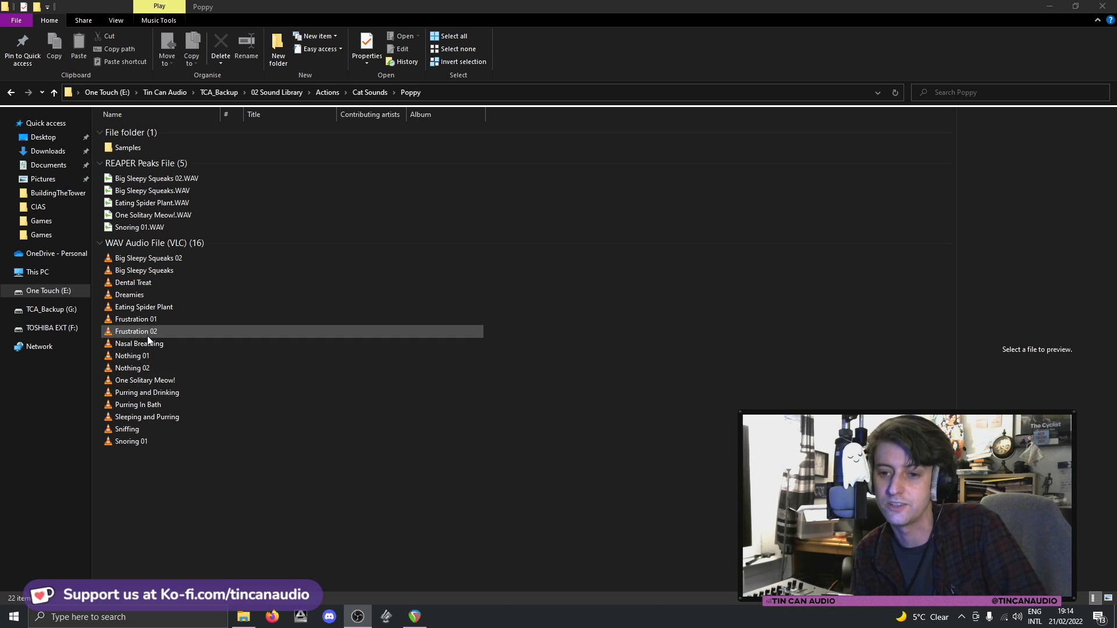
- Look through the cat recordings in the Poppy folder, including Frustration 01, Nothing 02, Big Sleepy Squeaks and Big Sleepy Squeaks 02
{"action": "left_click", "coordinate": [145, 321]}
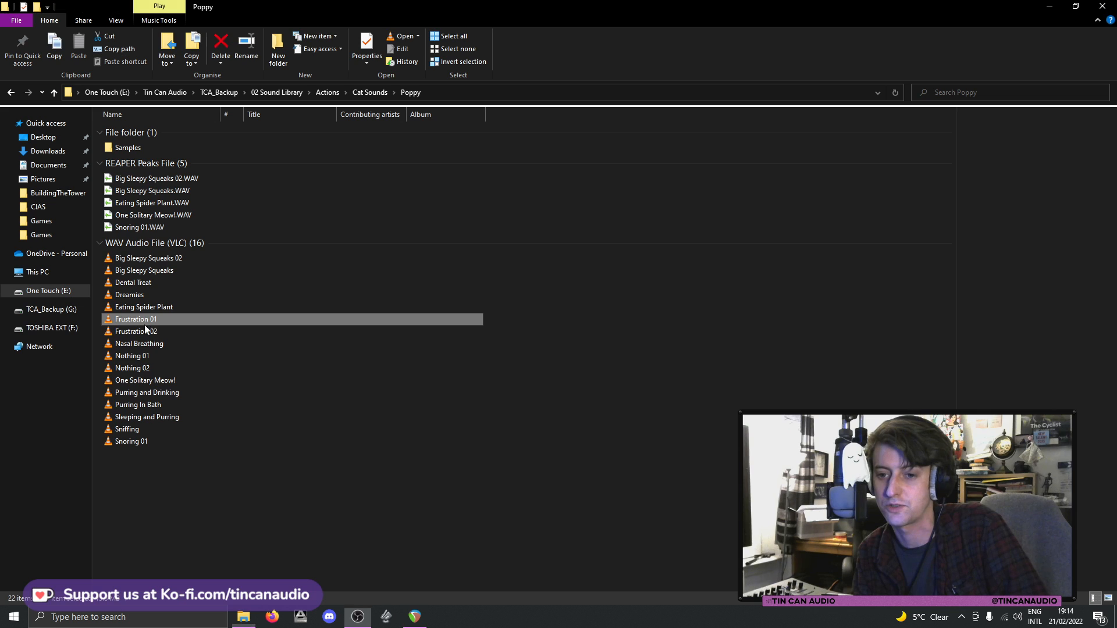
{"action": "left_click", "coordinate": [148, 356]}
{"action": "left_click", "coordinate": [150, 367]}
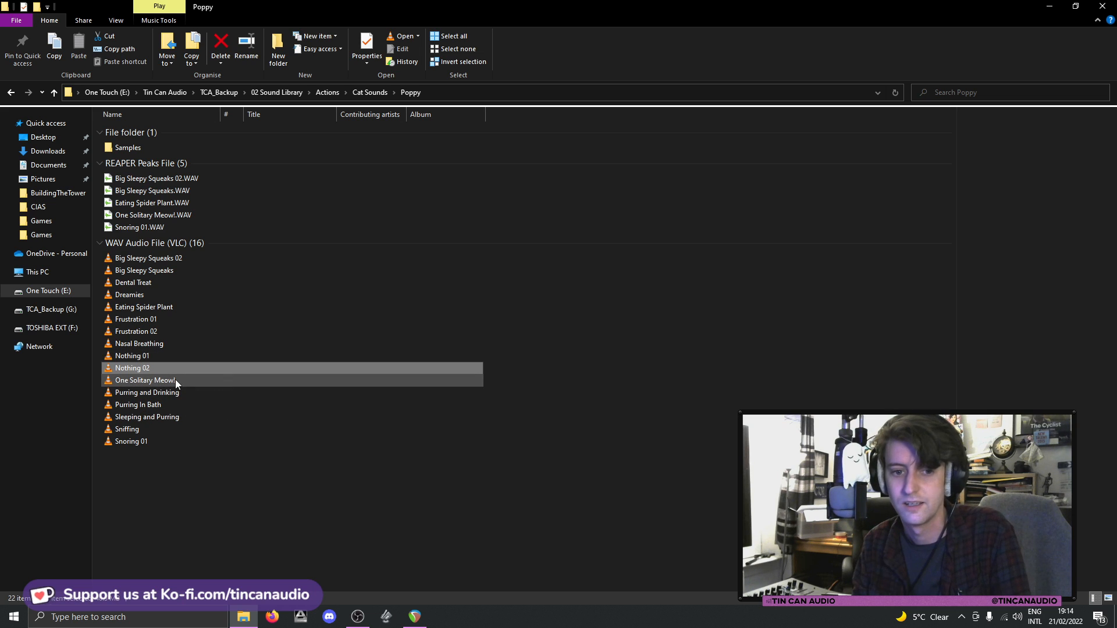
{"action": "left_click", "coordinate": [148, 258]}
{"action": "left_click", "coordinate": [161, 270]}
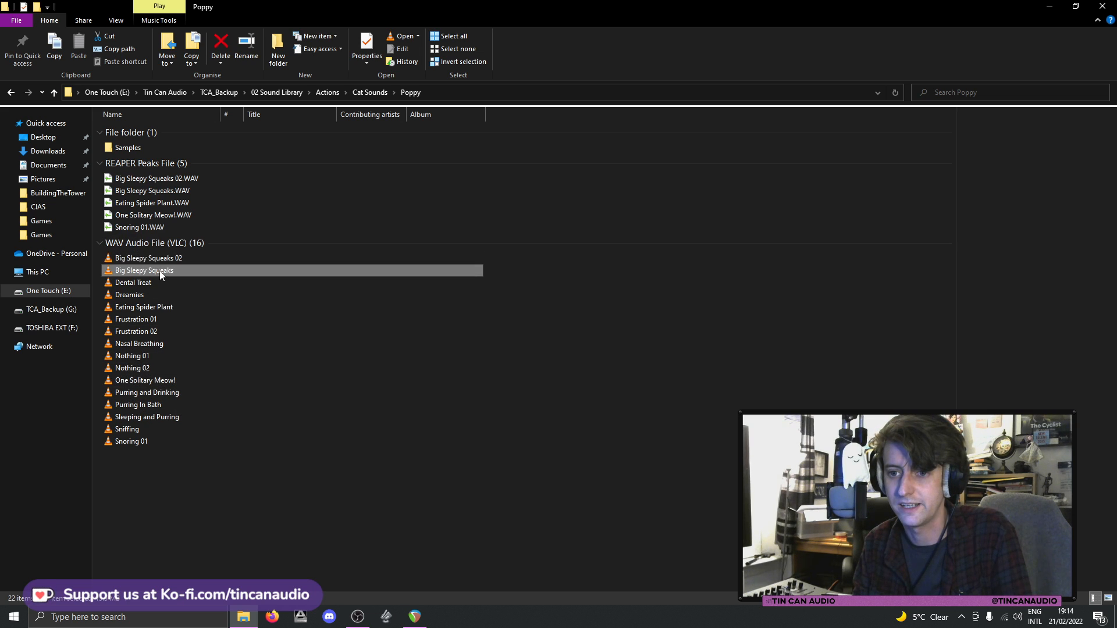
{"action": "left_click", "coordinate": [158, 259]}
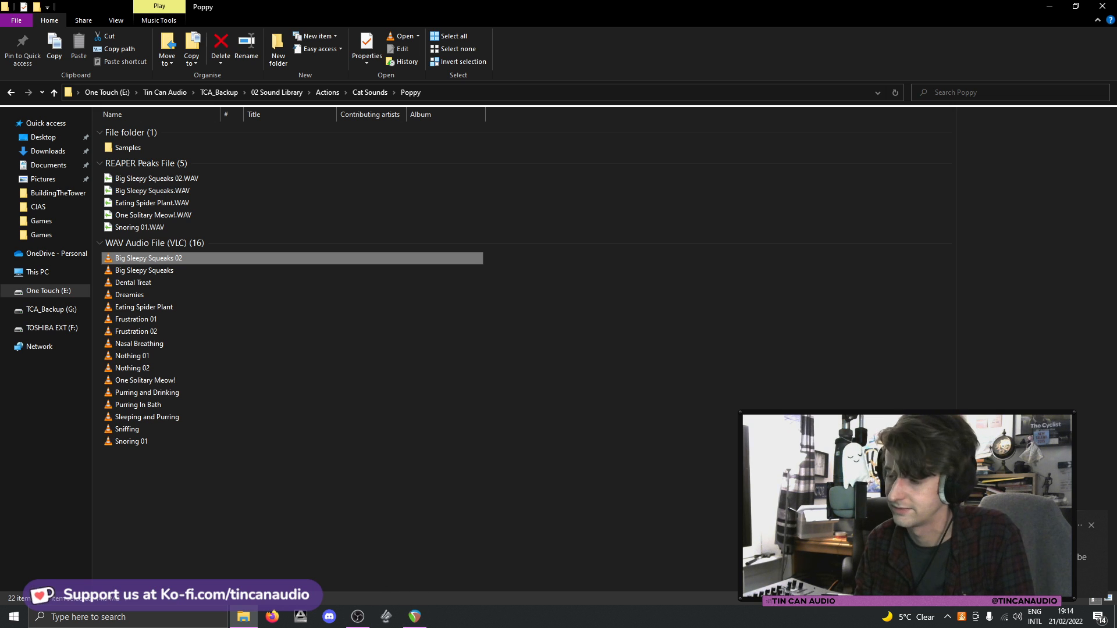
{"action": "left_click", "coordinate": [1091, 526]}
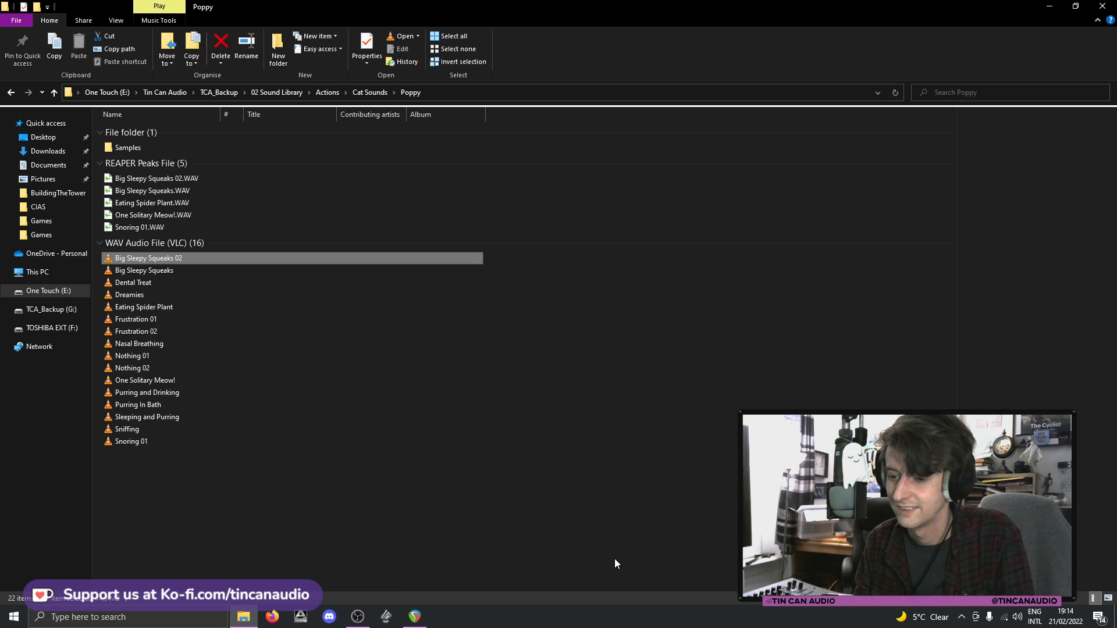
- Switch to REAPER and paste a copy of the first Samples clip farther along the same track, at about bar 24
{"action": "left_click", "coordinate": [415, 618]}
{"action": "left_click", "coordinate": [693, 138]}
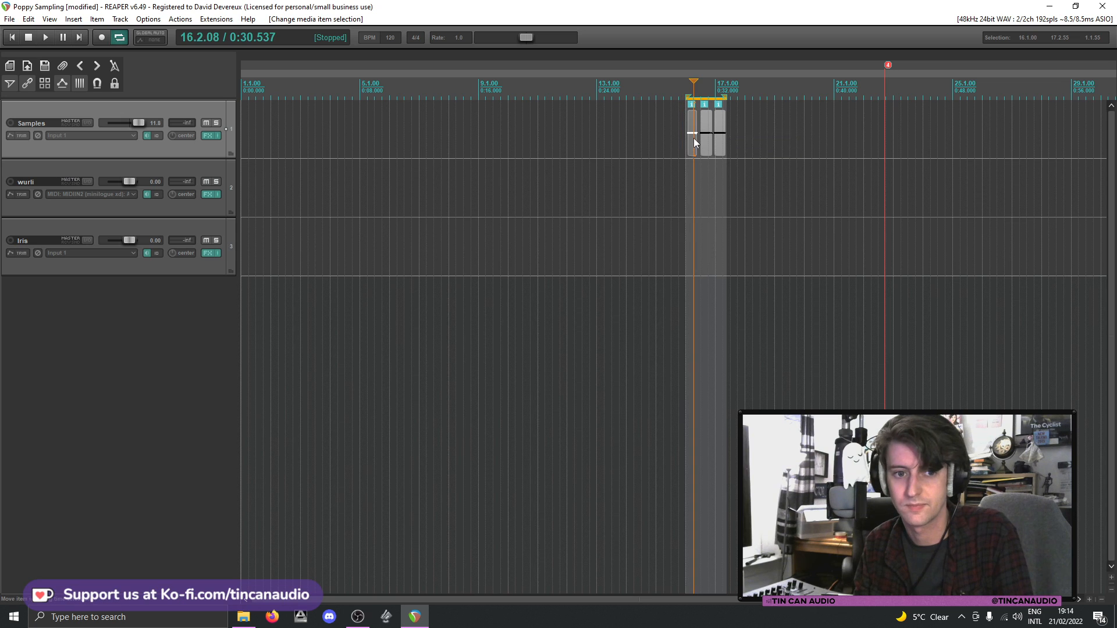
{"action": "left_click", "coordinate": [688, 140]}
{"action": "left_click", "coordinate": [686, 140]}
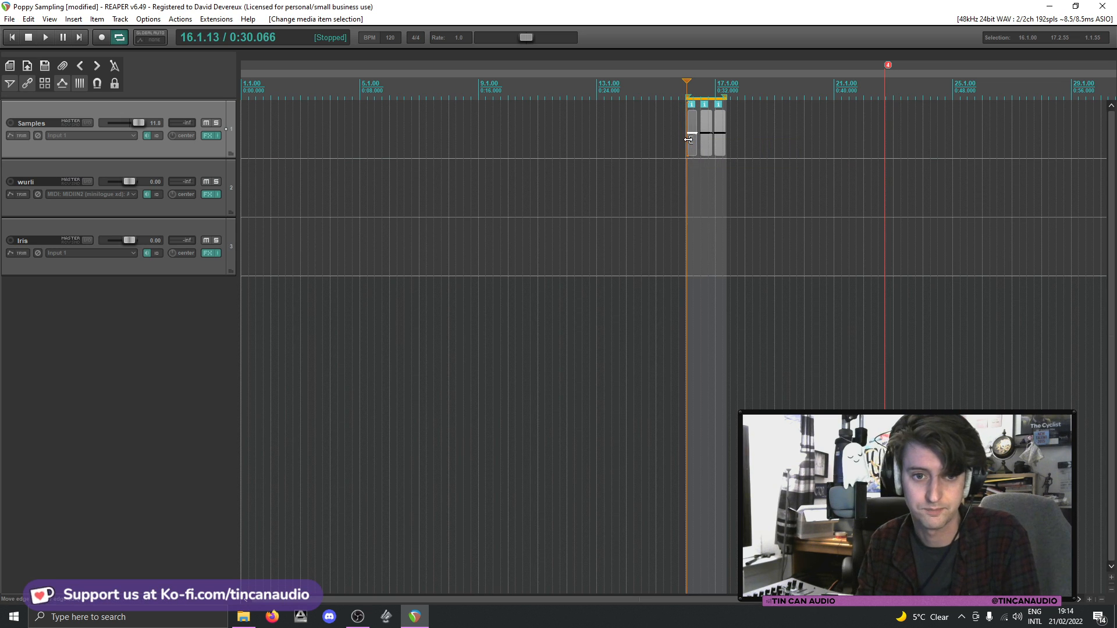
{"action": "left_click", "coordinate": [692, 145]}
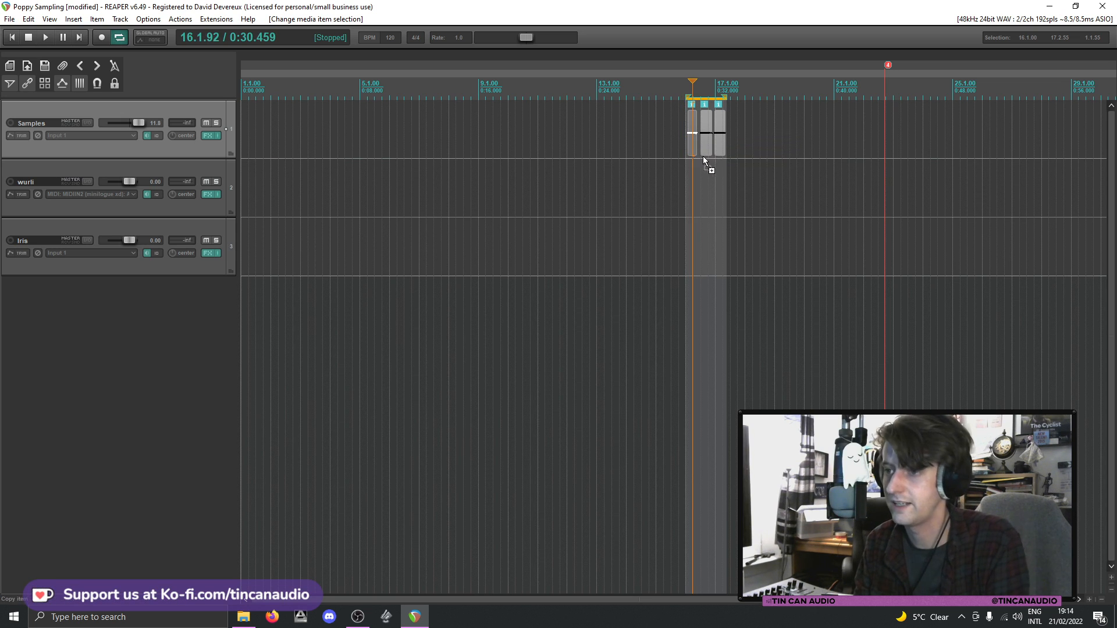
{"action": "left_click", "coordinate": [924, 153]}
{"action": "key", "text": "ctrl+v"}
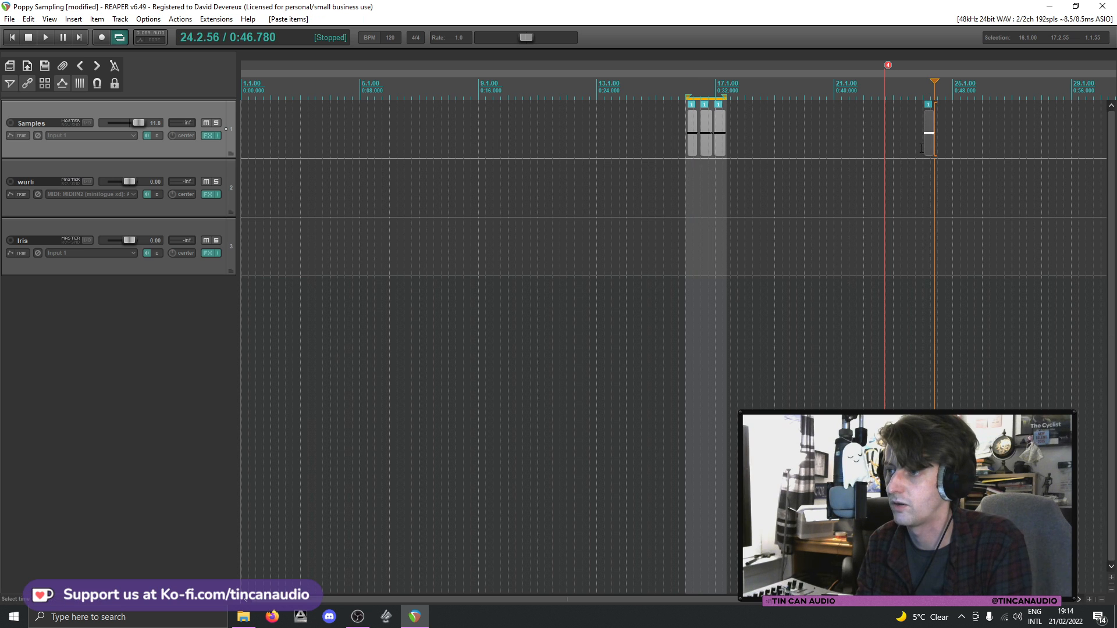
- Extend the pasted clip's start to uncover more of the Big Sleepy Squeaks recording and move the clip to about bar 29
{"action": "left_click_drag", "start_coordinate": [924, 149], "coordinate": [752, 150]}
{"action": "scroll", "coordinate": [761, 150], "scroll_direction": "down", "scroll_amount": 3}
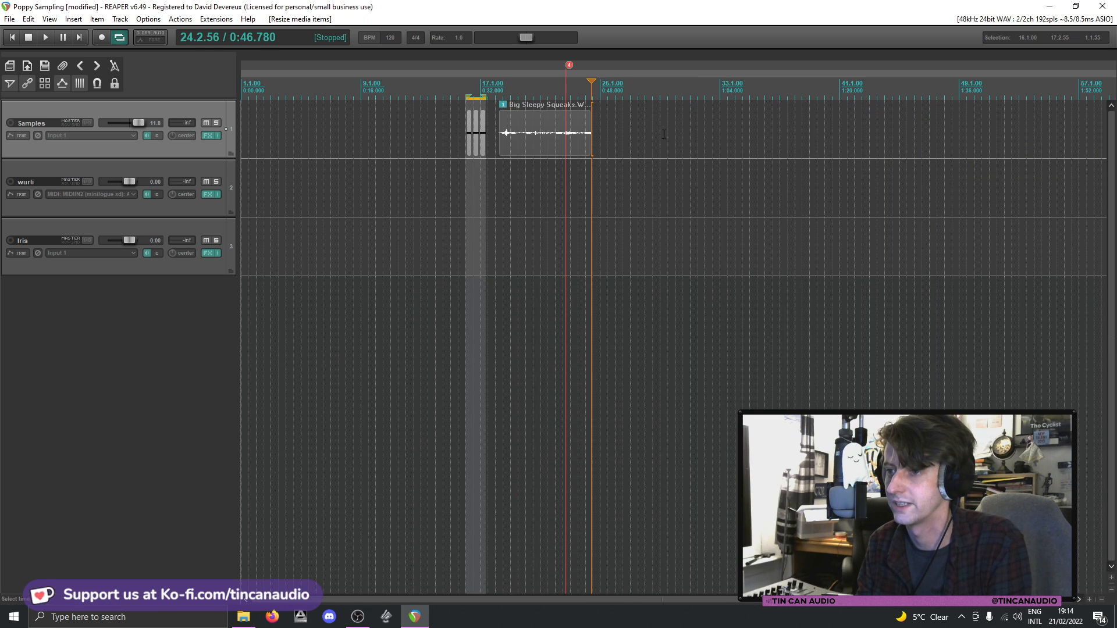
{"action": "left_click_drag", "start_coordinate": [562, 133], "coordinate": [660, 180]}
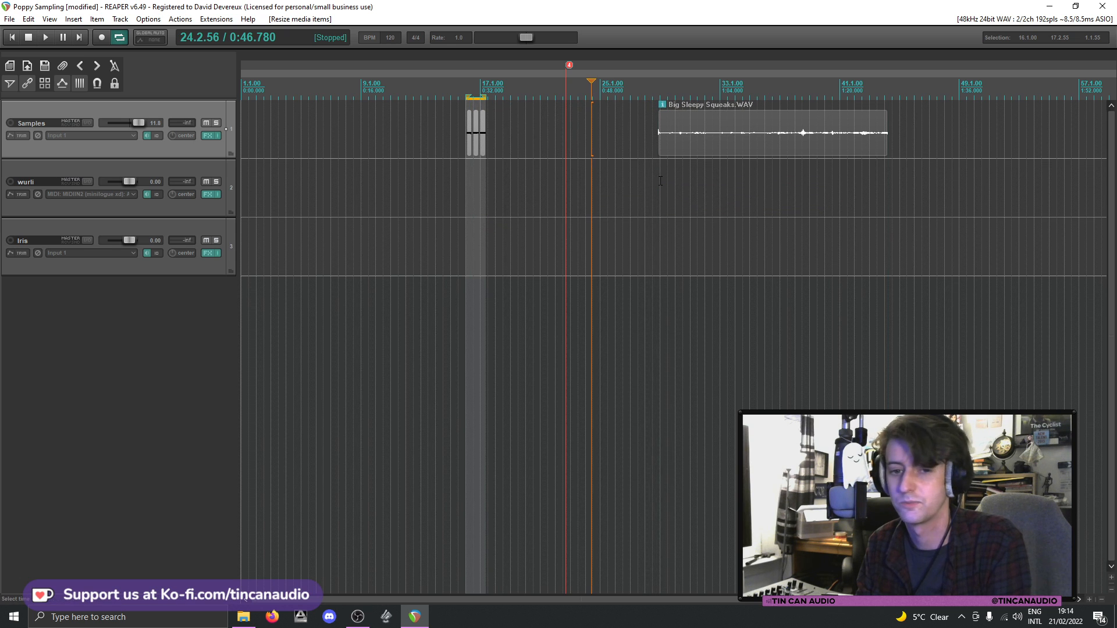
{"action": "scroll", "coordinate": [820, 135], "scroll_direction": "down", "scroll_amount": 2}
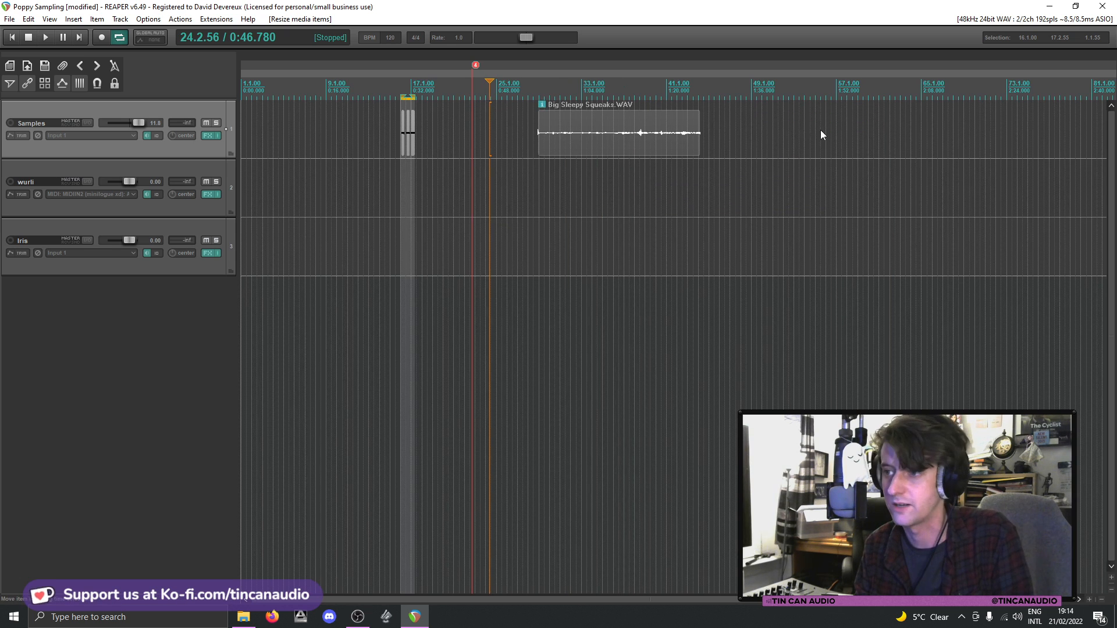
- Bypass the Samples track's effects, extend the end of the Big Sleepy Squeaks clip and play it from its start
{"action": "left_click", "coordinate": [218, 136]}
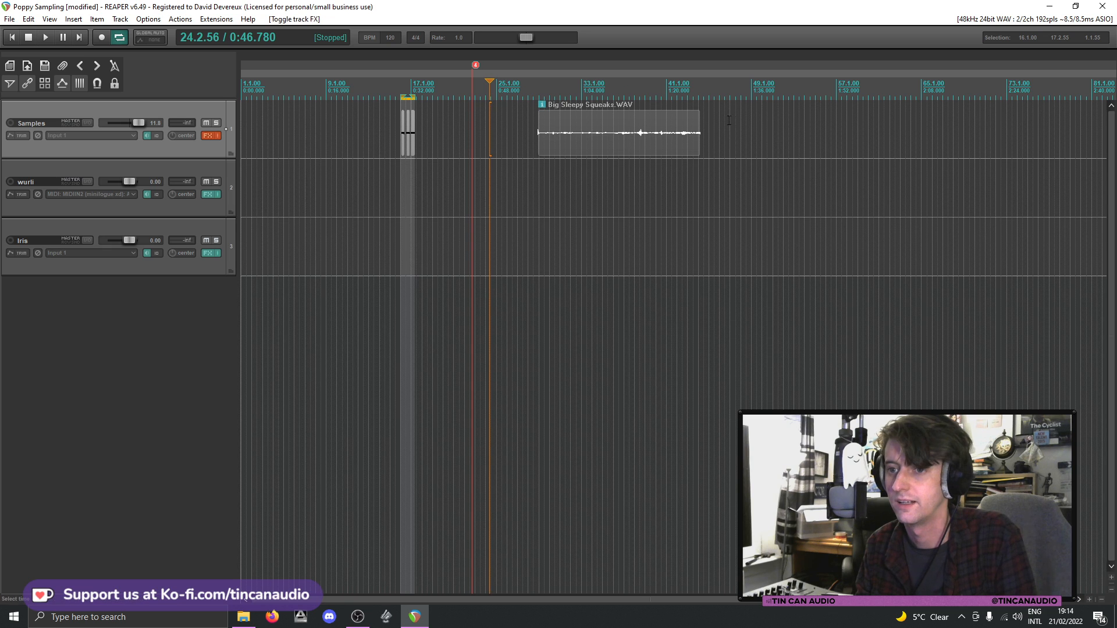
{"action": "left_click_drag", "start_coordinate": [699, 145], "coordinate": [784, 160]}
{"action": "left_click", "coordinate": [368, 143]}
{"action": "key", "text": "space"}
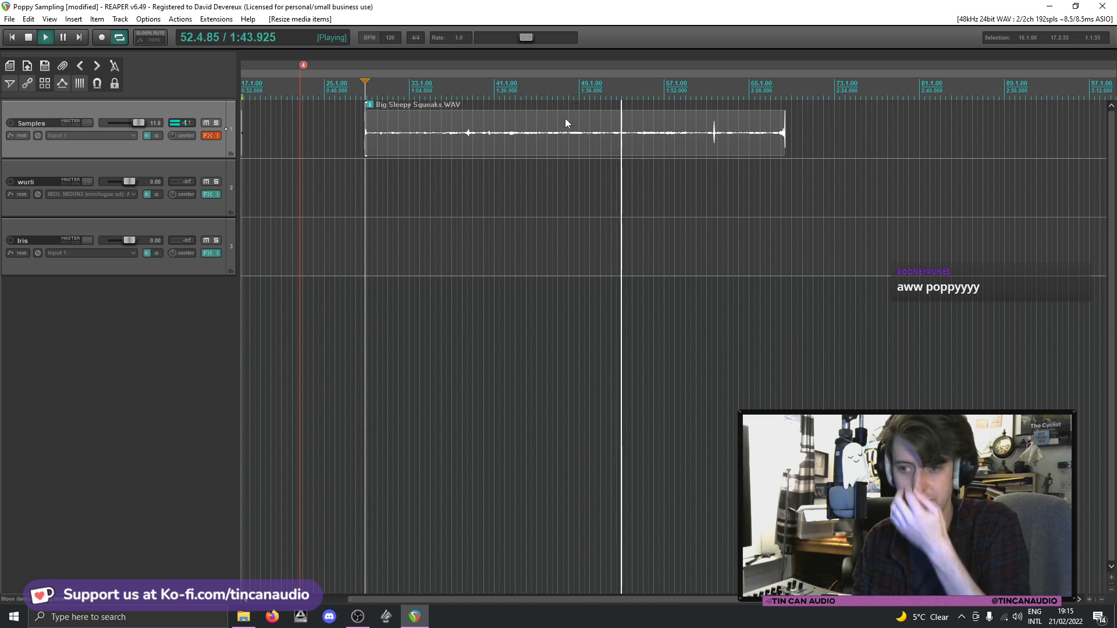
{"action": "left_click", "coordinate": [639, 137]}
{"action": "key", "text": "space"}
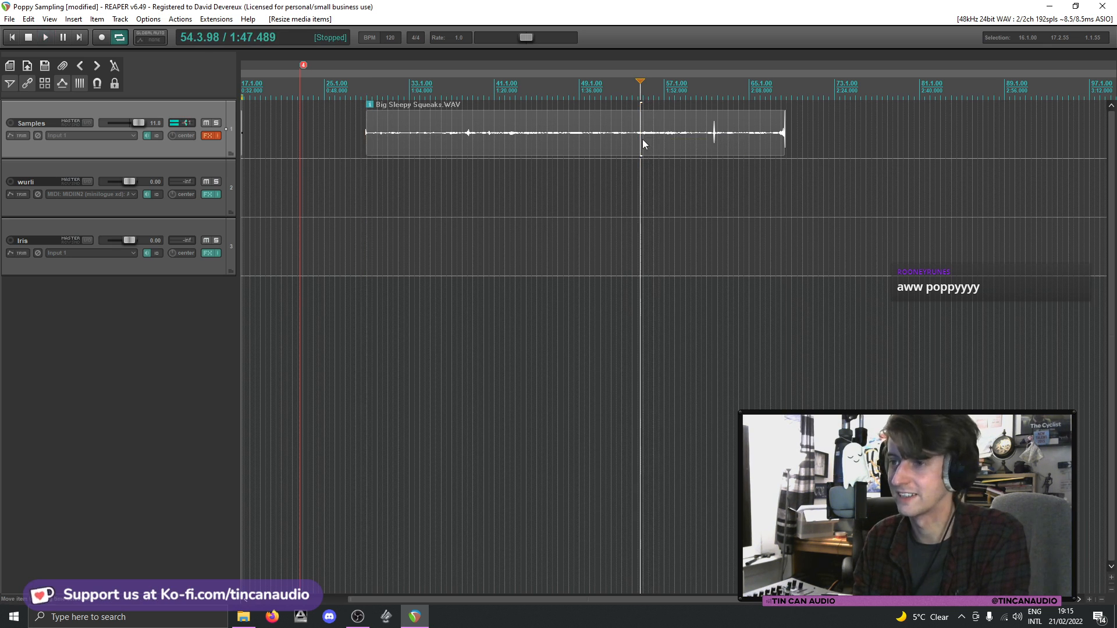
- Play the three short clips on the Samples track with the track's effects bypassed
{"action": "scroll", "coordinate": [642, 139], "scroll_direction": "down", "scroll_amount": 4}
{"action": "left_click", "coordinate": [293, 138]}
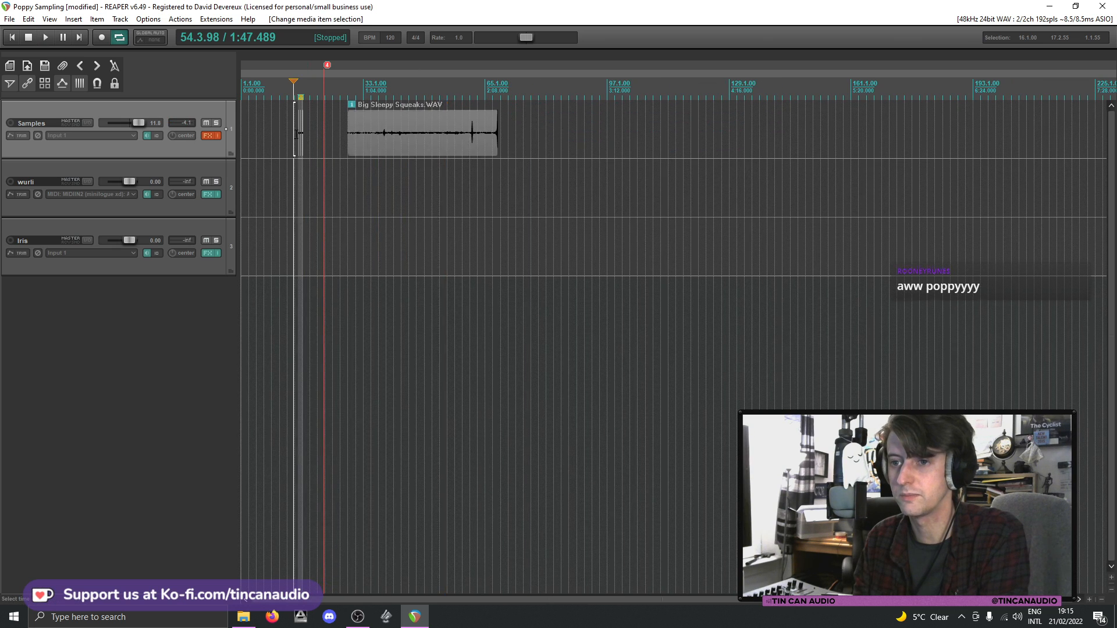
{"action": "scroll", "coordinate": [295, 140], "scroll_direction": "up", "scroll_amount": 6}
{"action": "left_click", "coordinate": [689, 138]}
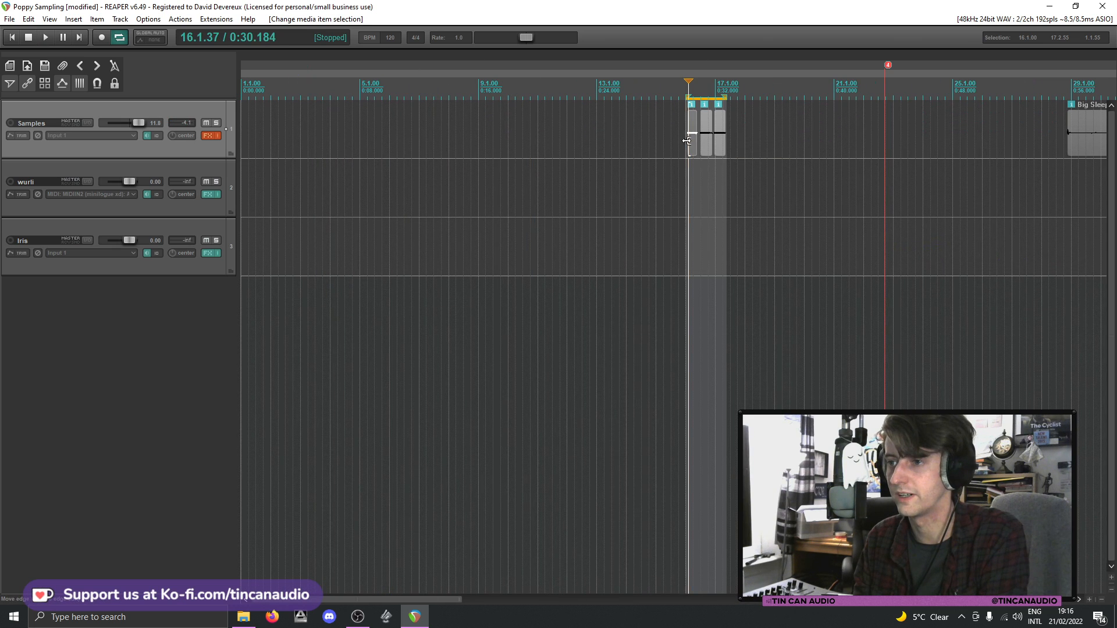
{"action": "key", "text": "space"}
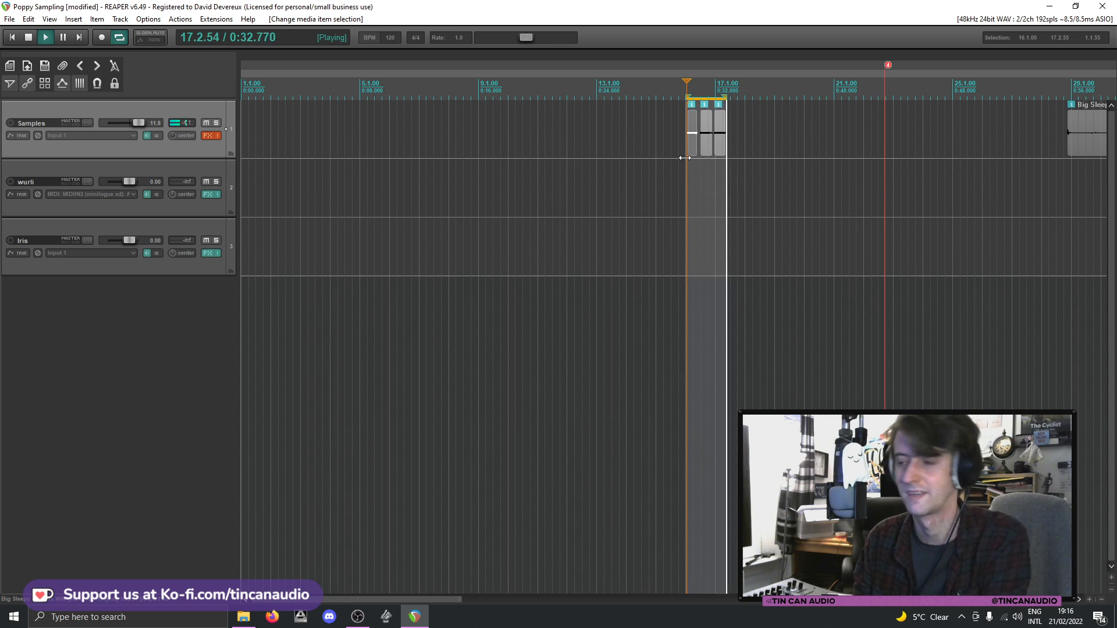
{"action": "key", "text": "space"}
- Re-enable the Samples track's effects and play the three short clips again for comparison
{"action": "left_click", "coordinate": [218, 137]}
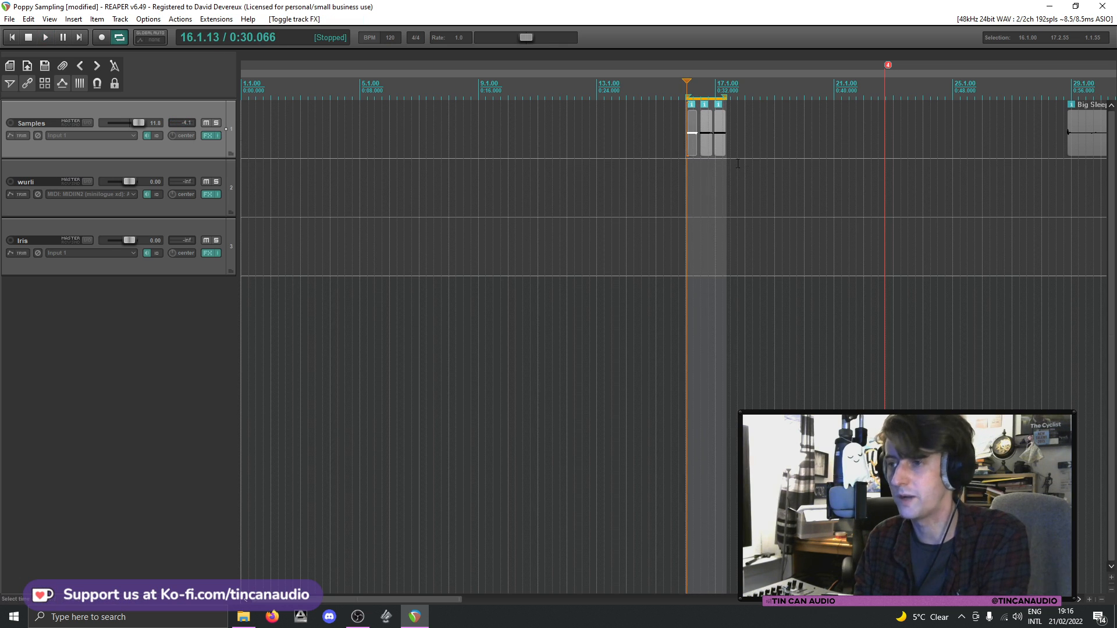
{"action": "key", "text": "space"}
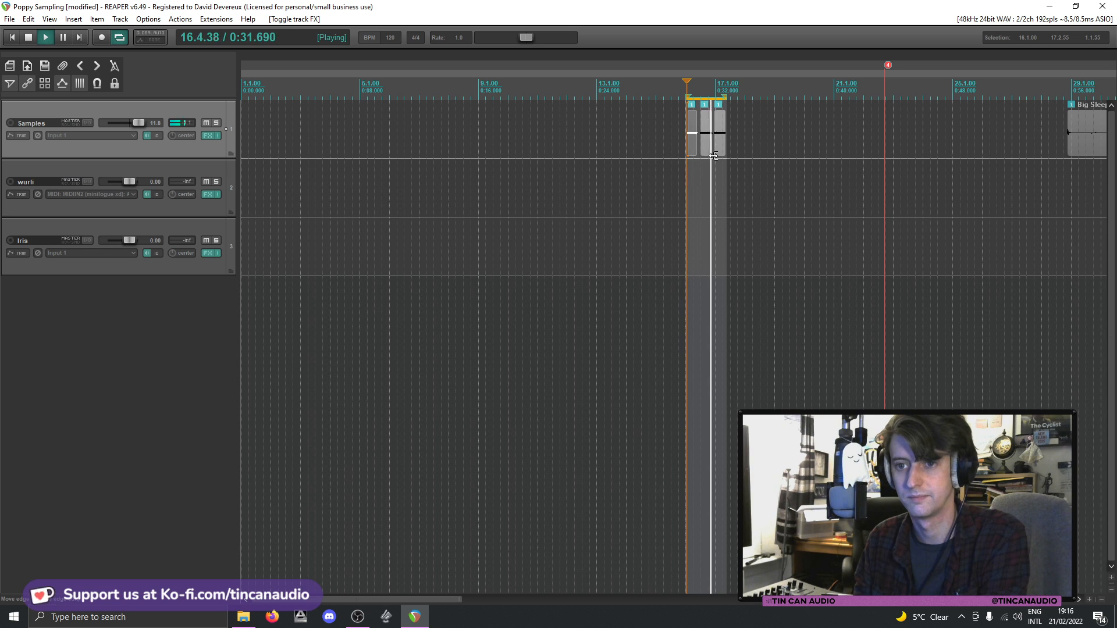
{"action": "key", "text": "space"}
- Delete the long Big Sleepy Squeaks clip from the Samples track and return to the first short clip
{"action": "scroll", "coordinate": [721, 173], "scroll_direction": "down", "scroll_amount": 2}
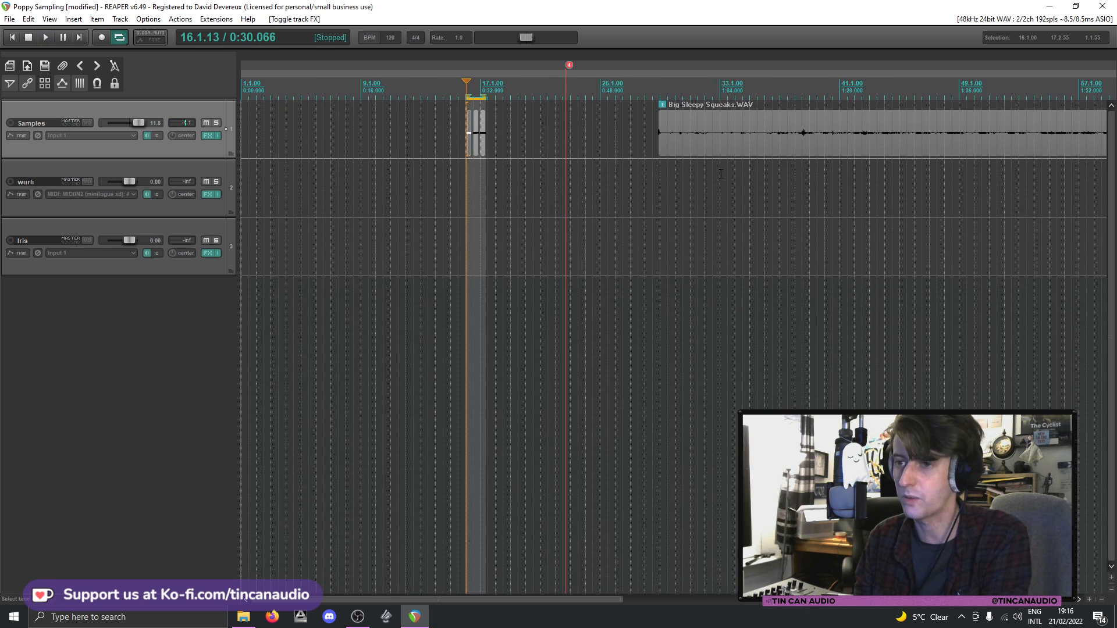
{"action": "left_click", "coordinate": [708, 146]}
{"action": "key", "text": "Delete"}
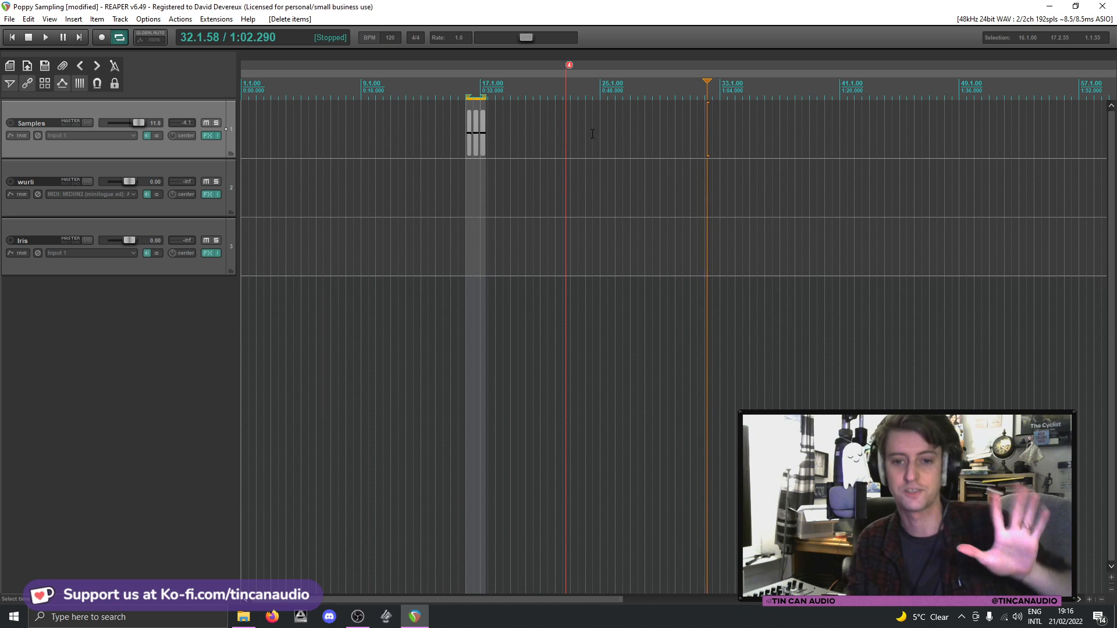
{"action": "left_click", "coordinate": [466, 143]}
{"action": "scroll", "coordinate": [465, 145], "scroll_direction": "up", "scroll_amount": 4}
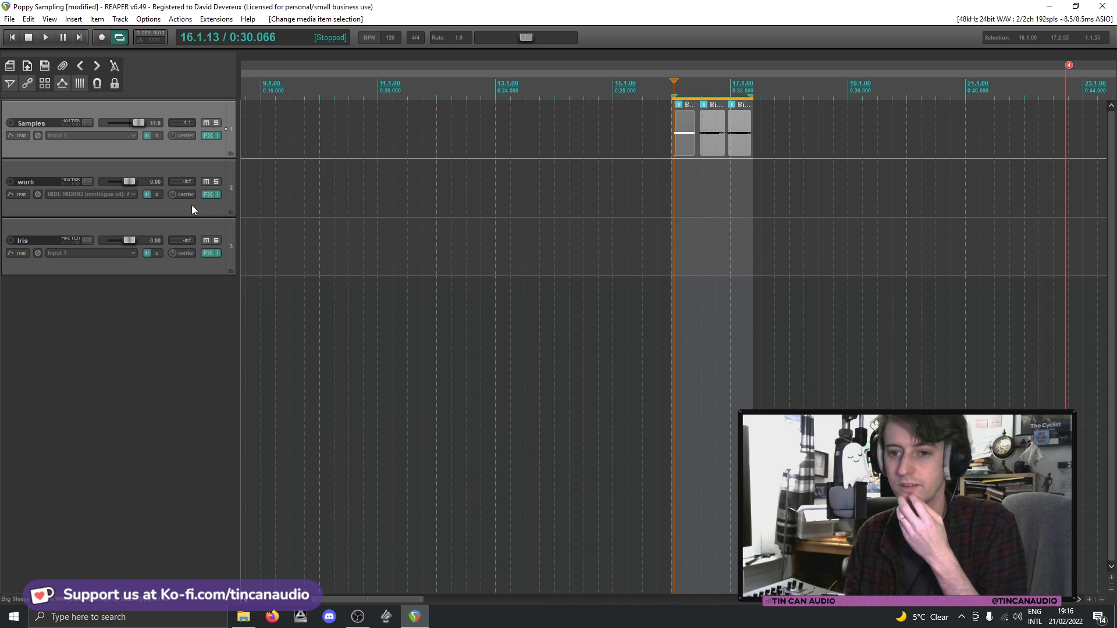
- Arm the wurli track, record a MIDI performance from the project start and save the recorded file
{"action": "left_click", "coordinate": [11, 182]}
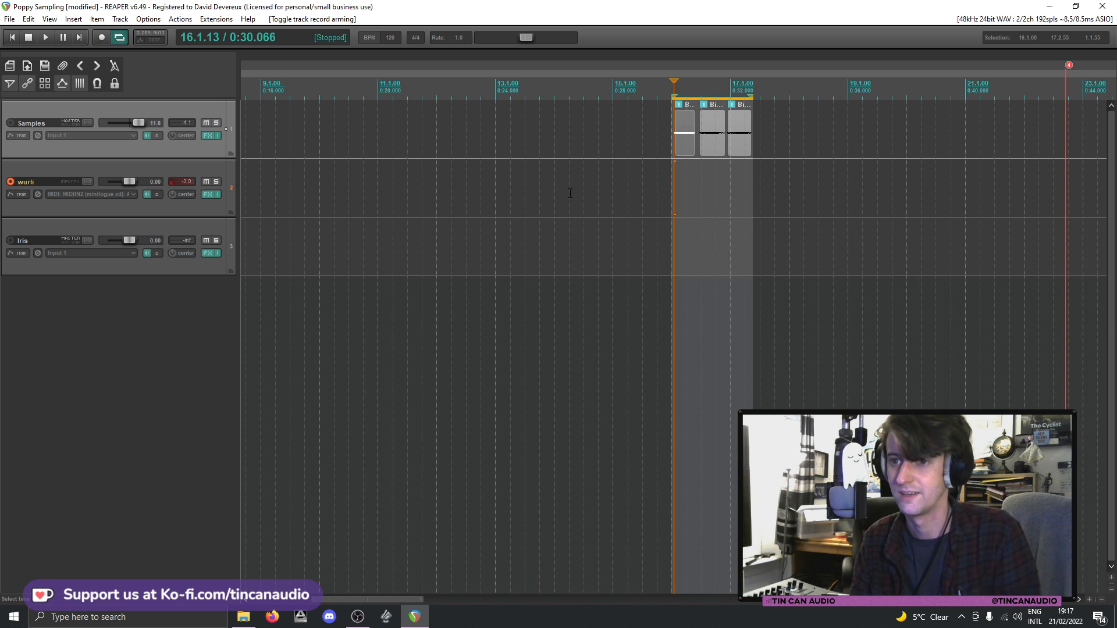
{"action": "left_click", "coordinate": [12, 38]}
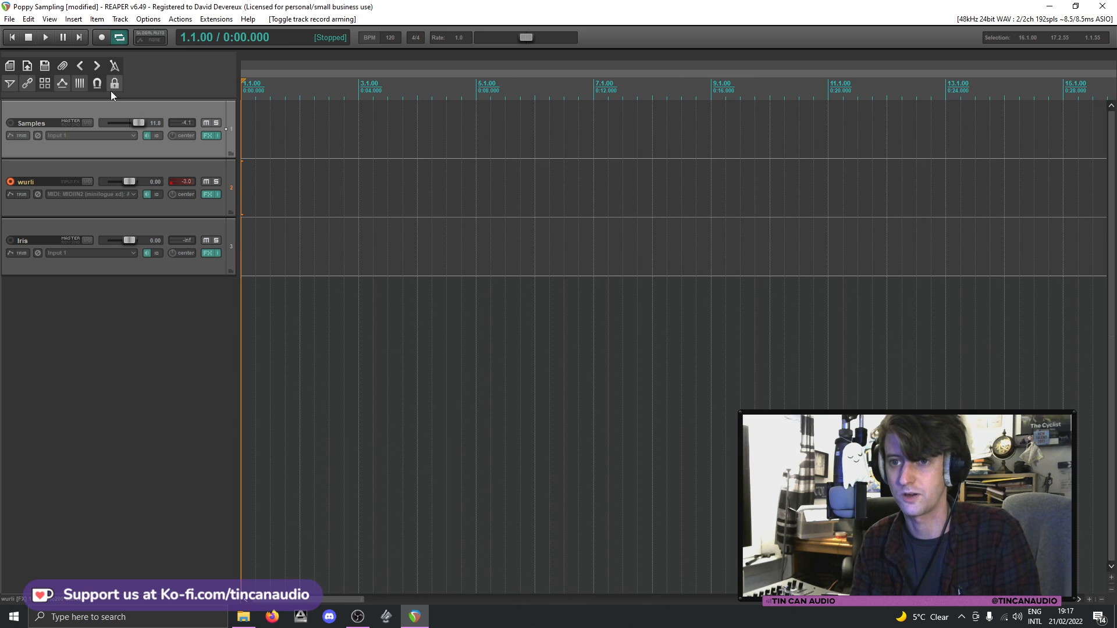
{"action": "left_click", "coordinate": [101, 41]}
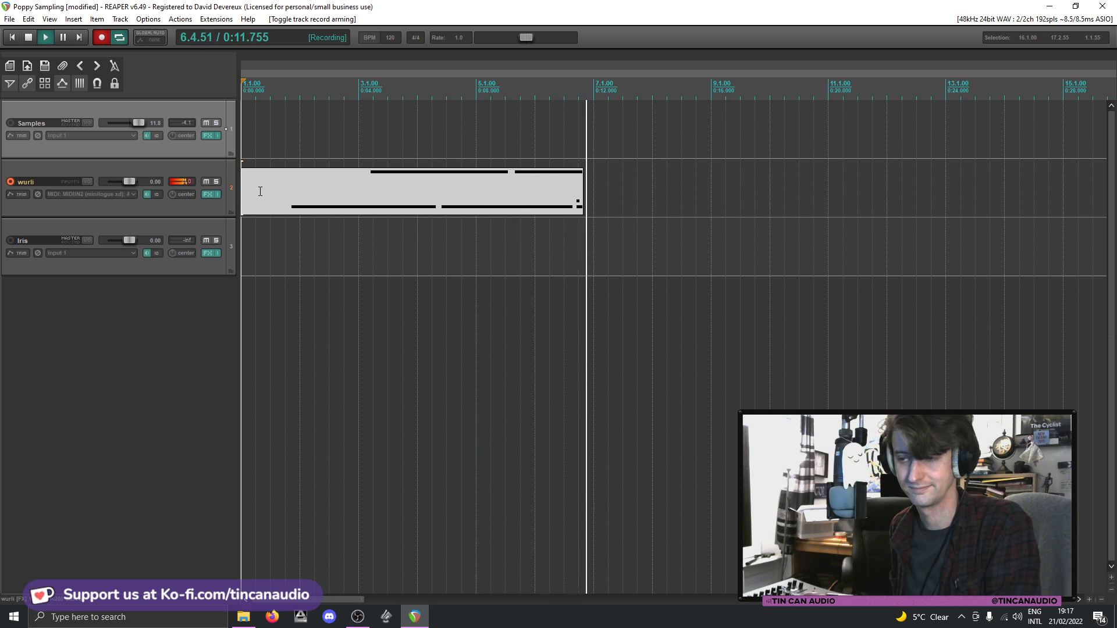
{"action": "key", "text": "space"}
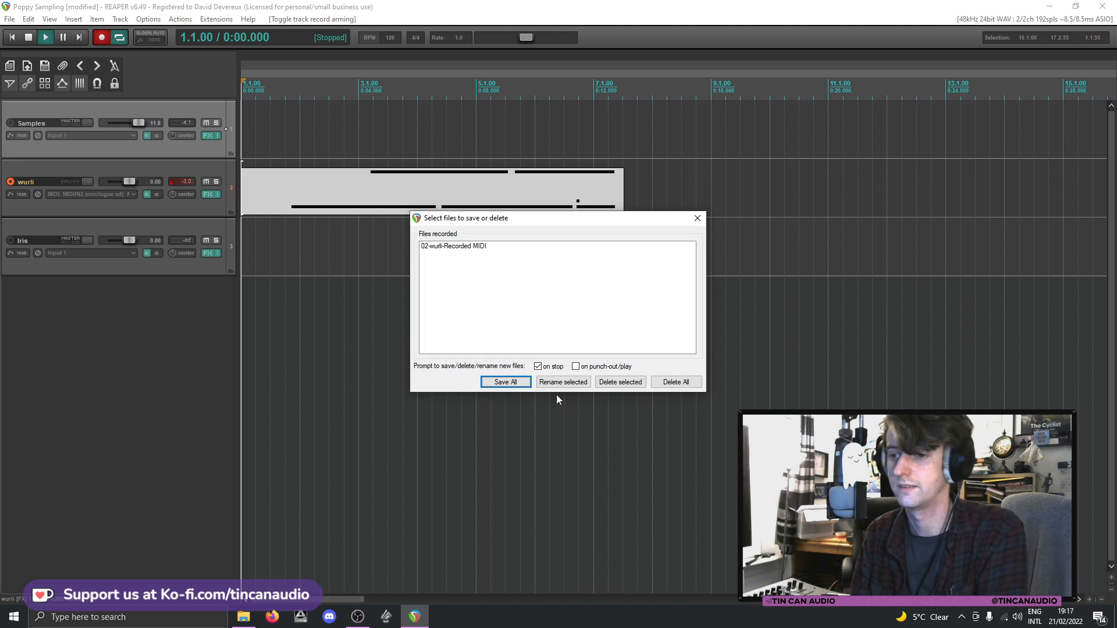
{"action": "left_click", "coordinate": [505, 382]}
- Trim the stray notes off the end of the recorded wurli MIDI clip and disarm the track
{"action": "left_click_drag", "start_coordinate": [624, 207], "coordinate": [576, 213]}
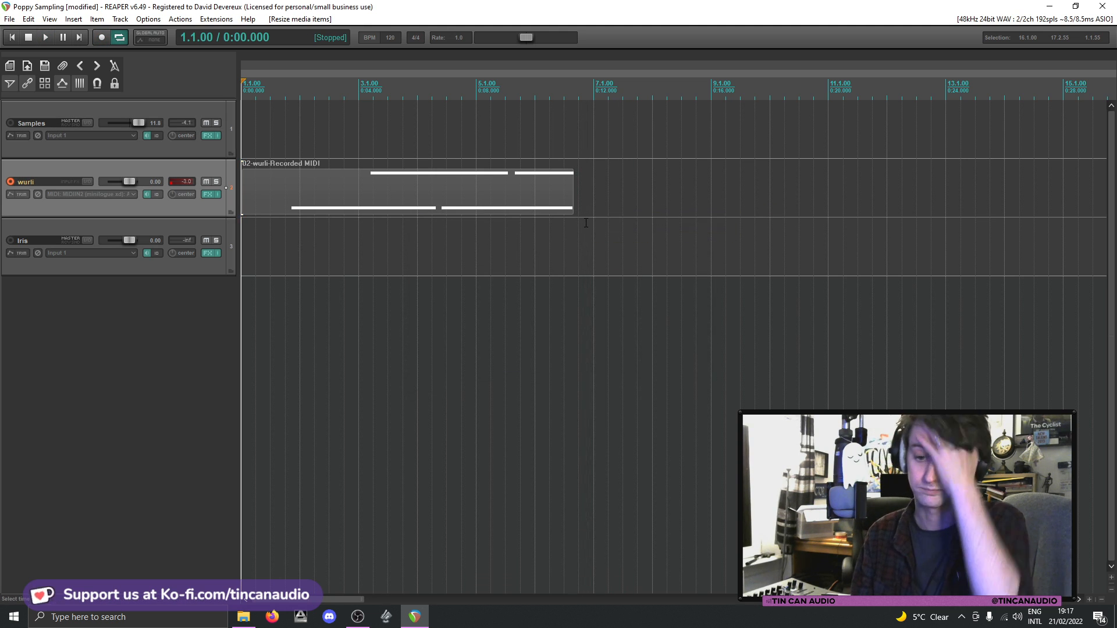
{"action": "left_click", "coordinate": [511, 207]}
{"action": "scroll", "coordinate": [519, 204], "scroll_direction": "down", "scroll_amount": 2}
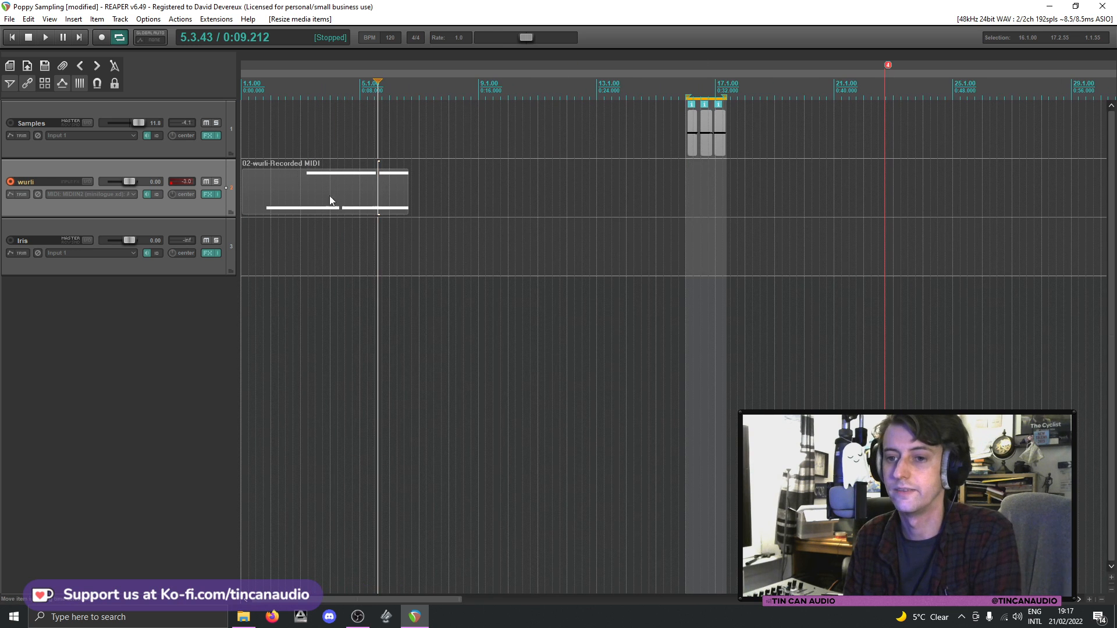
{"action": "left_click", "coordinate": [11, 182]}
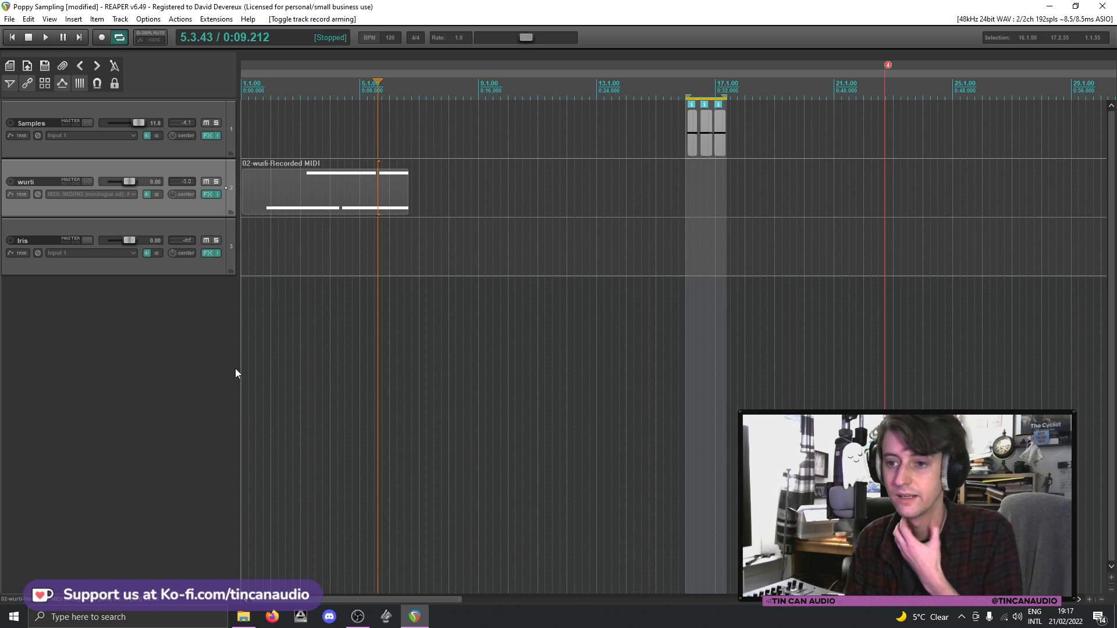
- Load Snore Squeaks.wav from the Poppy Samples folder into Sample 1 of the Iris track's Iris 2 plugin
{"action": "left_click", "coordinate": [207, 253]}
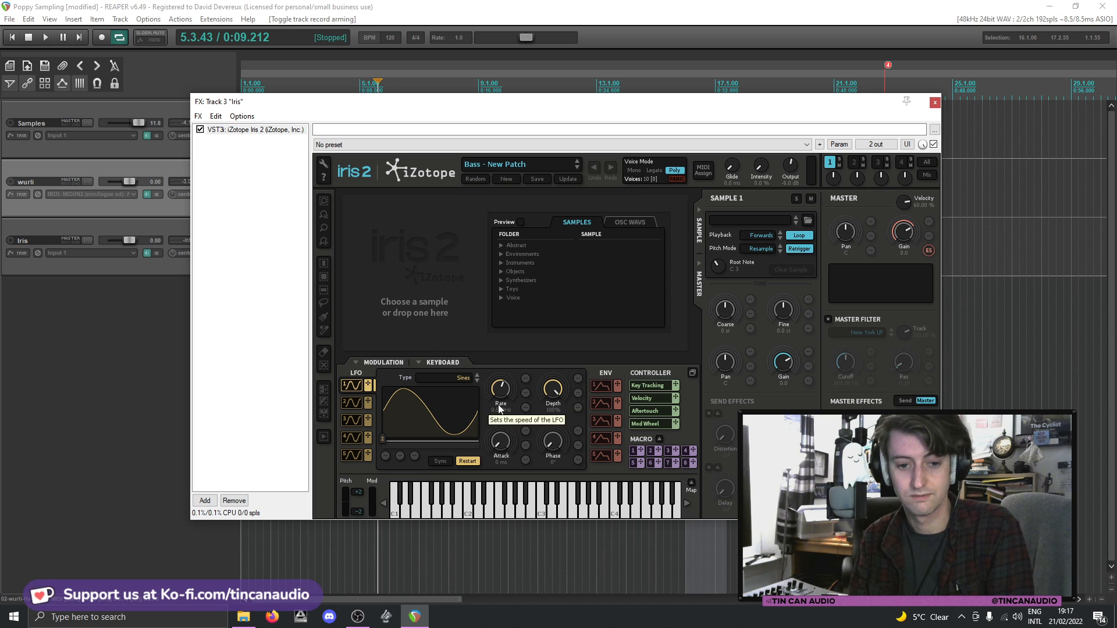
{"action": "left_click", "coordinate": [255, 617]}
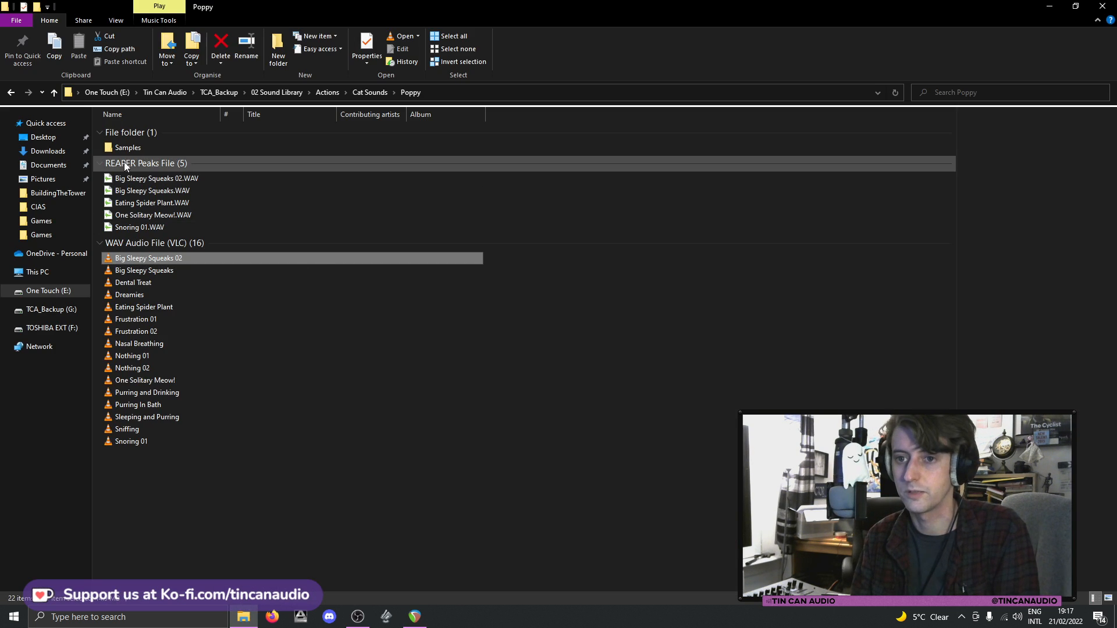
{"action": "double_click", "coordinate": [130, 148]}
{"action": "left_click_drag", "start_coordinate": [139, 130], "coordinate": [399, 276]}
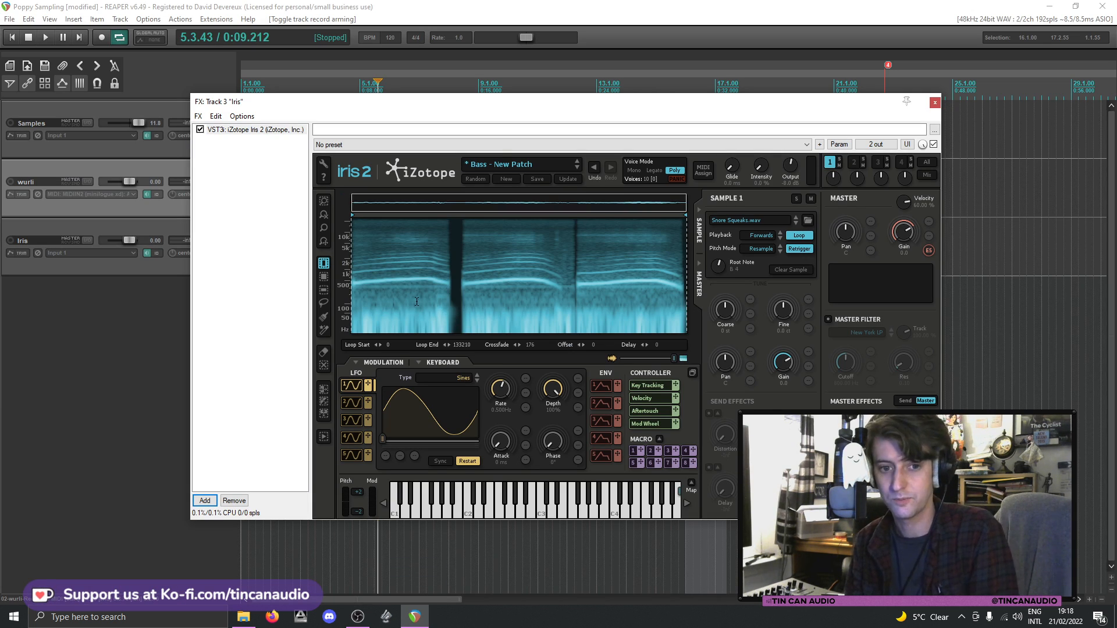
- Arm the Iris track for recording and set its input to the MIDIIN2 (minilogue xd) MIDI device
{"action": "left_click", "coordinate": [10, 240]}
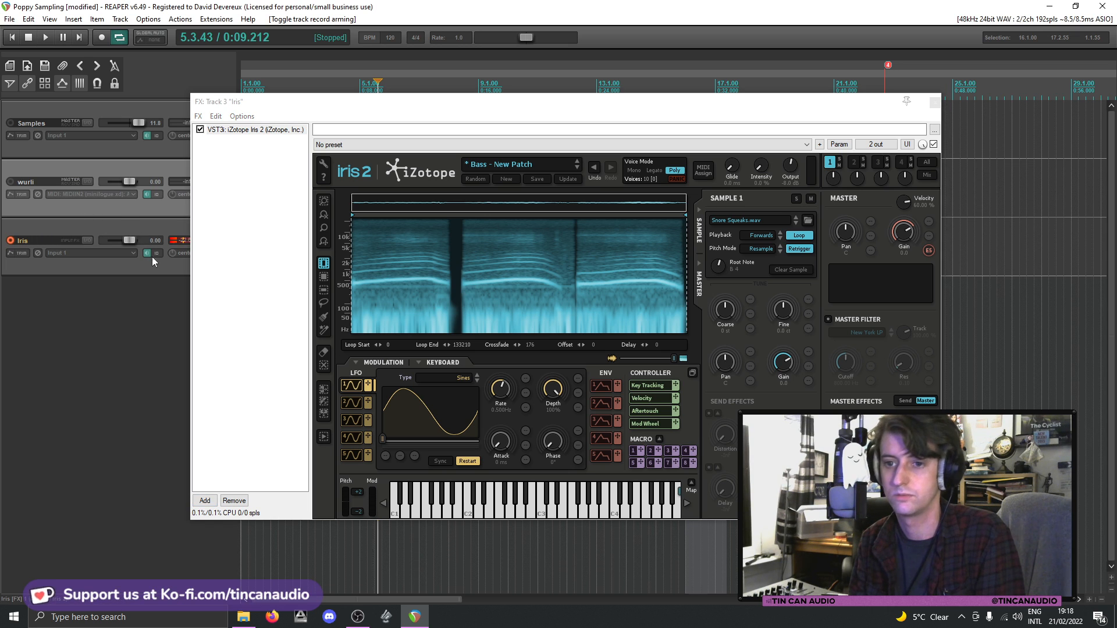
{"action": "left_click", "coordinate": [133, 254]}
{"action": "mouse_move", "coordinate": [169, 289]}
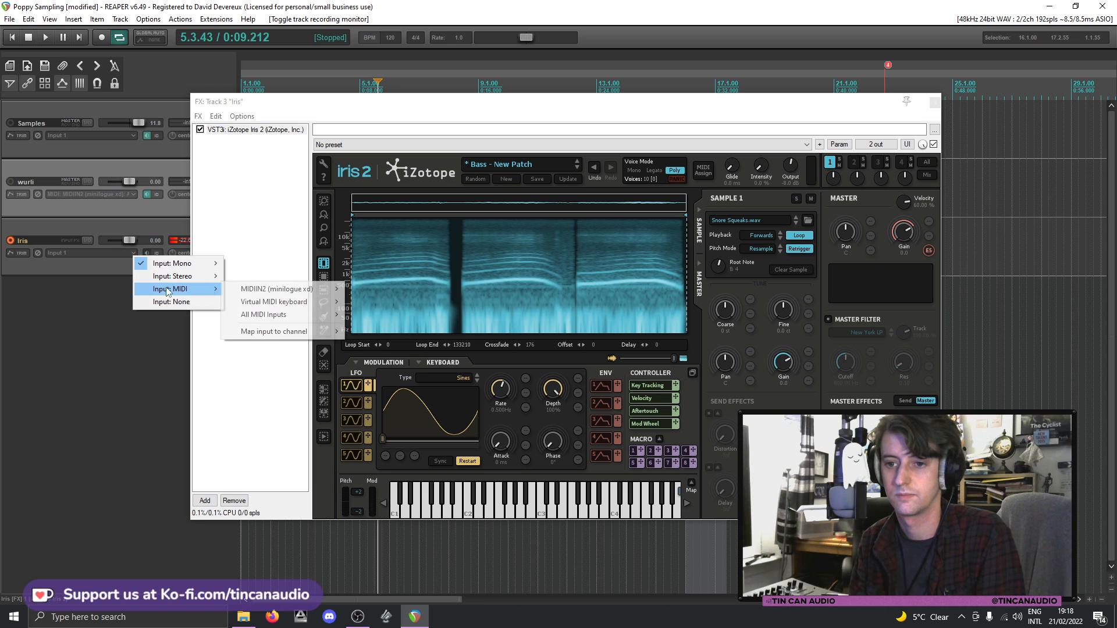
{"action": "mouse_move", "coordinate": [334, 290]}
{"action": "left_click", "coordinate": [379, 289]}
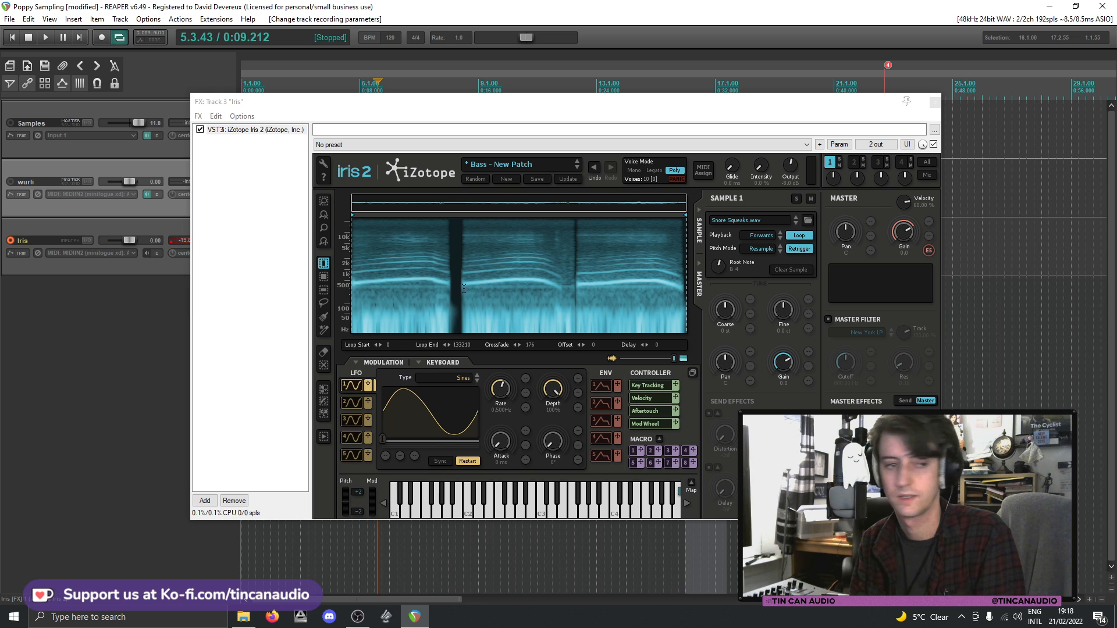
- Isolate the middle squeak in the Sample 1 spectrogram and raise the Iris 2 master gain slightly
{"action": "left_click_drag", "start_coordinate": [463, 288], "coordinate": [560, 302]}
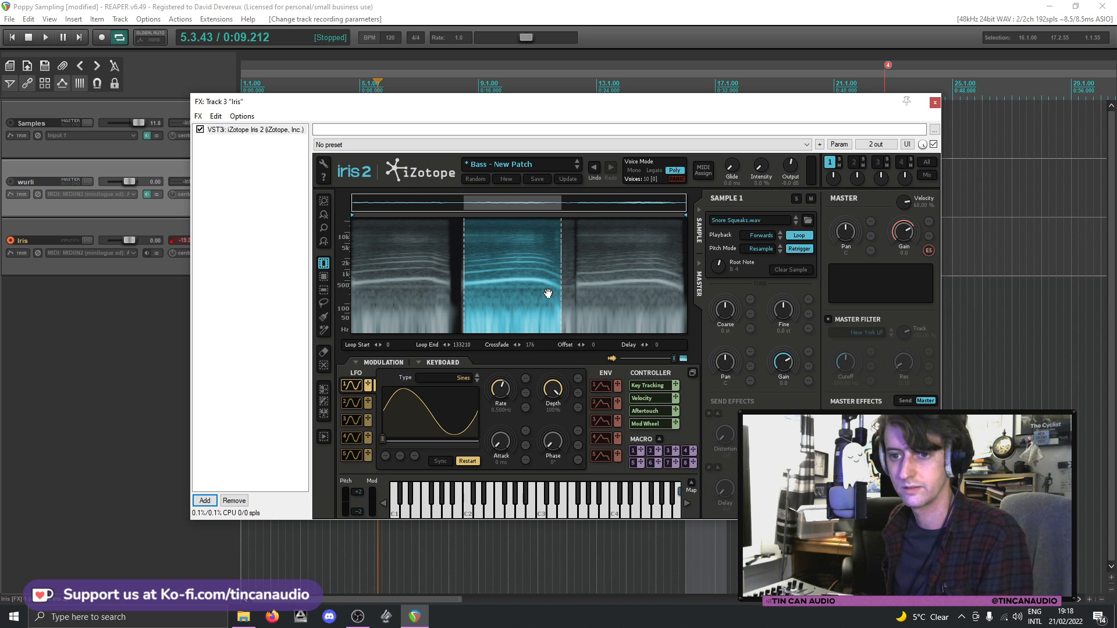
{"action": "left_click", "coordinate": [148, 254]}
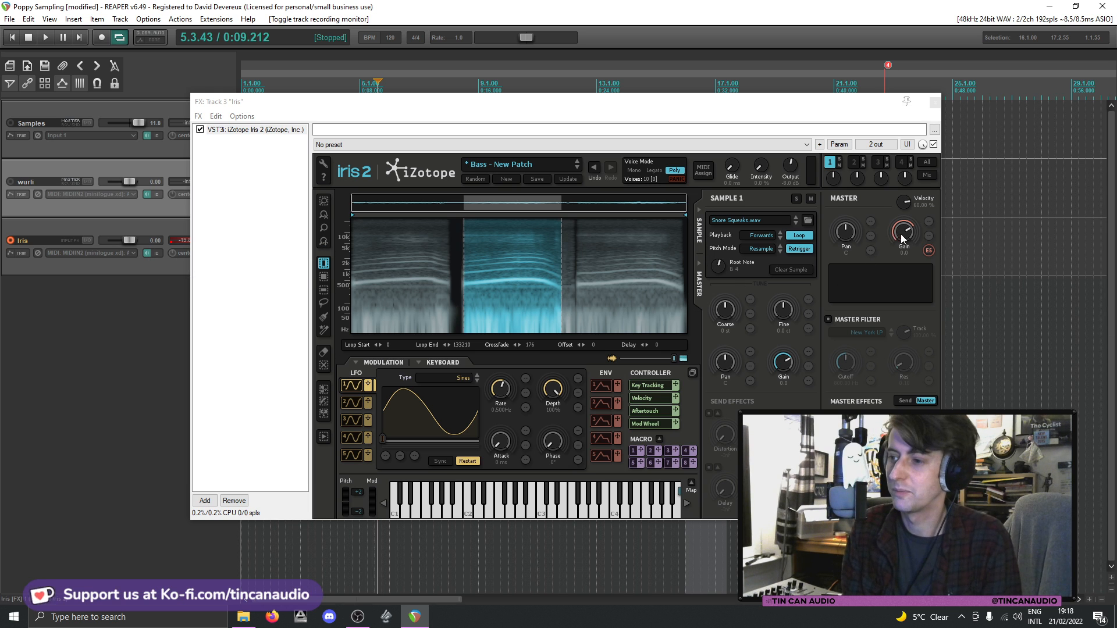
{"action": "left_click_drag", "start_coordinate": [901, 234], "coordinate": [901, 222]}
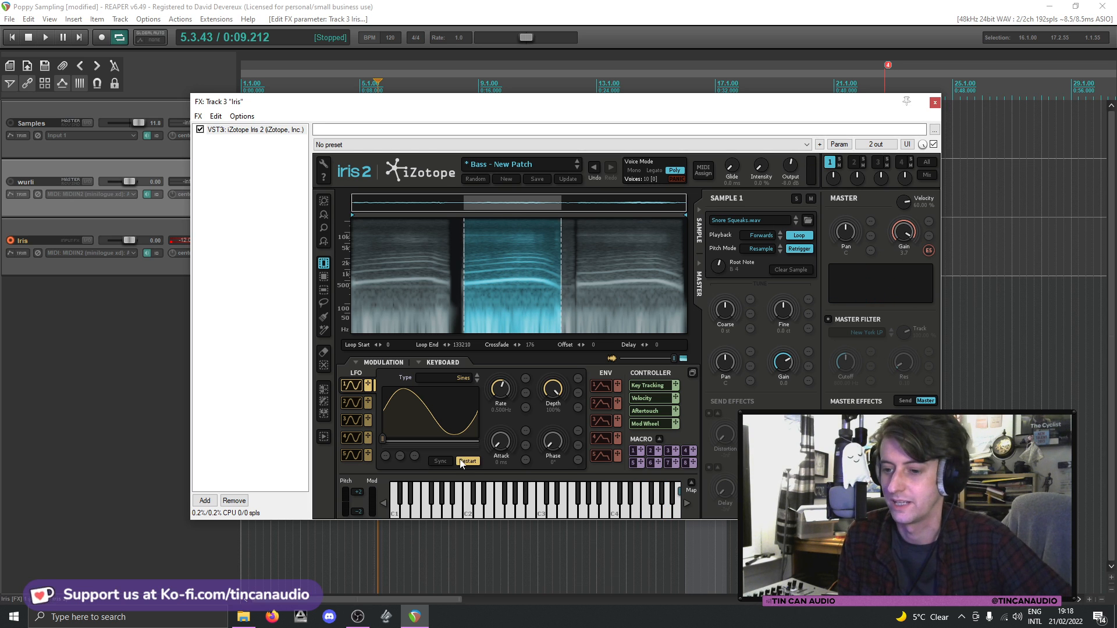
- With the first LFO set to Sync and sample looping off, restrict the spectrogram selection to the third squeak
{"action": "left_click", "coordinate": [444, 460]}
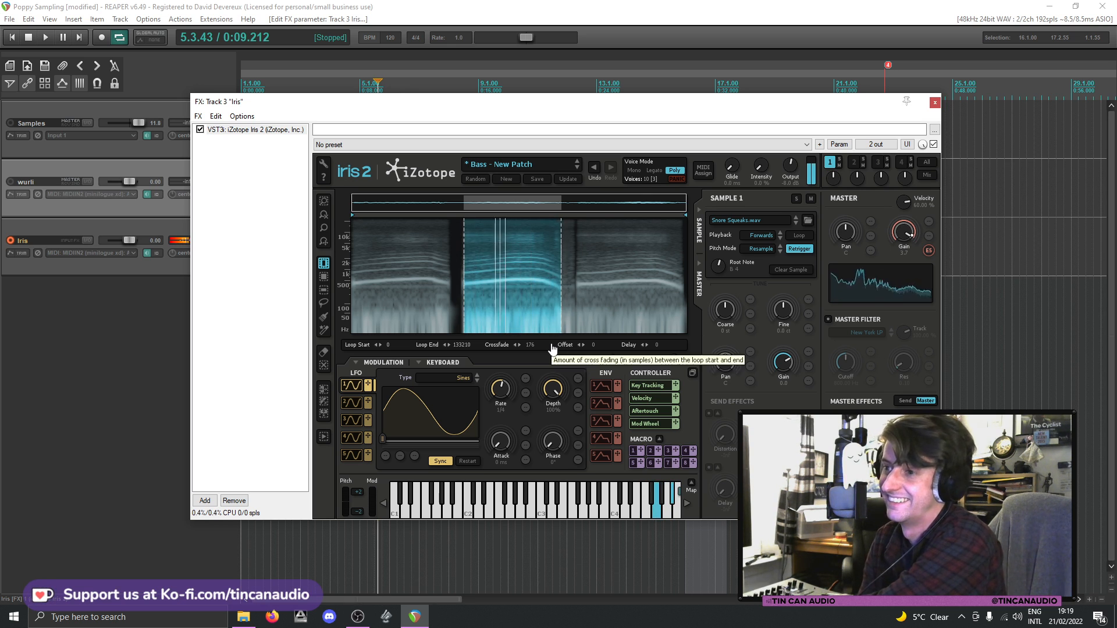
{"action": "left_click_drag", "start_coordinate": [465, 299], "coordinate": [480, 302]}
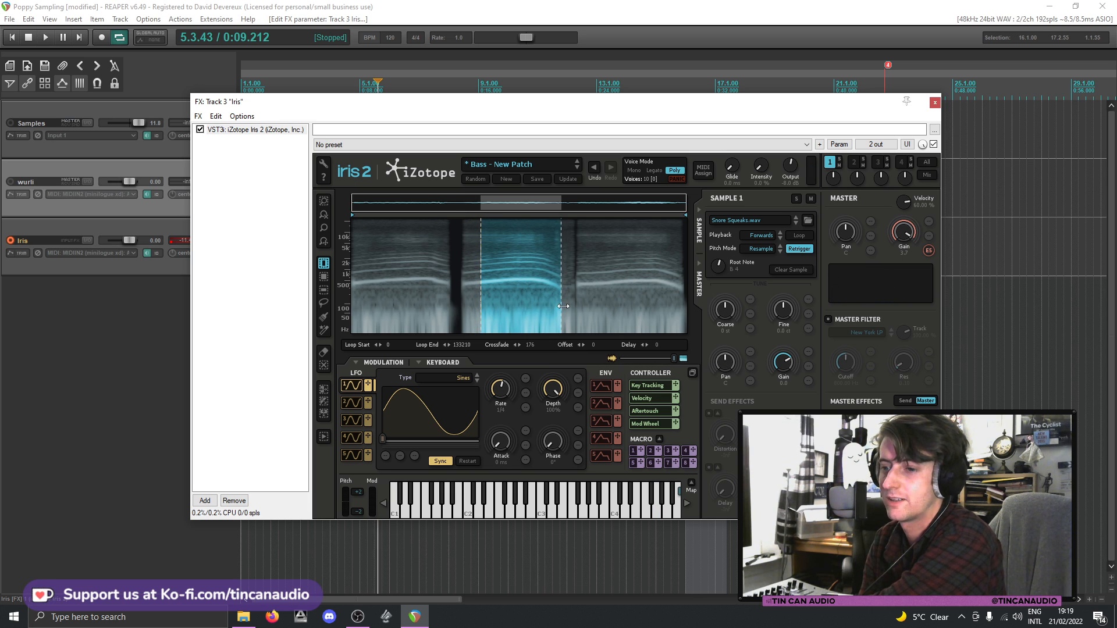
{"action": "left_click_drag", "start_coordinate": [562, 306], "coordinate": [678, 315]}
{"action": "left_click_drag", "start_coordinate": [483, 293], "coordinate": [579, 308]}
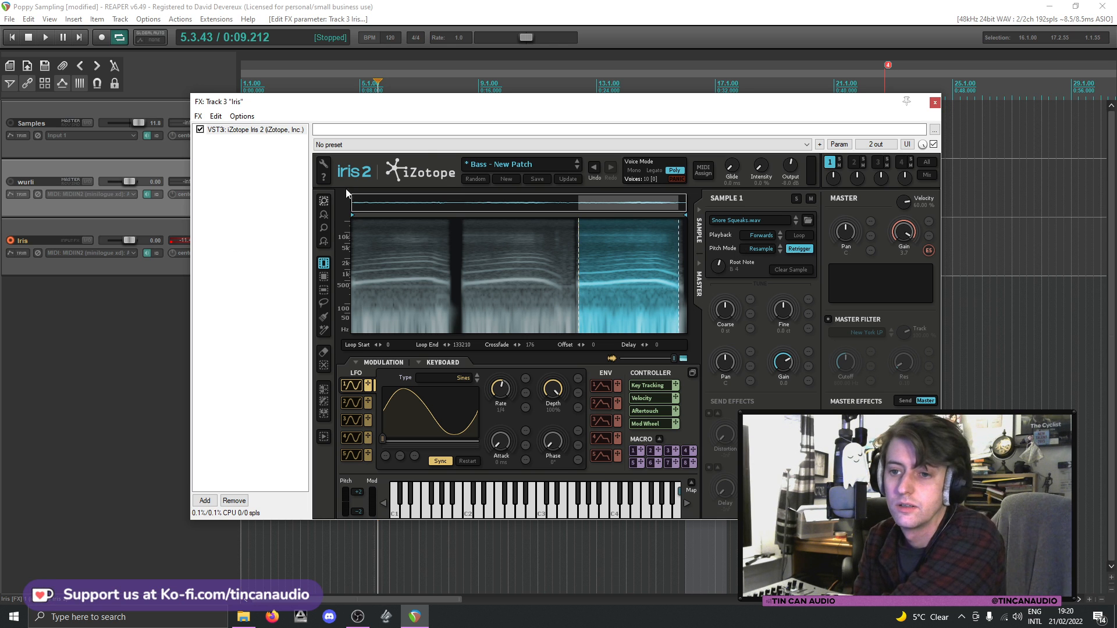
- Try the wurli and Iris tracks layered by arming wurli as well, then close the Iris effects window and disarm wurli
{"action": "left_click", "coordinate": [455, 89]}
{"action": "left_click_drag", "start_coordinate": [466, 104], "coordinate": [568, 296]}
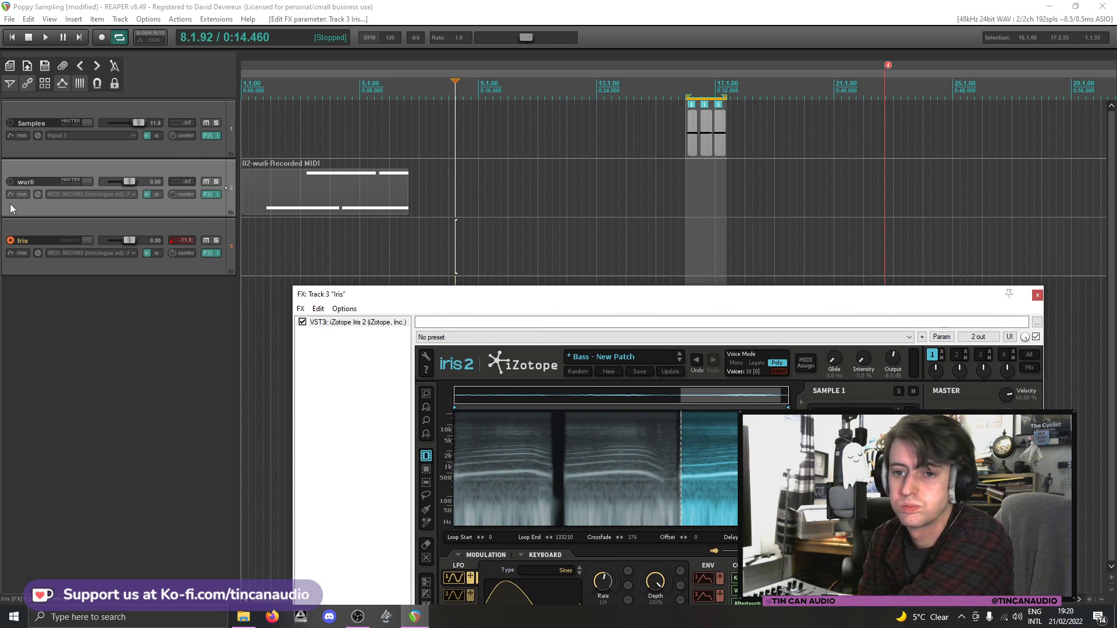
{"action": "left_click", "coordinate": [11, 181]}
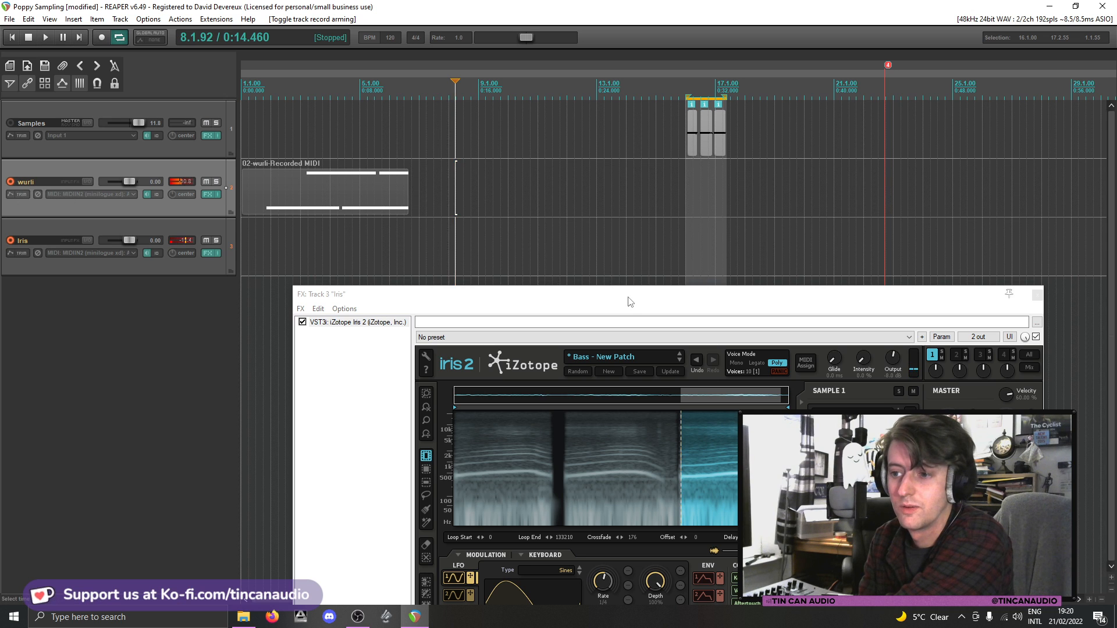
{"action": "left_click_drag", "start_coordinate": [628, 301], "coordinate": [548, 136]}
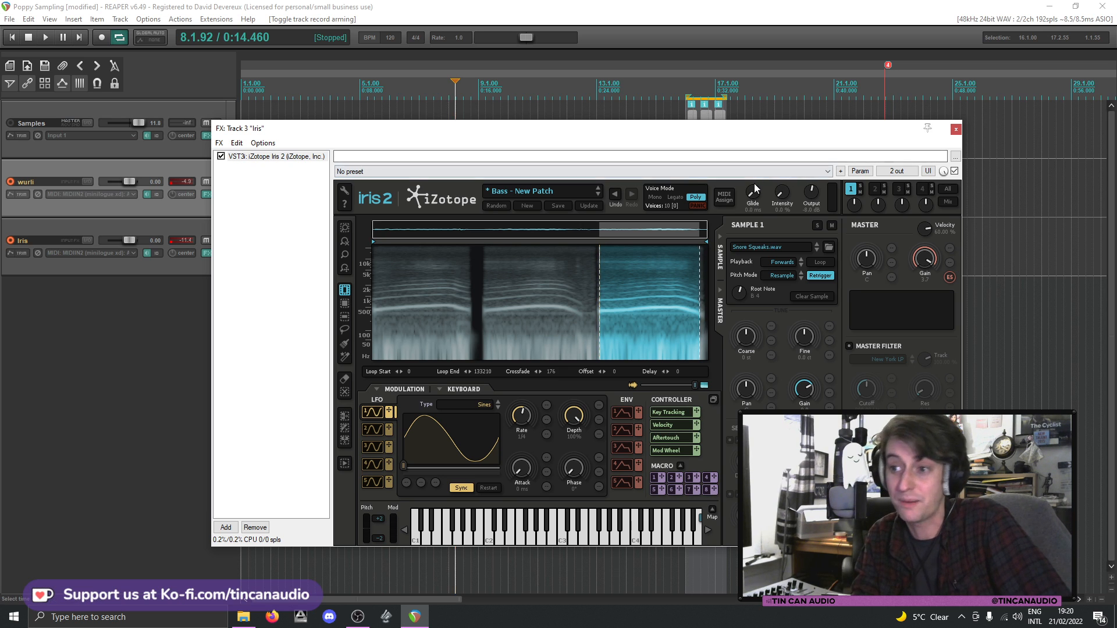
{"action": "left_click", "coordinate": [956, 130]}
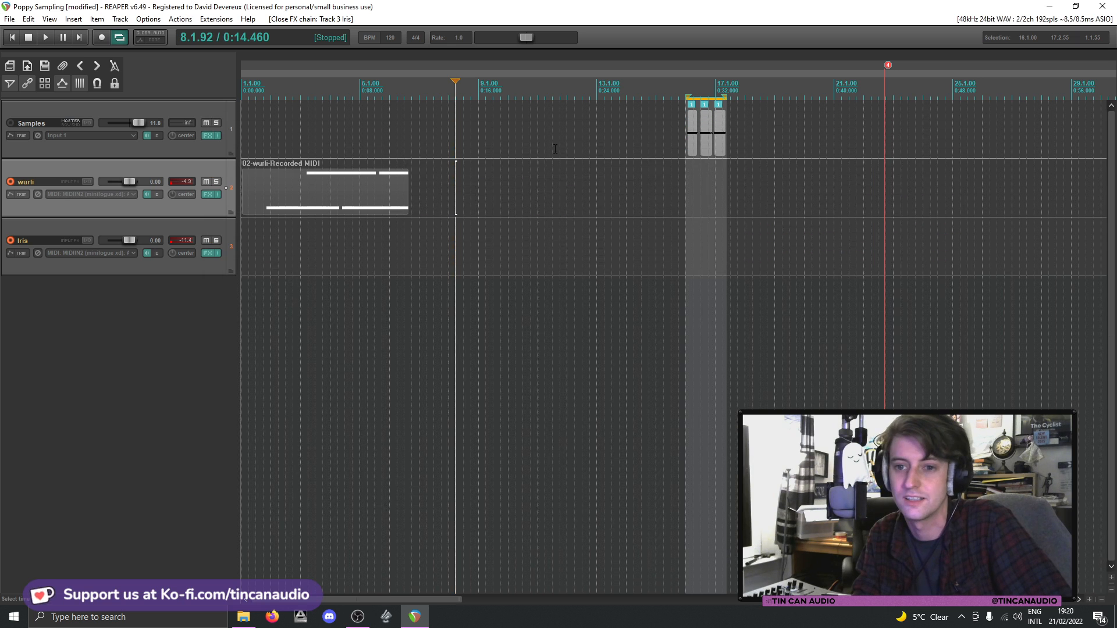
{"action": "left_click", "coordinate": [12, 182]}
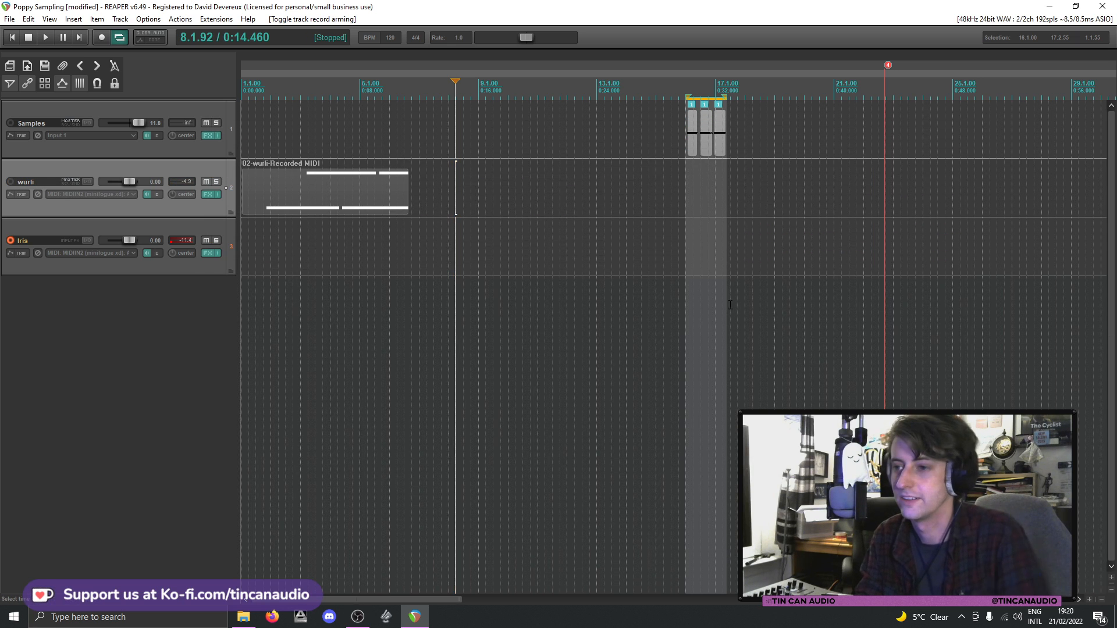
- Select the Iris track, reopen its Iris 2 plugin and narrow the spectrogram selection to the latter half of the third squeak
{"action": "left_click", "coordinate": [807, 256]}
{"action": "left_click", "coordinate": [805, 255]}
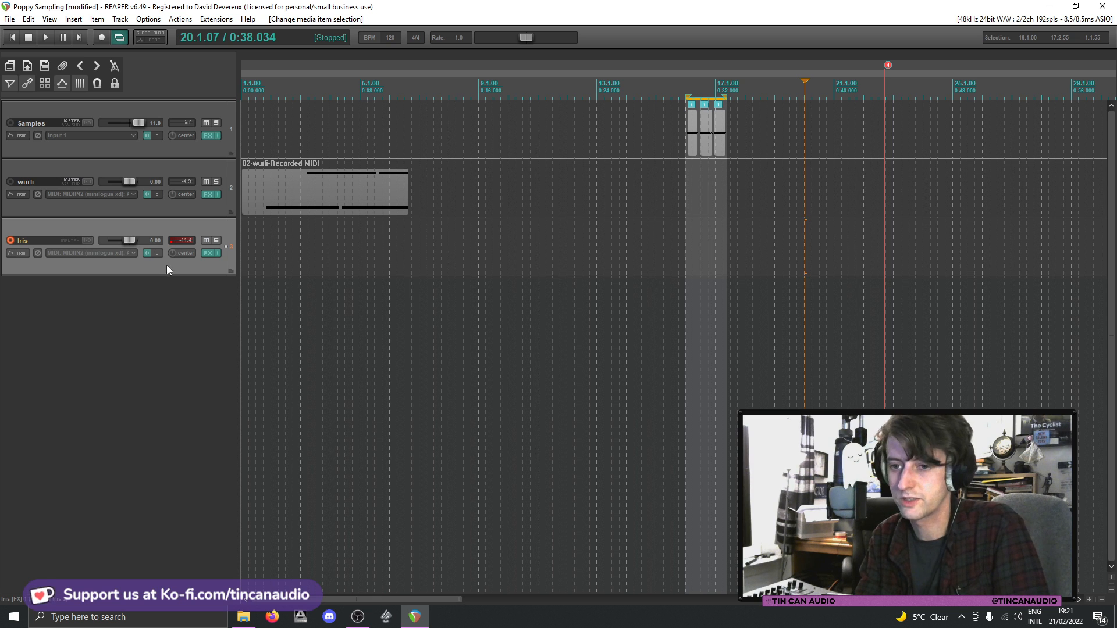
{"action": "left_click", "coordinate": [221, 250]}
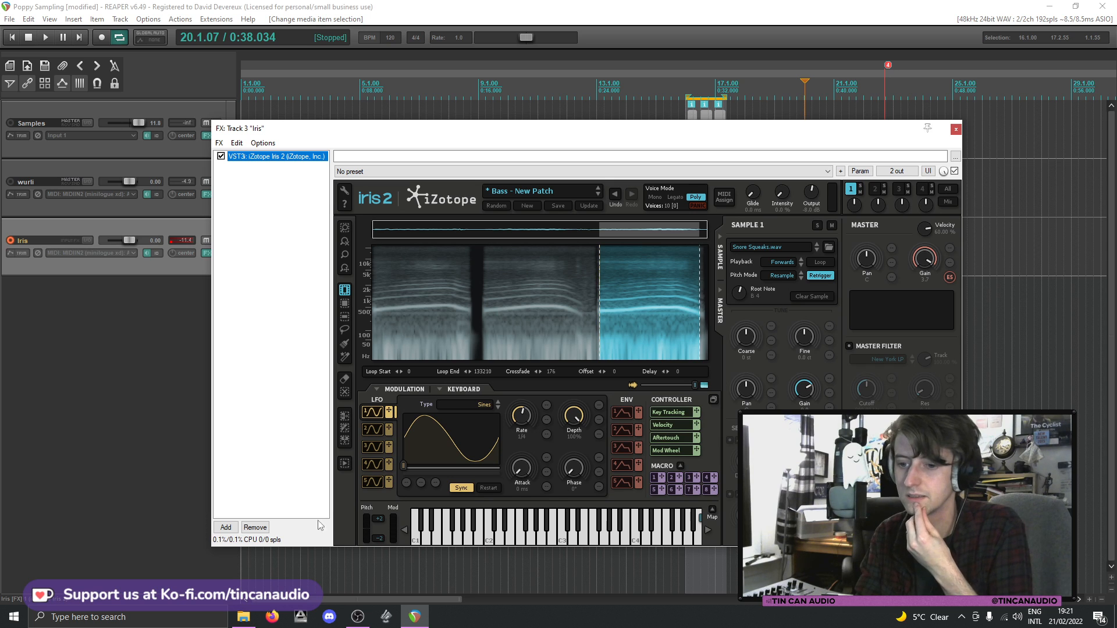
{"action": "left_click_drag", "start_coordinate": [596, 327], "coordinate": [643, 324]}
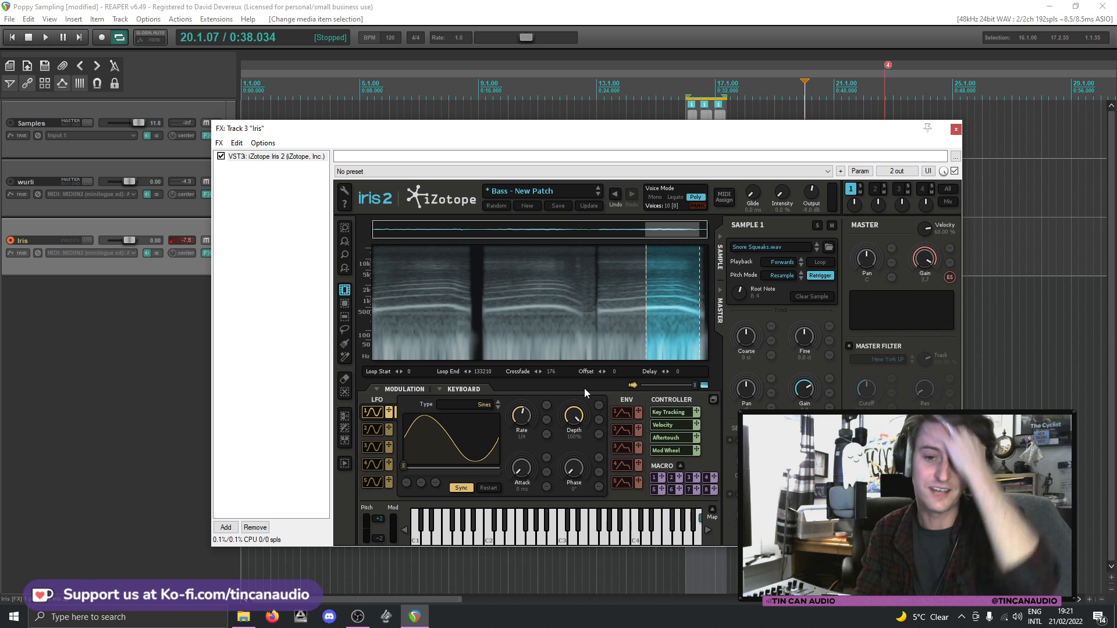
- Try GTR Amp Mono with the CleanOn2_12inchClosedBack preset on the Iris track, then remove the plugin
{"action": "left_click", "coordinate": [226, 527]}
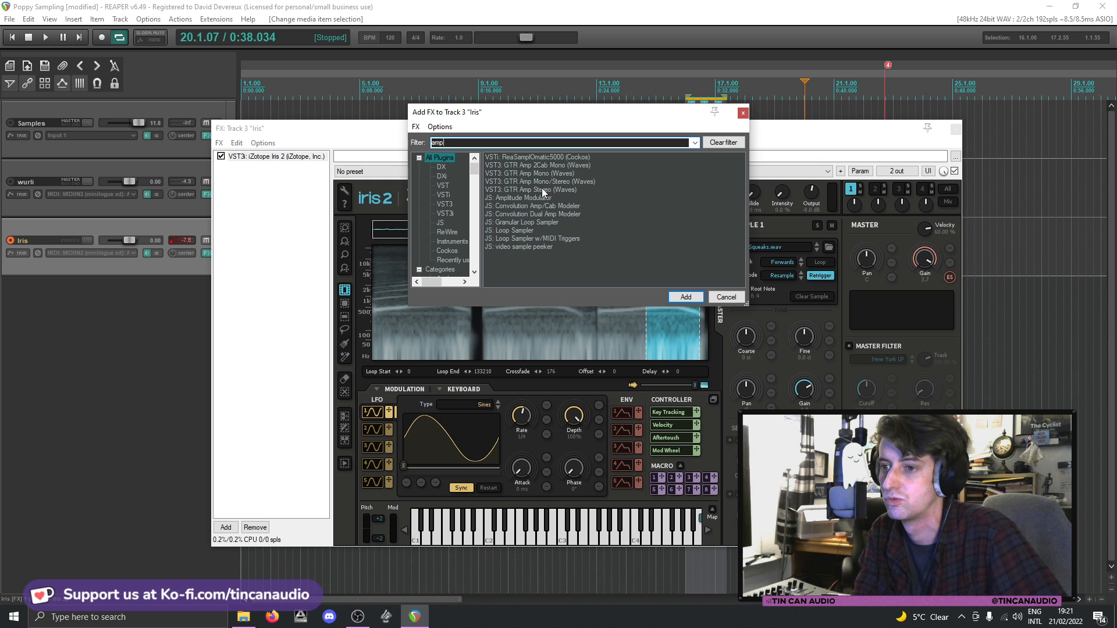
{"action": "left_click", "coordinate": [541, 175]}
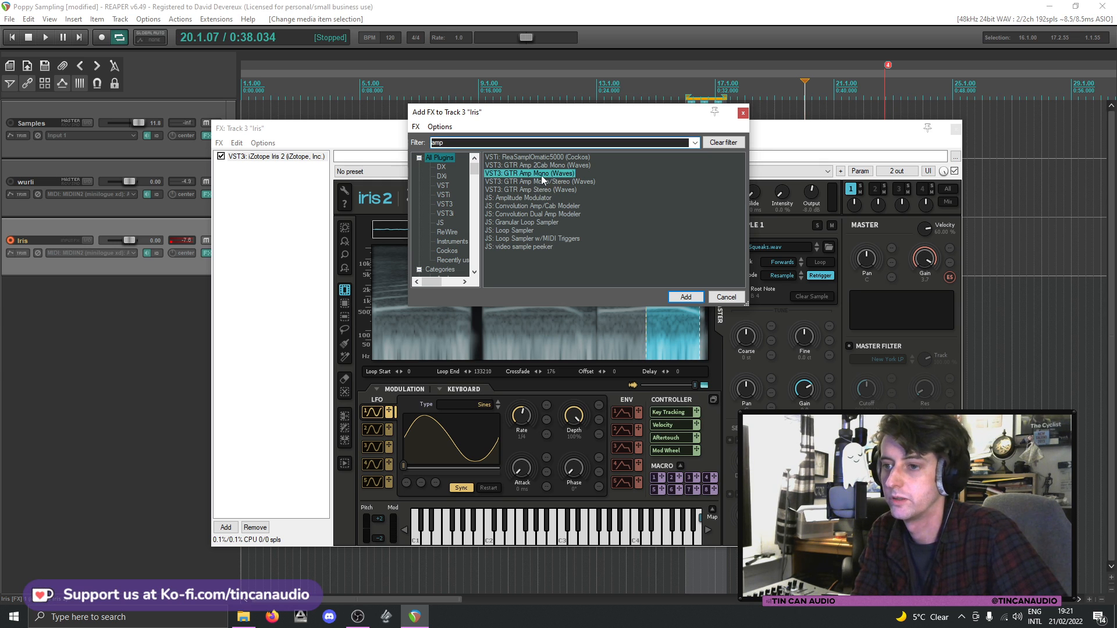
{"action": "double_click", "coordinate": [542, 174]}
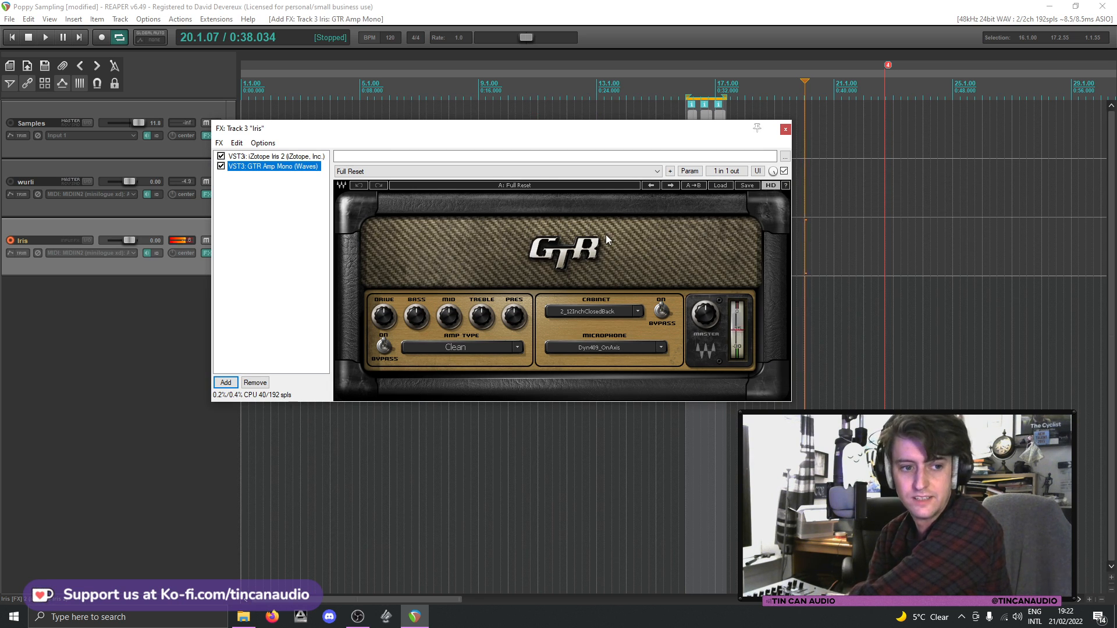
{"action": "left_click", "coordinate": [720, 185]}
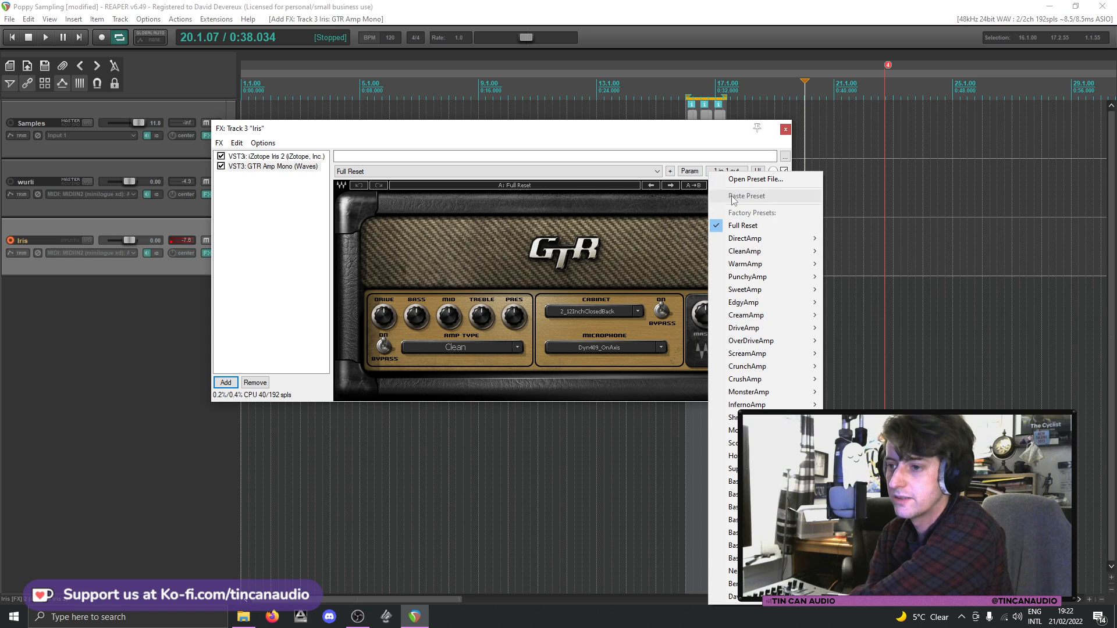
{"action": "mouse_move", "coordinate": [763, 253]}
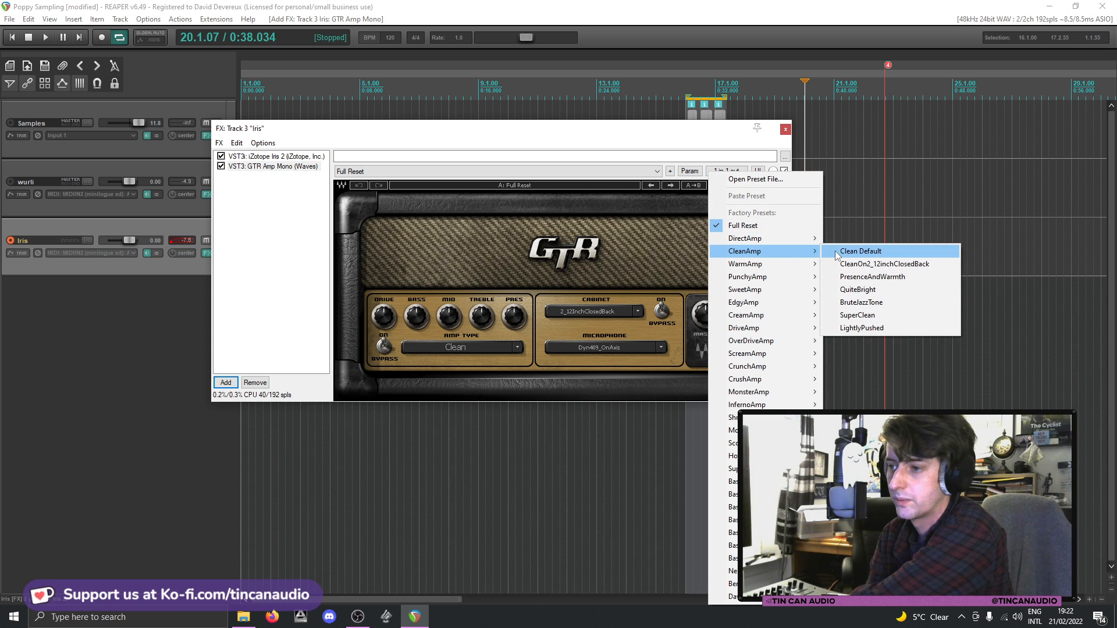
{"action": "left_click", "coordinate": [848, 266]}
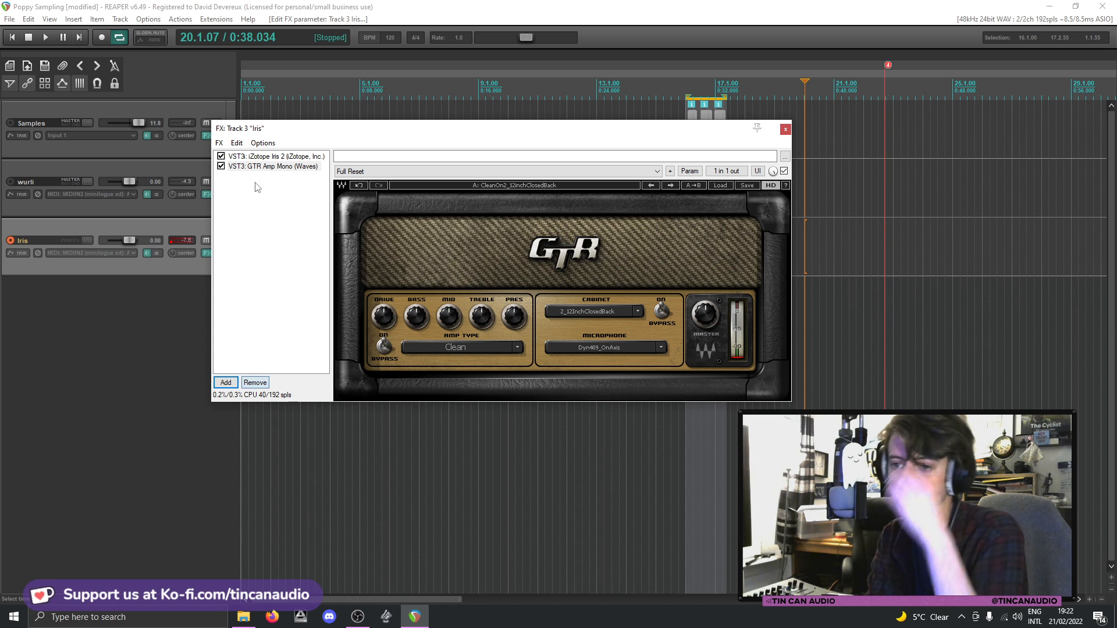
{"action": "left_click", "coordinate": [255, 382]}
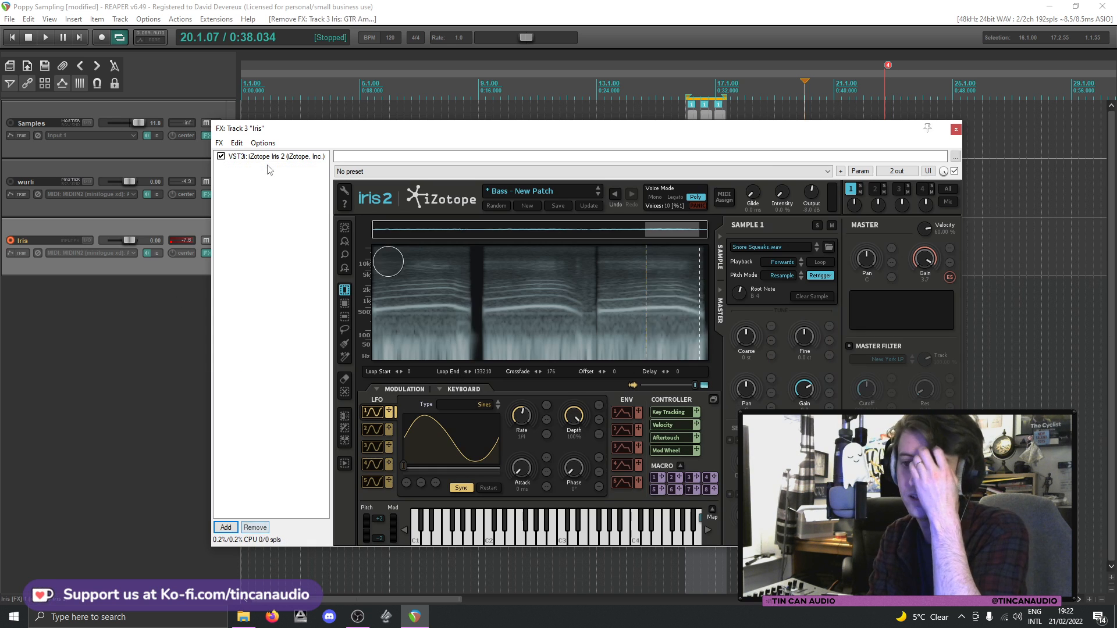
- Add the Waves C4 Mono plugin after Iris 2 and load its Basic multi preset
{"action": "left_click", "coordinate": [224, 528]}
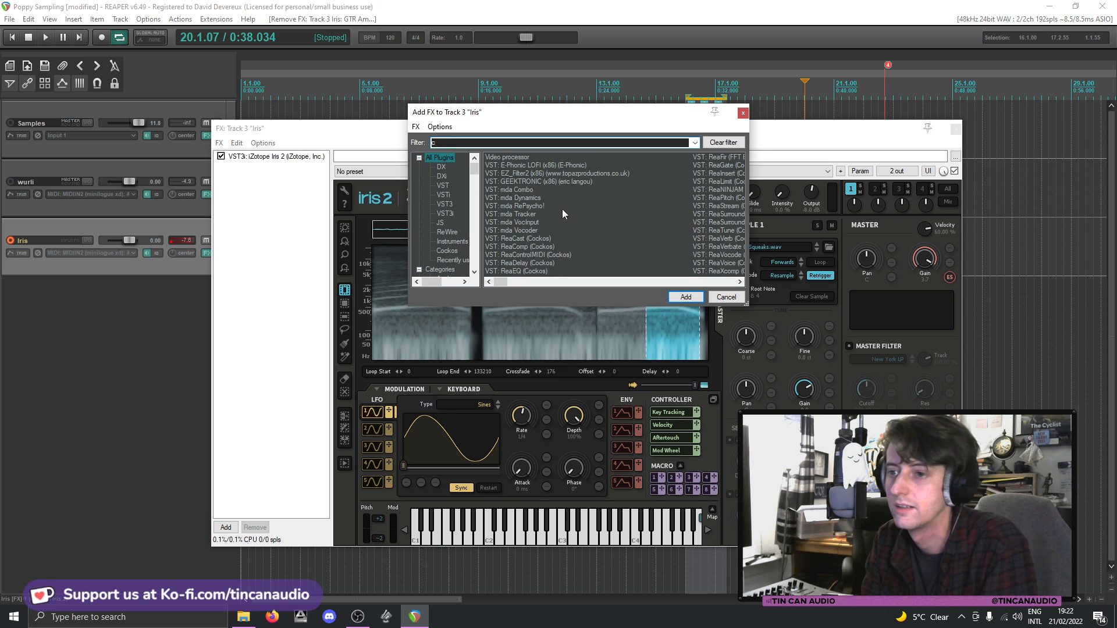
{"action": "type", "text": "c"}
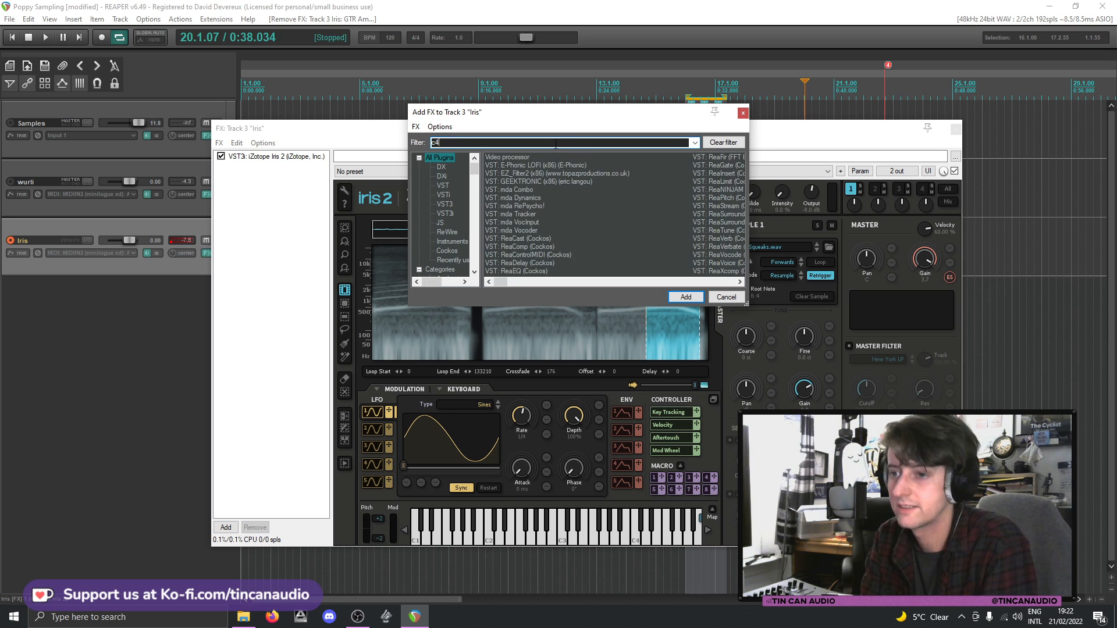
{"action": "type", "text": "4"}
{"action": "double_click", "coordinate": [523, 156]}
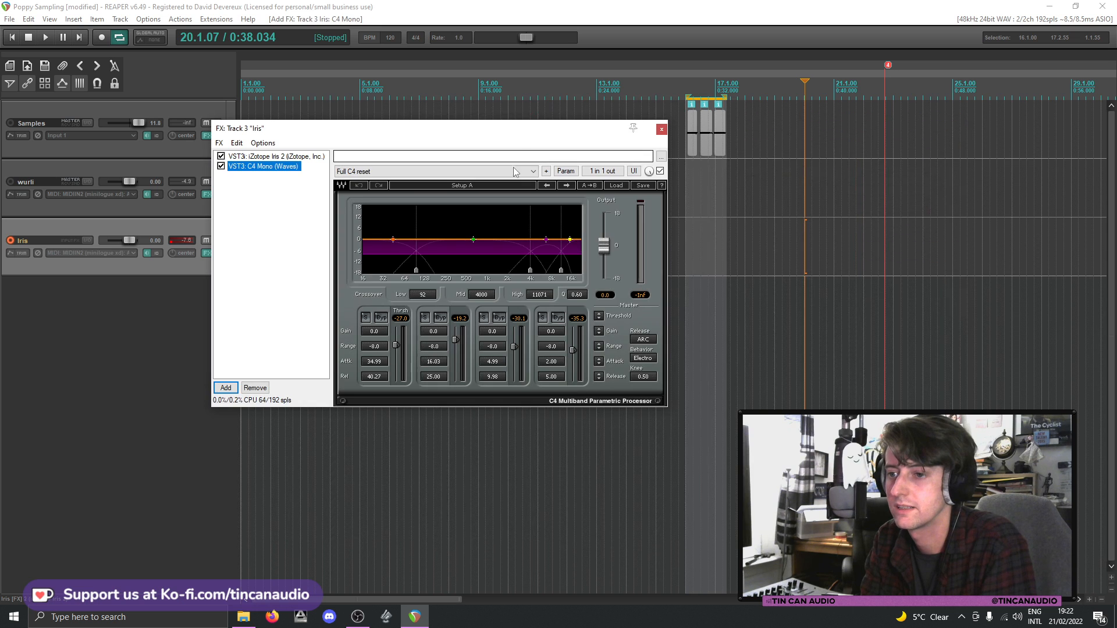
{"action": "left_click", "coordinate": [608, 185]}
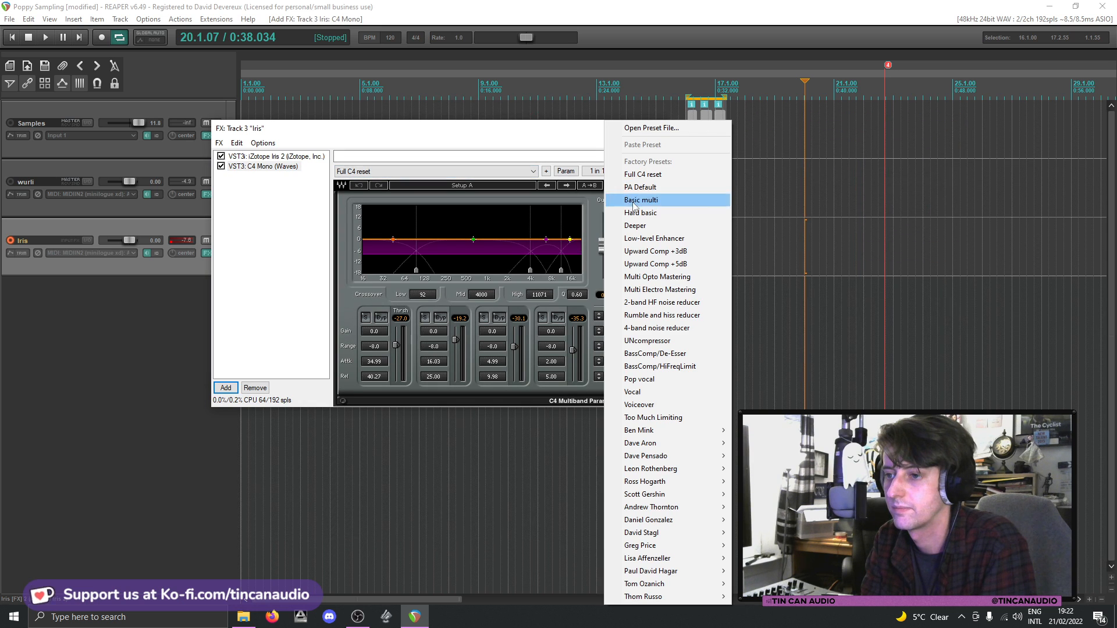
{"action": "left_click", "coordinate": [623, 199]}
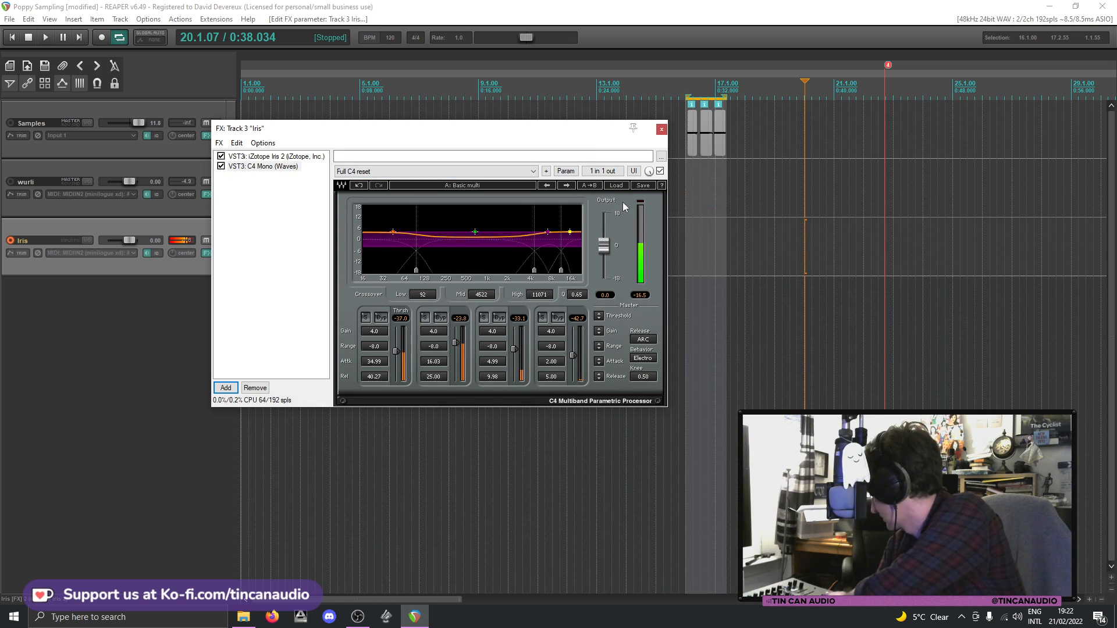
- Add the Waves L1 limiter Mono plugin after C4, load its Voice preset and close the effects window
{"action": "left_click", "coordinate": [226, 388]}
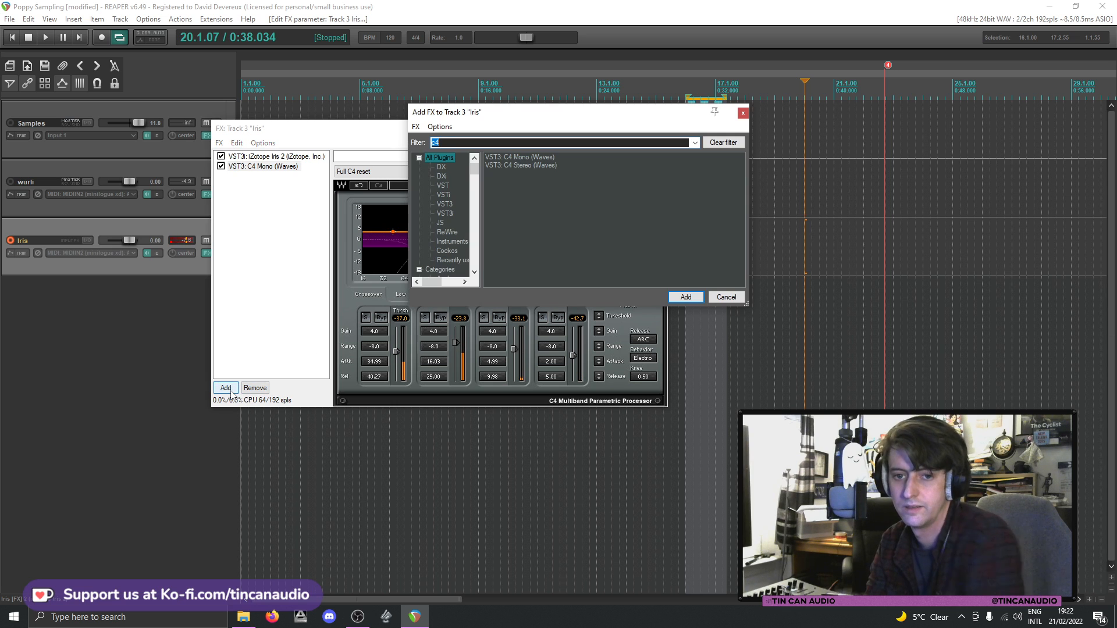
{"action": "type", "text": "l1"}
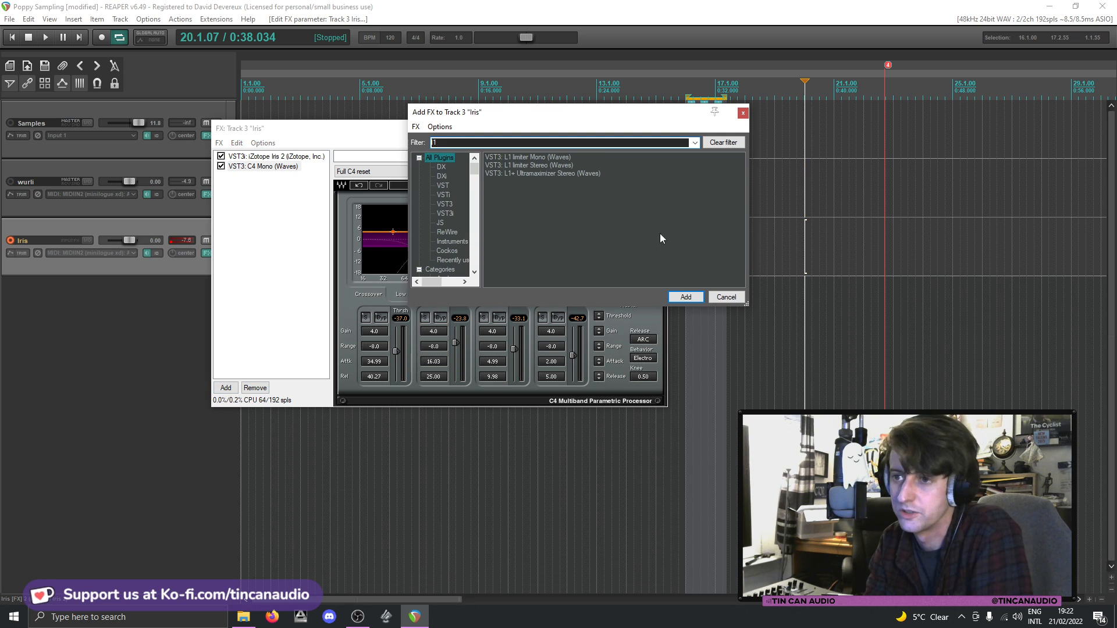
{"action": "key", "text": "Return"}
{"action": "left_click", "coordinate": [573, 186]}
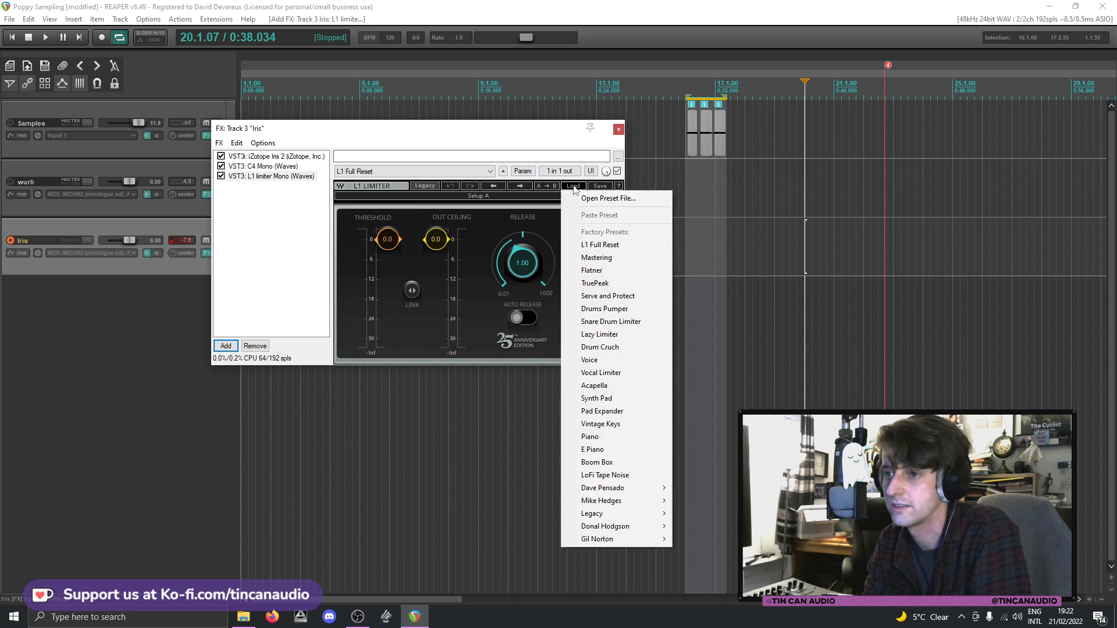
{"action": "left_click", "coordinate": [590, 359]}
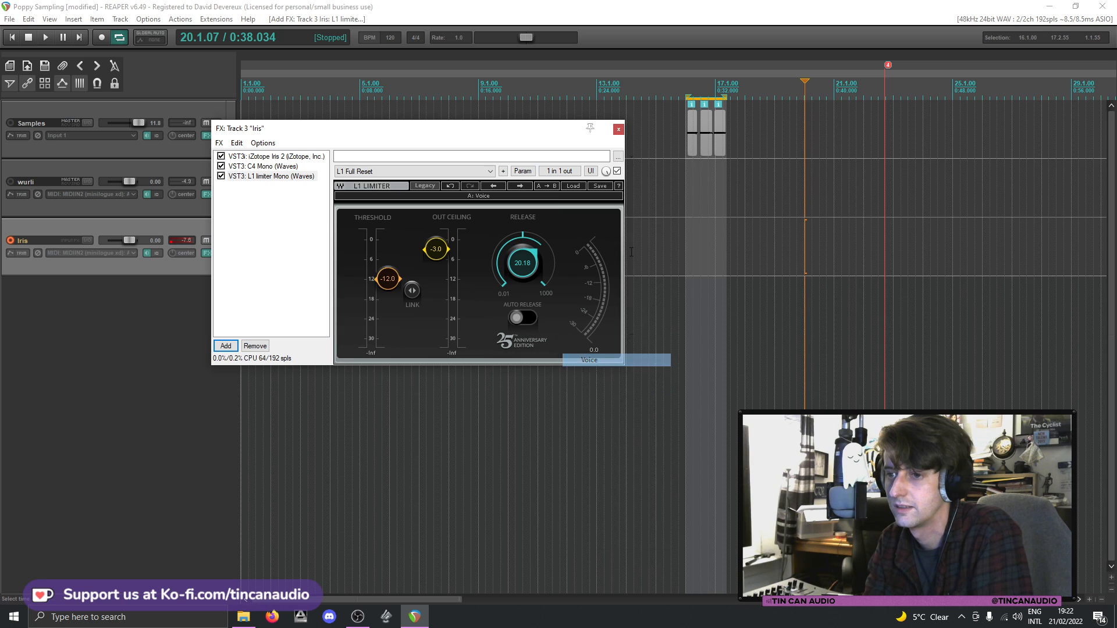
{"action": "left_click", "coordinate": [618, 129]}
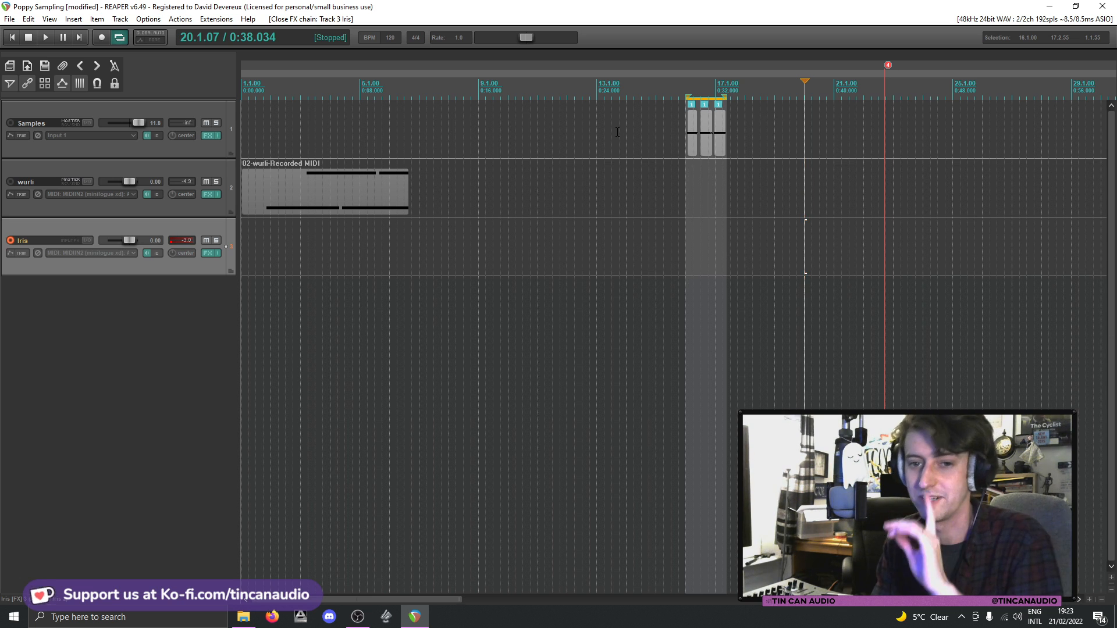
- Add the JS Delay w/Tempo Ping-Pong plugin after L1 on the Iris track and close the effects window
{"action": "left_click", "coordinate": [208, 252]}
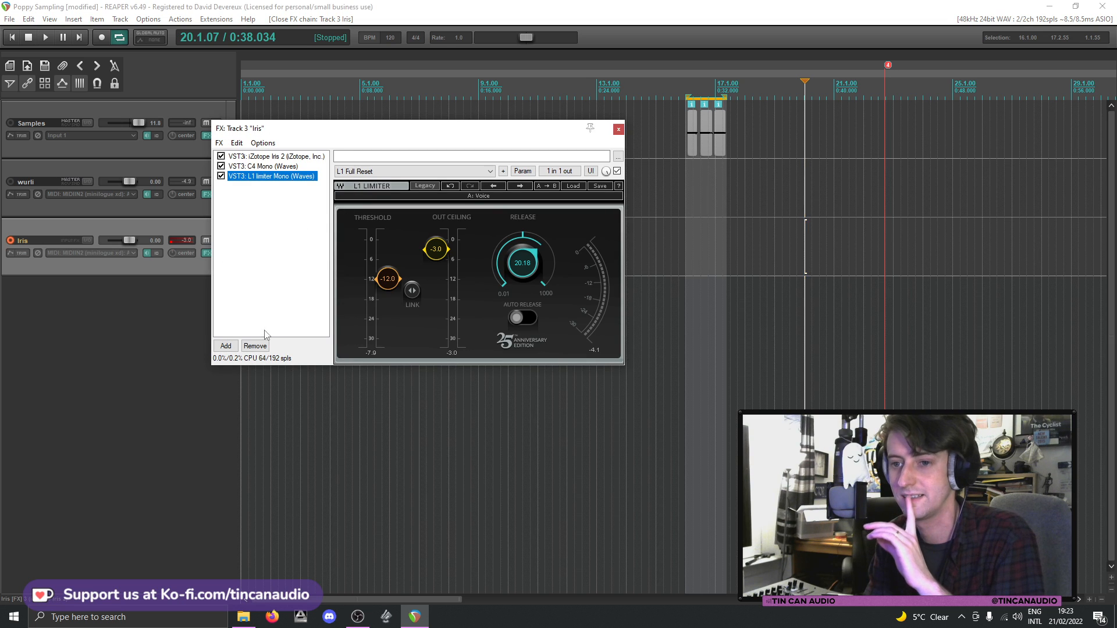
{"action": "left_click", "coordinate": [236, 348]}
{"action": "type", "text": "delay"}
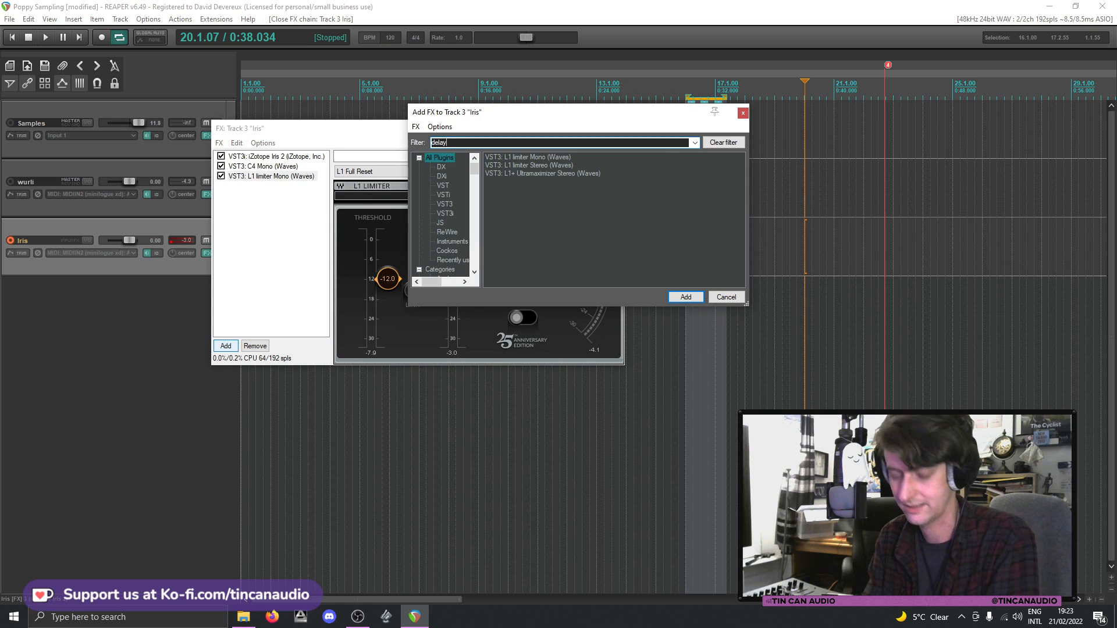
{"action": "double_click", "coordinate": [633, 166]}
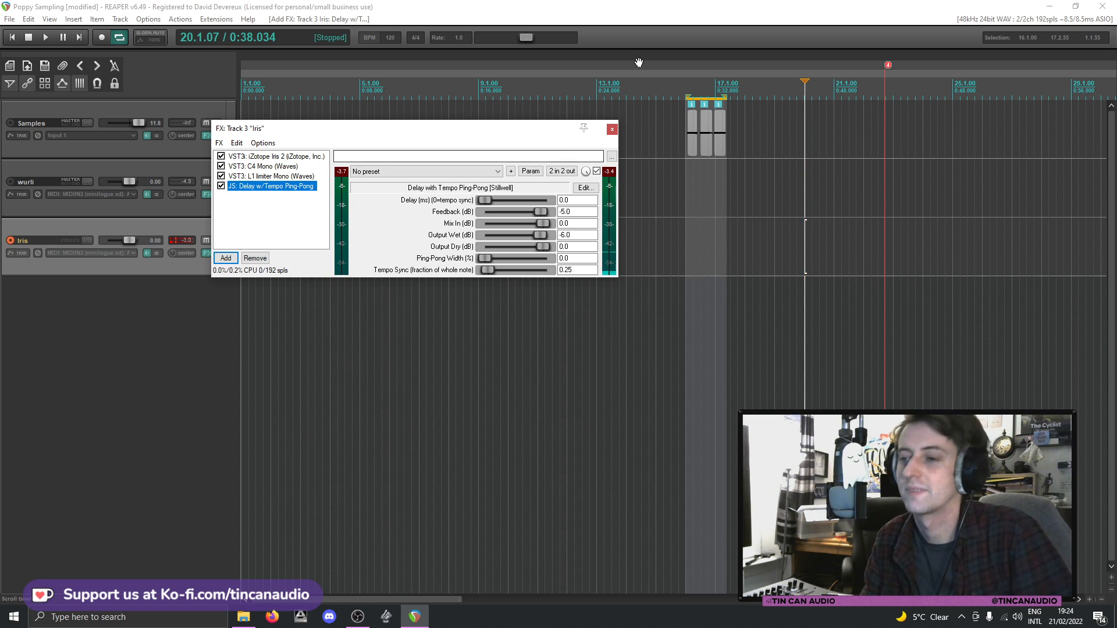
{"action": "left_click", "coordinate": [613, 129]}
- Delete the recorded MIDI item on the wurli track and the three audio items on the Samples track
{"action": "left_click", "coordinate": [370, 207]}
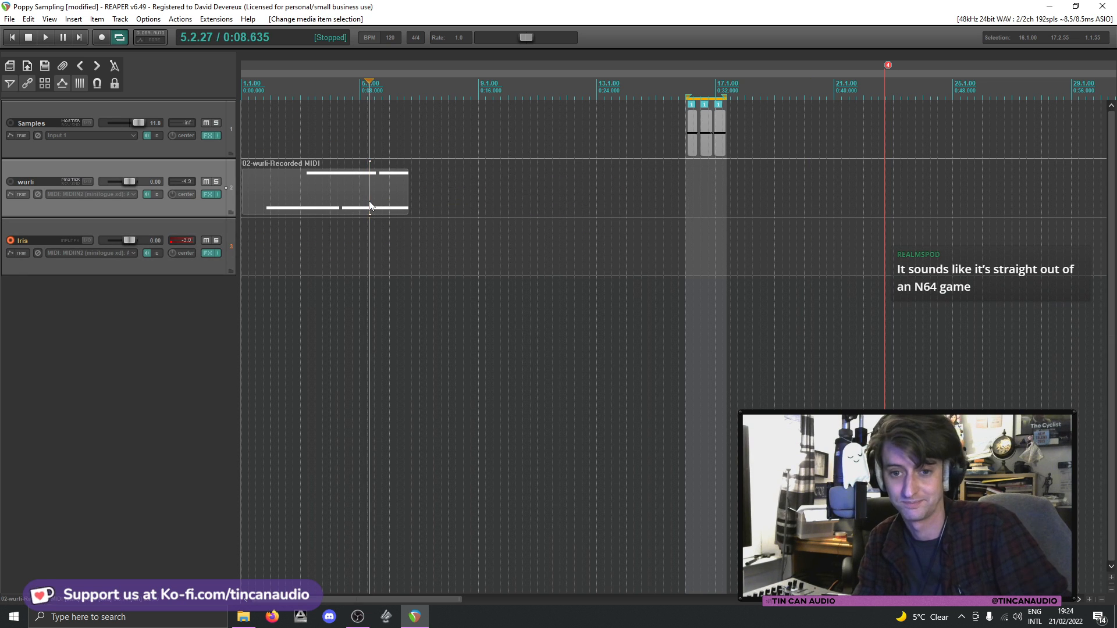
{"action": "key", "text": "Delete"}
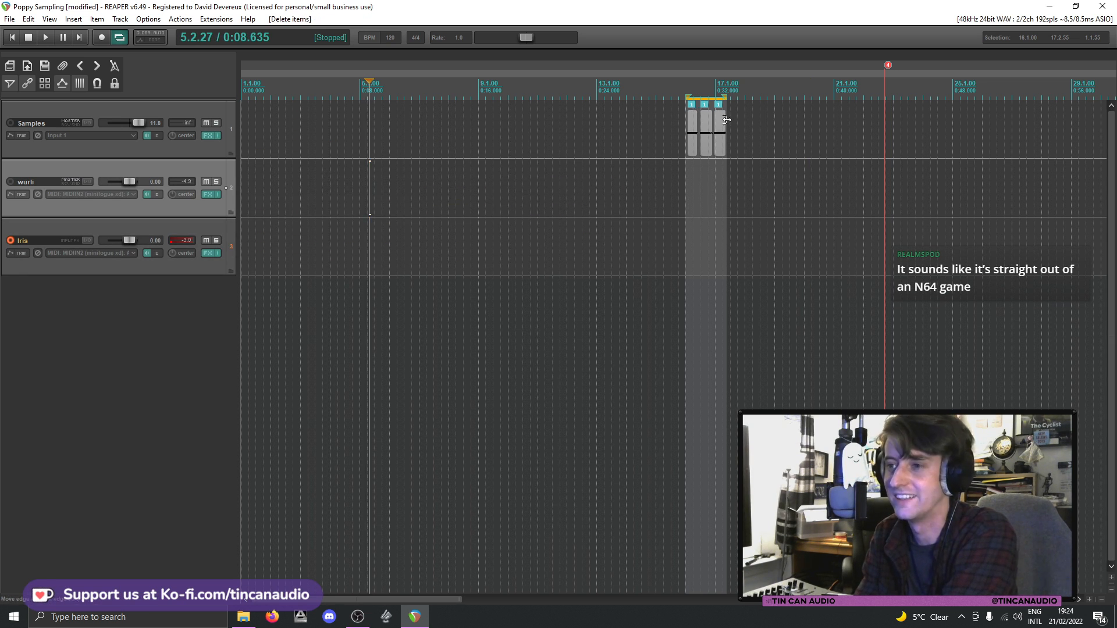
{"action": "left_click", "coordinate": [690, 142]}
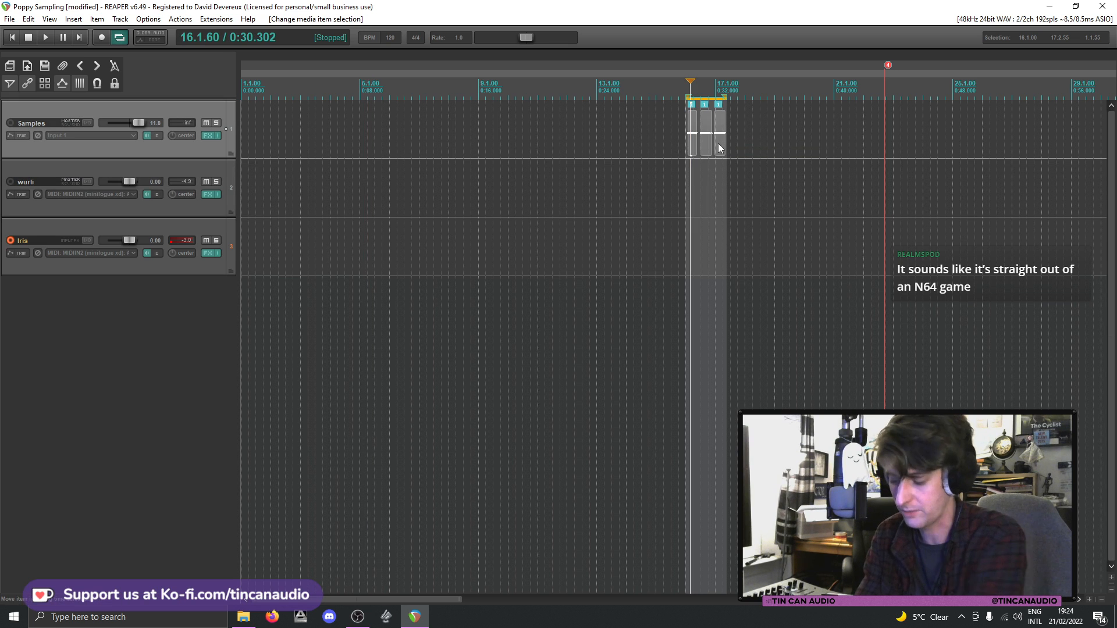
{"action": "key", "text": "Delete"}
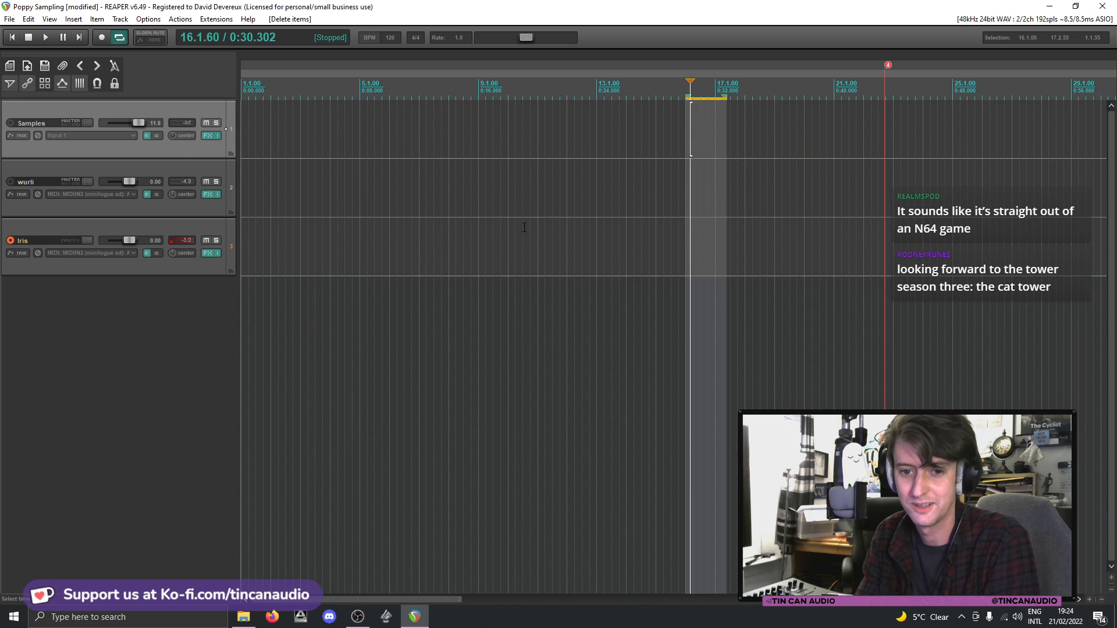
- Clear the time selection, remove the project marker, return to the project start and save the project
{"action": "key", "text": "Escape"}
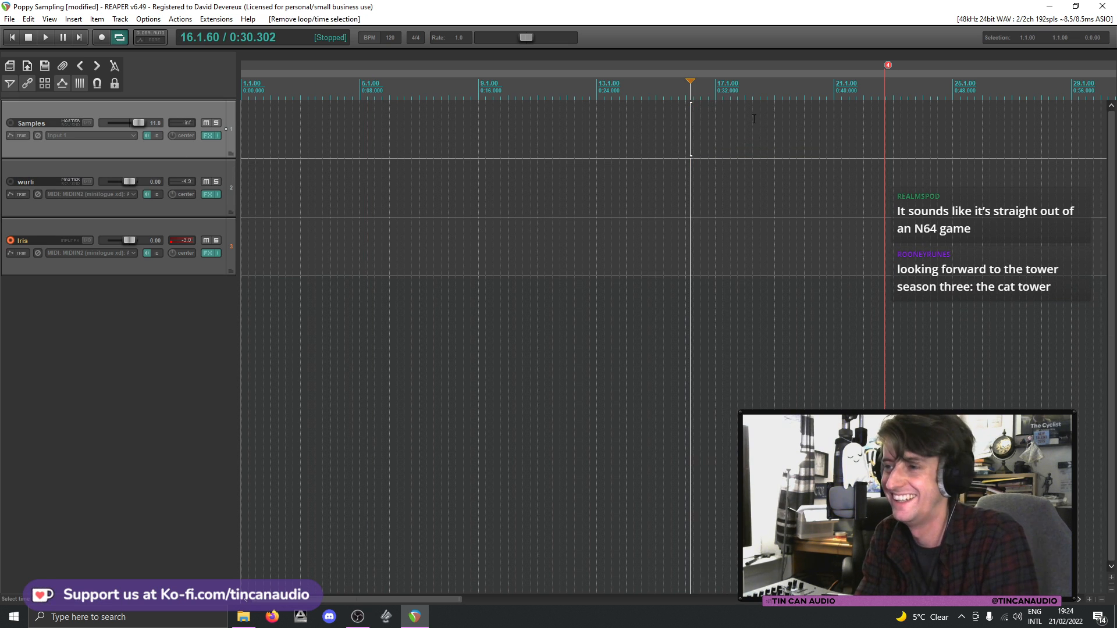
{"action": "left_click", "coordinate": [889, 66], "text": "alt"}
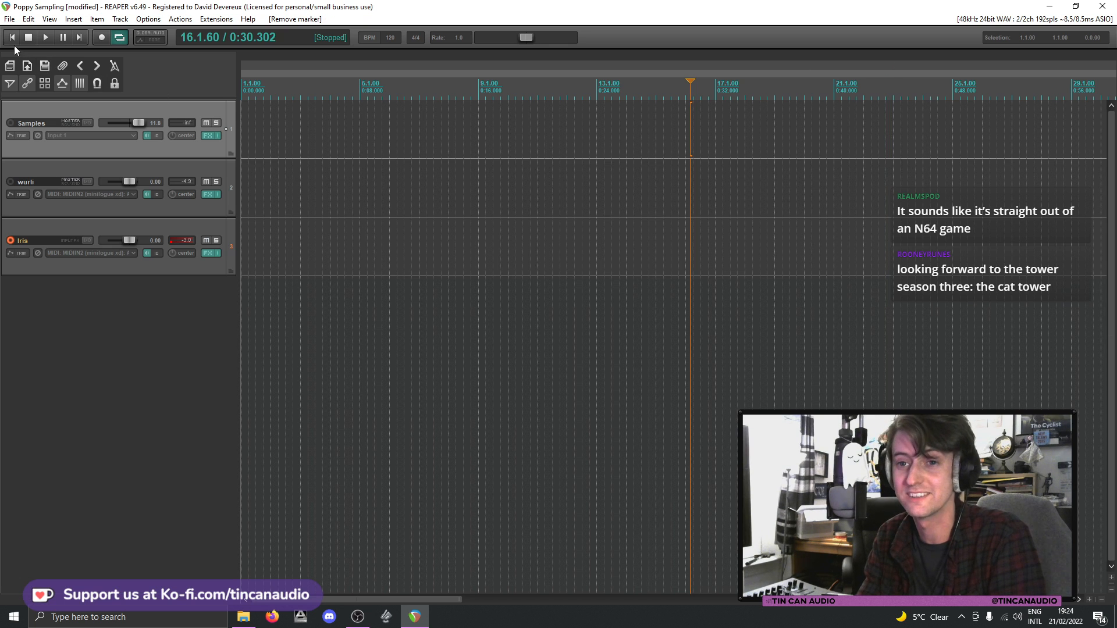
{"action": "left_click", "coordinate": [19, 38]}
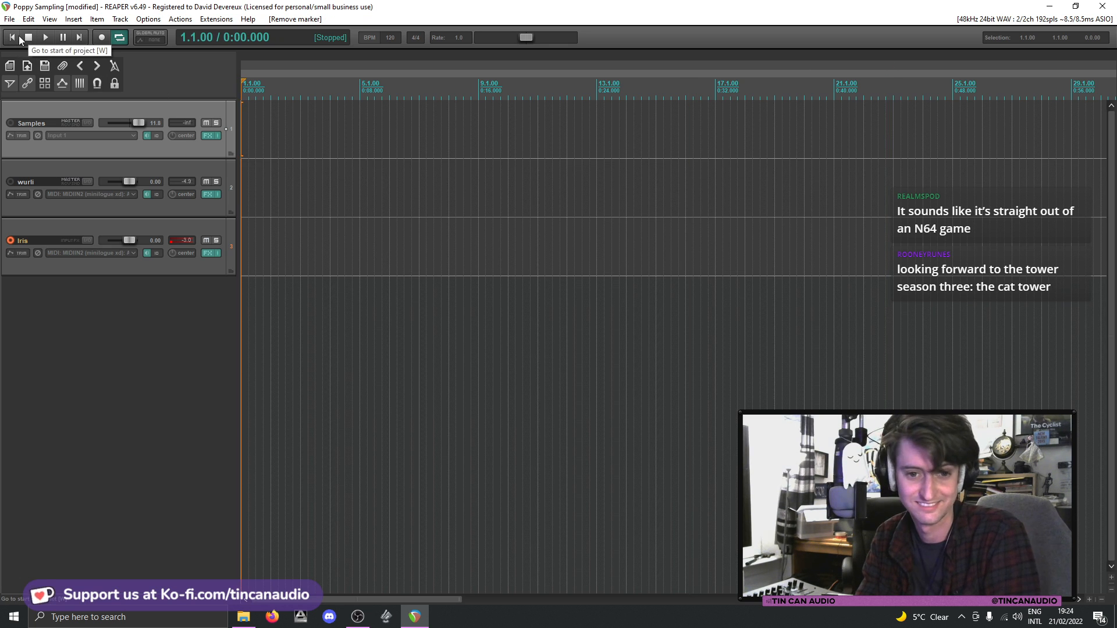
{"action": "key", "text": "ctrl+s"}
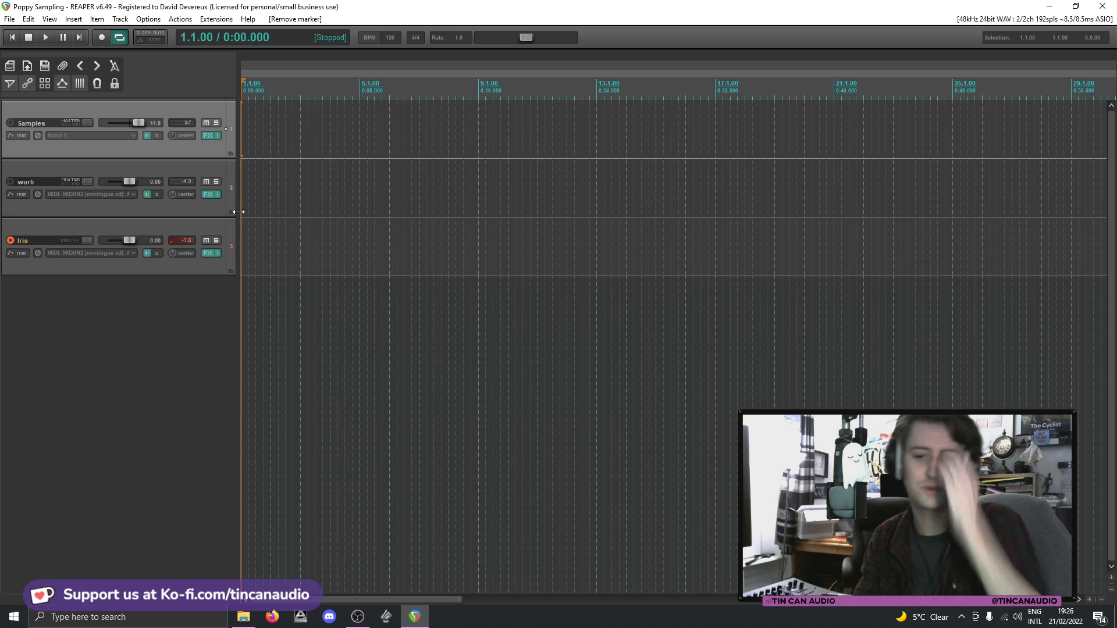
- Enable the metronome and briefly play it from the project start
{"action": "left_click", "coordinate": [116, 64]}
{"action": "key", "text": "space"}
{"action": "key", "text": "space"}
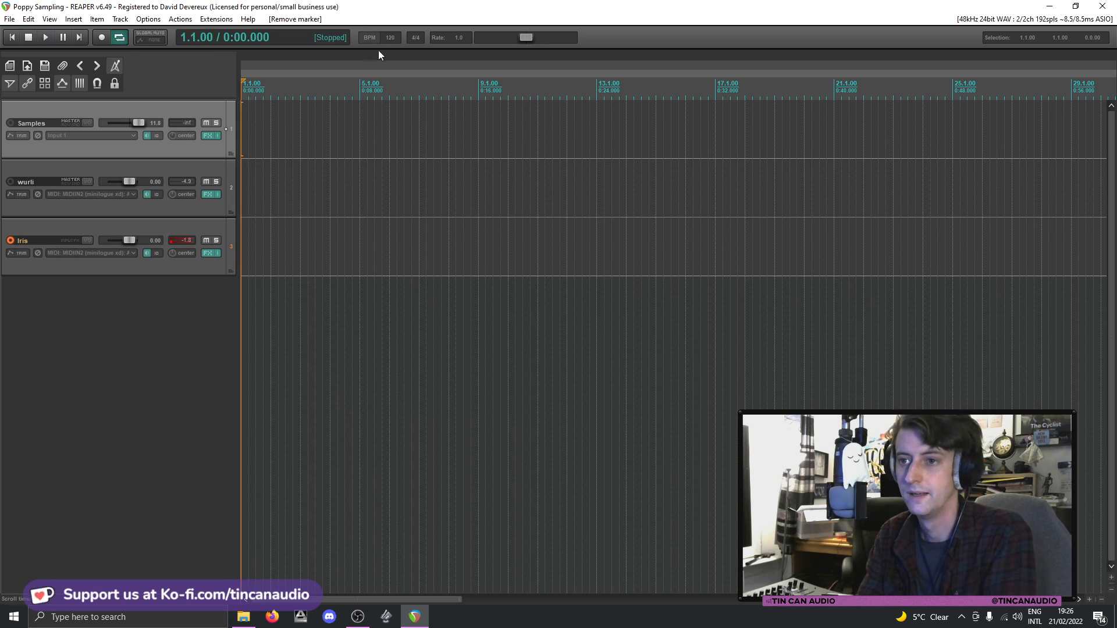
- Set the project tempo to 80 BPM and briefly play the metronome
{"action": "left_click", "coordinate": [393, 40]}
{"action": "type", "text": "80"}
{"action": "key", "text": "Return"}
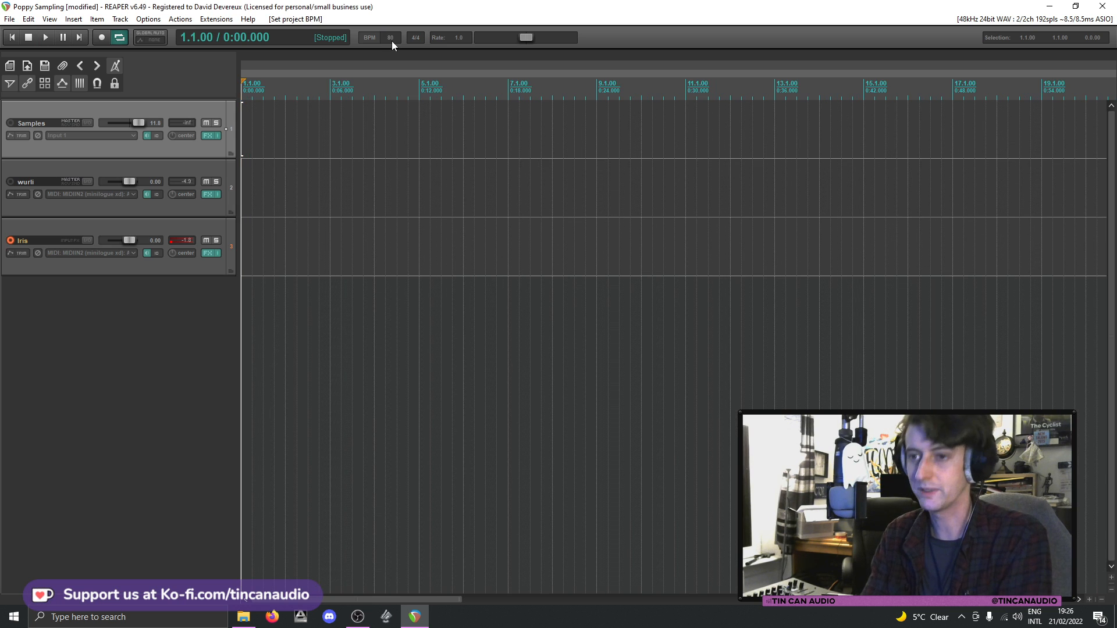
{"action": "key", "text": "space"}
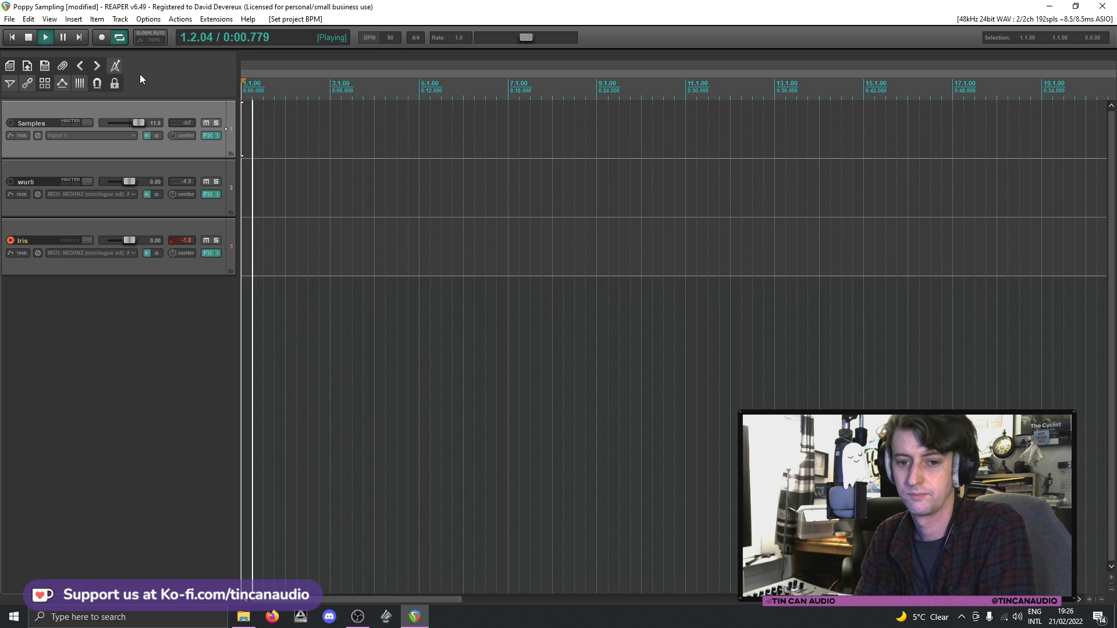
{"action": "key", "text": "space"}
- Set the project tempo to 90 BPM and rehearse the Iris instrument against the metronome
{"action": "left_click", "coordinate": [391, 38]}
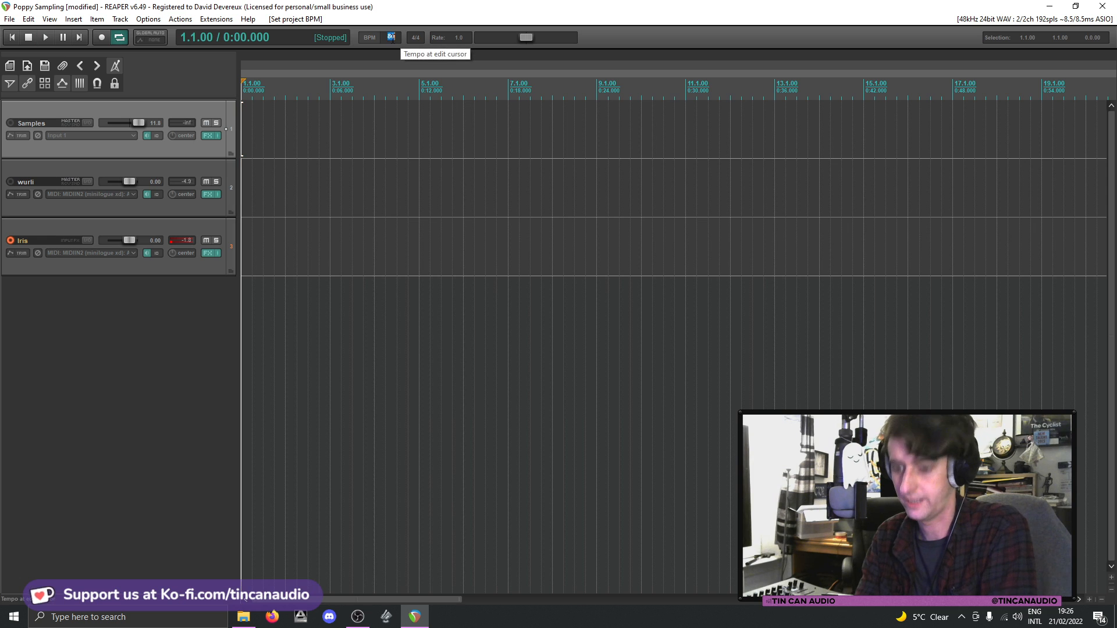
{"action": "type", "text": "90"}
{"action": "key", "text": "Return"}
{"action": "key", "text": "space"}
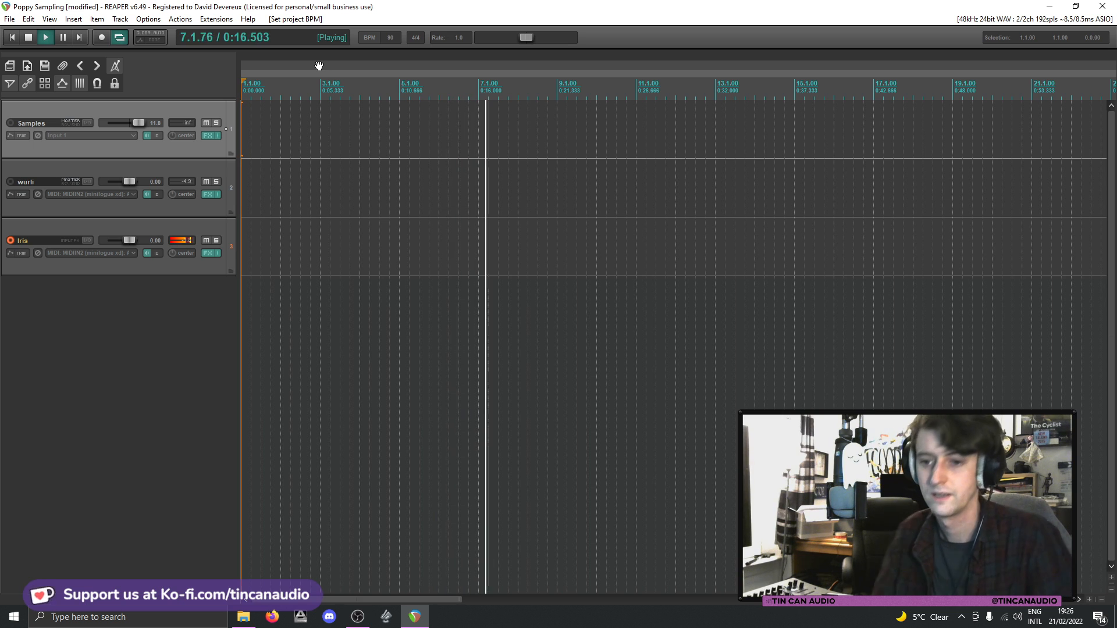
{"action": "key", "text": "space"}
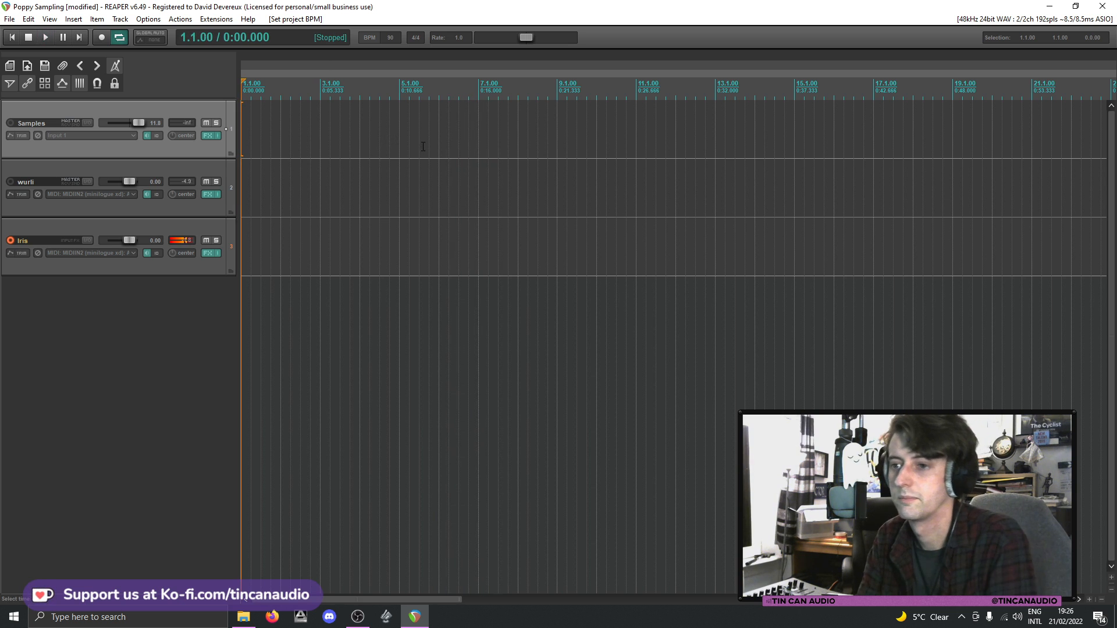
- Examine the LFO and Mod Wheel assignments in Iris 2 on the Iris track, then close the effects window
{"action": "left_click", "coordinate": [207, 253]}
{"action": "left_click", "coordinate": [253, 156]}
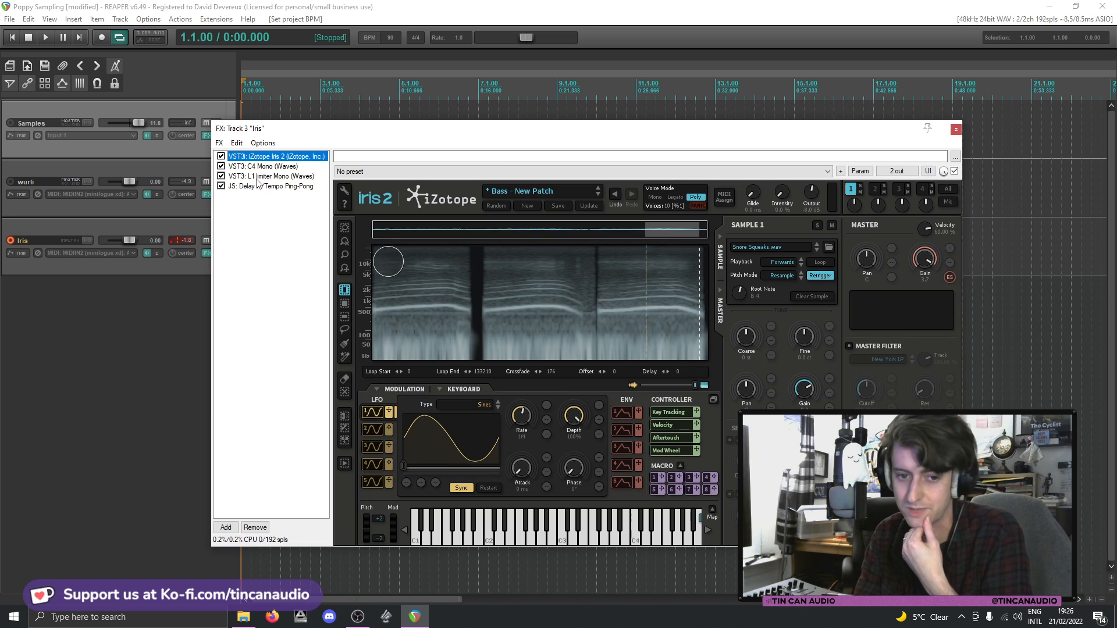
{"action": "left_click", "coordinate": [375, 389]}
{"action": "left_click", "coordinate": [375, 497]}
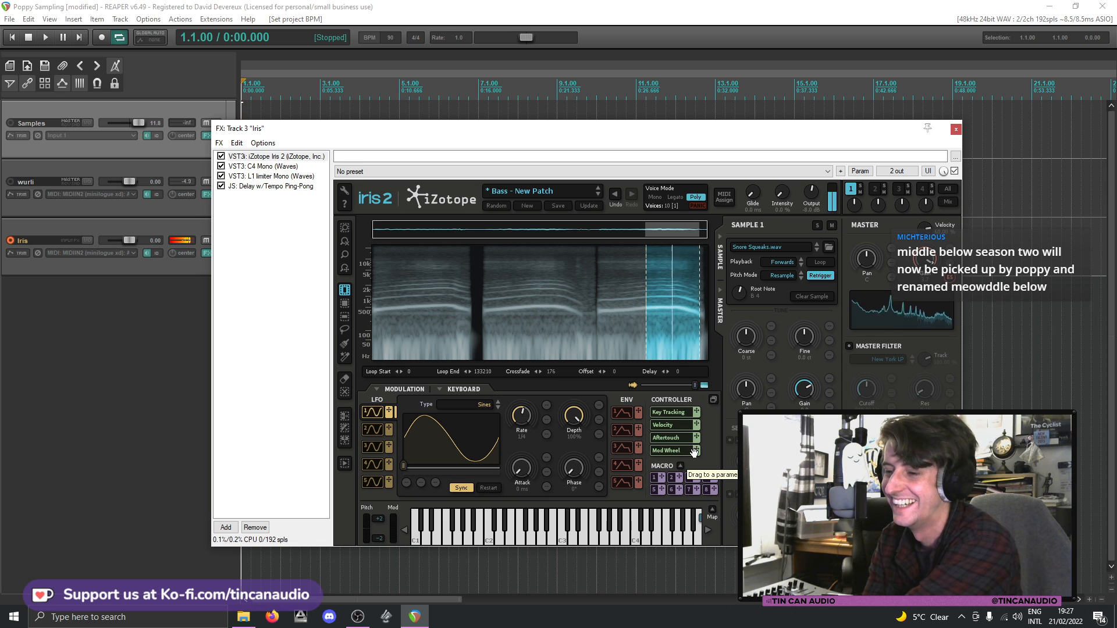
{"action": "mouse_move", "coordinate": [698, 451]}
{"action": "left_mouse_down"}
{"action": "mouse_move", "coordinate": [518, 487]}
{"action": "mouse_move", "coordinate": [690, 460]}
{"action": "left_mouse_up"}
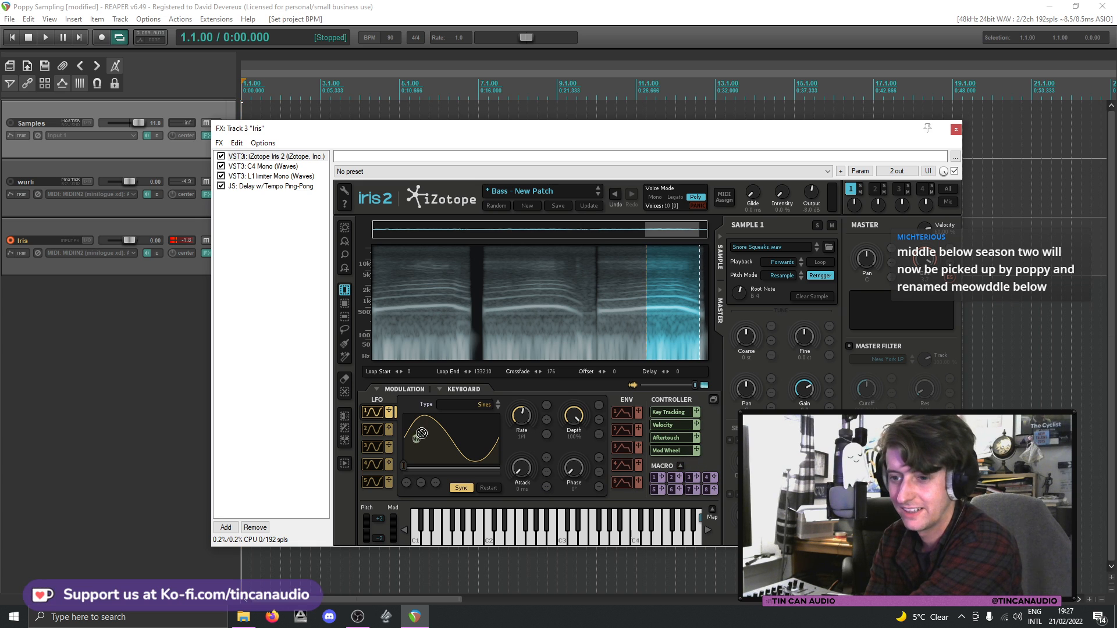
{"action": "left_click_drag", "start_coordinate": [391, 411], "coordinate": [391, 411]}
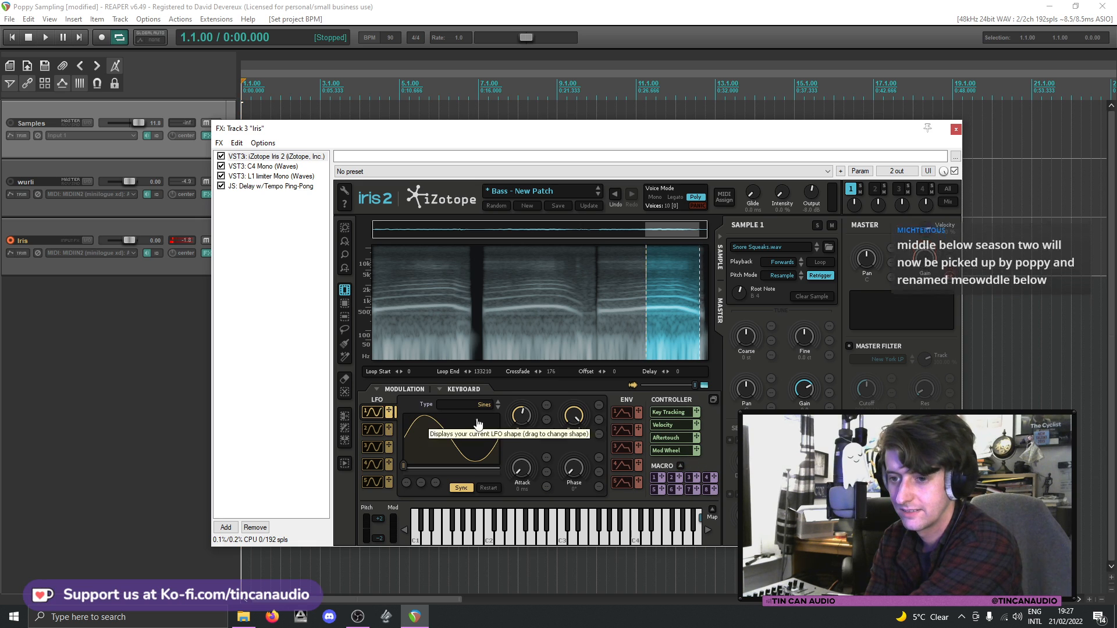
{"action": "right_click", "coordinate": [680, 450]}
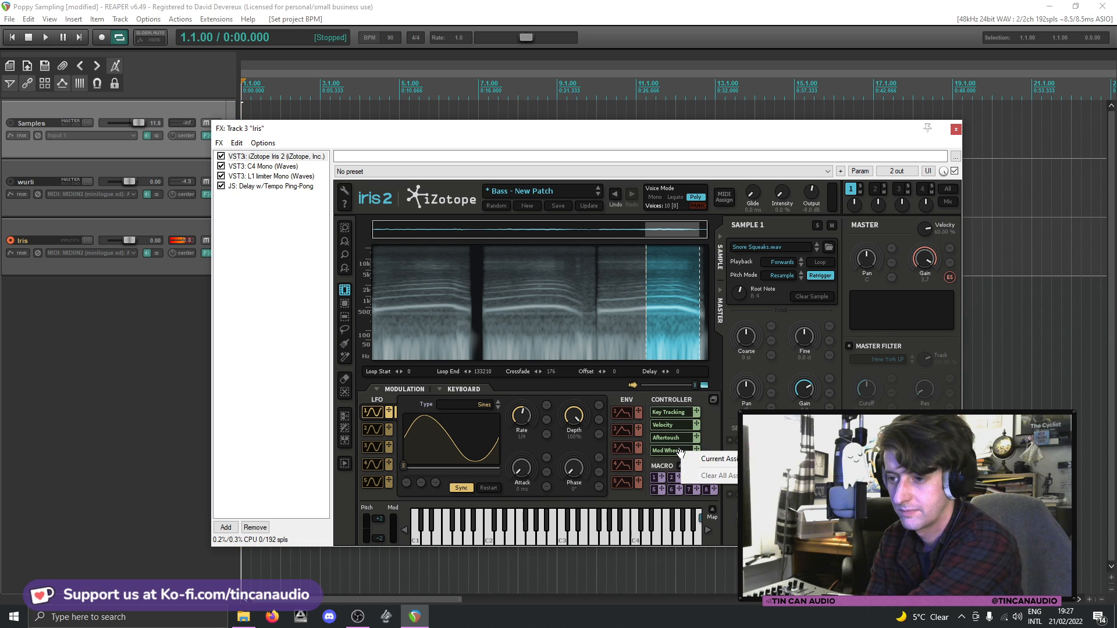
{"action": "left_click", "coordinate": [892, 179]}
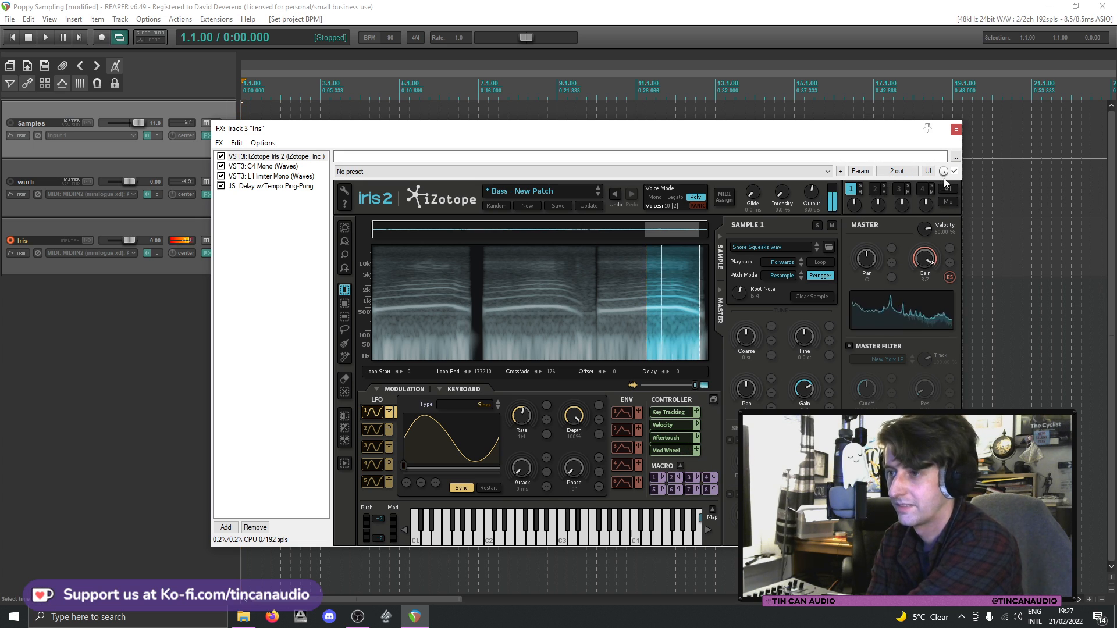
{"action": "left_click", "coordinate": [955, 129]}
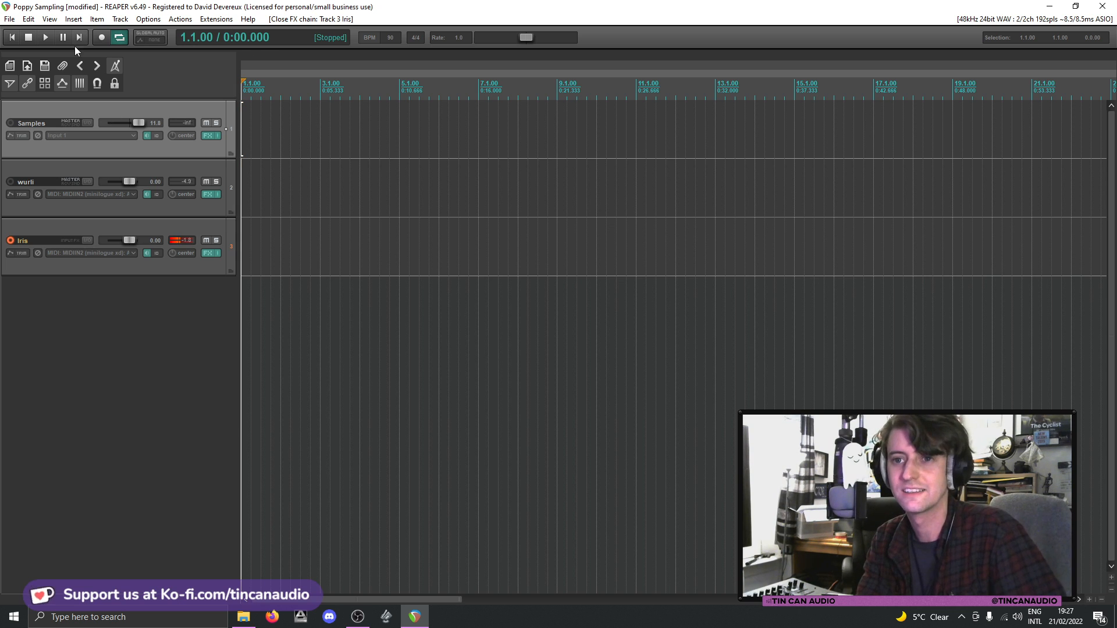
- Record a MIDI performance of about ten bars on the Iris track from the project start and save the take
{"action": "key", "text": "space"}
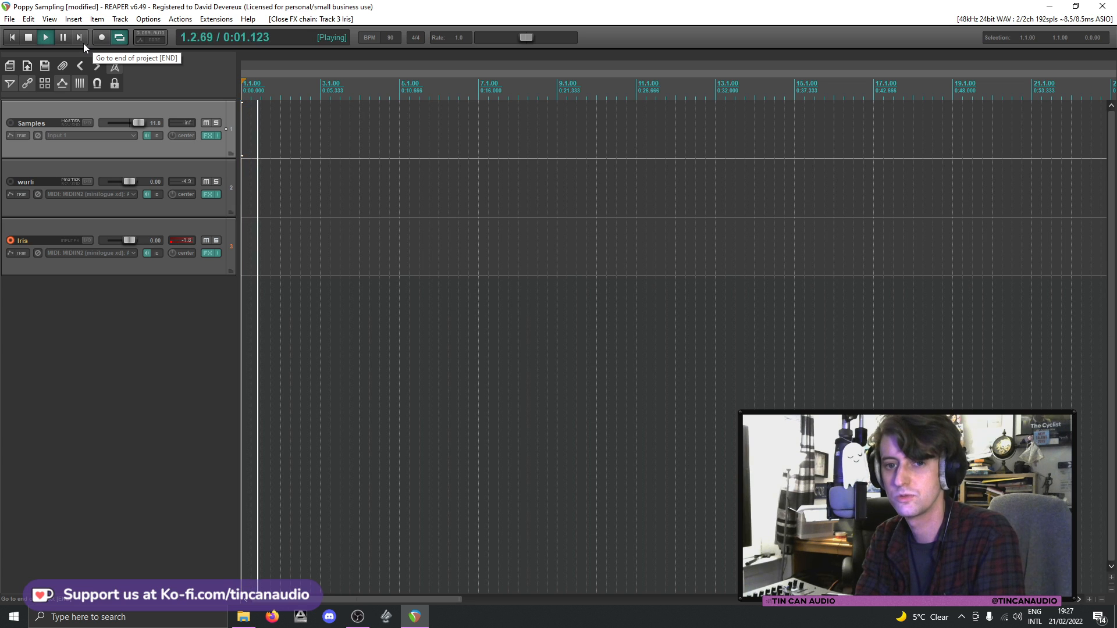
{"action": "left_click", "coordinate": [27, 37]}
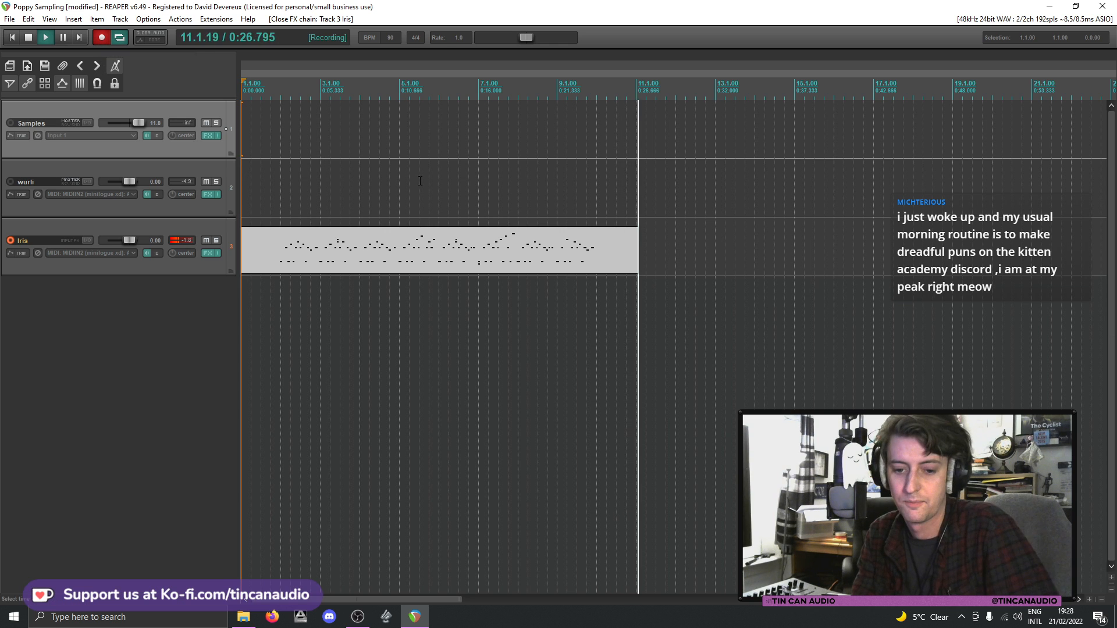
{"action": "key", "text": "space"}
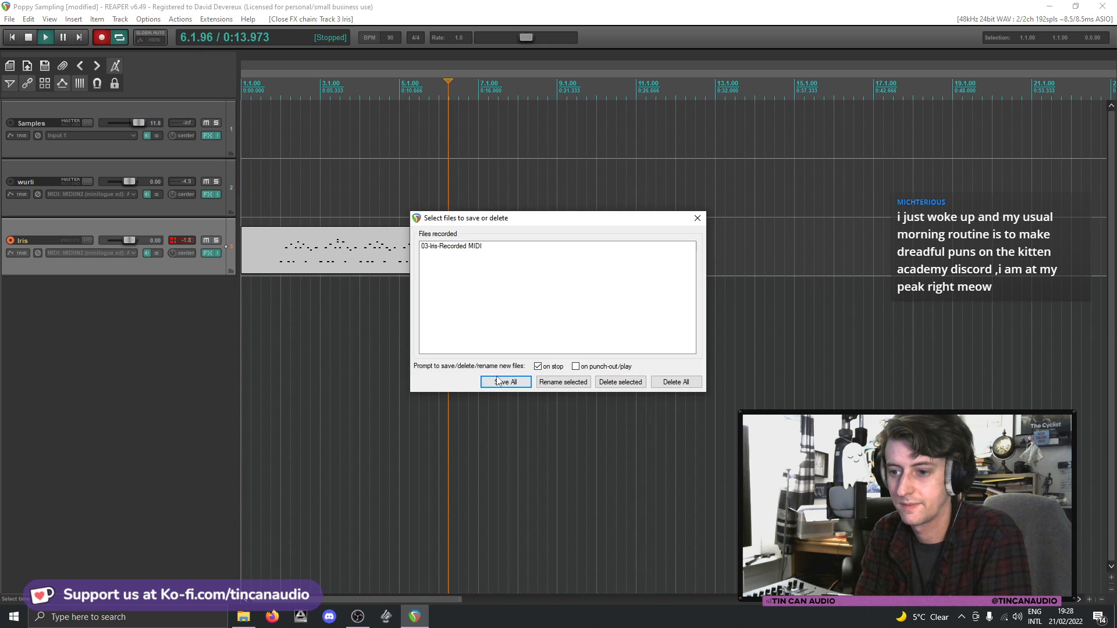
{"action": "left_click", "coordinate": [499, 382]}
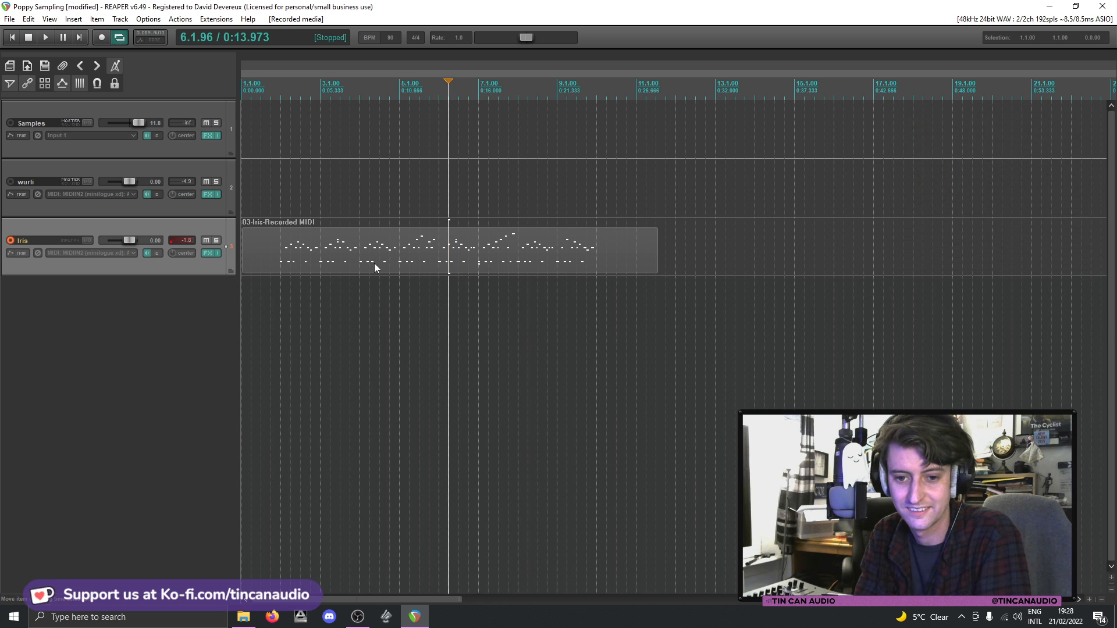
- Open the recorded Iris MIDI item for editing and delete the stray low note at the start of bar 7
{"action": "double_click", "coordinate": [285, 266]}
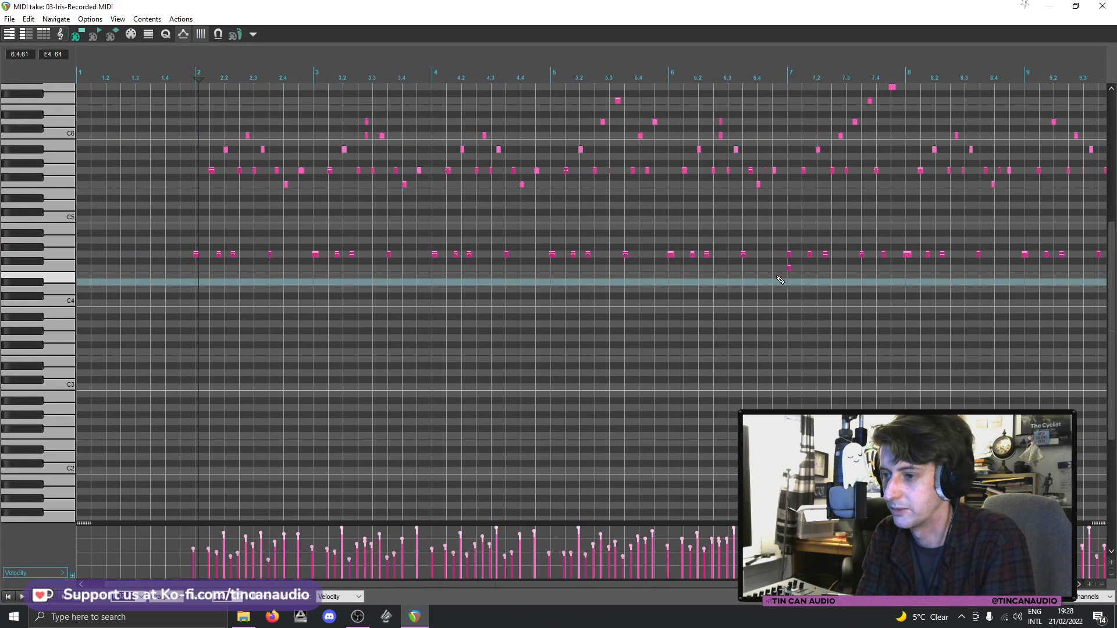
{"action": "left_click", "coordinate": [792, 271]}
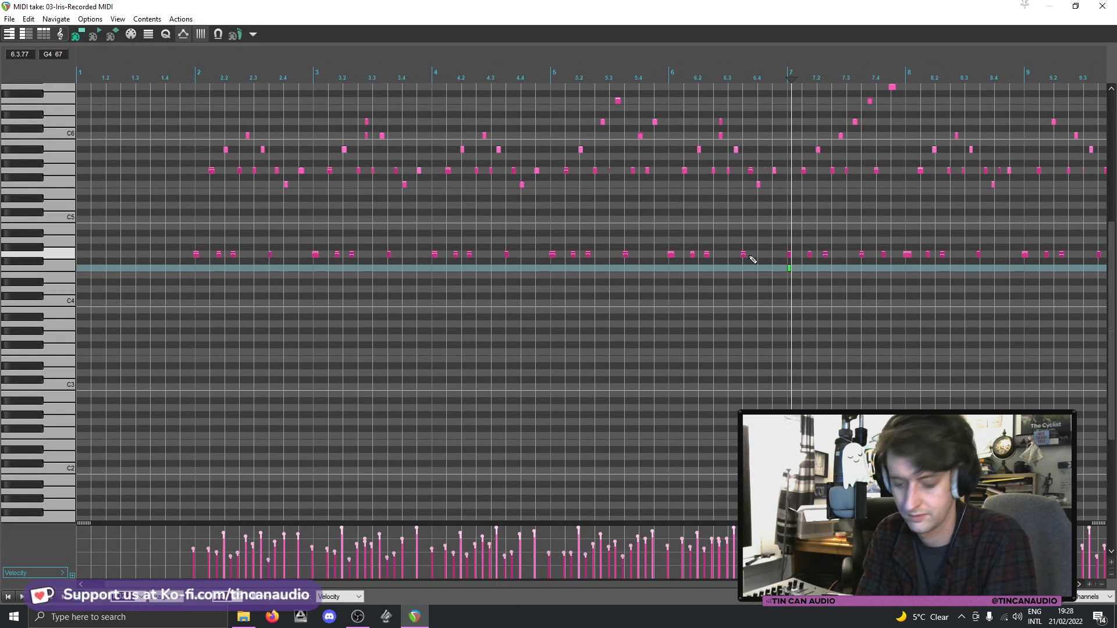
{"action": "scroll", "coordinate": [738, 250], "scroll_direction": "down", "scroll_amount": 2}
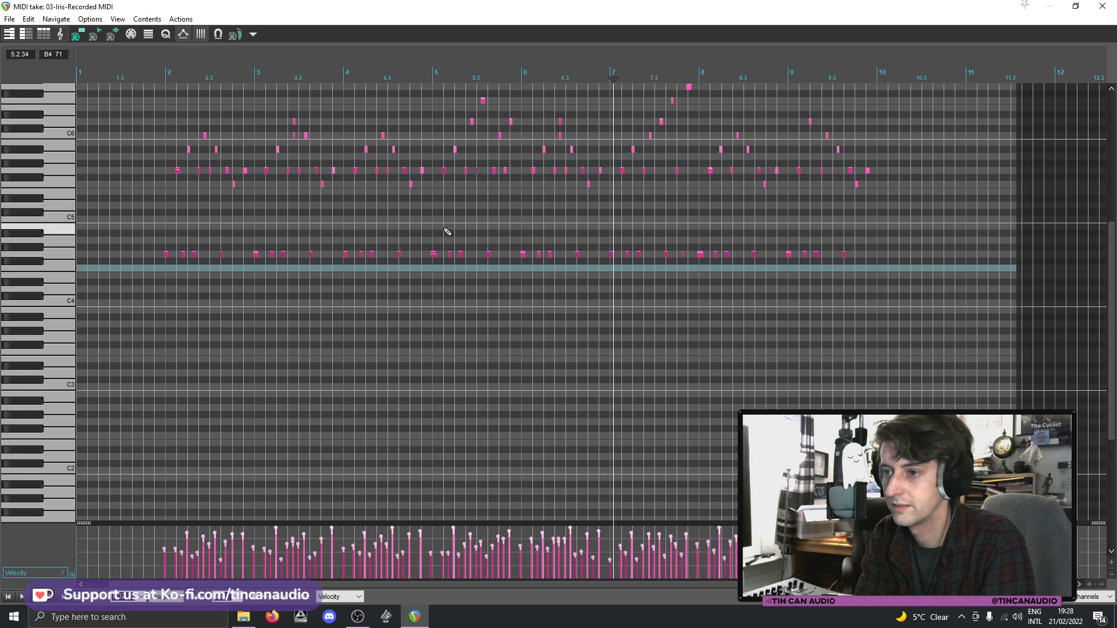
- Quantize the position of all notes to a straight 1/16 grid at 100% strength while playing the take
{"action": "left_click", "coordinate": [159, 179]}
{"action": "key", "text": "q"}
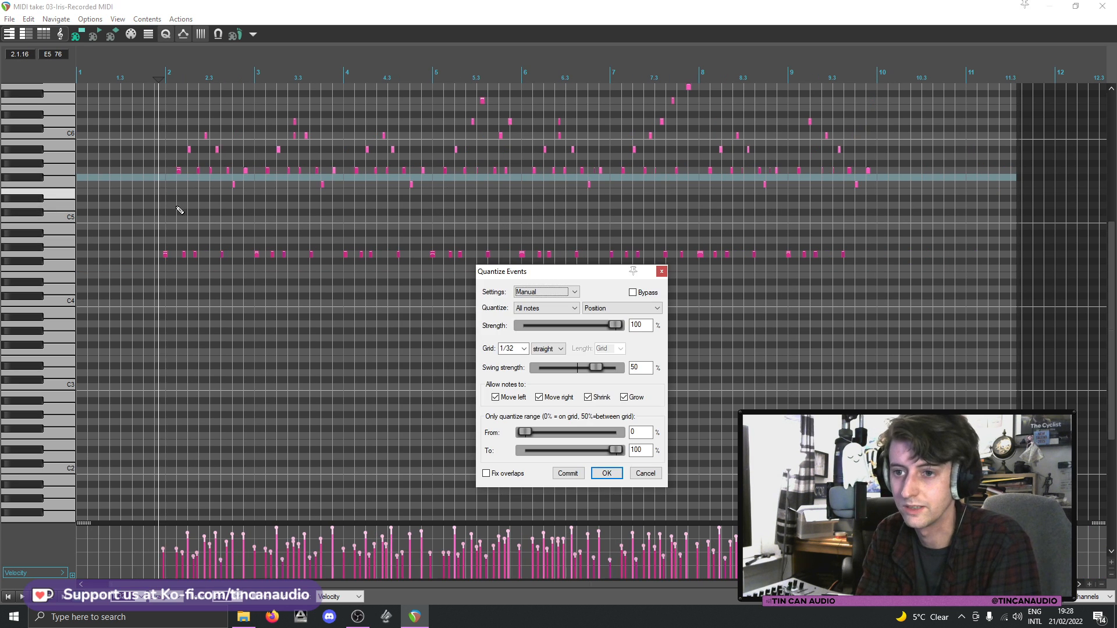
{"action": "key", "text": "space"}
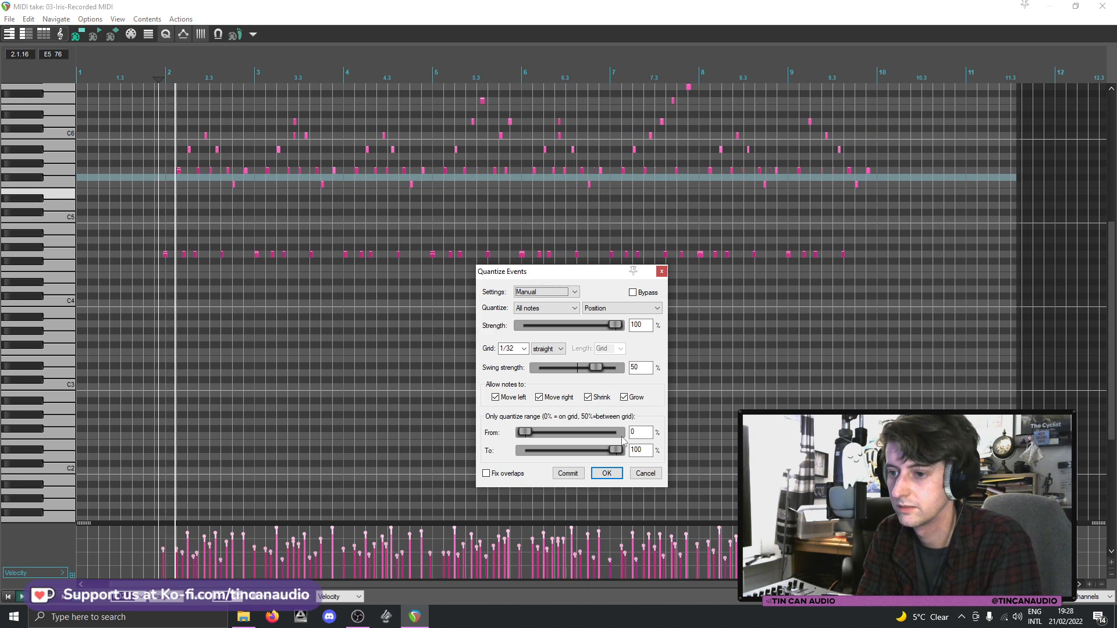
{"action": "left_click", "coordinate": [523, 349]}
{"action": "left_click", "coordinate": [514, 382]}
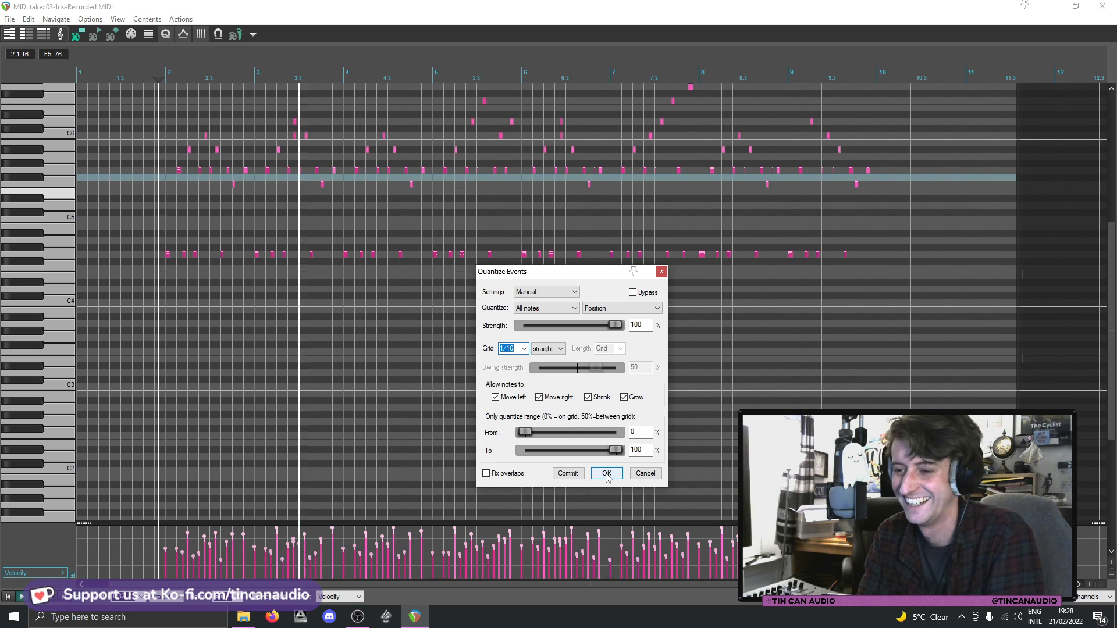
{"action": "left_click", "coordinate": [607, 474]}
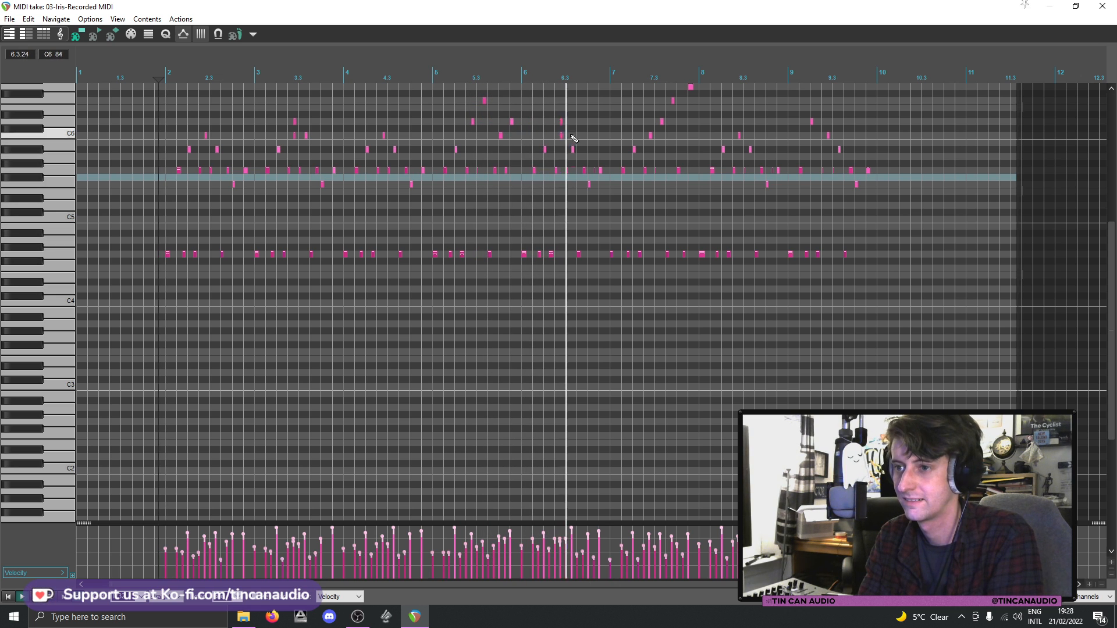
- Delete the upper of the two stacked notes midway through bar 6, play the part from there and close the MIDI editor
{"action": "left_click", "coordinate": [561, 122]}
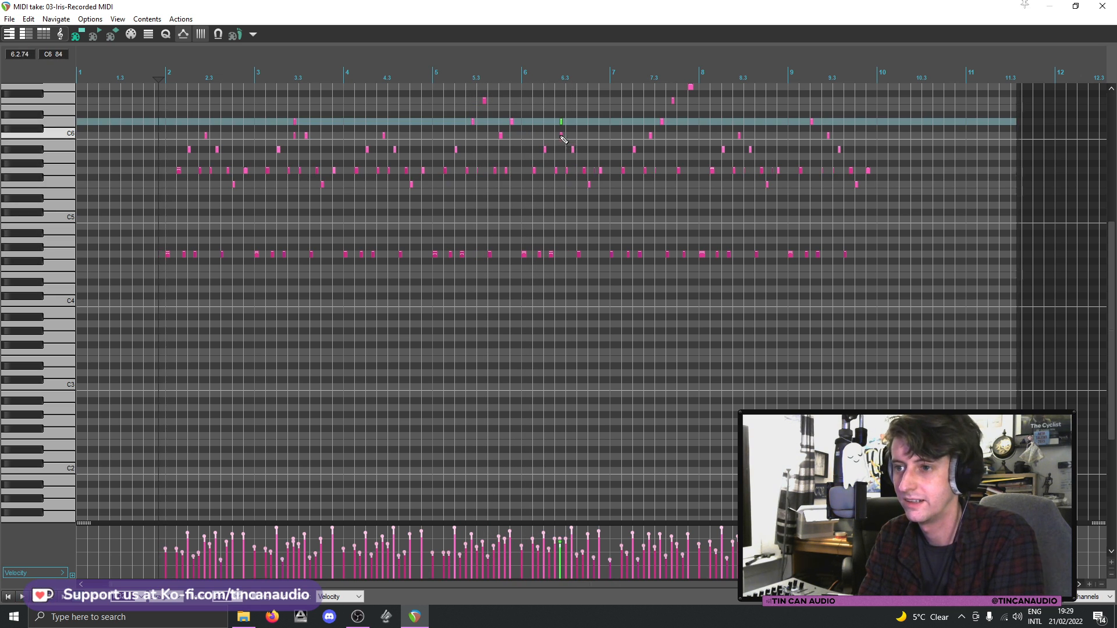
{"action": "left_click", "coordinate": [542, 129]}
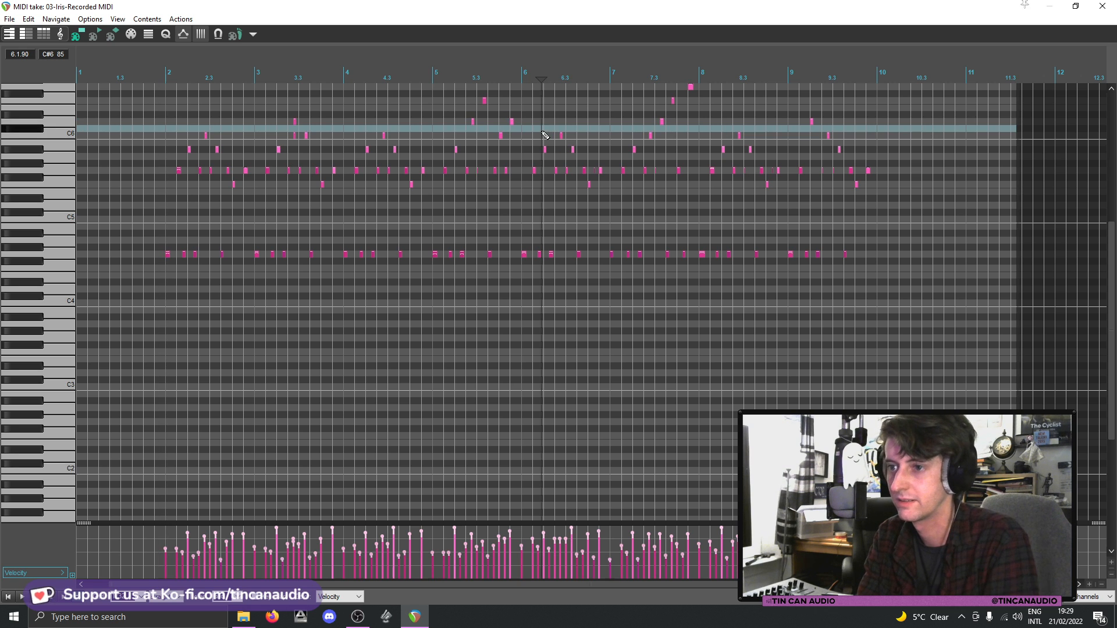
{"action": "key", "text": "space"}
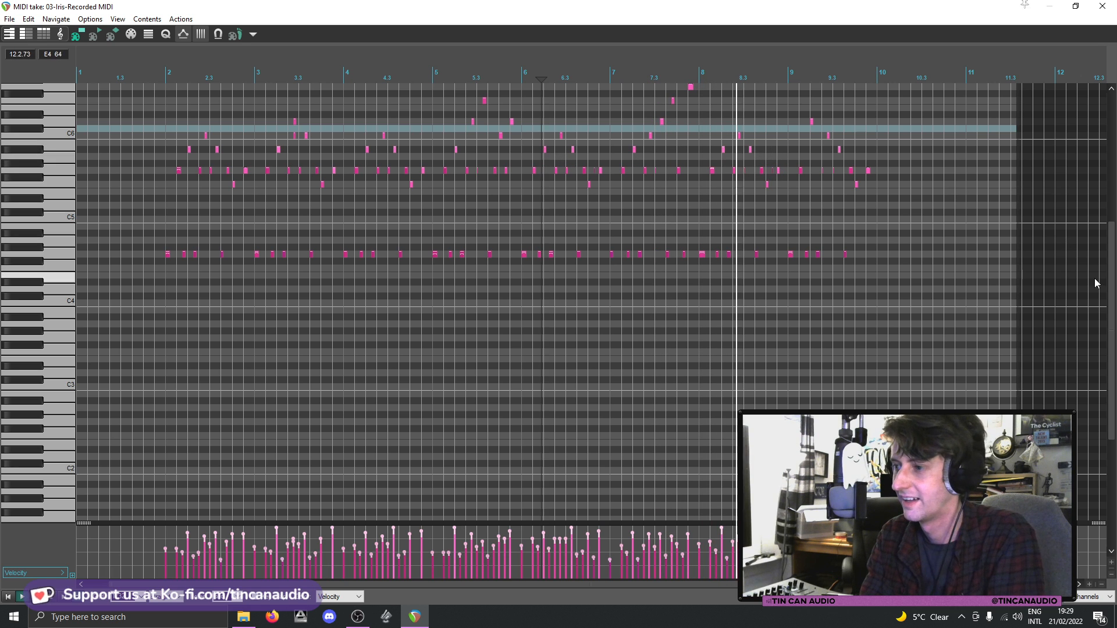
{"action": "left_click_drag", "start_coordinate": [1107, 282], "coordinate": [1106, 229]}
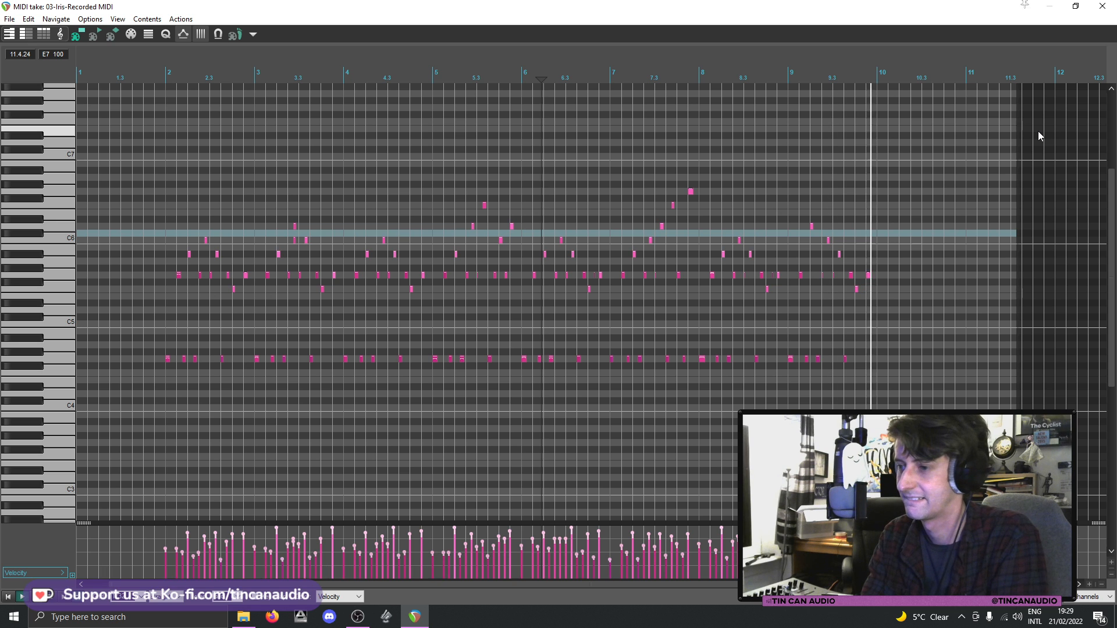
{"action": "left_click", "coordinate": [1103, 7]}
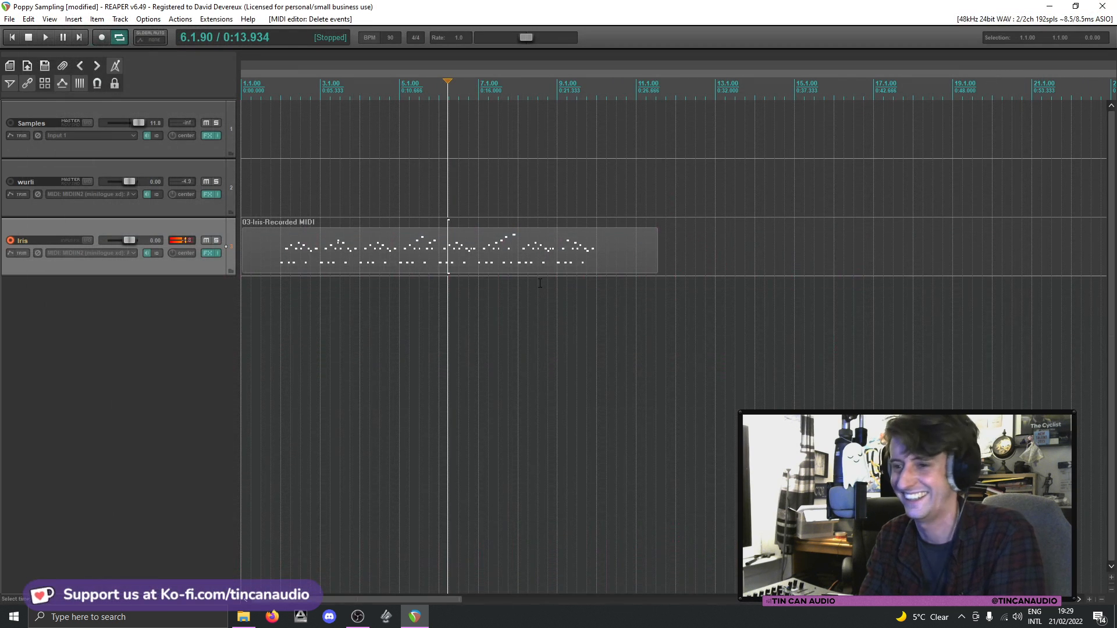
- Add a track below Iris, move the recorded MIDI item onto it, nest the track inside Iris as a folder child and re-arm Iris
{"action": "left_click", "coordinate": [12, 241]}
{"action": "double_click", "coordinate": [195, 271]}
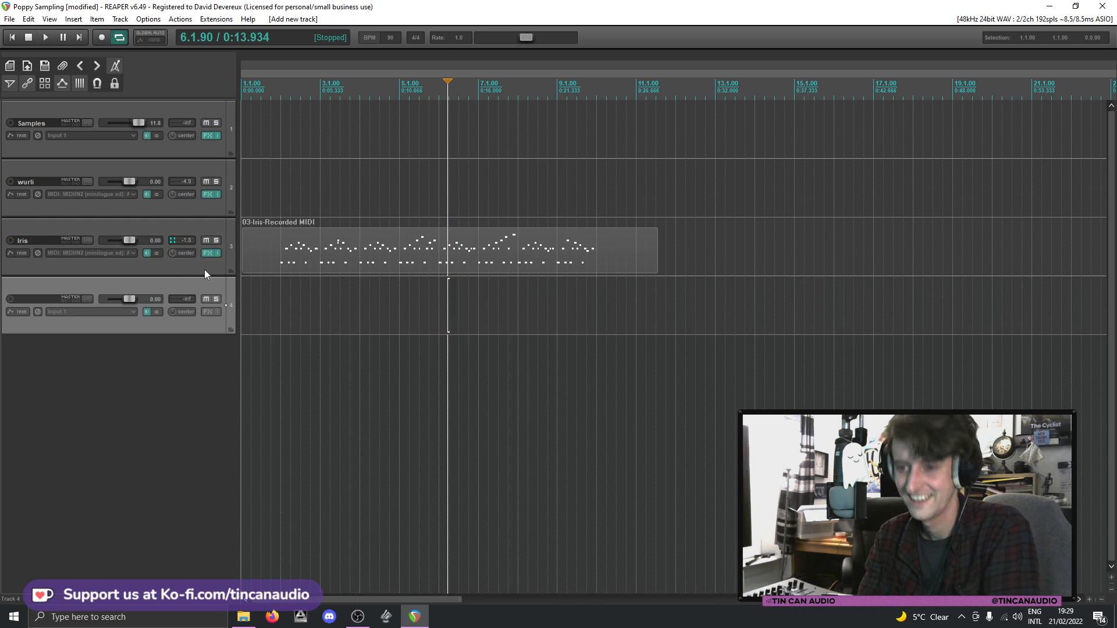
{"action": "left_click_drag", "start_coordinate": [276, 261], "coordinate": [275, 288]}
{"action": "left_click_drag", "start_coordinate": [178, 315], "coordinate": [190, 243]}
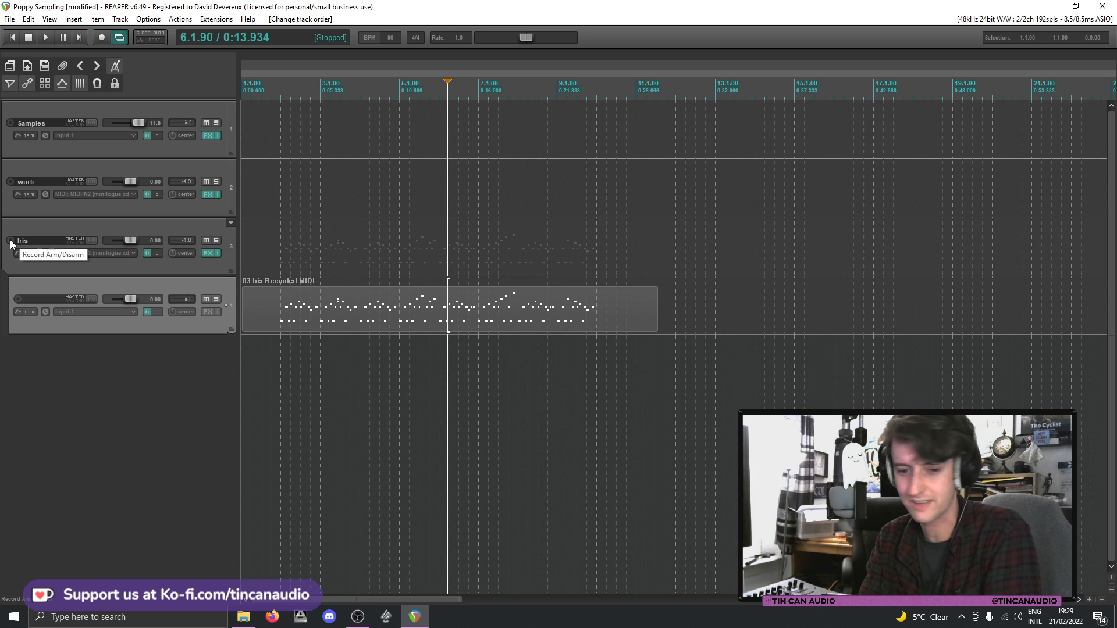
{"action": "left_click", "coordinate": [10, 240]}
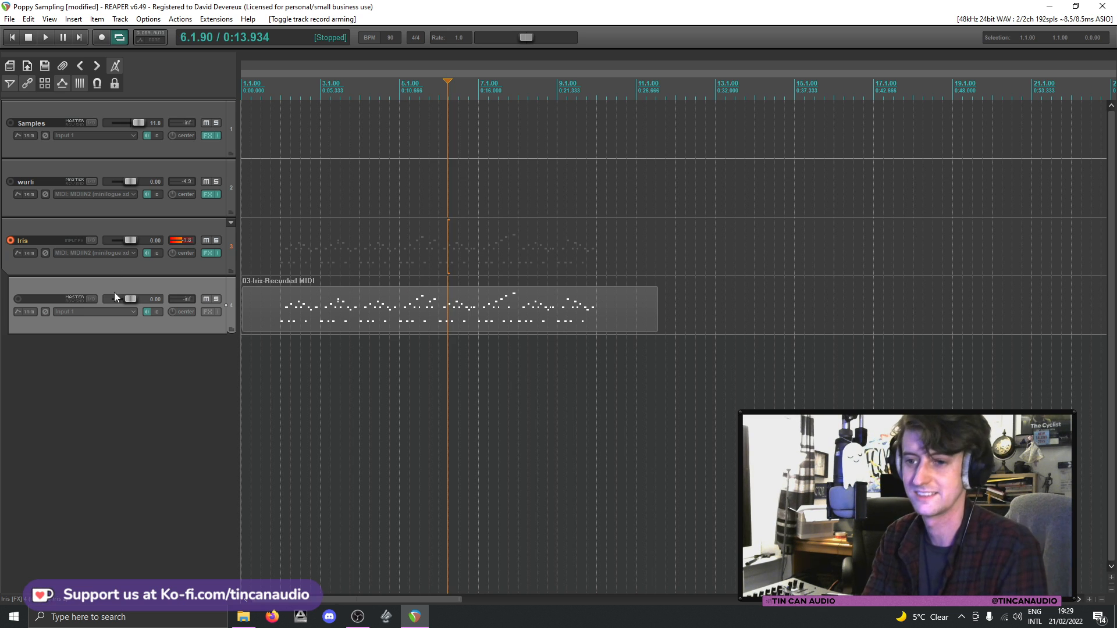
- Play the part from near the project start, then trim the MIDI item to run from bar 2 to bar 10
{"action": "left_click", "coordinate": [270, 287]}
{"action": "key", "text": "space"}
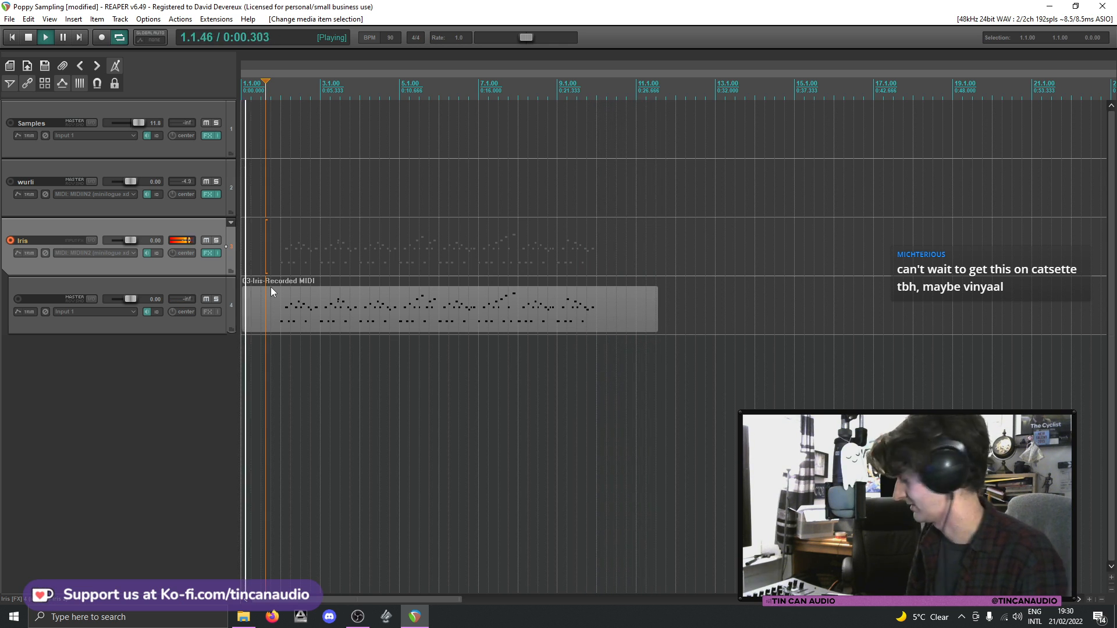
{"action": "key", "text": "space"}
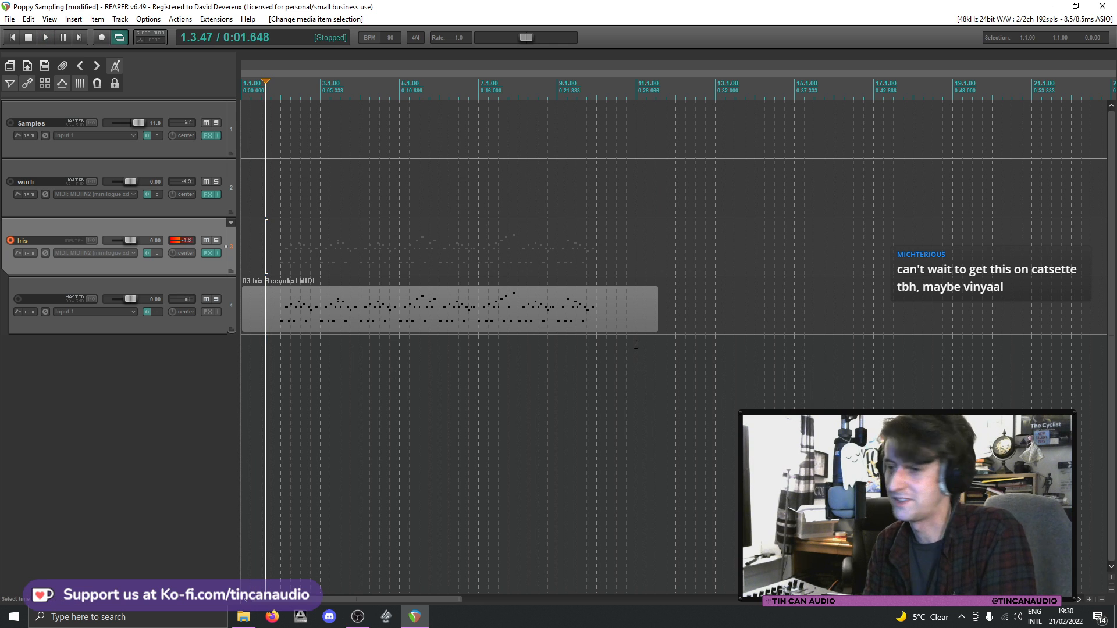
{"action": "left_click_drag", "start_coordinate": [656, 326], "coordinate": [595, 317]}
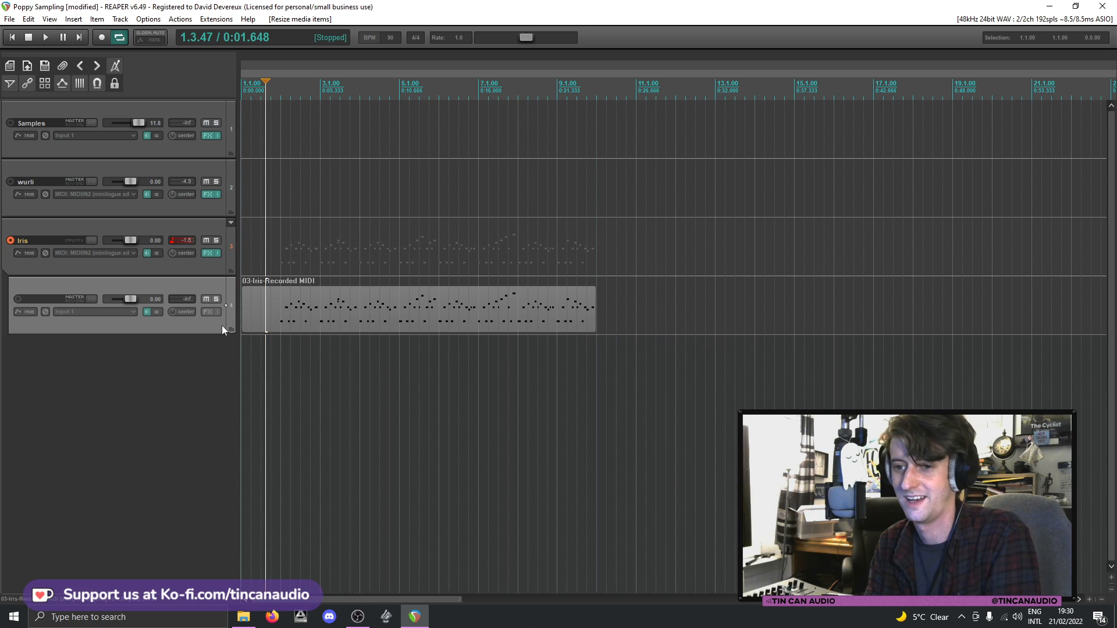
{"action": "left_click_drag", "start_coordinate": [245, 317], "coordinate": [281, 317]}
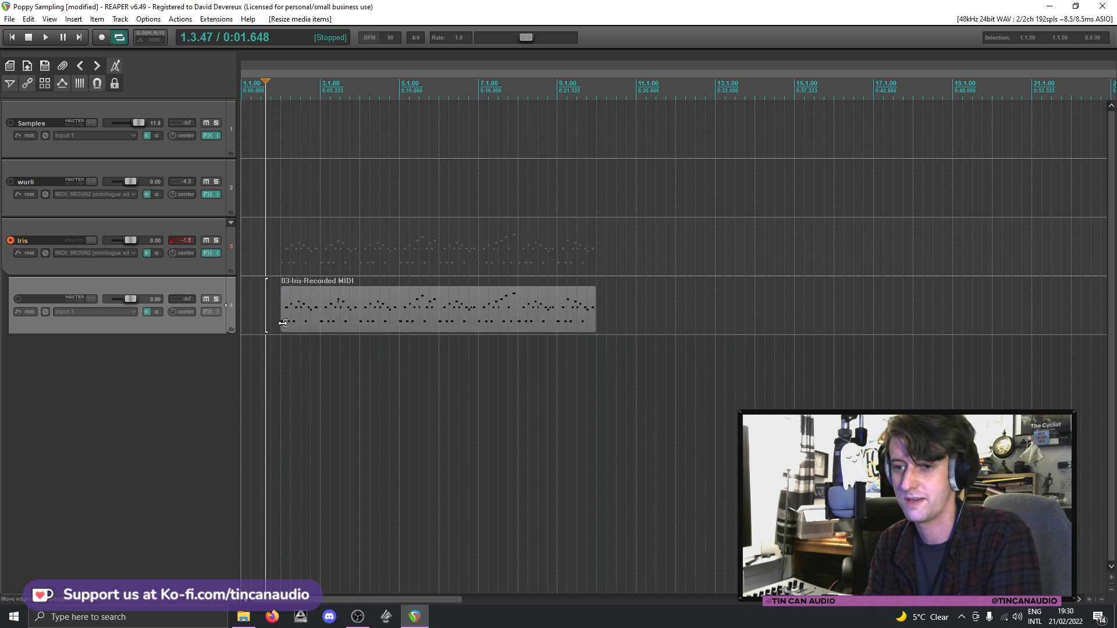
- Duplicate the trimmed MIDI item on the child track so the copy starts at bar 10, directly after the original
{"action": "left_click", "coordinate": [303, 325]}
{"action": "left_click", "coordinate": [590, 316]}
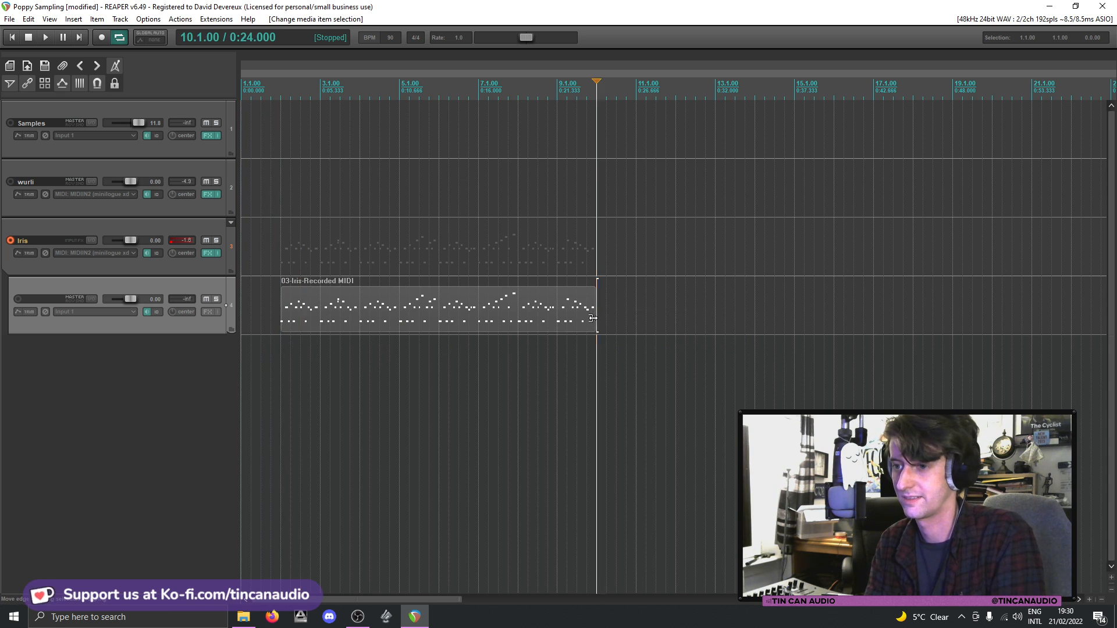
{"action": "key", "text": "ctrl+v"}
{"action": "mouse_move", "coordinate": [665, 299]}
{"action": "left_mouse_down"}
{"action": "mouse_move", "coordinate": [645, 300]}
{"action": "mouse_move", "coordinate": [665, 300]}
{"action": "left_mouse_up"}
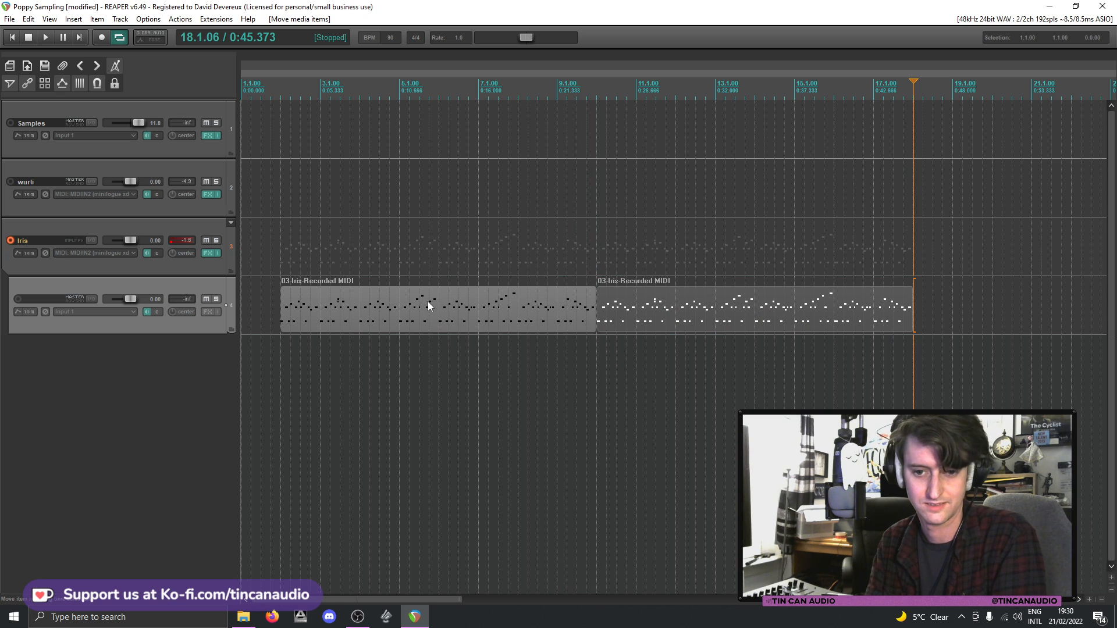
- Try to record a long-note MIDI line on the Iris track from bar 2 to about bar 11 over the looped part
{"action": "left_click", "coordinate": [280, 258]}
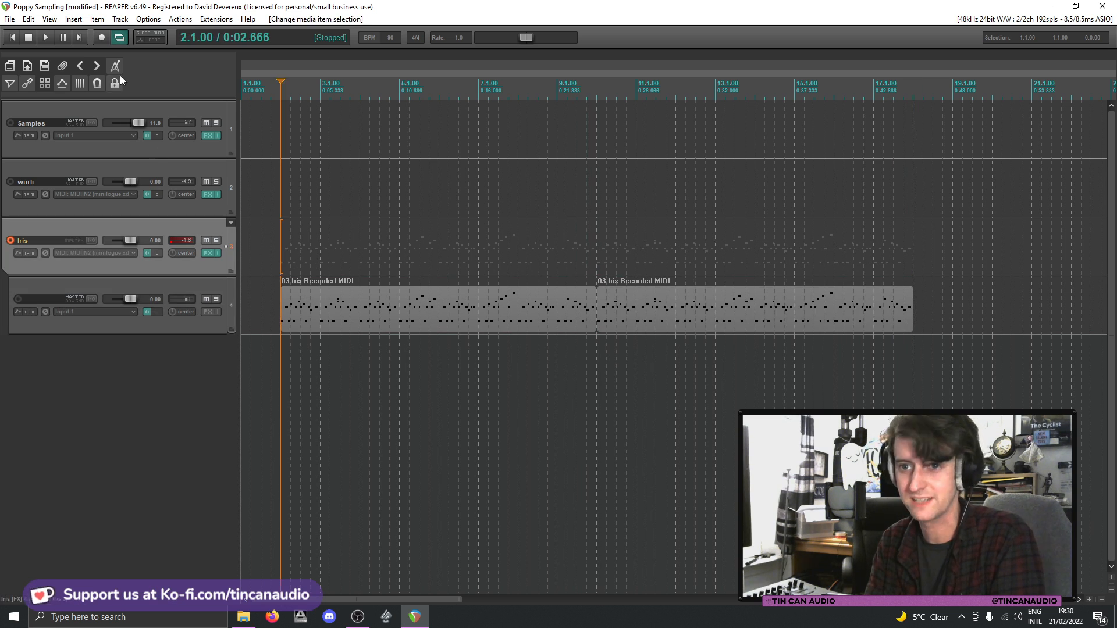
{"action": "key", "text": "ctrl+r"}
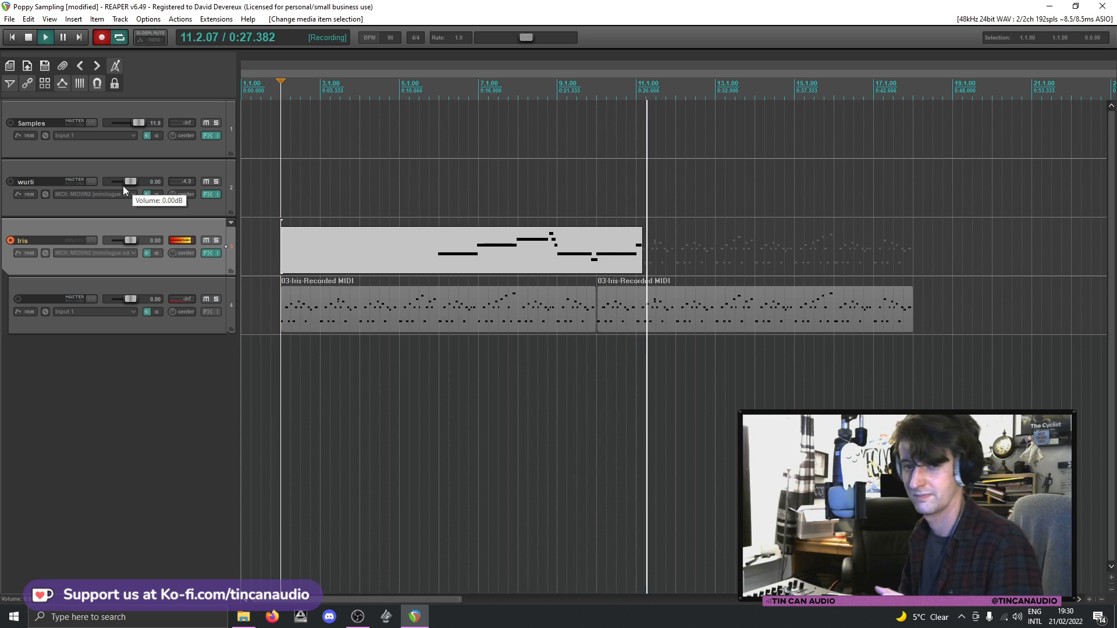
{"action": "key", "text": "space"}
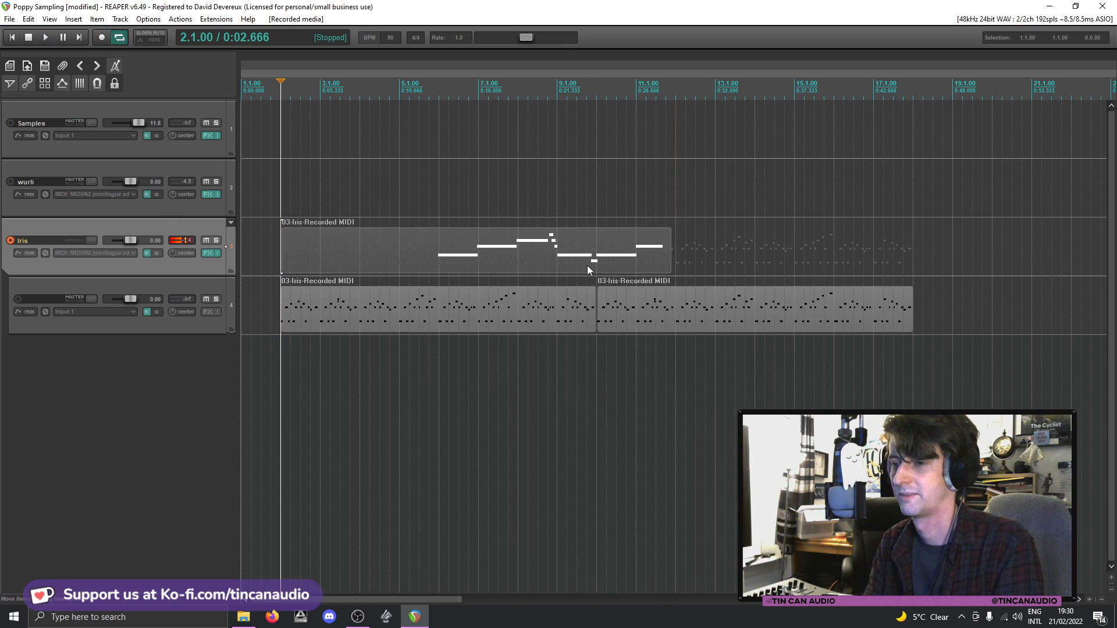
- Quantize all note positions in the second MIDI item to a straight 1/16 grid at 100% strength, then play across the join at bar 10
{"action": "left_click", "coordinate": [619, 314]}
{"action": "double_click", "coordinate": [619, 314]}
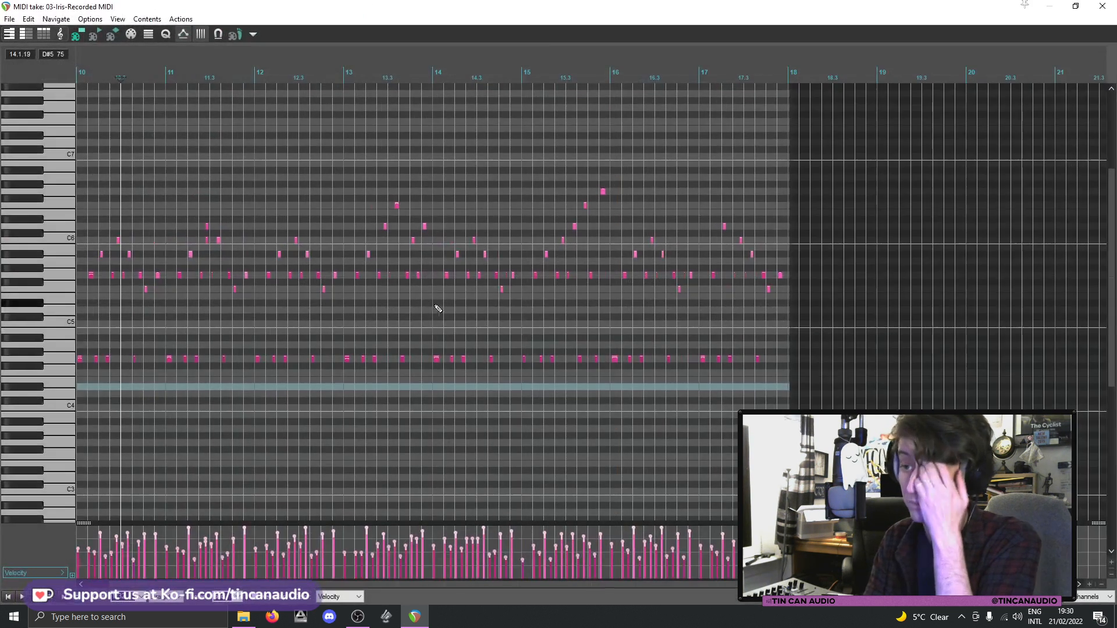
{"action": "key", "text": "ctrl+q"}
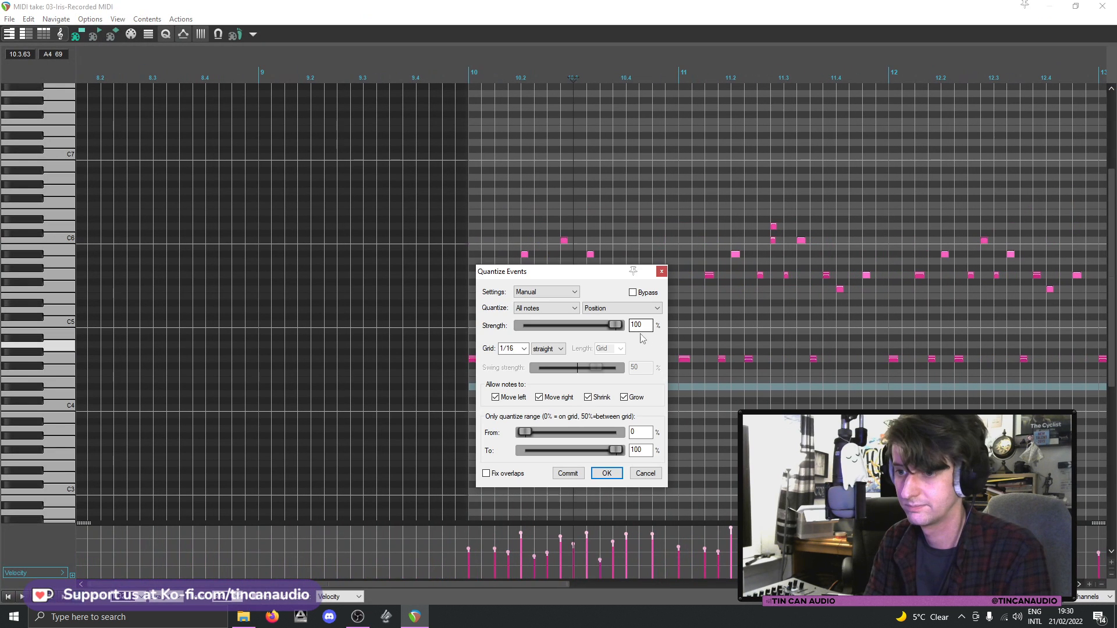
{"action": "left_click", "coordinate": [606, 473]}
{"action": "left_click", "coordinate": [1101, 6]}
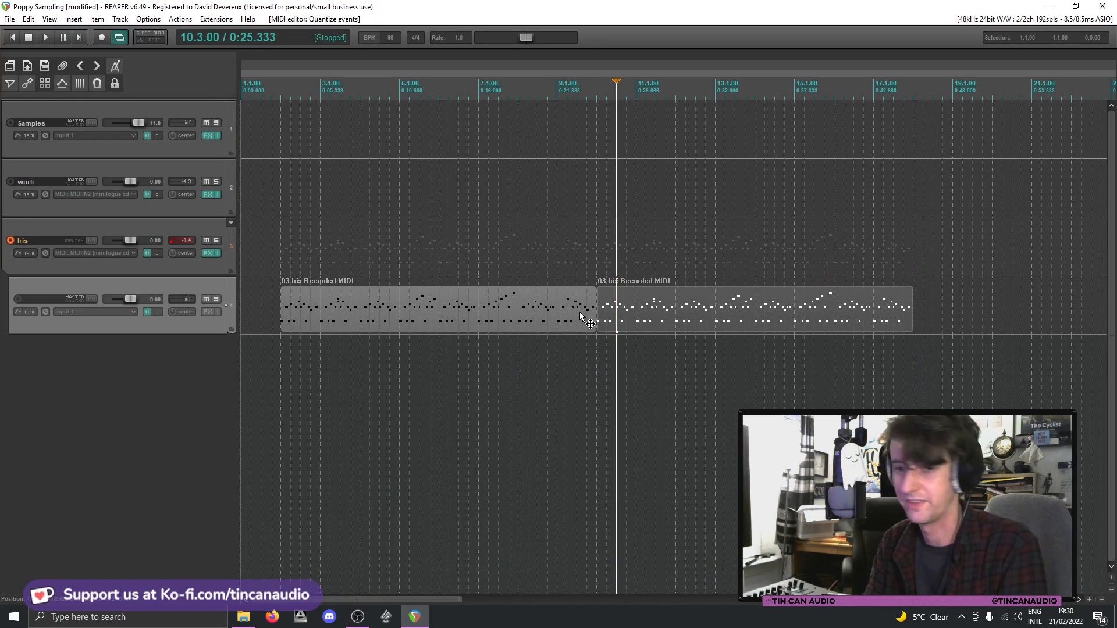
{"action": "left_click", "coordinate": [580, 314]}
{"action": "key", "text": "space"}
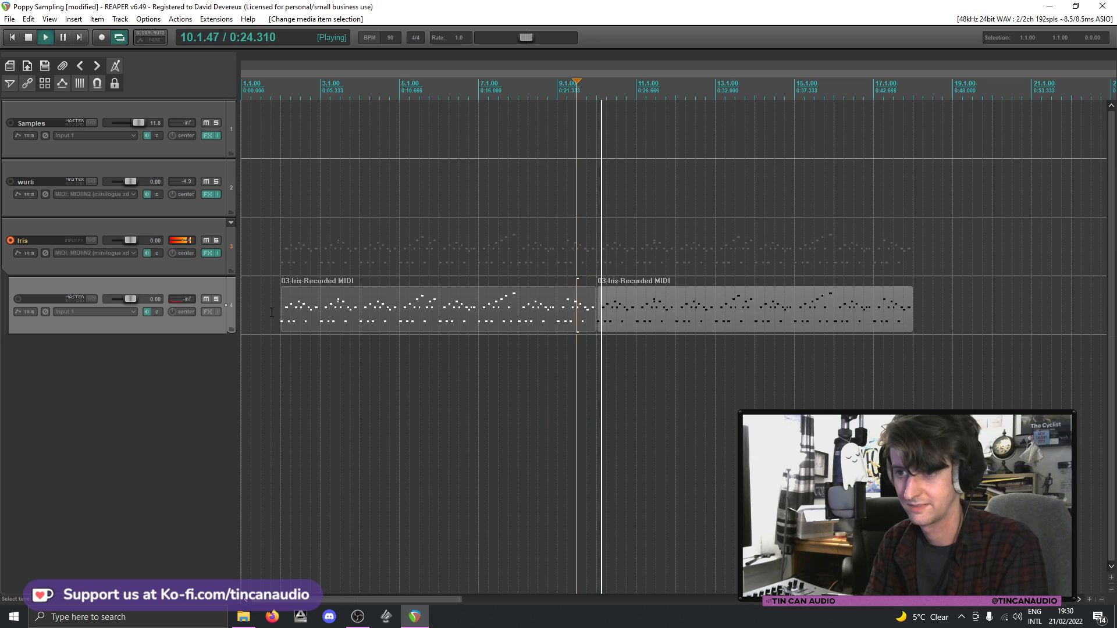
- Record a long-note MIDI line on the Iris track from bar 2 to about bar 14, save the take and trim its start to bar 6
{"action": "left_click", "coordinate": [282, 260]}
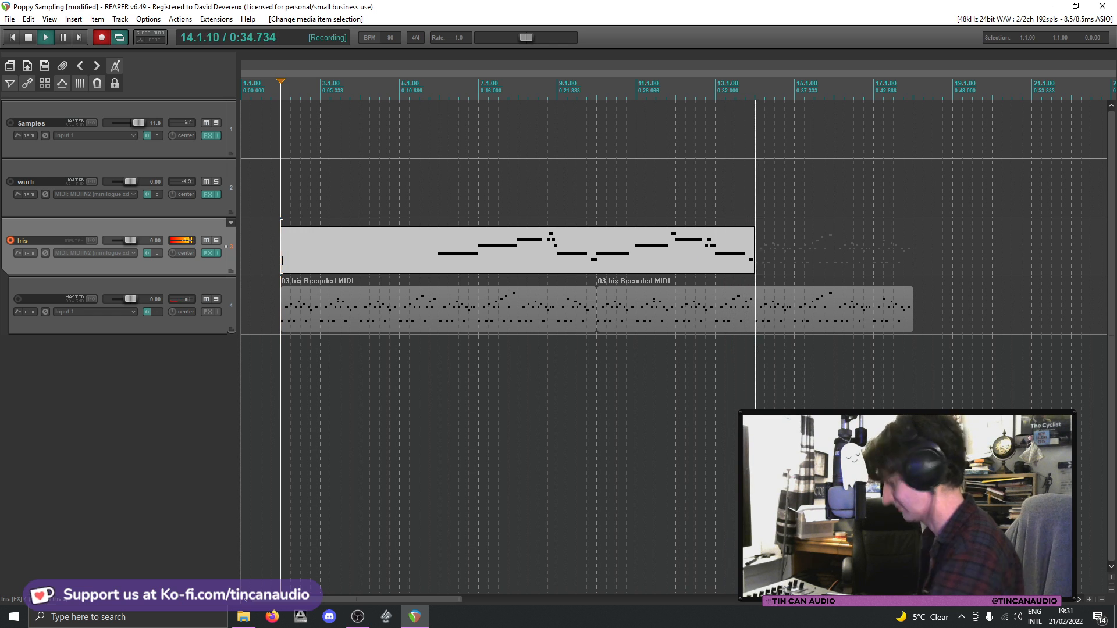
{"action": "key", "text": "space"}
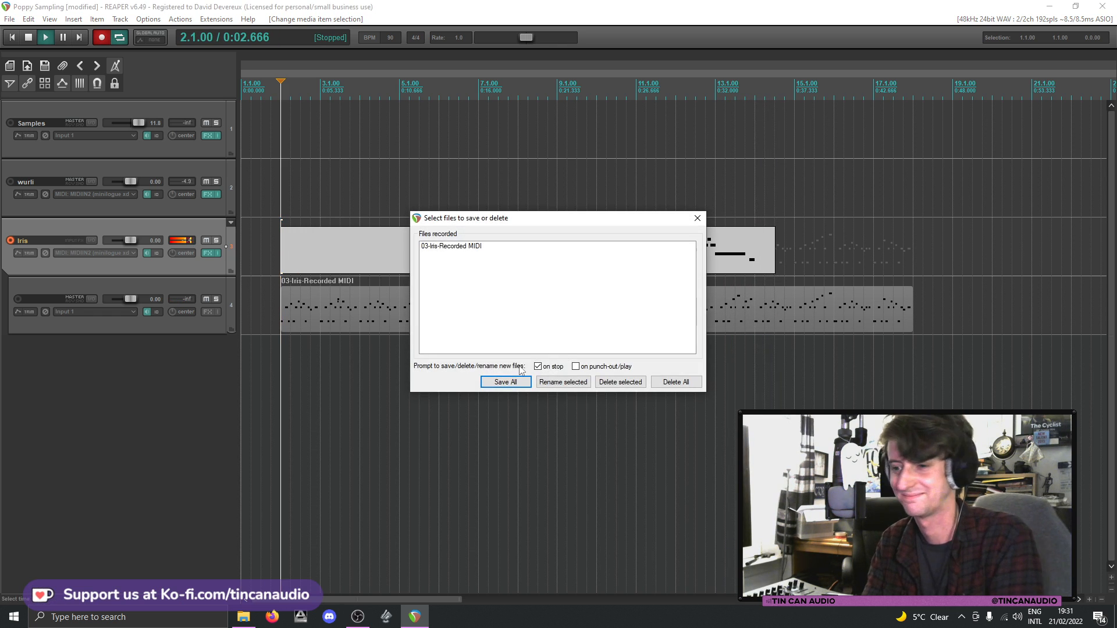
{"action": "left_click", "coordinate": [498, 381]}
{"action": "left_click_drag", "start_coordinate": [282, 257], "coordinate": [437, 264]}
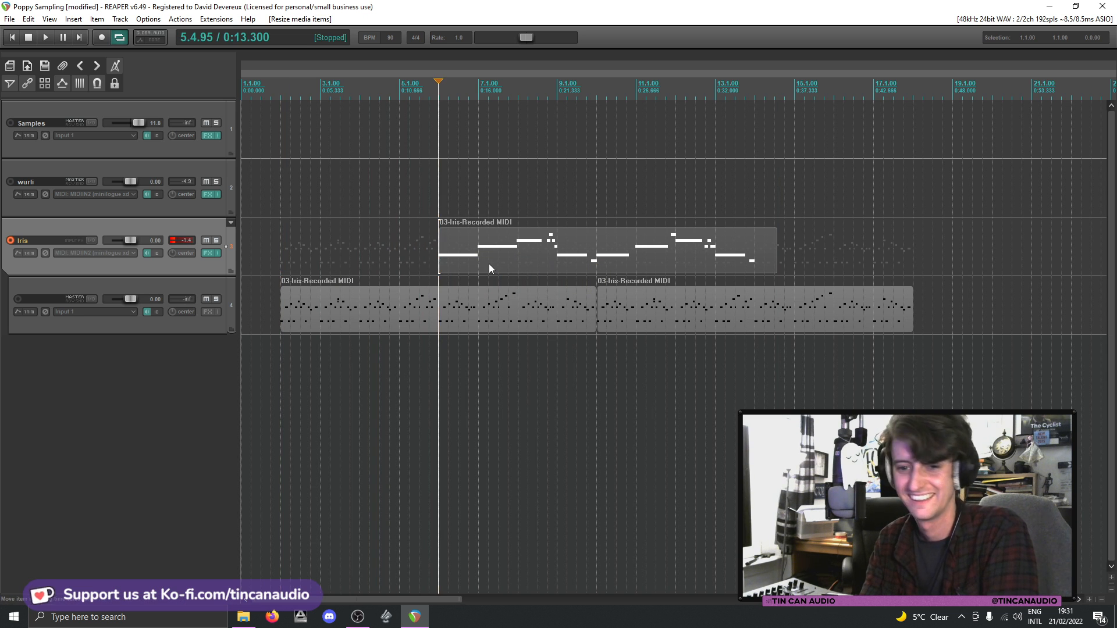
- Transpose all notes of the long-note Iris item down one octave and listen to the result in the arrangement
{"action": "double_click", "coordinate": [459, 257]}
{"action": "key", "text": "ctrl+t"}
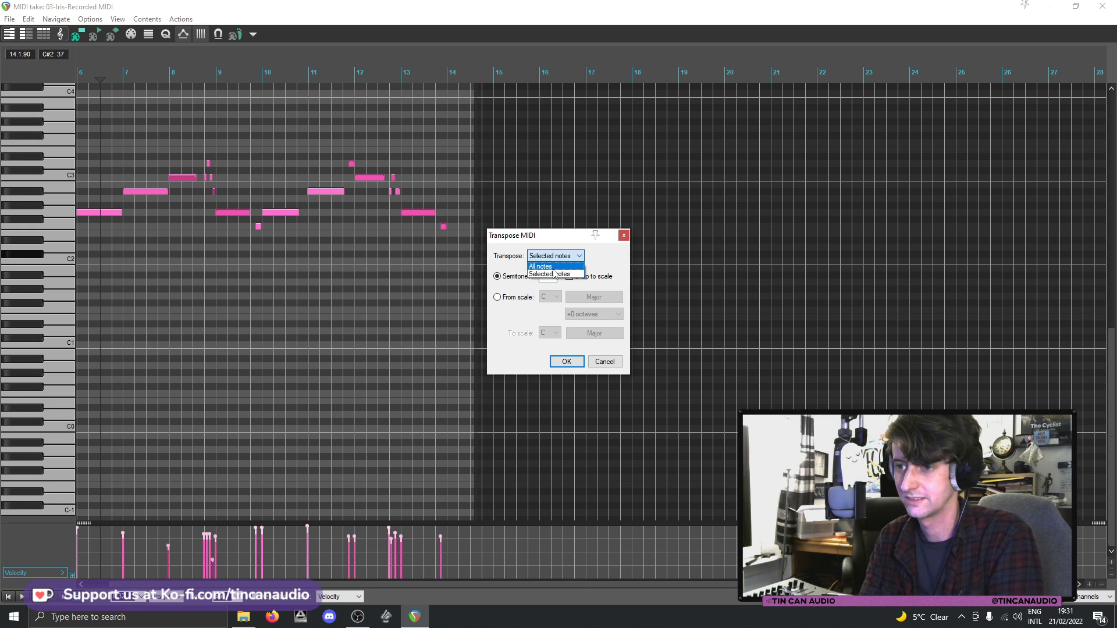
{"action": "left_click", "coordinate": [552, 267]}
{"action": "left_click", "coordinate": [570, 363]}
{"action": "key", "text": "space"}
{"action": "left_click", "coordinate": [1104, 6]}
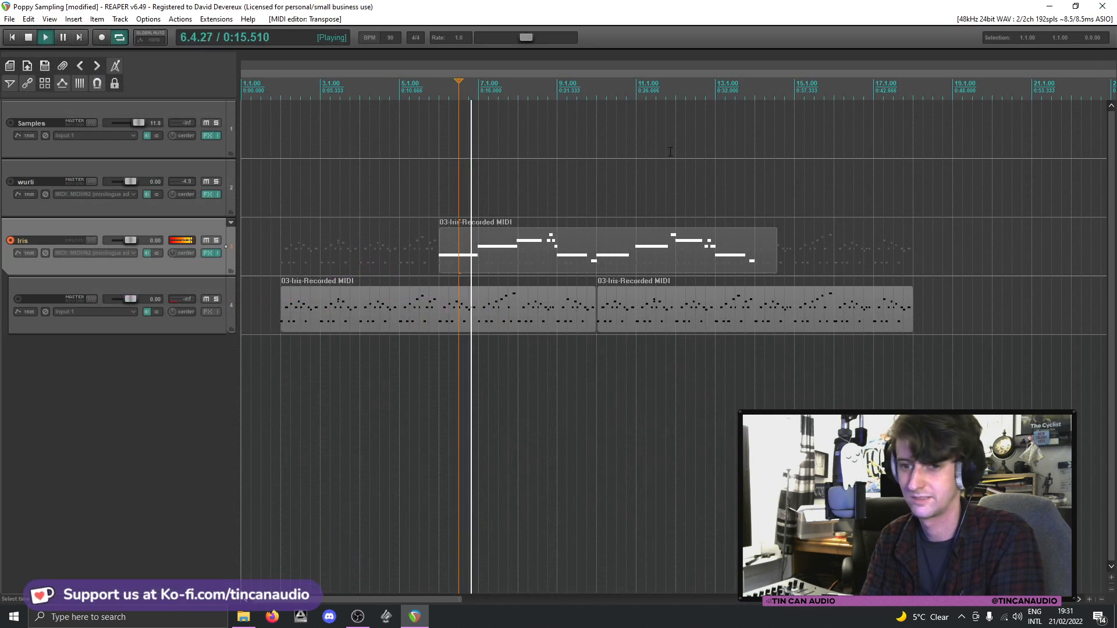
{"action": "key", "text": "space"}
{"action": "left_click", "coordinate": [521, 263]}
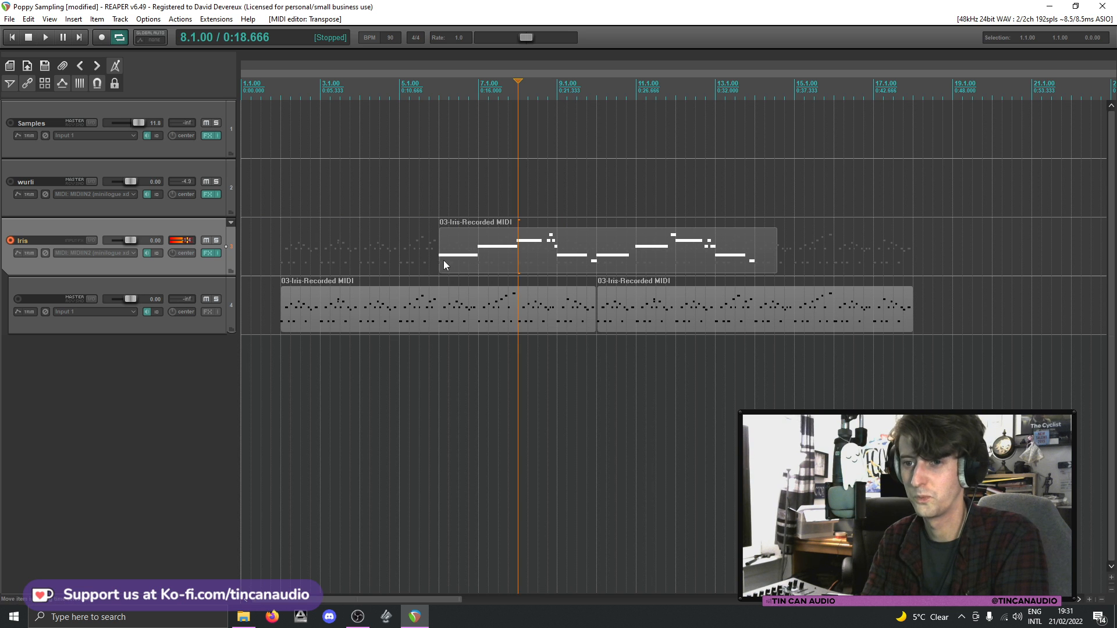
- Double the long-note line in octaves by transposing its notes up 12 semitones and pasting a copy at the lower octave
{"action": "left_click", "coordinate": [444, 262]}
{"action": "double_click", "coordinate": [453, 260]}
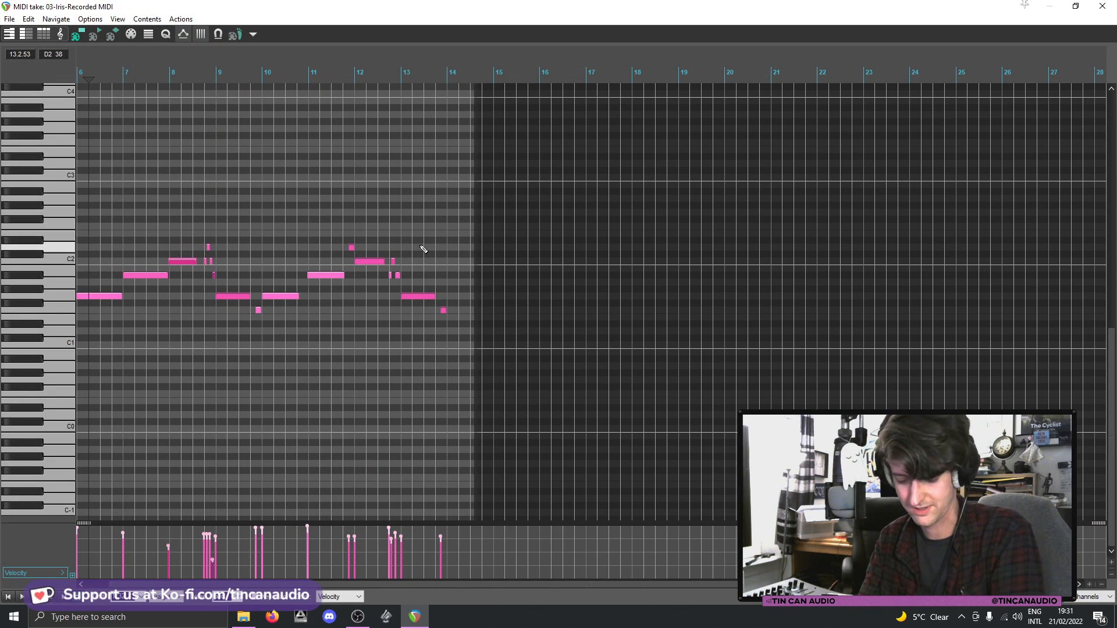
{"action": "key", "text": "ctrl+a"}
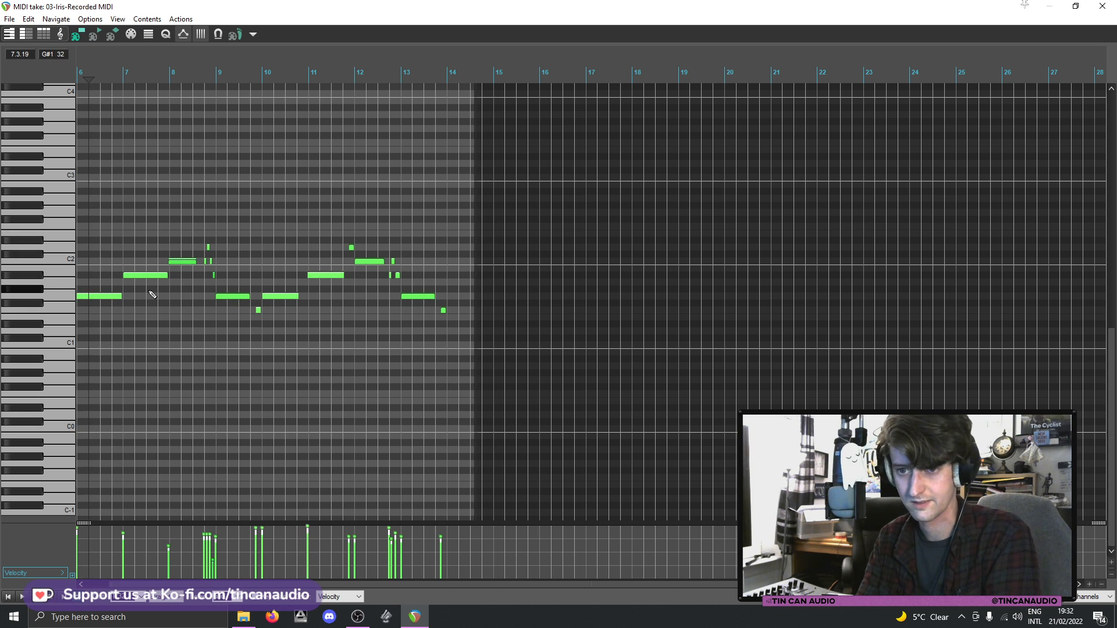
{"action": "type", "text": "n12"}
{"action": "left_click", "coordinate": [575, 364]}
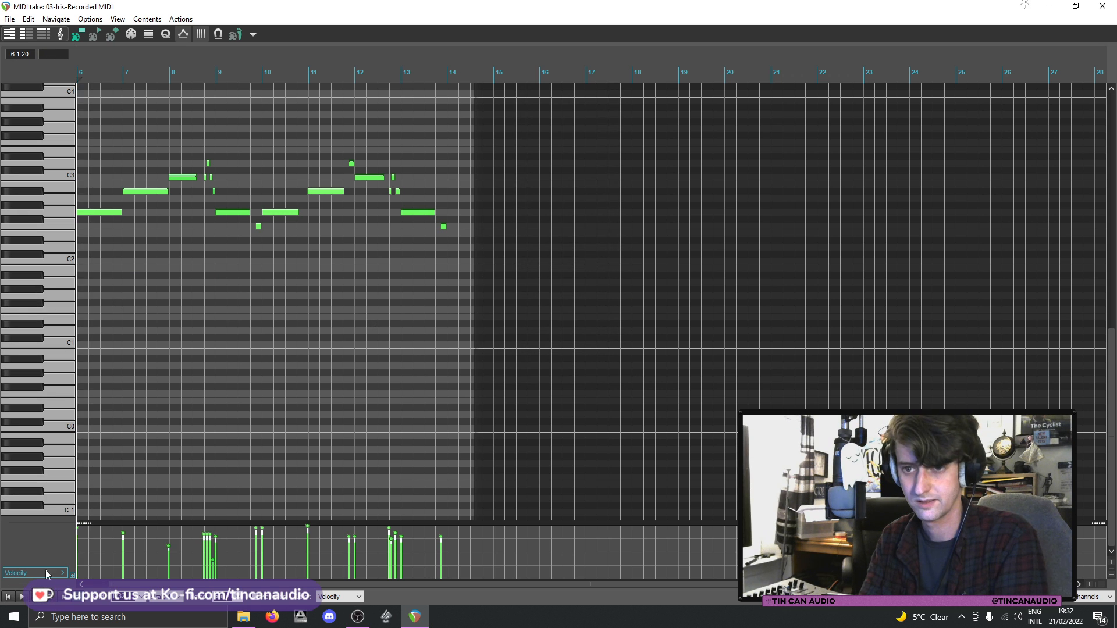
{"action": "key", "text": "ctrl+v"}
{"action": "left_click", "coordinate": [1101, 6]}
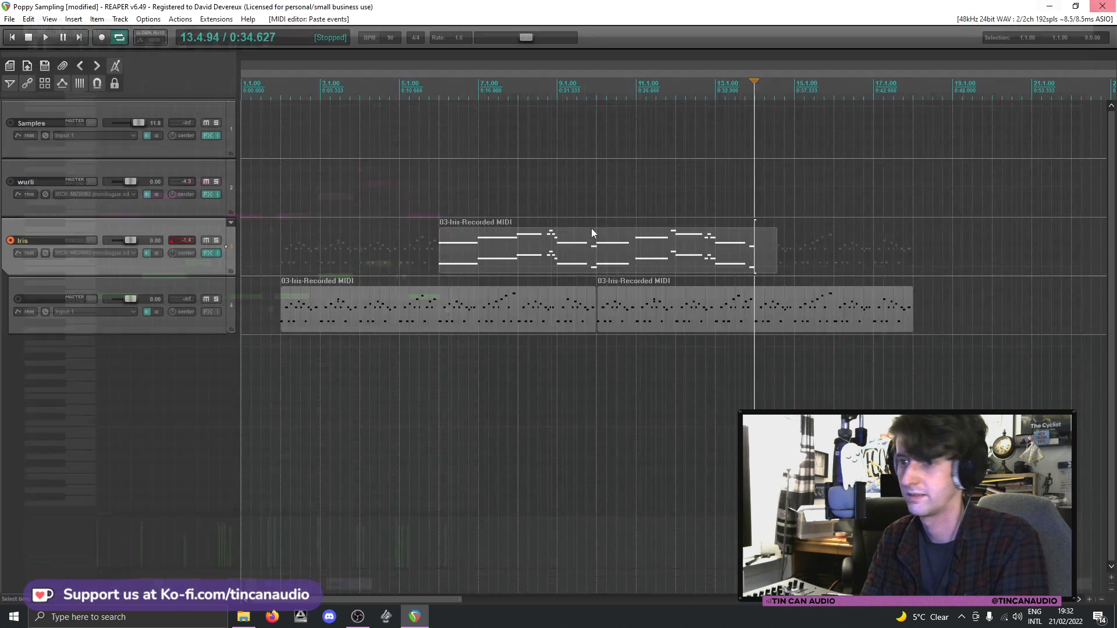
- Disarm the Iris track during playback and quantize all note positions of the octave-doubled item to a straight 1/16 grid at 100% strength
{"action": "left_click", "coordinate": [434, 245]}
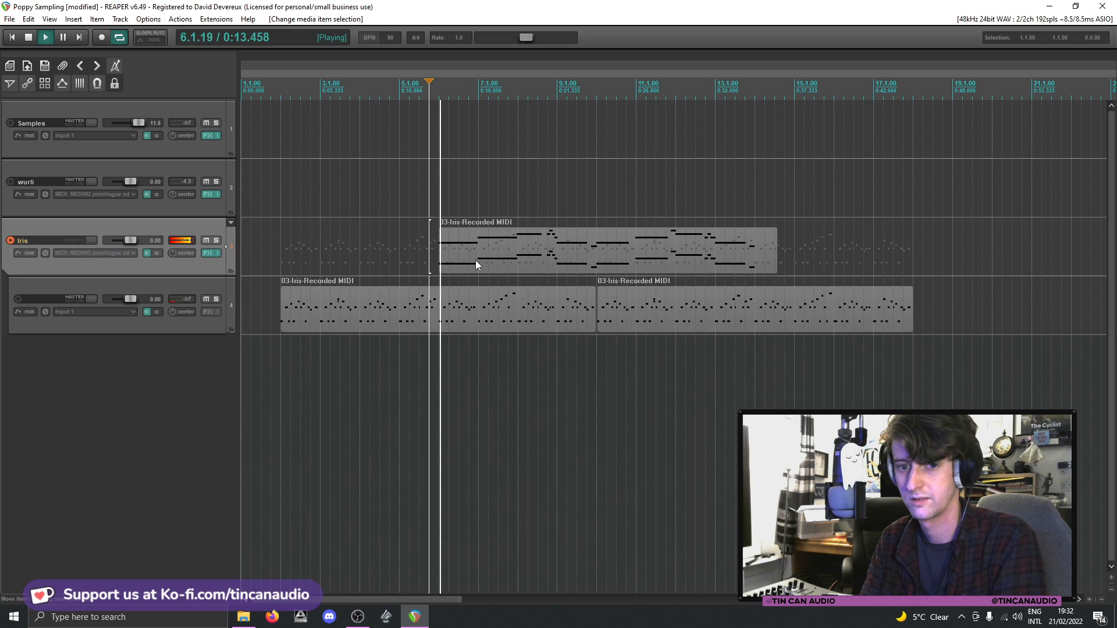
{"action": "left_click", "coordinate": [11, 240]}
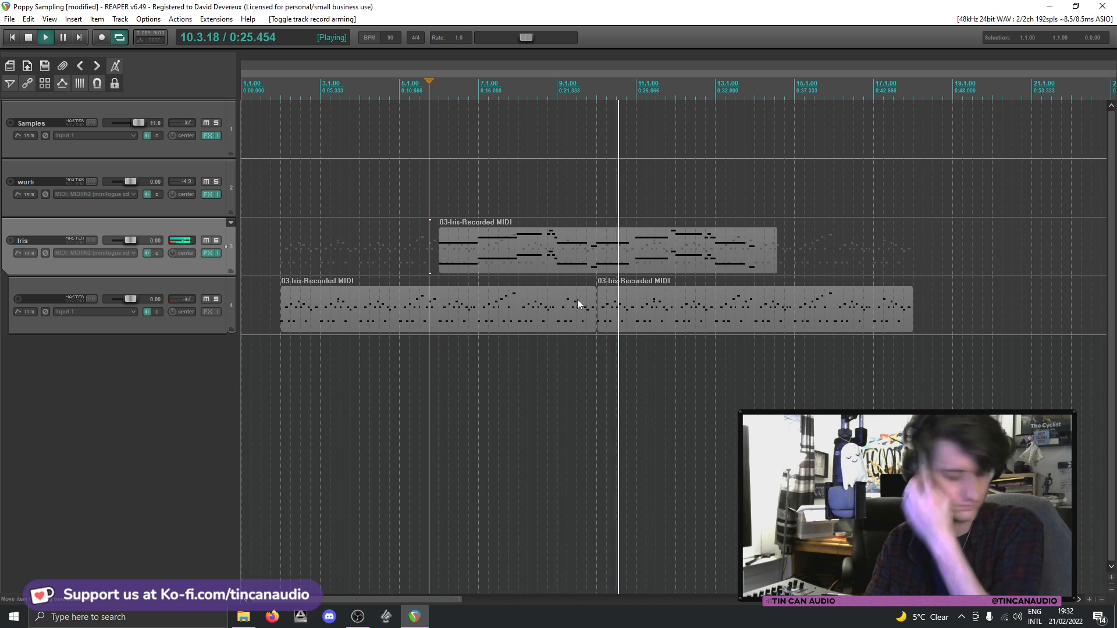
{"action": "double_click", "coordinate": [559, 254]}
{"action": "key", "text": "q"}
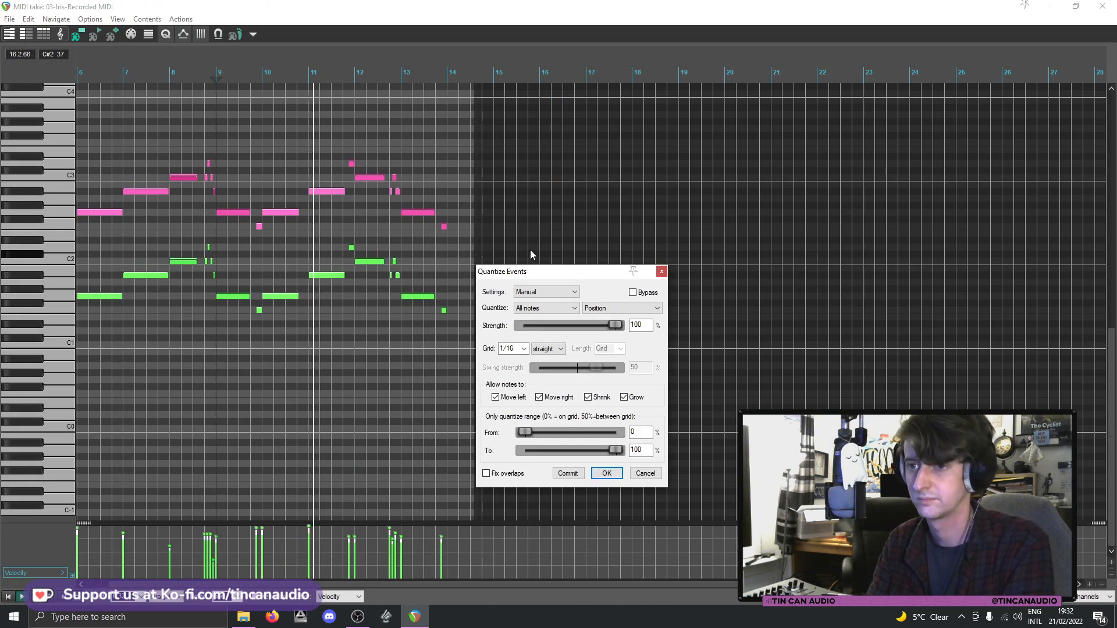
{"action": "left_click", "coordinate": [606, 473]}
{"action": "left_click", "coordinate": [1108, 7]}
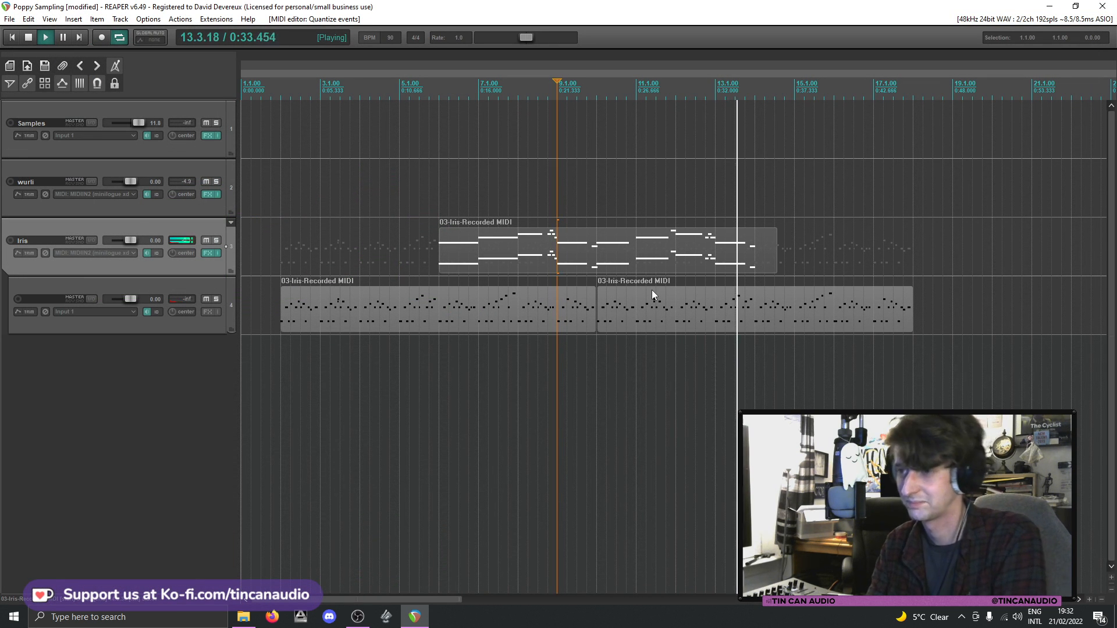
- Trim the end of the octave-doubled long-note item on the Iris track to bar 14
{"action": "left_click_drag", "start_coordinate": [776, 266], "coordinate": [753, 266]}
{"action": "left_click", "coordinate": [646, 260]}
{"action": "key", "text": "space"}
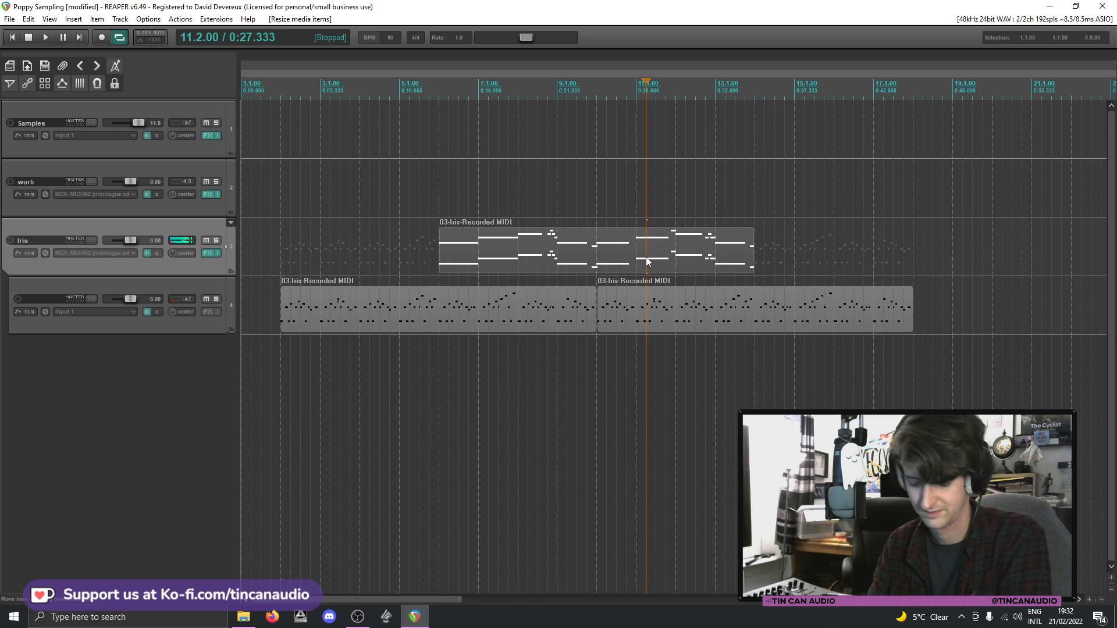
- Place a copy of the long-note item at bar 14, aligned to the original's end, and play the join
{"action": "key", "text": "ctrl+v"}
{"action": "left_click", "coordinate": [753, 261]}
{"action": "key", "text": "space"}
{"action": "scroll", "coordinate": [727, 269], "scroll_direction": "up", "scroll_amount": 5}
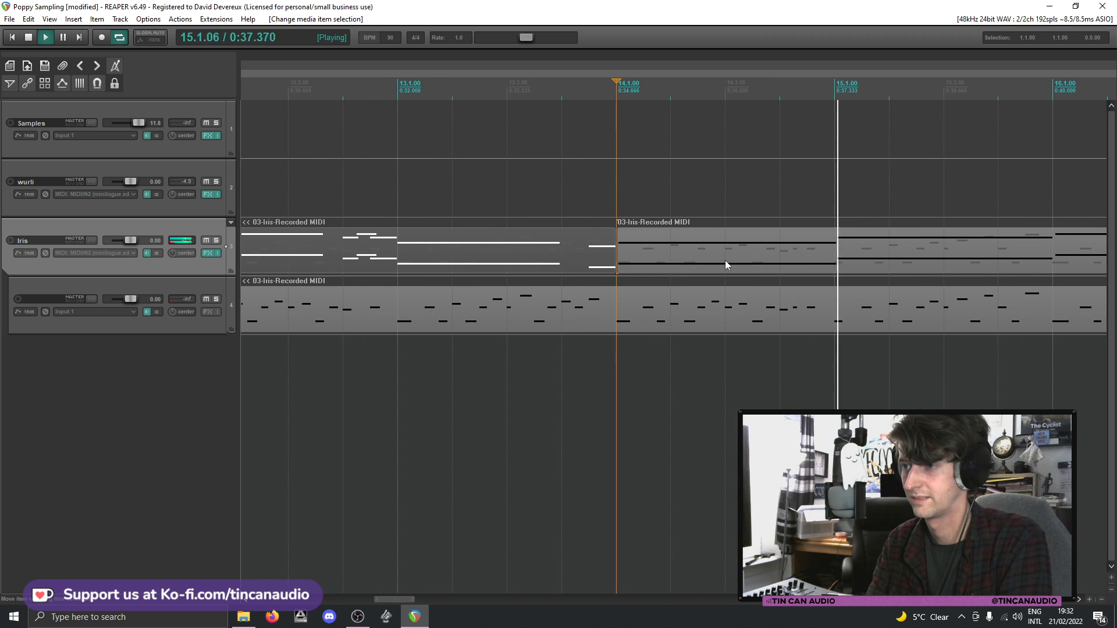
{"action": "scroll", "coordinate": [739, 256], "scroll_direction": "down", "scroll_amount": 3}
{"action": "key", "text": "space"}
{"action": "left_click_drag", "start_coordinate": [745, 253], "coordinate": [640, 260]}
{"action": "scroll", "coordinate": [577, 277], "scroll_direction": "down", "scroll_amount": 6}
{"action": "left_click", "coordinate": [390, 260]}
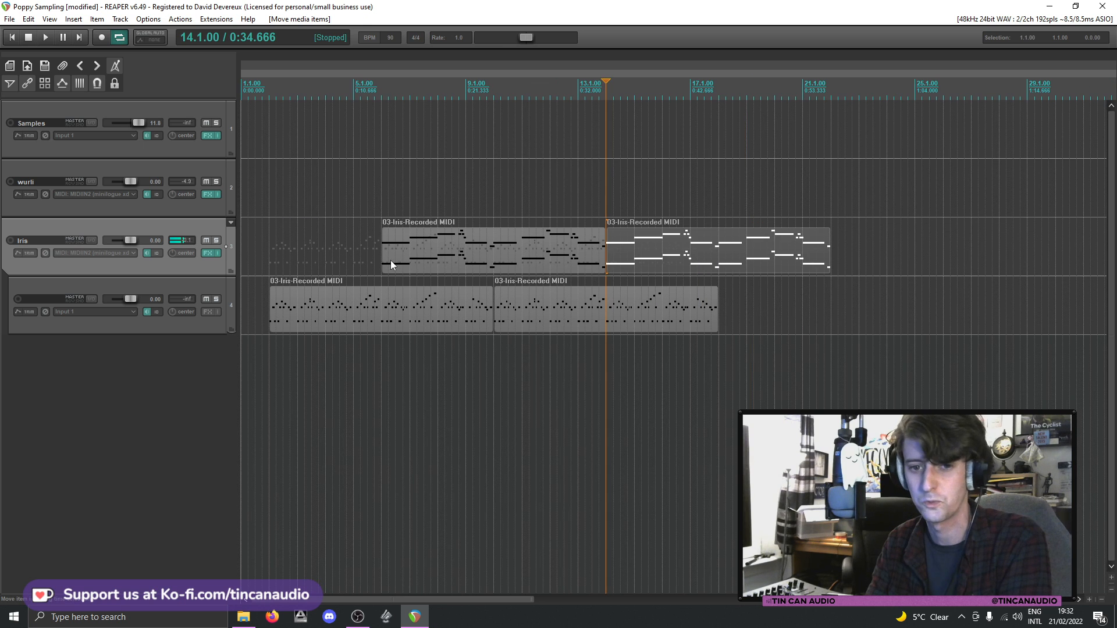
- Align the original long-note item's start exactly to bar 6 and delete its copy at bar 14
{"action": "scroll", "coordinate": [394, 279], "scroll_direction": "up", "scroll_amount": 10}
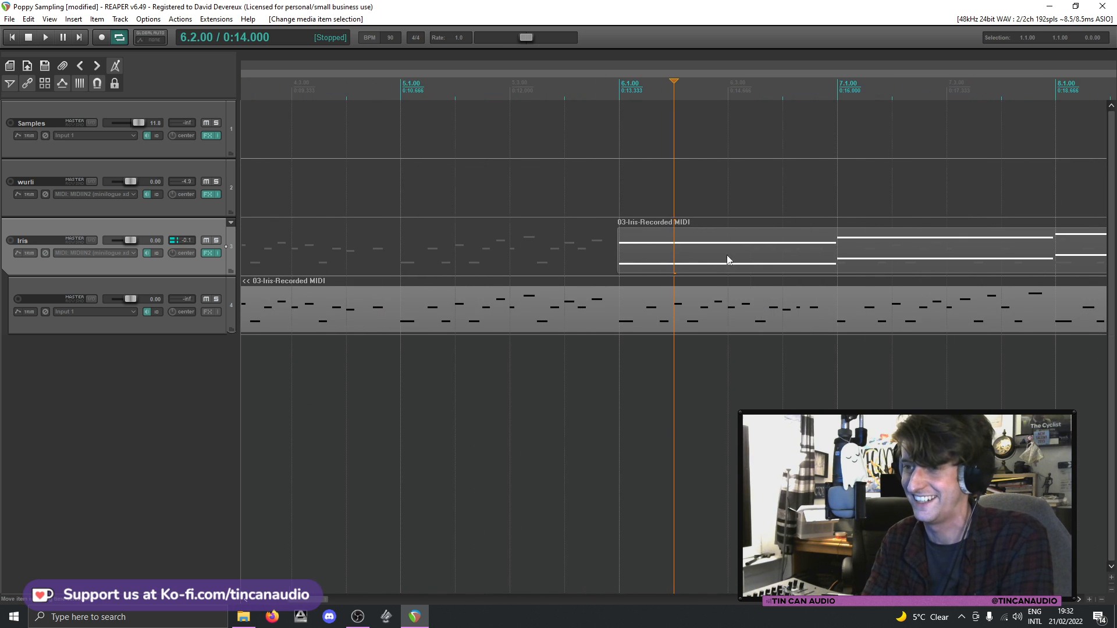
{"action": "left_click_drag", "start_coordinate": [558, 260], "coordinate": [564, 260]}
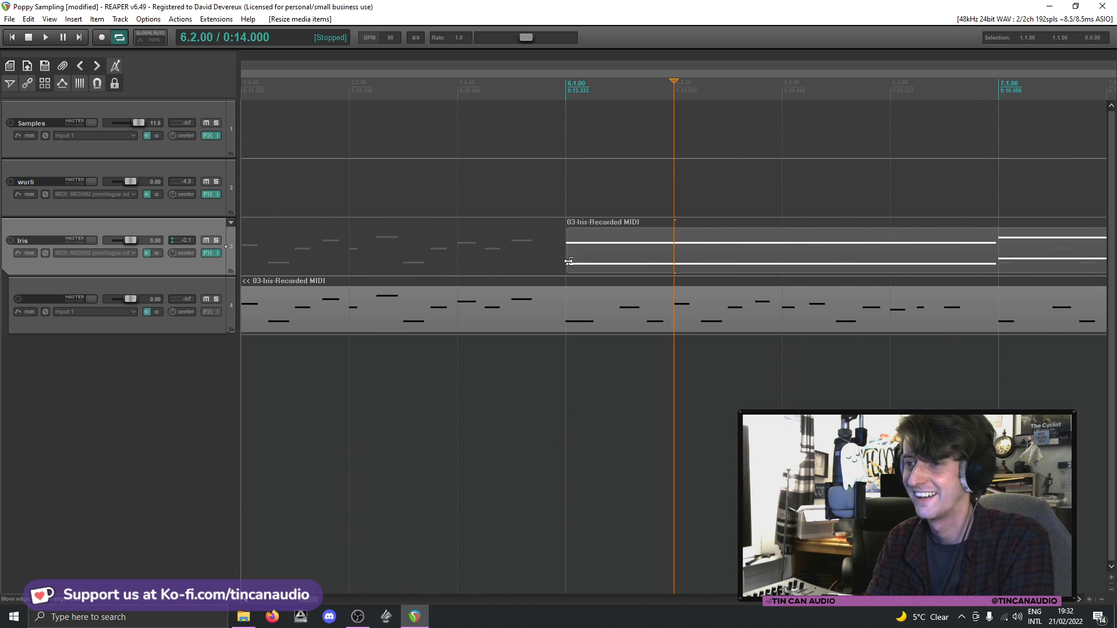
{"action": "scroll", "coordinate": [831, 260], "scroll_direction": "down", "scroll_amount": 11}
{"action": "left_click", "coordinate": [655, 263]}
{"action": "key", "text": "Delete"}
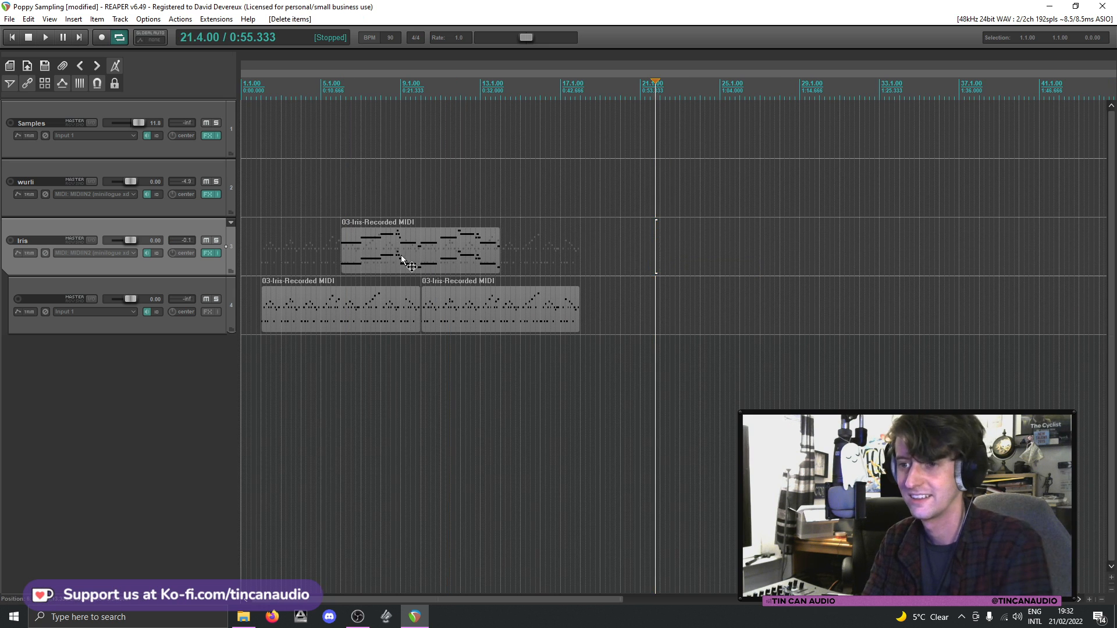
- Copy the trimmed long-note item, paste it at bar 14 and play the transition between the two items
{"action": "left_click", "coordinate": [402, 260]}
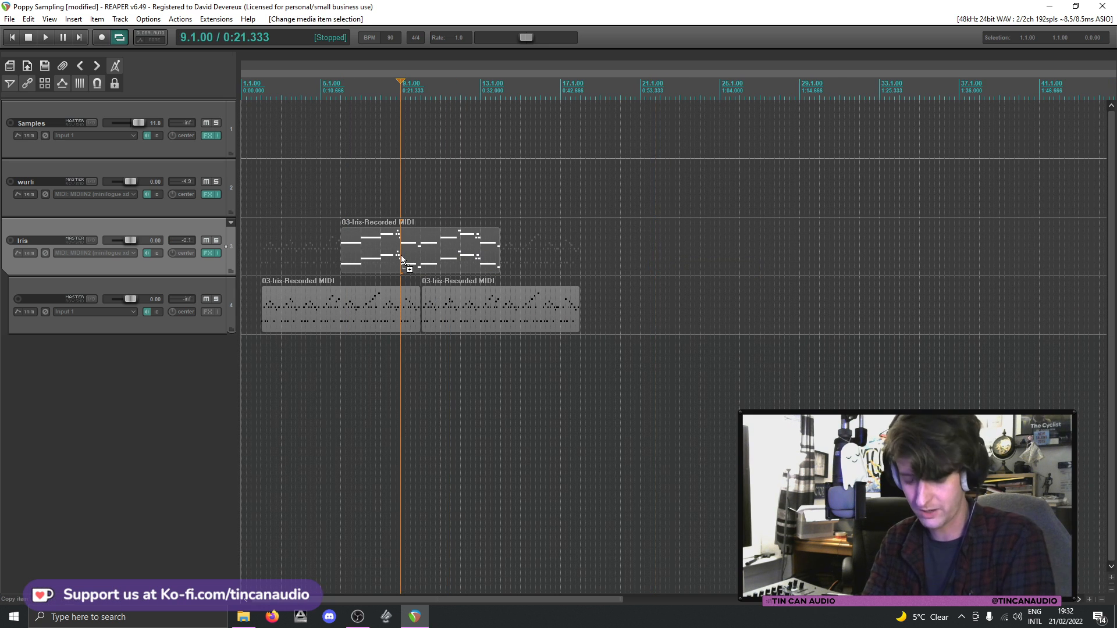
{"action": "left_click", "coordinate": [500, 263]}
{"action": "scroll", "coordinate": [563, 287], "scroll_direction": "up", "scroll_amount": 10}
{"action": "key", "text": "ctrl+v"}
{"action": "scroll", "coordinate": [564, 288], "scroll_direction": "down", "scroll_amount": 8}
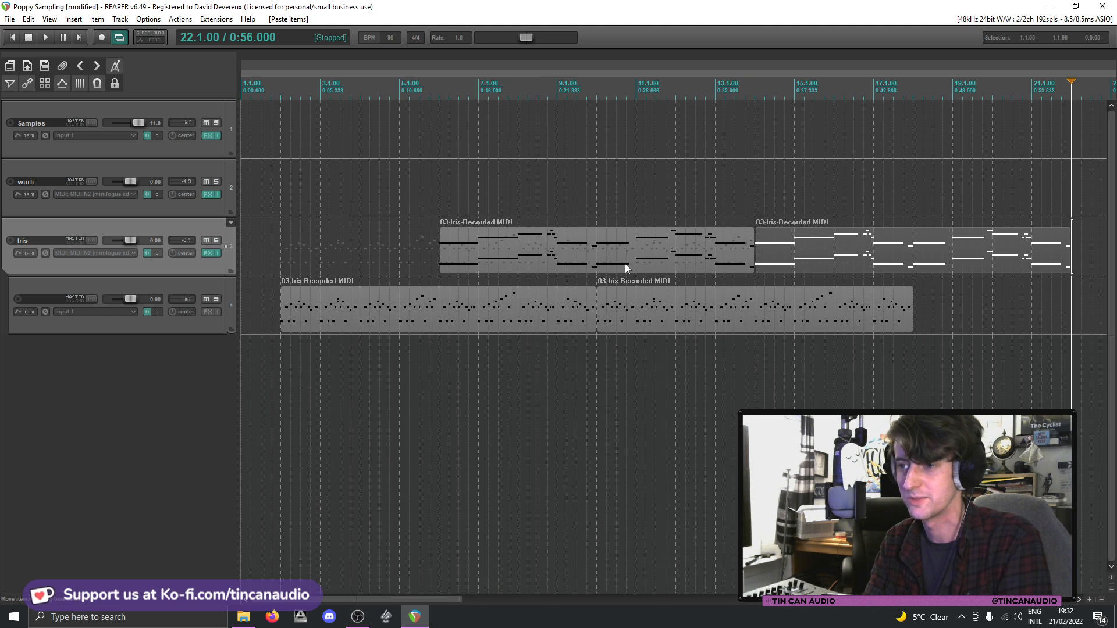
{"action": "left_click", "coordinate": [742, 238]}
{"action": "key", "text": "space"}
- Add a third repeat of the arpeggio item on its track, running from bar 18 to bar 26
{"action": "left_click", "coordinate": [774, 315]}
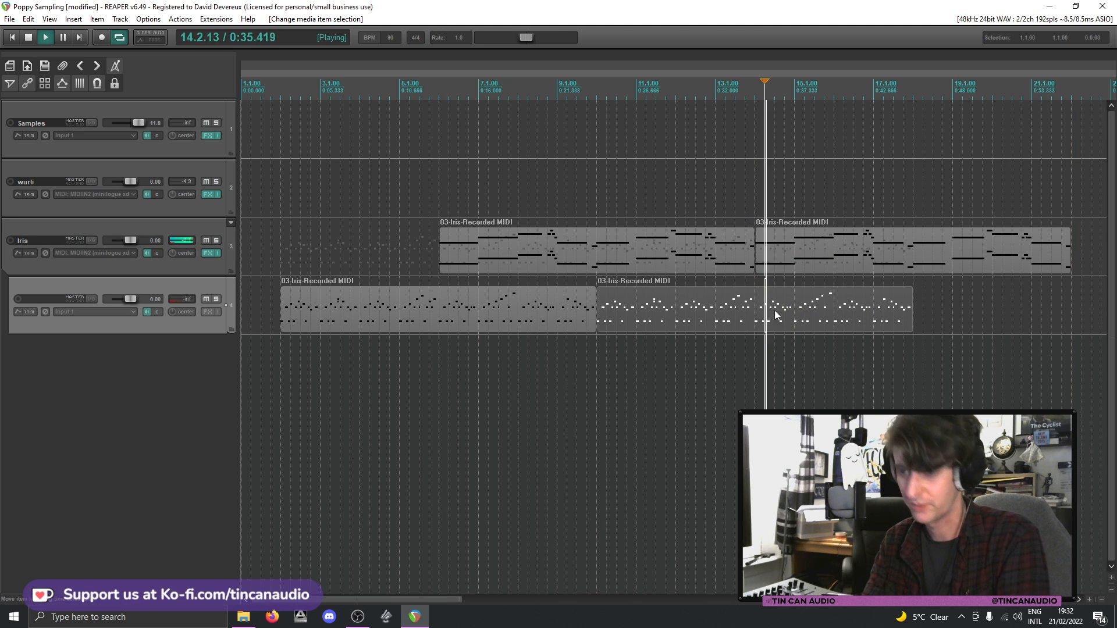
{"action": "key", "text": "ctrl+v"}
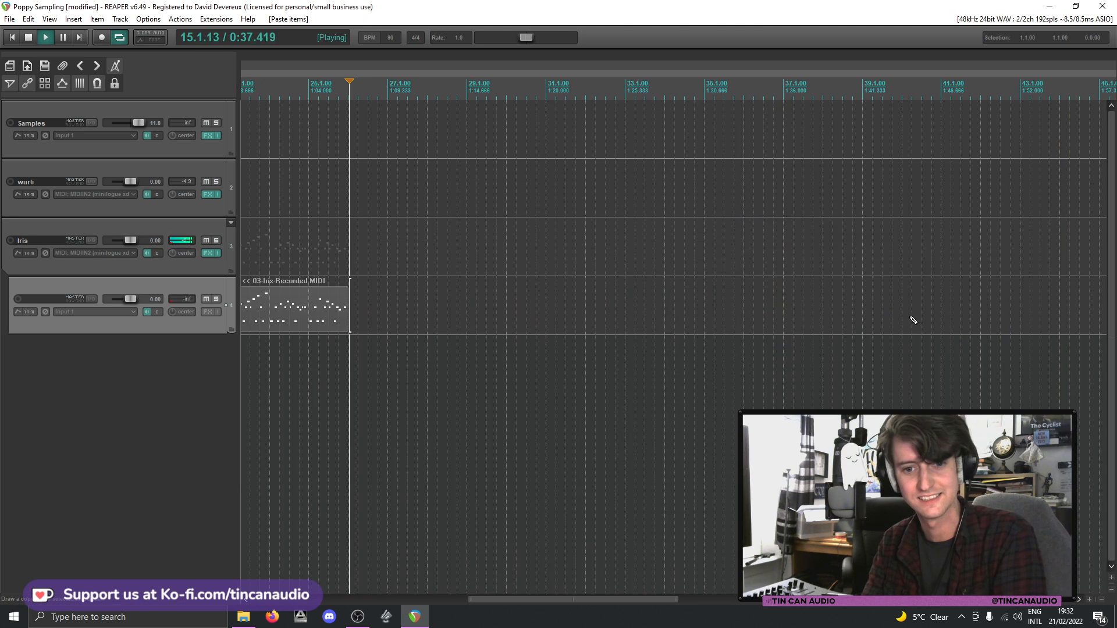
{"action": "scroll", "coordinate": [529, 315], "scroll_direction": "down", "scroll_amount": 5}
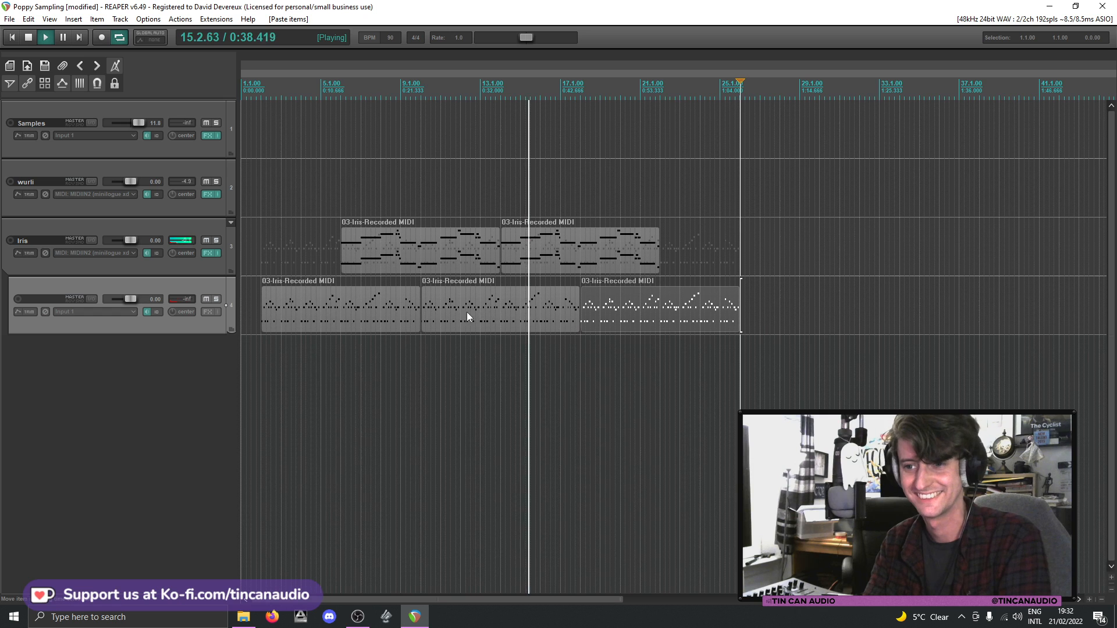
- Add a new track below the arpeggio track, nest it inside the Iris folder and stop playback
{"action": "left_click", "coordinate": [353, 317]}
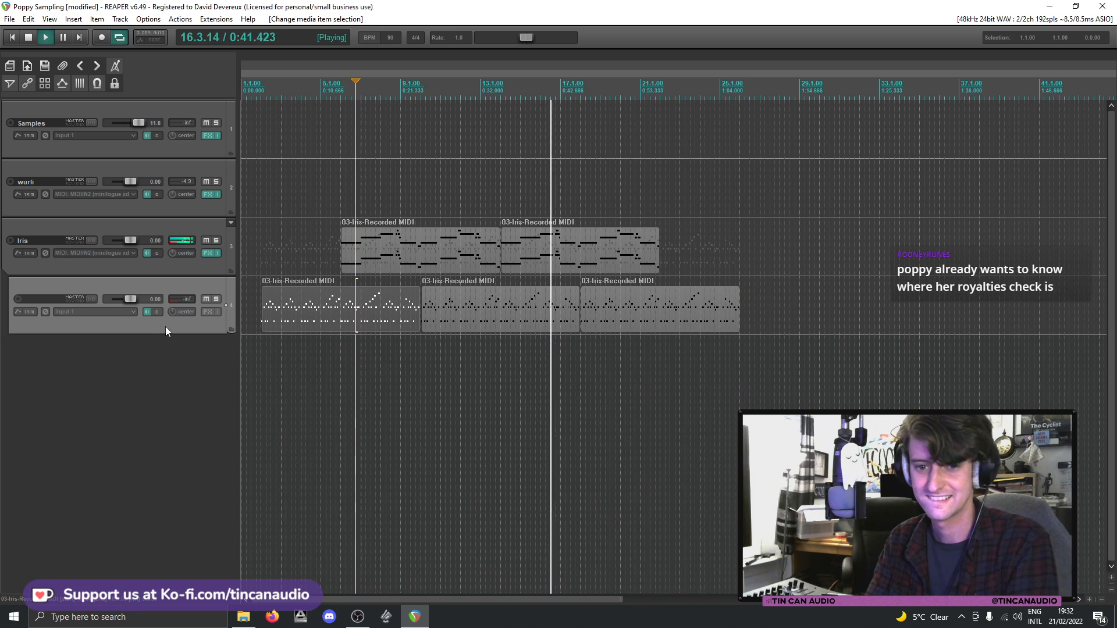
{"action": "key", "text": "ctrl+t"}
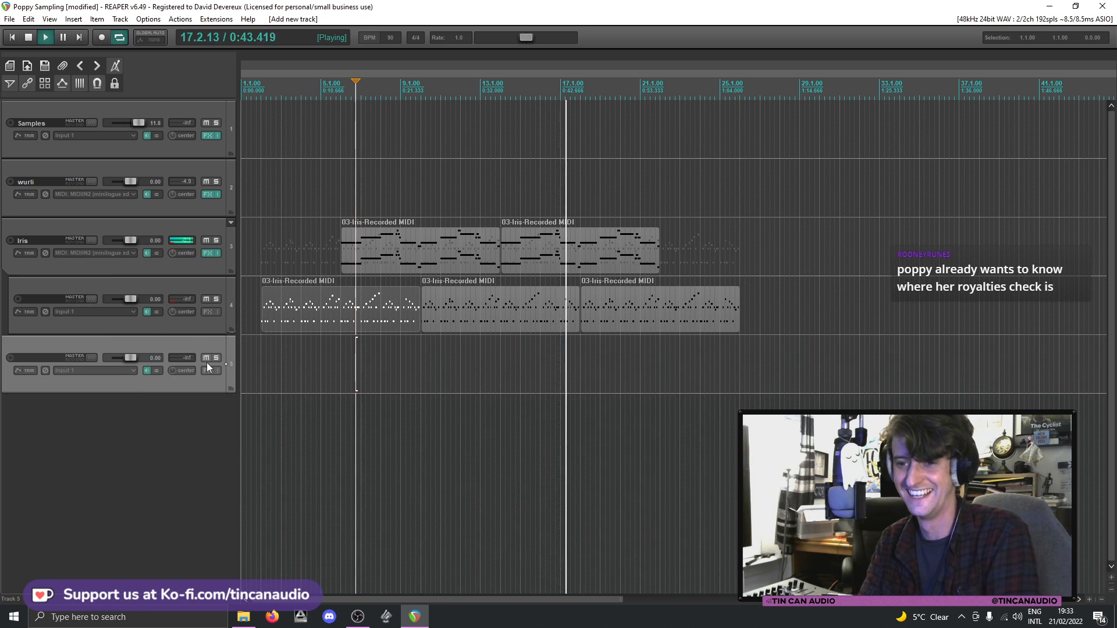
{"action": "left_click_drag", "start_coordinate": [193, 349], "coordinate": [194, 332]}
{"action": "key", "text": "space"}
- Copy the first arpeggio item and paste it at bar 2 on the new track
{"action": "left_click", "coordinate": [327, 312]}
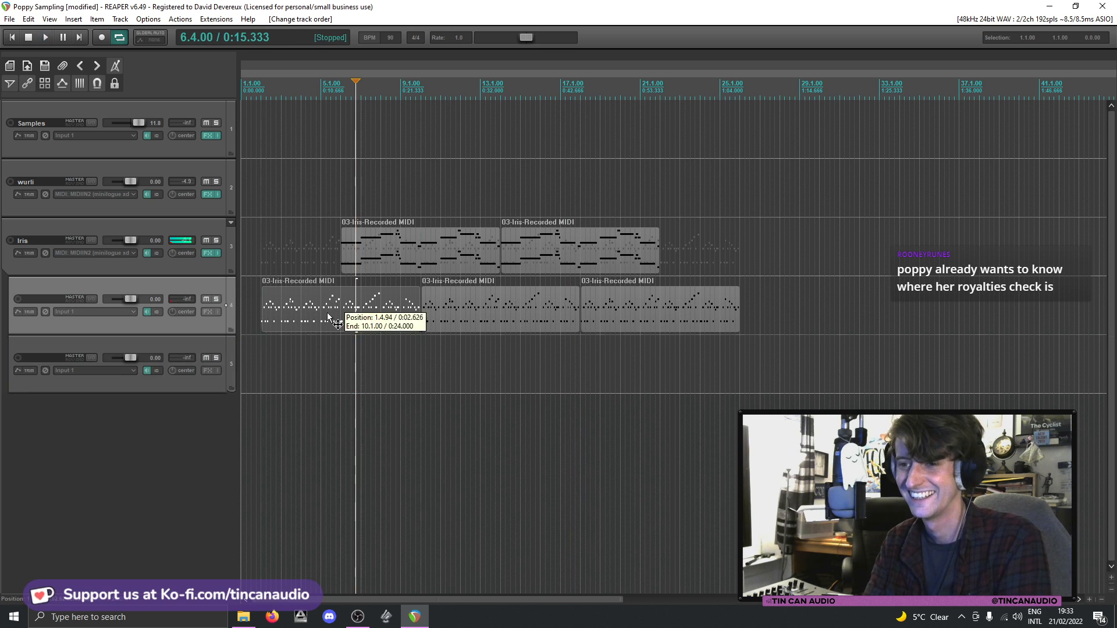
{"action": "left_click", "coordinate": [658, 321], "text": "shift"}
{"action": "left_click", "coordinate": [315, 317]}
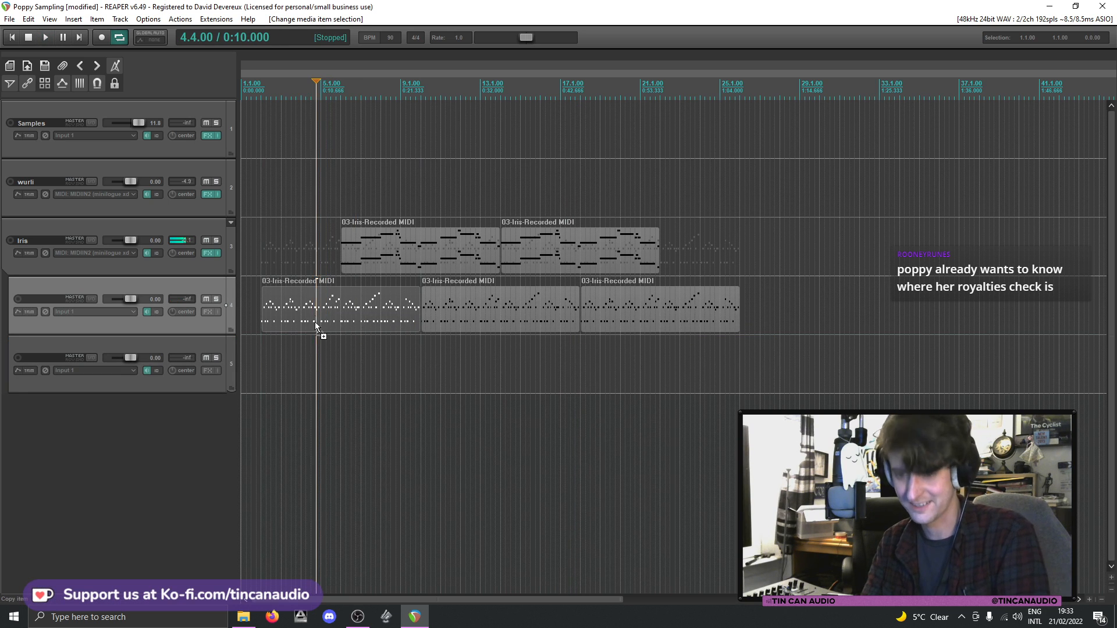
{"action": "left_click", "coordinate": [262, 371]}
{"action": "key", "text": "ctrl+v"}
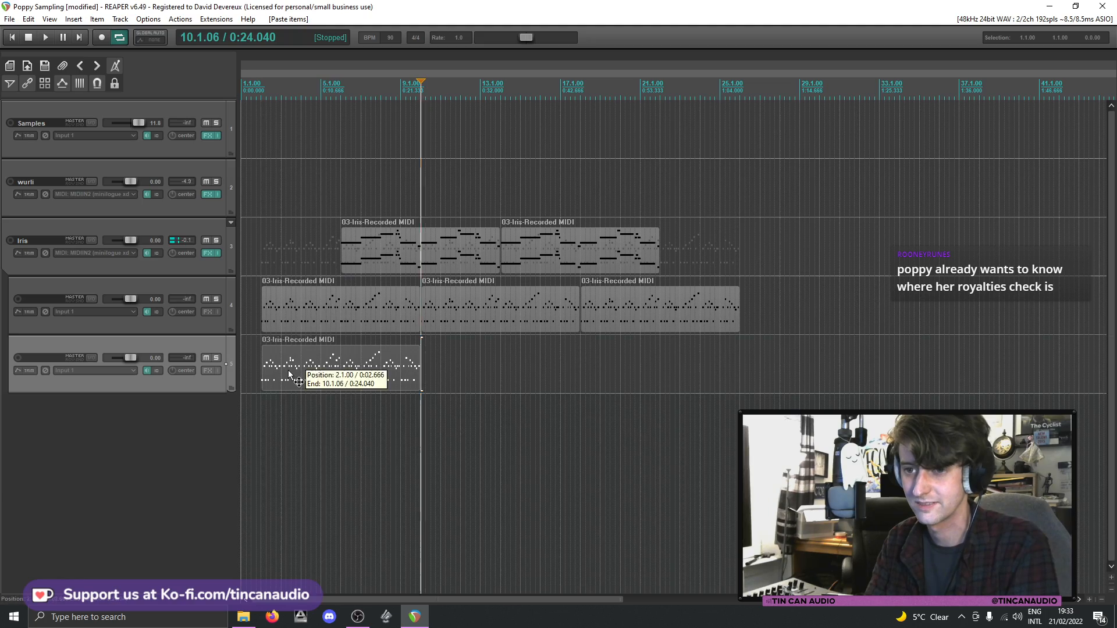
- Transpose all notes of the copied arpeggio item up one octave and close the MIDI editor
{"action": "double_click", "coordinate": [288, 370]}
{"action": "key", "text": "t"}
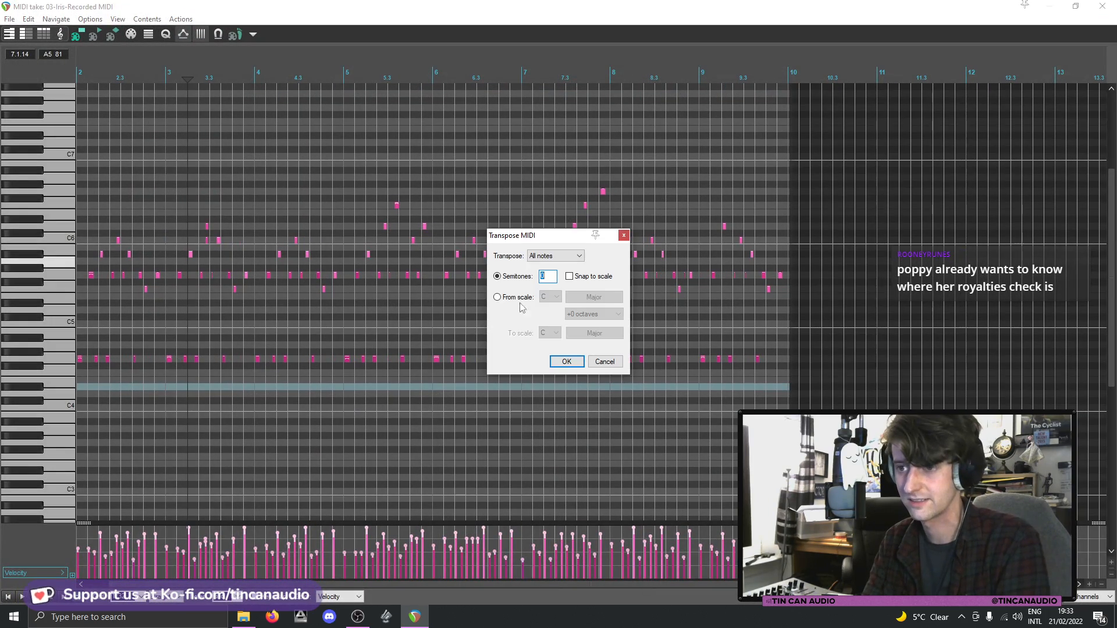
{"action": "left_click", "coordinate": [568, 362]}
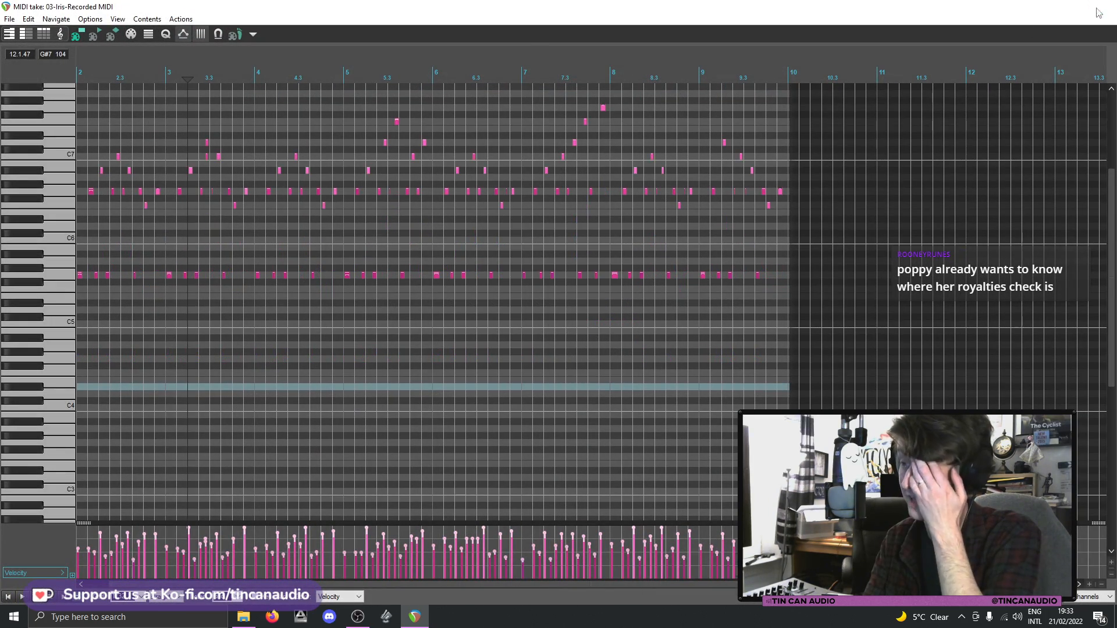
{"action": "left_click", "coordinate": [1098, 12]}
- Copy the octave-up arpeggio item and paste two repeats after it, extending the line to bar 26
{"action": "left_click", "coordinate": [522, 316]}
{"action": "left_click", "coordinate": [370, 372]}
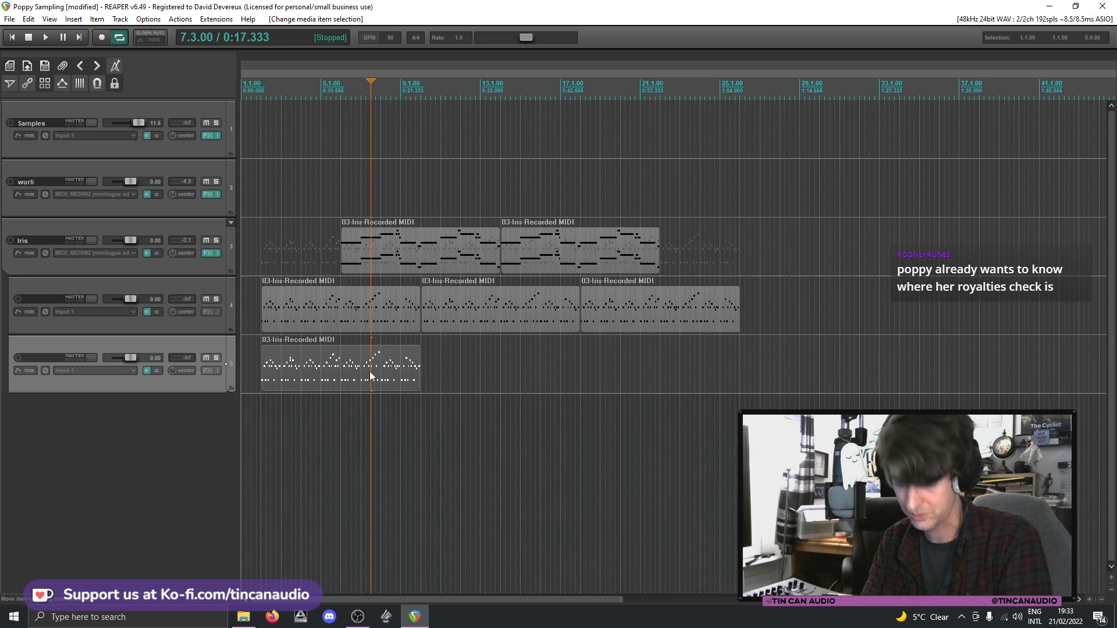
{"action": "key", "text": "ctrl+c"}
{"action": "left_click", "coordinate": [424, 377]}
{"action": "key", "text": "ctrl+v"}
{"action": "key", "text": "ctrl+v"}
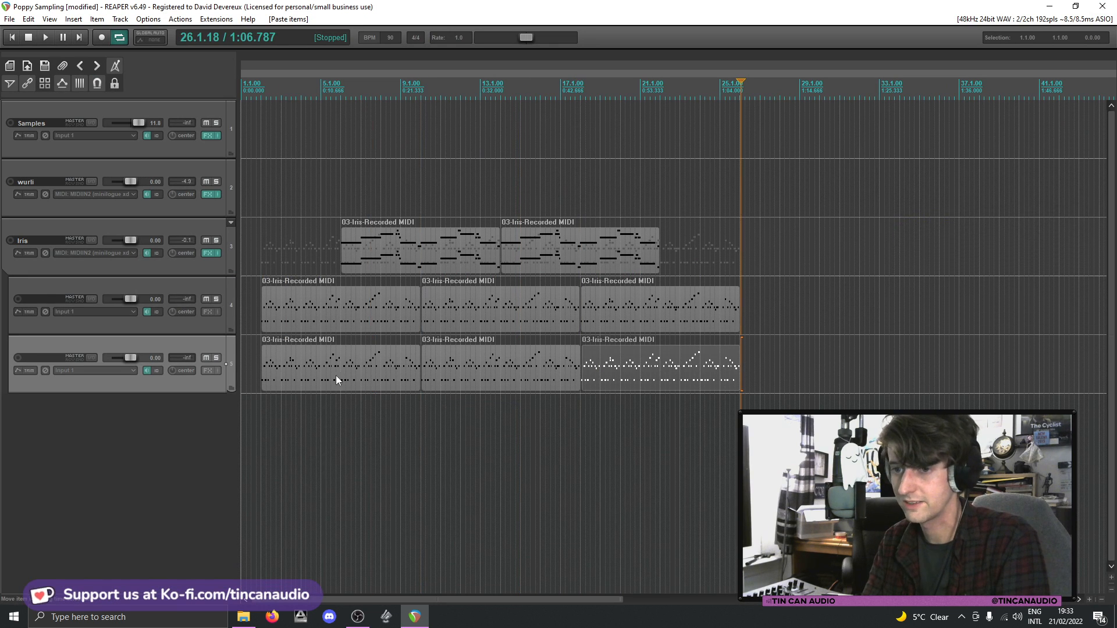
- Save the project, play from bar 2 and lower the new track's volume to -12.5 dB
{"action": "left_click", "coordinate": [268, 363]}
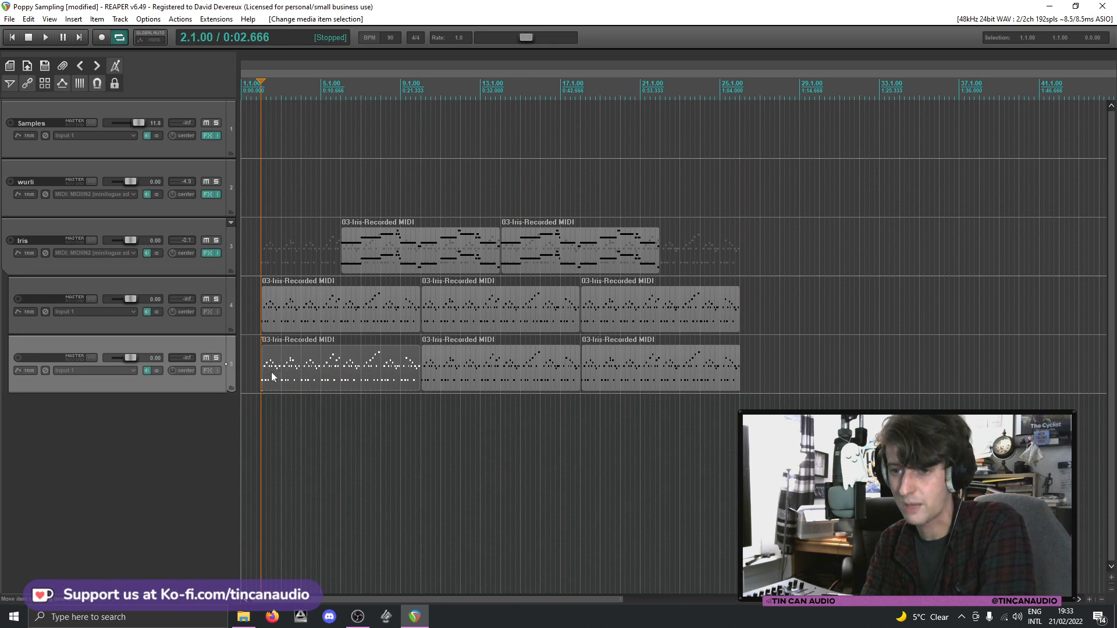
{"action": "key", "text": "ctrl+s"}
{"action": "scroll", "coordinate": [280, 381], "scroll_direction": "up", "scroll_amount": 6}
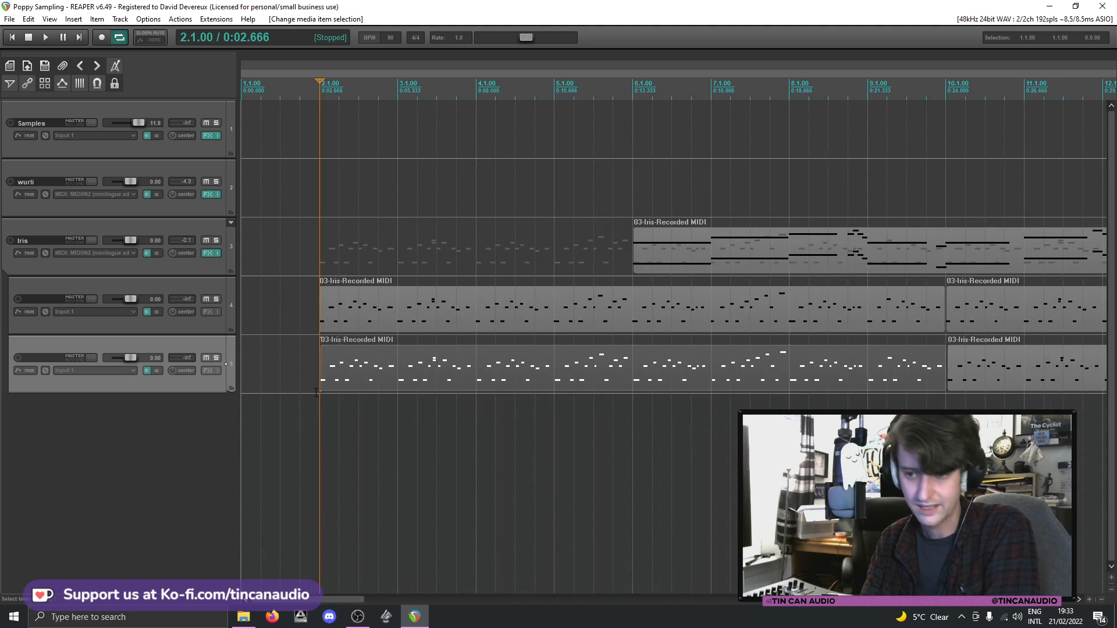
{"action": "scroll", "coordinate": [344, 398], "scroll_direction": "down", "scroll_amount": 6}
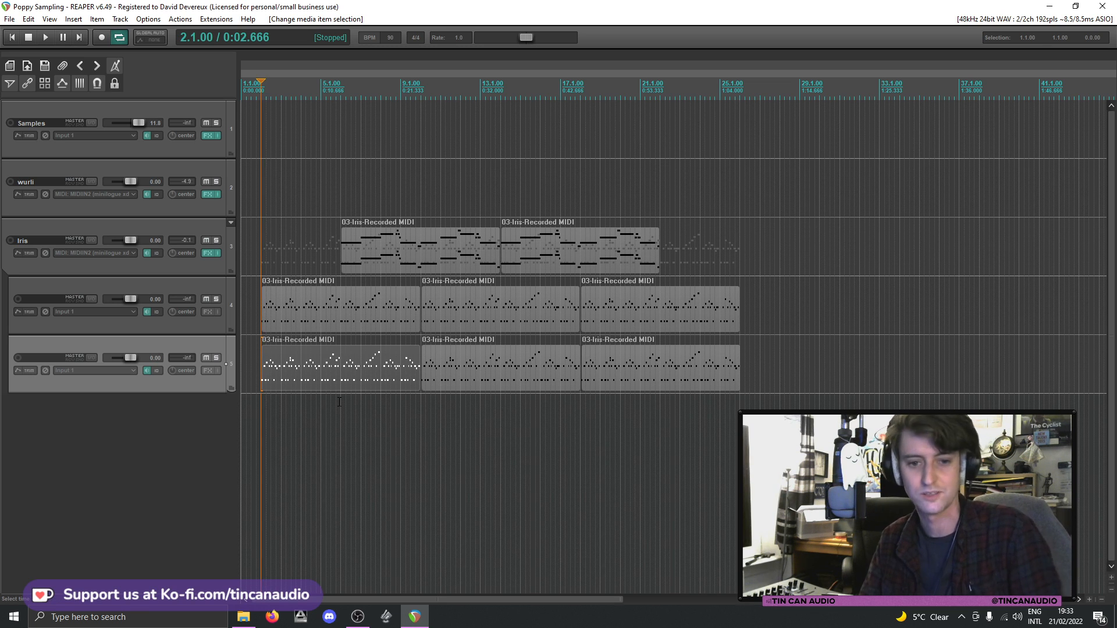
{"action": "left_click", "coordinate": [261, 319]}
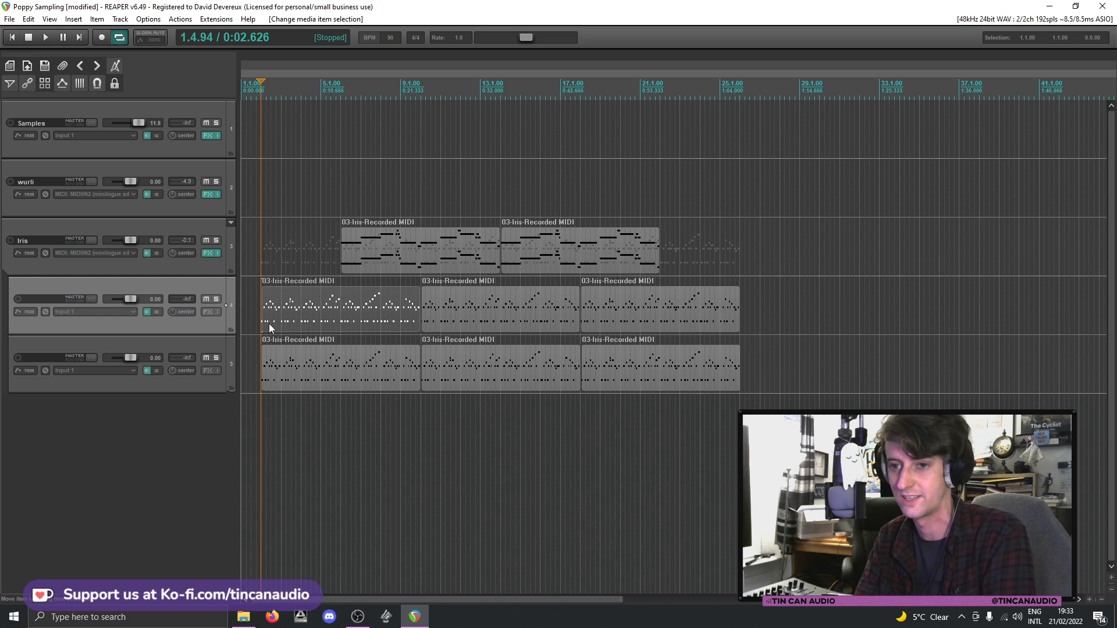
{"action": "key", "text": "space"}
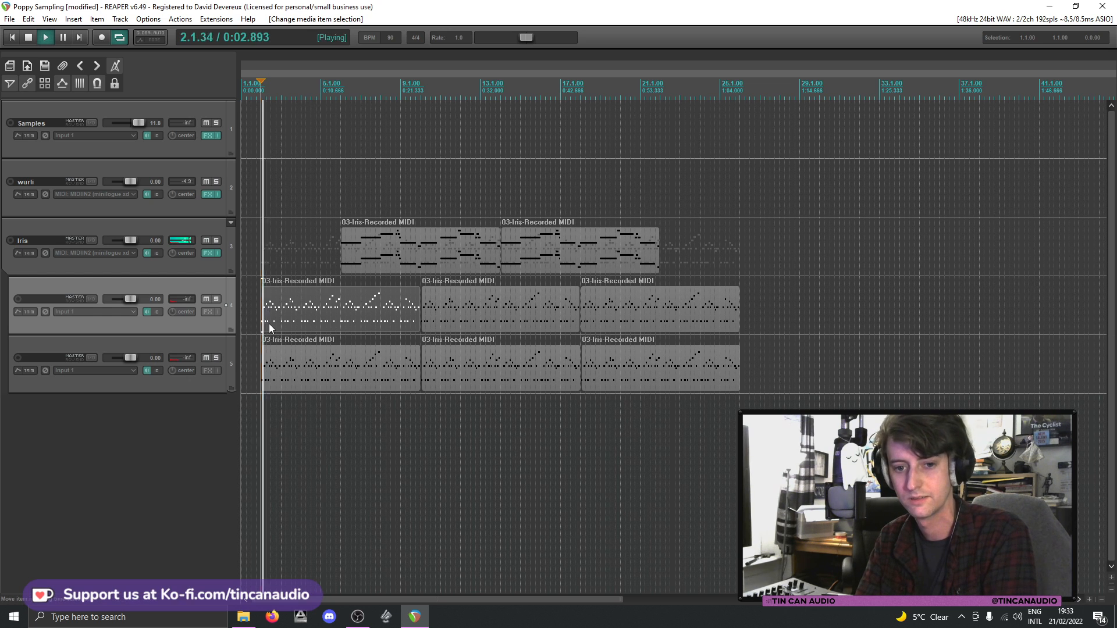
{"action": "left_click_drag", "start_coordinate": [129, 361], "coordinate": [123, 361]}
- Stop playback and delete the second and third octave-up arpeggio items, keeping only the first
{"action": "left_click", "coordinate": [309, 379]}
{"action": "key", "text": "space"}
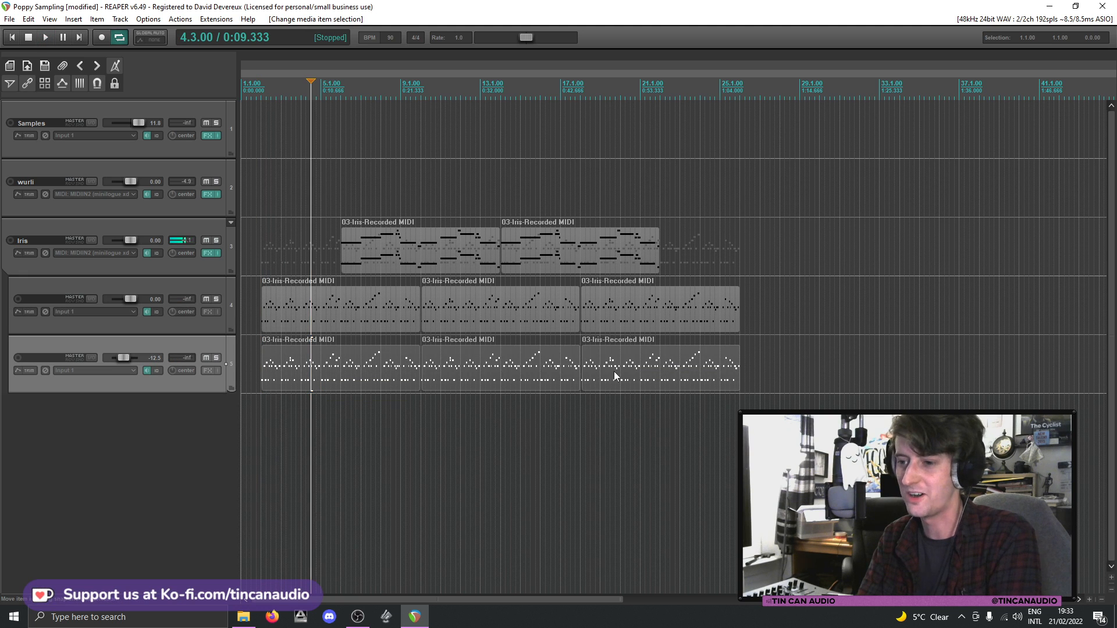
{"action": "left_click", "coordinate": [621, 378]}
{"action": "left_click", "coordinate": [555, 370], "text": "ctrl"}
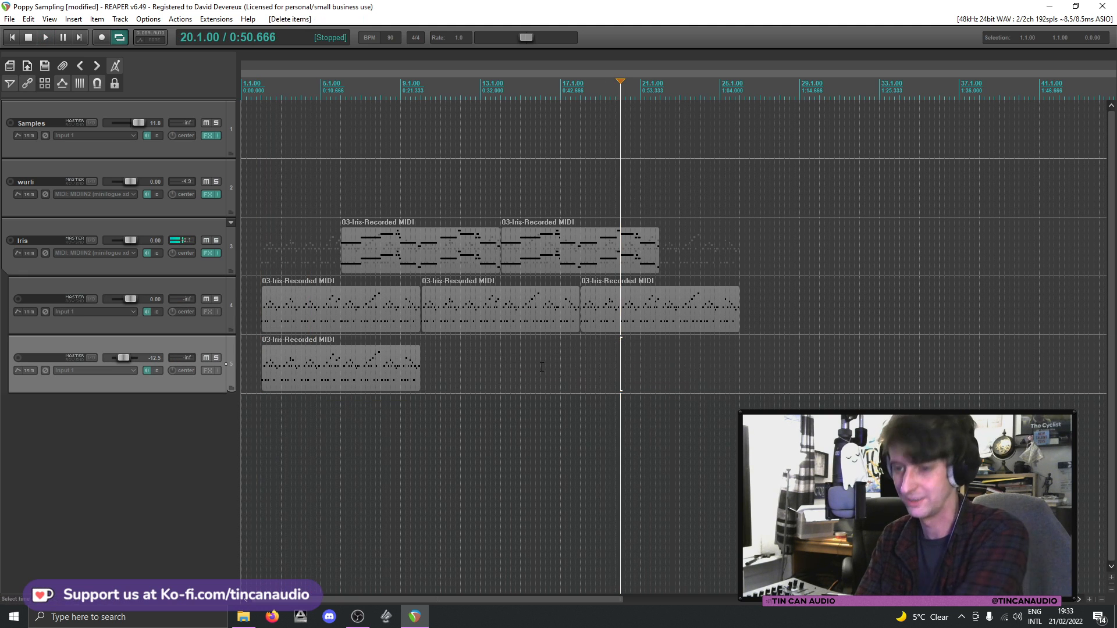
- Transpose all notes of the remaining octave-up arpeggio item by -24 semitones and close the MIDI editor
{"action": "double_click", "coordinate": [342, 381]}
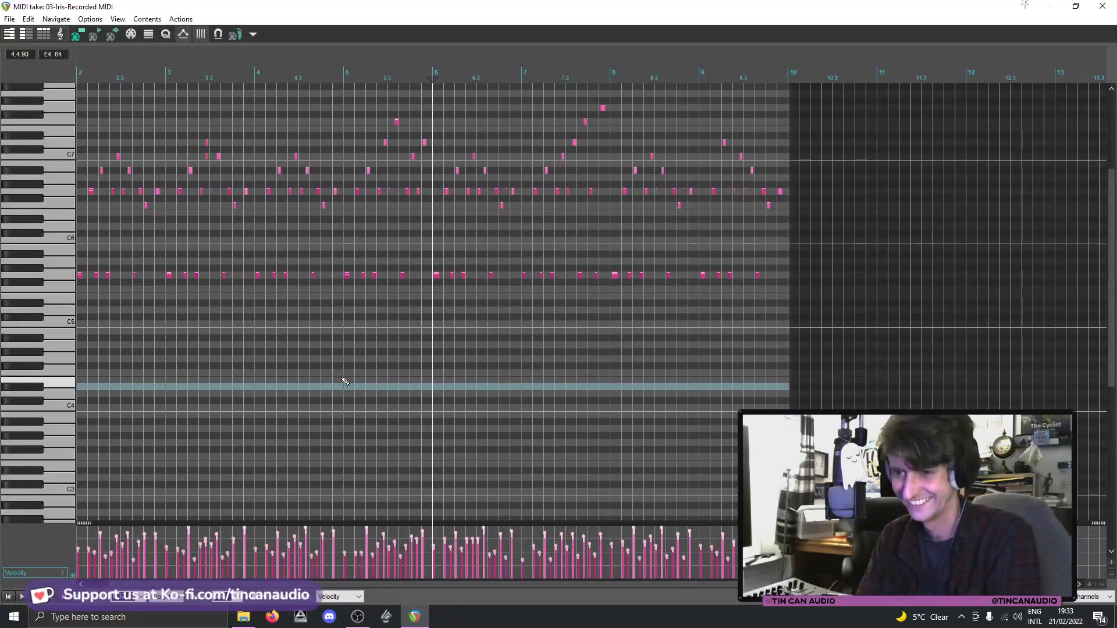
{"action": "key", "text": "n"}
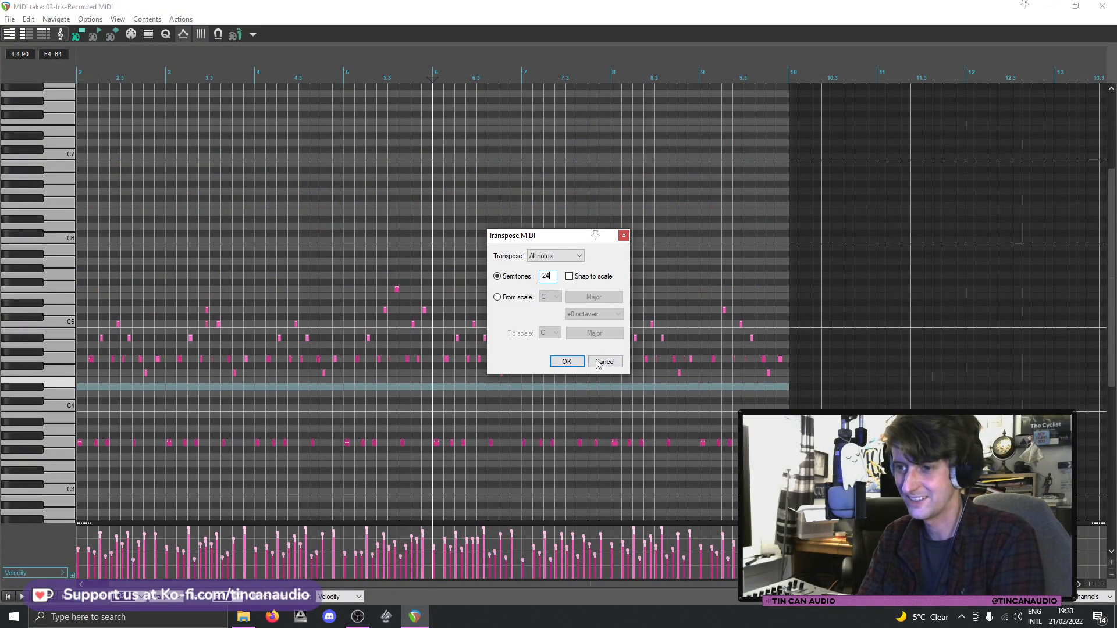
{"action": "left_click", "coordinate": [566, 361]}
{"action": "key", "text": "Escape"}
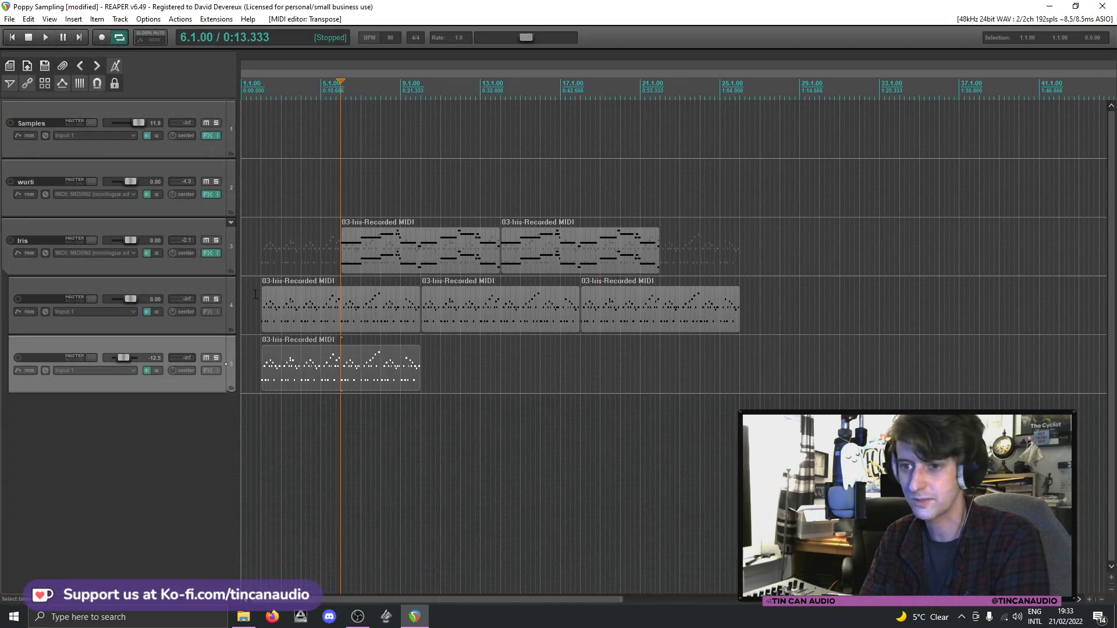
- Play the lowered arpeggio layer from bar 2 and delete its item from the new track
{"action": "left_click", "coordinate": [260, 324]}
{"action": "key", "text": "space"}
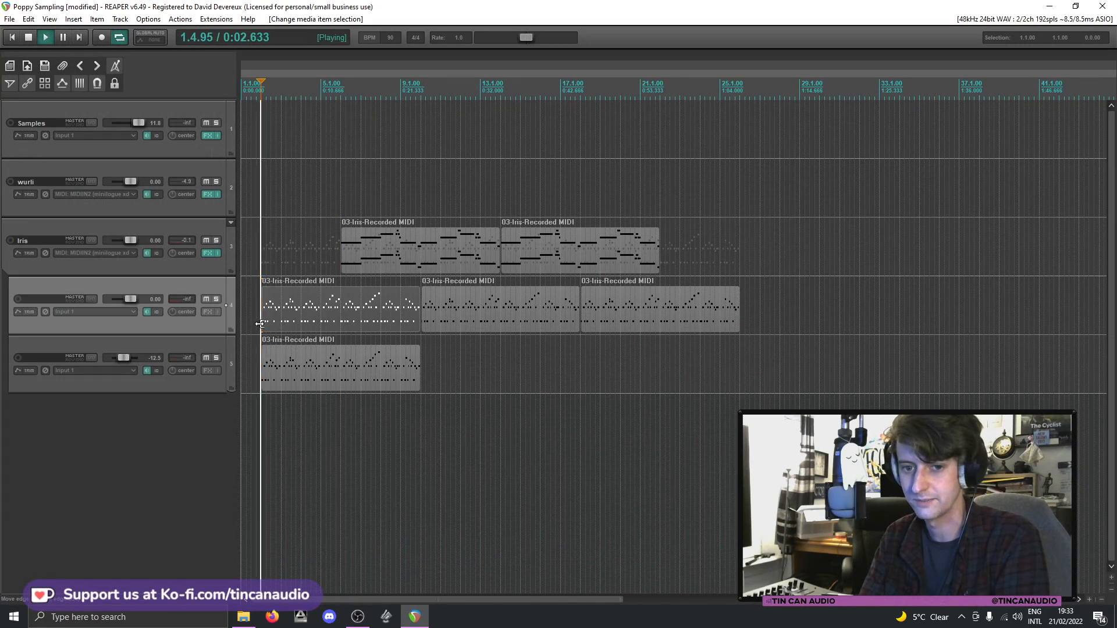
{"action": "left_click", "coordinate": [298, 370]}
{"action": "key", "text": "Delete"}
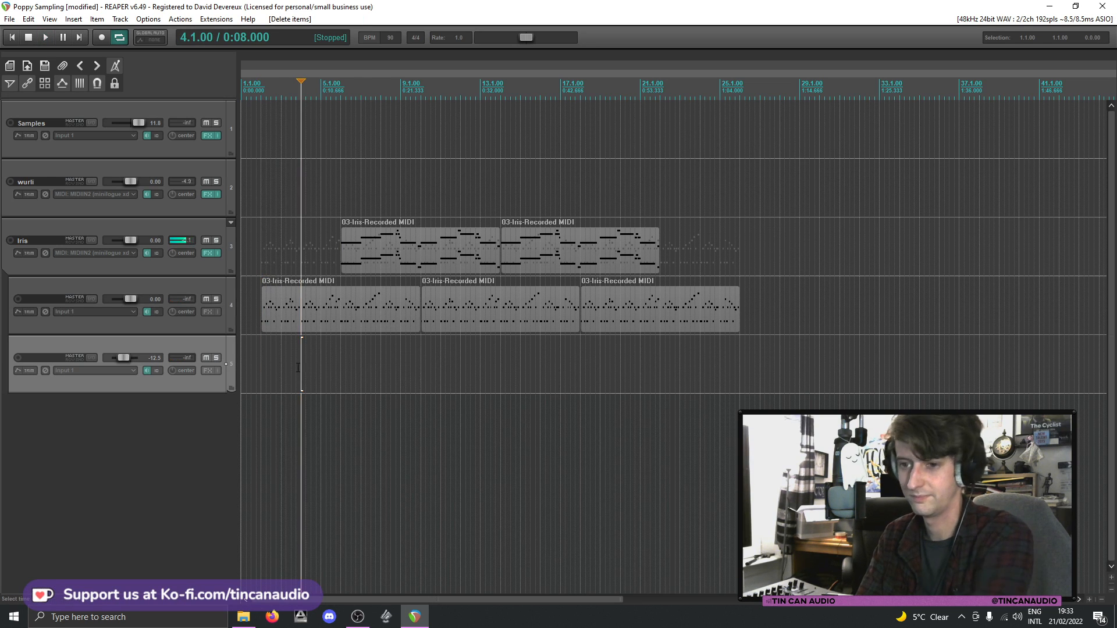
- Save the project and arm the Iris track for recording while the arrangement plays from bar 2
{"action": "left_click", "coordinate": [257, 323]}
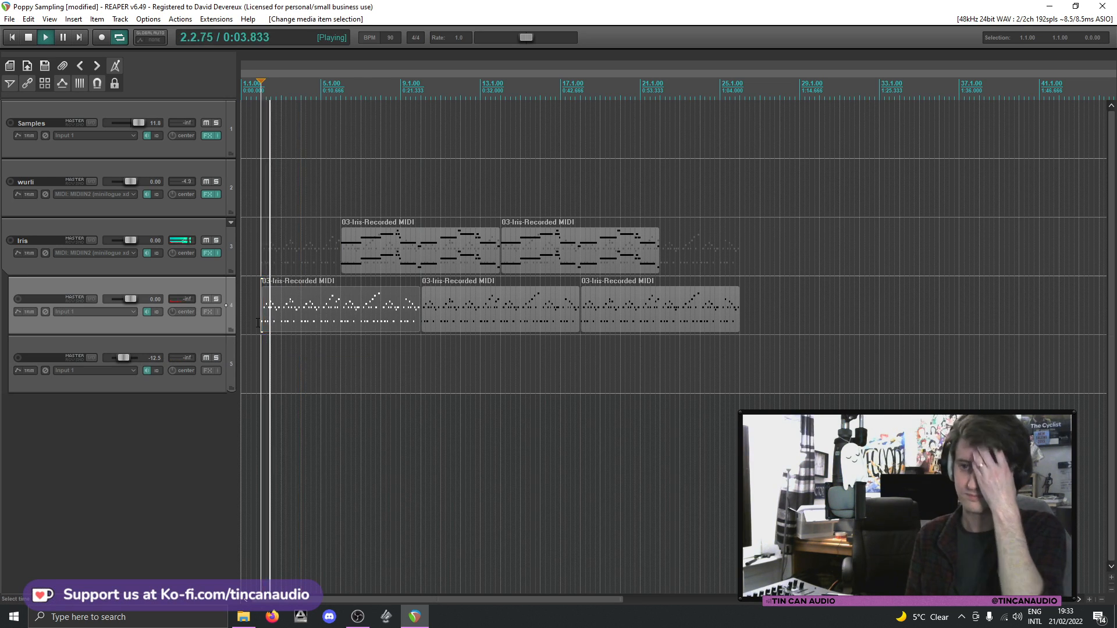
{"action": "key", "text": "ctrl+s"}
{"action": "left_click", "coordinate": [356, 304]}
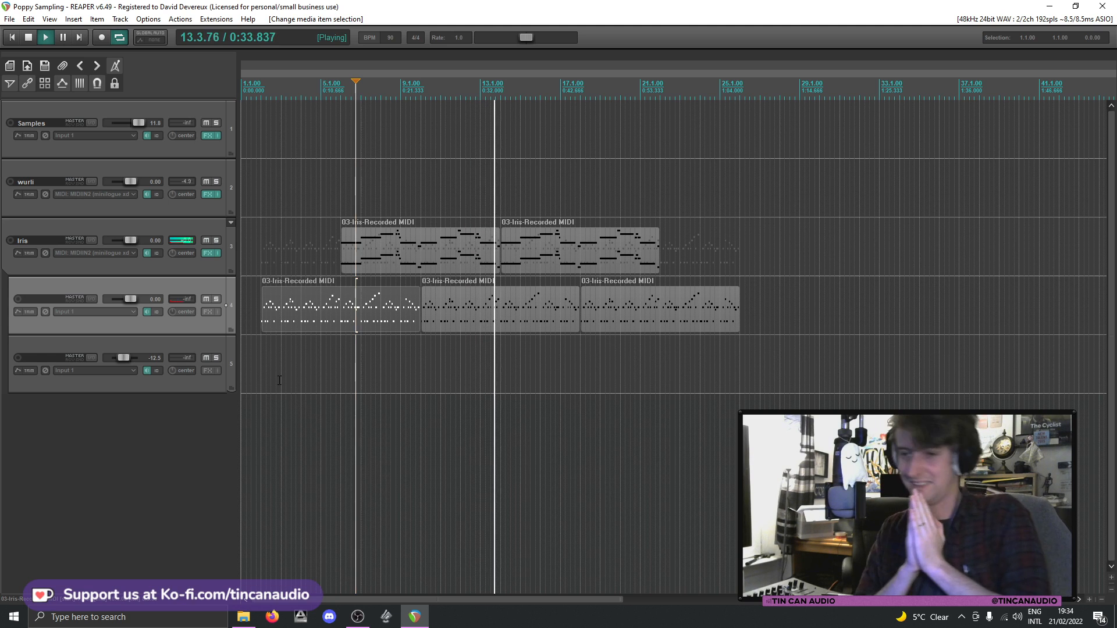
{"action": "left_click", "coordinate": [11, 239]}
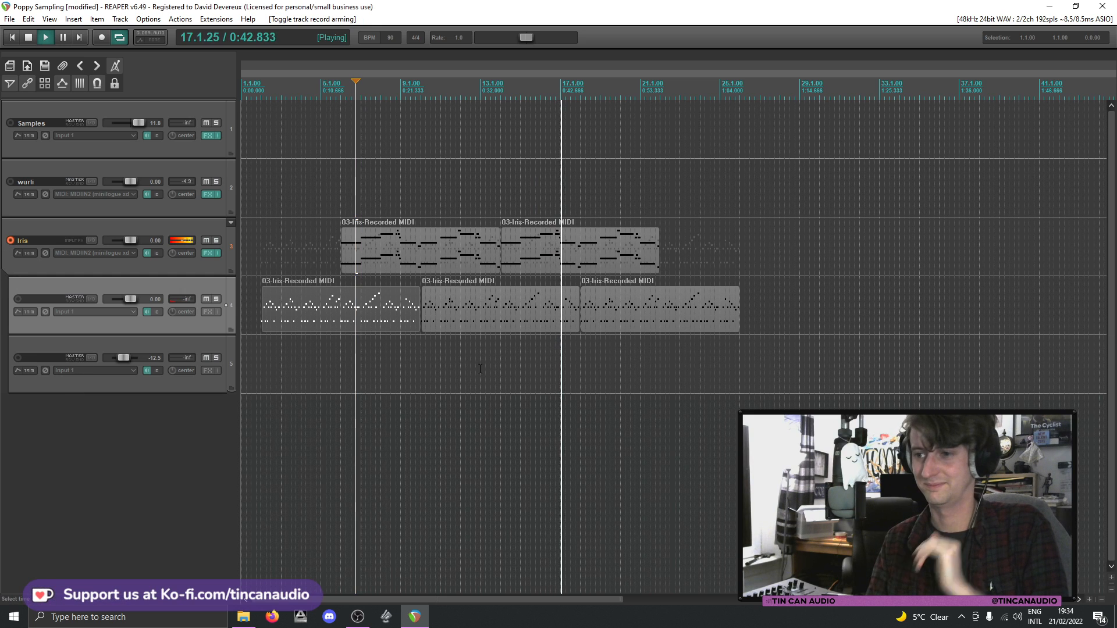
- Replace the third arpeggio item on the fourth track with a duplicate of the second arpeggio item
{"action": "left_click", "coordinate": [606, 312]}
{"action": "key", "text": "Delete"}
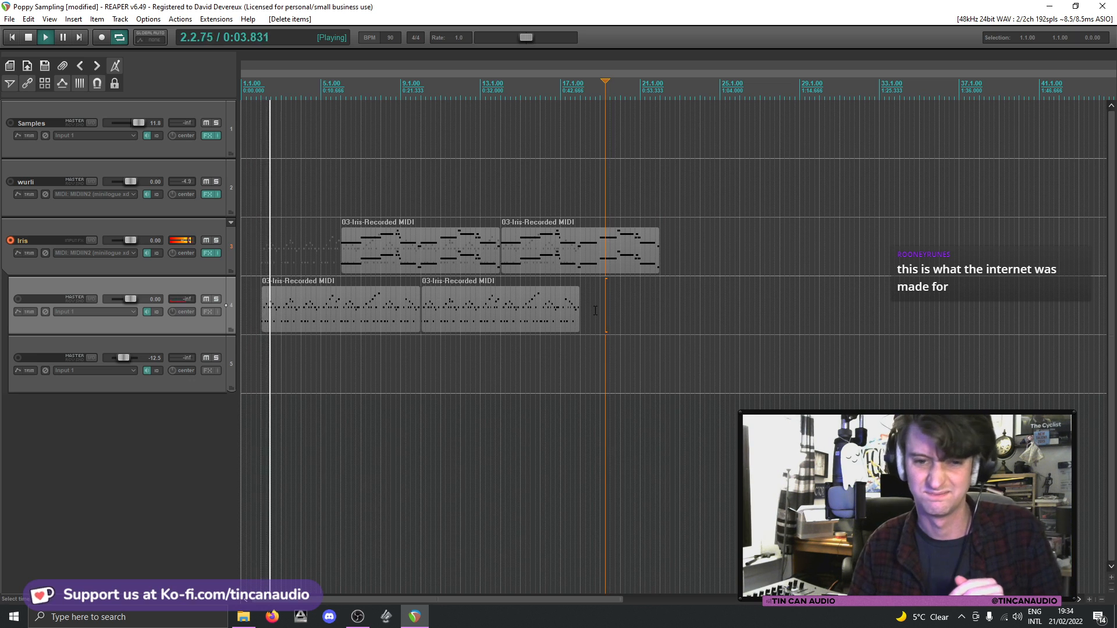
{"action": "left_click", "coordinate": [514, 313]}
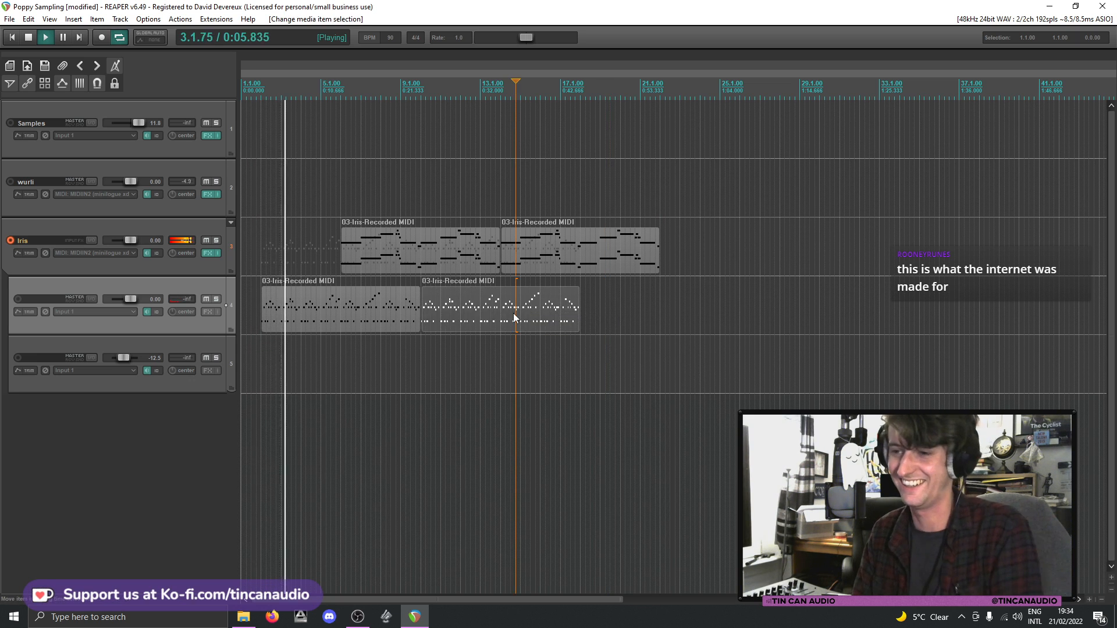
{"action": "key", "text": "ctrl+d"}
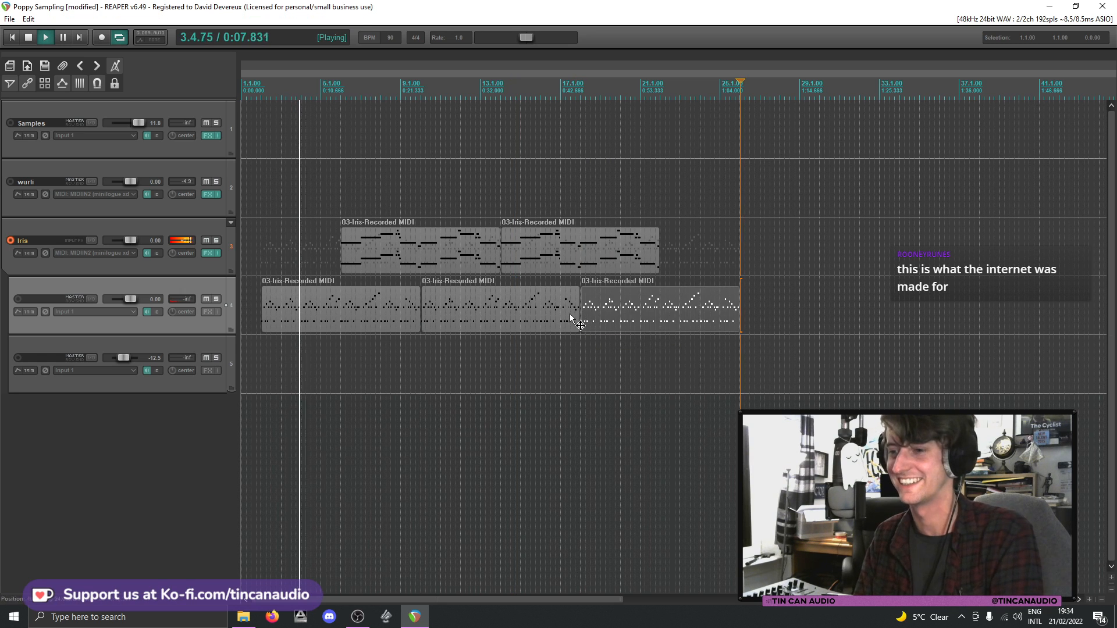
- Duplicate the second long-note item on the Iris track directly after itself
{"action": "left_click", "coordinate": [570, 313]}
{"action": "left_click", "coordinate": [570, 260]}
{"action": "left_click", "coordinate": [575, 313]}
{"action": "left_click", "coordinate": [576, 262]}
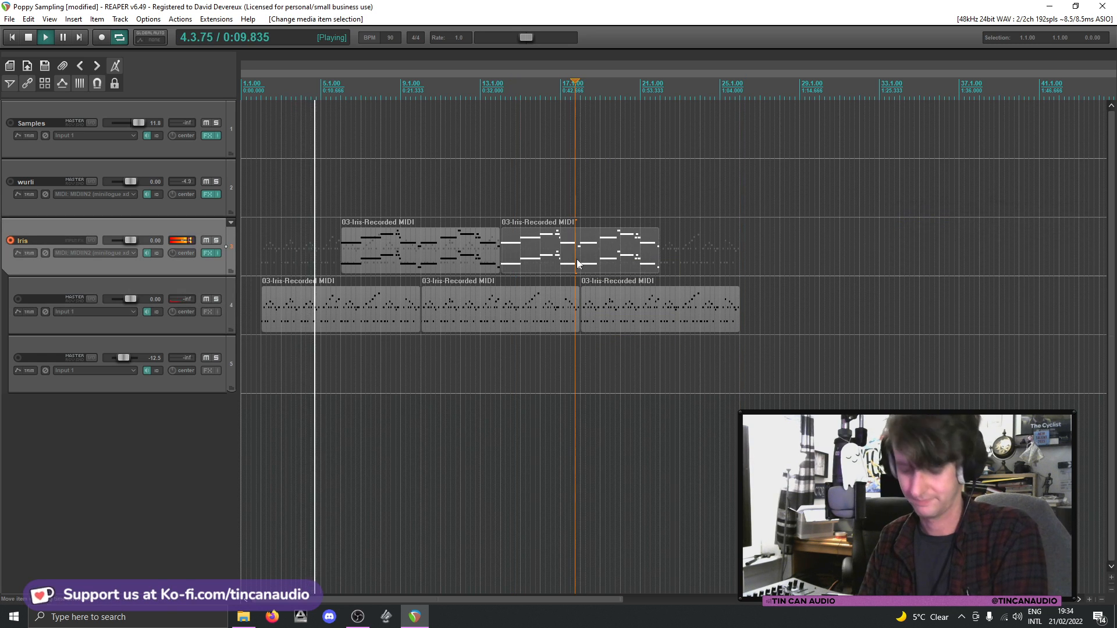
{"action": "key", "text": "ctrl+s"}
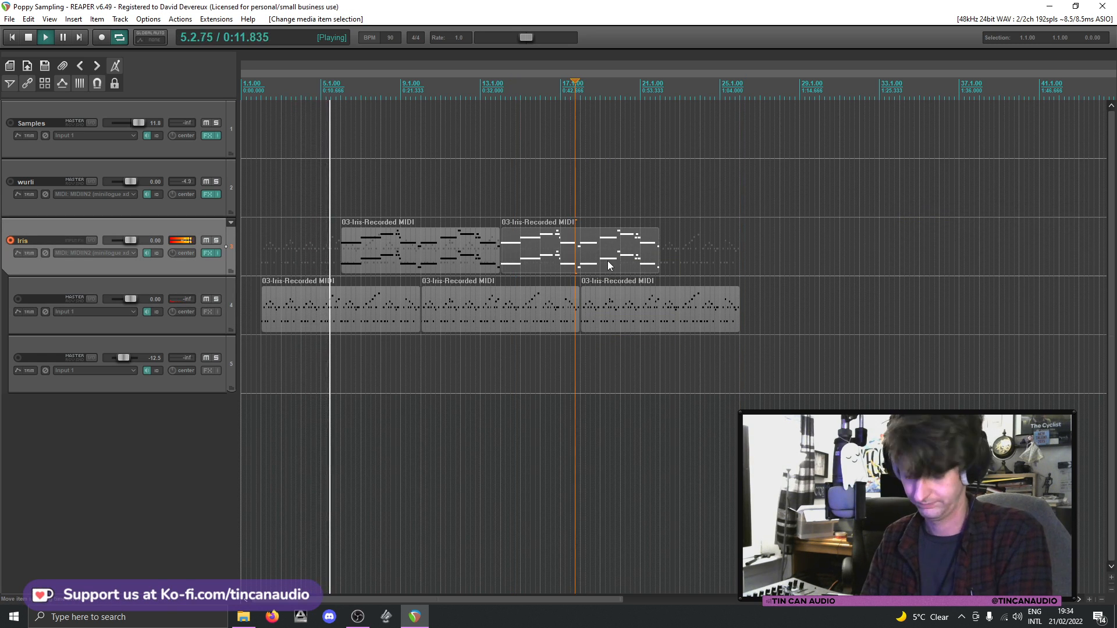
{"action": "key", "text": "ctrl+d"}
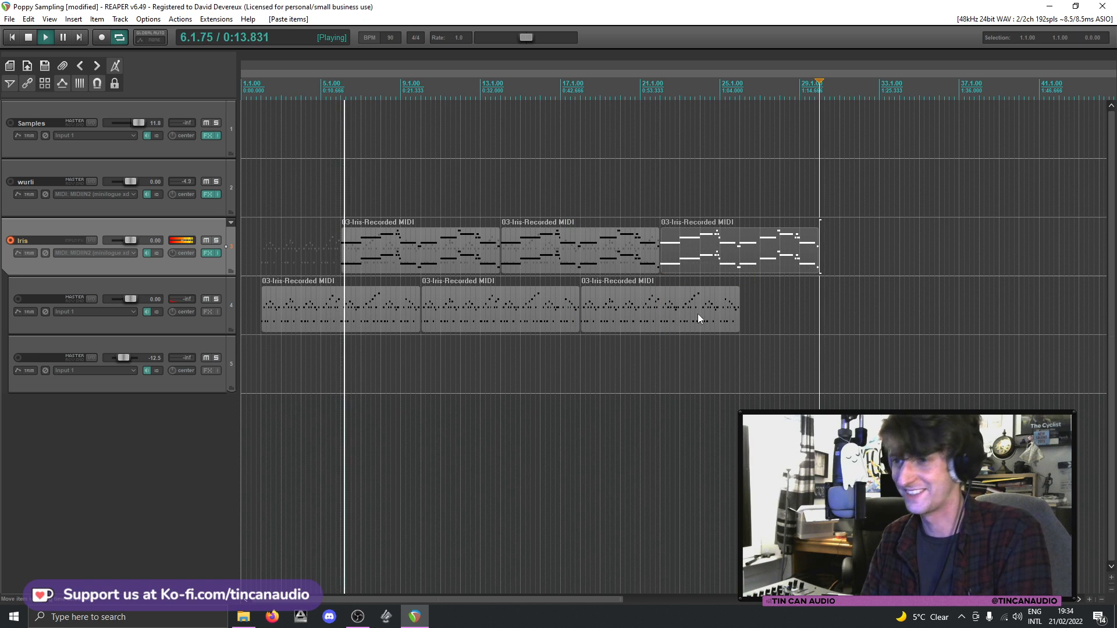
- Shorten the third arpeggio item so it ends together with the second long-note item, and stop playback
{"action": "left_click_drag", "start_coordinate": [737, 323], "coordinate": [659, 324]}
{"action": "left_click", "coordinate": [654, 260]}
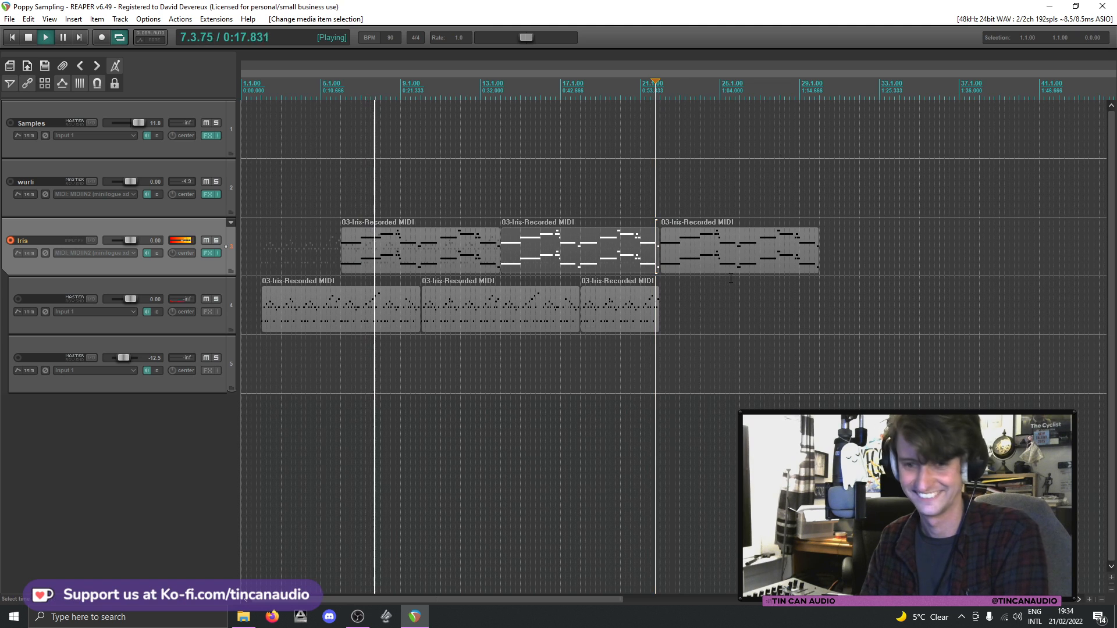
{"action": "scroll", "coordinate": [664, 268], "scroll_direction": "up", "scroll_amount": 5}
{"action": "scroll", "coordinate": [713, 285], "scroll_direction": "down", "scroll_amount": 5}
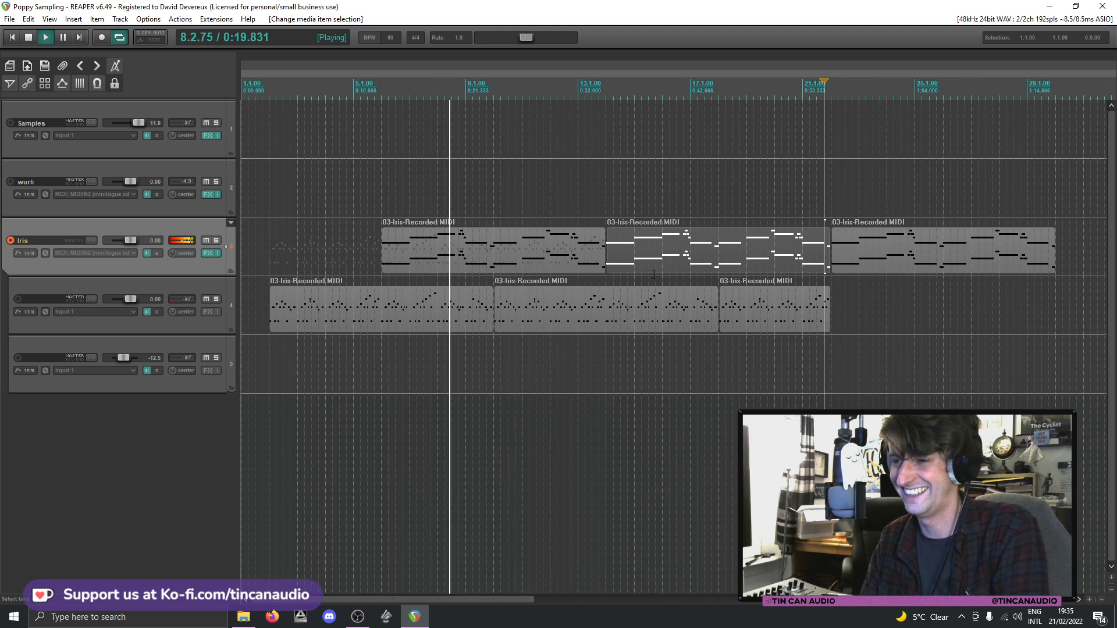
{"action": "left_click", "coordinate": [676, 263]}
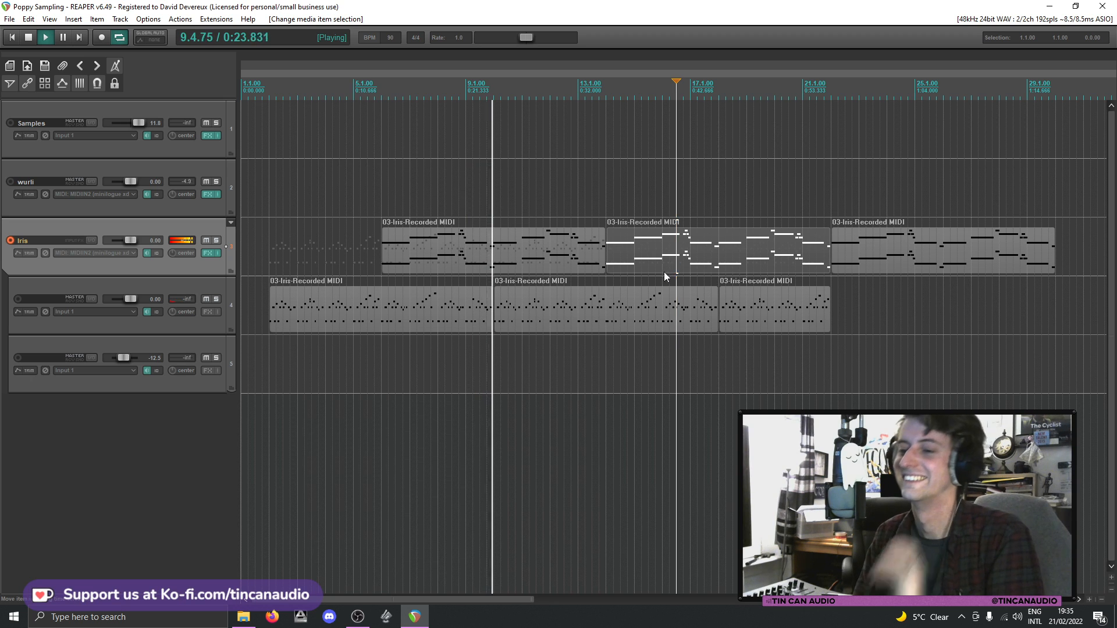
{"action": "left_click", "coordinate": [713, 309]}
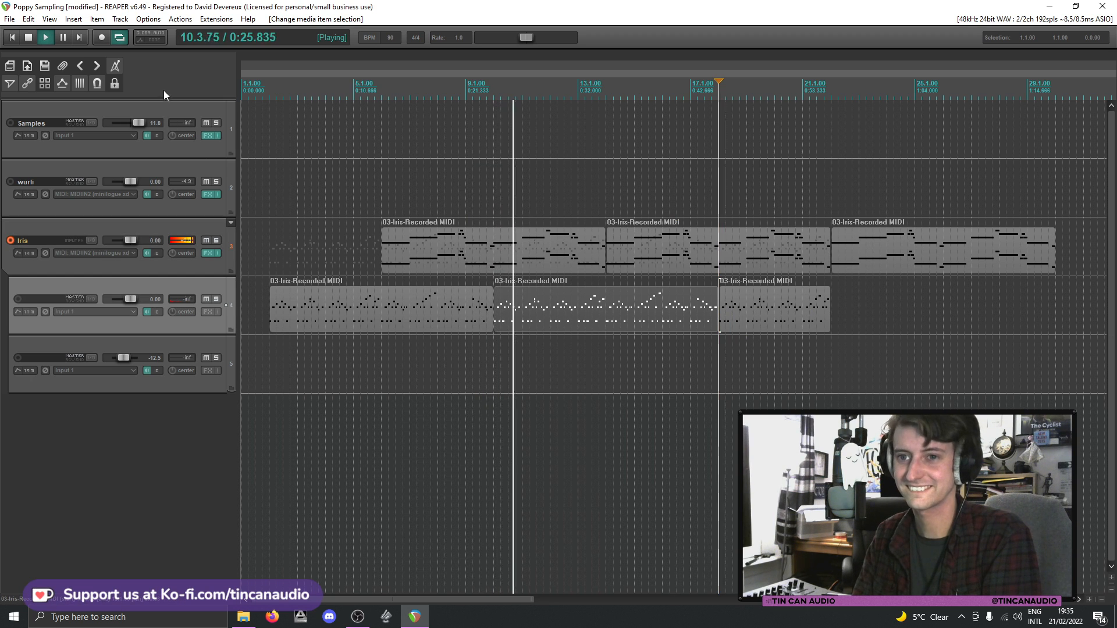
{"action": "key", "text": "space"}
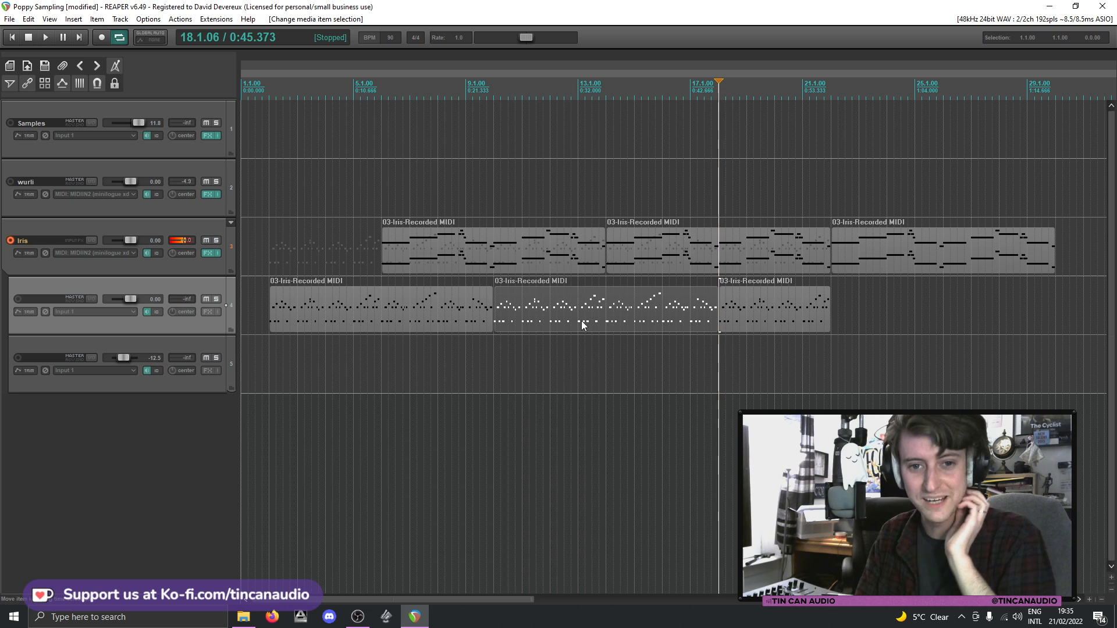
{"action": "left_click", "coordinate": [748, 322]}
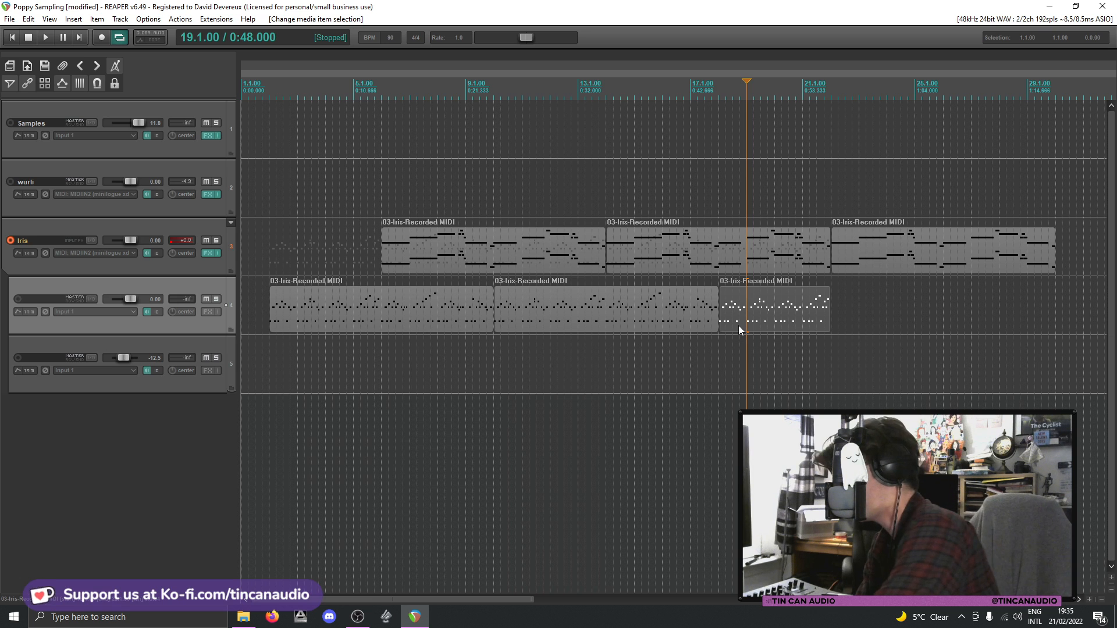
- Switch to File Explorer and import the Sniffing recording from the Poppy folder onto a new track below the others in REAPER
{"action": "left_click", "coordinate": [244, 616]}
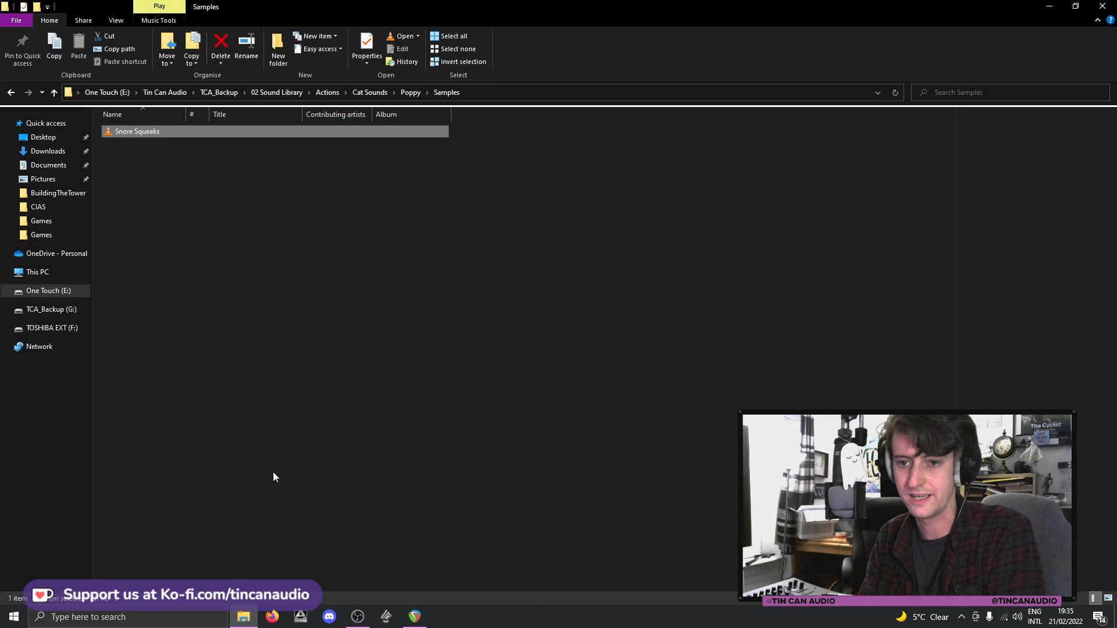
{"action": "left_click", "coordinate": [405, 93]}
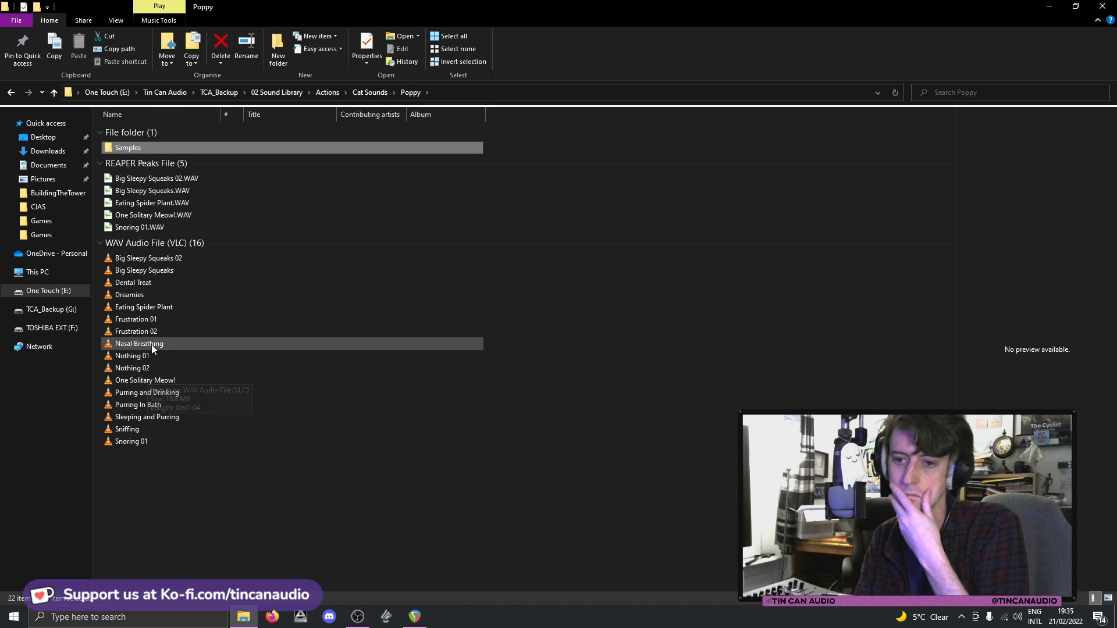
{"action": "left_click", "coordinate": [147, 311]}
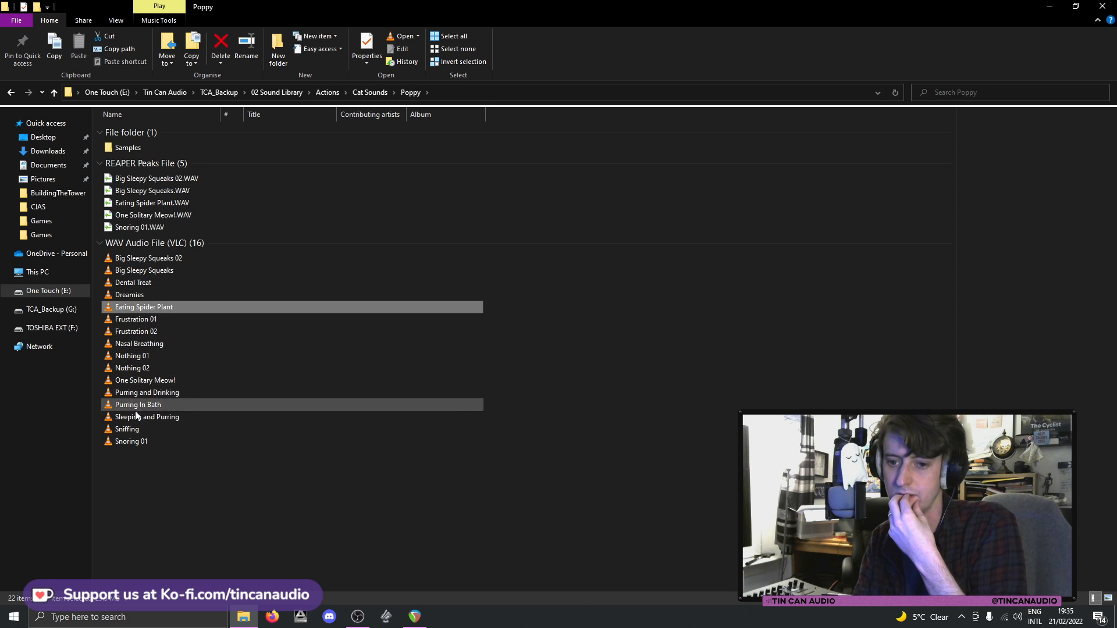
{"action": "left_click", "coordinate": [135, 431]}
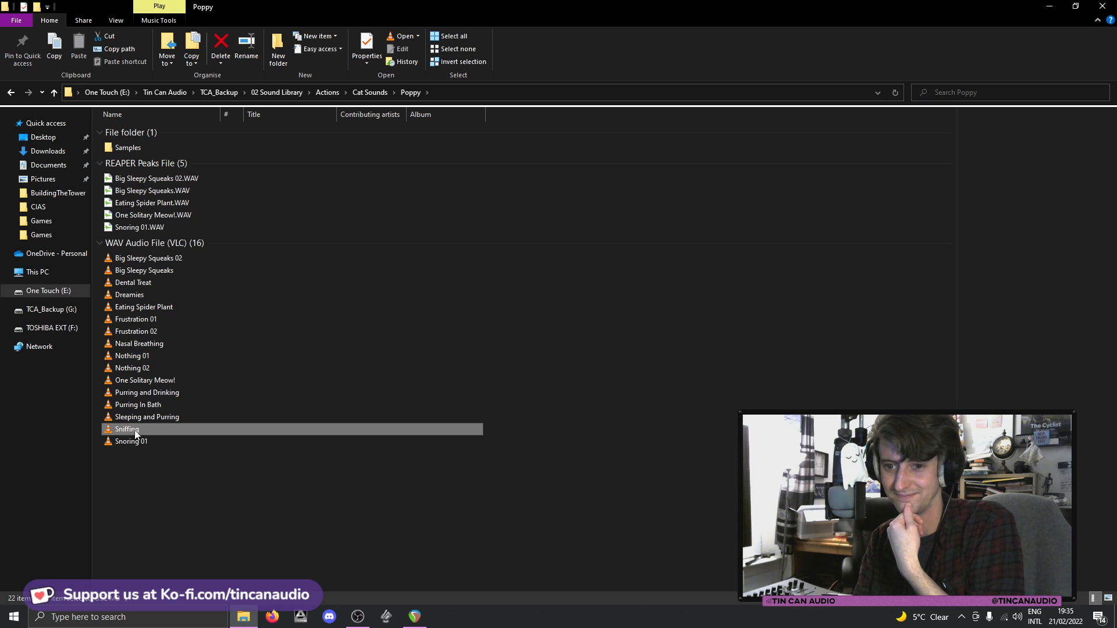
{"action": "left_click_drag", "start_coordinate": [136, 434], "coordinate": [239, 419]}
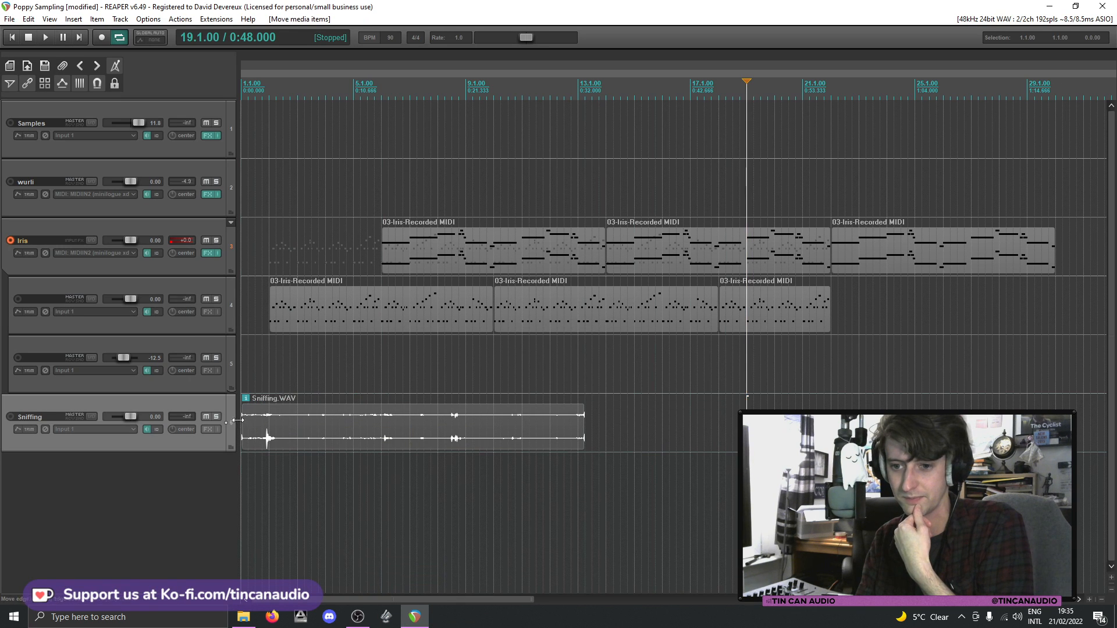
- Solo the Sniffing track, play it from the project start and set its volume to +4.62 dB
{"action": "left_click", "coordinate": [216, 417]}
{"action": "left_click_drag", "start_coordinate": [127, 414], "coordinate": [140, 416]}
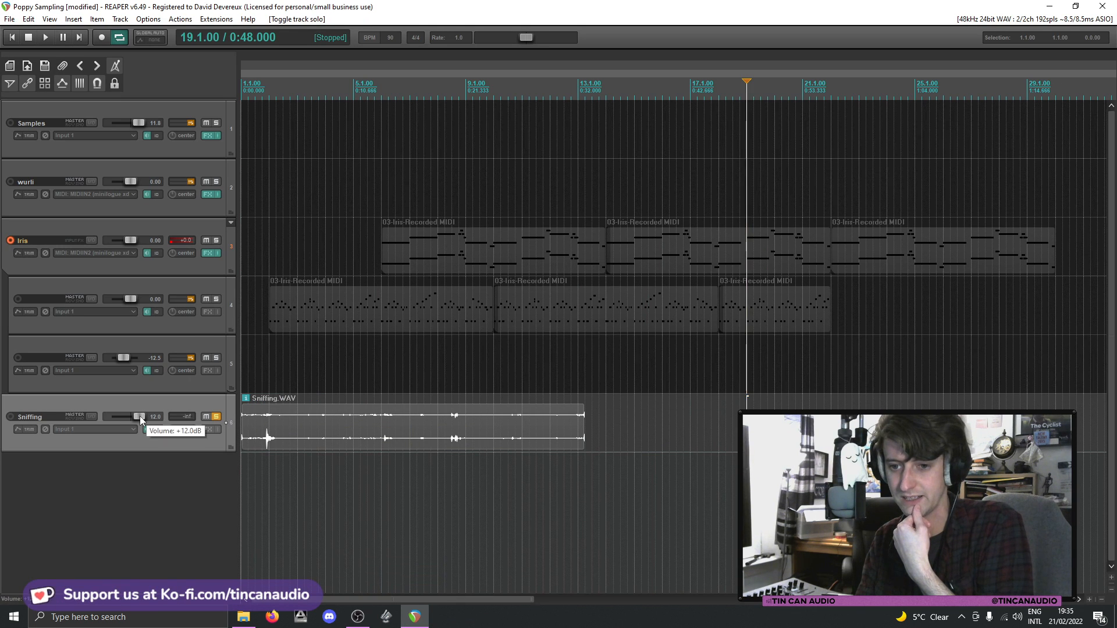
{"action": "key", "text": "Home"}
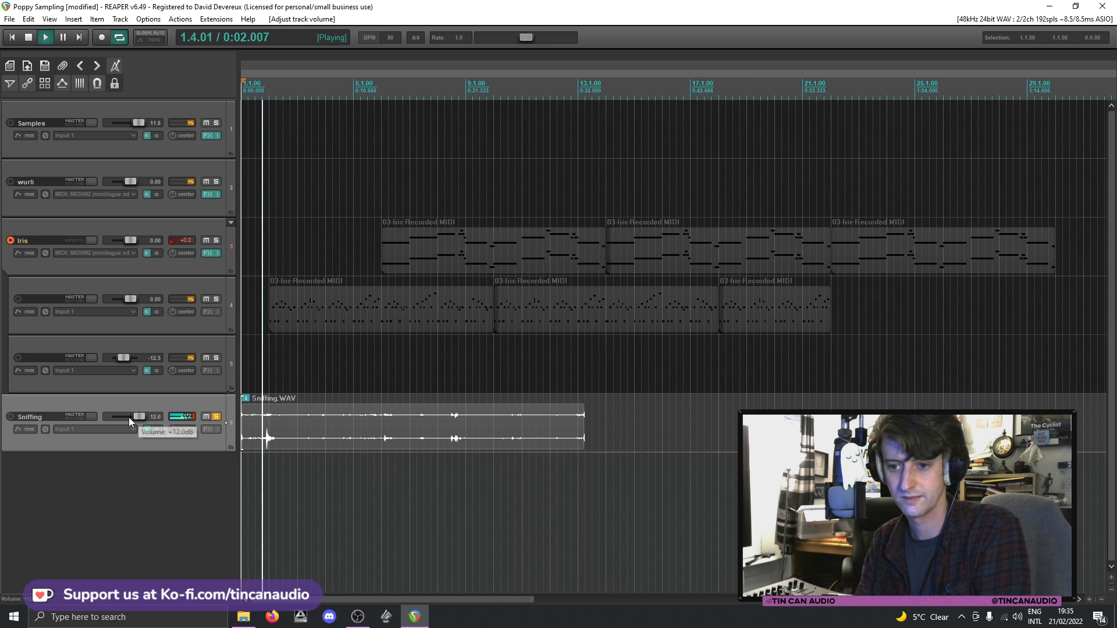
{"action": "left_click_drag", "start_coordinate": [138, 418], "coordinate": [134, 419]}
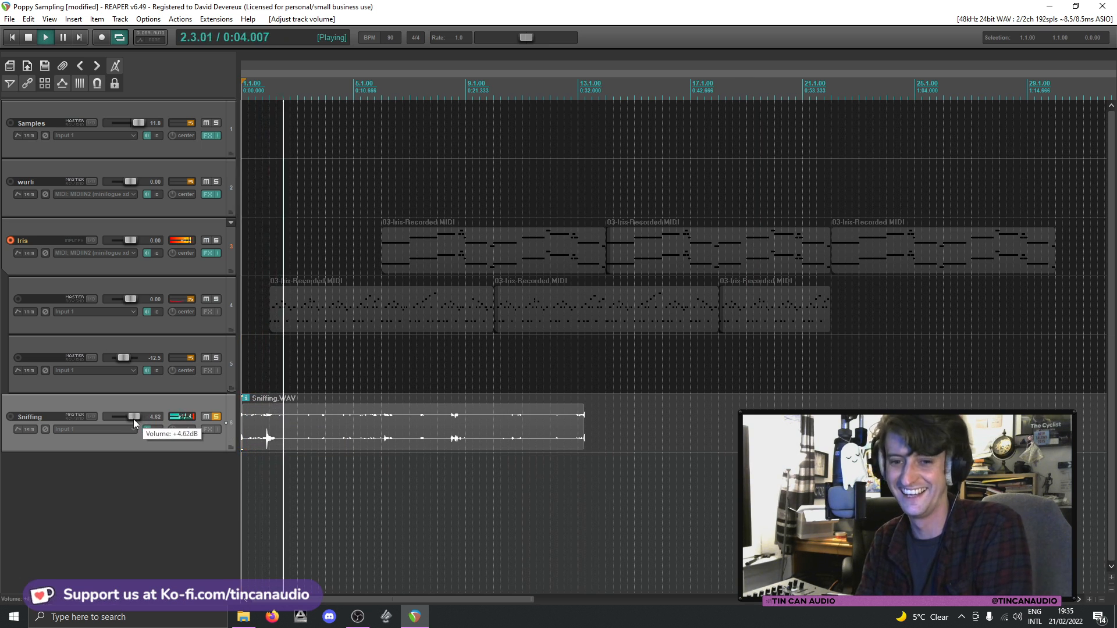
- Replay the start of the sniffing recording and split its item at 3.4.00
{"action": "left_click", "coordinate": [250, 423]}
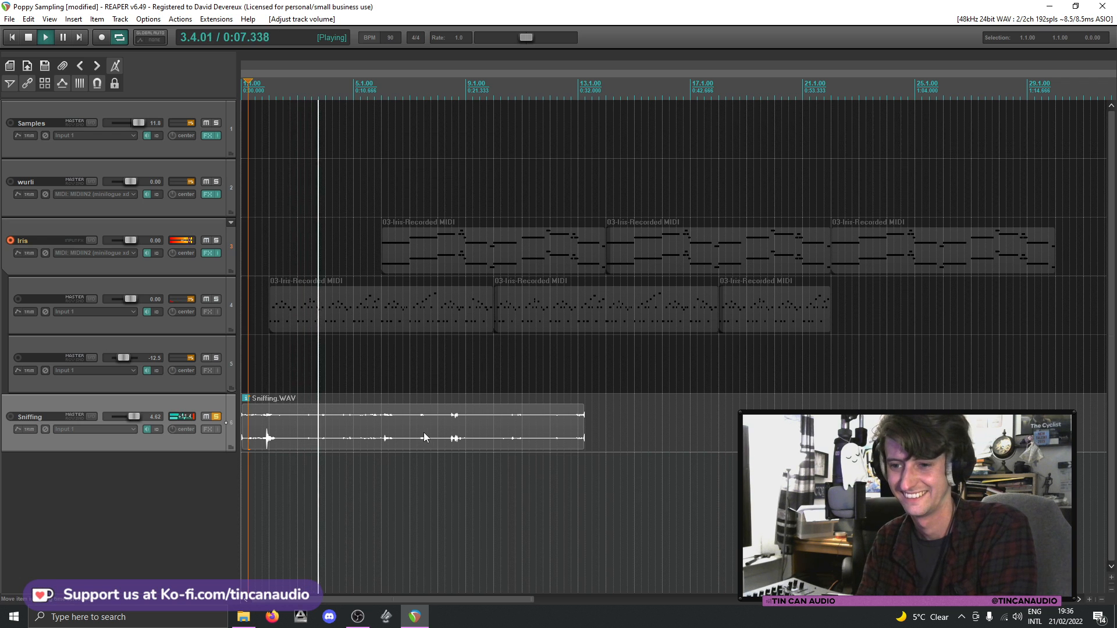
{"action": "left_click", "coordinate": [319, 422]}
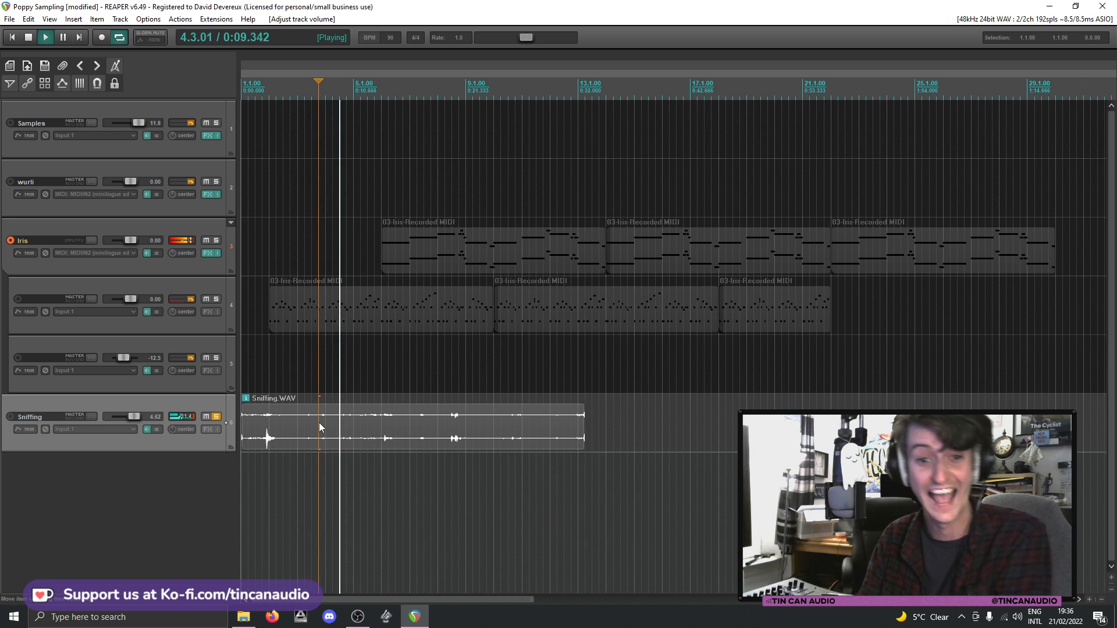
{"action": "key", "text": "s"}
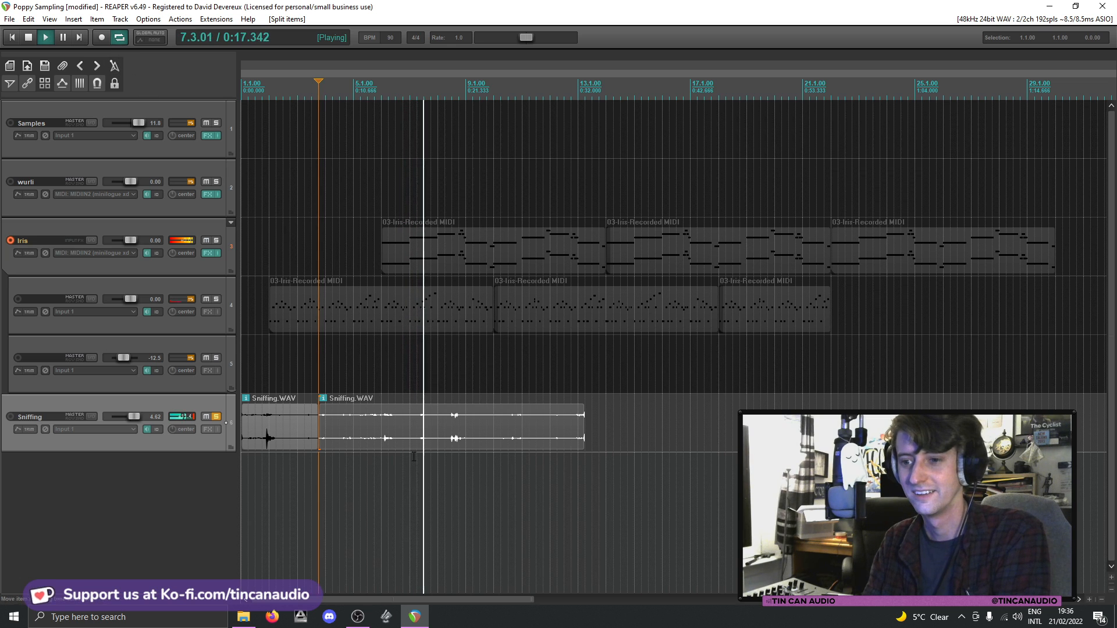
- Audition the second section of the sniffing recording from several points to find a usable sound
{"action": "left_click", "coordinate": [369, 420]}
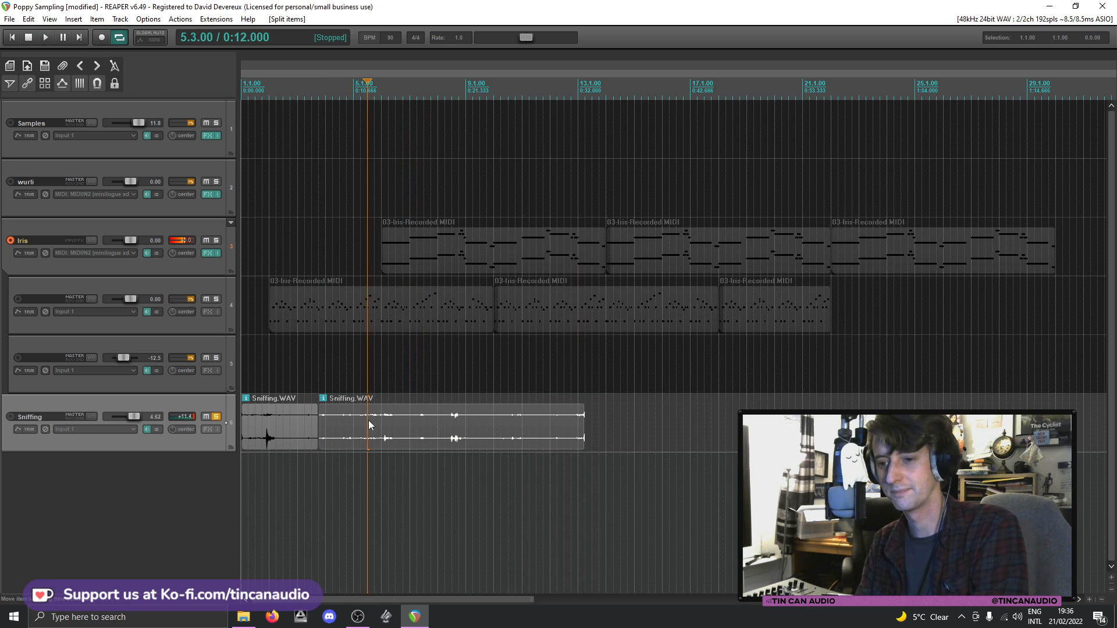
{"action": "left_click", "coordinate": [396, 428]}
{"action": "key", "text": "space"}
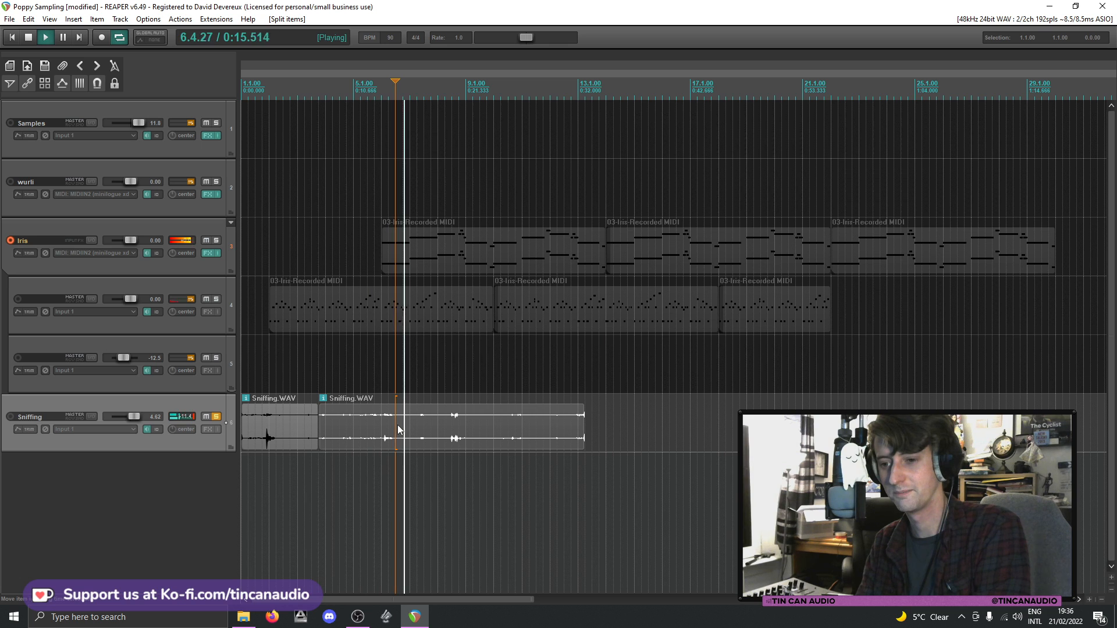
{"action": "key", "text": "space"}
{"action": "left_click", "coordinate": [345, 425]}
{"action": "key", "text": "space"}
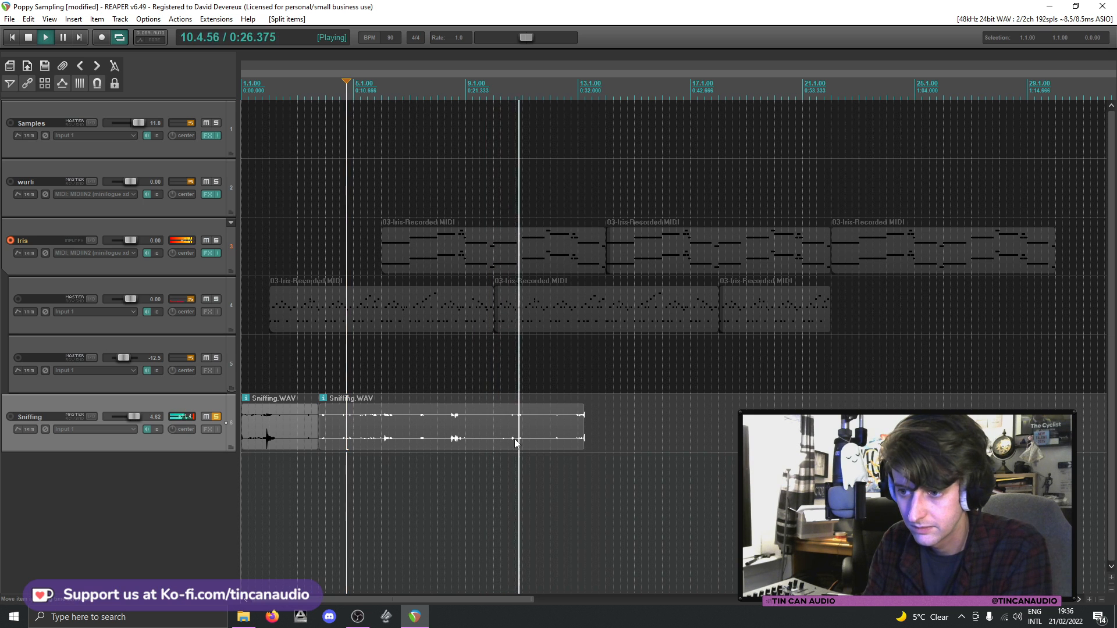
{"action": "key", "text": "space"}
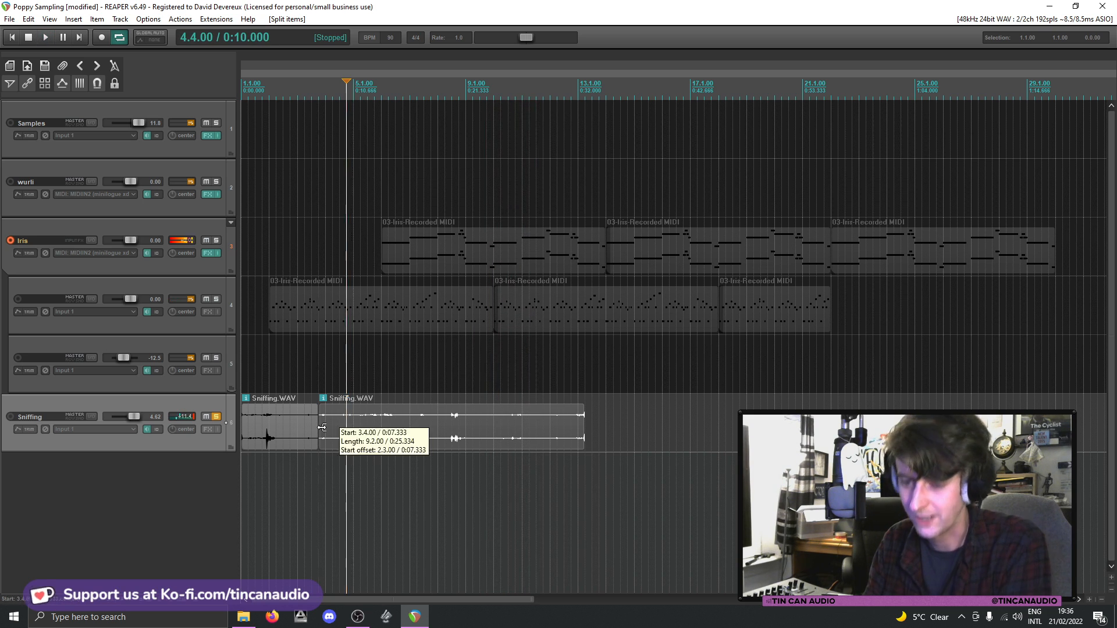
{"action": "left_click", "coordinate": [323, 427]}
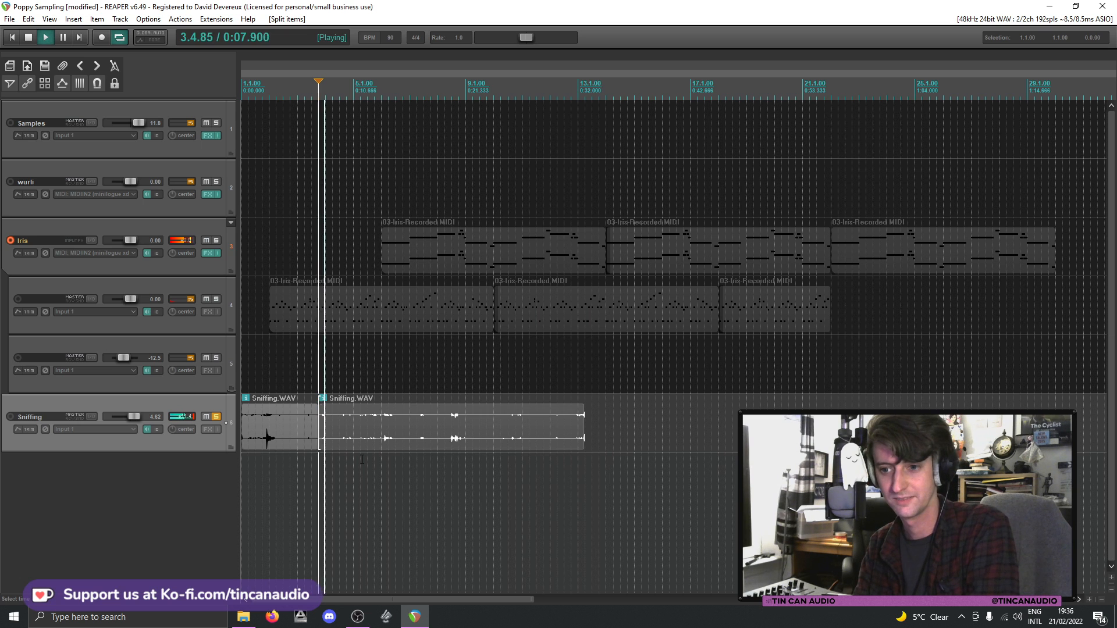
{"action": "key", "text": "space"}
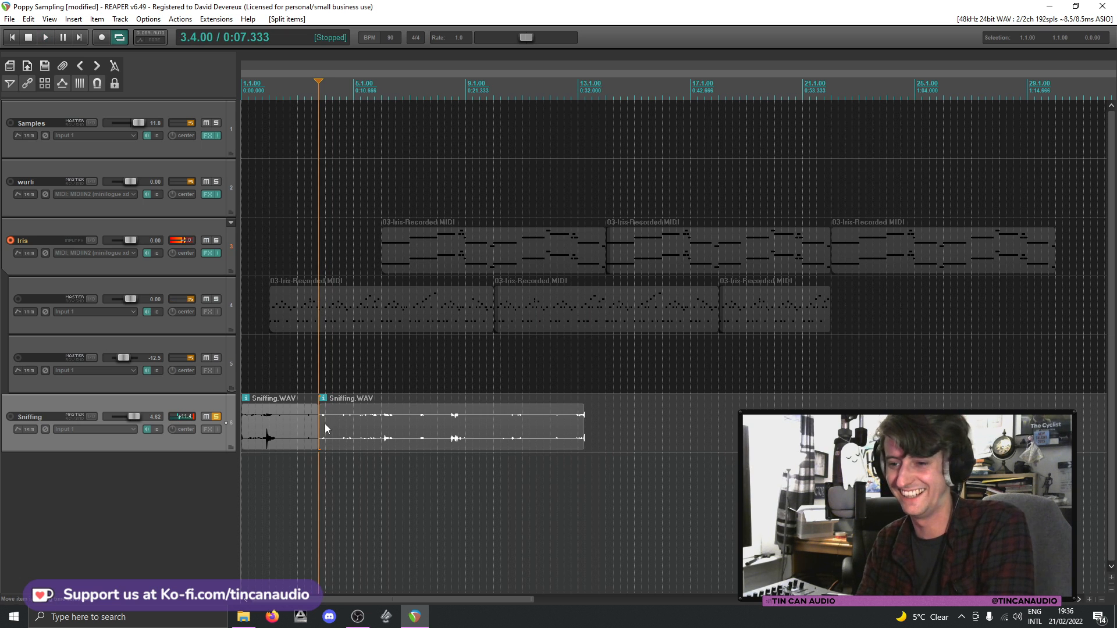
- Delete the first sniffing section and cut the remaining one down to a short clip from 3.4.00 to 4.1.00
{"action": "left_click", "coordinate": [325, 424]}
{"action": "left_click", "coordinate": [275, 418]}
{"action": "key", "text": "Delete"}
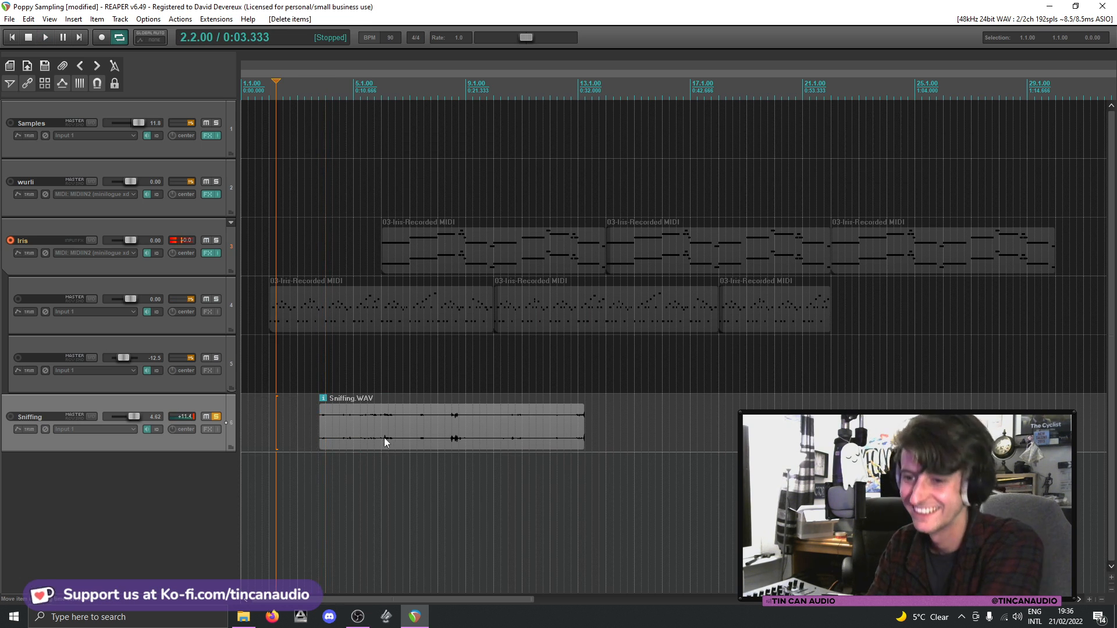
{"action": "left_click", "coordinate": [326, 418]}
{"action": "key", "text": "s"}
{"action": "left_click", "coordinate": [357, 425]}
{"action": "key", "text": "Delete"}
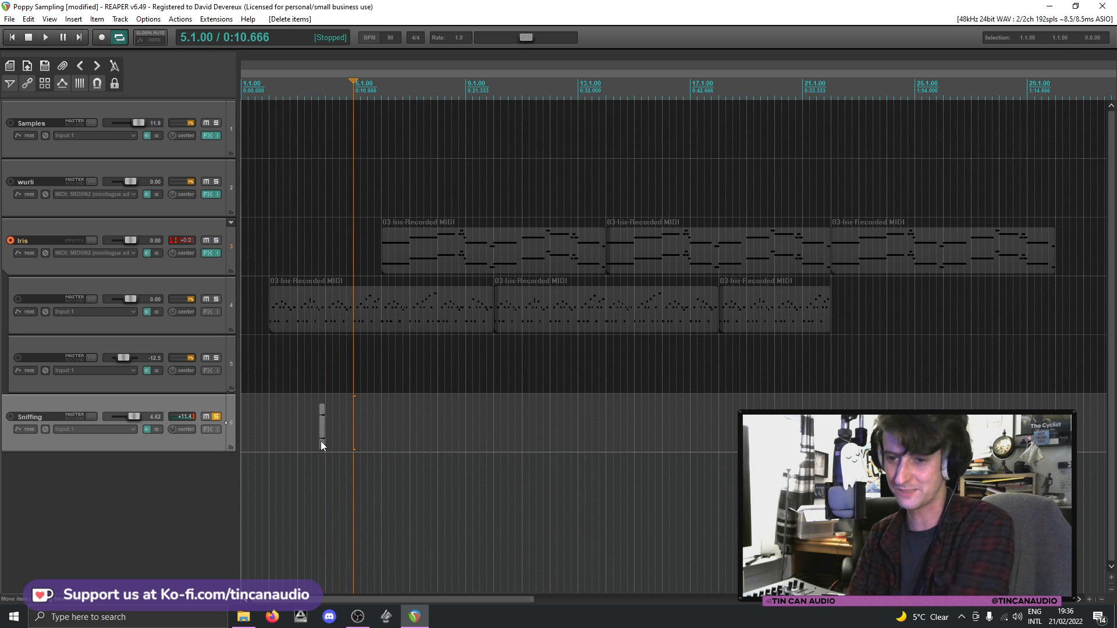
- Play the short sniff clip on its own from its beginning
{"action": "left_click", "coordinate": [315, 439]}
{"action": "left_click", "coordinate": [322, 439]}
{"action": "key", "text": "space"}
{"action": "scroll", "coordinate": [353, 441], "scroll_direction": "up", "scroll_amount": 4}
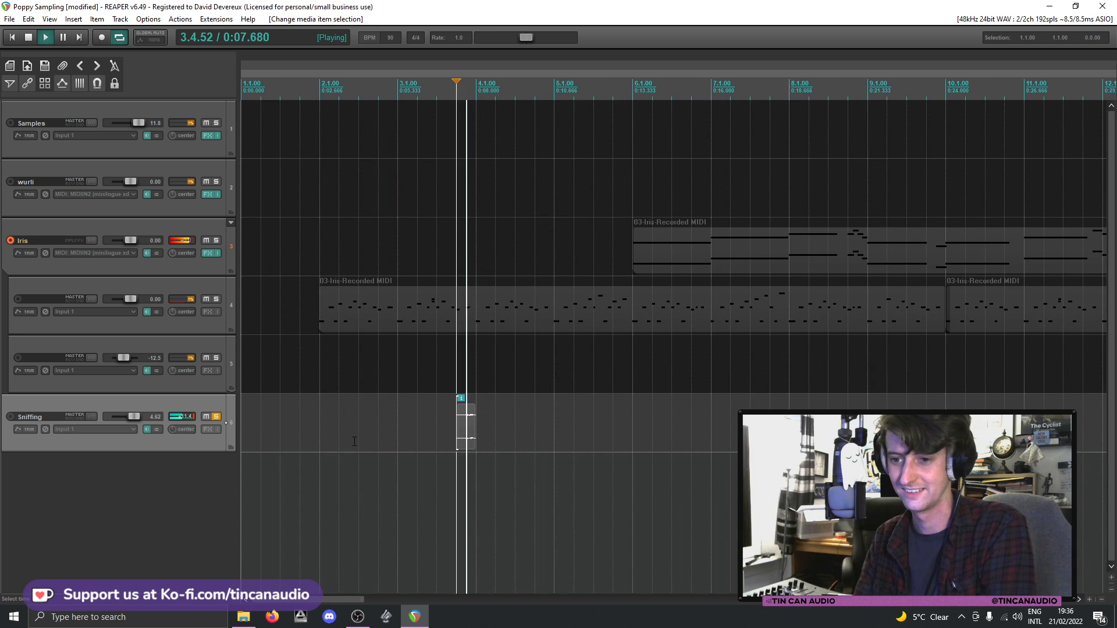
{"action": "left_click", "coordinate": [467, 433]}
{"action": "key", "text": "space"}
- Set the sniff clip's take channel mode to Mono (downmix) and play it back
{"action": "right_click", "coordinate": [467, 432]}
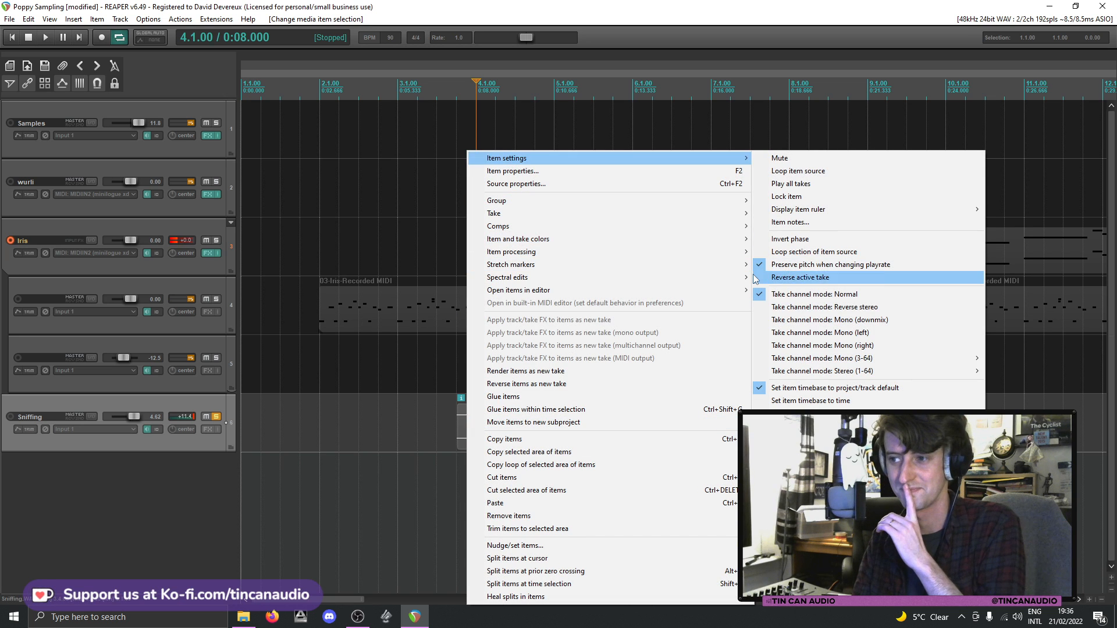
{"action": "left_click", "coordinate": [821, 319]}
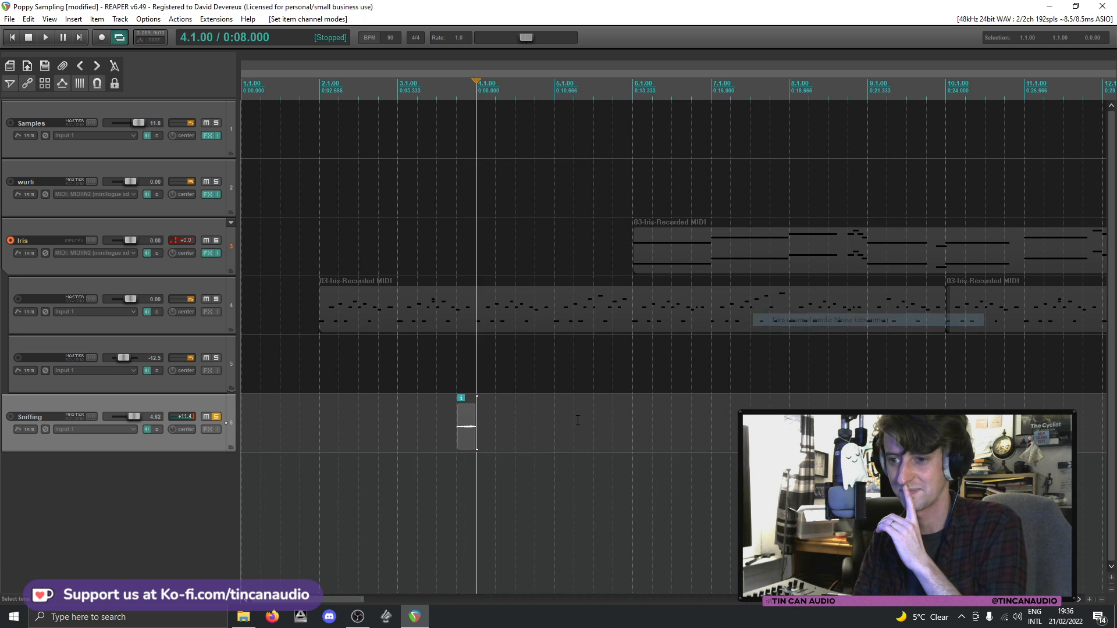
{"action": "left_click", "coordinate": [458, 439]}
{"action": "key", "text": "space"}
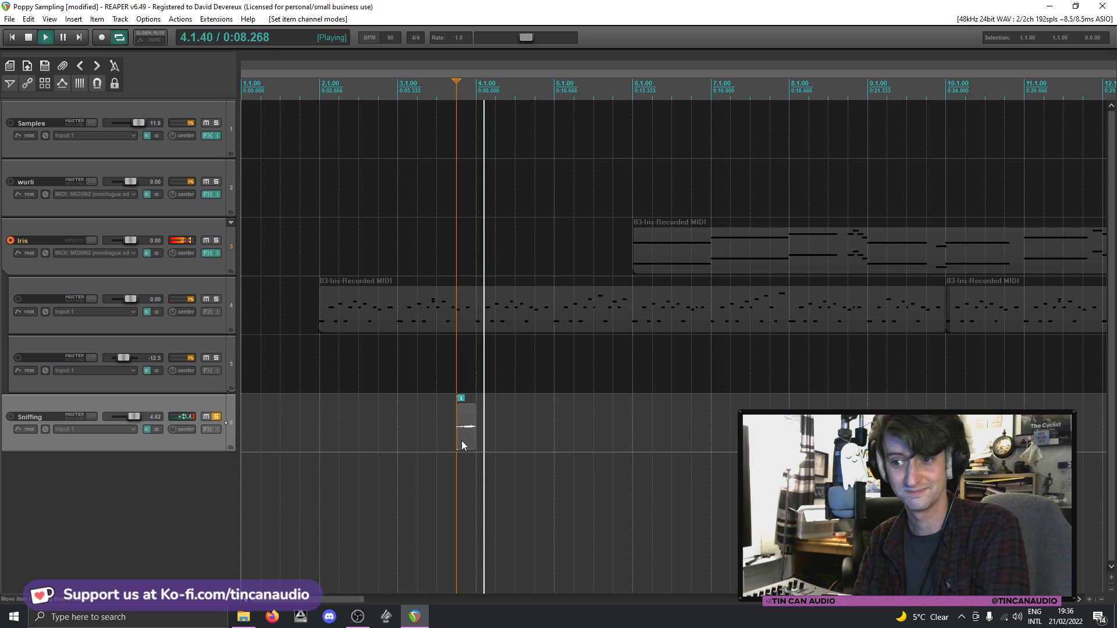
- Raise the short sniff clip's volume to about +8 dB and glue it into a single new item
{"action": "key", "text": "space"}
{"action": "double_click", "coordinate": [462, 433]}
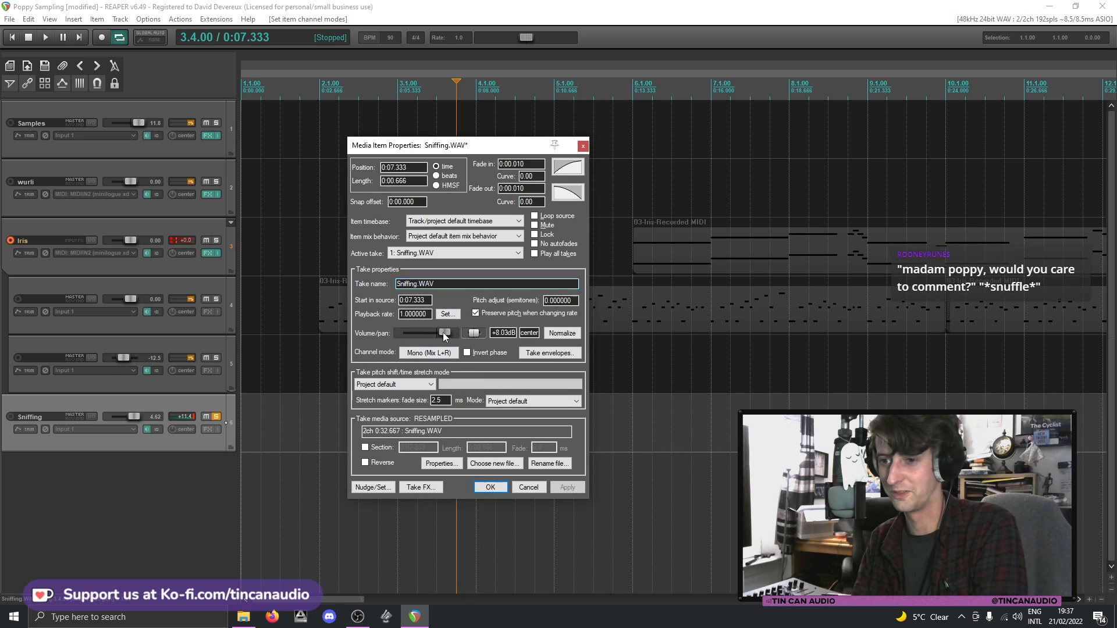
{"action": "left_click", "coordinate": [490, 487]}
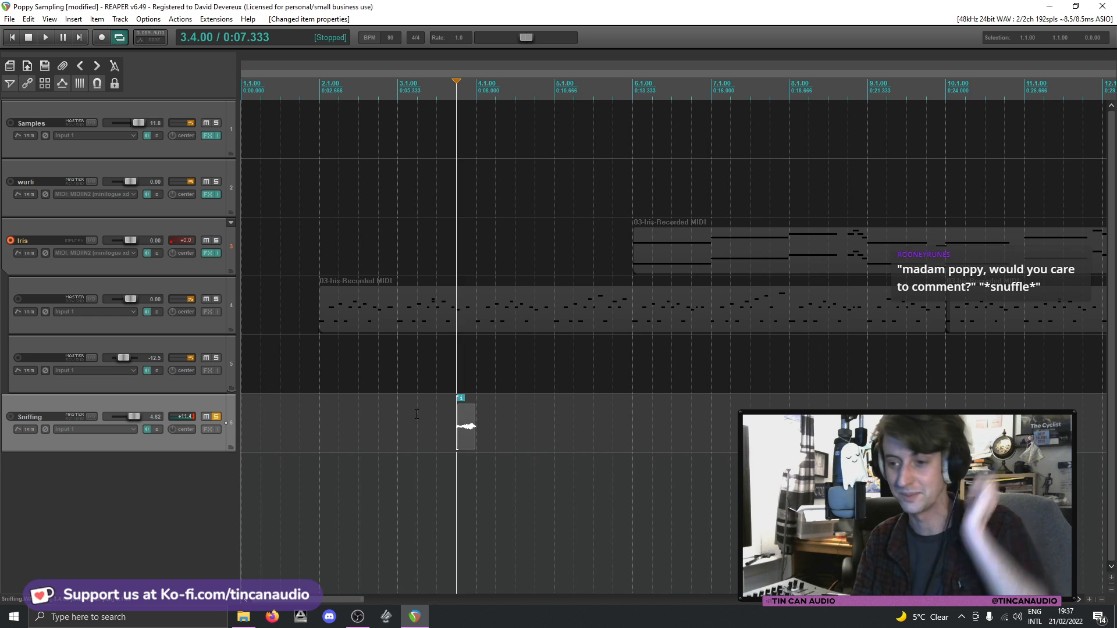
{"action": "right_click", "coordinate": [462, 438]}
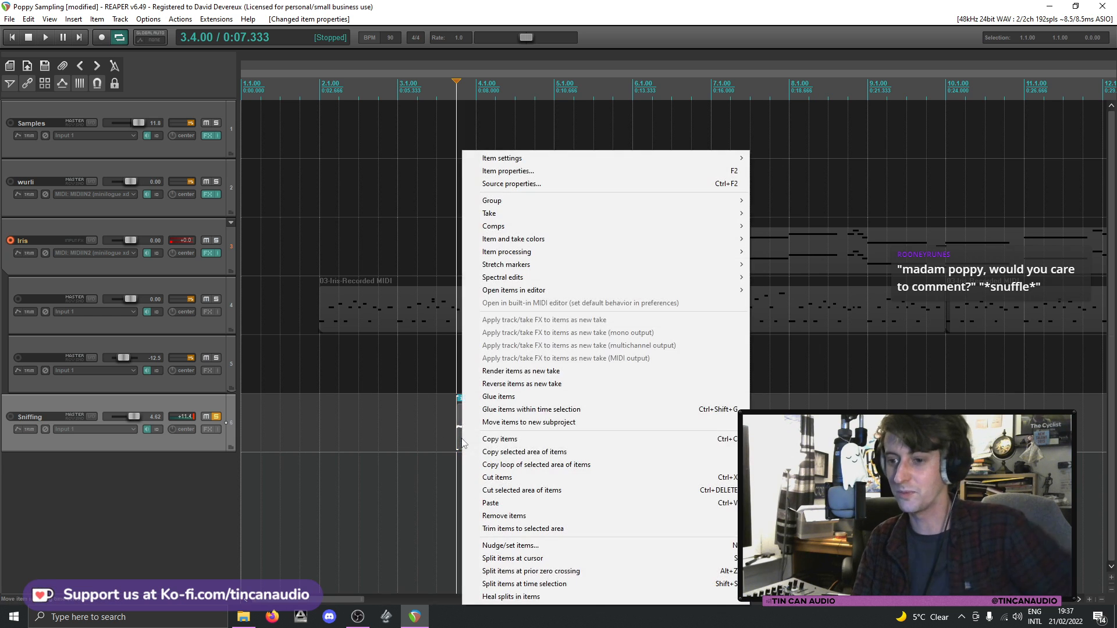
{"action": "left_click", "coordinate": [490, 401]}
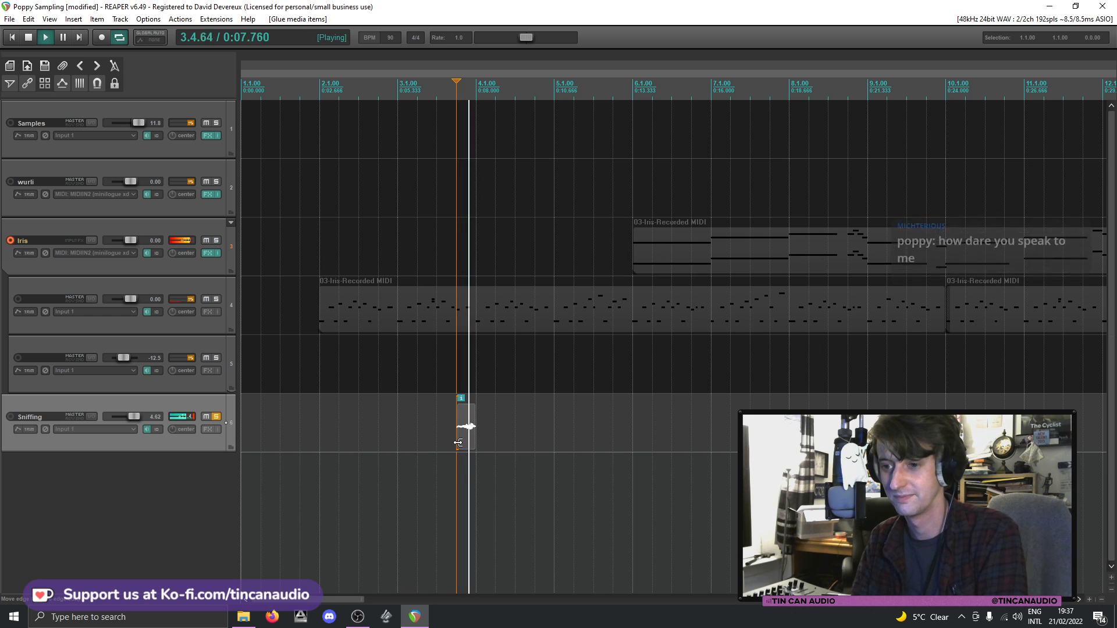
- Trim the end of the glued sniff clip to a length of about 0.474 s and play it back
{"action": "scroll", "coordinate": [465, 443], "scroll_direction": "up", "scroll_amount": 3}
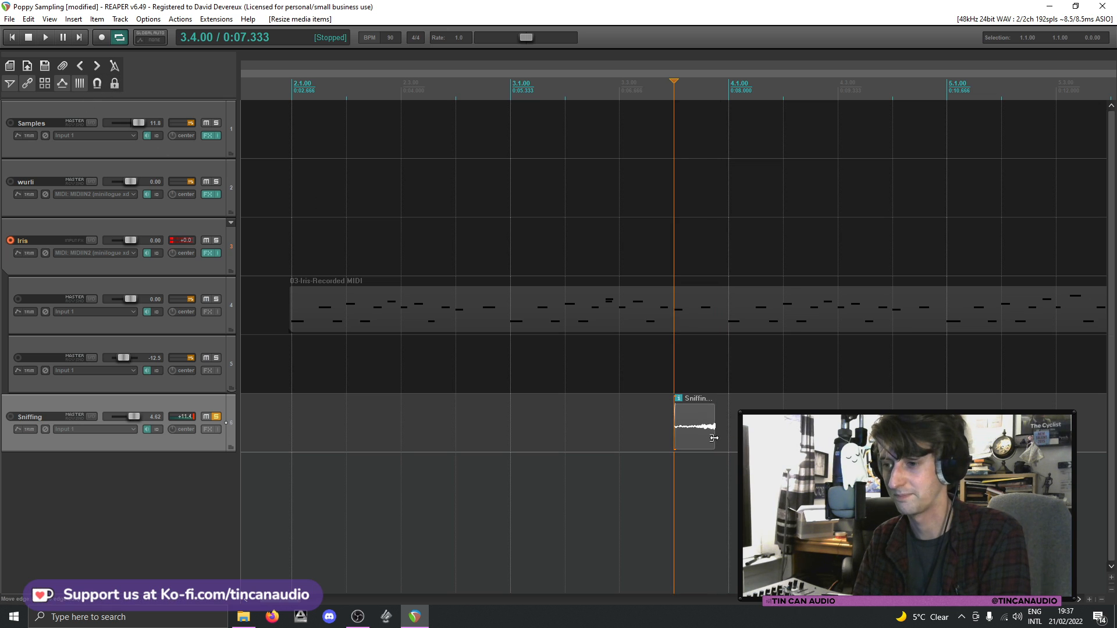
{"action": "key", "text": "space"}
{"action": "left_click_drag", "start_coordinate": [713, 438], "coordinate": [710, 438]}
{"action": "key", "text": "space"}
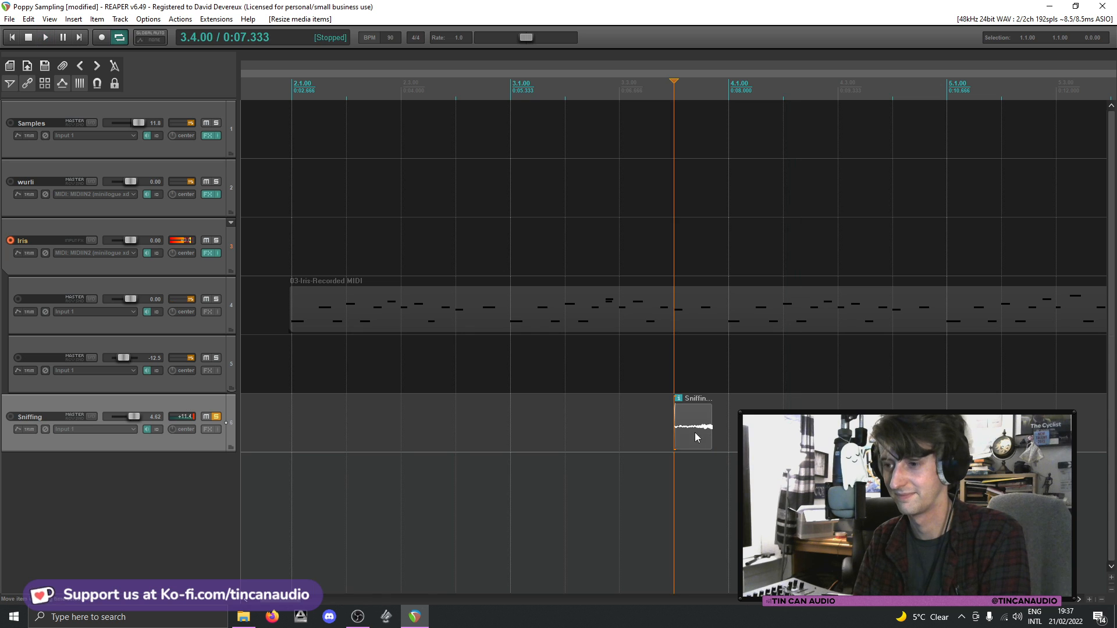
- Raise the glued sniff clip's volume in its item properties
{"action": "left_click", "coordinate": [691, 431]}
{"action": "right_click", "coordinate": [691, 432]}
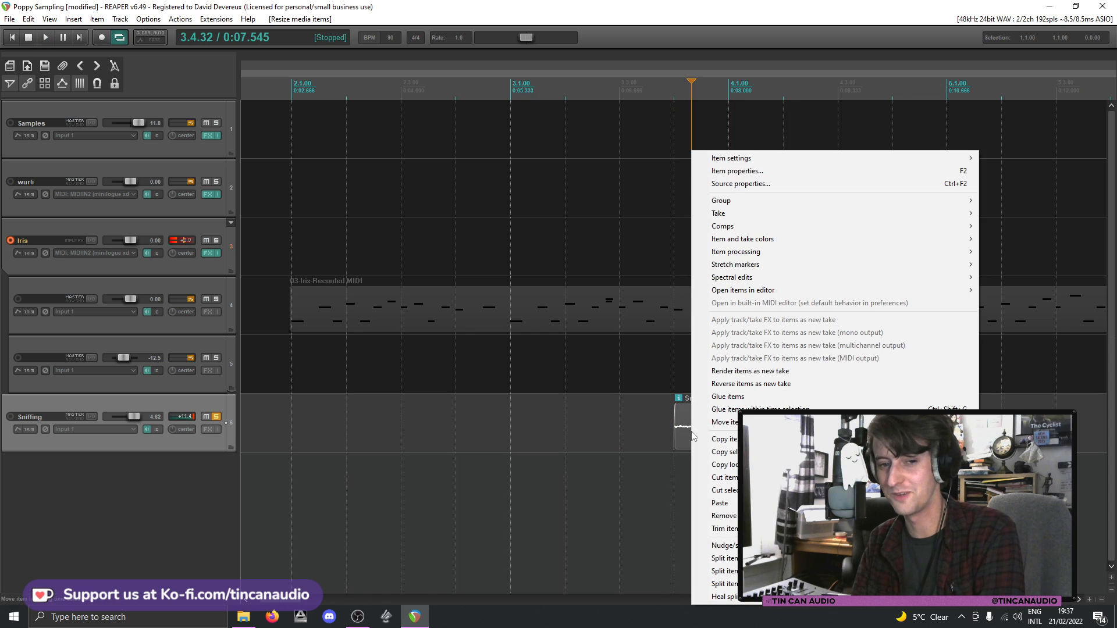
{"action": "mouse_move", "coordinate": [715, 157]}
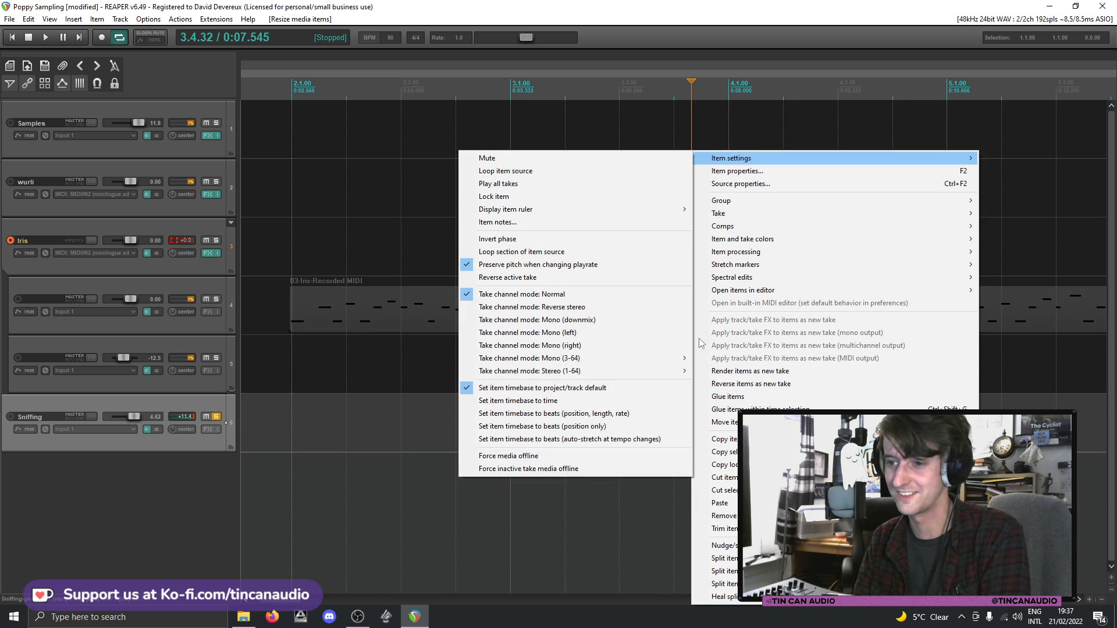
{"action": "left_click", "coordinate": [705, 411]}
{"action": "key", "text": "F2"}
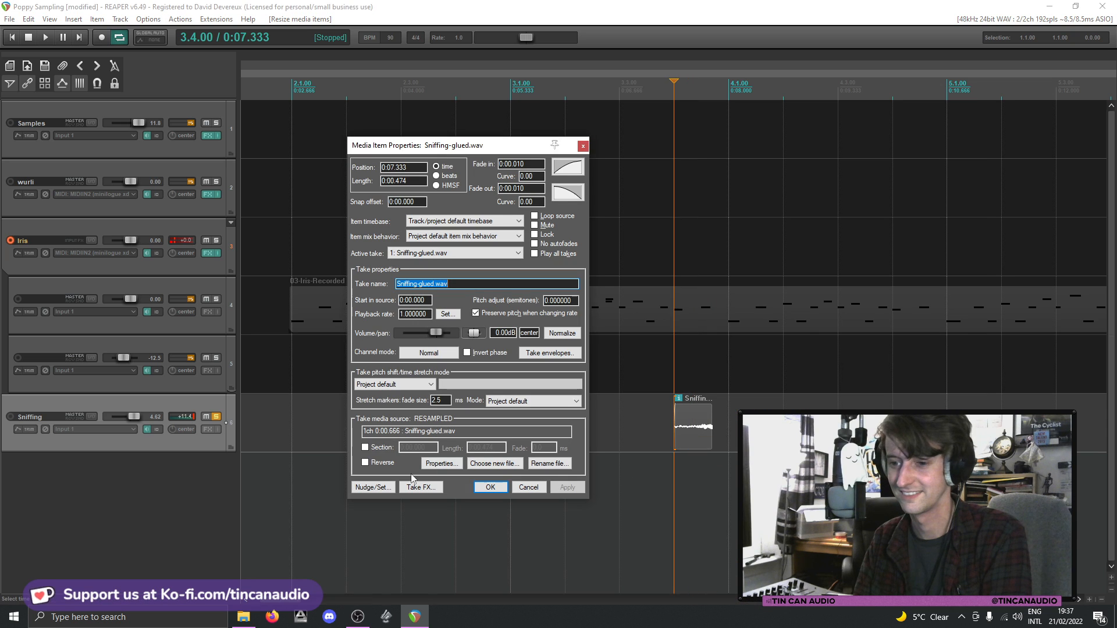
{"action": "left_click", "coordinate": [490, 488]}
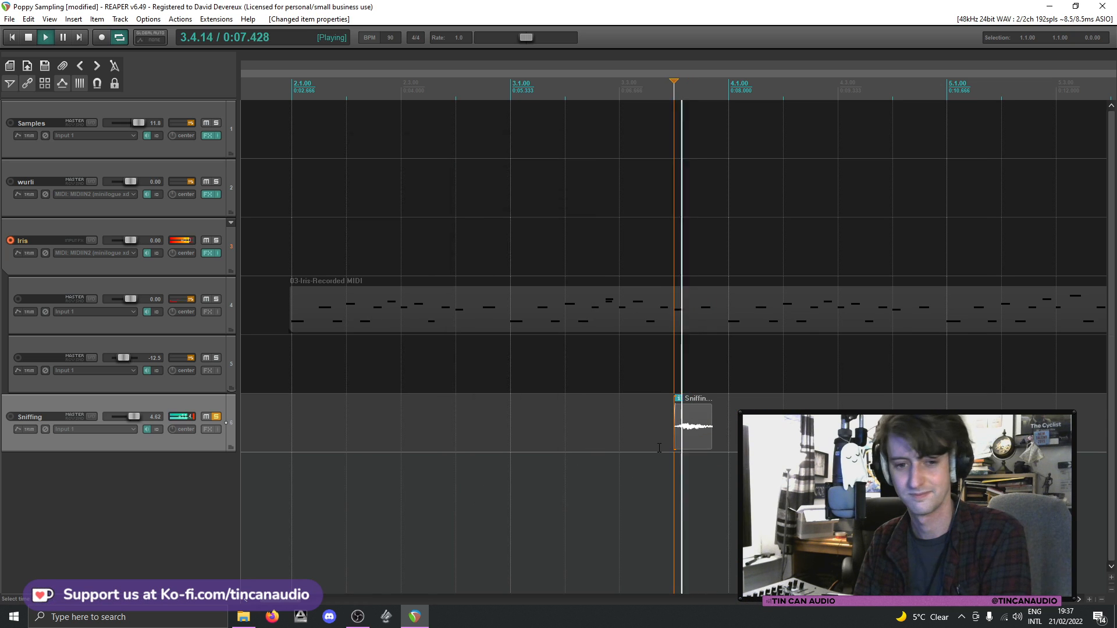
- Trim the quiet beginning off the glued sniff clip and play back the shortened sound
{"action": "key", "text": "space"}
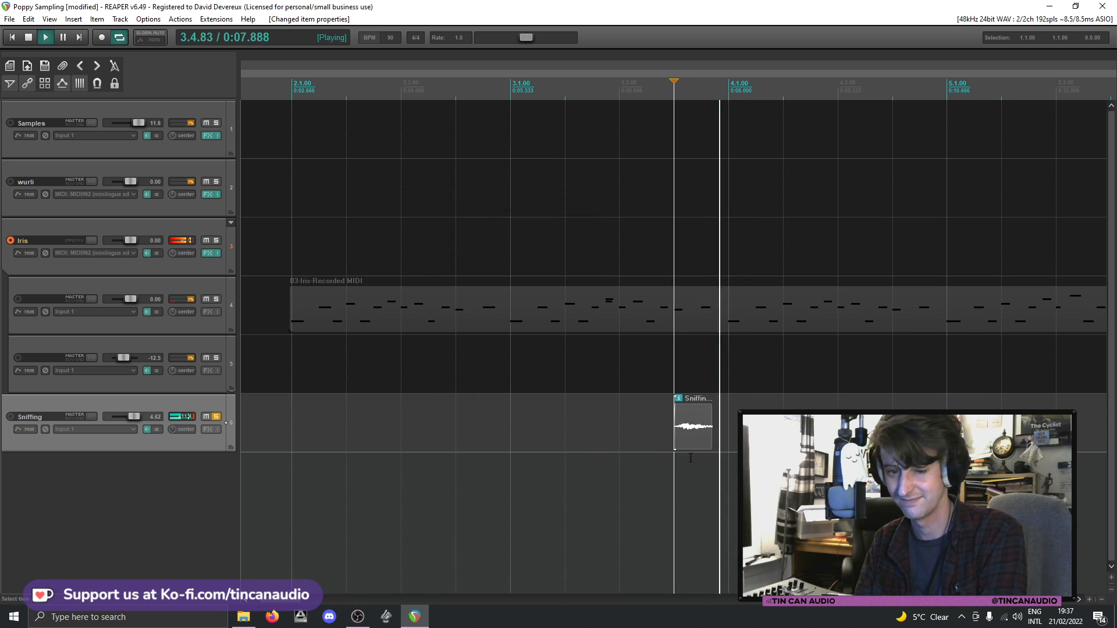
{"action": "left_click_drag", "start_coordinate": [674, 435], "coordinate": [684, 436]}
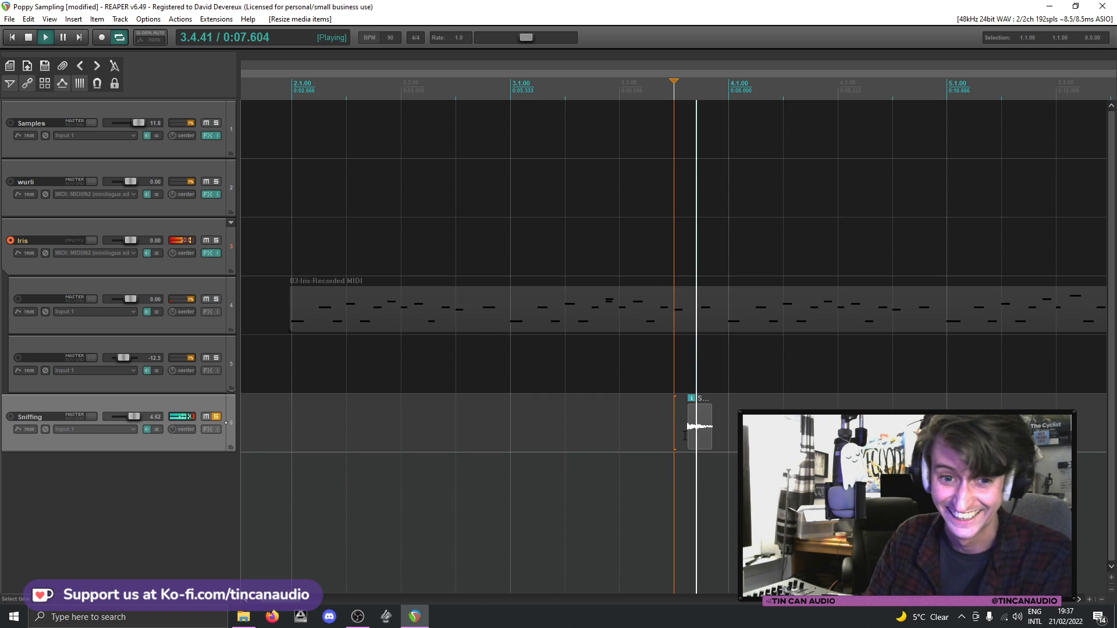
{"action": "key", "text": "space"}
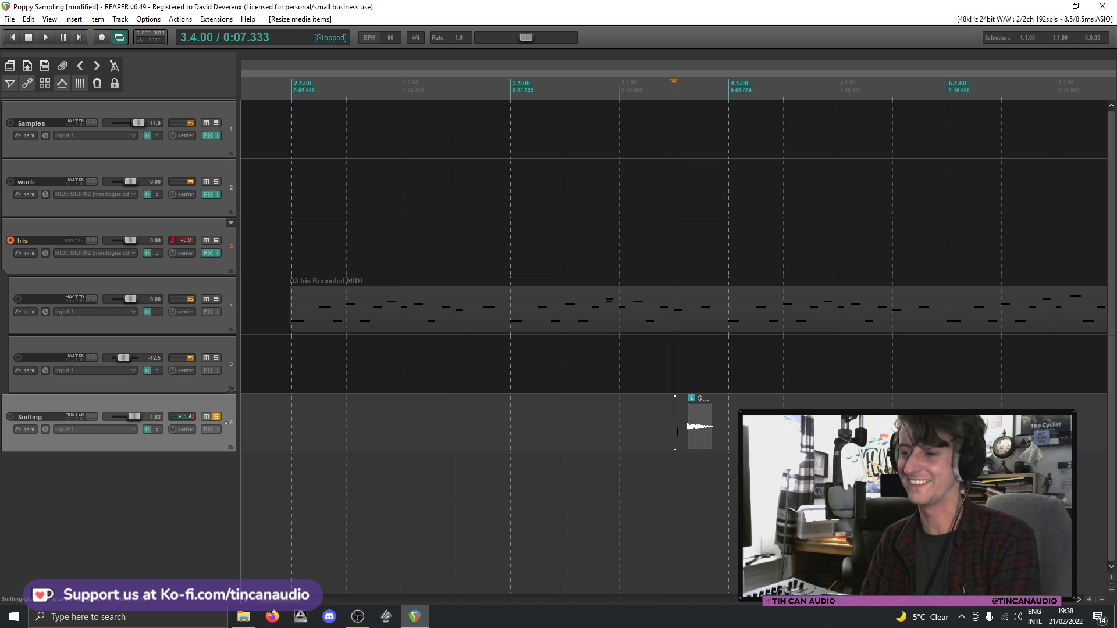
- Move the sniff clip to 3.2.00 and play it from 3.1.00
{"action": "left_click_drag", "start_coordinate": [696, 433], "coordinate": [569, 438]}
{"action": "left_click", "coordinate": [512, 421]}
{"action": "key", "text": "space"}
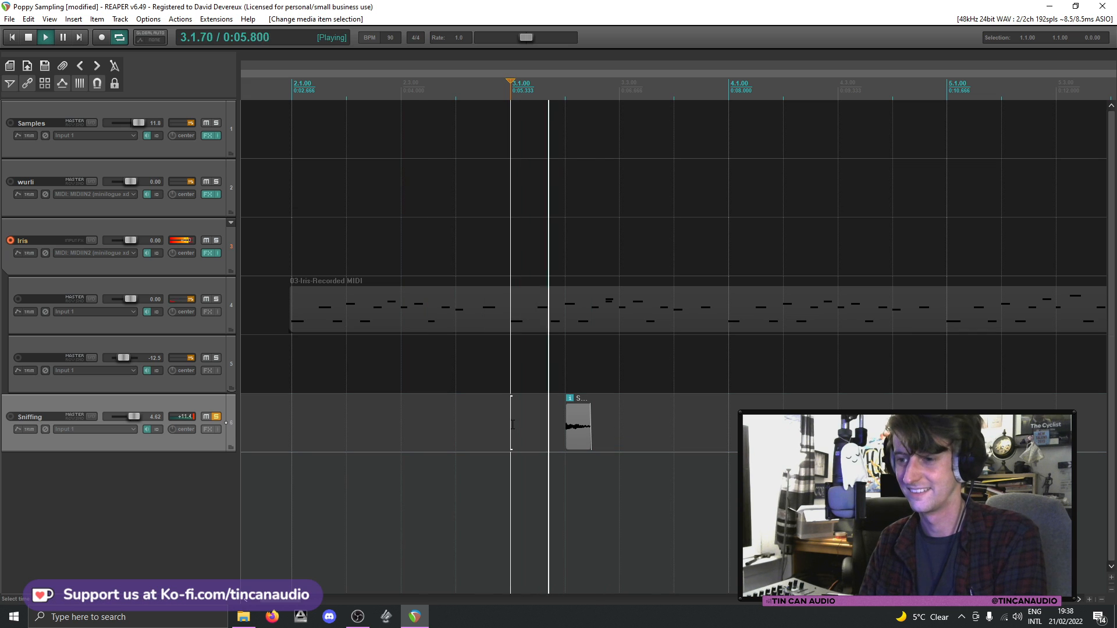
{"action": "key", "text": "space"}
- Add the ReaFir (FFT EQ+Dynamics Processor) effect to the Sniffing track
{"action": "left_click", "coordinate": [208, 429]}
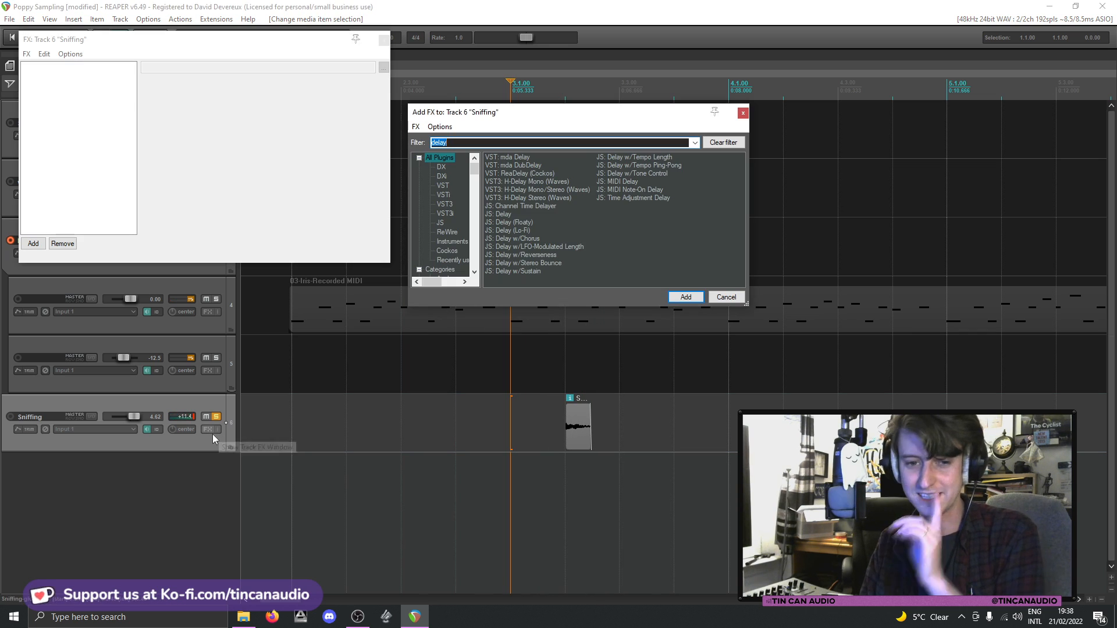
{"action": "type", "text": "eq"}
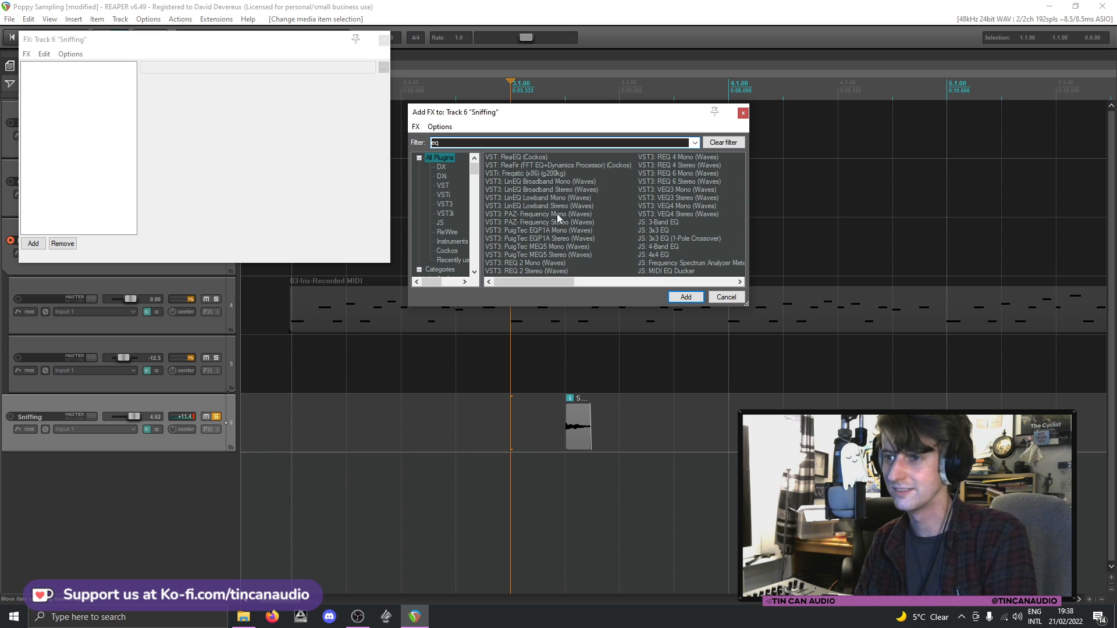
{"action": "double_click", "coordinate": [546, 167]}
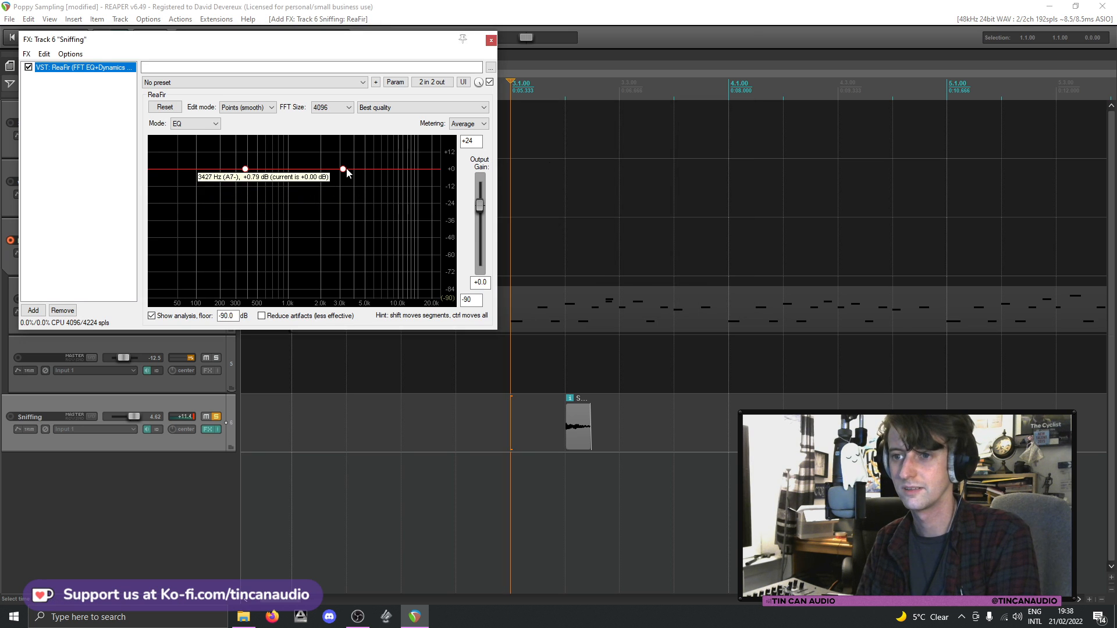
- Shape the ReaFir EQ curve with about +2 dB at 93 Hz, a slight boost near 1 kHz and about -12 dB in the highs, checking by playback
{"action": "key", "text": "space"}
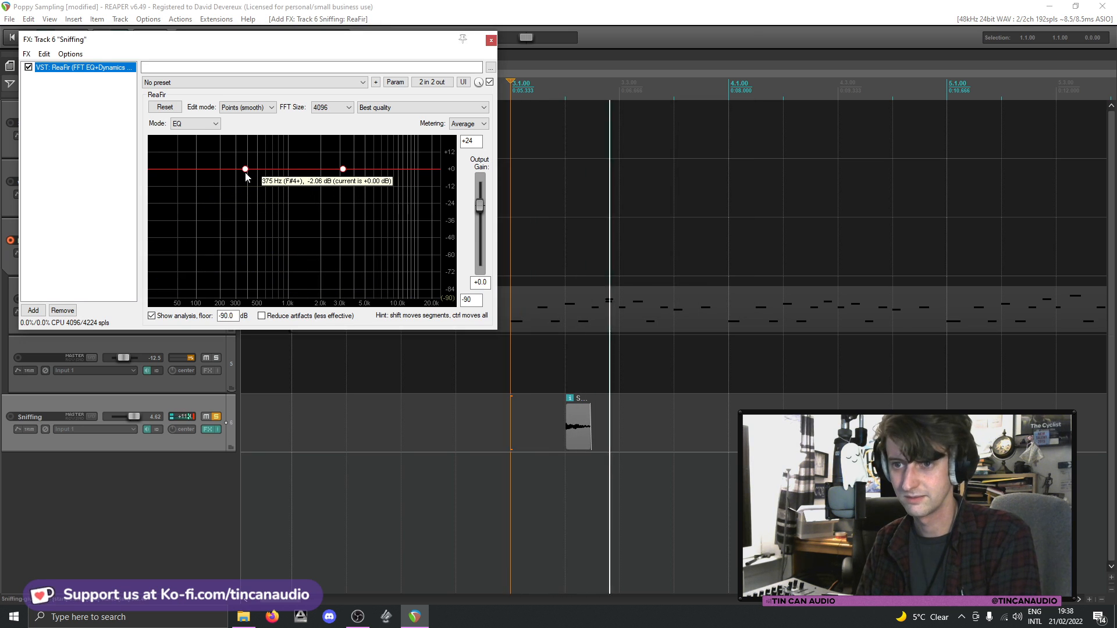
{"action": "key", "text": "space"}
{"action": "left_click", "coordinate": [291, 163]}
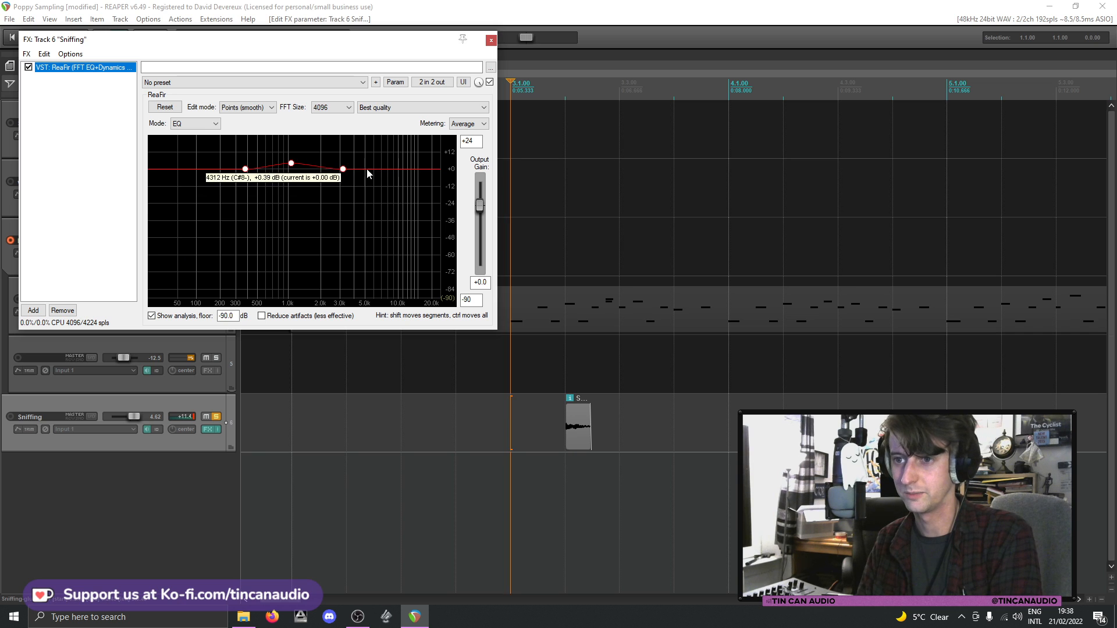
{"action": "left_click", "coordinate": [419, 184]}
{"action": "left_click", "coordinate": [196, 167]}
{"action": "key", "text": "space"}
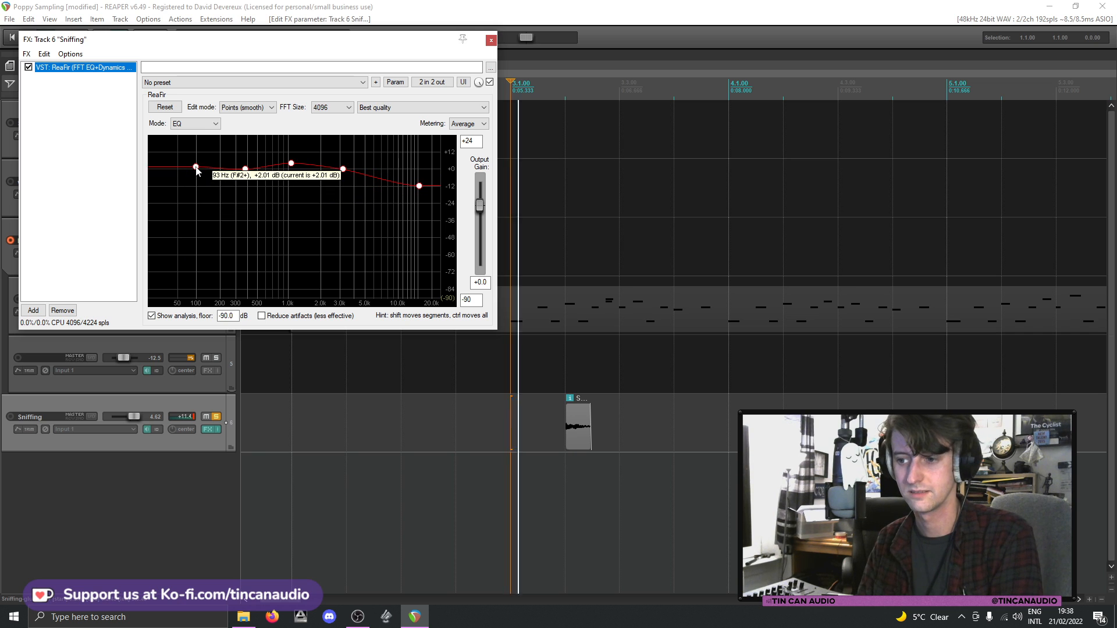
{"action": "key", "text": "space"}
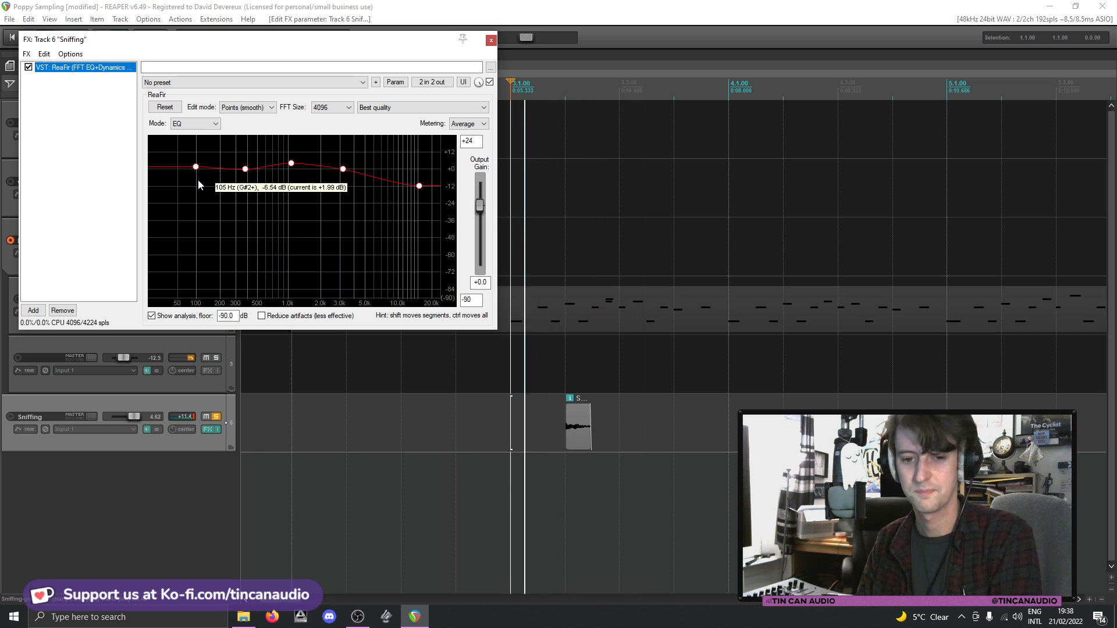
{"action": "key", "text": "space"}
{"action": "key", "text": "space"}
- Add H-Comp Mono (Waves) after ReaFir on the Sniffing track and load its Drums Pie factory preset
{"action": "left_click", "coordinate": [33, 310]}
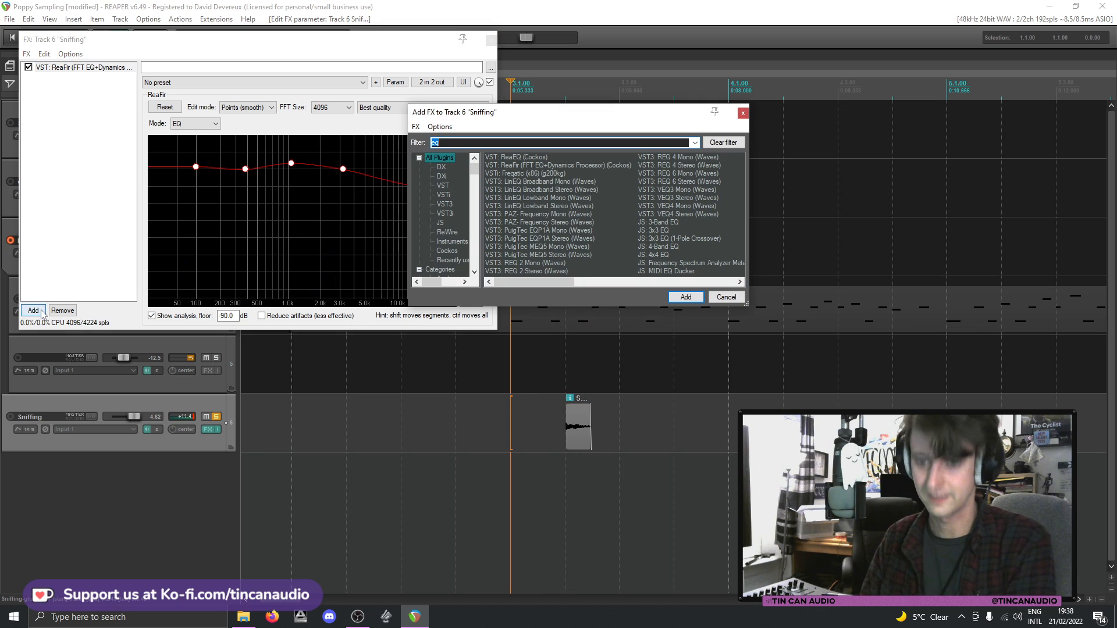
{"action": "type", "text": "h-comp"}
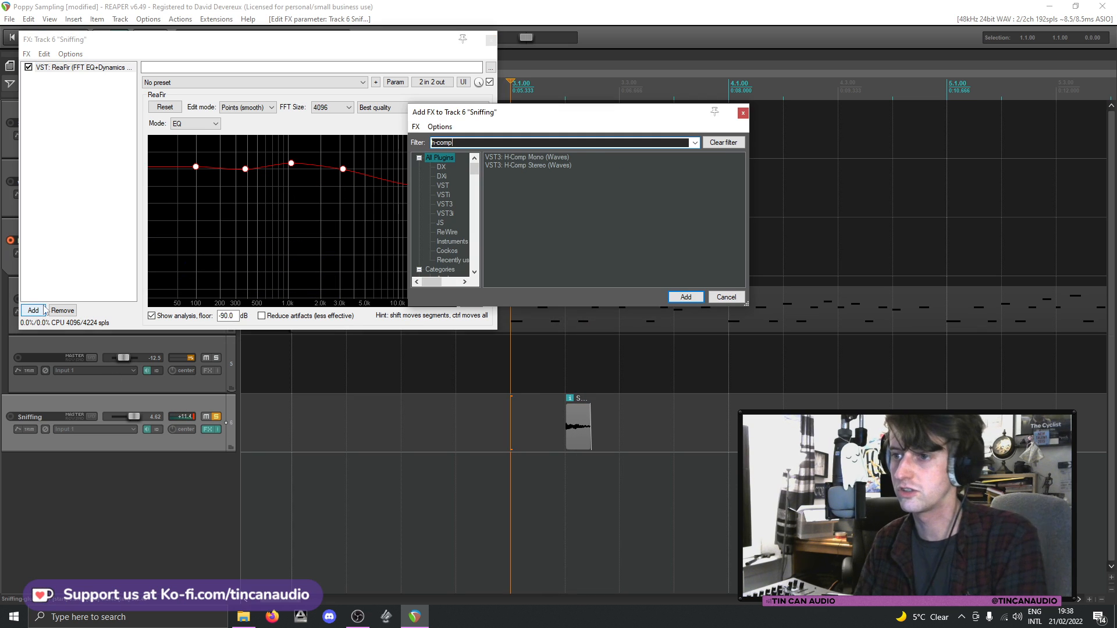
{"action": "double_click", "coordinate": [524, 157]}
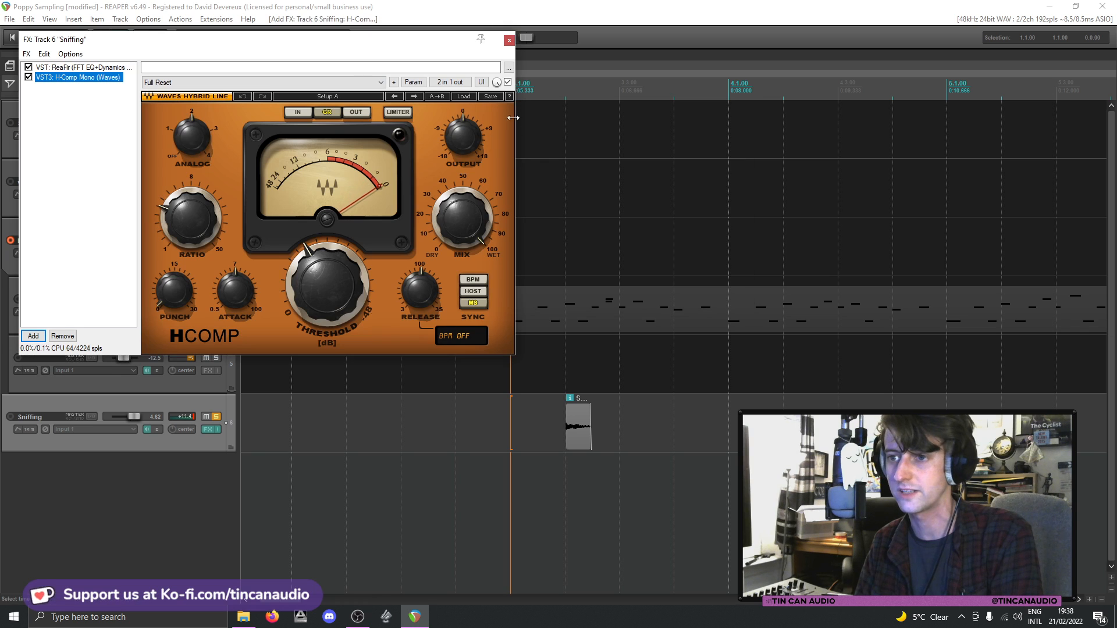
{"action": "left_click", "coordinate": [463, 99]}
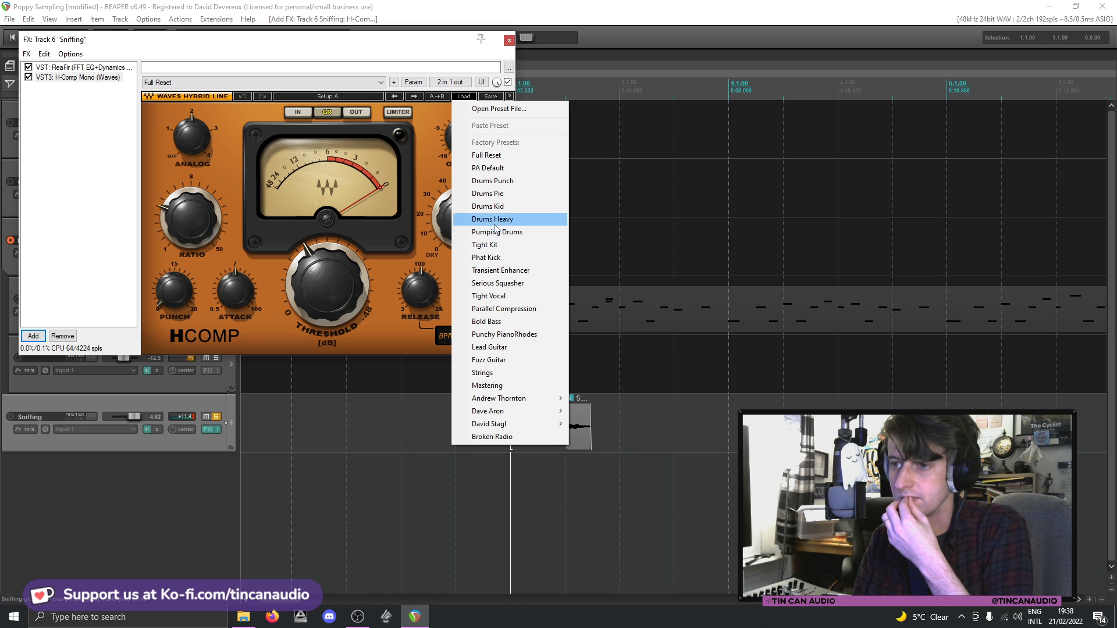
{"action": "left_click", "coordinate": [493, 193]}
{"action": "left_click", "coordinate": [509, 40]}
- Play the sniff clip from 3.1.00 to hear it through the EQ and compressor
{"action": "key", "text": "space"}
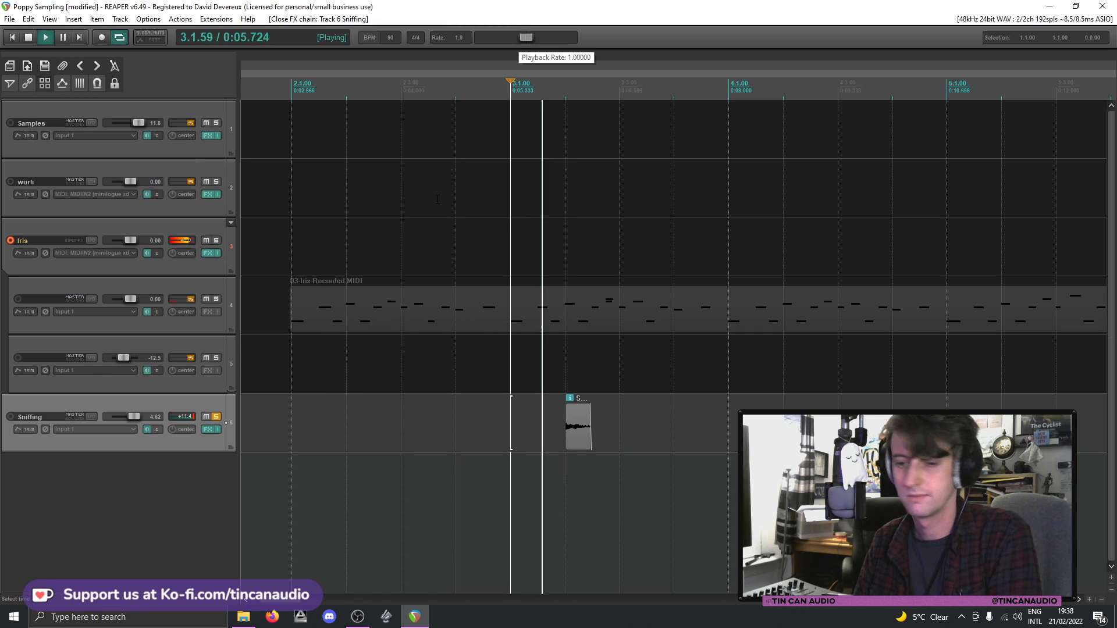
{"action": "key", "text": "space"}
{"action": "key", "text": "space"}
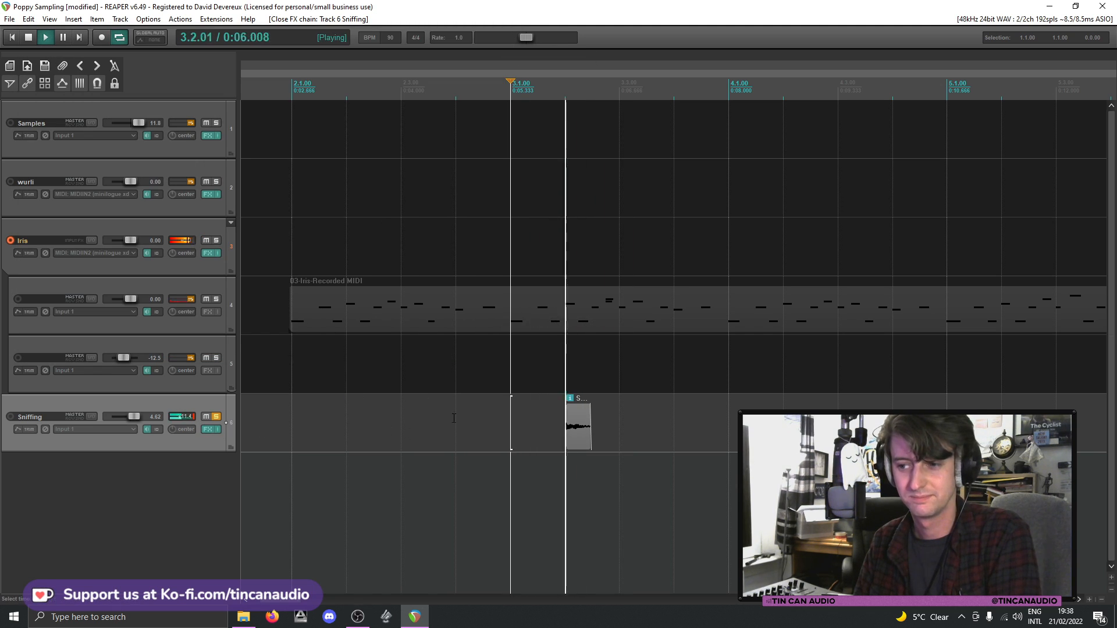
- Extend the sniff clip's start slightly, realign the clip to 3.2.00 and audition it from just before
{"action": "scroll", "coordinate": [536, 435], "scroll_direction": "up", "scroll_amount": 3}
{"action": "key", "text": "space"}
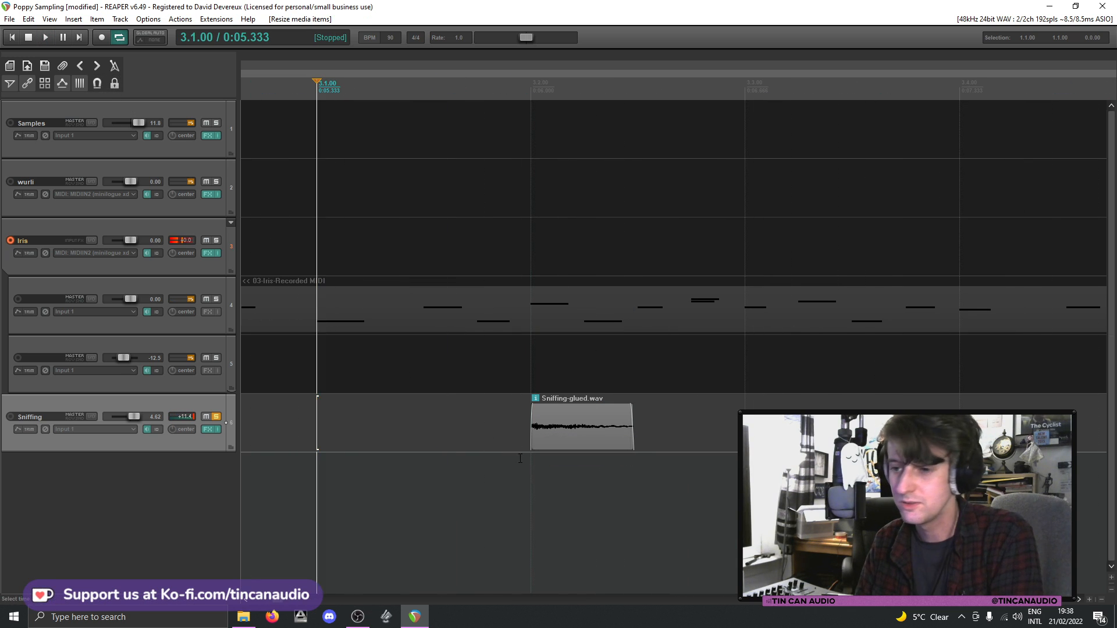
{"action": "mouse_move", "coordinate": [531, 433]}
{"action": "left_mouse_down"}
{"action": "mouse_move", "coordinate": [522, 434]}
{"action": "mouse_move", "coordinate": [544, 439]}
{"action": "left_mouse_up"}
{"action": "left_click", "coordinate": [507, 435]}
{"action": "key", "text": "space"}
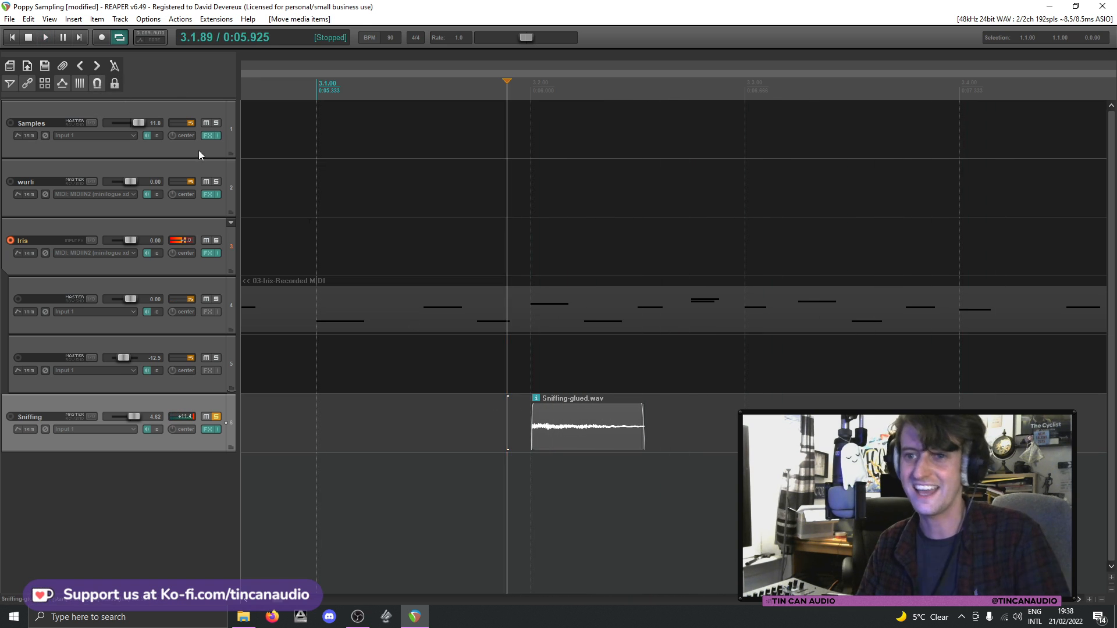
- Take the Sniffing track off solo and play the sniff together with the other tracks from 3.1.00
{"action": "left_click", "coordinate": [383, 431]}
{"action": "left_click", "coordinate": [216, 417]}
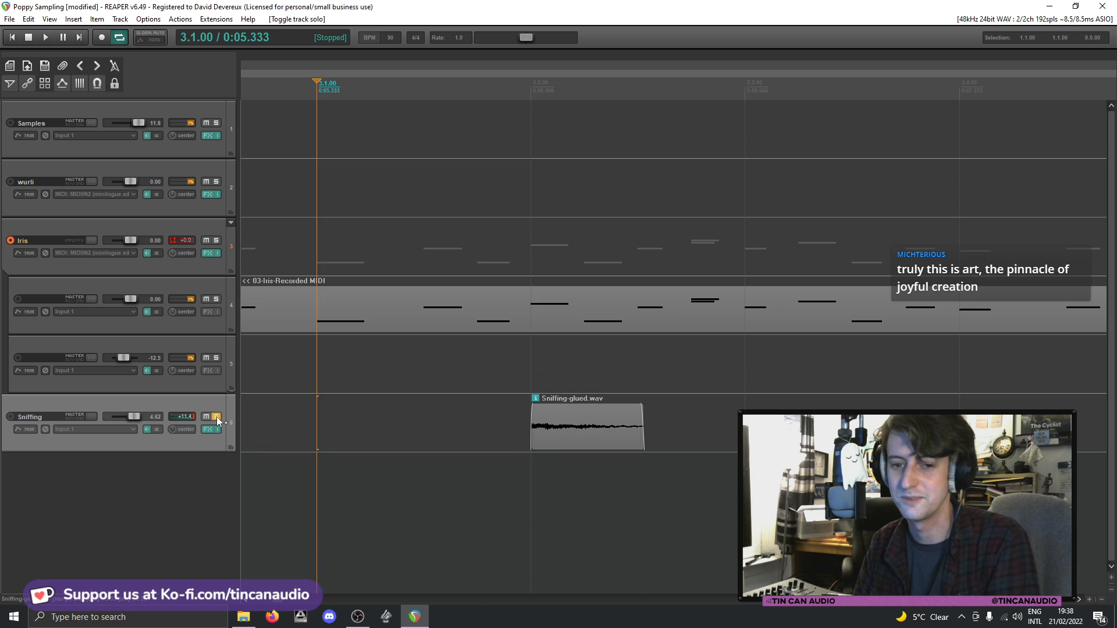
{"action": "left_click", "coordinate": [217, 417]}
{"action": "key", "text": "space"}
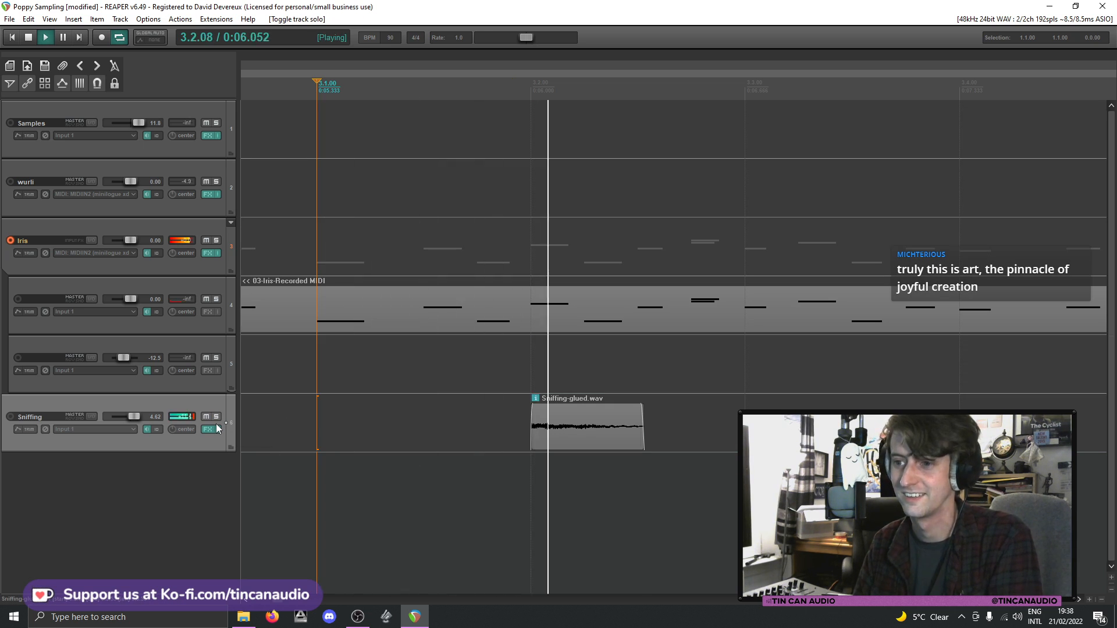
{"action": "key", "text": "space"}
- Copy the sniff clip and paste repeats on the Sniffing track at 3.4.00, 4.2.00 and 4.4.00
{"action": "scroll", "coordinate": [572, 471], "scroll_direction": "down", "scroll_amount": 3}
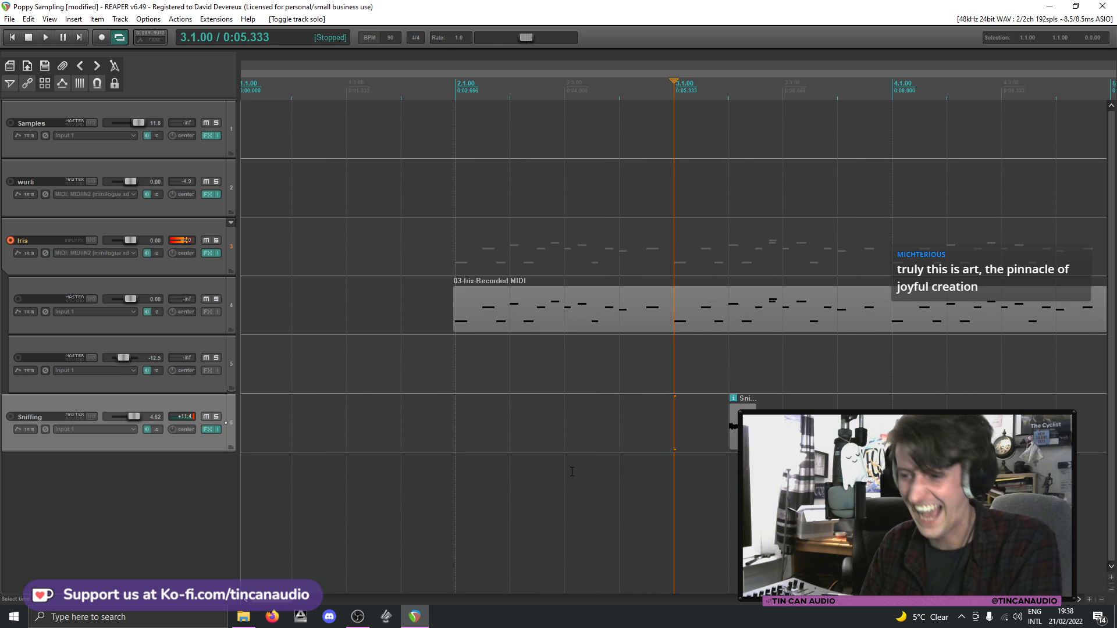
{"action": "left_click", "coordinate": [733, 437]}
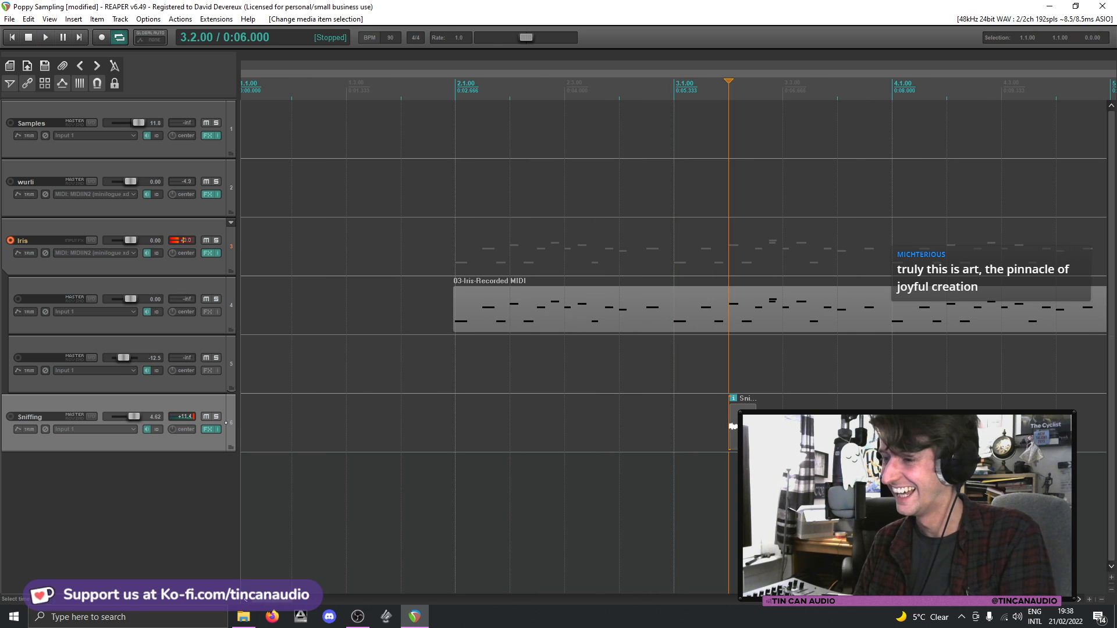
{"action": "key", "text": "ctrl+v"}
{"action": "scroll", "coordinate": [732, 426], "scroll_direction": "down", "scroll_amount": 1}
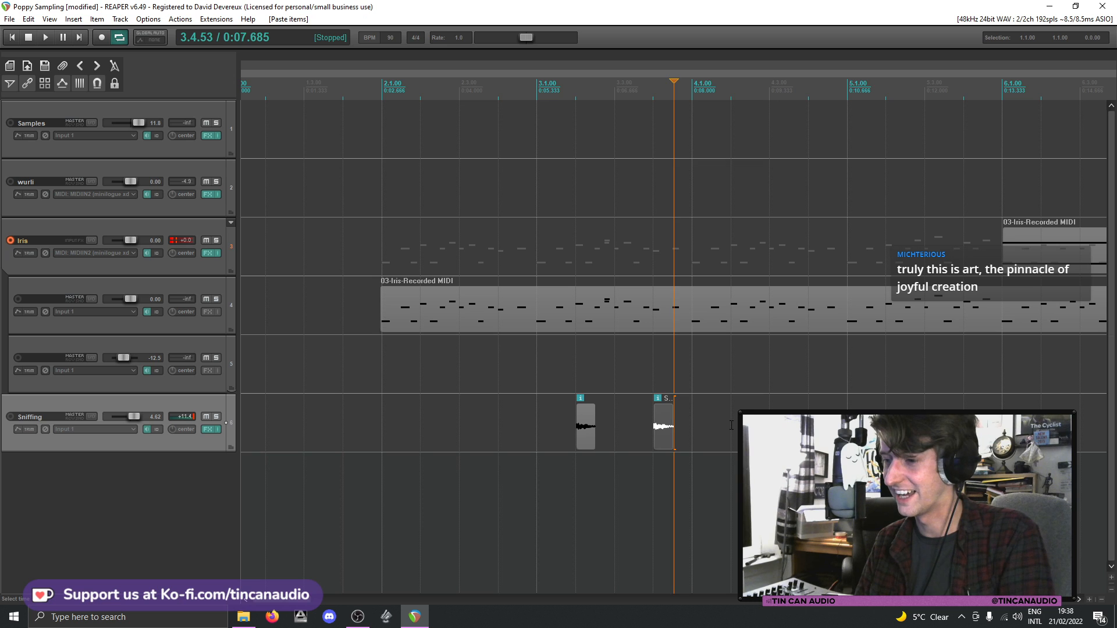
{"action": "key", "text": "ctrl+v"}
{"action": "key", "text": "ctrl+v"}
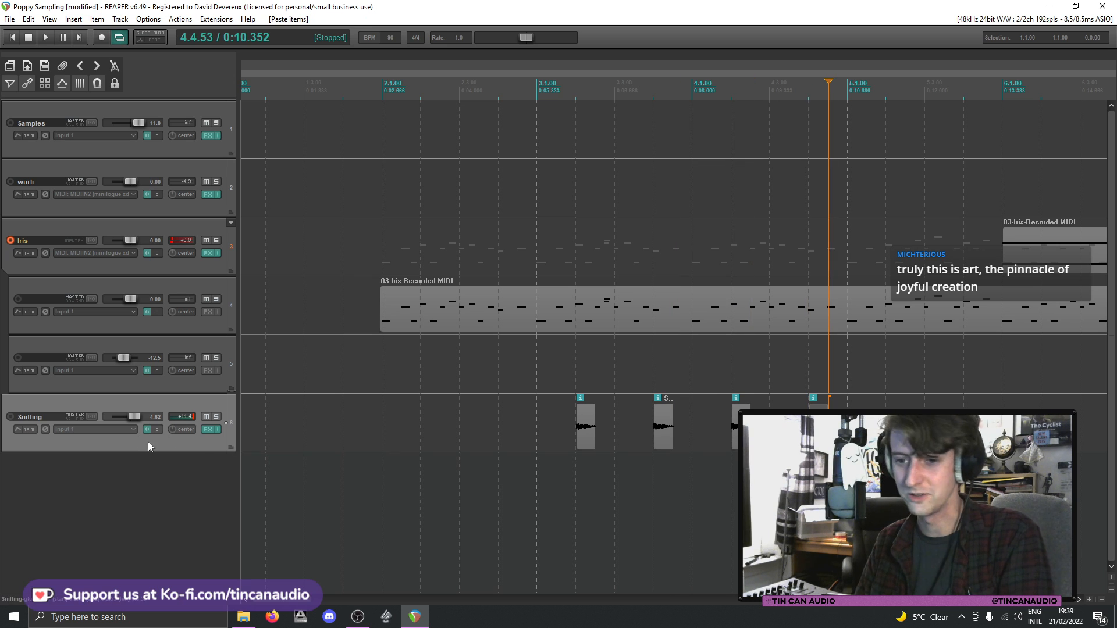
- Add a new empty track below Sniffing and route a receive from the Sniffing track into it
{"action": "double_click", "coordinate": [201, 447]}
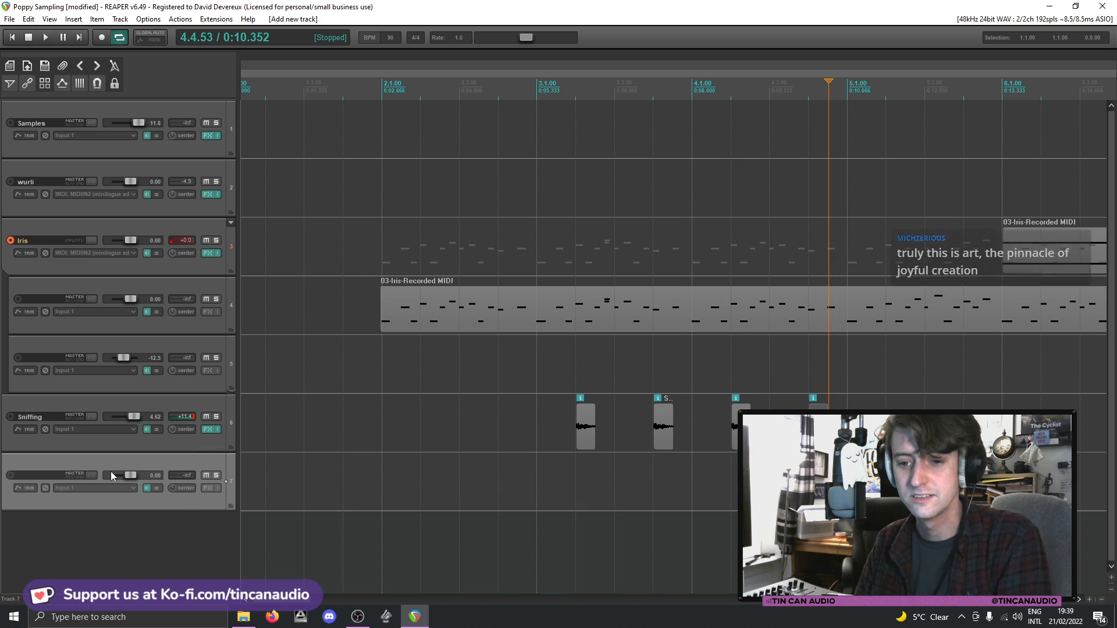
{"action": "left_click", "coordinate": [75, 475]}
{"action": "left_click", "coordinate": [487, 525]}
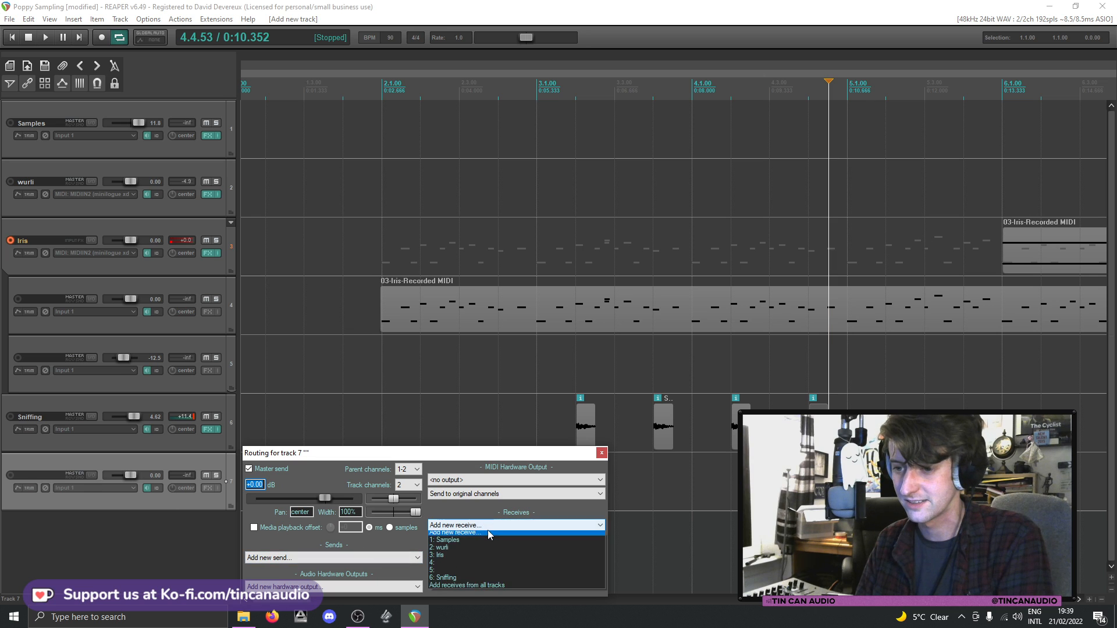
{"action": "left_click", "coordinate": [487, 530]}
{"action": "left_click", "coordinate": [446, 525]}
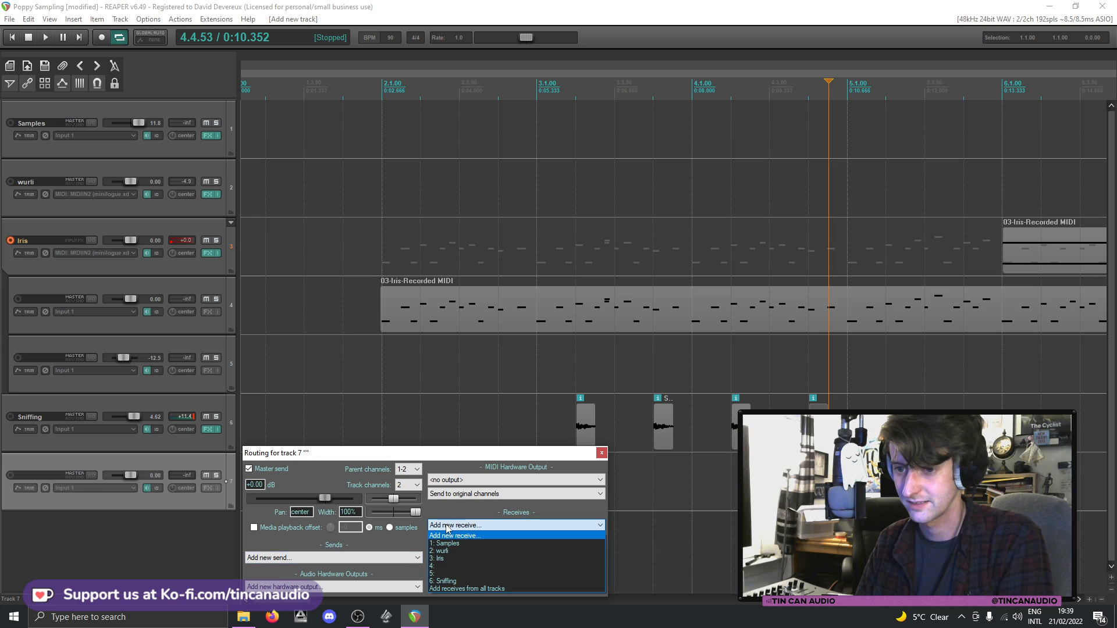
{"action": "left_click", "coordinate": [448, 581]}
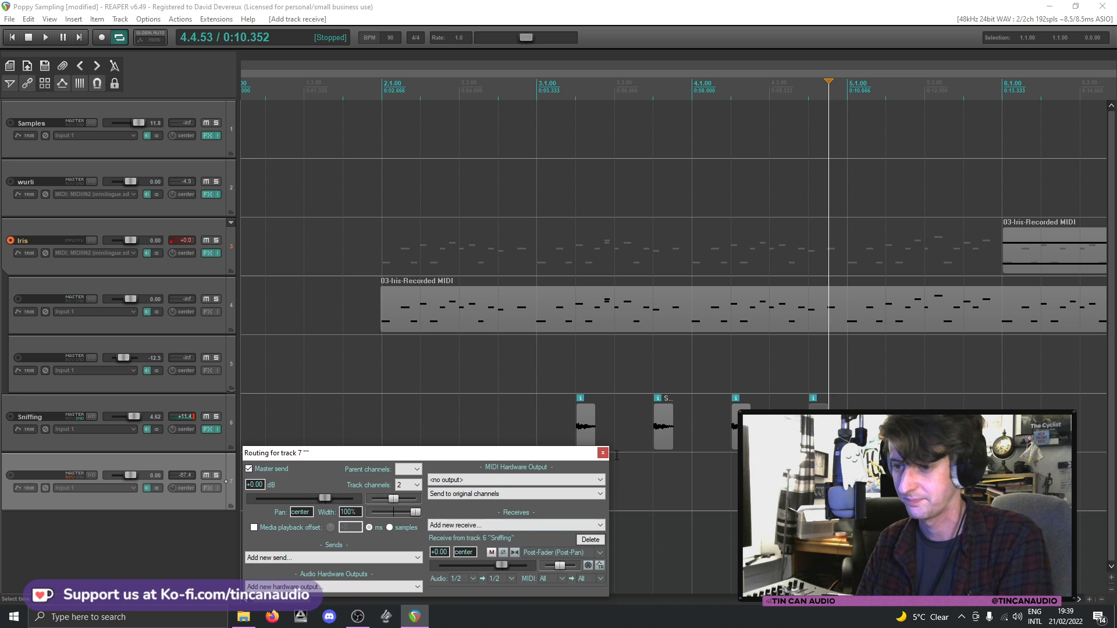
{"action": "left_click", "coordinate": [602, 453]}
- Search the plug-ins for "verb" and add VST3: RVerb Mono/Stereo (Waves) to track 7
{"action": "left_click", "coordinate": [205, 489]}
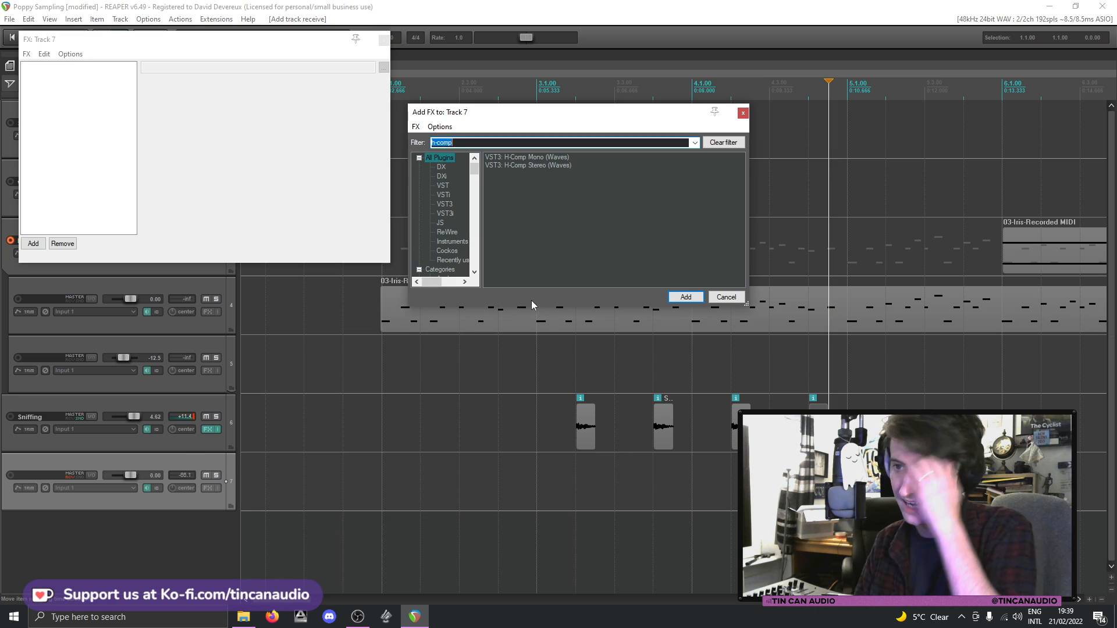
{"action": "type", "text": "verb"}
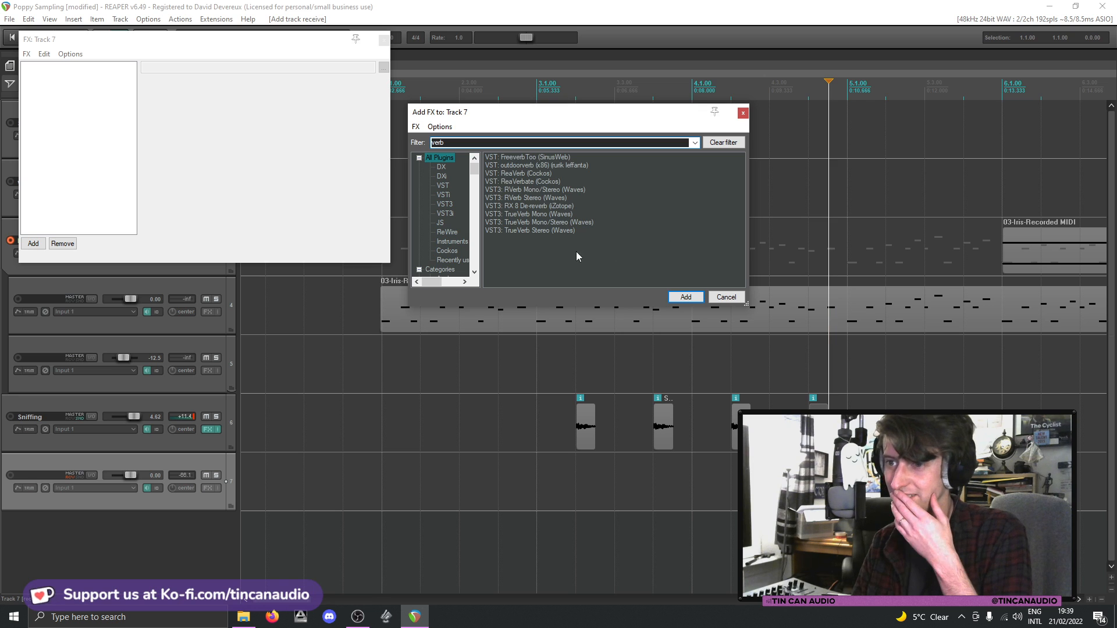
{"action": "double_click", "coordinate": [529, 191]}
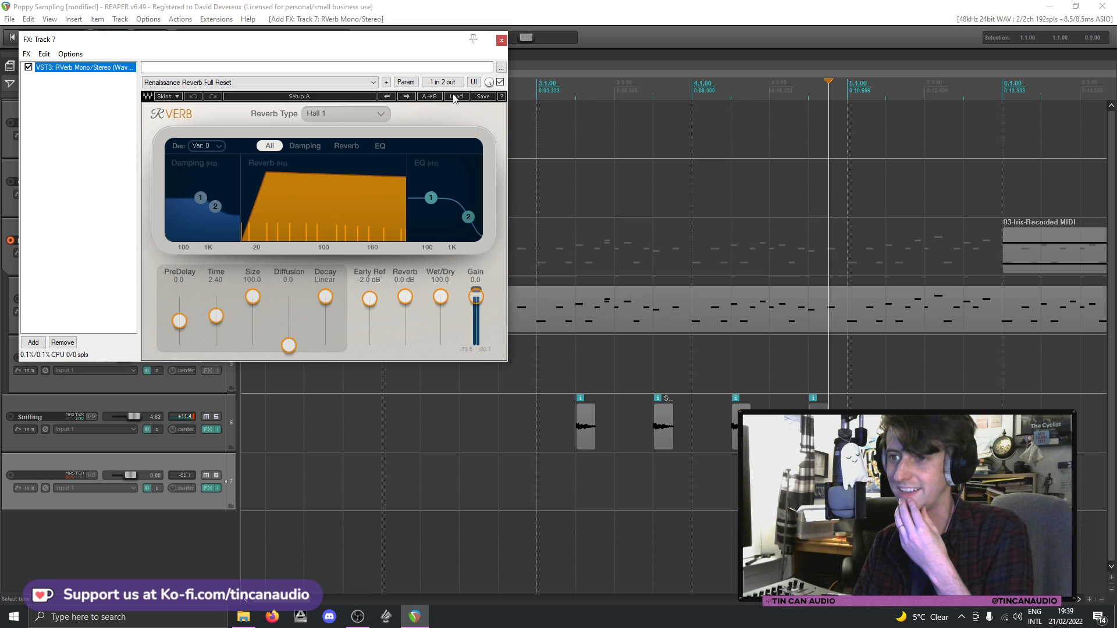
- Try RVerb's factory gated preset Flat Gateverb on track 7
{"action": "left_click", "coordinate": [454, 97]}
{"action": "mouse_move", "coordinate": [504, 180]}
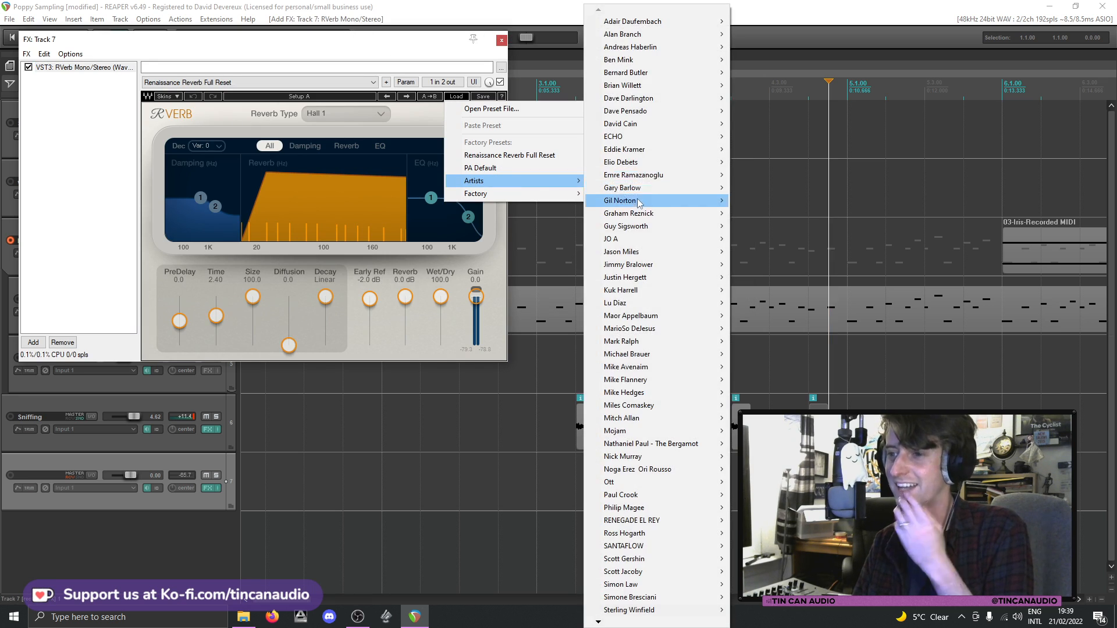
{"action": "mouse_move", "coordinate": [559, 193]}
{"action": "mouse_move", "coordinate": [647, 208]}
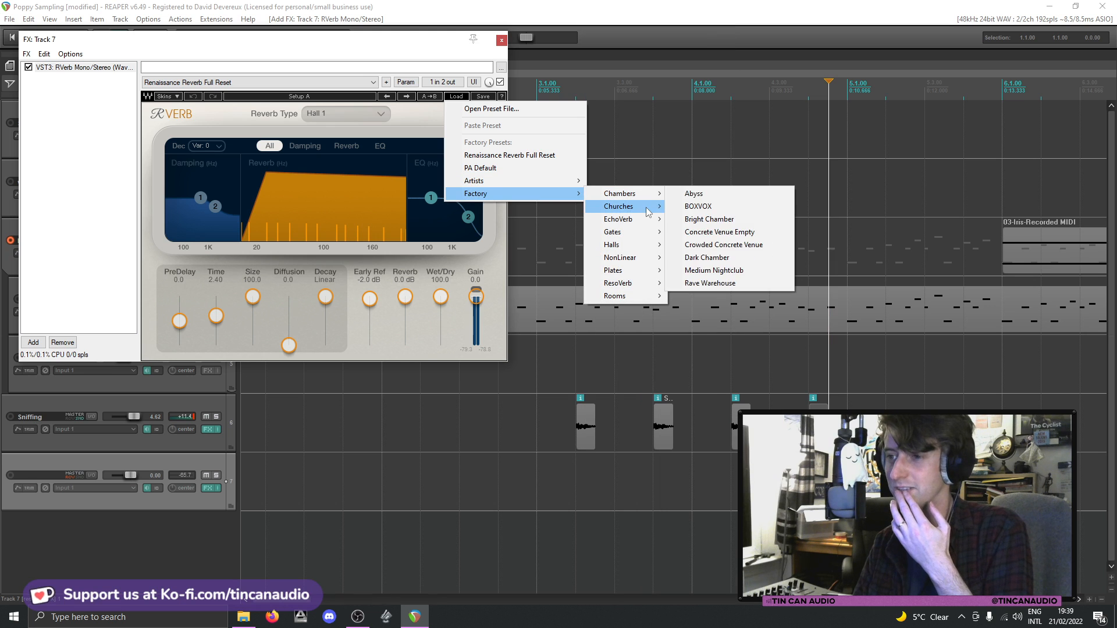
{"action": "mouse_move", "coordinate": [642, 234]}
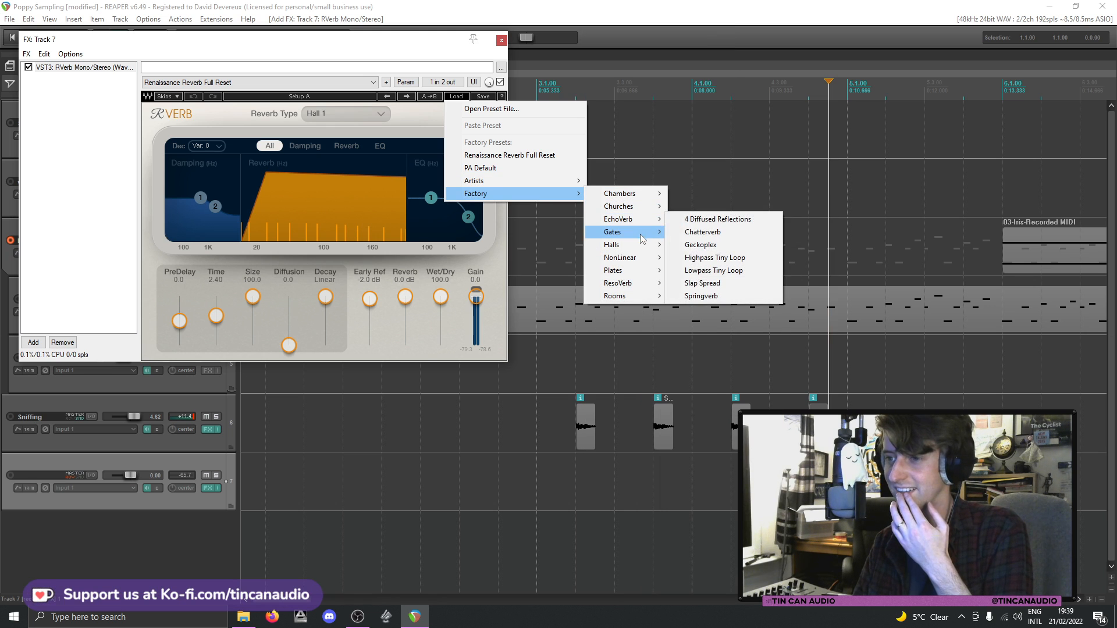
{"action": "left_click", "coordinate": [698, 232]}
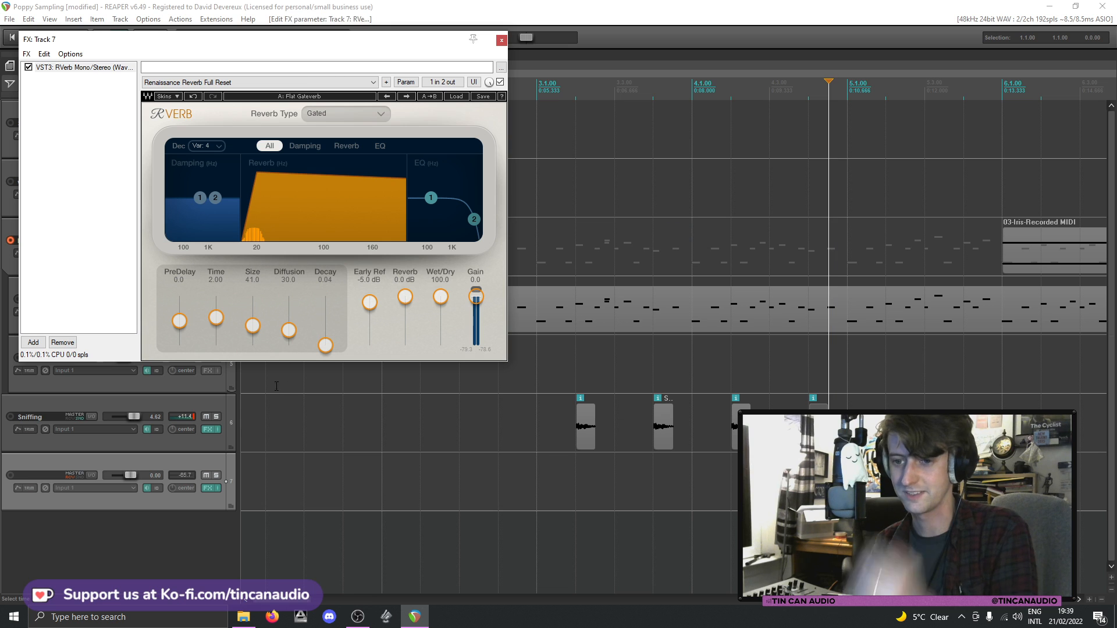
- Solo the Sniffing track and play from 3.1.00 to hear the sniffs with the gated reverb
{"action": "left_click", "coordinate": [216, 417]}
{"action": "left_click", "coordinate": [528, 429]}
{"action": "key", "text": "space"}
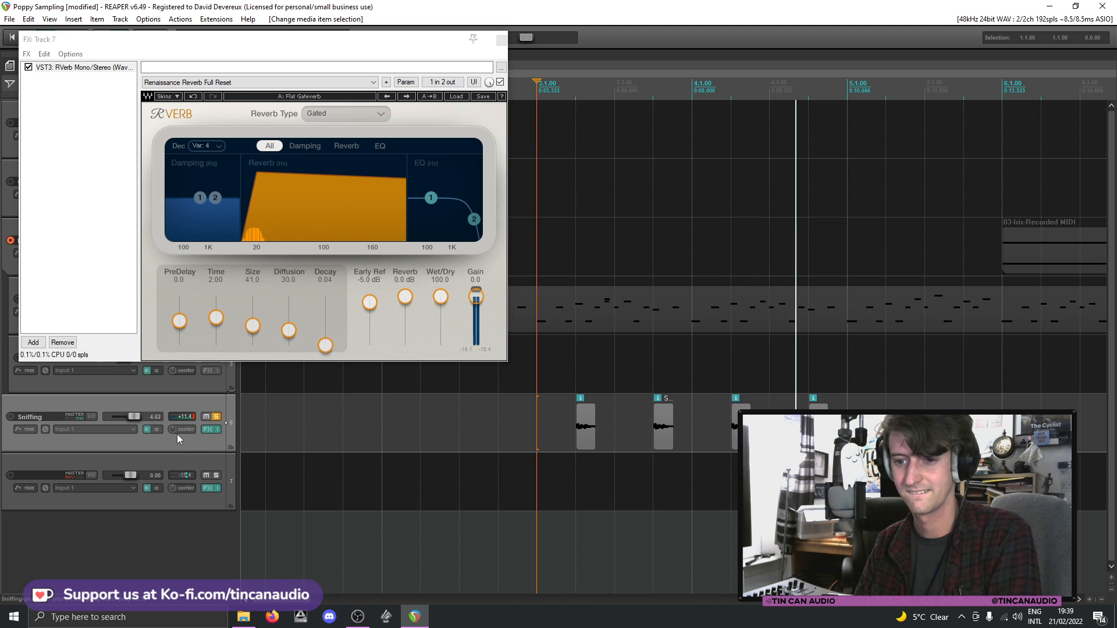
{"action": "key", "text": "space"}
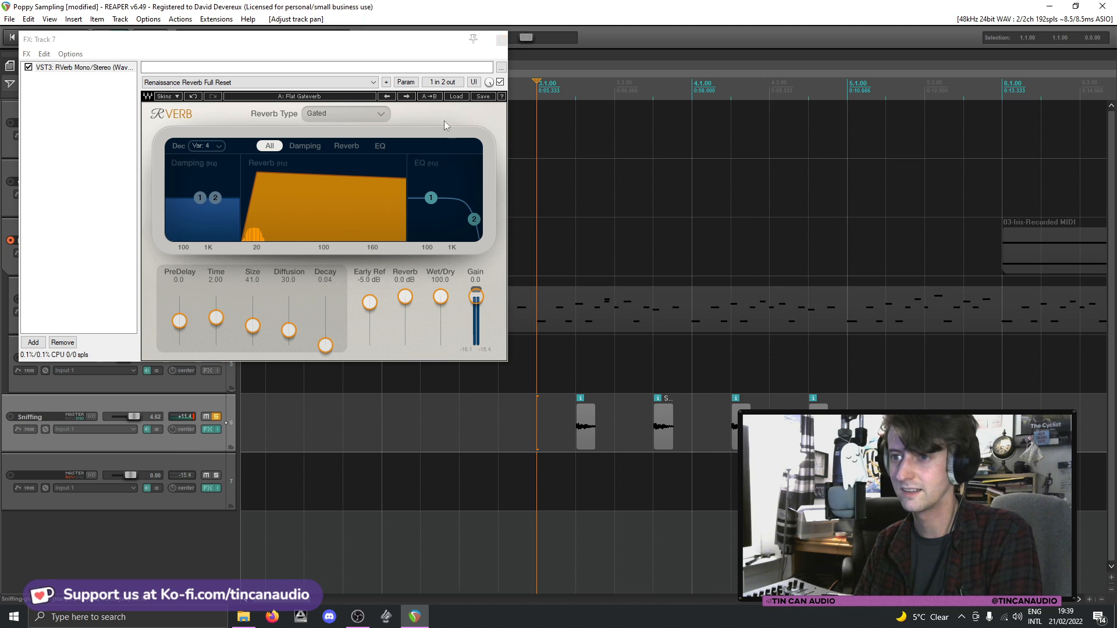
- Load the factory preset Gated 1 from RVerb's Gates category, audition it with the sniffs and close the effects window
{"action": "left_click", "coordinate": [456, 96]}
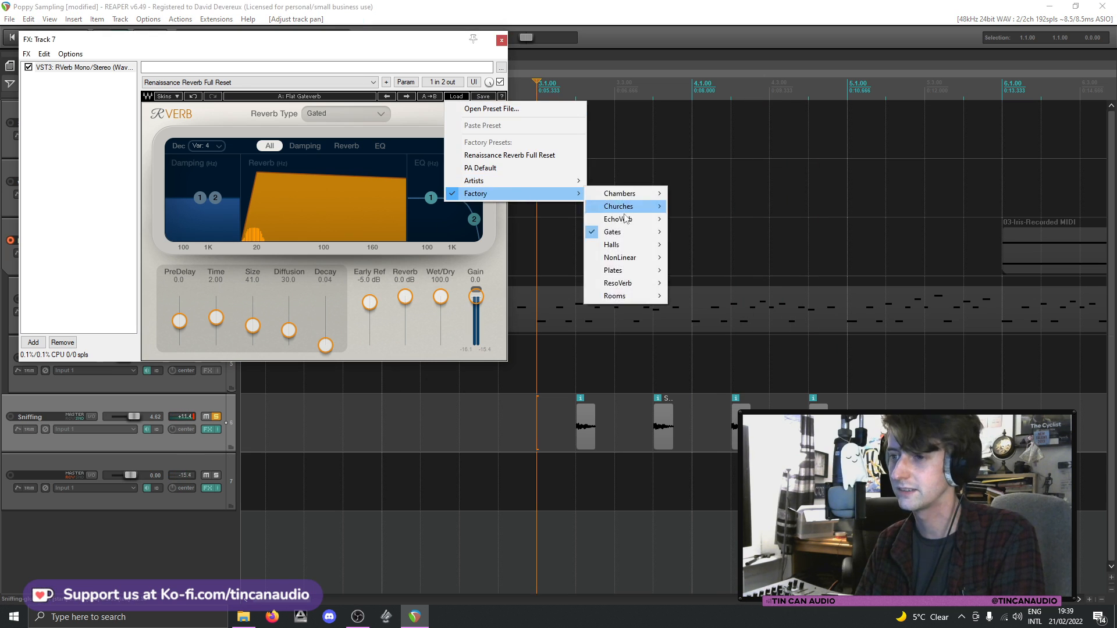
{"action": "mouse_move", "coordinate": [631, 233]}
{"action": "left_click", "coordinate": [695, 244]}
{"action": "key", "text": "space"}
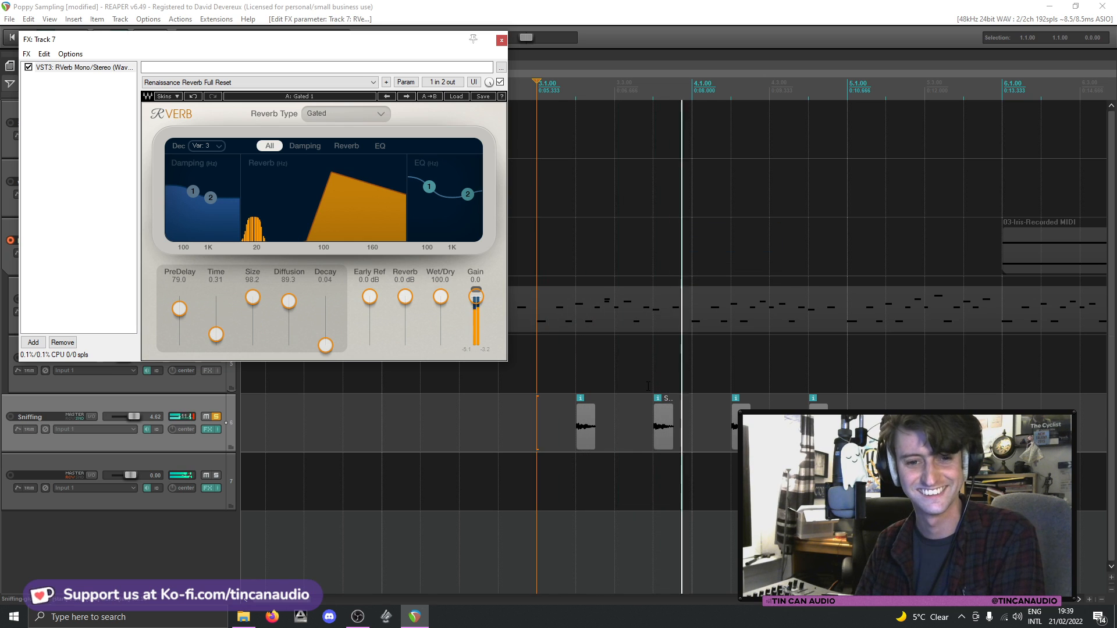
{"action": "left_click", "coordinate": [502, 41]}
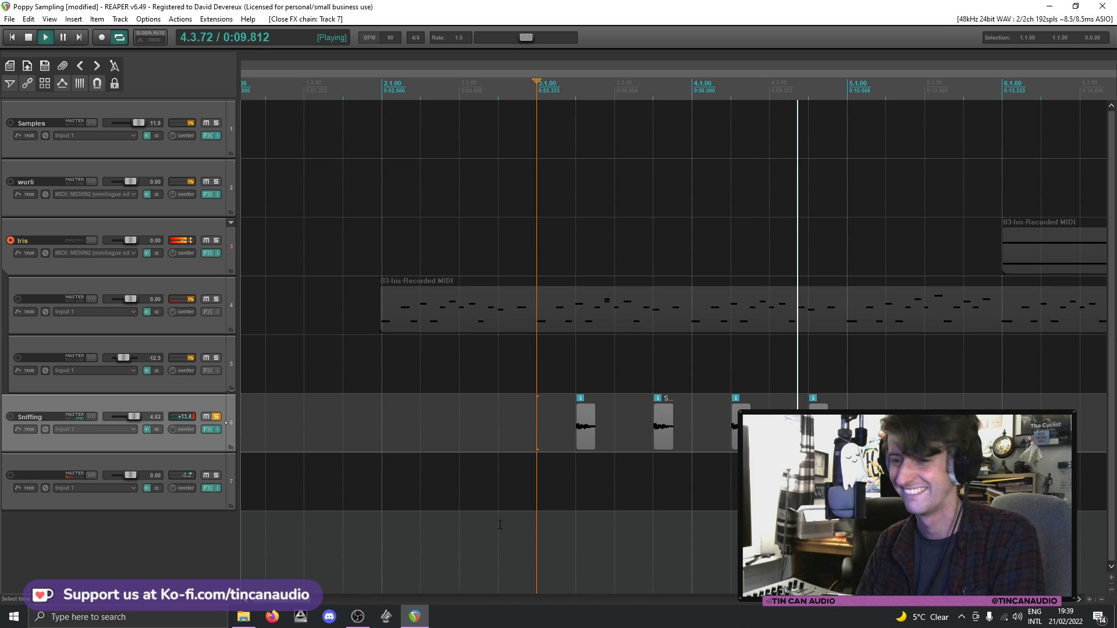
{"action": "key", "text": "space"}
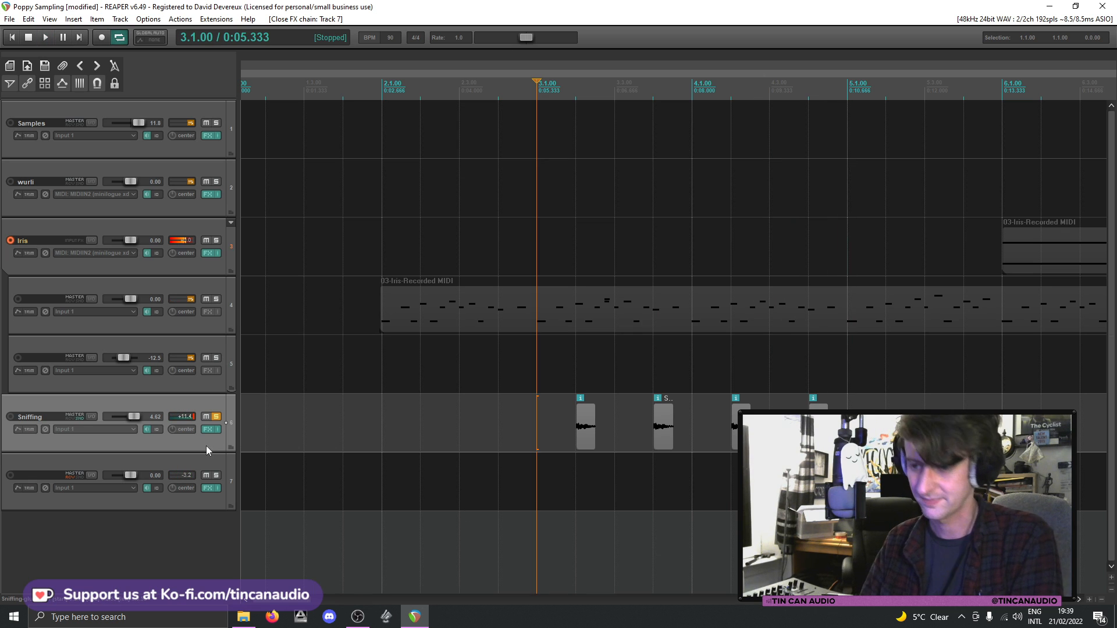
- Move the Sniffing track's low ReaFir EQ point to about 175 Hz, +6.1 dB during playback, and take the track off solo
{"action": "left_click", "coordinate": [207, 429]}
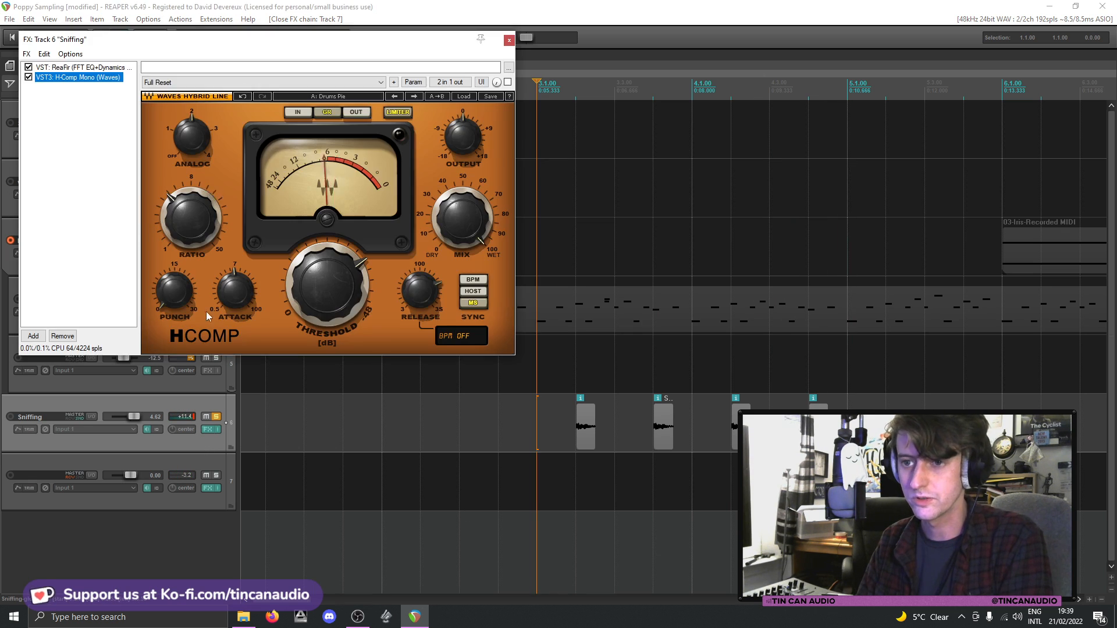
{"action": "key", "text": "Up"}
{"action": "mouse_move", "coordinate": [236, 162]}
{"action": "left_mouse_down"}
{"action": "mouse_move", "coordinate": [196, 167]}
{"action": "mouse_move", "coordinate": [198, 150]}
{"action": "mouse_move", "coordinate": [198, 170]}
{"action": "mouse_move", "coordinate": [210, 166]}
{"action": "mouse_move", "coordinate": [175, 177]}
{"action": "mouse_move", "coordinate": [157, 209]}
{"action": "mouse_move", "coordinate": [218, 167]}
{"action": "left_mouse_up"}
{"action": "key", "text": "space"}
{"action": "left_click", "coordinate": [218, 162]}
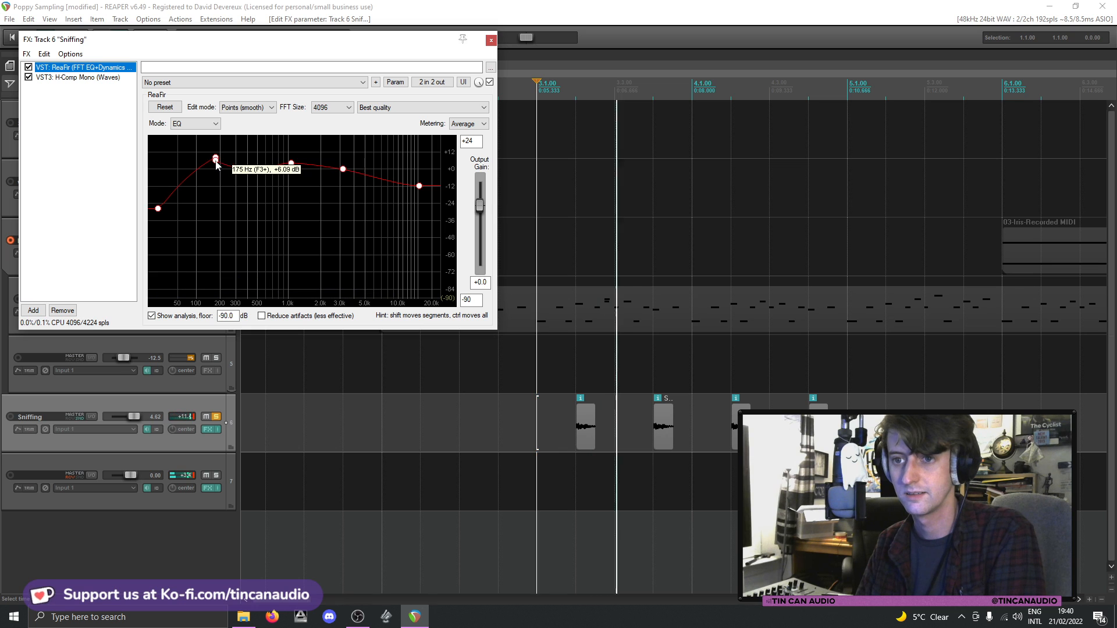
{"action": "left_click", "coordinate": [492, 40]}
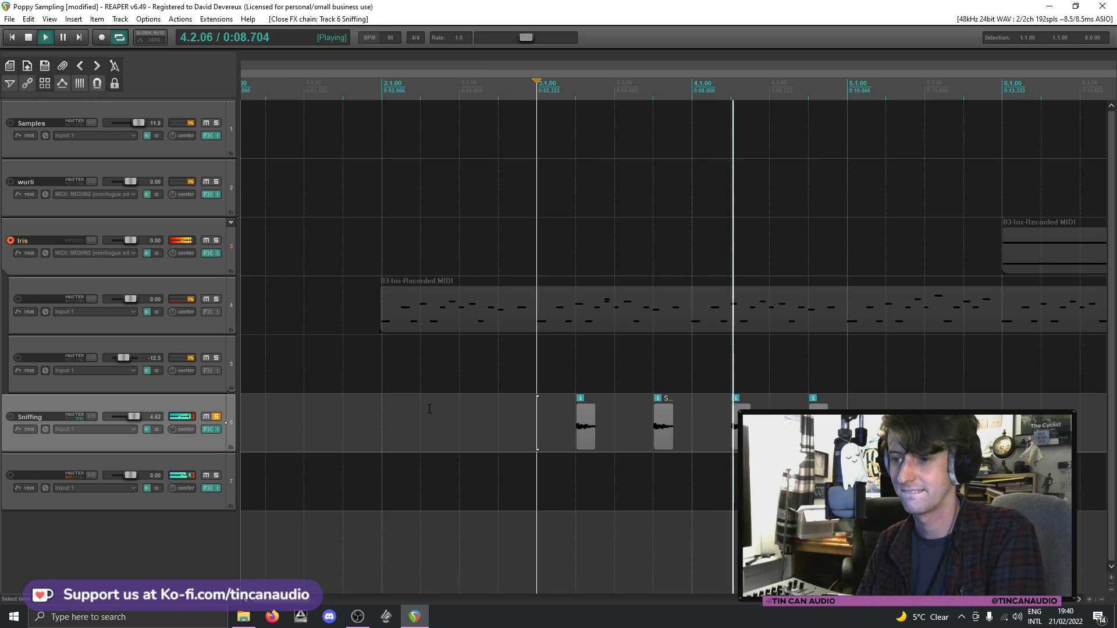
{"action": "left_click", "coordinate": [216, 416]}
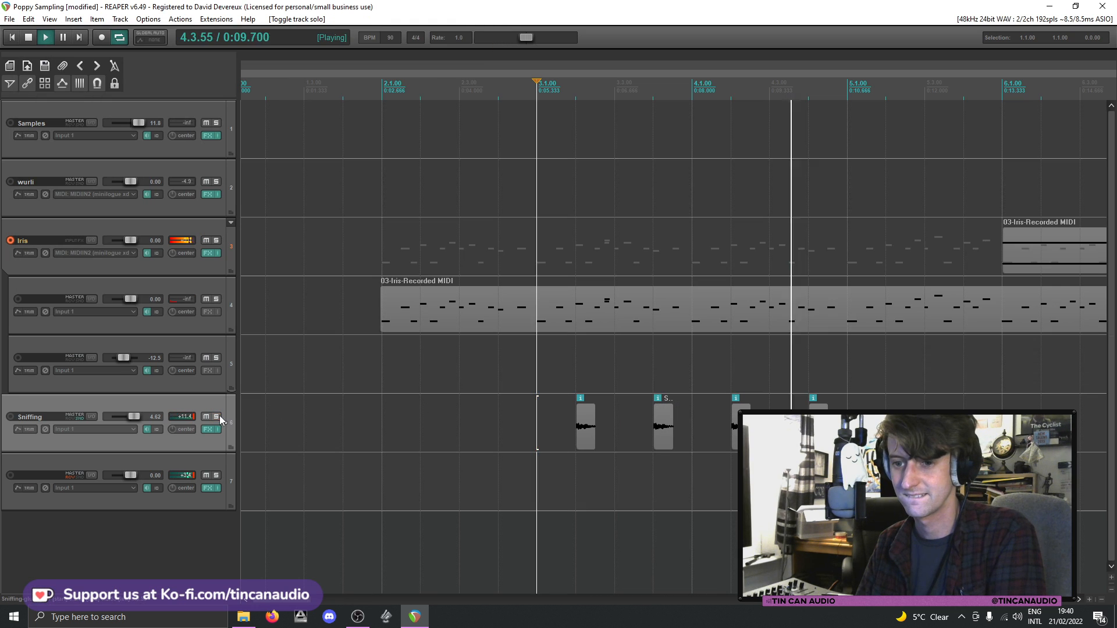
- Copy the four sniff clips and paste the group on the Sniffing track at 5.2.00, 7.2.00, 9.2.00 and 11.2.00
{"action": "left_click", "coordinate": [583, 438]}
{"action": "left_click", "coordinate": [818, 433], "text": "shift"}
{"action": "key", "text": "space"}
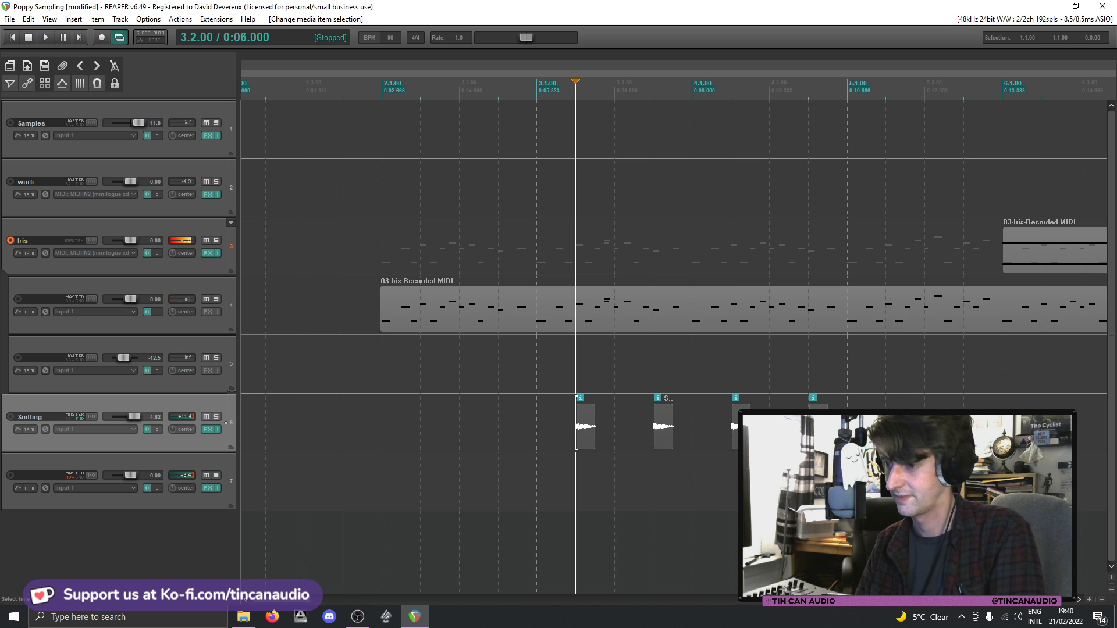
{"action": "key", "text": "ctrl+v"}
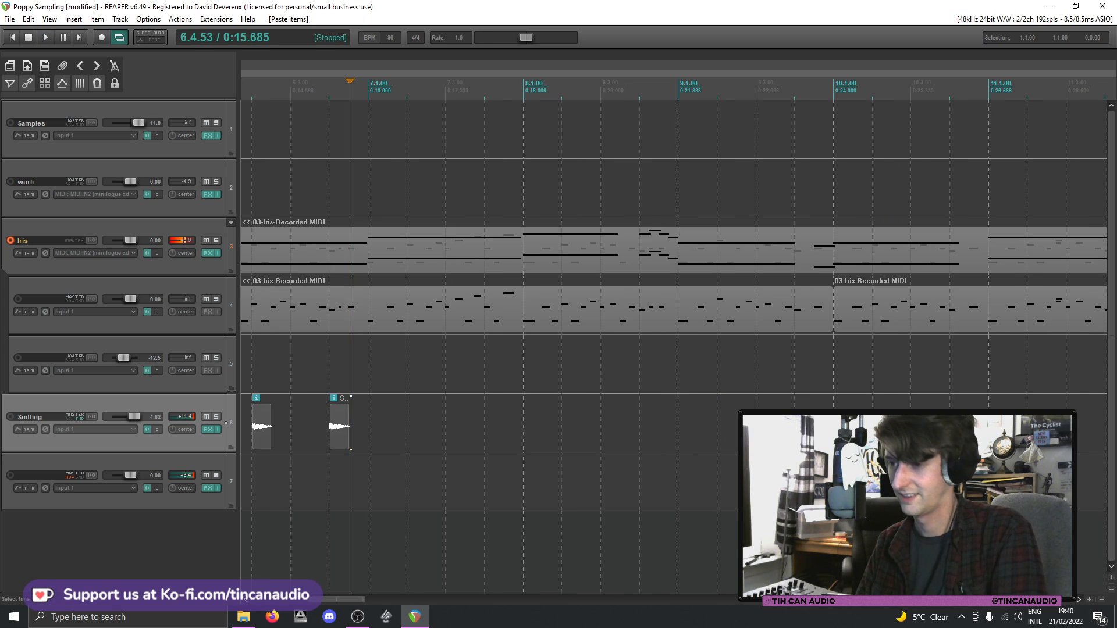
{"action": "key", "text": "ctrl+v"}
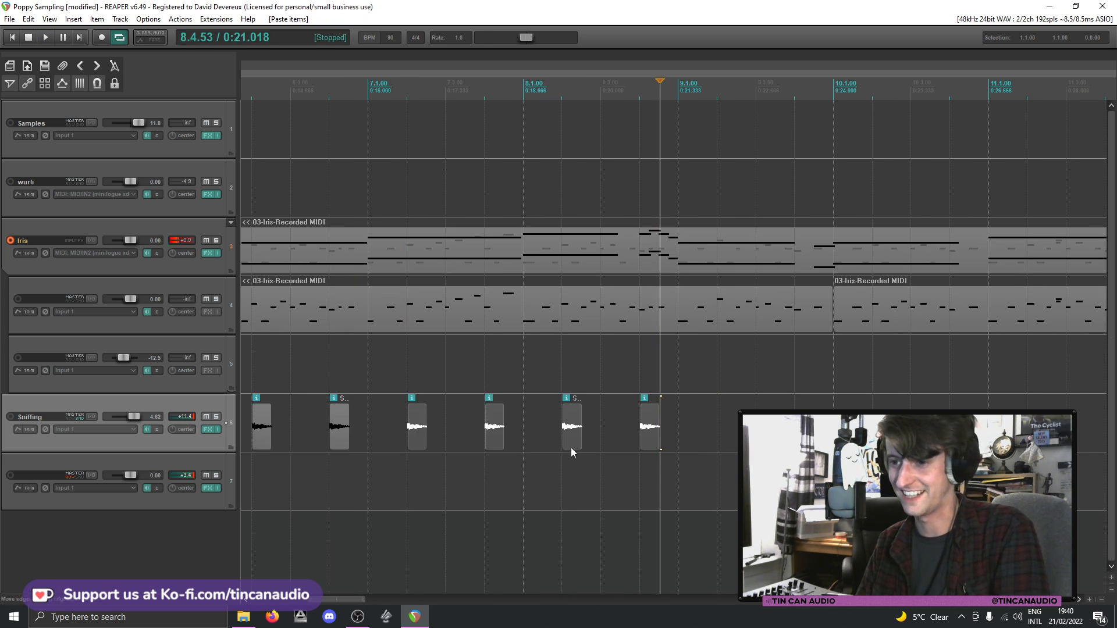
{"action": "key", "text": "ctrl+v"}
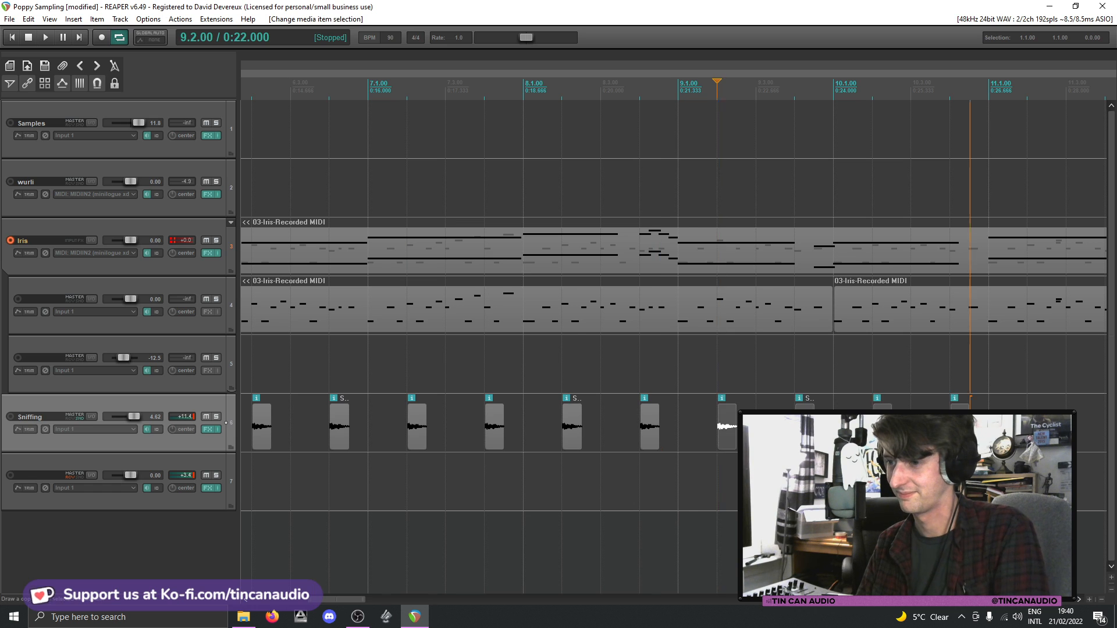
{"action": "left_click", "coordinate": [714, 438]}
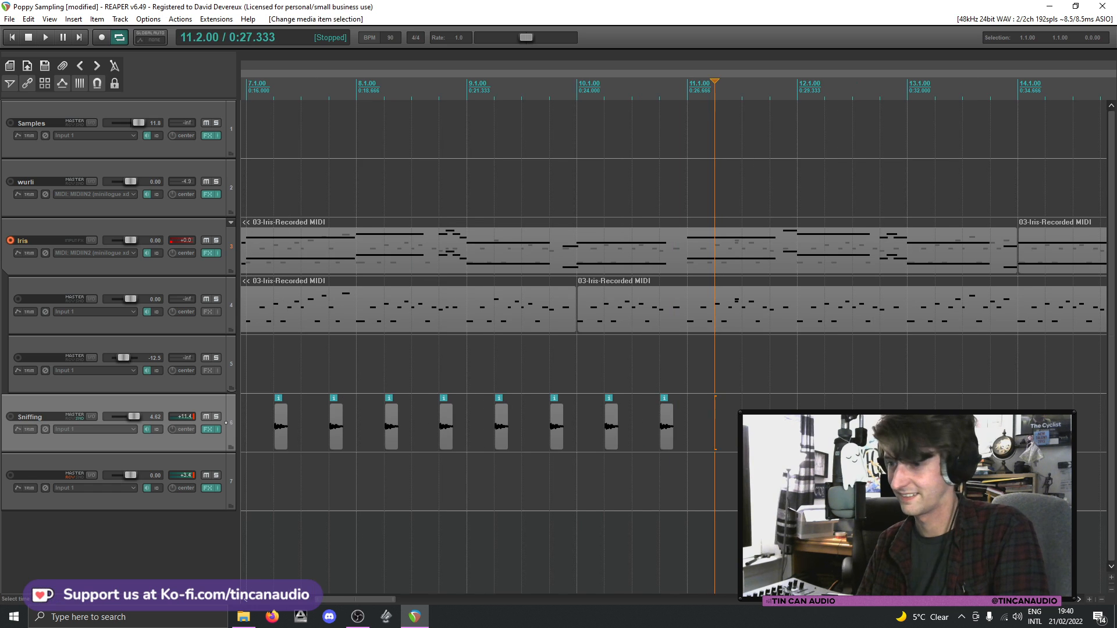
{"action": "key", "text": "ctrl+v"}
{"action": "scroll", "coordinate": [349, 434], "scroll_direction": "down", "scroll_amount": 4}
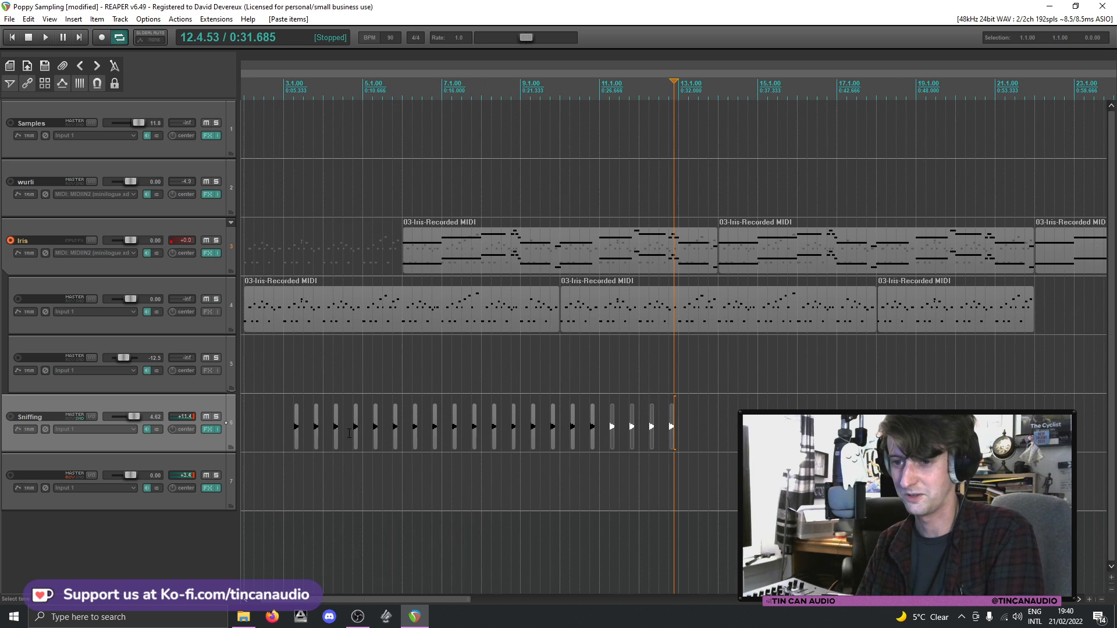
- Play the arrangement from 2.3.00 to hear the repeated sniffs with the other tracks
{"action": "left_click", "coordinate": [263, 323]}
{"action": "key", "text": "space"}
{"action": "scroll", "coordinate": [316, 414], "scroll_direction": "up", "scroll_amount": 2}
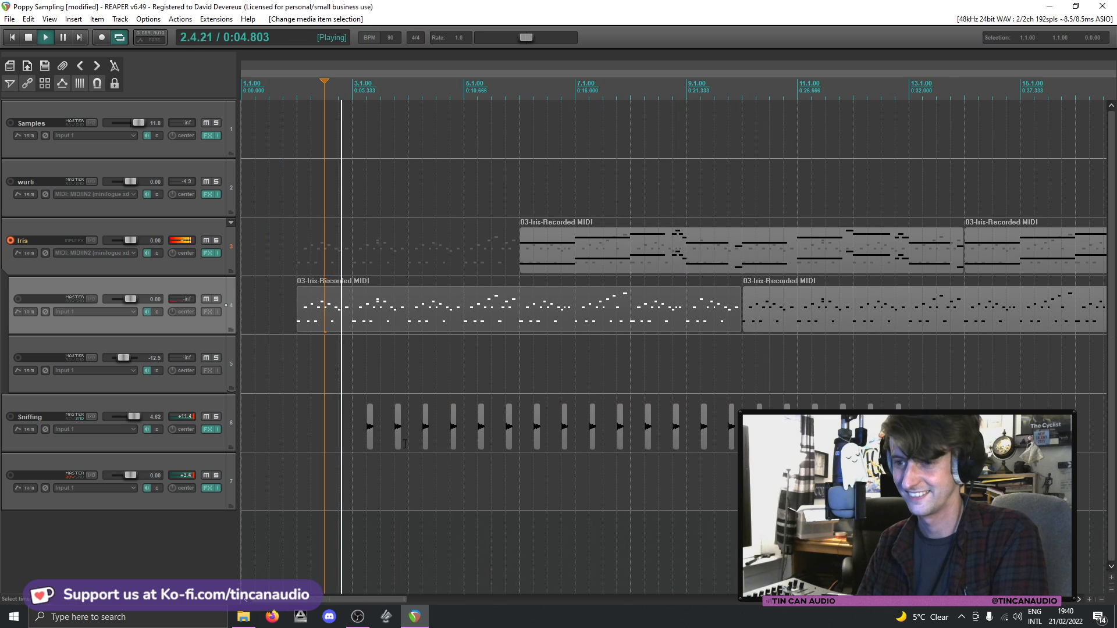
- Duplicate the Sniffing track with all its clips directly below the original and stop playback
{"action": "left_click", "coordinate": [369, 441]}
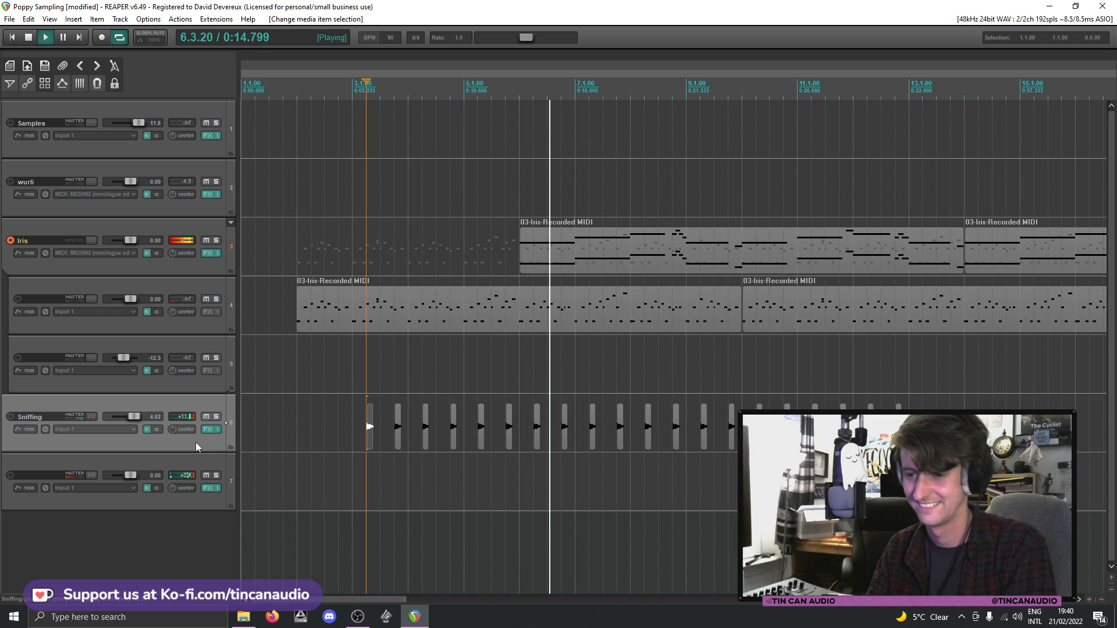
{"action": "key", "text": "ctrl+v"}
{"action": "key", "text": "space"}
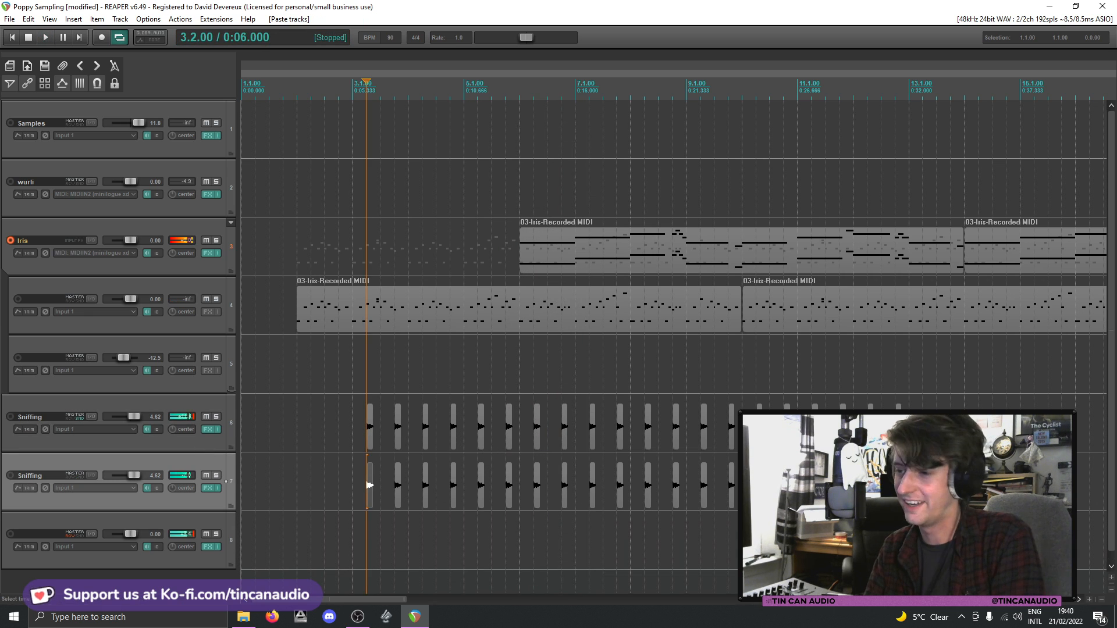
- Select all sniff clips on the duplicate Sniffing track and adjust their pitch together in the media item properties
{"action": "left_click", "coordinate": [897, 485], "text": "shift"}
{"action": "left_click", "coordinate": [898, 485]}
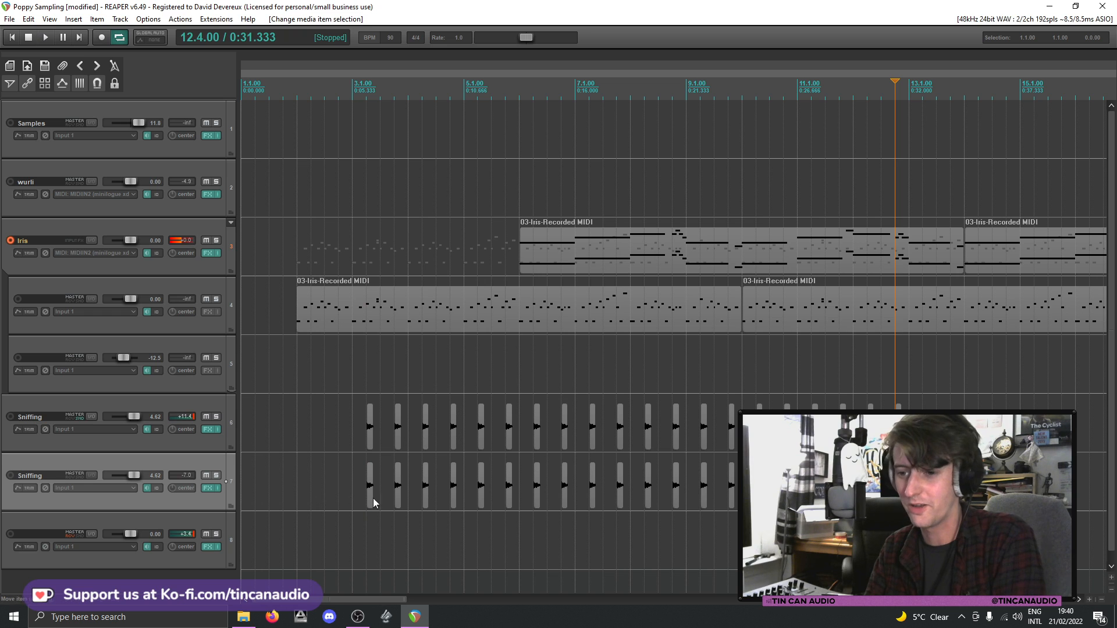
{"action": "double_click", "coordinate": [372, 496]}
{"action": "left_click", "coordinate": [522, 488]}
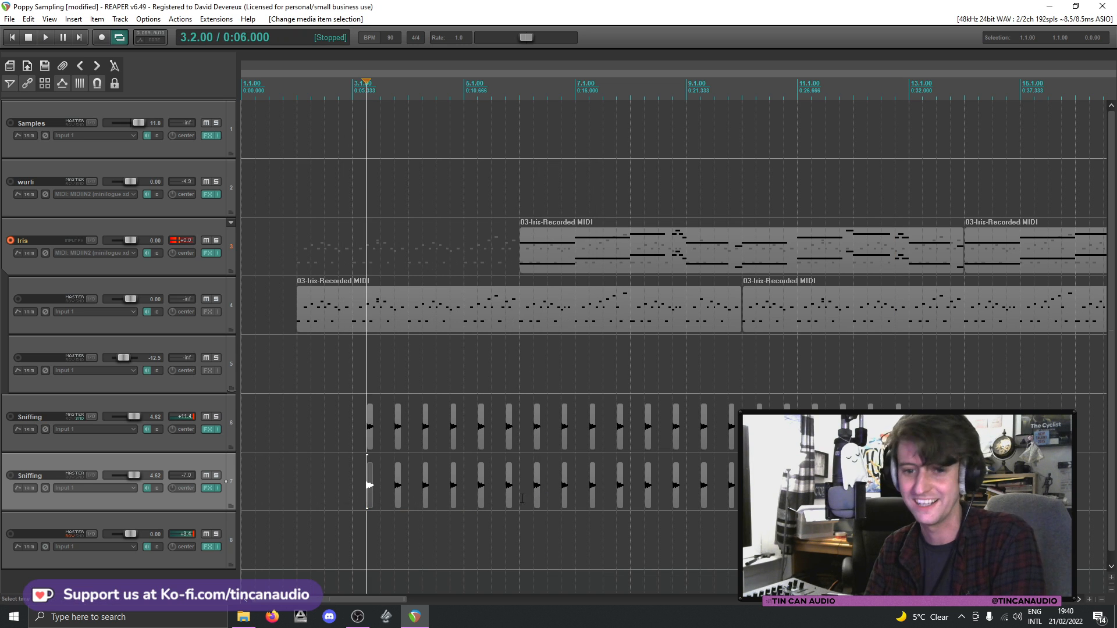
{"action": "double_click", "coordinate": [897, 485], "text": "shift"}
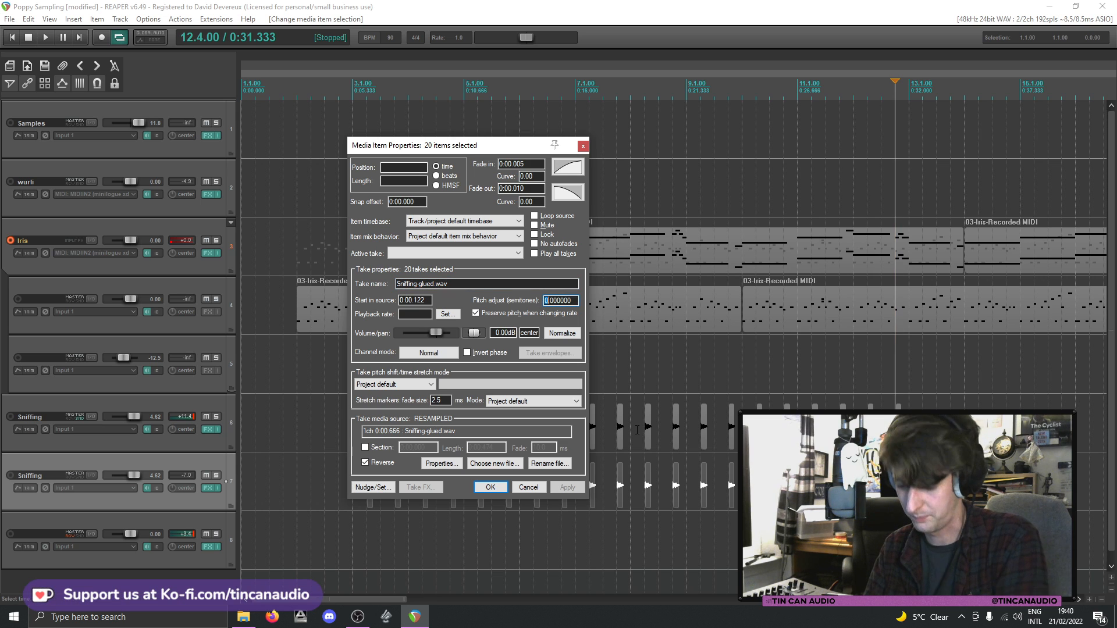
{"action": "left_click", "coordinate": [488, 490]}
- Play from 3.1.00, lower the duplicate Sniffing track's volume to -3.63 dB and solo it
{"action": "left_click", "coordinate": [353, 478]}
{"action": "key", "text": "space"}
{"action": "scroll", "coordinate": [126, 475], "scroll_direction": "down", "scroll_amount": 5}
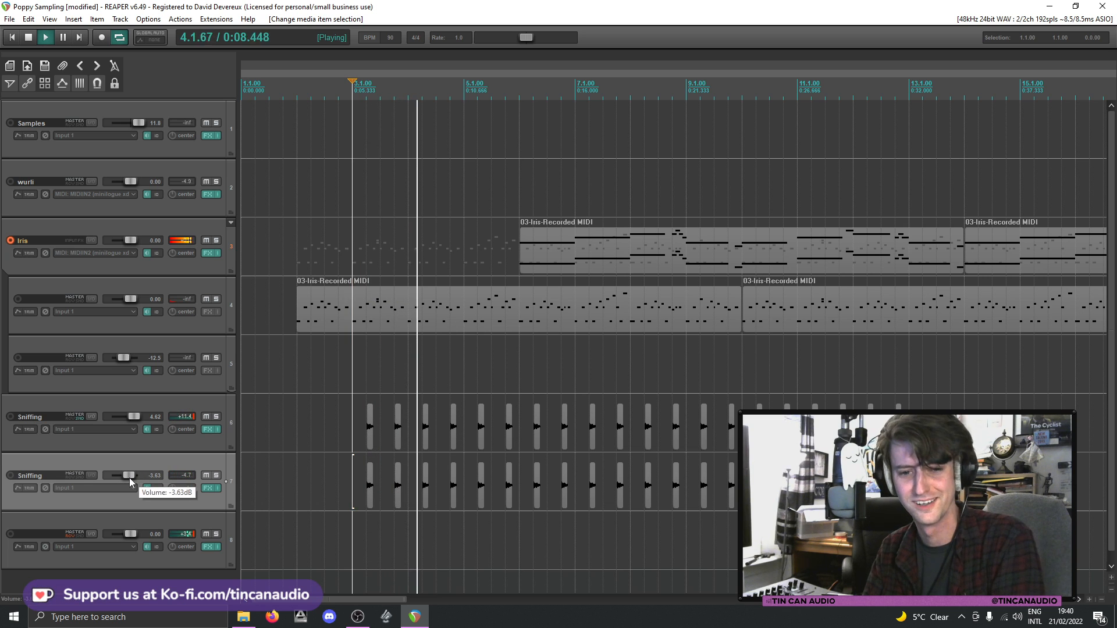
{"action": "left_click", "coordinate": [216, 476]}
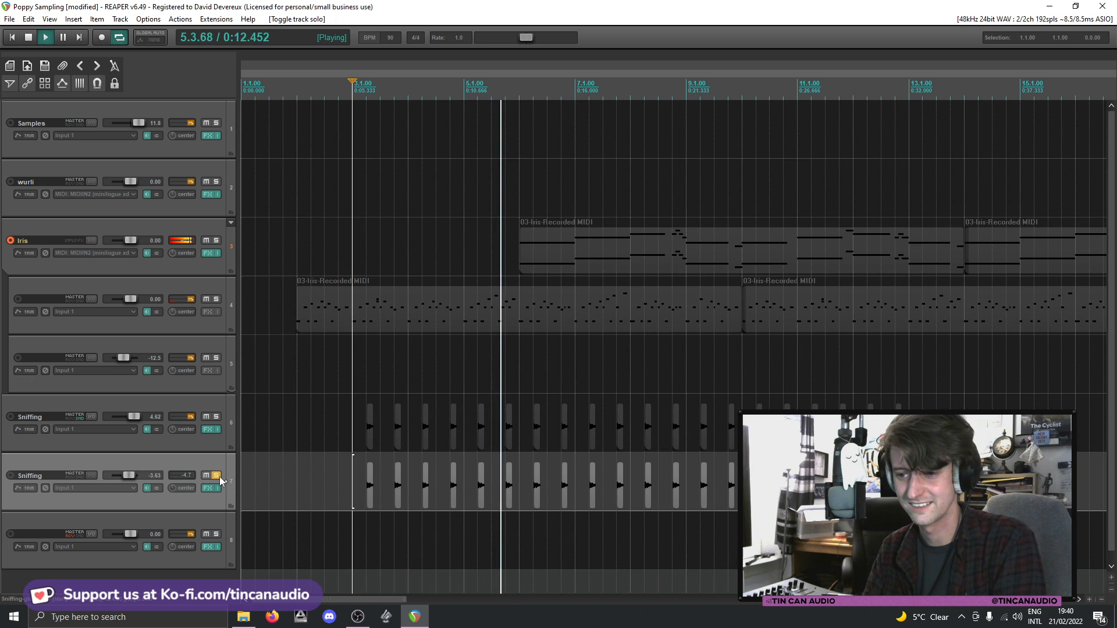
- Unsolo the duplicate Sniffing track, listen to both sniff layers within the full arrangement and stop playback
{"action": "left_click", "coordinate": [217, 476]}
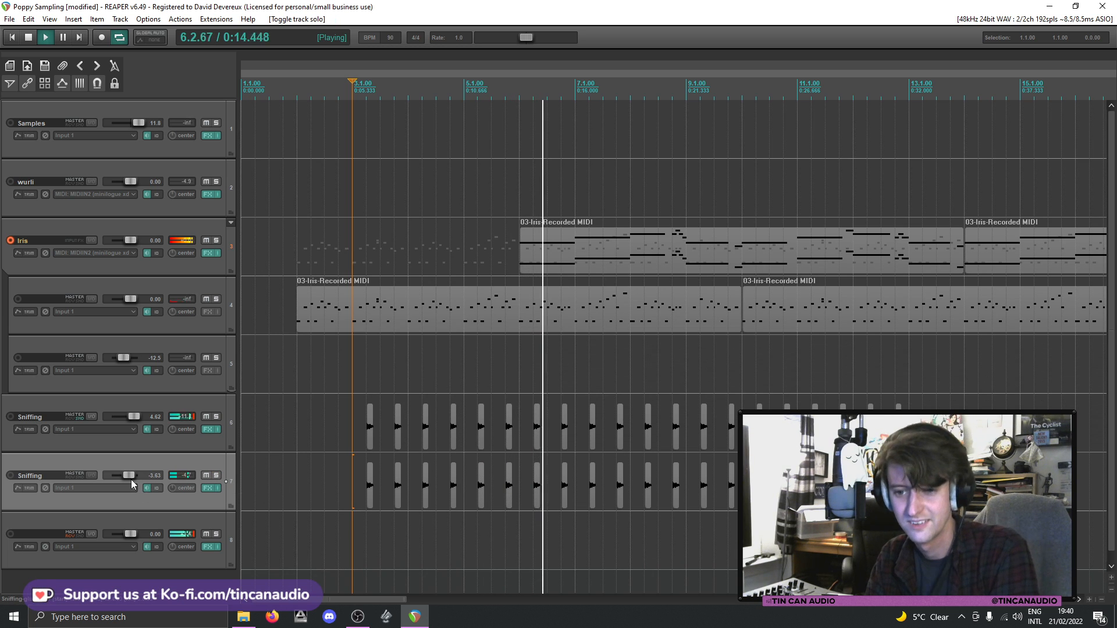
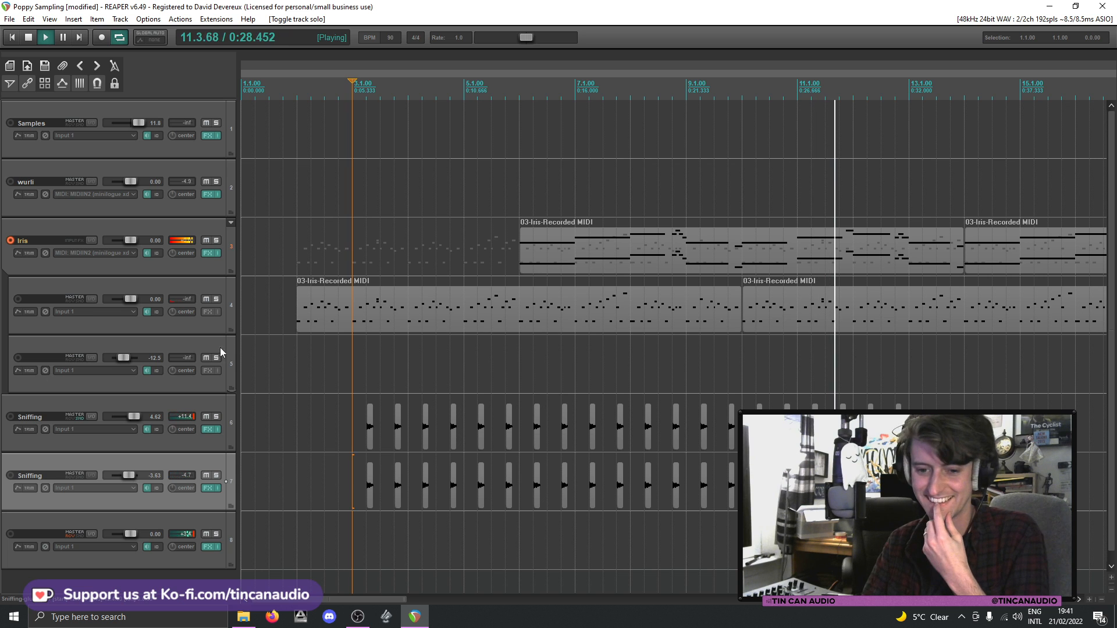
{"action": "scroll", "coordinate": [528, 419], "scroll_direction": "down", "scroll_amount": 2}
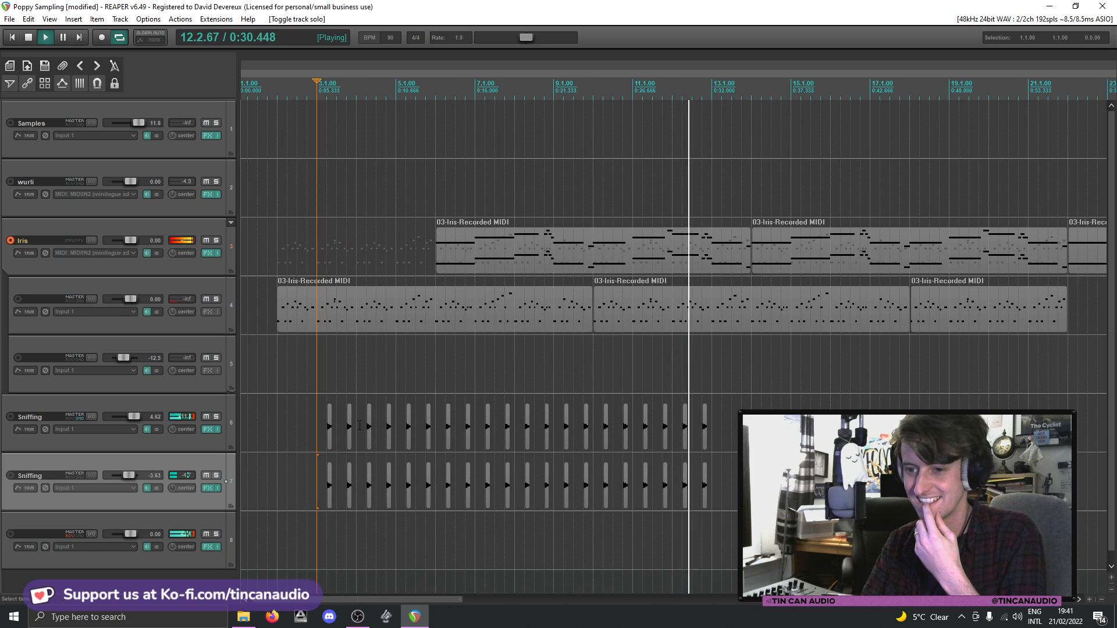
{"action": "left_click", "coordinate": [330, 427]}
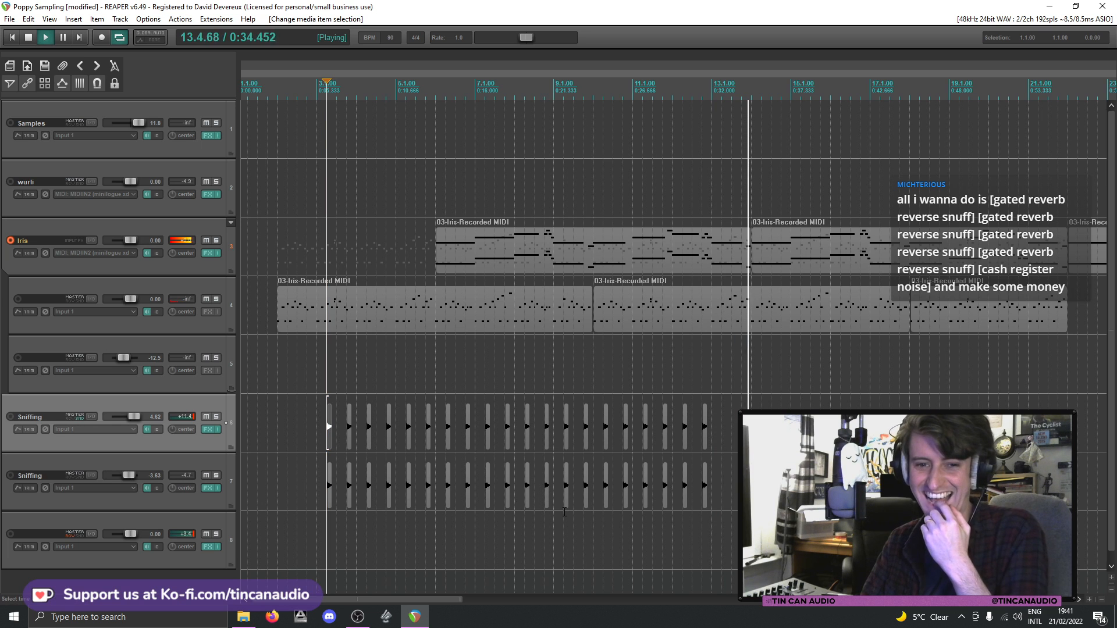
{"action": "left_click", "coordinate": [633, 314]}
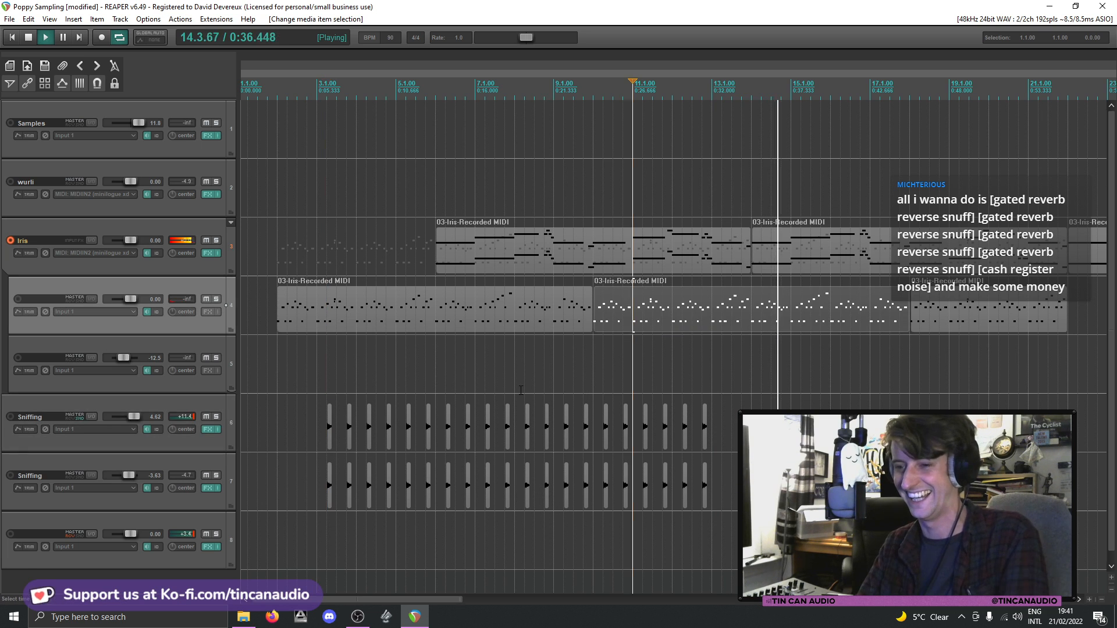
{"action": "key", "text": "space"}
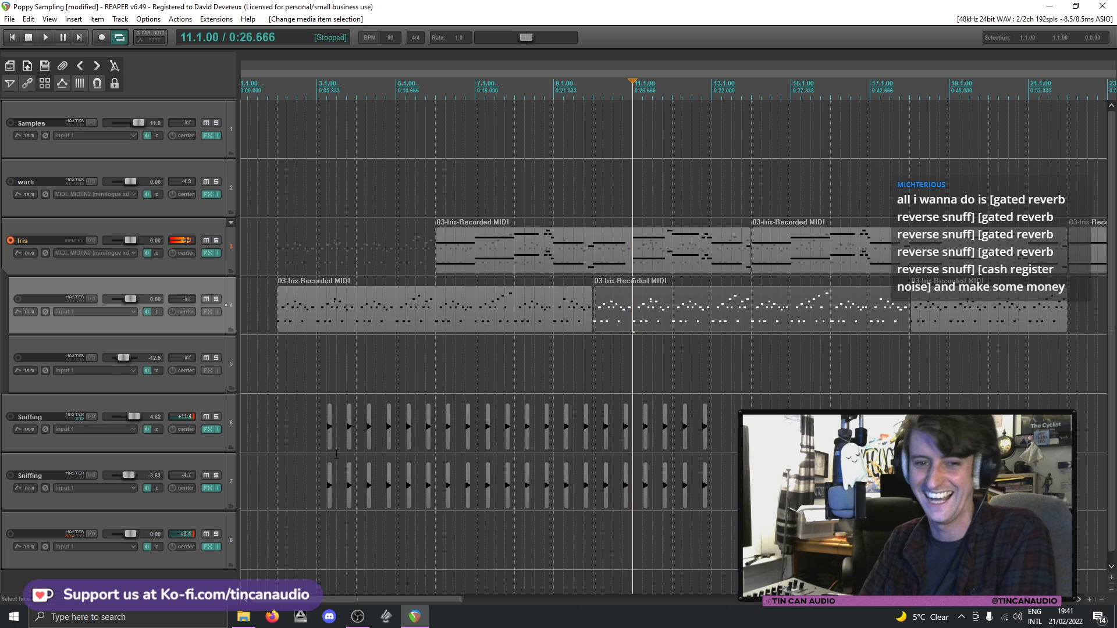
- Copy the sniff at 12.4.00 on the original Sniffing track to 13.2.00, 13.3.00, 13.4.00, 14.1.00 and 14.2.00
{"action": "left_click", "coordinate": [326, 438]}
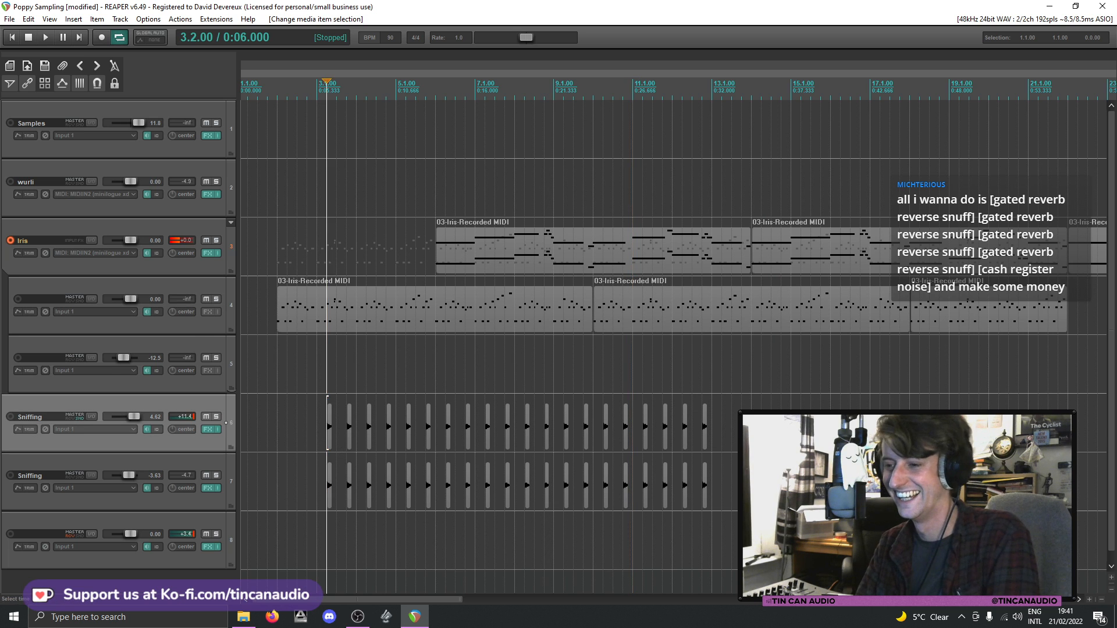
{"action": "left_click", "coordinate": [703, 432]}
{"action": "scroll", "coordinate": [704, 426], "scroll_direction": "up", "scroll_amount": 4}
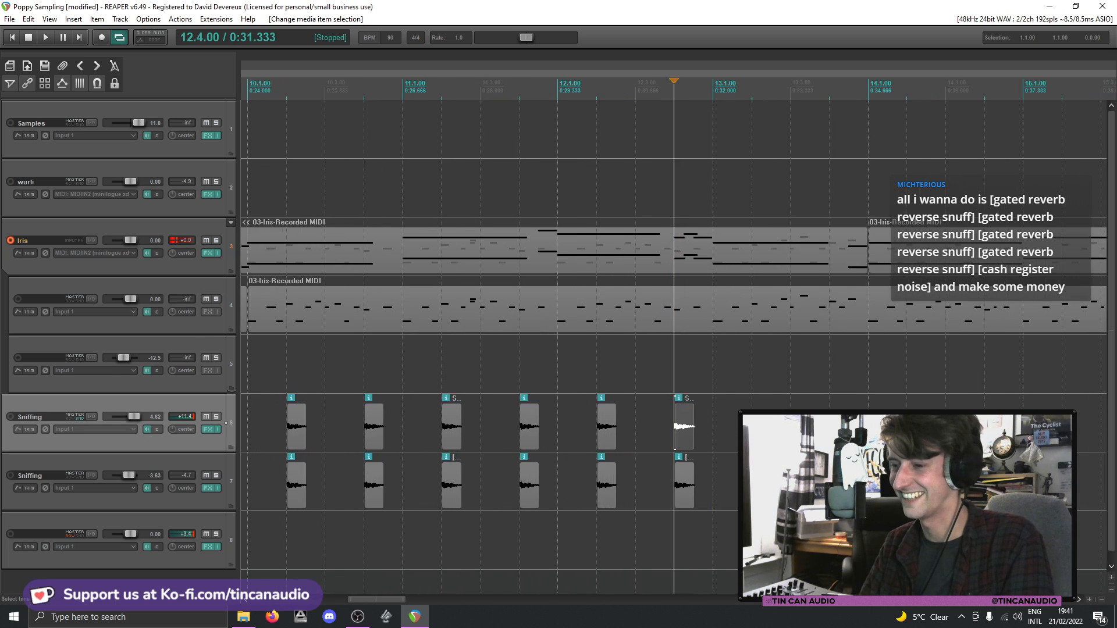
{"action": "left_click", "coordinate": [752, 431]}
{"action": "key", "text": "ctrl+v"}
{"action": "left_click", "coordinate": [791, 432]}
{"action": "key", "text": "ctrl+v"}
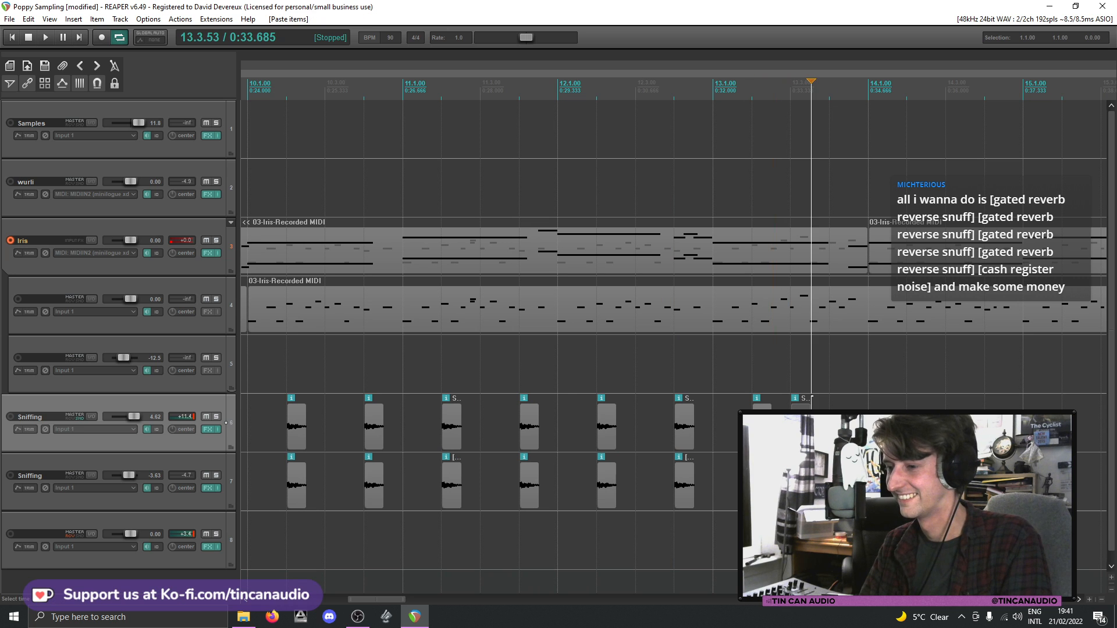
{"action": "left_click", "coordinate": [830, 432]}
{"action": "key", "text": "ctrl+v"}
{"action": "left_click", "coordinate": [868, 431]}
{"action": "key", "text": "ctrl+v"}
{"action": "left_click", "coordinate": [907, 431]}
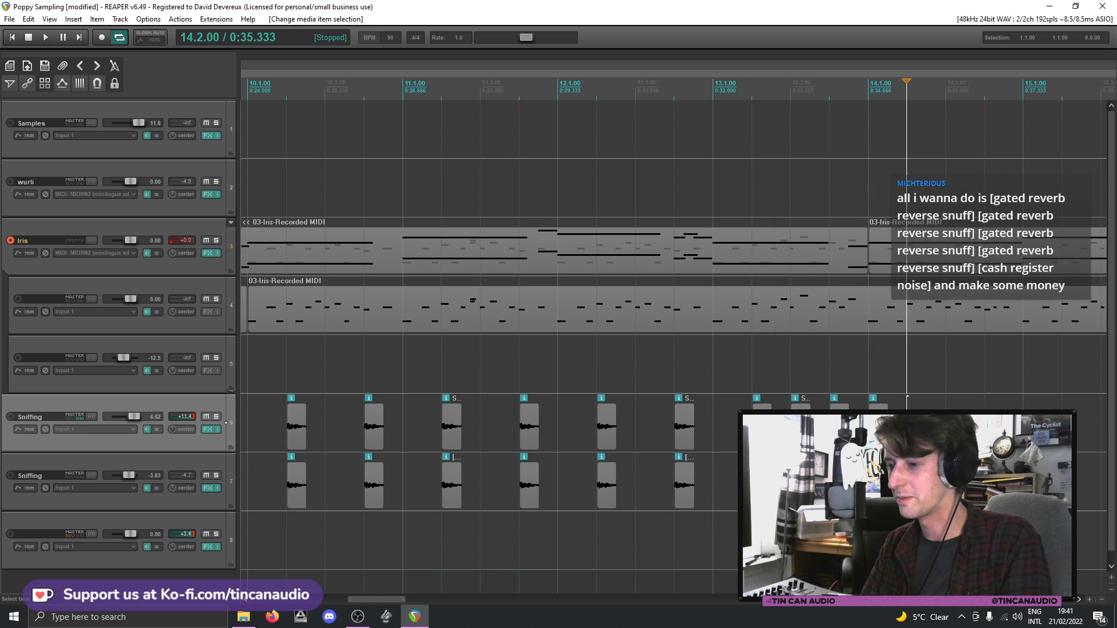
{"action": "key", "text": "ctrl+v"}
- Solo the original Sniffing track, move the five pasted sniffs closer together and audition them from 13.1.00
{"action": "left_click", "coordinate": [215, 417]}
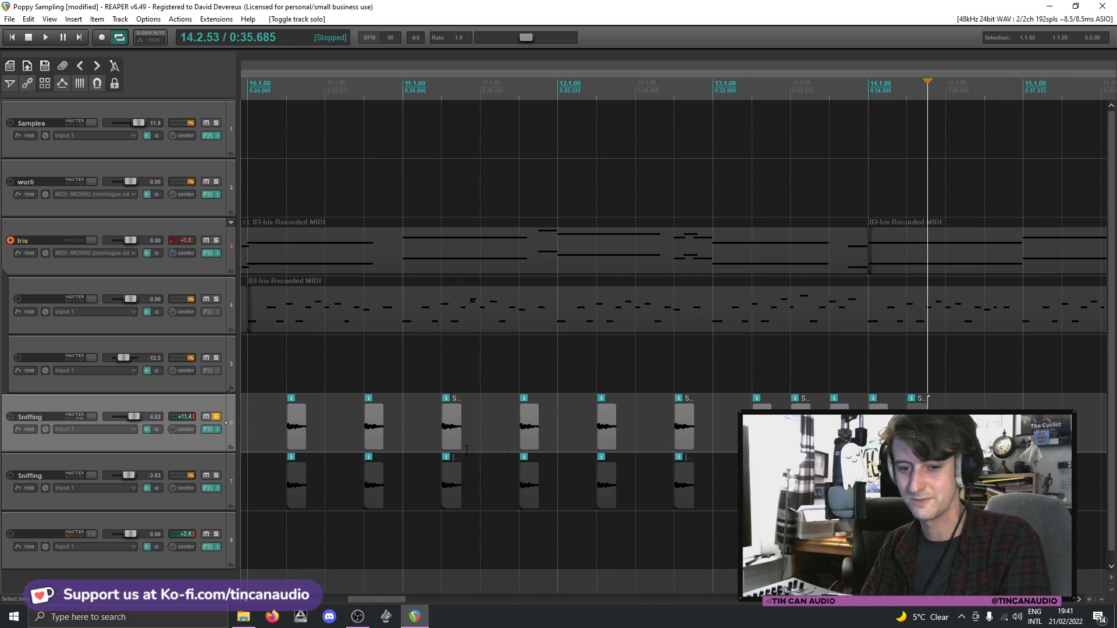
{"action": "left_click", "coordinate": [716, 419]}
{"action": "key", "text": "space"}
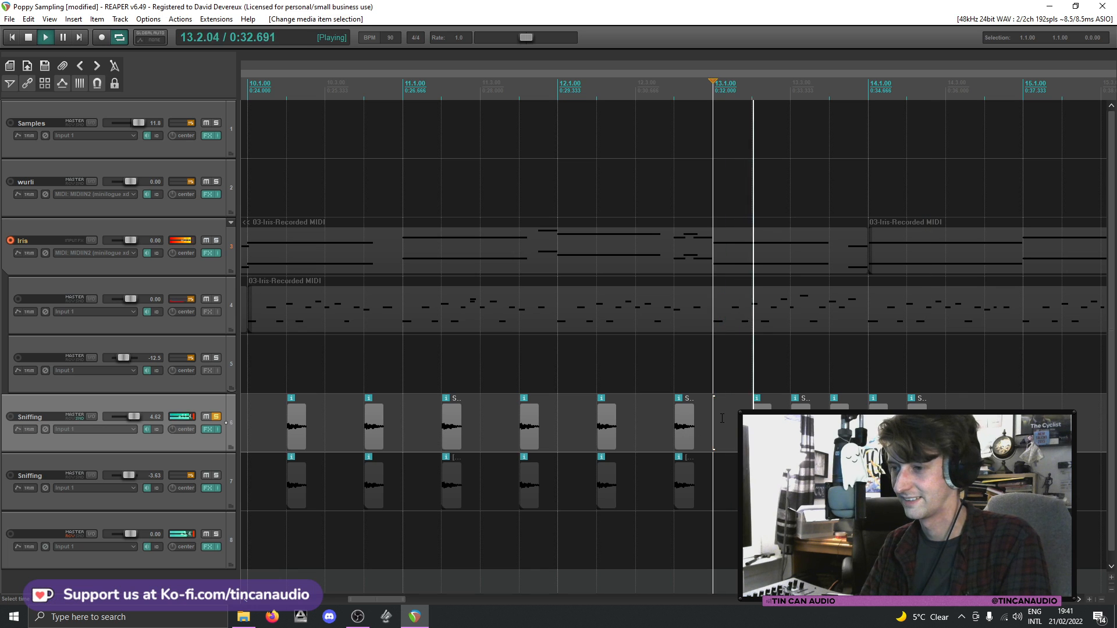
{"action": "key", "text": "space"}
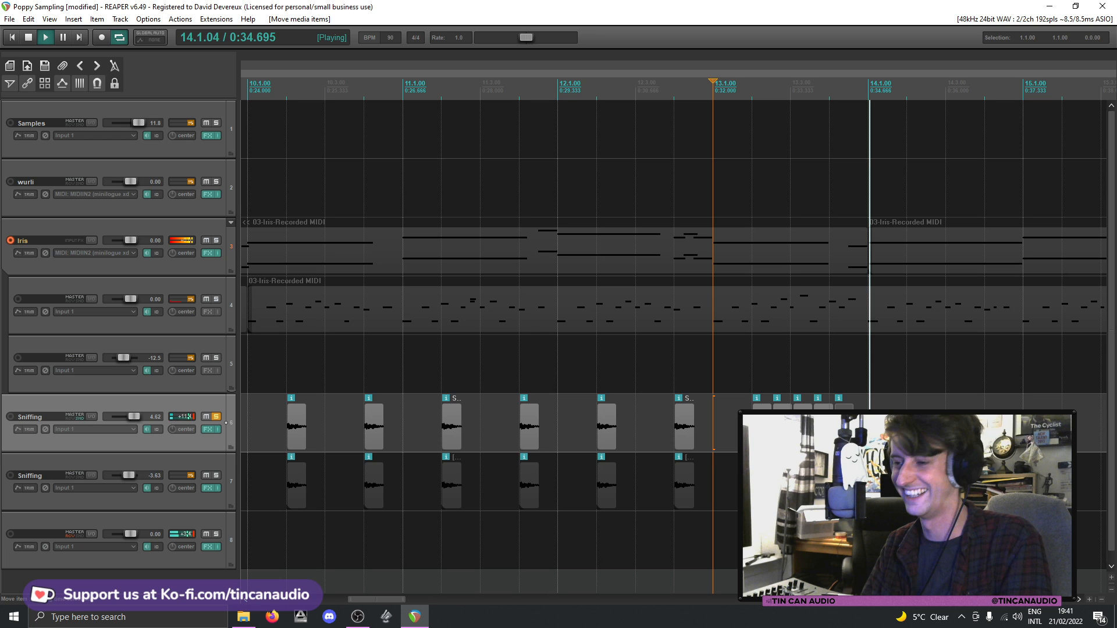
{"action": "key", "text": "space"}
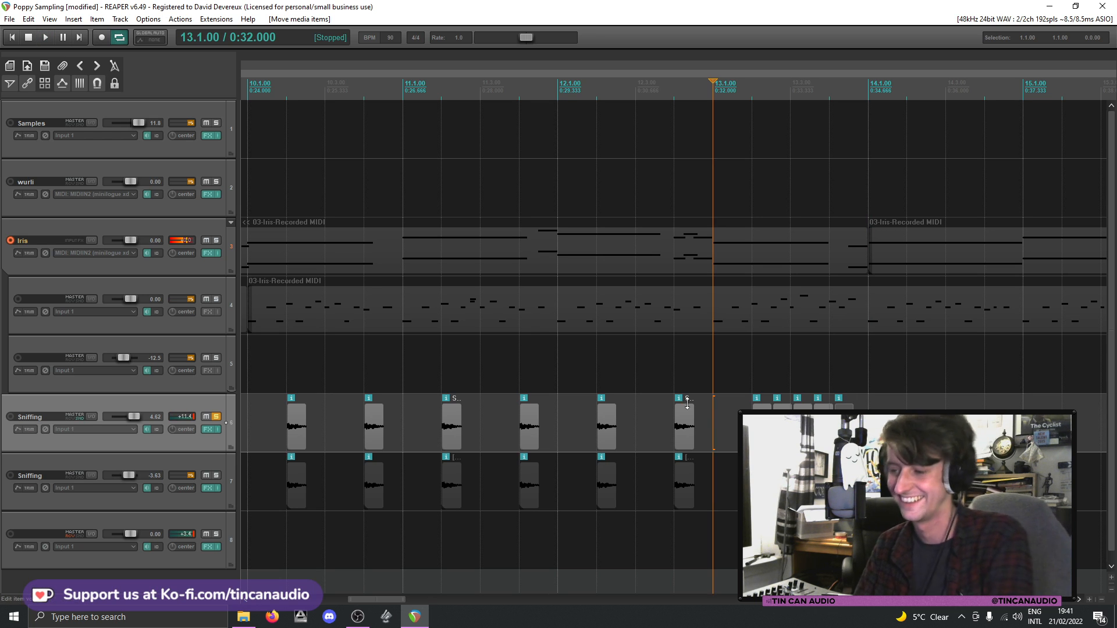
- Delete the five pasted sniffs after 13.1.00 and unsolo the original Sniffing track
{"action": "left_click", "coordinate": [754, 400]}
{"action": "key", "text": "Delete"}
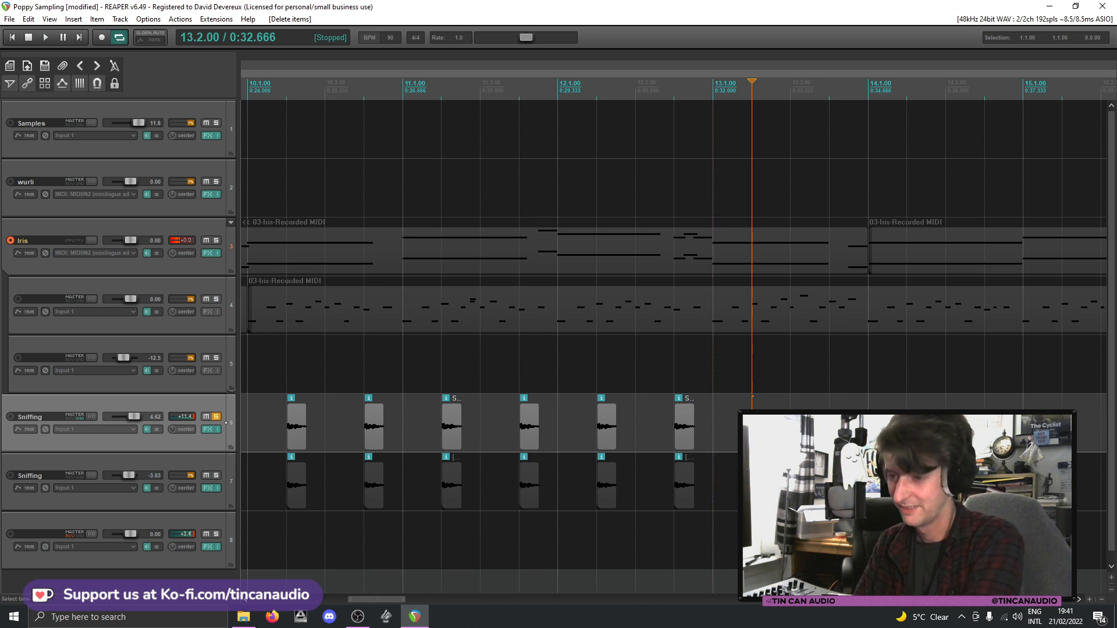
{"action": "left_click", "coordinate": [216, 416]}
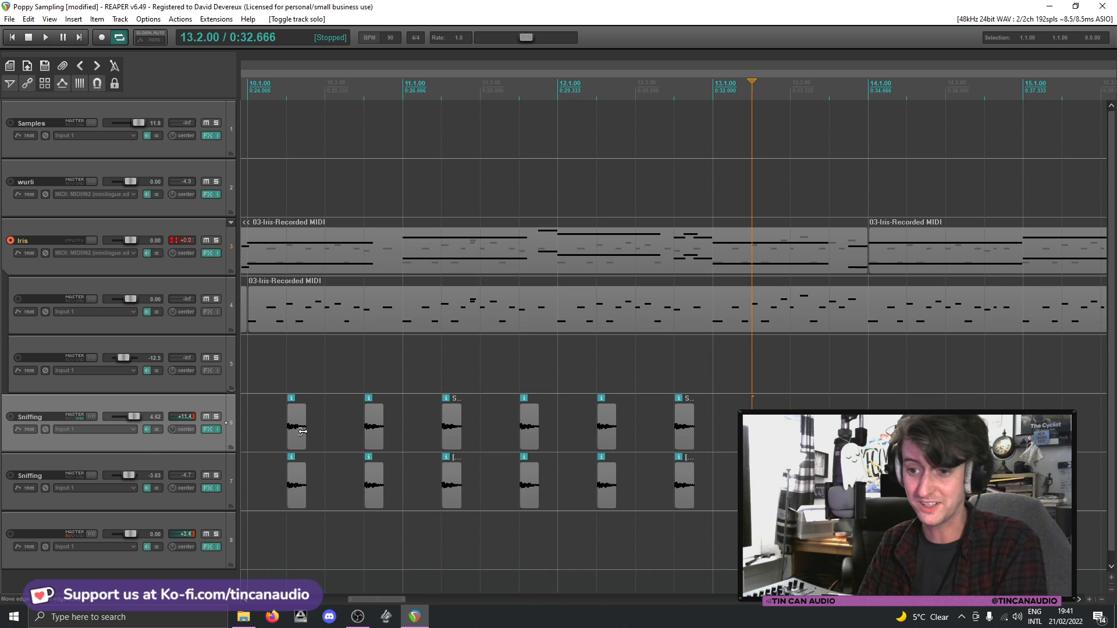
- Play the arrangement from 3.1.00, disarm recording on the Iris track and stop playback
{"action": "left_click", "coordinate": [276, 418]}
{"action": "scroll", "coordinate": [280, 420], "scroll_direction": "down", "scroll_amount": 6}
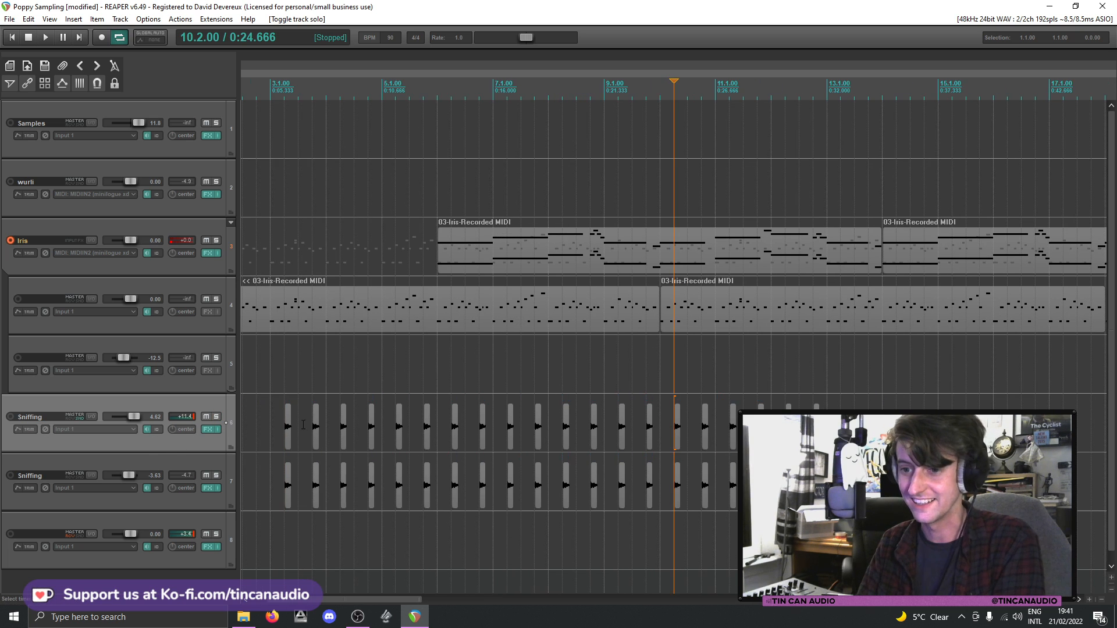
{"action": "left_click", "coordinate": [276, 412]}
{"action": "key", "text": "space"}
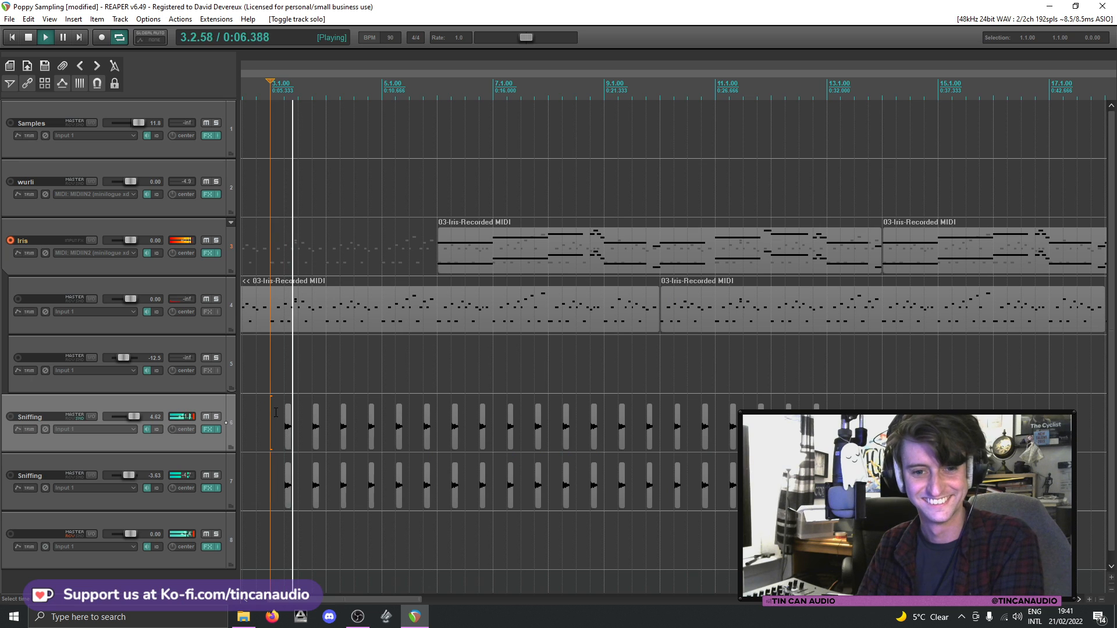
{"action": "left_click", "coordinate": [271, 319]}
{"action": "left_click", "coordinate": [10, 241]}
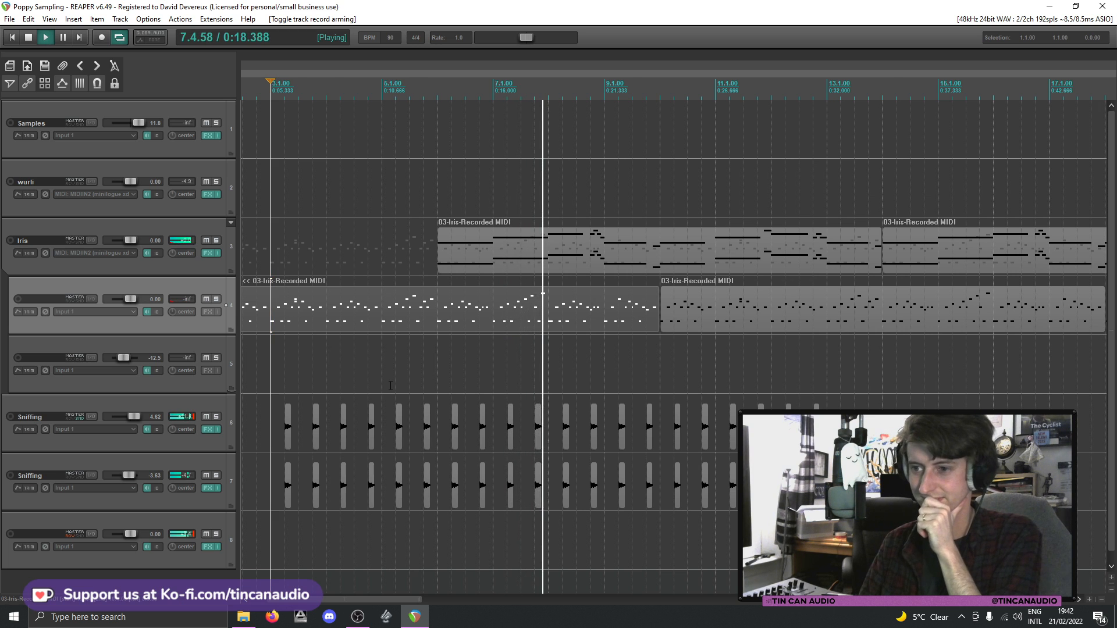
{"action": "scroll", "coordinate": [390, 386], "scroll_direction": "down", "scroll_amount": 2}
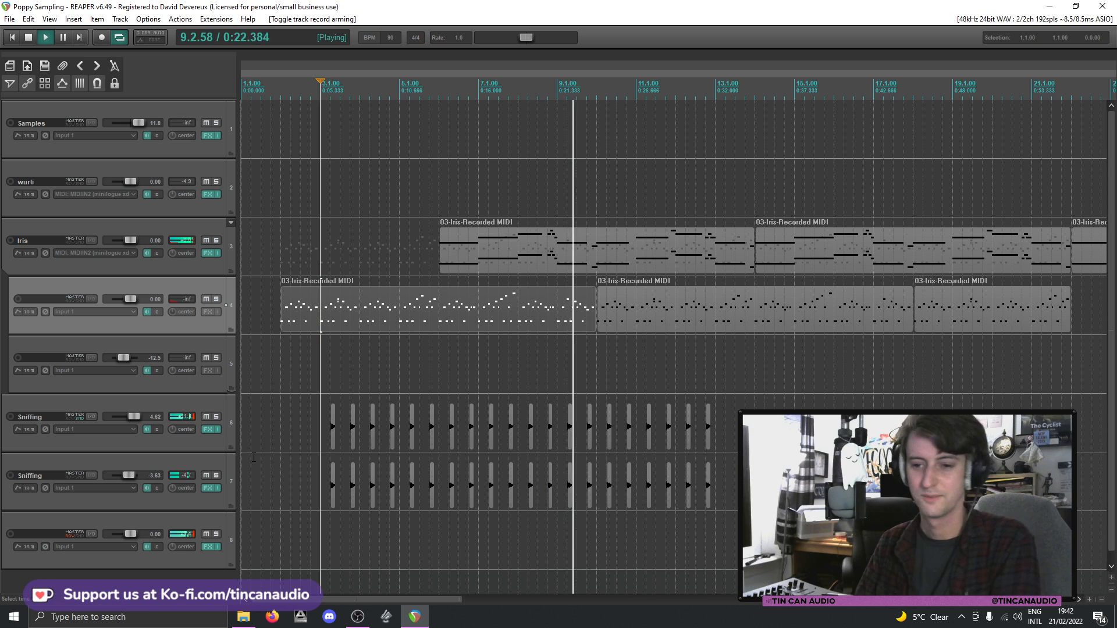
{"action": "key", "text": "space"}
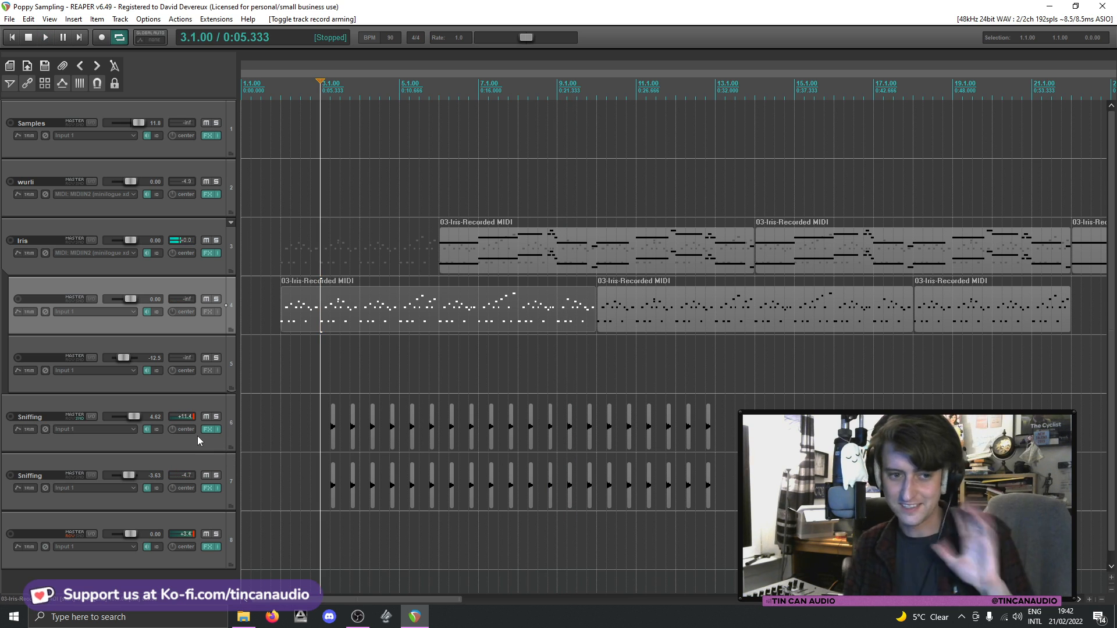
- Paste a sniff at 17.1.00 on the original Sniffing track, resize it and move it farther along the timeline
{"action": "left_click", "coordinate": [706, 431]}
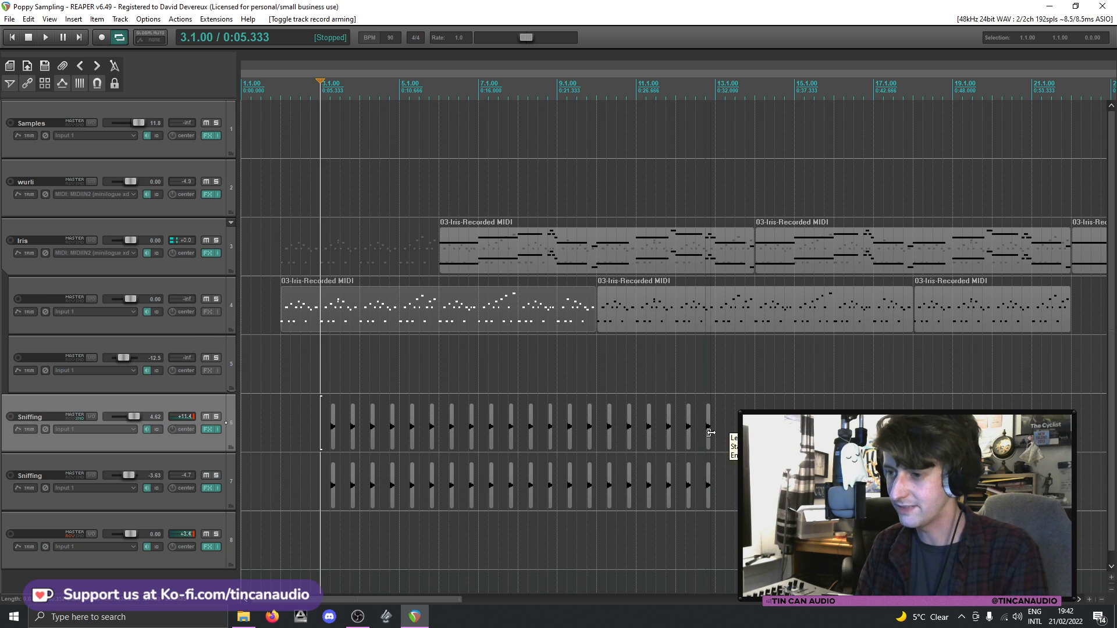
{"action": "left_click", "coordinate": [873, 429]}
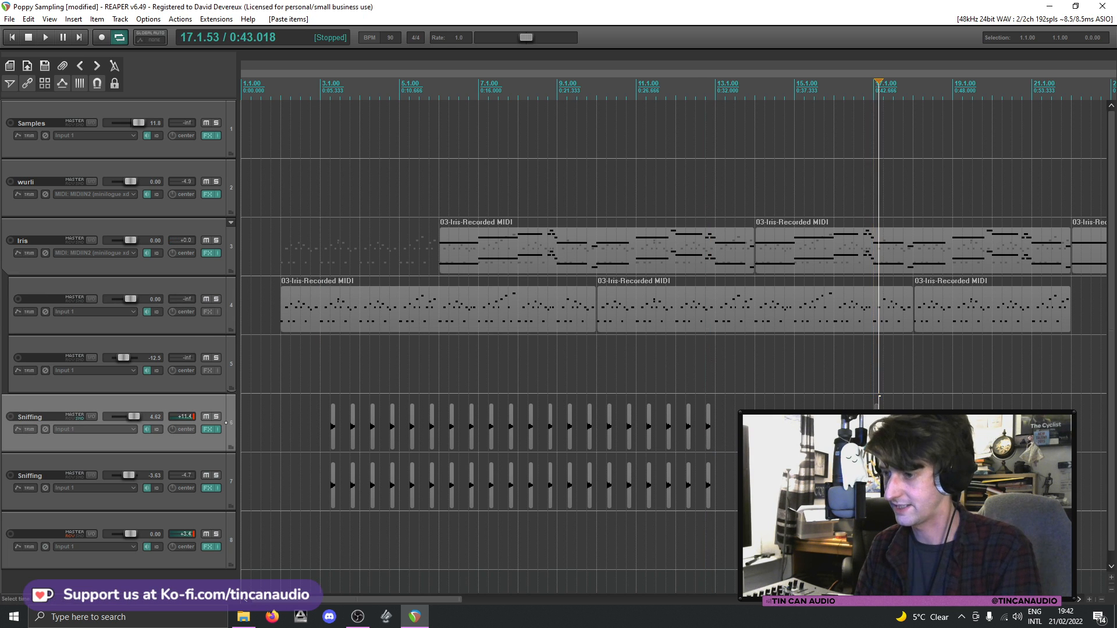
{"action": "scroll", "coordinate": [873, 430], "scroll_direction": "down", "scroll_amount": 3}
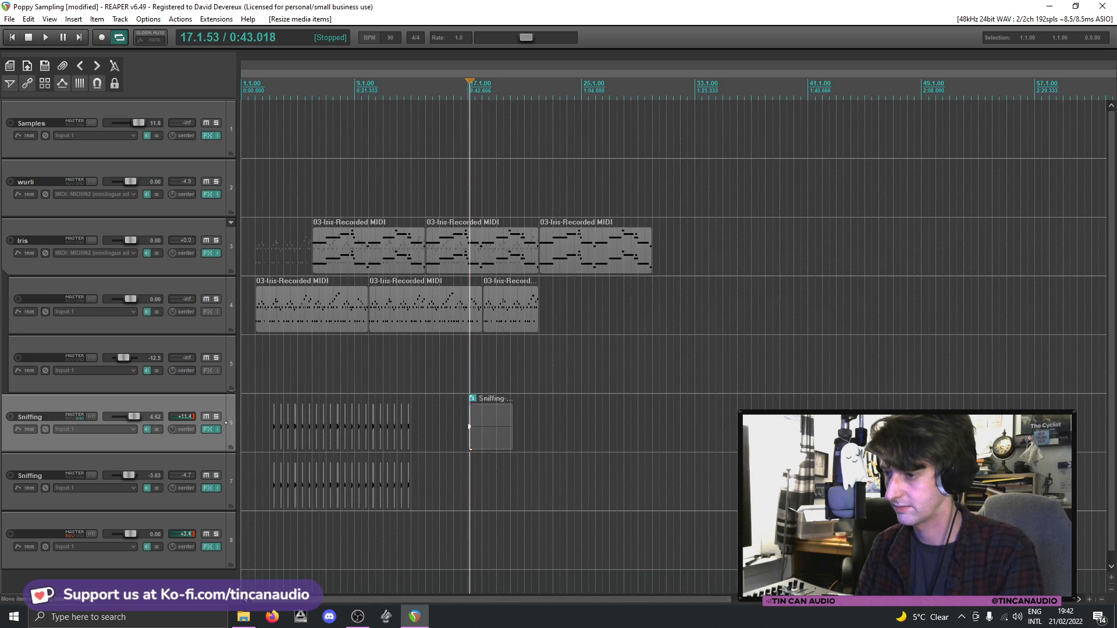
{"action": "left_click_drag", "start_coordinate": [510, 433], "coordinate": [474, 432]}
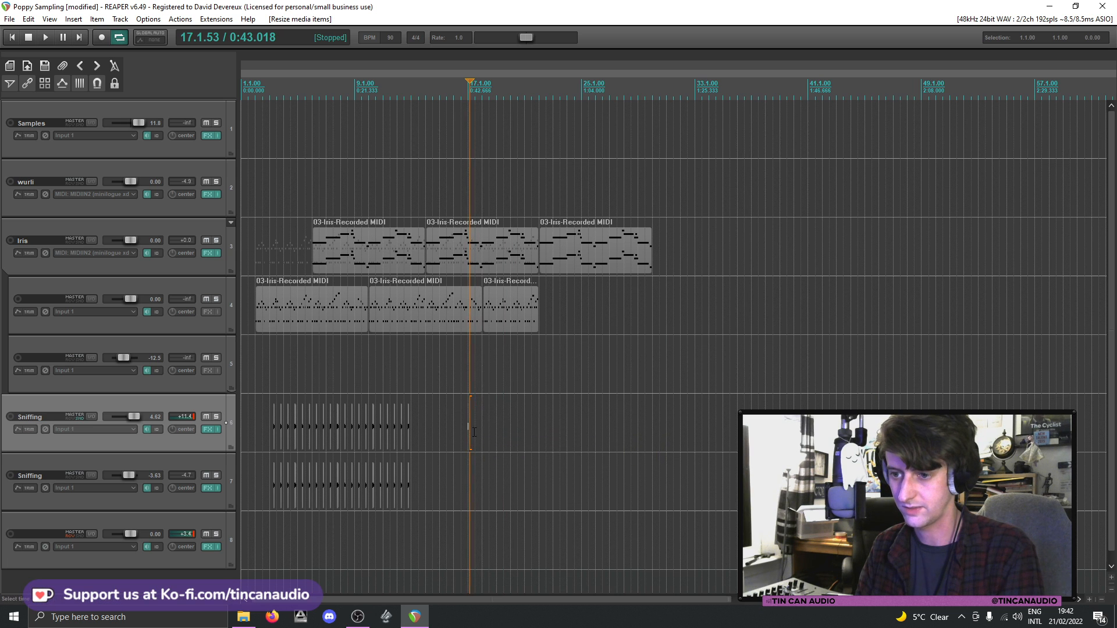
{"action": "scroll", "coordinate": [468, 428], "scroll_direction": "up", "scroll_amount": 4}
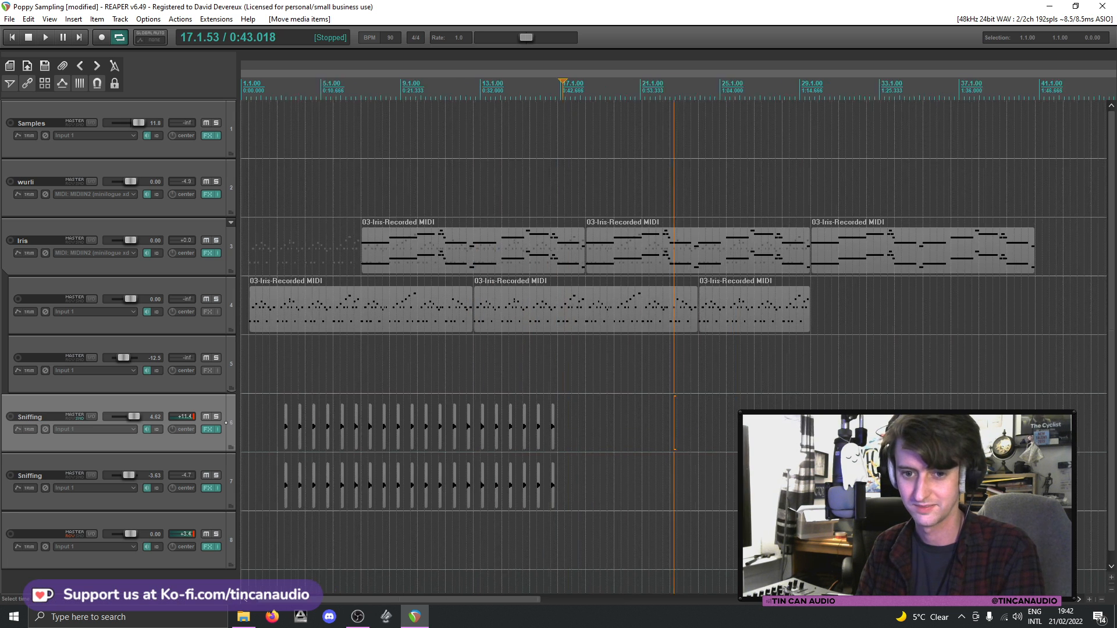
- Find and delete the stray sniff sliver around 40.3.00 on the original Sniffing track, leaving no time selection
{"action": "scroll", "coordinate": [502, 428], "scroll_direction": "down", "scroll_amount": 3}
{"action": "scroll", "coordinate": [713, 457], "scroll_direction": "down", "scroll_amount": 2}
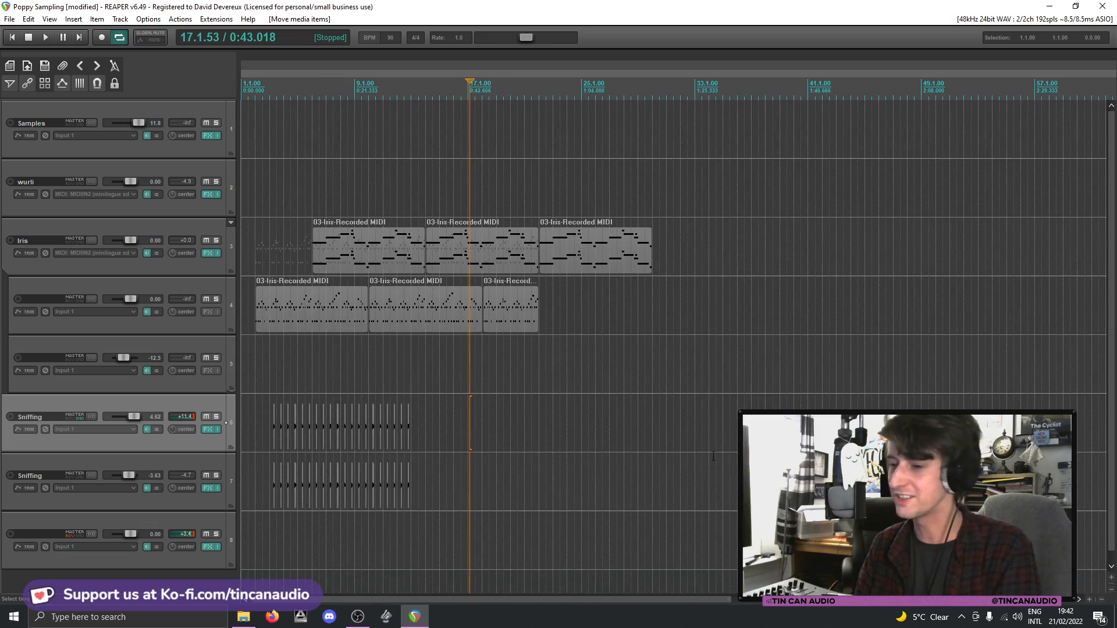
{"action": "left_click", "coordinate": [801, 428]}
{"action": "scroll", "coordinate": [801, 428], "scroll_direction": "up", "scroll_amount": 9}
{"action": "scroll", "coordinate": [801, 428], "scroll_direction": "down", "scroll_amount": 8}
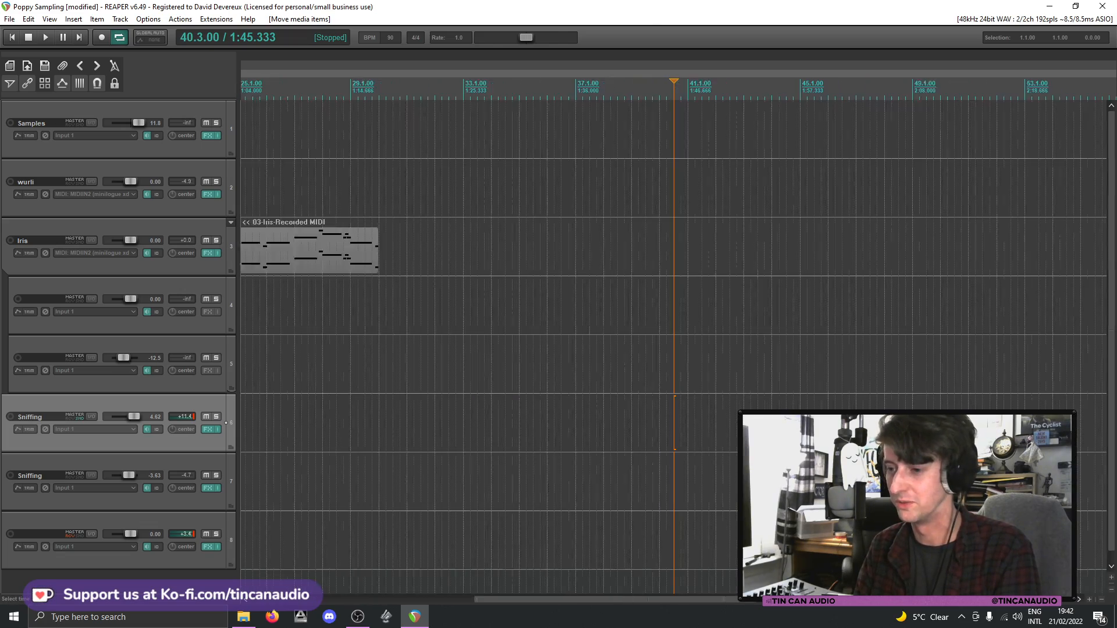
{"action": "scroll", "coordinate": [801, 428], "scroll_direction": "up", "scroll_amount": 1}
{"action": "scroll", "coordinate": [801, 428], "scroll_direction": "down", "scroll_amount": 5}
{"action": "scroll", "coordinate": [801, 428], "scroll_direction": "up", "scroll_amount": 2}
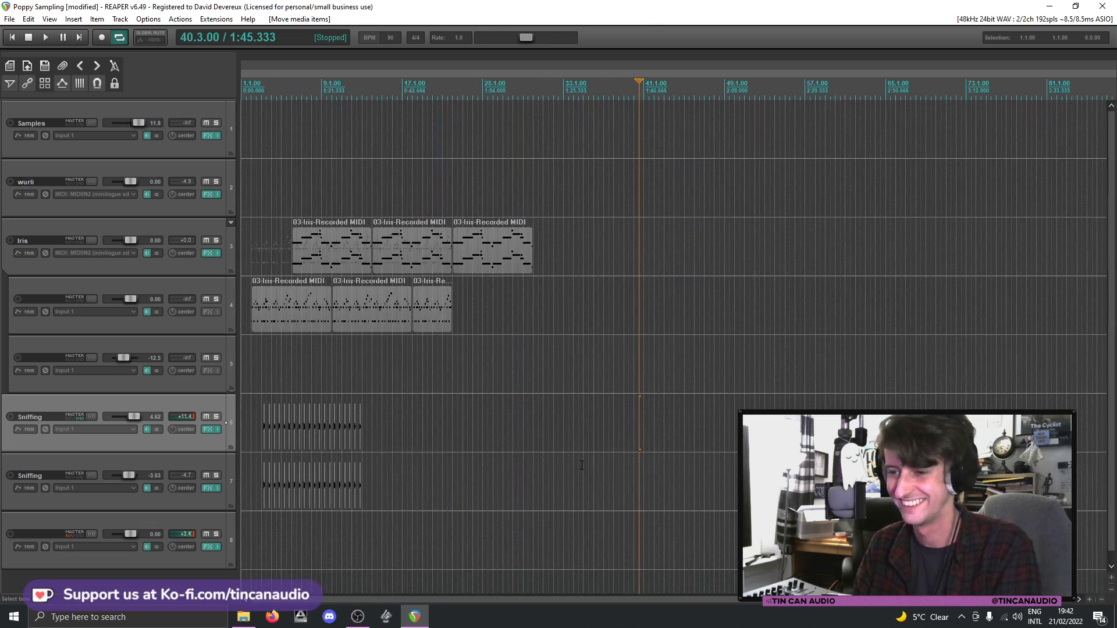
{"action": "left_click", "coordinate": [626, 423]}
{"action": "scroll", "coordinate": [626, 423], "scroll_direction": "up", "scroll_amount": 6}
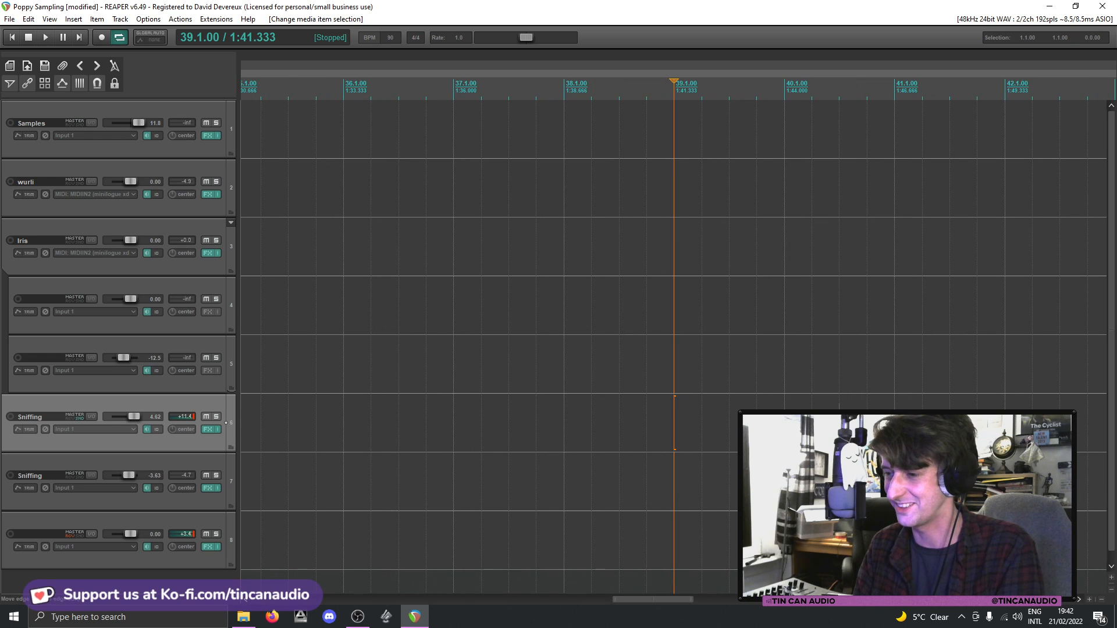
{"action": "scroll", "coordinate": [693, 441], "scroll_direction": "up", "scroll_amount": 5}
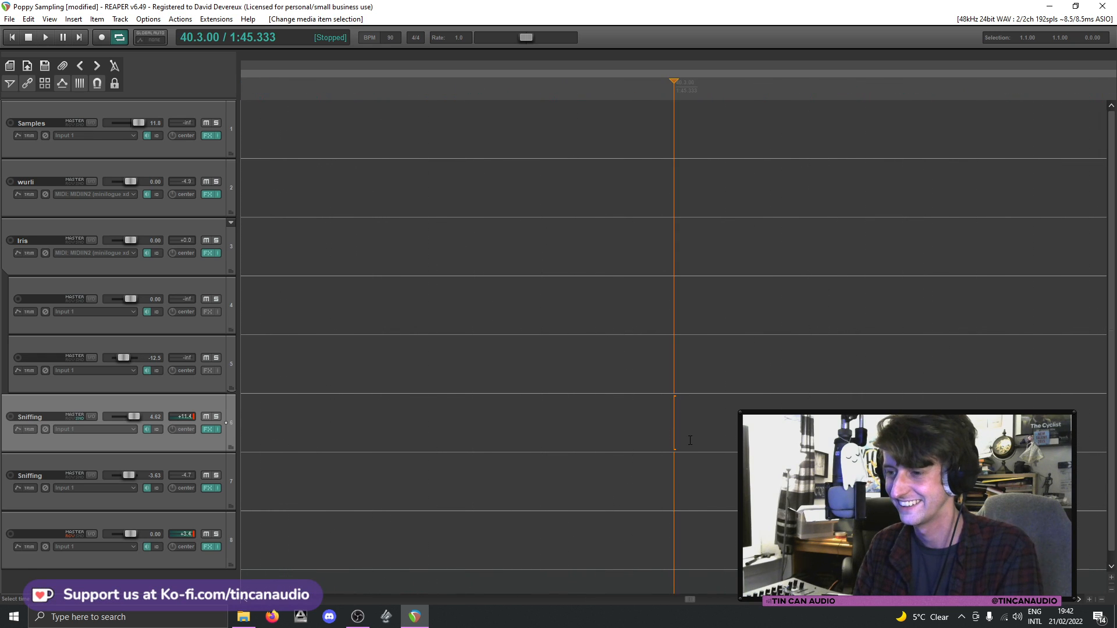
{"action": "scroll", "coordinate": [690, 441], "scroll_direction": "down", "scroll_amount": 4}
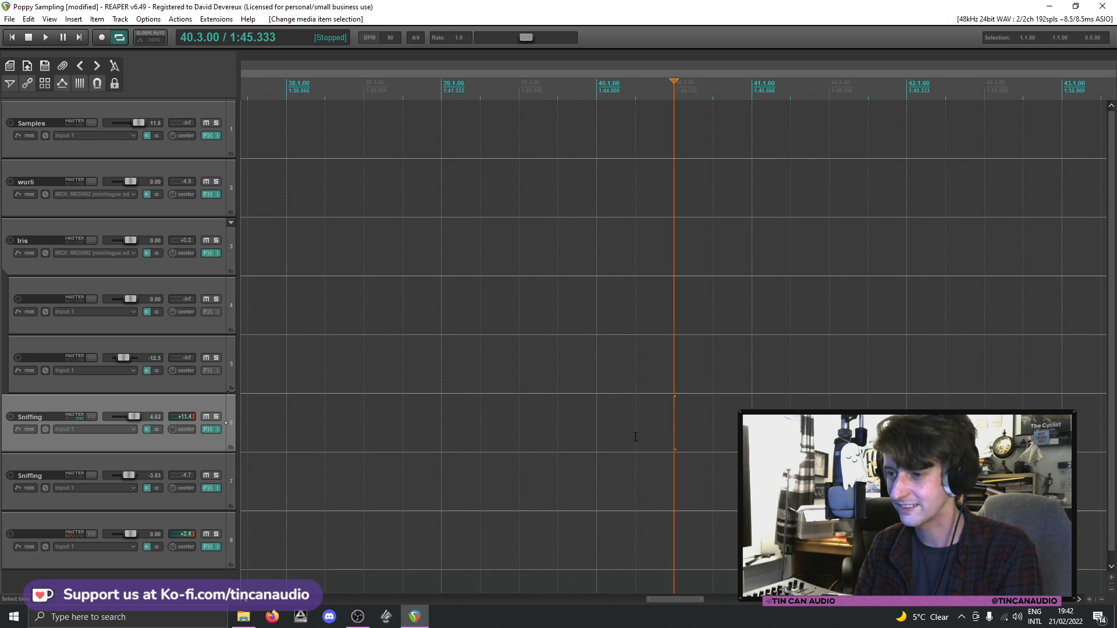
{"action": "left_click", "coordinate": [635, 436]}
{"action": "left_click", "coordinate": [674, 433]}
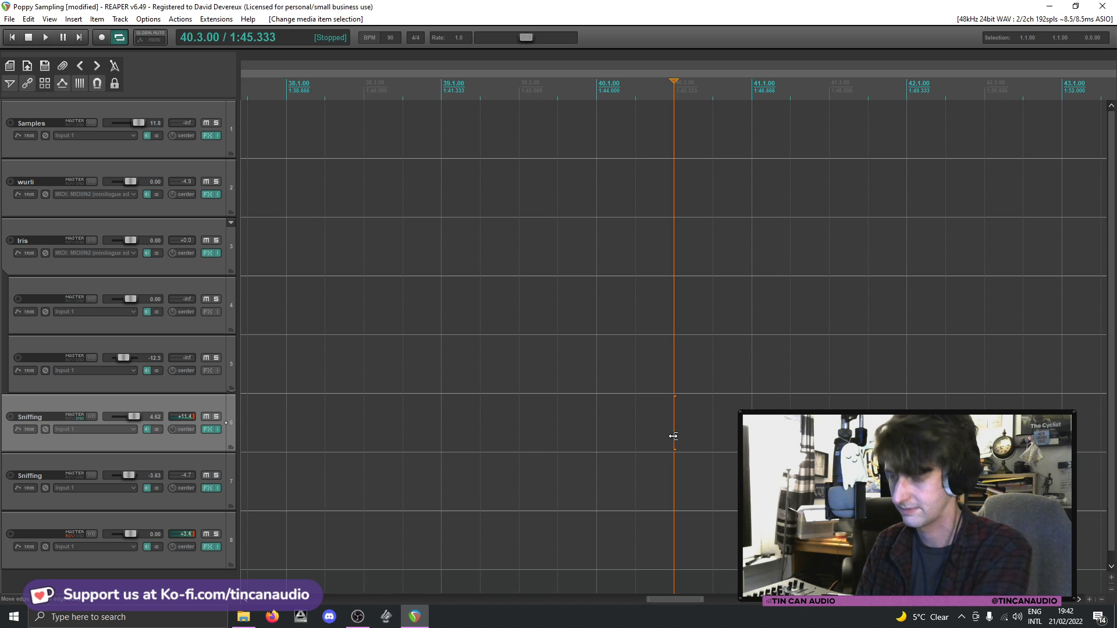
{"action": "scroll", "coordinate": [673, 448], "scroll_direction": "up", "scroll_amount": 3}
{"action": "scroll", "coordinate": [673, 448], "scroll_direction": "down", "scroll_amount": 5}
{"action": "left_click", "coordinate": [591, 438]}
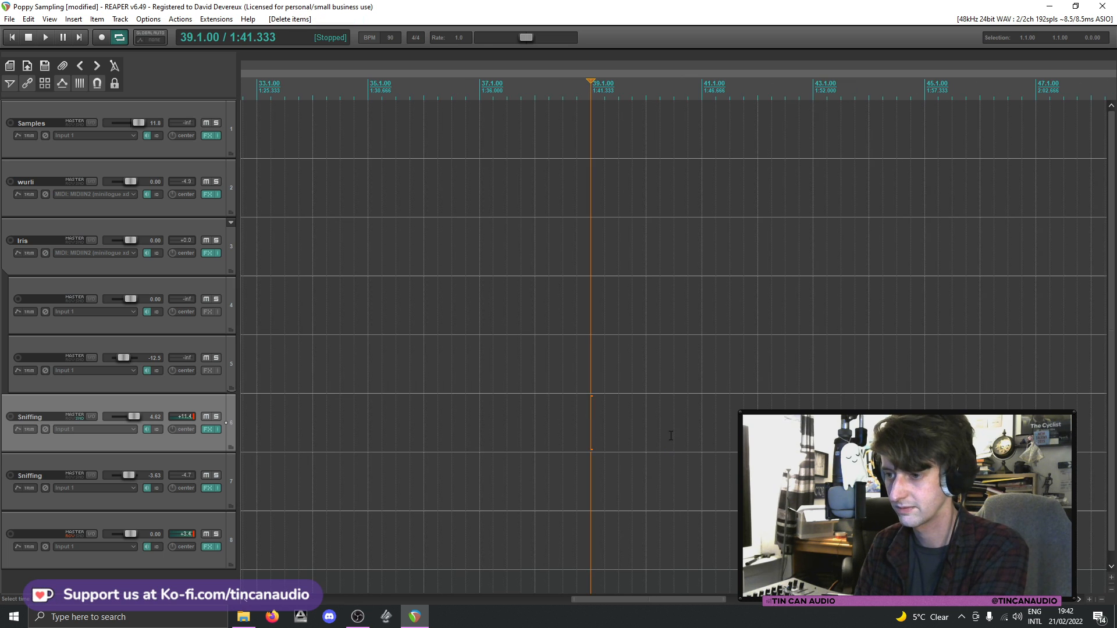
{"action": "left_click_drag", "start_coordinate": [667, 434], "coordinate": [745, 436]}
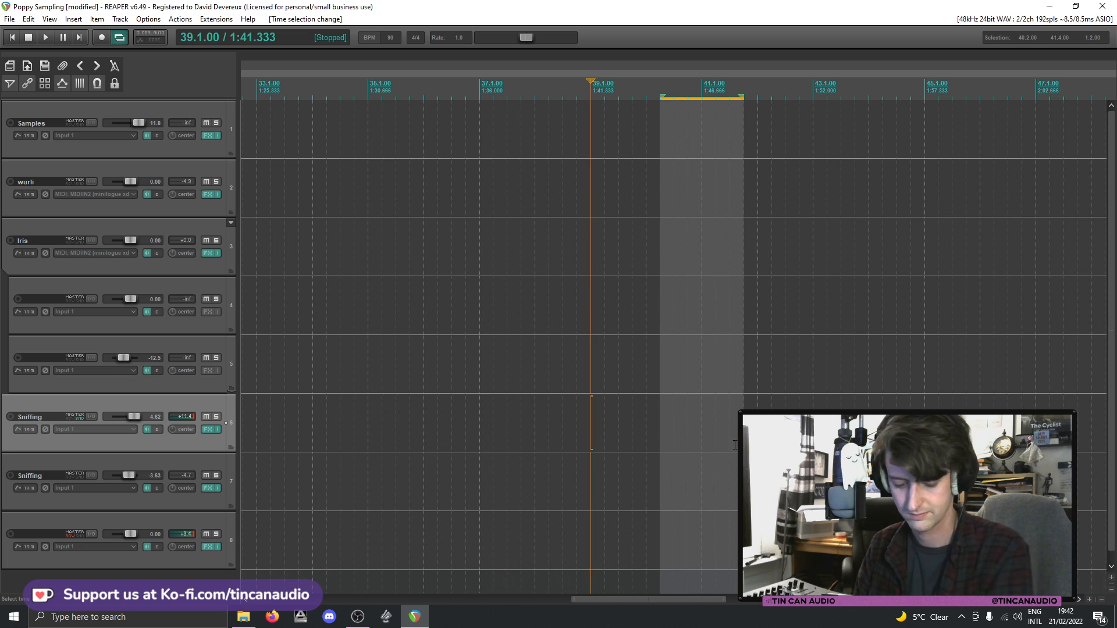
{"action": "key", "text": "Escape"}
- Select the sniff clip at 11.4.00 on the original Sniffing track
{"action": "scroll", "coordinate": [734, 445], "scroll_direction": "down", "scroll_amount": 6}
{"action": "left_click", "coordinate": [320, 431]}
{"action": "scroll", "coordinate": [325, 433], "scroll_direction": "up", "scroll_amount": 9}
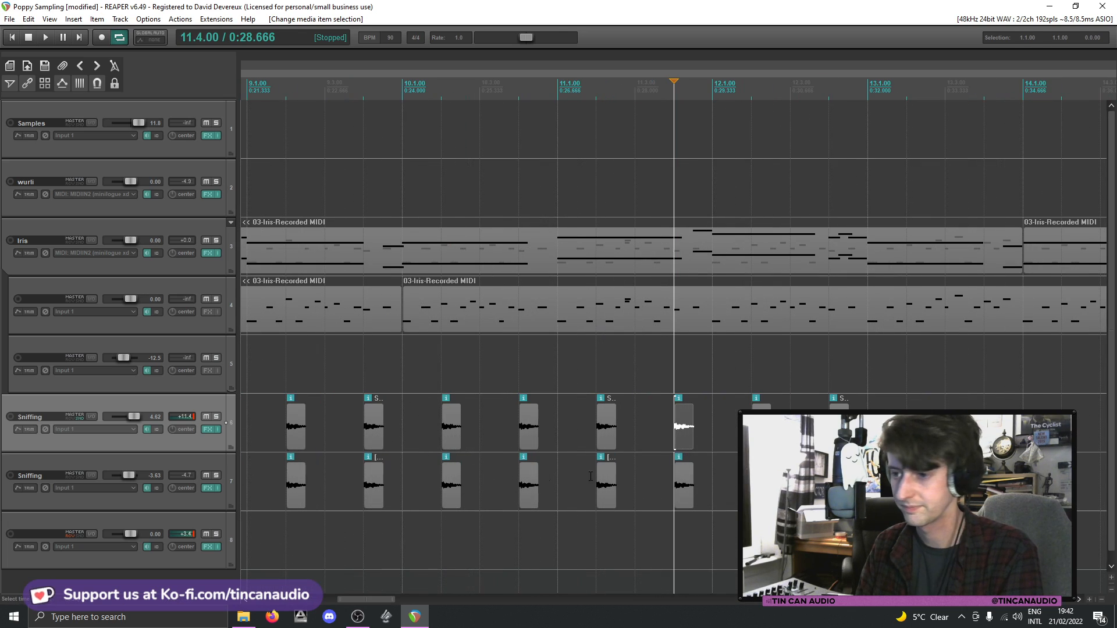
{"action": "scroll", "coordinate": [683, 439], "scroll_direction": "down", "scroll_amount": 5}
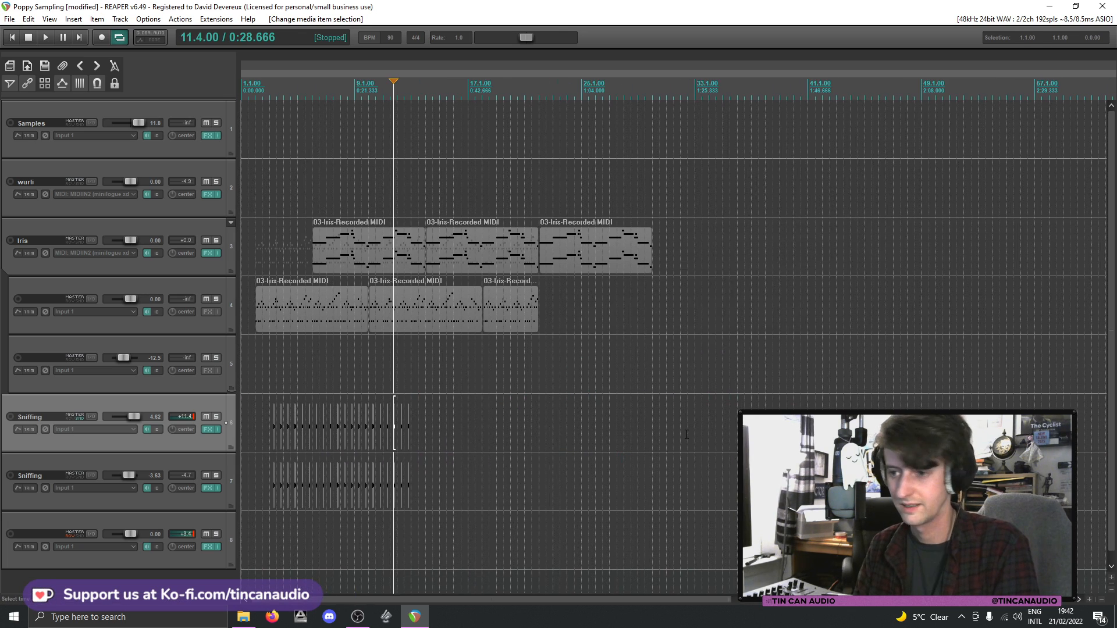
{"action": "left_click", "coordinate": [665, 433]}
{"action": "scroll", "coordinate": [674, 441], "scroll_direction": "up", "scroll_amount": 5}
{"action": "key", "text": "ctrl+v"}
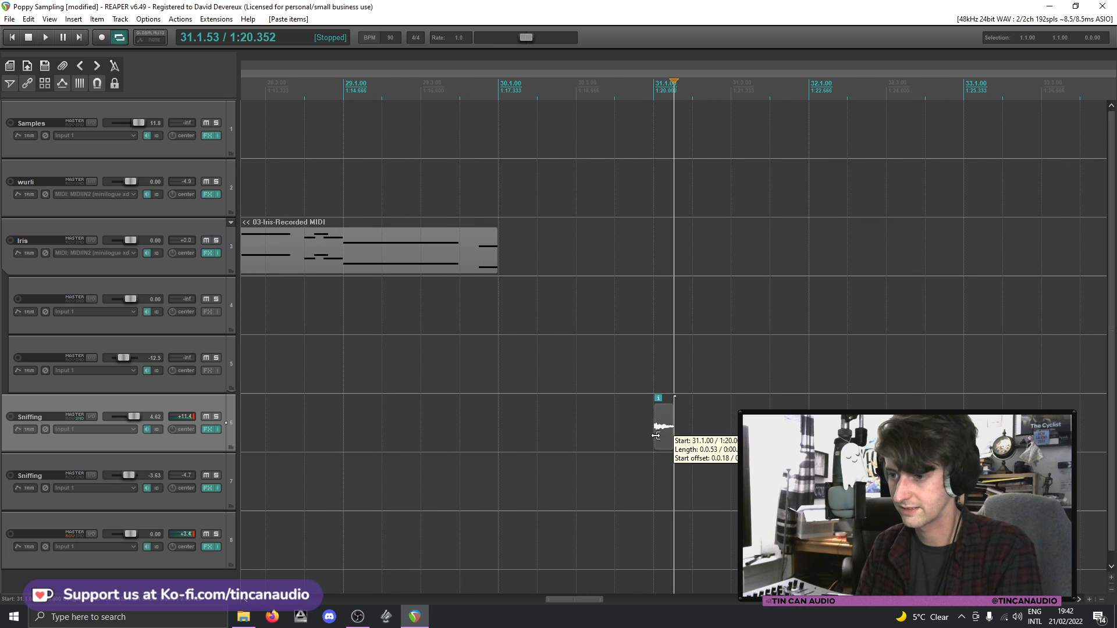
{"action": "left_click_drag", "start_coordinate": [655, 435], "coordinate": [300, 435]}
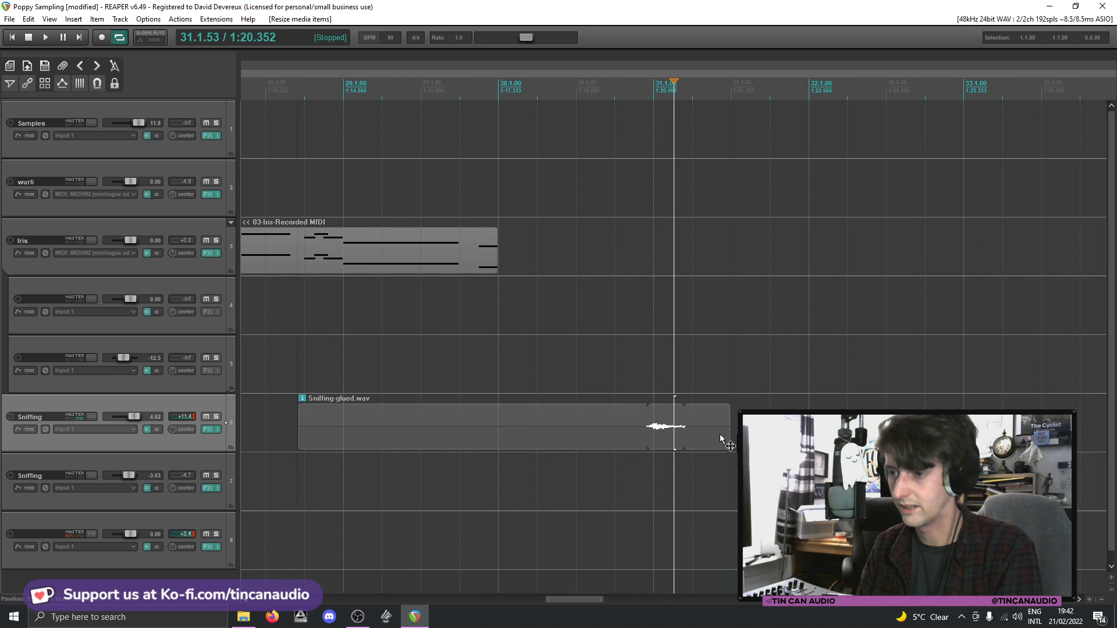
{"action": "left_click", "coordinate": [722, 436]}
{"action": "left_click", "coordinate": [672, 429]}
{"action": "key", "text": "Delete"}
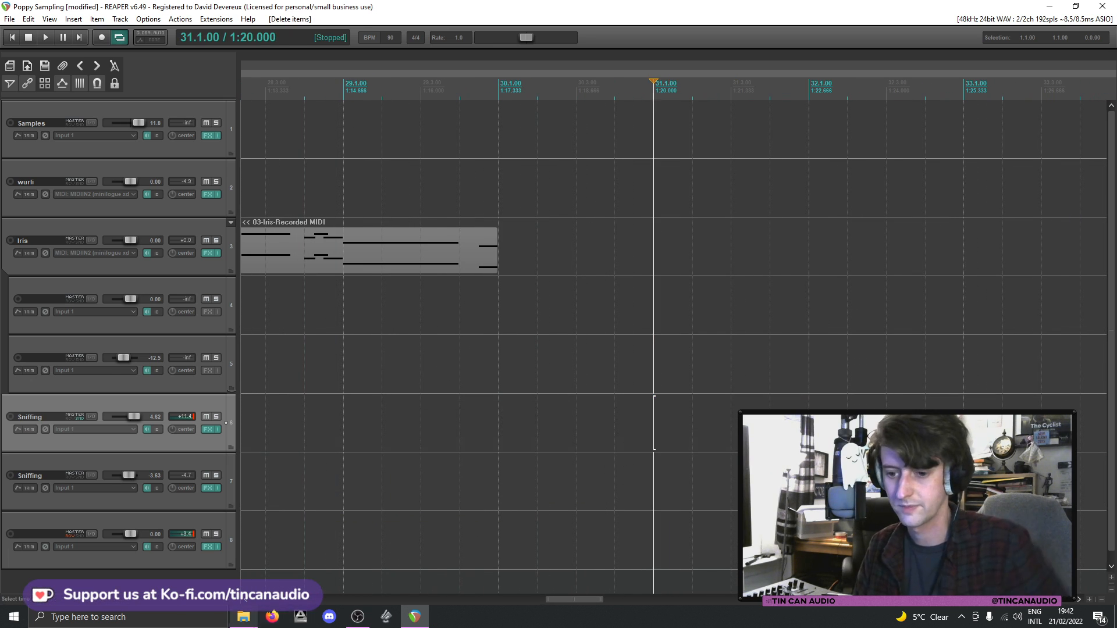
- Import Sniffing.WAV from the file explorer onto the first Sniffing track around bar 31 and audition its first loud hit
{"action": "left_click", "coordinate": [243, 617]}
{"action": "left_click_drag", "start_coordinate": [151, 443], "coordinate": [625, 436]}
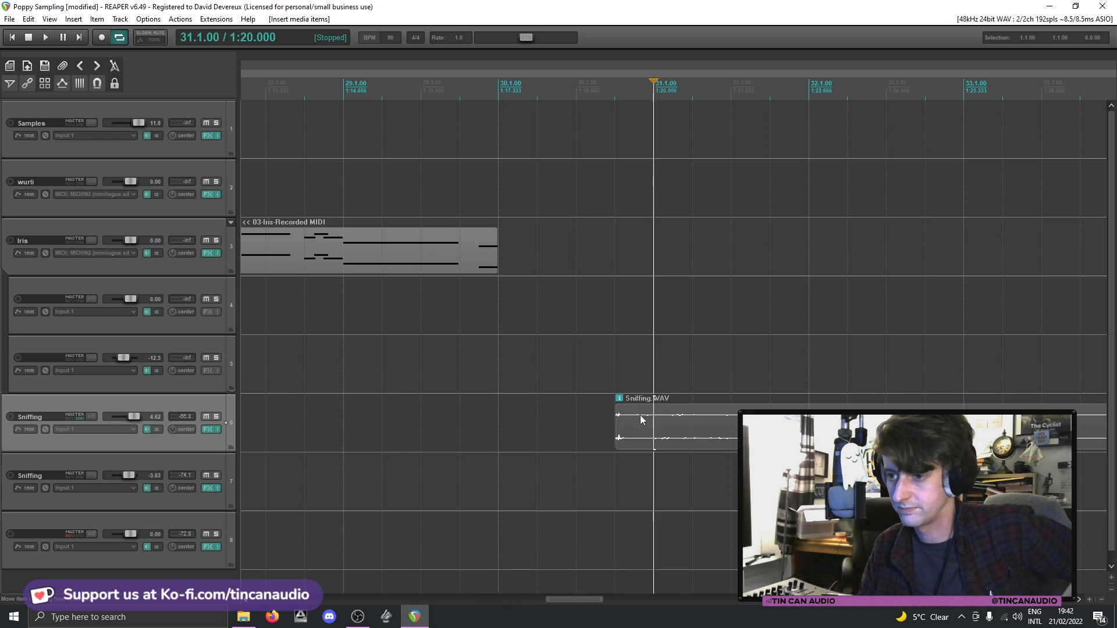
{"action": "scroll", "coordinate": [651, 437], "scroll_direction": "down", "scroll_amount": 4}
{"action": "key", "text": "space"}
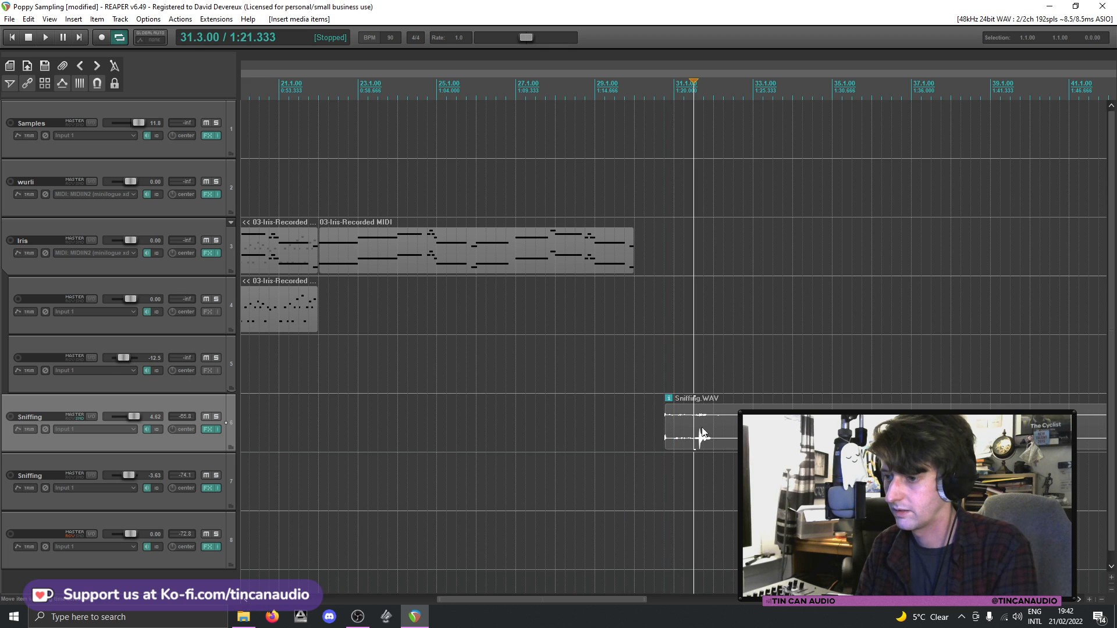
{"action": "scroll", "coordinate": [717, 448], "scroll_direction": "up", "scroll_amount": 4}
{"action": "key", "text": "space"}
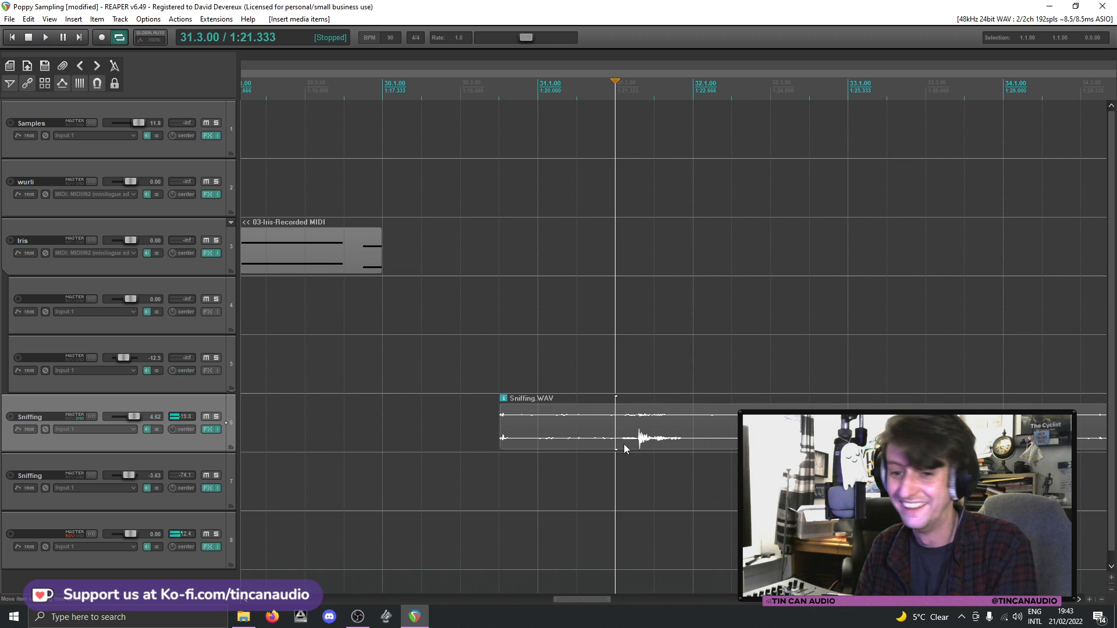
- Trim the start of the Sniffing.WAV clip up to the onset of the loud hit, checking it by playback
{"action": "left_click_drag", "start_coordinate": [502, 433], "coordinate": [616, 435]}
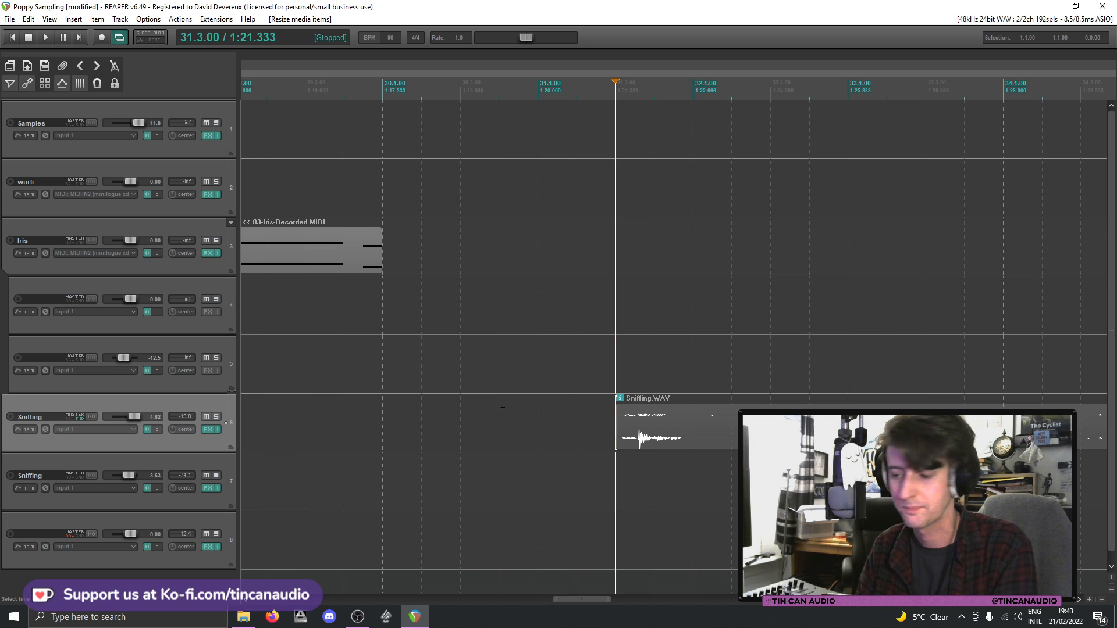
{"action": "left_click", "coordinate": [610, 436]}
{"action": "left_click_drag", "start_coordinate": [616, 440], "coordinate": [622, 445]}
{"action": "key", "text": "space"}
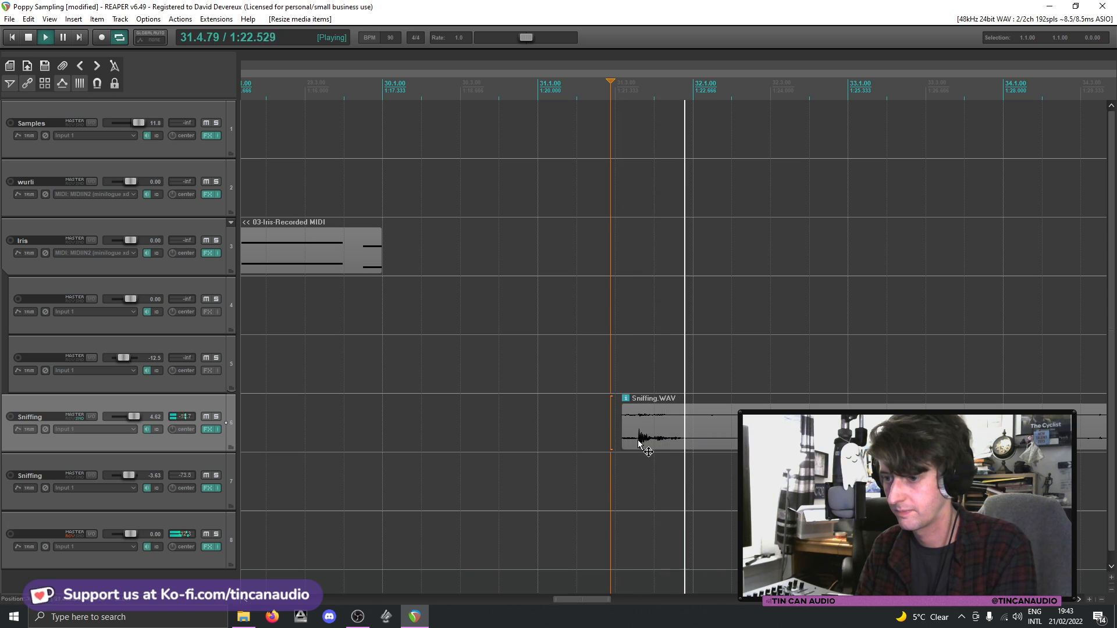
{"action": "left_click", "coordinate": [638, 447]}
{"action": "left_click_drag", "start_coordinate": [627, 446], "coordinate": [640, 446]}
{"action": "key", "text": "space"}
- Split the Sniffing.WAV clip at about 31.4.74, just after the hit decays, and delete the remainder
{"action": "left_click", "coordinate": [683, 437]}
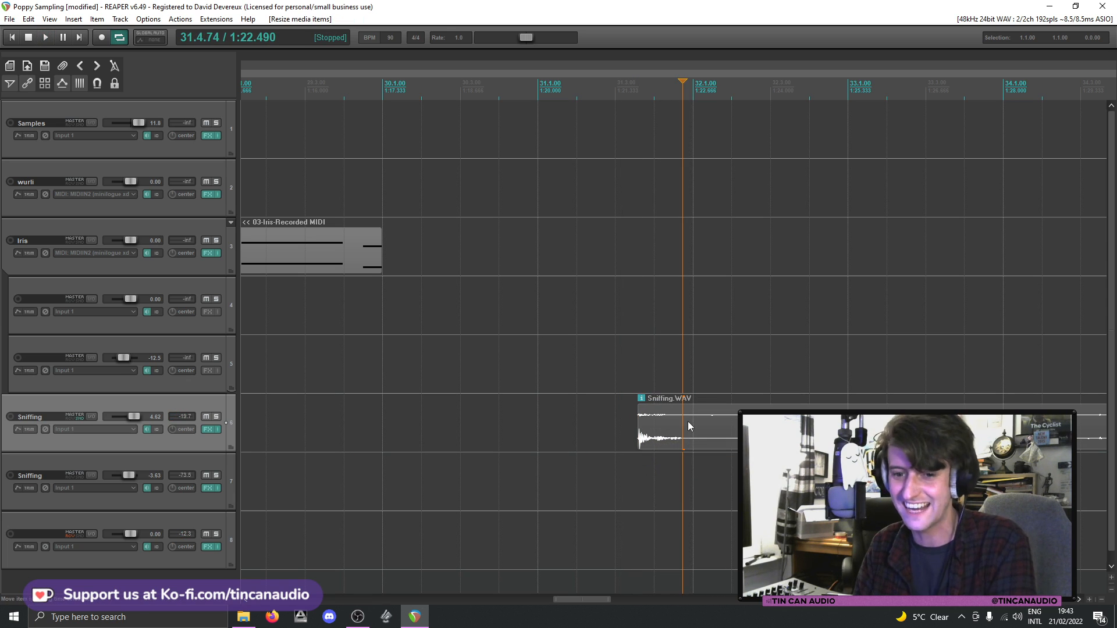
{"action": "key", "text": "s"}
{"action": "left_click", "coordinate": [700, 435]}
{"action": "key", "text": "Delete"}
- Set the short hit clip's take channel mode to Mono (downmix) and play it back
{"action": "left_click", "coordinate": [660, 430]}
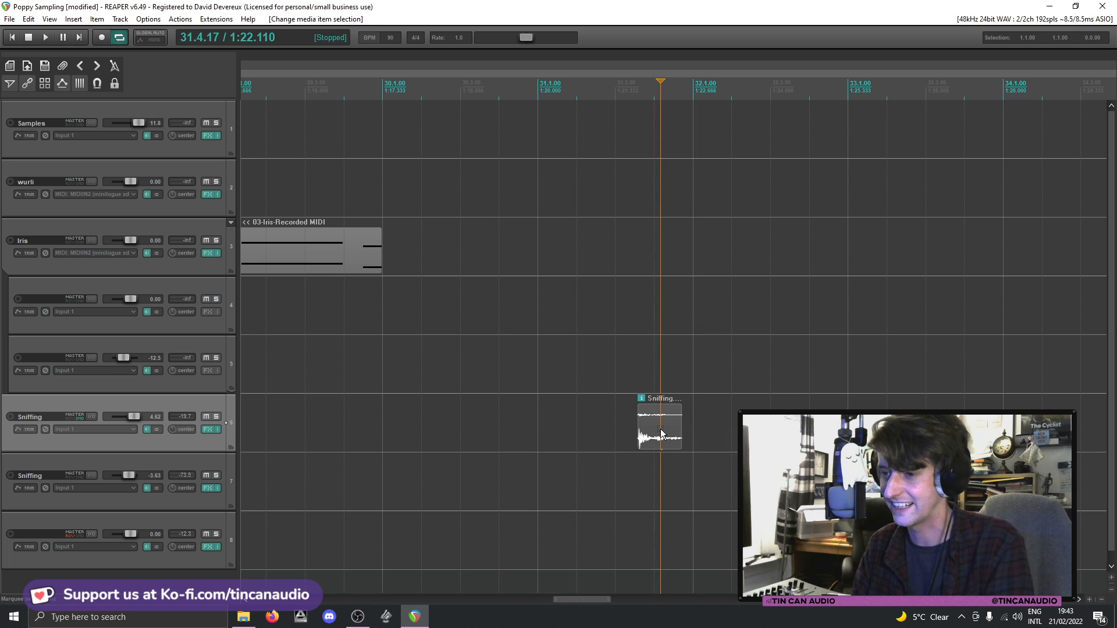
{"action": "right_click", "coordinate": [661, 430]}
{"action": "mouse_move", "coordinate": [704, 158]}
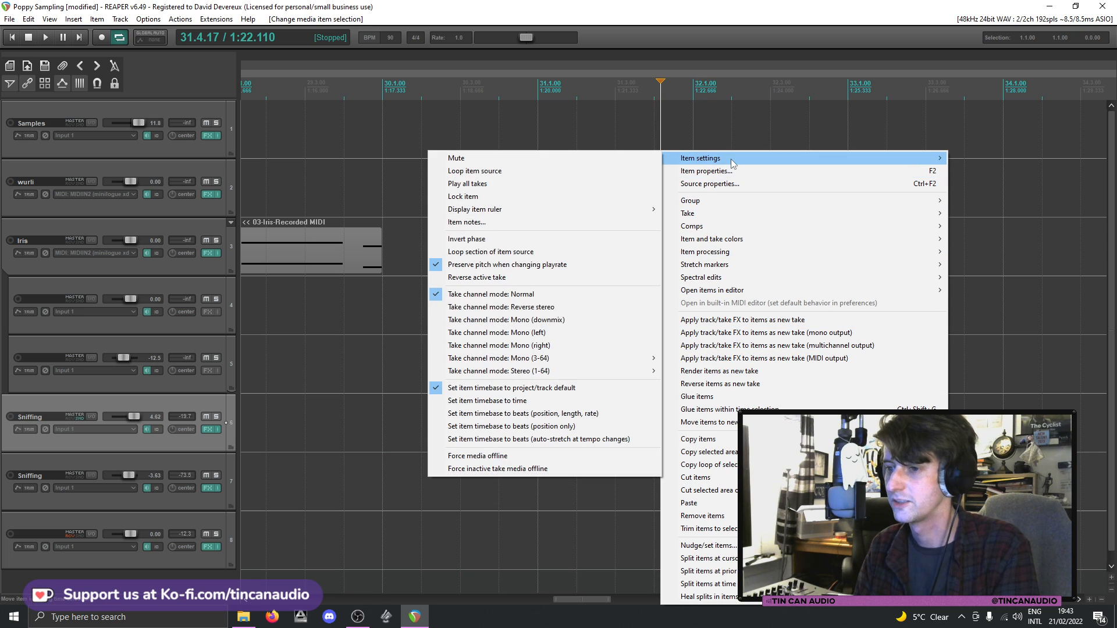
{"action": "left_click", "coordinate": [577, 319]}
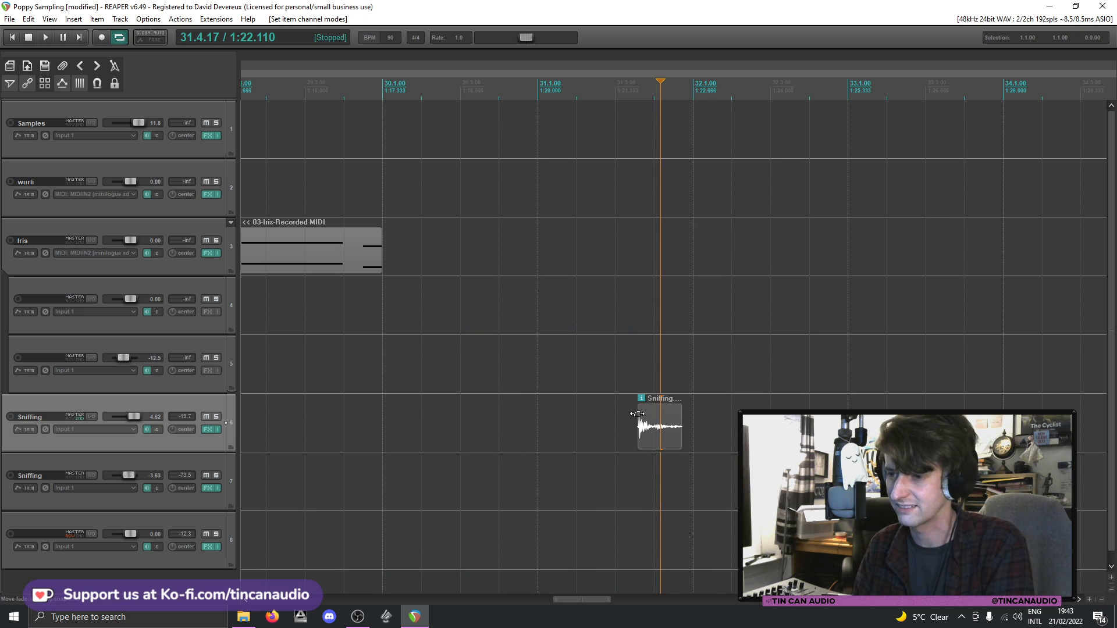
{"action": "left_click", "coordinate": [637, 414]}
{"action": "key", "text": "space"}
{"action": "key", "text": "space"}
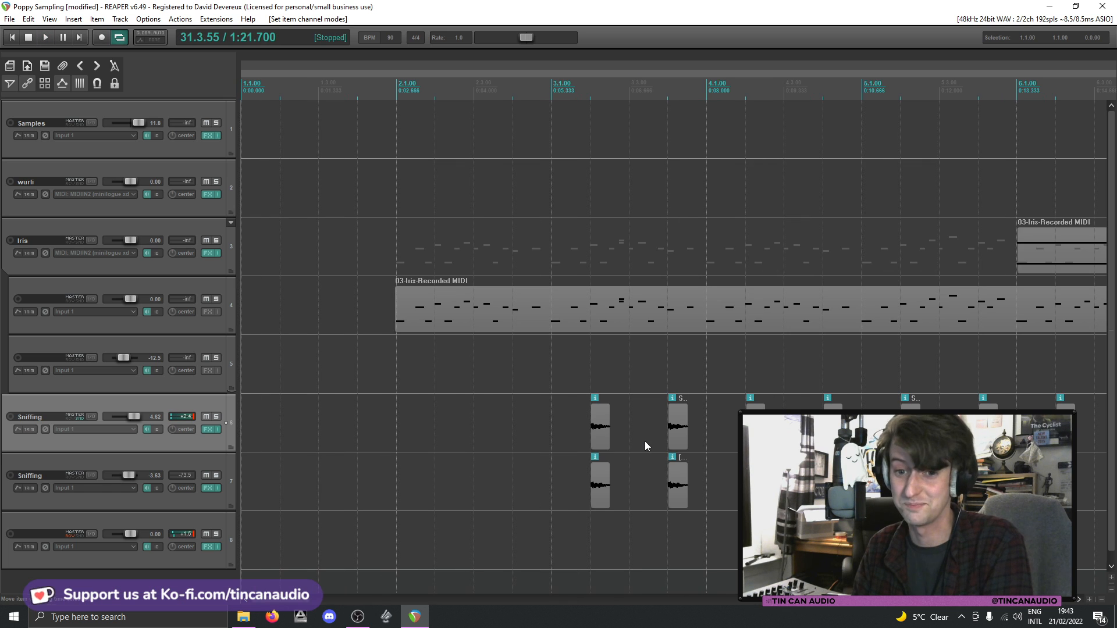
- Insert a new track above the two Sniffing tracks and move the trimmed hit clip onto it
{"action": "scroll", "coordinate": [644, 440], "scroll_direction": "down", "scroll_amount": 4}
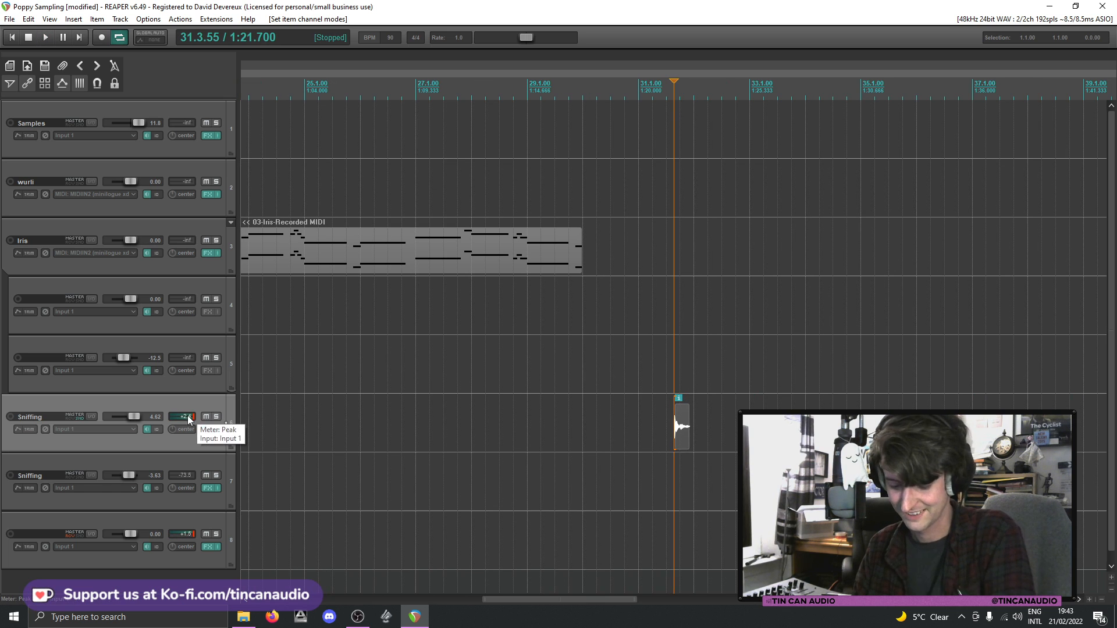
{"action": "key", "text": "ctrl+t"}
{"action": "left_click_drag", "start_coordinate": [177, 505], "coordinate": [139, 402]}
{"action": "left_click_drag", "start_coordinate": [684, 484], "coordinate": [376, 428]}
- Move the hit clip back along the new track to 2.1.00 and play it with the Iris part
{"action": "scroll", "coordinate": [421, 436], "scroll_direction": "down", "scroll_amount": 3}
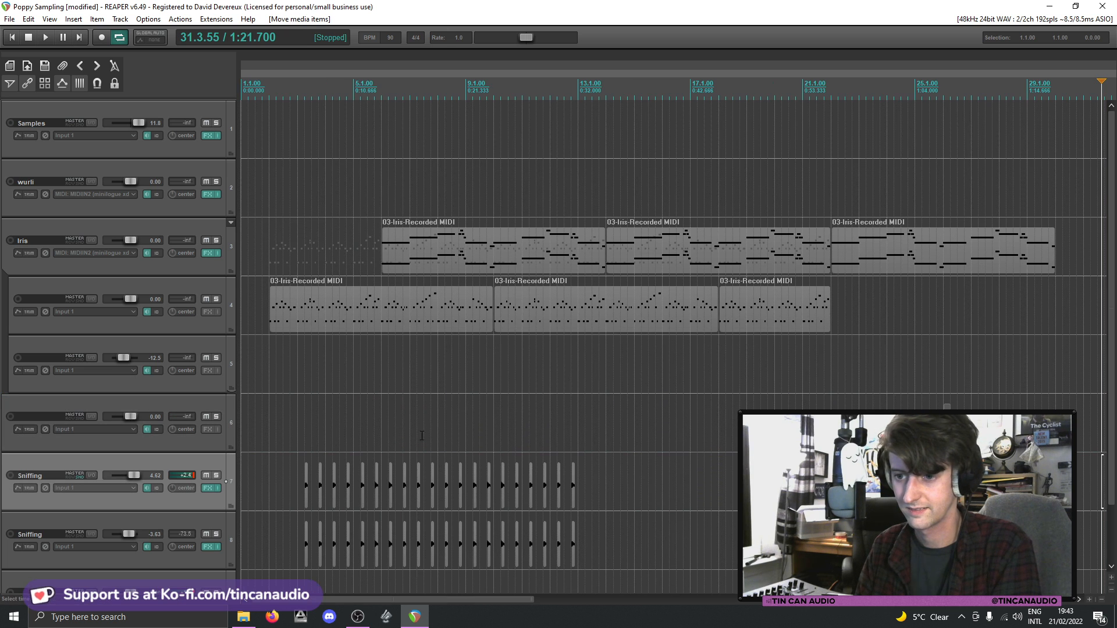
{"action": "left_click_drag", "start_coordinate": [947, 430], "coordinate": [281, 430]}
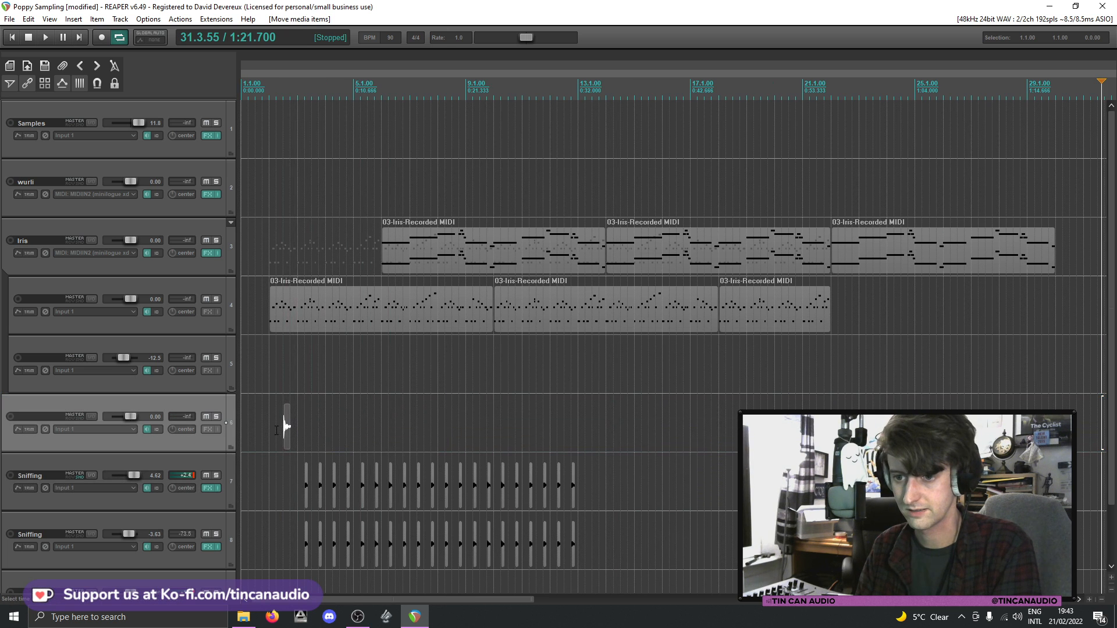
{"action": "left_click", "coordinate": [268, 429]}
{"action": "scroll", "coordinate": [270, 430], "scroll_direction": "up", "scroll_amount": 3}
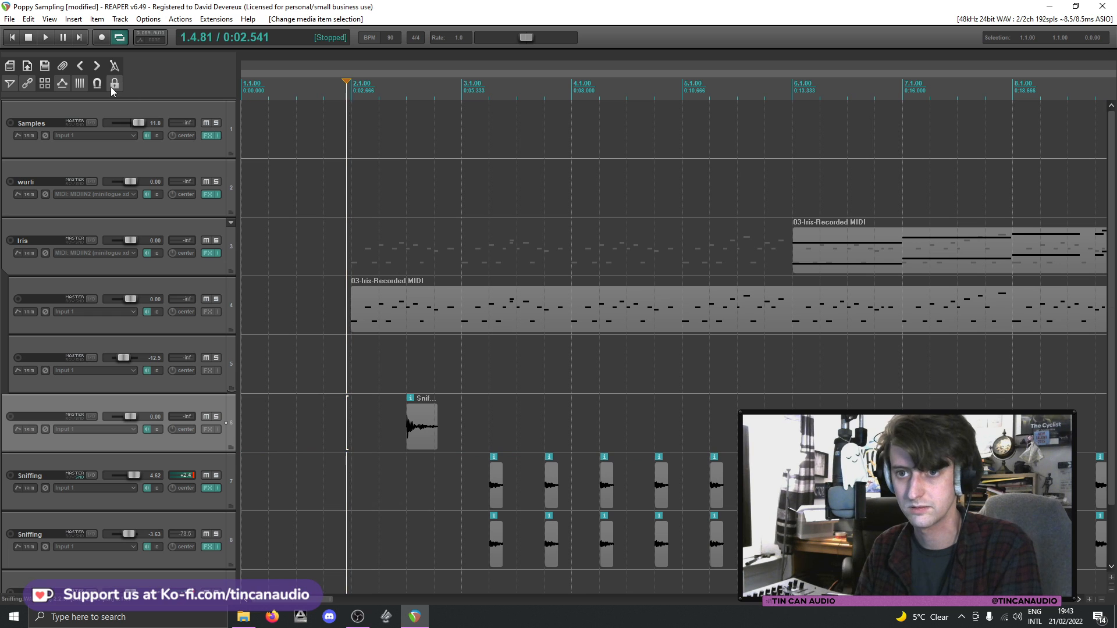
{"action": "left_click_drag", "start_coordinate": [415, 414], "coordinate": [378, 444]}
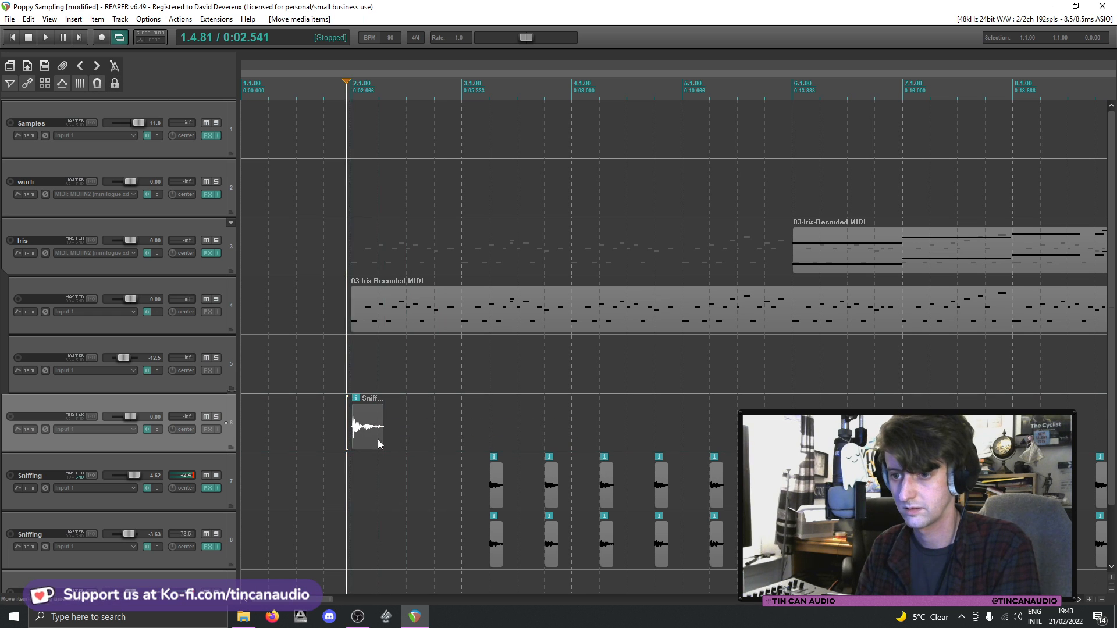
{"action": "key", "text": "space"}
{"action": "scroll", "coordinate": [381, 443], "scroll_direction": "up", "scroll_amount": 3}
{"action": "key", "text": "space"}
{"action": "left_click", "coordinate": [582, 433]}
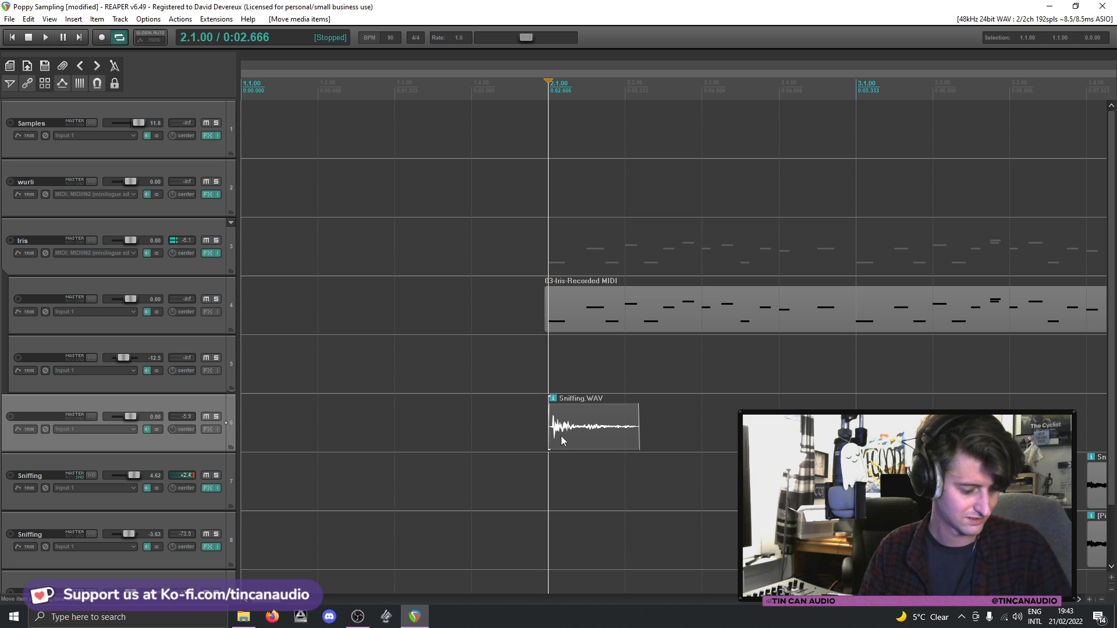
- Turn off snapping, extend the hit clip's start slightly ahead of 2.1.00, and audition it
{"action": "scroll", "coordinate": [290, 235], "scroll_direction": "up", "scroll_amount": 2}
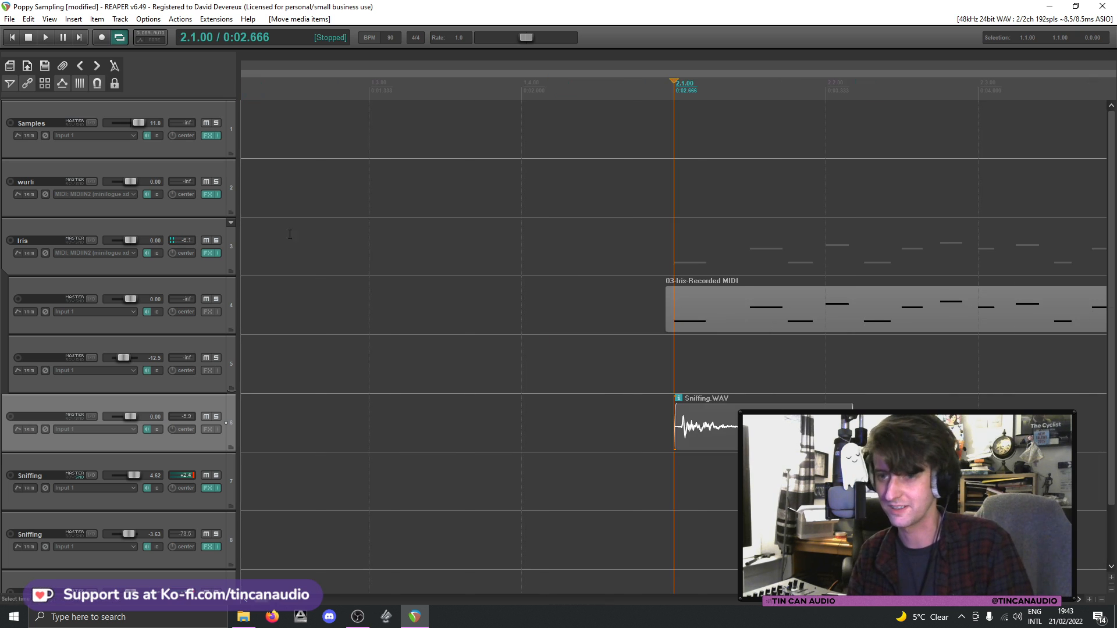
{"action": "left_click", "coordinate": [100, 89]}
{"action": "scroll", "coordinate": [698, 452], "scroll_direction": "up", "scroll_amount": 2}
{"action": "left_click_drag", "start_coordinate": [686, 424], "coordinate": [670, 441]}
{"action": "key", "text": "space"}
{"action": "key", "text": "space"}
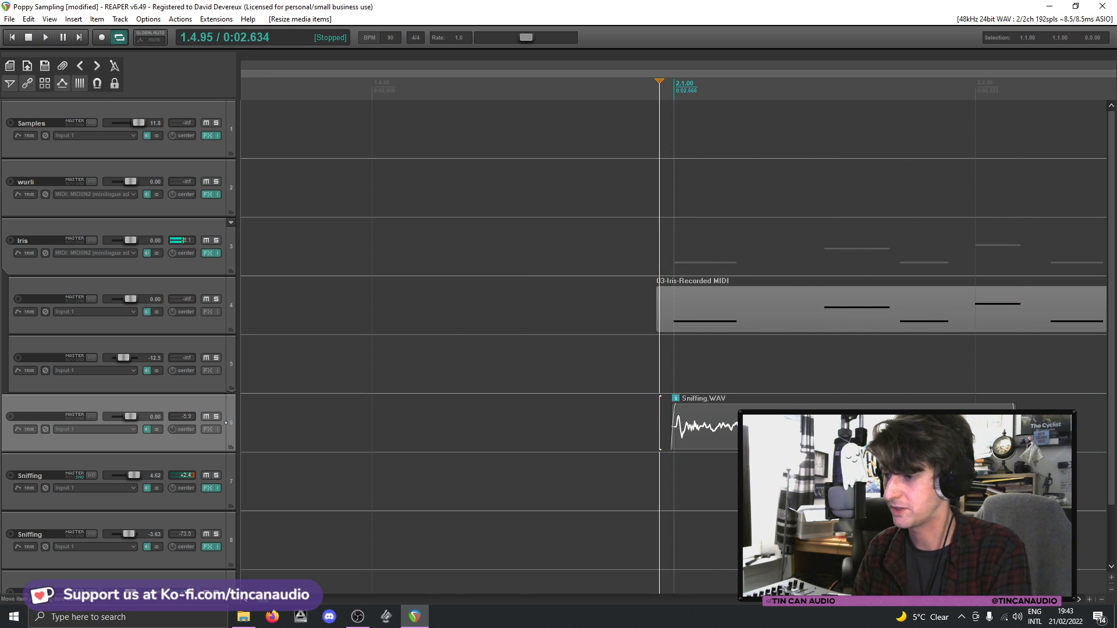
- Shorten the end of the hit clip and audition it repeatedly with the Iris part
{"action": "left_click_drag", "start_coordinate": [987, 438], "coordinate": [935, 440]}
{"action": "key", "text": "space"}
{"action": "key", "text": "space"}
{"action": "key", "text": "space"}
{"action": "key", "text": "space"}
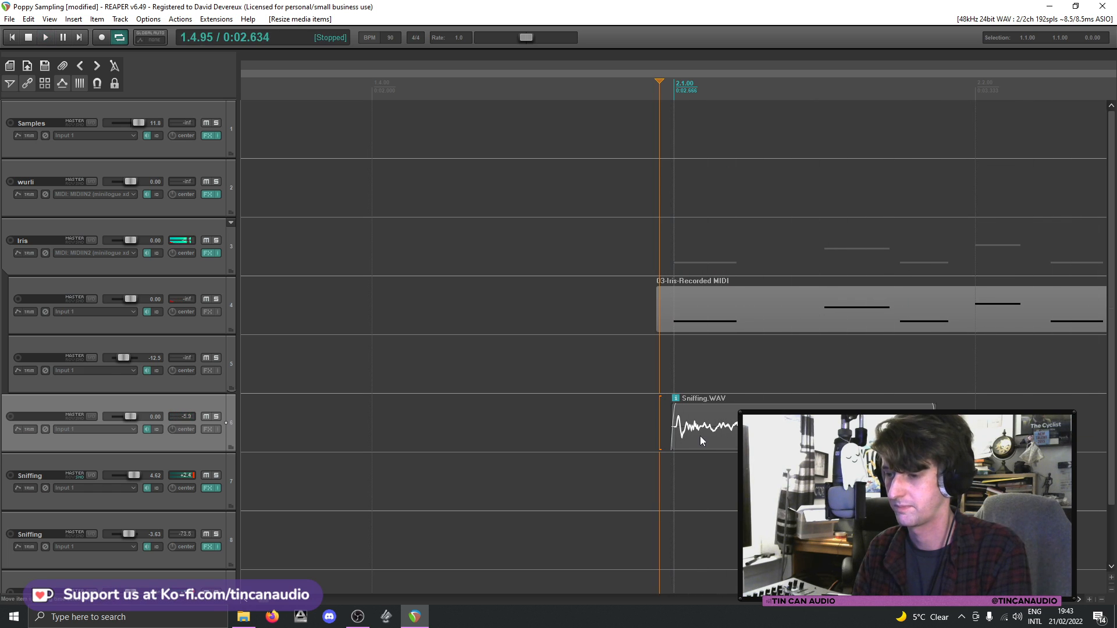
{"action": "key", "text": "space"}
{"action": "key", "text": "space"}
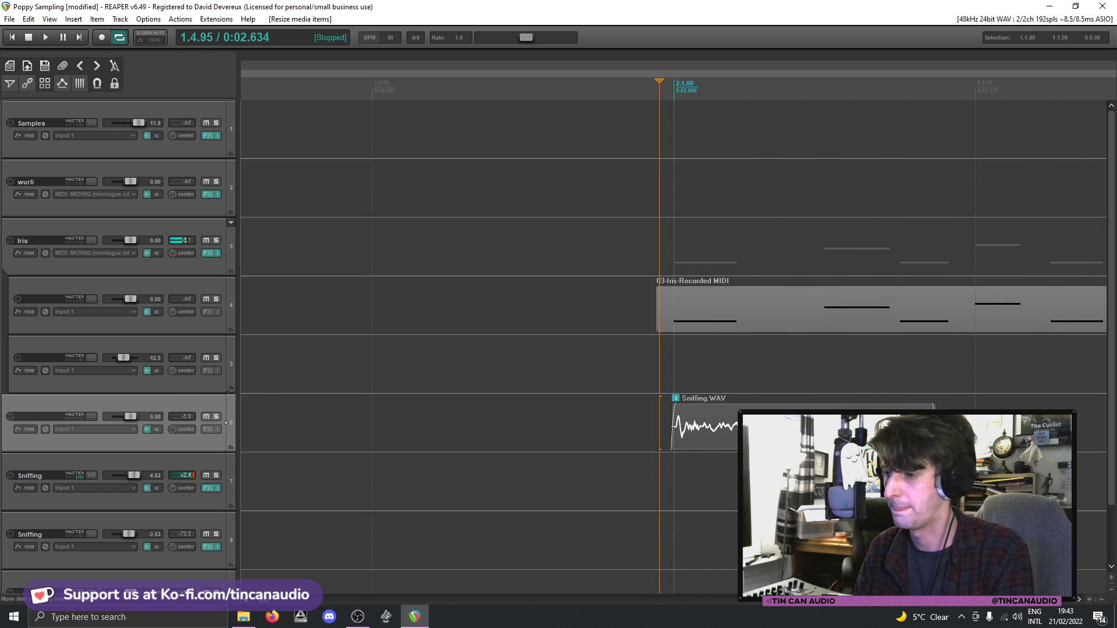
- Glue the trimmed hit clip into a new audio item
{"action": "left_click", "coordinate": [721, 429]}
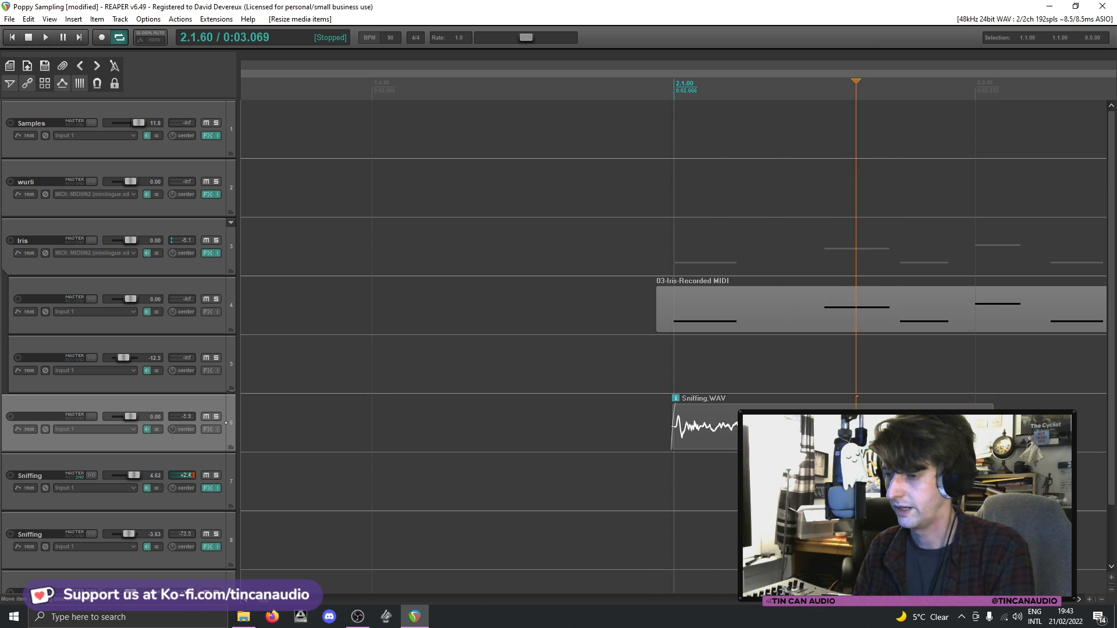
{"action": "right_click", "coordinate": [856, 397]}
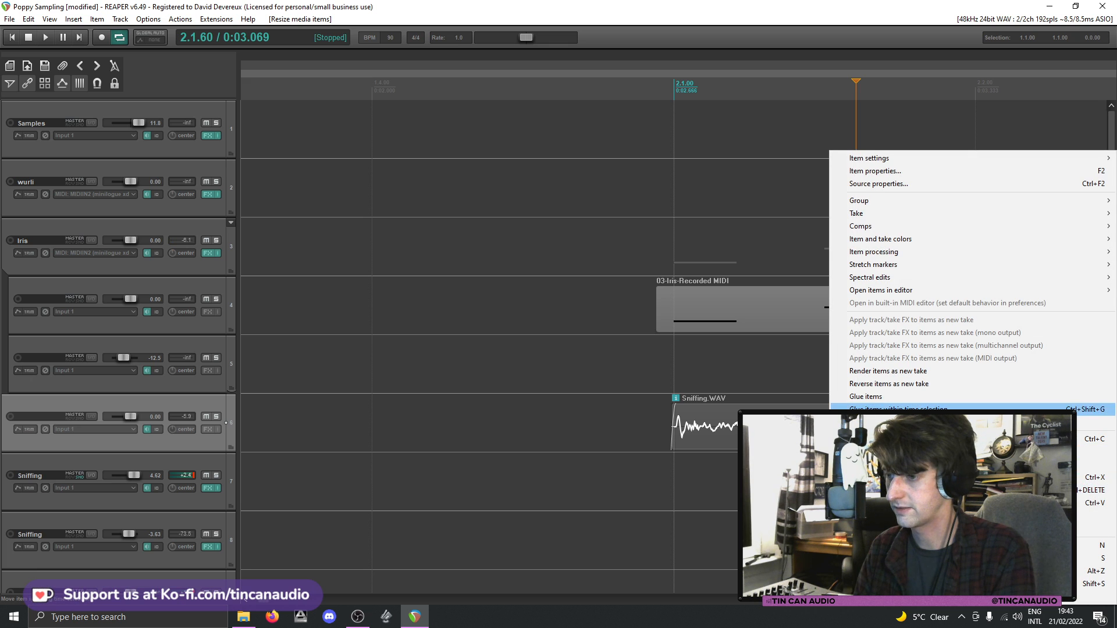
{"action": "left_click", "coordinate": [898, 409]}
- Set the glued clip's playback rate to 2.0 with pitch preservation turned off
{"action": "left_click", "coordinate": [710, 443]}
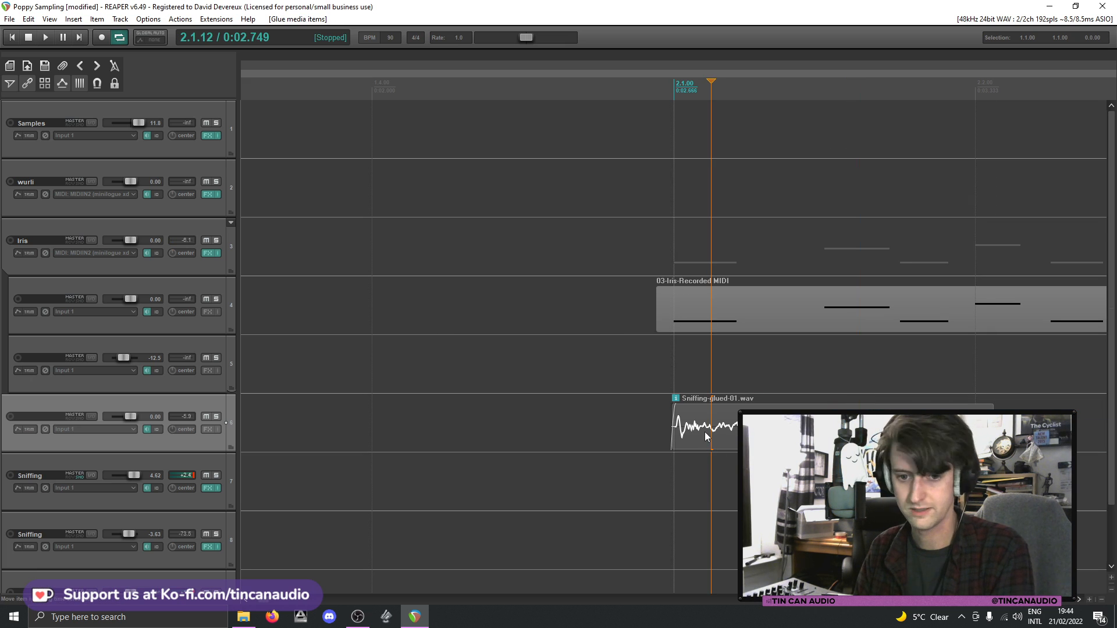
{"action": "double_click", "coordinate": [707, 429]}
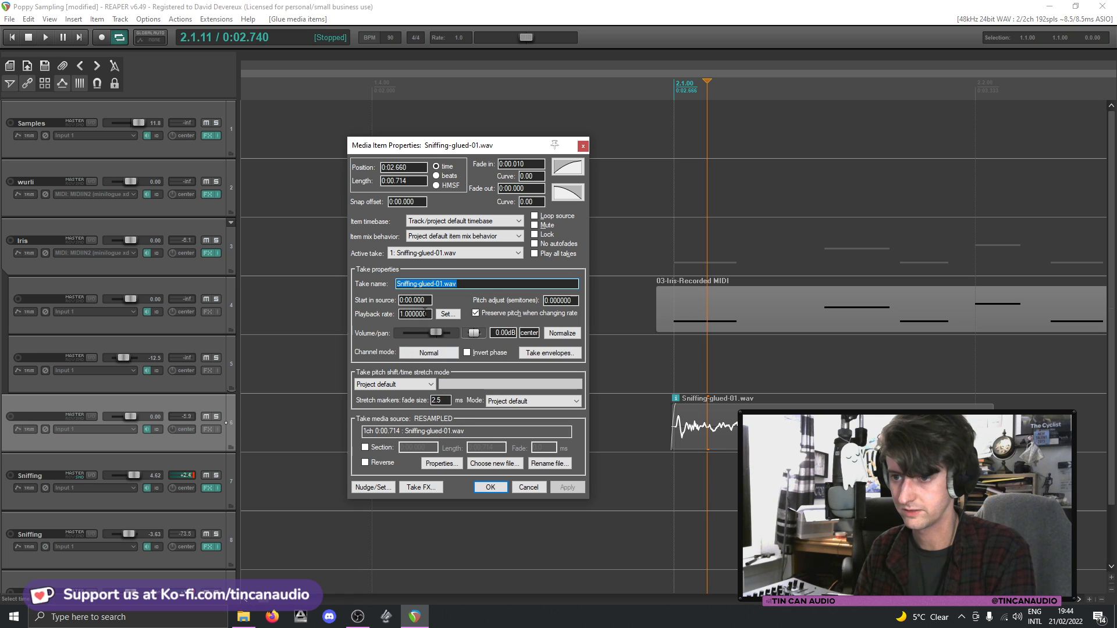
{"action": "left_click_drag", "start_coordinate": [429, 314], "coordinate": [384, 313]}
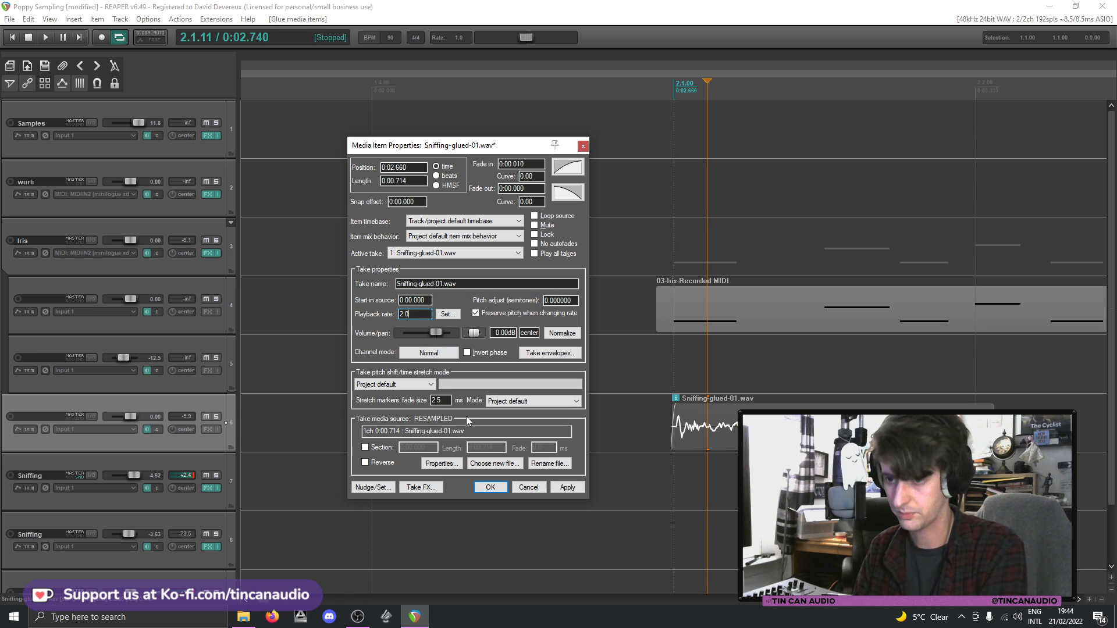
{"action": "left_click", "coordinate": [476, 313]}
{"action": "left_click", "coordinate": [490, 488]}
- Trim the excess tail off the sped-up hit clip and play it back with the Iris part
{"action": "left_click", "coordinate": [651, 411]}
{"action": "key", "text": "space"}
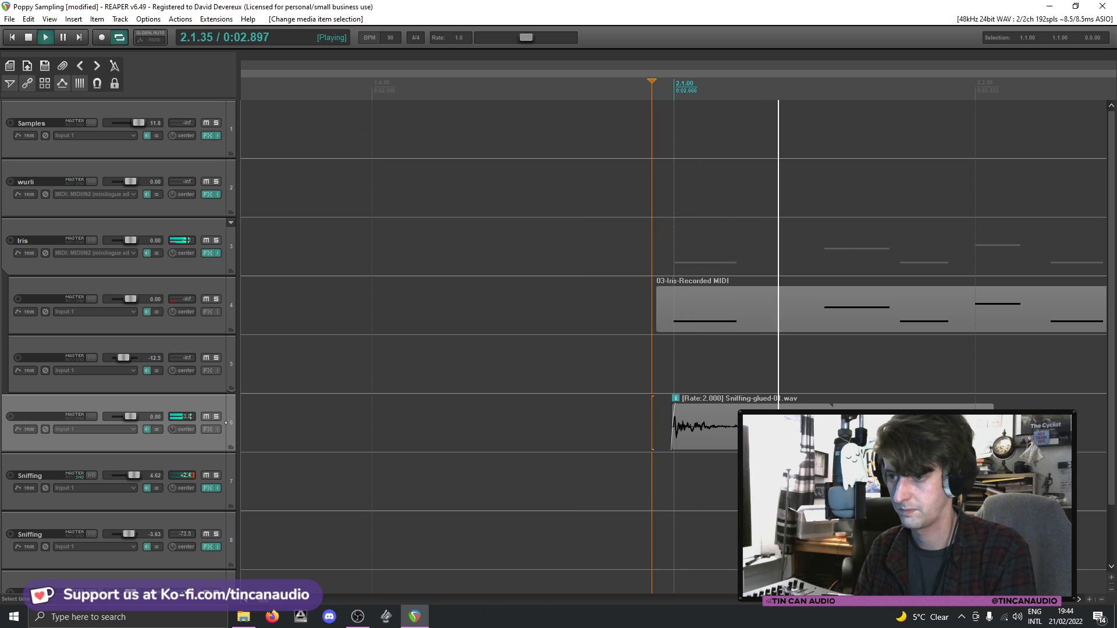
{"action": "key", "text": "space"}
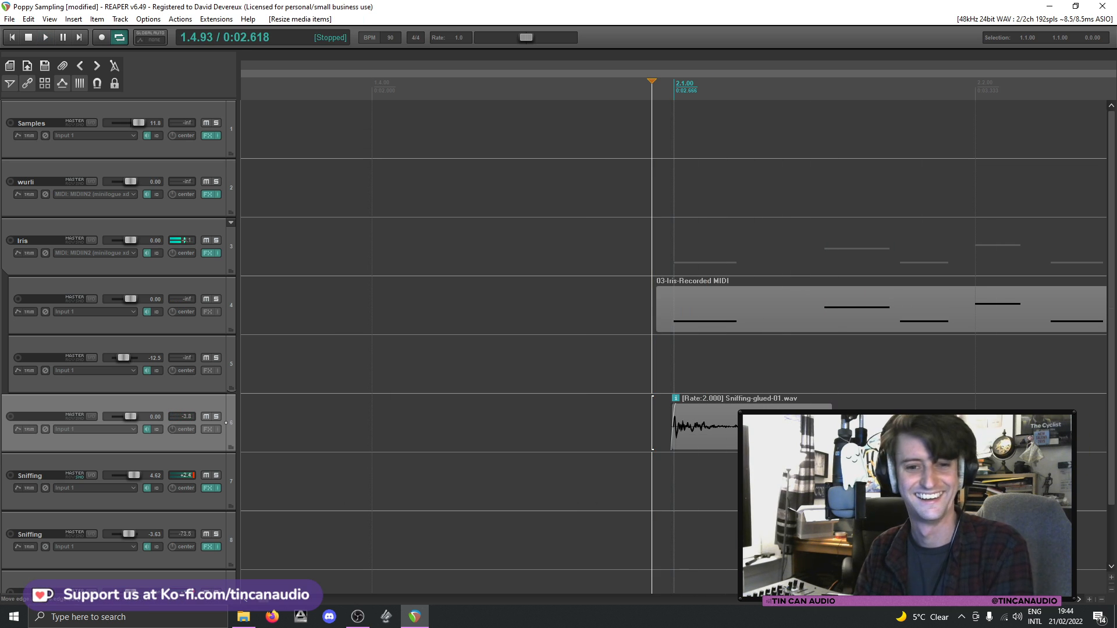
{"action": "left_click", "coordinate": [579, 410]}
{"action": "key", "text": "space"}
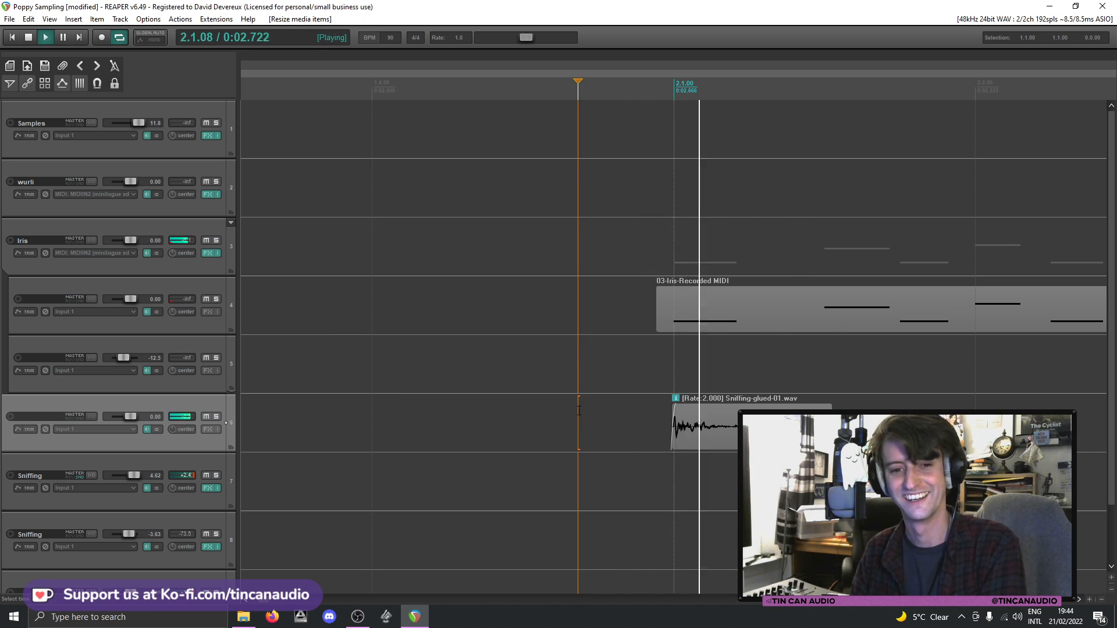
{"action": "scroll", "coordinate": [579, 411], "scroll_direction": "down", "scroll_amount": 5}
{"action": "key", "text": "space"}
{"action": "left_click", "coordinate": [581, 434]}
{"action": "left_click_drag", "start_coordinate": [571, 431], "coordinate": [830, 431]}
{"action": "key", "text": "ctrl+z"}
- Adjust the sped-up clip's start edge so that it begins exactly at 2.1.00, and play it back
{"action": "scroll", "coordinate": [567, 444], "scroll_direction": "up", "scroll_amount": 6}
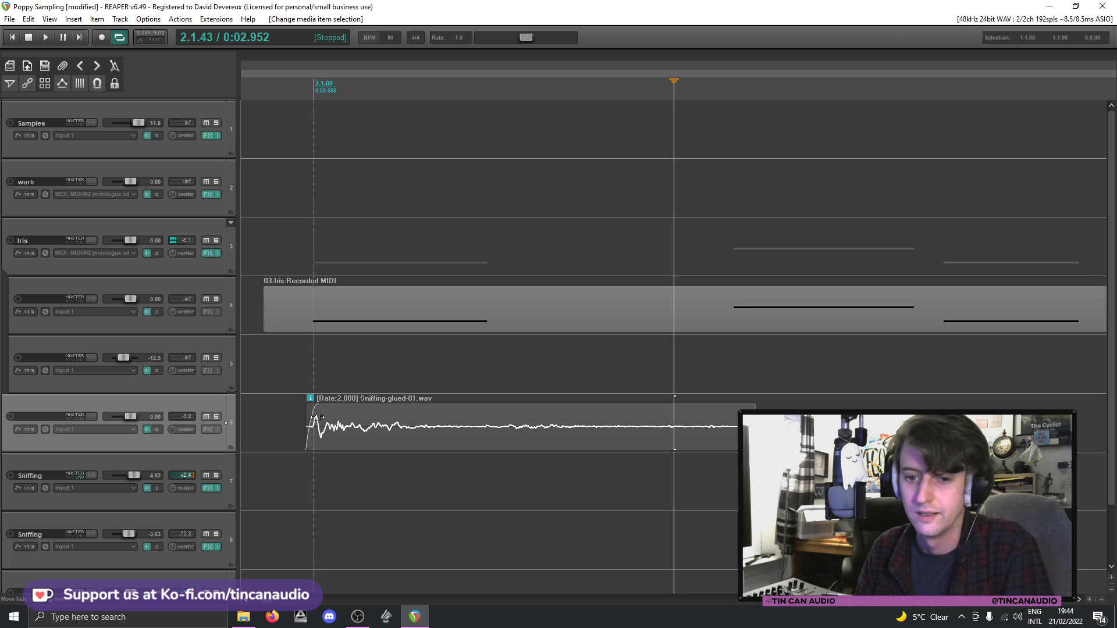
{"action": "left_click_drag", "start_coordinate": [310, 434], "coordinate": [310, 435]}
{"action": "left_click_drag", "start_coordinate": [307, 435], "coordinate": [284, 408]}
{"action": "left_click", "coordinate": [284, 424]}
{"action": "key", "text": "space"}
{"action": "scroll", "coordinate": [527, 420], "scroll_direction": "down", "scroll_amount": 6}
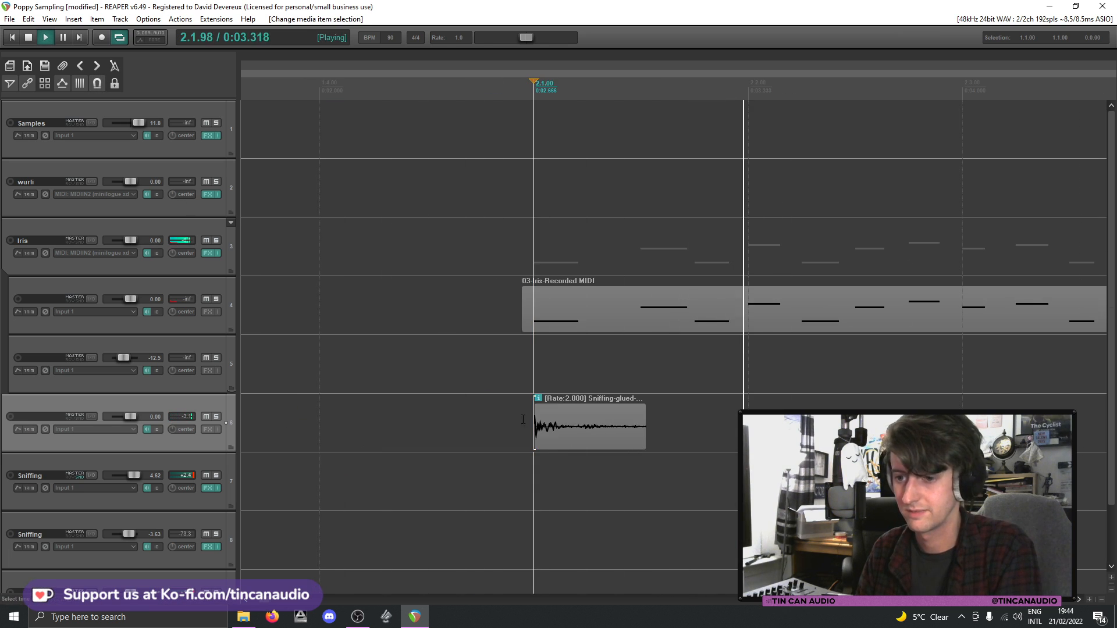
{"action": "key", "text": "space"}
- Copy the sped-up hit clip and paste it on the same track at 3.1.00
{"action": "left_click", "coordinate": [582, 429]}
{"action": "scroll", "coordinate": [577, 430], "scroll_direction": "down", "scroll_amount": 4}
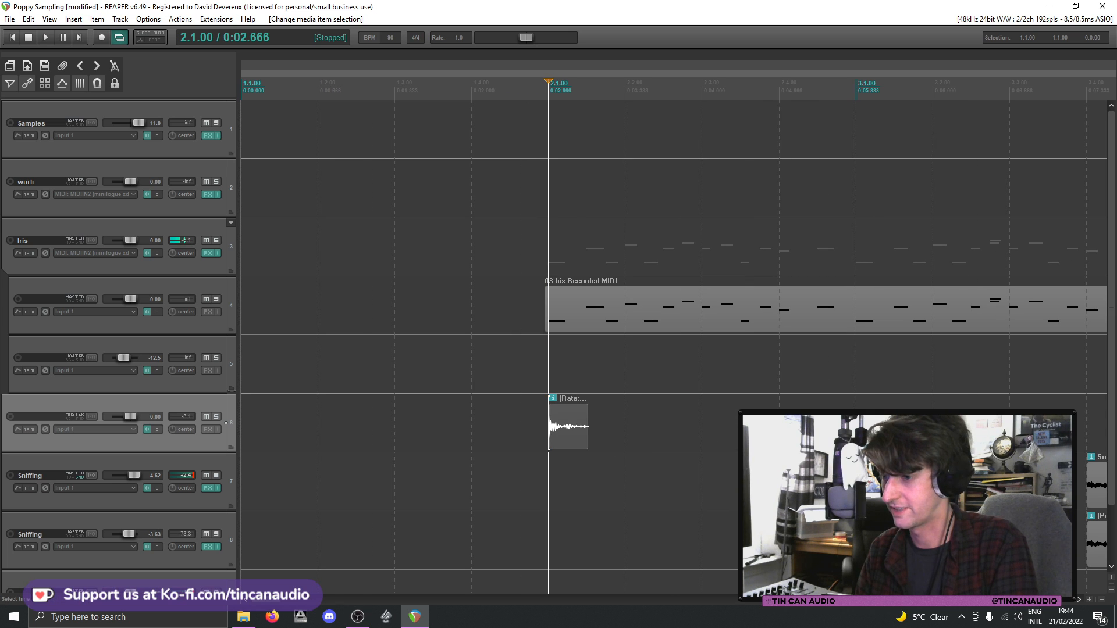
{"action": "left_click", "coordinate": [855, 429]}
{"action": "key", "text": "ctrl+v"}
{"action": "scroll", "coordinate": [855, 430], "scroll_direction": "down", "scroll_amount": 2}
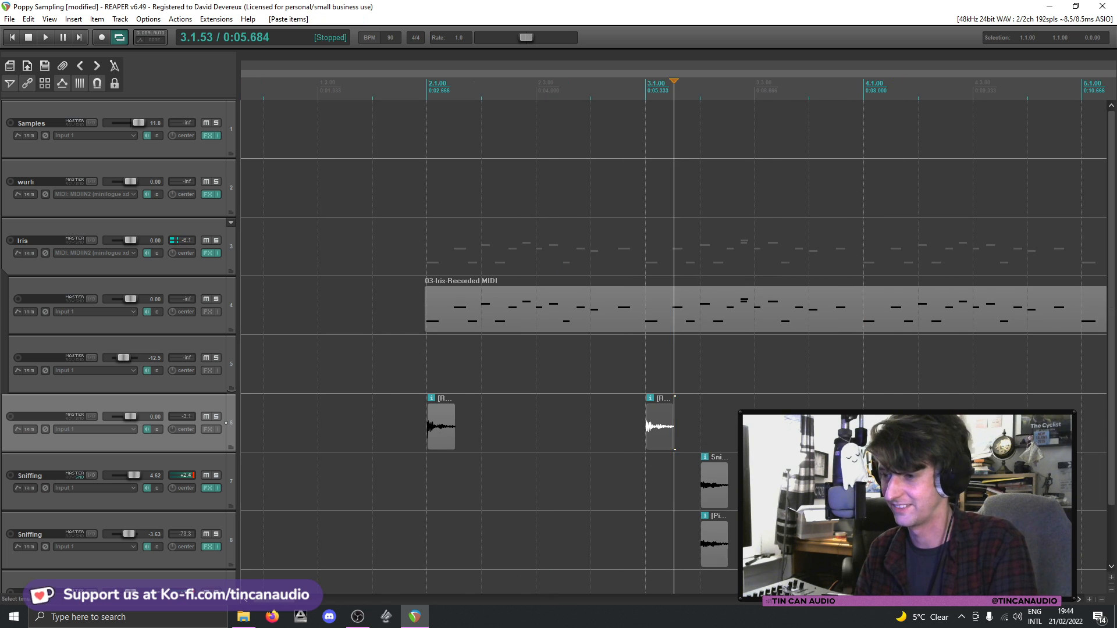
- Paste further copies of the sped-up hit clip at 3.3.00 and 4.1.00, and play the pattern back
{"action": "left_click", "coordinate": [755, 429]}
{"action": "key", "text": "ctrl+v"}
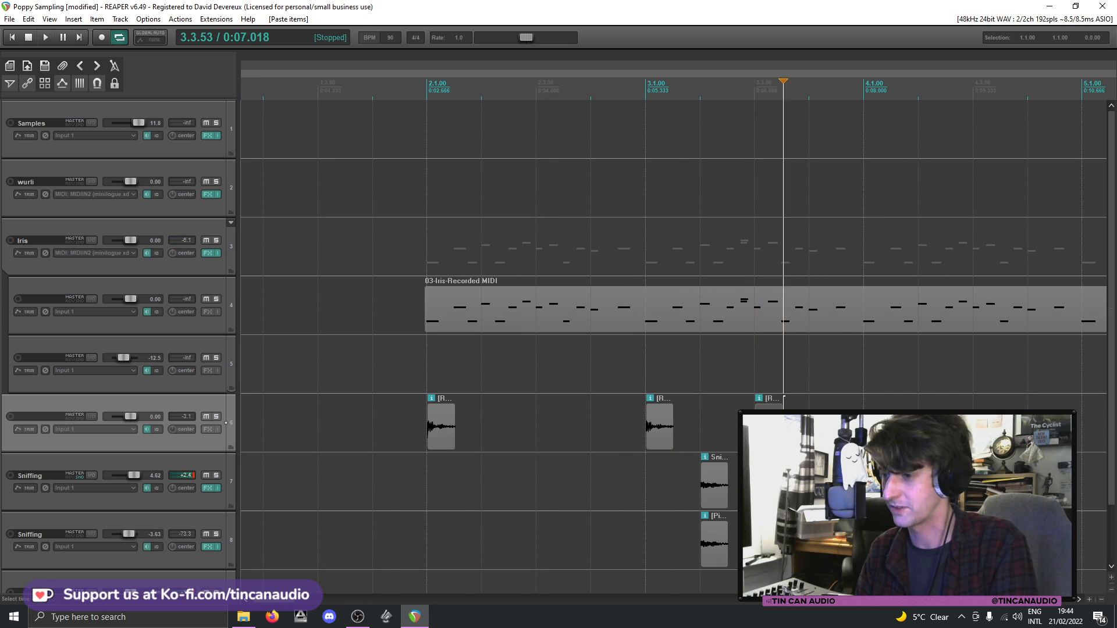
{"action": "left_click", "coordinate": [536, 421]}
{"action": "key", "text": "space"}
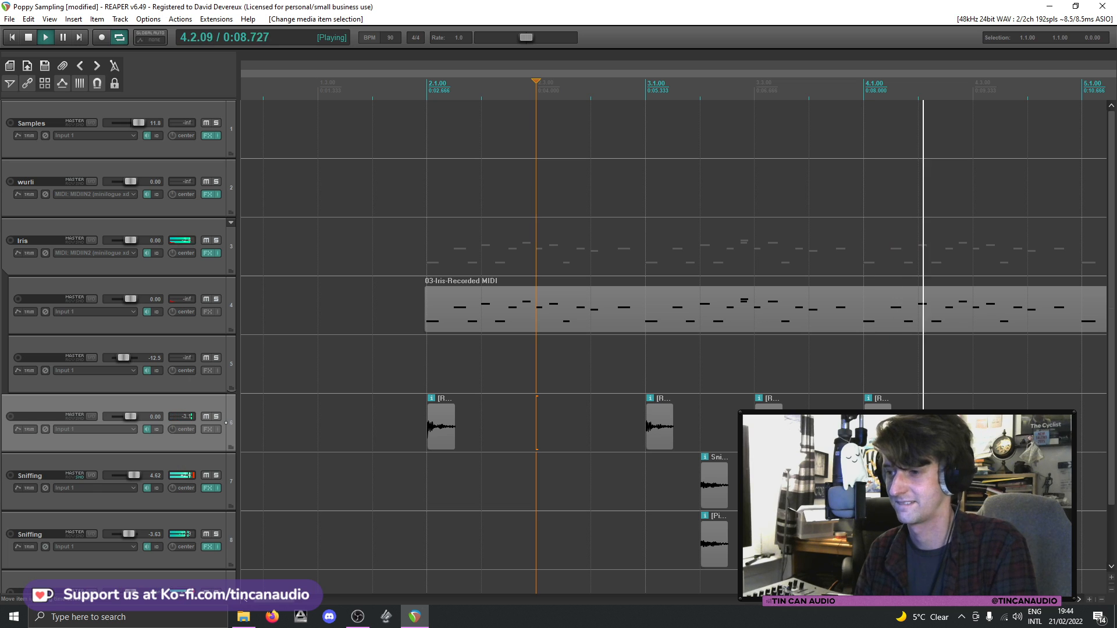
{"action": "key", "text": "space"}
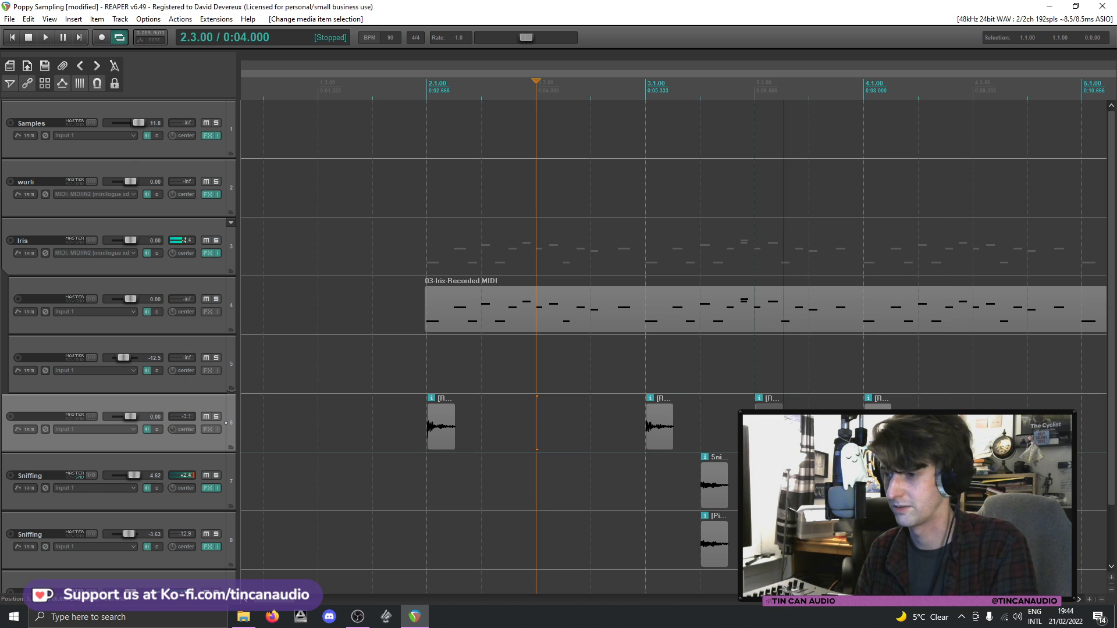
- Move the hit at 3.3.00 half a beat later, to 3.3.50, and play the new rhythm back
{"action": "left_click_drag", "start_coordinate": [823, 427], "coordinate": [769, 427]}
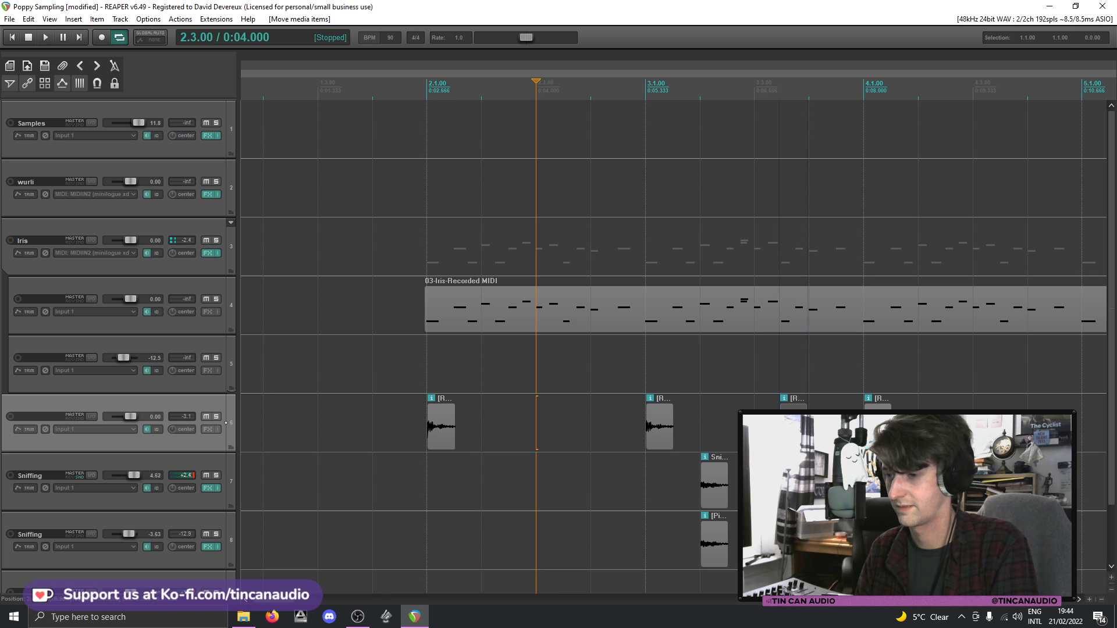
{"action": "key", "text": "space"}
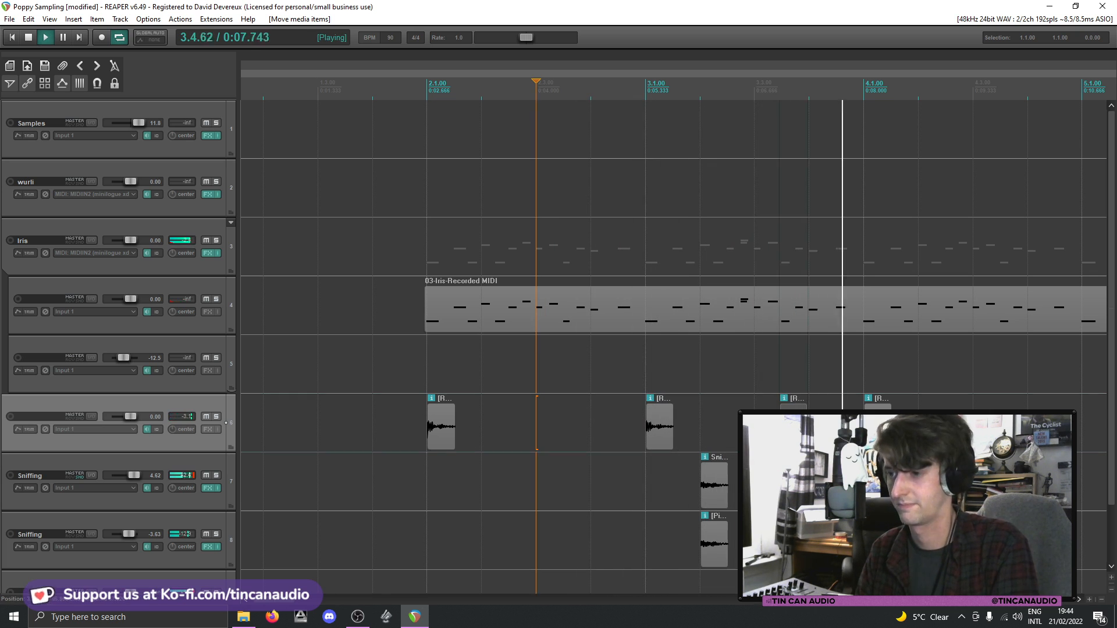
{"action": "left_click", "coordinate": [797, 428]}
{"action": "scroll", "coordinate": [797, 427], "scroll_direction": "down", "scroll_amount": 2}
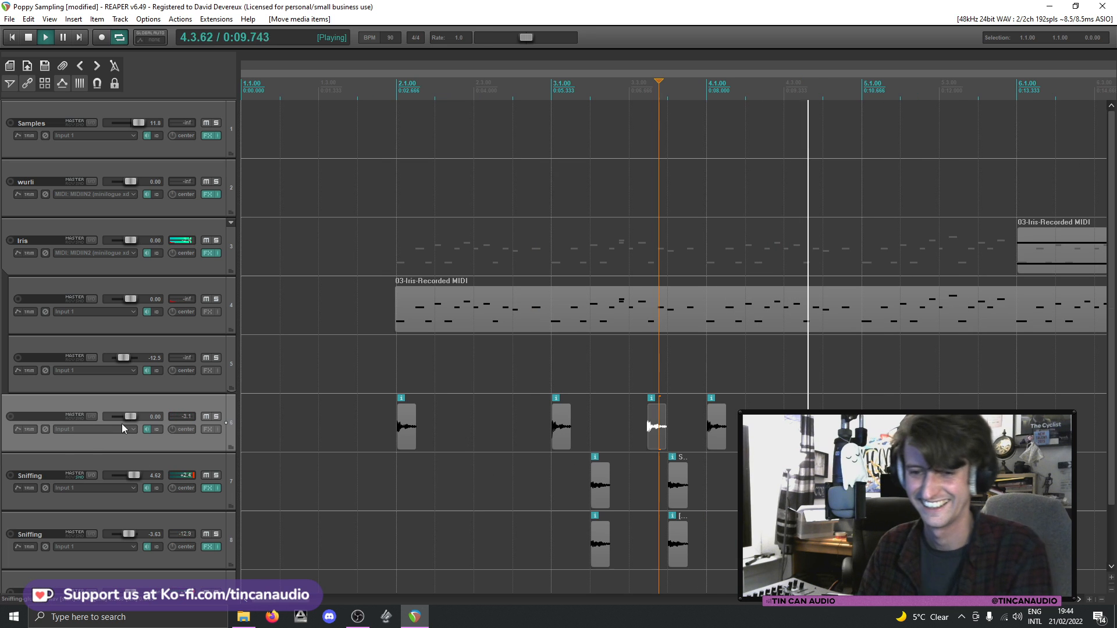
{"action": "key", "text": "space"}
- Add the H-Comp Mono compressor to the hit track with the Phat Kick preset, and play the result back
{"action": "left_click", "coordinate": [207, 429]}
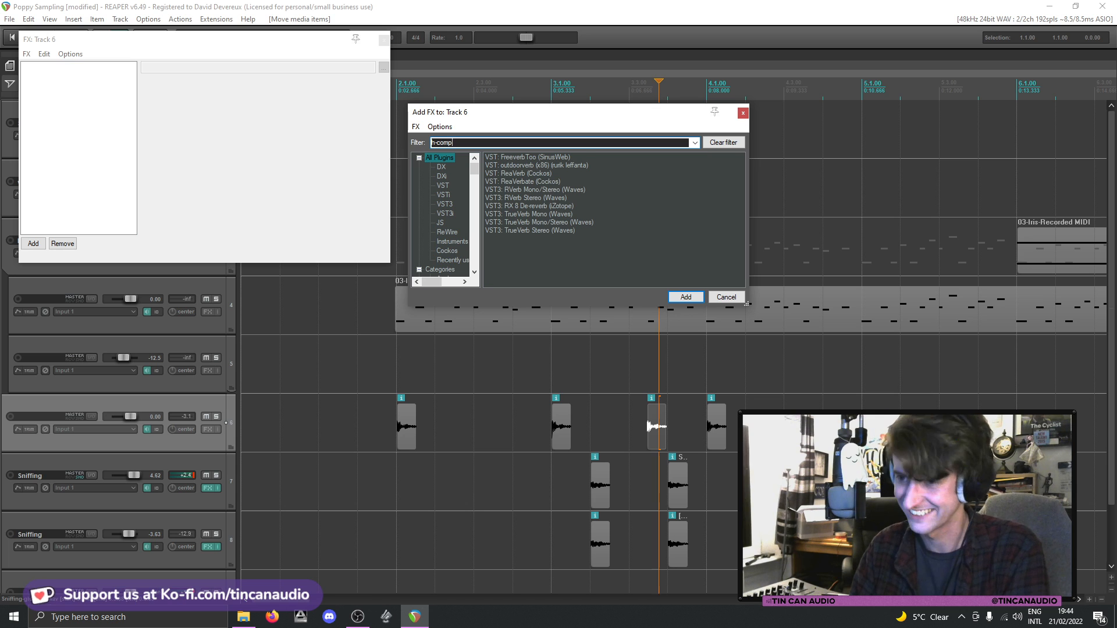
{"action": "double_click", "coordinate": [538, 156]}
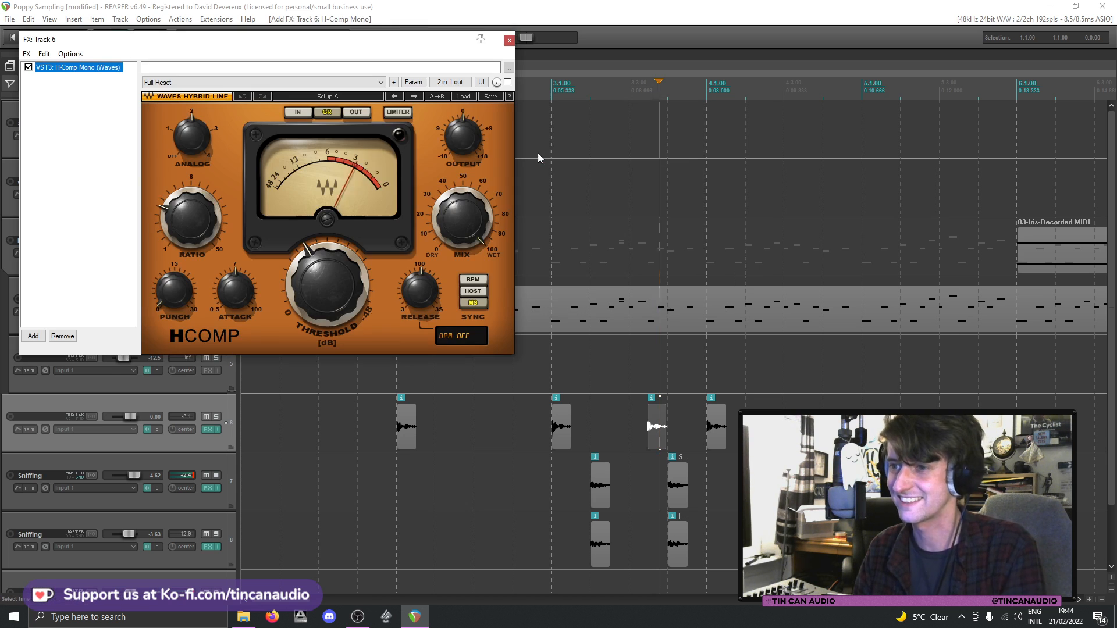
{"action": "left_click", "coordinate": [463, 96]}
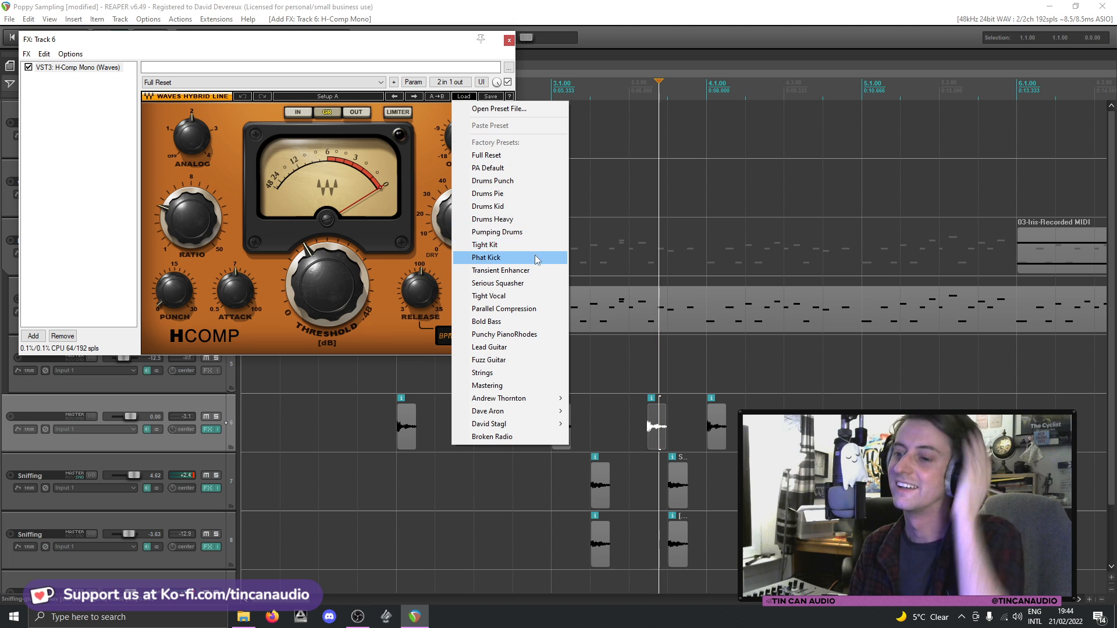
{"action": "left_click", "coordinate": [491, 257]}
{"action": "left_click", "coordinate": [509, 41]}
{"action": "left_click", "coordinate": [541, 425]}
{"action": "key", "text": "space"}
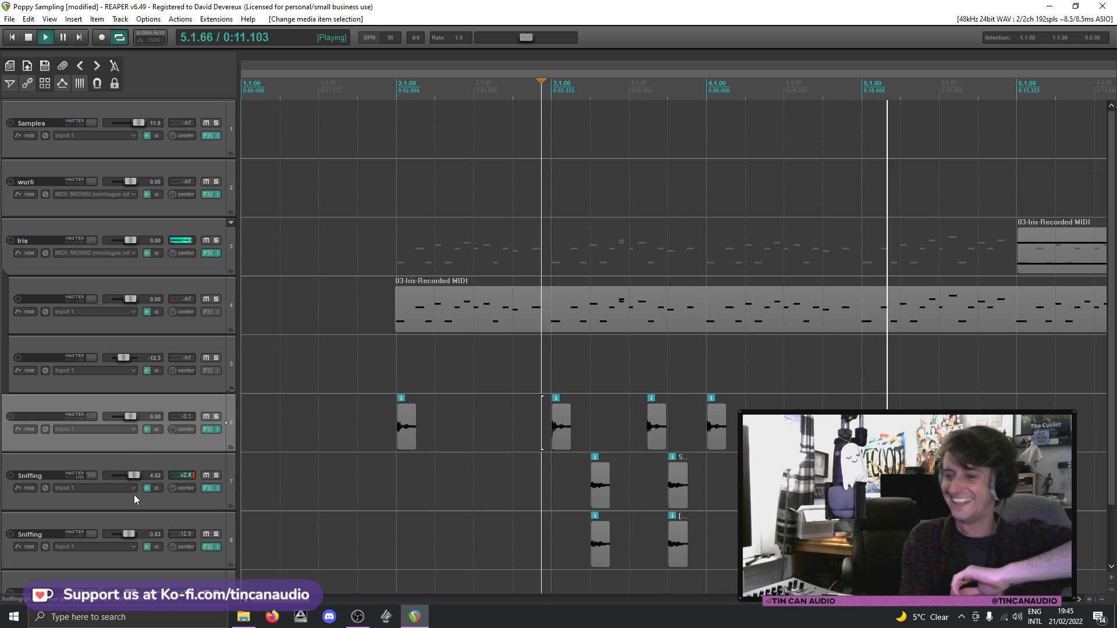
- Replace the single hit at 4.1.00 with a copy of the two-hit pattern from bar 3
{"action": "left_click", "coordinate": [718, 431]}
{"action": "key", "text": "Delete"}
{"action": "left_click", "coordinate": [563, 427]}
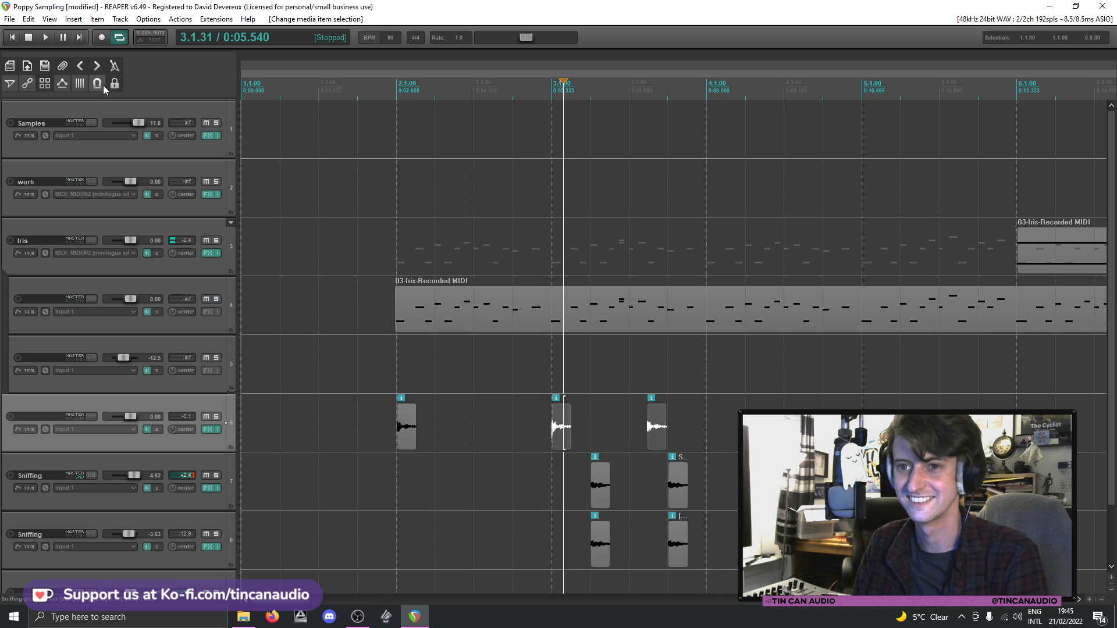
{"action": "left_click", "coordinate": [711, 431]}
{"action": "key", "text": "ctrl+v"}
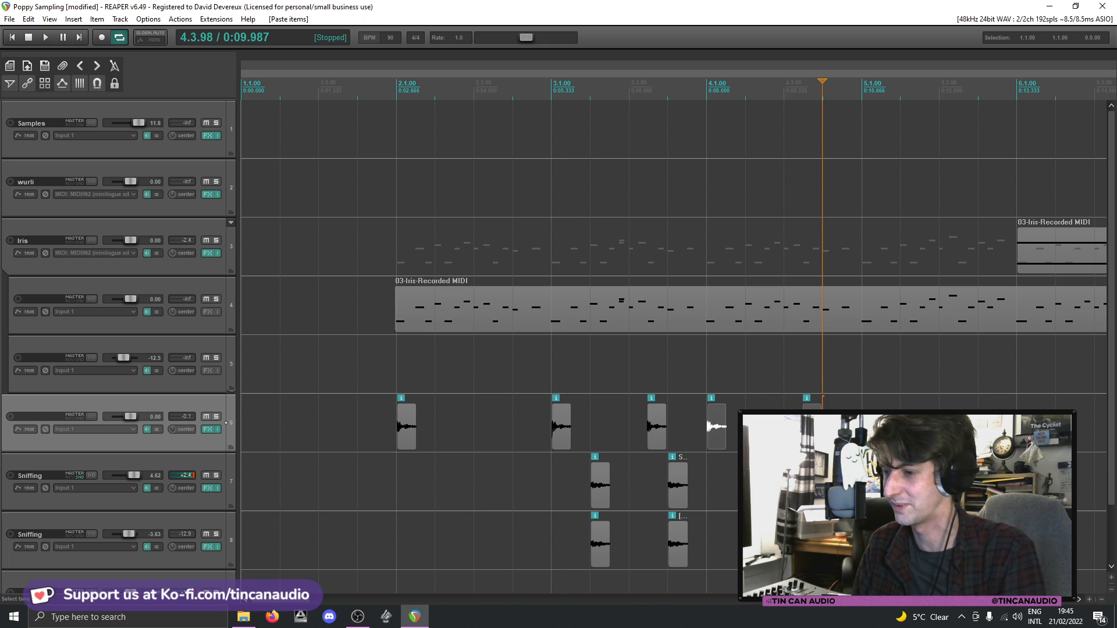
- Paste the two-hit pattern repeatedly along the track to fill bars 5 through 9
{"action": "key", "text": "ctrl+v"}
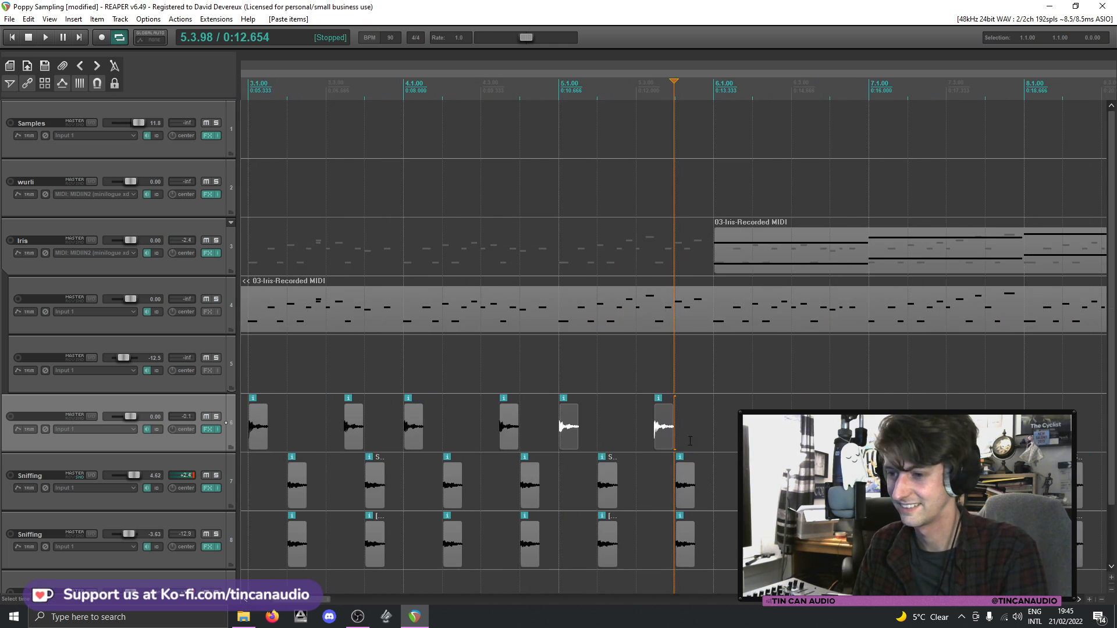
{"action": "key", "text": "ctrl+v"}
{"action": "scroll", "coordinate": [716, 439], "scroll_direction": "down", "scroll_amount": 1}
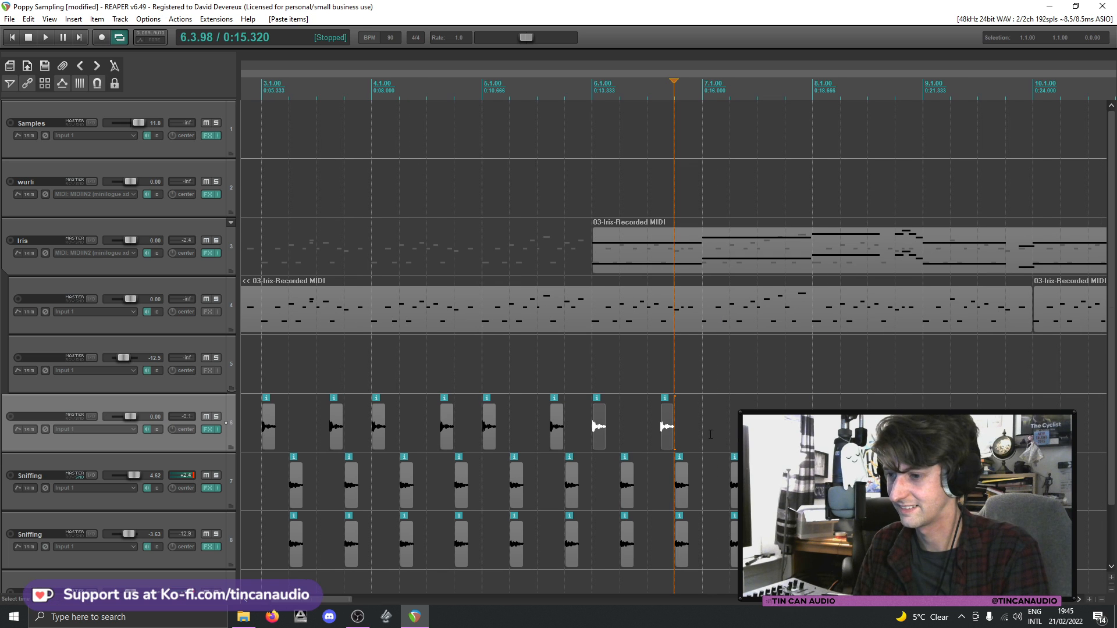
{"action": "key", "text": "ctrl+v"}
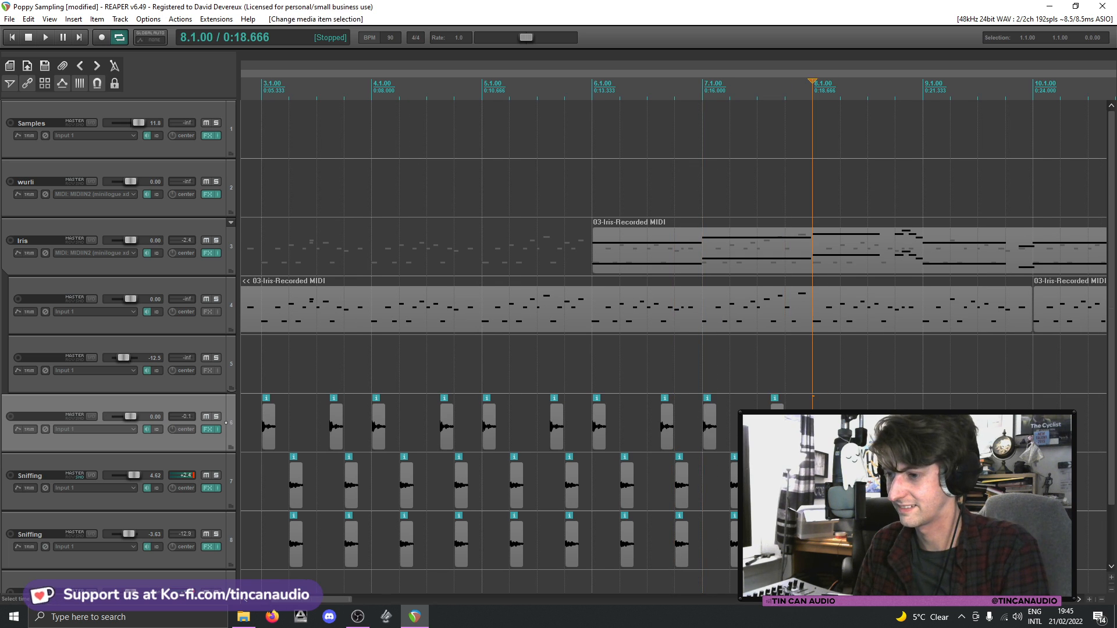
{"action": "key", "text": "ctrl+v"}
{"action": "scroll", "coordinate": [669, 343], "scroll_direction": "down", "scroll_amount": 1}
{"action": "key", "text": "ctrl+v"}
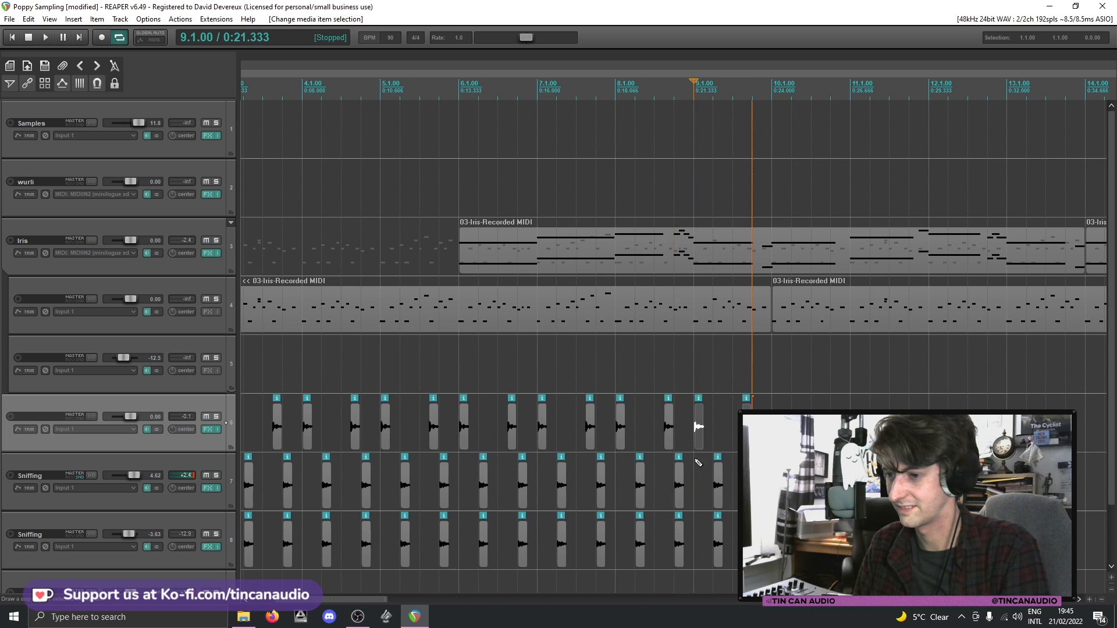
{"action": "scroll", "coordinate": [539, 425], "scroll_direction": "down", "scroll_amount": 1}
- Start playback from 2.2.00 and delete the lone hit clip at 2.1.00
{"action": "left_click", "coordinate": [264, 385]}
{"action": "key", "text": "space"}
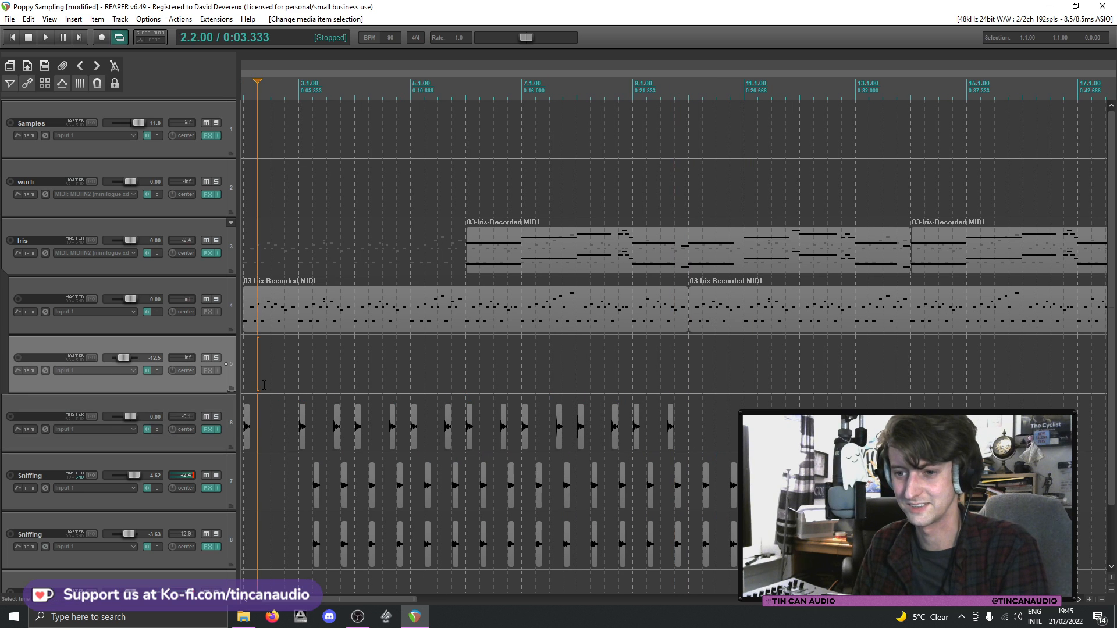
{"action": "left_click", "coordinate": [252, 433]}
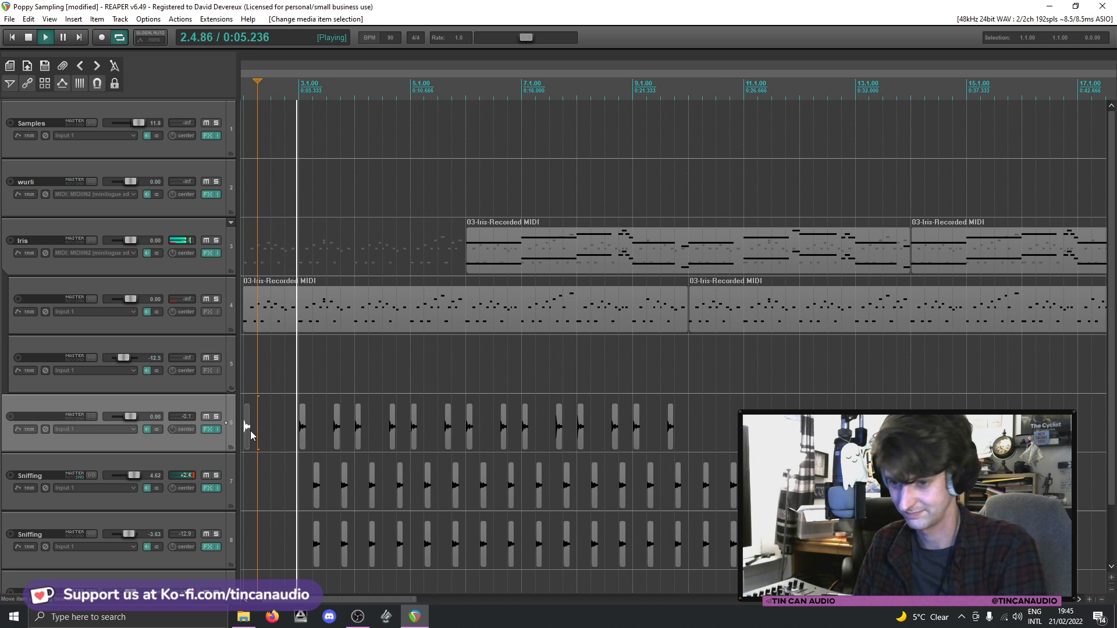
{"action": "key", "text": "Delete"}
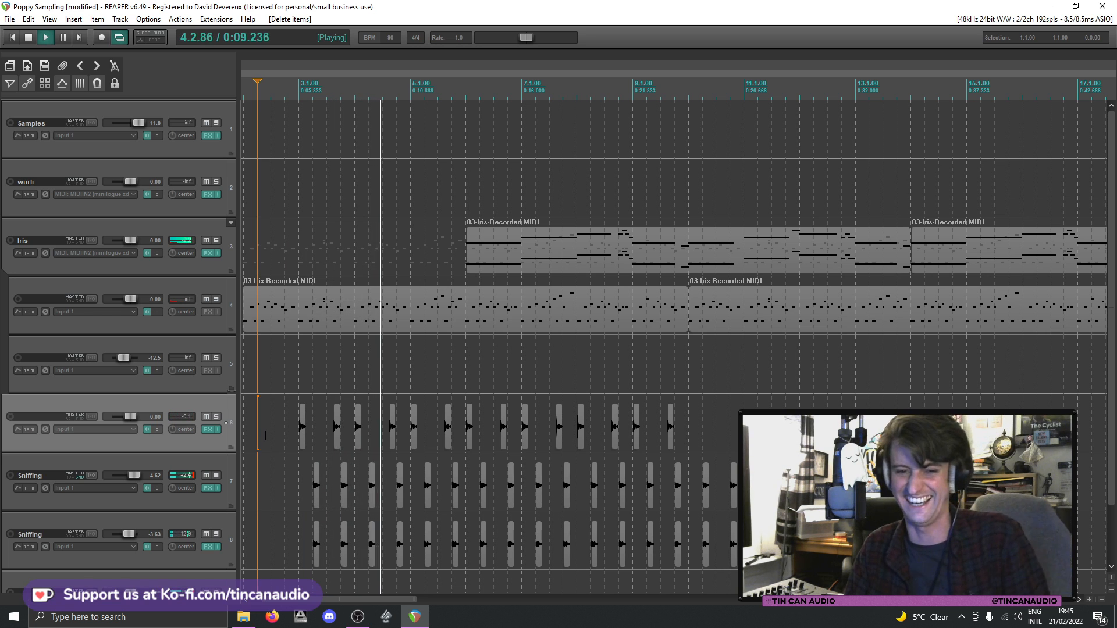
- Name the hit track "kick" and listen to its pattern under the Iris part
{"action": "double_click", "coordinate": [37, 416]}
{"action": "type", "text": "kick"}
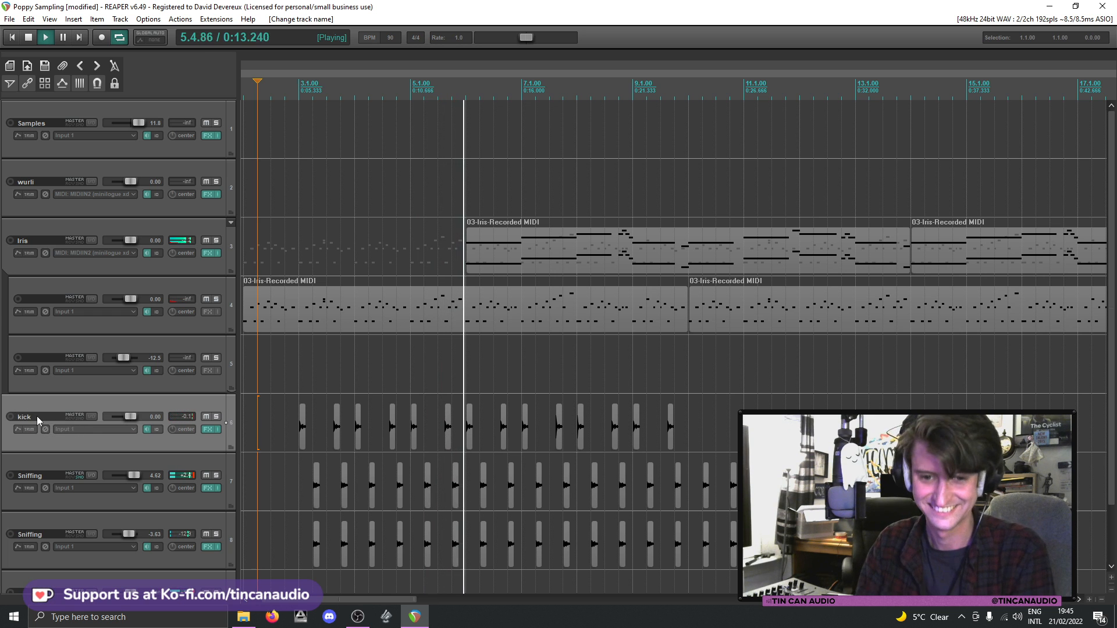
{"action": "key", "text": "Return"}
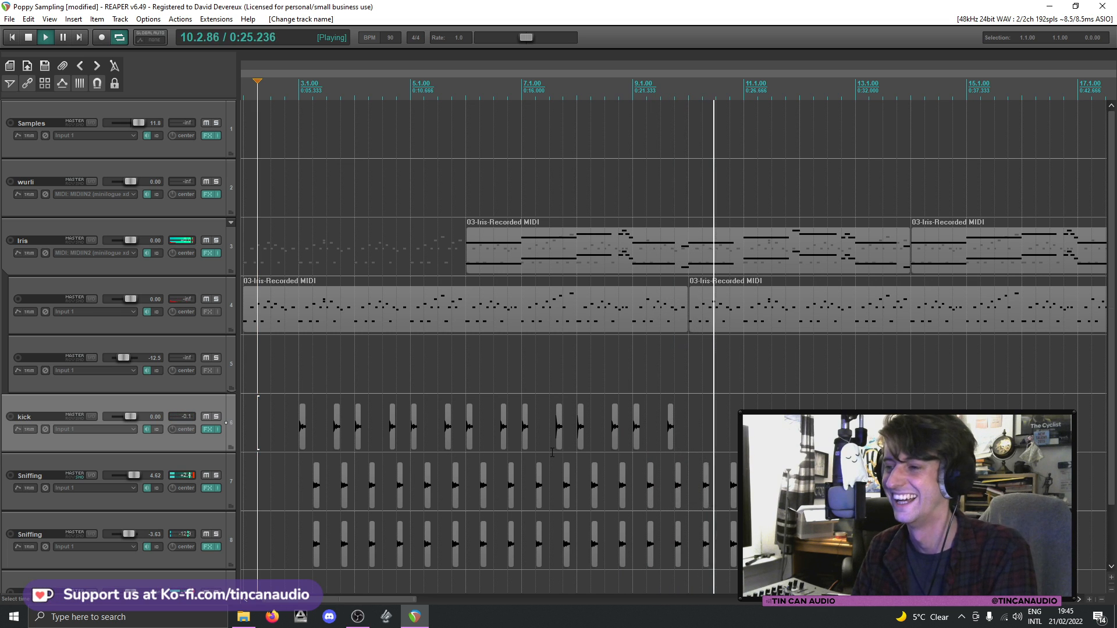
{"action": "key", "text": "space"}
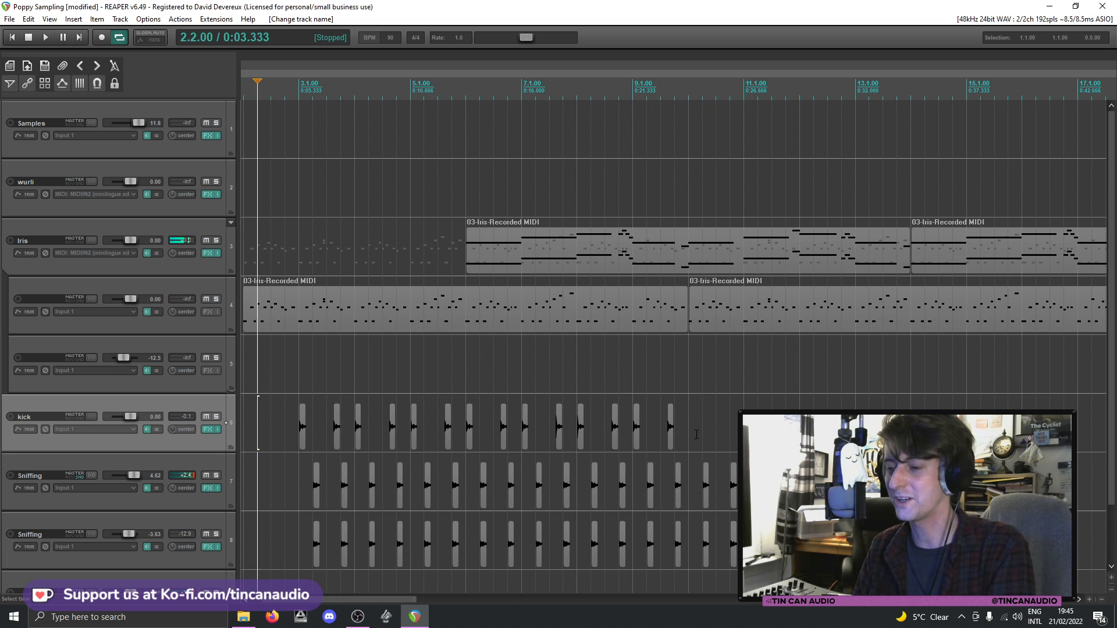
- Extend the kick pattern with pasted copies in bars 10, 11 and 12, and place the edit cursor at 2.4.00
{"action": "left_click", "coordinate": [691, 434]}
{"action": "key", "text": "ctrl+v"}
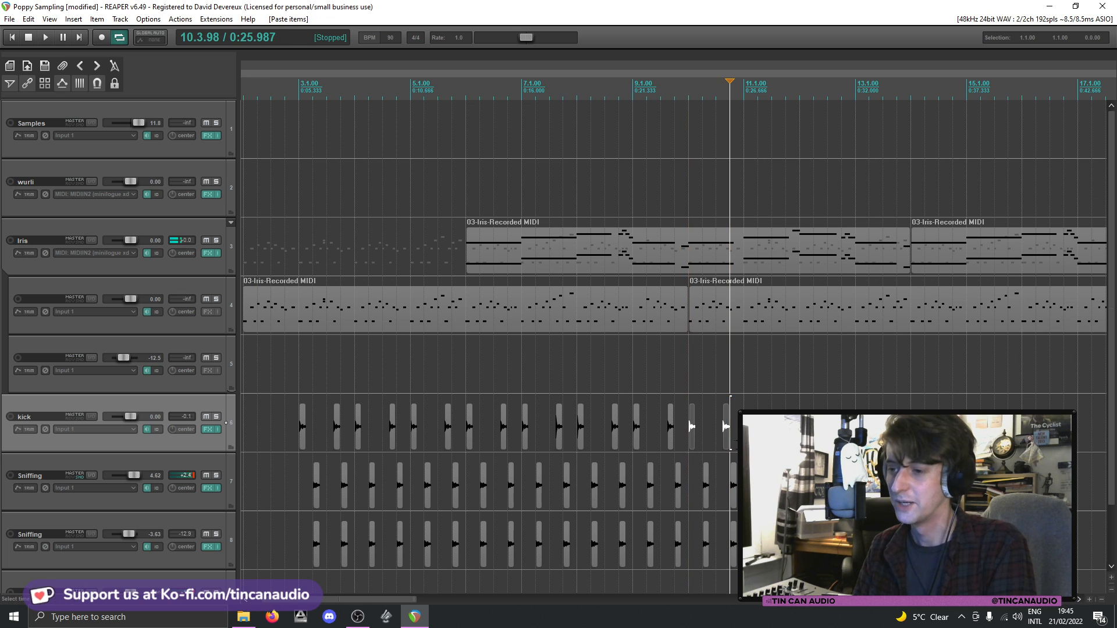
{"action": "left_click", "coordinate": [745, 434]}
{"action": "key", "text": "ctrl+v"}
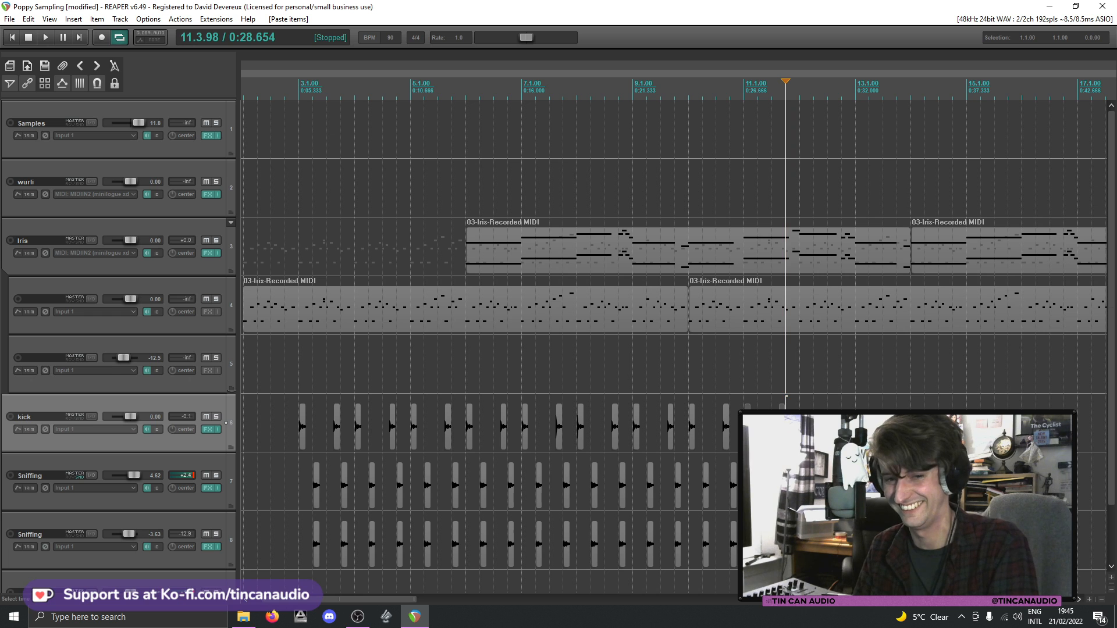
{"action": "left_click", "coordinate": [800, 434]}
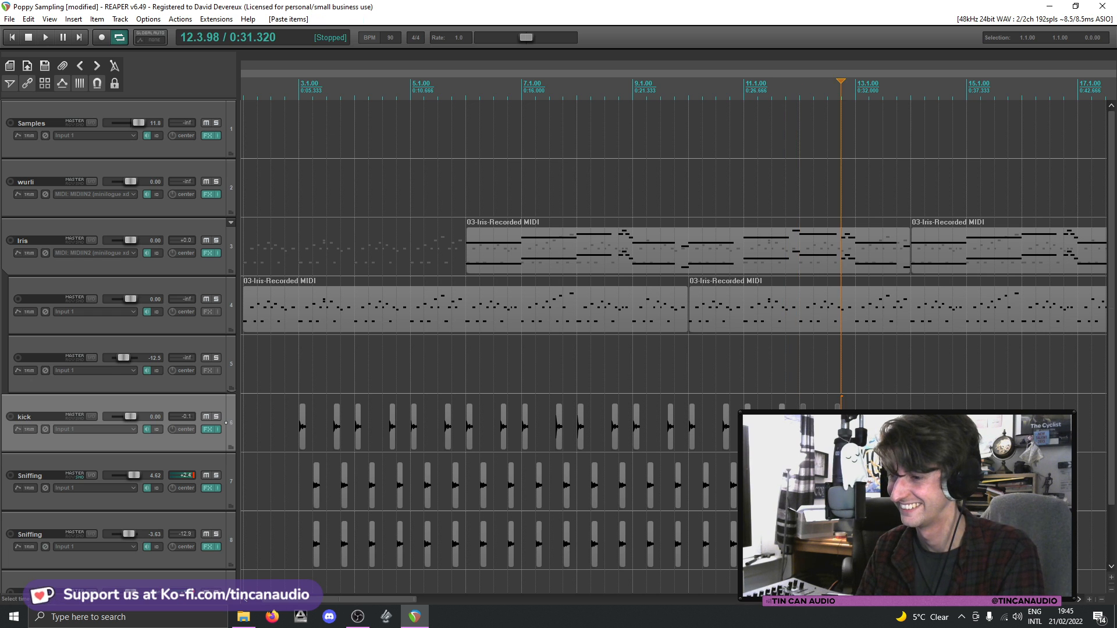
{"action": "left_click", "coordinate": [782, 434]}
{"action": "scroll", "coordinate": [782, 434], "scroll_direction": "down", "scroll_amount": 2}
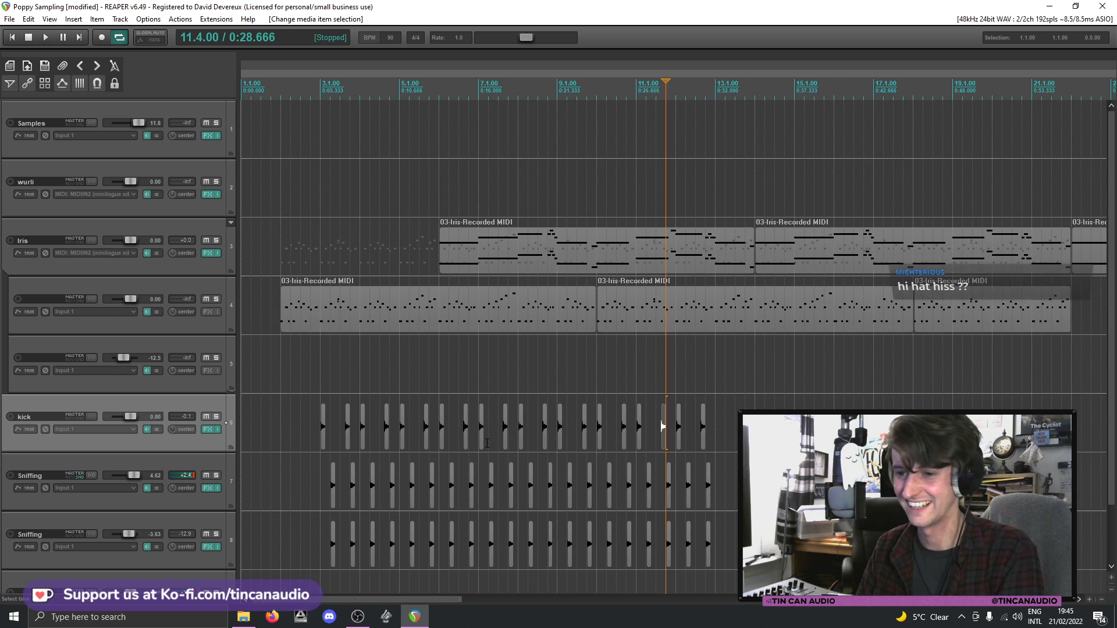
{"action": "left_click", "coordinate": [312, 431]}
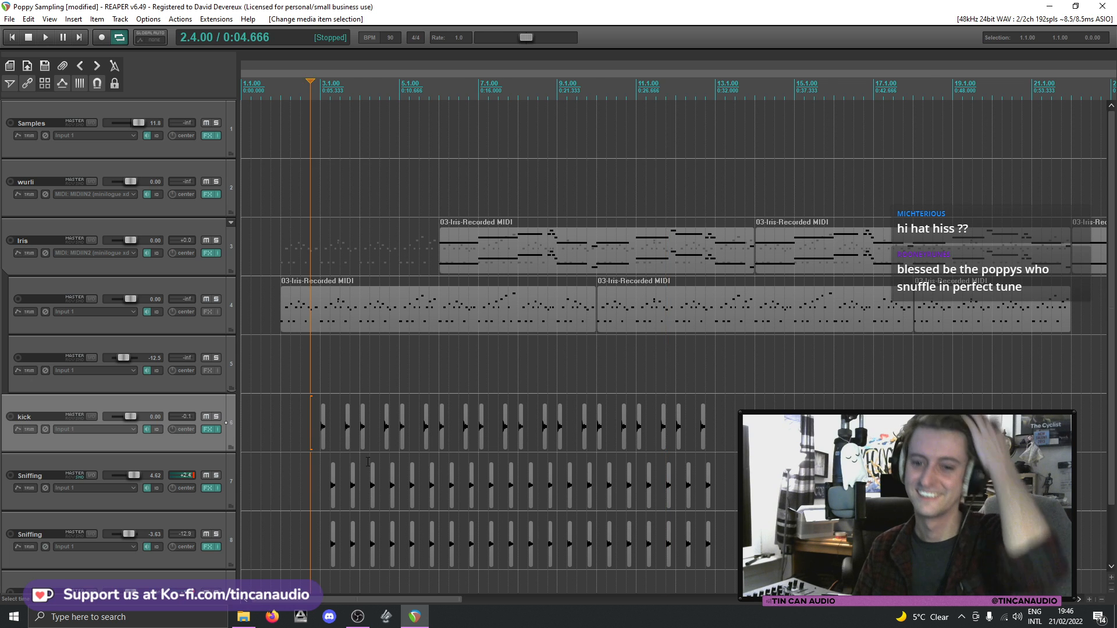
- Switch to File Explorer and import the Nasal Breathing recording onto the empty track above kick in REAPER
{"action": "scroll", "coordinate": [349, 448], "scroll_direction": "up", "scroll_amount": 2}
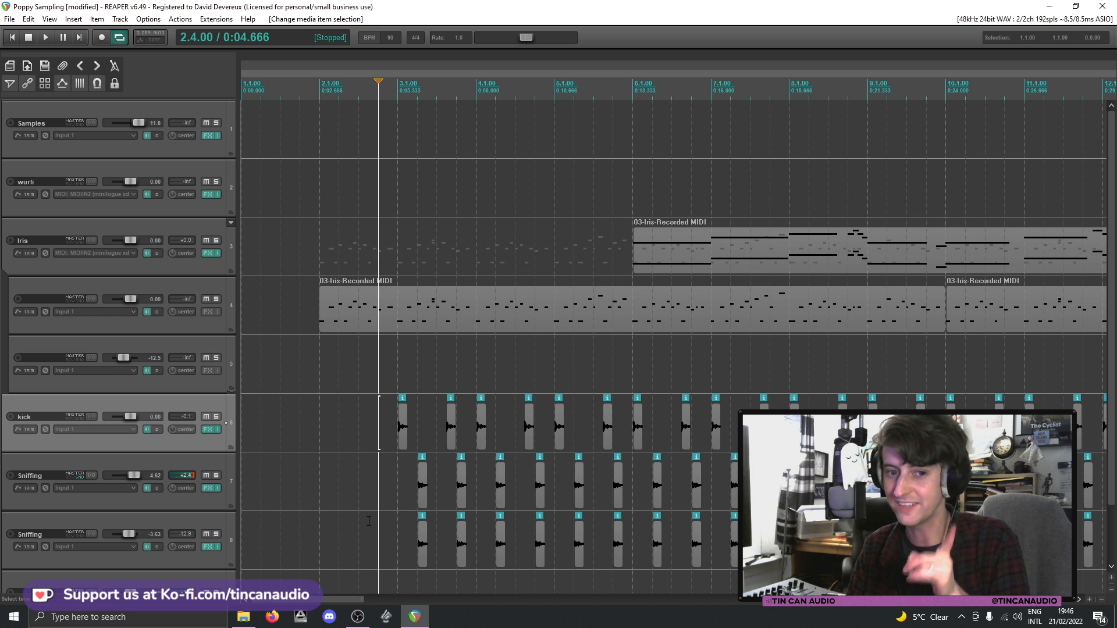
{"action": "left_click", "coordinate": [244, 618]}
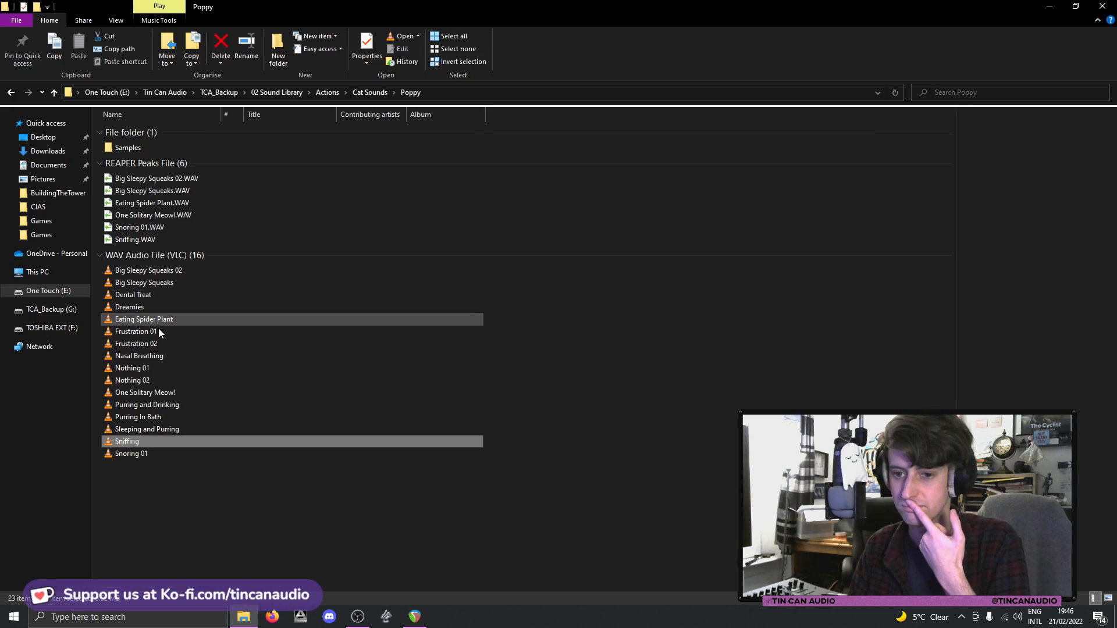
{"action": "left_click", "coordinate": [152, 355]}
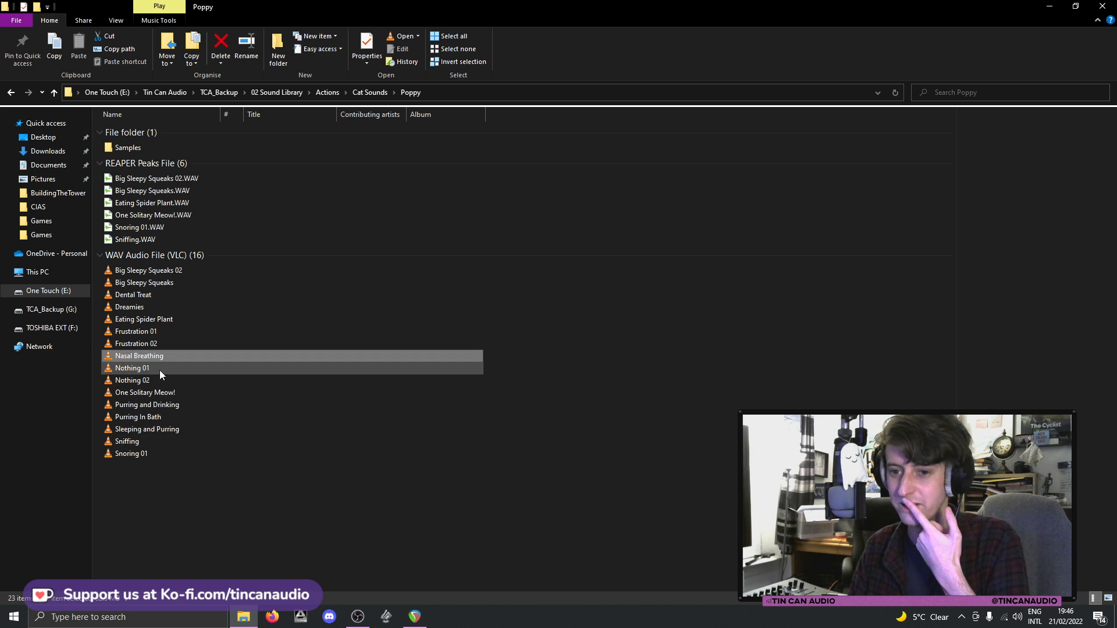
{"action": "left_click_drag", "start_coordinate": [158, 357], "coordinate": [369, 385]}
{"action": "scroll", "coordinate": [363, 377], "scroll_direction": "down", "scroll_amount": 5}
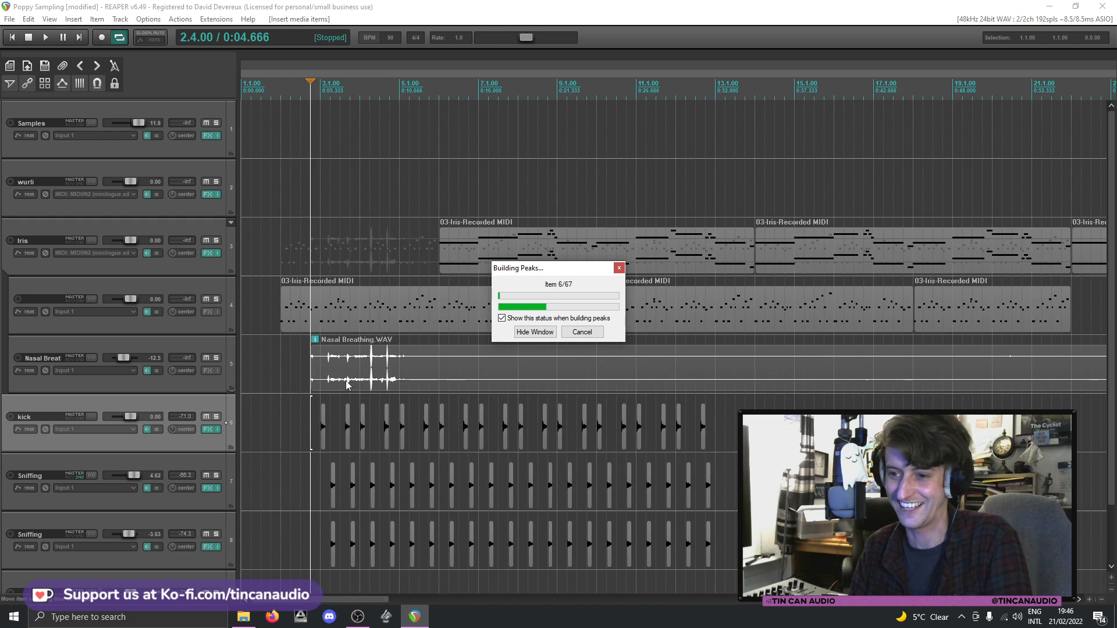
- Insert a new track above kick and move the Nasal Breathing.WAV clip onto it, past the end of the Iris clips
{"action": "left_click", "coordinate": [193, 388]}
{"action": "key", "text": "ctrl+t"}
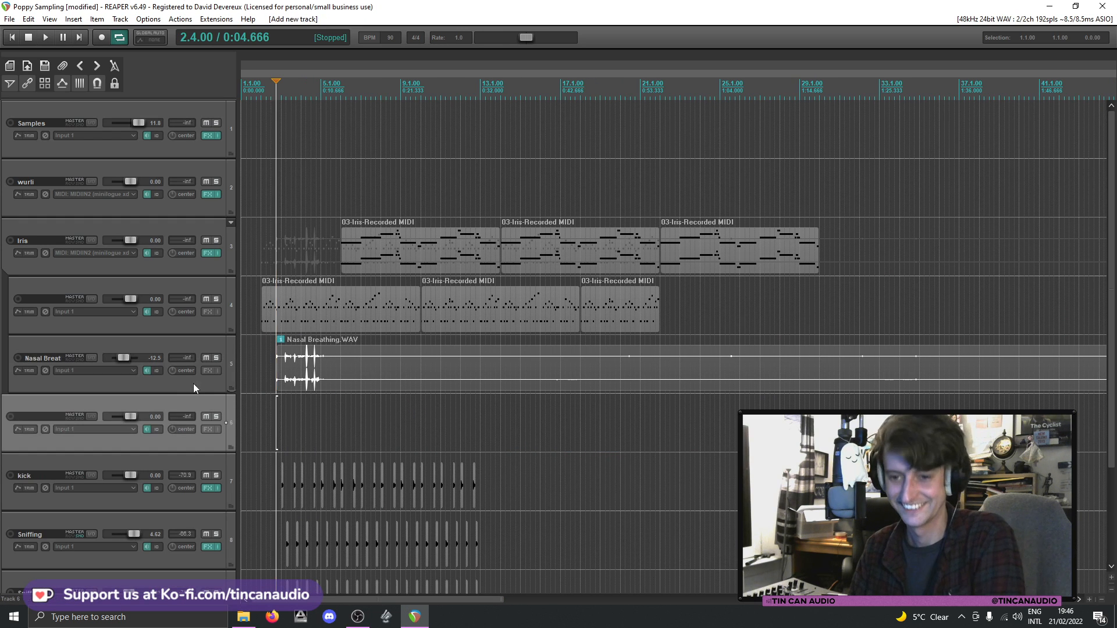
{"action": "left_click_drag", "start_coordinate": [386, 382], "coordinate": [935, 409]}
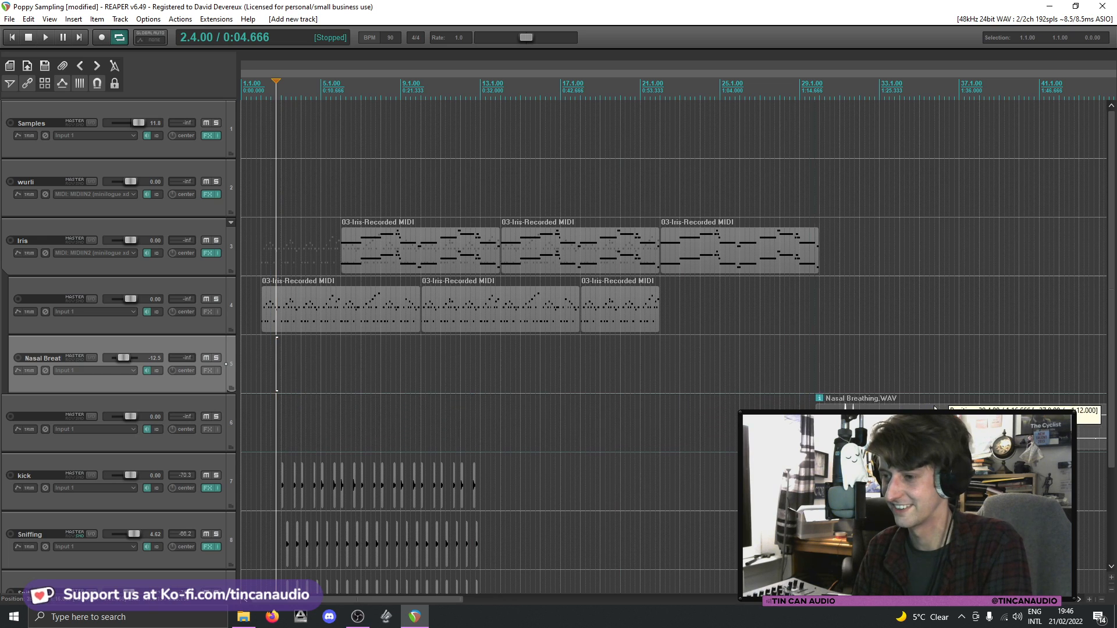
- Play the Nasal Breathing.WAV clip from its start to listen for usable sounds
{"action": "left_click", "coordinate": [840, 428]}
{"action": "key", "text": "space"}
{"action": "scroll", "coordinate": [839, 428], "scroll_direction": "down", "scroll_amount": 2}
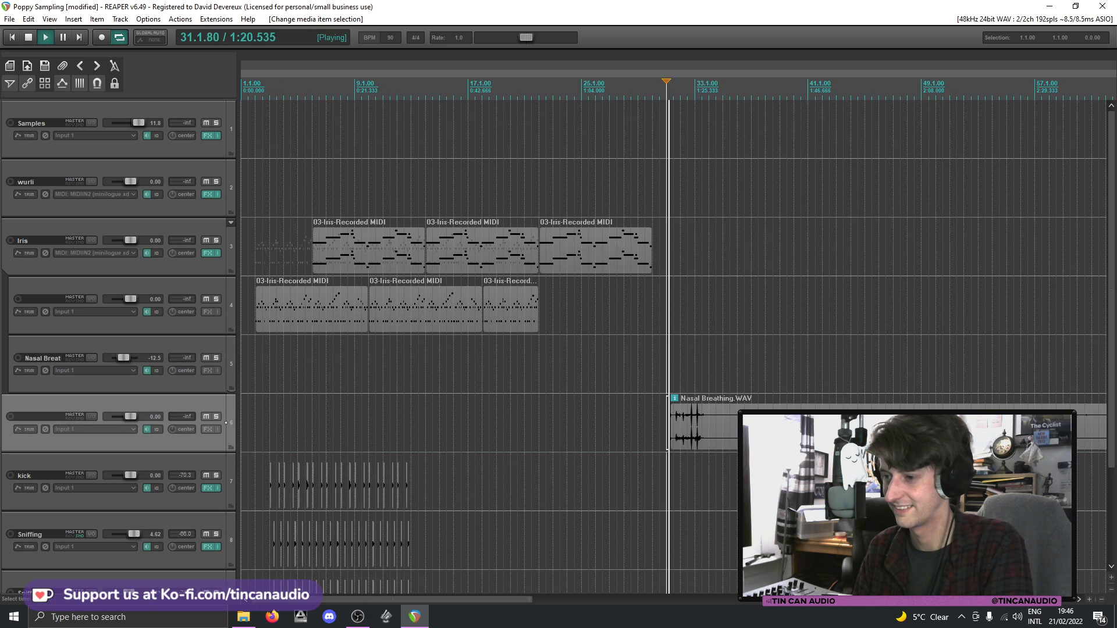
{"action": "scroll", "coordinate": [840, 427], "scroll_direction": "up", "scroll_amount": 1}
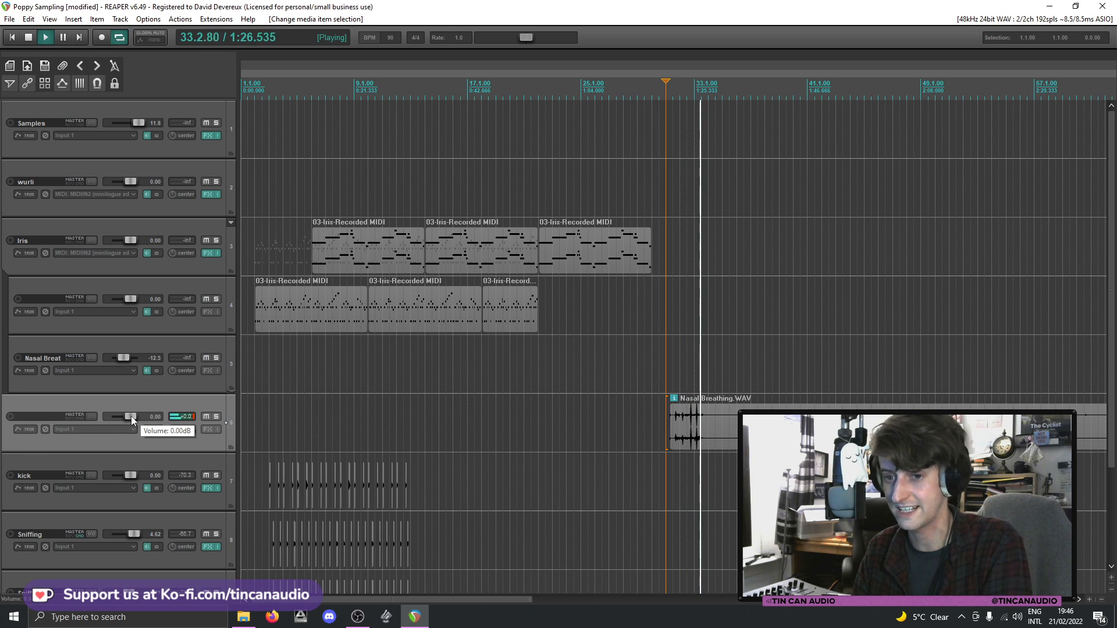
- Raise the volume of the track above kick to 12 dB and audition Nasal Breathing.WAV from 45.1.00
{"action": "left_click_drag", "start_coordinate": [131, 417], "coordinate": [140, 416]}
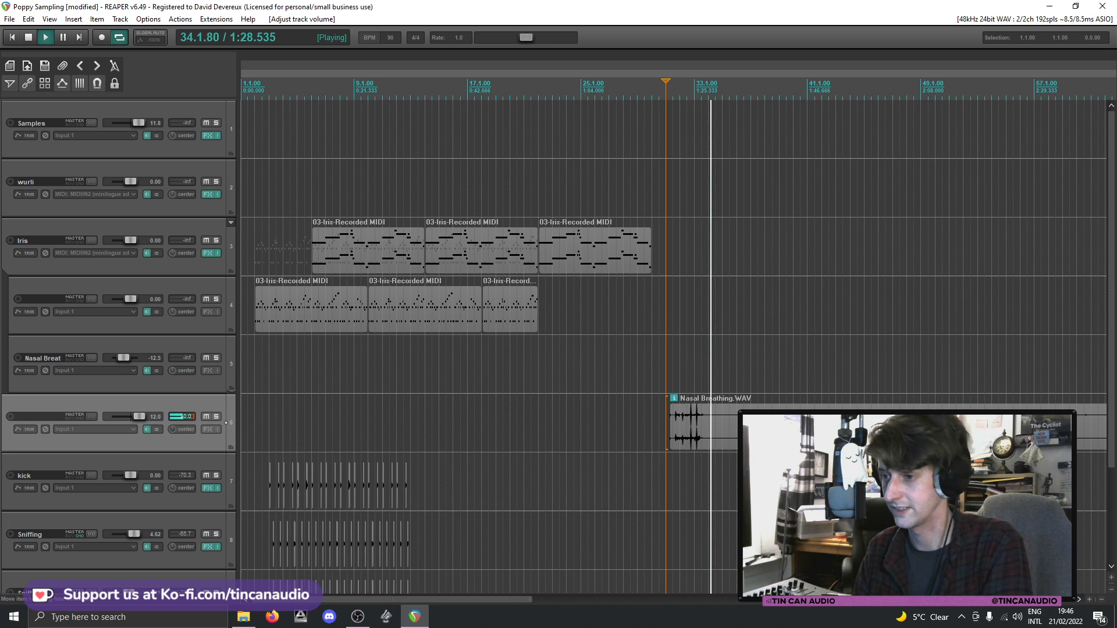
{"action": "key", "text": "space"}
{"action": "left_click", "coordinate": [864, 429]}
{"action": "key", "text": "space"}
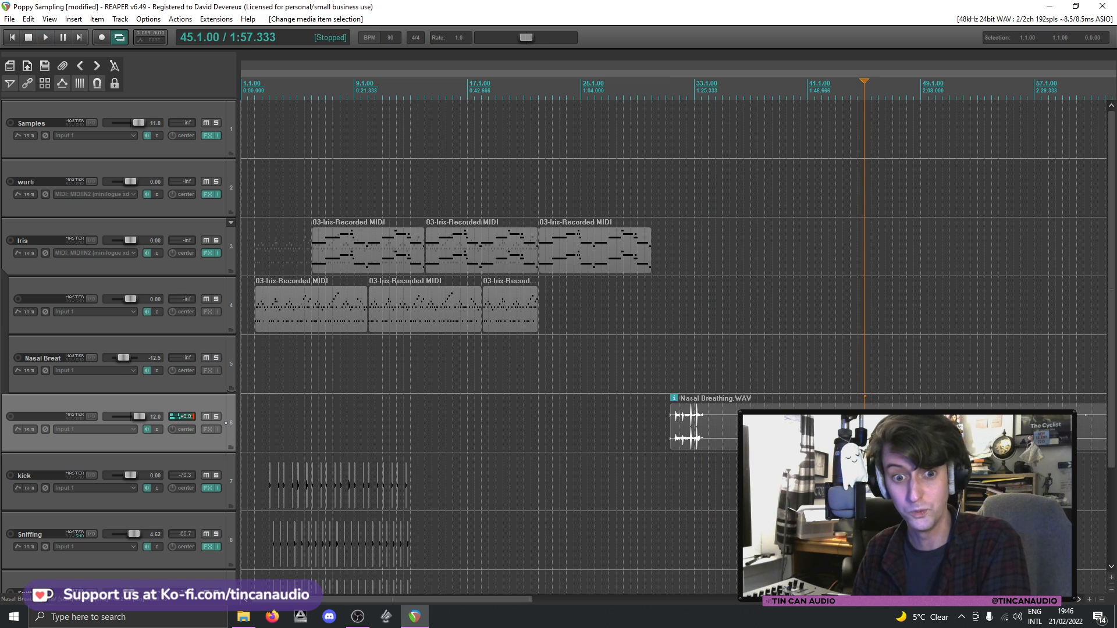
{"action": "scroll", "coordinate": [864, 429], "scroll_direction": "up", "scroll_amount": 7}
{"action": "key", "text": "space"}
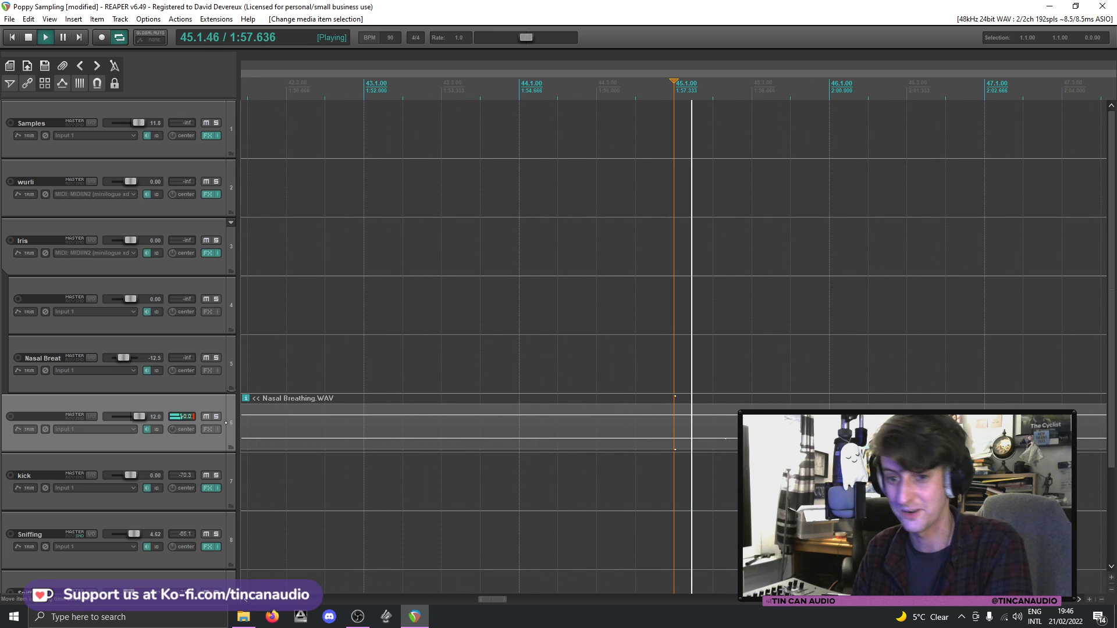
{"action": "key", "text": "space"}
{"action": "scroll", "coordinate": [703, 445], "scroll_direction": "down", "scroll_amount": 2}
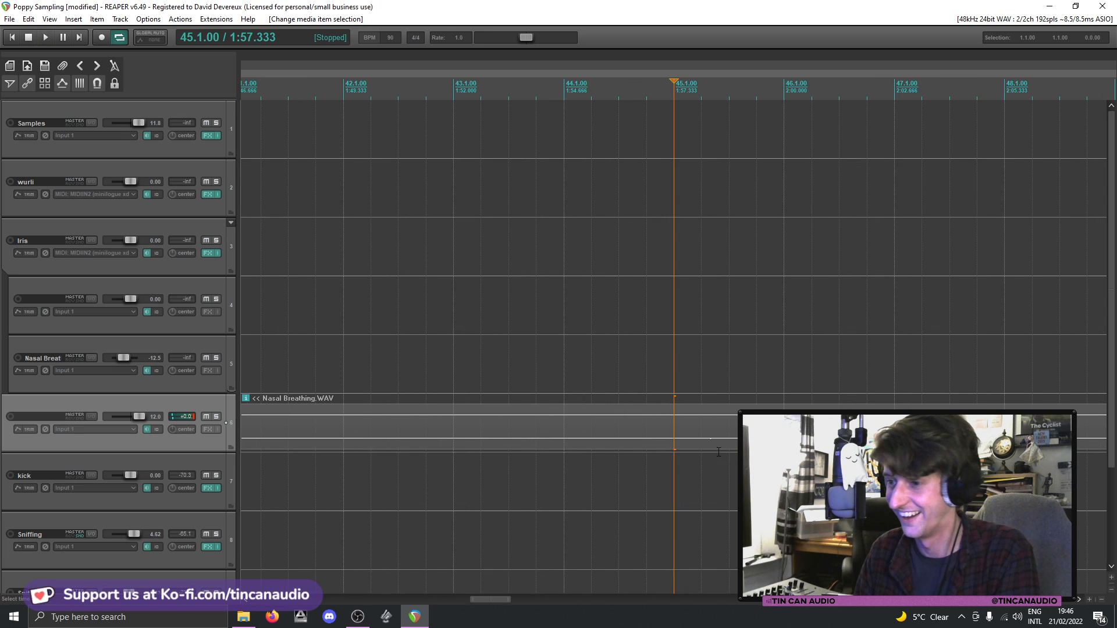
- Split the Nasal Breathing.WAV clip at 45.2.00 and again, off the grid, at 45.2.31
{"action": "left_click", "coordinate": [702, 446]}
{"action": "key", "text": "s"}
{"action": "key", "text": "space"}
{"action": "scroll", "coordinate": [707, 447], "scroll_direction": "up", "scroll_amount": 4}
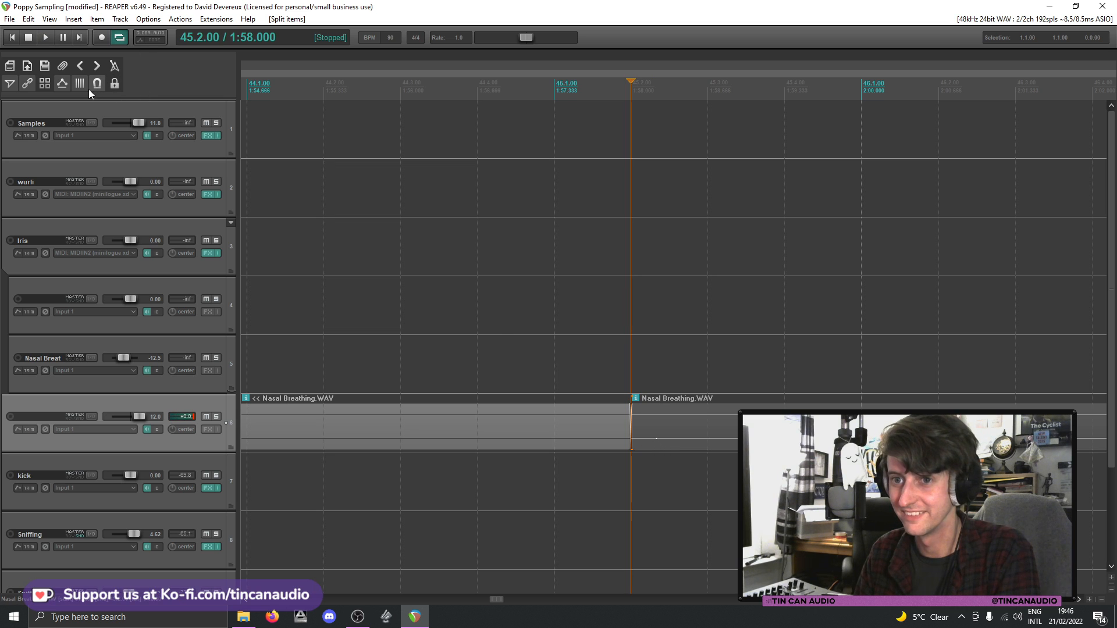
{"action": "left_click", "coordinate": [654, 445]}
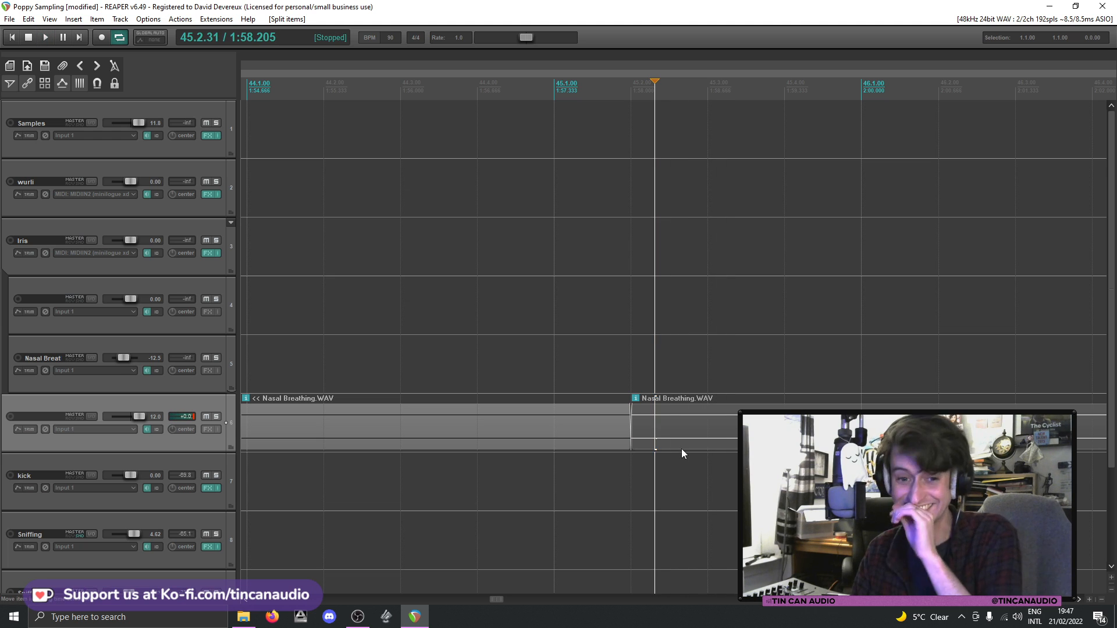
{"action": "key", "text": "s"}
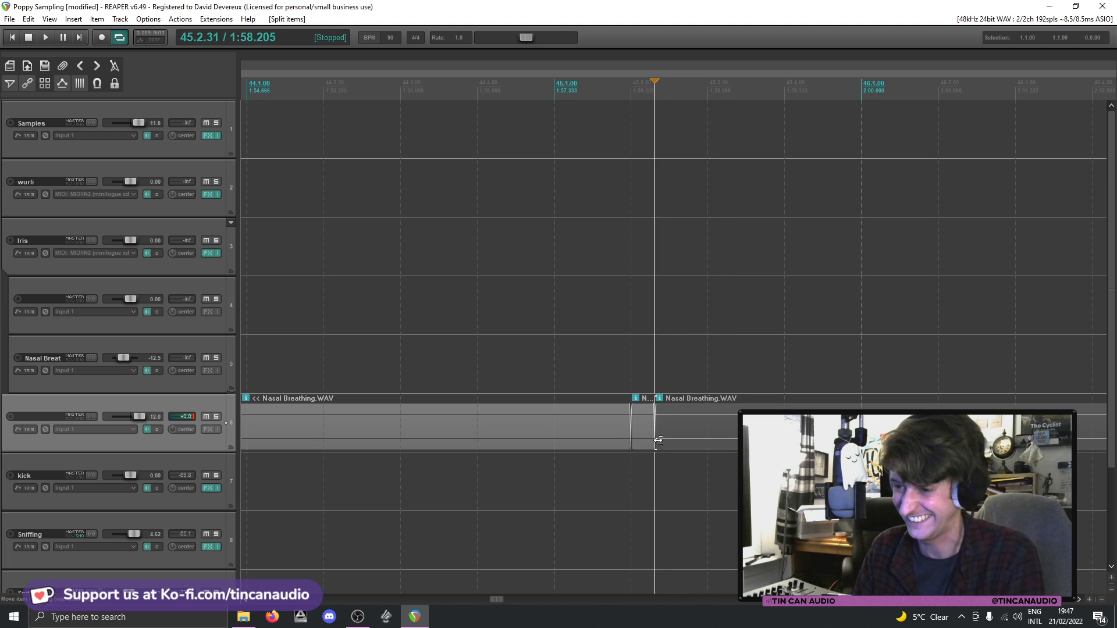
- Delete the two Nasal Breathing.WAV pieces before 45.2.31 and audition the start of the remaining clip
{"action": "left_click", "coordinate": [648, 437]}
{"action": "left_click", "coordinate": [599, 427], "text": "ctrl"}
{"action": "key", "text": "Delete"}
{"action": "key", "text": "space"}
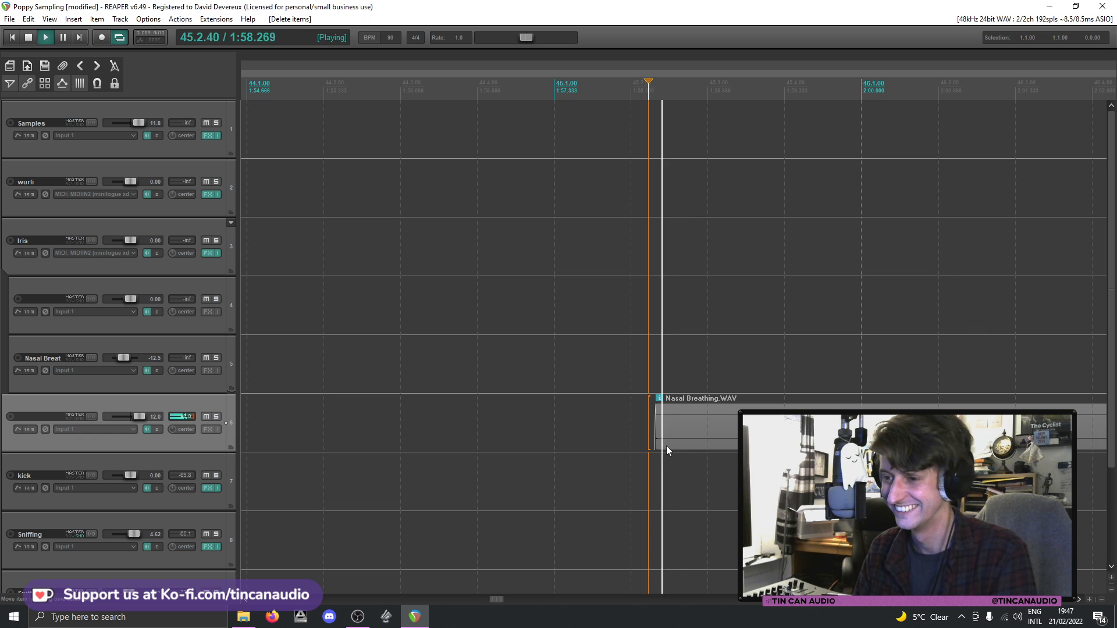
{"action": "key", "text": "space"}
- Cut the remaining clip down to a short hit of about 0.07 s by splitting it and deleting the rest
{"action": "left_click", "coordinate": [662, 433]}
{"action": "key", "text": "s"}
{"action": "left_click", "coordinate": [674, 436]}
{"action": "key", "text": "Delete"}
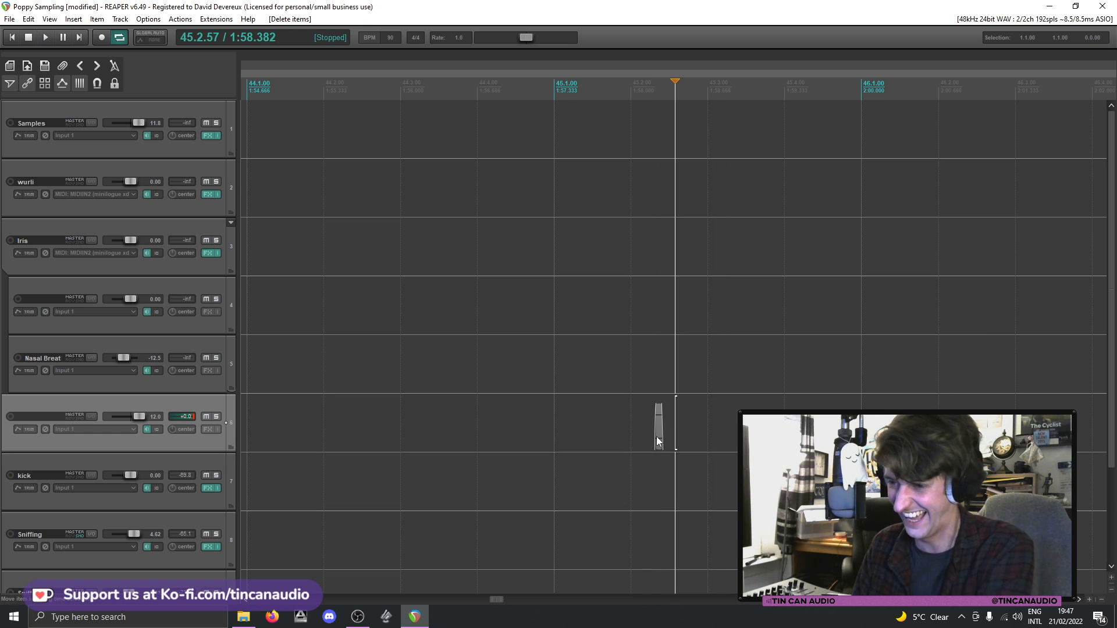
- Set the short hit's take channel mode to Mono (downmix)
{"action": "left_click", "coordinate": [657, 441]}
{"action": "right_click", "coordinate": [657, 441]}
{"action": "mouse_move", "coordinate": [687, 158]}
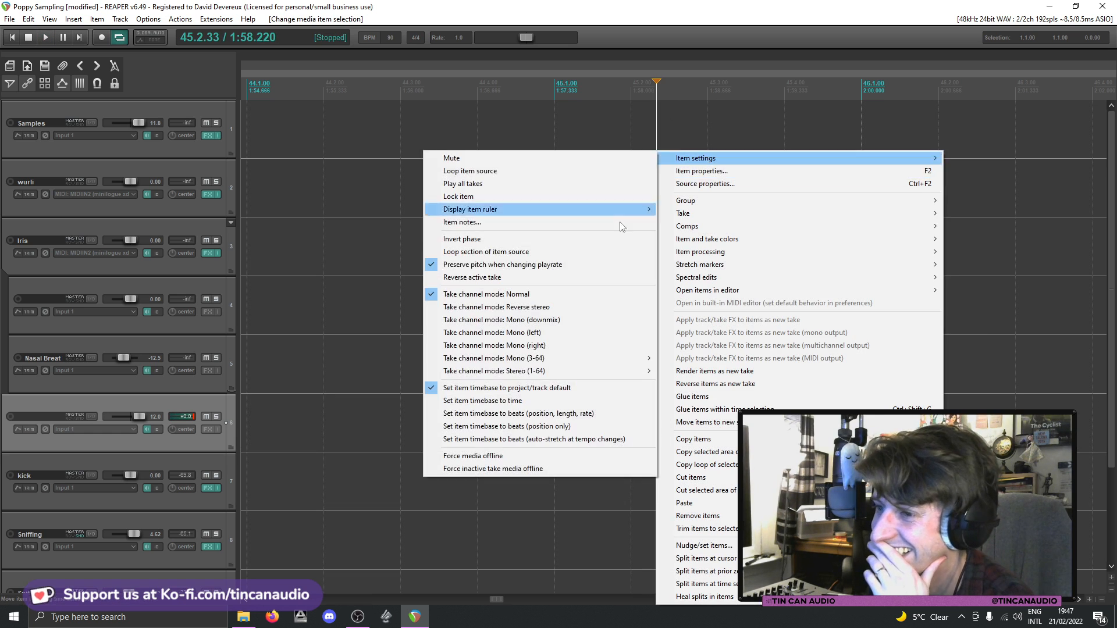
{"action": "left_click", "coordinate": [593, 318]}
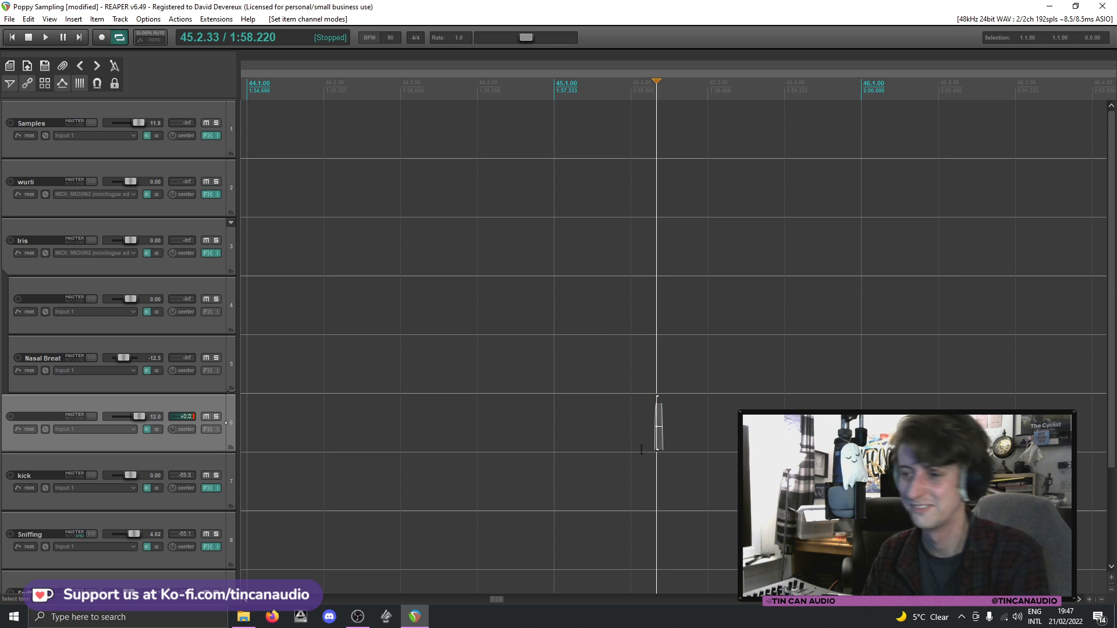
- Move the short hit along its track to the start of bar 3, at 3.1.00
{"action": "left_click_drag", "start_coordinate": [662, 434], "coordinate": [225, 443]}
{"action": "left_click_drag", "start_coordinate": [225, 443], "coordinate": [783, 397]}
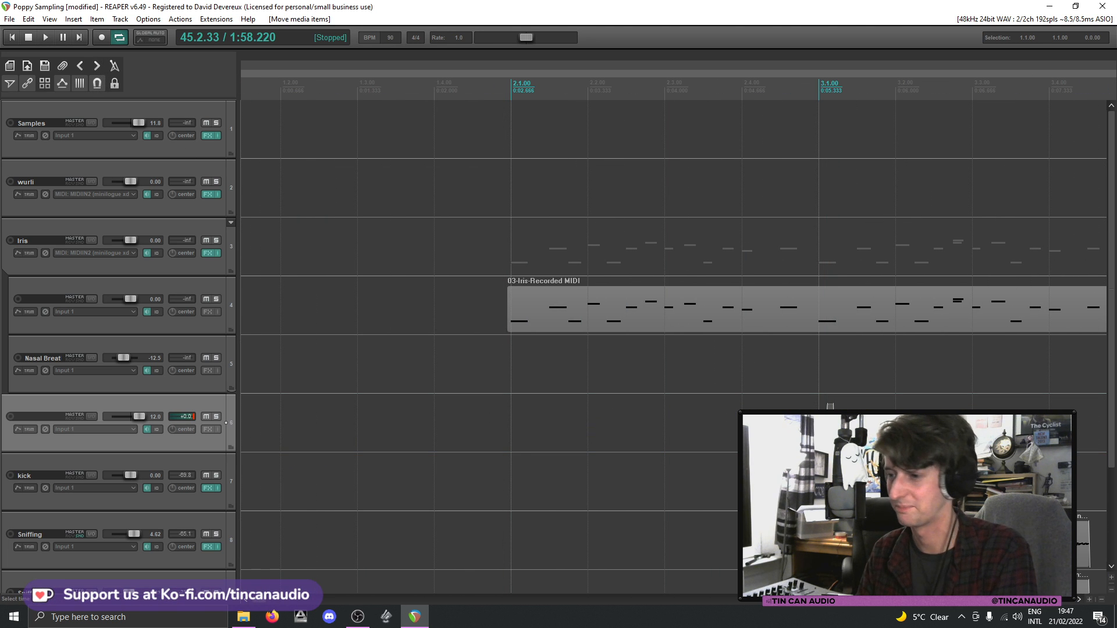
{"action": "left_click", "coordinate": [822, 426]}
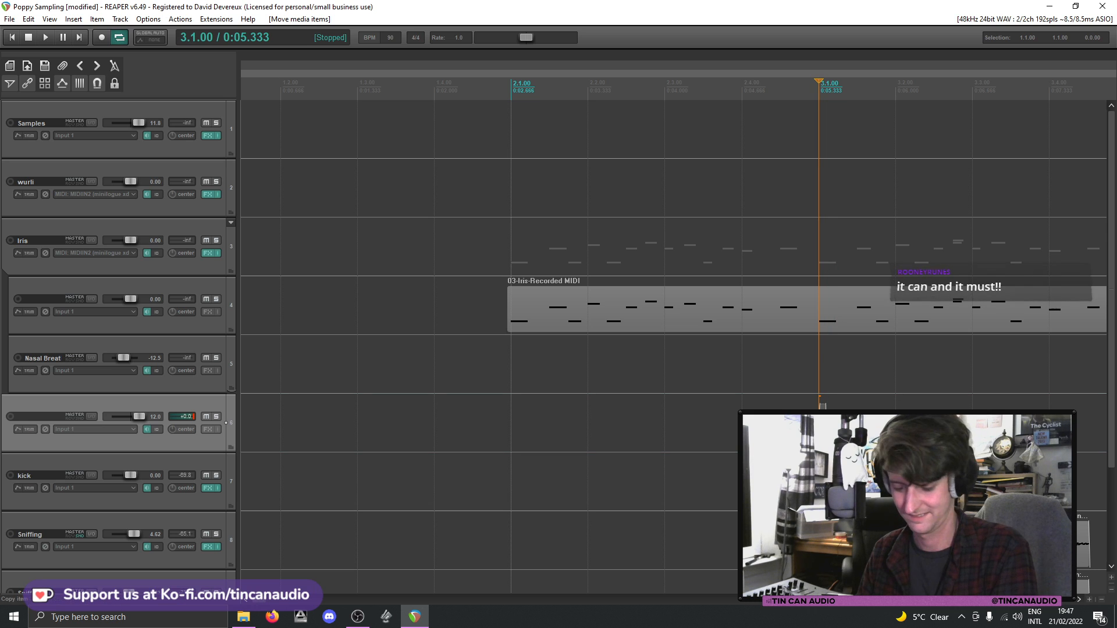
- Paste copies of the hit at 3.2.00, 3.3.00 and 3.4.00, and play the pattern from 2.4.00
{"action": "key", "text": "ctrl+v"}
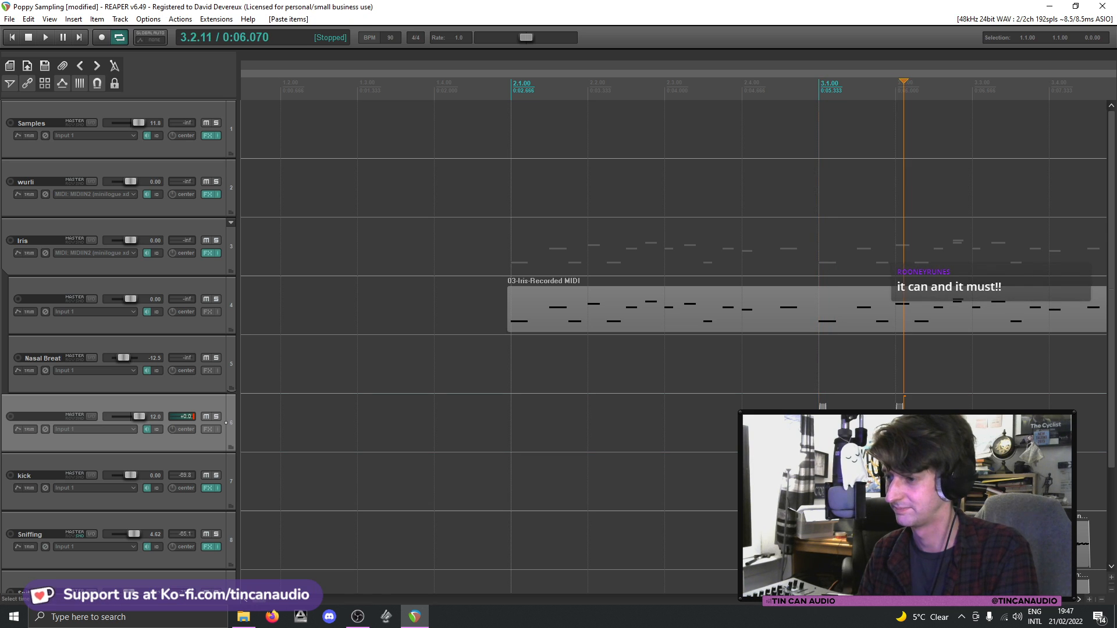
{"action": "left_click", "coordinate": [972, 424]}
{"action": "key", "text": "ctrl+v"}
{"action": "scroll", "coordinate": [972, 424], "scroll_direction": "down", "scroll_amount": 2}
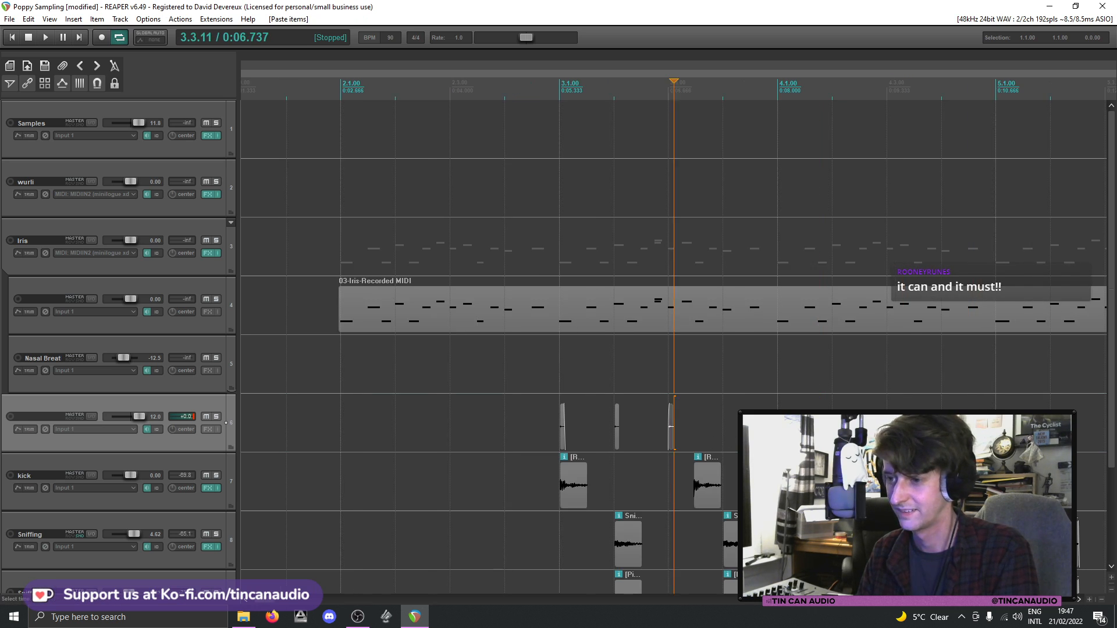
{"action": "left_click", "coordinate": [724, 436]}
{"action": "key", "text": "ctrl+v"}
{"action": "left_click", "coordinate": [507, 433]}
{"action": "key", "text": "space"}
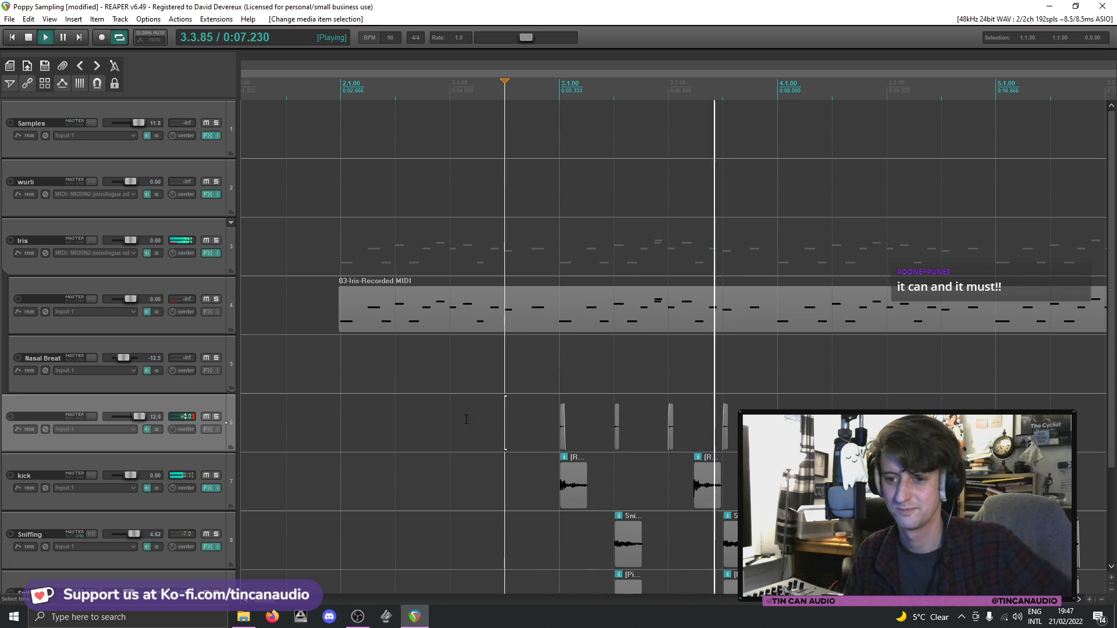
{"action": "key", "text": "space"}
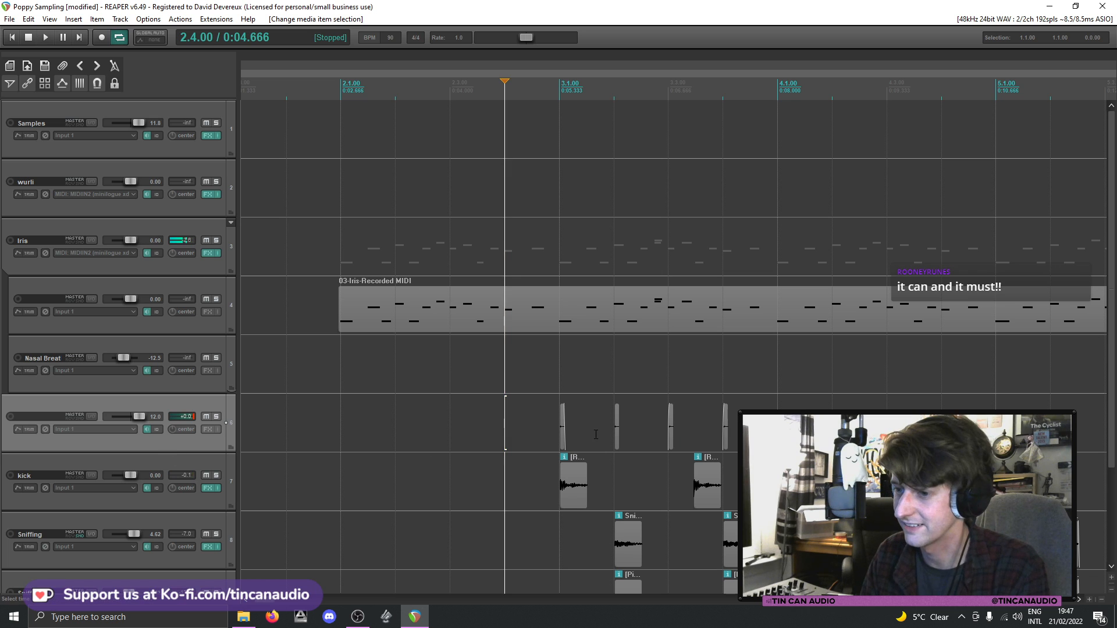
- Set the take volume of all four Nasal Breathing hits in bar 3 to +12.0 dB
{"action": "left_click", "coordinate": [560, 441]}
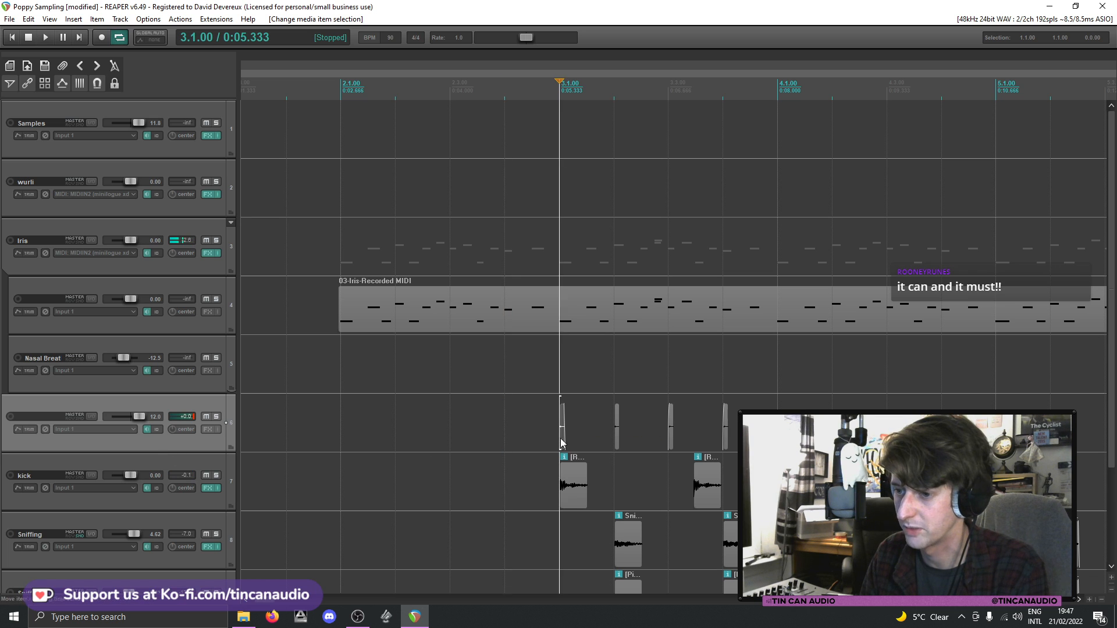
{"action": "double_click", "coordinate": [723, 434]}
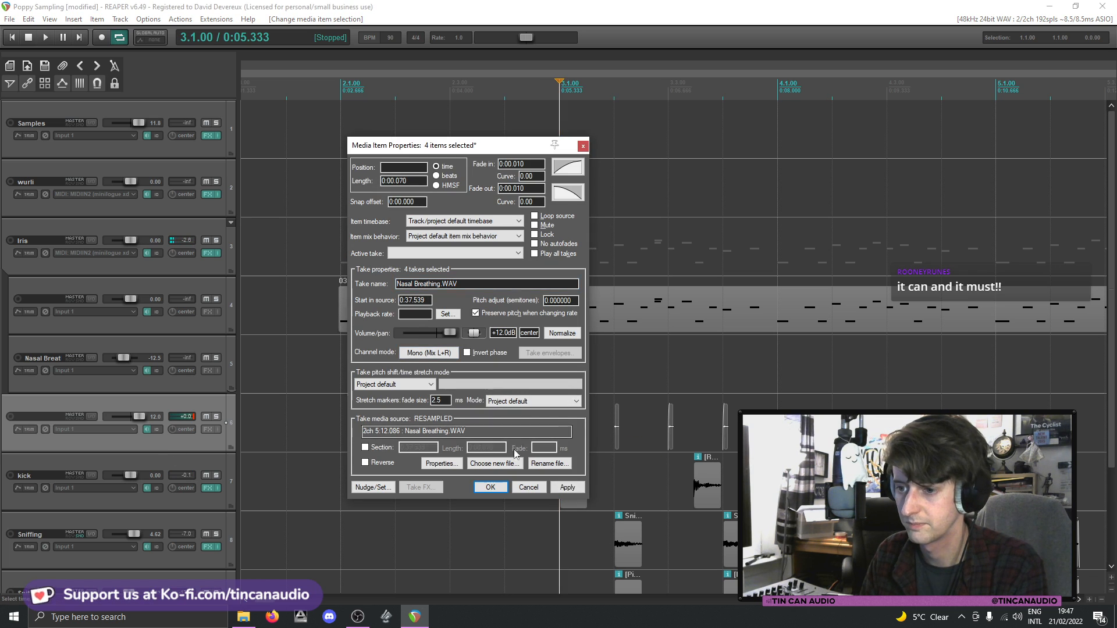
{"action": "left_click", "coordinate": [504, 486]}
- Play the pattern from 2.4.00 and solo the track above kick to hear the hits alone
{"action": "key", "text": "space"}
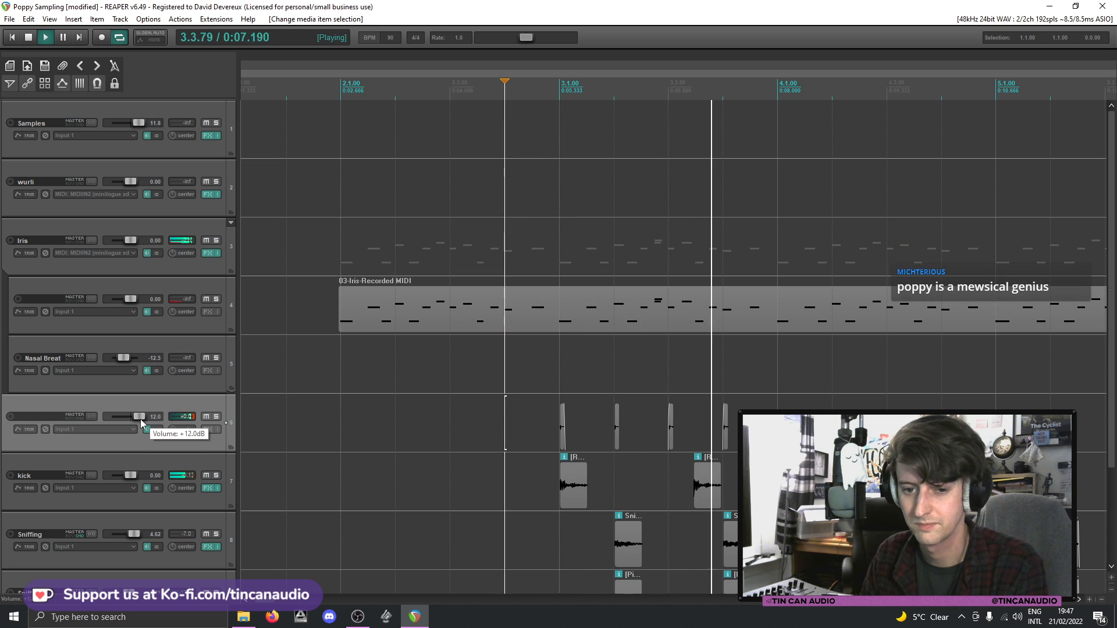
{"action": "left_click", "coordinate": [216, 416]}
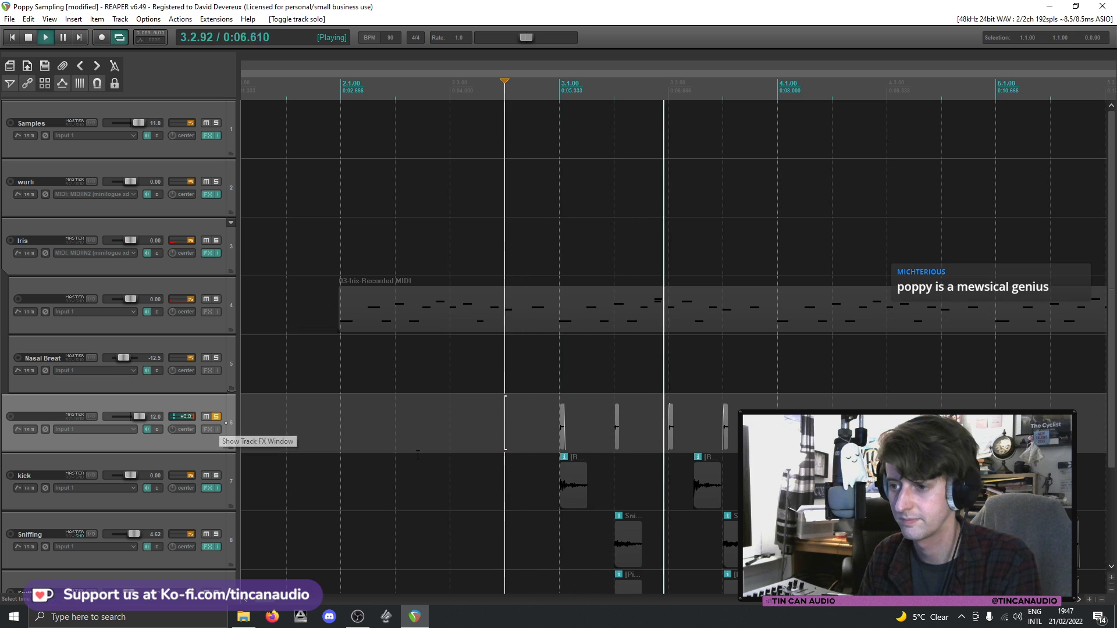
{"action": "key", "text": "space"}
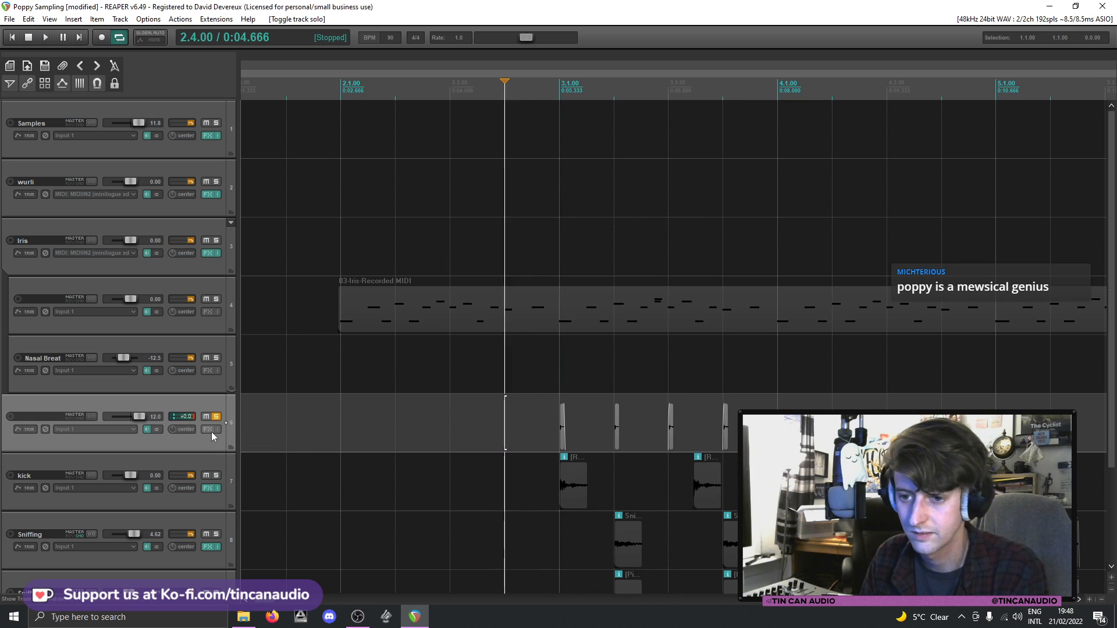
- Add the RX 8 Voice De-noise and ReaFir effects to the soloed track above kick
{"action": "left_click", "coordinate": [211, 432]}
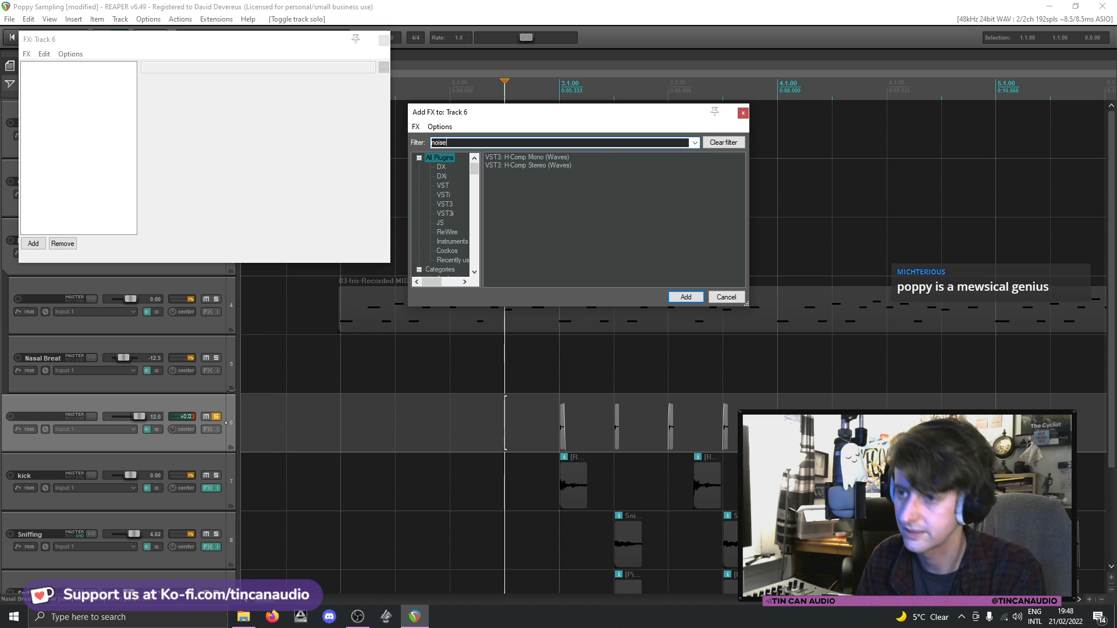
{"action": "double_click", "coordinate": [559, 190]}
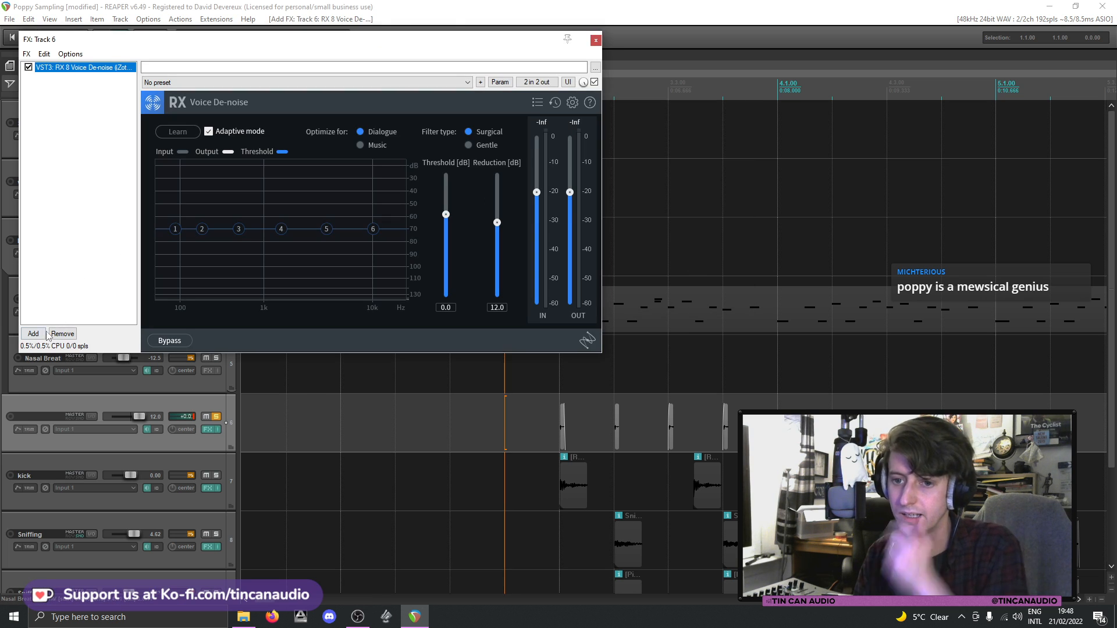
{"action": "left_click", "coordinate": [44, 333]}
{"action": "type", "text": "eq"}
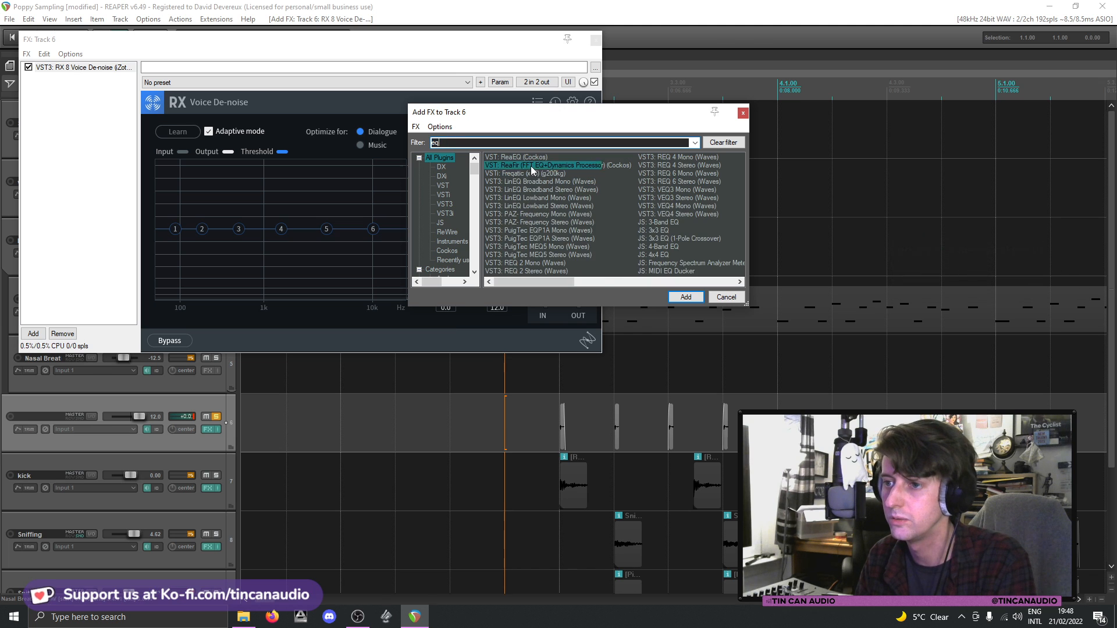
{"action": "double_click", "coordinate": [530, 166]}
- Shape ReaFir's EQ curve into a low cut below about 1 kHz with a slight boost just above it during playback
{"action": "left_click_drag", "start_coordinate": [246, 172], "coordinate": [189, 259]}
{"action": "key", "text": "space"}
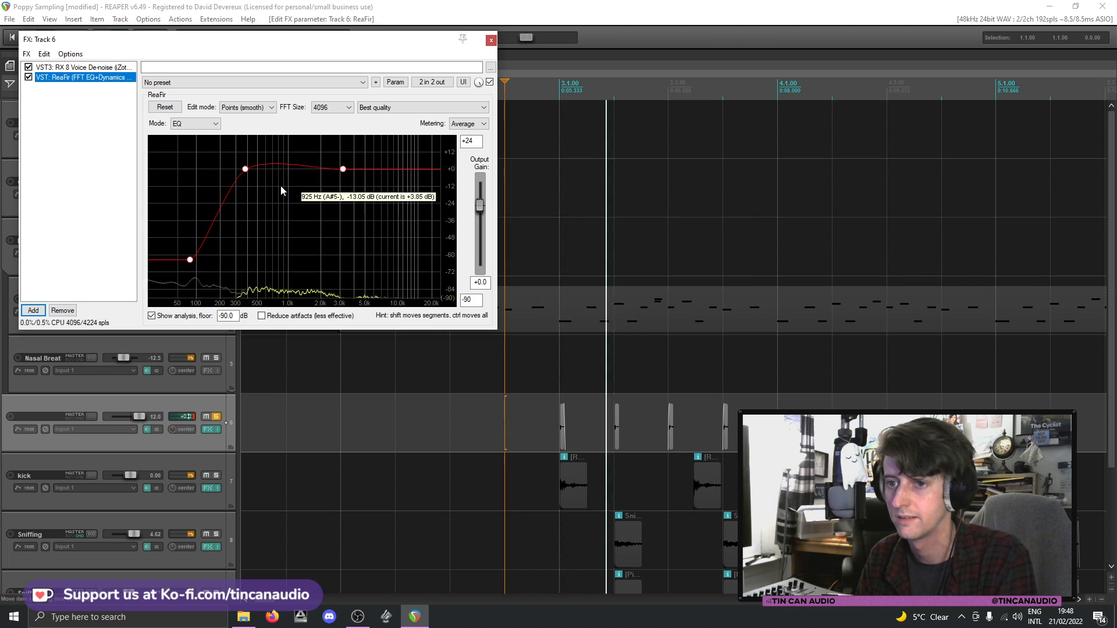
{"action": "left_click", "coordinate": [239, 169]}
{"action": "left_click_drag", "start_coordinate": [247, 174], "coordinate": [298, 165]}
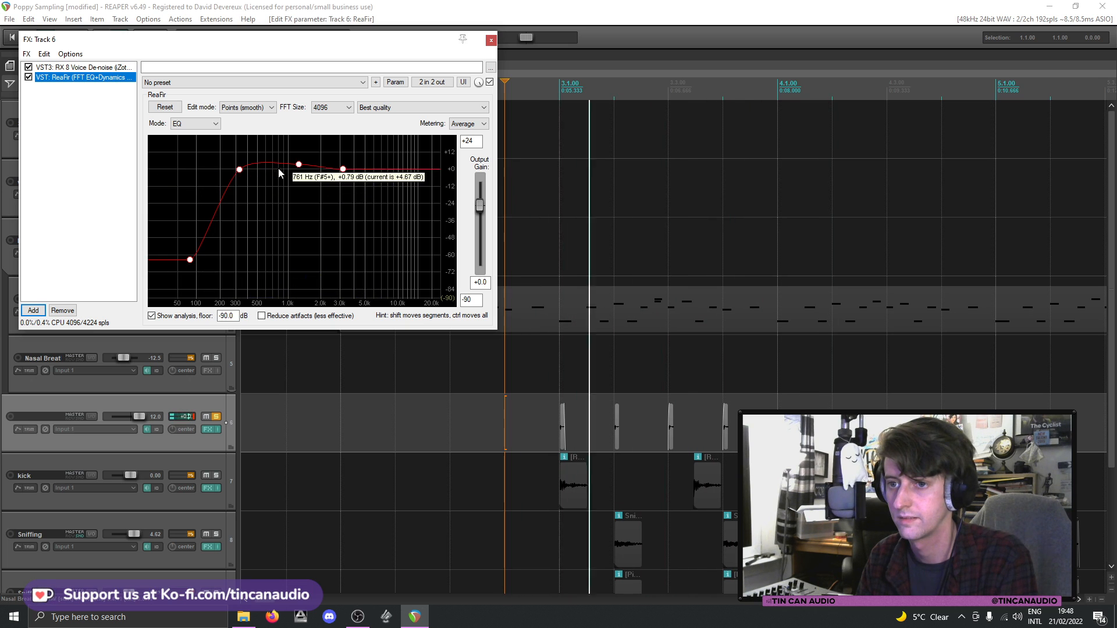
{"action": "left_click_drag", "start_coordinate": [246, 171], "coordinate": [277, 194]}
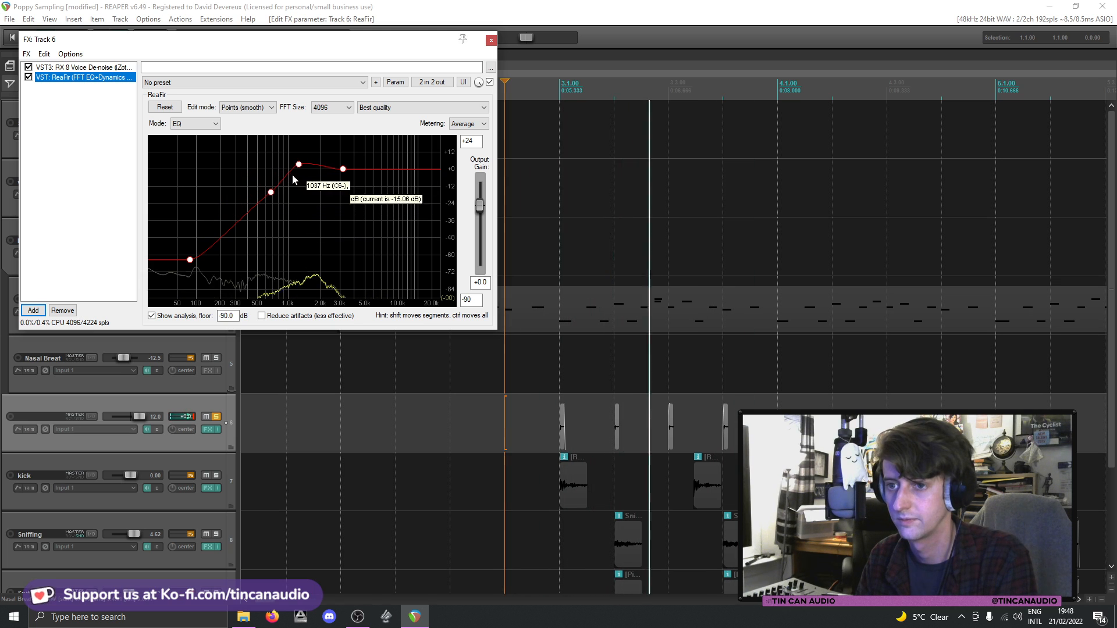
- Adjust the start edge of the Nasal Breathing hit at 3.1.00
{"action": "left_click", "coordinate": [558, 431]}
{"action": "scroll", "coordinate": [557, 430], "scroll_direction": "up", "scroll_amount": 5}
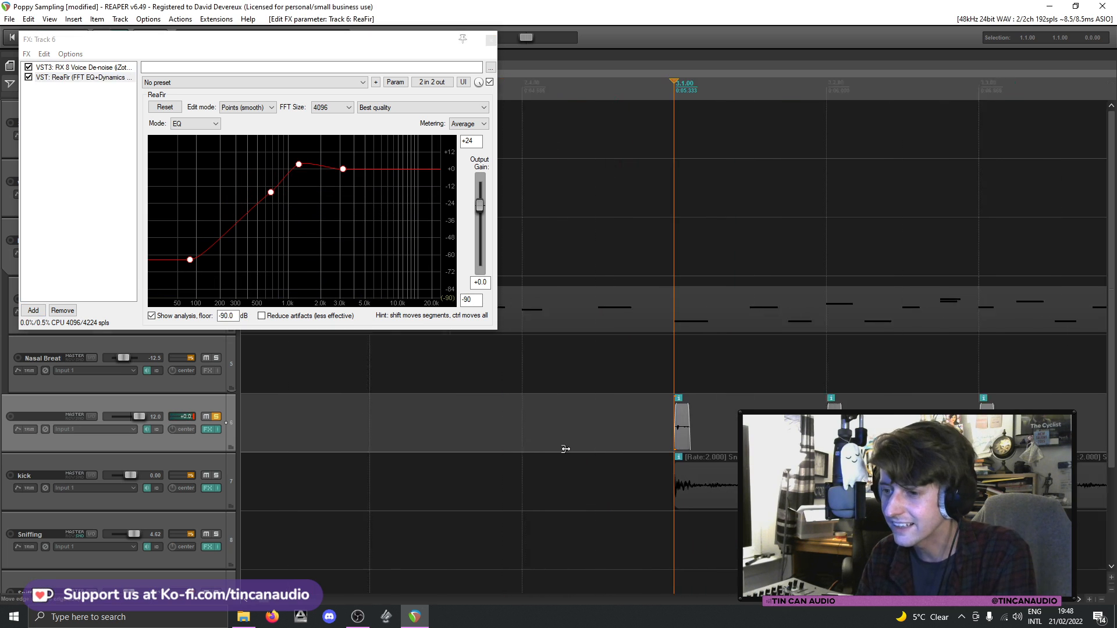
{"action": "left_click", "coordinate": [676, 437]}
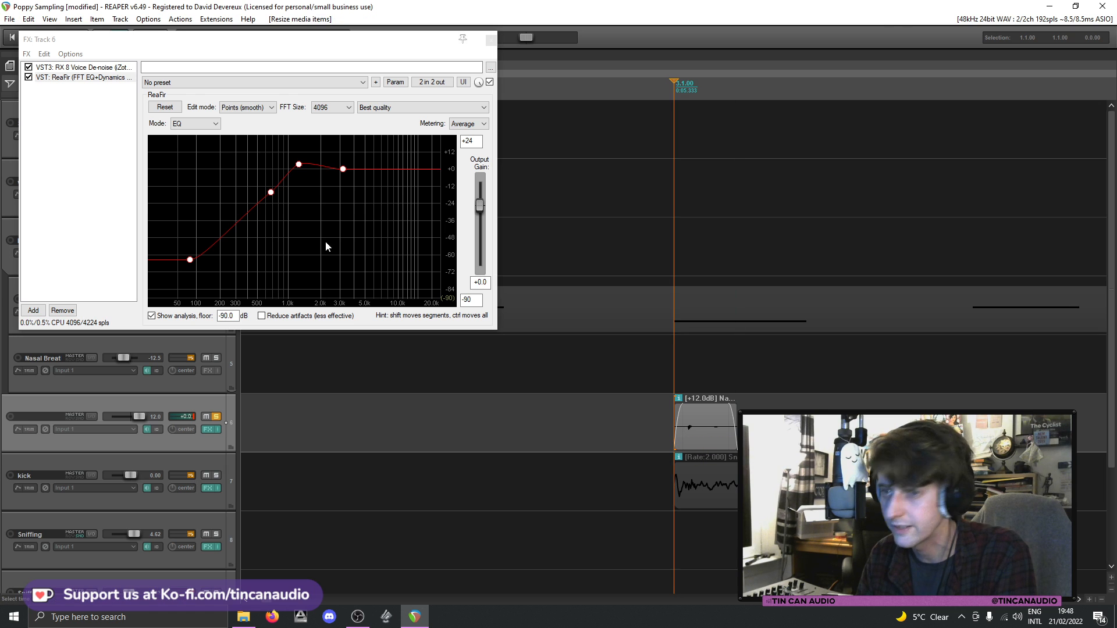
- Add H-Comp Mono to the soloed track's effects with the Drums Punch preset and play the hits from 3.1.00
{"action": "left_click", "coordinate": [34, 310]}
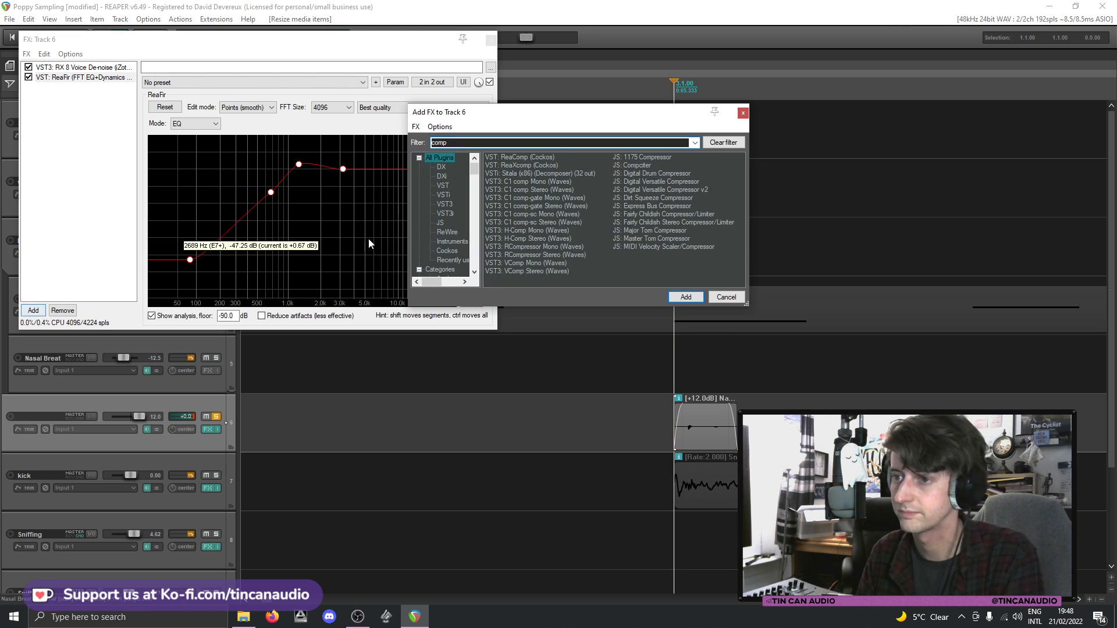
{"action": "double_click", "coordinate": [529, 232]}
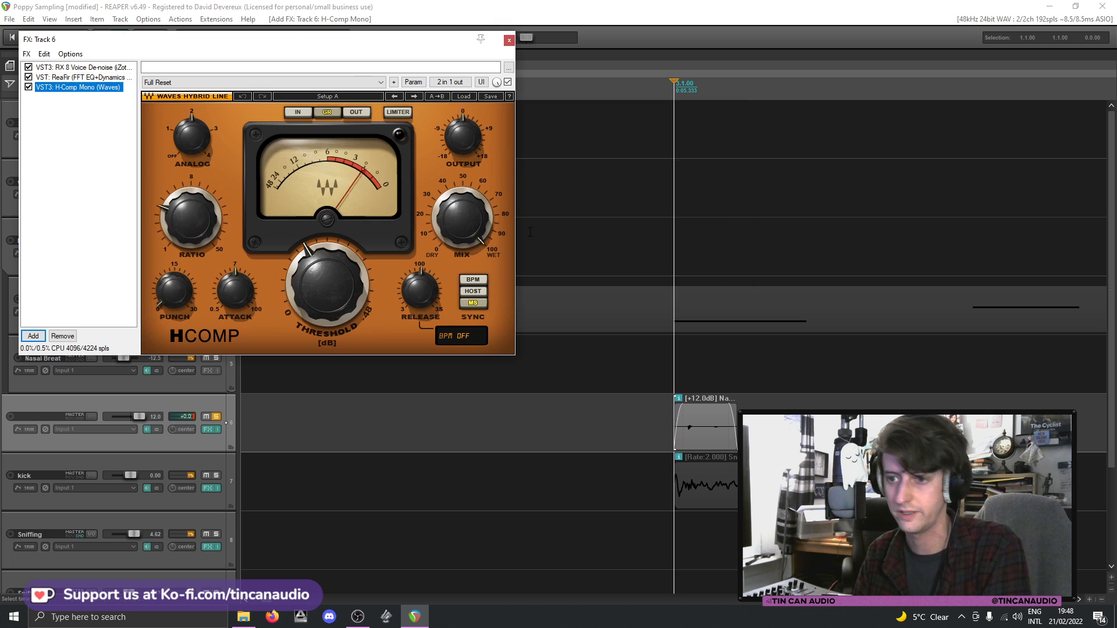
{"action": "left_click", "coordinate": [462, 96]}
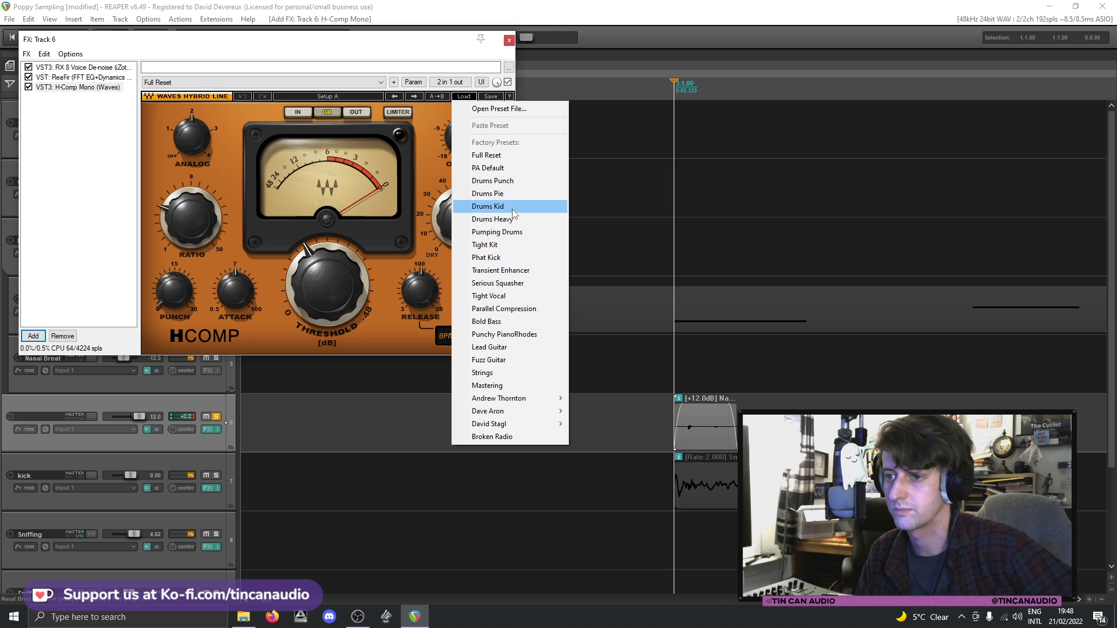
{"action": "left_click", "coordinate": [501, 180]}
{"action": "left_click", "coordinate": [508, 40]}
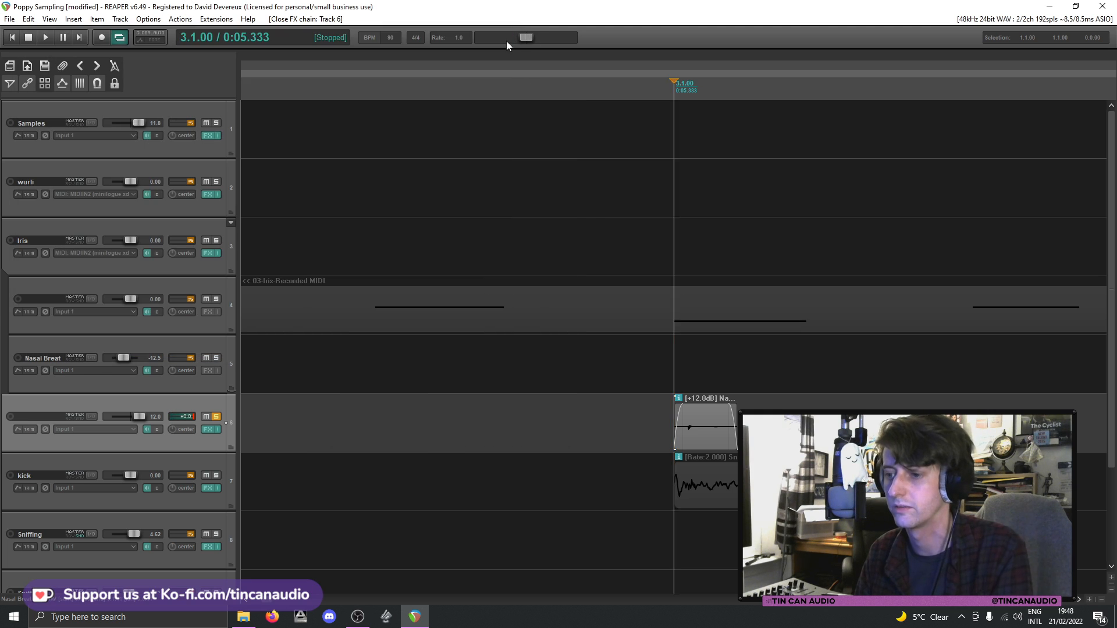
{"action": "key", "text": "space"}
{"action": "scroll", "coordinate": [630, 286], "scroll_direction": "down", "scroll_amount": 5}
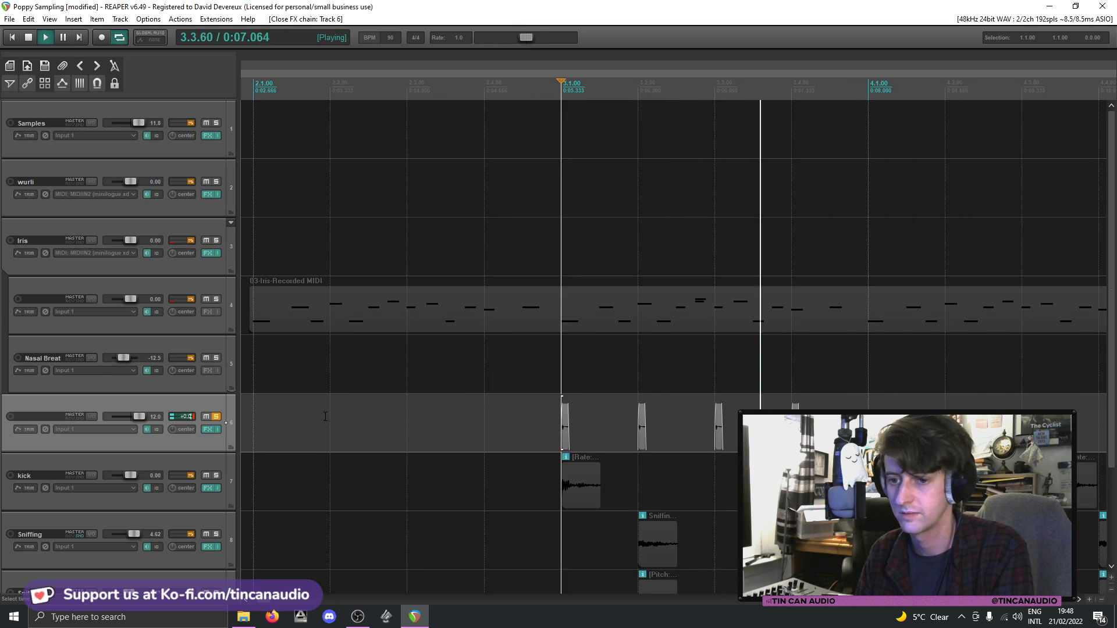
- Unsolo the track above kick and play its hits with the full mix from 3.1.00
{"action": "key", "text": "space"}
{"action": "left_click", "coordinate": [216, 417]}
{"action": "key", "text": "space"}
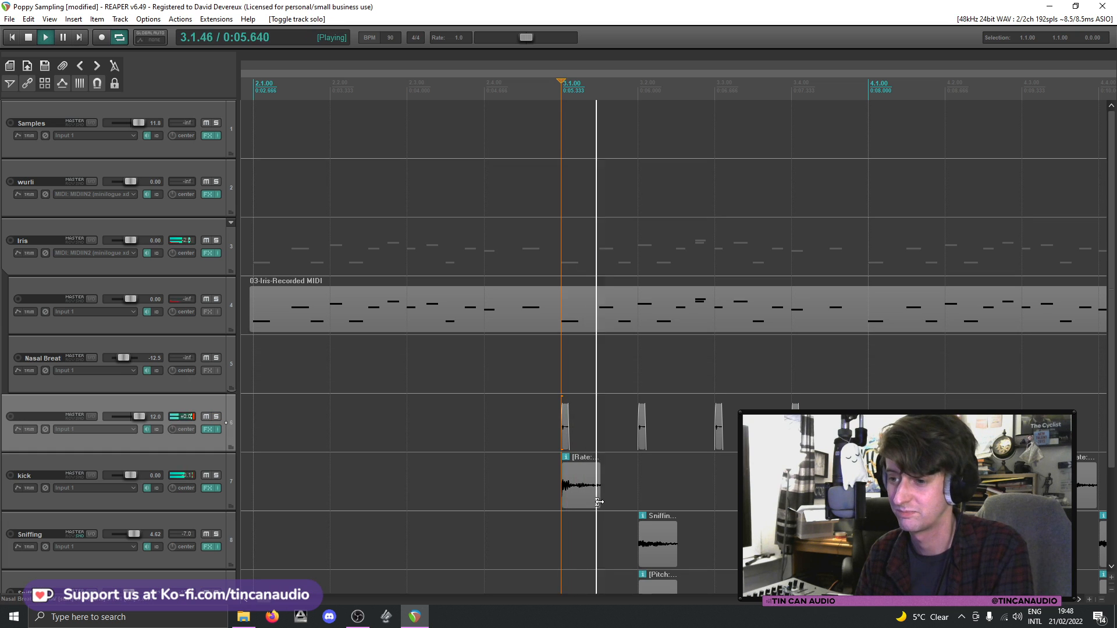
{"action": "scroll", "coordinate": [599, 501], "scroll_direction": "up", "scroll_amount": 2}
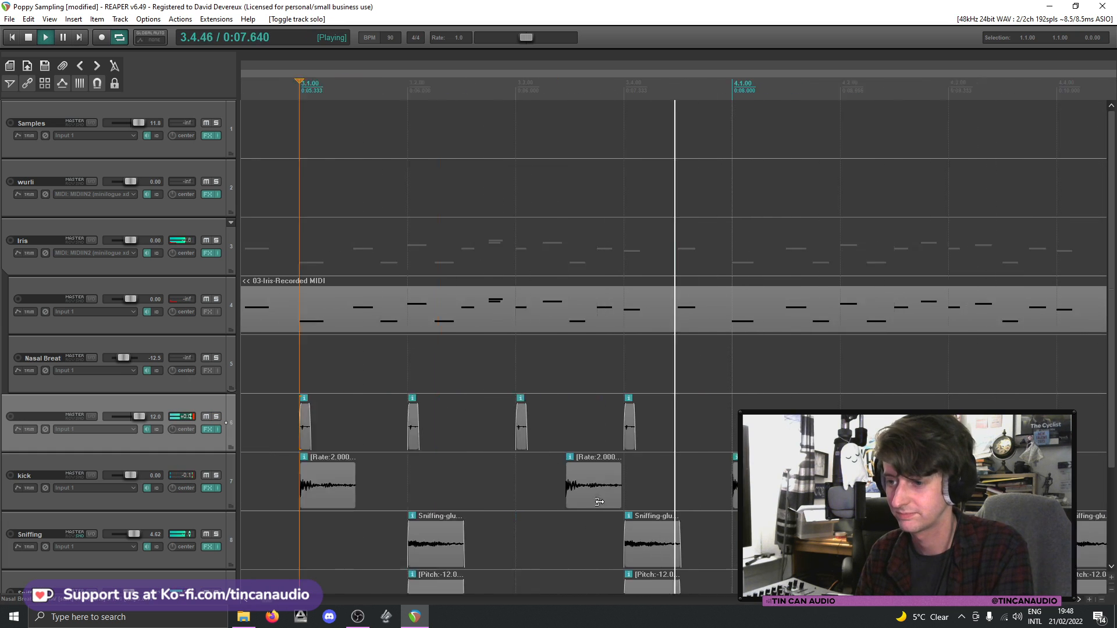
{"action": "key", "text": "space"}
{"action": "scroll", "coordinate": [526, 468], "scroll_direction": "down", "scroll_amount": 2}
{"action": "scroll", "coordinate": [495, 448], "scroll_direction": "up", "scroll_amount": 2}
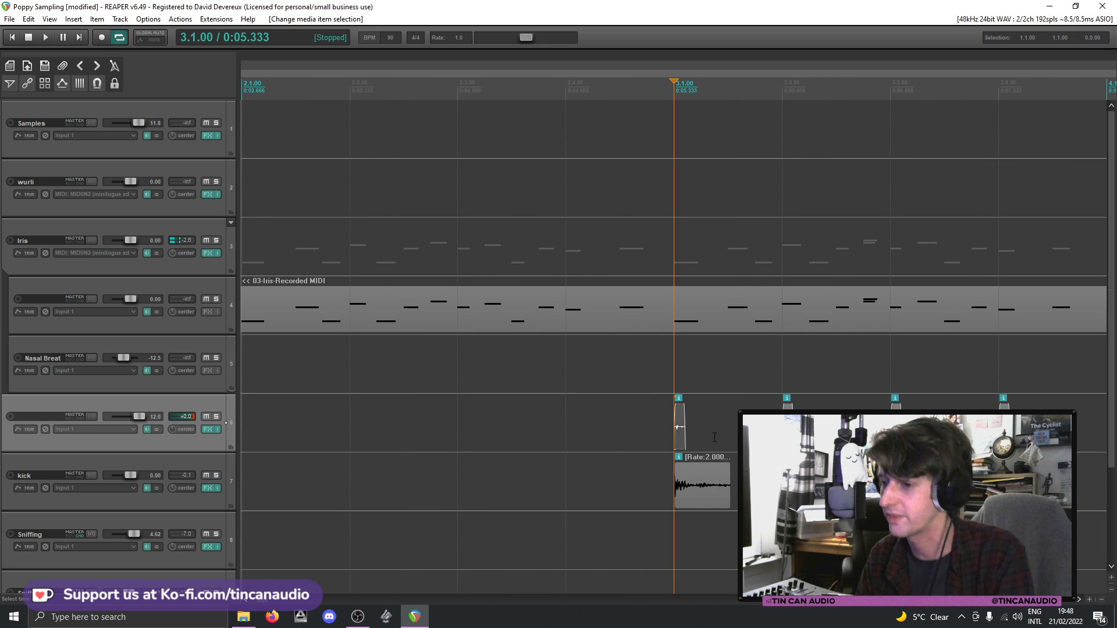
- Reset the volume of the track above kick to 0.00 dB while playing from 2.4.00
{"action": "scroll", "coordinate": [624, 433], "scroll_direction": "down", "scroll_amount": 2}
{"action": "left_click", "coordinate": [622, 429]}
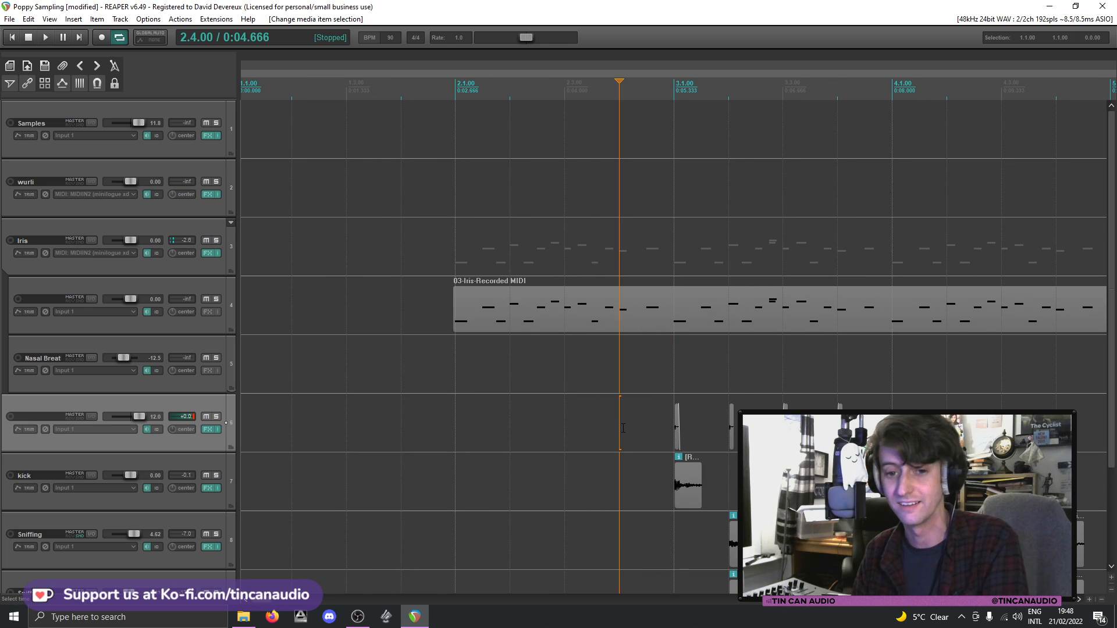
{"action": "key", "text": "space"}
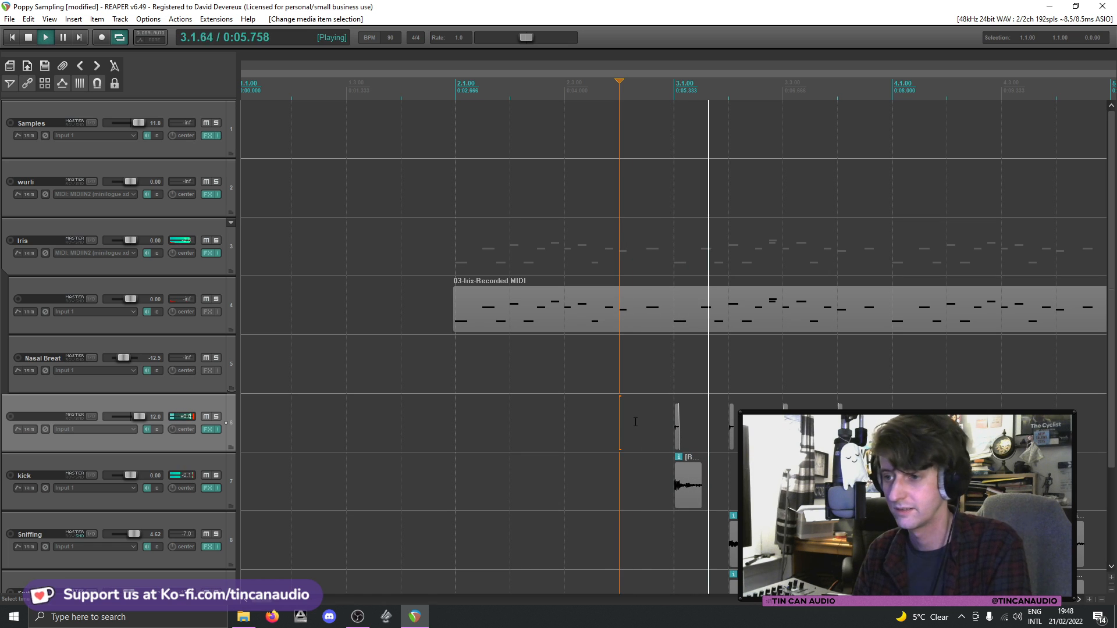
{"action": "double_click", "coordinate": [139, 416]}
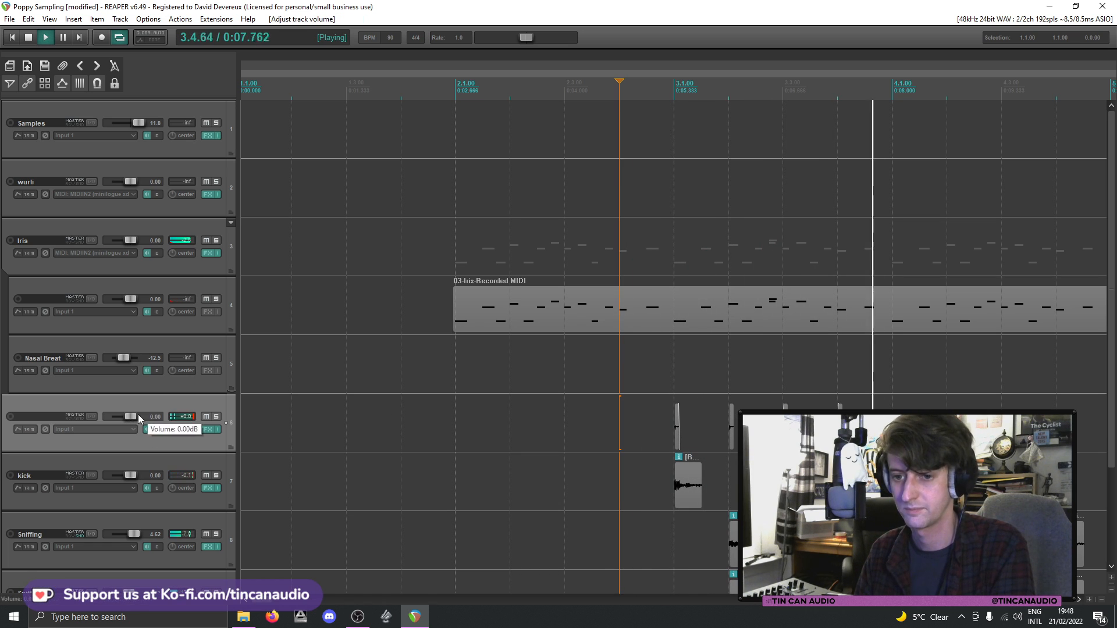
{"action": "key", "text": "space"}
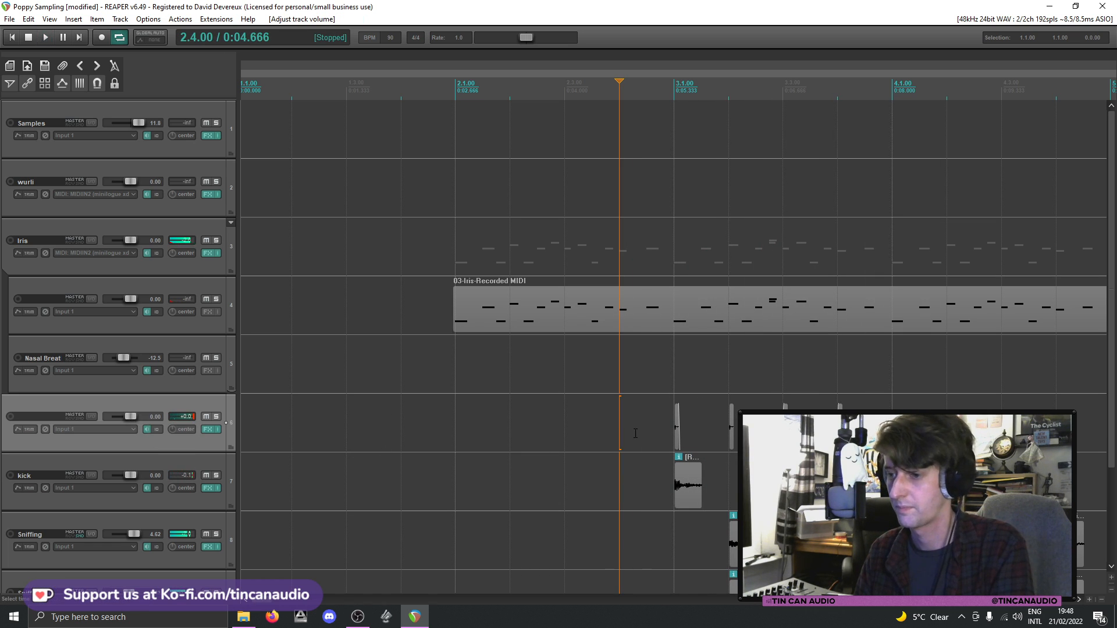
- Add L1 limiter Mono to track 6's effects with the Snare Drum Limiter preset and play the mix
{"action": "left_click", "coordinate": [207, 430]}
{"action": "left_click", "coordinate": [36, 342]}
{"action": "type", "text": "l"}
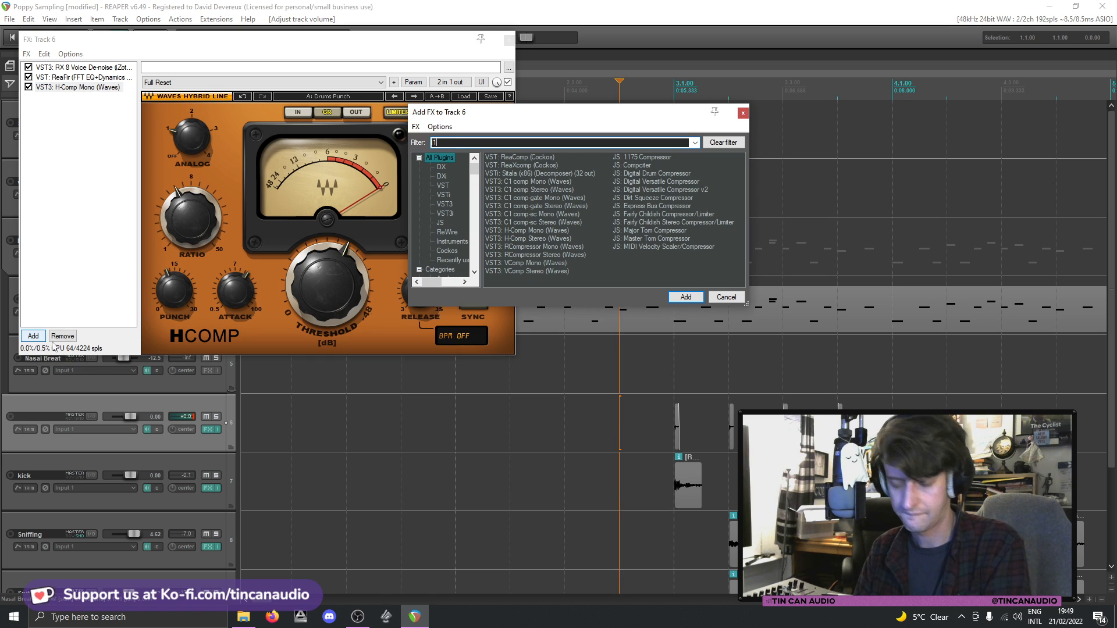
{"action": "type", "text": "1"}
{"action": "key", "text": "Return"}
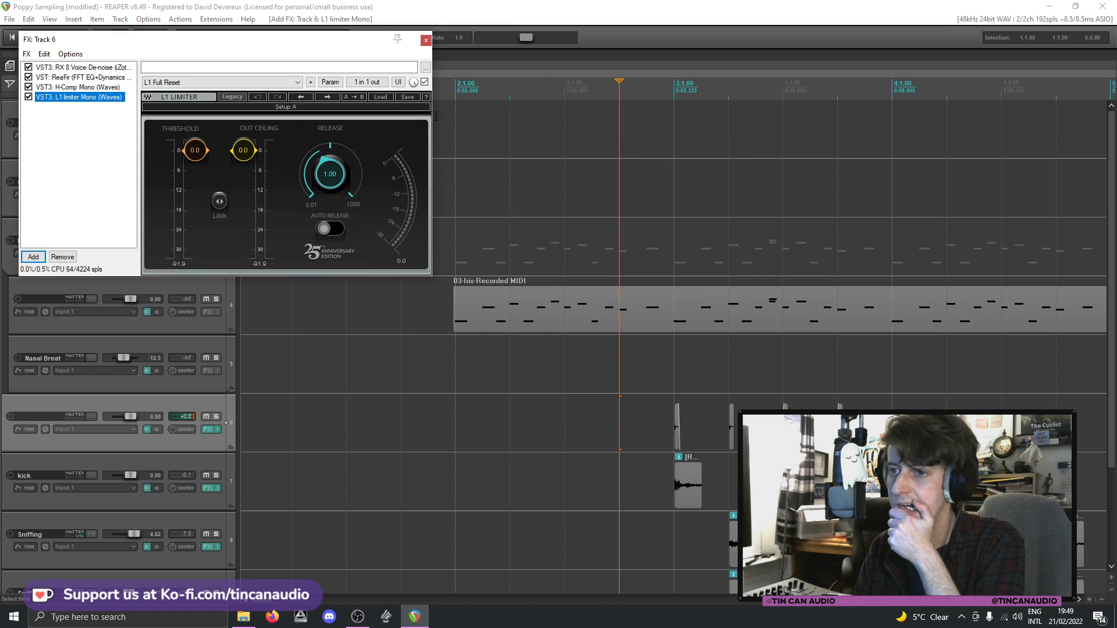
{"action": "left_click", "coordinate": [384, 98]}
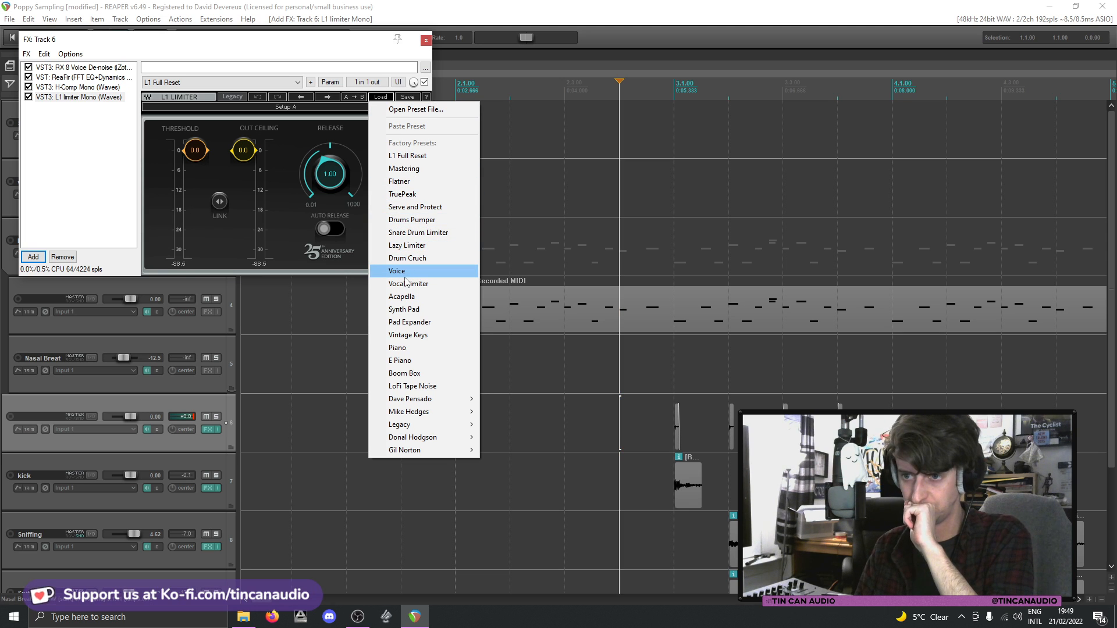
{"action": "left_click", "coordinate": [414, 232]}
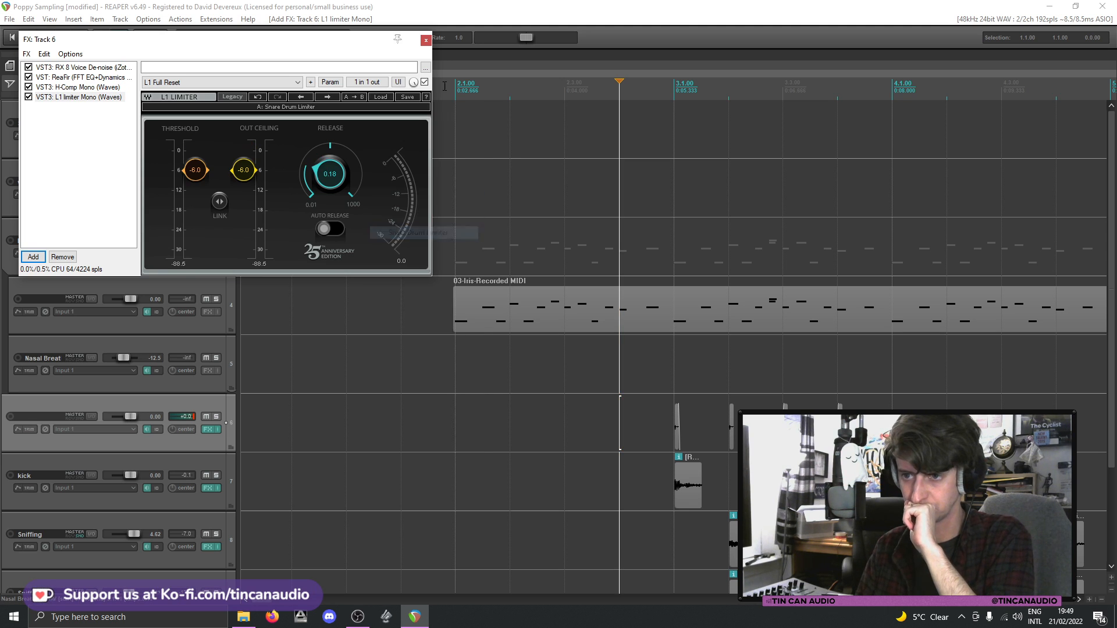
{"action": "left_click", "coordinate": [425, 41]}
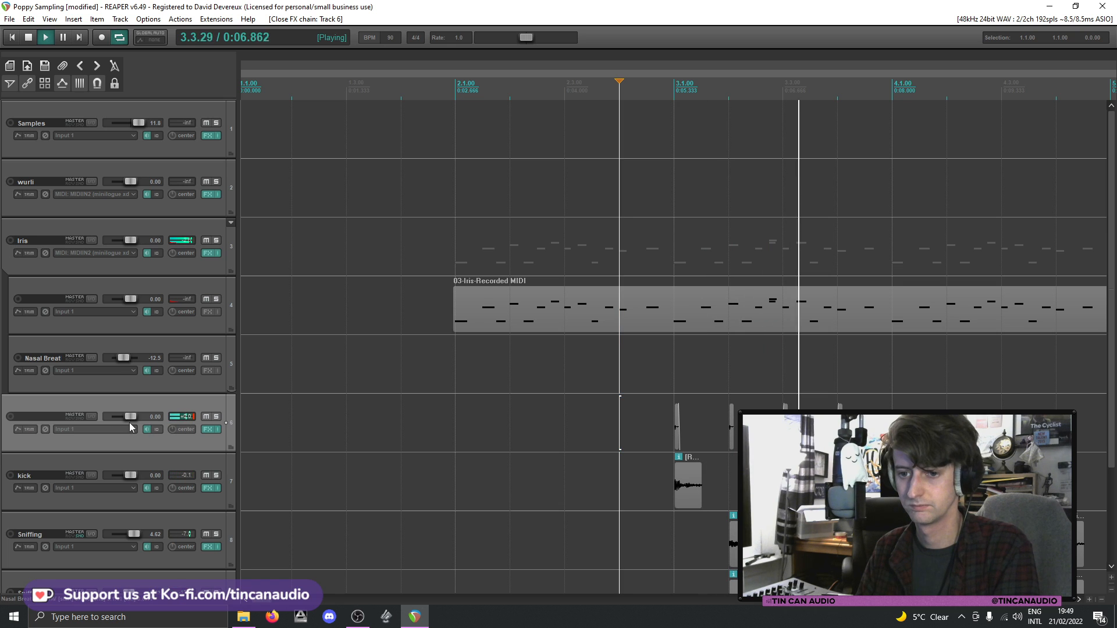
{"action": "key", "text": "space"}
- Name the track above kick hat, add a send from it to track 10, and play the mix
{"action": "double_click", "coordinate": [46, 417]}
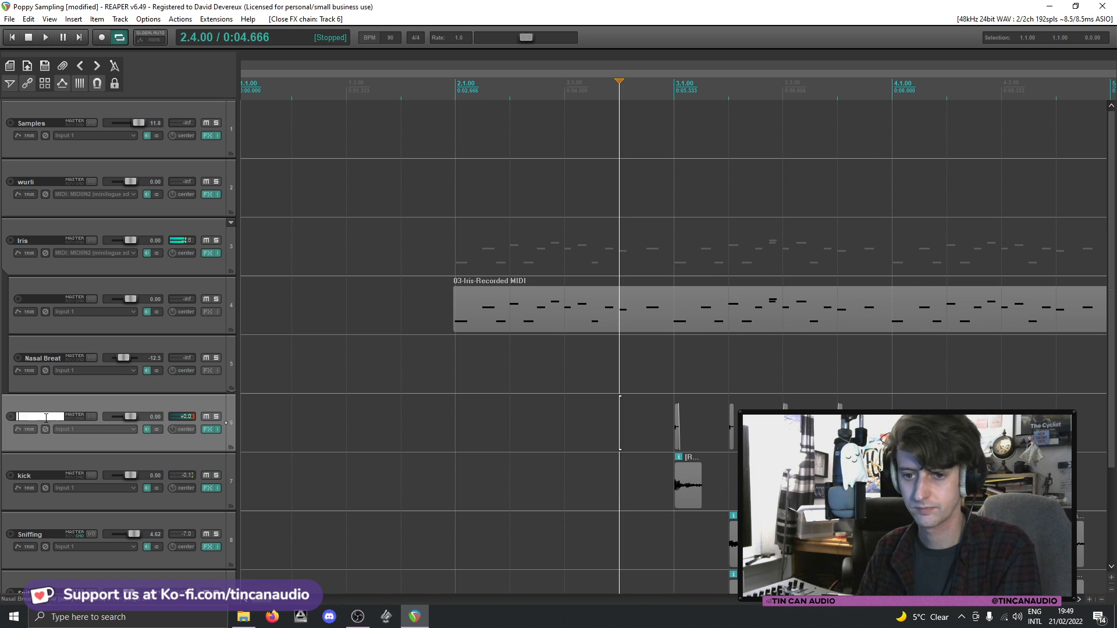
{"action": "left_click", "coordinate": [77, 419]}
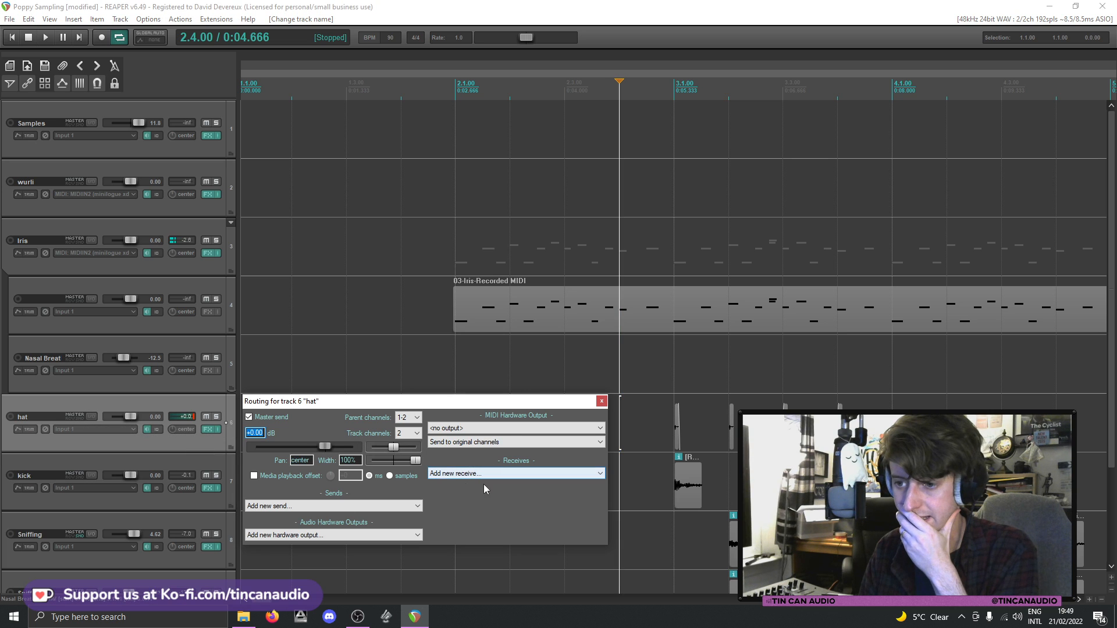
{"action": "left_click", "coordinate": [408, 503]}
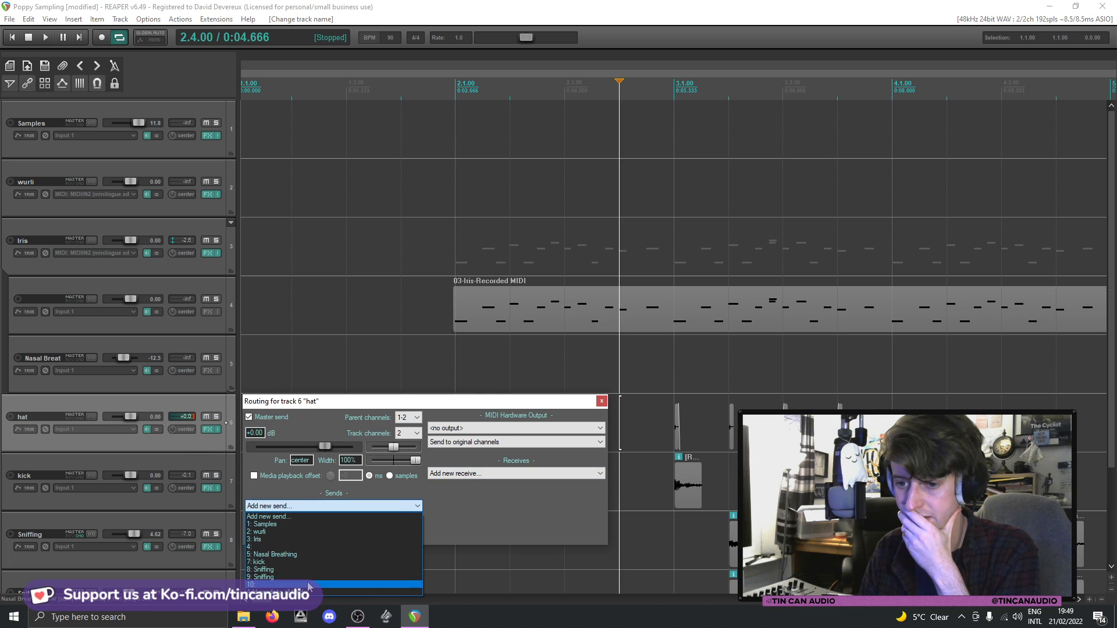
{"action": "left_click", "coordinate": [279, 580]}
{"action": "left_click", "coordinate": [602, 399]}
{"action": "key", "text": "space"}
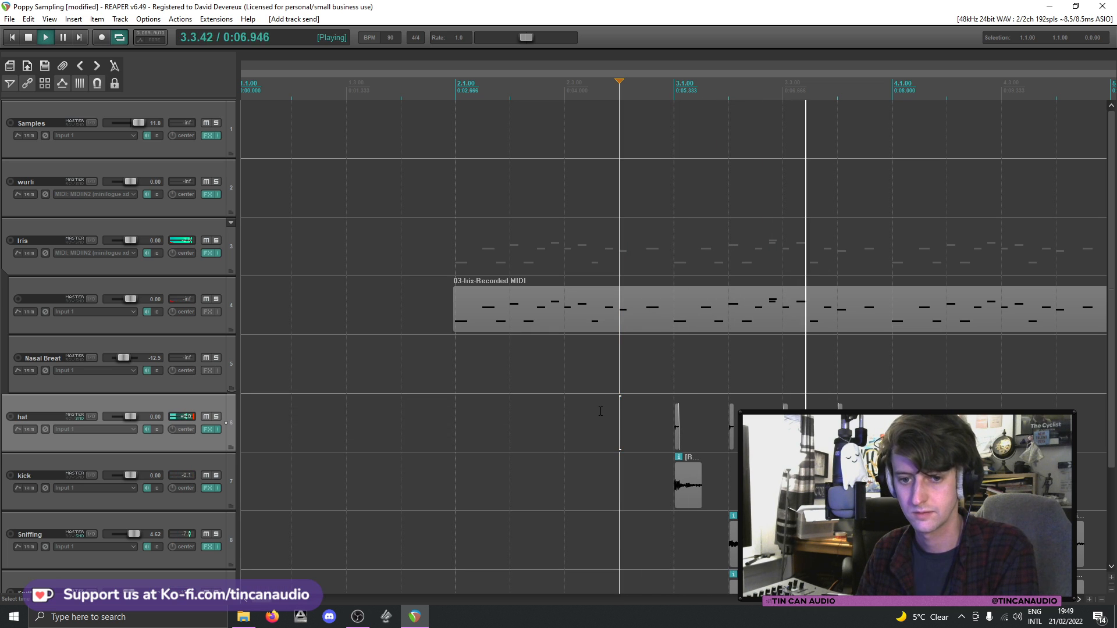
{"action": "scroll", "coordinate": [646, 425], "scroll_direction": "up", "scroll_amount": 2}
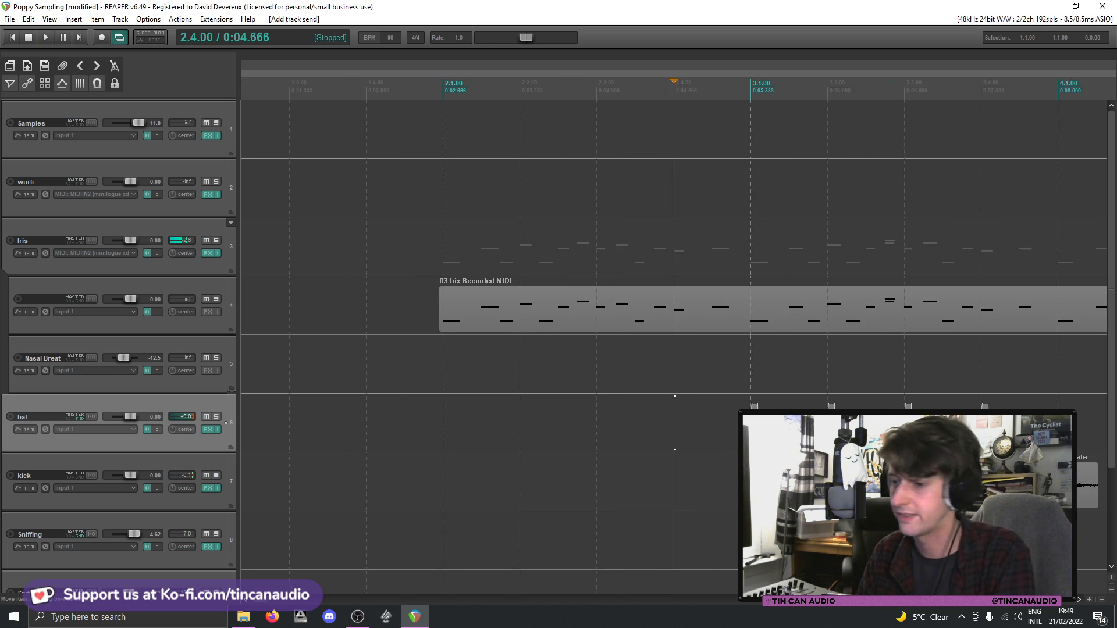
- Paste a copy of the 3.1.00 hit at 3.1.50 on the hat track and play it from just before bar 3
{"action": "left_click", "coordinate": [783, 428]}
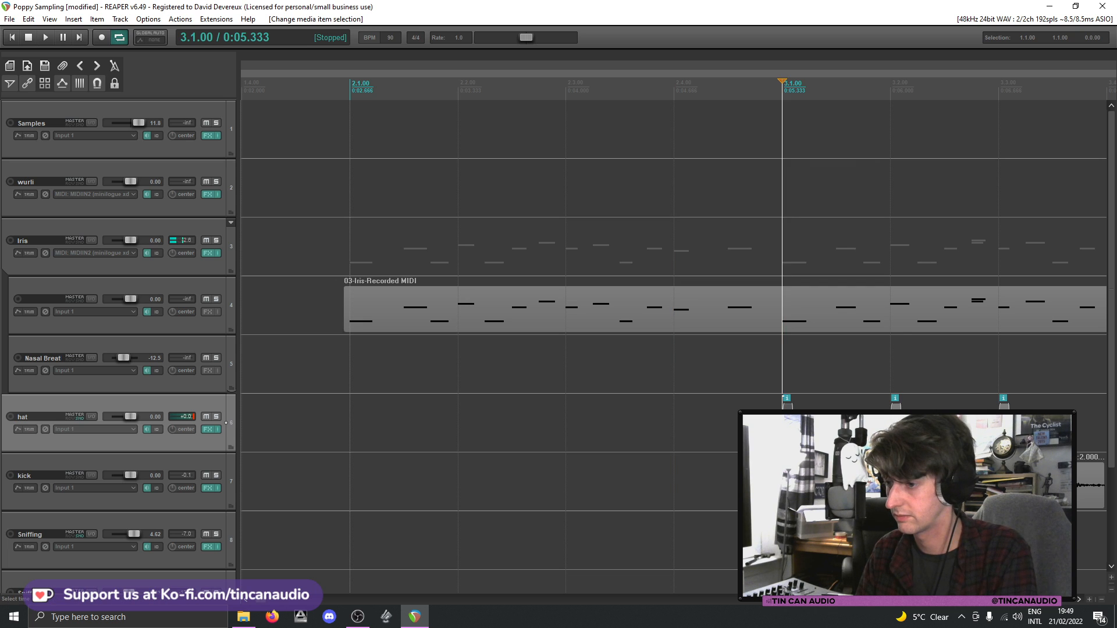
{"action": "key", "text": "ctrl+v"}
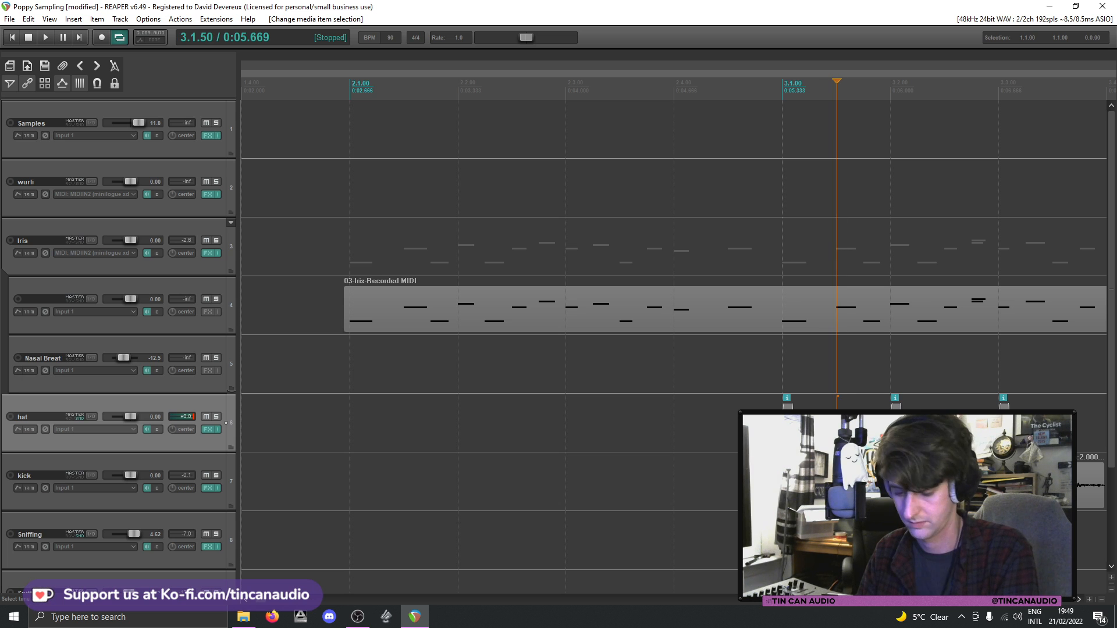
{"action": "left_click", "coordinate": [758, 428]}
{"action": "key", "text": "space"}
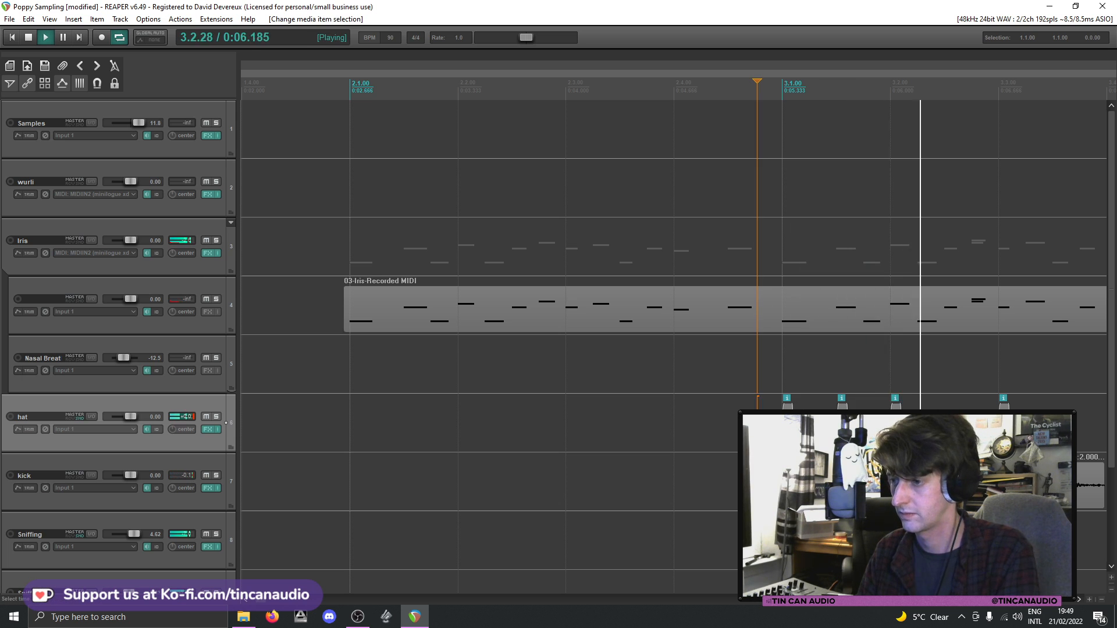
{"action": "scroll", "coordinate": [758, 428], "scroll_direction": "down", "scroll_amount": 2}
{"action": "scroll", "coordinate": [750, 430], "scroll_direction": "up", "scroll_amount": 2}
{"action": "scroll", "coordinate": [628, 449], "scroll_direction": "down", "scroll_amount": 1}
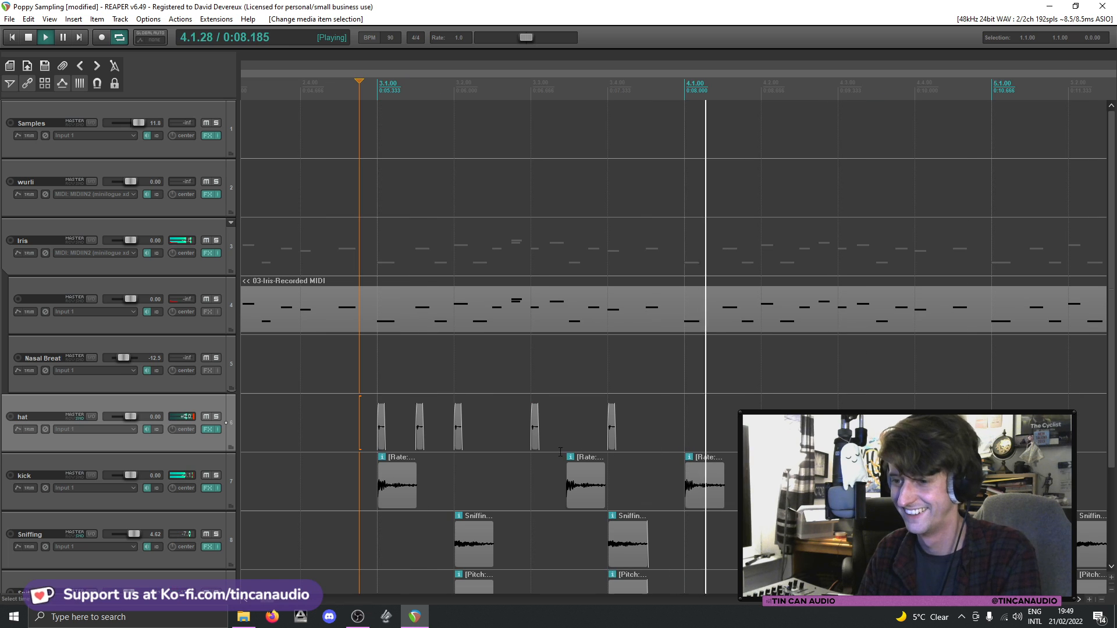
- Delete the hat hits from 3.2.00 onward and copy the remaining two hits at 3.1.00 and 3.1.50
{"action": "left_click", "coordinate": [421, 425]}
{"action": "scroll", "coordinate": [422, 424], "scroll_direction": "up", "scroll_amount": 2}
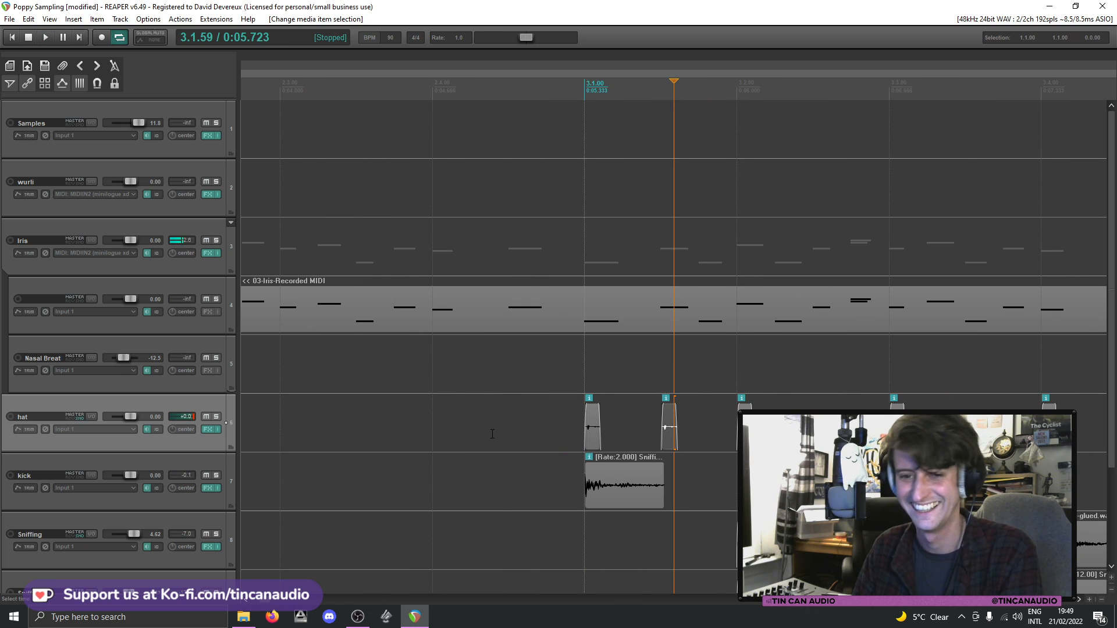
{"action": "scroll", "coordinate": [778, 407], "scroll_direction": "down", "scroll_amount": 2}
{"action": "left_click", "coordinate": [707, 435]}
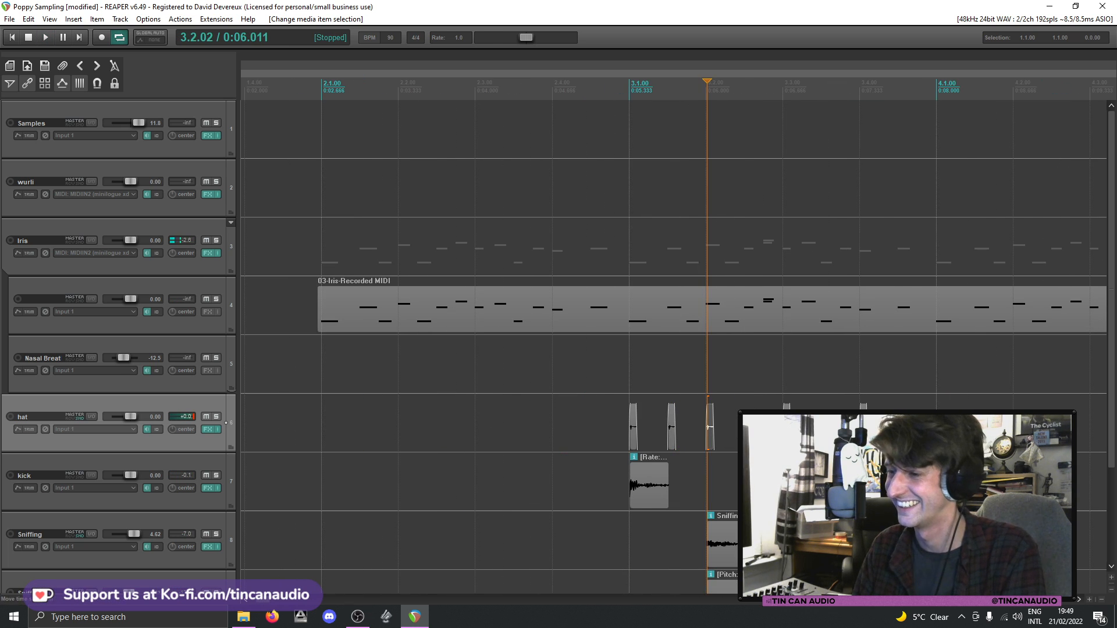
{"action": "left_click", "coordinate": [632, 441]}
{"action": "left_click", "coordinate": [672, 432], "text": "ctrl"}
{"action": "key", "text": "ctrl+c"}
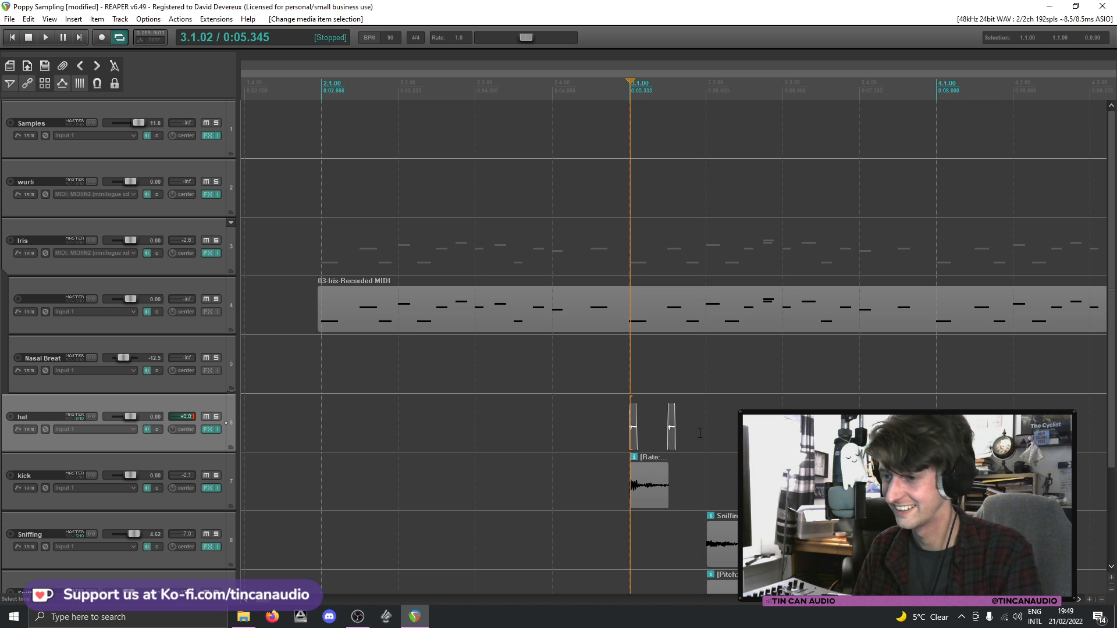
- Try to fill the rest of bar 3 on the hat track with pasted copies of the two hits
{"action": "left_click", "coordinate": [707, 433]}
{"action": "key", "text": "ctrl+v"}
{"action": "key", "text": "ctrl+v"}
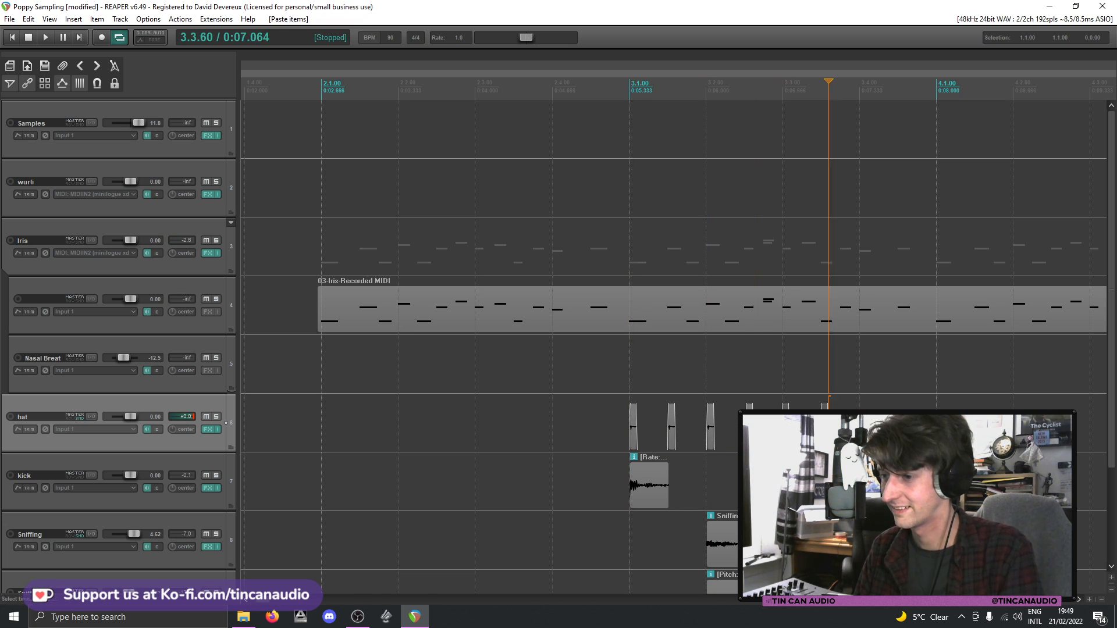
{"action": "left_click", "coordinate": [858, 432]}
{"action": "key", "text": "ctrl+v"}
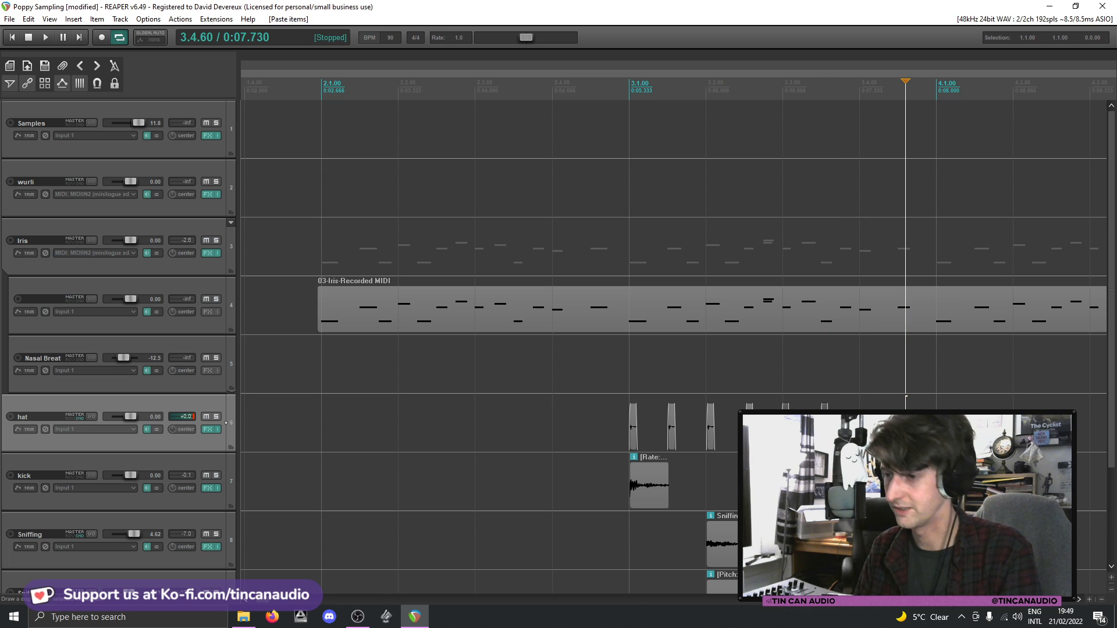
- Undo the hat hits pasted after the first two in bar 3
{"action": "key", "text": "ctrl+z"}
{"action": "key", "text": "ctrl+z"}
{"action": "key", "text": "ctrl+z"}
{"action": "key", "text": "ctrl+z"}
{"action": "key", "text": "ctrl+z"}
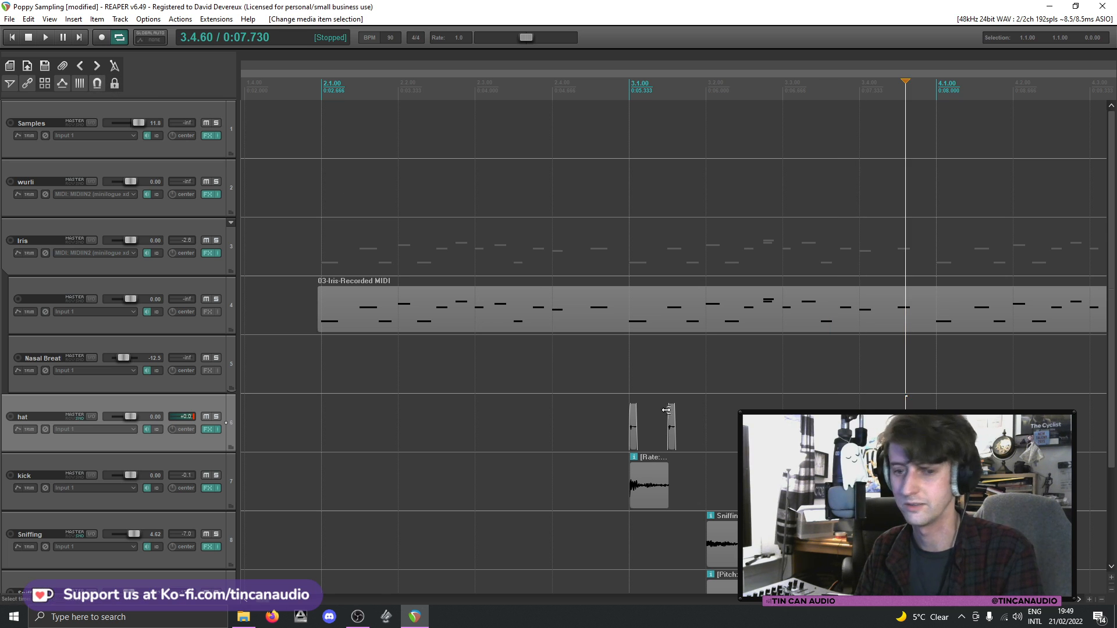
- Paste the copied hat pair at 3.2.00, 3.3.00 and 3.4.00, then play the pattern from 3.1.00
{"action": "left_click", "coordinate": [705, 435]}
{"action": "key", "text": "ctrl+v"}
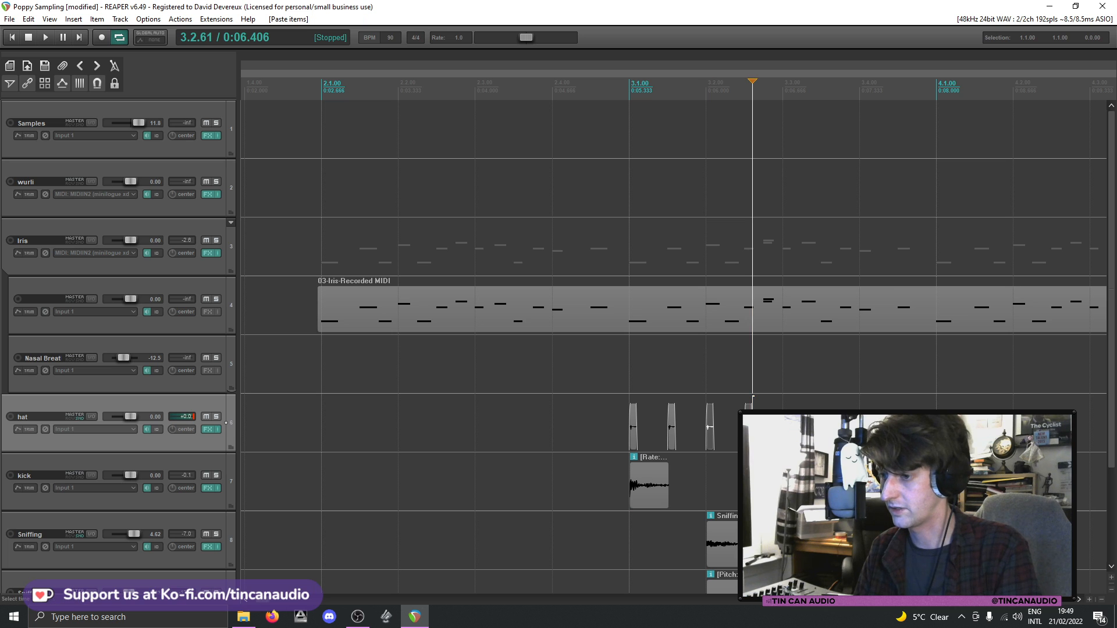
{"action": "left_click", "coordinate": [783, 435]}
{"action": "key", "text": "ctrl+v"}
{"action": "key", "text": "ctrl+v"}
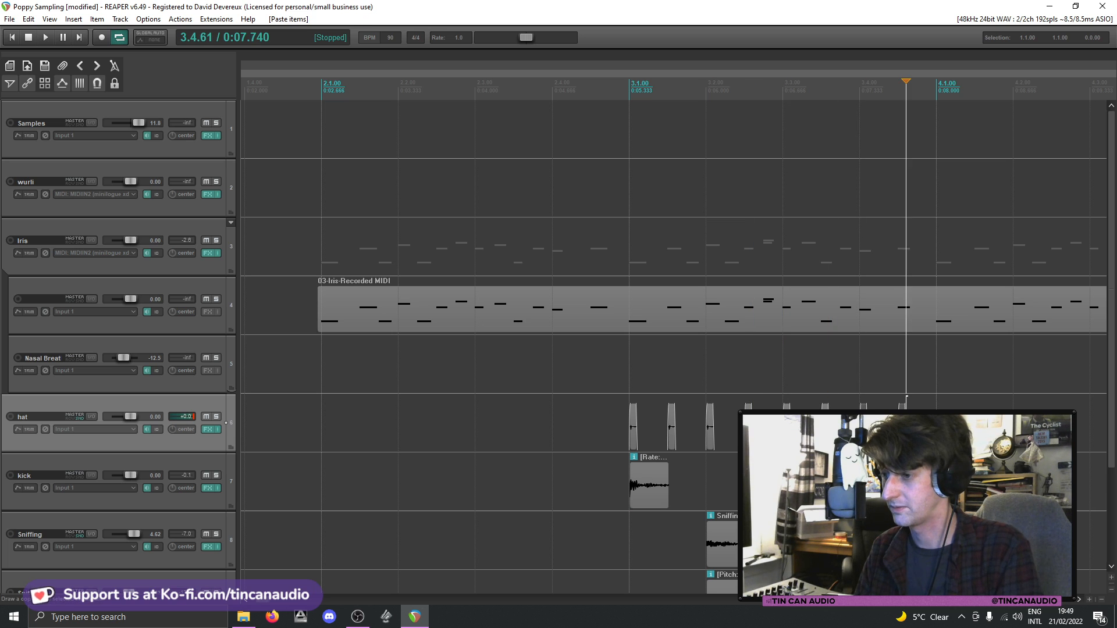
{"action": "left_click", "coordinate": [629, 431]}
{"action": "key", "text": "space"}
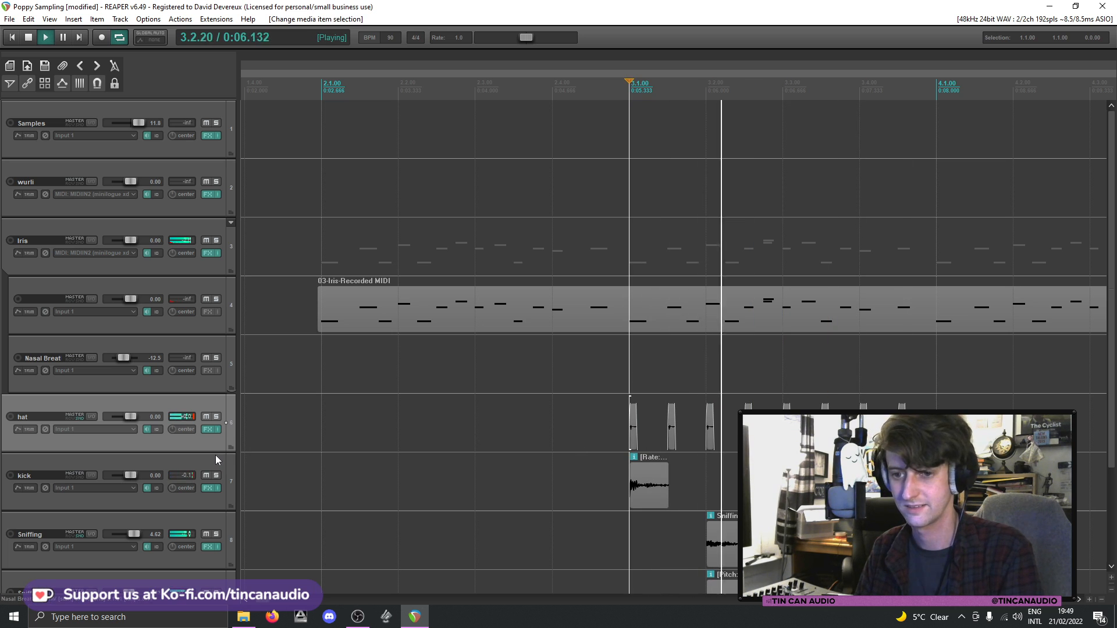
{"action": "key", "text": "space"}
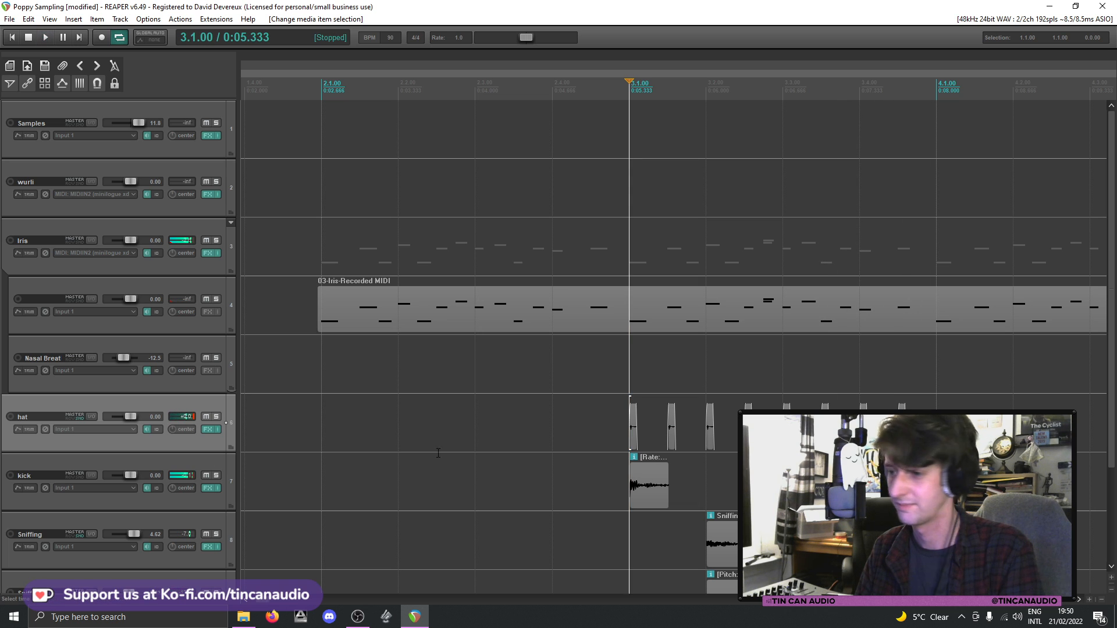
- Shift all eight hat hits slightly earlier so the first starts at about 2.4.98, then play the pattern
{"action": "scroll", "coordinate": [678, 427], "scroll_direction": "up", "scroll_amount": 2}
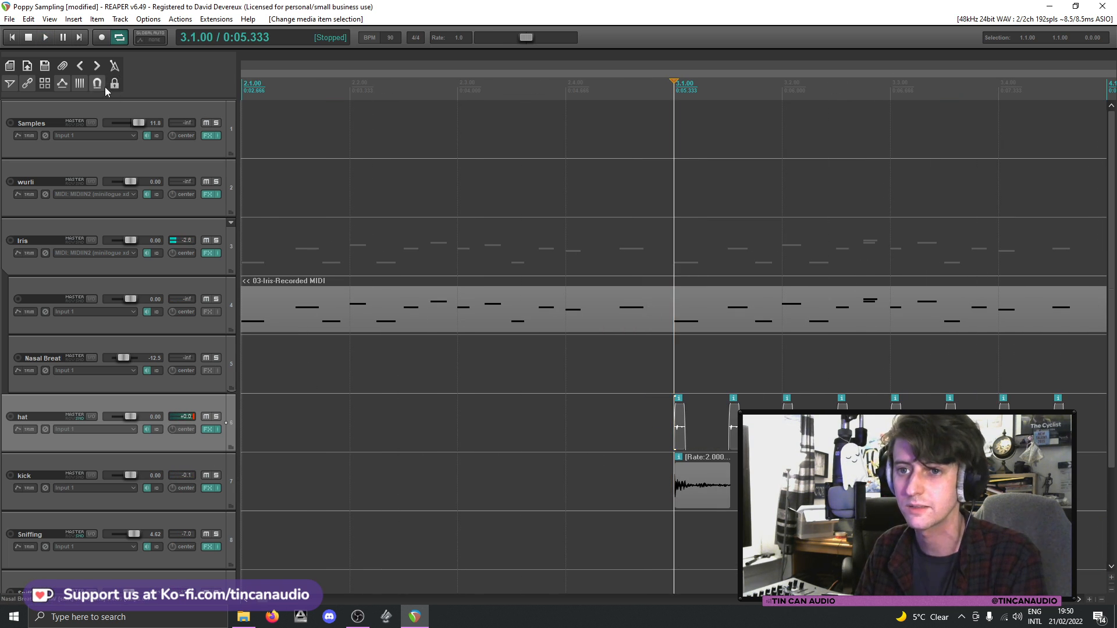
{"action": "scroll", "coordinate": [715, 478], "scroll_direction": "up", "scroll_amount": 4}
{"action": "left_click", "coordinate": [686, 430]}
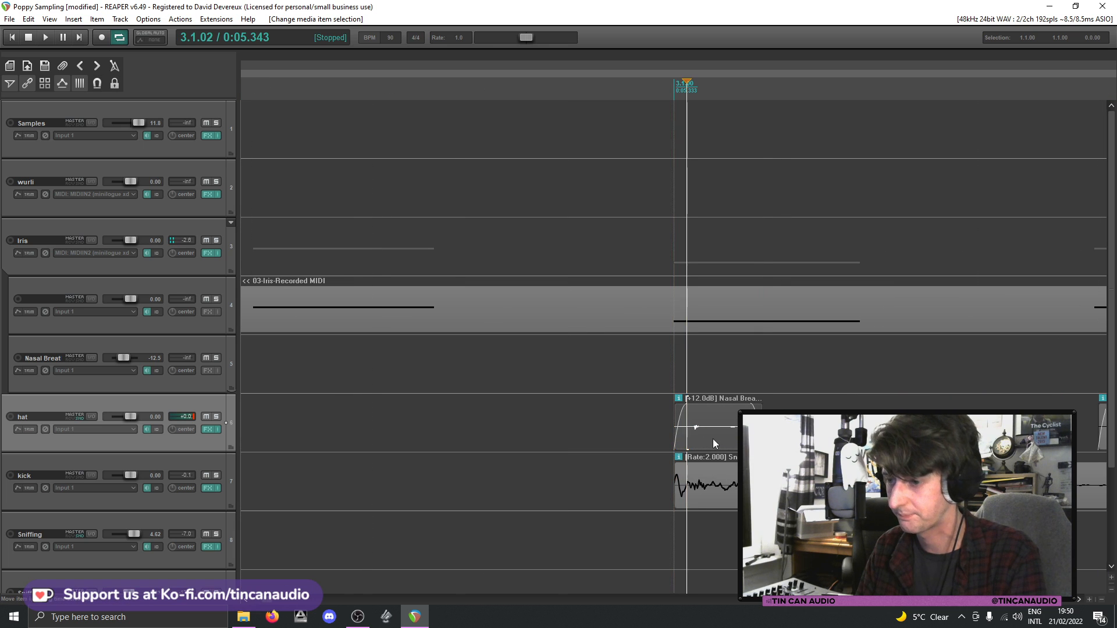
{"action": "scroll", "coordinate": [714, 439], "scroll_direction": "down", "scroll_amount": 5}
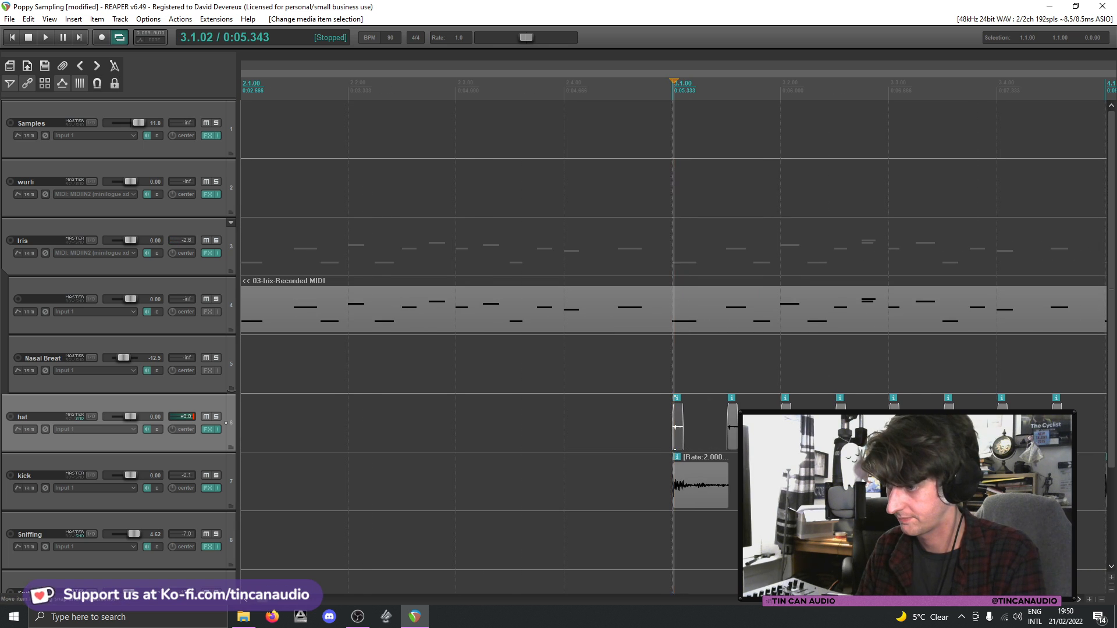
{"action": "scroll", "coordinate": [676, 428], "scroll_direction": "up", "scroll_amount": 5}
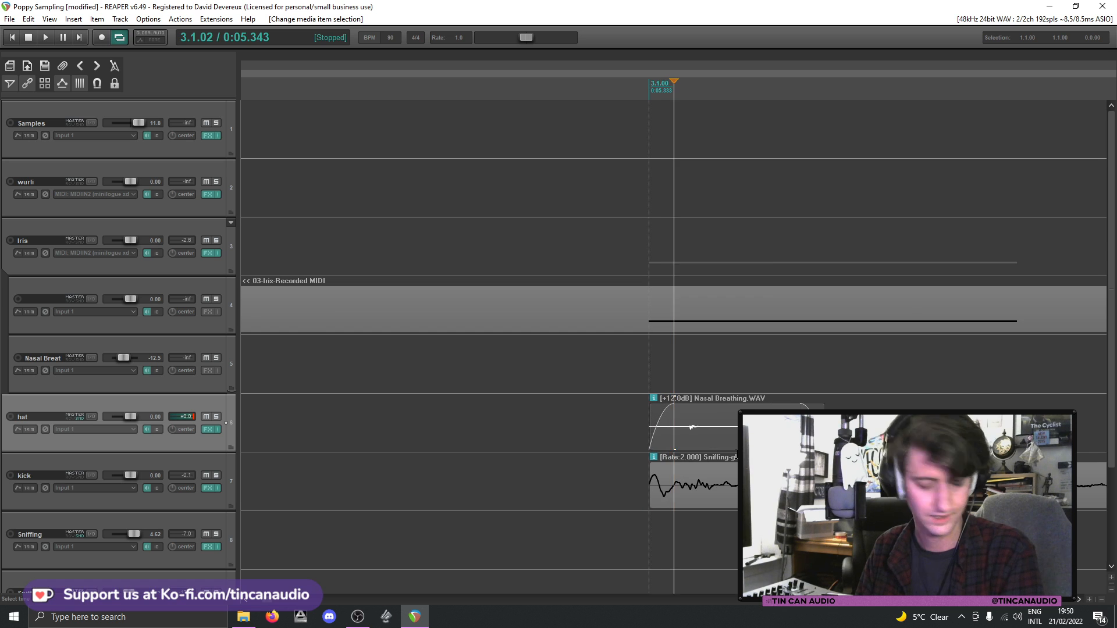
{"action": "left_click_drag", "start_coordinate": [720, 445], "coordinate": [686, 433]}
{"action": "key", "text": "space"}
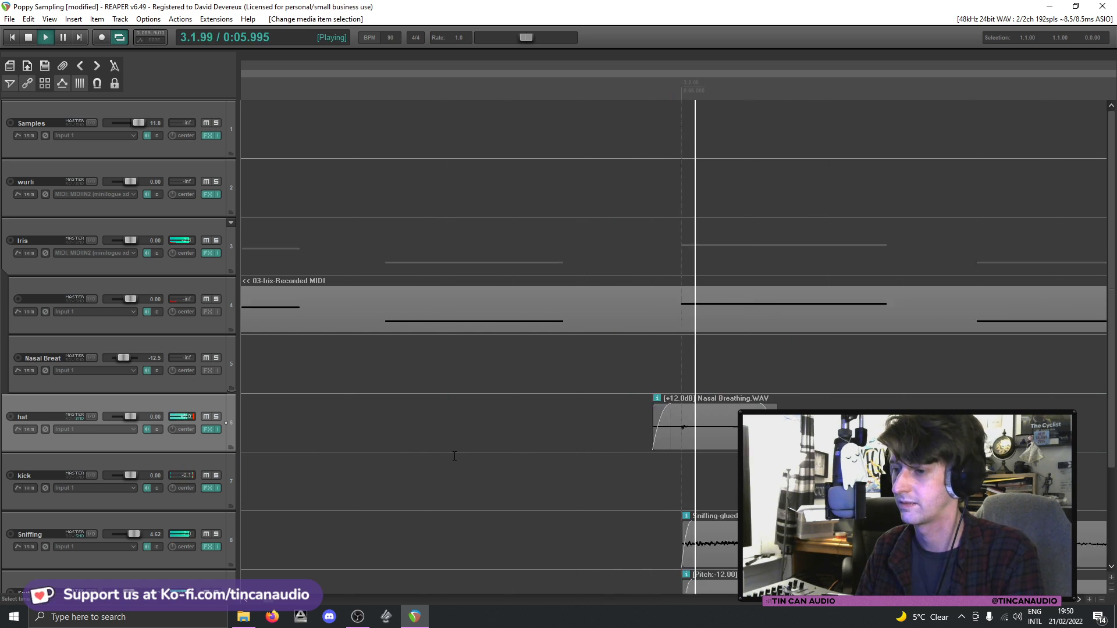
{"action": "scroll", "coordinate": [454, 456], "scroll_direction": "down", "scroll_amount": 5}
{"action": "key", "text": "space"}
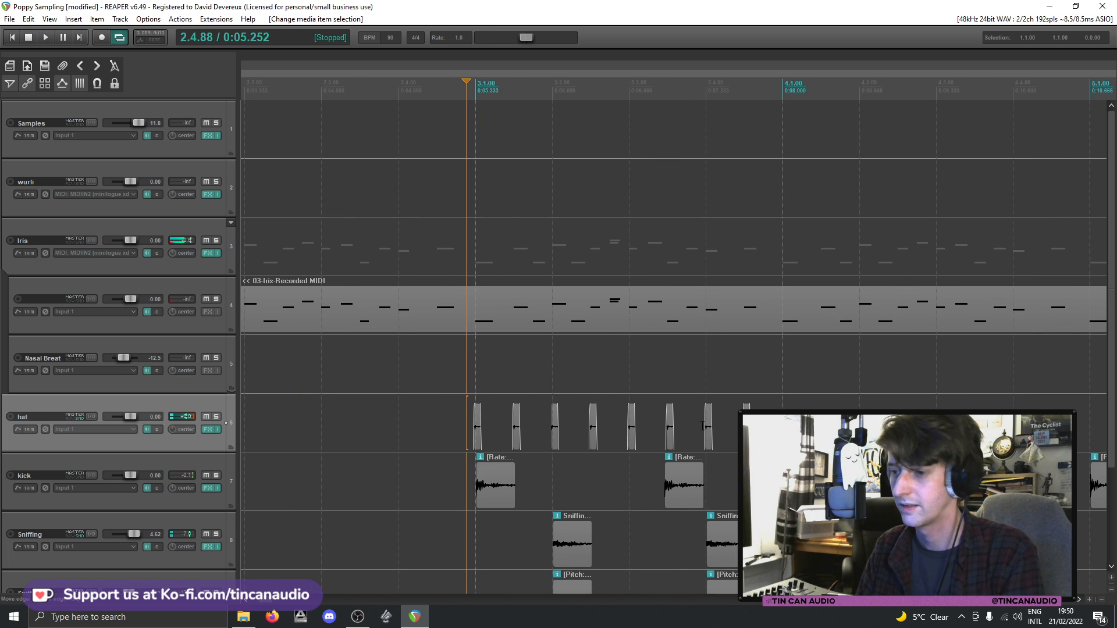
- Try raising the pitch of all eight hat hits by 12 semitones and play the pattern
{"action": "double_click", "coordinate": [477, 433]}
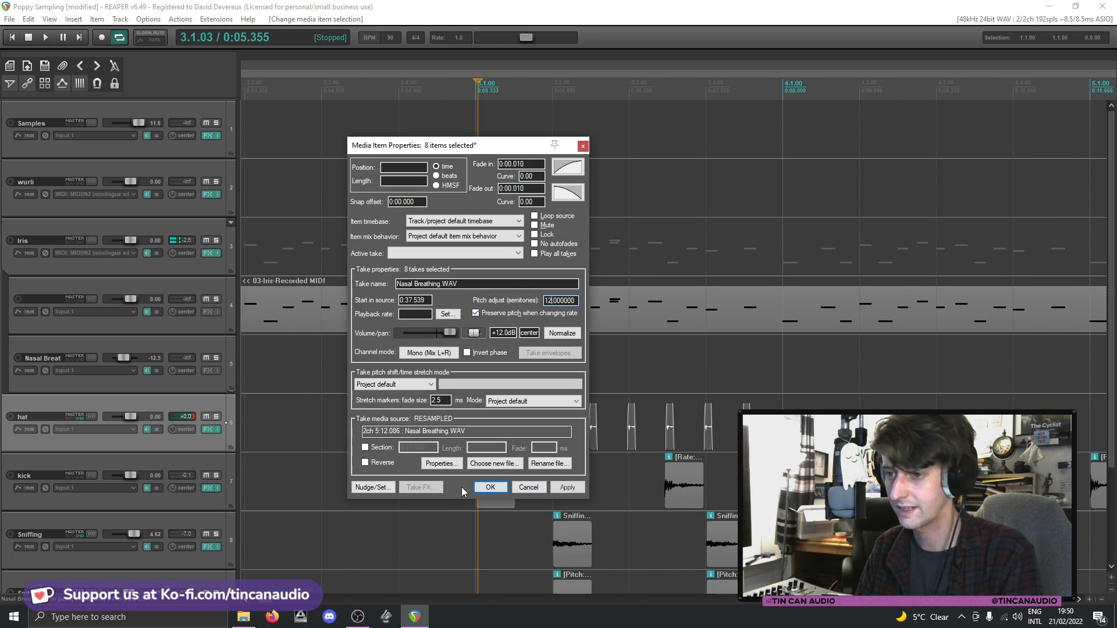
{"action": "left_click", "coordinate": [498, 488]}
{"action": "left_click", "coordinate": [452, 427]}
{"action": "key", "text": "space"}
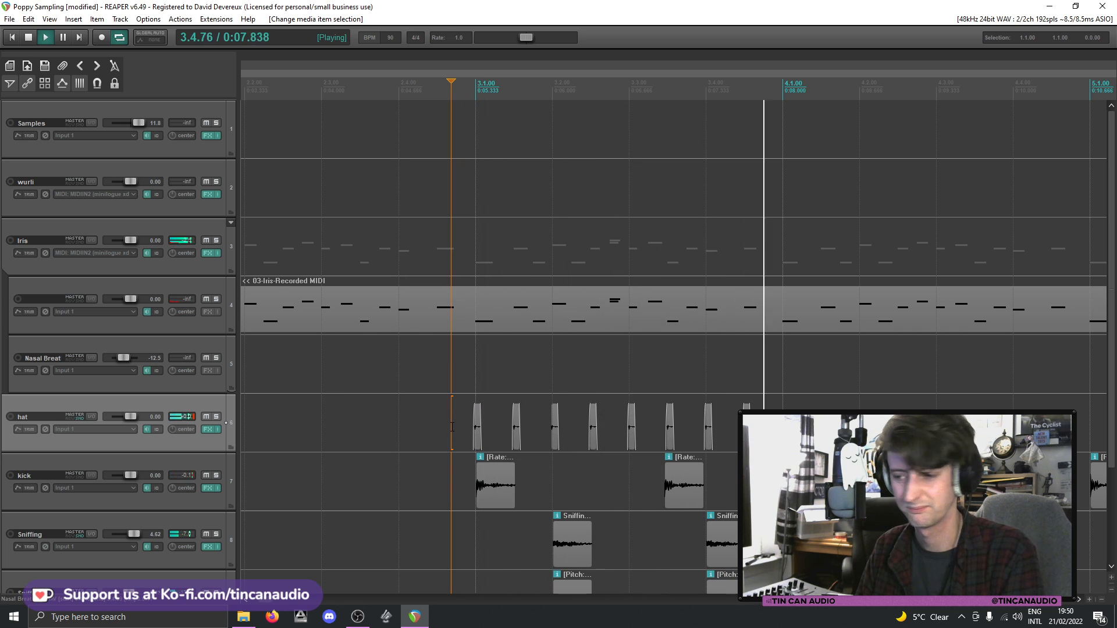
{"action": "key", "text": "space"}
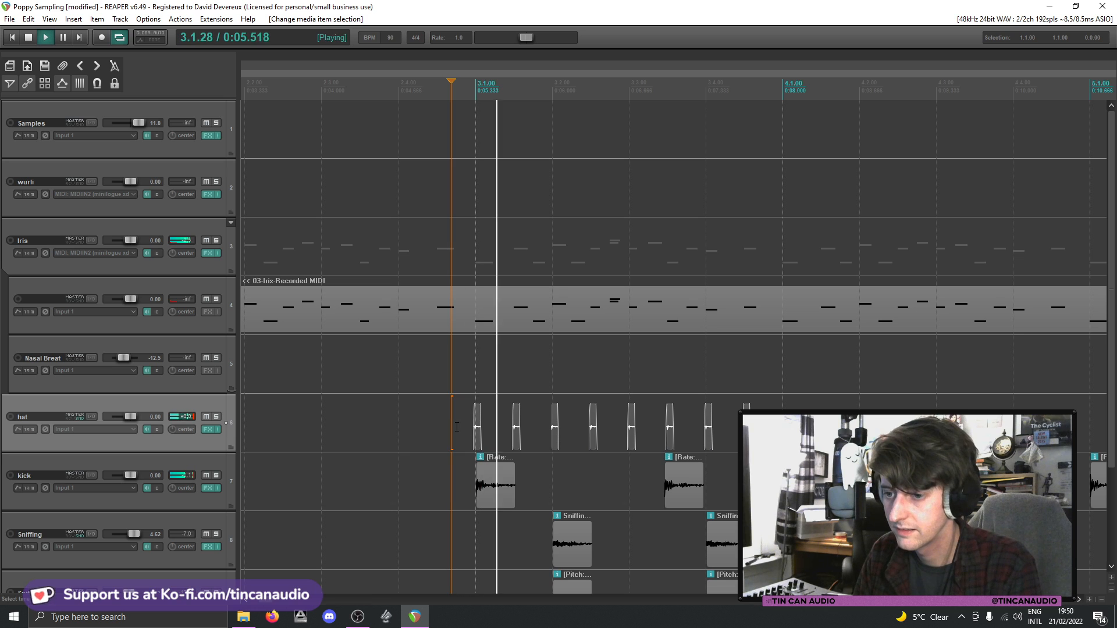
- Delete every hat hit after the first one in bar 3, then play the remaining hit with the other tracks
{"action": "scroll", "coordinate": [476, 444], "scroll_direction": "up", "scroll_amount": 3}
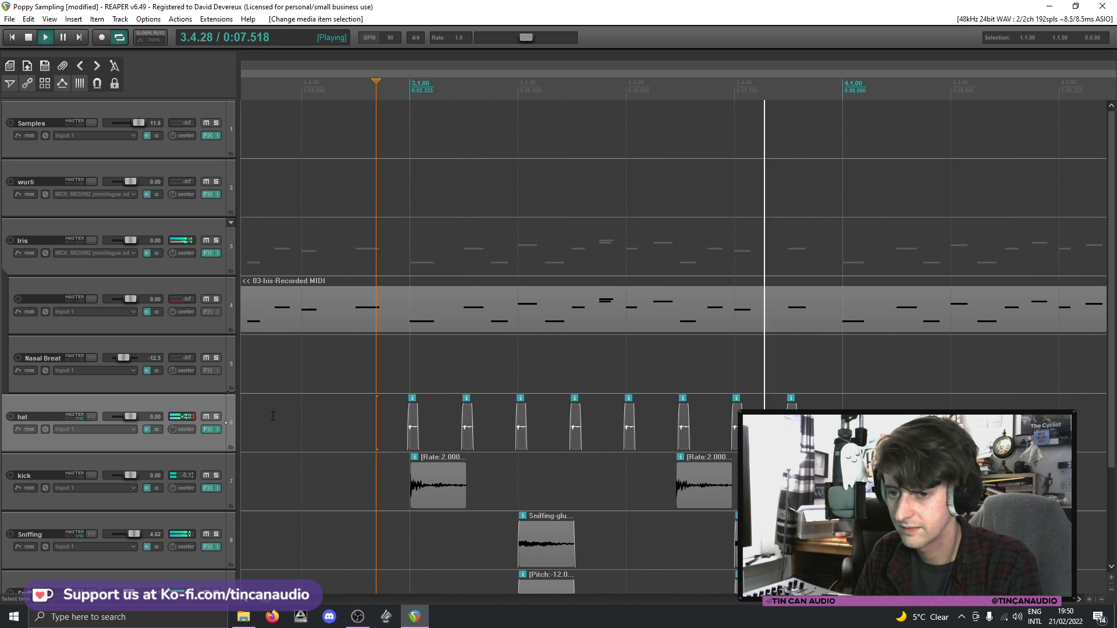
{"action": "left_click", "coordinate": [472, 429]}
{"action": "key", "text": "Delete"}
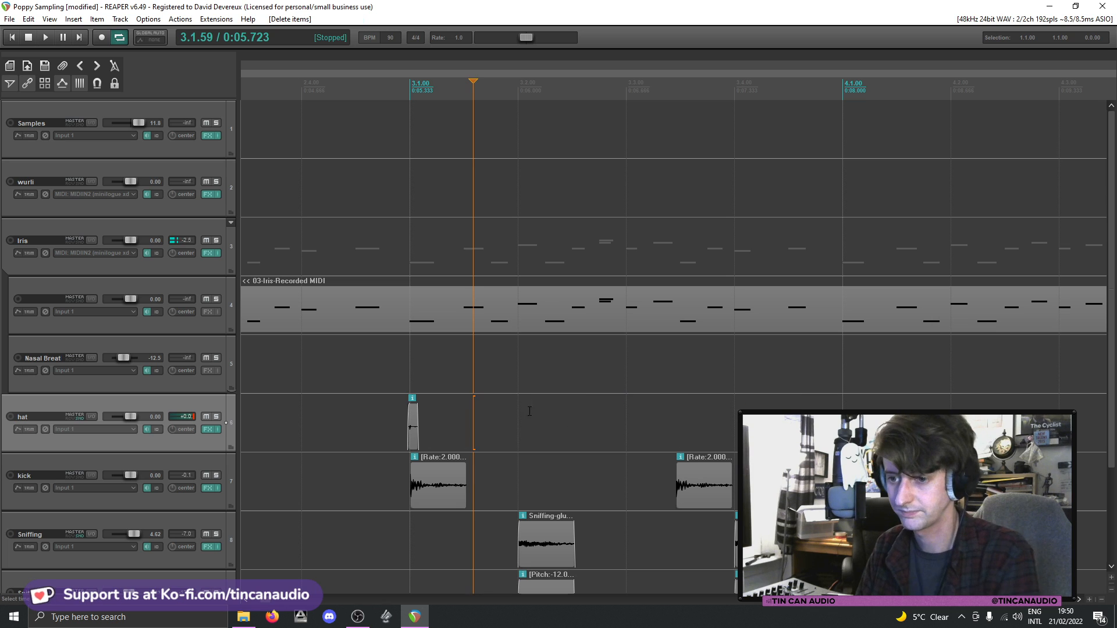
{"action": "left_click", "coordinate": [414, 431]}
{"action": "scroll", "coordinate": [498, 451], "scroll_direction": "up", "scroll_amount": 3}
{"action": "key", "text": "space"}
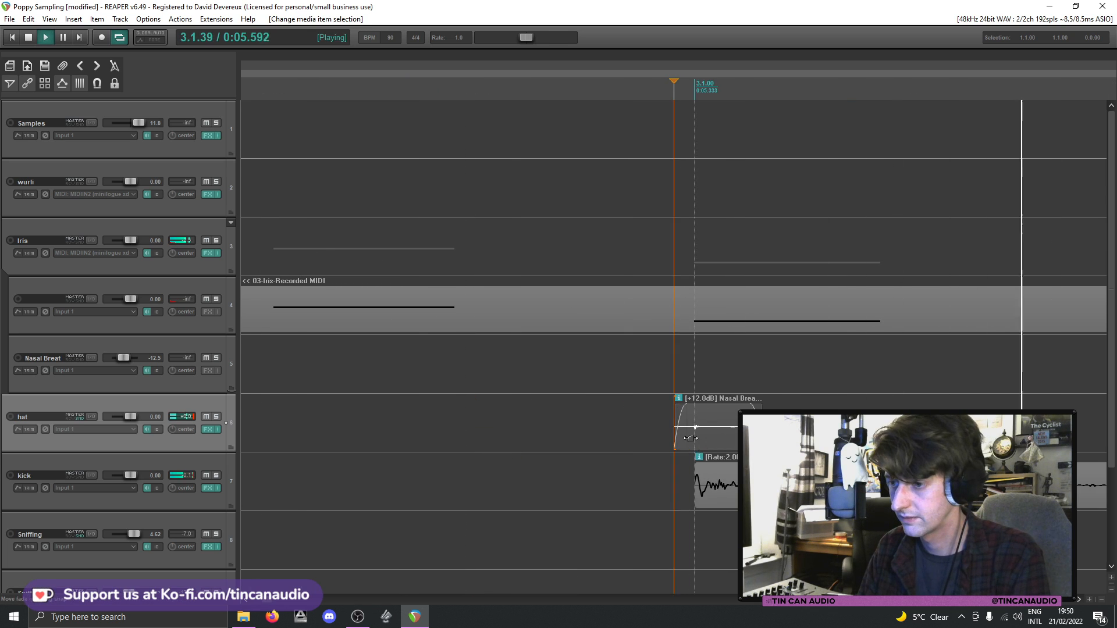
{"action": "key", "text": "space"}
{"action": "scroll", "coordinate": [394, 492], "scroll_direction": "down", "scroll_amount": 1}
{"action": "scroll", "coordinate": [608, 401], "scroll_direction": "down", "scroll_amount": 2}
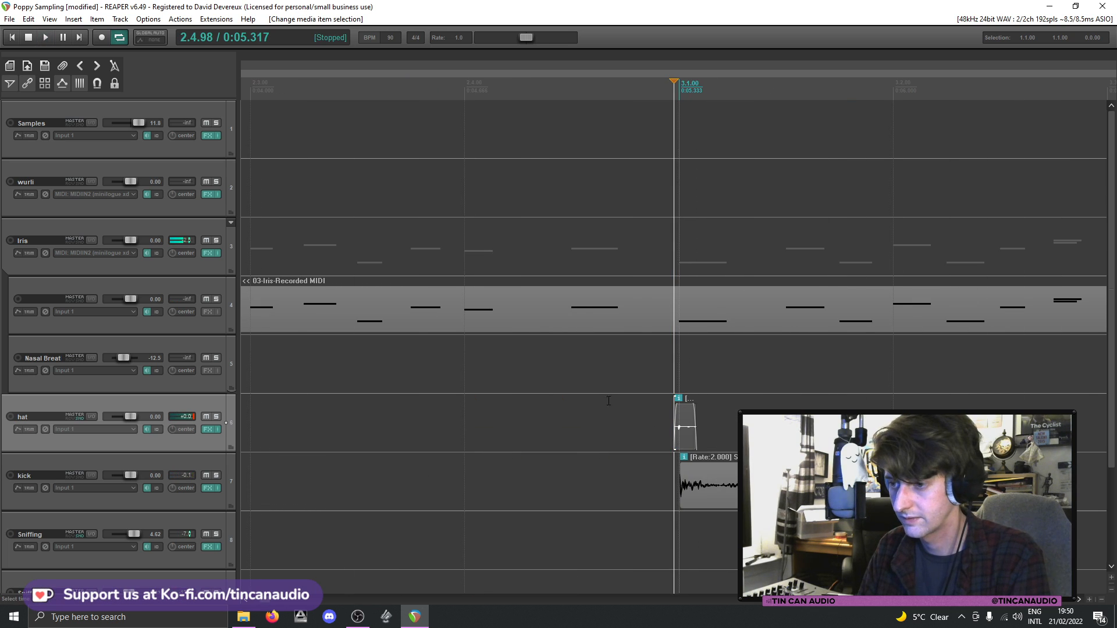
- Solo the hat track, trim the remaining Nasal Breathing.WAV hit to start at 3.1.00, and audition it
{"action": "left_click", "coordinate": [216, 416]}
{"action": "scroll", "coordinate": [434, 440], "scroll_direction": "up", "scroll_amount": 3}
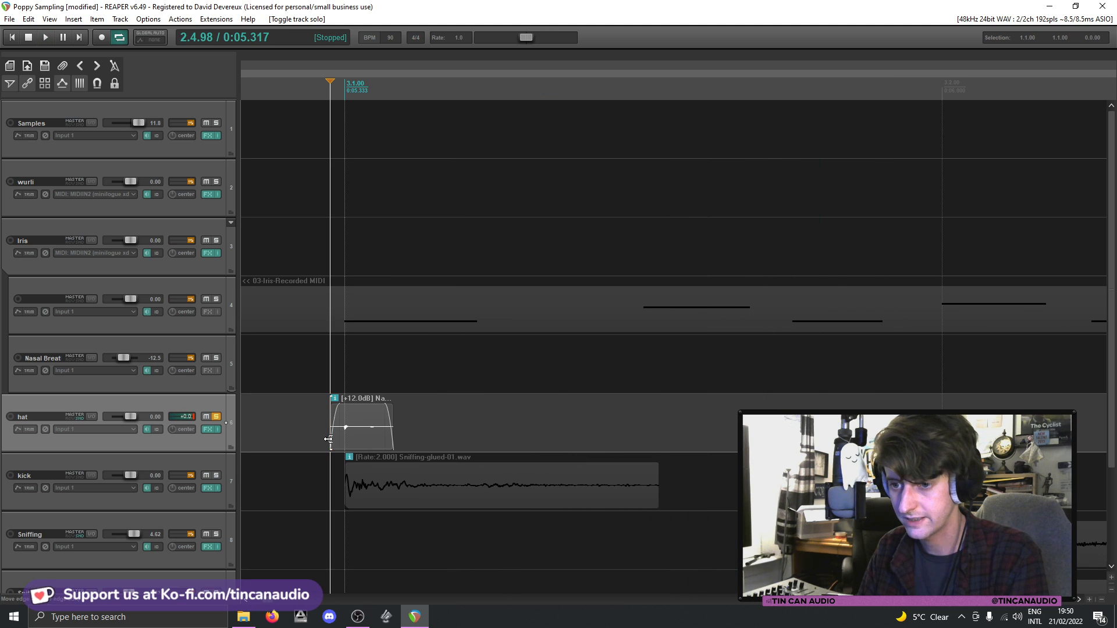
{"action": "left_click_drag", "start_coordinate": [328, 439], "coordinate": [422, 433]}
{"action": "key", "text": "space"}
{"action": "key", "text": "space"}
{"action": "key", "text": "space"}
{"action": "key", "text": "space"}
{"action": "key", "text": "space"}
{"action": "key", "text": "space"}
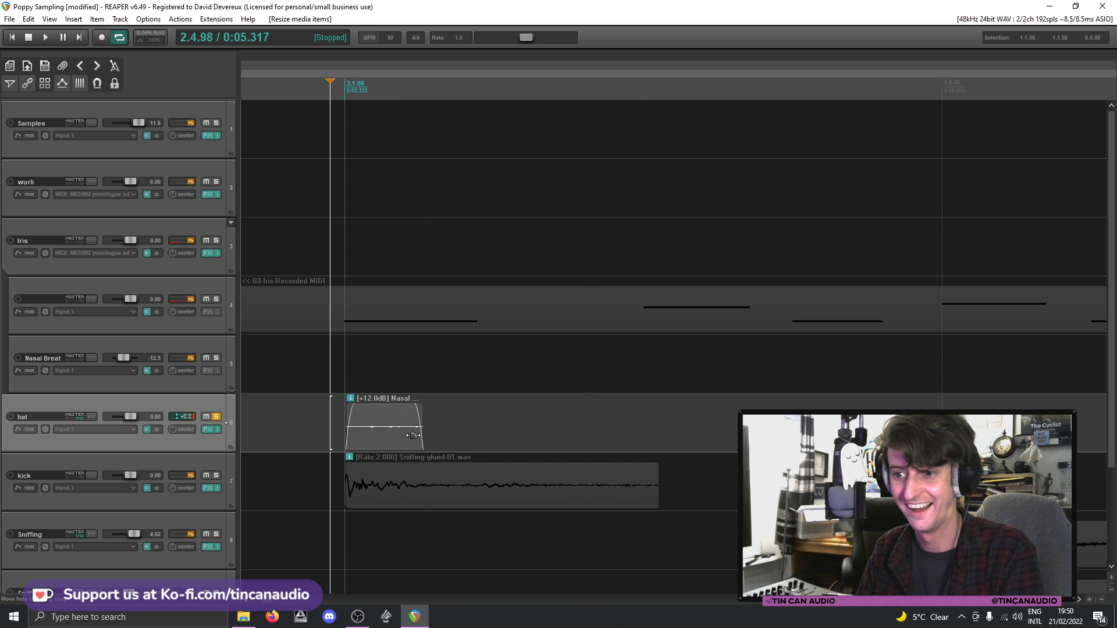
- Extend the end of the soloed hat hit to about 3.1.70, auditioning the longer sound while adjusting it
{"action": "left_click", "coordinate": [417, 436]}
{"action": "left_click_drag", "start_coordinate": [419, 436], "coordinate": [510, 437]}
{"action": "key", "text": "space"}
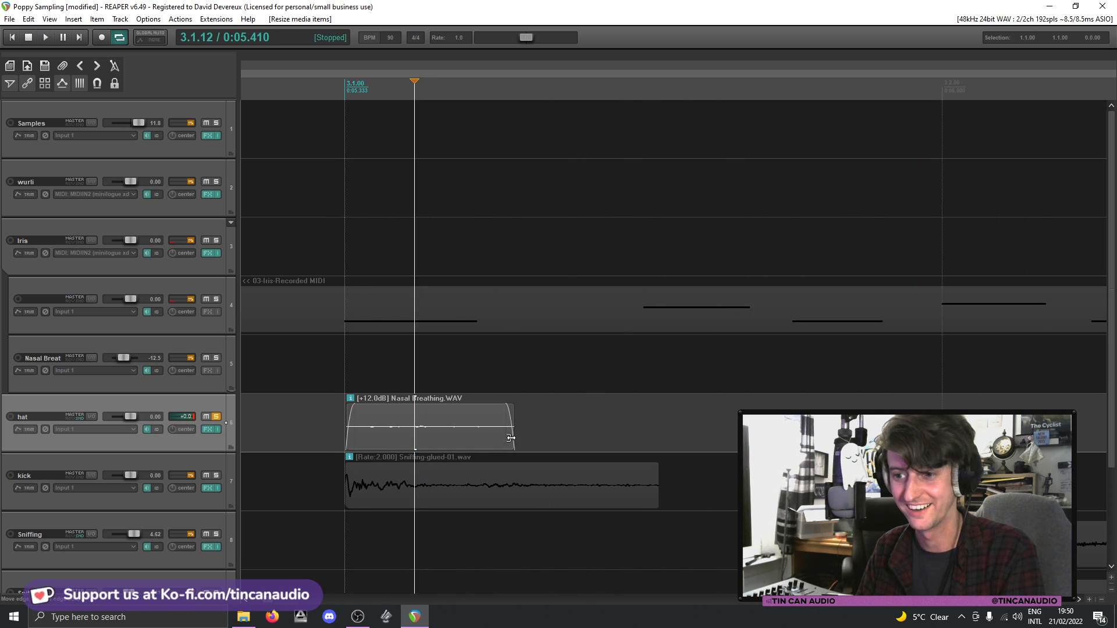
{"action": "left_click", "coordinate": [320, 418]}
{"action": "key", "text": "space"}
{"action": "key", "text": "space"}
{"action": "scroll", "coordinate": [320, 418], "scroll_direction": "down", "scroll_amount": 1}
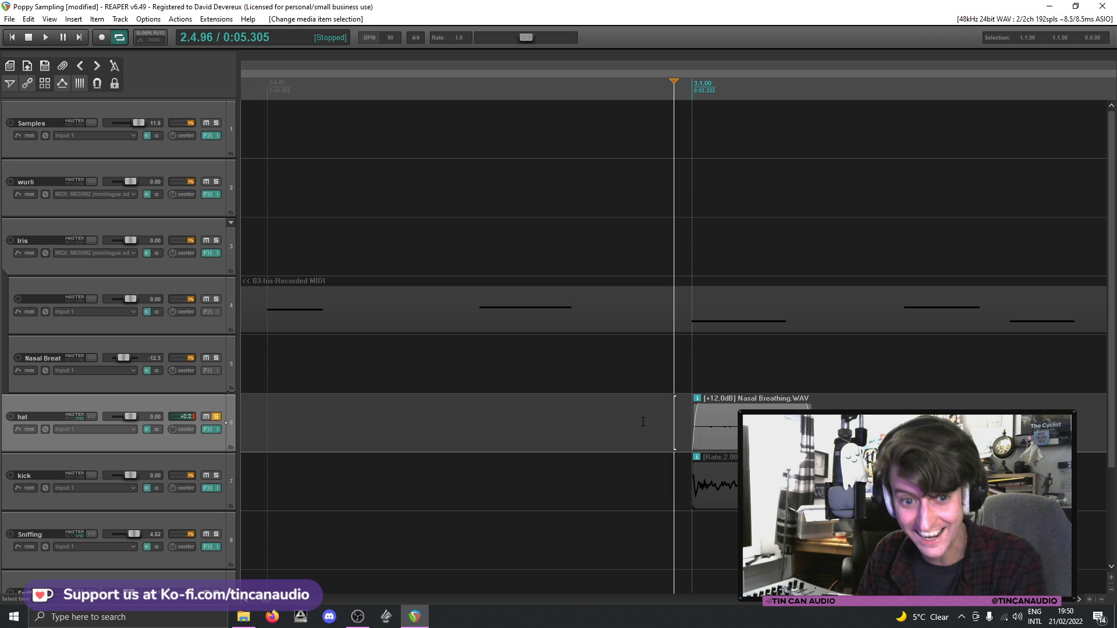
{"action": "scroll", "coordinate": [643, 421], "scroll_direction": "down", "scroll_amount": 2}
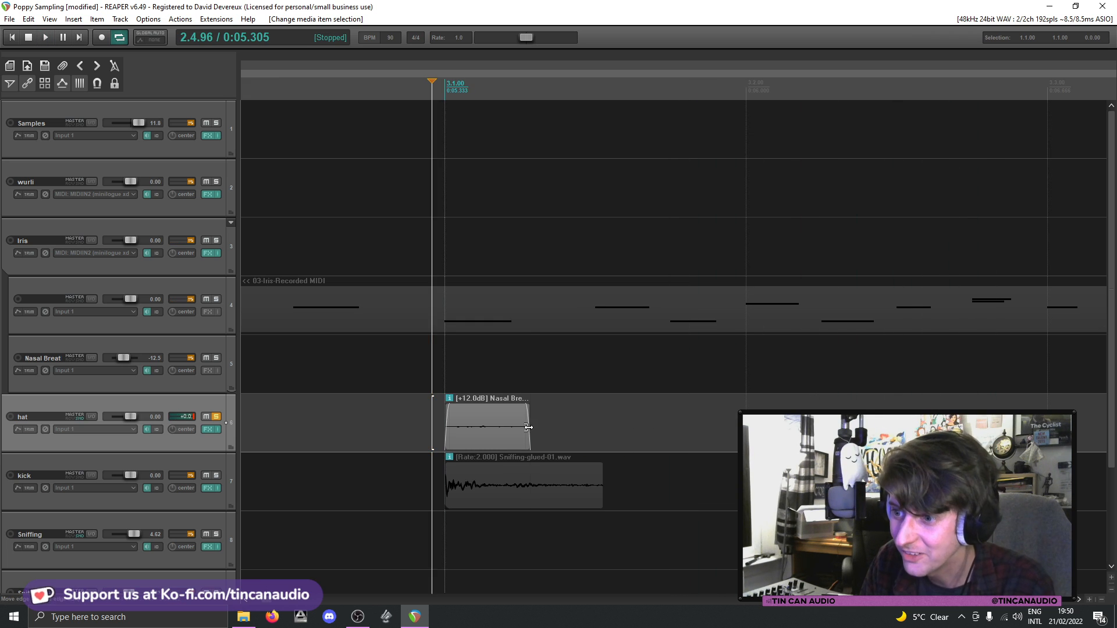
{"action": "left_click_drag", "start_coordinate": [528, 427], "coordinate": [653, 436]}
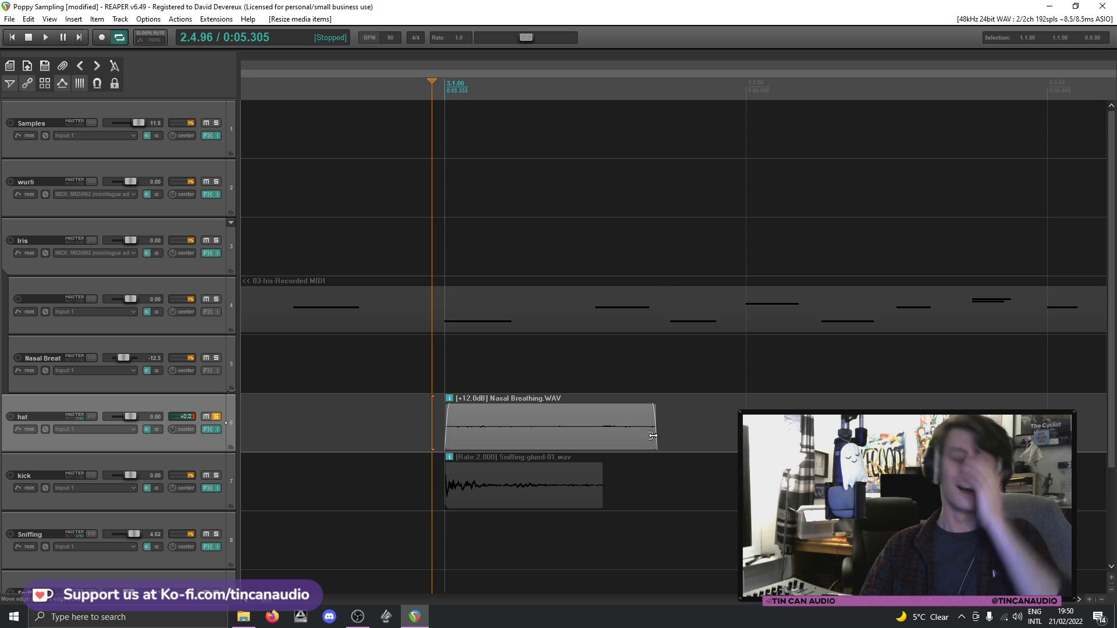
- Unsolo the hat track and paste copies of the lengthened hit at 3.2.00, 3.3.00 and 3.4.00
{"action": "left_click", "coordinate": [570, 427]}
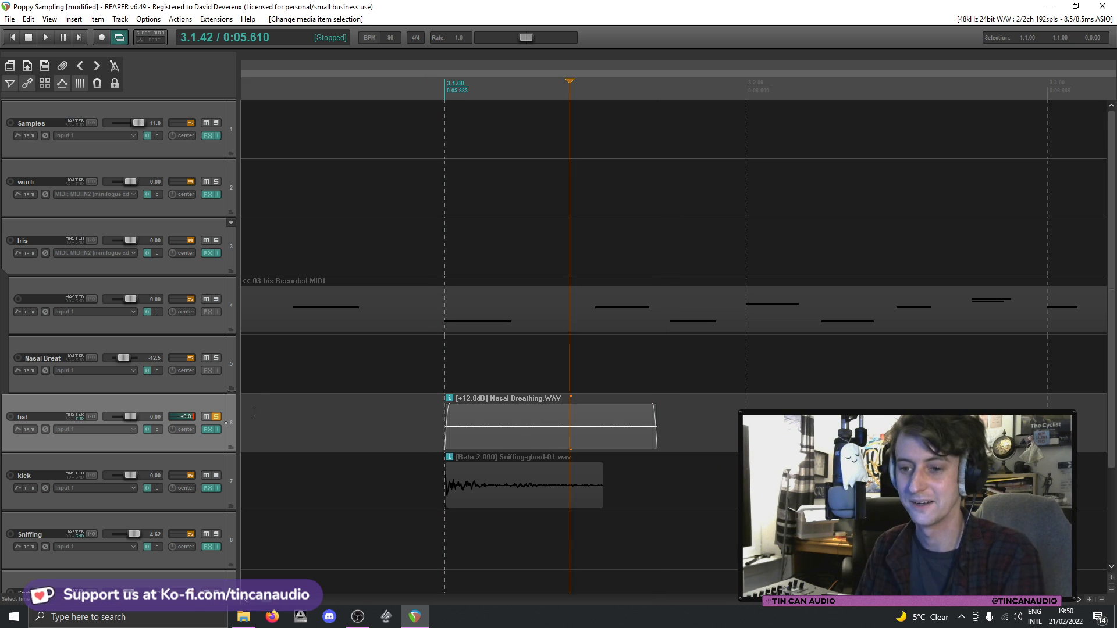
{"action": "left_click", "coordinate": [215, 416]}
{"action": "left_click", "coordinate": [559, 431]}
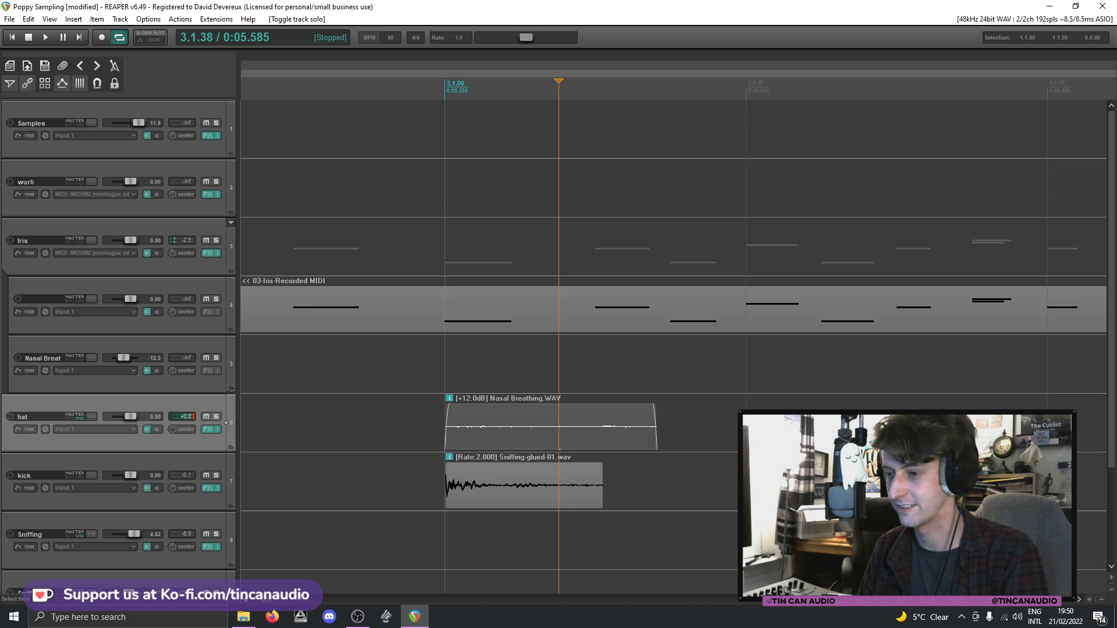
{"action": "left_click", "coordinate": [748, 396]}
{"action": "key", "text": "ctrl+v"}
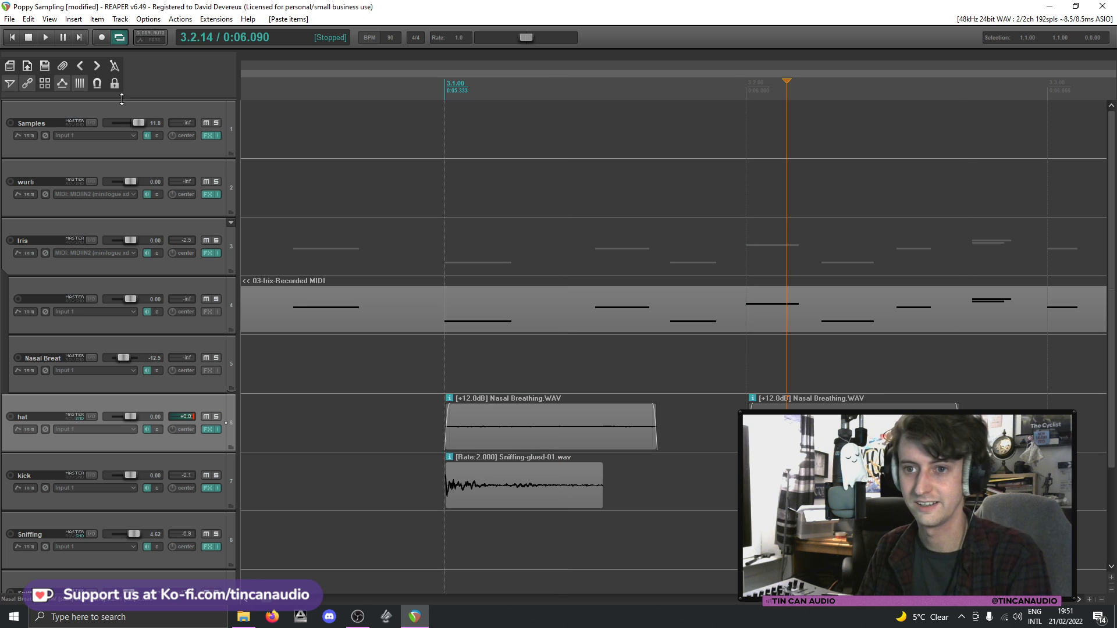
{"action": "left_click_drag", "start_coordinate": [786, 427], "coordinate": [784, 429]}
{"action": "scroll", "coordinate": [785, 465], "scroll_direction": "down", "scroll_amount": 2}
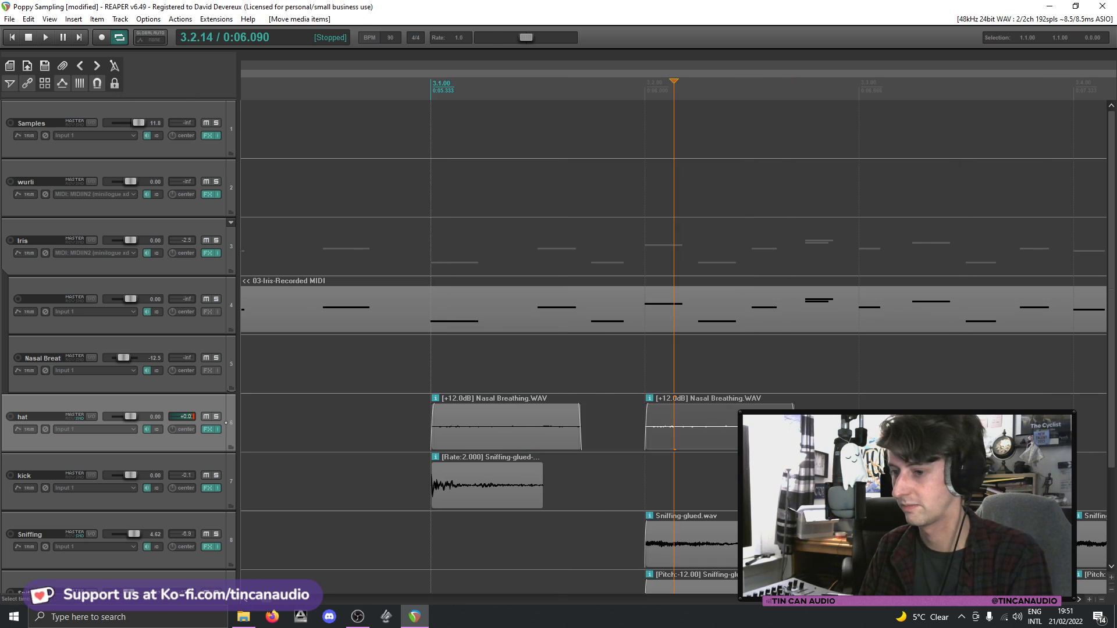
{"action": "key", "text": "ctrl+v"}
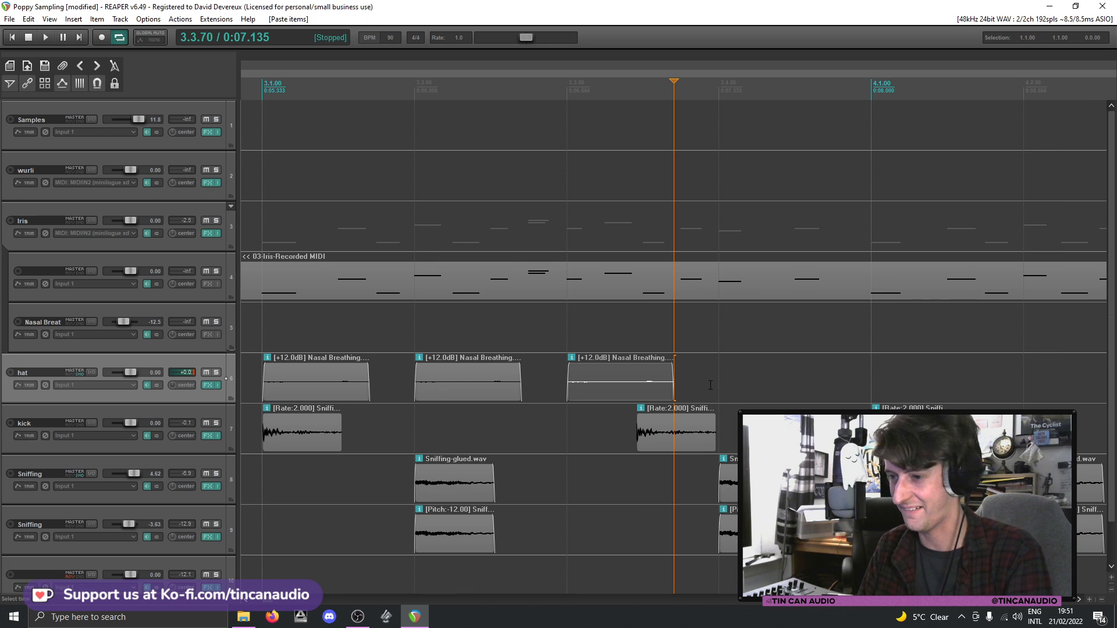
{"action": "key", "text": "ctrl+v"}
{"action": "scroll", "coordinate": [718, 387], "scroll_direction": "down", "scroll_amount": 2}
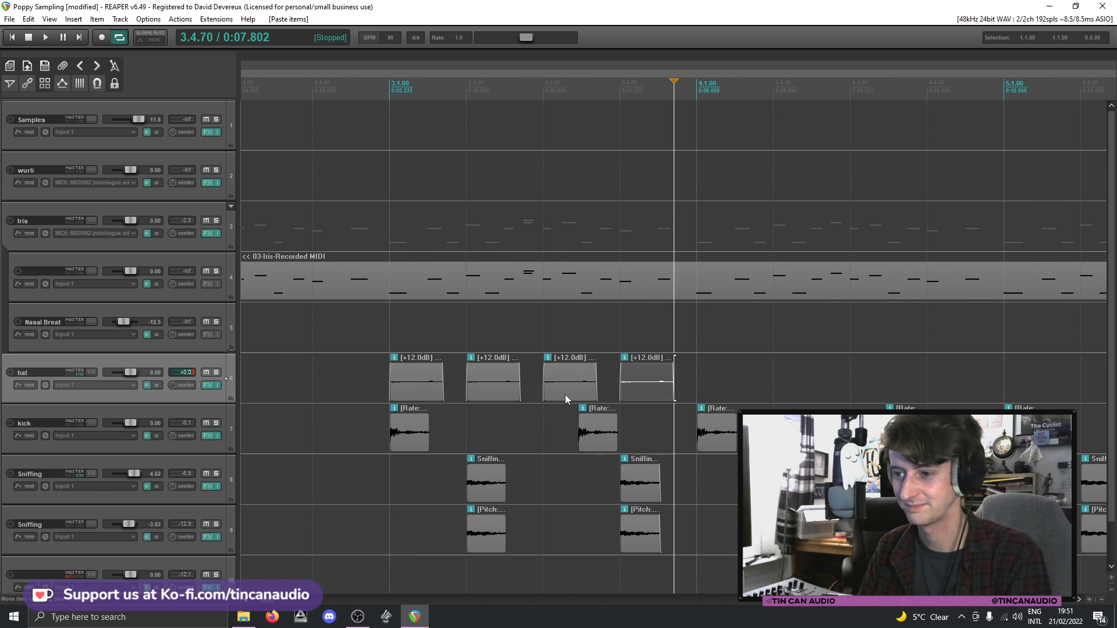
- Play the pattern from 3.1.00 and raise the hat track's volume to about +9 dB
{"action": "left_click", "coordinate": [361, 366]}
{"action": "key", "text": "space"}
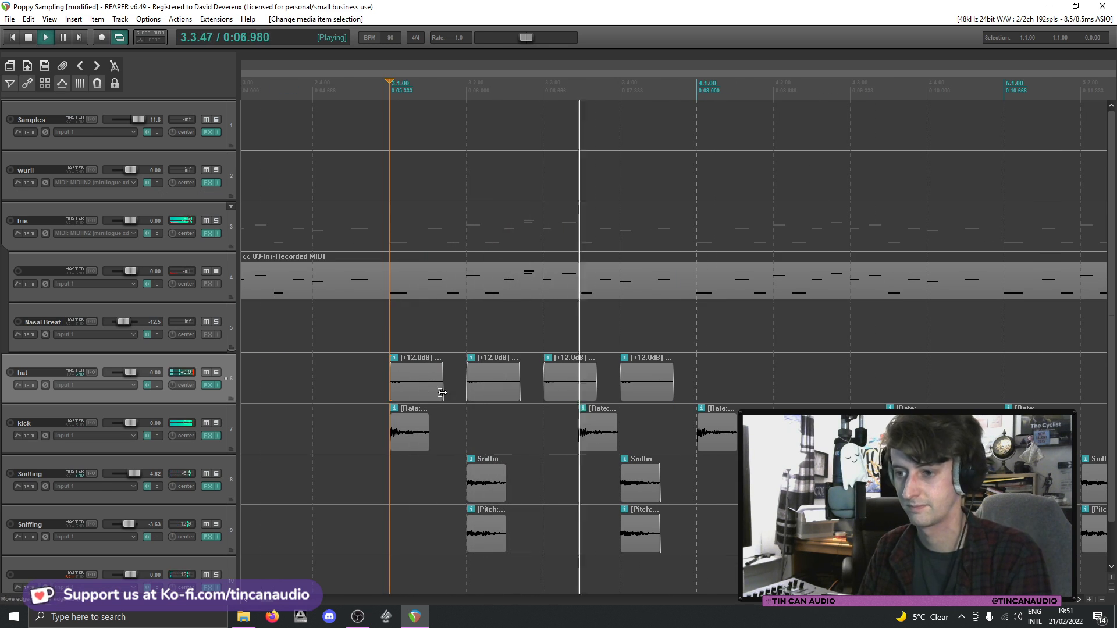
{"action": "key", "text": "space"}
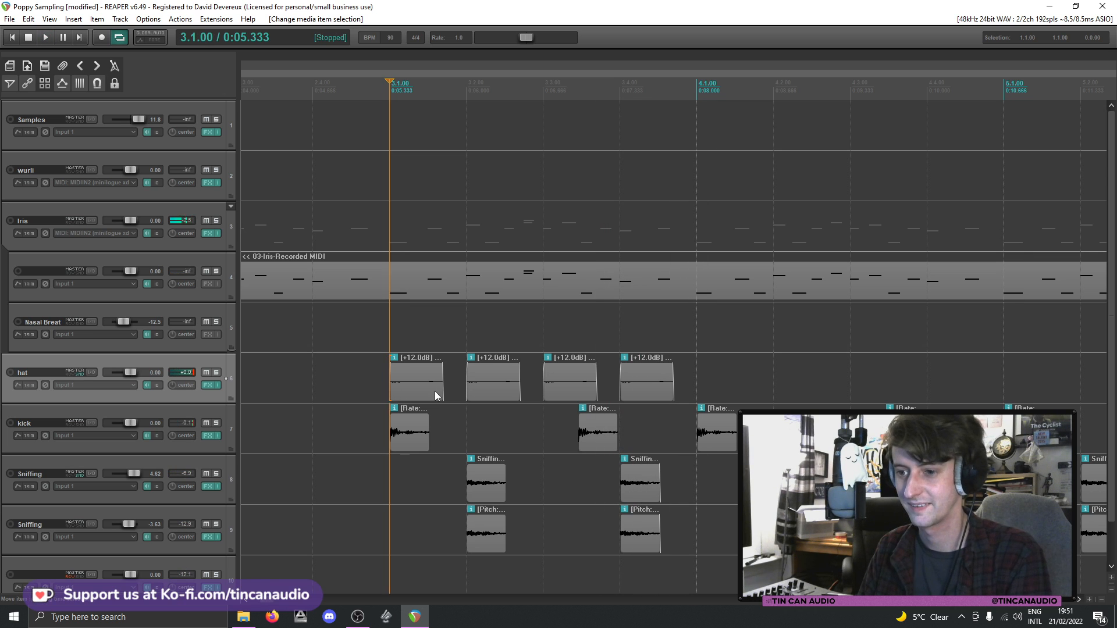
{"action": "key", "text": "space"}
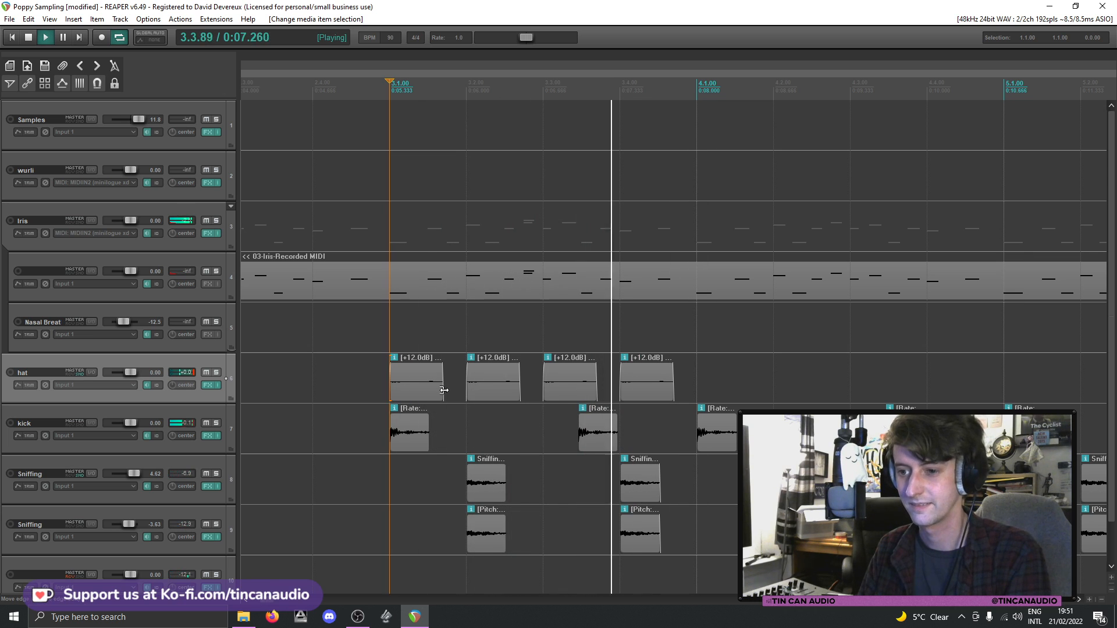
{"action": "key", "text": "space"}
{"action": "key", "text": "space"}
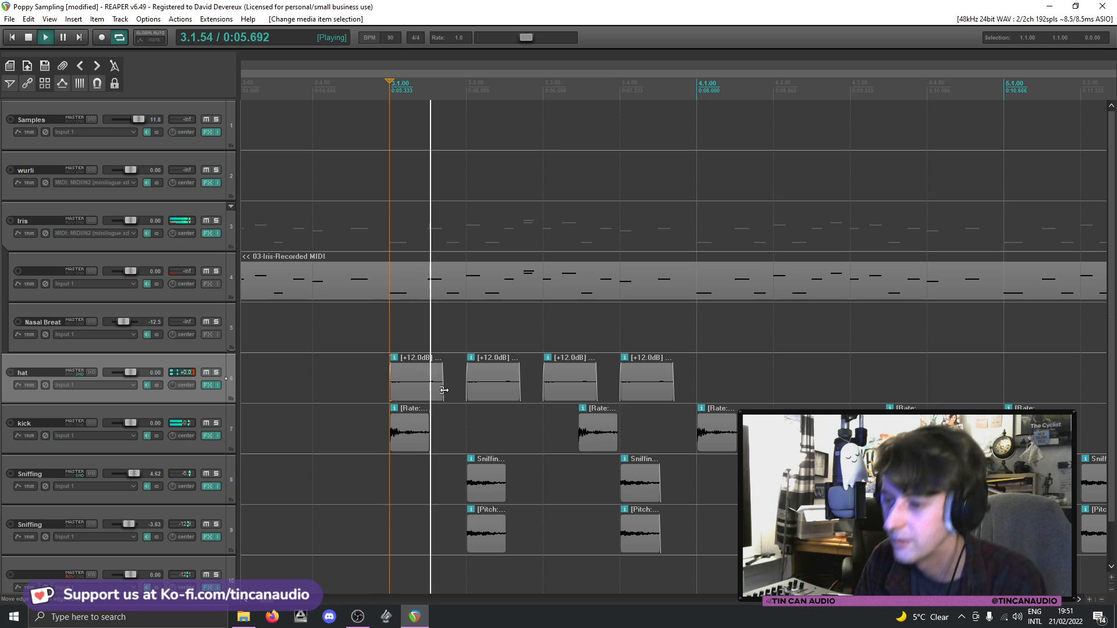
{"action": "key", "text": "space"}
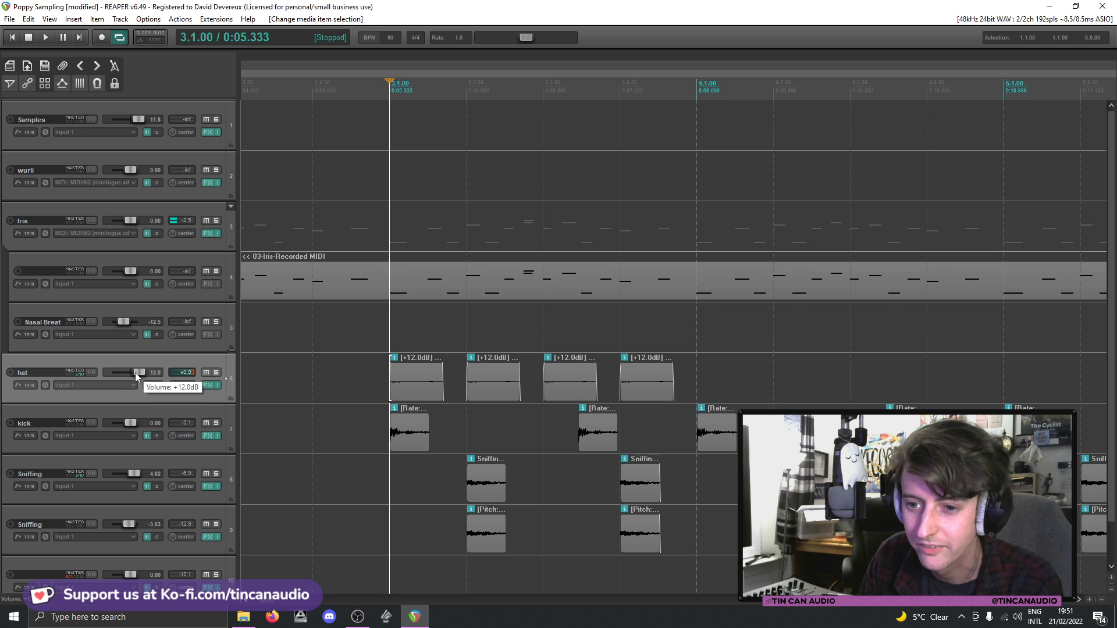
{"action": "key", "text": "space"}
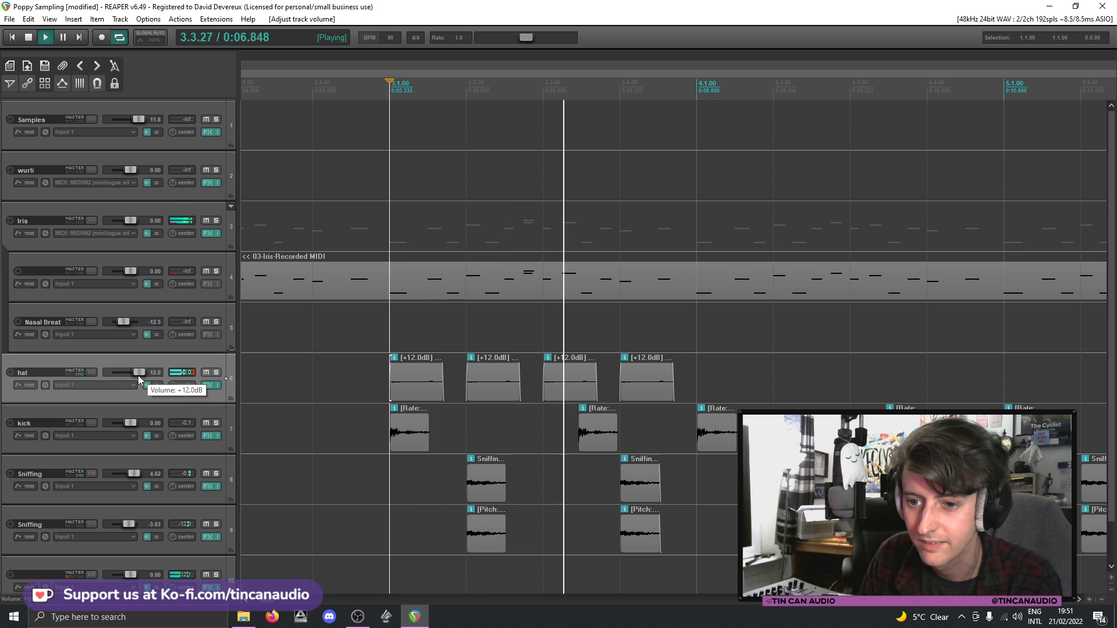
{"action": "left_click_drag", "start_coordinate": [137, 375], "coordinate": [135, 375]}
{"action": "key", "text": "space"}
- Move the four hat hits from bar 3 to start at 6.1.00 and play the arrangement from there
{"action": "left_click", "coordinate": [407, 390]}
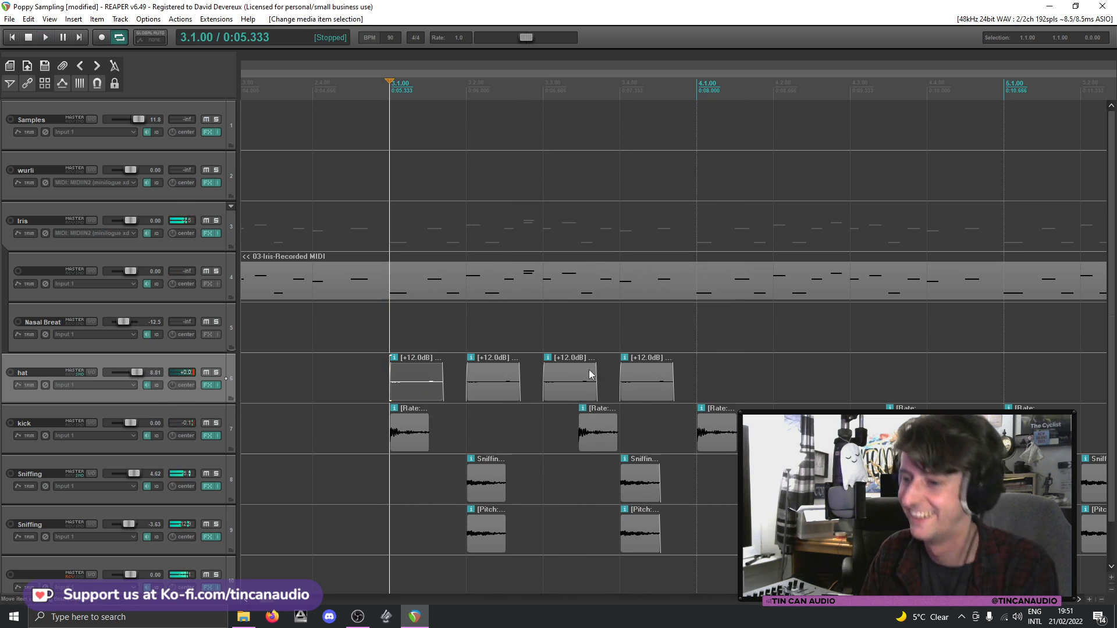
{"action": "scroll", "coordinate": [654, 385], "scroll_direction": "down", "scroll_amount": 4}
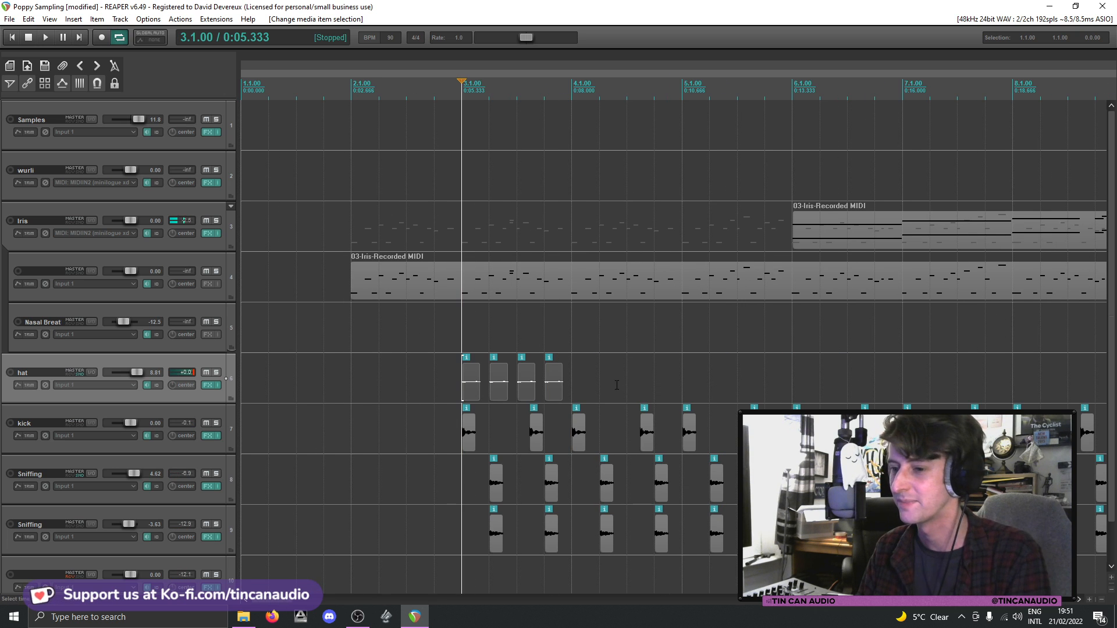
{"action": "left_click_drag", "start_coordinate": [468, 393], "coordinate": [798, 391]}
{"action": "left_click", "coordinate": [786, 378]}
{"action": "key", "text": "space"}
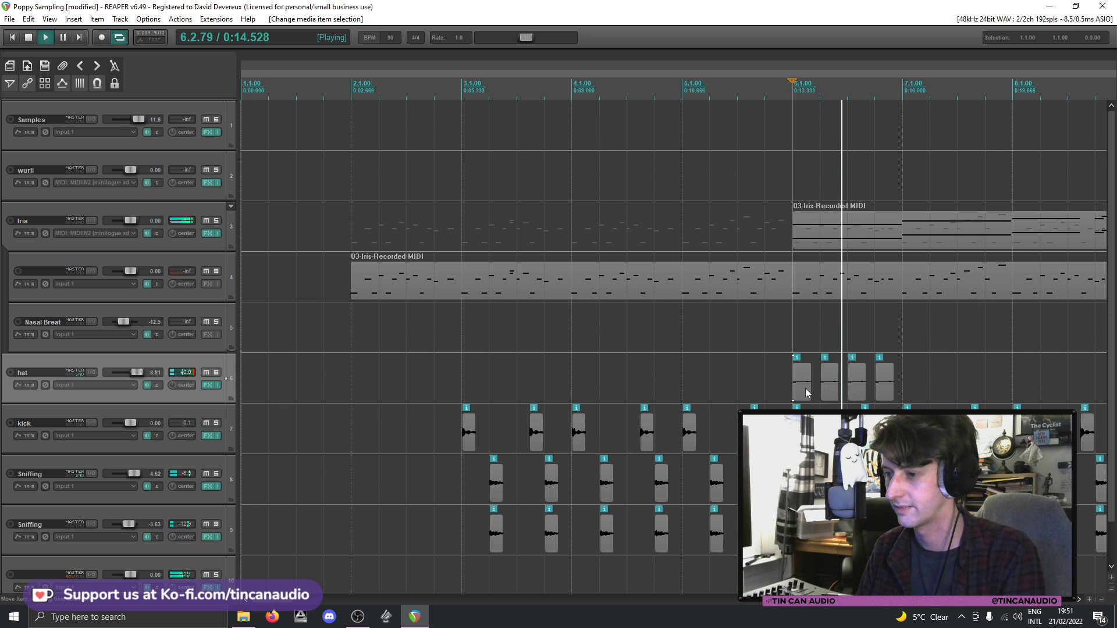
{"action": "scroll", "coordinate": [888, 388], "scroll_direction": "down", "scroll_amount": 1}
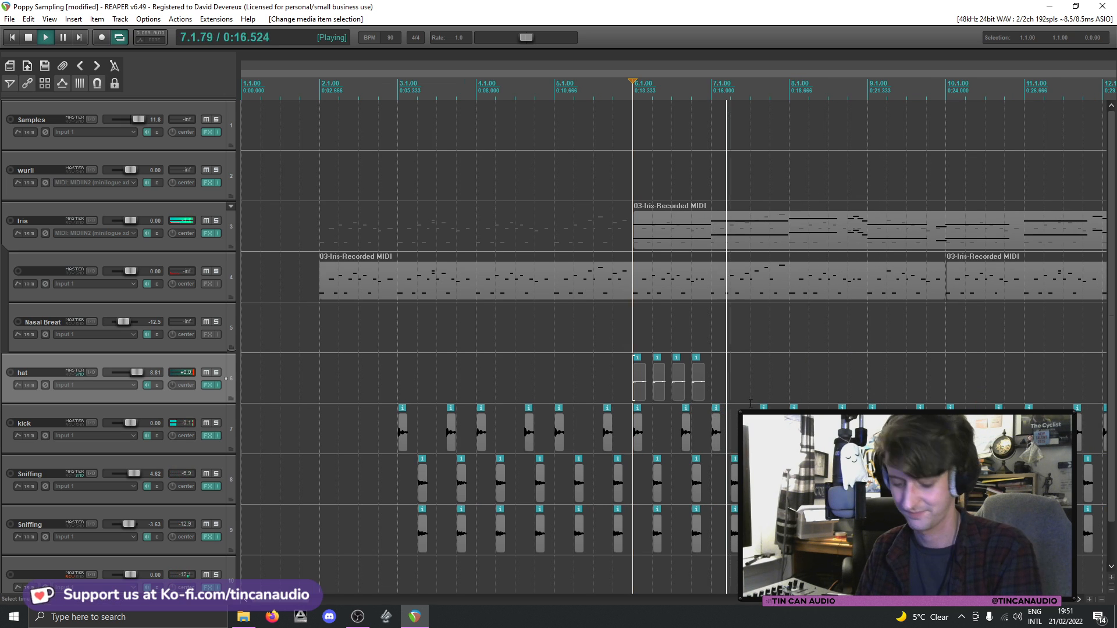
- Paste the four-hit hat pattern into bars 7, 8, 9 and 10 on the hat track
{"action": "left_click", "coordinate": [711, 386]}
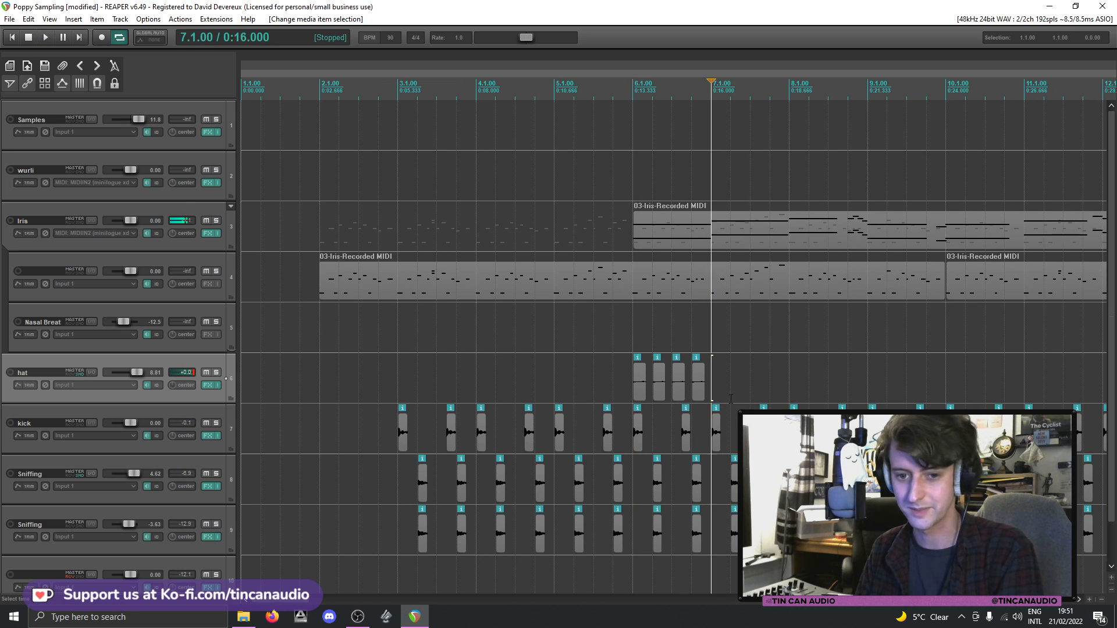
{"action": "key", "text": "ctrl+v"}
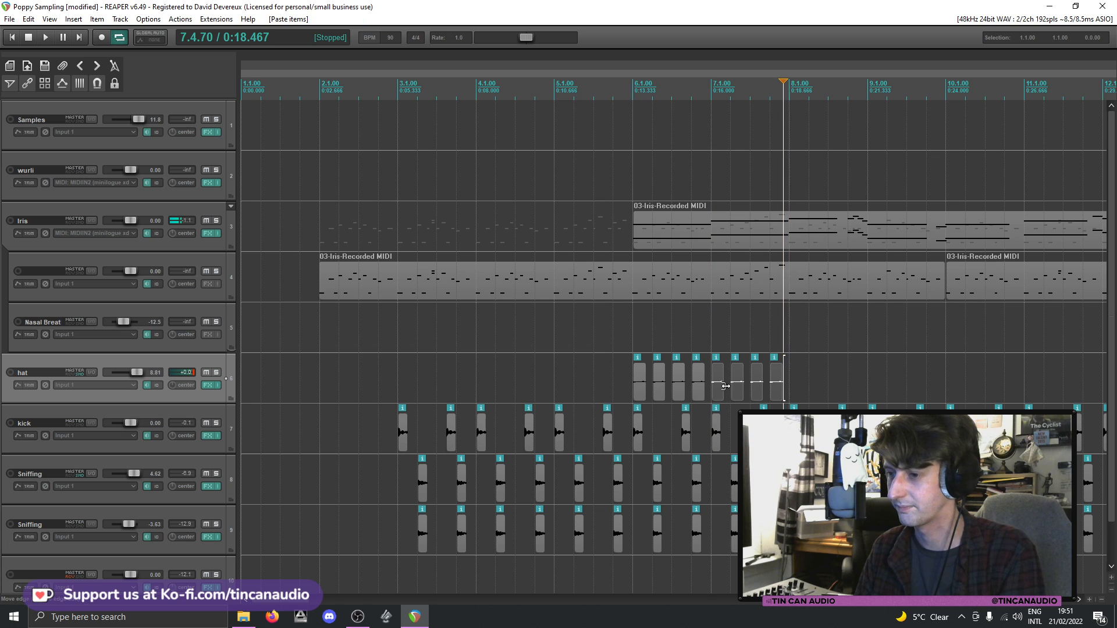
{"action": "left_click_drag", "start_coordinate": [726, 385], "coordinate": [781, 383]}
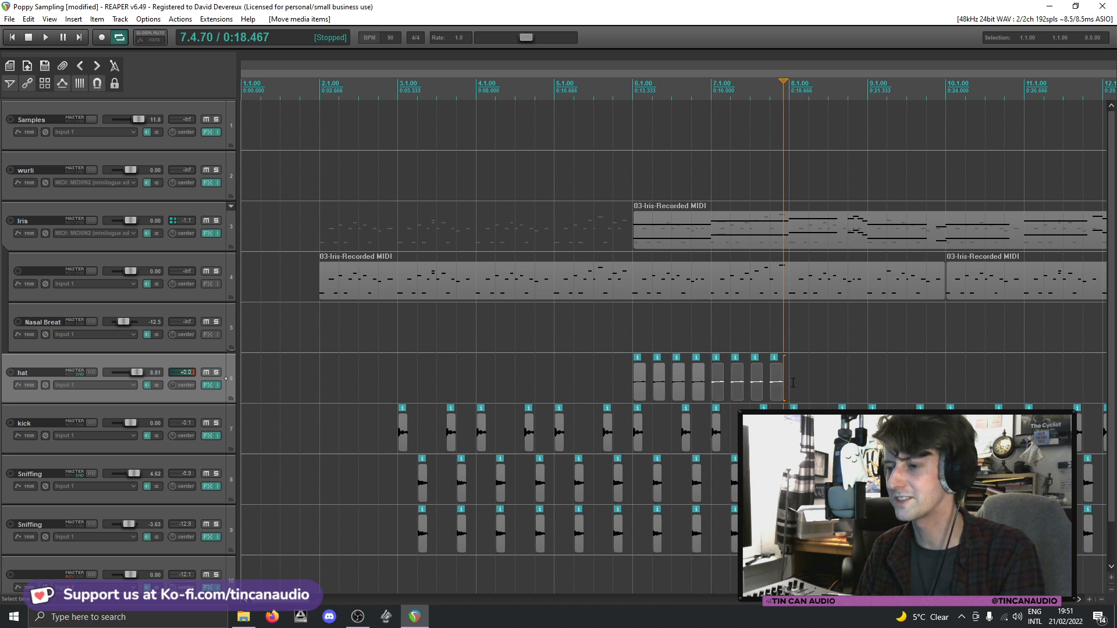
{"action": "key", "text": "ctrl+v"}
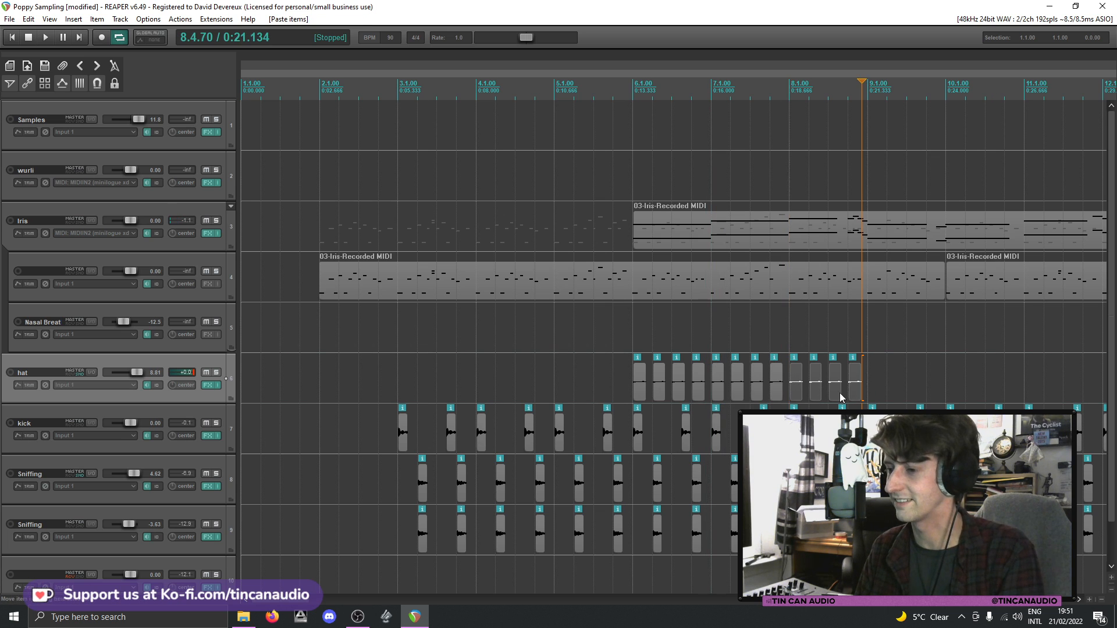
{"action": "left_click", "coordinate": [871, 388]}
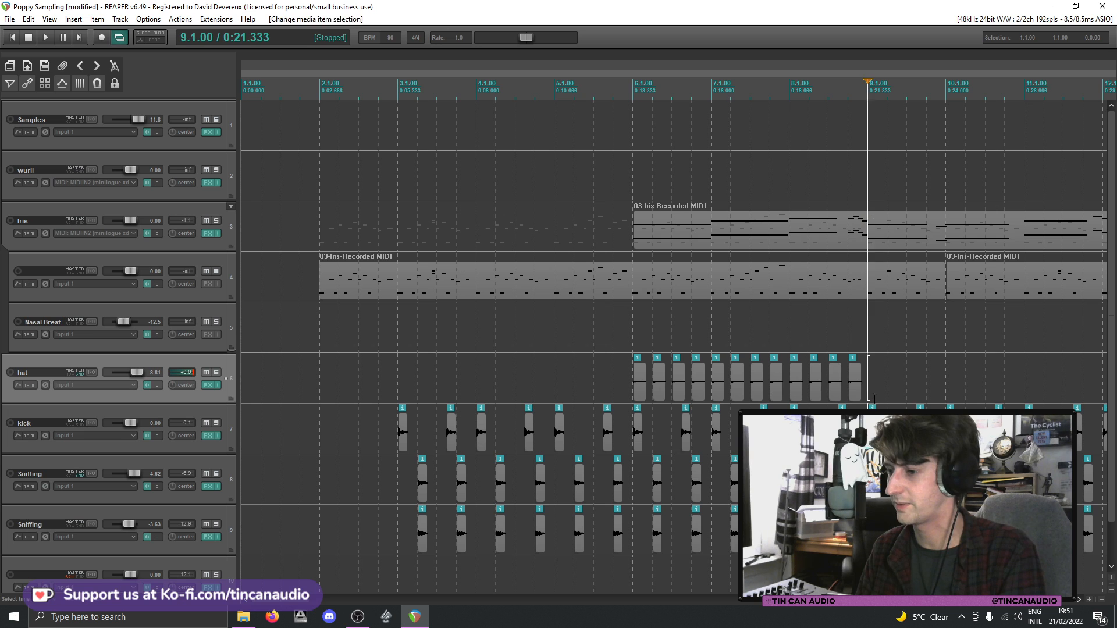
{"action": "left_click", "coordinate": [947, 389]}
{"action": "key", "text": "ctrl+v"}
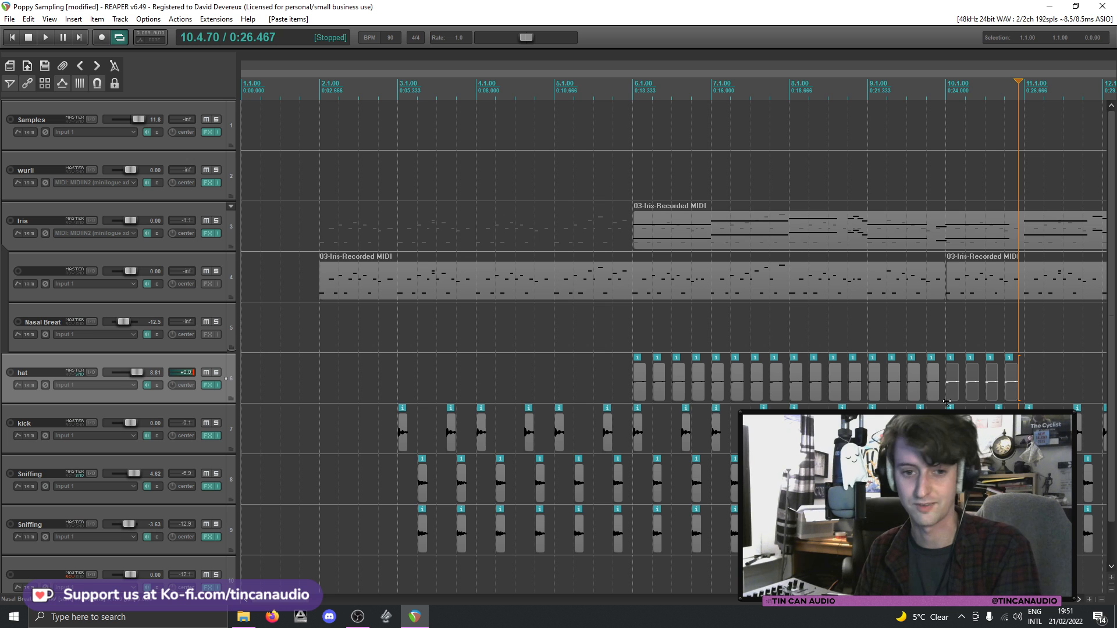
- Continue the hat pattern by pasting the four hits at 11.1.00 and 12.1.00
{"action": "scroll", "coordinate": [947, 401], "scroll_direction": "right", "scroll_amount": 5}
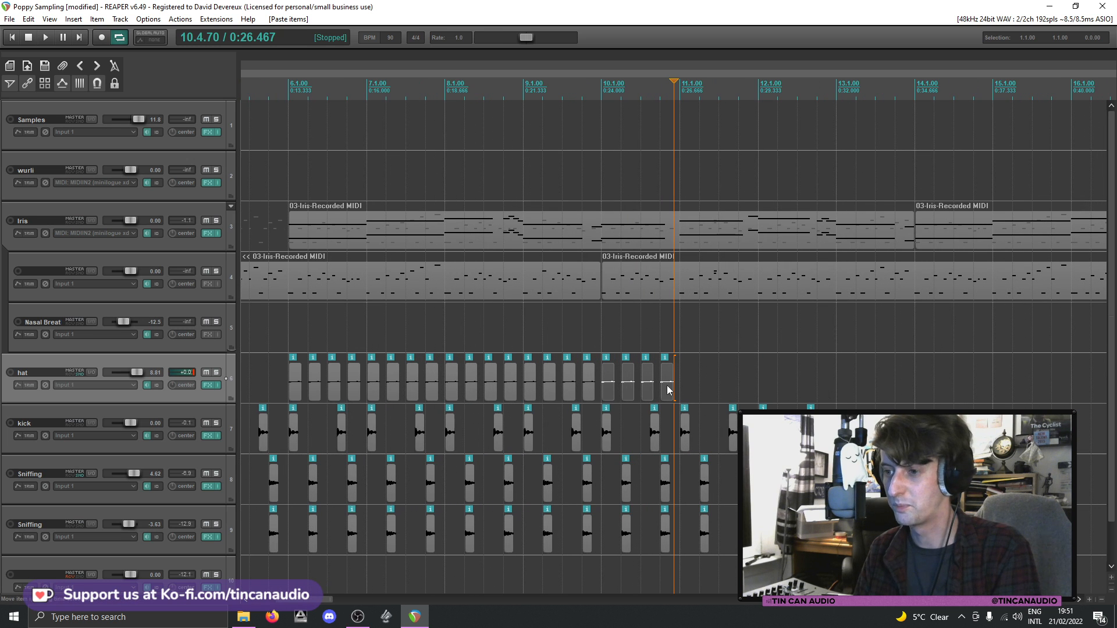
{"action": "left_click", "coordinate": [681, 389]}
{"action": "scroll", "coordinate": [733, 414], "scroll_direction": "up", "scroll_amount": 3}
{"action": "scroll", "coordinate": [732, 414], "scroll_direction": "down", "scroll_amount": 4}
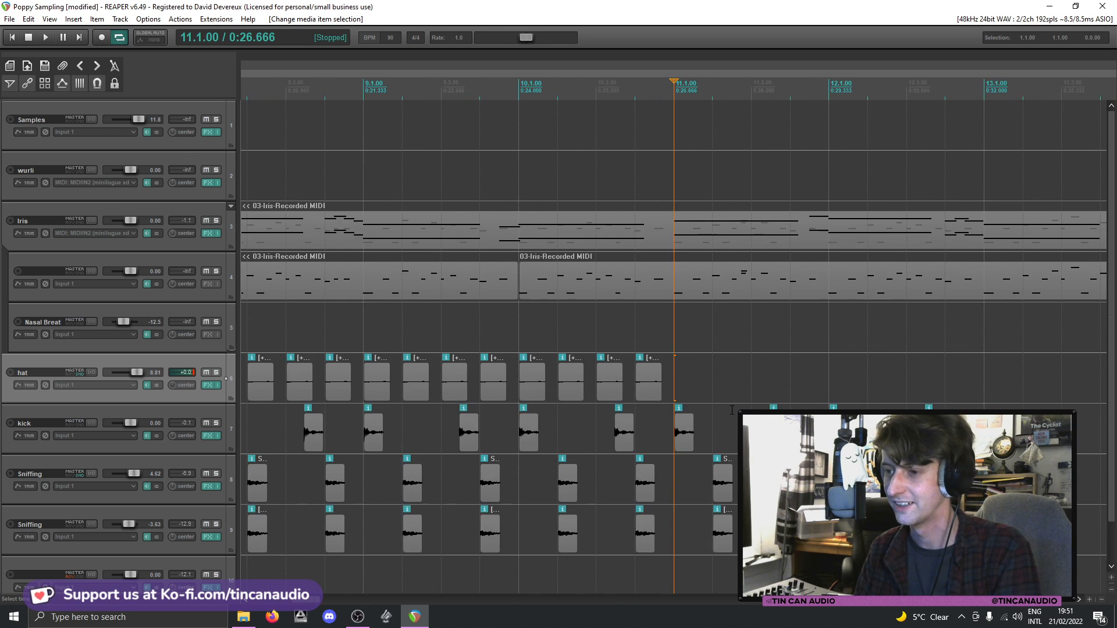
{"action": "key", "text": "ctrl+v"}
{"action": "key", "text": "ctrl+v"}
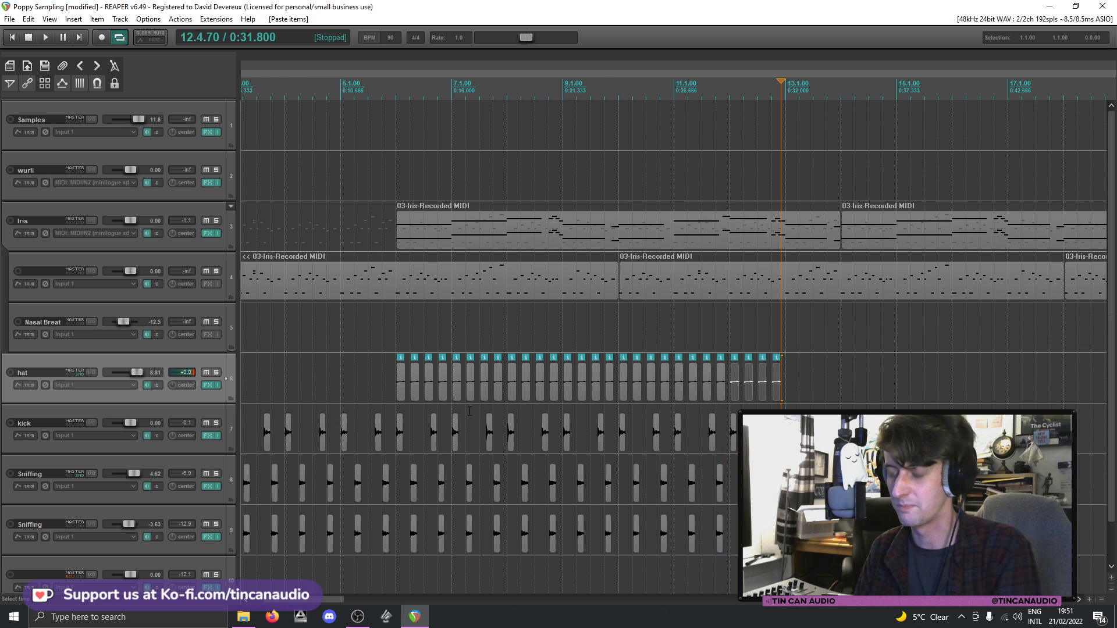
{"action": "scroll", "coordinate": [456, 410], "scroll_direction": "right", "scroll_amount": 2}
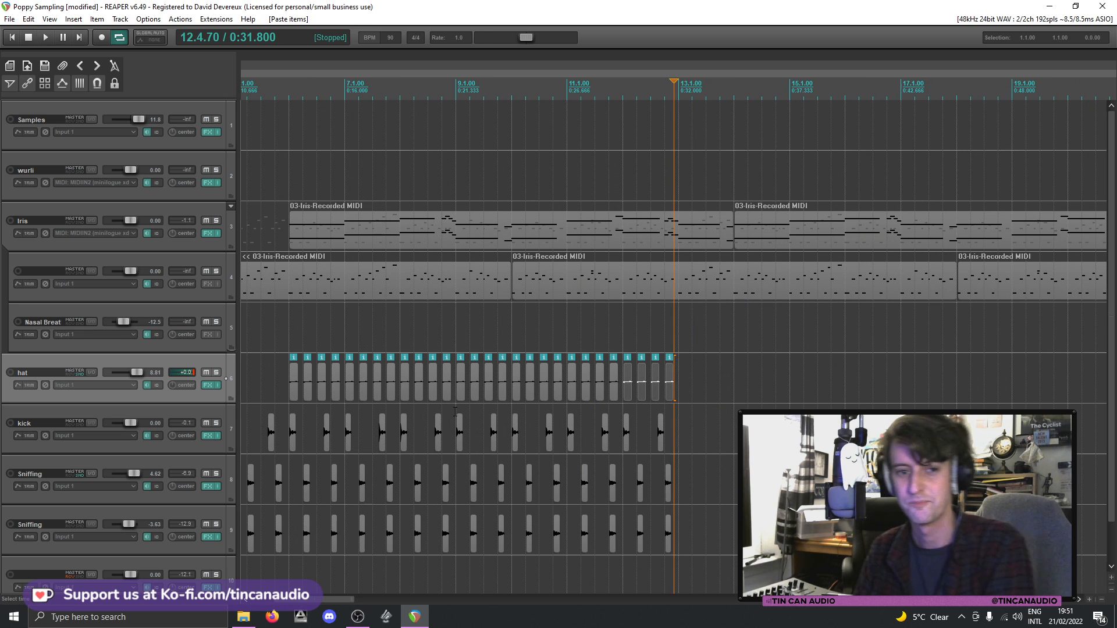
- Add the JS Delay w/Tempo Ping-Pong effect to the end of the hat track's FX chain
{"action": "scroll", "coordinate": [406, 381], "scroll_direction": "down", "scroll_amount": 2}
{"action": "left_click", "coordinate": [394, 377]}
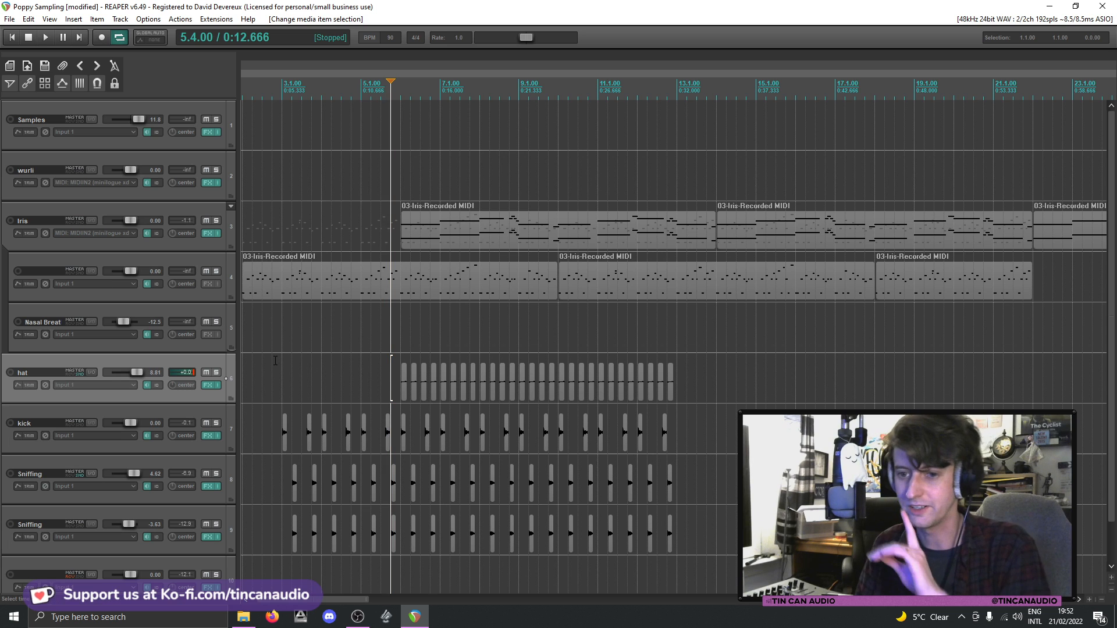
{"action": "left_click", "coordinate": [209, 385]}
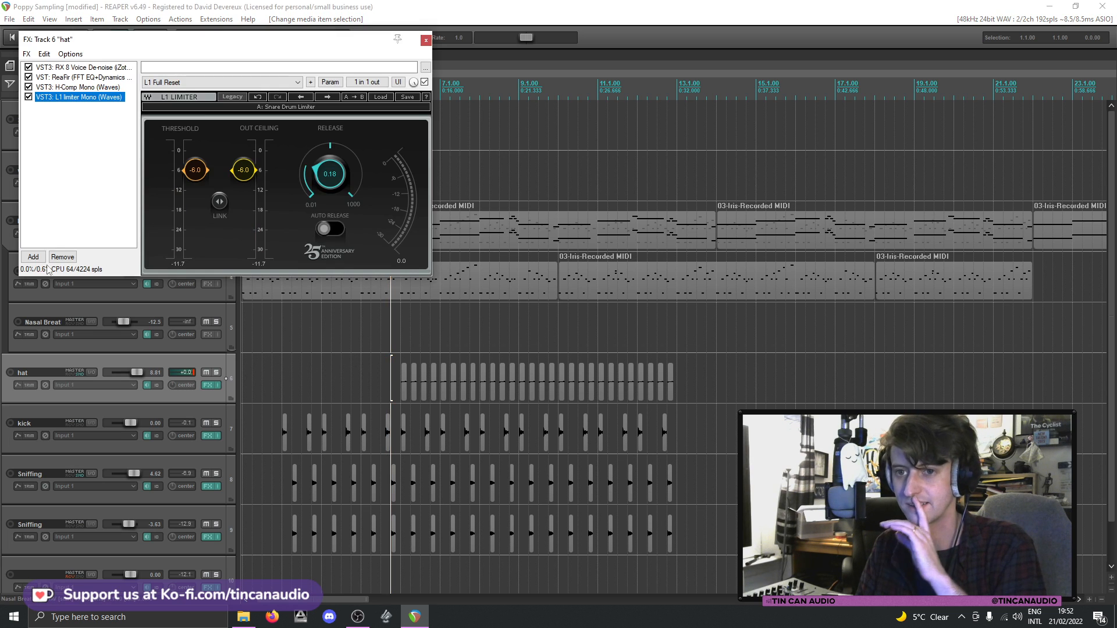
{"action": "left_click", "coordinate": [33, 258]}
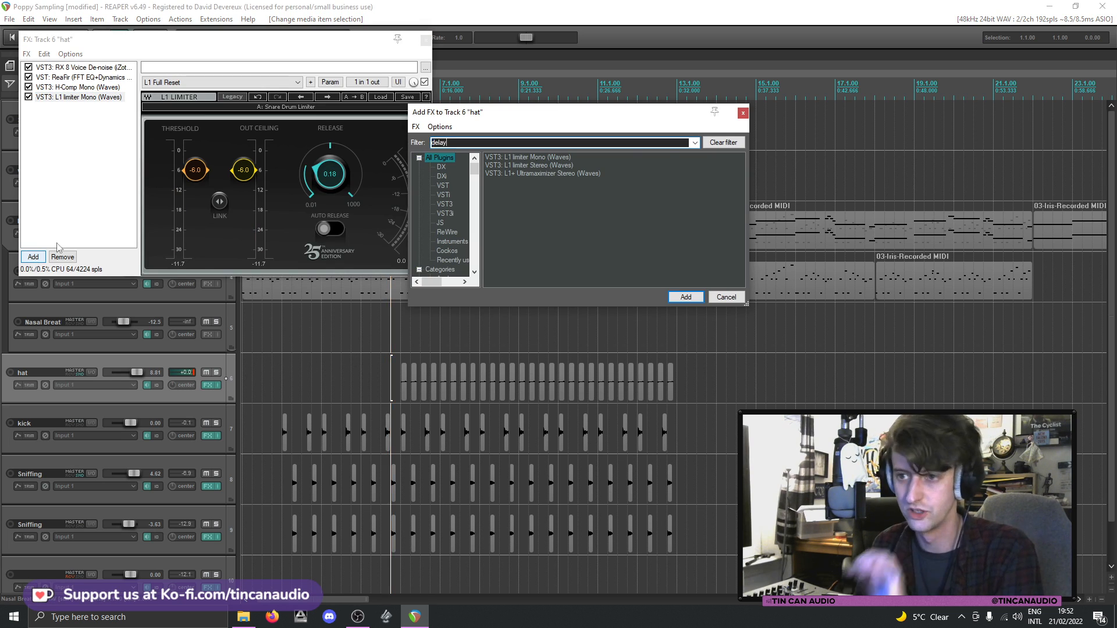
{"action": "double_click", "coordinate": [645, 165]}
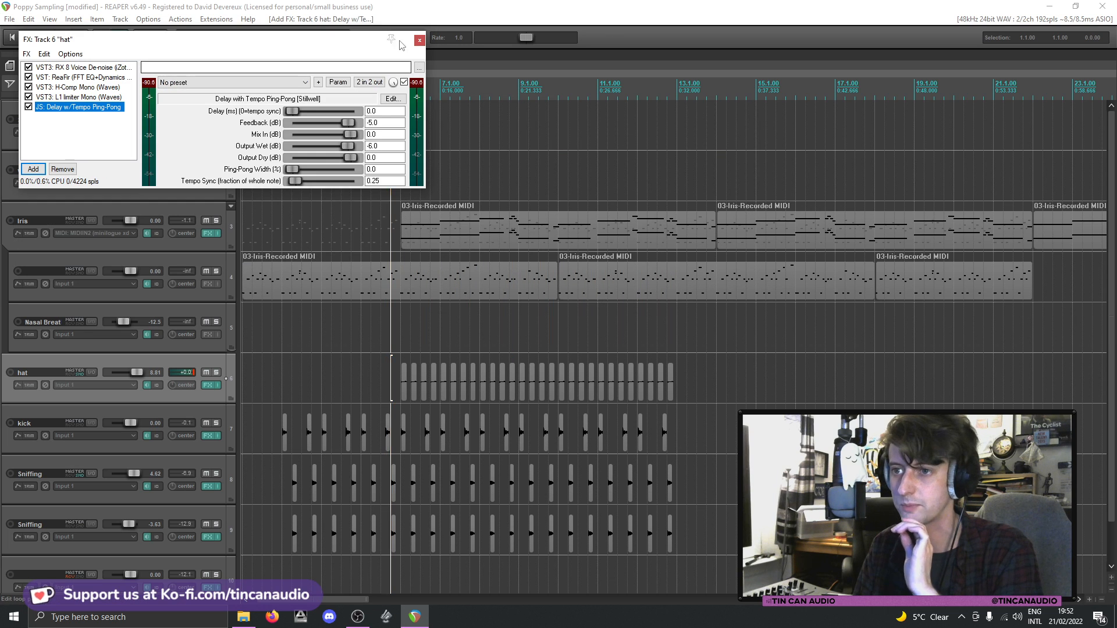
{"action": "left_click", "coordinate": [418, 40]}
- Play from 5.4.00, solo the hat while setting its ping-pong delay time to 1700 ms, and unsolo it to hear the full mix
{"action": "key", "text": "space"}
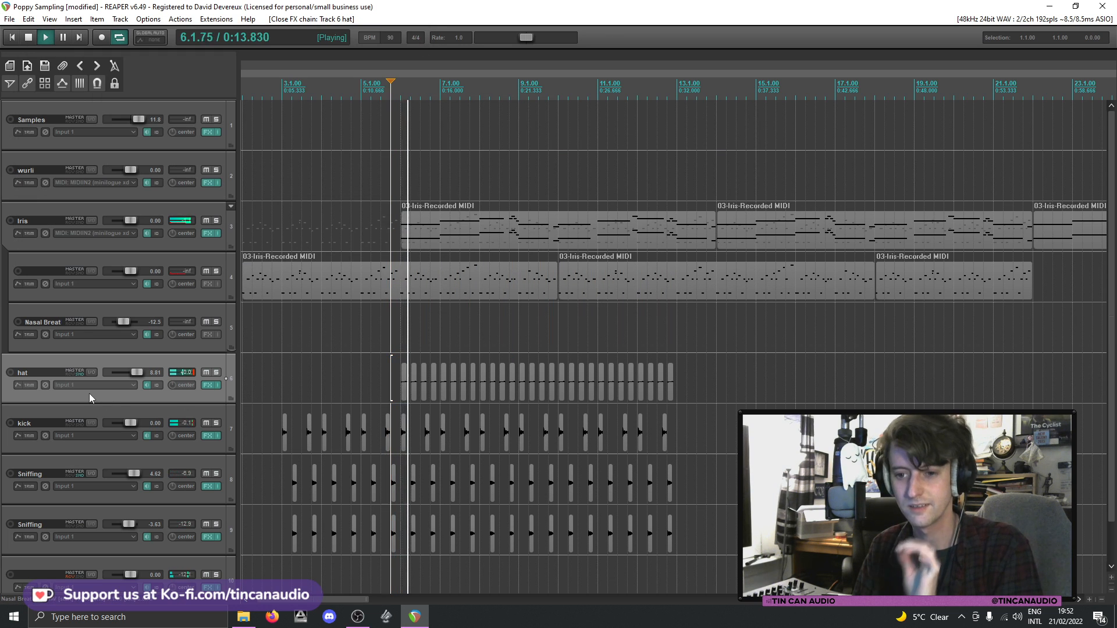
{"action": "left_click", "coordinate": [216, 373]}
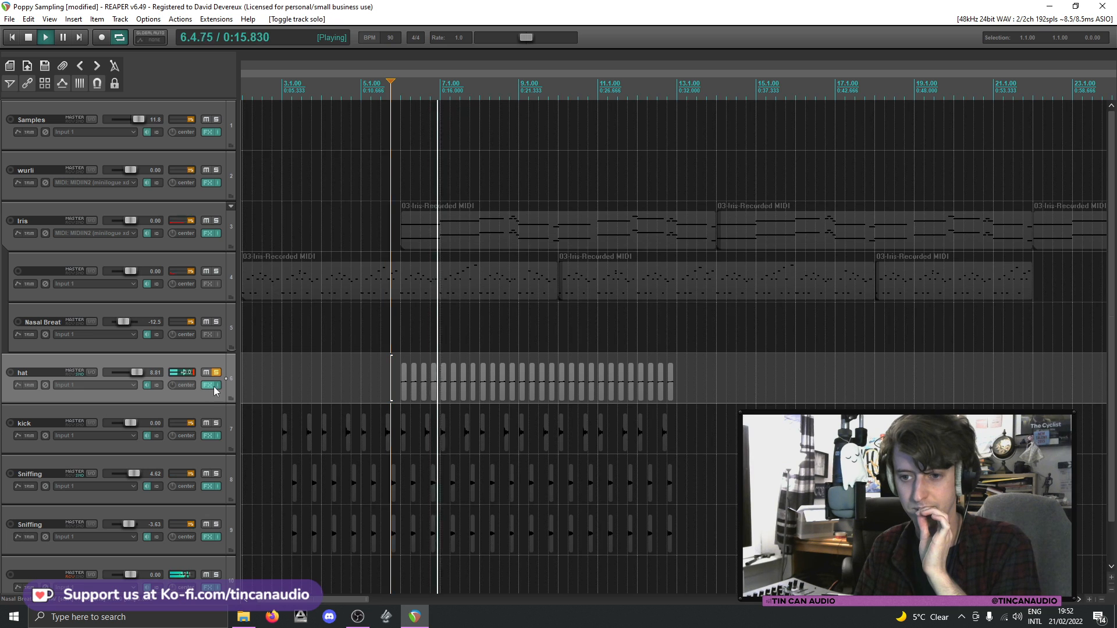
{"action": "left_click", "coordinate": [213, 386]}
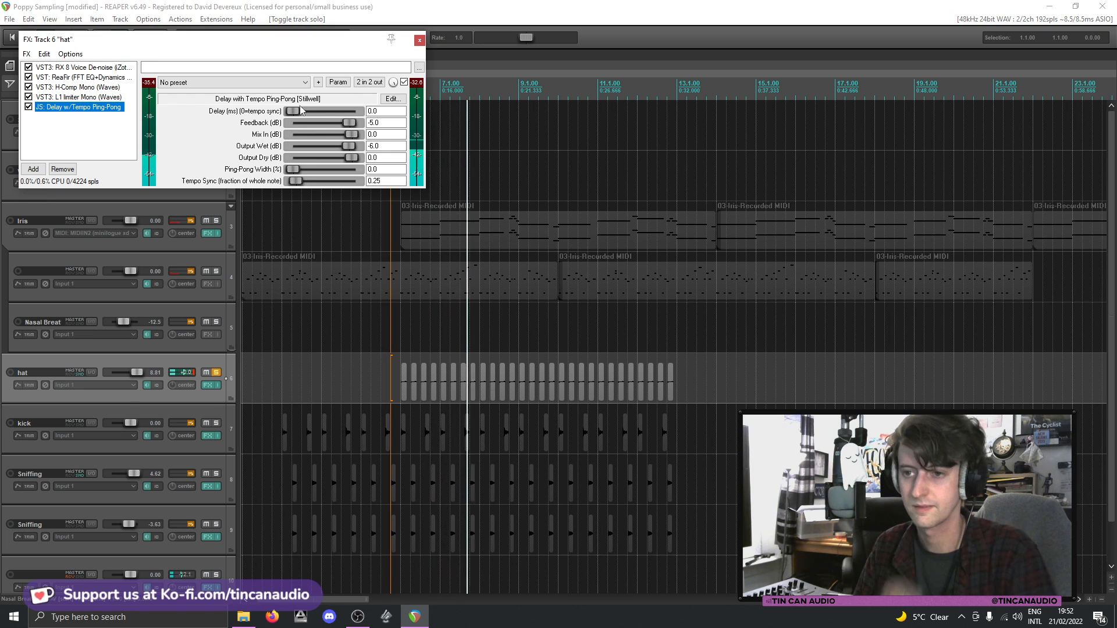
{"action": "mouse_move", "coordinate": [295, 113]}
{"action": "left_mouse_down"}
{"action": "mouse_move", "coordinate": [329, 109]}
{"action": "mouse_move", "coordinate": [302, 113]}
{"action": "left_mouse_up"}
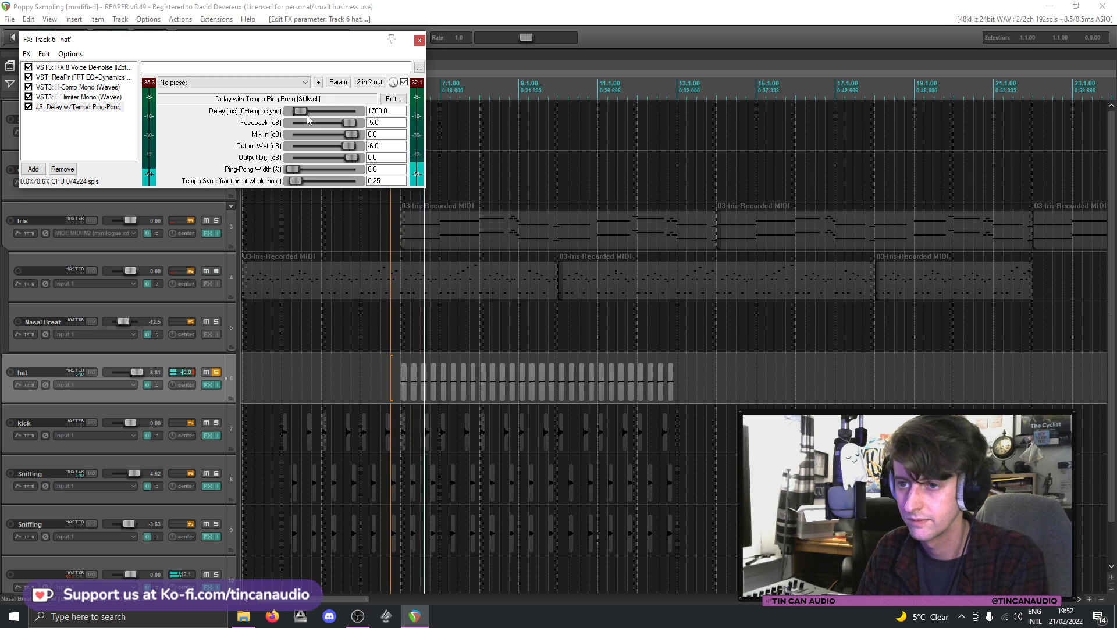
{"action": "left_click", "coordinate": [216, 374]}
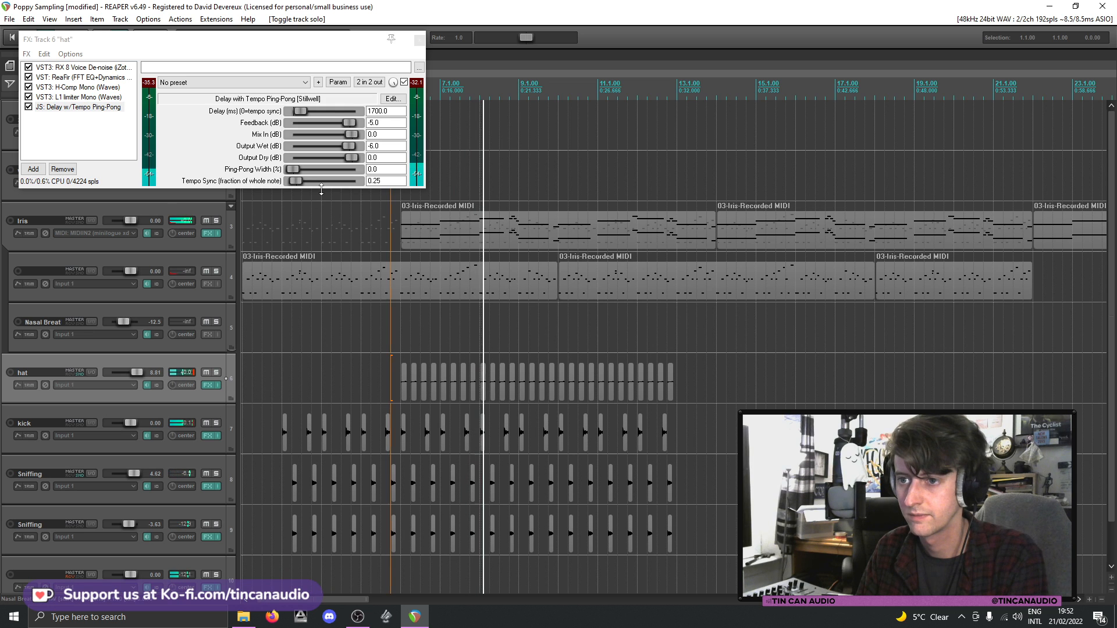
{"action": "left_click", "coordinate": [419, 39]}
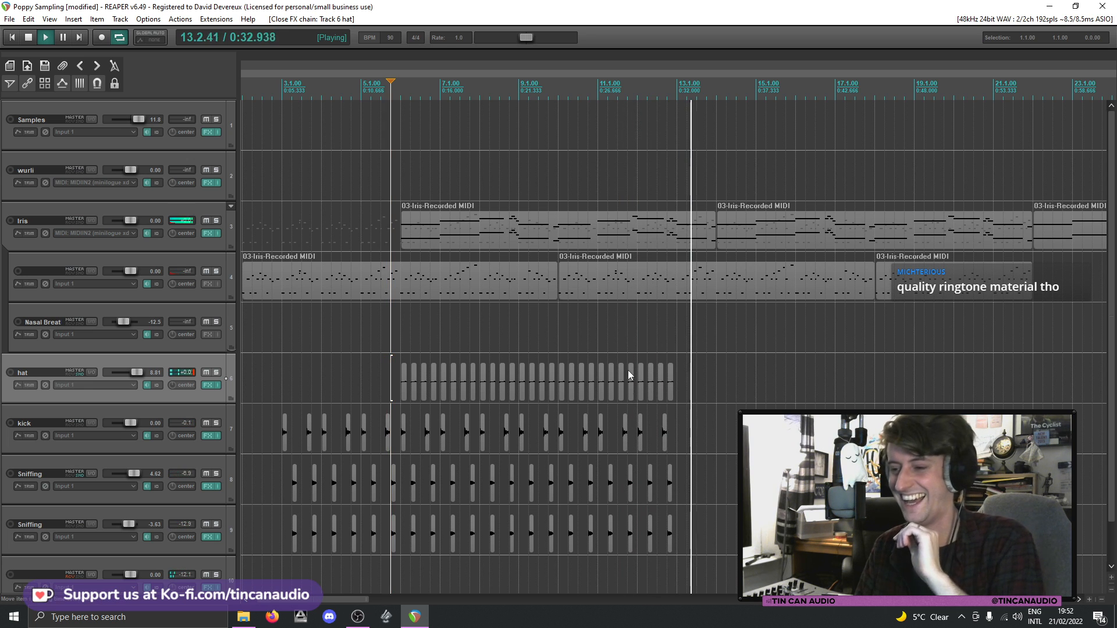
- Copy the bar 12 hat, kick and Sniffing hits into bar 13
{"action": "key", "text": "space"}
{"action": "left_click", "coordinate": [710, 238]}
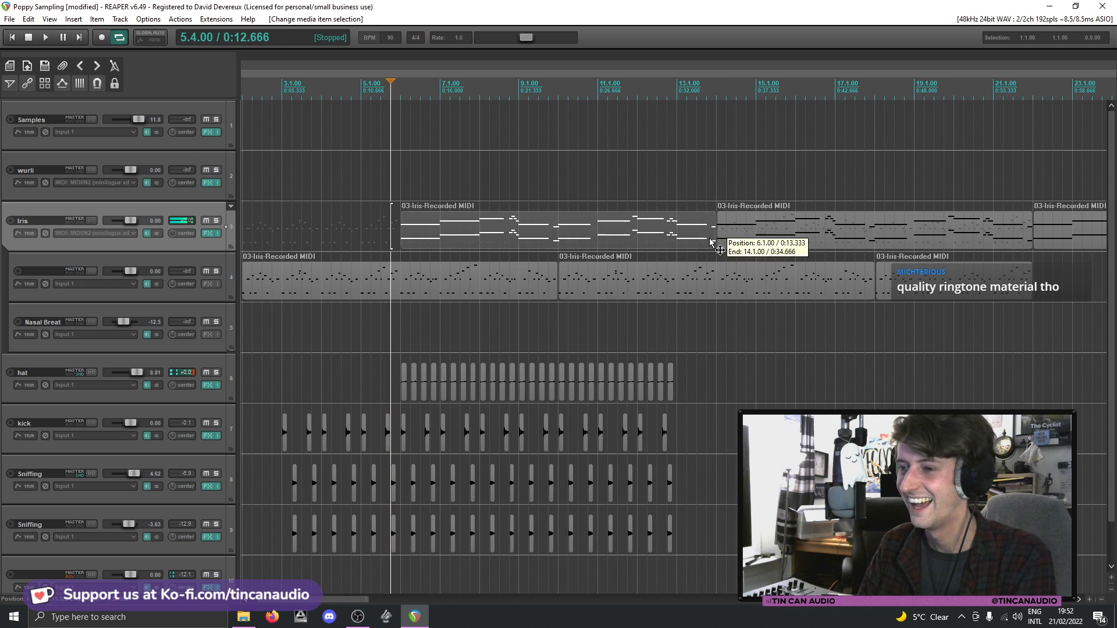
{"action": "scroll", "coordinate": [665, 387], "scroll_direction": "up", "scroll_amount": 4}
{"action": "scroll", "coordinate": [544, 387], "scroll_direction": "down", "scroll_amount": 2}
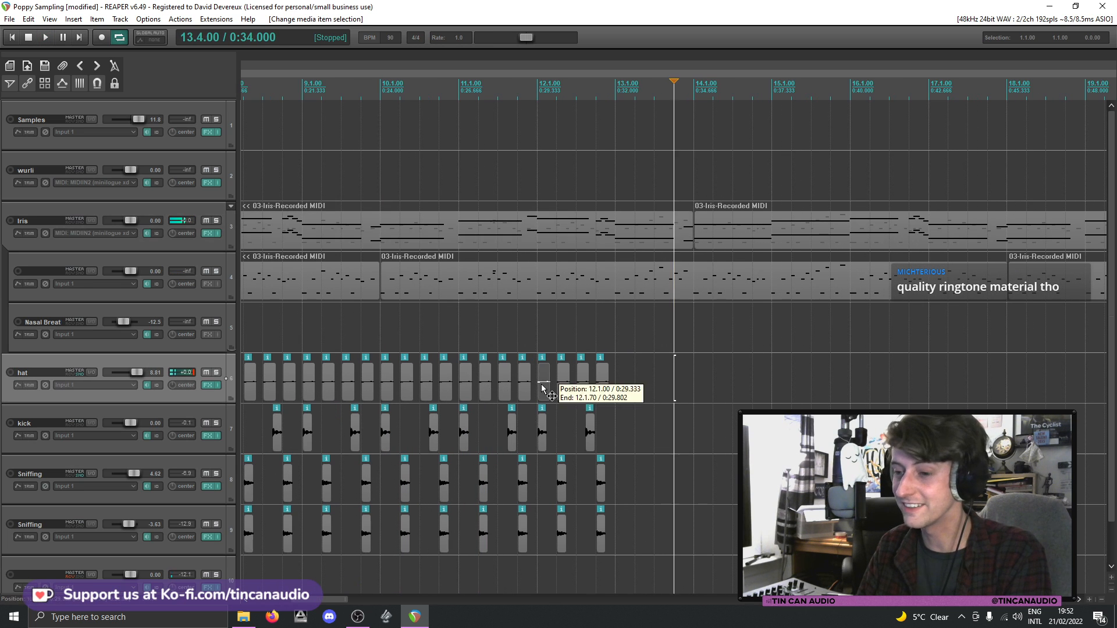
{"action": "left_click", "coordinate": [543, 384]}
{"action": "left_click", "coordinate": [602, 543], "text": "shift"}
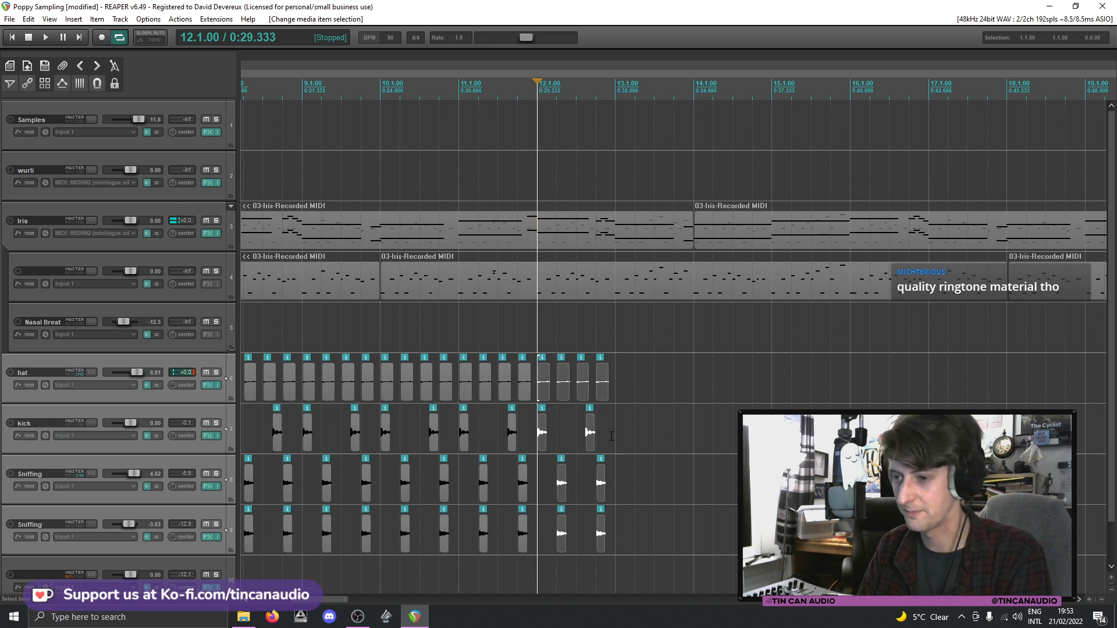
{"action": "left_click", "coordinate": [615, 399]}
{"action": "key", "text": "ctrl+v"}
- Audition the hits across bars 12 and 13 from 12.3.70, and play the arrangement from 2.1.00
{"action": "left_click", "coordinate": [588, 391]}
{"action": "key", "text": "space"}
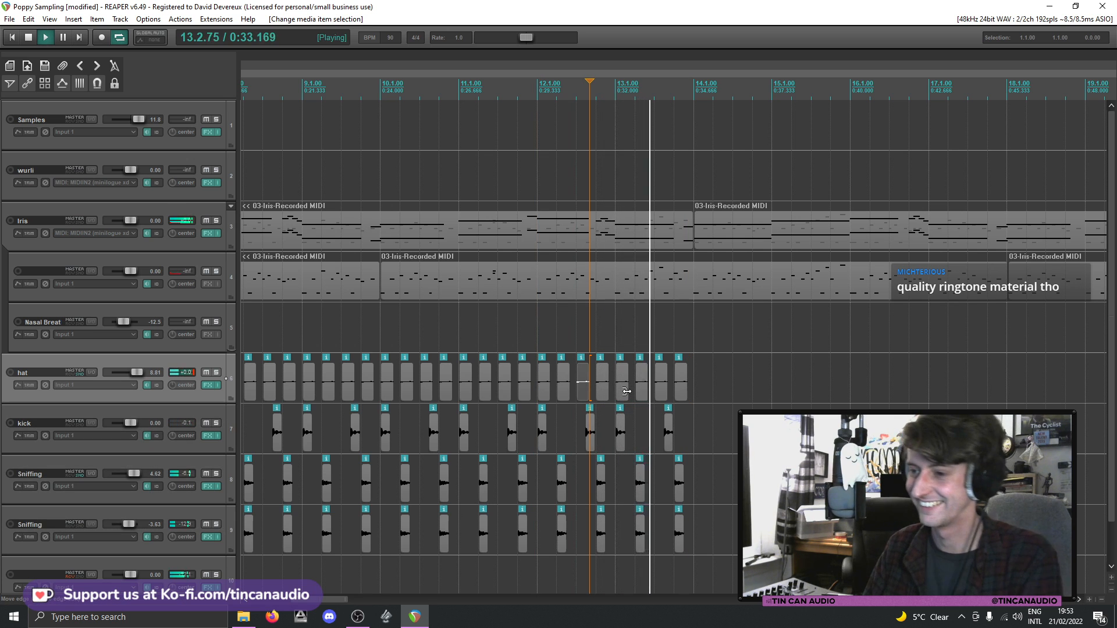
{"action": "key", "text": "space"}
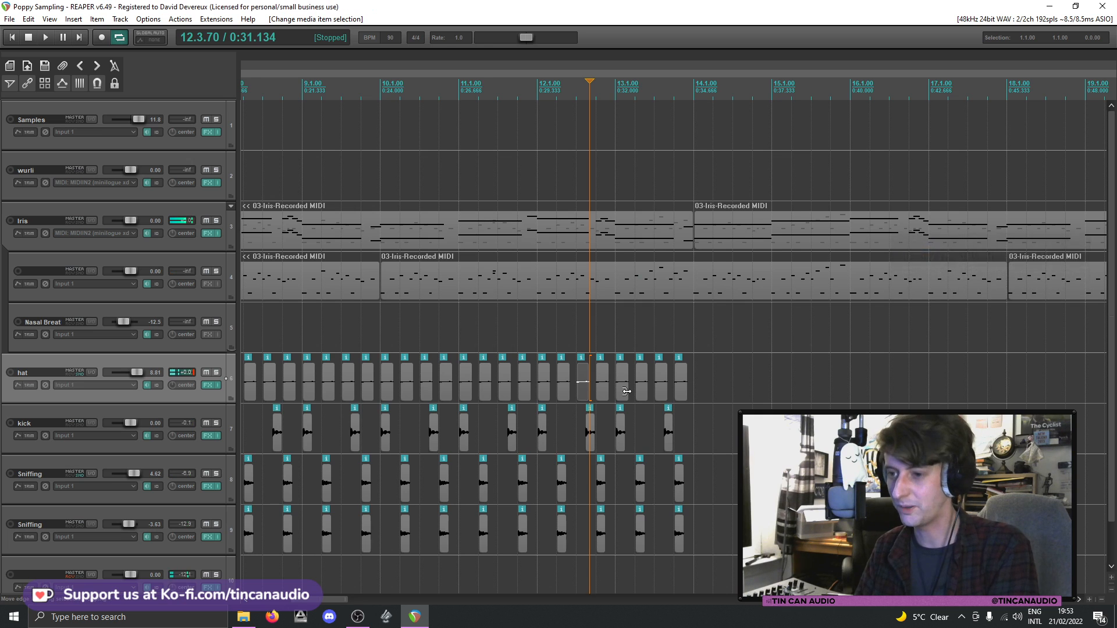
{"action": "scroll", "coordinate": [624, 388], "scroll_direction": "down", "scroll_amount": 3}
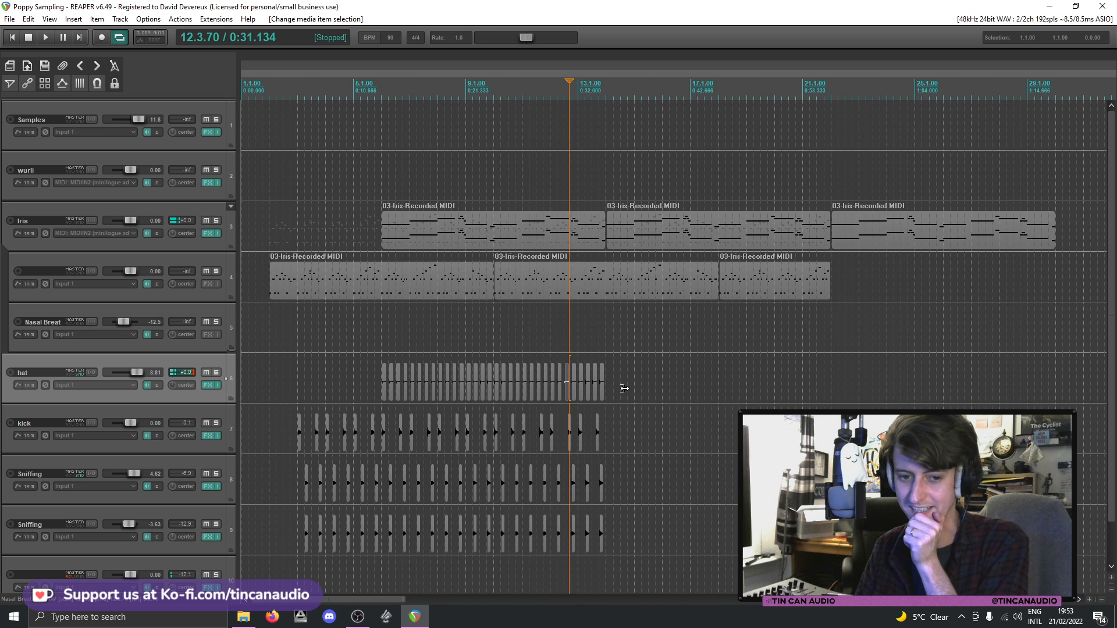
{"action": "left_click", "coordinate": [311, 284]}
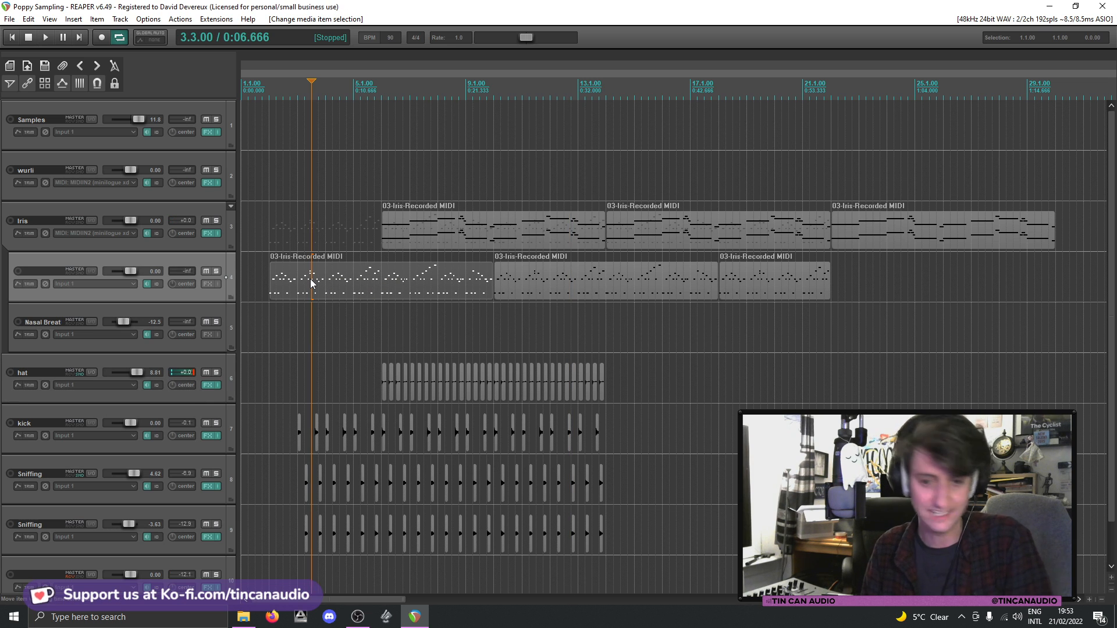
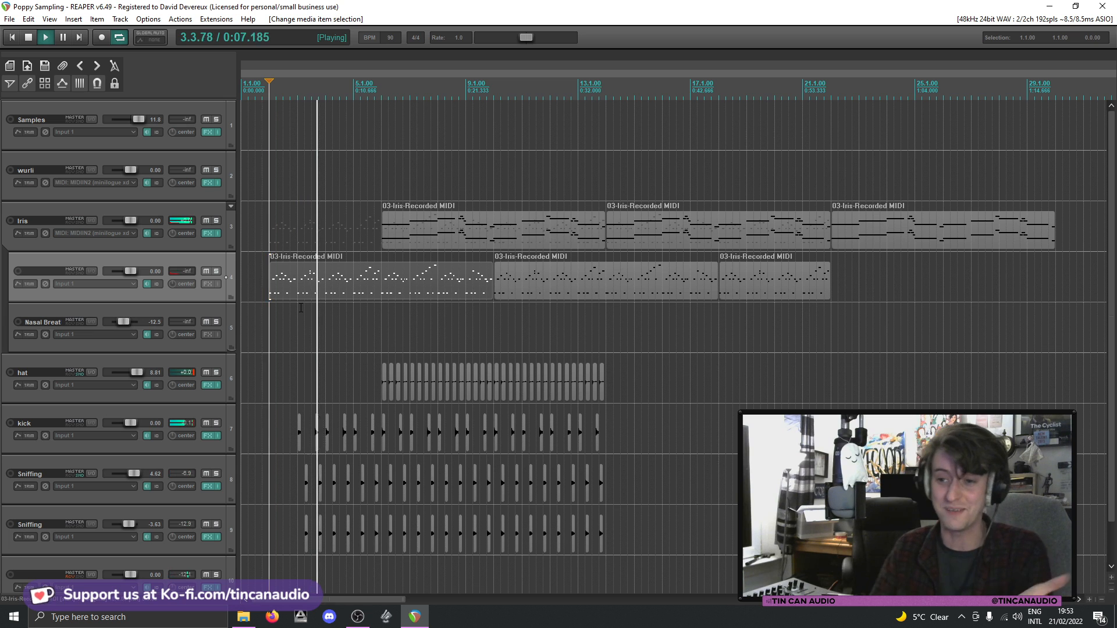
- Delete the kick and Sniffing hits in bar 3, save the project and play from 2.1.00
{"action": "scroll", "coordinate": [419, 431], "scroll_direction": "up", "scroll_amount": 3}
{"action": "scroll", "coordinate": [419, 431], "scroll_direction": "up", "scroll_amount": 3}
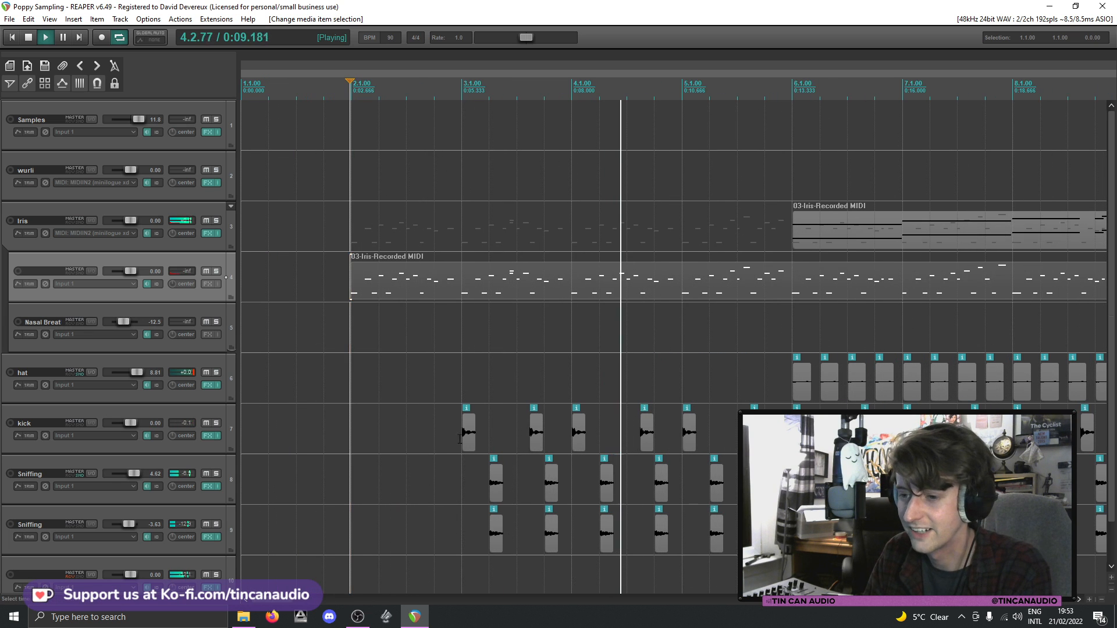
{"action": "left_click", "coordinate": [468, 435]}
{"action": "left_click", "coordinate": [550, 533], "text": "shift"}
{"action": "key", "text": "space"}
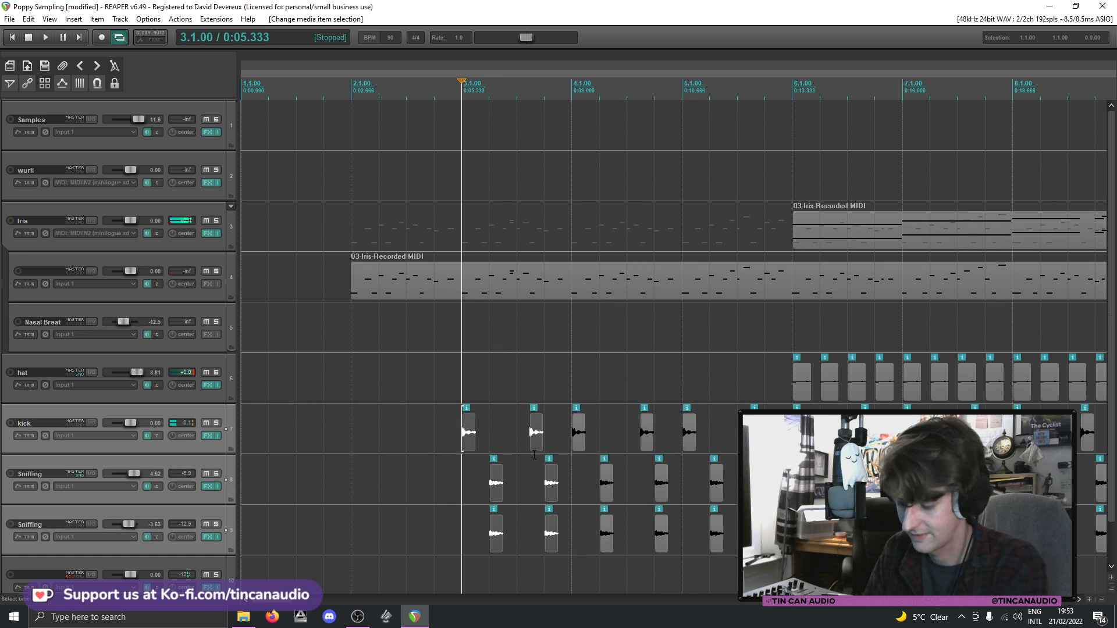
{"action": "key", "text": "Delete"}
{"action": "left_click", "coordinate": [359, 395]}
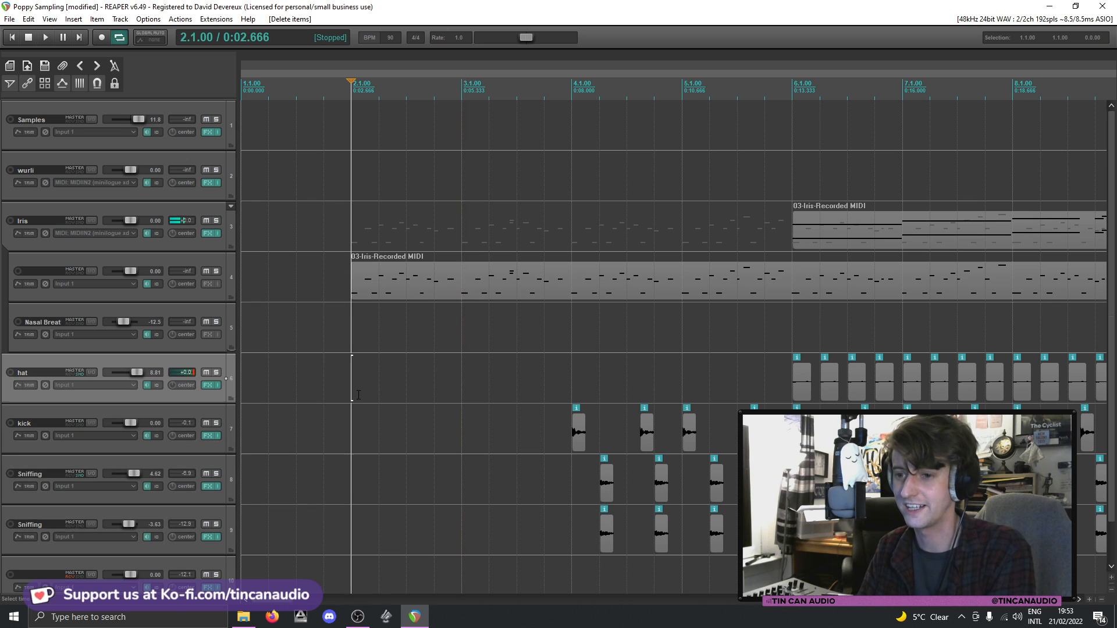
{"action": "key", "text": "ctrl+s"}
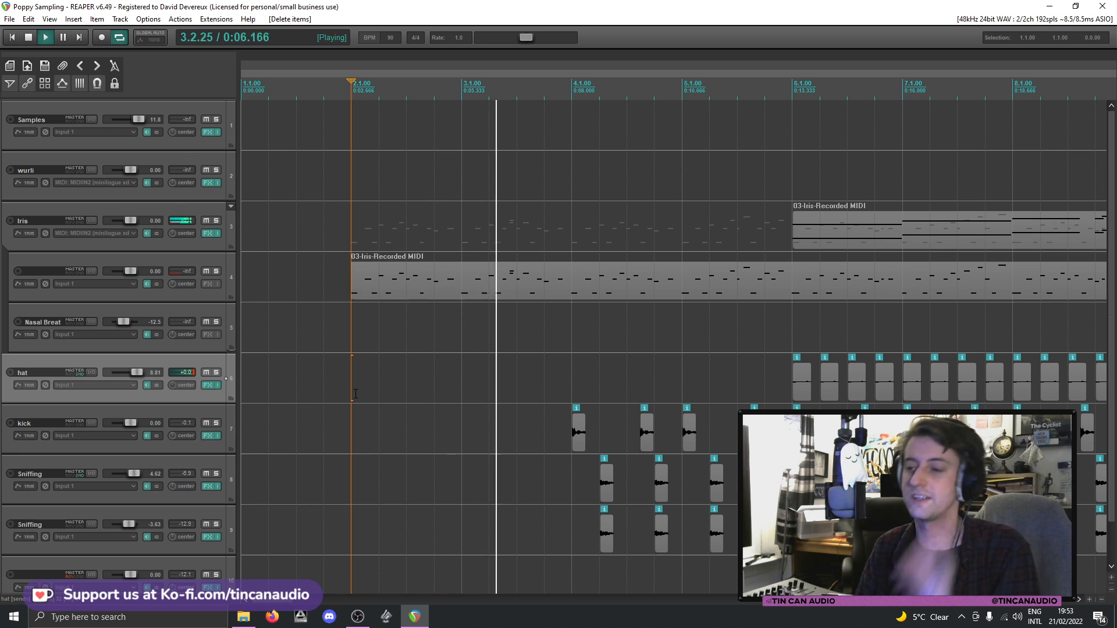
- Delete the kick hits in bars 4 and 5 so the kick starts at 6.1.00
{"action": "left_click", "coordinate": [582, 438]}
{"action": "left_click", "coordinate": [649, 441], "text": "ctrl"}
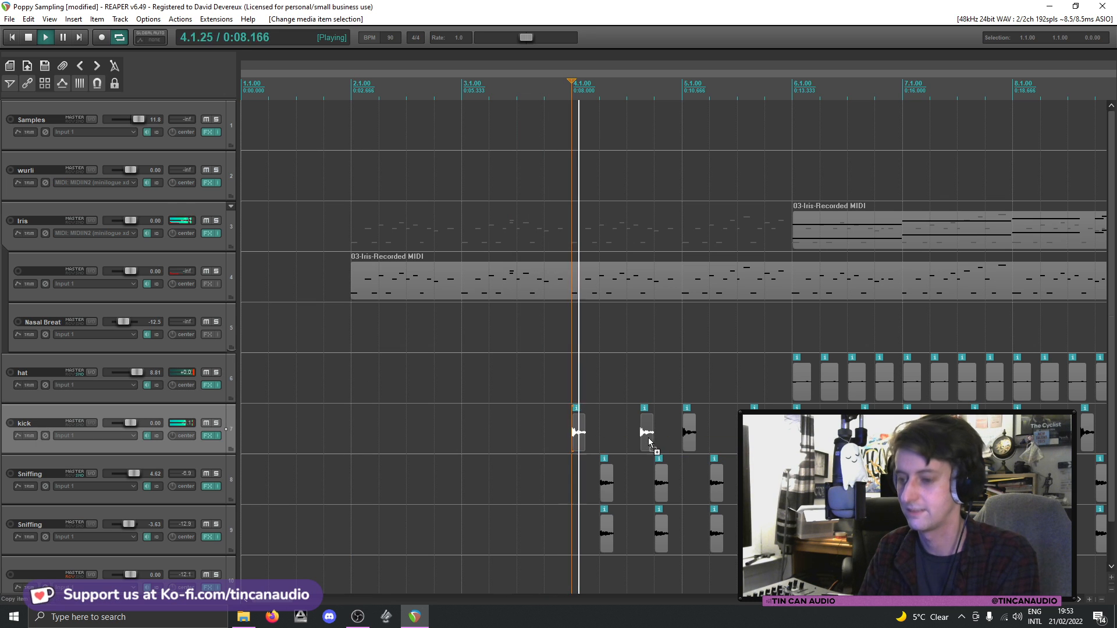
{"action": "key", "text": "Delete"}
{"action": "left_click", "coordinate": [688, 440]}
{"action": "left_click", "coordinate": [757, 440], "text": "ctrl"}
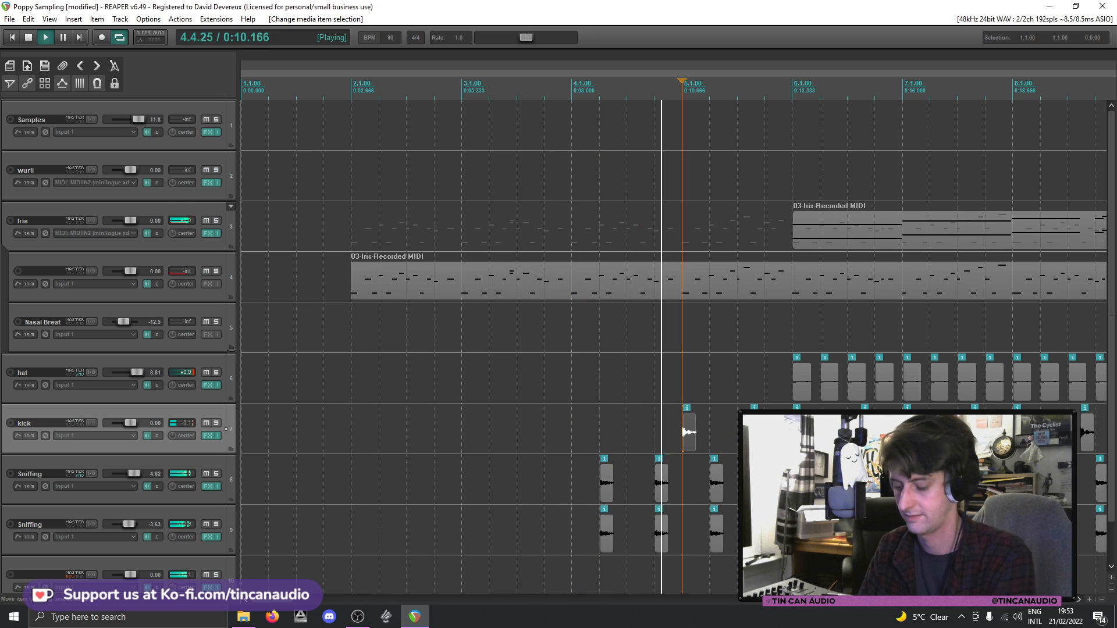
{"action": "key", "text": "Delete"}
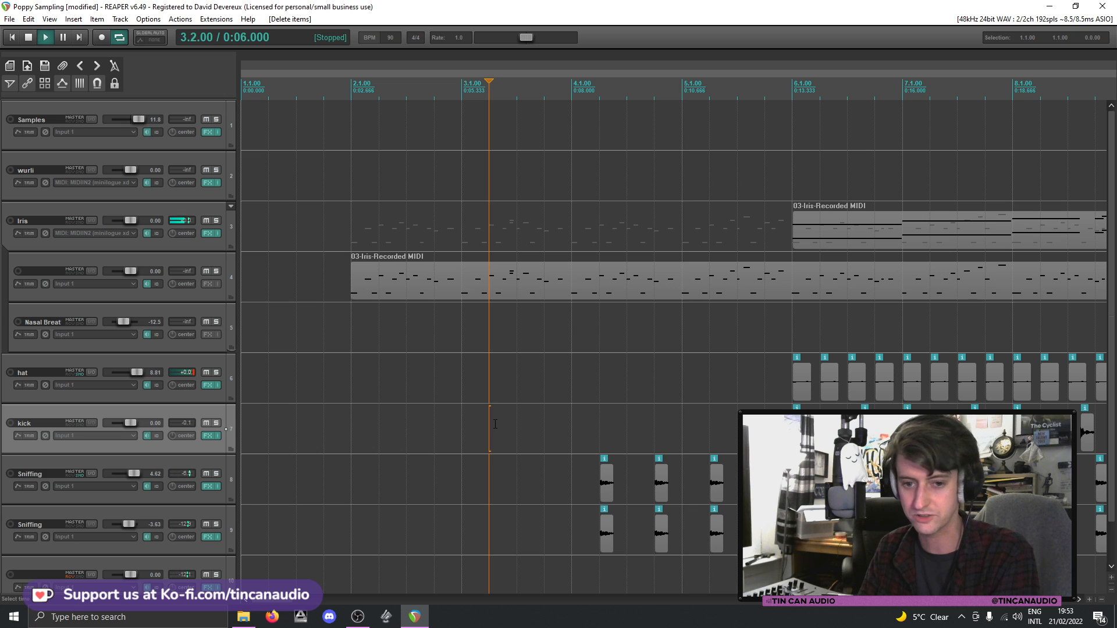
- Play the arrangement from 3.2.00 through the hat and kick entry at bar 6, and stop playback
{"action": "key", "text": "space"}
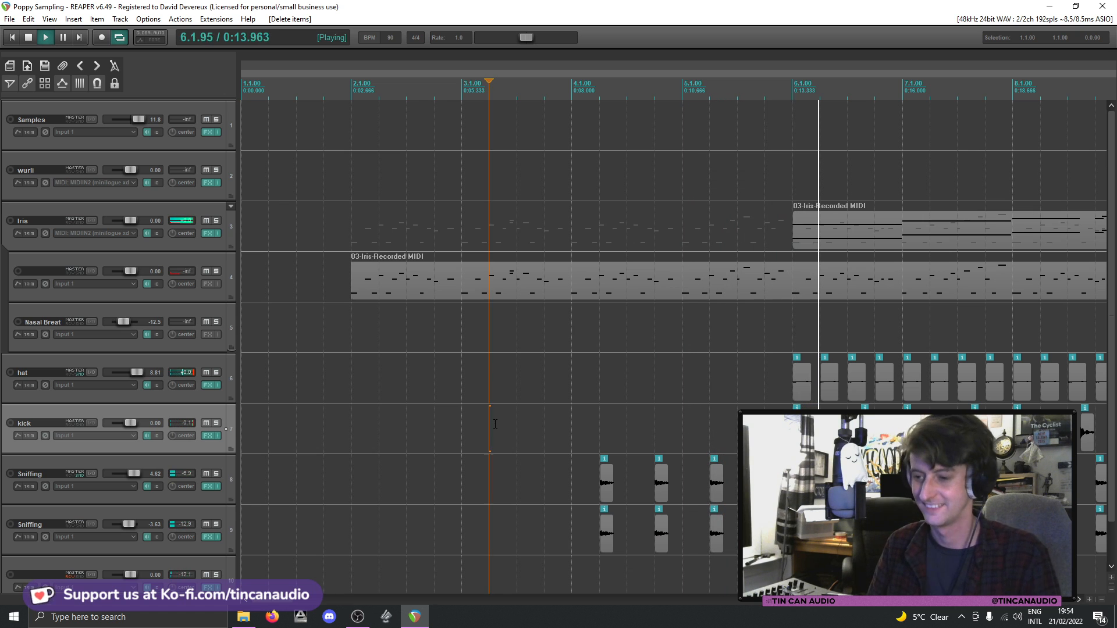
{"action": "scroll", "coordinate": [483, 417], "scroll_direction": "down", "scroll_amount": 4}
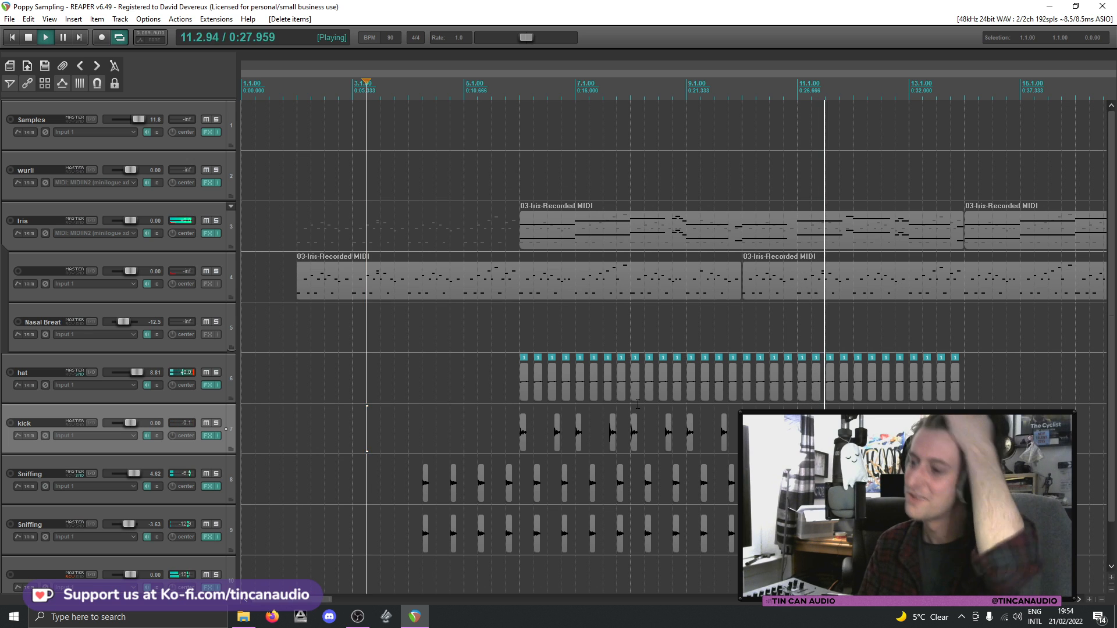
{"action": "key", "text": "space"}
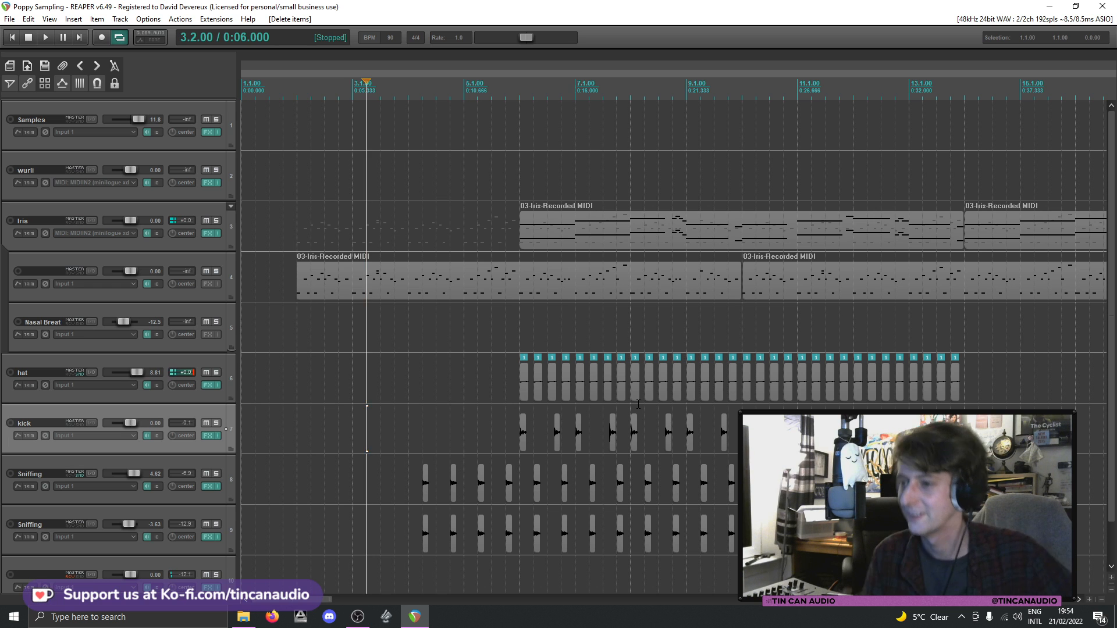
- Duplicate the Iris folder track with its unnamed child and Nasal Breath tracks, placing the copies directly above the hat track
{"action": "scroll", "coordinate": [638, 404], "scroll_direction": "down", "scroll_amount": 3}
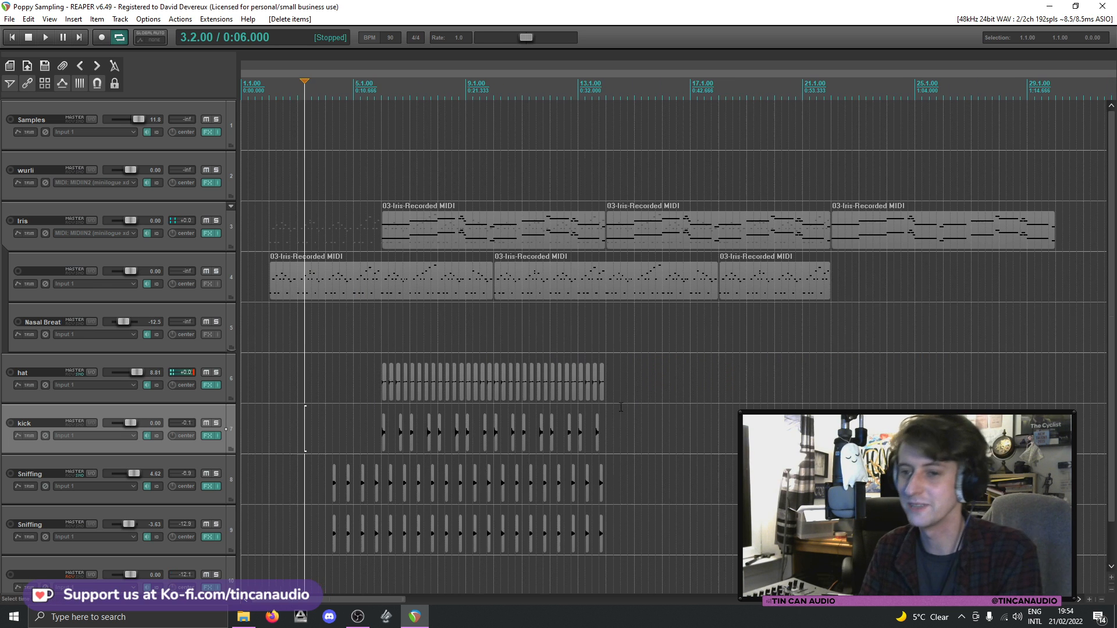
{"action": "left_click", "coordinate": [183, 241]}
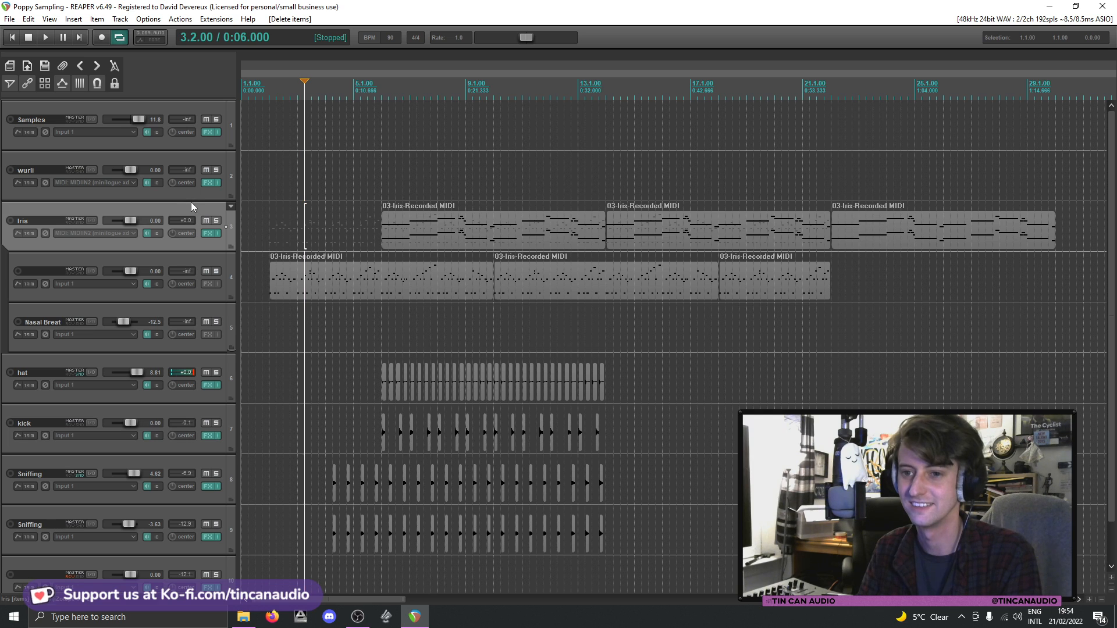
{"action": "left_click", "coordinate": [194, 351]}
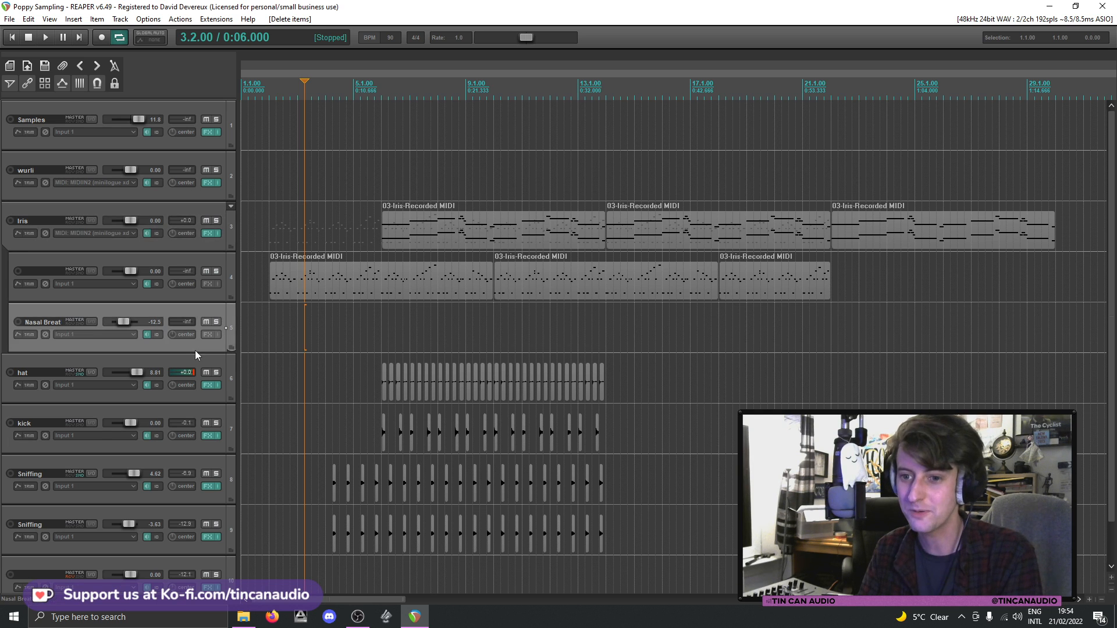
{"action": "key", "text": "ctrl+v"}
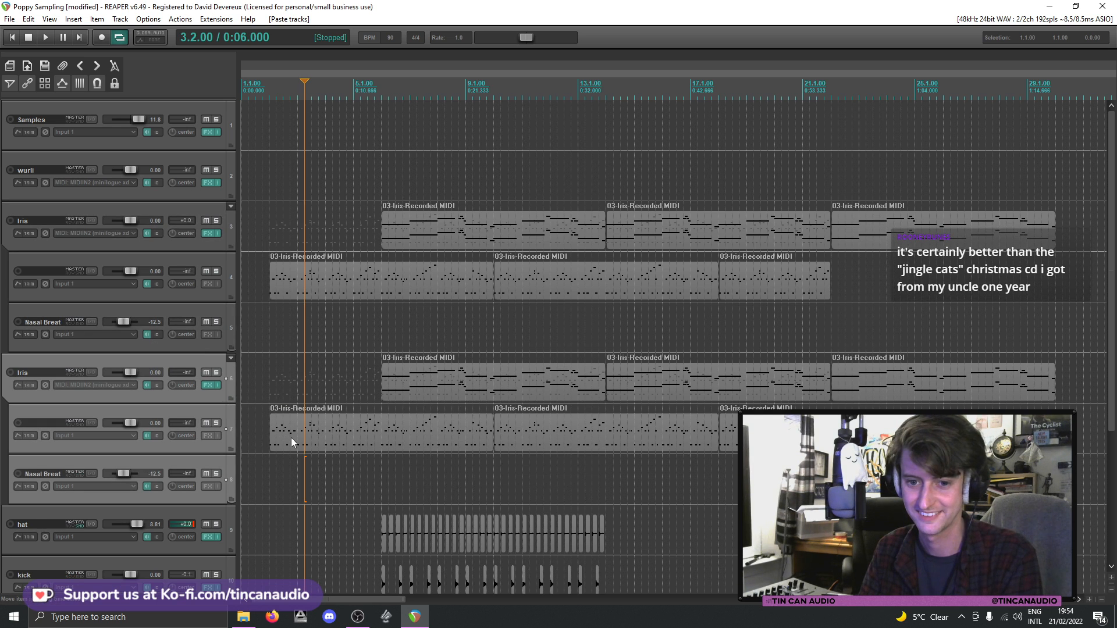
- Delete all the MIDI items from the duplicated Iris track and its unnamed child track
{"action": "left_click", "coordinate": [326, 434]}
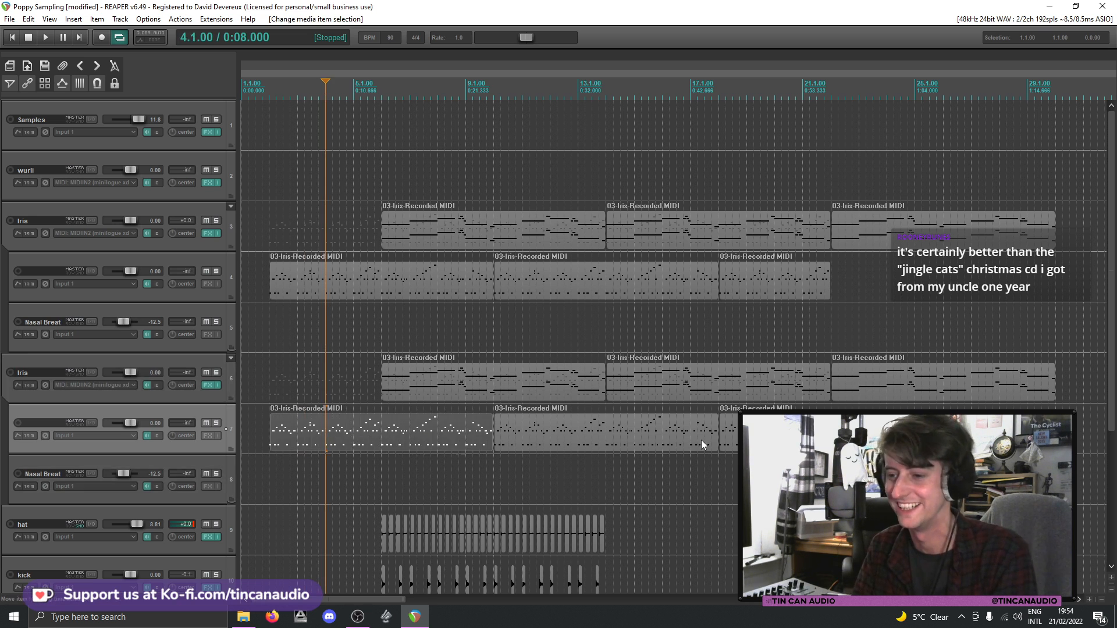
{"action": "left_click", "coordinate": [487, 386]}
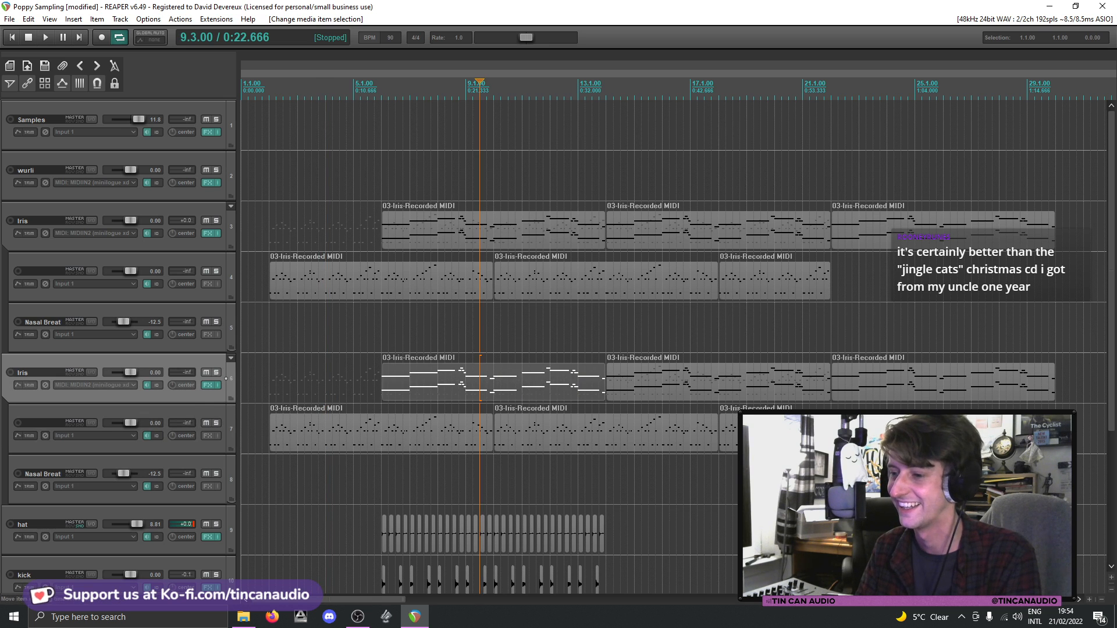
{"action": "left_click", "coordinate": [761, 433]}
{"action": "left_click", "coordinate": [442, 439], "text": "shift"}
{"action": "key", "text": "Delete"}
{"action": "left_click", "coordinate": [713, 385]}
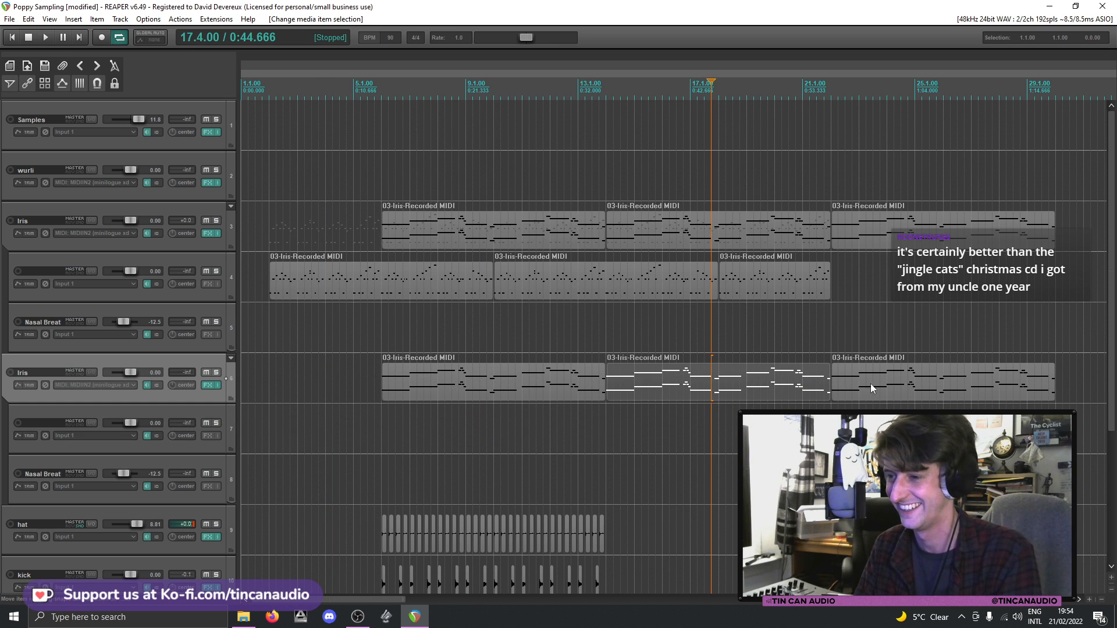
{"action": "left_click", "coordinate": [870, 382], "text": "shift"}
{"action": "left_click", "coordinate": [575, 375], "text": "shift"}
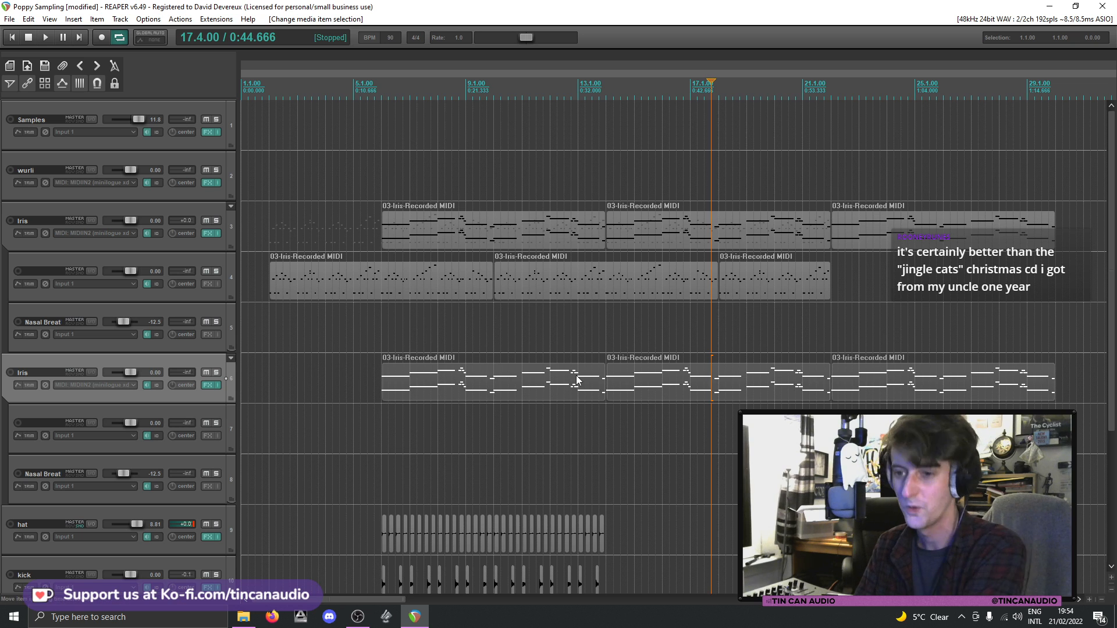
{"action": "key", "text": "Delete"}
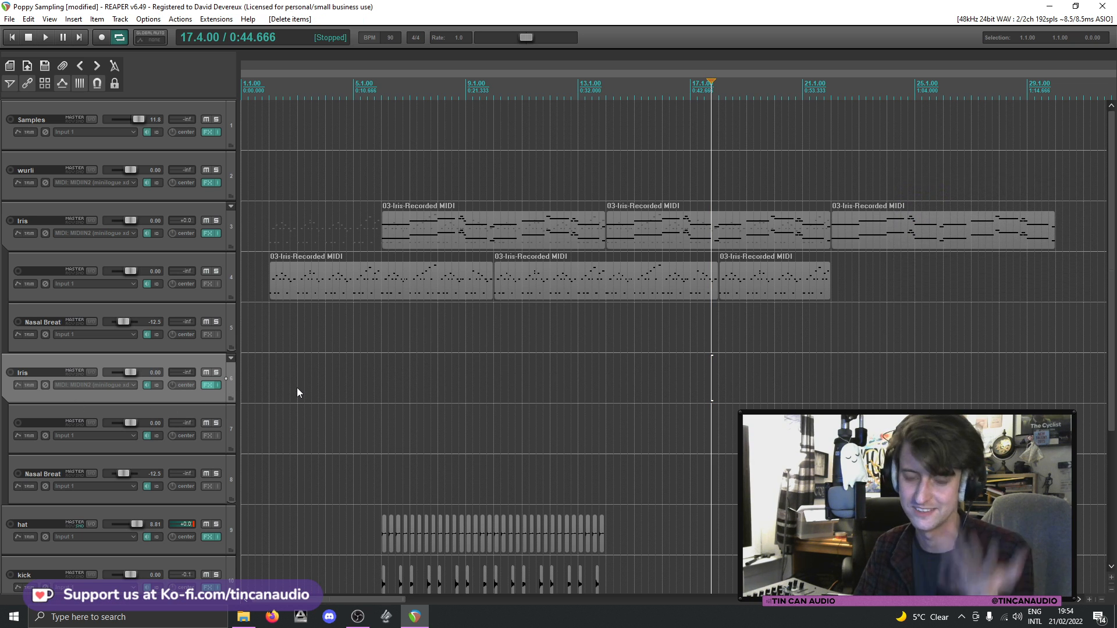
- Remove the Delay w/Tempo Ping-Pong effect from the duplicated Iris track's effects chain
{"action": "key", "text": "f"}
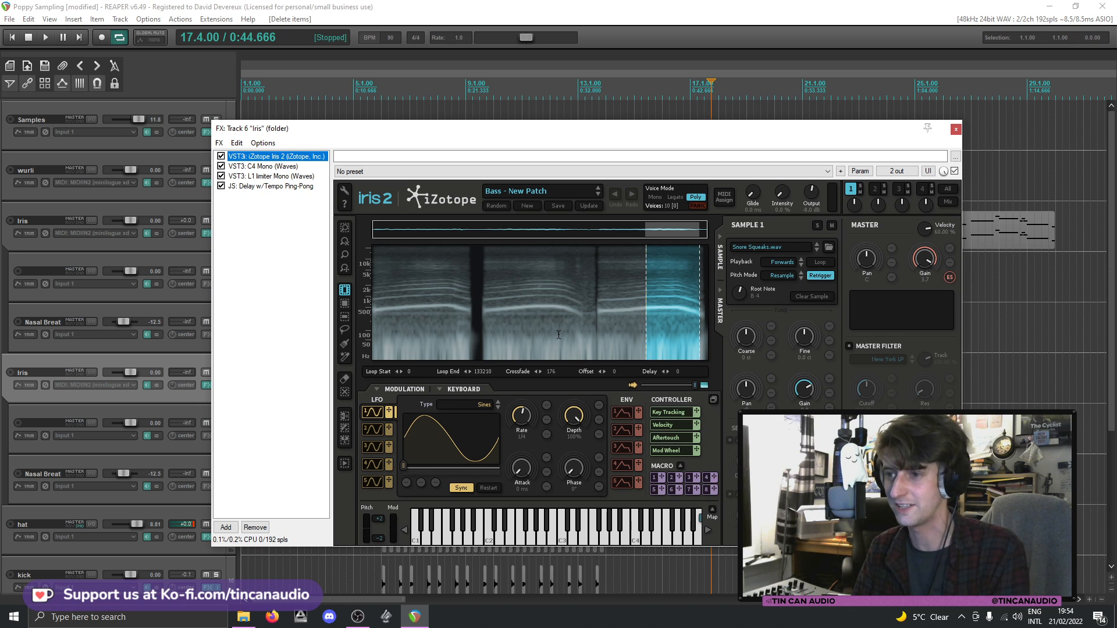
{"action": "left_click", "coordinate": [270, 186]}
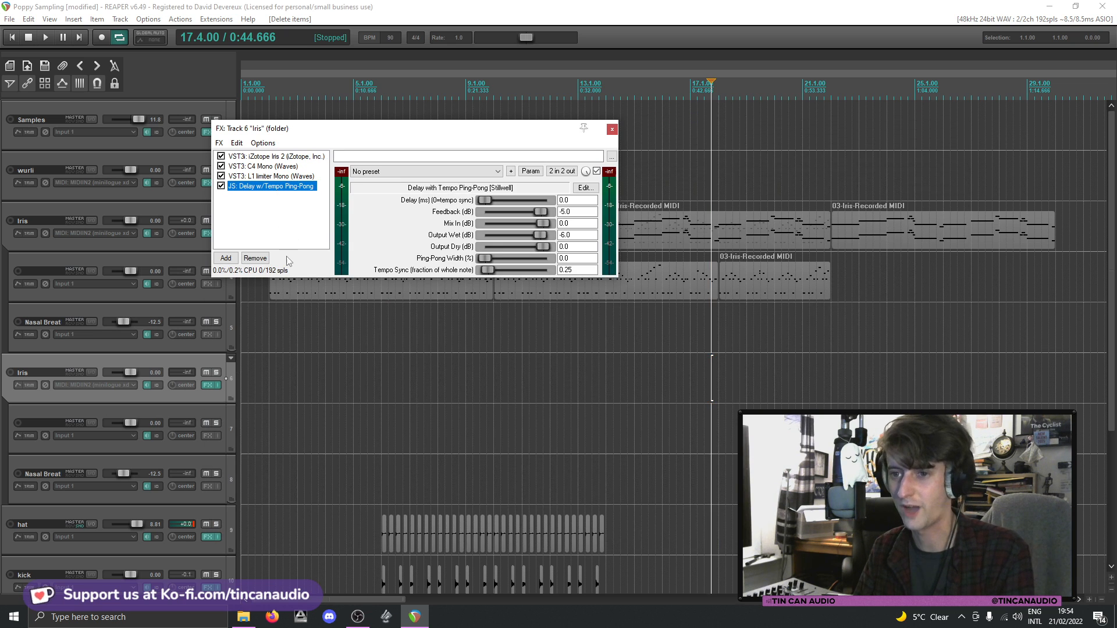
{"action": "left_click", "coordinate": [257, 256]}
- Try the GTR Stomp 6 Mono effect on the duplicated Iris track, browsing its factory presets before removing it
{"action": "left_click", "coordinate": [226, 345]}
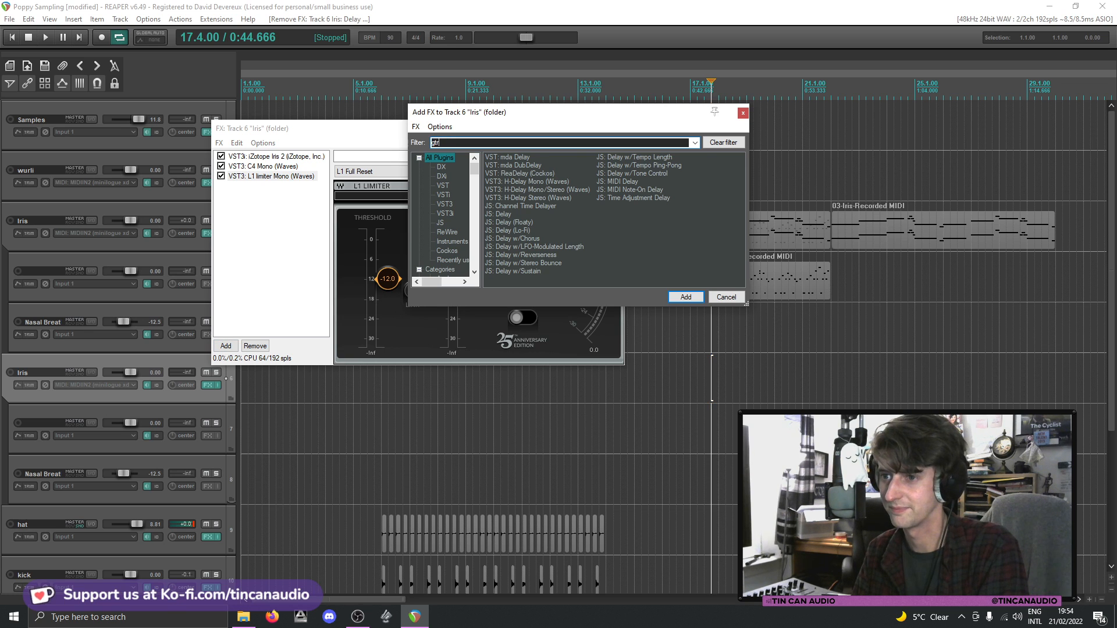
{"action": "type", "text": "gtr"}
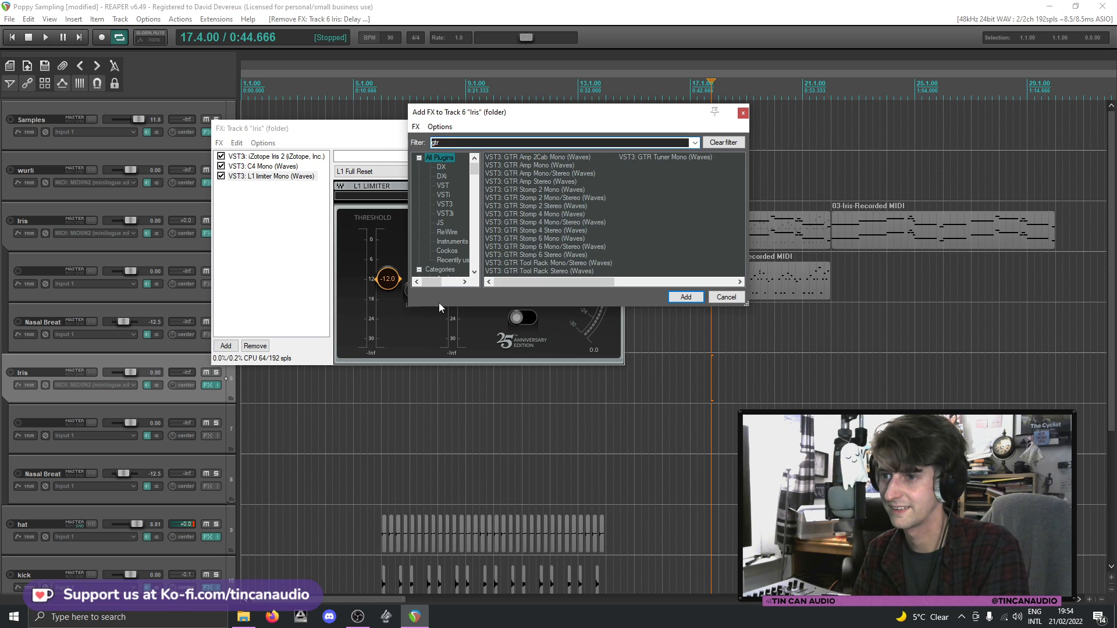
{"action": "left_click", "coordinate": [539, 239]}
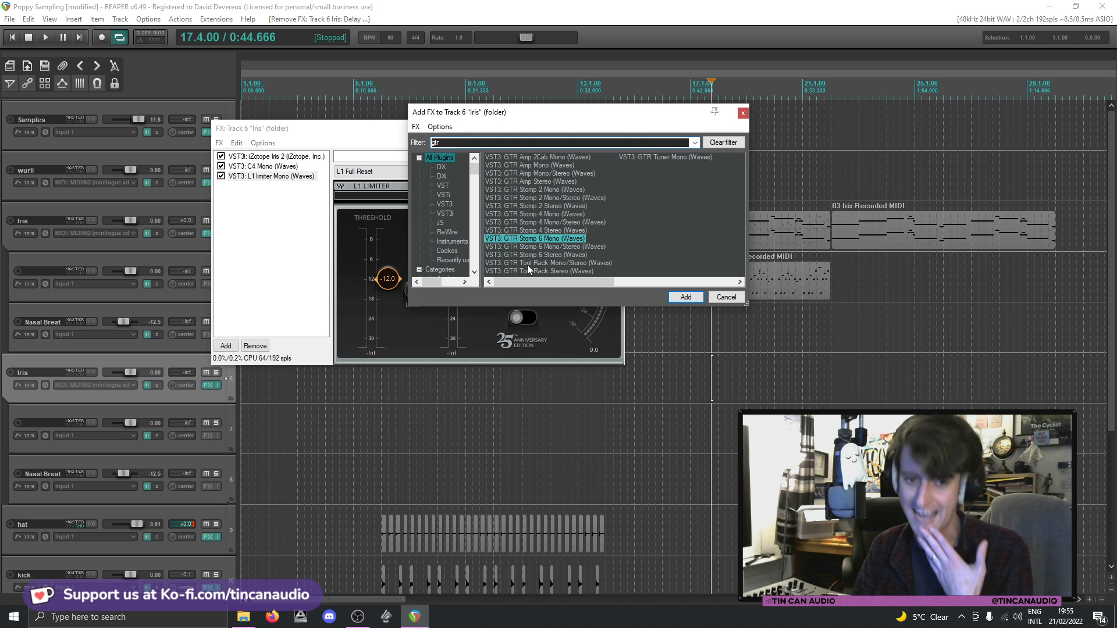
{"action": "key", "text": "Return"}
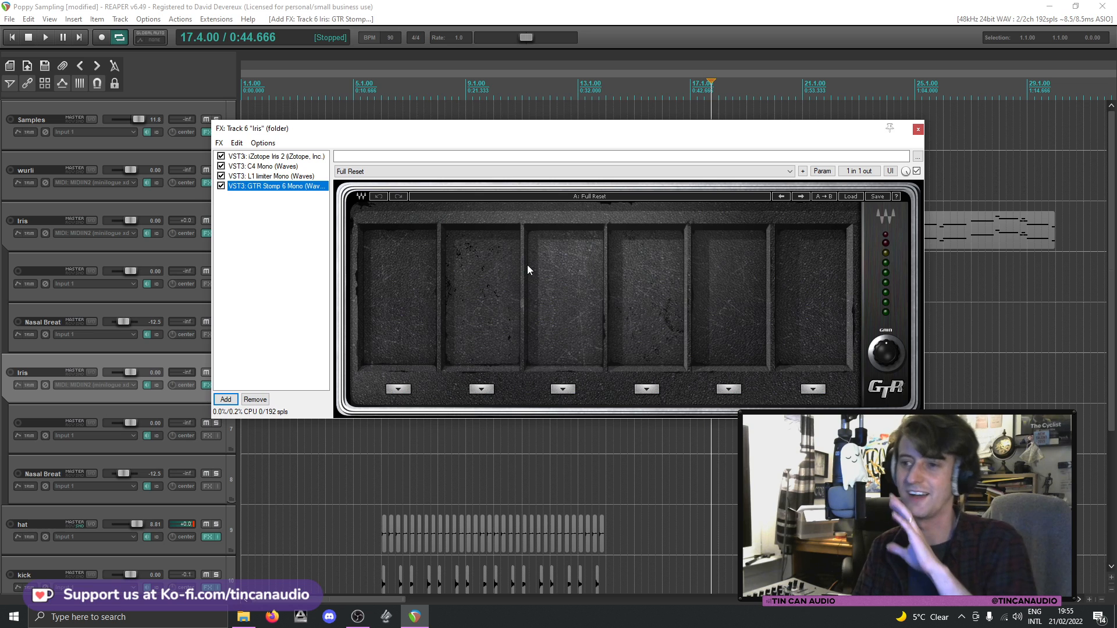
{"action": "left_click", "coordinate": [851, 196]}
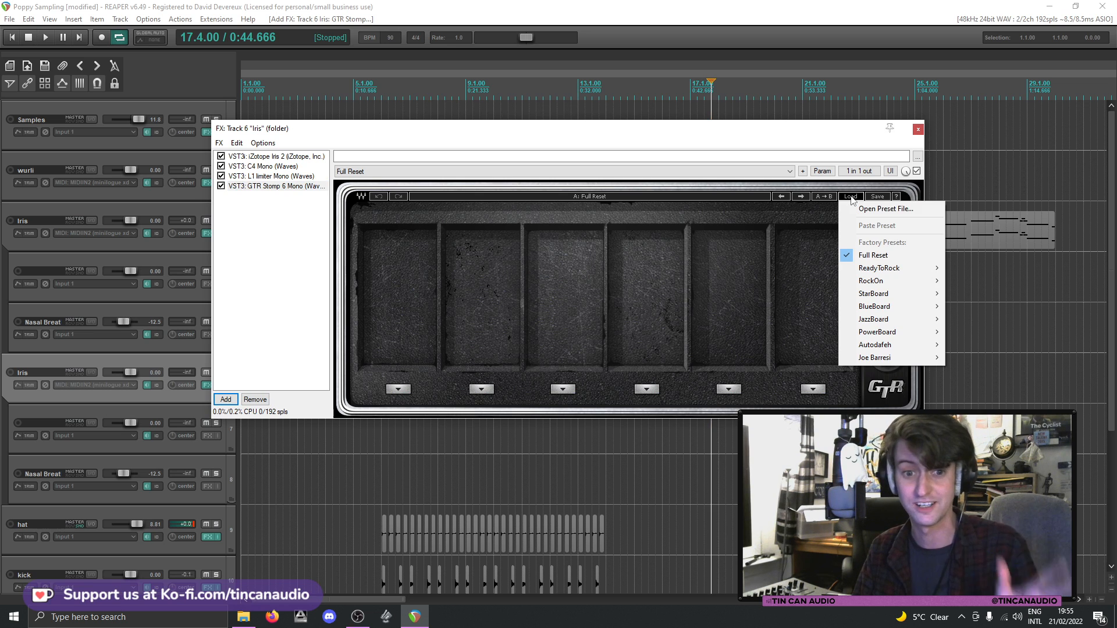
{"action": "mouse_move", "coordinate": [894, 271]}
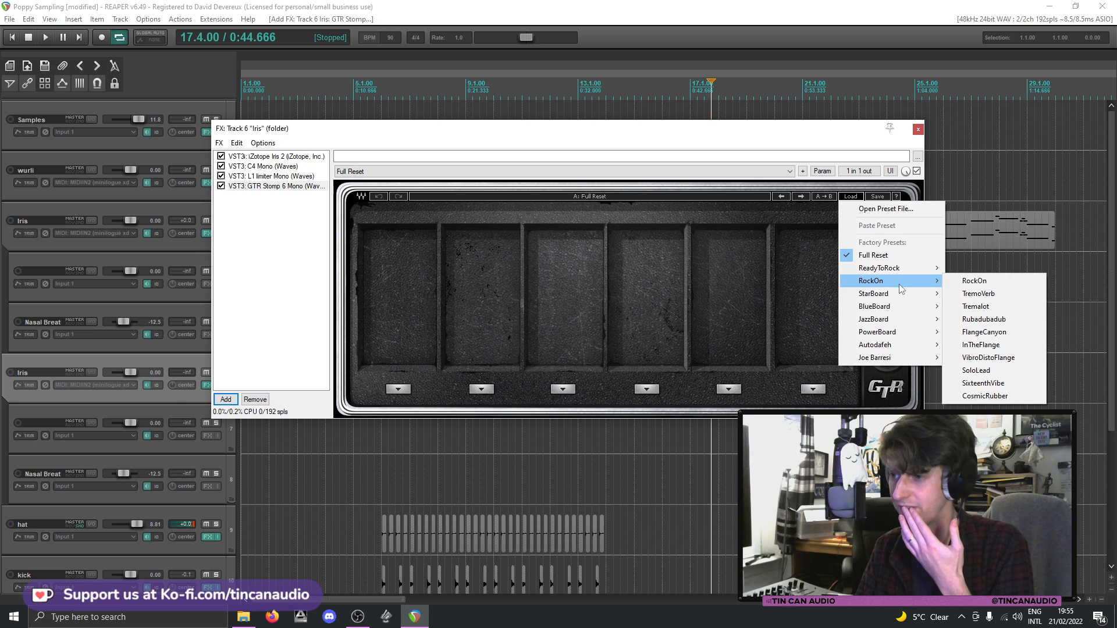
{"action": "mouse_move", "coordinate": [902, 321]}
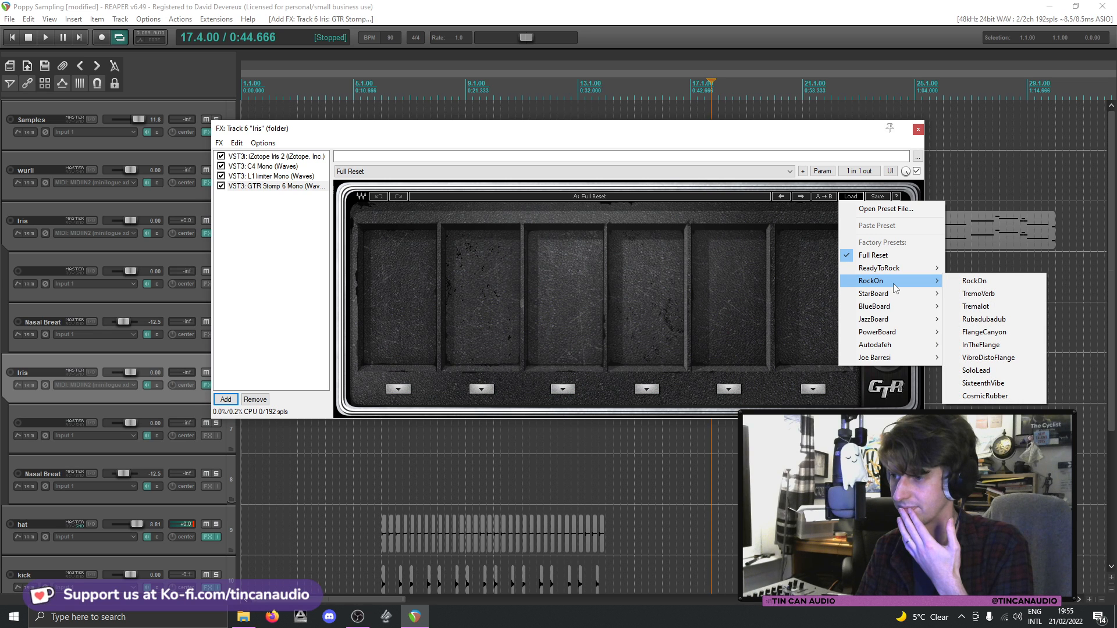
{"action": "left_click", "coordinate": [255, 400]}
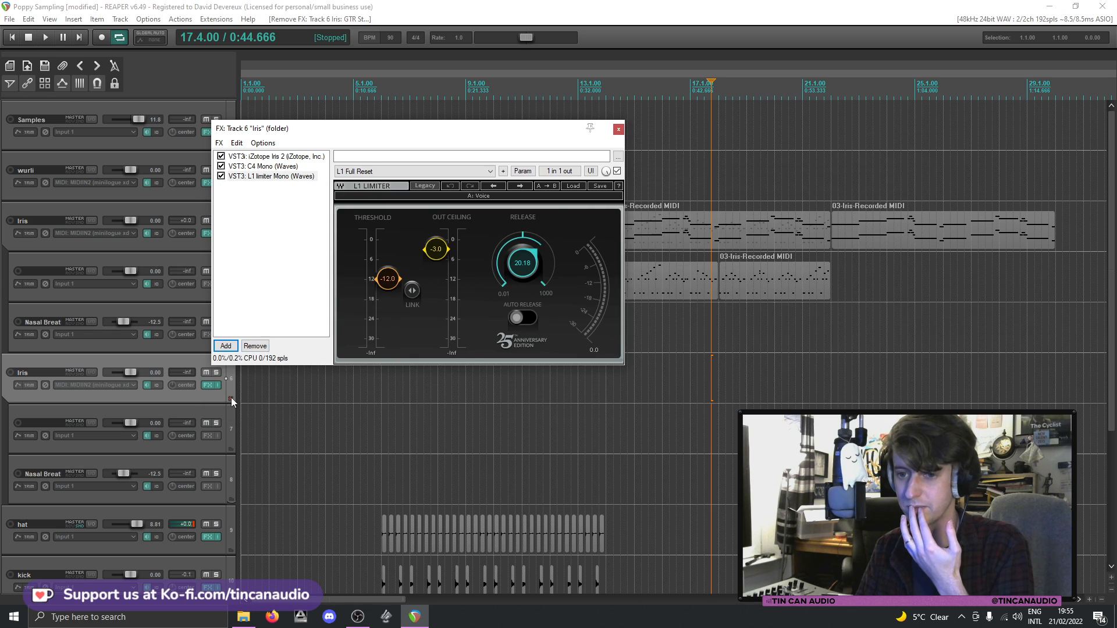
- Add GTR Tool Rack Mono/Stereo to the duplicated Iris track and load its MoneyForSomthing preset
{"action": "left_click", "coordinate": [226, 346]}
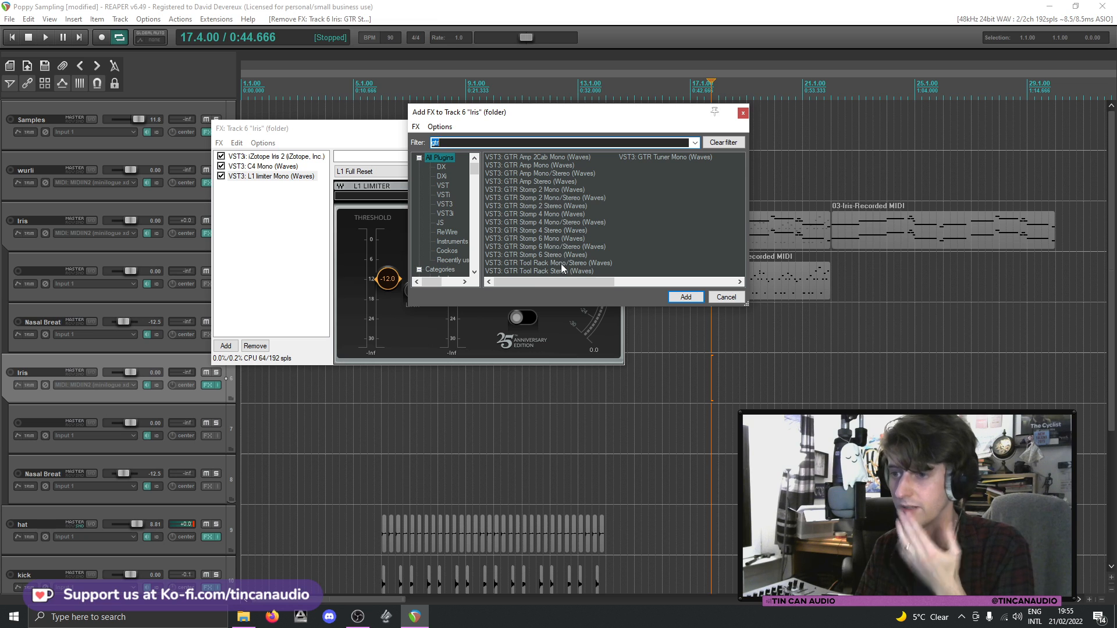
{"action": "type", "text": "rack"}
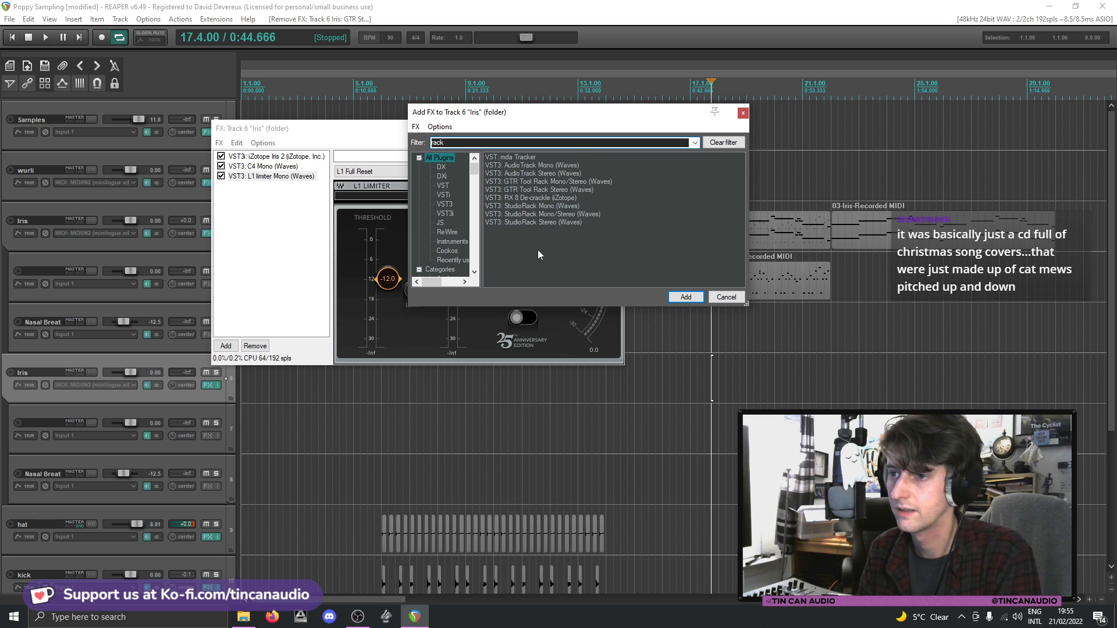
{"action": "left_click", "coordinate": [542, 183]}
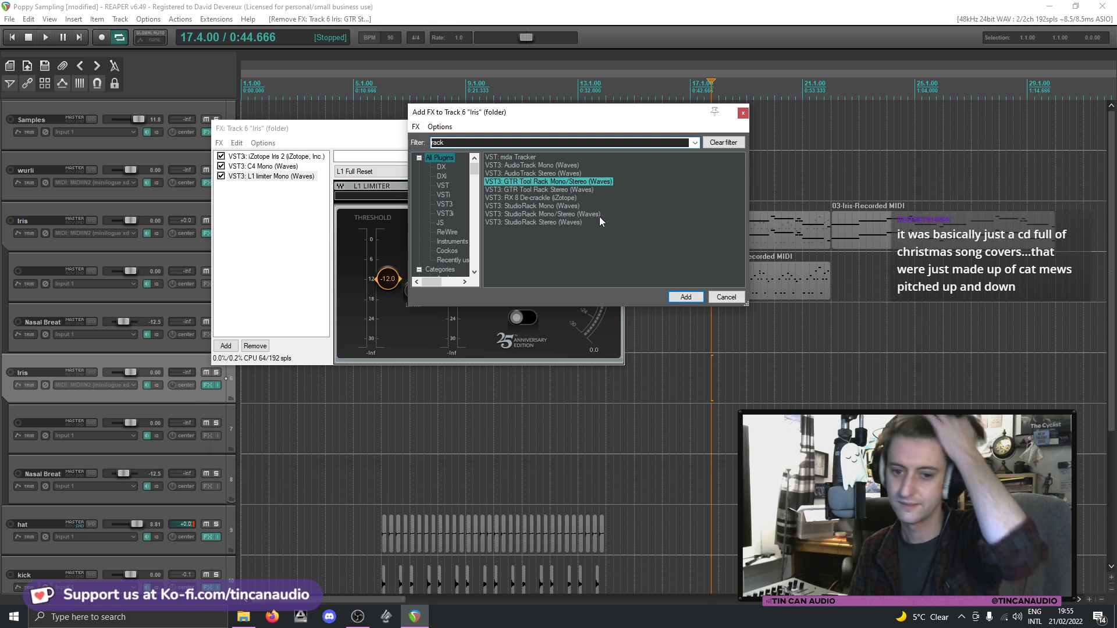
{"action": "key", "text": "Return"}
{"action": "left_click", "coordinate": [848, 184]}
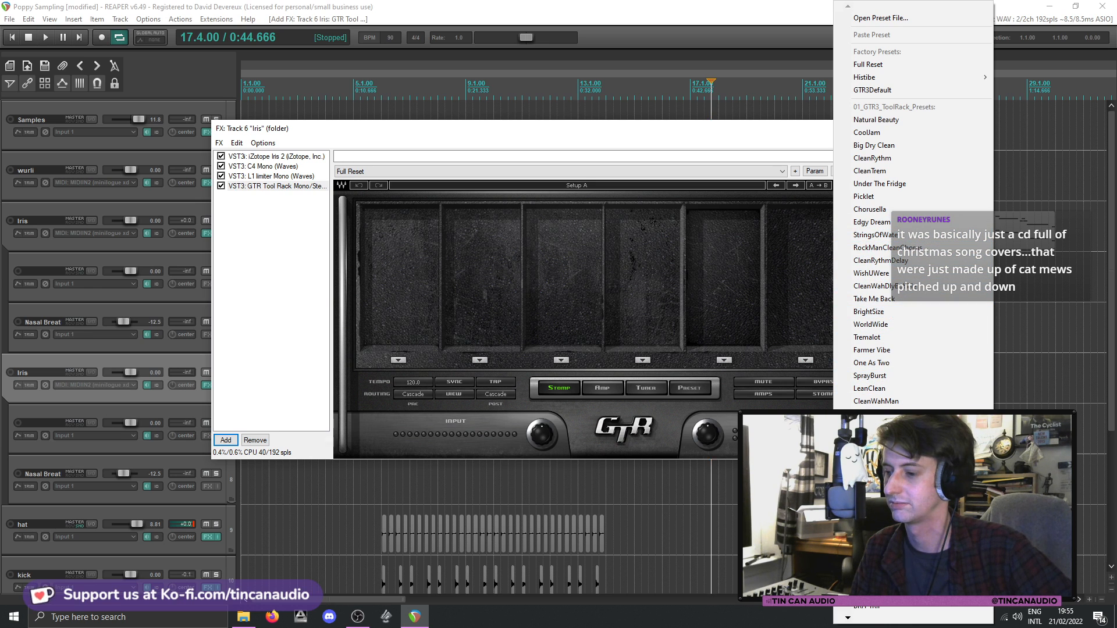
{"action": "mouse_move", "coordinate": [848, 617]}
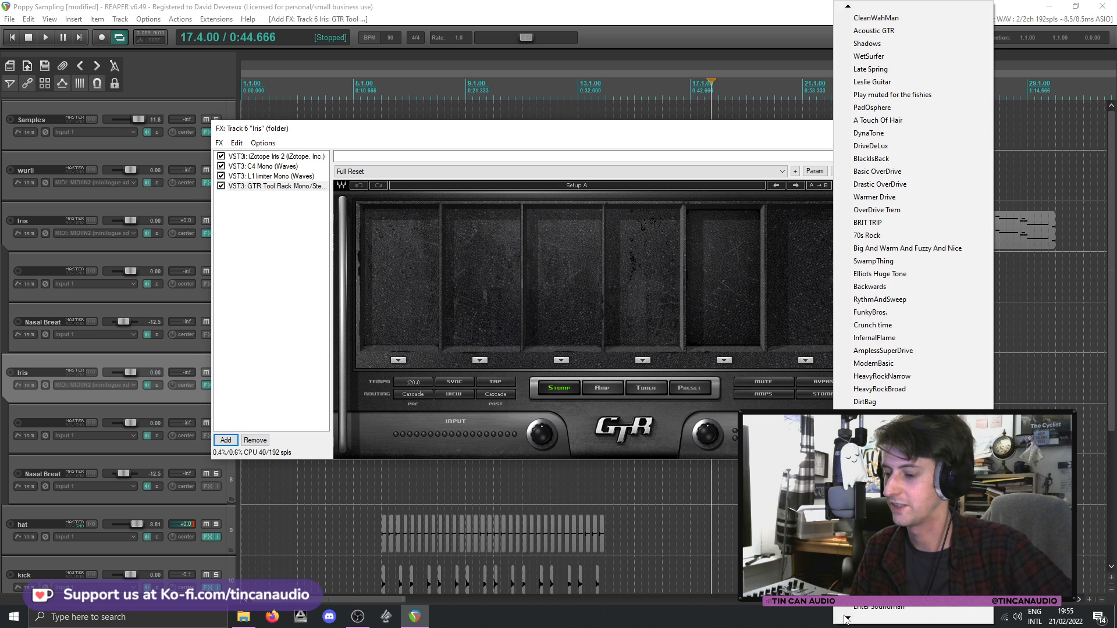
{"action": "left_click", "coordinate": [873, 542]}
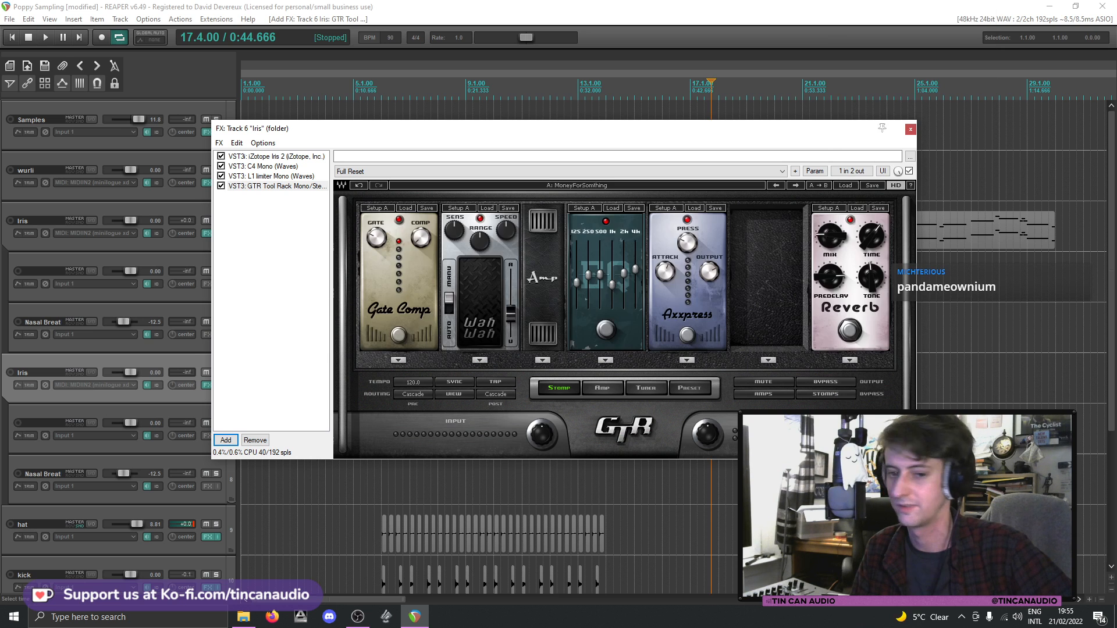
{"action": "left_click", "coordinate": [910, 129]}
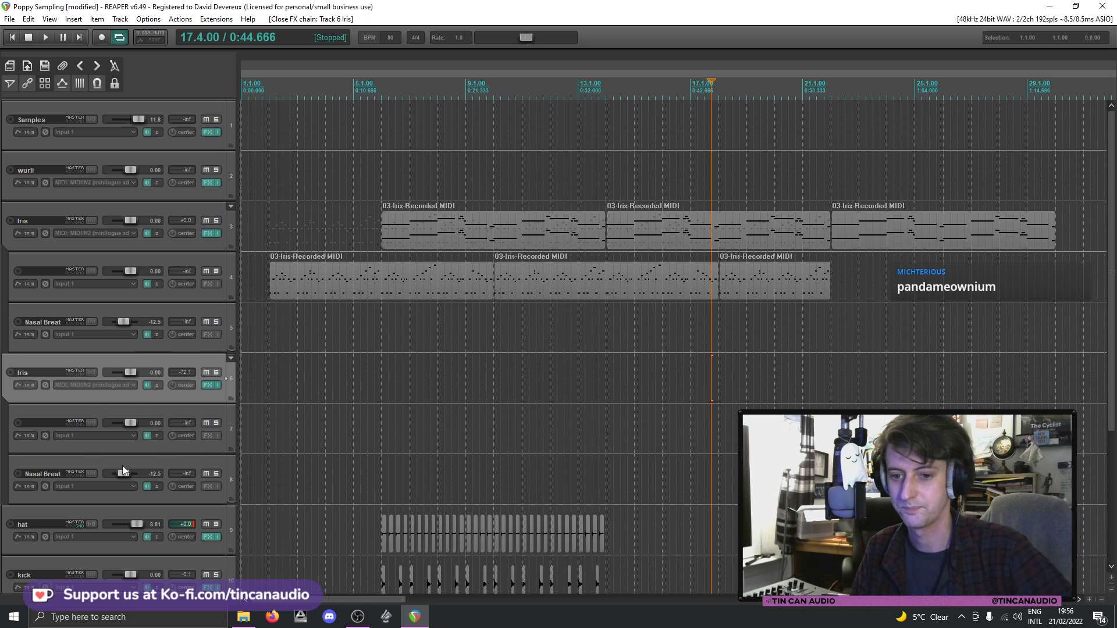
- Delete the unnamed and Nasal Breath child tracks under the duplicated Iris track, and arm that Iris track for recording
{"action": "left_click", "coordinate": [187, 448]}
{"action": "left_click", "coordinate": [194, 500], "text": "ctrl"}
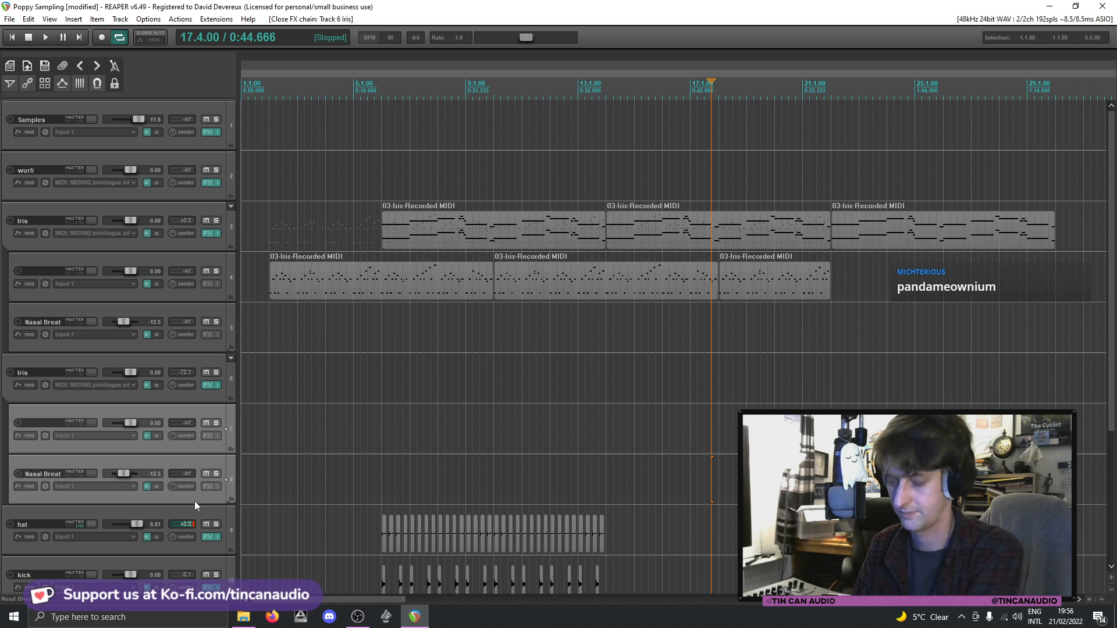
{"action": "key", "text": "Delete"}
{"action": "left_click", "coordinate": [10, 372]}
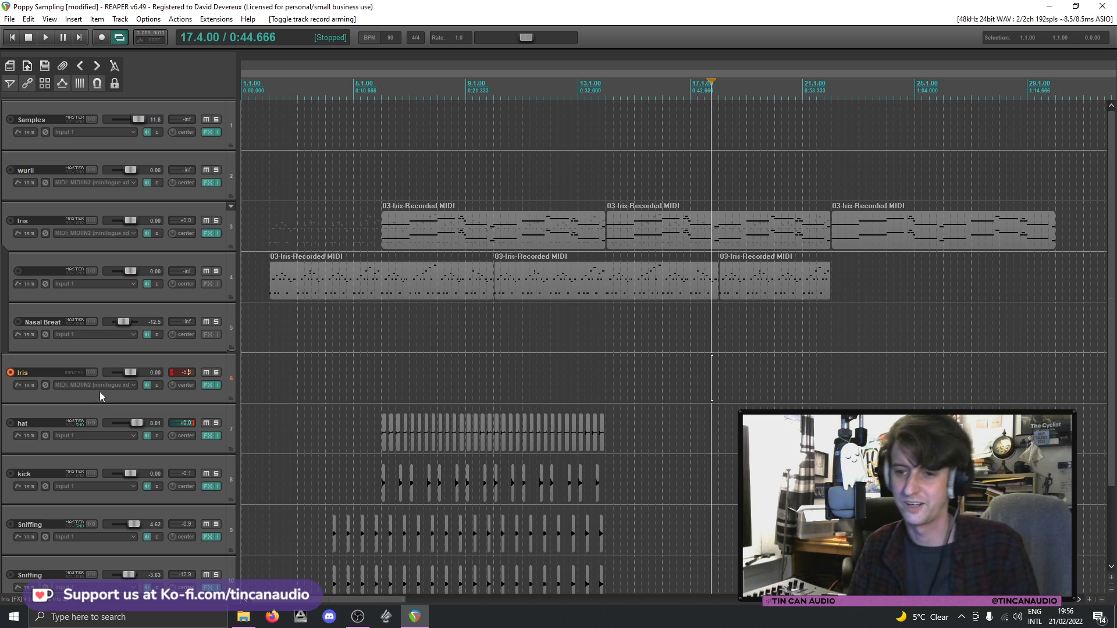
- Load the Shredrix preset in the duplicated Iris track's GTR Tool Rack and close the effects chain
{"action": "left_click", "coordinate": [205, 386]}
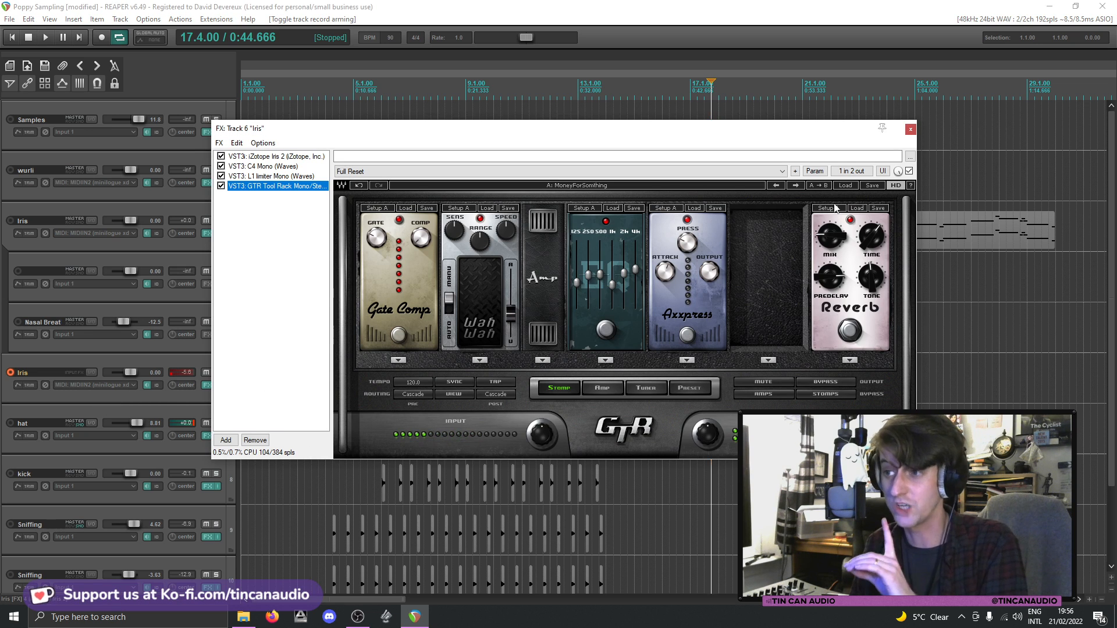
{"action": "left_click", "coordinate": [846, 186]}
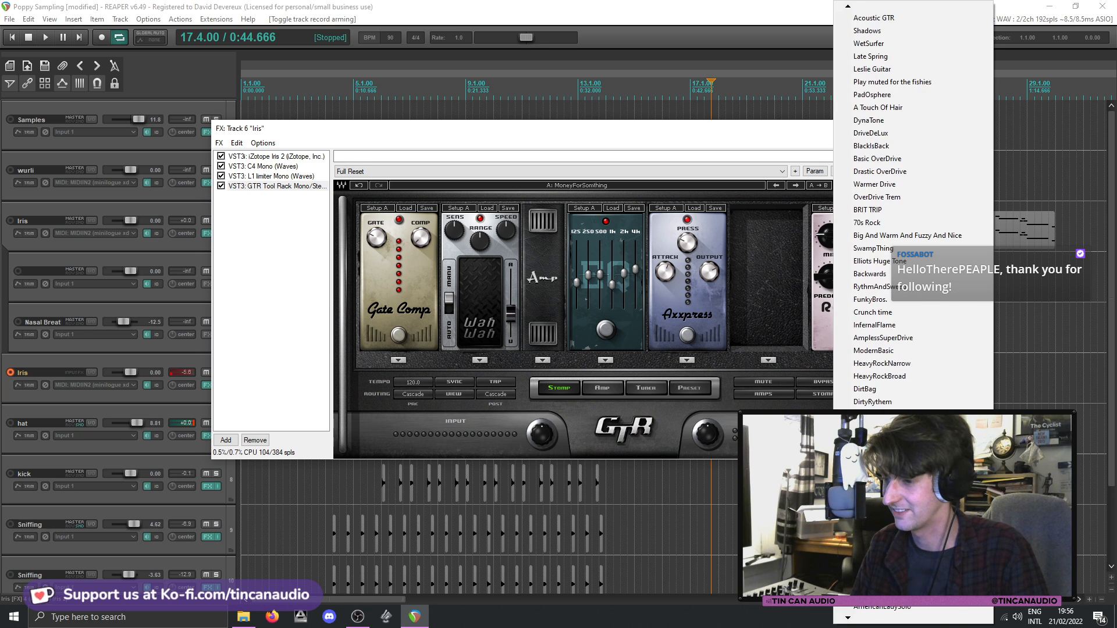
{"action": "left_click", "coordinate": [870, 555]}
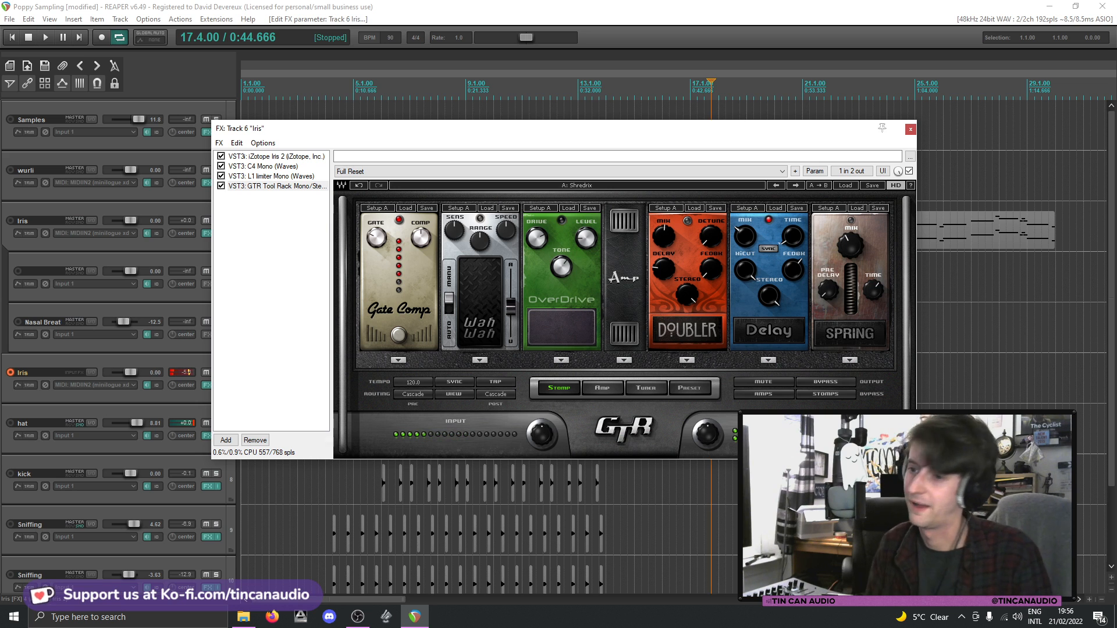
{"action": "left_click", "coordinate": [910, 129]}
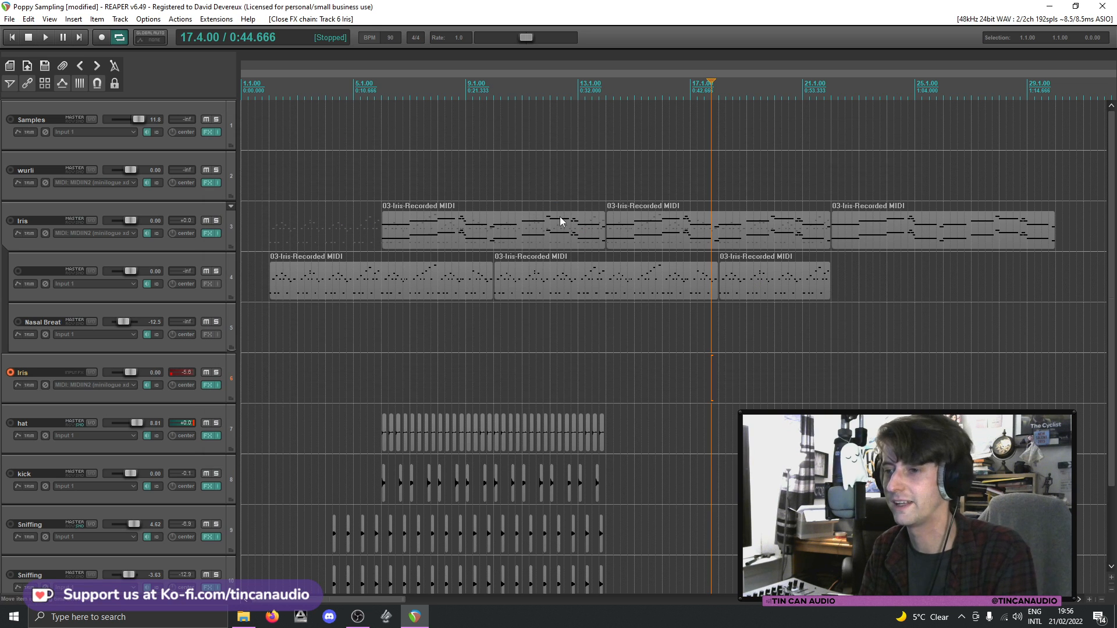
- Play back the arrangement from bar 6 twice, inspecting the duplicated Iris track's effects chain between the passes
{"action": "left_click", "coordinate": [536, 203]}
{"action": "left_click", "coordinate": [383, 194]}
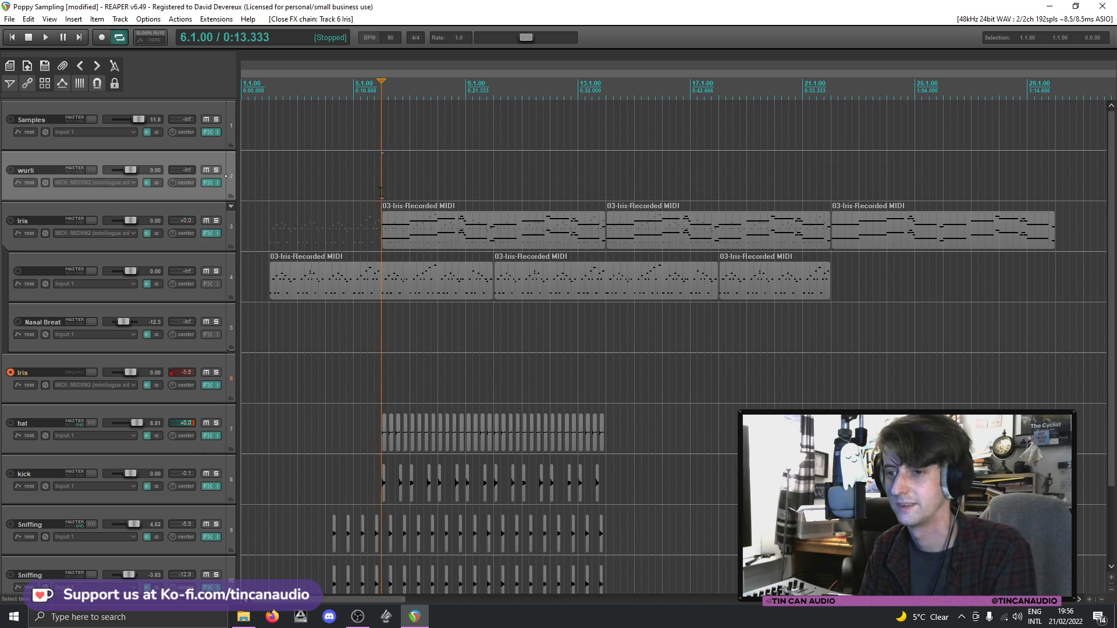
{"action": "key", "text": "space"}
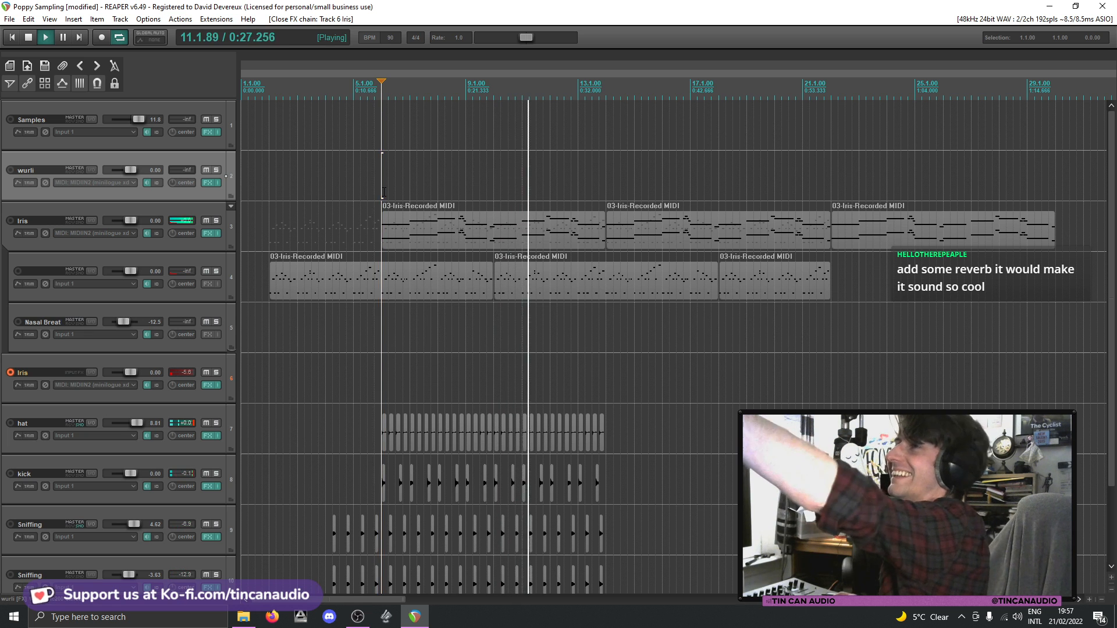
{"action": "key", "text": "space"}
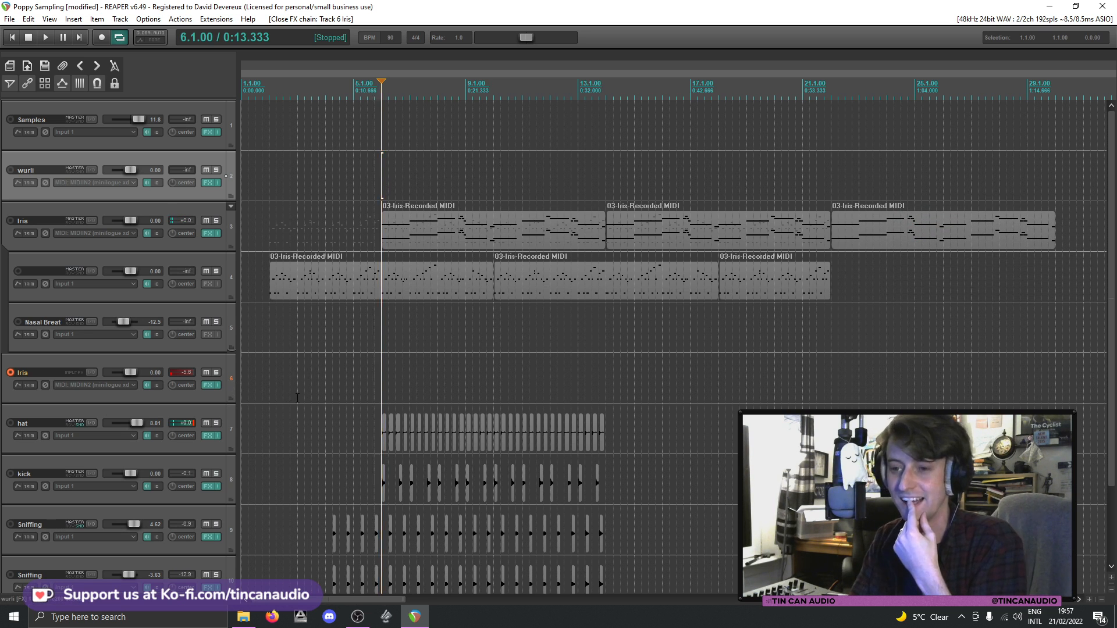
{"action": "left_click", "coordinate": [209, 385]}
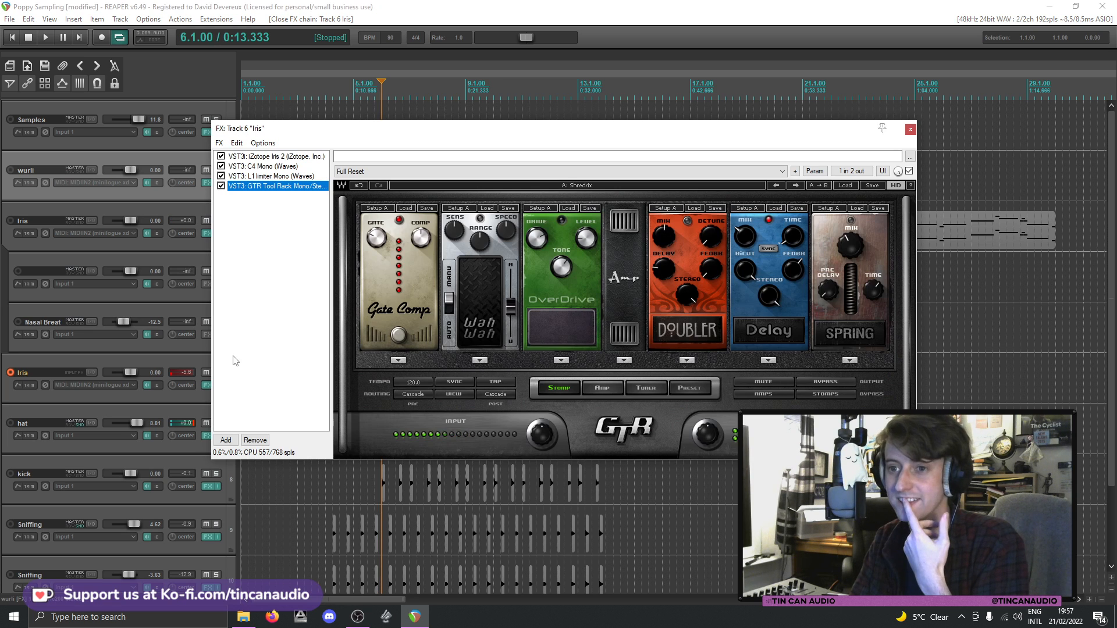
{"action": "key", "text": "Escape"}
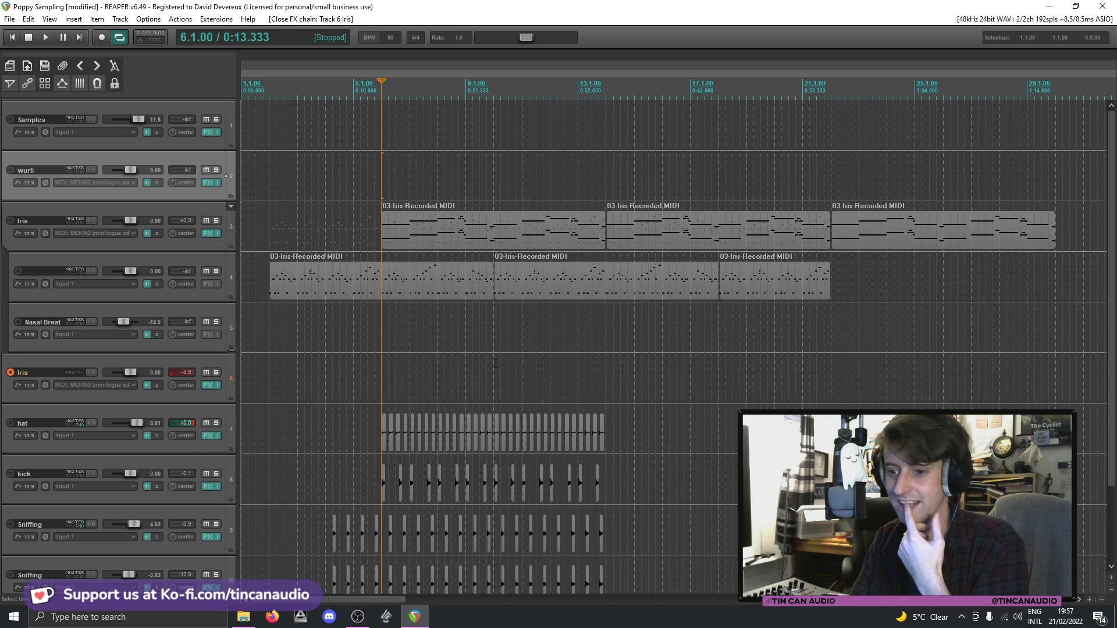
{"action": "key", "text": "space"}
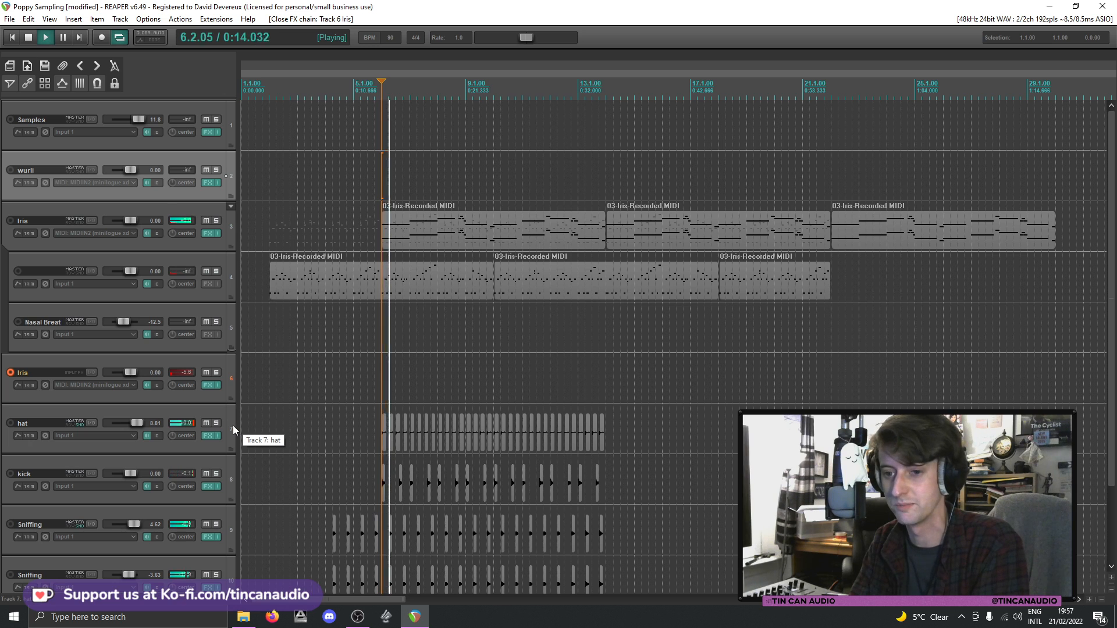
{"action": "key", "text": "space"}
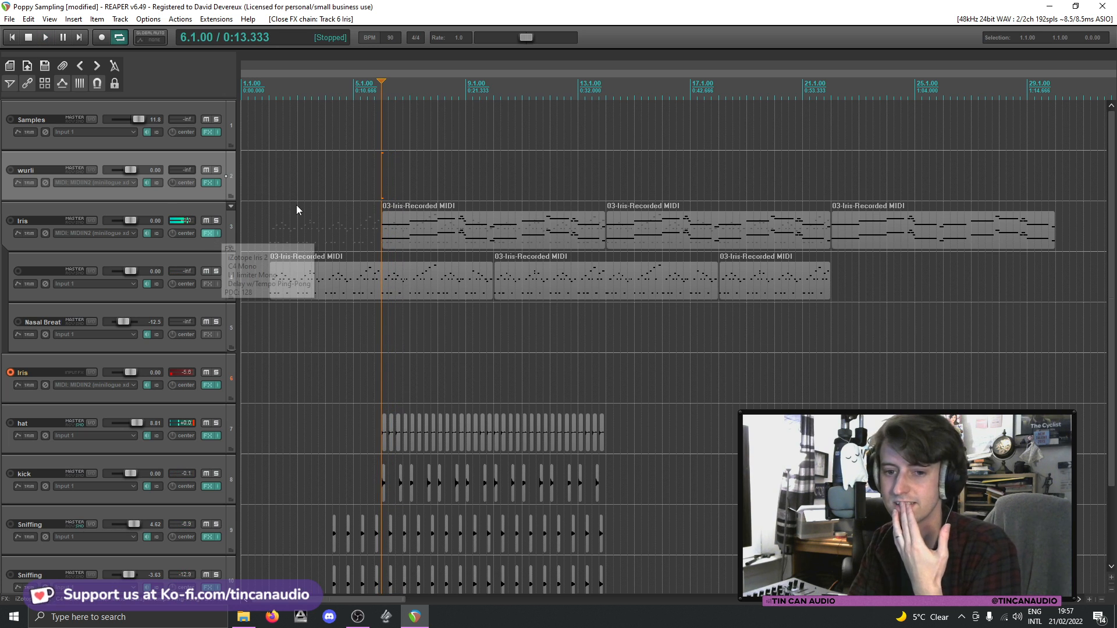
- Try moving the Iris 2 sample region on the original Iris track to the middle squeak of Snore Squeaks.wav
{"action": "key", "text": "f"}
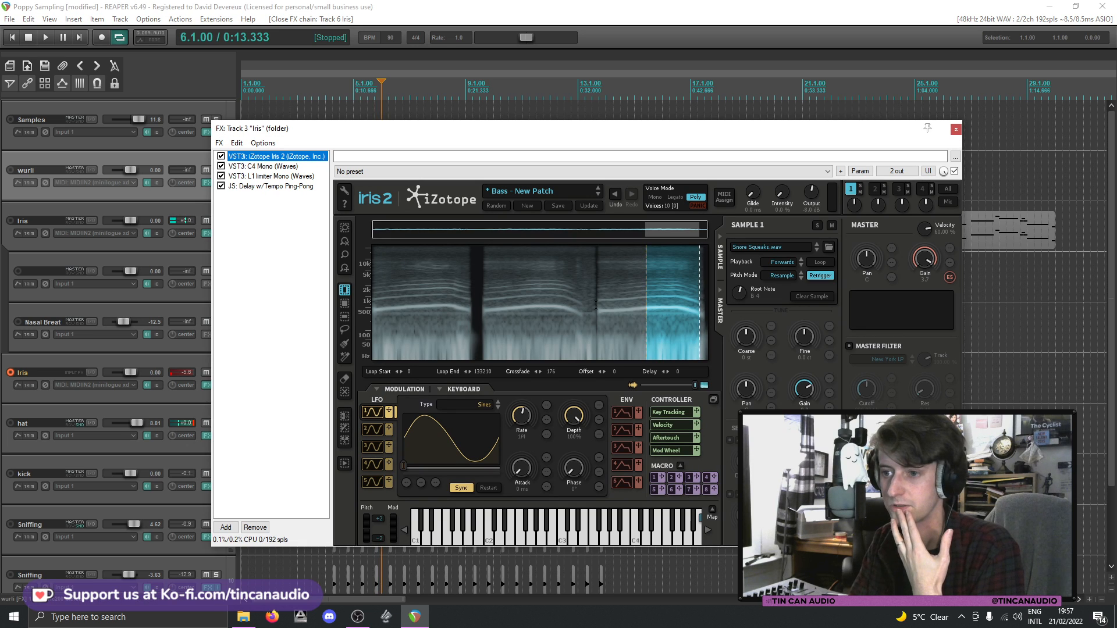
{"action": "left_click_drag", "start_coordinate": [649, 321], "coordinate": [502, 319]}
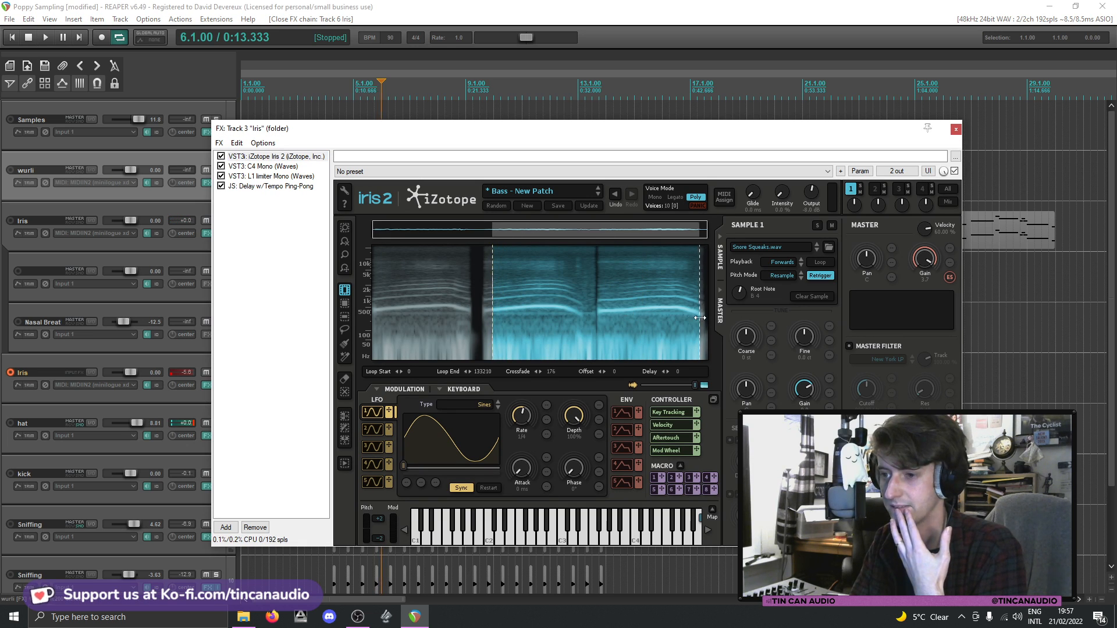
{"action": "left_click_drag", "start_coordinate": [699, 318], "coordinate": [563, 328]}
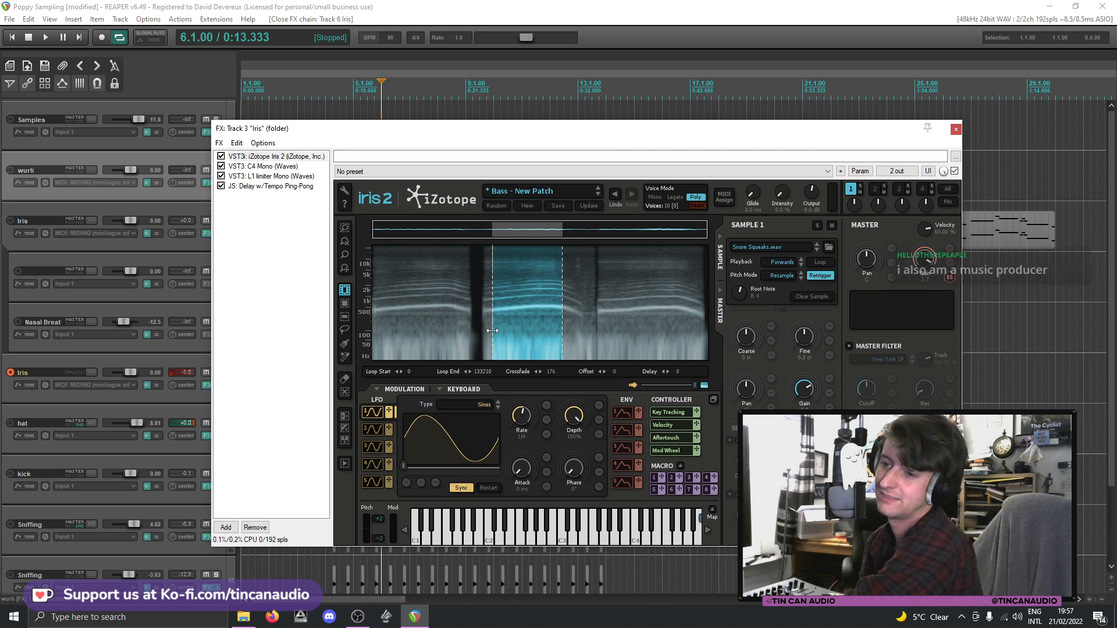
{"action": "left_click_drag", "start_coordinate": [492, 330], "coordinate": [490, 330]}
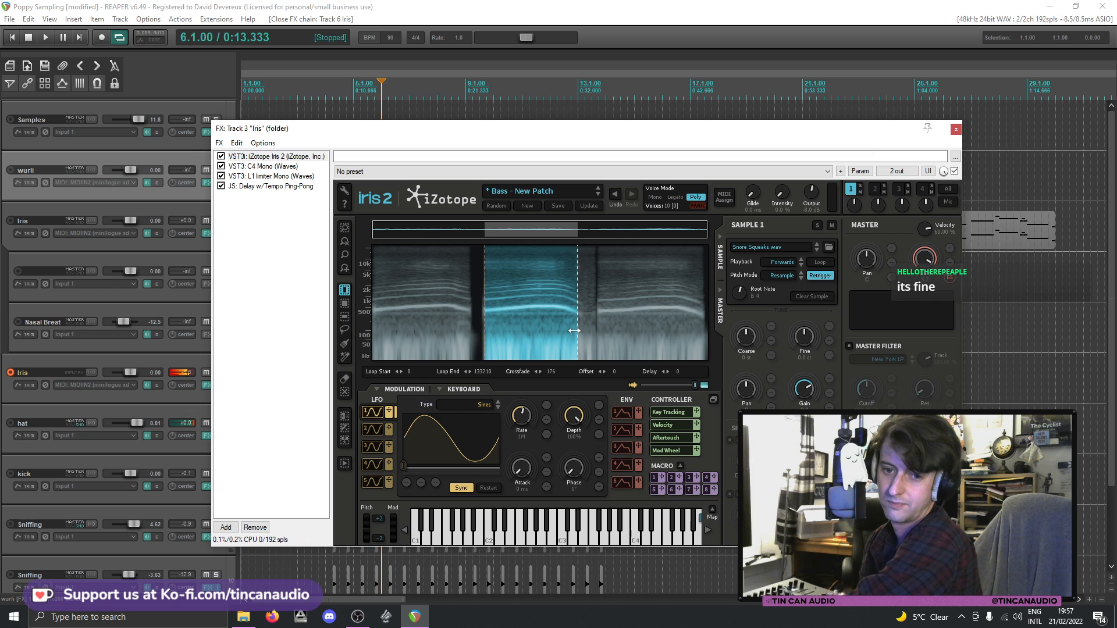
{"action": "left_click", "coordinate": [955, 130]}
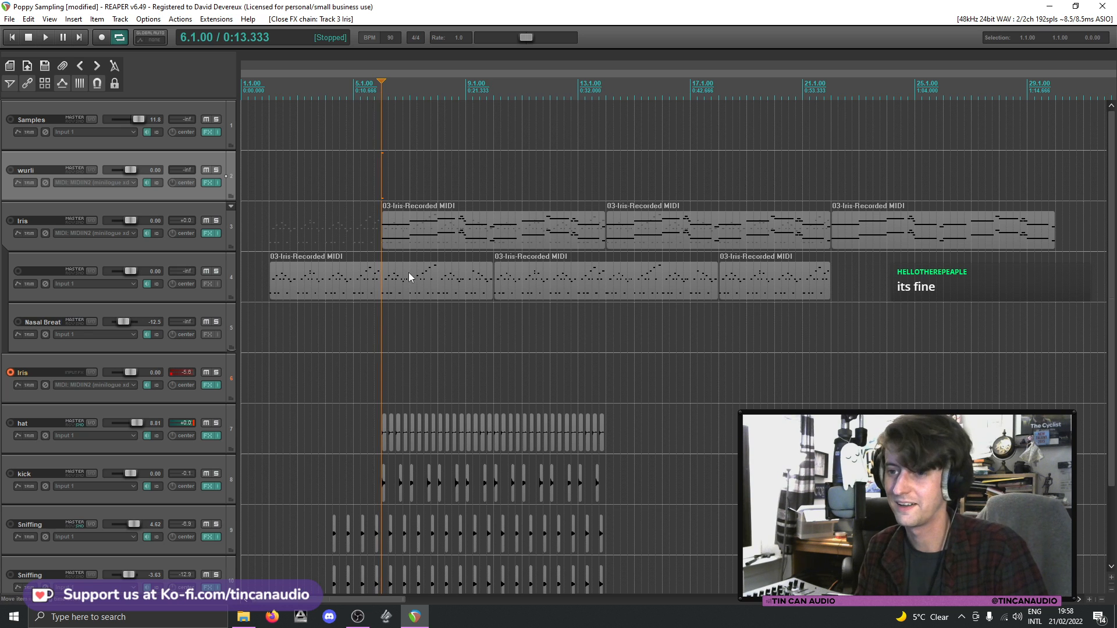
- Audition the arrangement from bar 6, undo the sample region change on the original Iris track, and close its effects chain
{"action": "left_click", "coordinate": [378, 282]}
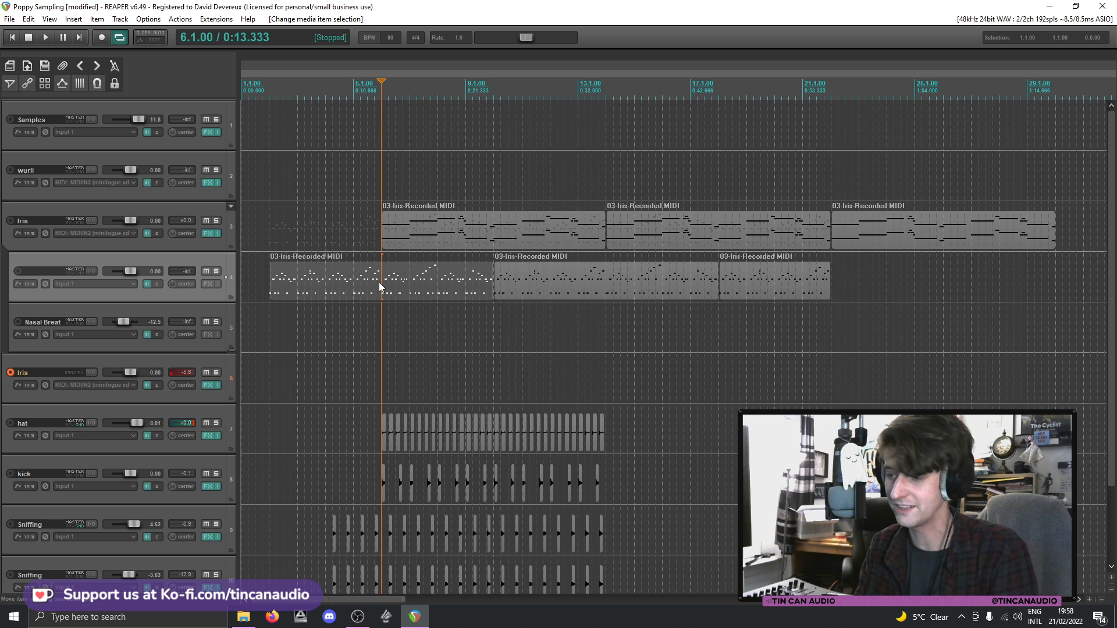
{"action": "key", "text": "space"}
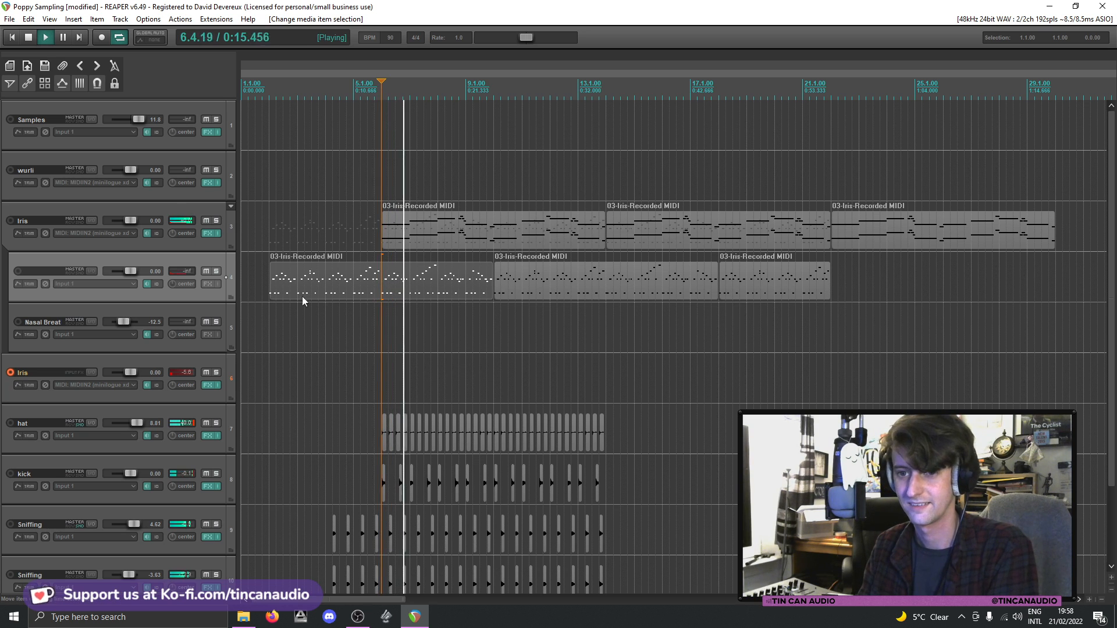
{"action": "key", "text": "space"}
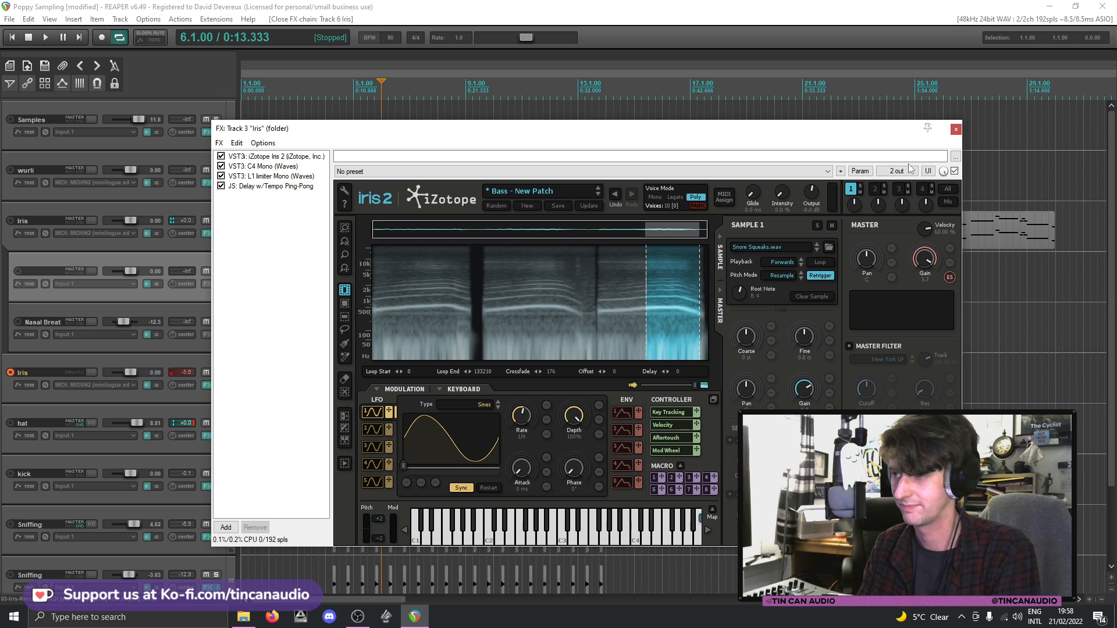
{"action": "left_click", "coordinate": [955, 129]}
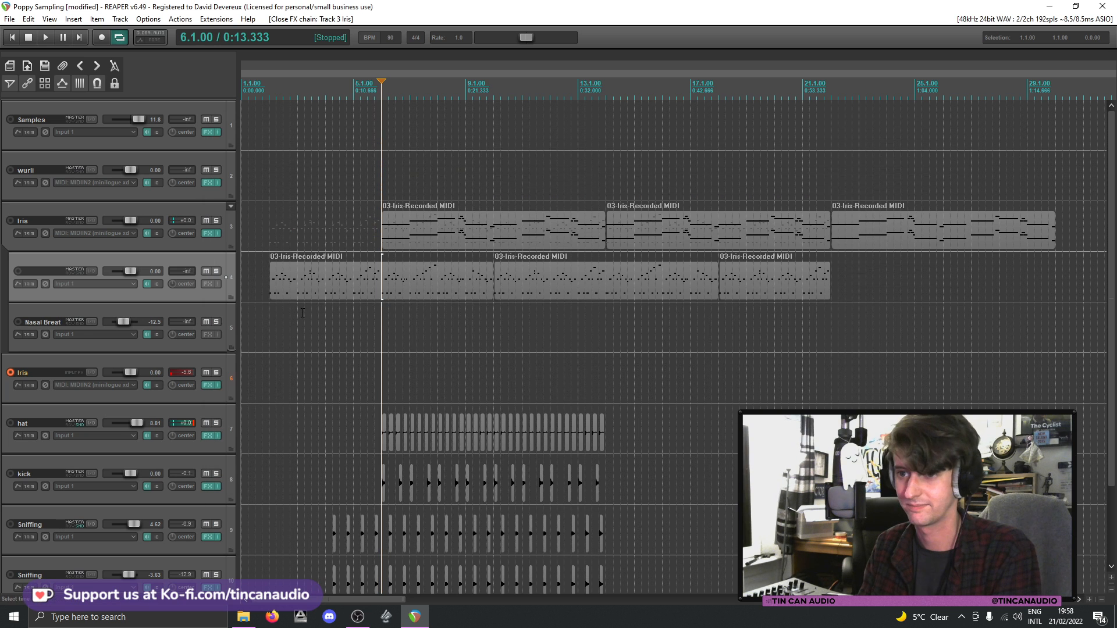
- Move the Iris 2 sample region on the duplicated Iris track to the middle squeak of Snore Squeaks.wav and close its effects chain
{"action": "left_click", "coordinate": [280, 283]}
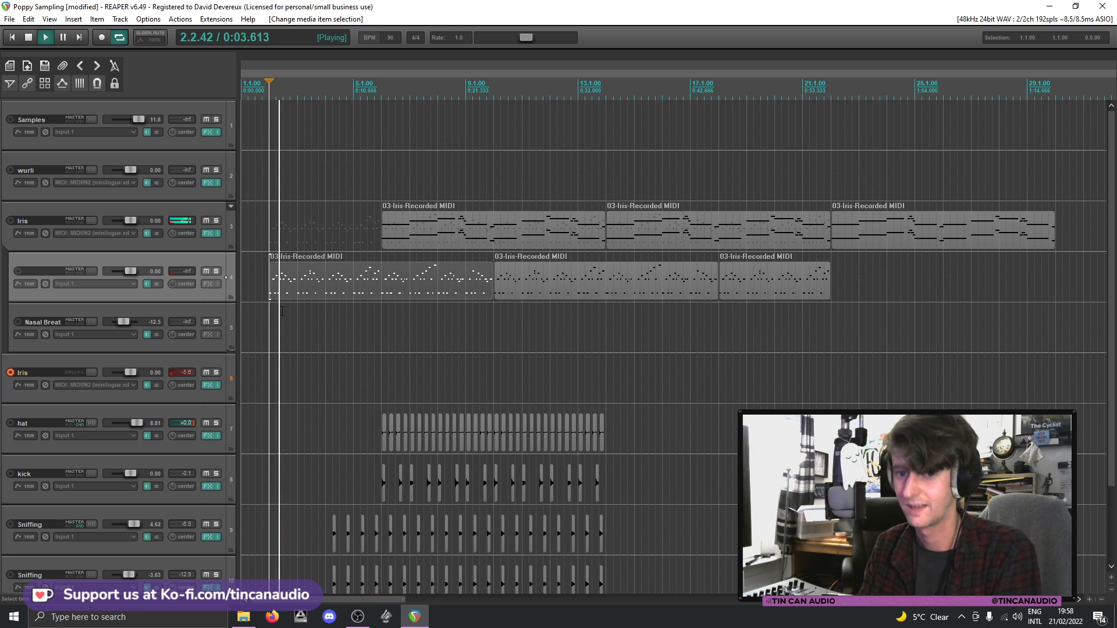
{"action": "left_click", "coordinate": [208, 385]}
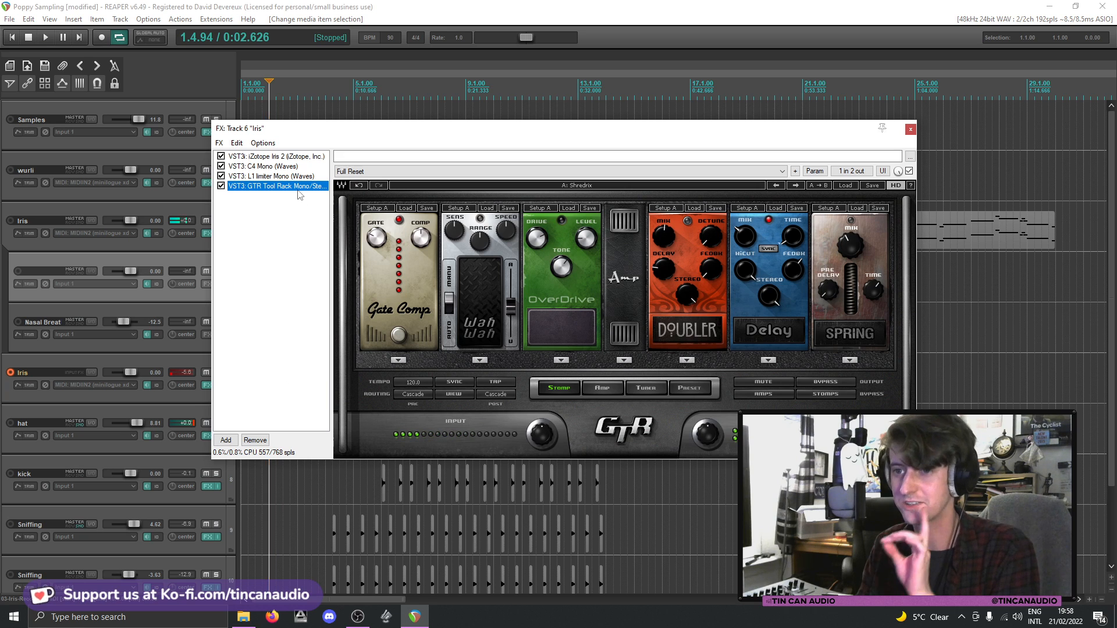
{"action": "left_click", "coordinate": [279, 157]}
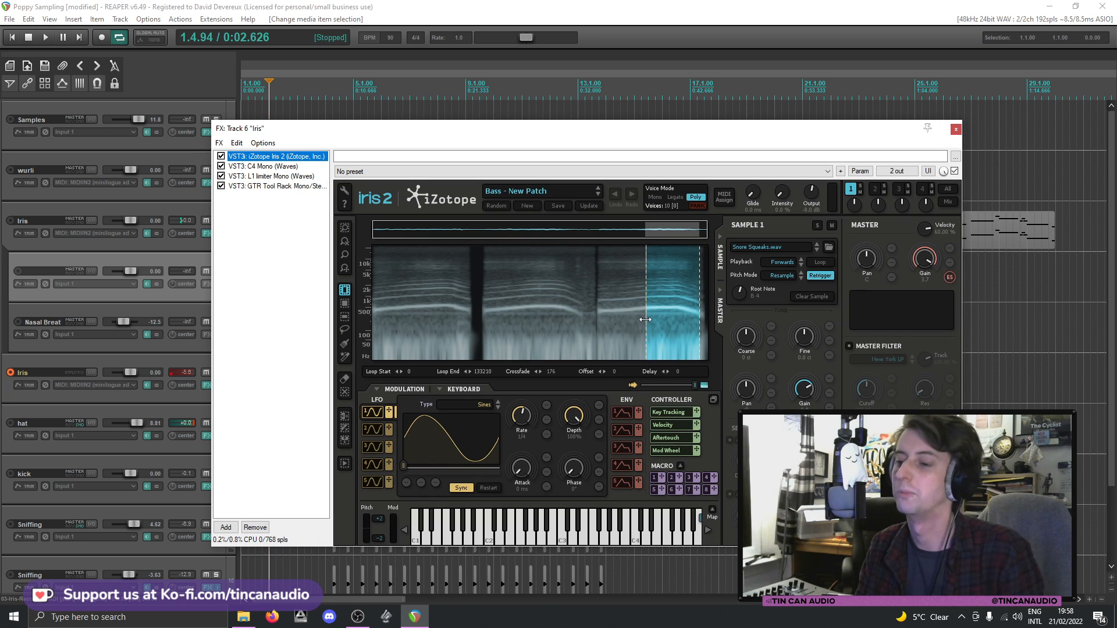
{"action": "left_click_drag", "start_coordinate": [645, 319], "coordinate": [479, 333]}
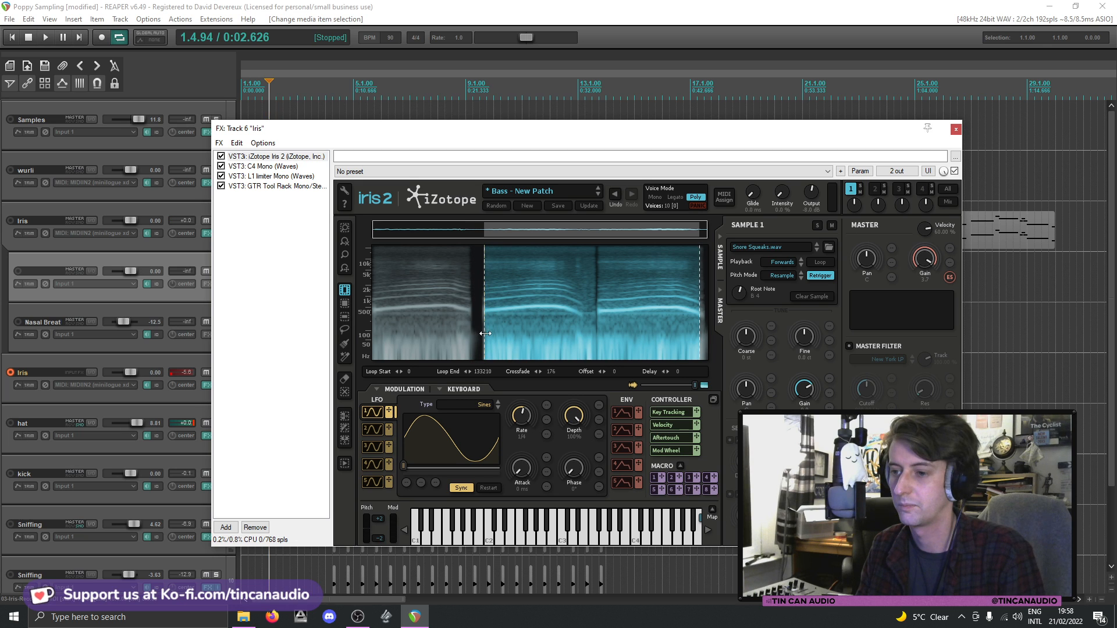
{"action": "left_click_drag", "start_coordinate": [699, 315], "coordinate": [582, 322]}
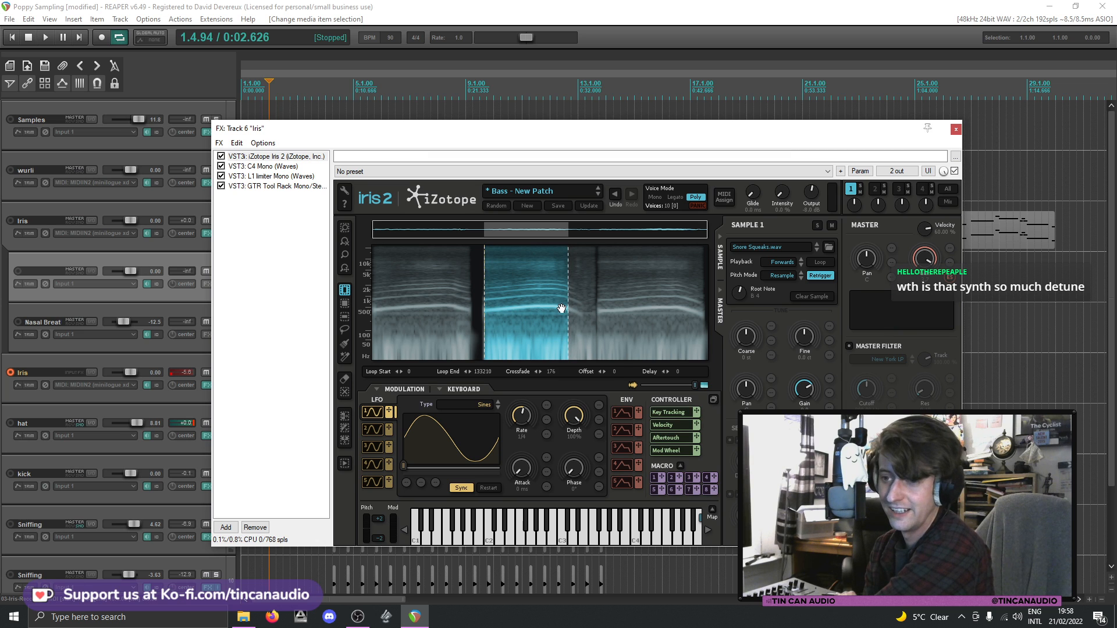
{"action": "left_click", "coordinate": [956, 130]}
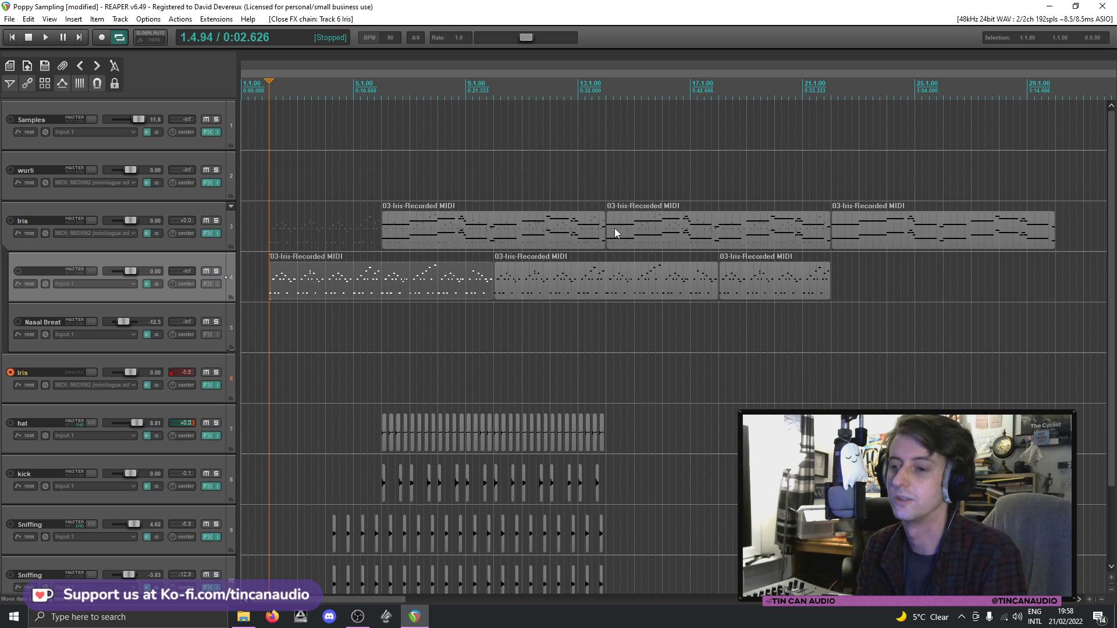
- Play the arrangement from the start of the first child-track clip, then skip ahead to bar 6 to audition the lead sound
{"action": "key", "text": "space"}
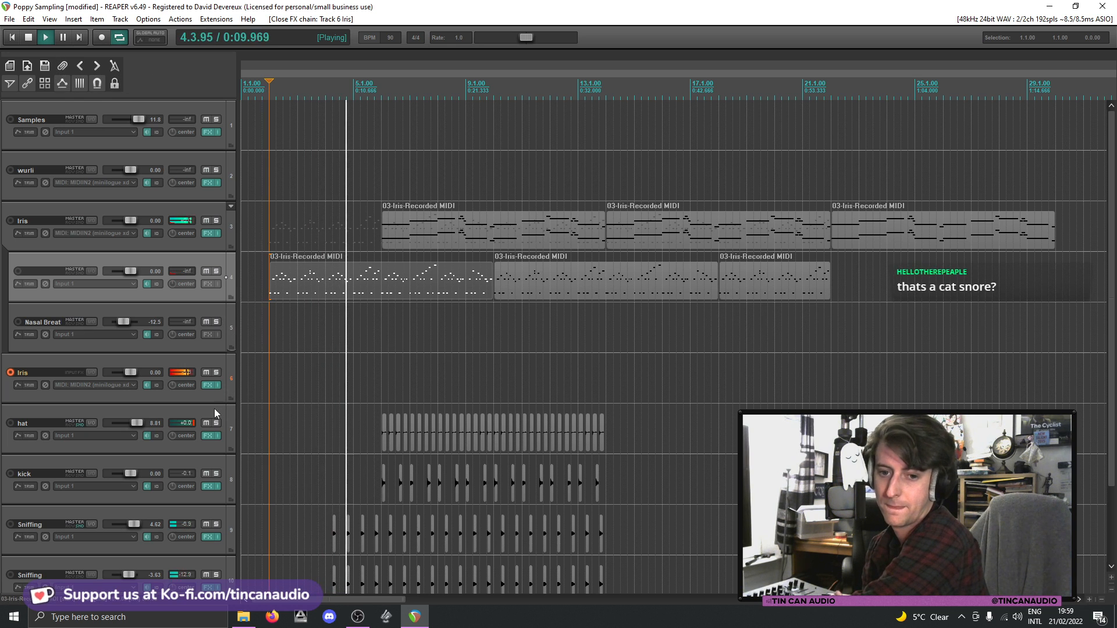
{"action": "left_click", "coordinate": [405, 290]}
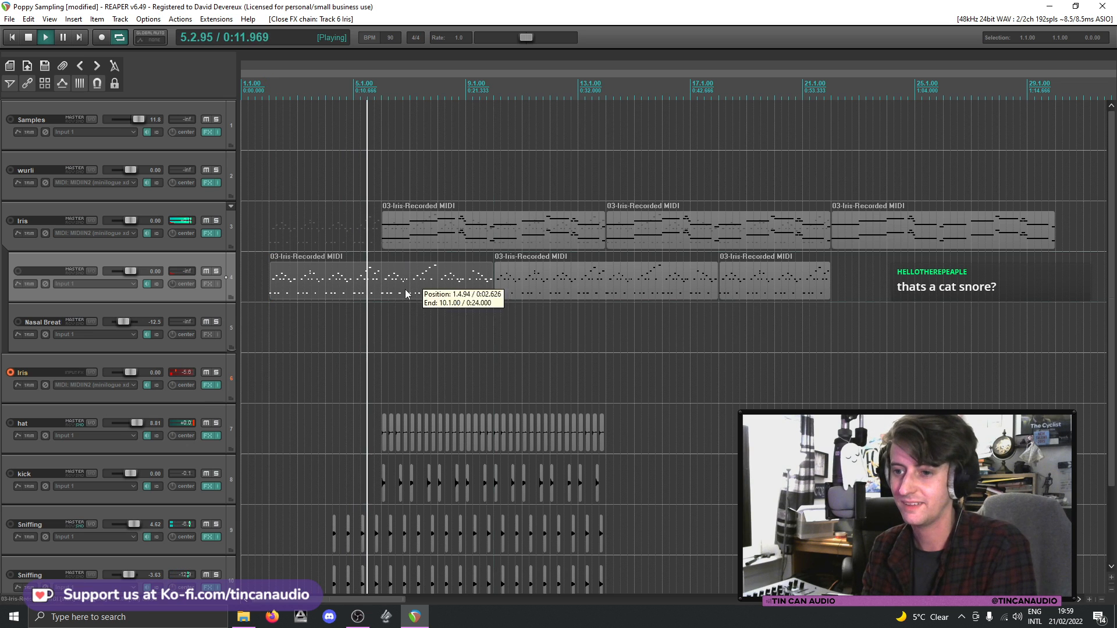
{"action": "key", "text": "space"}
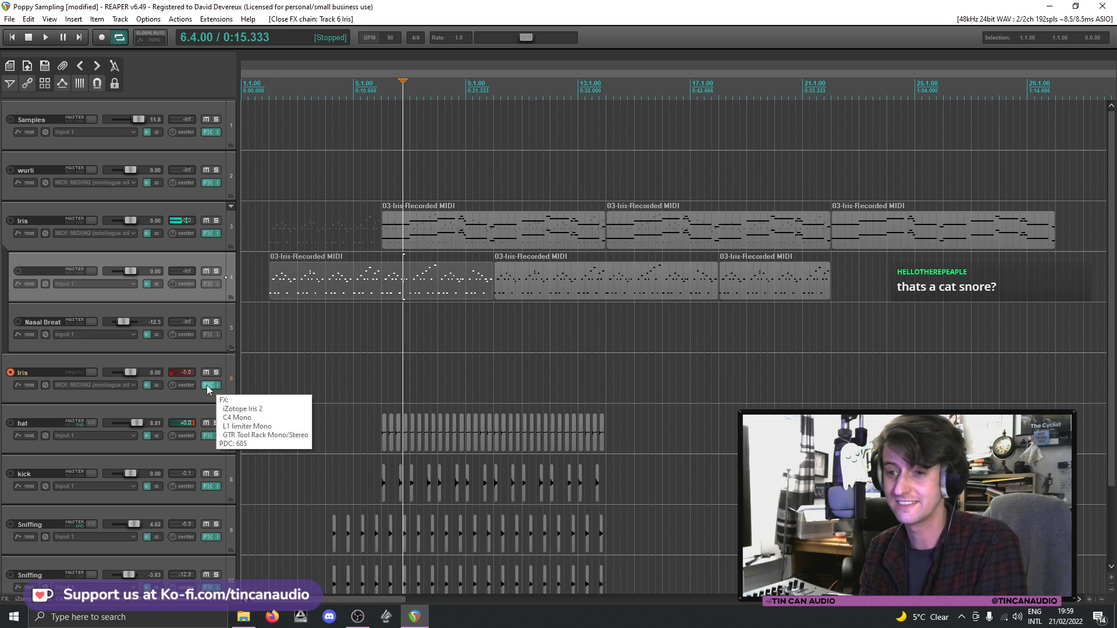
- Insert Big Sleepy Squeaks.WAV from the Poppy folder on the Samples track at about bar 33 and raise that track's volume to 12.0
{"action": "scroll", "coordinate": [536, 283], "scroll_direction": "down", "scroll_amount": 2}
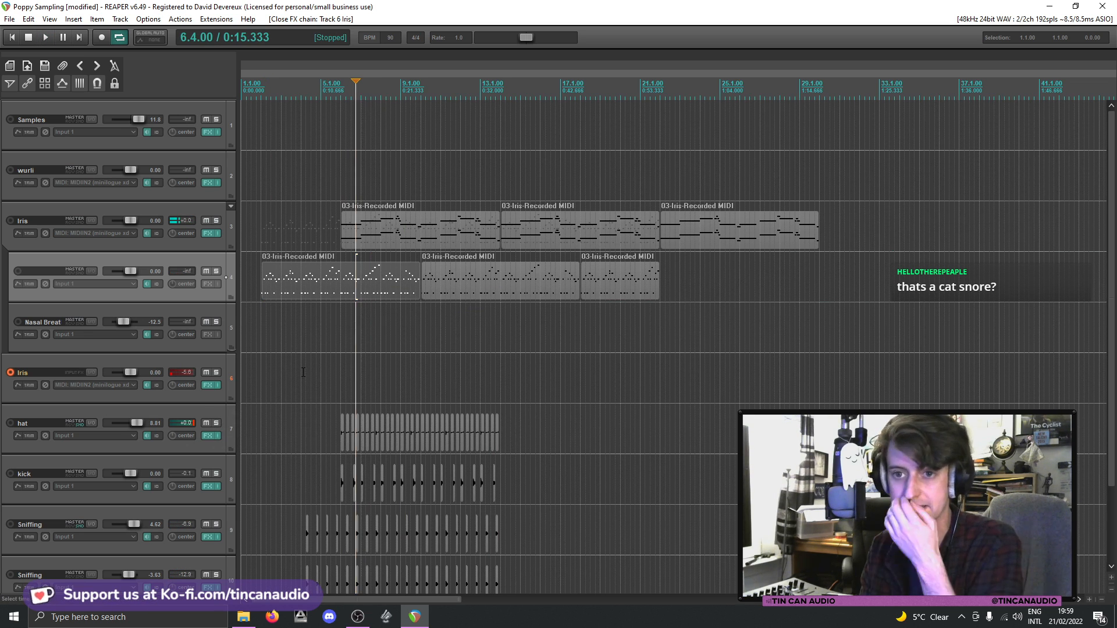
{"action": "left_click", "coordinate": [254, 617]}
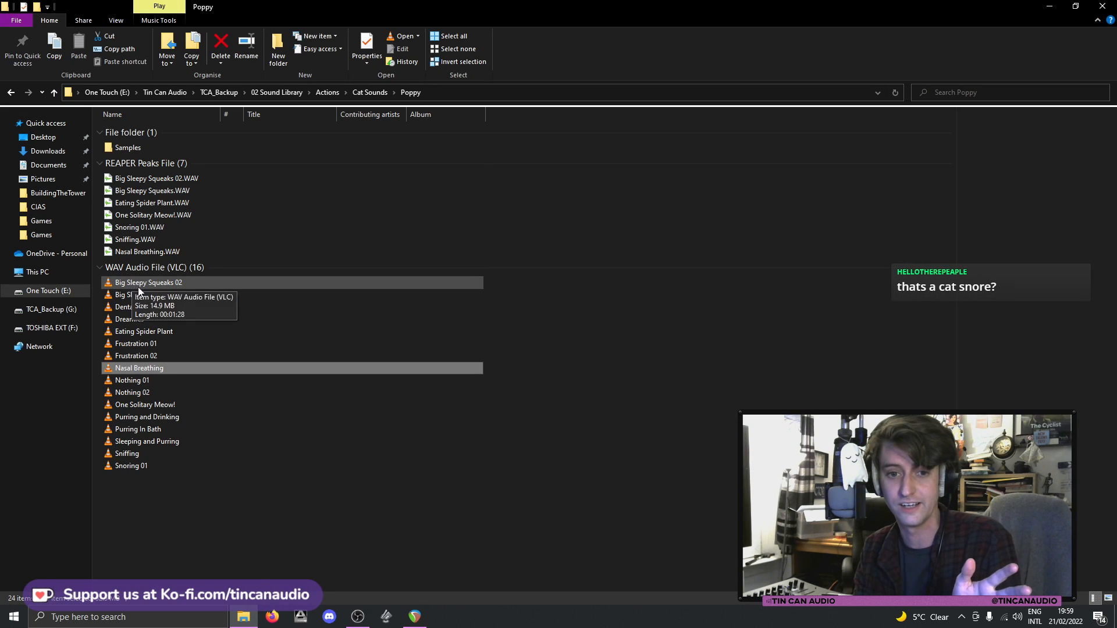
{"action": "left_click_drag", "start_coordinate": [141, 295], "coordinate": [882, 117]}
{"action": "scroll", "coordinate": [796, 135], "scroll_direction": "down", "scroll_amount": 2}
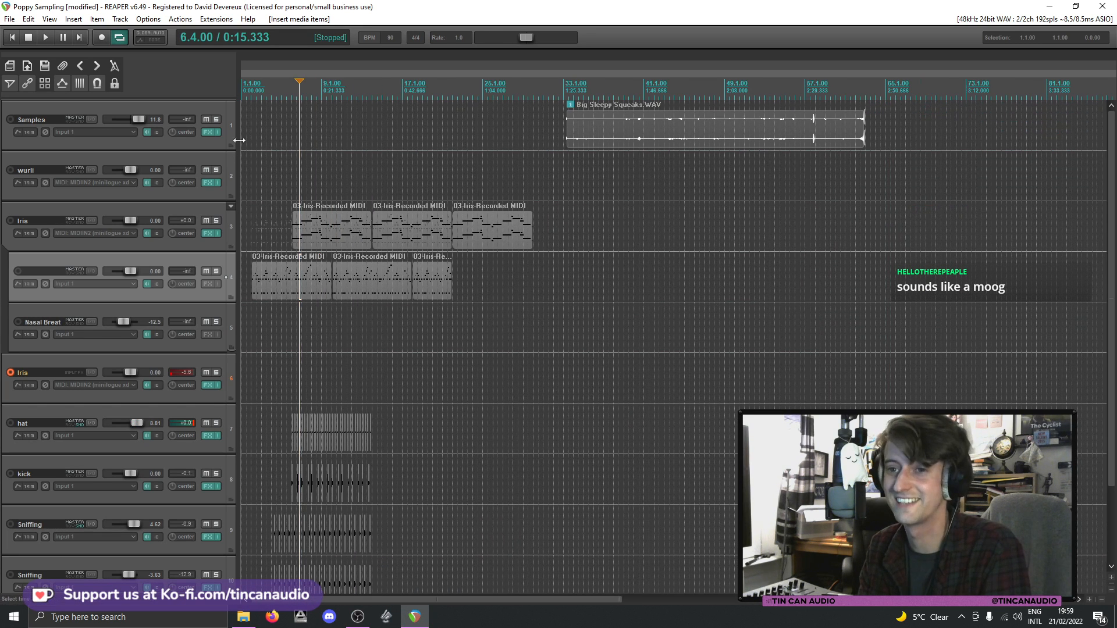
{"action": "left_click_drag", "start_coordinate": [141, 120], "coordinate": [153, 120]}
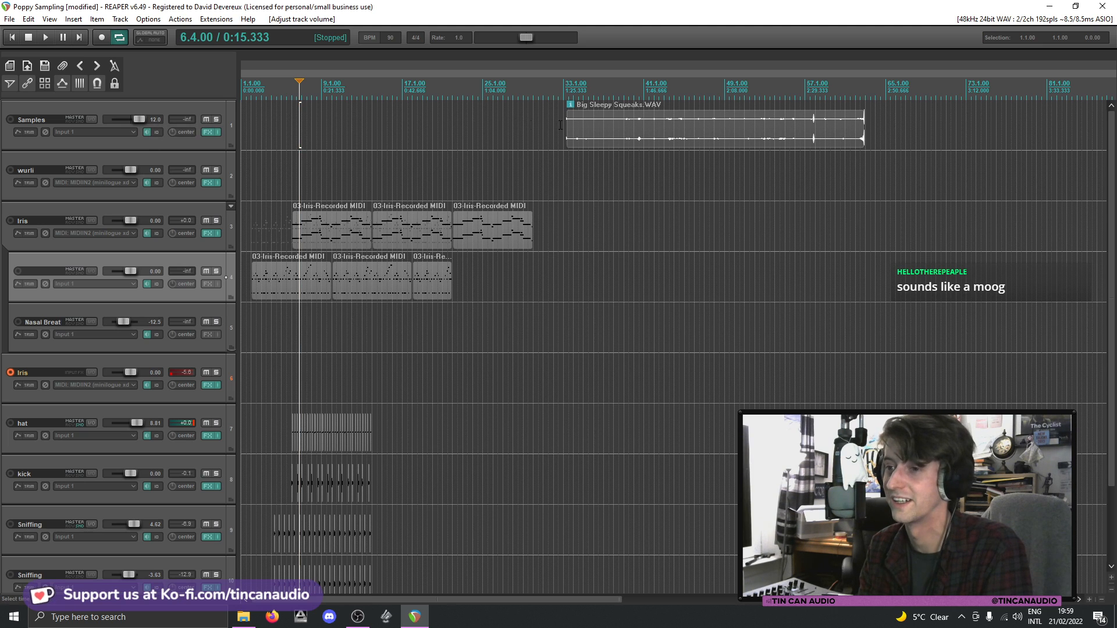
- Audition two passages of the Big Sleepy Squeaks clip and delete it from the Samples track
{"action": "left_click", "coordinate": [637, 133]}
{"action": "key", "text": "space"}
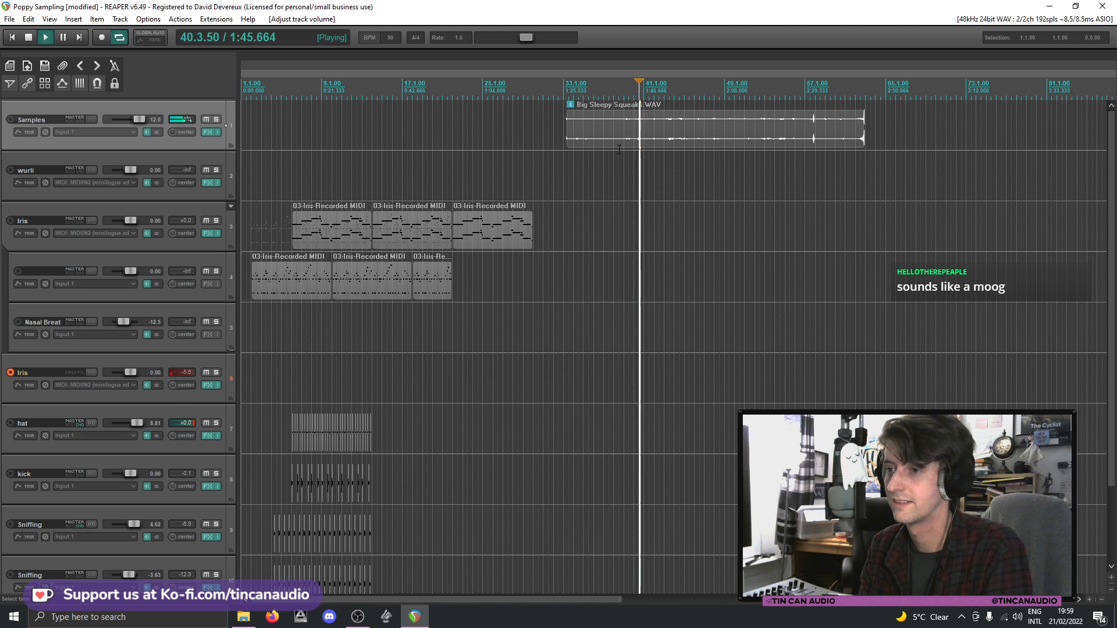
{"action": "left_click", "coordinate": [663, 123]}
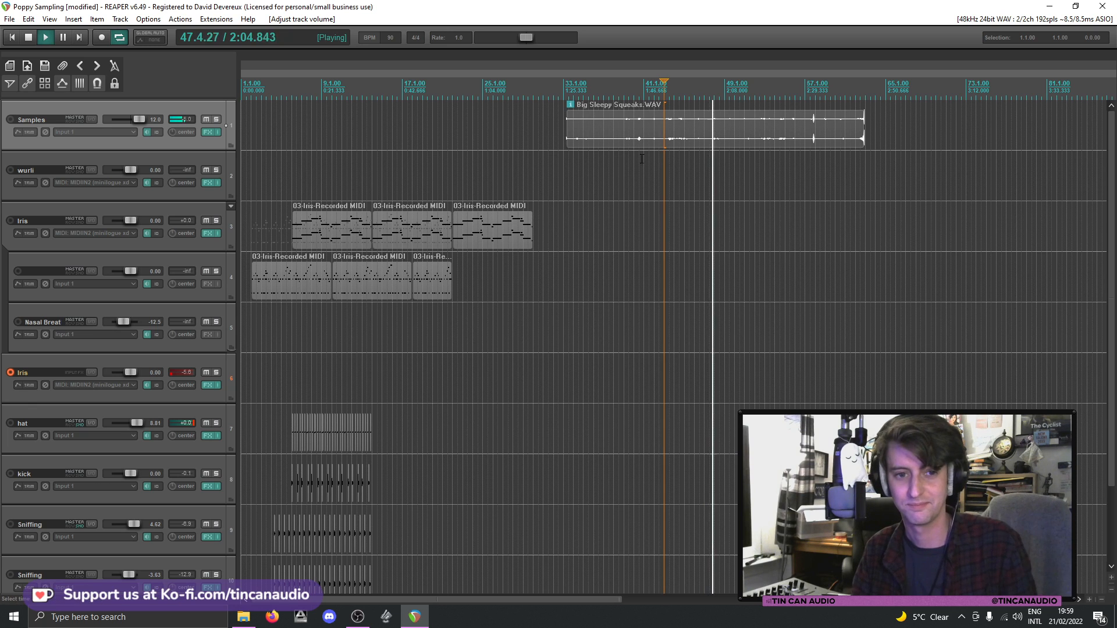
{"action": "key", "text": "space"}
{"action": "key", "text": "Delete"}
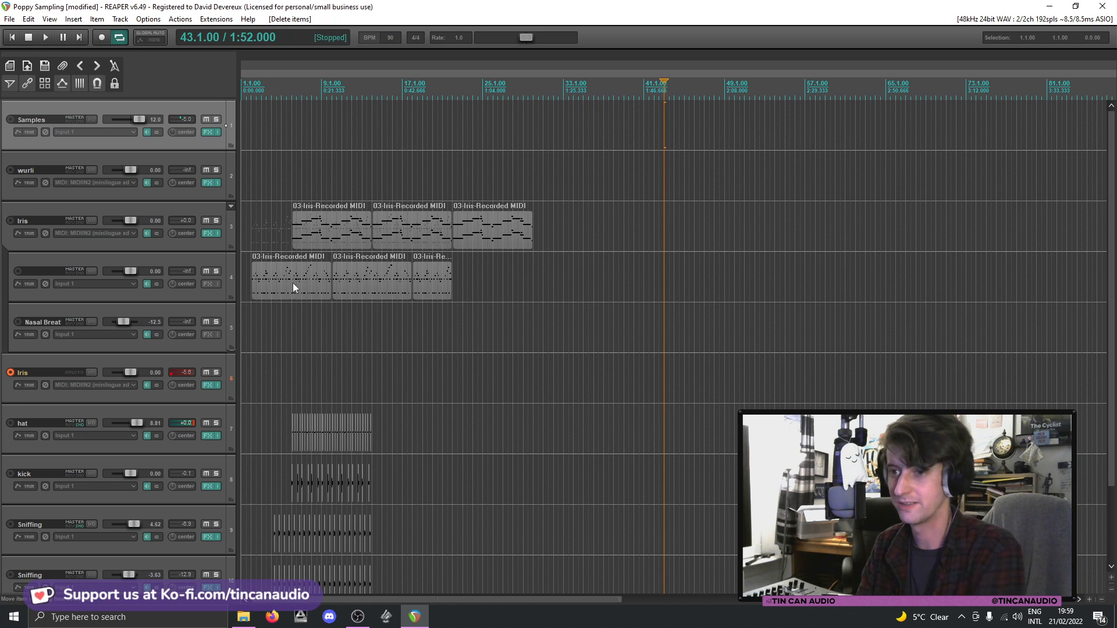
- Play the arrangement from the start of the first child-track clip with the second Iris track's effects chain open, stopping around bar 9
{"action": "left_click", "coordinate": [252, 289]}
{"action": "key", "text": "space"}
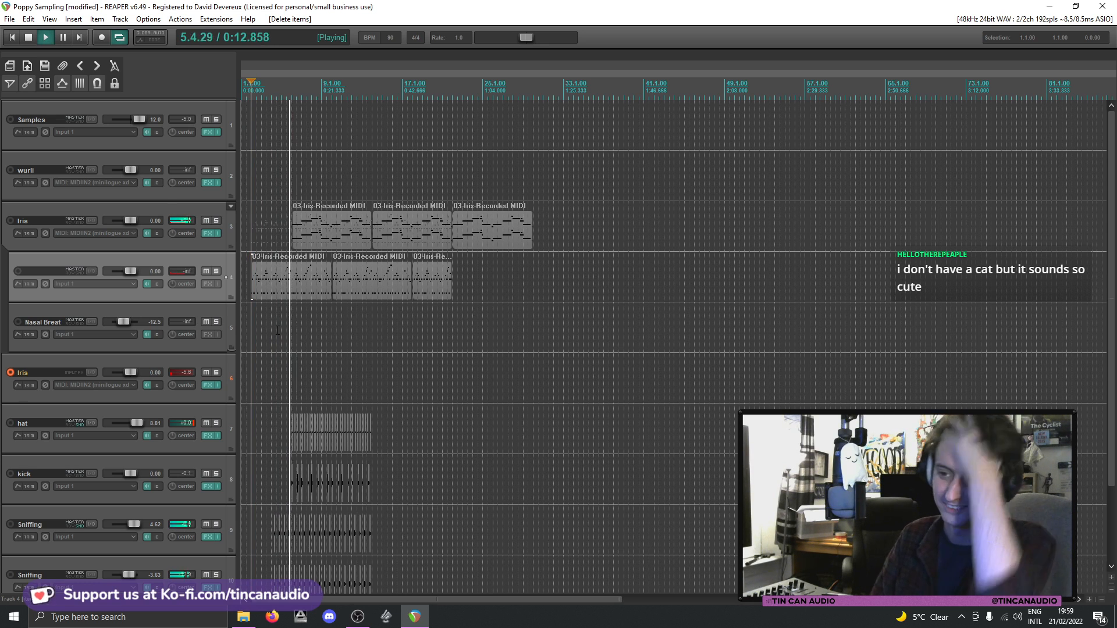
{"action": "scroll", "coordinate": [251, 430], "scroll_direction": "up", "scroll_amount": 2}
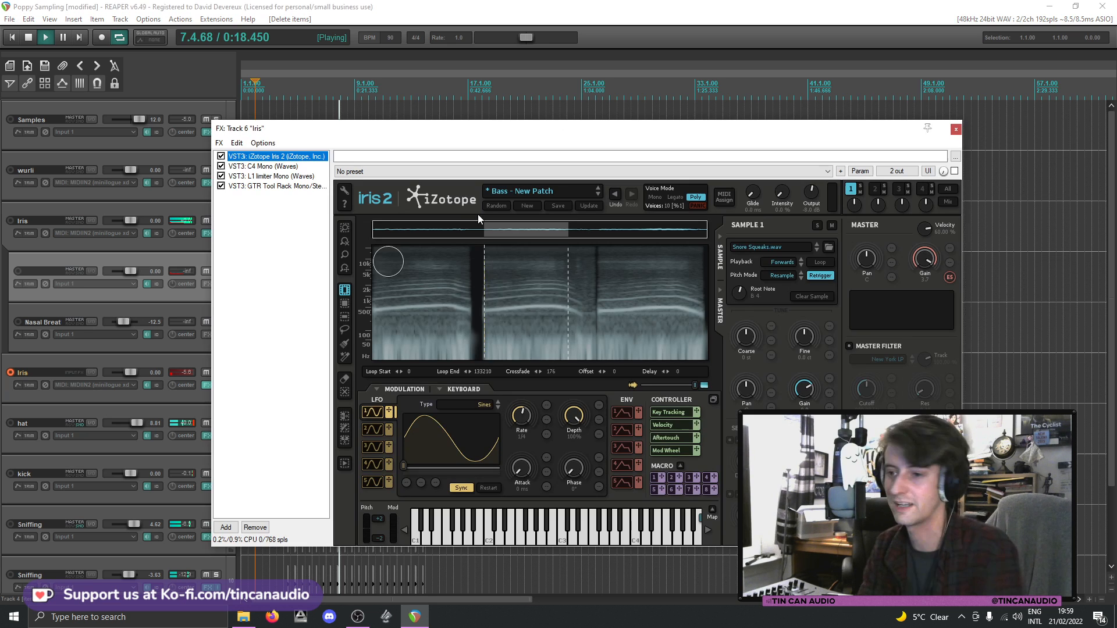
{"action": "left_click_drag", "start_coordinate": [657, 129], "coordinate": [835, 288]}
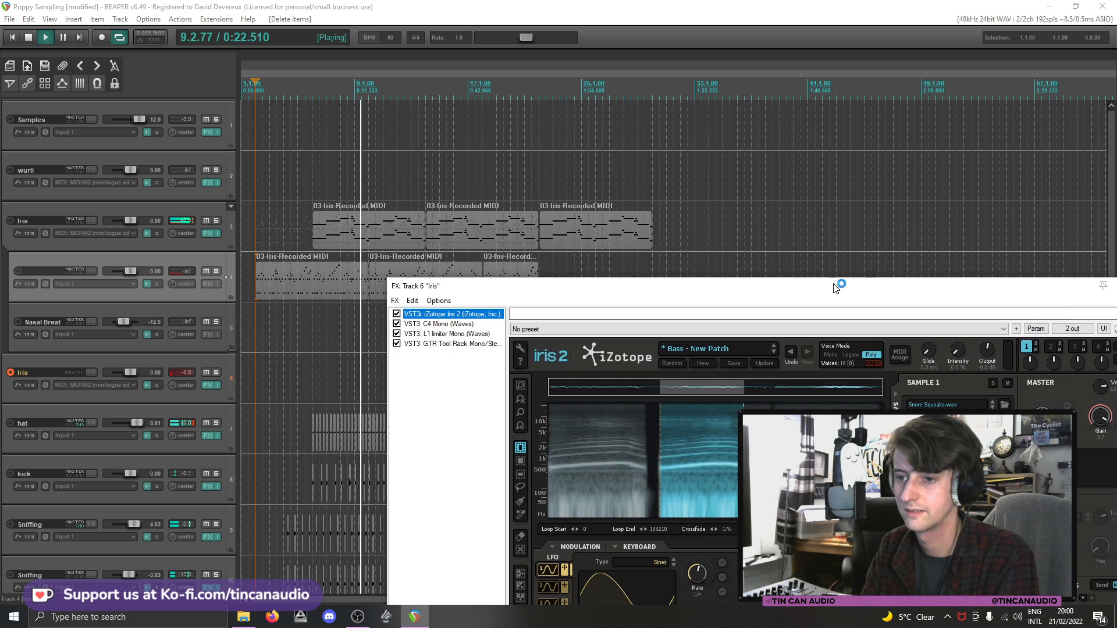
{"action": "left_click", "coordinate": [362, 281]}
{"action": "key", "text": "space"}
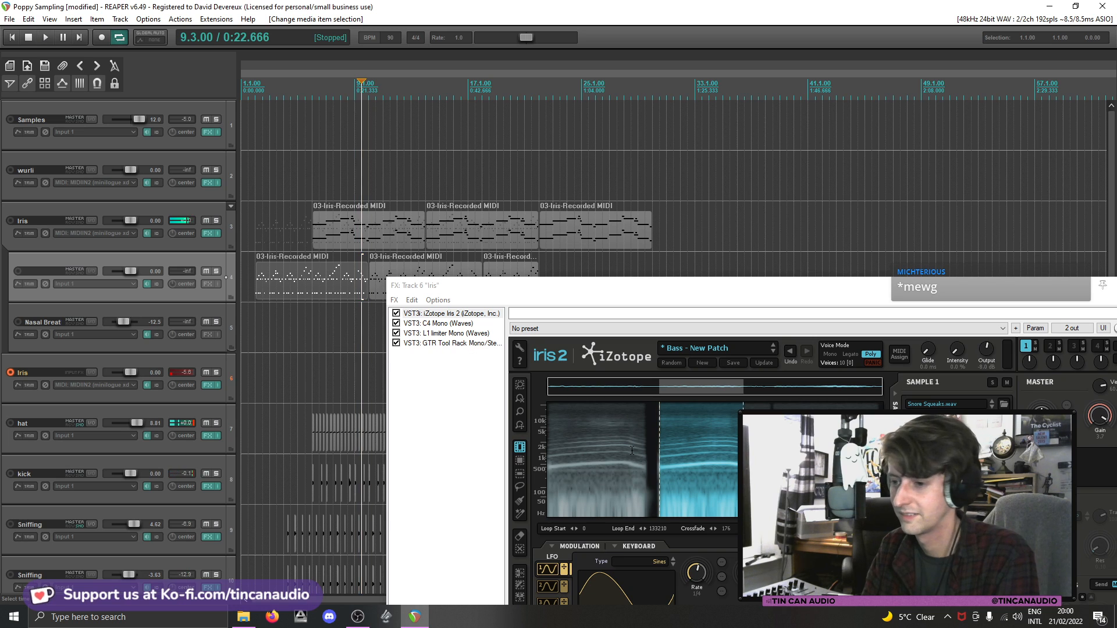
- Move the Iris 2 sample region to the later half of the third Snore Squeaks.wav squeak, then audition it over the arrangement from bar 9
{"action": "left_click_drag", "start_coordinate": [659, 474], "coordinate": [705, 476]}
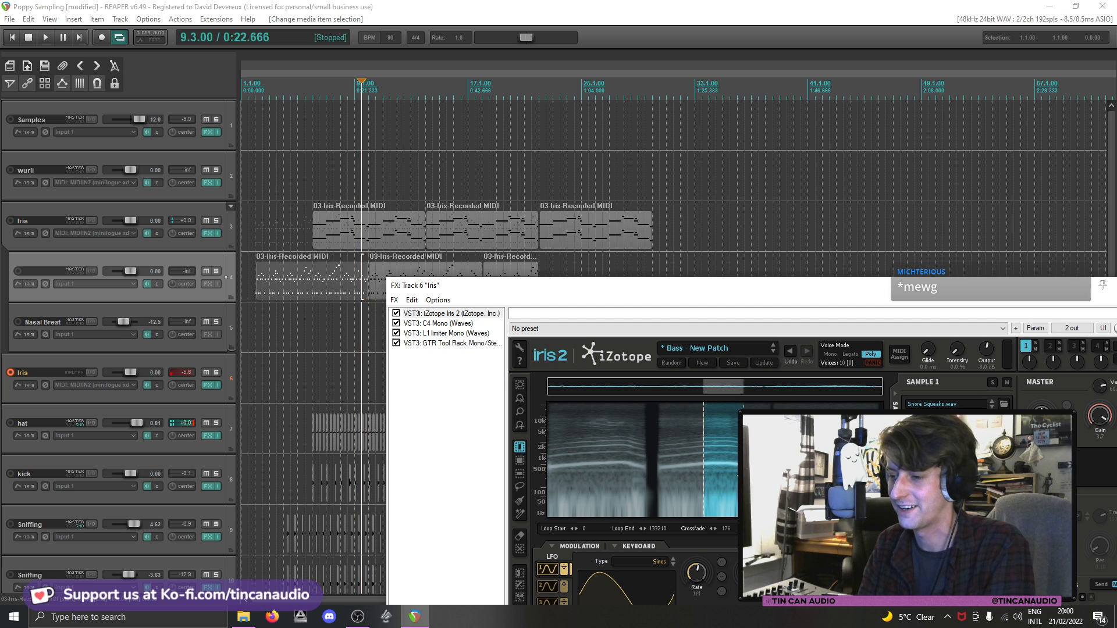
{"action": "left_click_drag", "start_coordinate": [743, 474], "coordinate": [864, 474]}
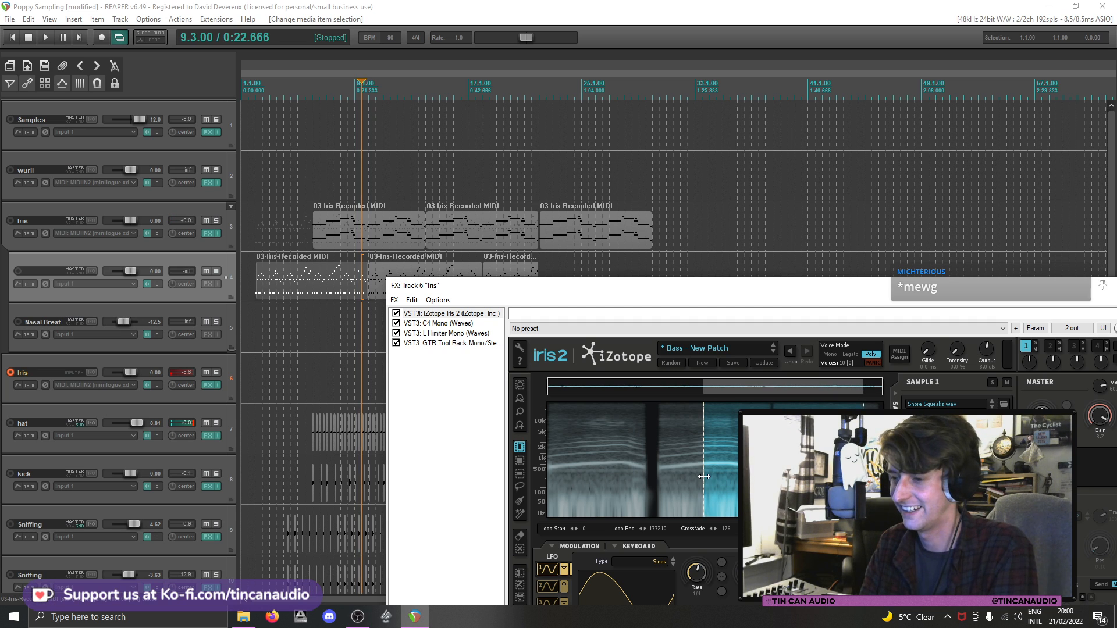
{"action": "left_click_drag", "start_coordinate": [703, 476], "coordinate": [785, 476]}
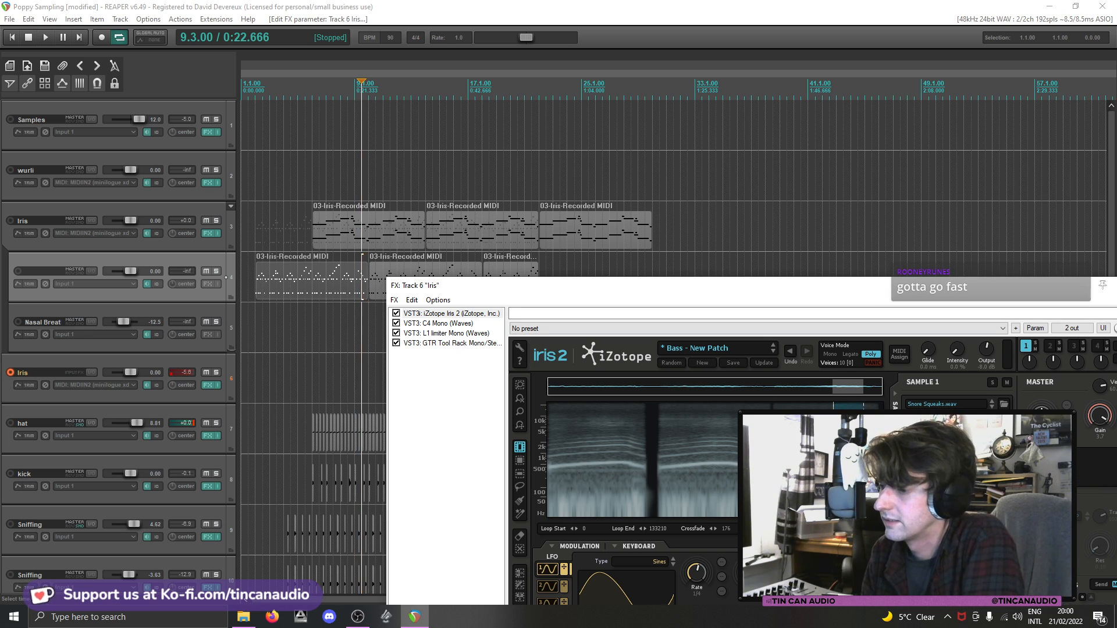
{"action": "left_click_drag", "start_coordinate": [991, 292], "coordinate": [862, 153]}
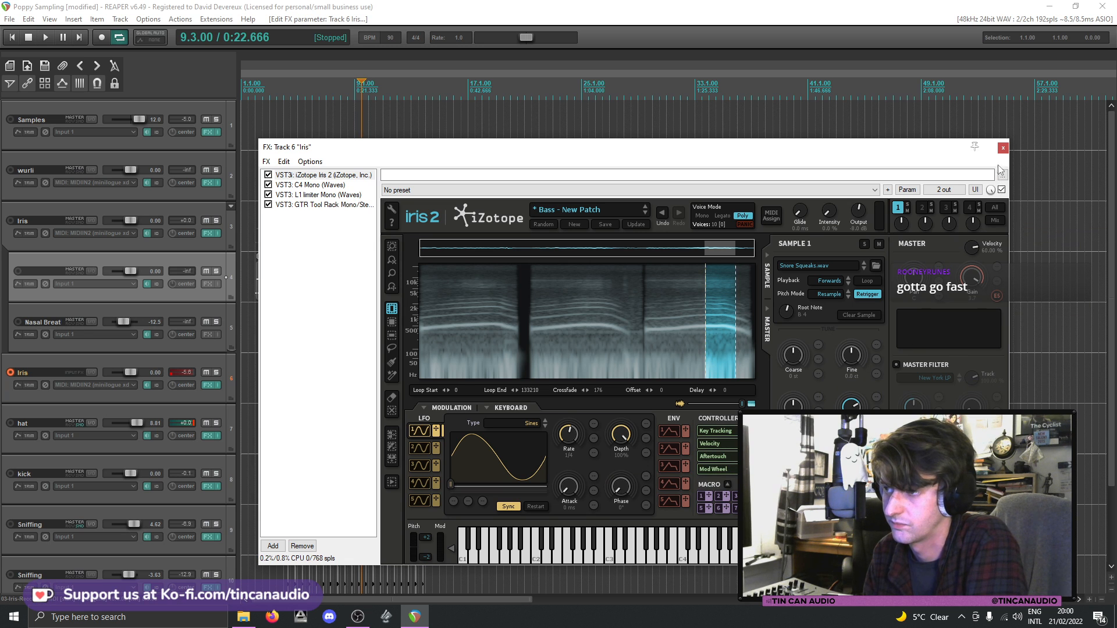
{"action": "left_click", "coordinate": [1002, 149]}
{"action": "key", "text": "space"}
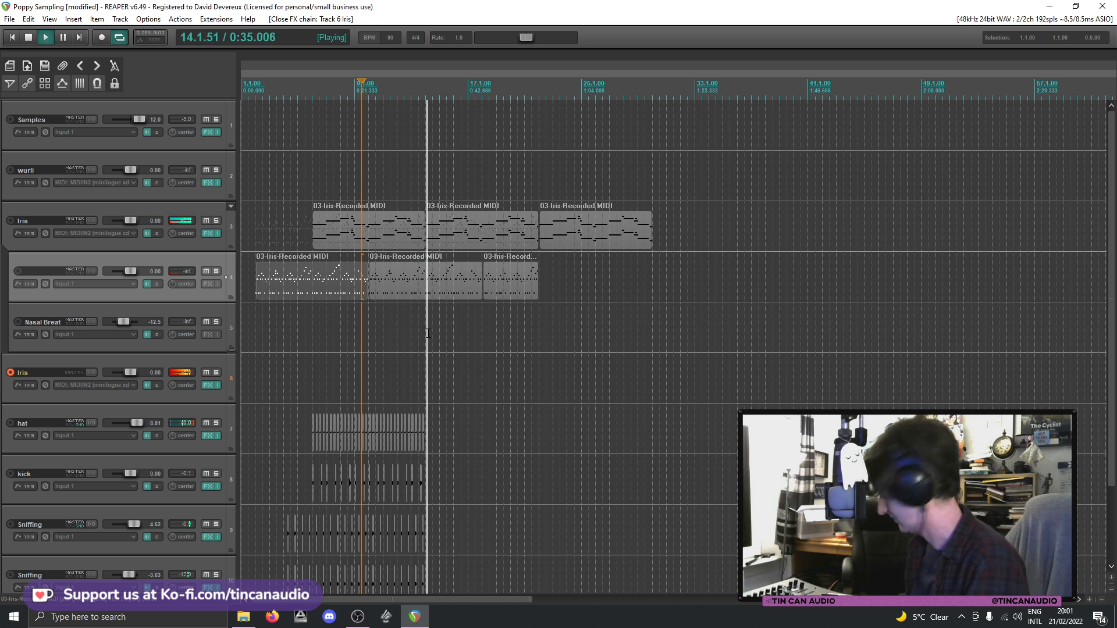
{"action": "key", "text": "space"}
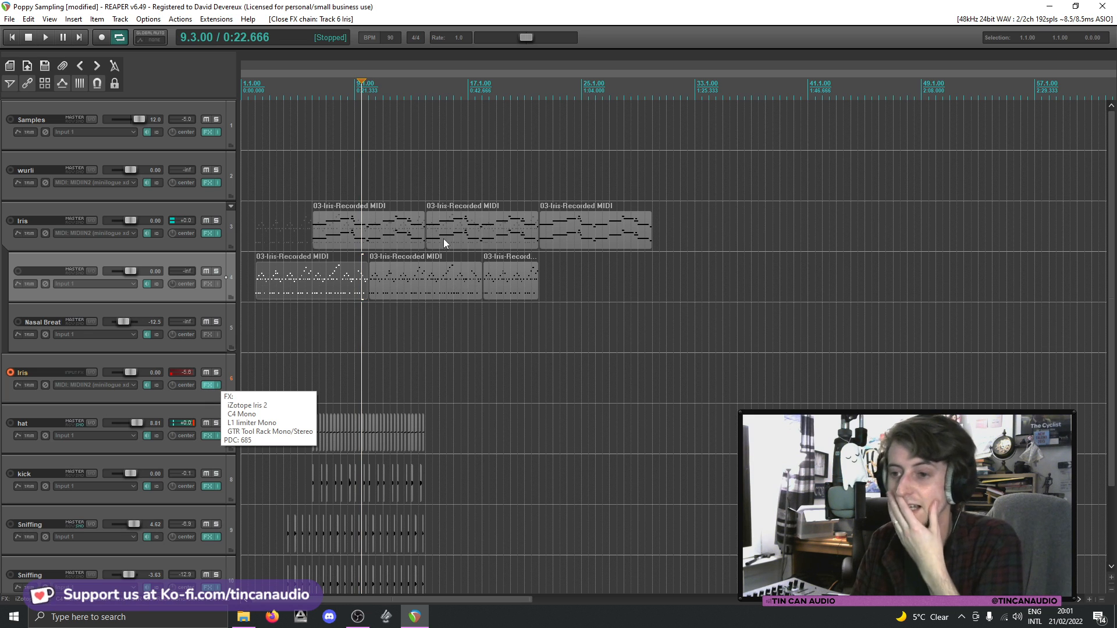
- Extend the Iris 2 sample region toward the start of the third squeak and turn off Retrigger
{"action": "key", "text": "f"}
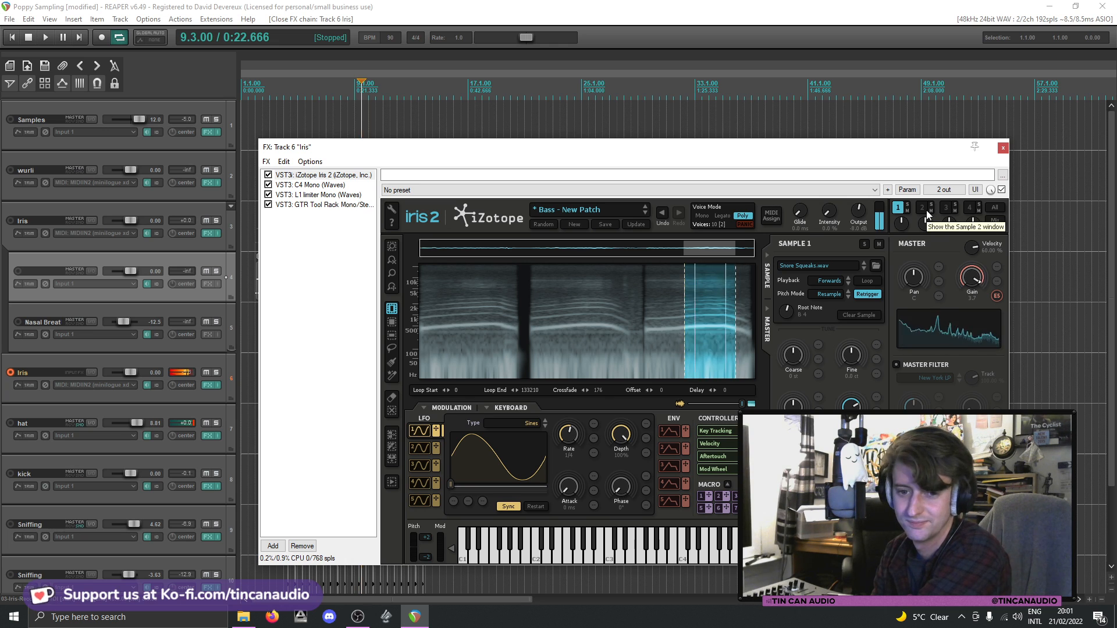
{"action": "left_click", "coordinate": [871, 297]}
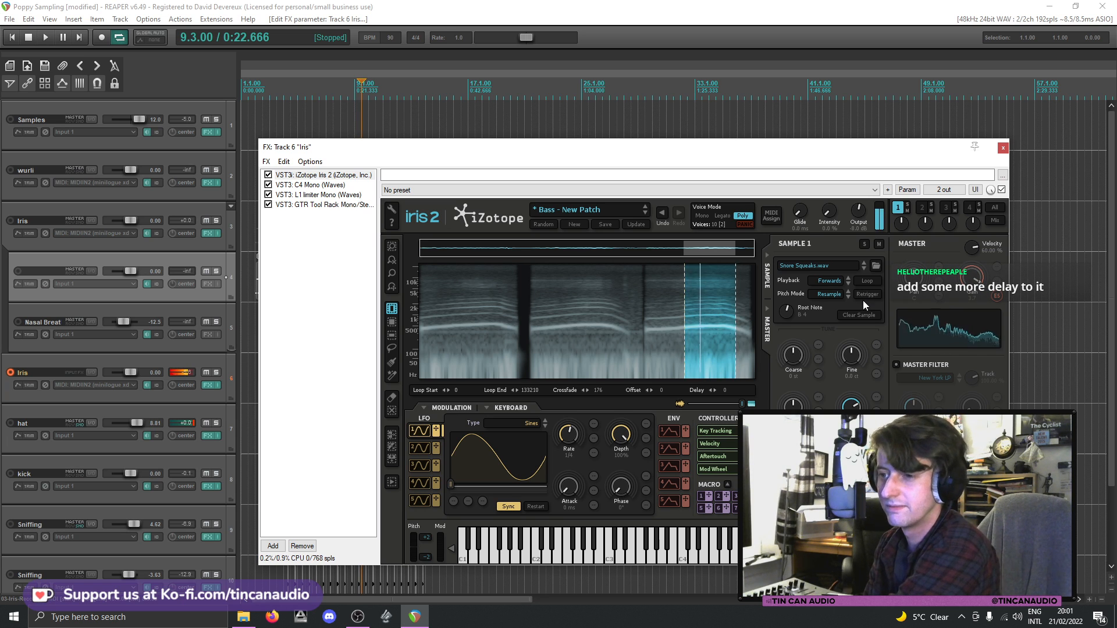
{"action": "left_click", "coordinate": [1003, 148]}
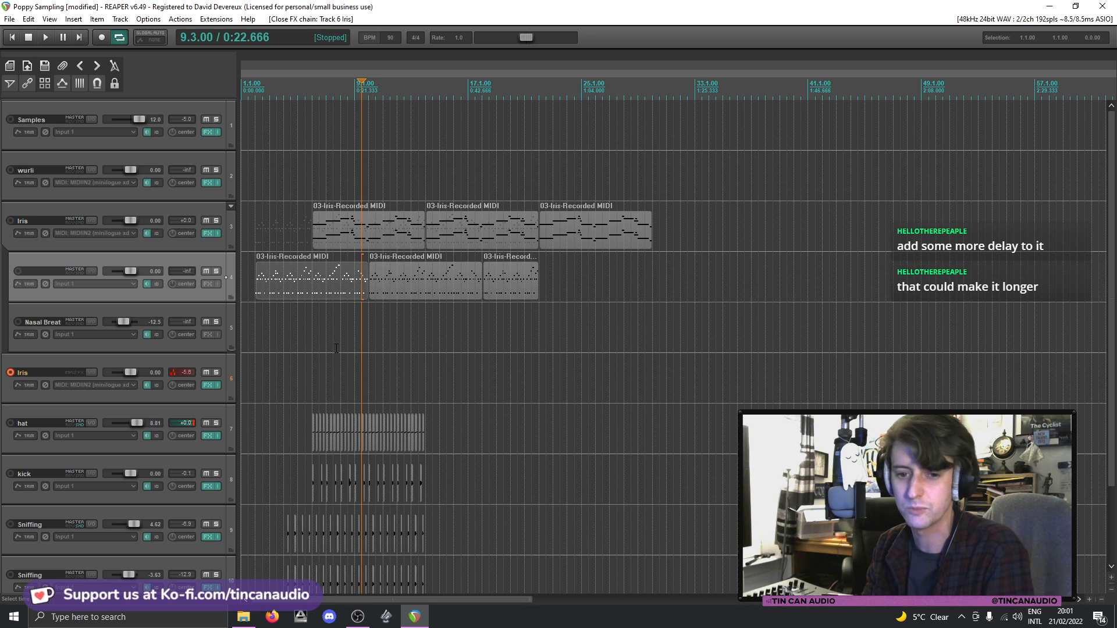
- Audition the unnamed child track soloed from bar 2, then unsolo it and stop playback
{"action": "left_click", "coordinate": [264, 291]}
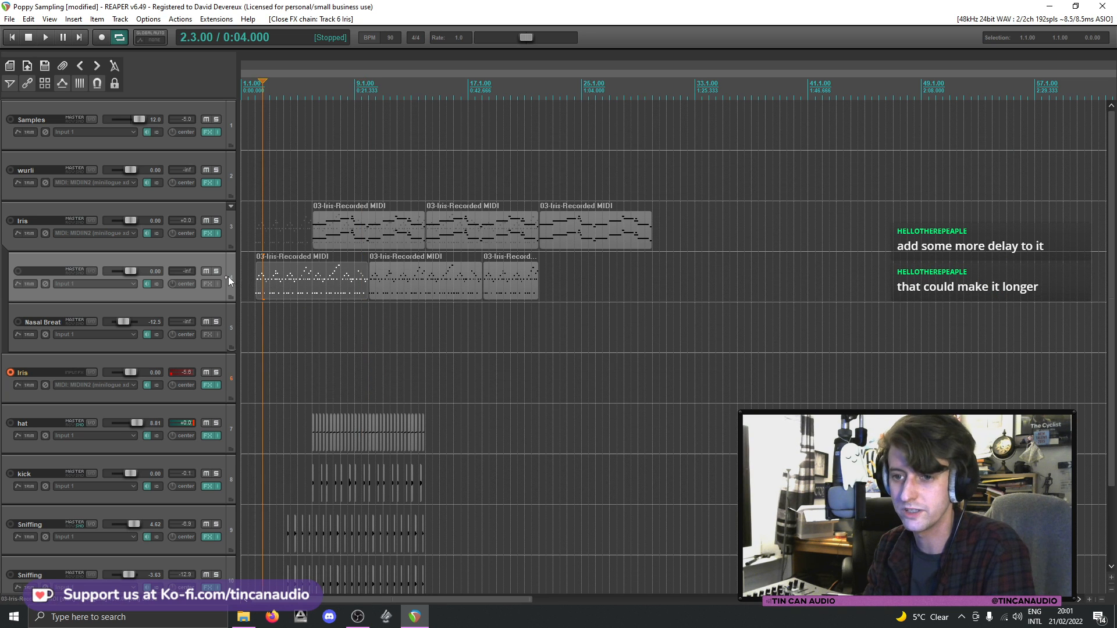
{"action": "left_click", "coordinate": [216, 271]}
{"action": "key", "text": "space"}
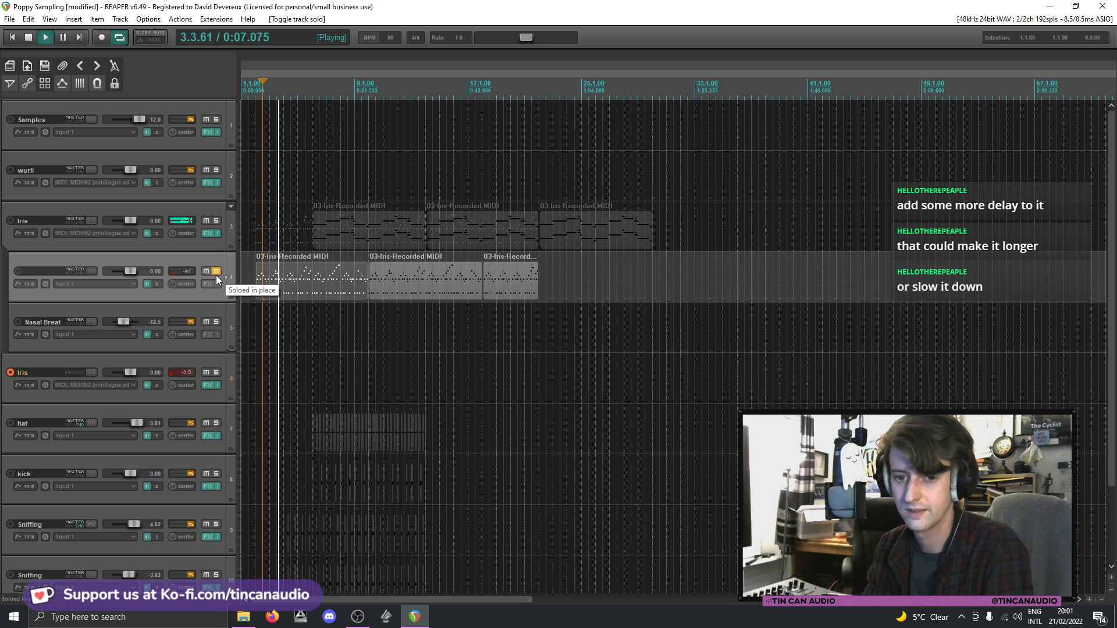
{"action": "left_click", "coordinate": [217, 272]}
{"action": "key", "text": "space"}
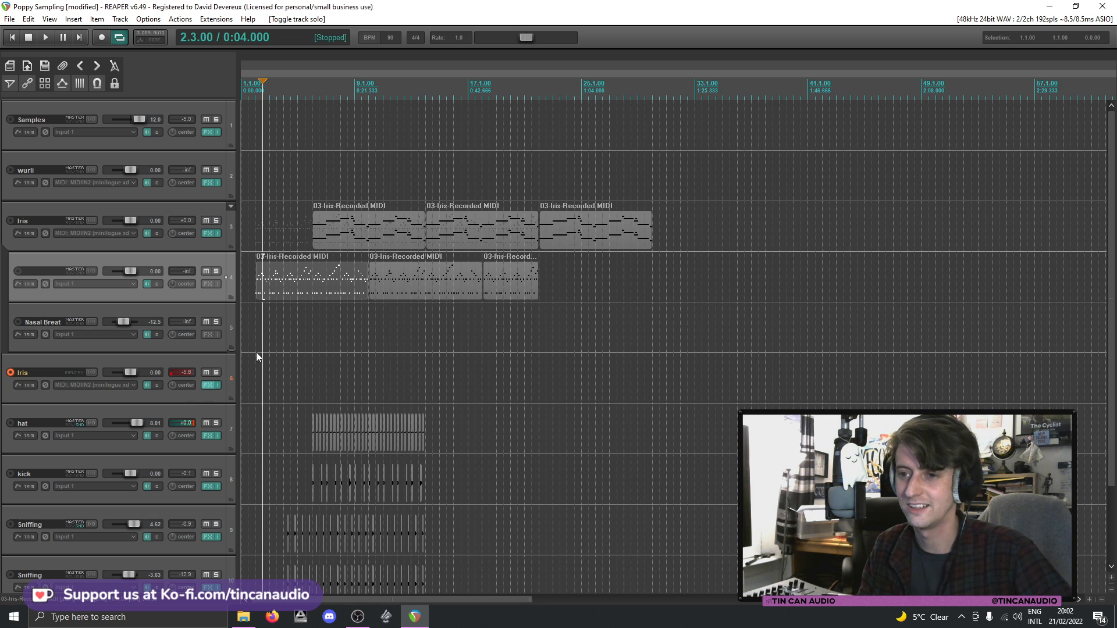
{"action": "key", "text": "f"}
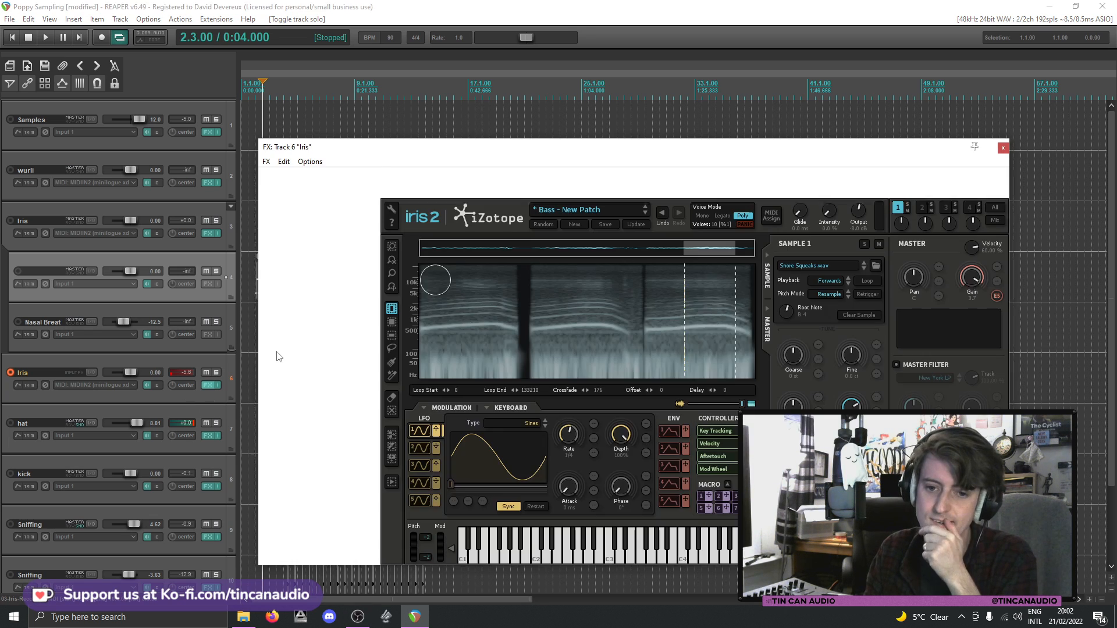
{"action": "left_click", "coordinate": [1002, 149]}
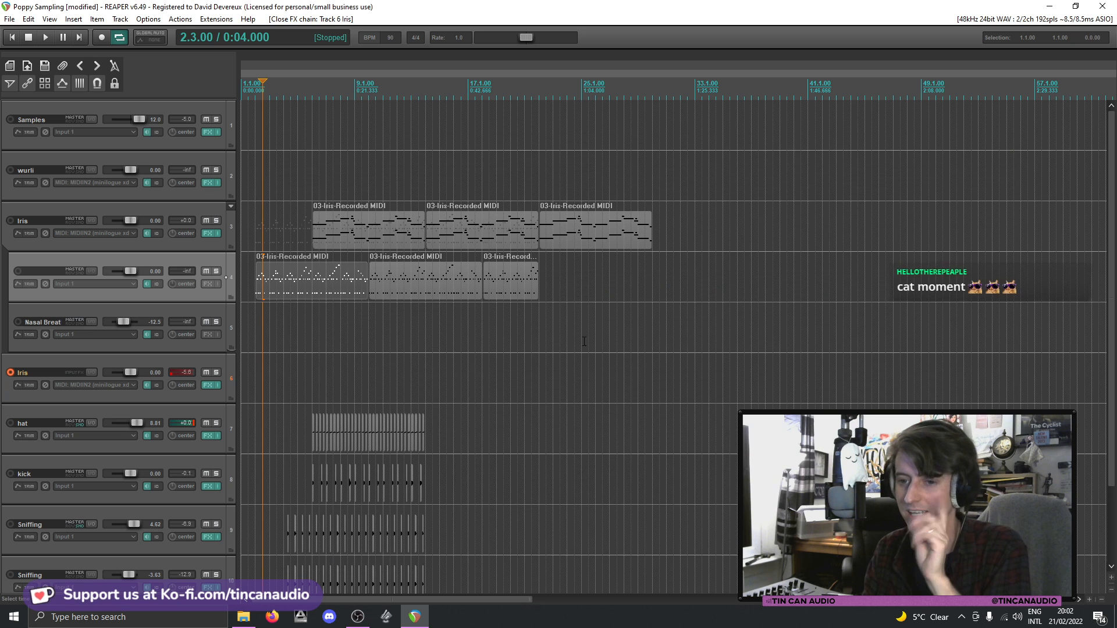
- Insert Purring In Bath.WAV from the Poppy folder on the Samples track at bar 41
{"action": "left_click", "coordinate": [242, 618]}
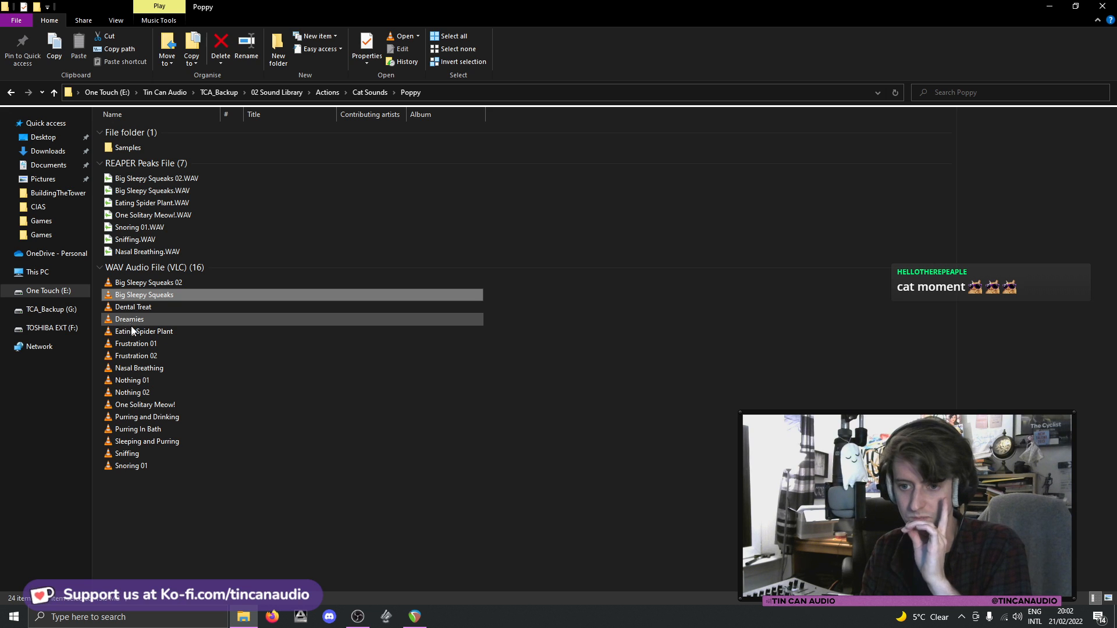
{"action": "left_click", "coordinate": [150, 431]}
{"action": "left_click_drag", "start_coordinate": [144, 431], "coordinate": [817, 147]}
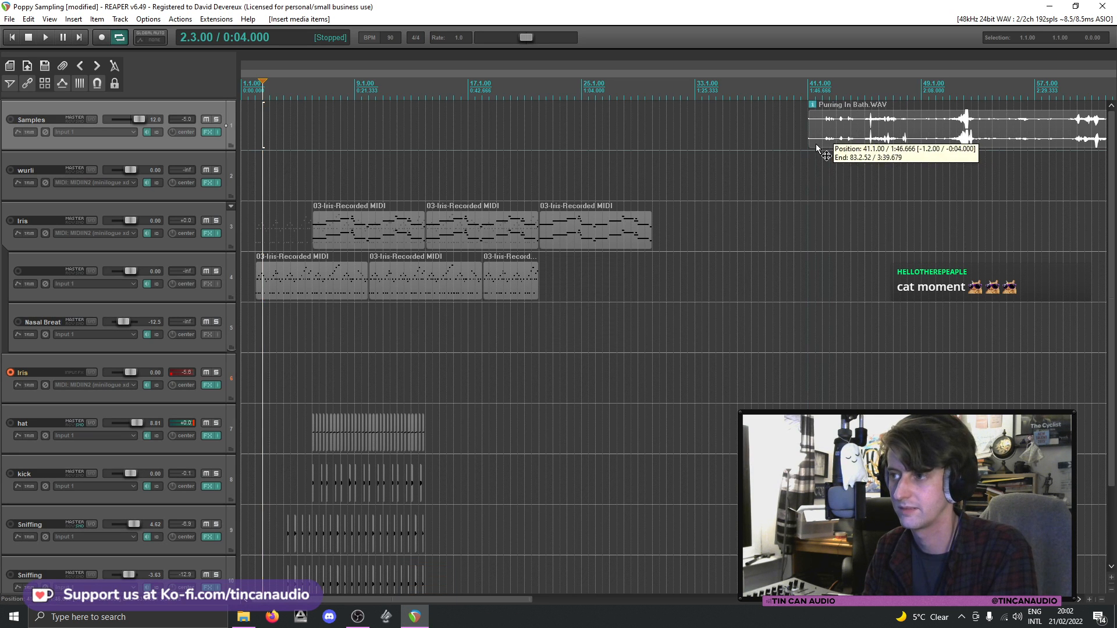
- Audition the Purring In Bath clip from bar 48 and from its loud burst near bar 52, and split it at bar 53
{"action": "left_click", "coordinate": [914, 125]}
{"action": "key", "text": "space"}
{"action": "key", "text": "space"}
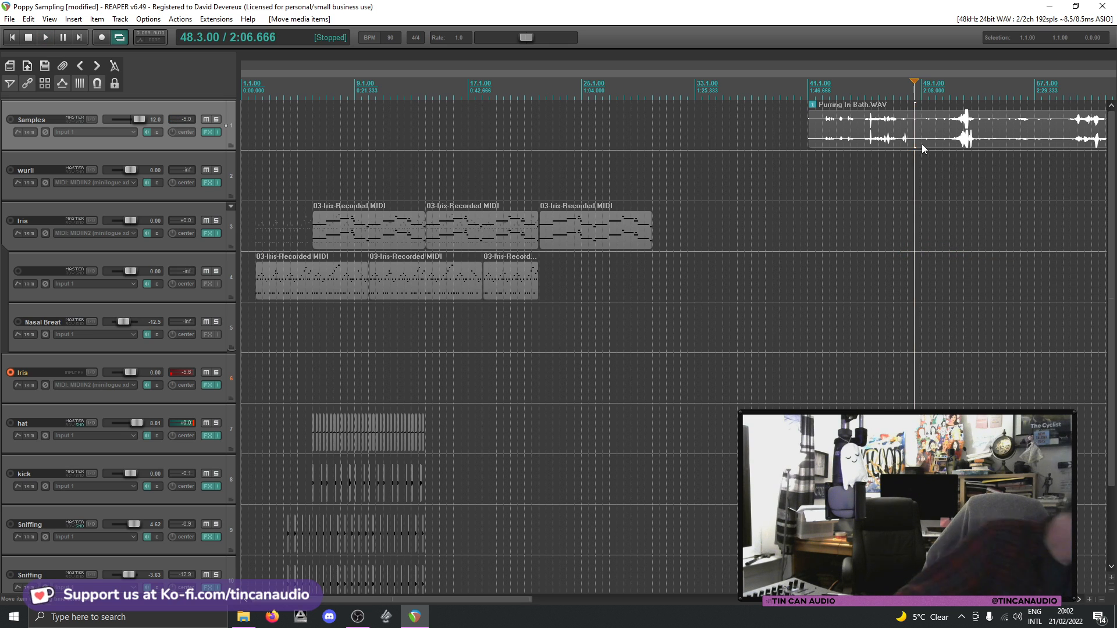
{"action": "left_click", "coordinate": [972, 131]}
{"action": "key", "text": "space"}
{"action": "scroll", "coordinate": [972, 131], "scroll_direction": "up", "scroll_amount": 3}
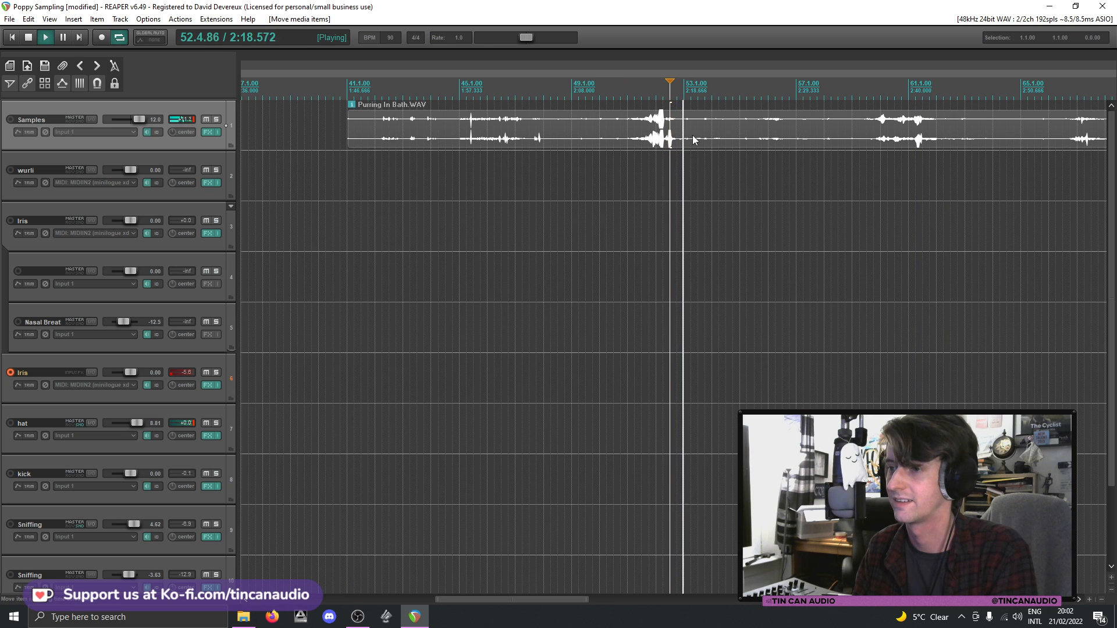
{"action": "key", "text": "s"}
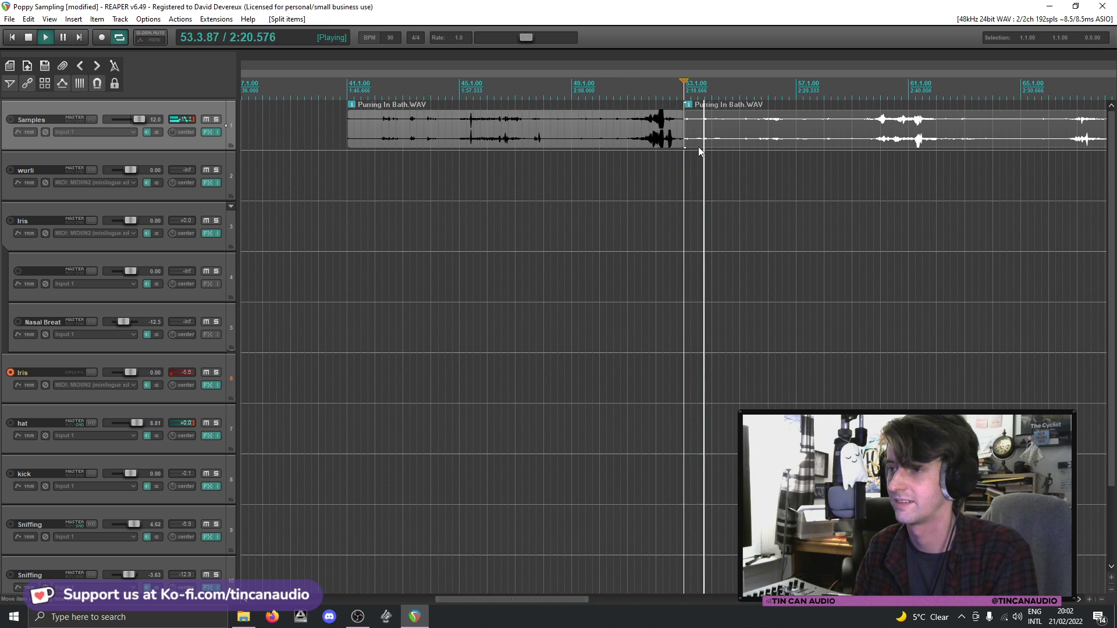
- Audition further passages of the second Purring In Bath piece and split it at bar 57
{"action": "scroll", "coordinate": [699, 147], "scroll_direction": "up", "scroll_amount": 1}
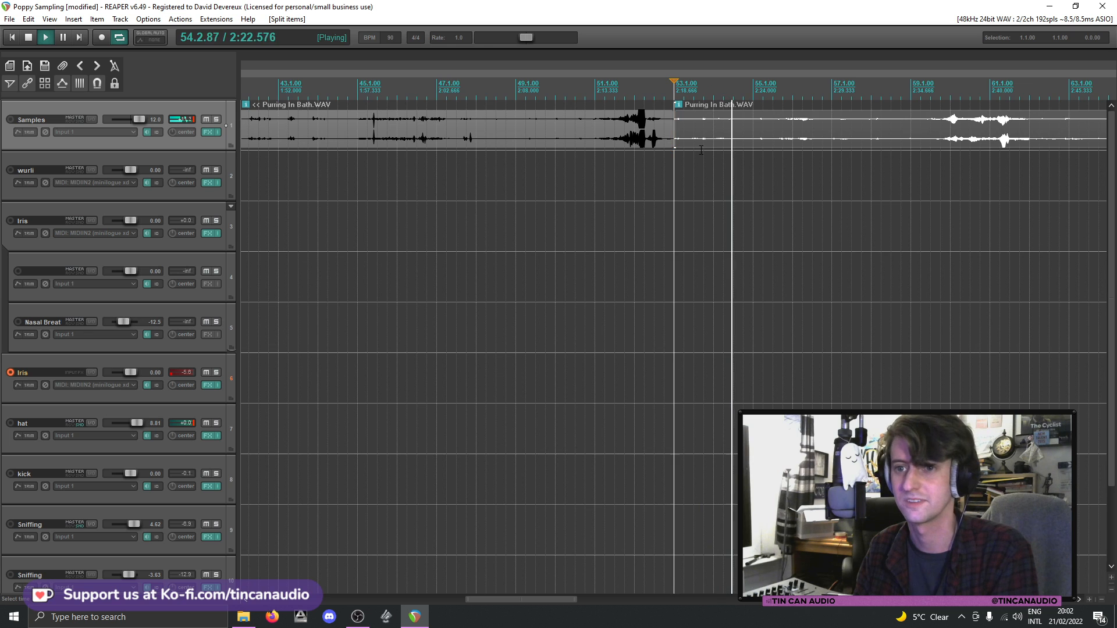
{"action": "scroll", "coordinate": [701, 150], "scroll_direction": "down", "scroll_amount": 1}
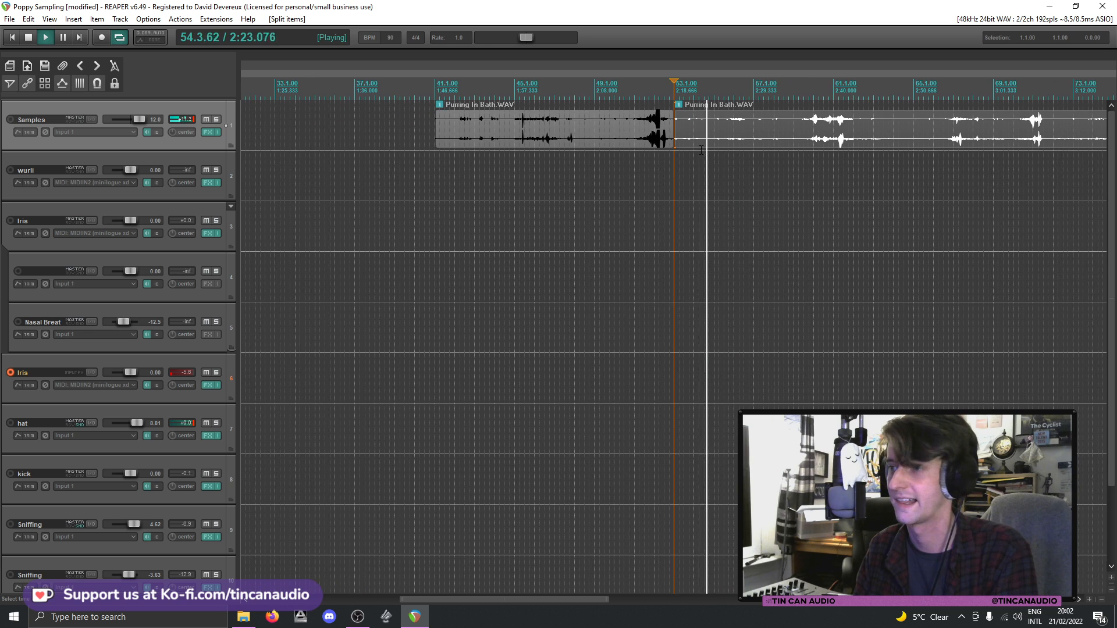
{"action": "left_click", "coordinate": [810, 125]}
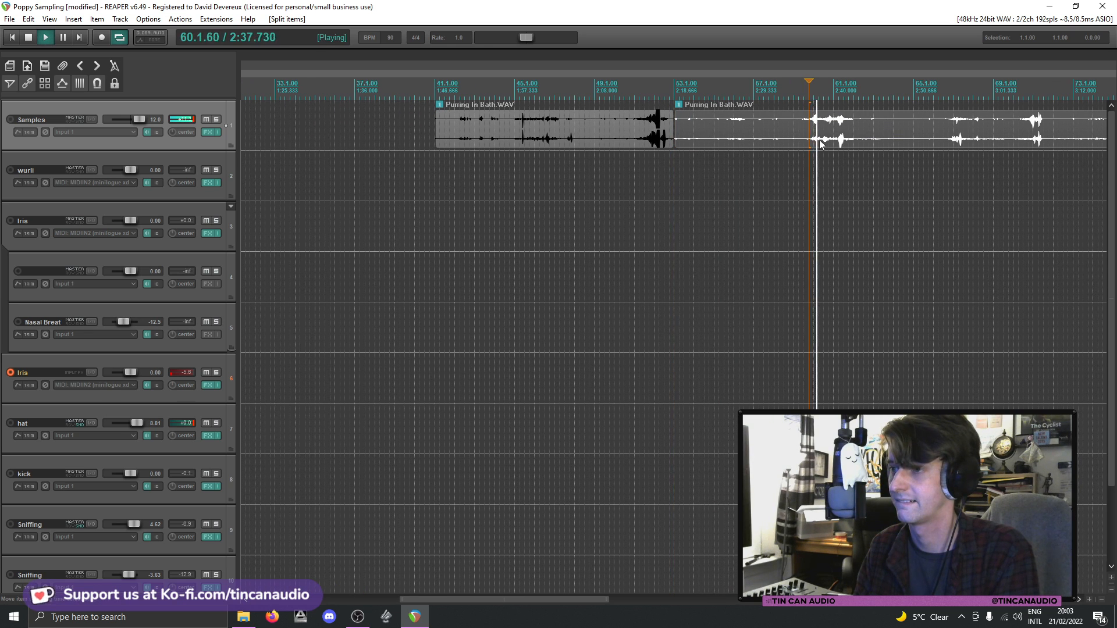
{"action": "key", "text": "space"}
{"action": "left_click", "coordinate": [727, 130]}
{"action": "key", "text": "space"}
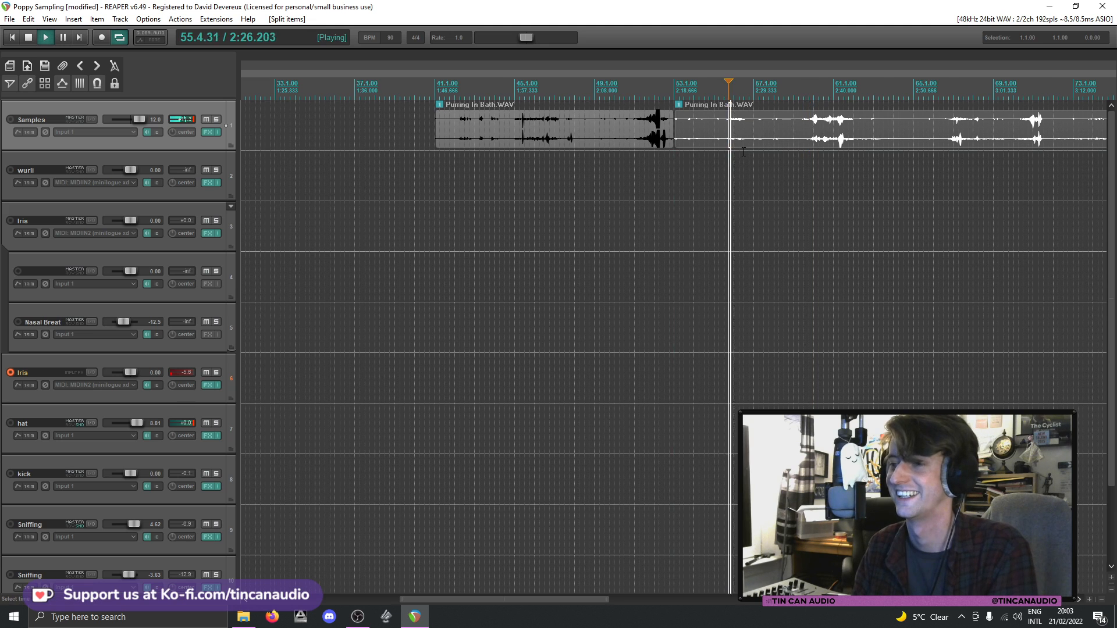
{"action": "scroll", "coordinate": [712, 141], "scroll_direction": "up", "scroll_amount": 1}
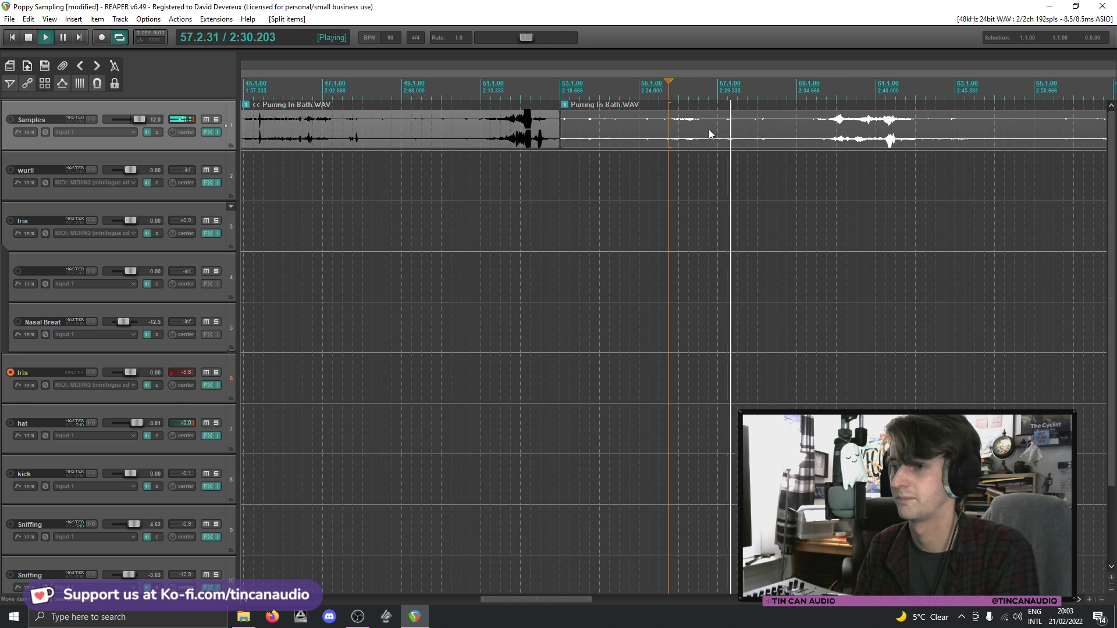
{"action": "left_click", "coordinate": [727, 141]}
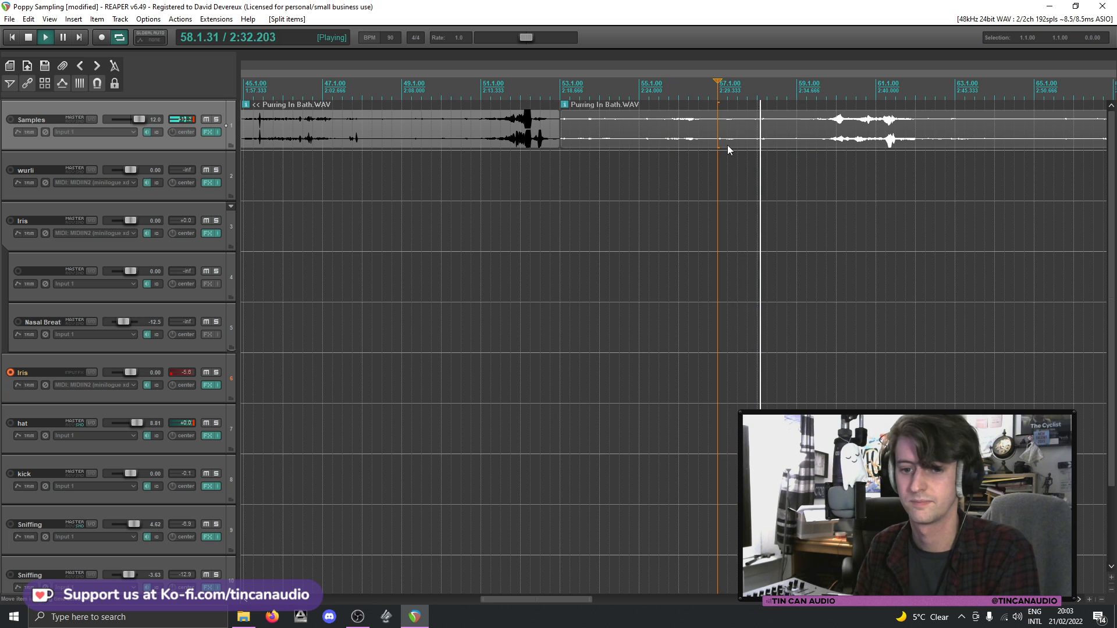
{"action": "key", "text": "space"}
{"action": "key", "text": "s"}
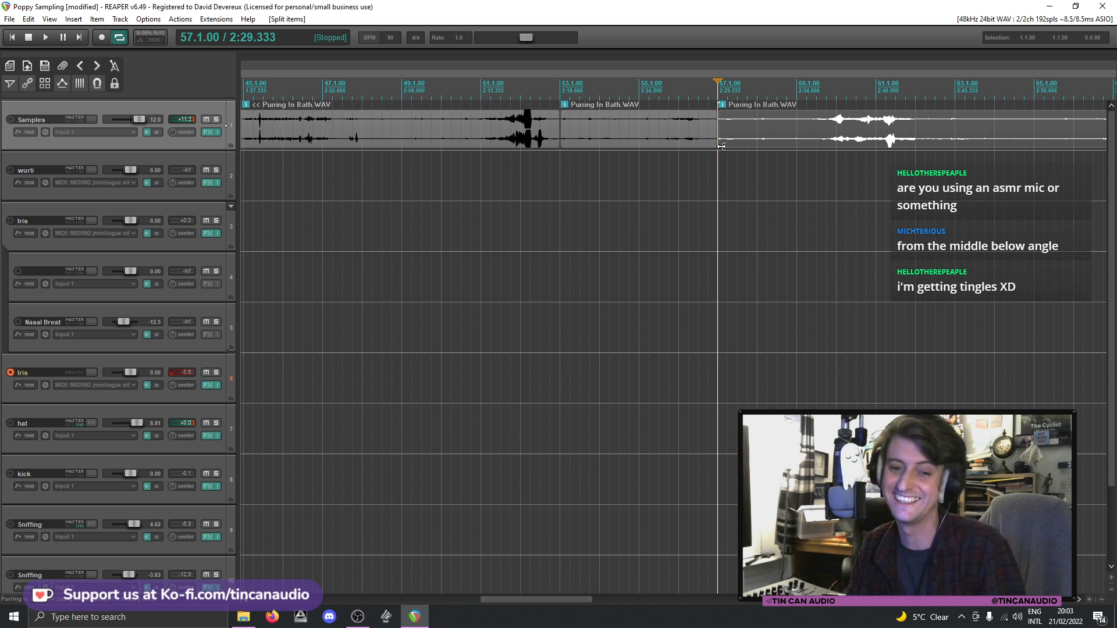
- Lower the Samples track's volume to 8.81 and audition passages of the first Purring In Bath piece between bars 42 and 45
{"action": "scroll", "coordinate": [721, 146], "scroll_direction": "down", "scroll_amount": 3}
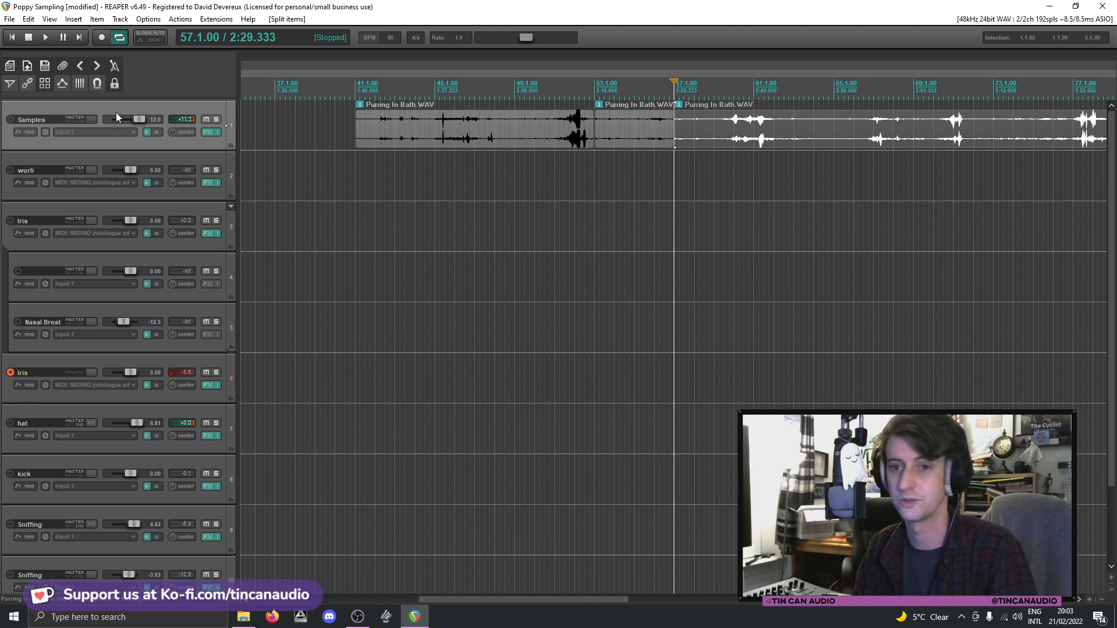
{"action": "left_click_drag", "start_coordinate": [138, 120], "coordinate": [135, 120]}
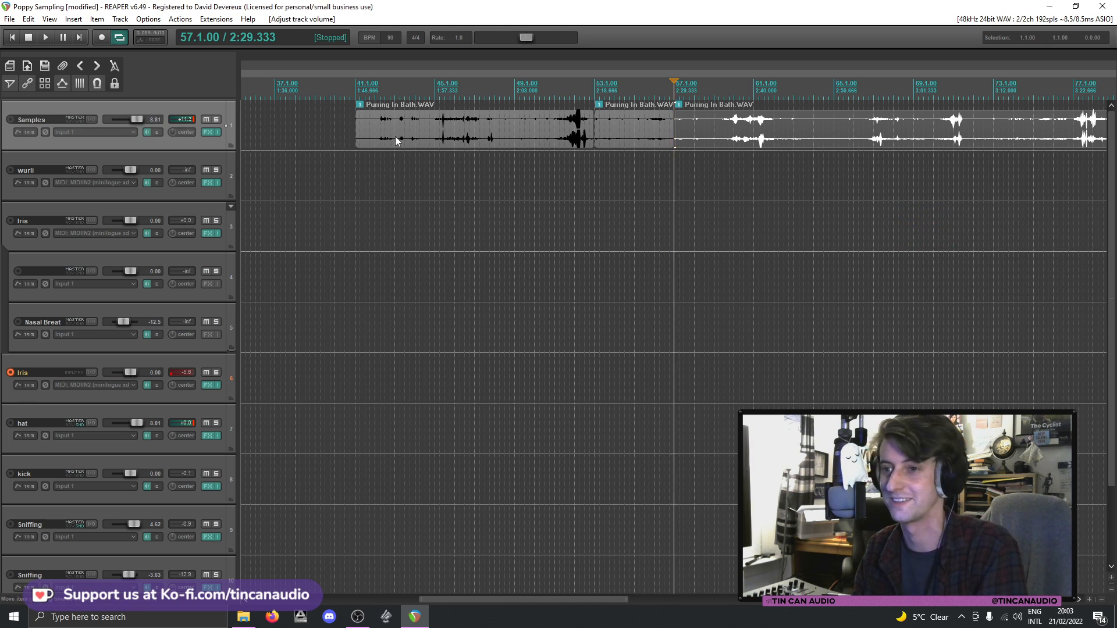
{"action": "left_click", "coordinate": [381, 125]}
{"action": "key", "text": "space"}
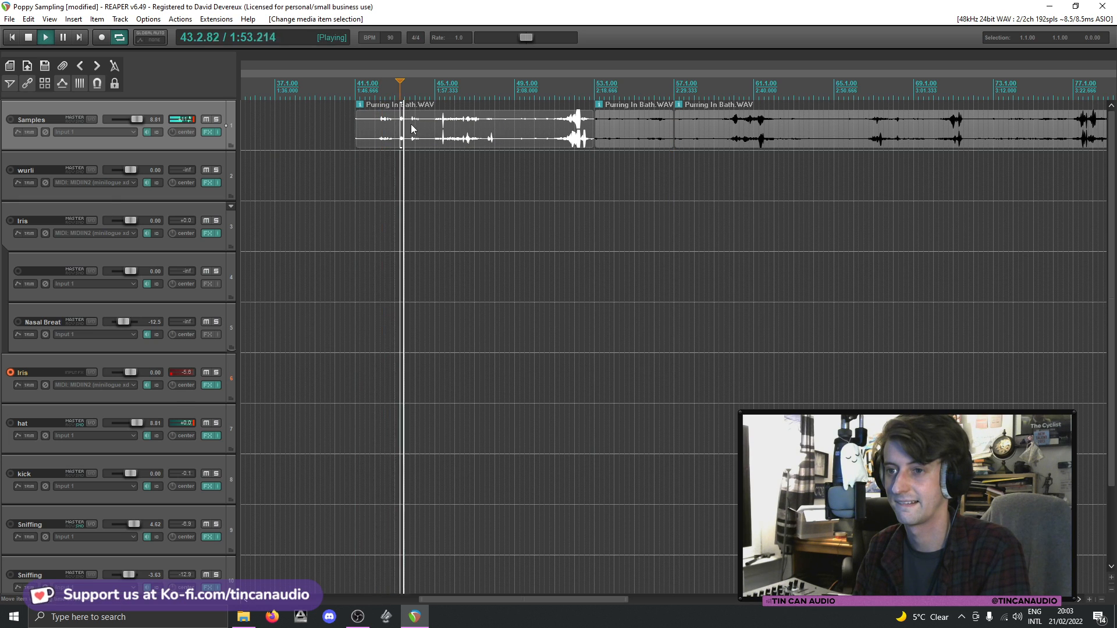
{"action": "left_click", "coordinate": [410, 135]}
{"action": "left_click", "coordinate": [445, 135]}
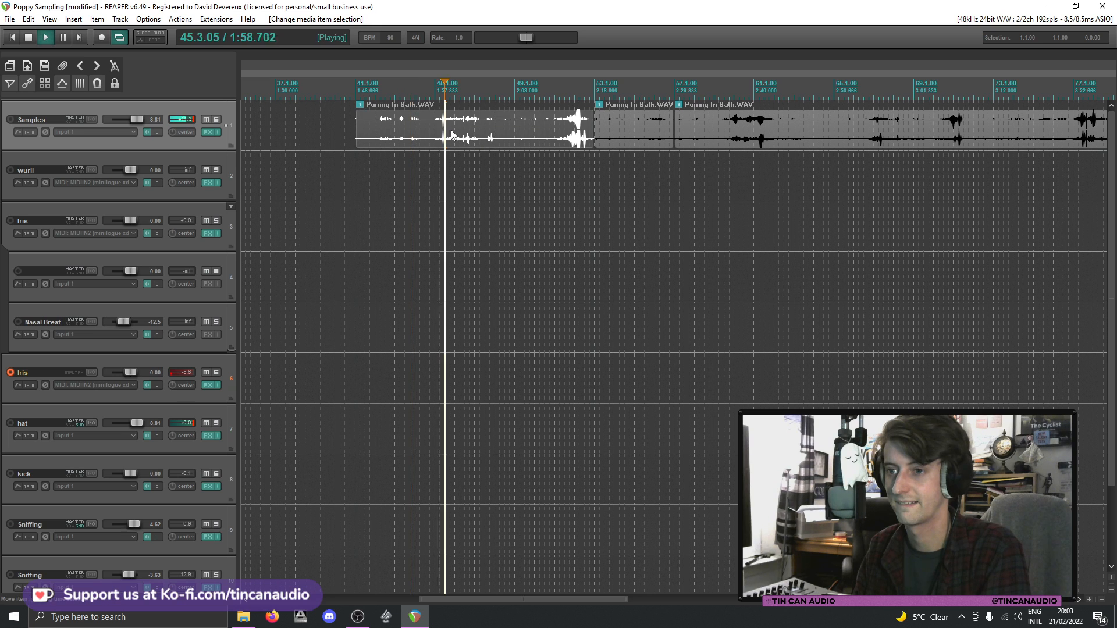
{"action": "scroll", "coordinate": [626, 119], "scroll_direction": "up", "scroll_amount": 2}
{"action": "left_click", "coordinate": [653, 122]}
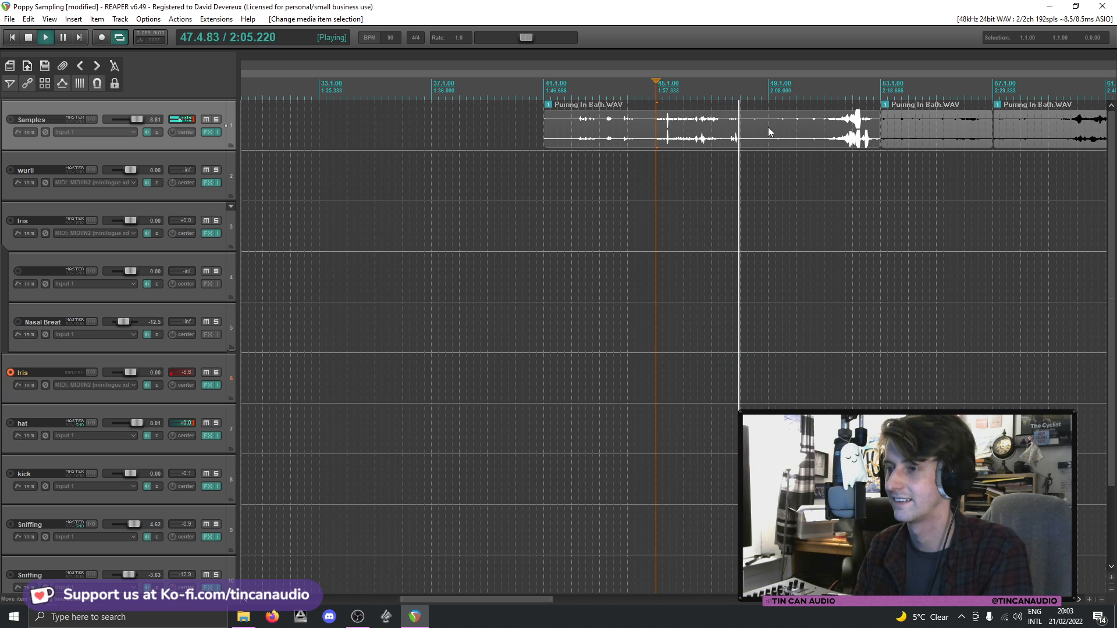
- Audition the first Purring In Bath piece from bar 49 up to its loud burst, then stop playback
{"action": "left_click", "coordinate": [773, 140]}
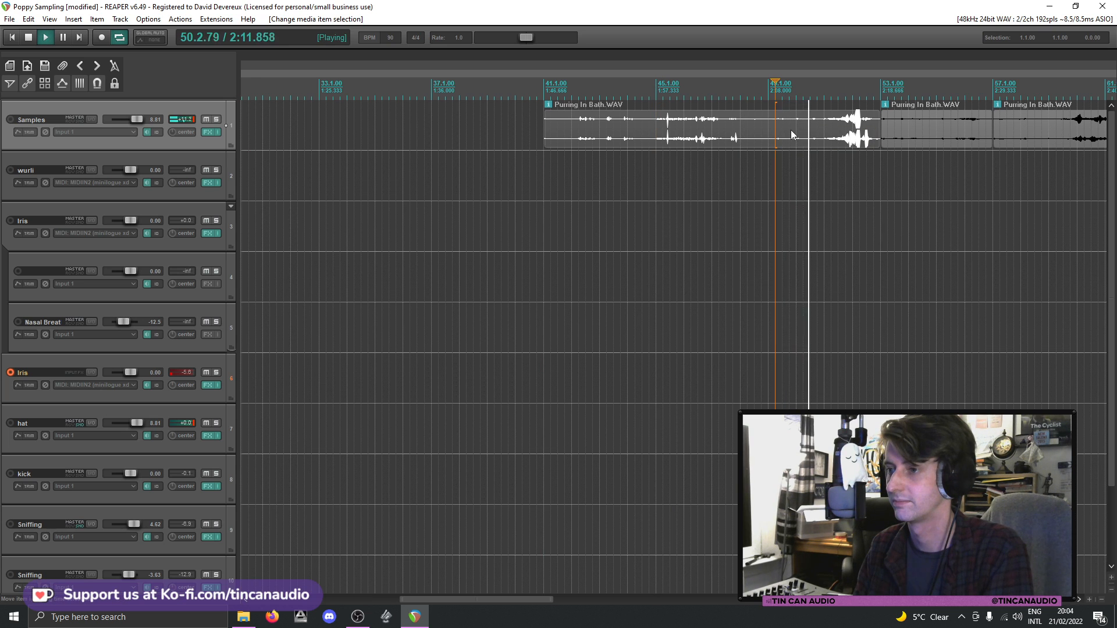
{"action": "scroll", "coordinate": [530, 223], "scroll_direction": "down", "scroll_amount": 2}
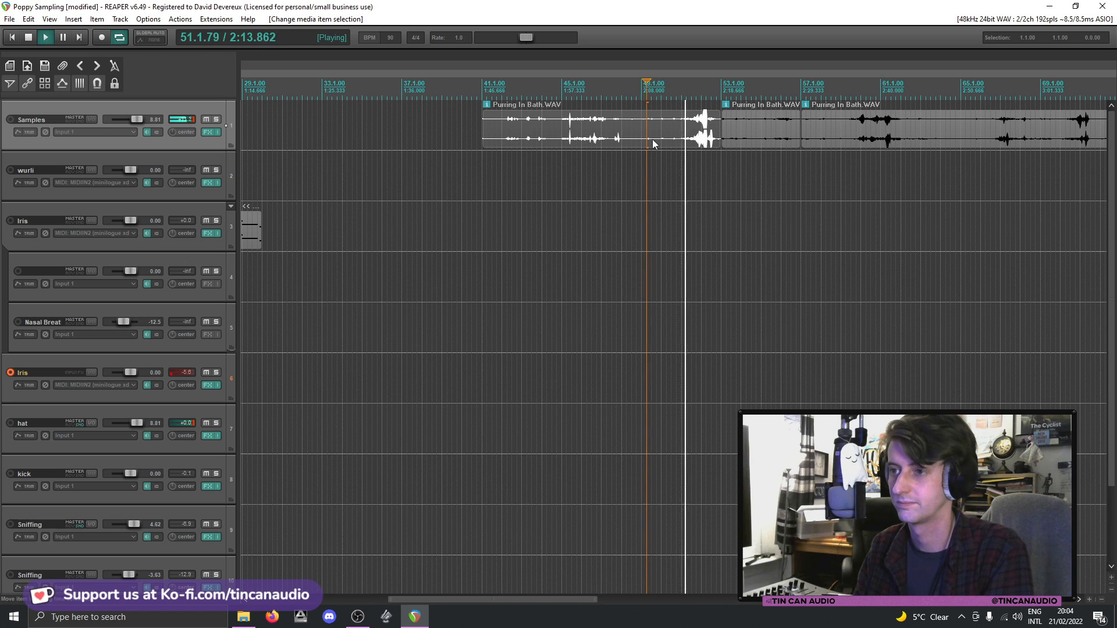
{"action": "scroll", "coordinate": [651, 138], "scroll_direction": "down", "scroll_amount": 1}
{"action": "key", "text": "space"}
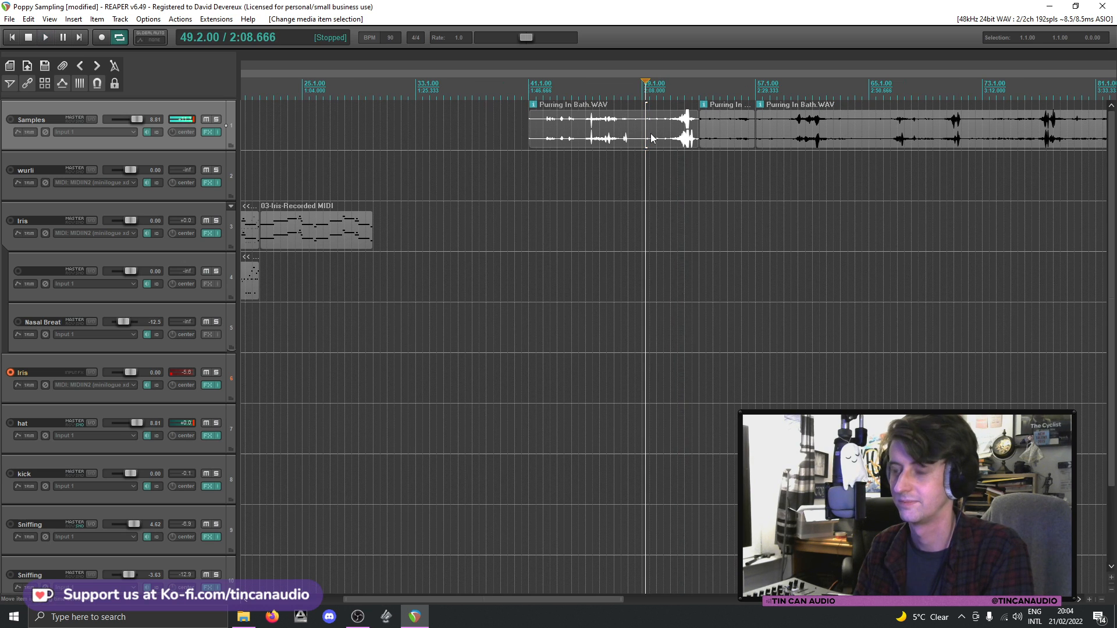
{"action": "scroll", "coordinate": [653, 138], "scroll_direction": "down", "scroll_amount": 2}
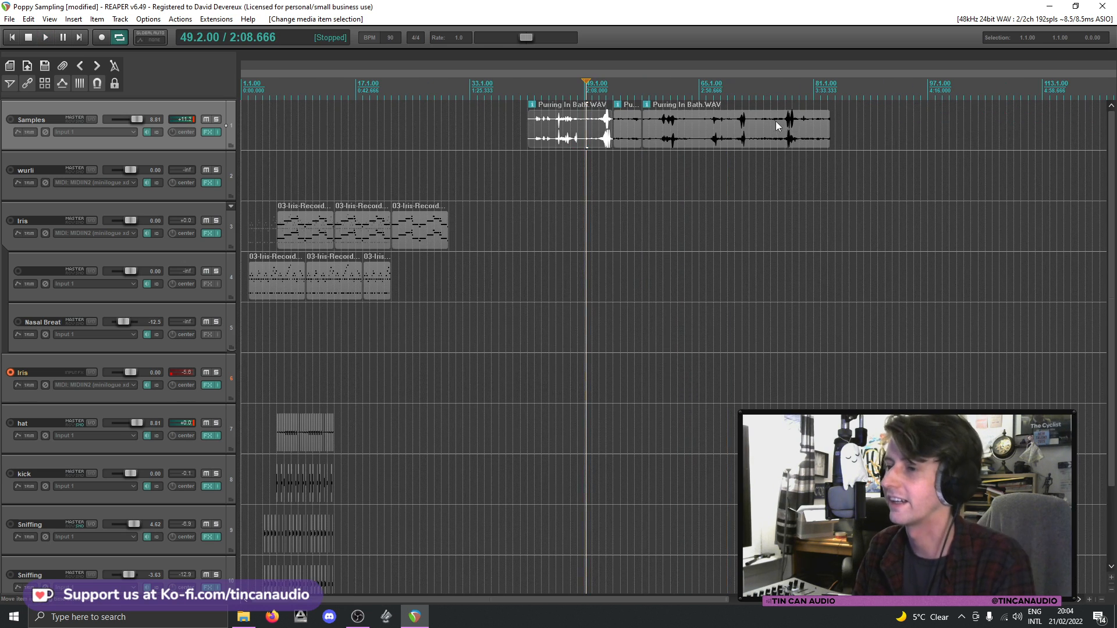
- Audition the last Purring In Bath piece from bar 75 and delete all the Purring In Bath pieces from the Samples track
{"action": "left_click", "coordinate": [776, 121]}
{"action": "key", "text": "space"}
{"action": "scroll", "coordinate": [784, 138], "scroll_direction": "up", "scroll_amount": 4}
{"action": "key", "text": "space"}
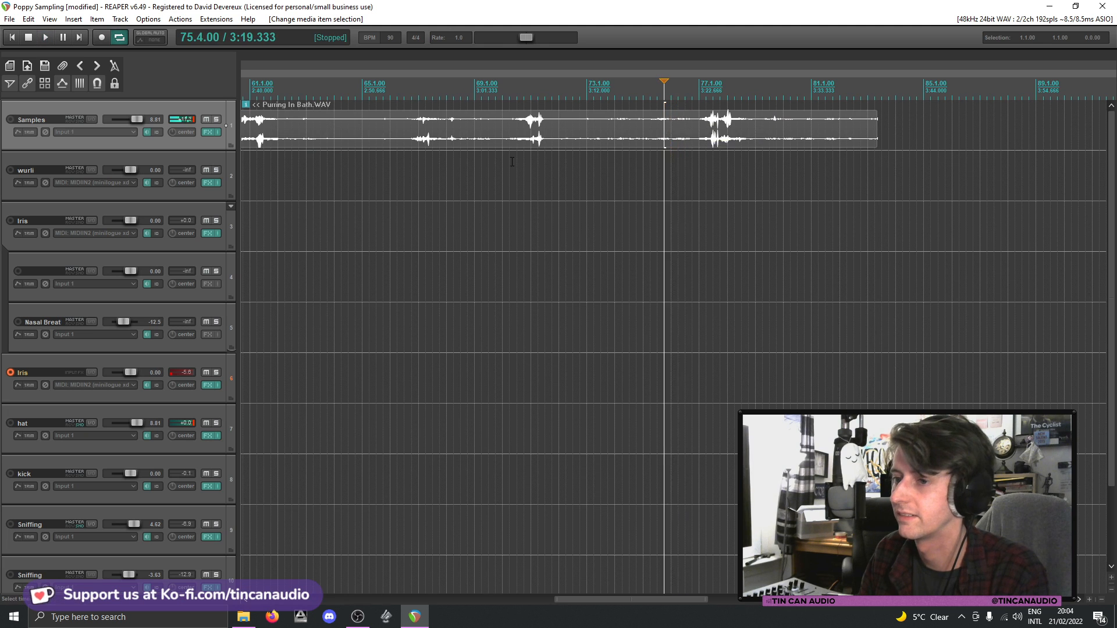
{"action": "scroll", "coordinate": [421, 150], "scroll_direction": "down", "scroll_amount": 4}
{"action": "key", "text": "Delete"}
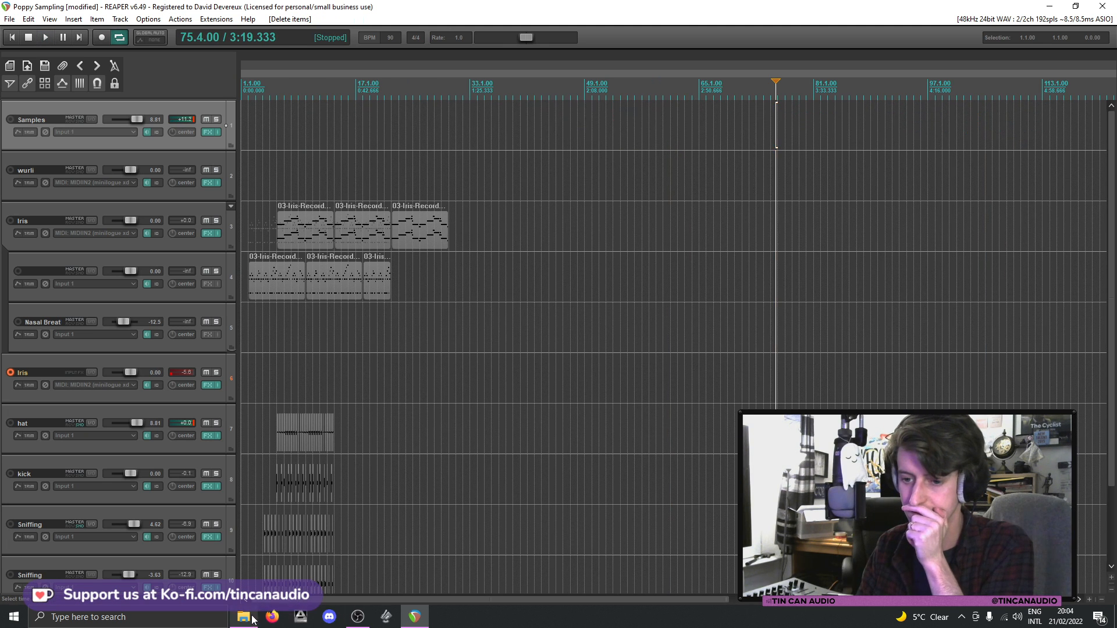
- Switch to the Poppy folder in File Explorer and insert Big Sleepy Squeaks 02.WAV on REAPER's Samples track around bar 61
{"action": "left_click", "coordinate": [252, 620]}
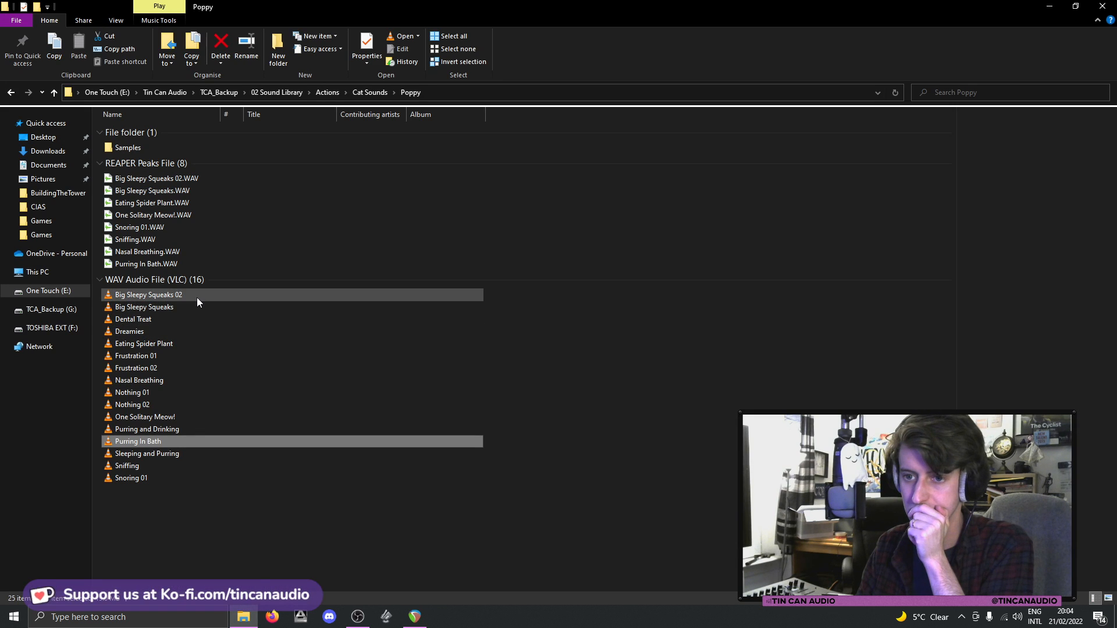
{"action": "left_click_drag", "start_coordinate": [197, 298], "coordinate": [672, 128]}
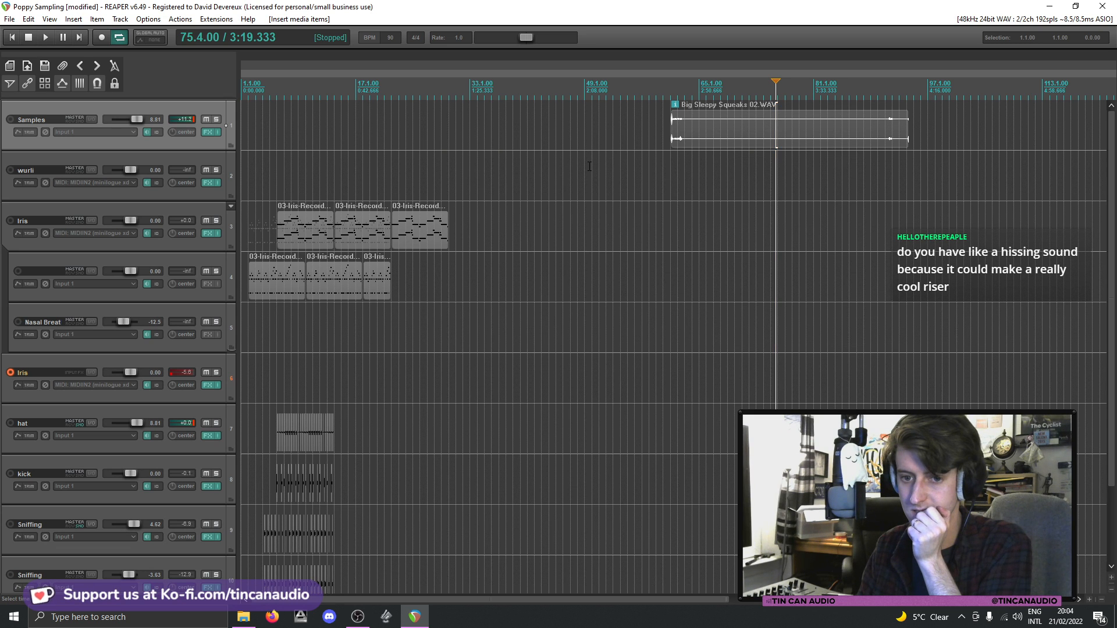
{"action": "left_click", "coordinate": [683, 128]}
{"action": "scroll", "coordinate": [682, 128], "scroll_direction": "up", "scroll_amount": 2}
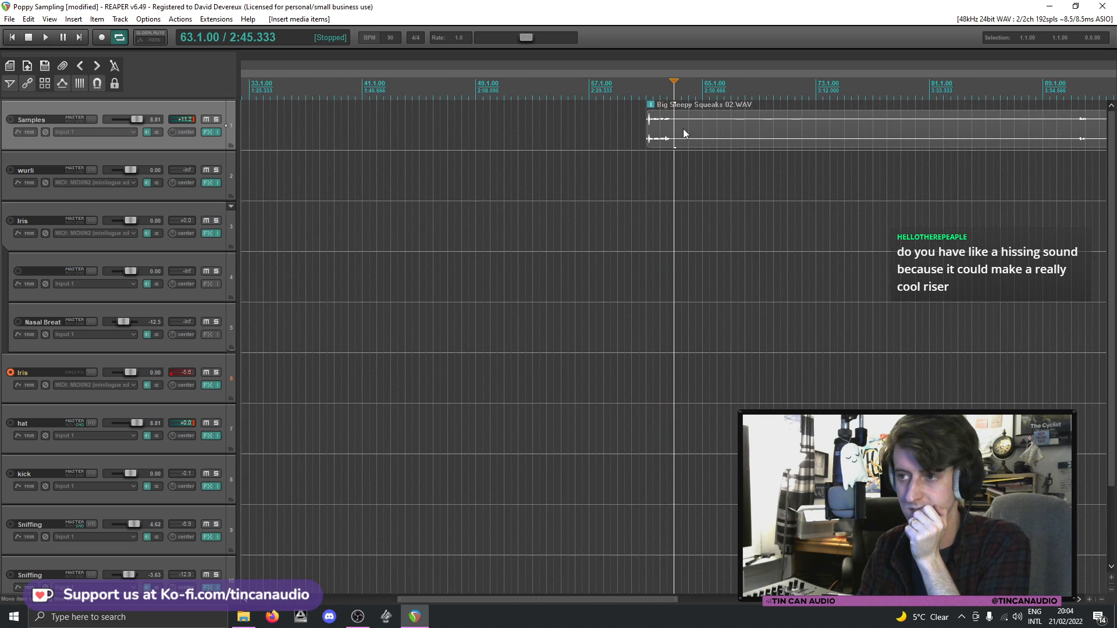
{"action": "scroll", "coordinate": [680, 128], "scroll_direction": "down", "scroll_amount": 2}
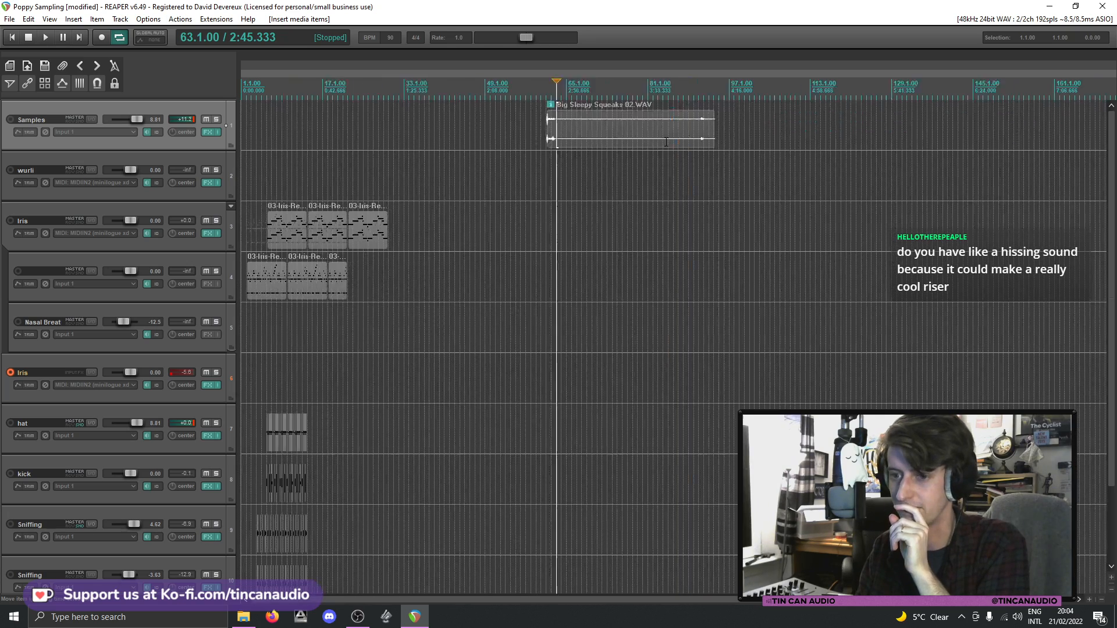
- Solo the upper Sniffing track, play it from its first hit at bar 4, and unsolo it
{"action": "left_click", "coordinate": [285, 530]}
{"action": "scroll", "coordinate": [285, 531], "scroll_direction": "up", "scroll_amount": 4}
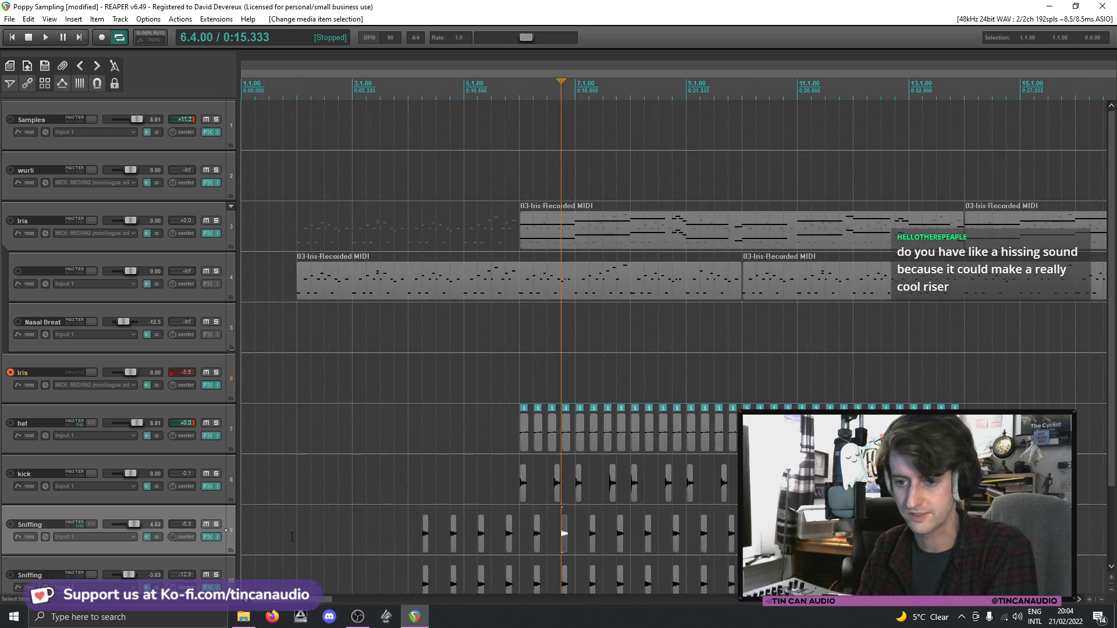
{"action": "left_click", "coordinate": [216, 524]}
{"action": "left_click", "coordinate": [423, 531]}
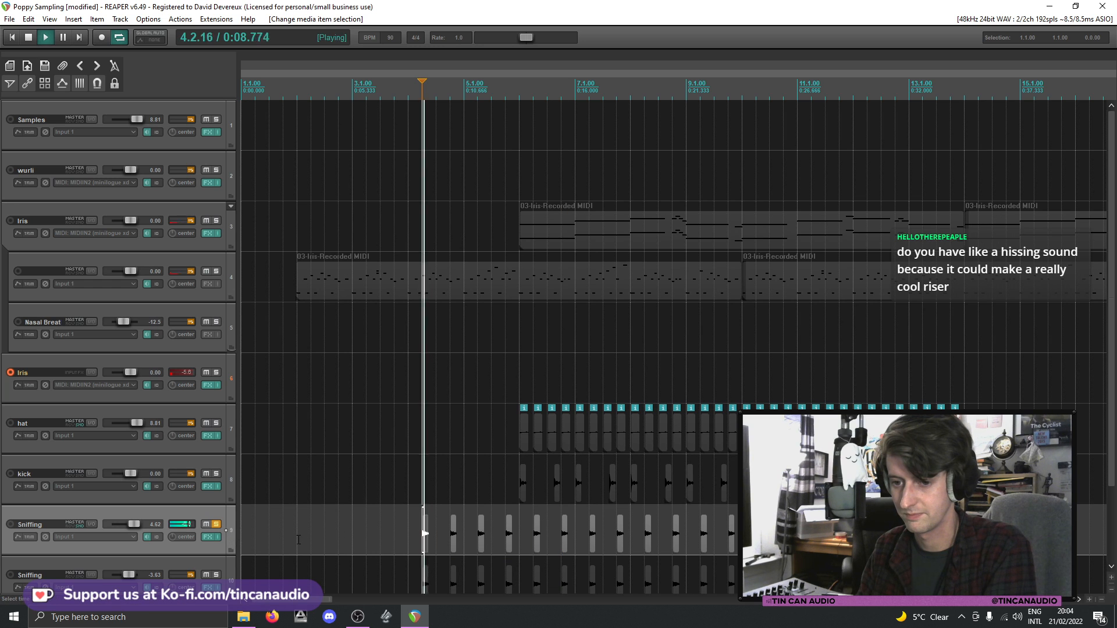
{"action": "left_click", "coordinate": [217, 525]}
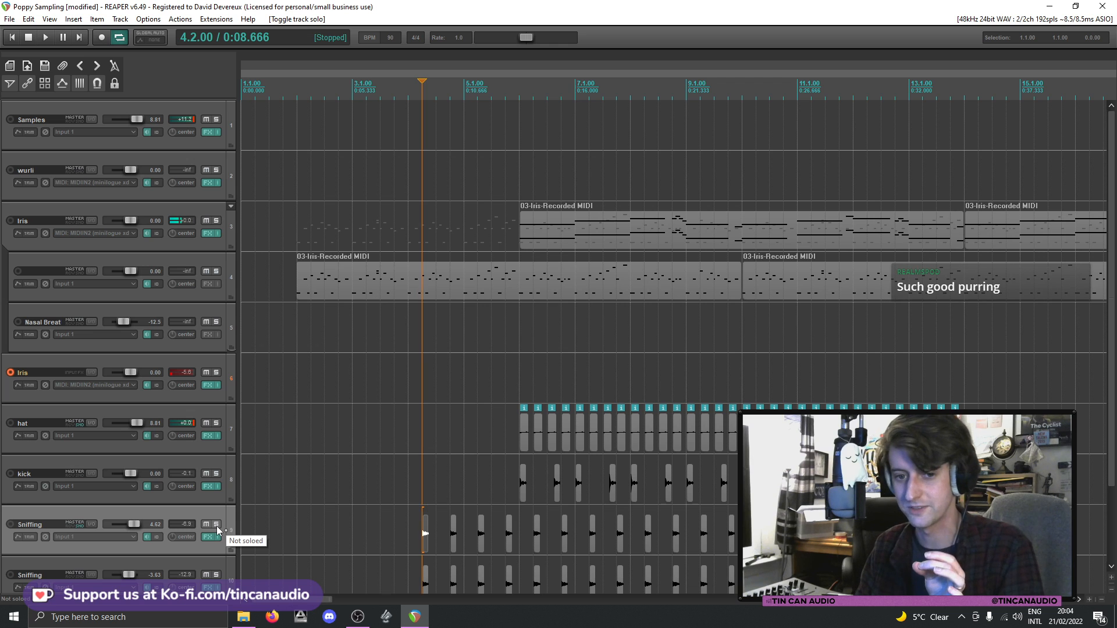
{"action": "scroll", "coordinate": [484, 404], "scroll_direction": "down", "scroll_amount": 8}
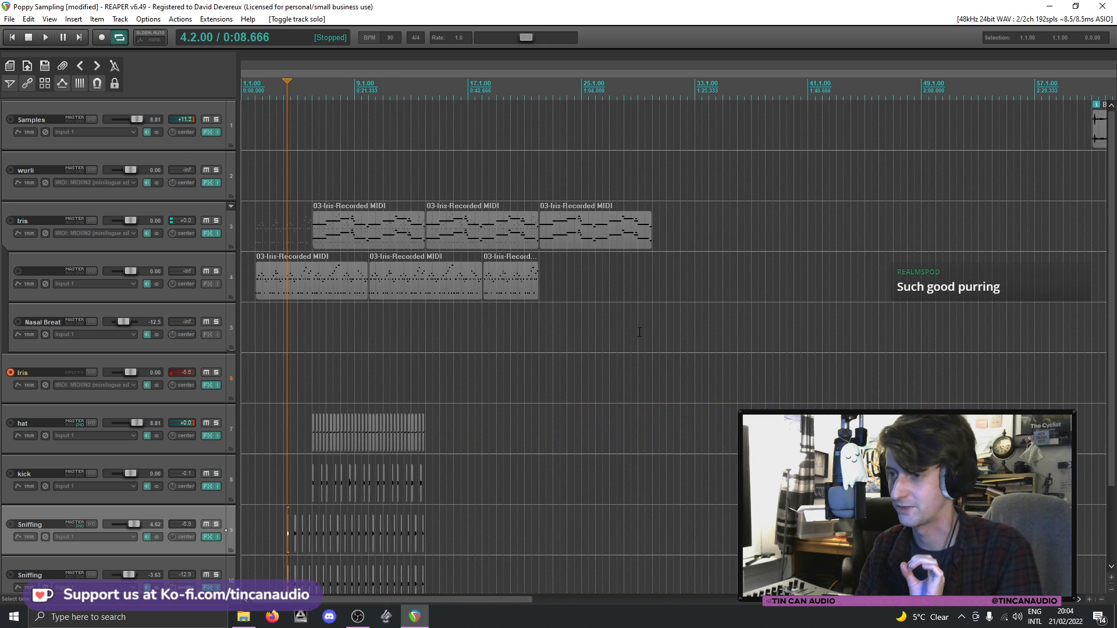
- Delete the Big Sleepy Squeaks 02 item and insert One Solitary Meow!.WAV from File Explorer's Poppy folder on the Samples track at bar 85
{"action": "left_click", "coordinate": [590, 127]}
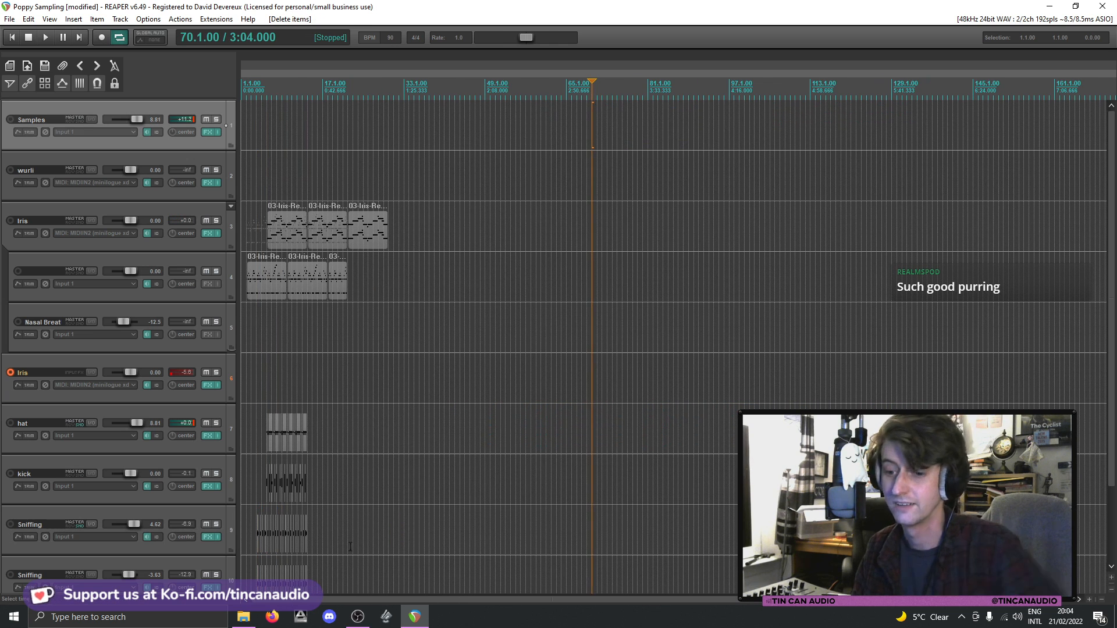
{"action": "left_click", "coordinate": [243, 617]}
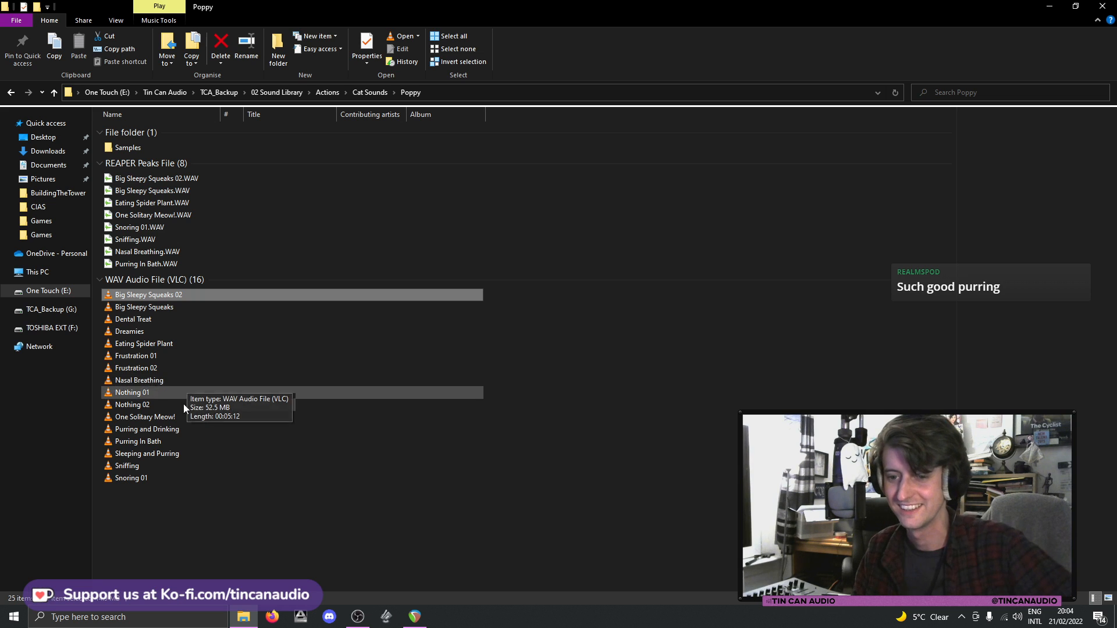
{"action": "left_click", "coordinate": [173, 429]}
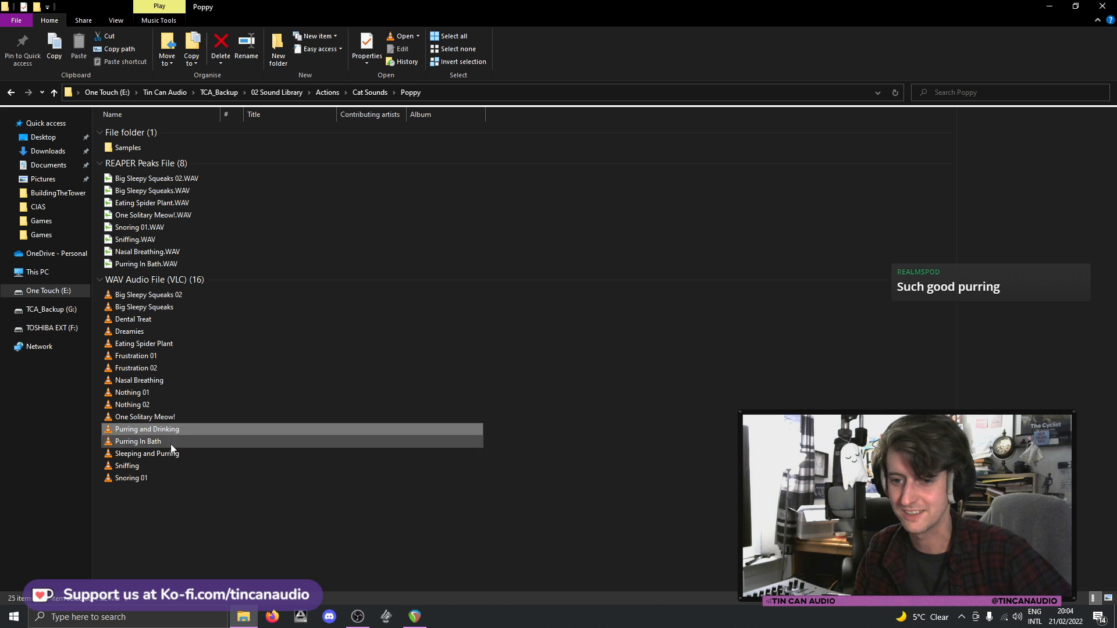
{"action": "left_click", "coordinate": [171, 445]}
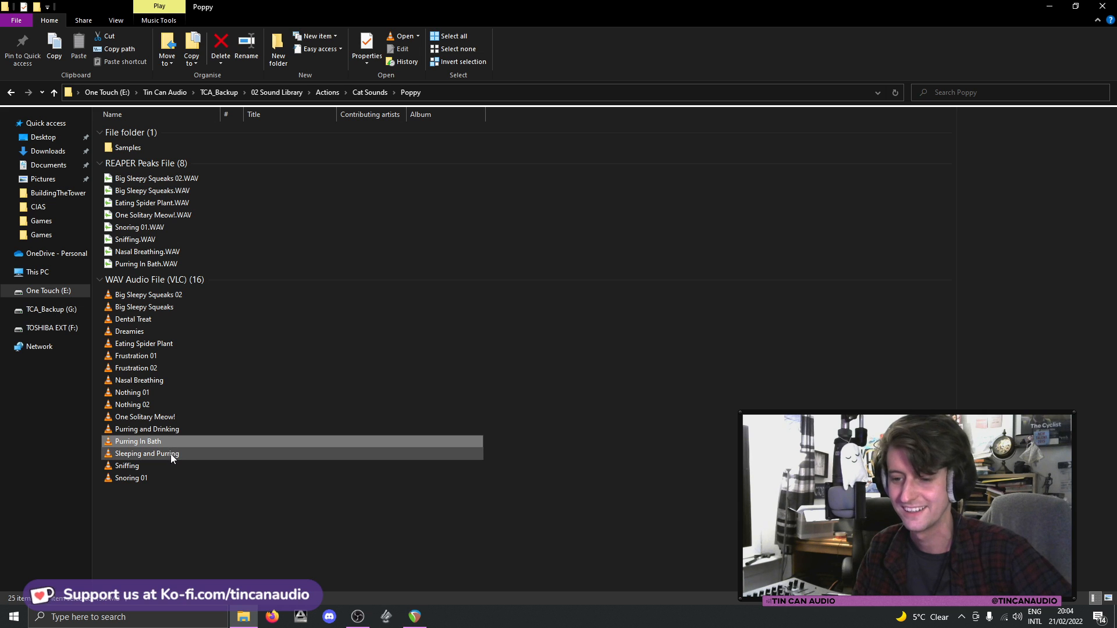
{"action": "left_click", "coordinate": [170, 454]}
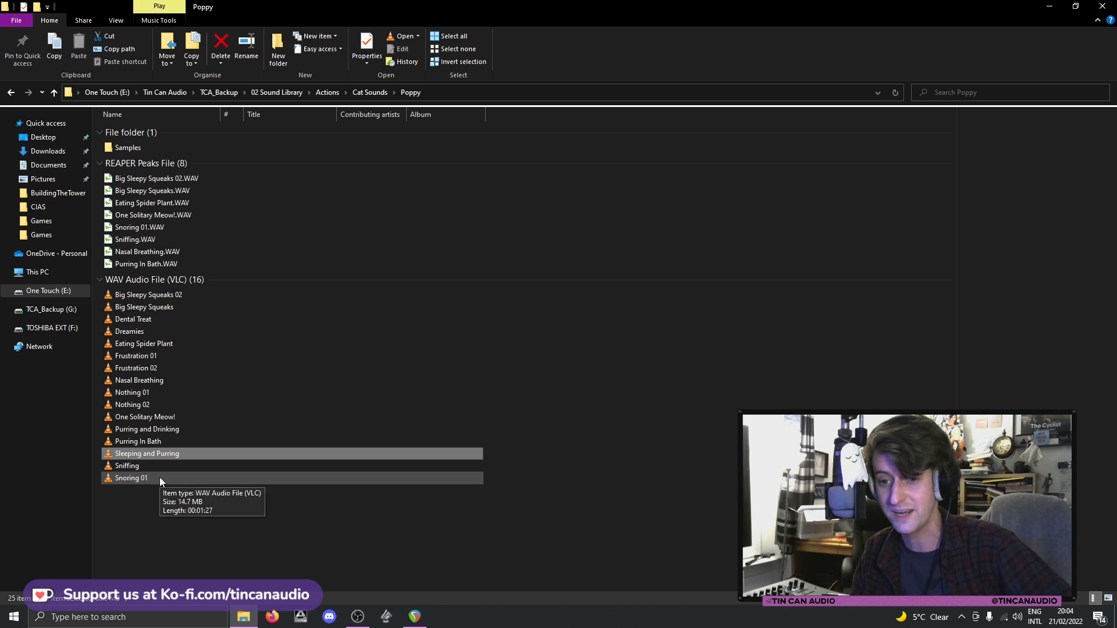
{"action": "left_click_drag", "start_coordinate": [158, 417], "coordinate": [675, 132]}
{"action": "scroll", "coordinate": [659, 153], "scroll_direction": "up", "scroll_amount": 2}
{"action": "scroll", "coordinate": [659, 152], "scroll_direction": "up", "scroll_amount": 2}
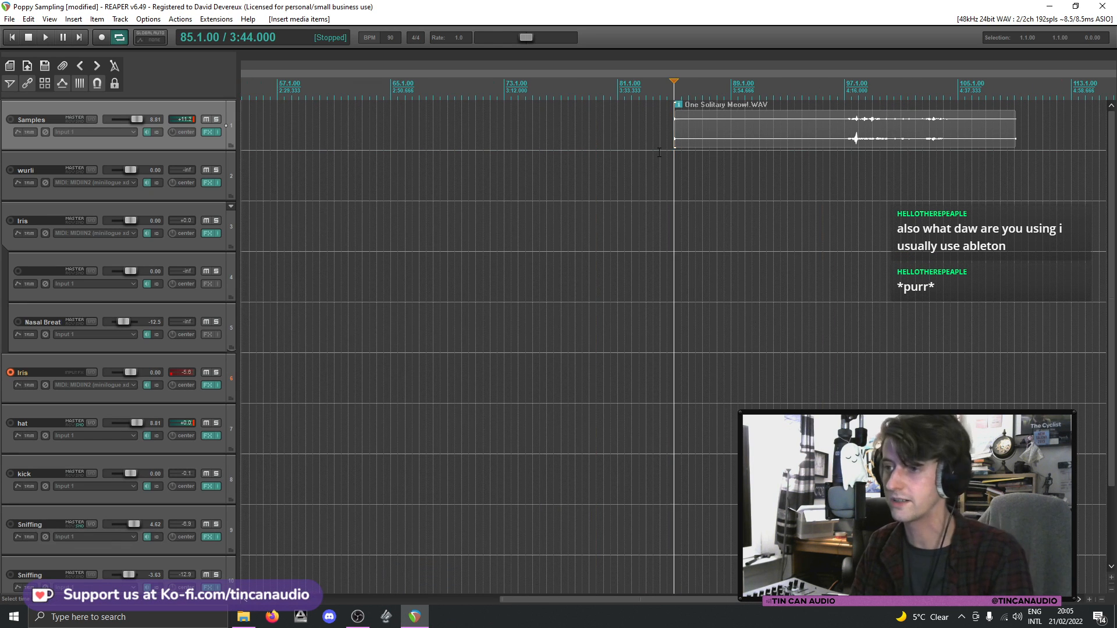
- Audition the One Solitary Meow! item from its start, from bar 97 and from just before bar 102
{"action": "key", "text": "space"}
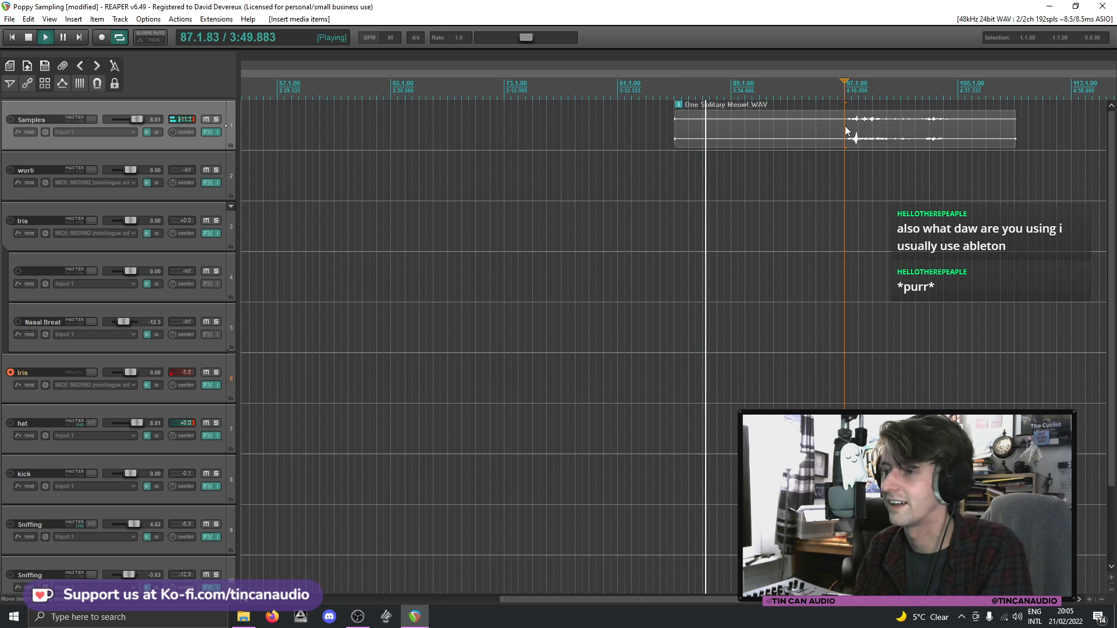
{"action": "left_click", "coordinate": [844, 125]}
{"action": "key", "text": "space"}
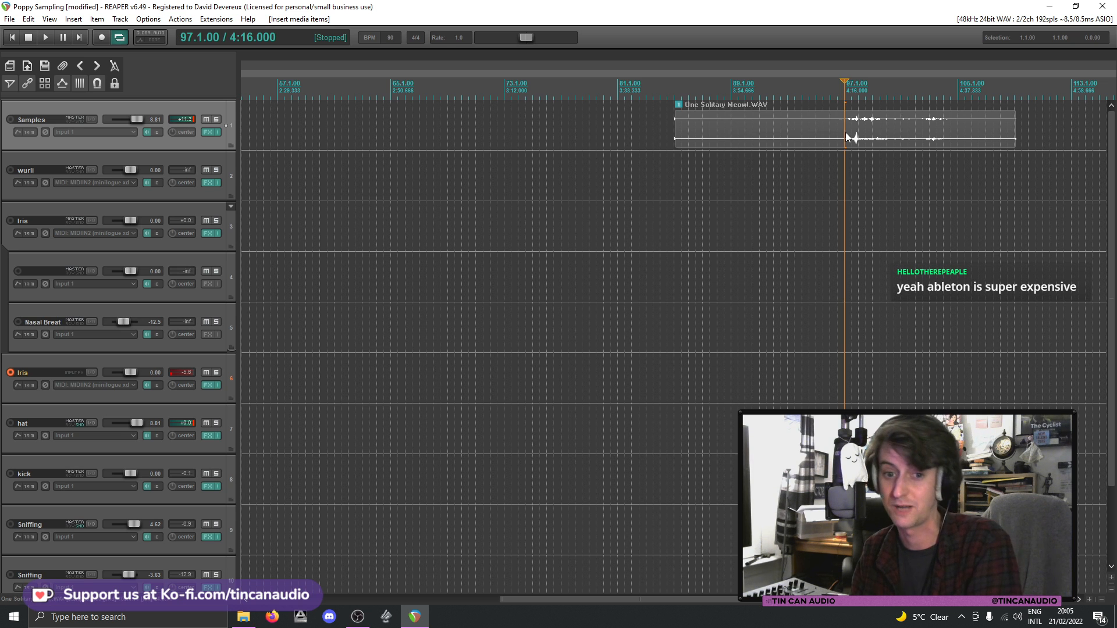
{"action": "scroll", "coordinate": [846, 133], "scroll_direction": "down", "scroll_amount": 2}
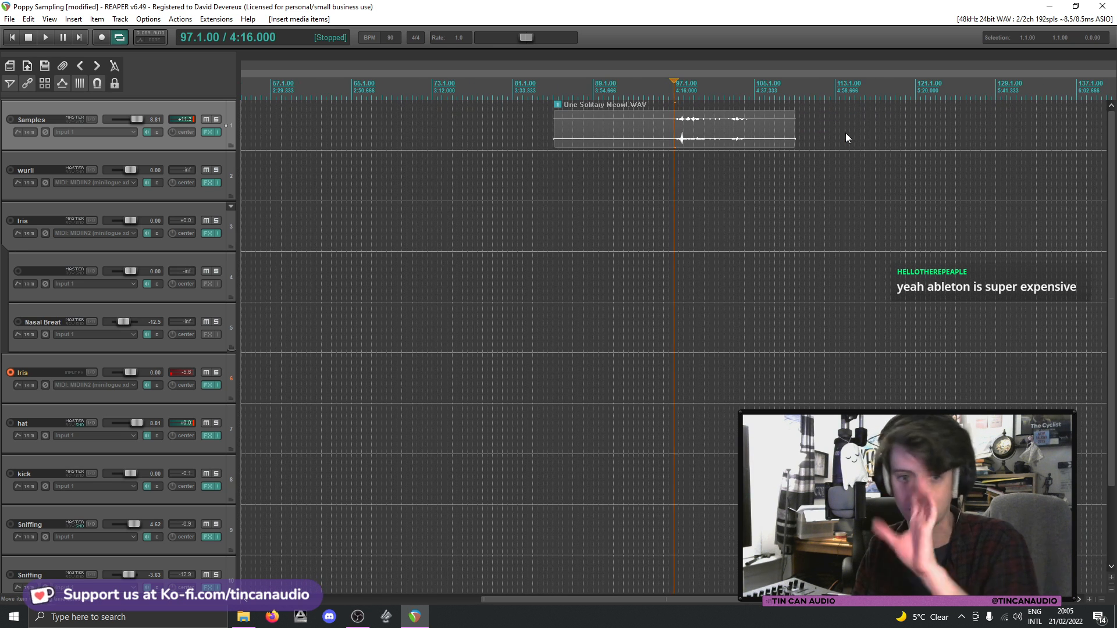
{"action": "scroll", "coordinate": [845, 132], "scroll_direction": "up", "scroll_amount": 2}
{"action": "scroll", "coordinate": [846, 134], "scroll_direction": "up", "scroll_amount": 2}
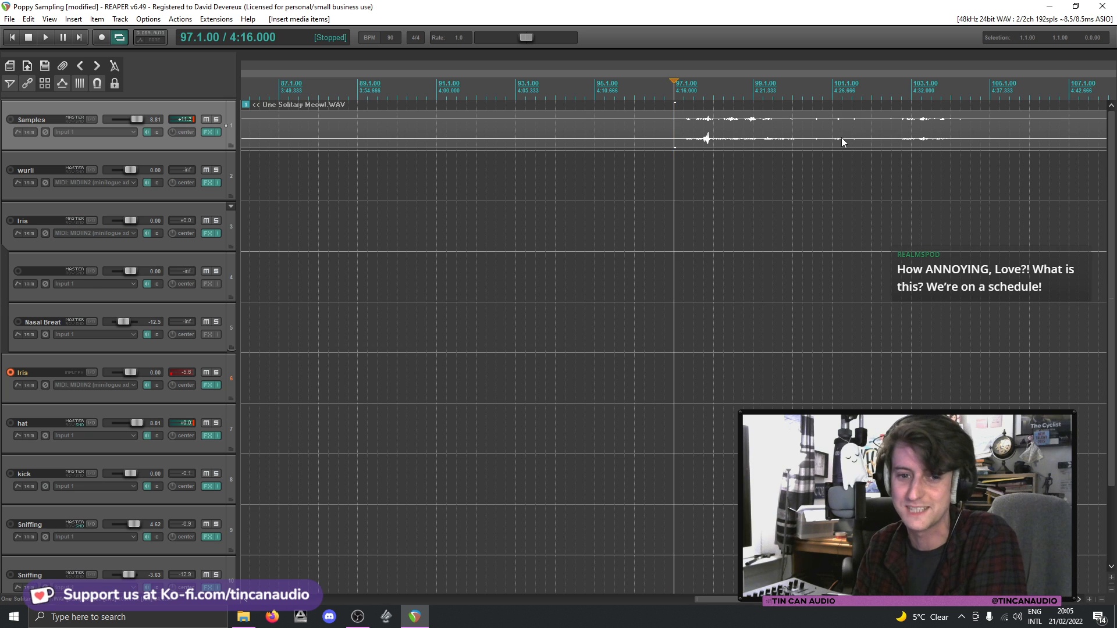
{"action": "key", "text": "space"}
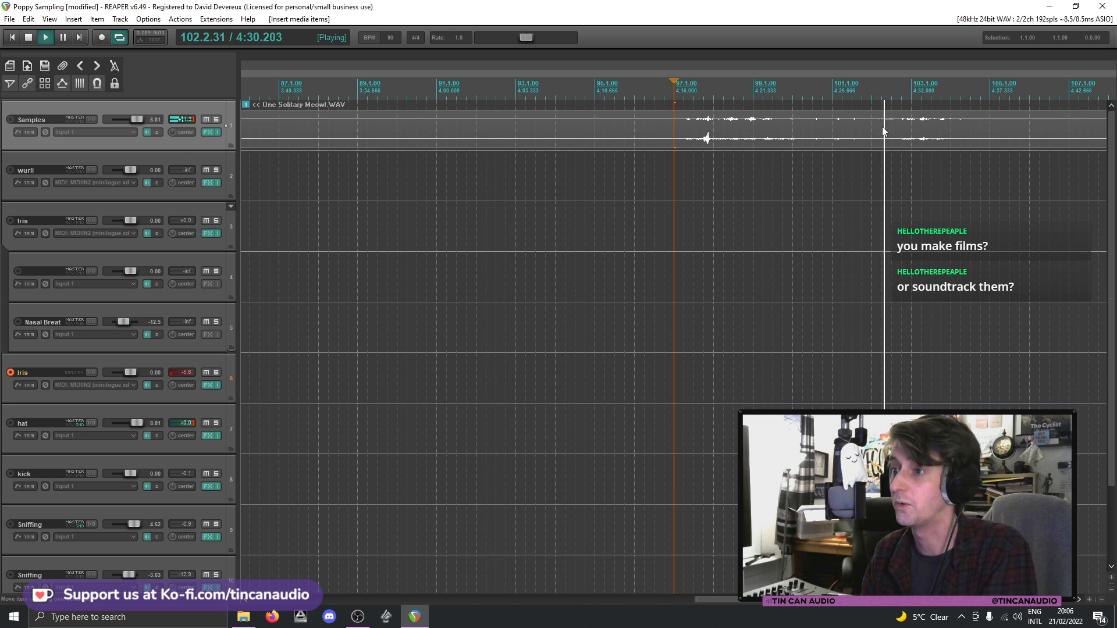
{"action": "left_click", "coordinate": [861, 127]}
{"action": "scroll", "coordinate": [866, 134], "scroll_direction": "up", "scroll_amount": 3}
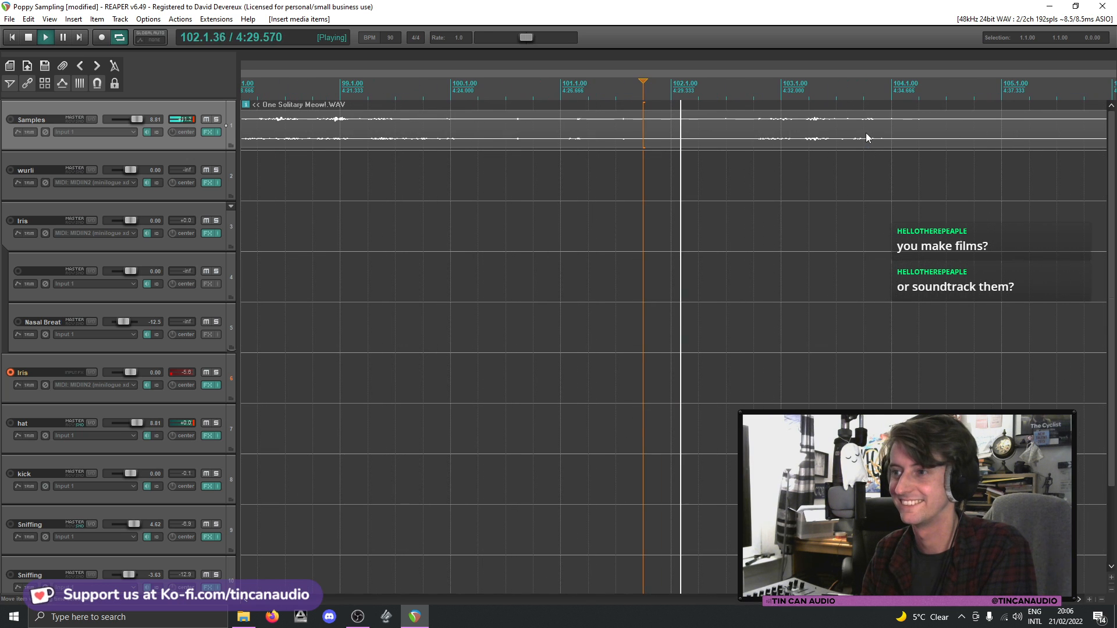
{"action": "key", "text": "space"}
- Split the One Solitary Meow! item at 102.1.00, delete the part before it, and play the rest
{"action": "left_click", "coordinate": [671, 137]}
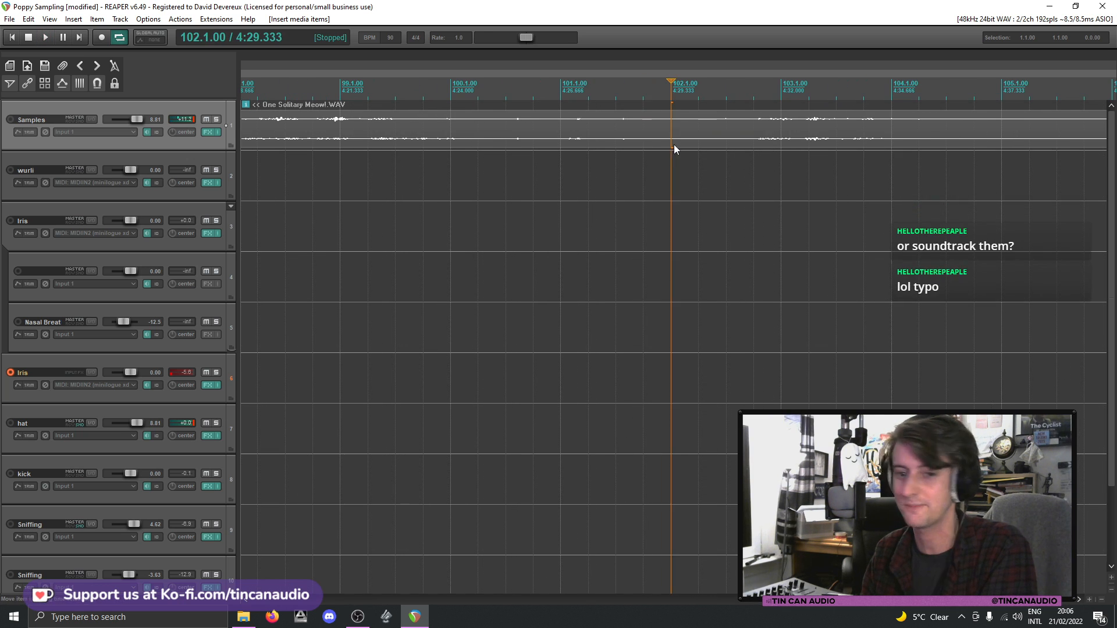
{"action": "key", "text": "s"}
{"action": "left_click", "coordinate": [619, 137]}
{"action": "key", "text": "Delete"}
{"action": "key", "text": "space"}
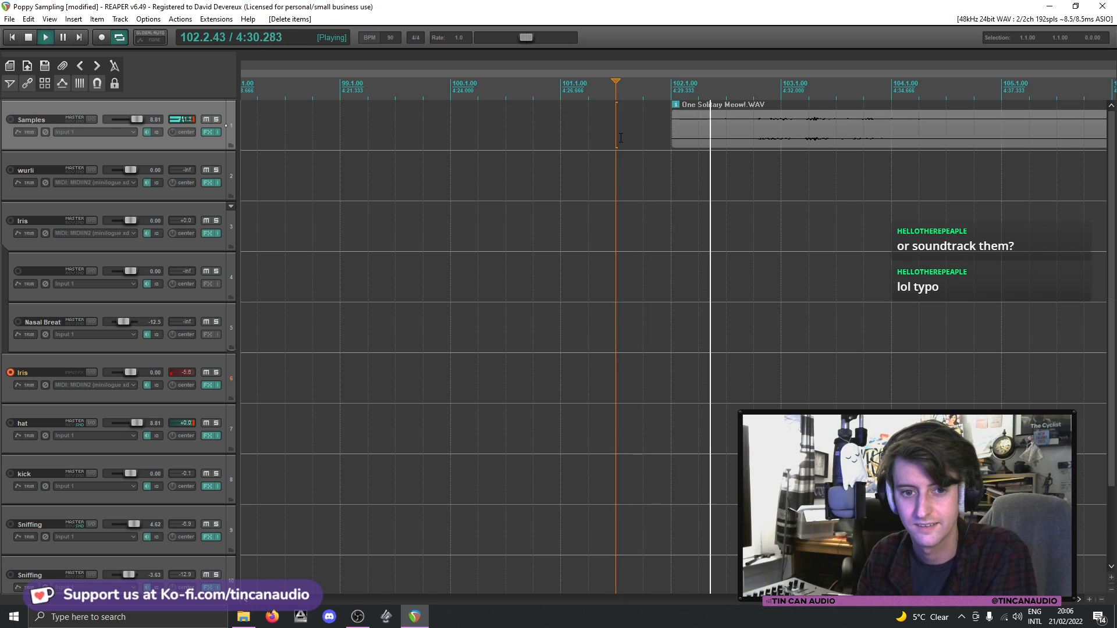
{"action": "key", "text": "space"}
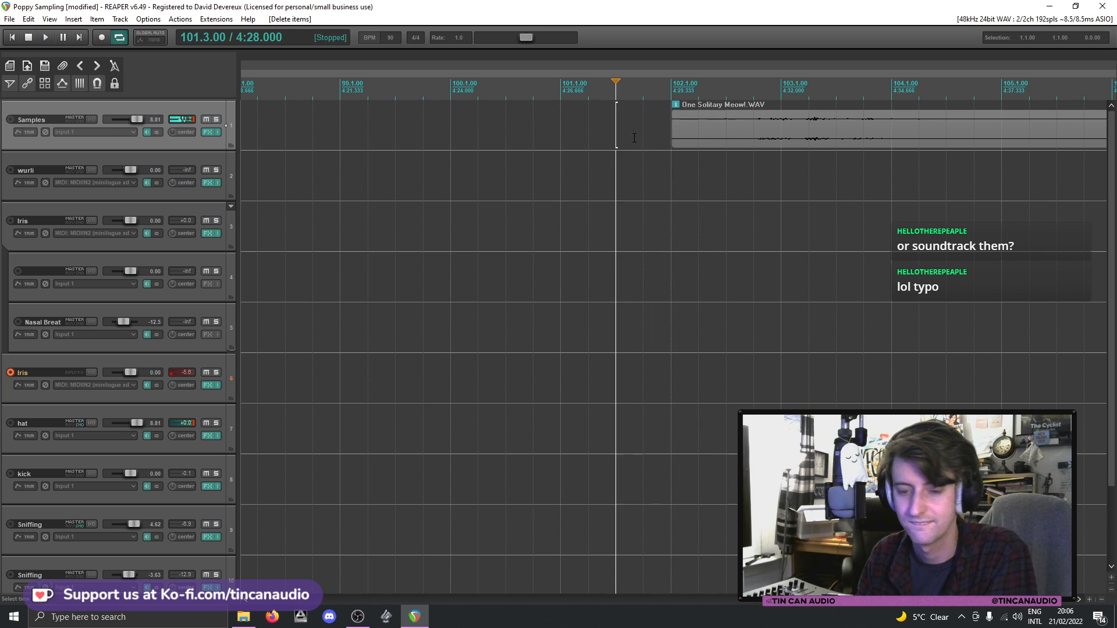
- Audition the remaining meow item, split it at 102.4.00 and delete the part after the split
{"action": "left_click", "coordinate": [677, 129]}
{"action": "key", "text": "space"}
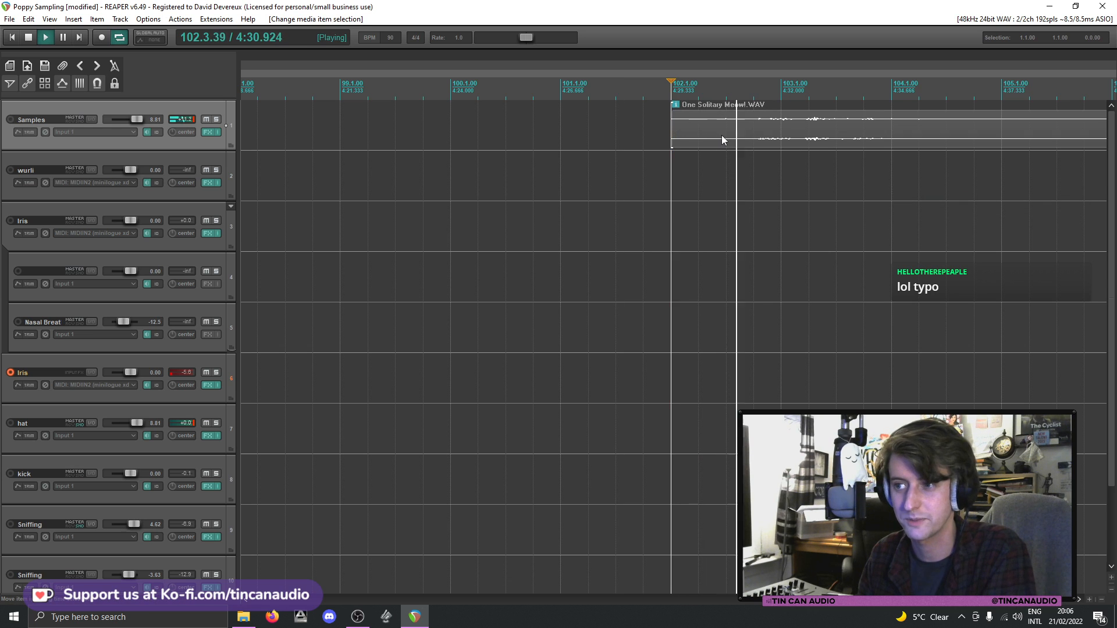
{"action": "left_click", "coordinate": [751, 131]}
{"action": "key", "text": "space"}
{"action": "key", "text": "s"}
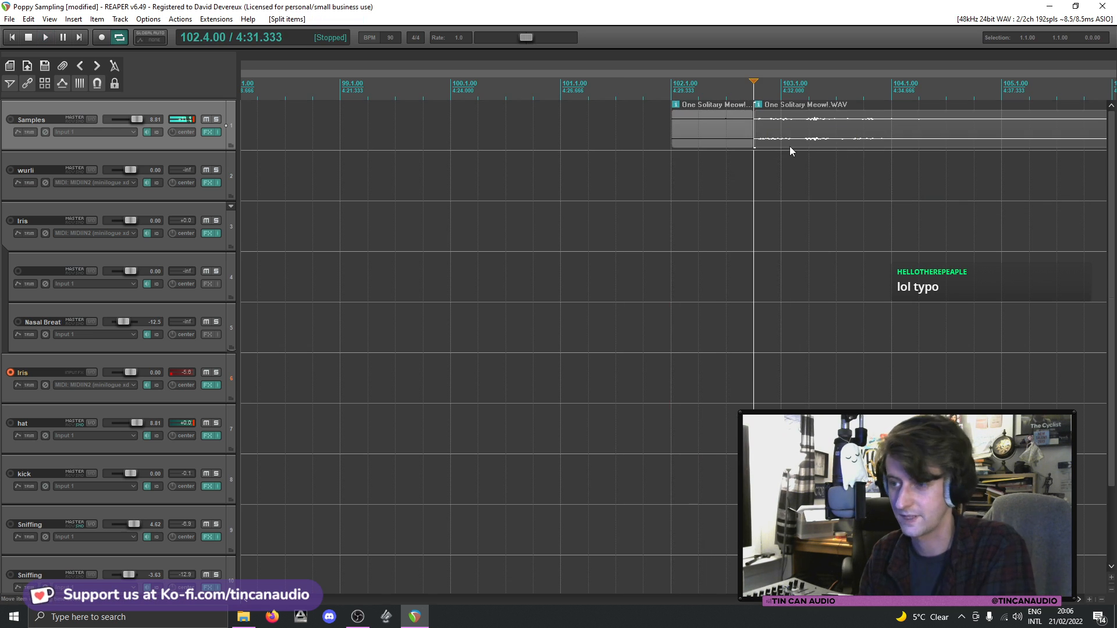
{"action": "left_click", "coordinate": [789, 145]}
{"action": "key", "text": "Delete"}
- Set the trimmed meow item's channel mode to Mono (Mix L+R) in its item properties
{"action": "left_click", "coordinate": [695, 137]}
{"action": "right_click", "coordinate": [695, 136]}
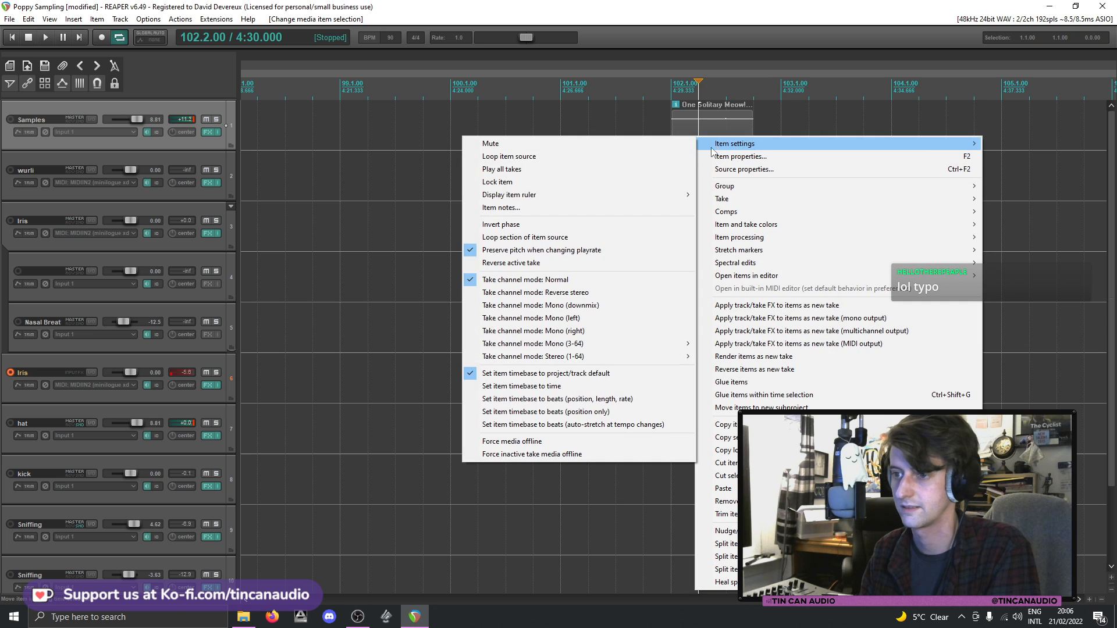
{"action": "double_click", "coordinate": [716, 122]}
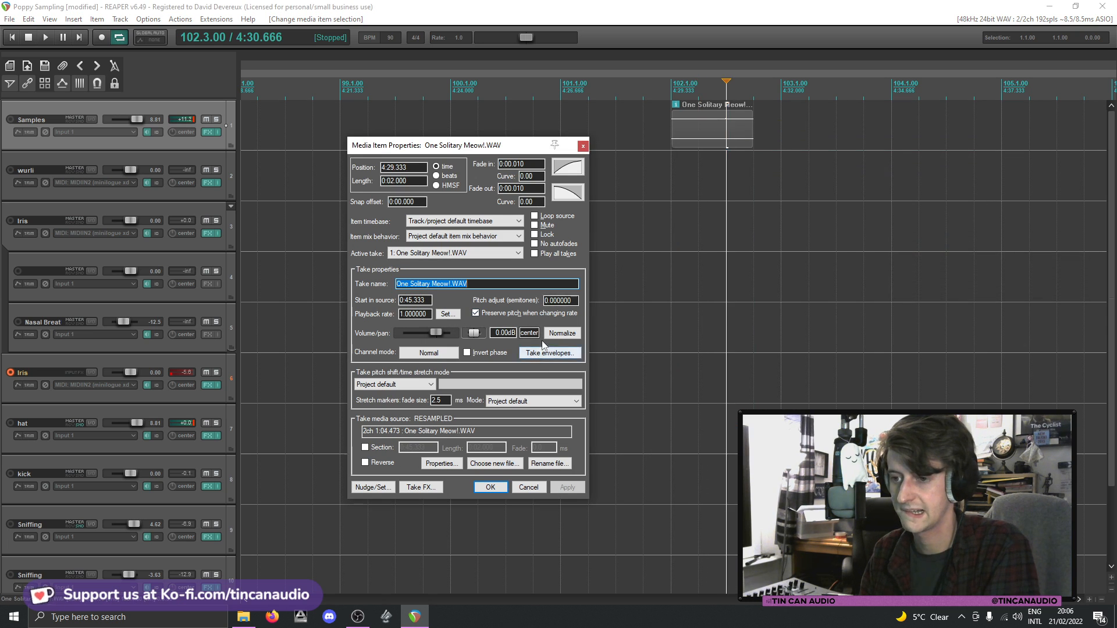
{"action": "left_click", "coordinate": [440, 353]}
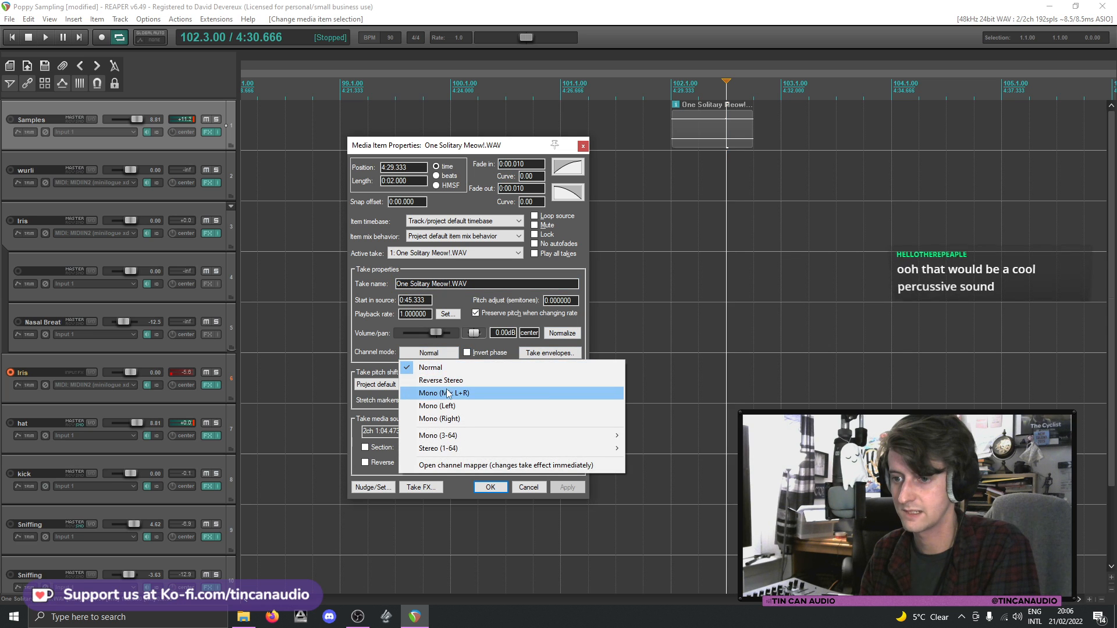
{"action": "left_click", "coordinate": [448, 393]}
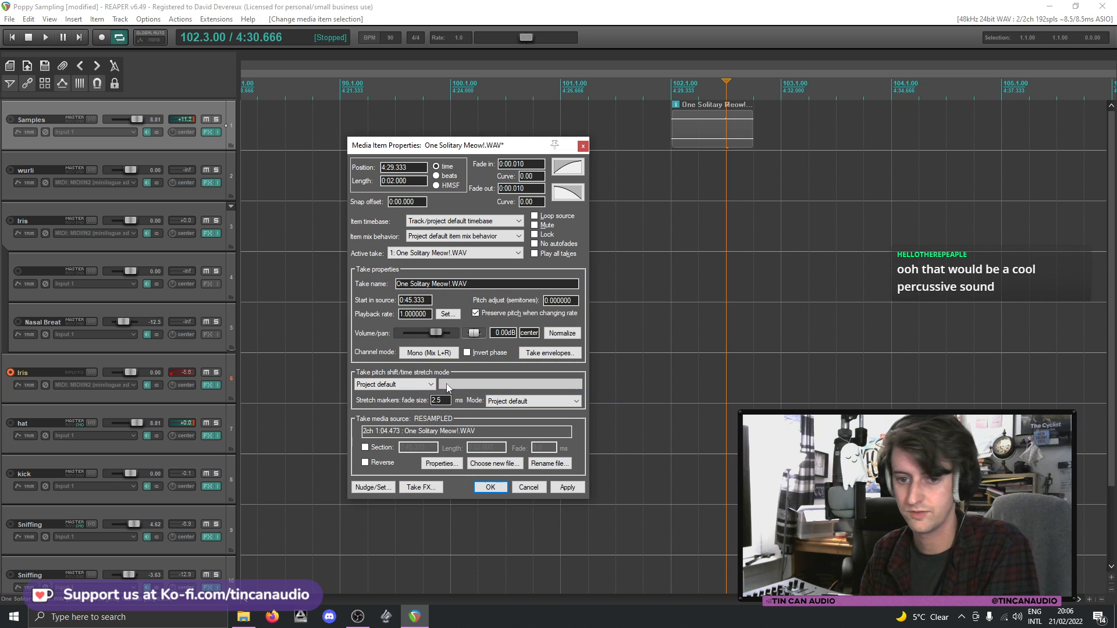
{"action": "left_click", "coordinate": [490, 487]}
- Shorten the meow item to one beat by trimming its end to 102.2.00
{"action": "left_click", "coordinate": [669, 137]}
{"action": "key", "text": "space"}
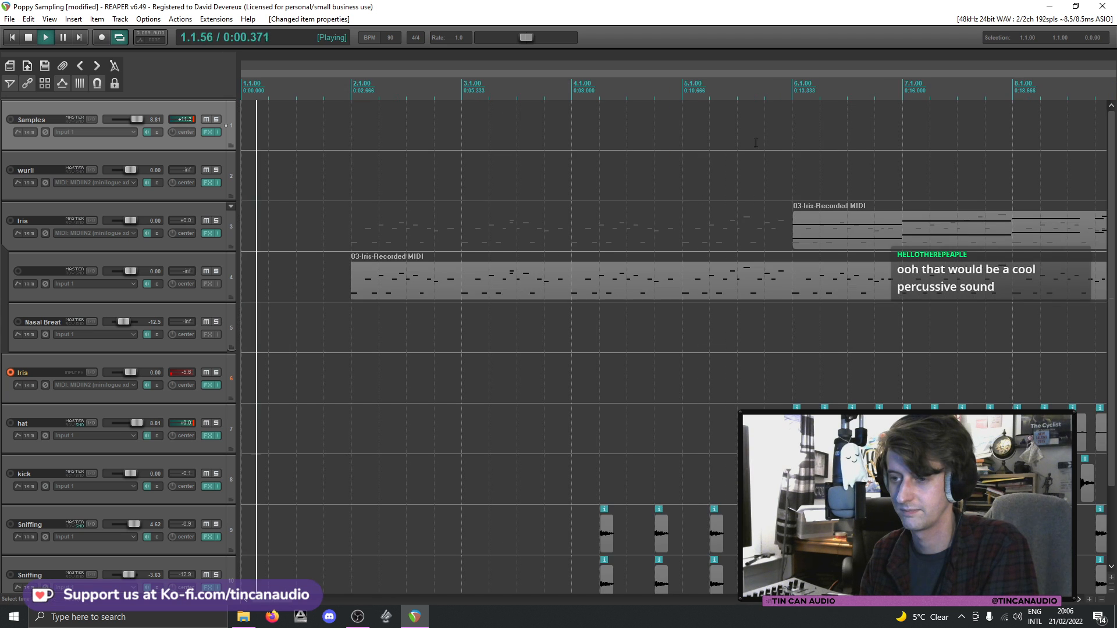
{"action": "key", "text": "space"}
{"action": "scroll", "coordinate": [745, 163], "scroll_direction": "down", "scroll_amount": 6}
{"action": "scroll", "coordinate": [713, 159], "scroll_direction": "up", "scroll_amount": 3}
{"action": "scroll", "coordinate": [712, 159], "scroll_direction": "up", "scroll_amount": 3}
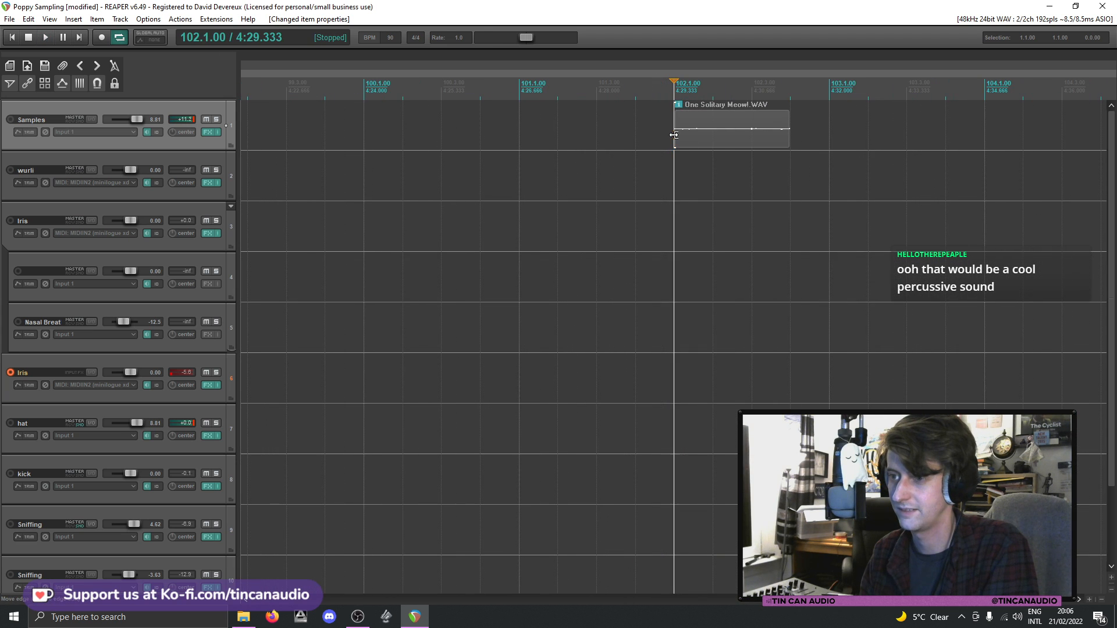
{"action": "key", "text": "space"}
{"action": "left_click_drag", "start_coordinate": [789, 140], "coordinate": [722, 146]}
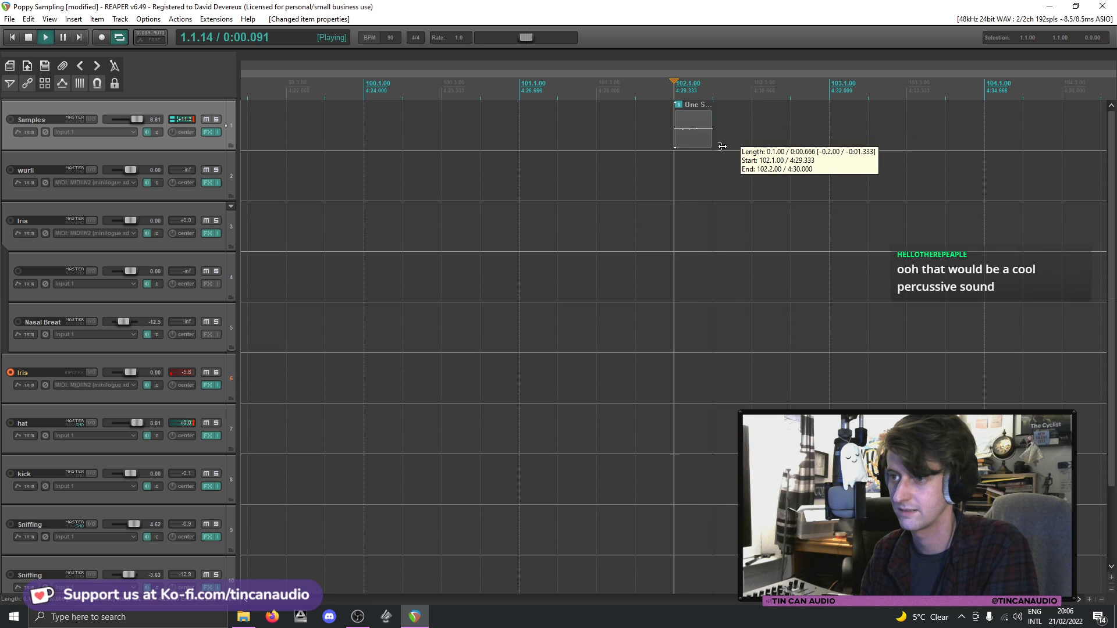
- Raise the shortened meow item's volume to +12 dB in its item properties and stop playback
{"action": "double_click", "coordinate": [686, 139]}
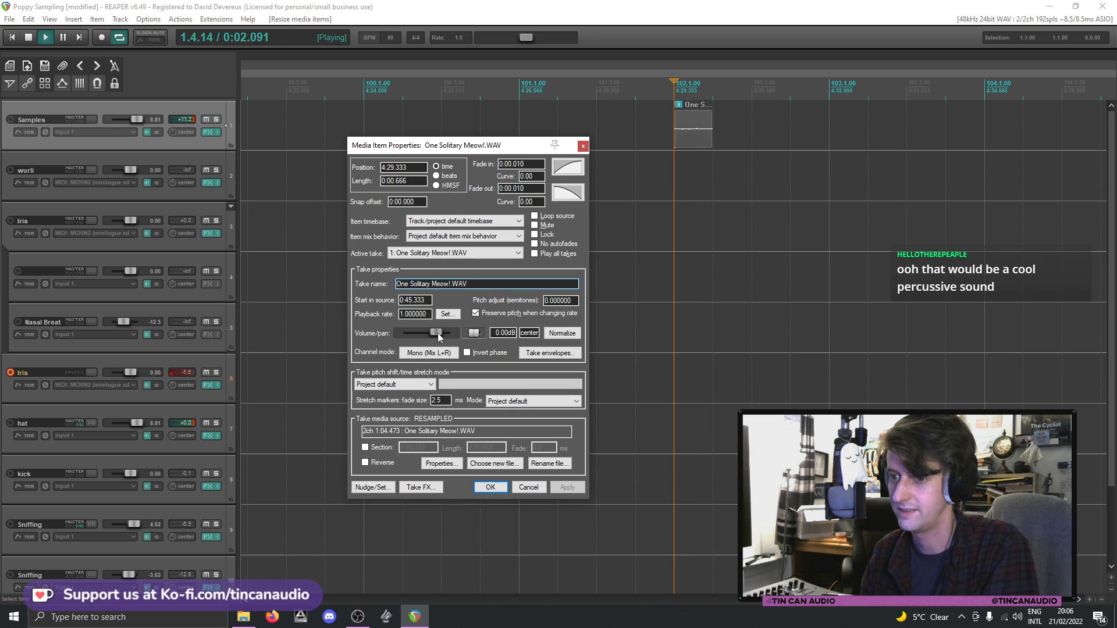
{"action": "left_click_drag", "start_coordinate": [438, 338], "coordinate": [451, 335]}
{"action": "left_click", "coordinate": [490, 488]}
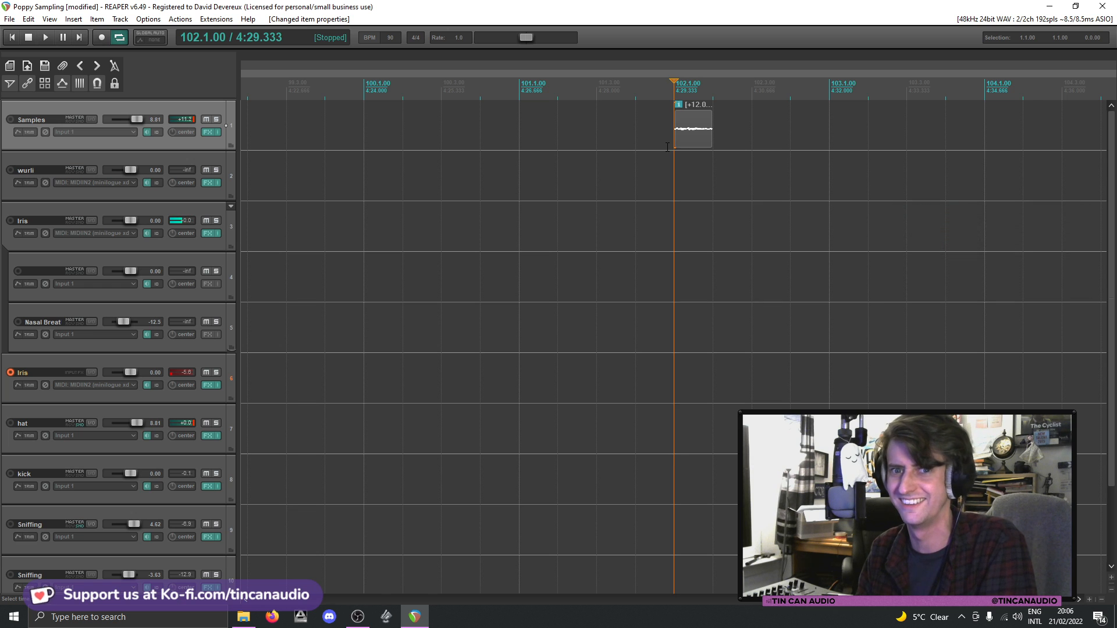
{"action": "key", "text": "space"}
{"action": "scroll", "coordinate": [673, 148], "scroll_direction": "down", "scroll_amount": 3}
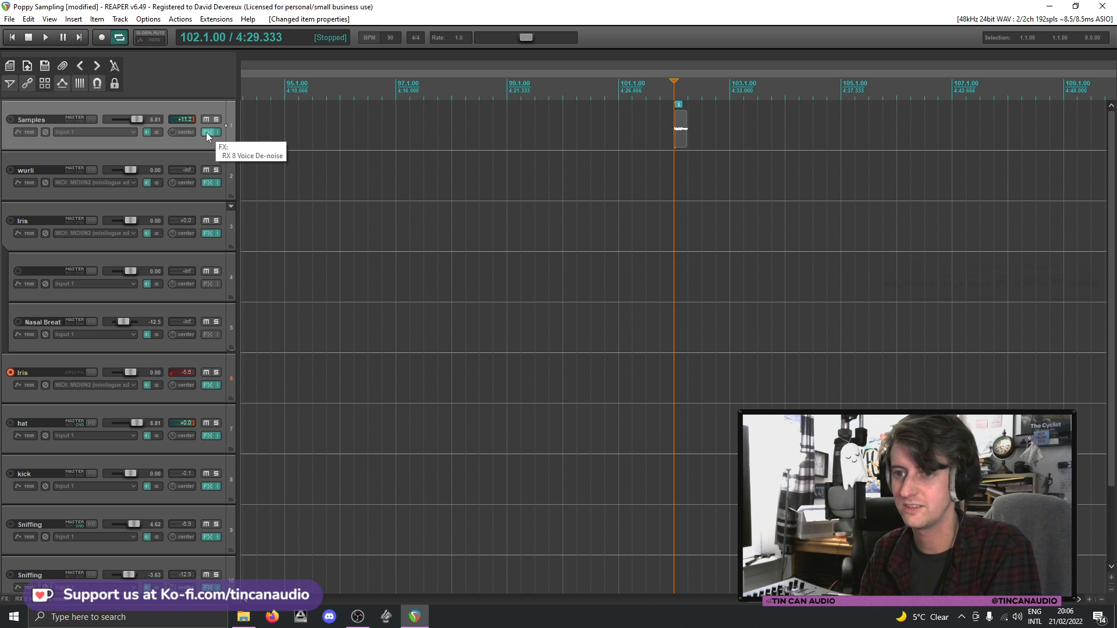
- Audition the trimmed meow item on the Samples track from just before its start and from 102.1.00
{"action": "left_click", "coordinate": [673, 137]}
{"action": "key", "text": "space"}
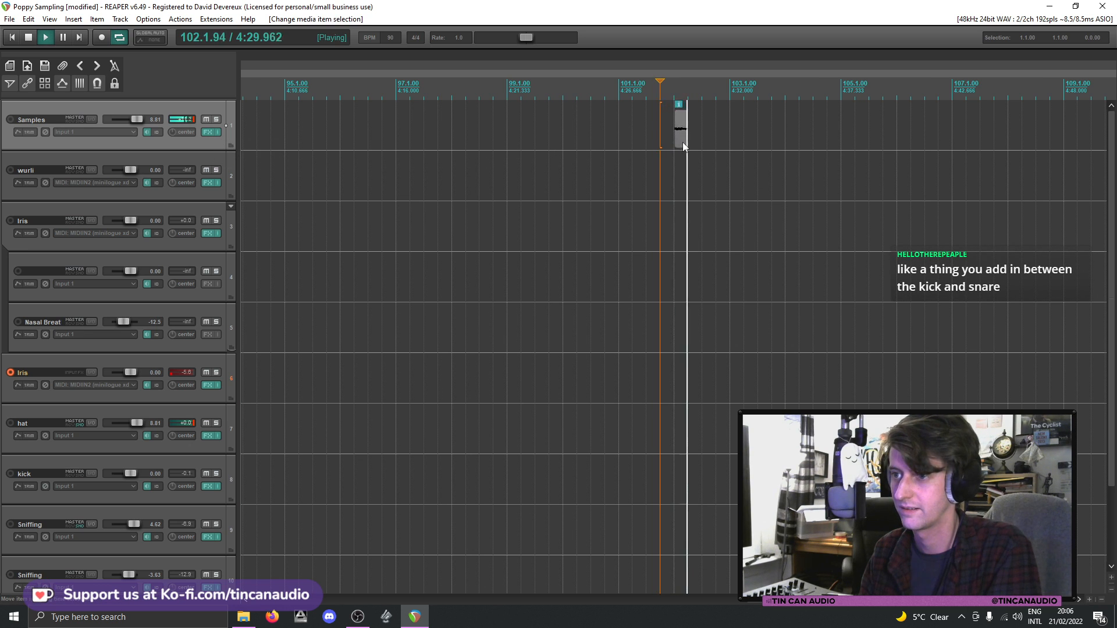
{"action": "key", "text": "space"}
{"action": "scroll", "coordinate": [687, 141], "scroll_direction": "down", "scroll_amount": 4}
{"action": "left_click", "coordinate": [679, 139]}
{"action": "scroll", "coordinate": [680, 139], "scroll_direction": "up", "scroll_amount": 8}
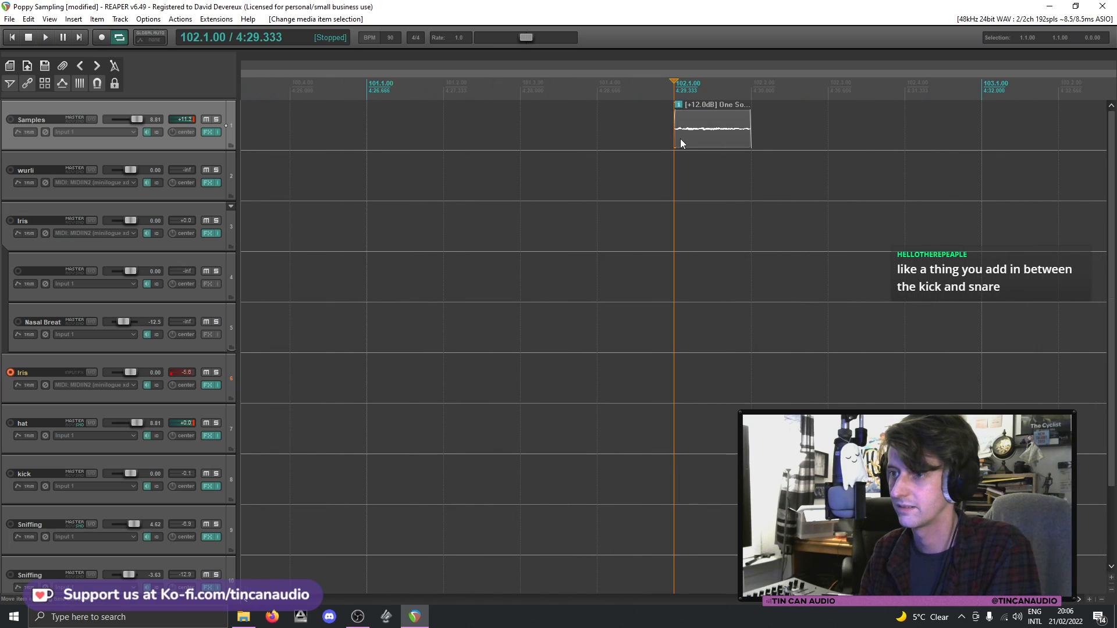
{"action": "key", "text": "space"}
{"action": "key", "text": "space"}
- Set a one-beat time selection over the meow item from 102.1.00 to 102.2.00 and open the render settings
{"action": "left_click", "coordinate": [675, 139]}
{"action": "scroll", "coordinate": [675, 139], "scroll_direction": "down", "scroll_amount": 7}
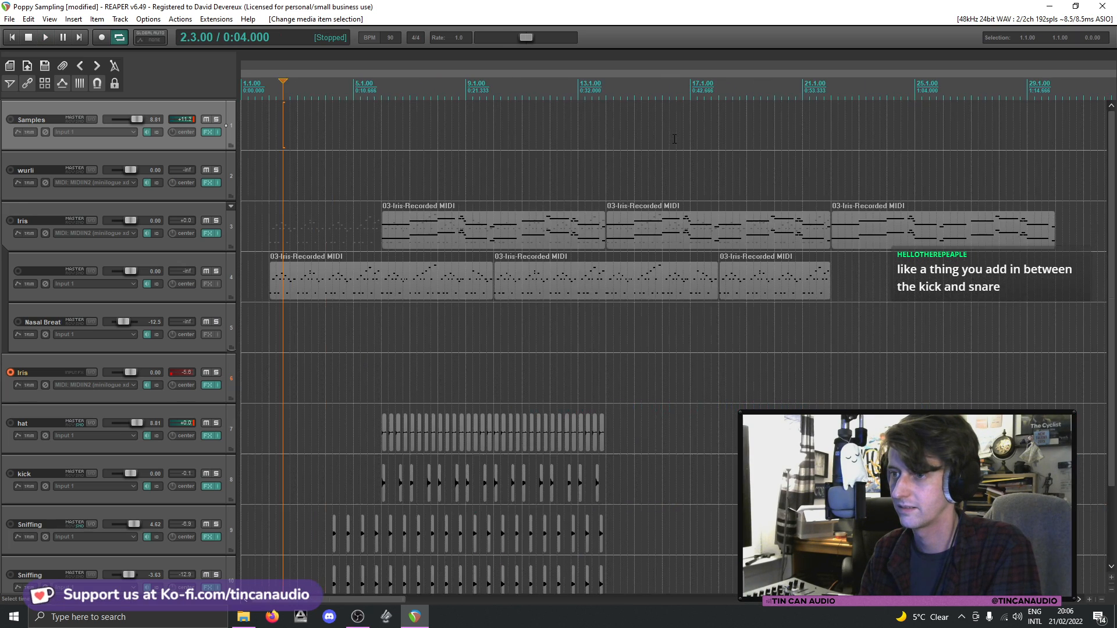
{"action": "scroll", "coordinate": [675, 139], "scroll_direction": "down", "scroll_amount": 6}
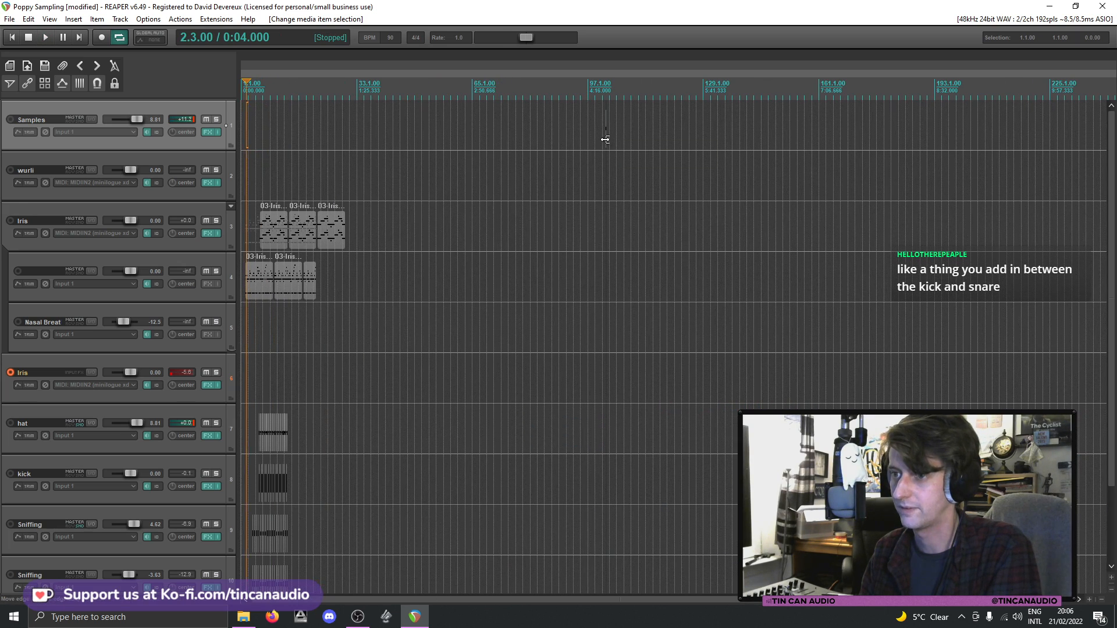
{"action": "left_click", "coordinate": [605, 140]}
{"action": "scroll", "coordinate": [604, 139], "scroll_direction": "up", "scroll_amount": 8}
{"action": "left_click_drag", "start_coordinate": [677, 172], "coordinate": [743, 182]}
{"action": "key", "text": "ctrl+alt+r"}
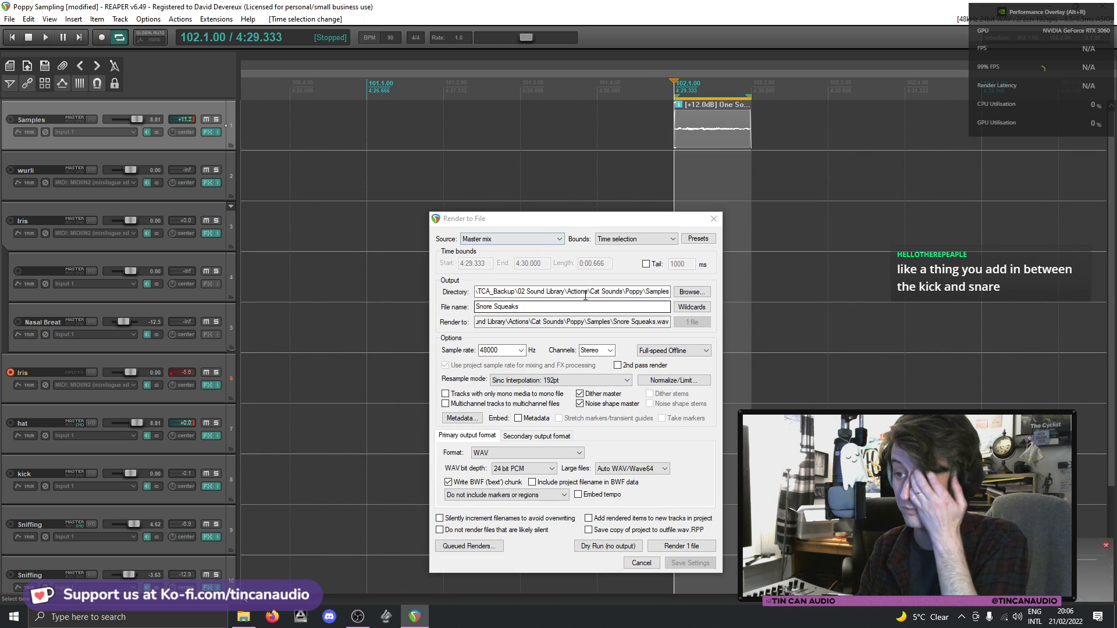
- Render the time selection as Meow.wav into the Poppy Samples folder and dismiss the finished report
{"action": "left_click_drag", "start_coordinate": [537, 309], "coordinate": [467, 312]}
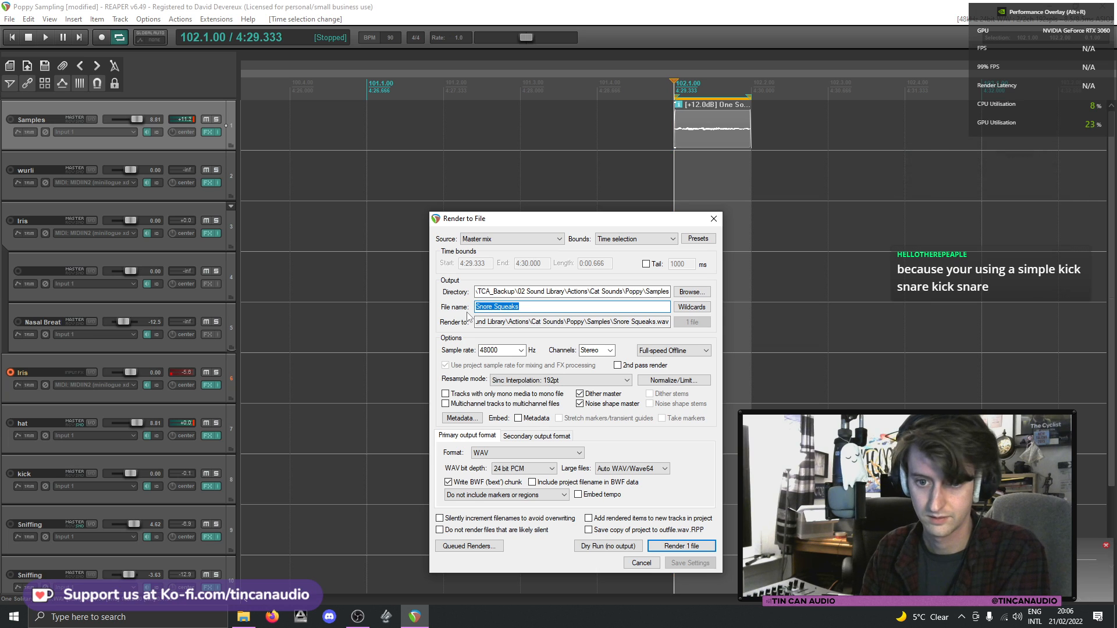
{"action": "type", "text": "Meow"}
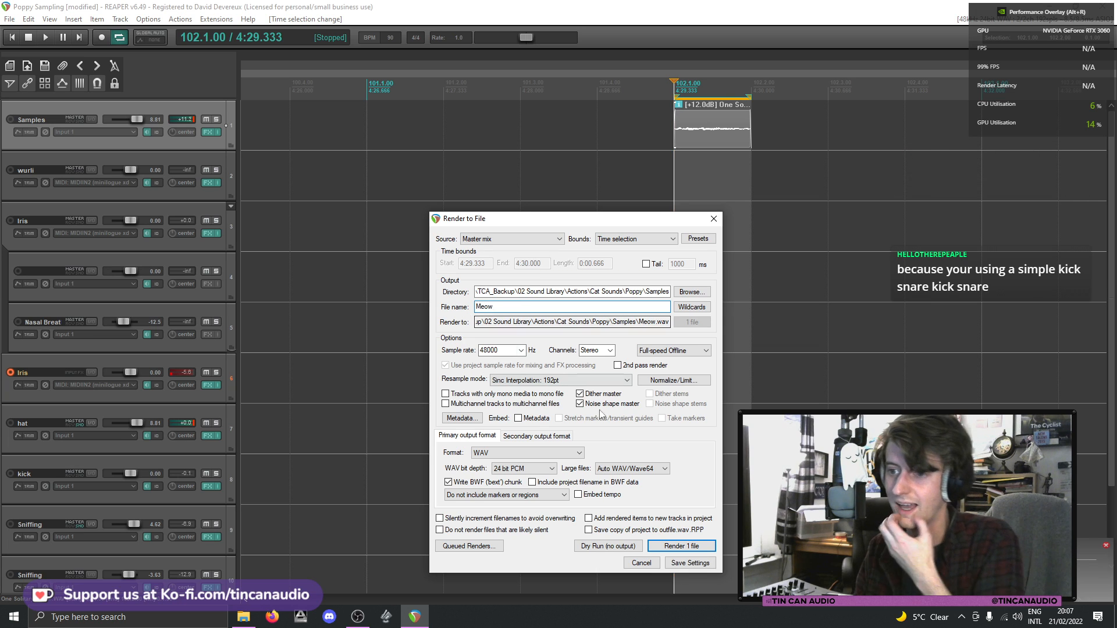
{"action": "left_click", "coordinate": [666, 547]}
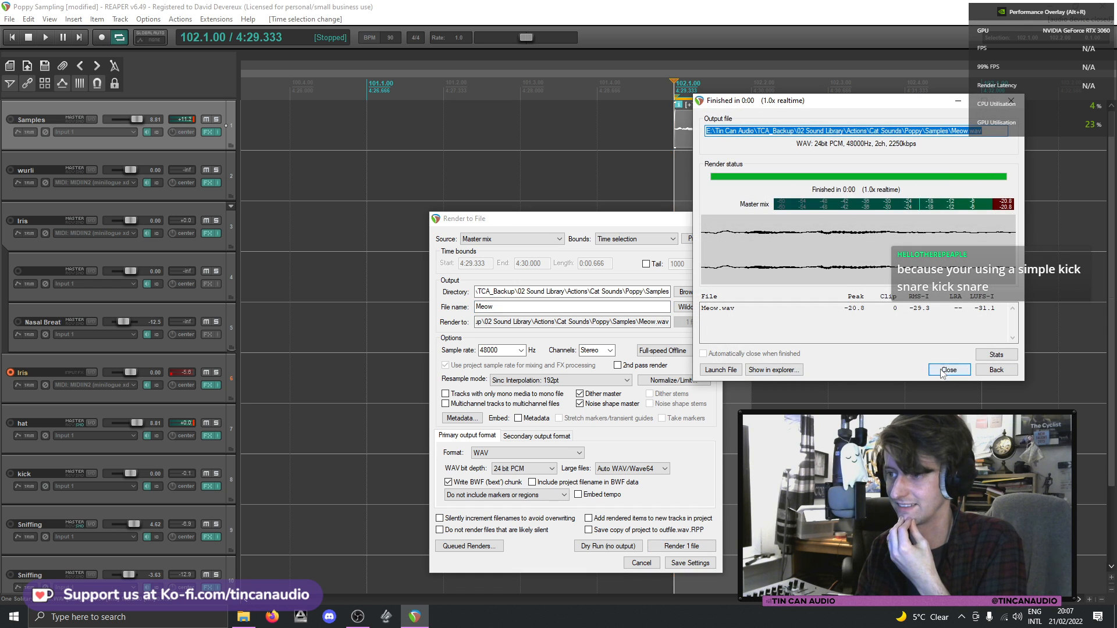
{"action": "left_click", "coordinate": [944, 371]}
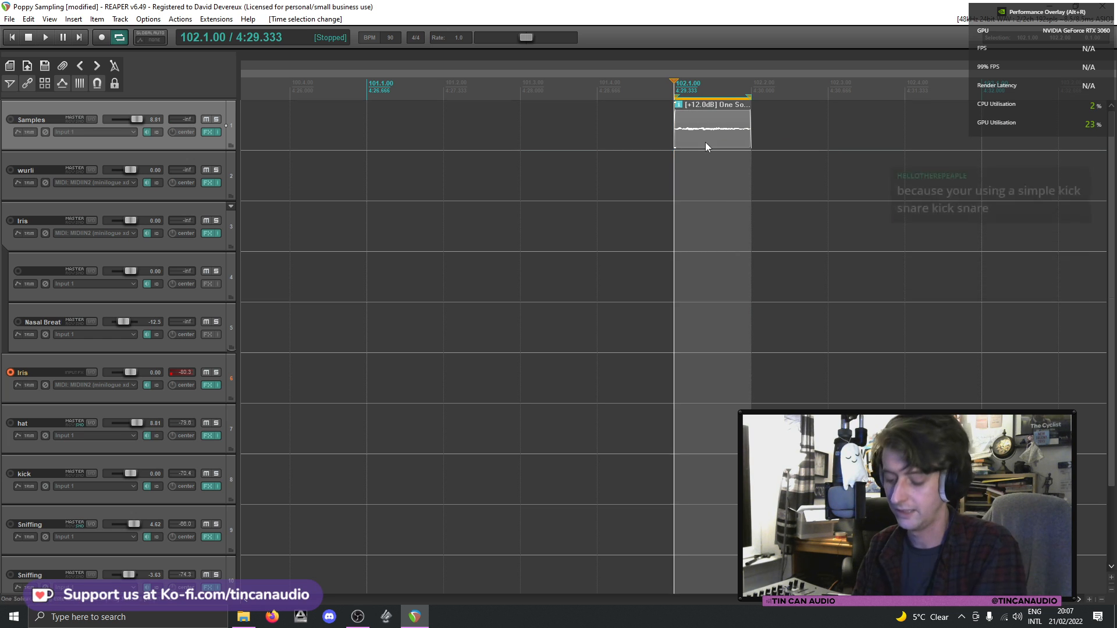
- Delete the meow item from the Samples track and remove the time selection
{"action": "key", "text": "Delete"}
{"action": "scroll", "coordinate": [452, 128], "scroll_direction": "down", "scroll_amount": 4}
{"action": "key", "text": "Escape"}
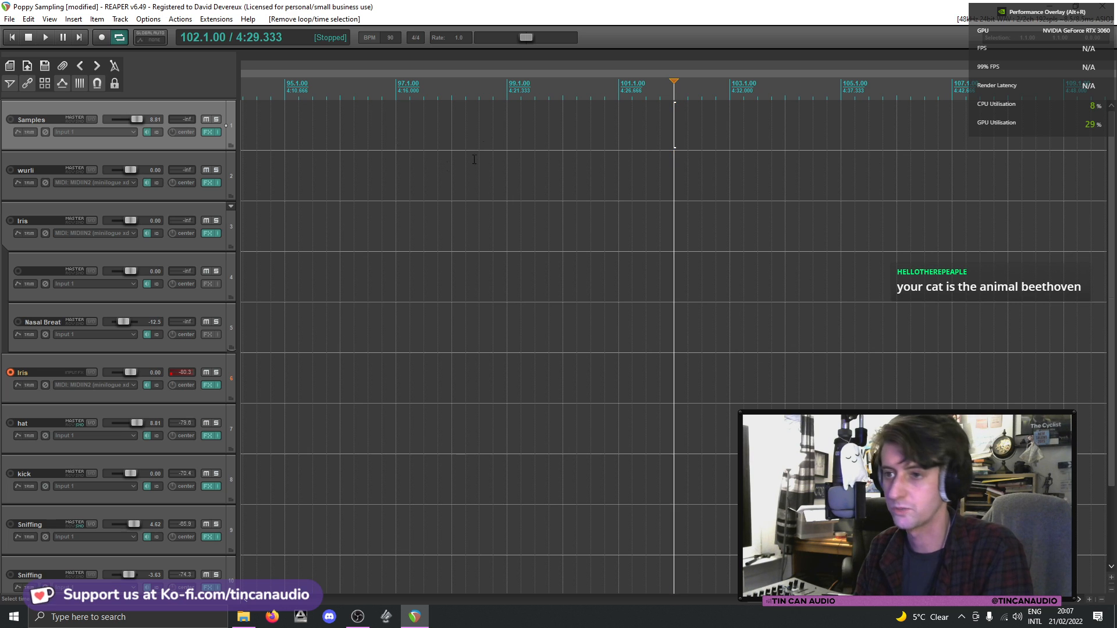
- Disarm the Iris track 6 and clear the Snore Squeaks.wav sample from its Iris 2 instrument
{"action": "scroll", "coordinate": [232, 177], "scroll_direction": "down", "scroll_amount": 3}
{"action": "scroll", "coordinate": [152, 244], "scroll_direction": "up", "scroll_amount": 1}
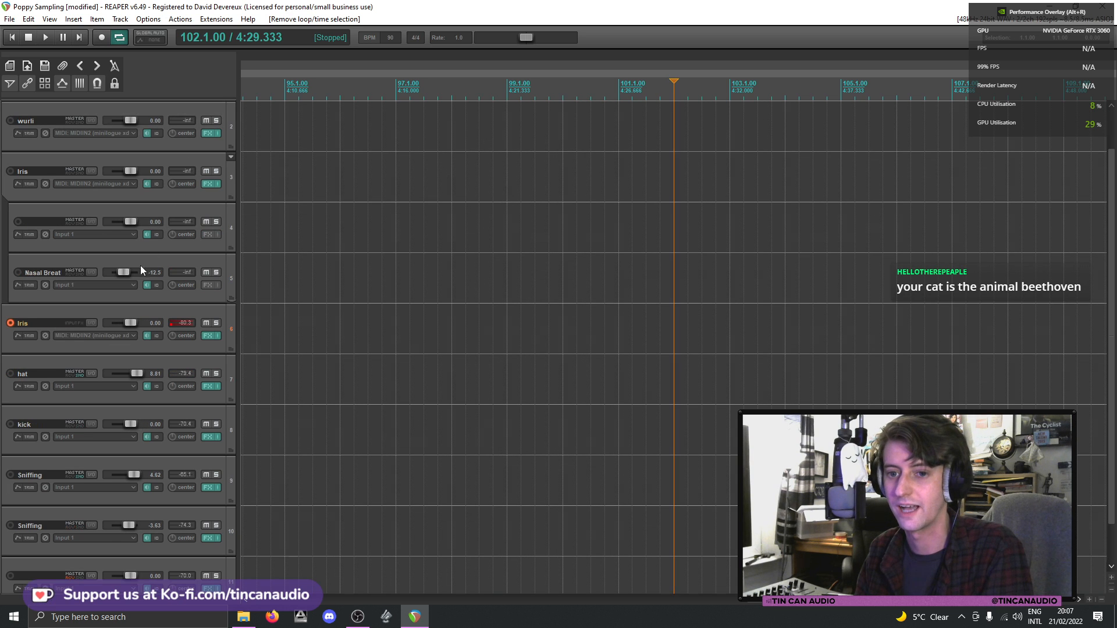
{"action": "left_click", "coordinate": [11, 324]}
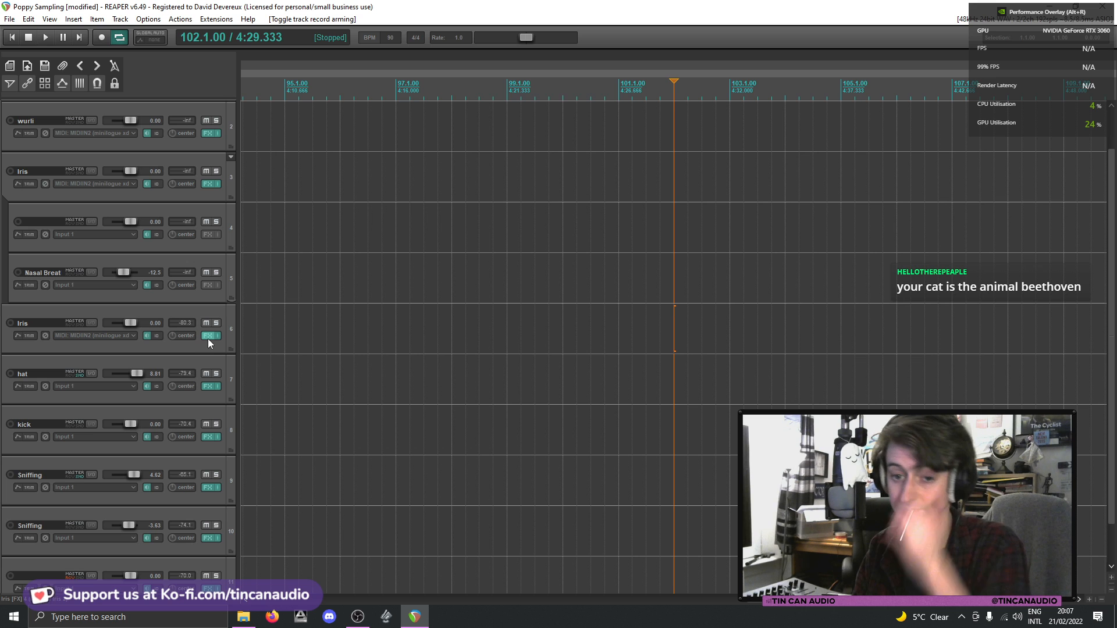
{"action": "key", "text": "shift+f"}
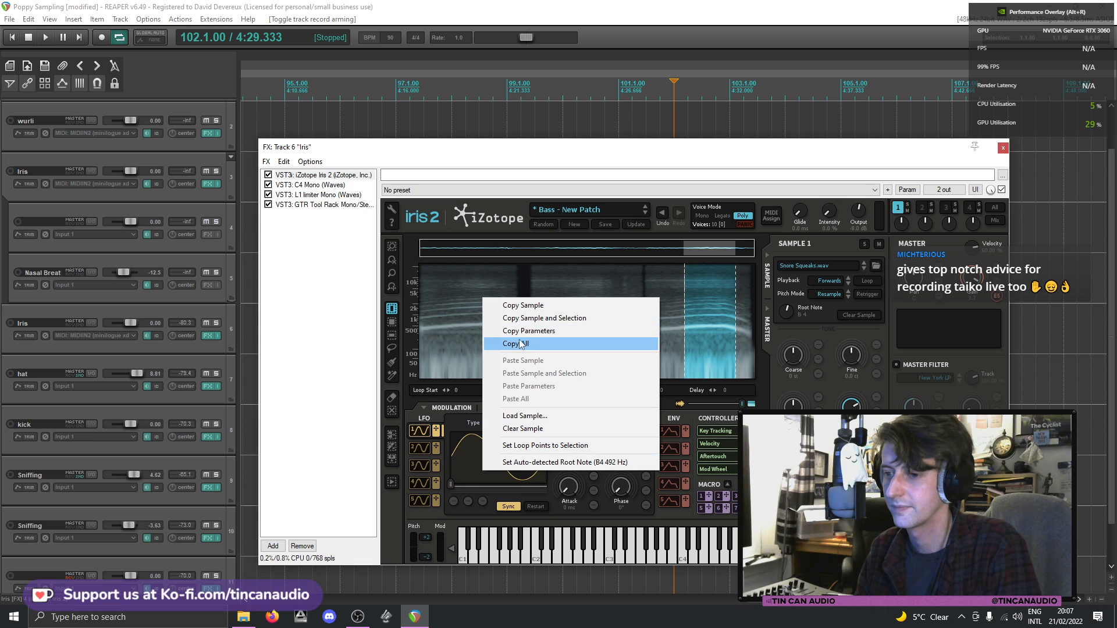
{"action": "left_click", "coordinate": [544, 429]}
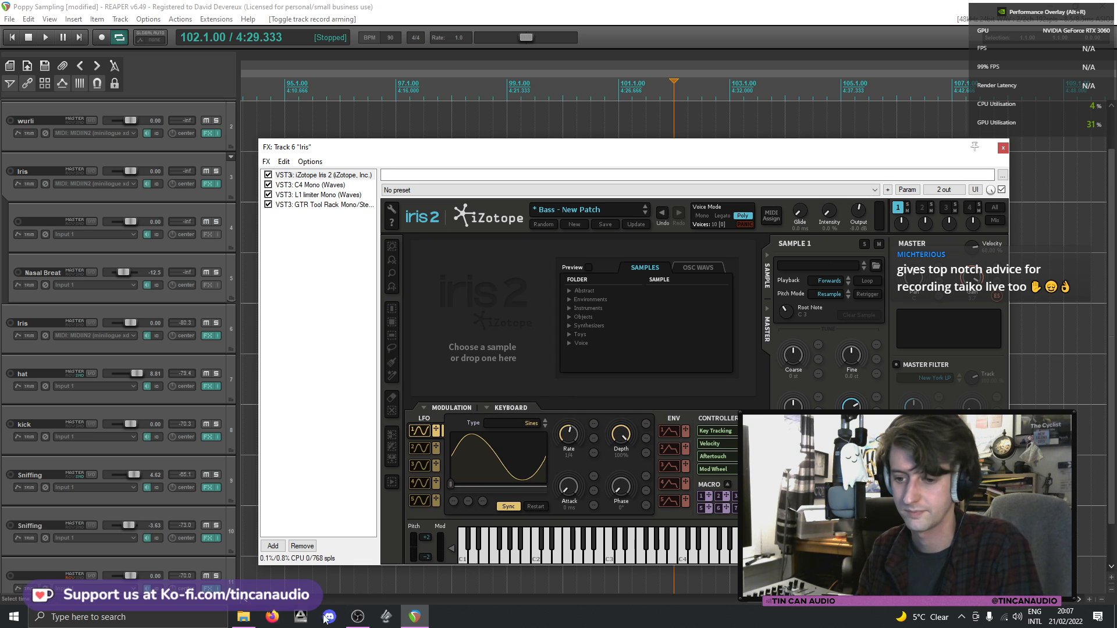
- Load Meow.wav from the Samples folder in File Explorer into Iris 2 and extend the selection across the whole spectrogram
{"action": "key", "text": "alt+Tab"}
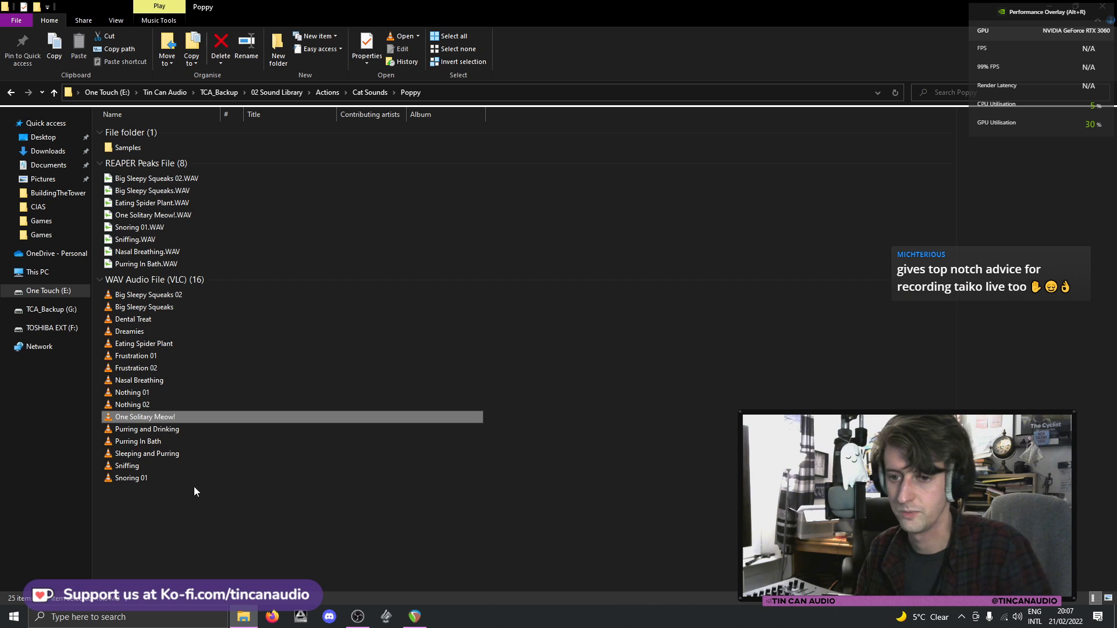
{"action": "double_click", "coordinate": [134, 146]}
{"action": "left_click_drag", "start_coordinate": [140, 132], "coordinate": [487, 336]}
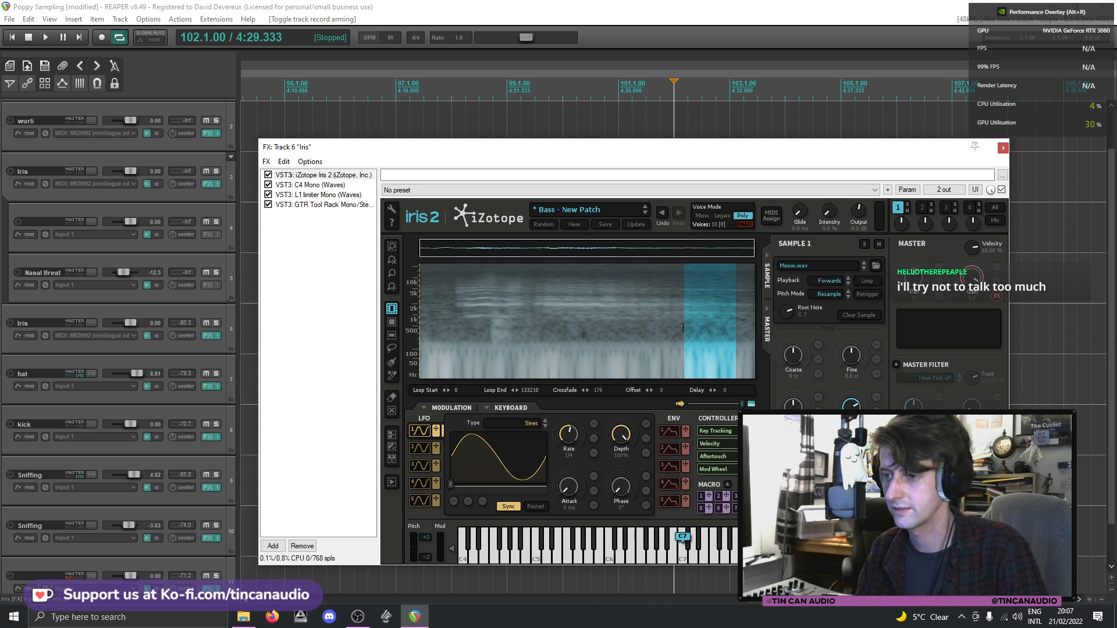
{"action": "left_click_drag", "start_coordinate": [682, 327], "coordinate": [419, 326]}
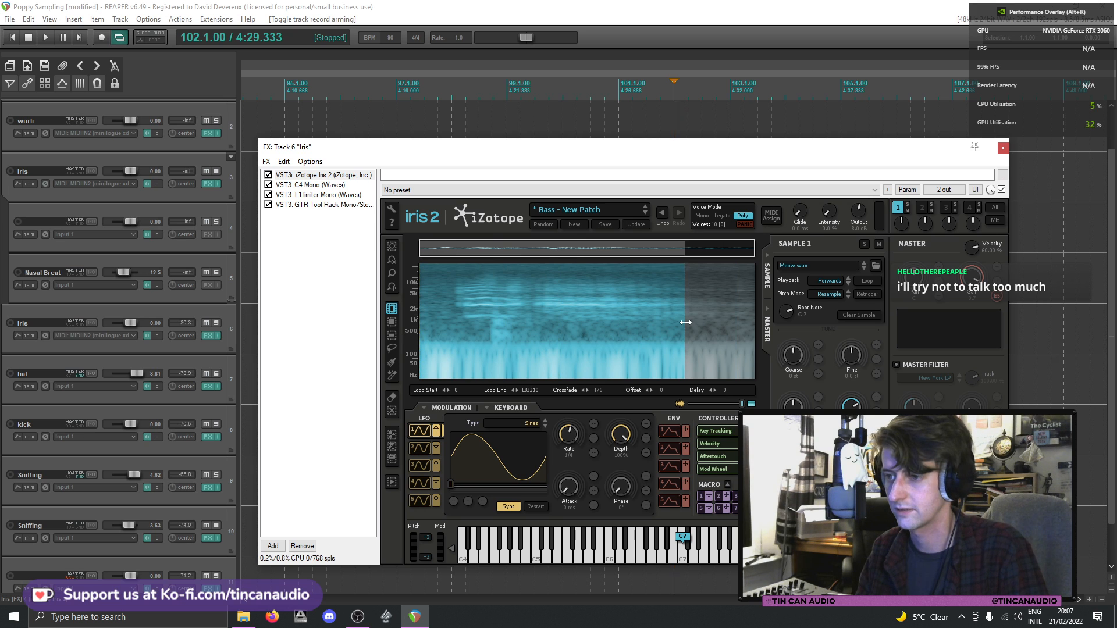
{"action": "left_click_drag", "start_coordinate": [685, 322], "coordinate": [807, 328]}
- Close the Iris effects window, arm track 6 for recording and place the edit cursor at 2.1.00 on it
{"action": "key", "text": "space"}
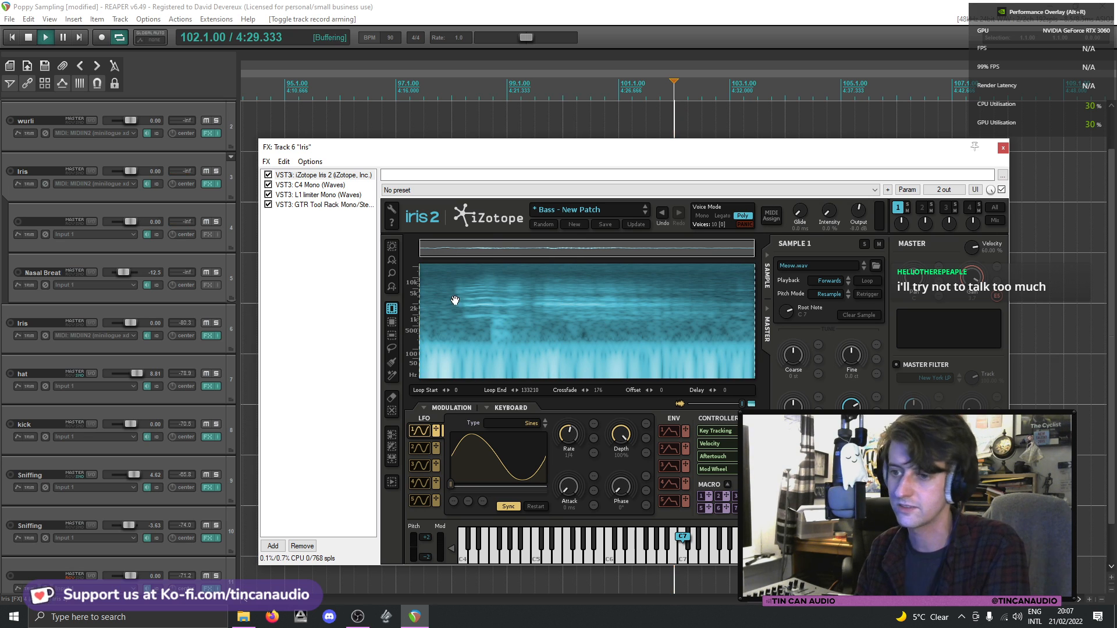
{"action": "left_click", "coordinate": [1002, 148]}
{"action": "key", "text": "space"}
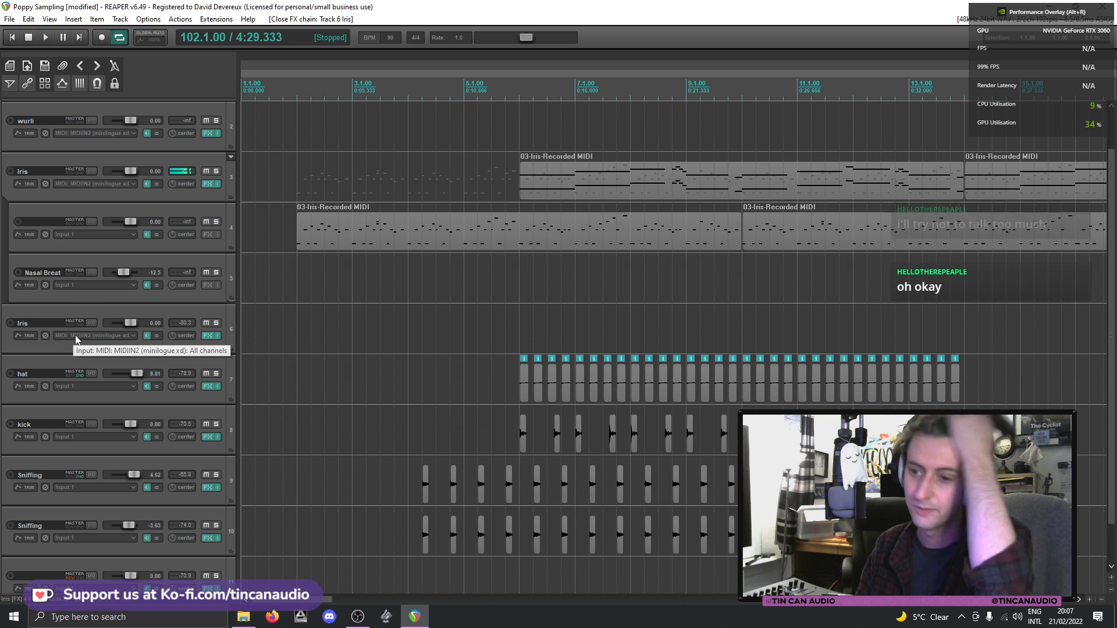
{"action": "left_click", "coordinate": [10, 323]}
{"action": "scroll", "coordinate": [555, 291], "scroll_direction": "down", "scroll_amount": 5}
{"action": "left_click", "coordinate": [310, 246]}
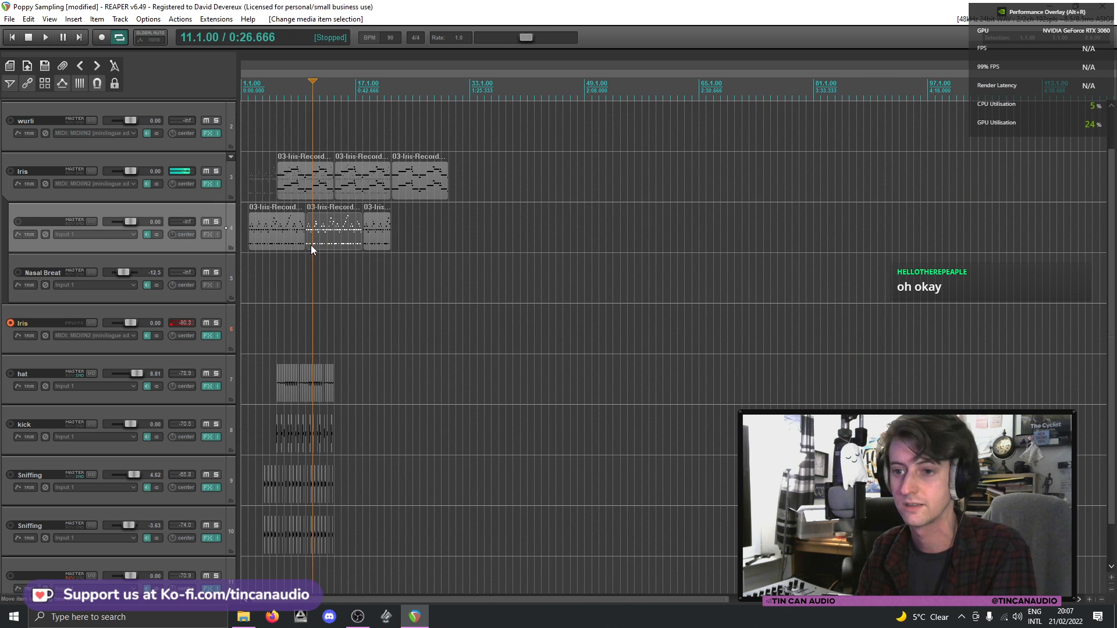
{"action": "scroll", "coordinate": [293, 266], "scroll_direction": "up", "scroll_amount": 5}
{"action": "scroll", "coordinate": [279, 272], "scroll_direction": "up", "scroll_amount": 2}
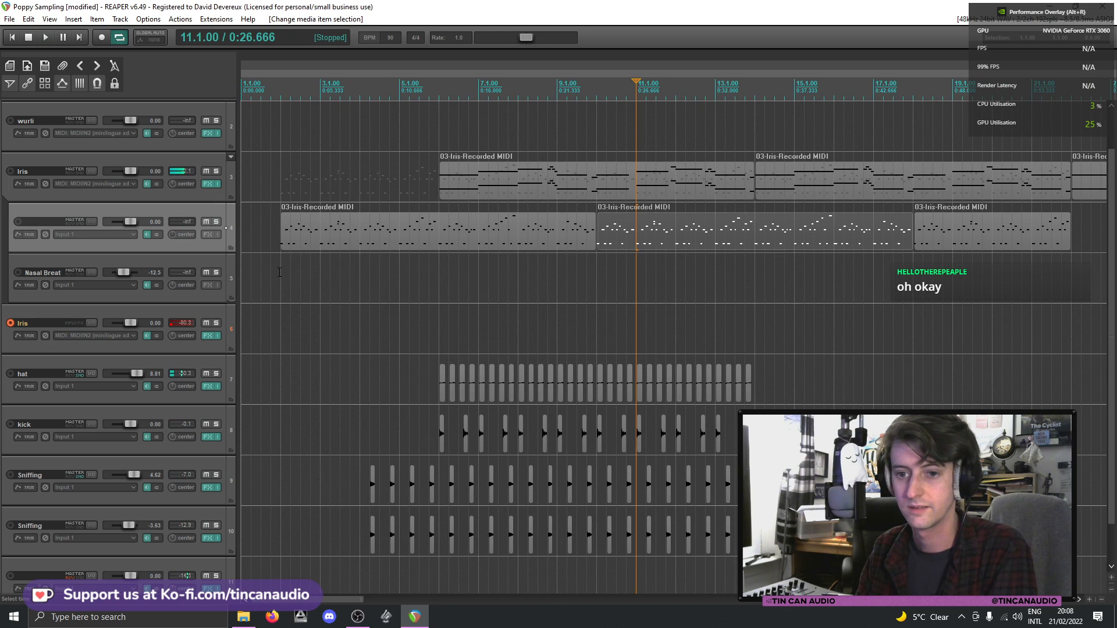
{"action": "left_click", "coordinate": [280, 327]}
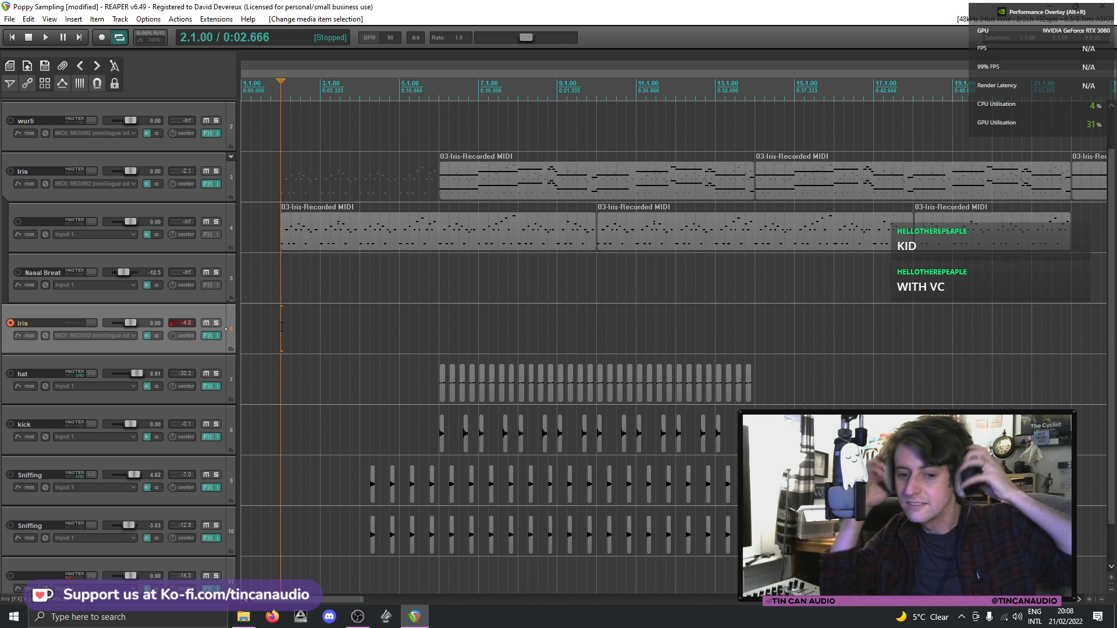
- Play the arrangement from 8.4.00 to try the meow instrument over it, stopping with the edit cursor at 9.3.00
{"action": "left_click", "coordinate": [546, 274]}
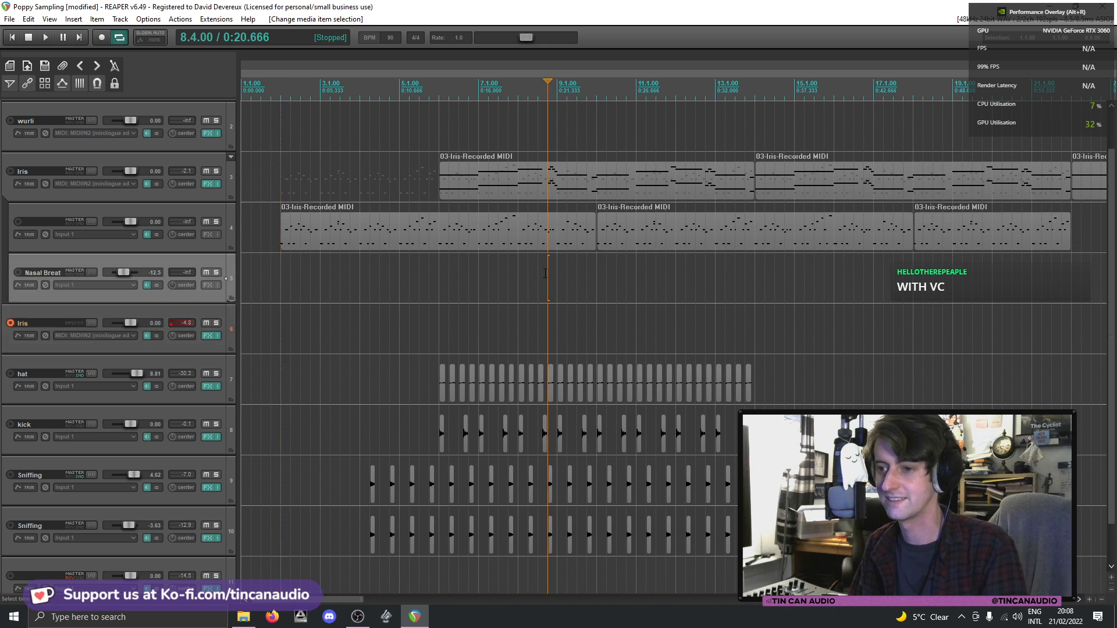
{"action": "key", "text": "space"}
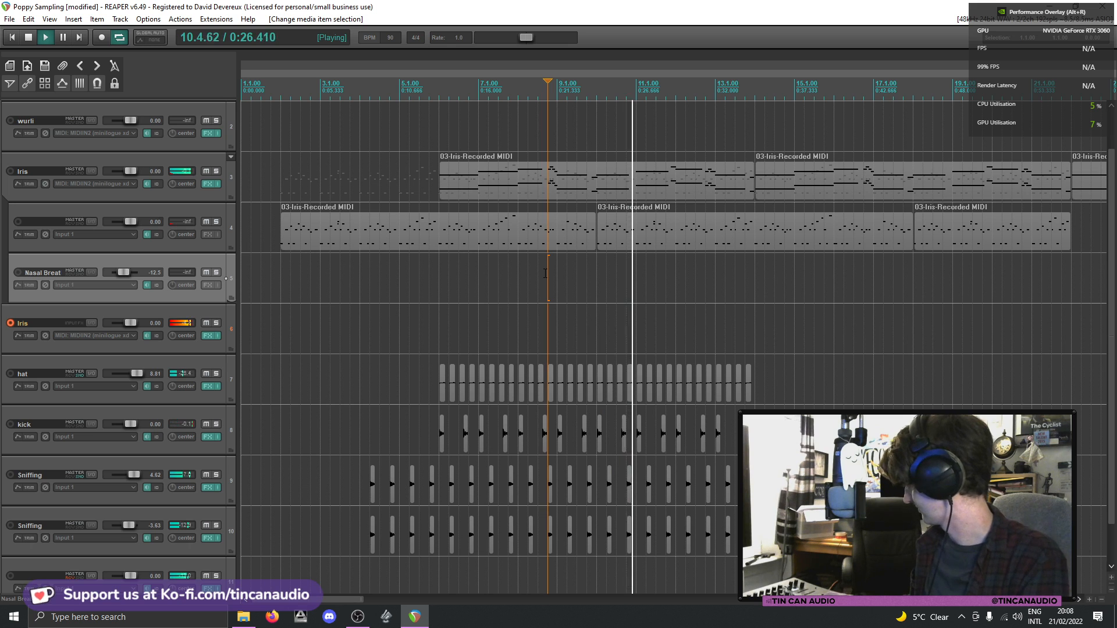
{"action": "left_click", "coordinate": [577, 277]}
{"action": "key", "text": "space"}
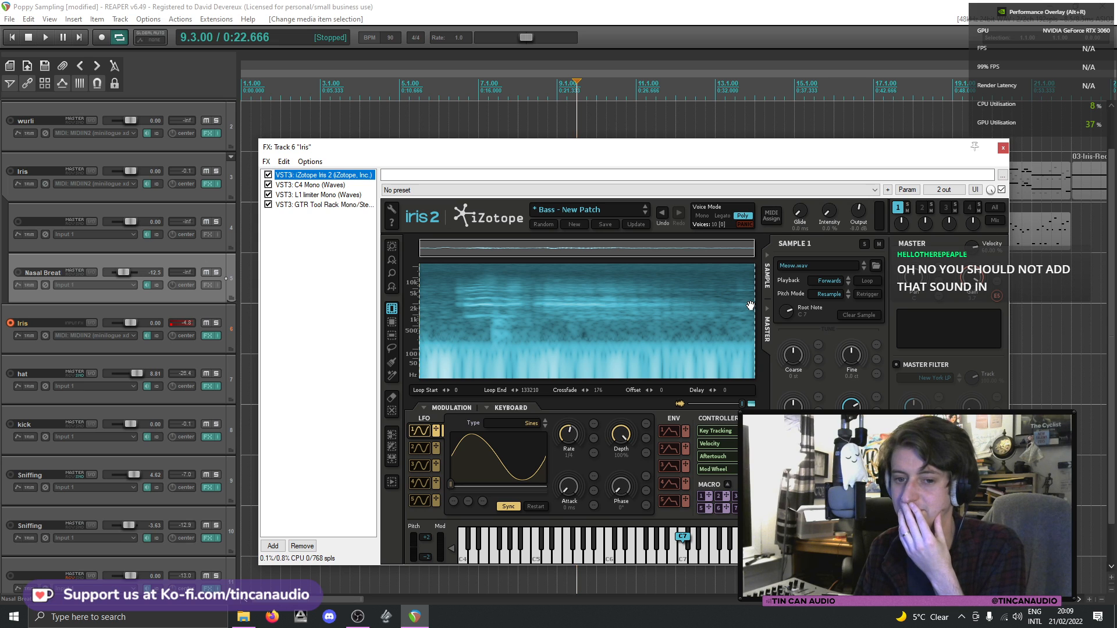
- Inspect the GTR Tool Rack and Iris 2 settings in track 6's effects chain and close the chain
{"action": "left_click", "coordinate": [308, 205]}
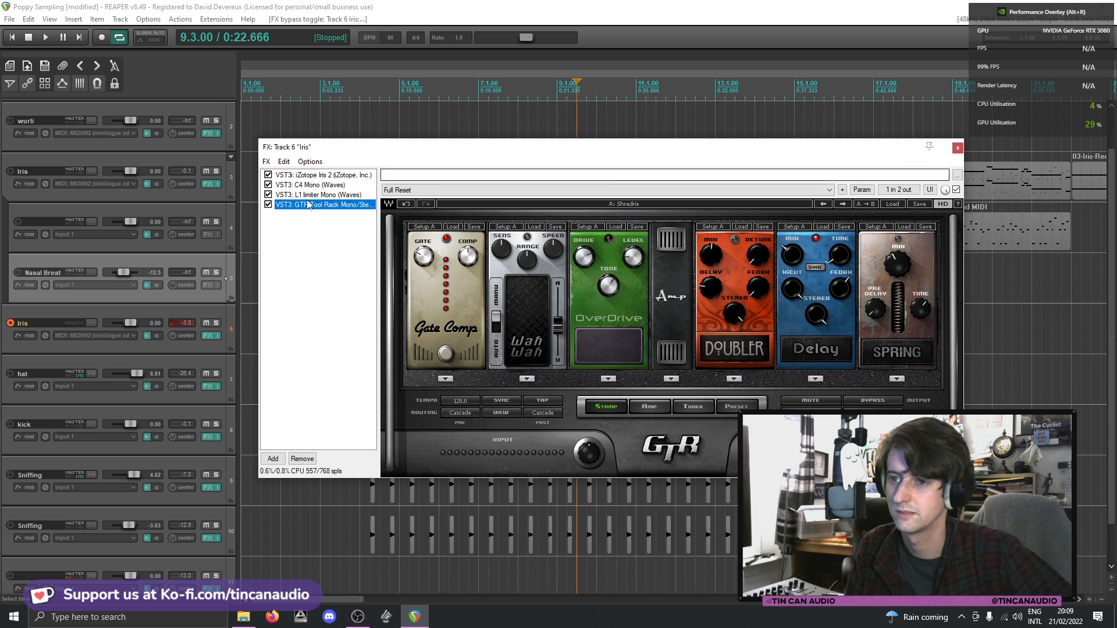
{"action": "left_click", "coordinate": [319, 176]}
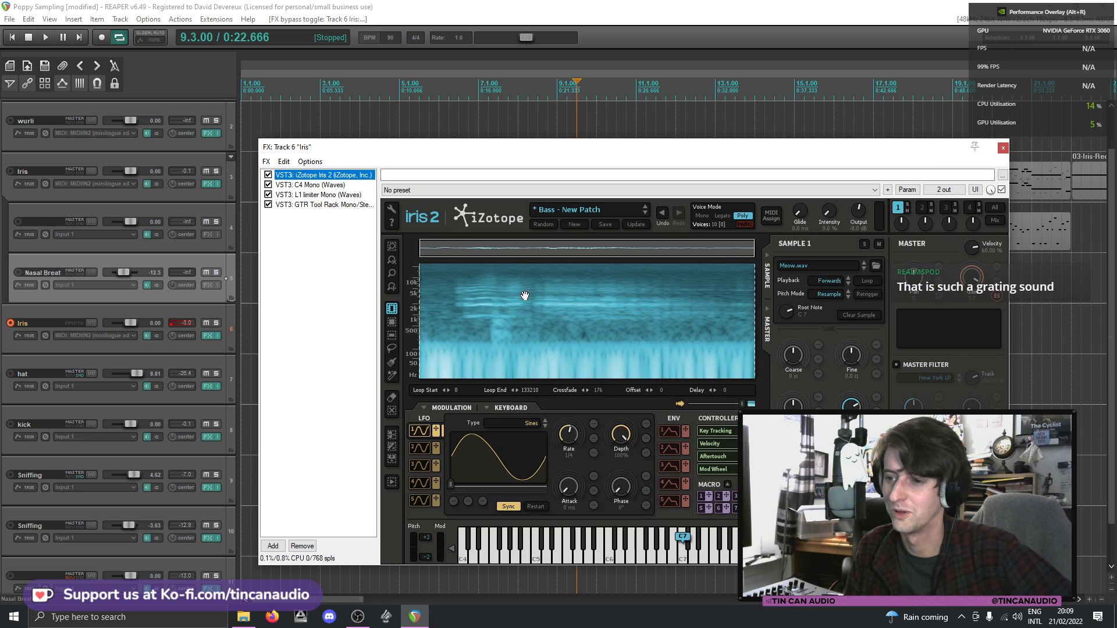
{"action": "right_click", "coordinate": [539, 297]}
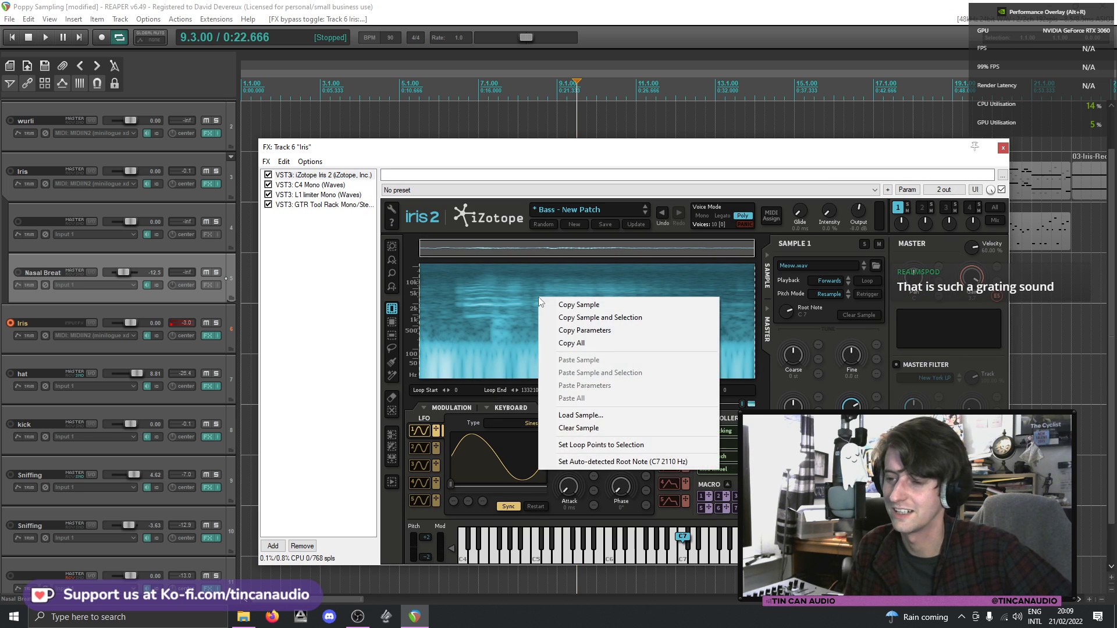
{"action": "left_click", "coordinate": [1002, 149]}
- Play the arrangement from 5.4.00, disarm the Iris track 6 and stop playback
{"action": "left_click", "coordinate": [430, 381]}
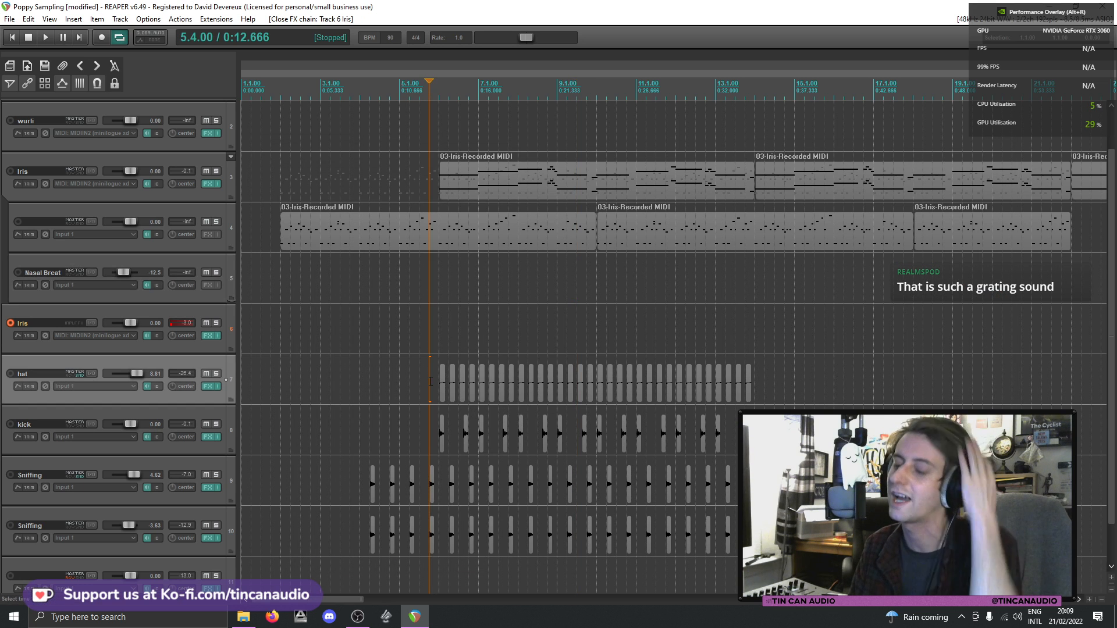
{"action": "key", "text": "space"}
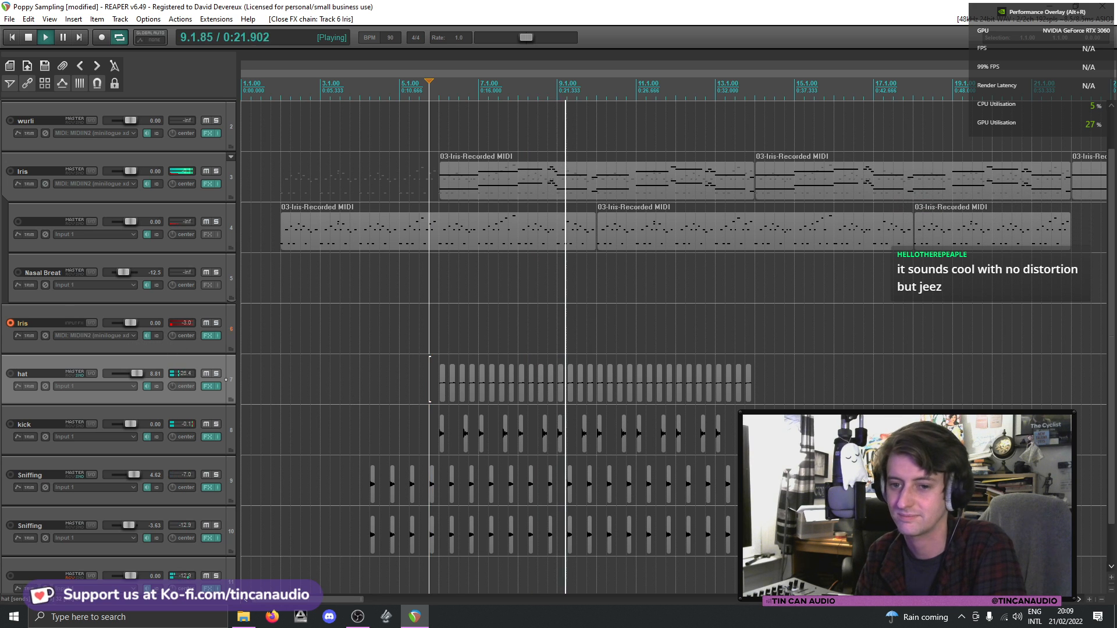
{"action": "left_click", "coordinate": [11, 323]}
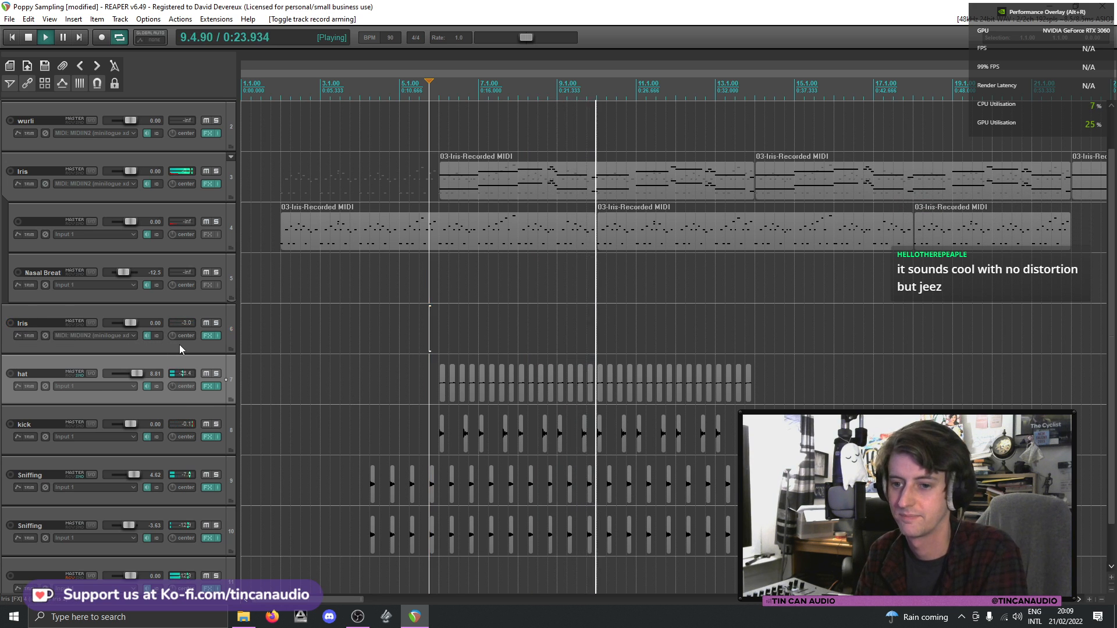
{"action": "left_click", "coordinate": [180, 344]}
{"action": "key", "text": "space"}
- Select the recorded MIDI item starting at 6.1.00 on the Iris track 3
{"action": "scroll", "coordinate": [414, 315], "scroll_direction": "down", "scroll_amount": 5}
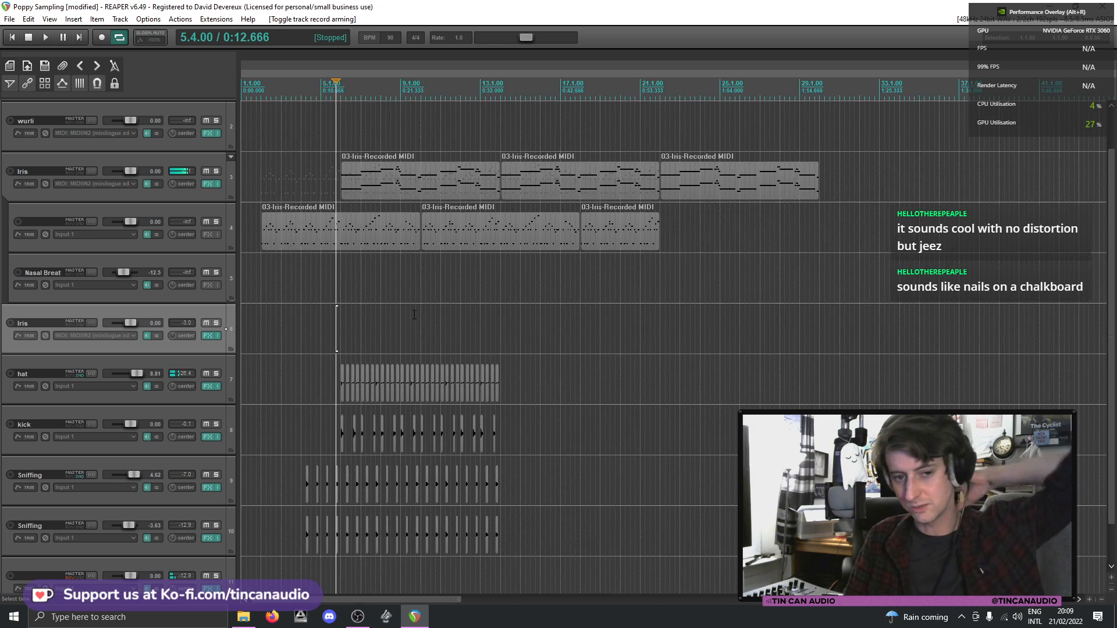
{"action": "scroll", "coordinate": [414, 315], "scroll_direction": "up", "scroll_amount": 4}
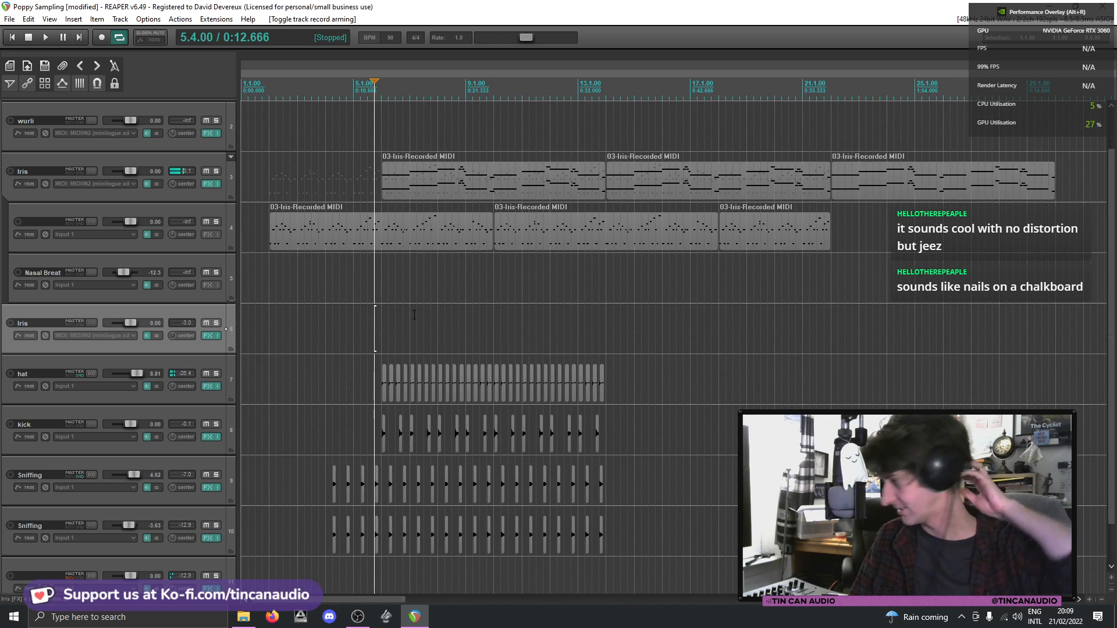
{"action": "scroll", "coordinate": [433, 369], "scroll_direction": "down", "scroll_amount": 1}
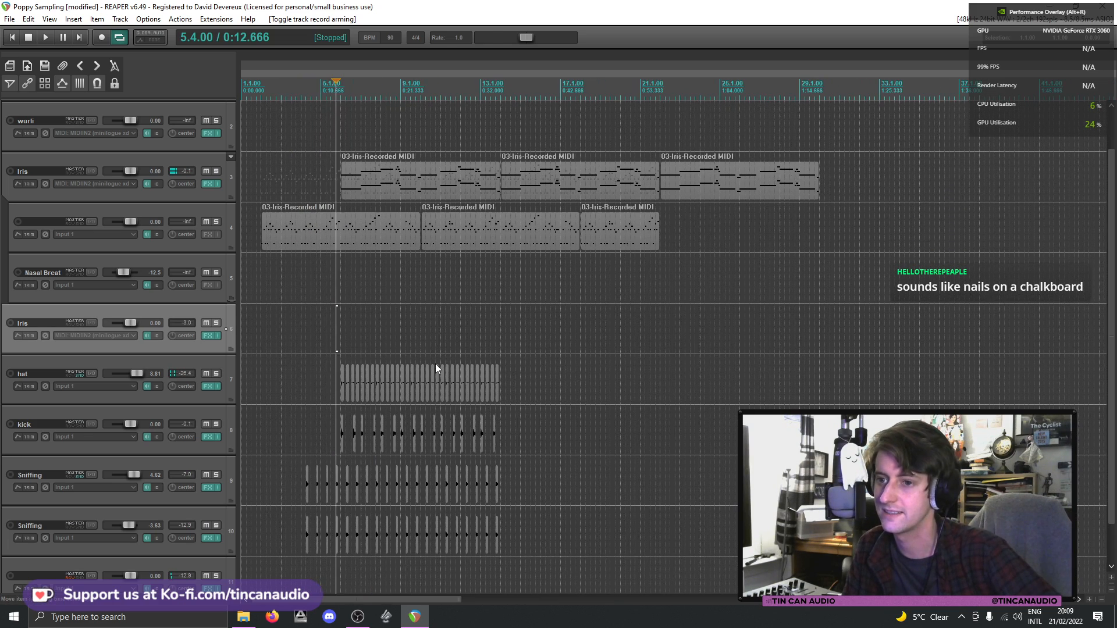
{"action": "left_click", "coordinate": [393, 195]}
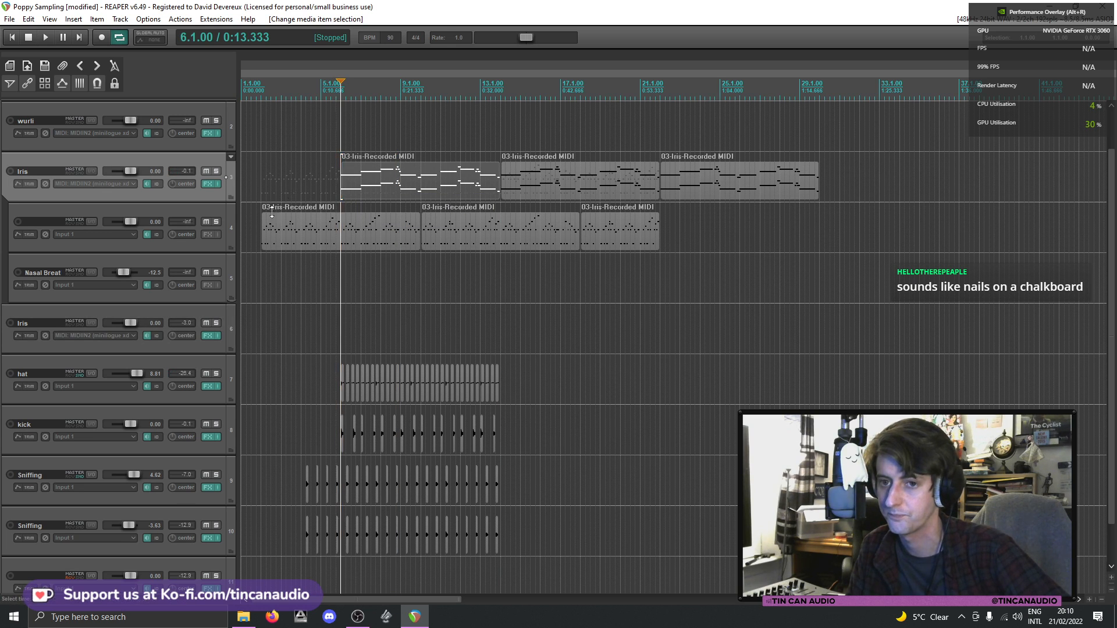
- Arm the Iris track 3, add a new track beneath it and move the three recorded MIDI items starting at 6.1.00 onto it
{"action": "left_click", "coordinate": [10, 171]}
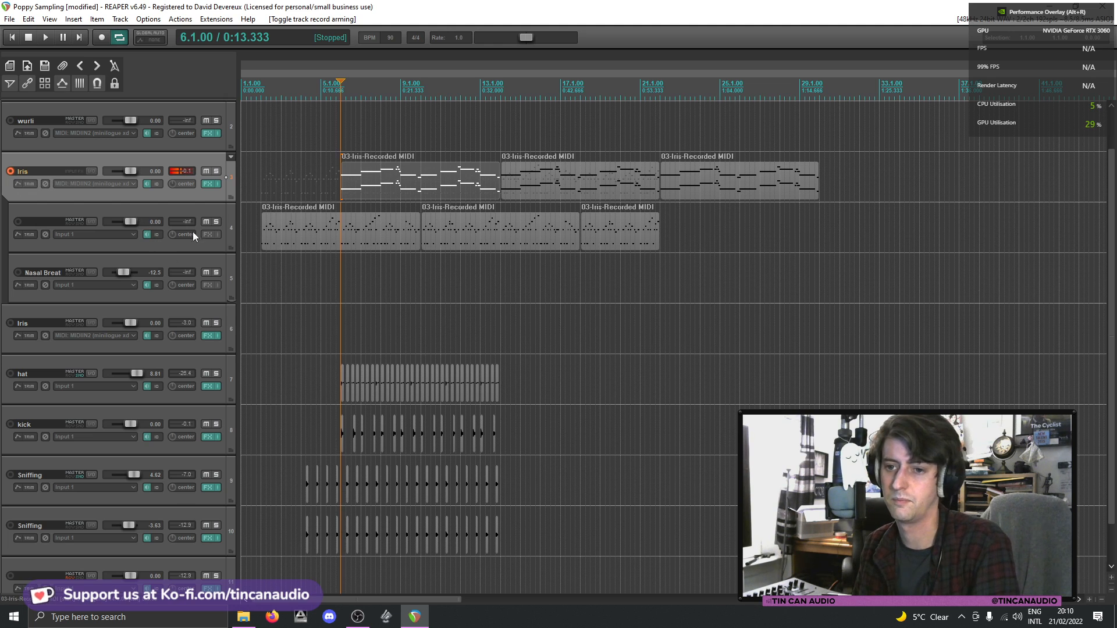
{"action": "key", "text": "ctrl+t"}
{"action": "left_click", "coordinate": [362, 193]}
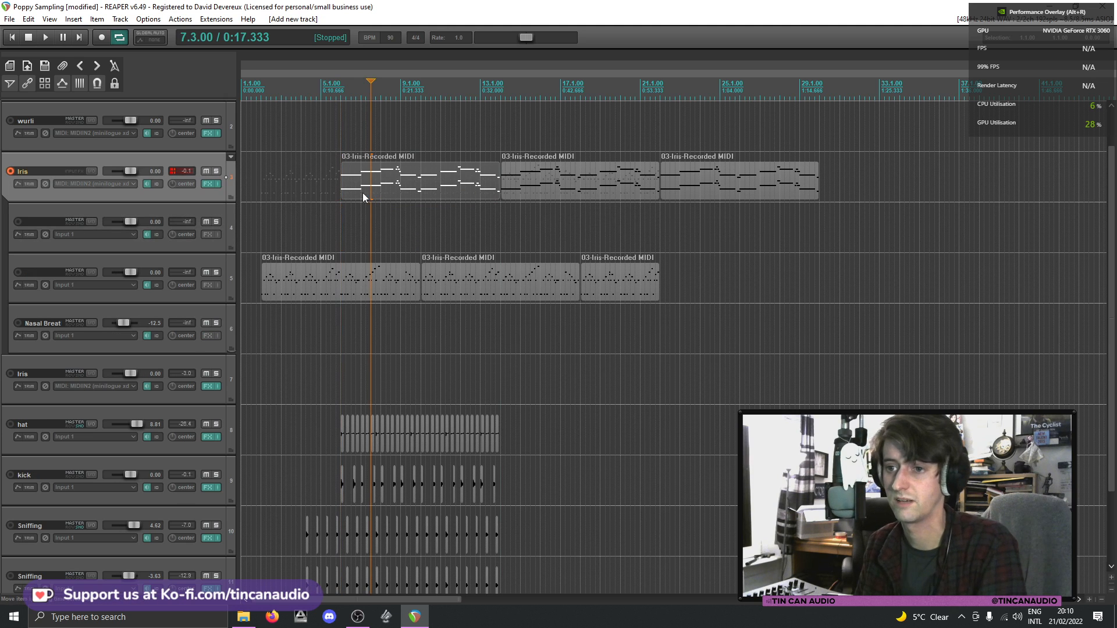
{"action": "left_click", "coordinate": [715, 169], "text": "shift"}
{"action": "left_click_drag", "start_coordinate": [425, 194], "coordinate": [425, 210]}
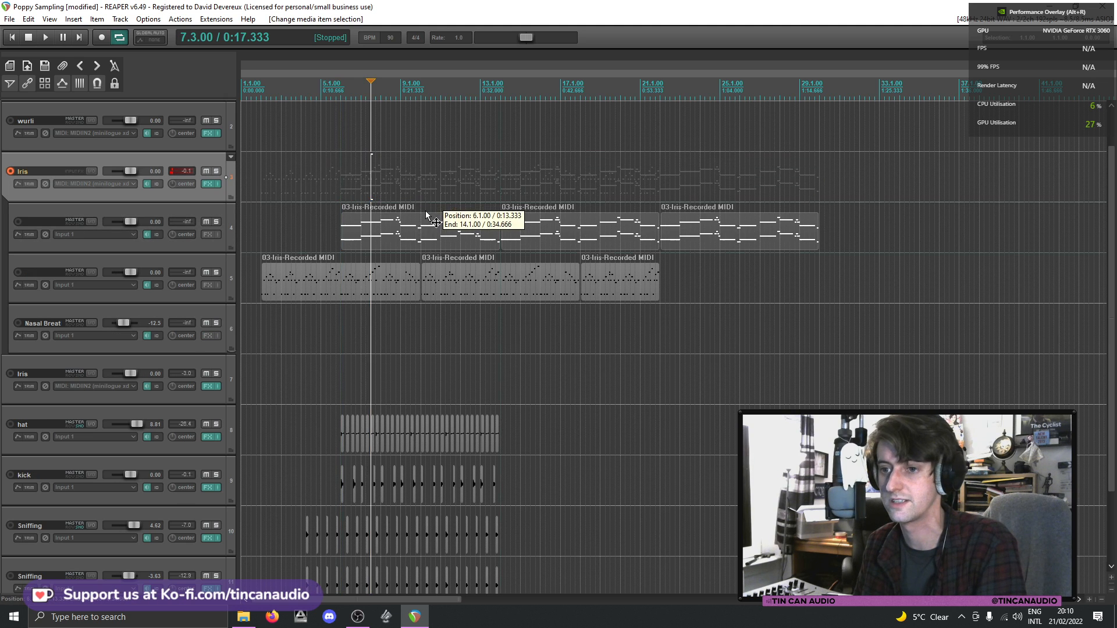
- Play the arrangement from 5.1.00 to try out the armed Iris instrument, stop playback and select the first MIDI item on track 4
{"action": "left_click", "coordinate": [324, 181]}
{"action": "key", "text": "space"}
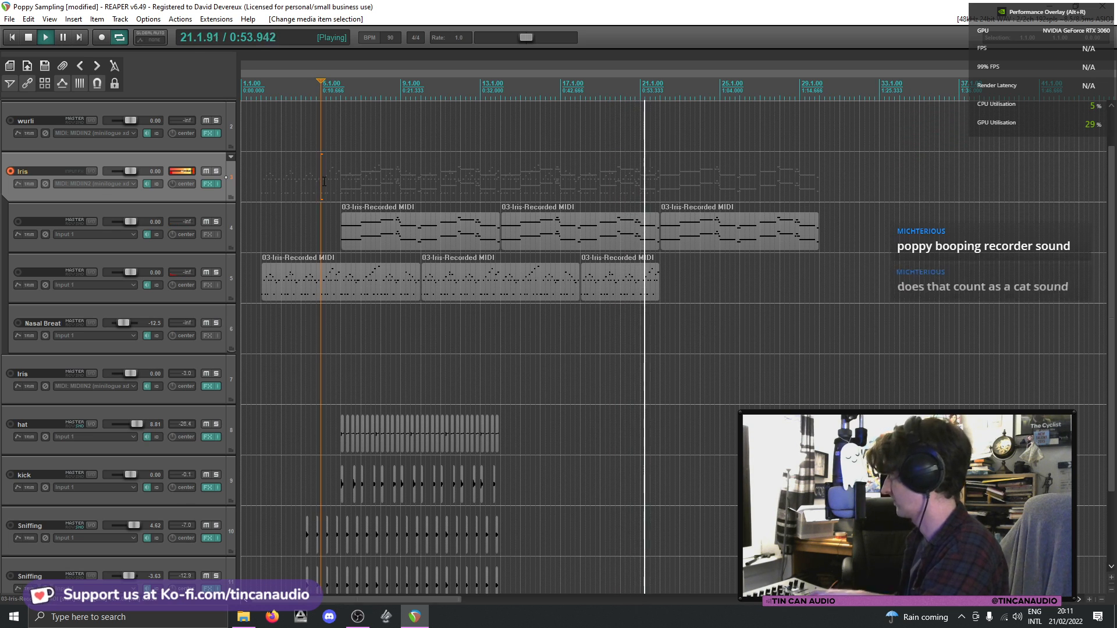
{"action": "key", "text": "space"}
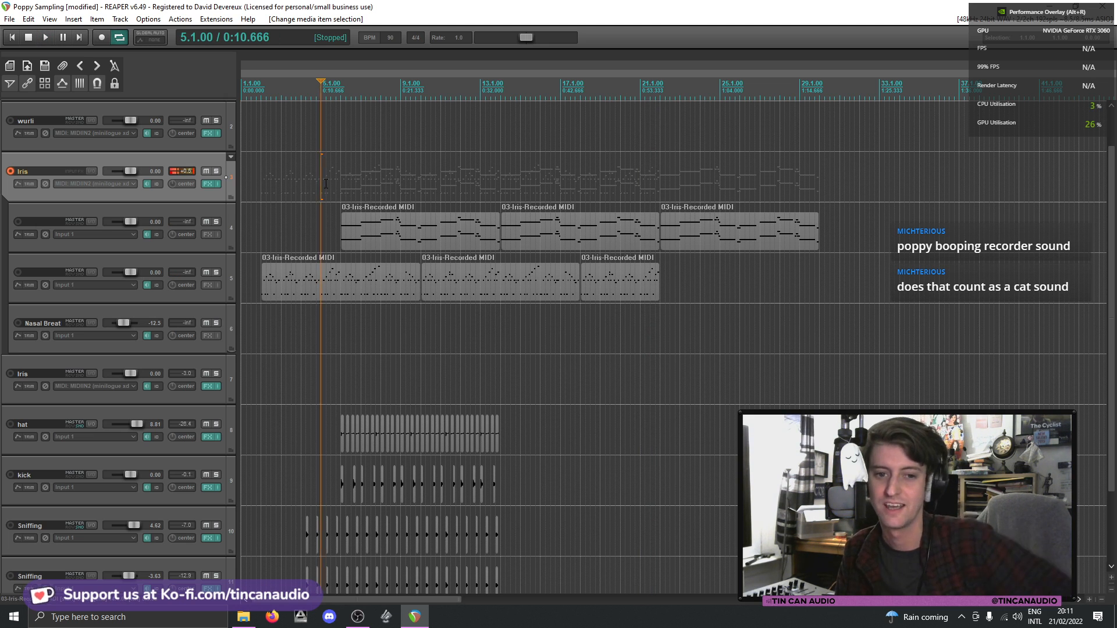
{"action": "scroll", "coordinate": [326, 184], "scroll_direction": "down", "scroll_amount": 1}
{"action": "scroll", "coordinate": [326, 184], "scroll_direction": "up", "scroll_amount": 2}
{"action": "scroll", "coordinate": [383, 281], "scroll_direction": "down", "scroll_amount": 1}
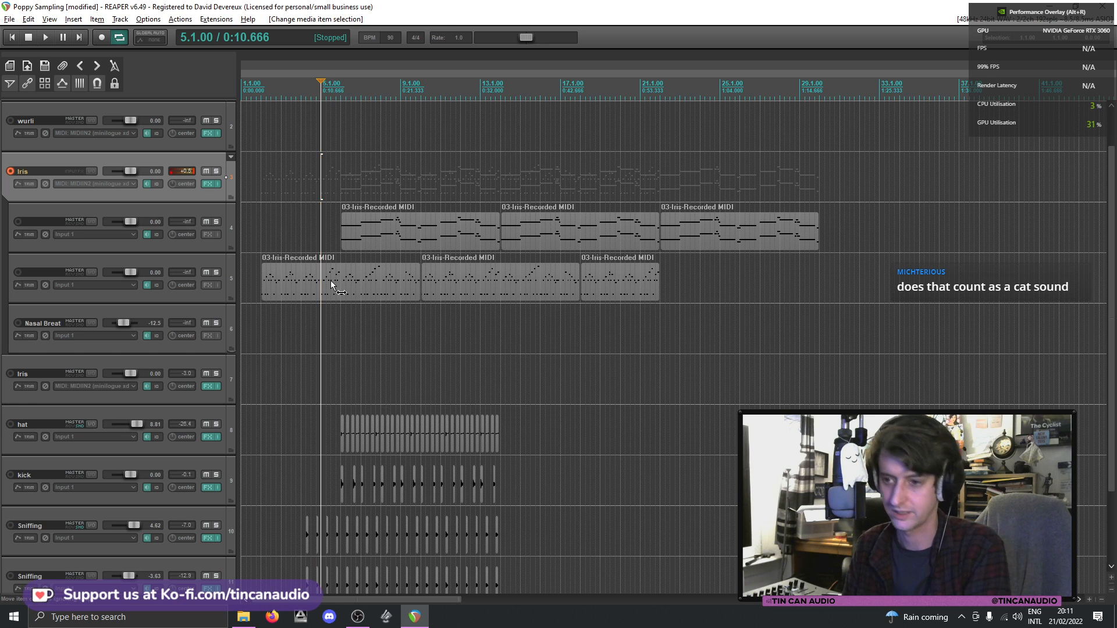
{"action": "left_click", "coordinate": [334, 241]}
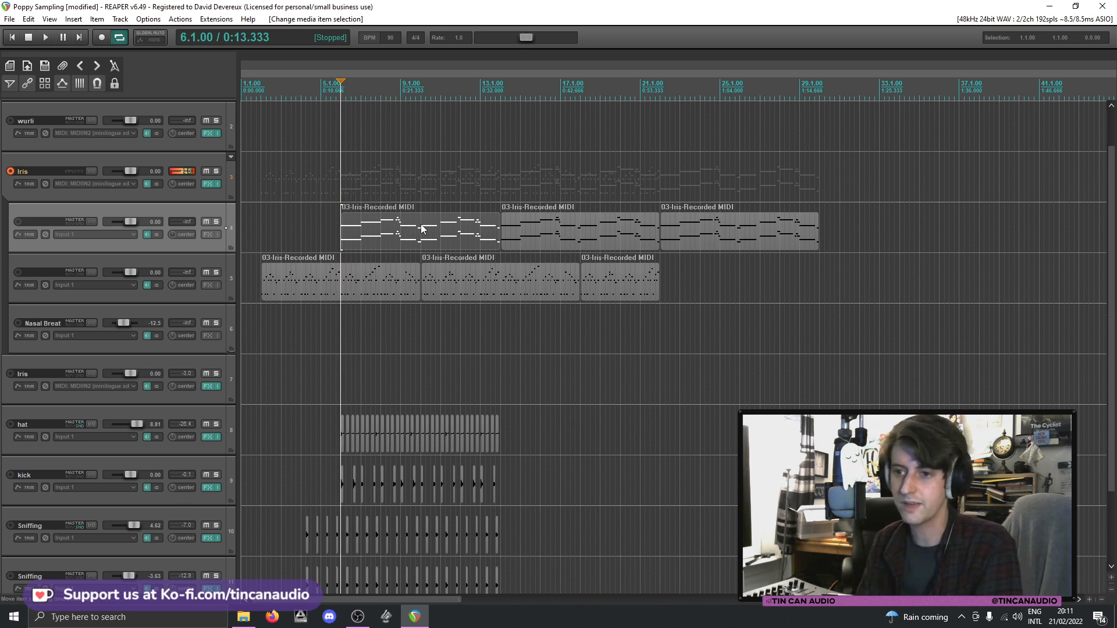
- Record a new MIDI take on the armed Iris track 3 from 4.4.00, keep it and trim its end to 14.1.00
{"action": "left_click", "coordinate": [317, 182]}
{"action": "key", "text": "ctrl+r"}
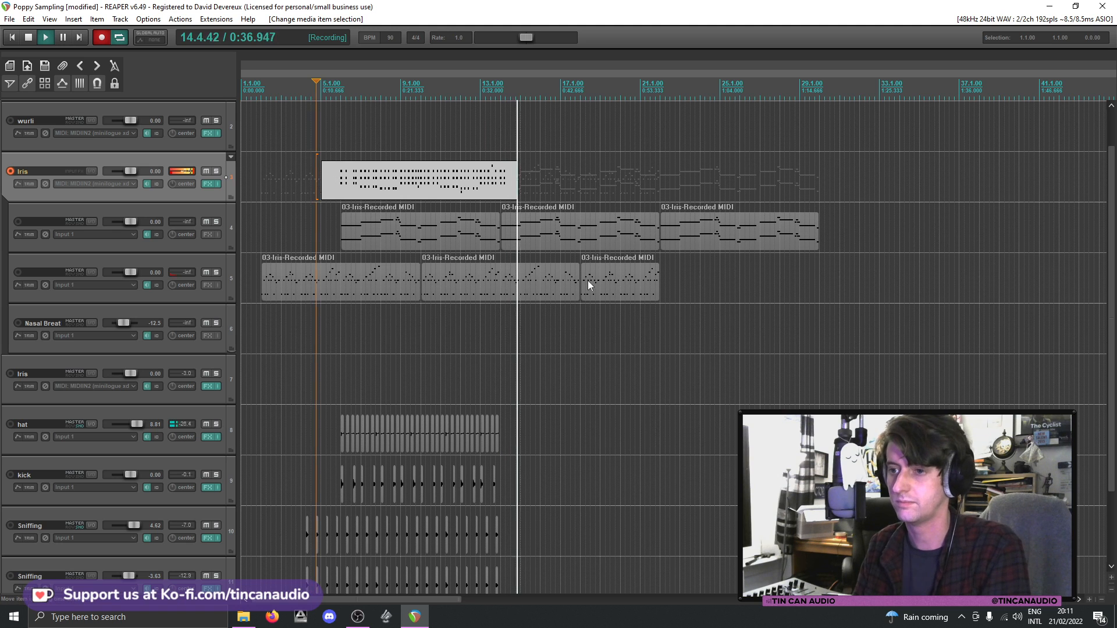
{"action": "key", "text": "space"}
{"action": "key", "text": "Return"}
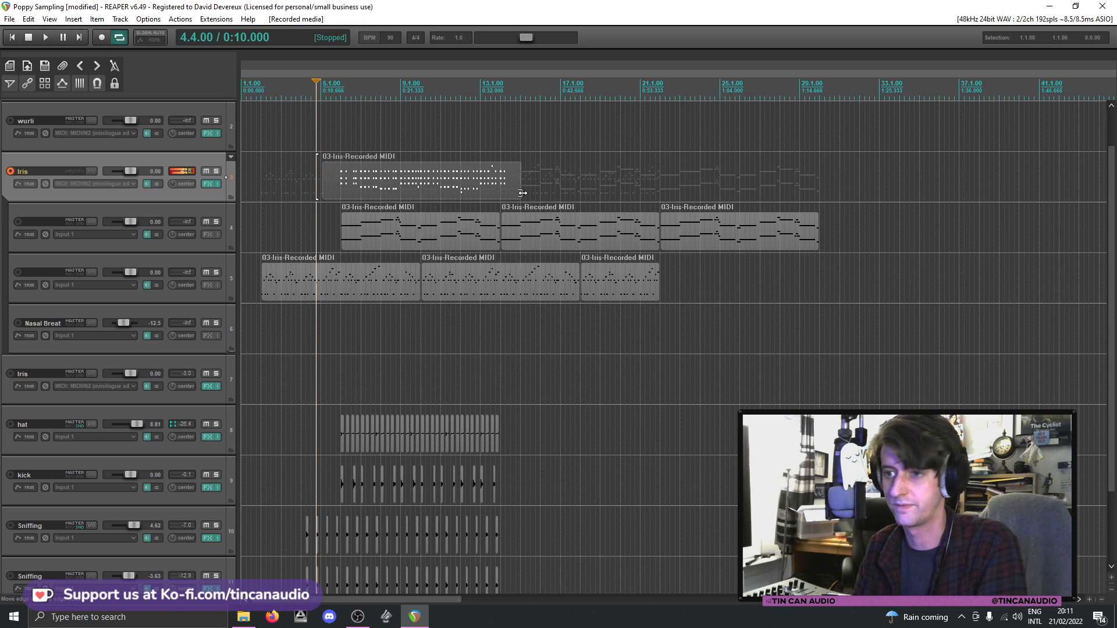
{"action": "left_click_drag", "start_coordinate": [520, 194], "coordinate": [502, 191]}
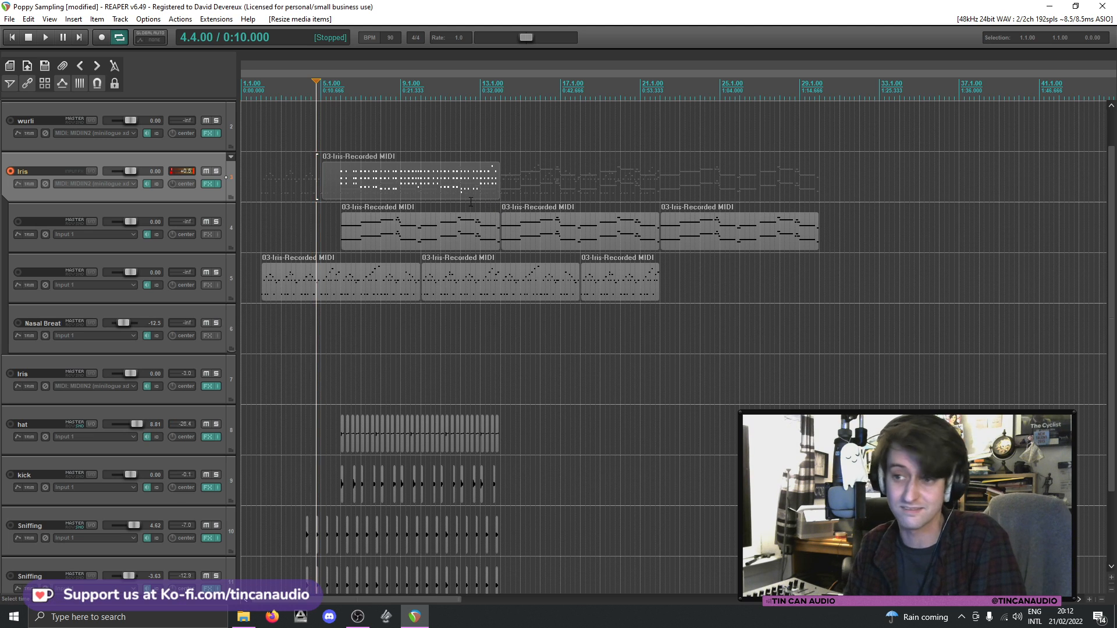
- Open the new take in the MIDI editor, start quantizing its notes and play from just before bar 6
{"action": "double_click", "coordinate": [432, 186]}
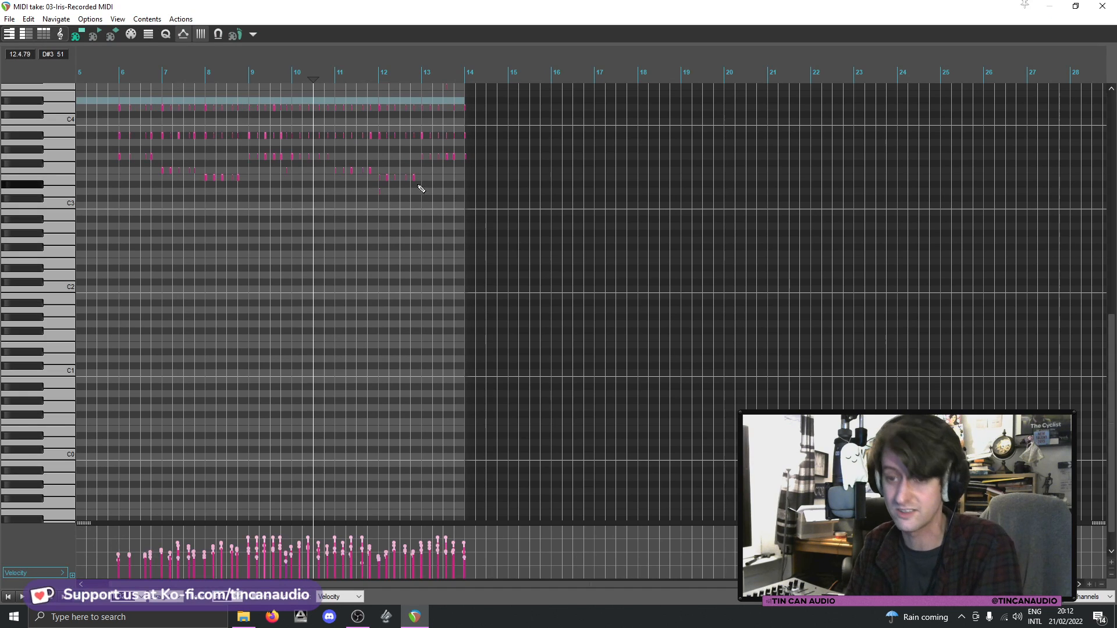
{"action": "key", "text": "ctrl+q"}
{"action": "left_click", "coordinate": [116, 129]}
{"action": "key", "text": "space"}
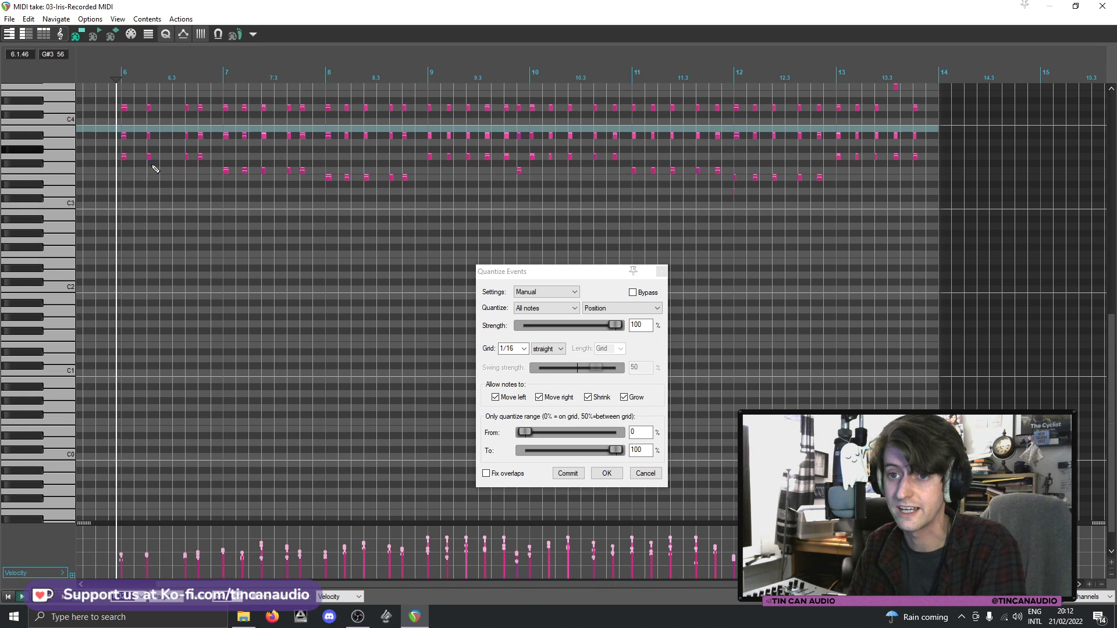
- Try quantizing all notes to 1/32 and 1/16 straight, plus 1/16, 1/8 and 1/32 triplet grids, while listening
{"action": "left_click", "coordinate": [524, 348]}
{"action": "left_click", "coordinate": [521, 375]}
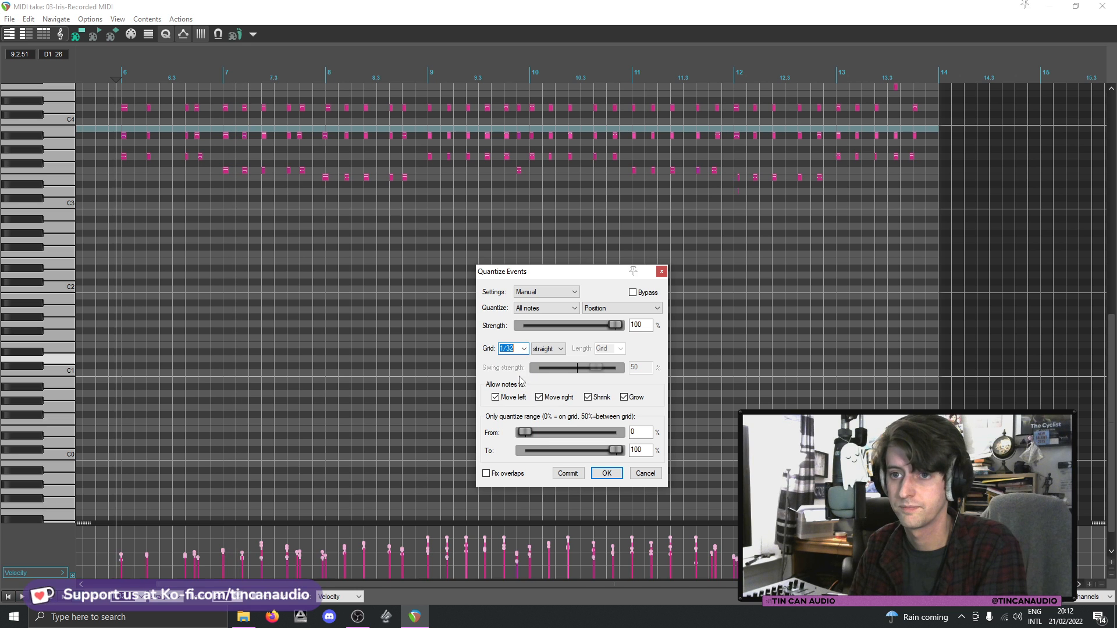
{"action": "left_click", "coordinate": [521, 350]}
{"action": "left_click", "coordinate": [520, 384]}
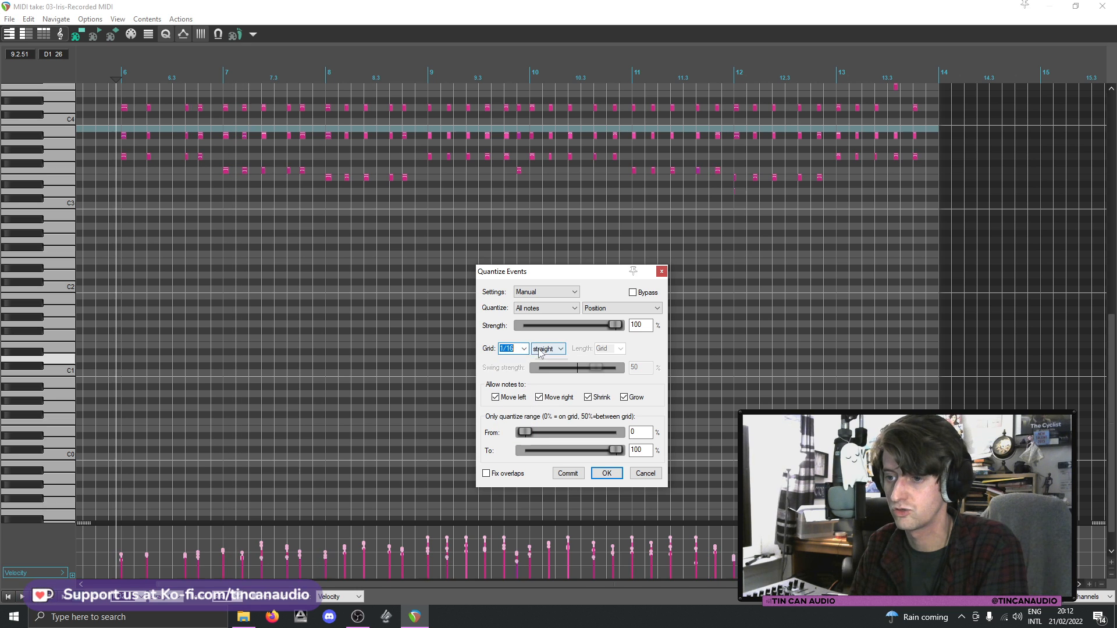
{"action": "left_click", "coordinate": [545, 367]}
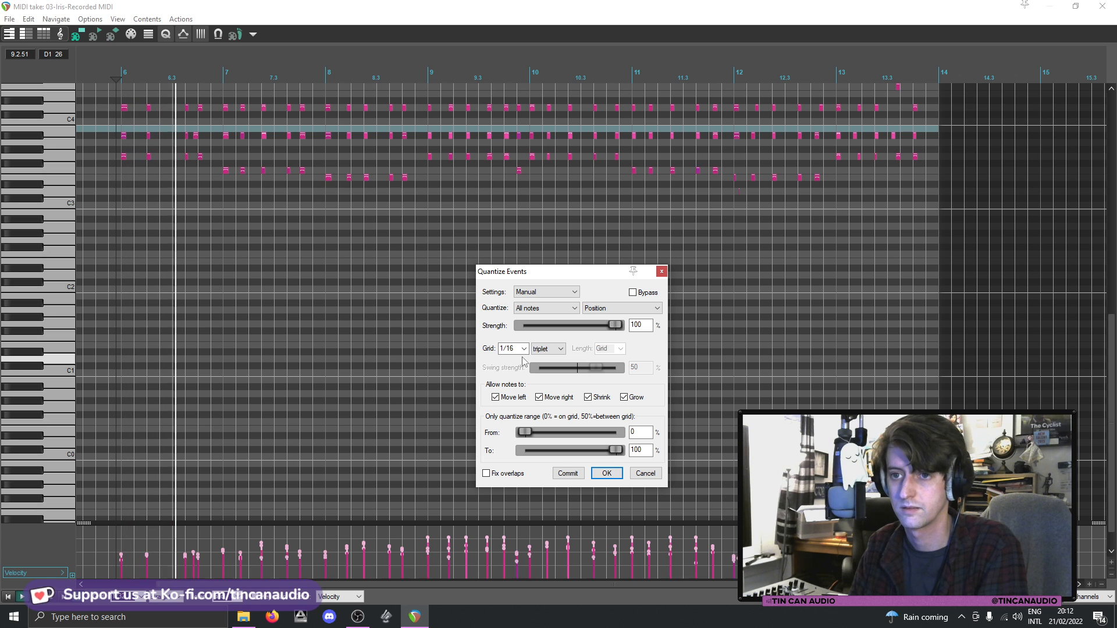
{"action": "left_click", "coordinate": [523, 348]}
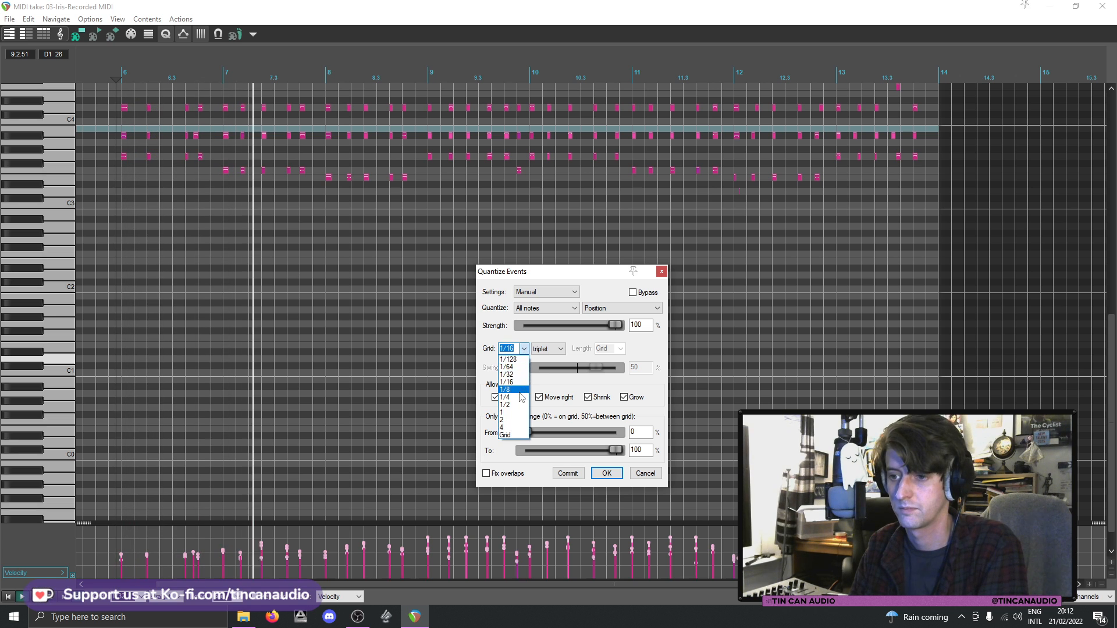
{"action": "left_click", "coordinate": [522, 390]}
{"action": "left_click", "coordinate": [524, 349]}
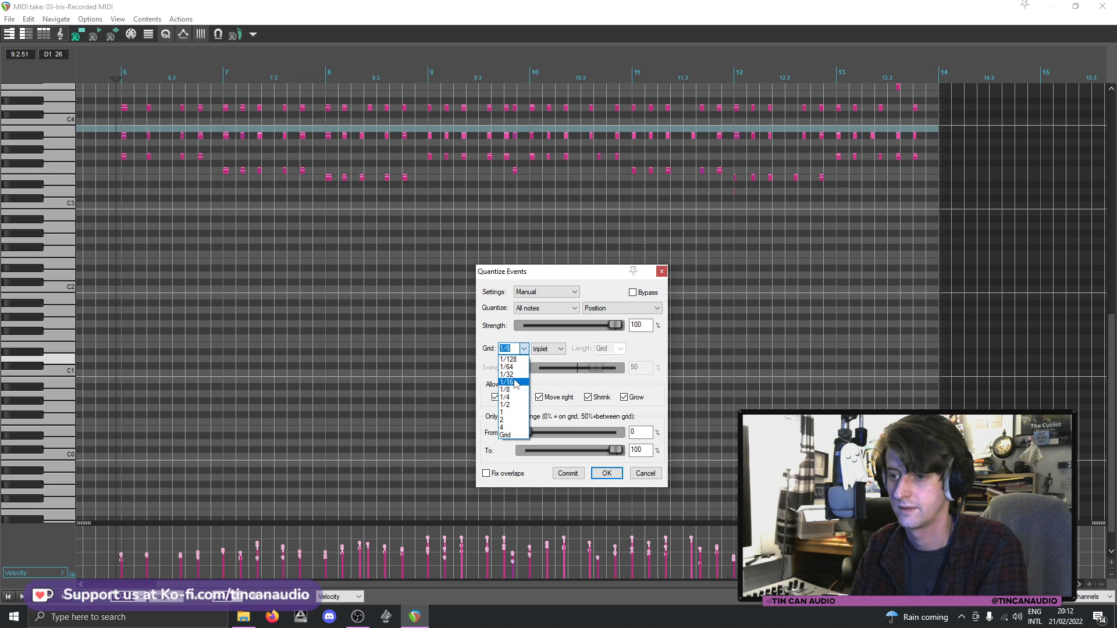
{"action": "left_click", "coordinate": [514, 375]}
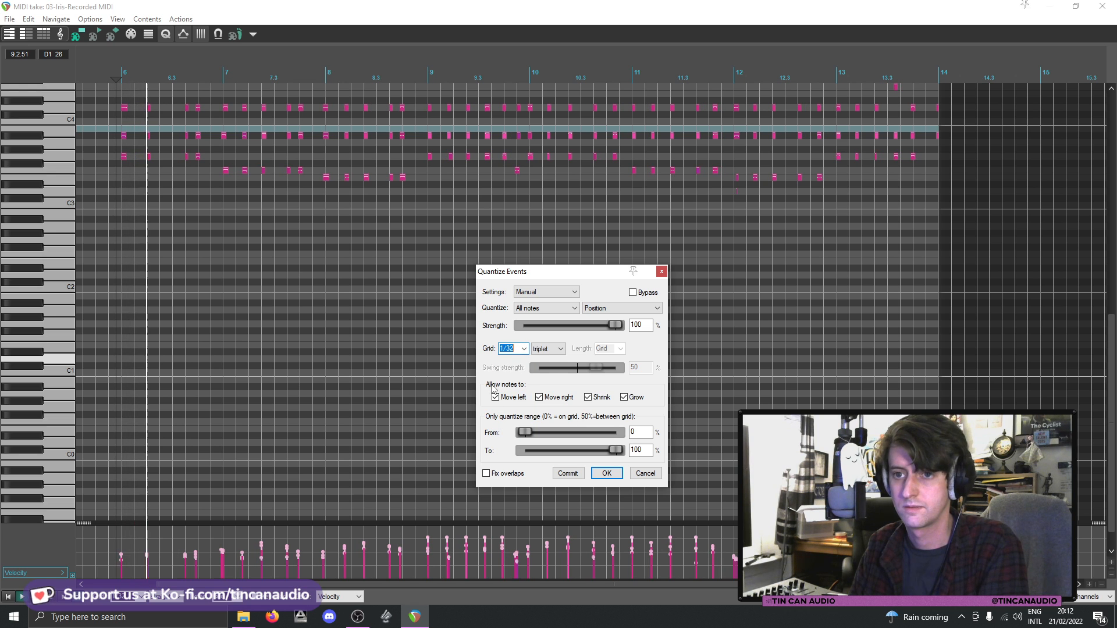
{"action": "left_click", "coordinate": [645, 474]}
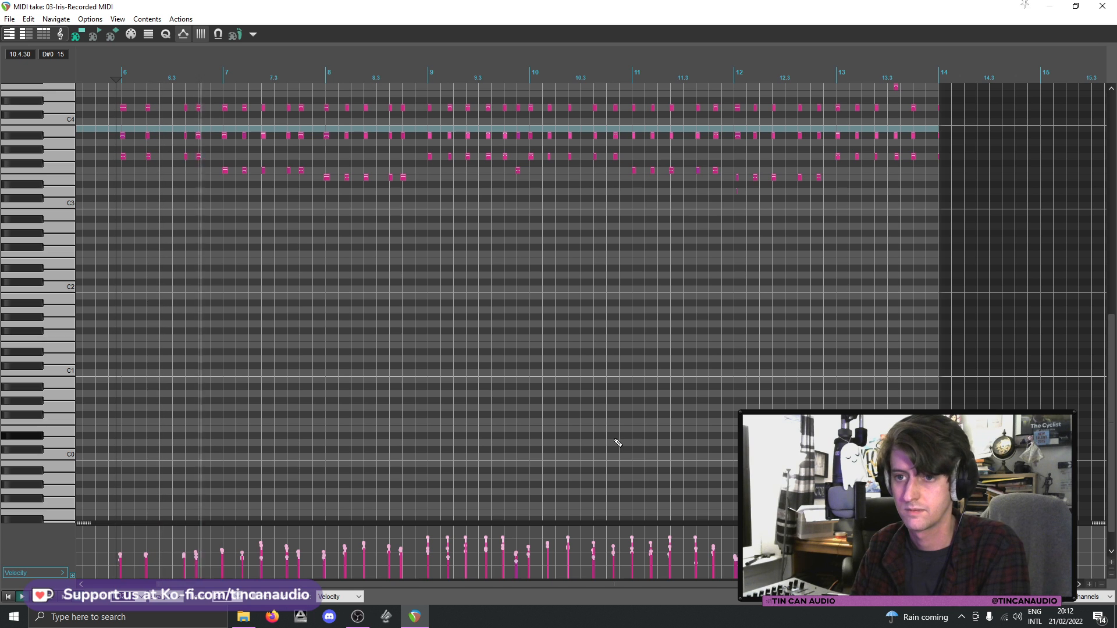
- Try quantizing all notes again with 1/16, 1/8 and 1/4 triplet grids during playback
{"action": "key", "text": "q"}
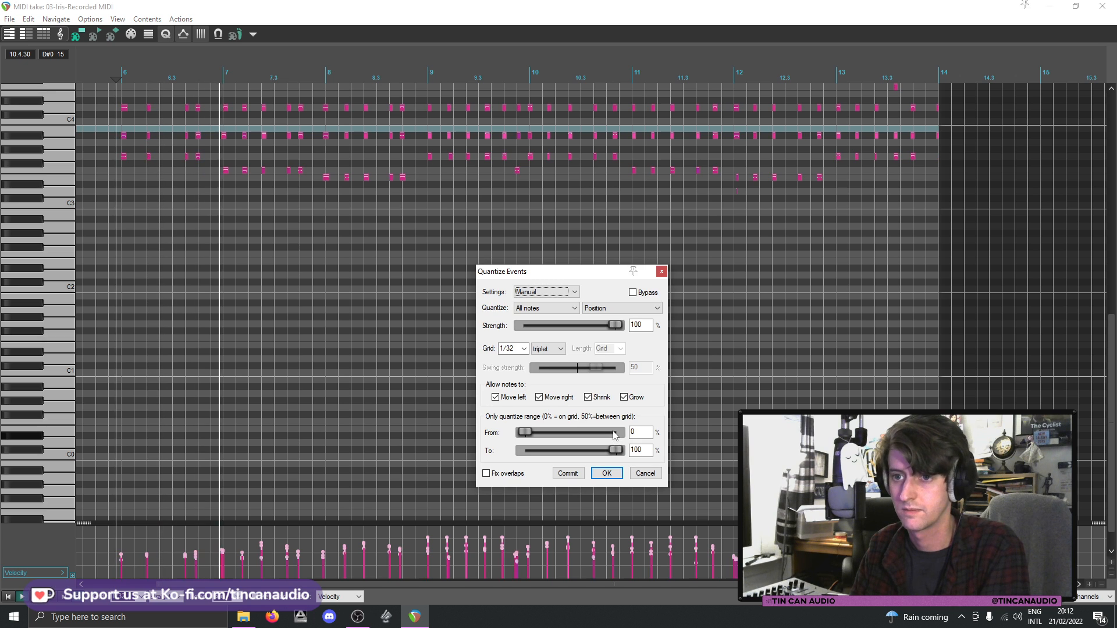
{"action": "left_click", "coordinate": [523, 348]}
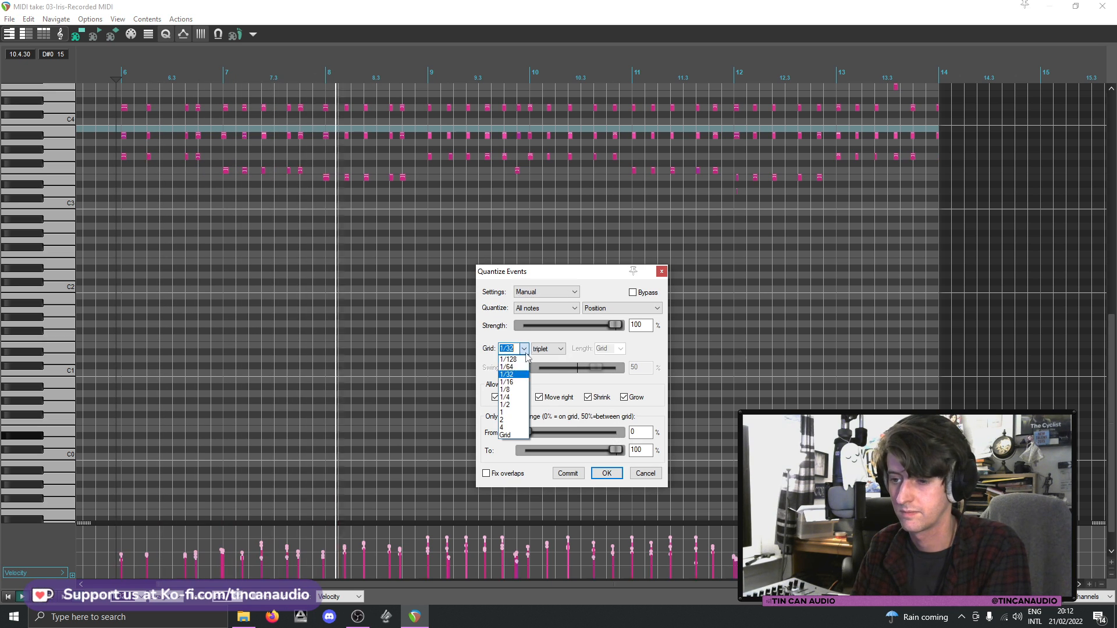
{"action": "left_click", "coordinate": [523, 388]}
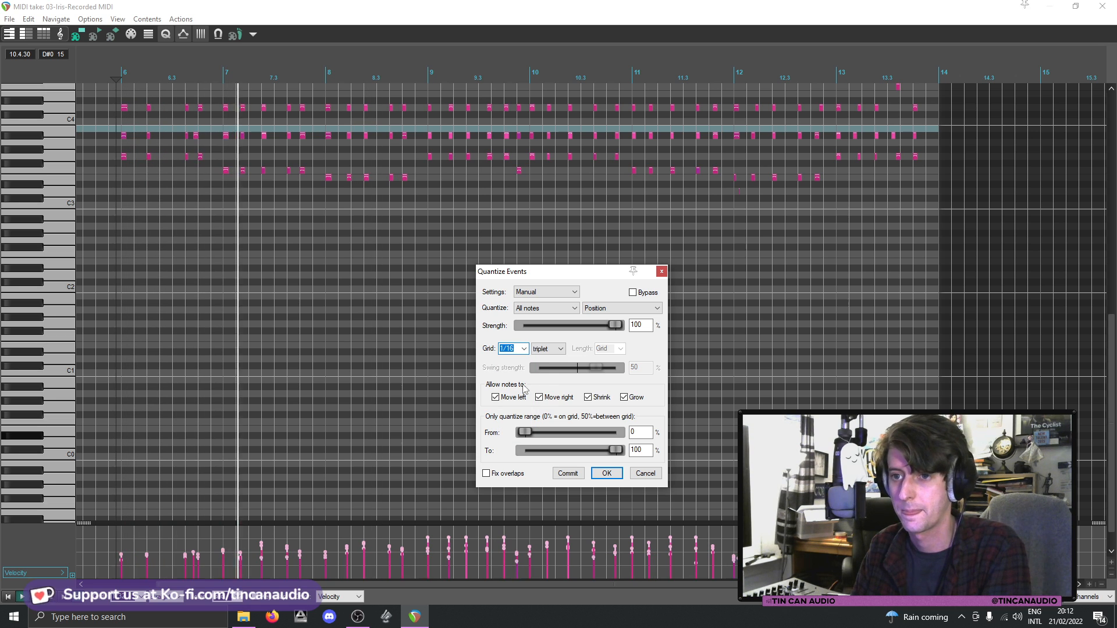
{"action": "left_click", "coordinate": [524, 348]}
{"action": "left_click", "coordinate": [521, 396]}
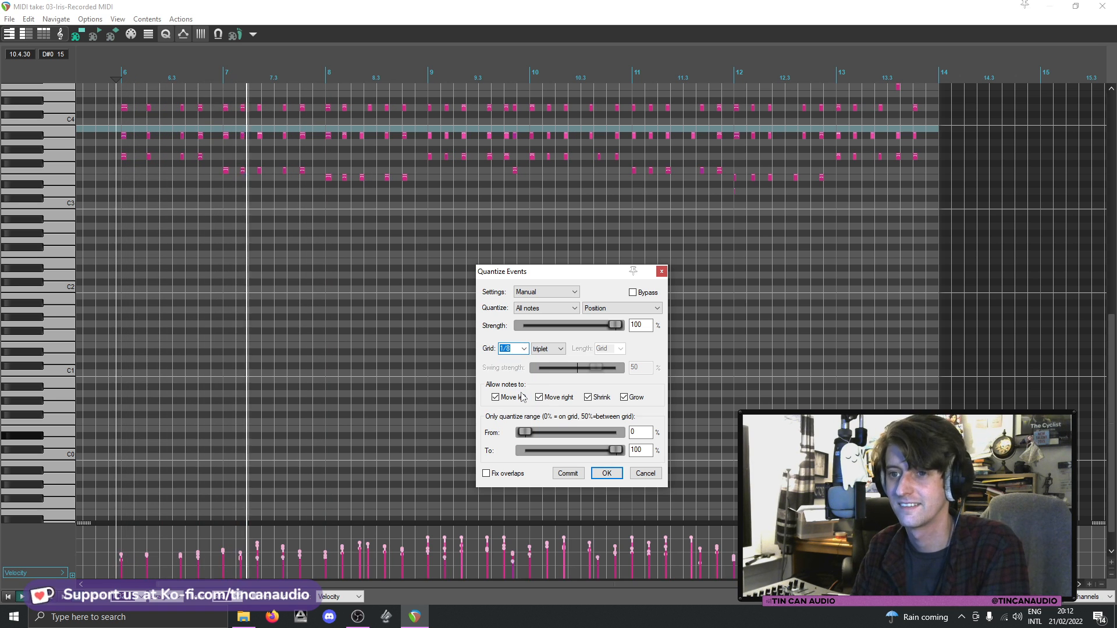
{"action": "left_click", "coordinate": [524, 349]}
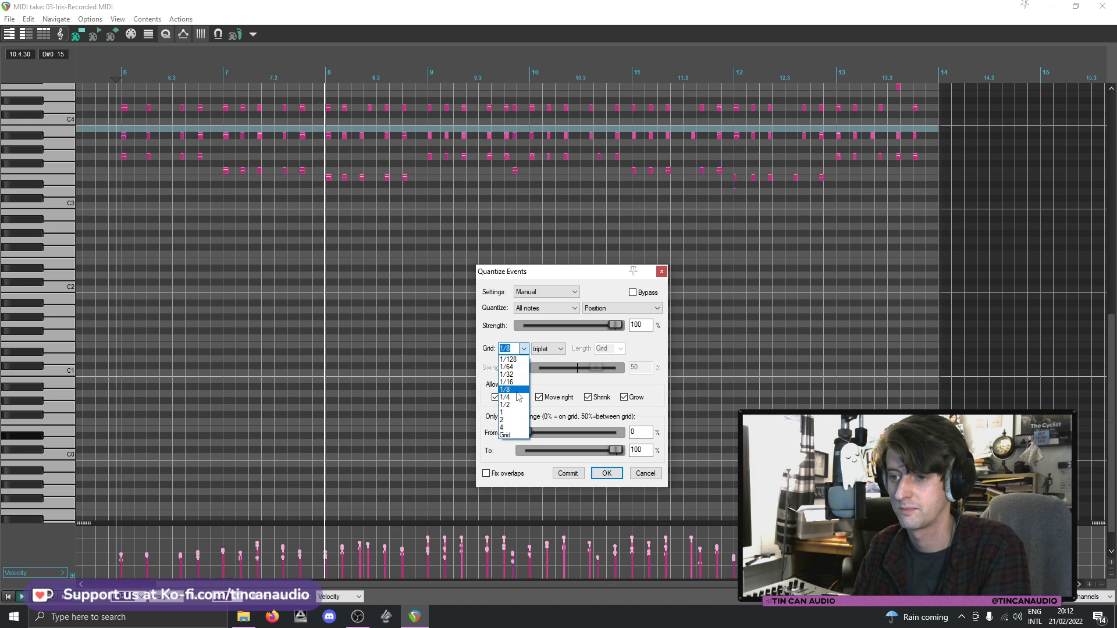
{"action": "left_click", "coordinate": [517, 397]}
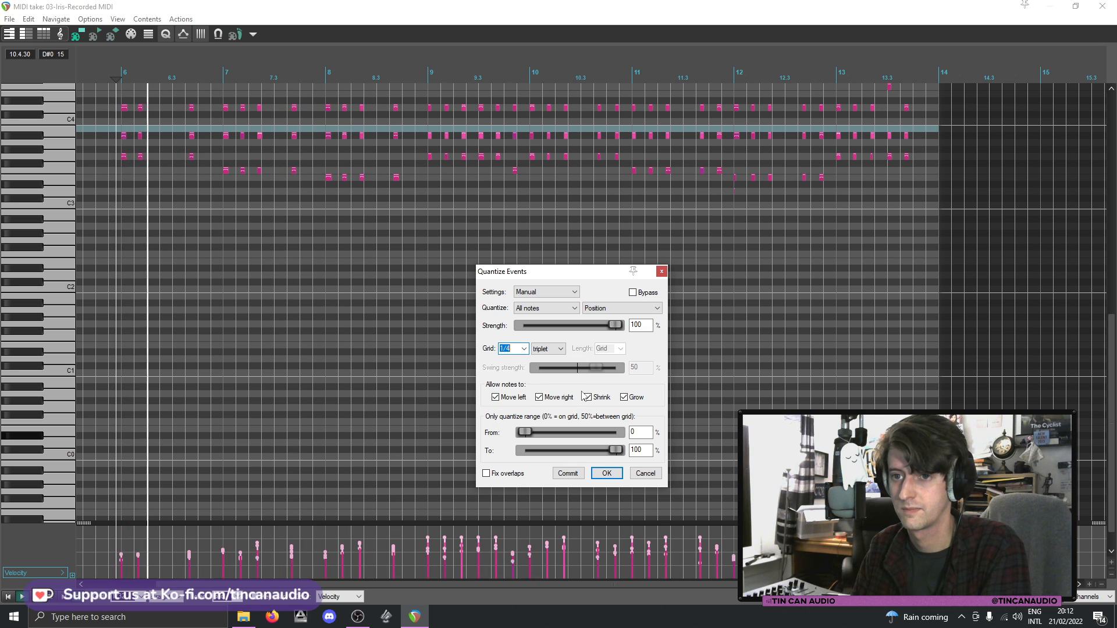
{"action": "left_click", "coordinate": [645, 473]}
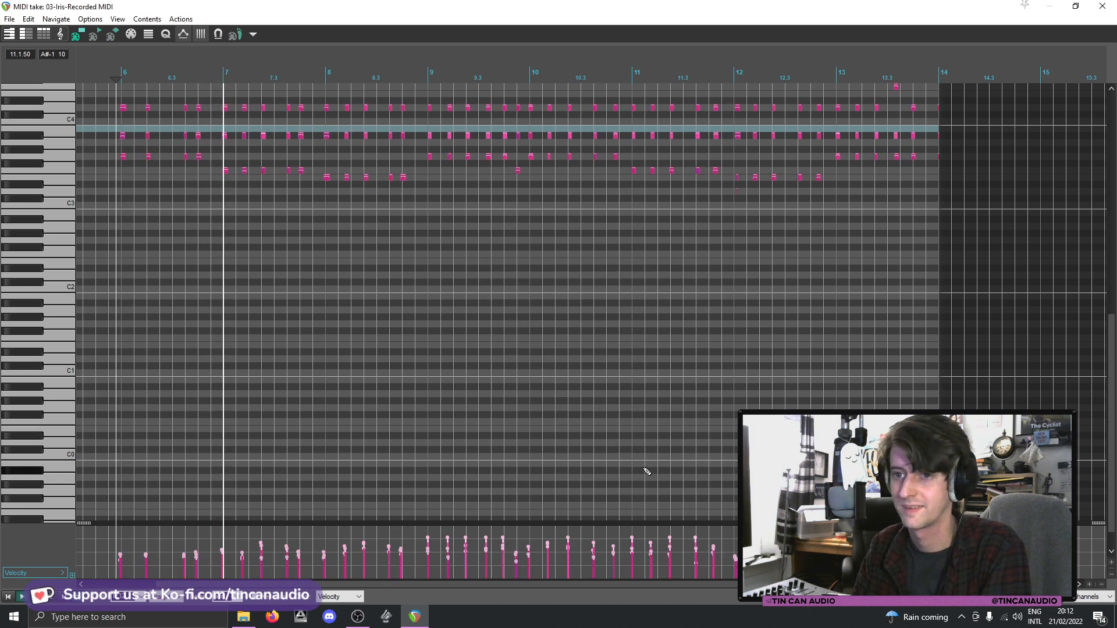
- Stop playback, shift all notes of the take slightly later so the first chord starts on bar 6, and close the MIDI editor
{"action": "key", "text": "space"}
{"action": "key", "text": "ctrl+a"}
{"action": "scroll", "coordinate": [120, 149], "scroll_direction": "up", "scroll_amount": 3}
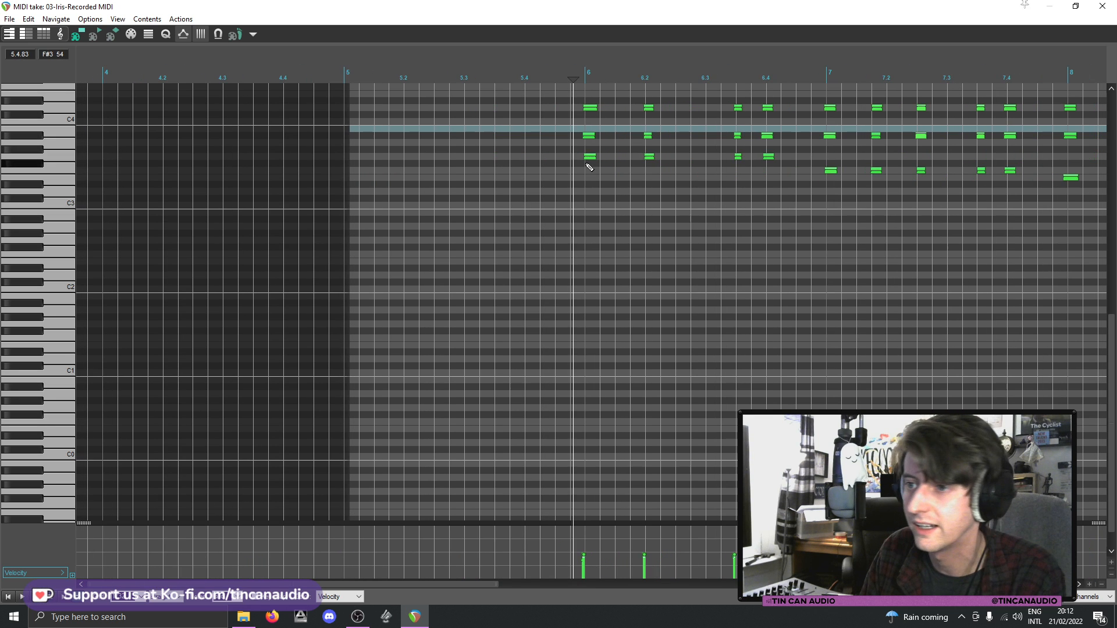
{"action": "left_click_drag", "start_coordinate": [588, 115], "coordinate": [593, 114]}
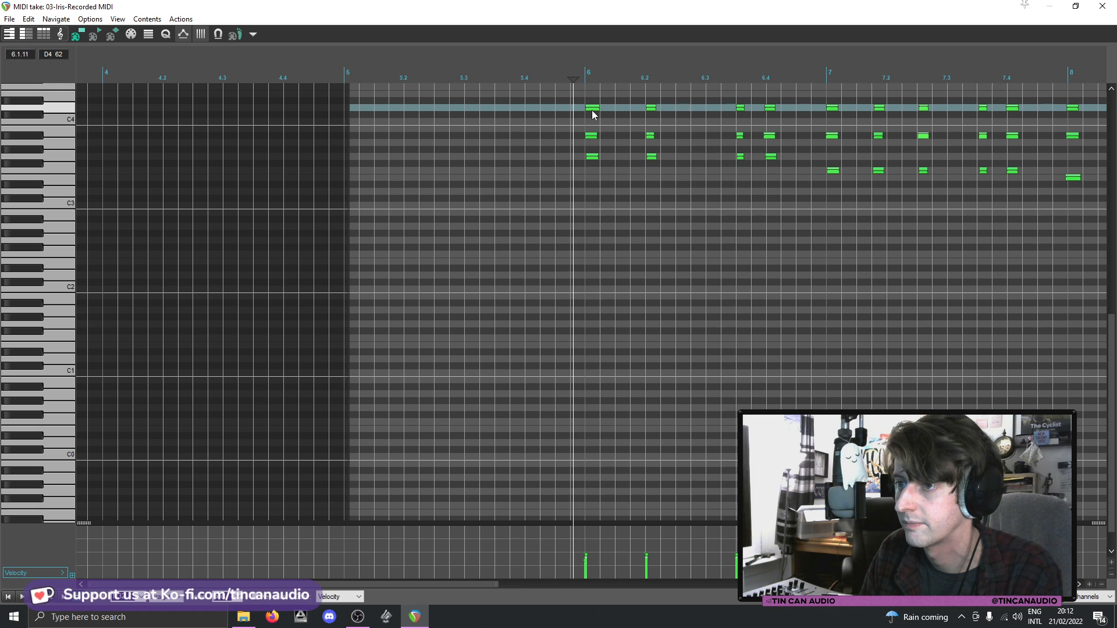
{"action": "left_click", "coordinate": [1101, 6]}
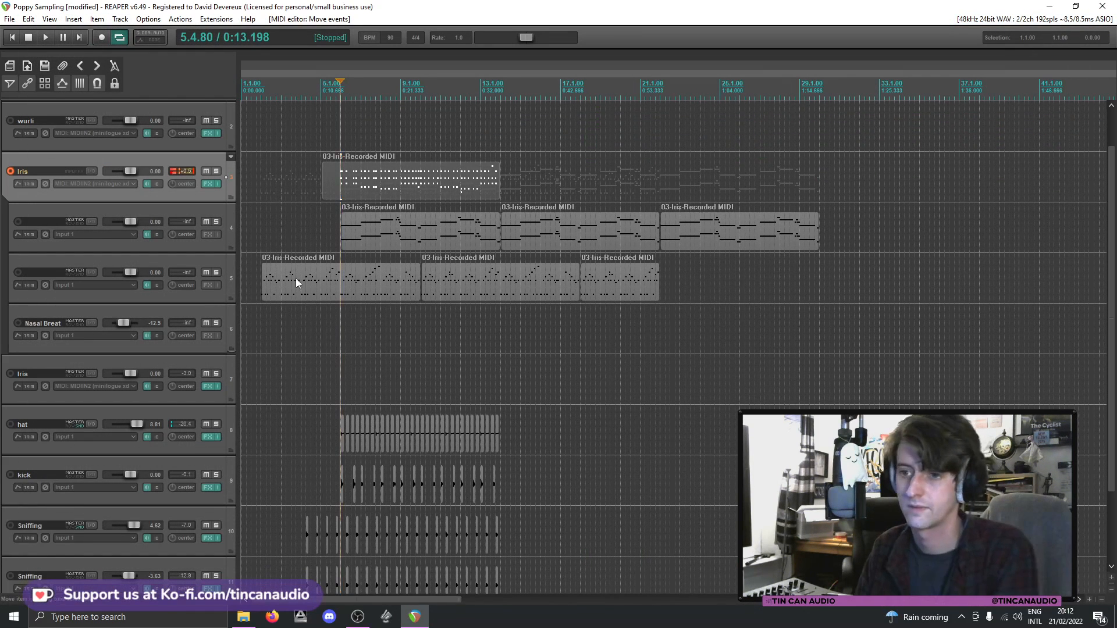
- Play the arrangement from 4.4.00 and trim the start of the new MIDI item on track 3 to 6.1.00
{"action": "left_click", "coordinate": [317, 226]}
{"action": "key", "text": "space"}
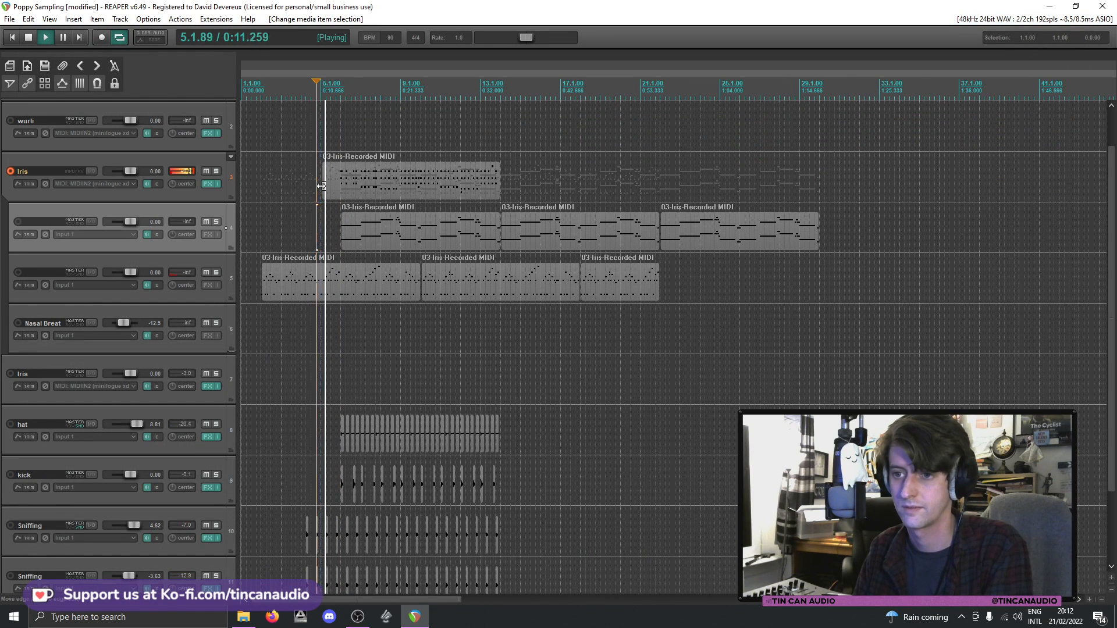
{"action": "left_click_drag", "start_coordinate": [321, 186], "coordinate": [342, 185]}
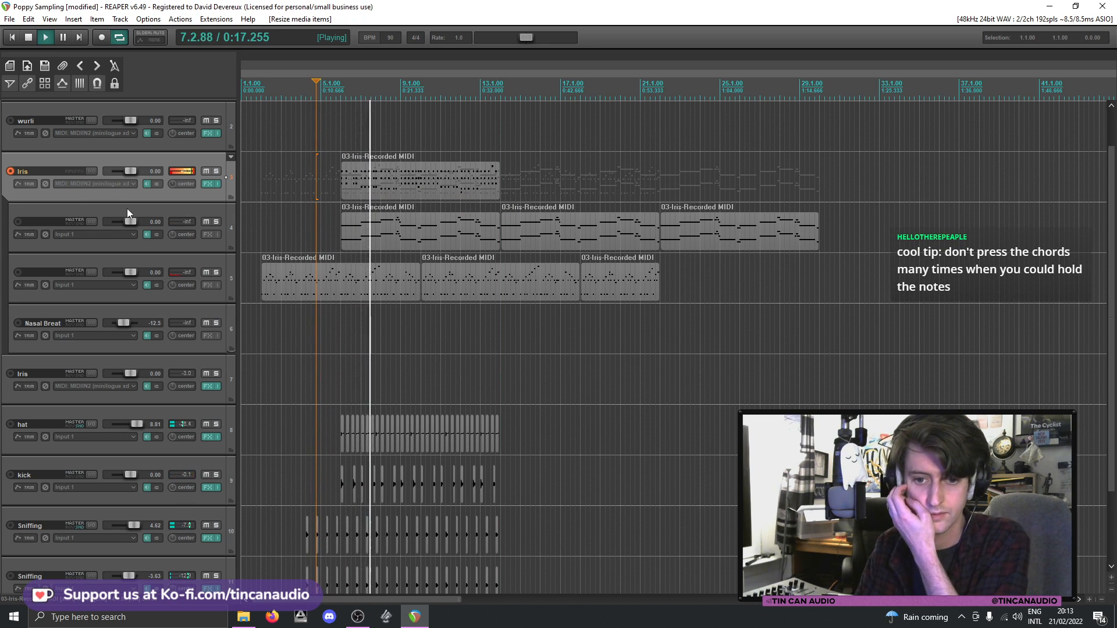
- Disarm the Iris track 3, lower its volume to -3.87 dB and stop playback with the edit cursor at 9.3.00
{"action": "left_click", "coordinate": [10, 171]}
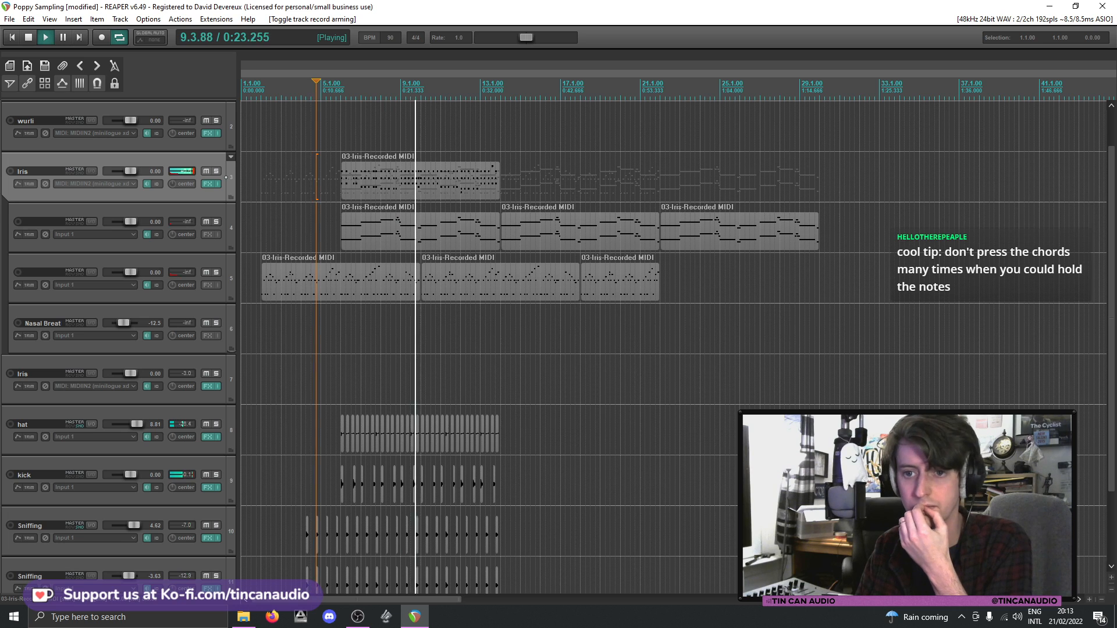
{"action": "left_click_drag", "start_coordinate": [131, 169], "coordinate": [126, 172]}
{"action": "key", "text": "space"}
{"action": "left_click", "coordinate": [412, 189]}
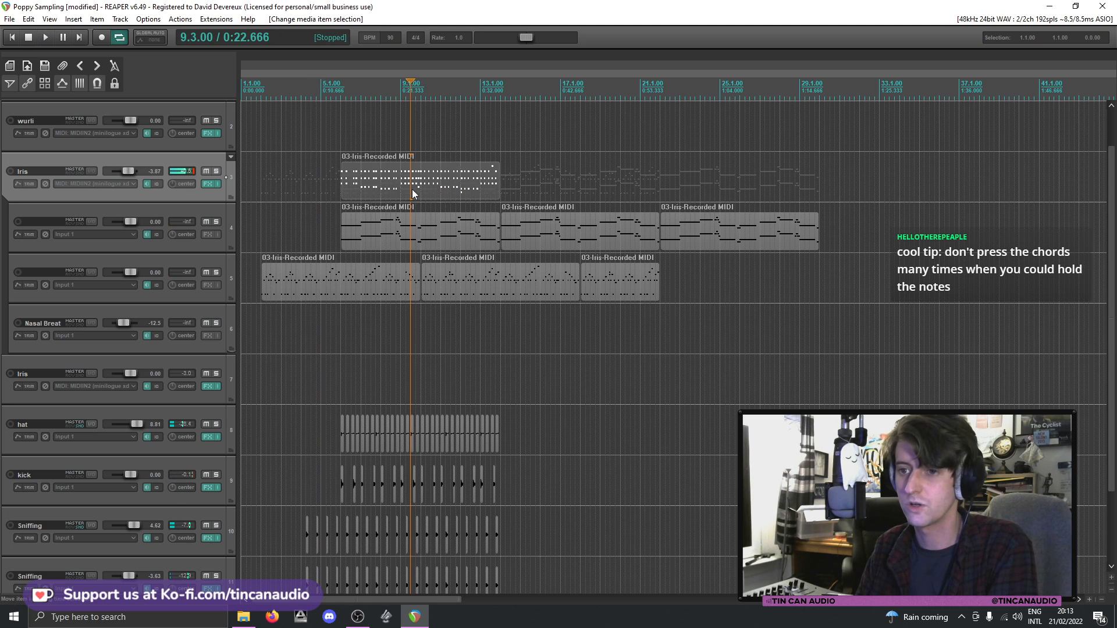
- Play the arrangement from 6.1.00, disarm the Iris track on track 3, and stop with the edit cursor at 8.4.00
{"action": "left_click", "coordinate": [11, 172]}
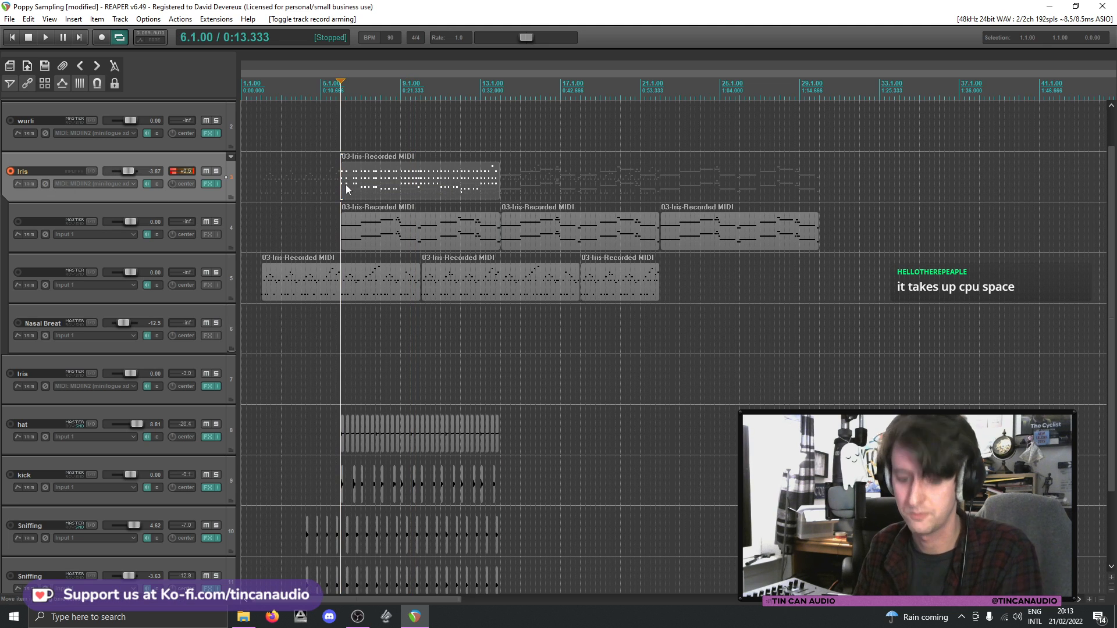
{"action": "key", "text": "space"}
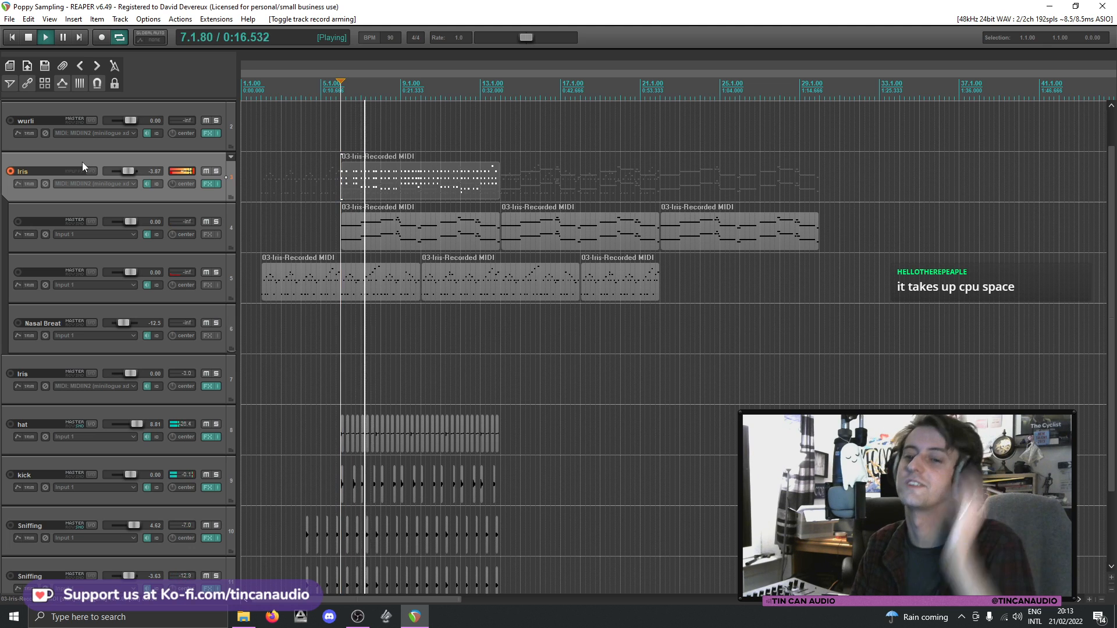
{"action": "left_click", "coordinate": [11, 171]}
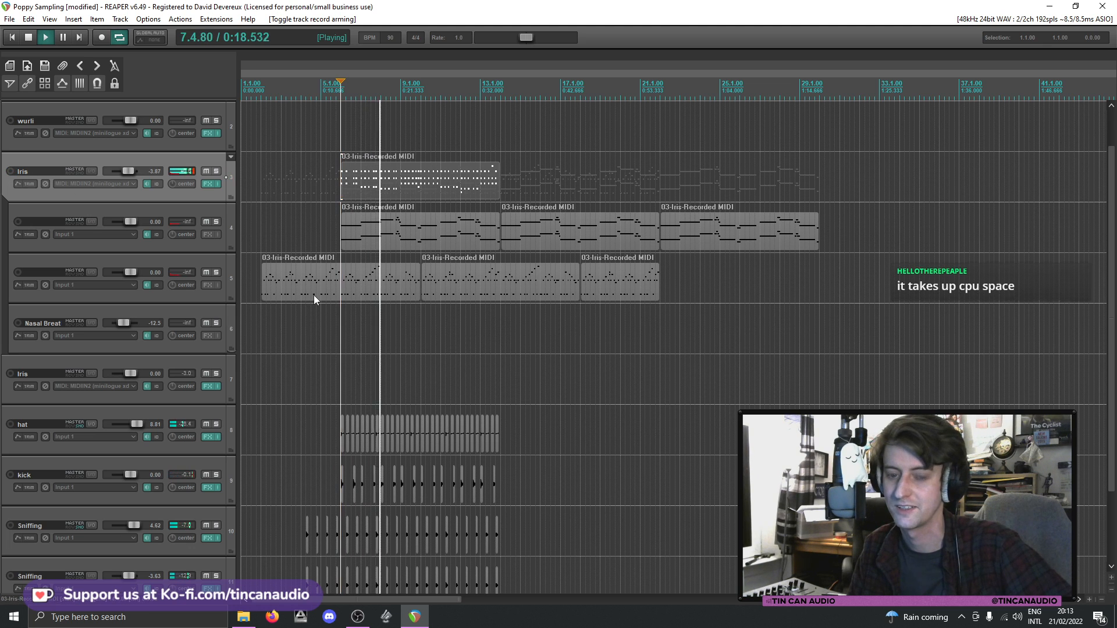
{"action": "left_click", "coordinate": [396, 188]}
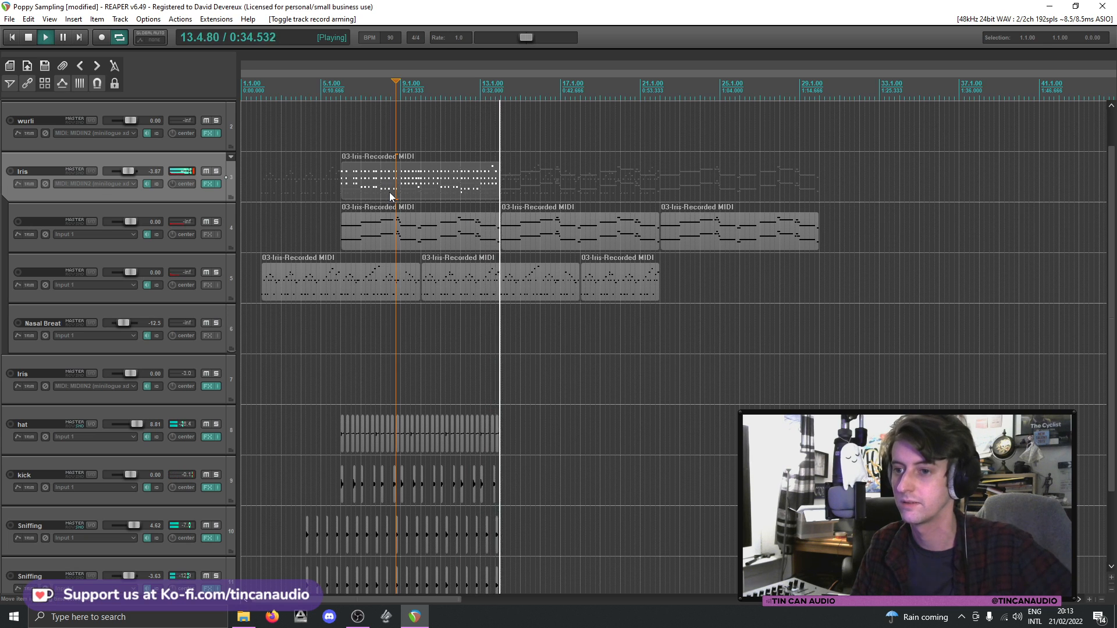
{"action": "key", "text": "space"}
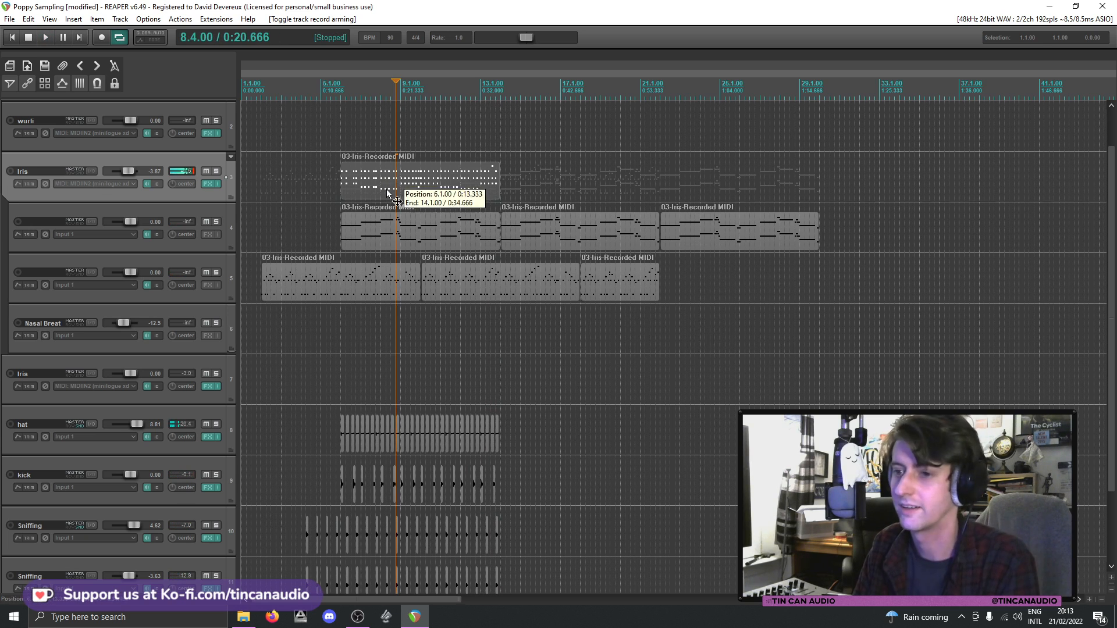
- Move the chord MIDI item on track 3 to start at 10.1.00 and play the arrangement from just before it
{"action": "left_click_drag", "start_coordinate": [388, 195], "coordinate": [449, 188]}
{"action": "left_click", "coordinate": [428, 180]}
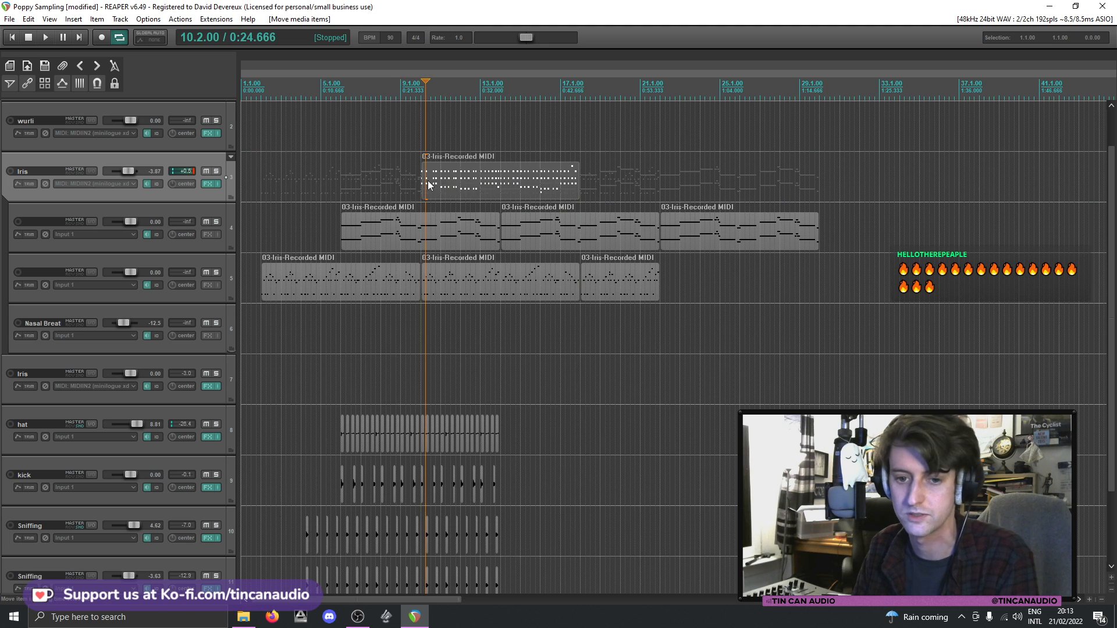
{"action": "scroll", "coordinate": [462, 199], "scroll_direction": "up", "scroll_amount": 8}
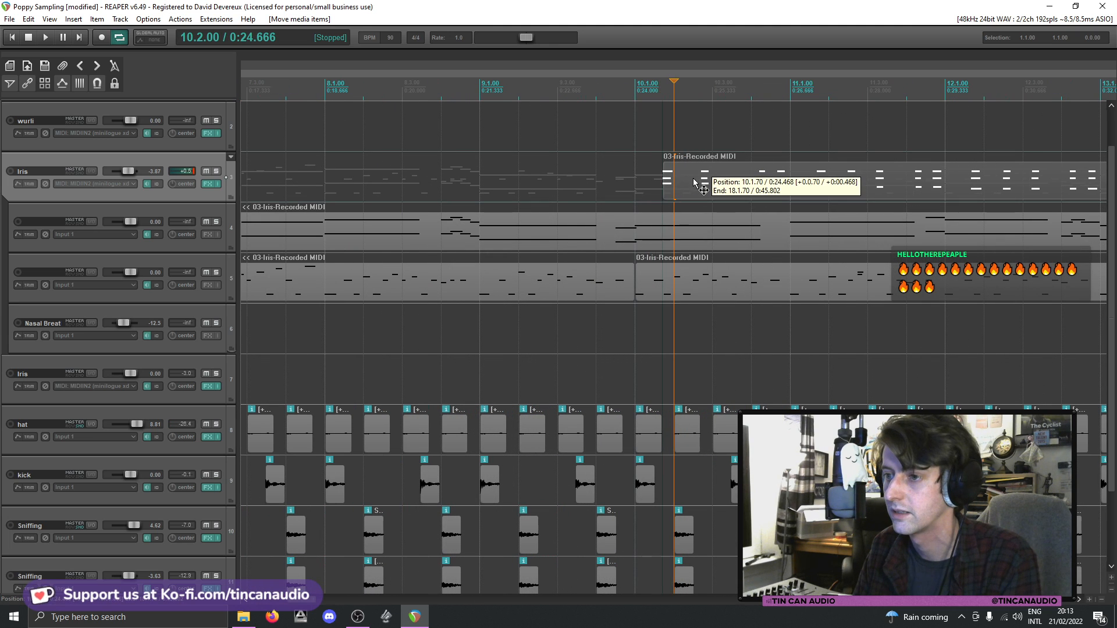
{"action": "left_click", "coordinate": [567, 180]}
{"action": "key", "text": "space"}
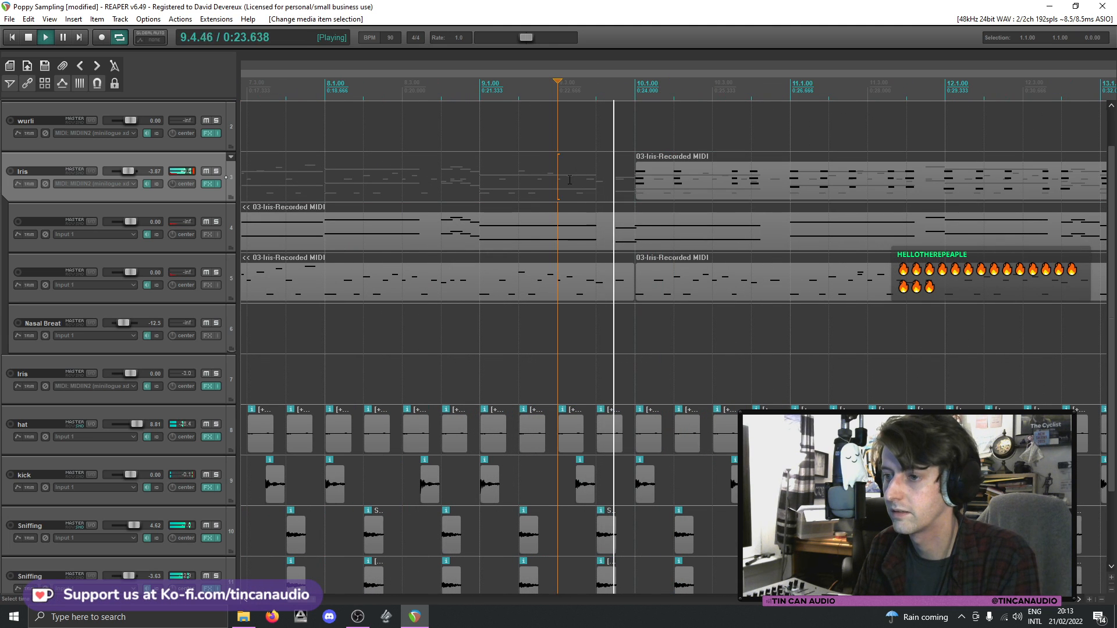
{"action": "scroll", "coordinate": [569, 179], "scroll_direction": "down", "scroll_amount": 6}
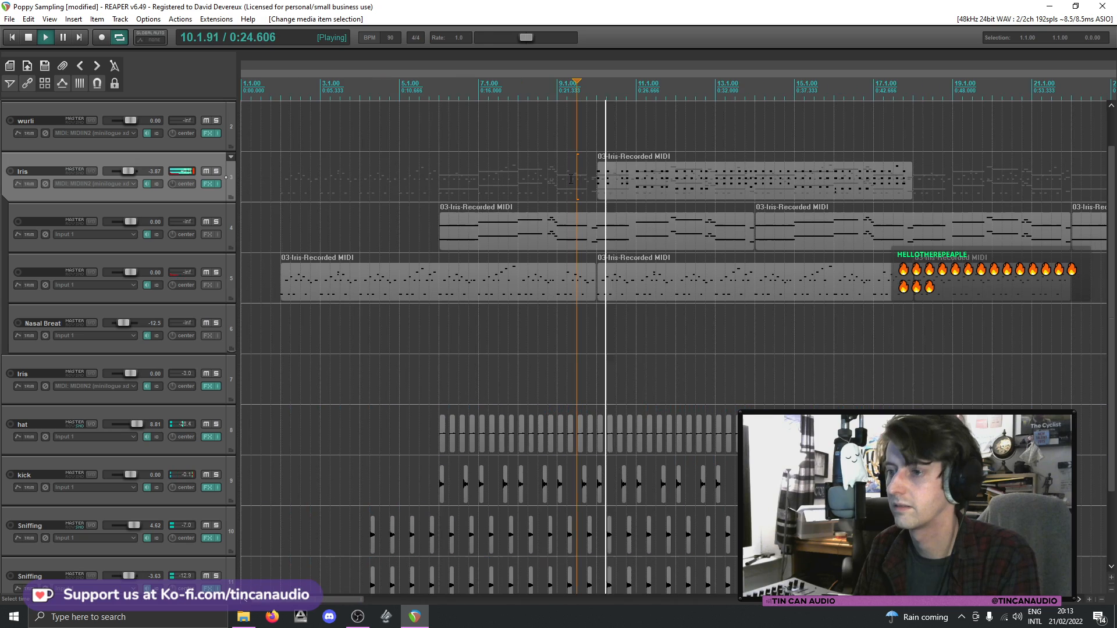
- Check the moved chord item's notes and the Iris track's FX chain during playback, closing both windows
{"action": "double_click", "coordinate": [620, 188]}
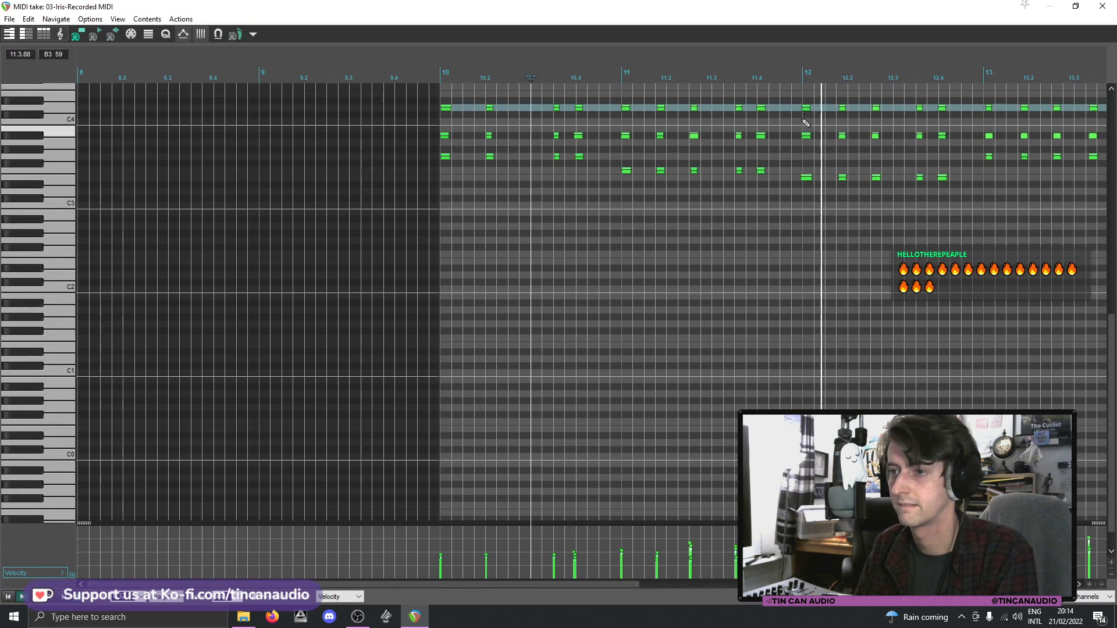
{"action": "left_click", "coordinate": [1112, 12]}
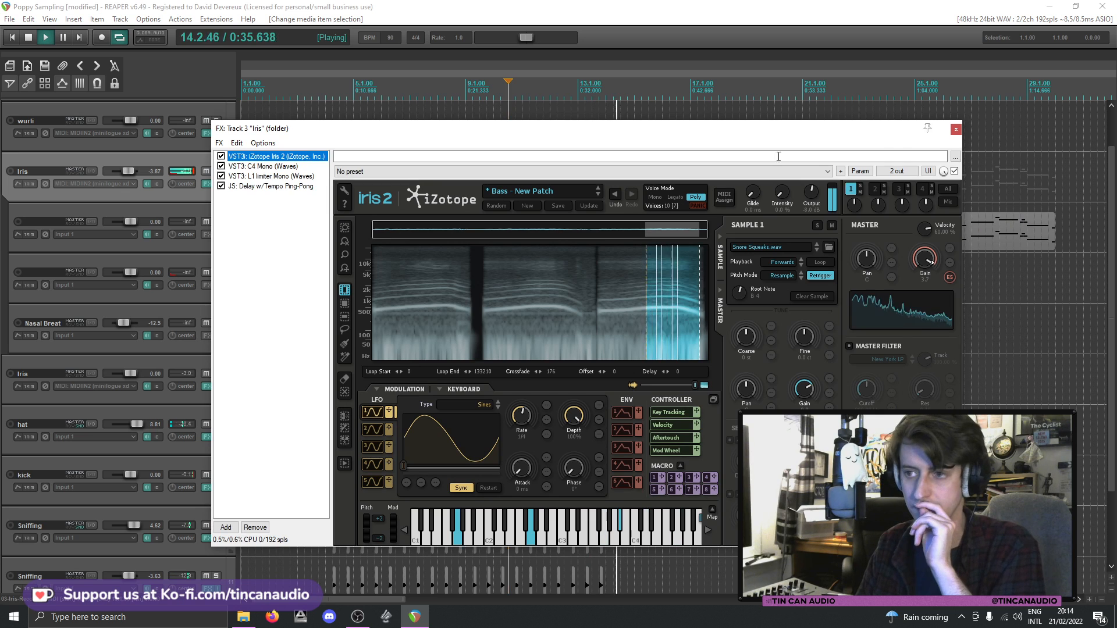
{"action": "left_click", "coordinate": [954, 129]}
- Stop playback with the edit cursor at 11.3.00 and save the project
{"action": "left_click", "coordinate": [536, 235]}
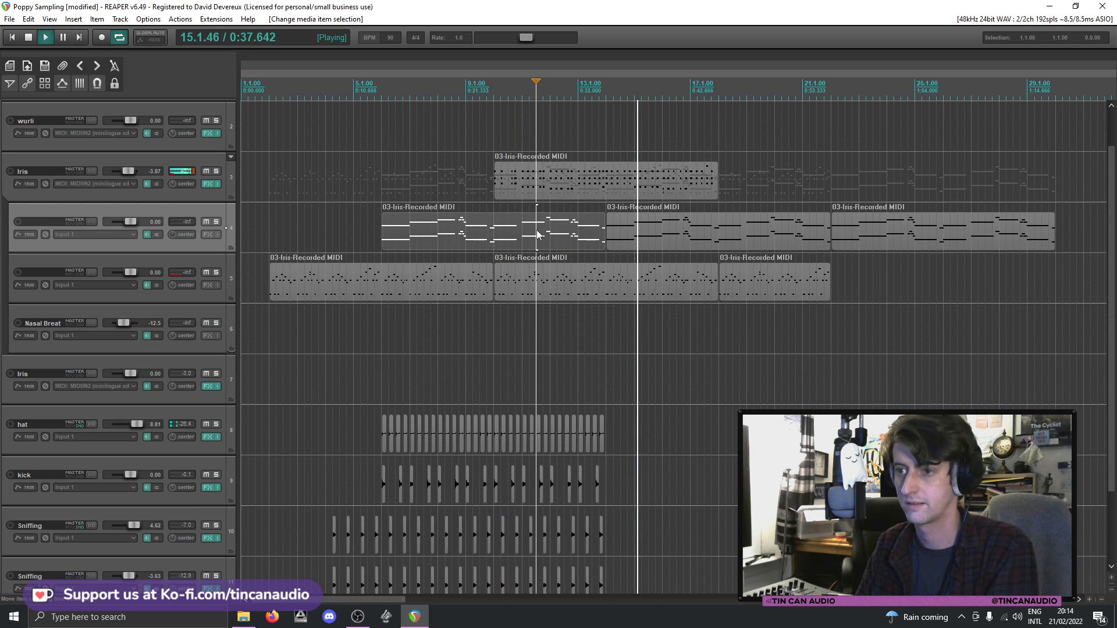
{"action": "key", "text": "space"}
{"action": "key", "text": "ctrl+s"}
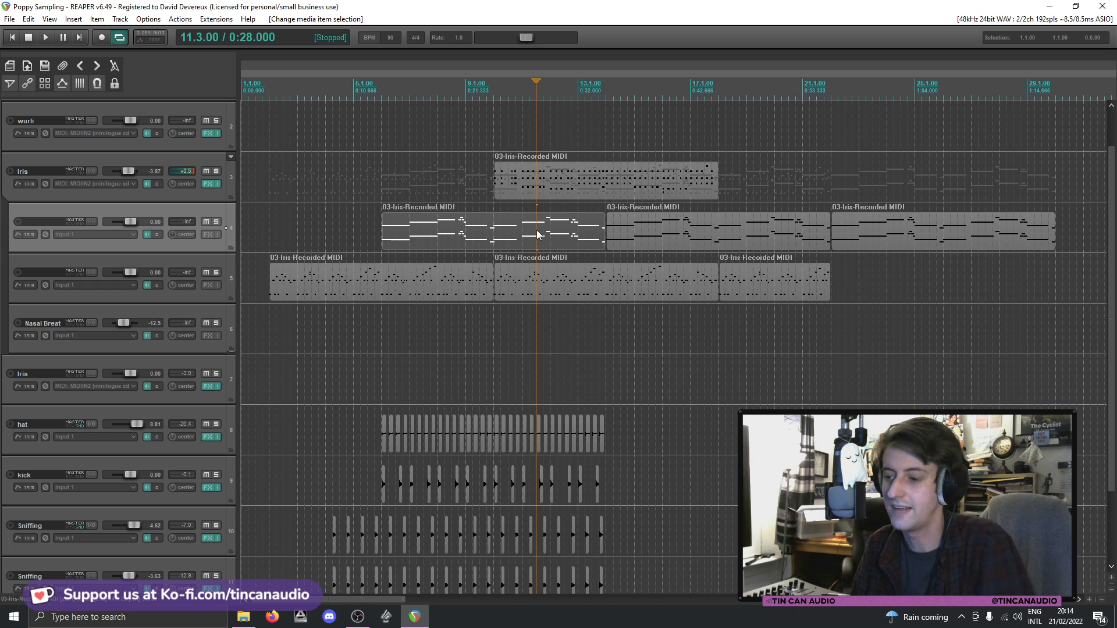
{"action": "left_click", "coordinate": [1077, 623]}
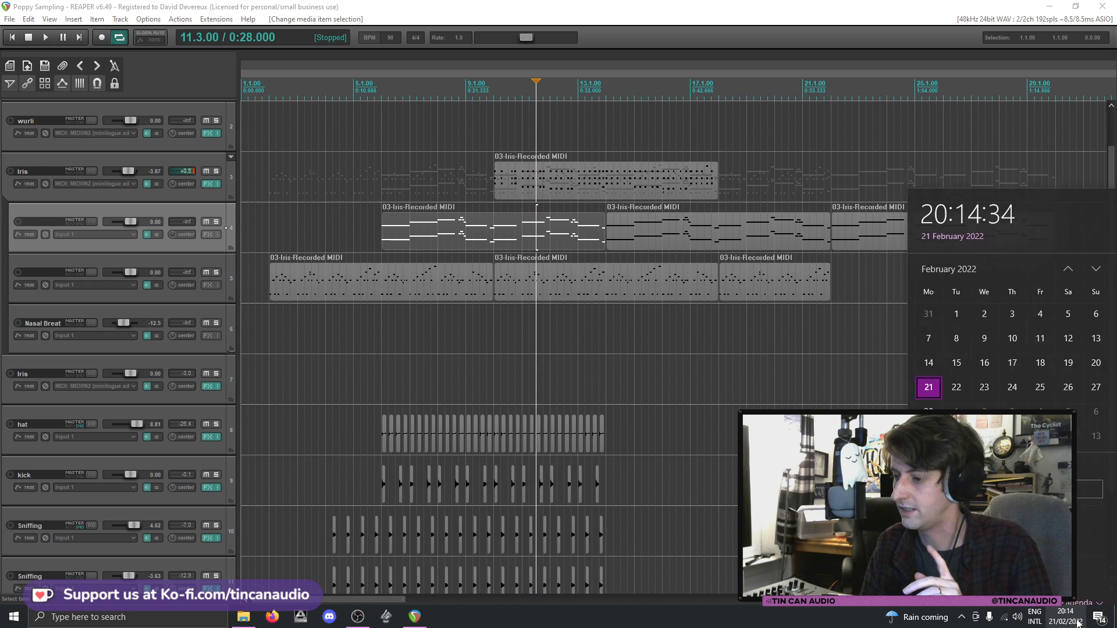
{"action": "left_click", "coordinate": [1077, 623]}
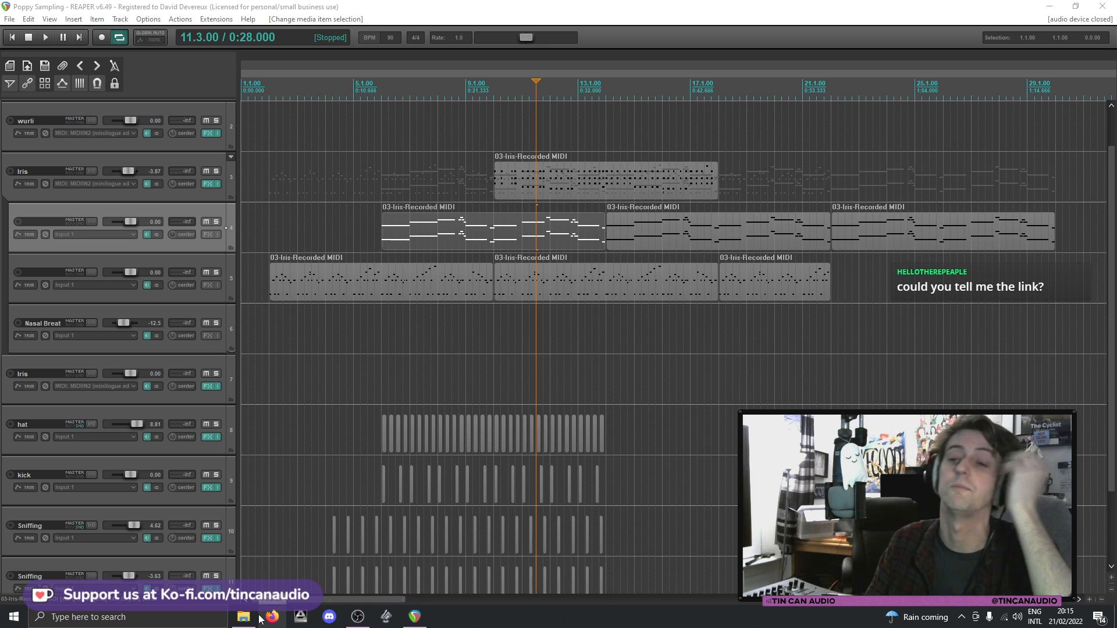
{"action": "mouse_move", "coordinate": [259, 618]}
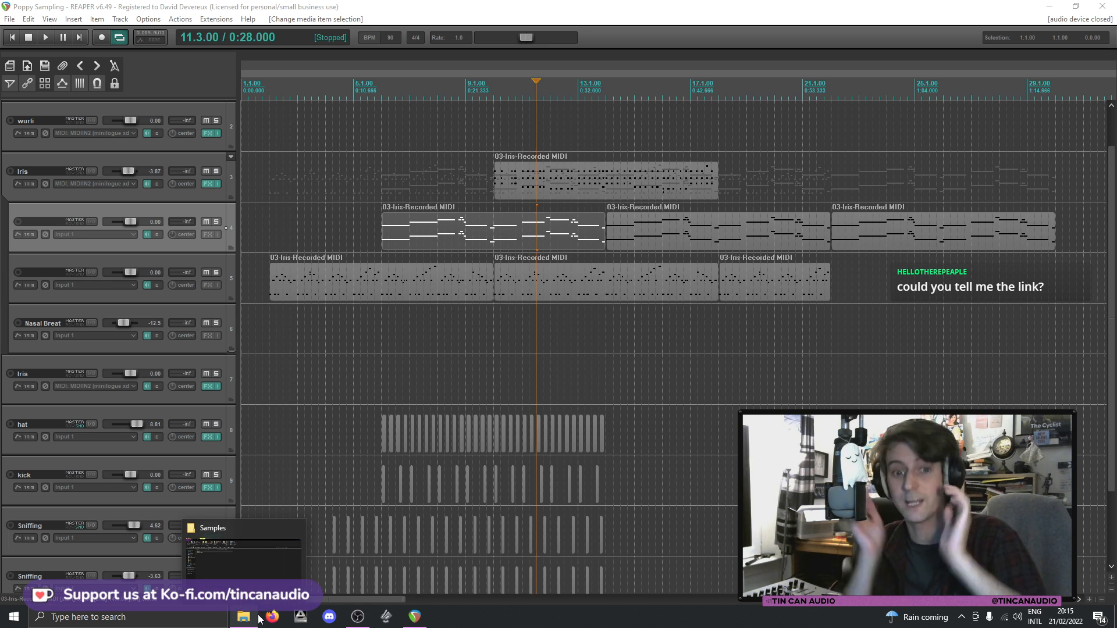
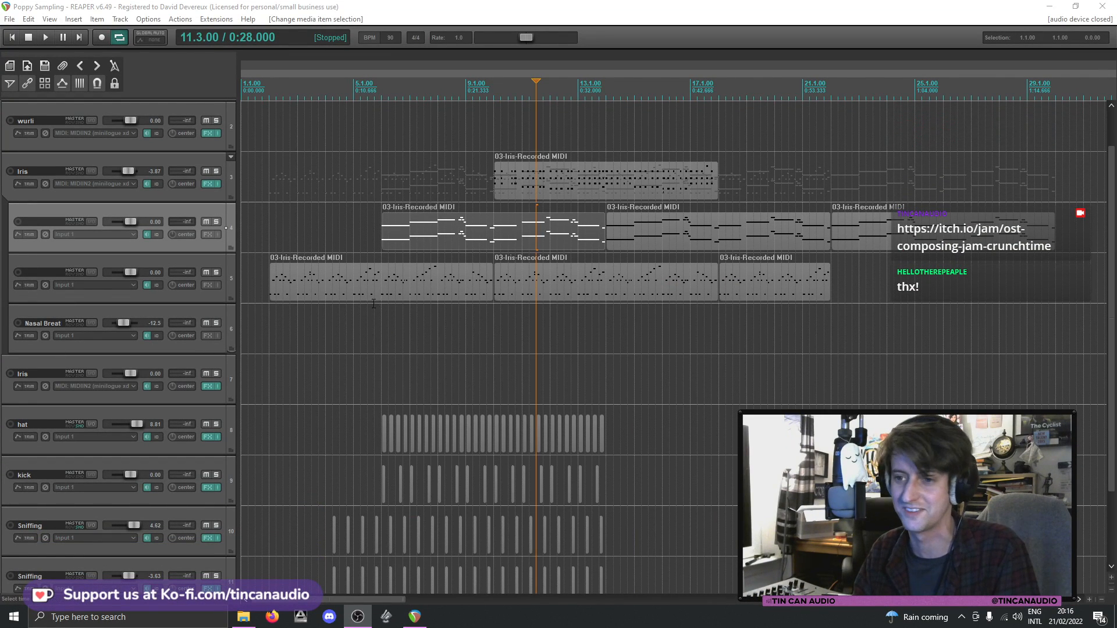
- Place the edit cursor at 10.1.00 and delete the empty wurli track
{"action": "left_click", "coordinate": [381, 236]}
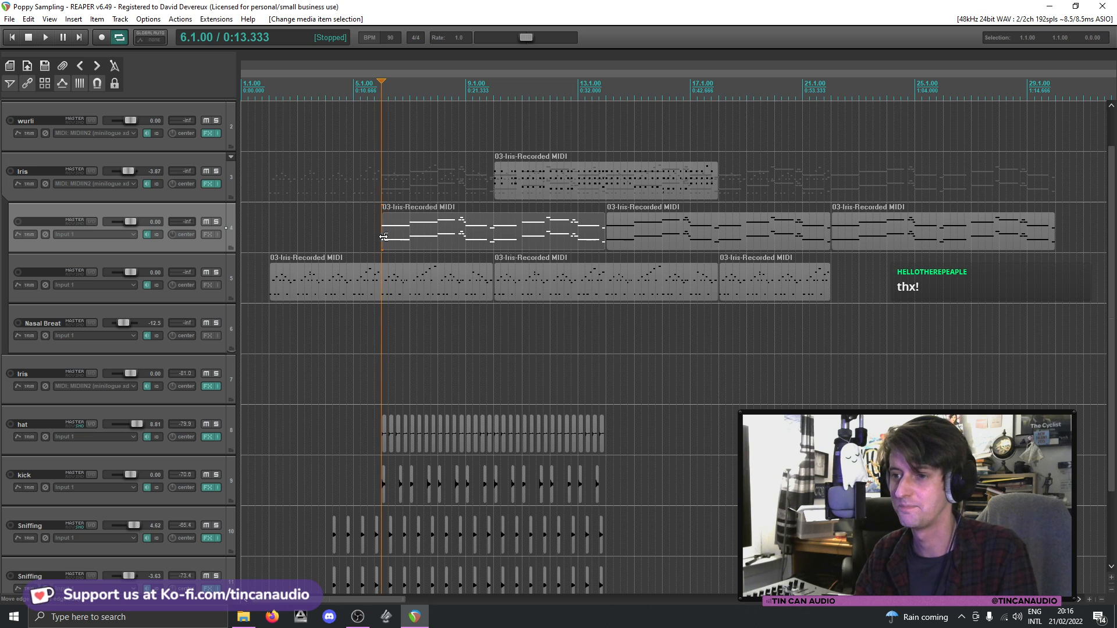
{"action": "left_click", "coordinate": [493, 197]}
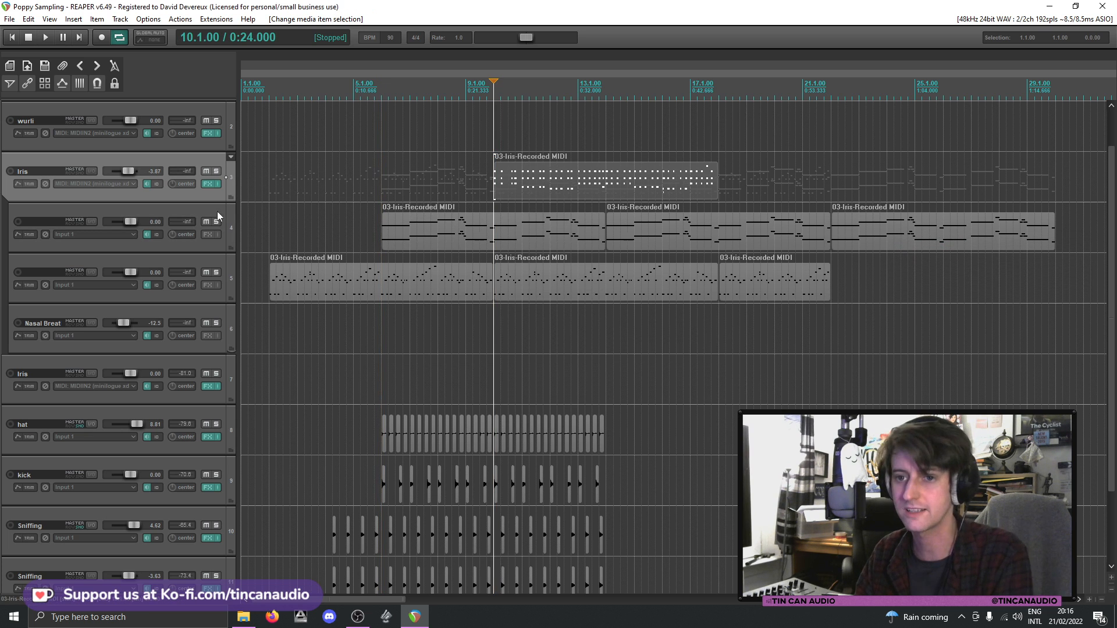
{"action": "scroll", "coordinate": [1108, 265], "scroll_direction": "up", "scroll_amount": 1}
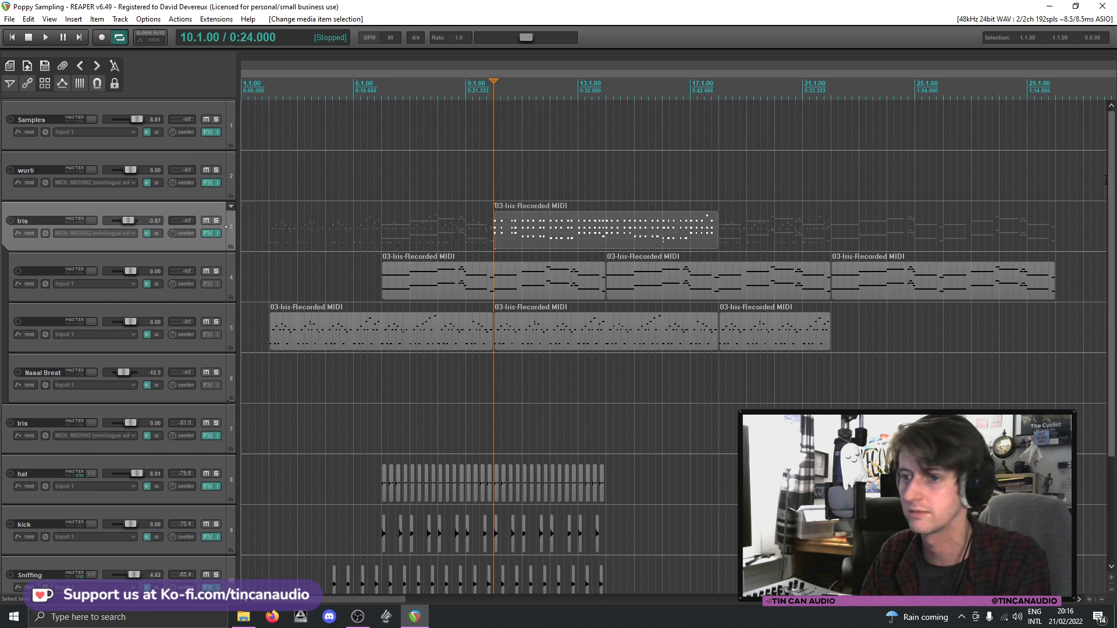
{"action": "left_click", "coordinate": [202, 193]}
{"action": "key", "text": "Delete"}
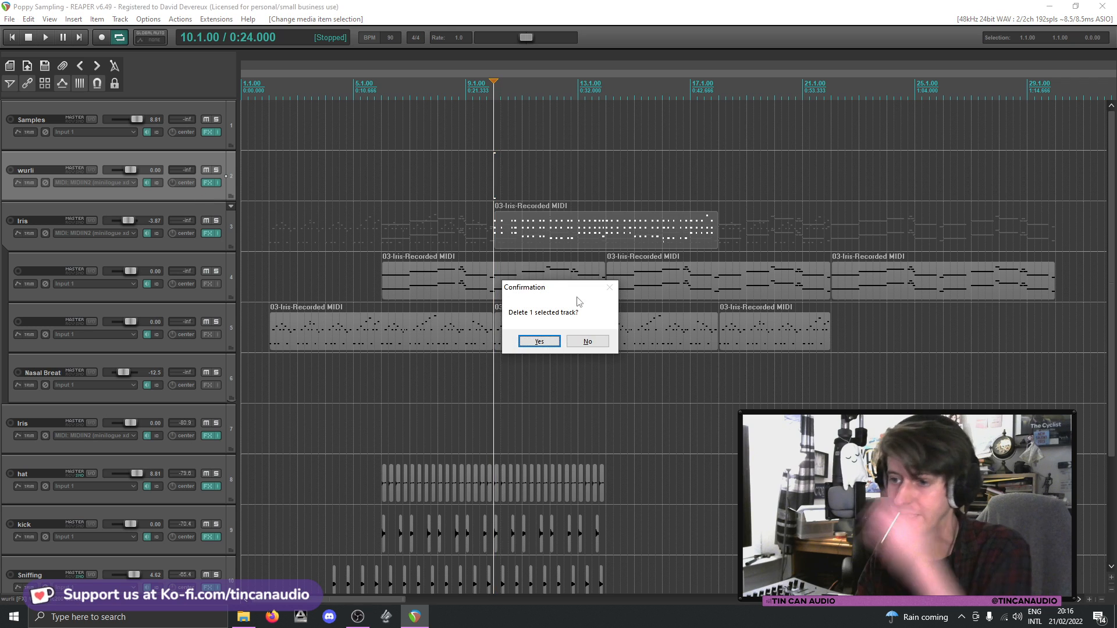
{"action": "key", "text": "Return"}
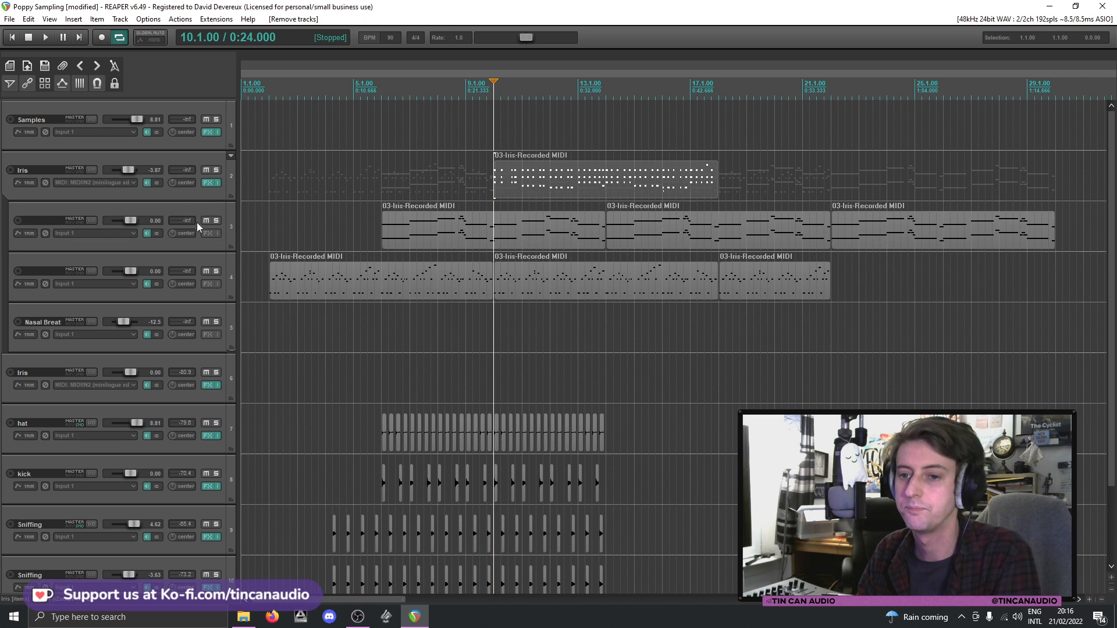
- Color the Iris folder track and the two MIDI tracks below it with the saved custom pink (255, 0, 128)
{"action": "left_click", "coordinate": [186, 198]}
{"action": "left_click", "coordinate": [186, 295], "text": "shift"}
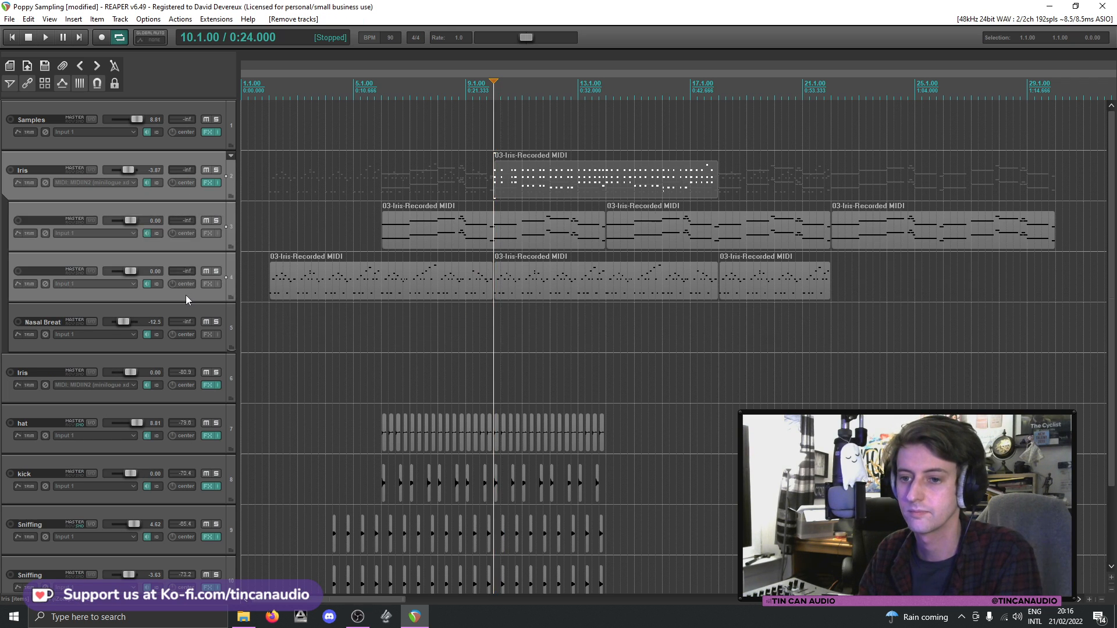
{"action": "right_click", "coordinate": [186, 295]}
{"action": "mouse_move", "coordinate": [301, 477]}
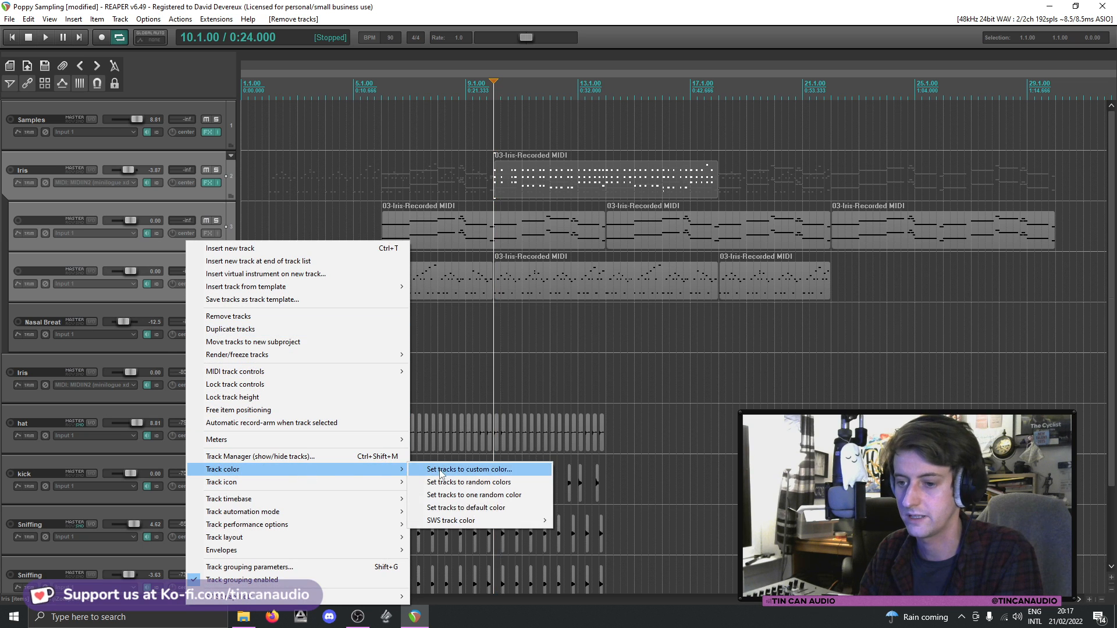
{"action": "left_click", "coordinate": [459, 469]}
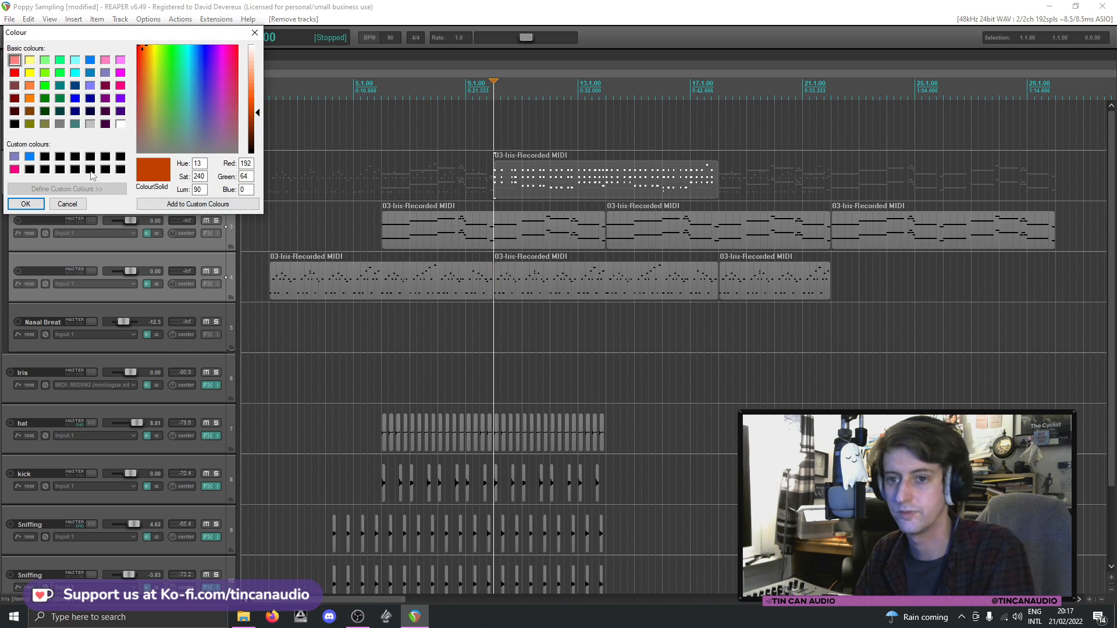
{"action": "left_click", "coordinate": [15, 169]}
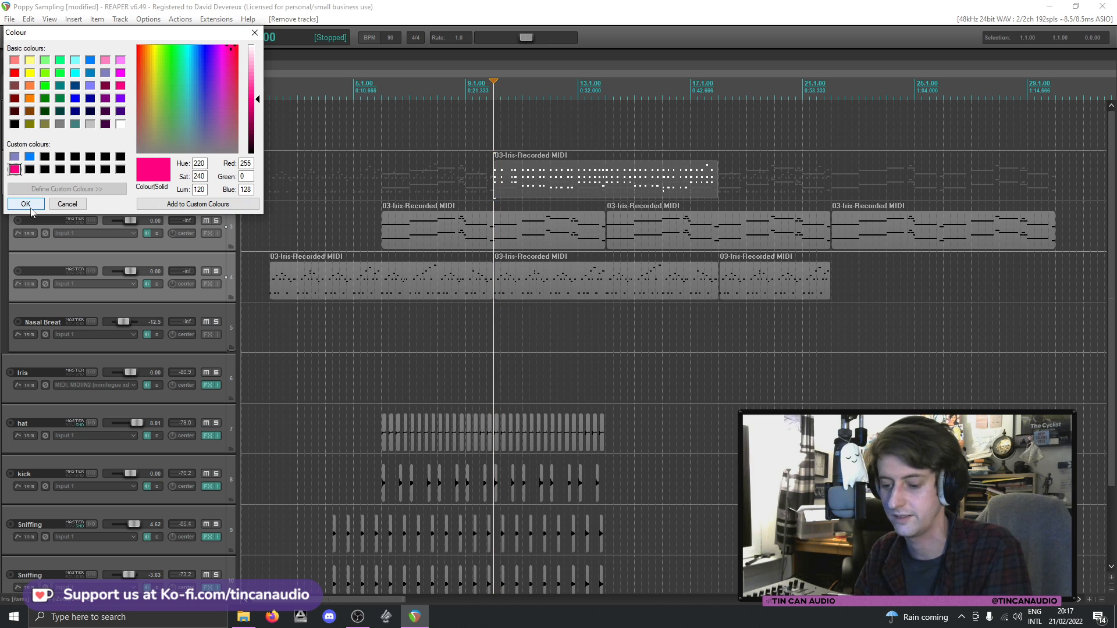
{"action": "left_click", "coordinate": [29, 205]}
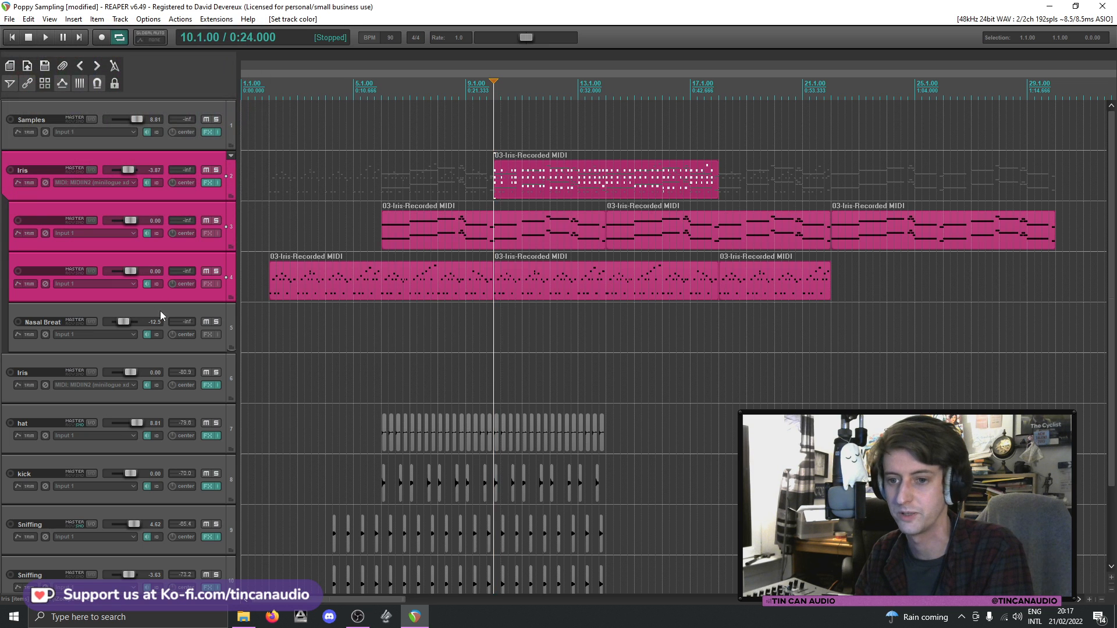
- Give the Nasal Breat track the same custom pink as the Iris folder tracks
{"action": "left_click", "coordinate": [171, 344]}
{"action": "right_click", "coordinate": [203, 346]}
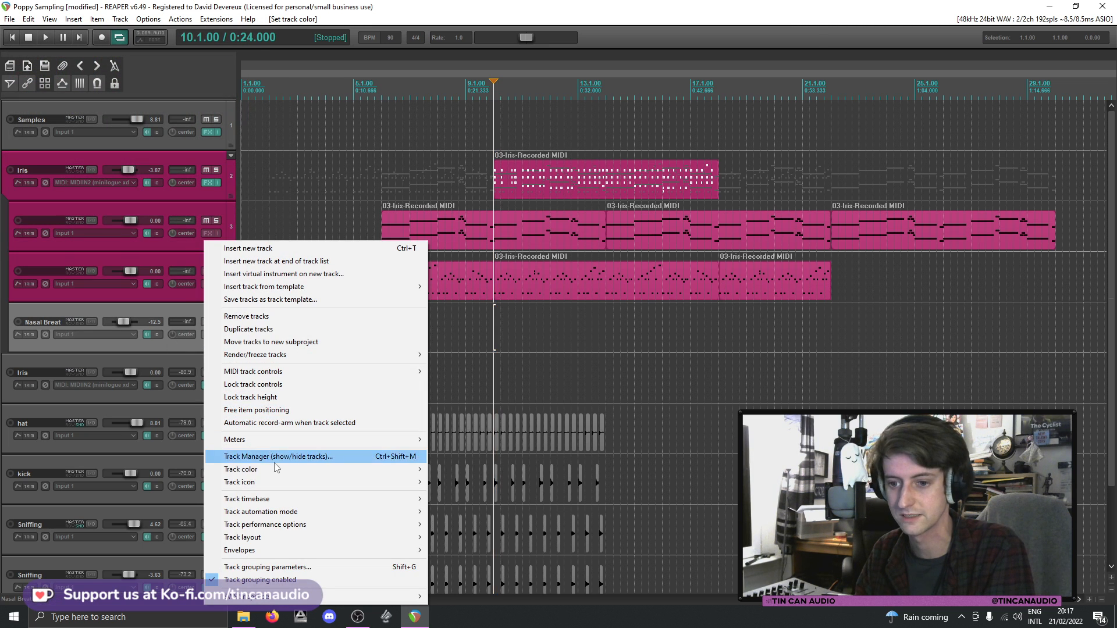
{"action": "mouse_move", "coordinate": [326, 469]}
{"action": "left_click", "coordinate": [482, 472]}
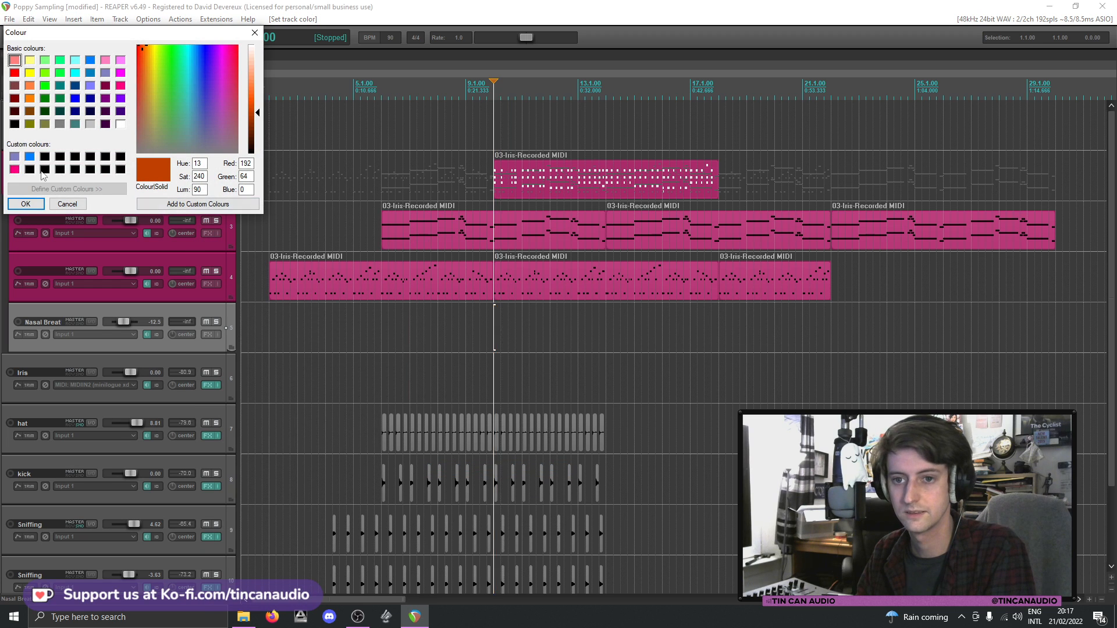
{"action": "left_click", "coordinate": [15, 169]}
{"action": "left_click", "coordinate": [26, 203]}
- Color the second Iris track, track 6, with the saved custom lavender
{"action": "scroll", "coordinate": [150, 333], "scroll_direction": "down", "scroll_amount": 2}
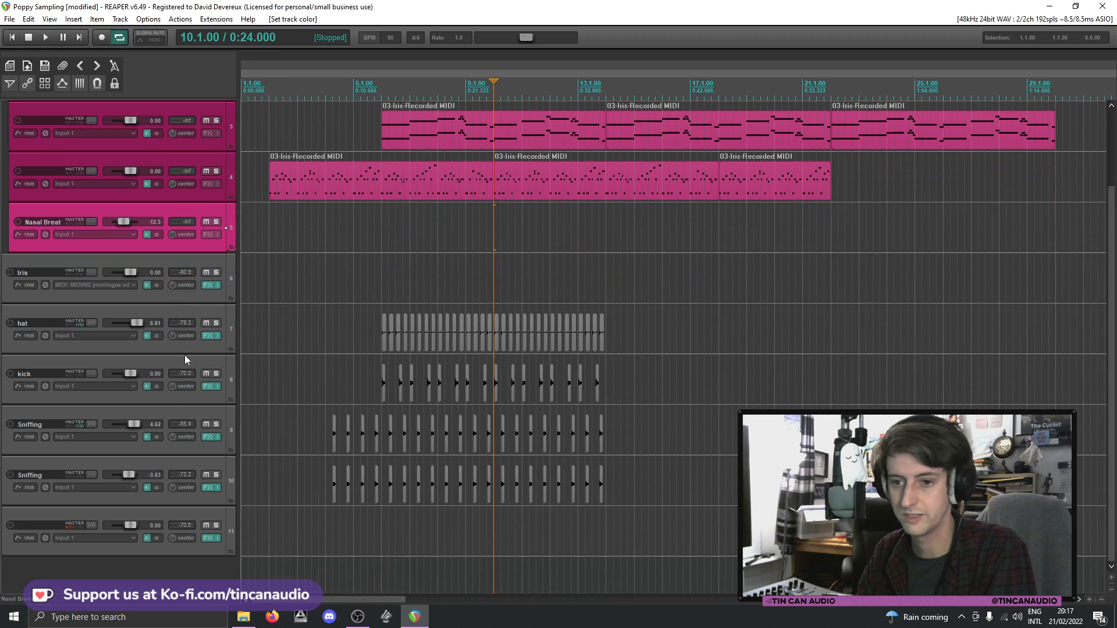
{"action": "left_click", "coordinate": [184, 356]}
{"action": "left_click", "coordinate": [183, 299]}
{"action": "right_click", "coordinate": [184, 298]}
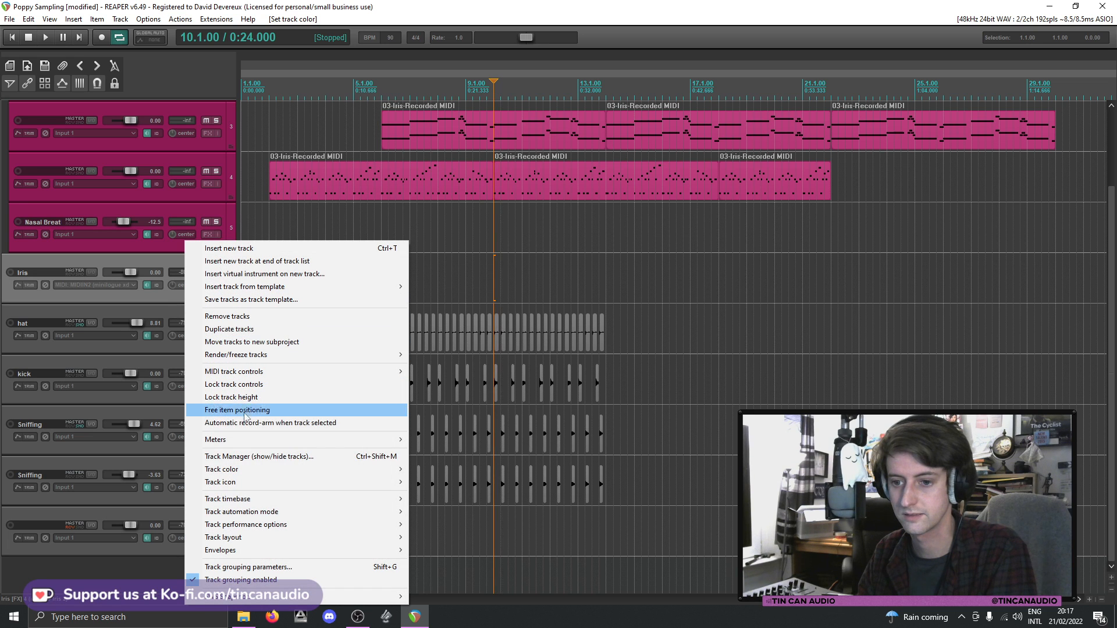
{"action": "mouse_move", "coordinate": [349, 469]}
{"action": "left_click", "coordinate": [459, 469]}
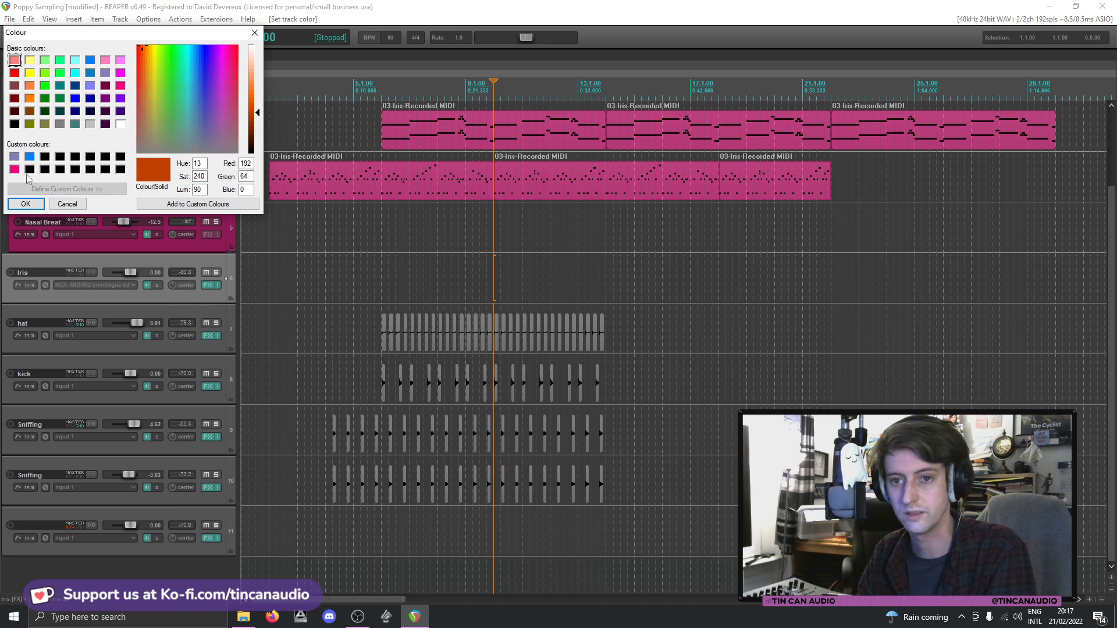
{"action": "left_click", "coordinate": [16, 157]}
{"action": "left_click", "coordinate": [25, 204]}
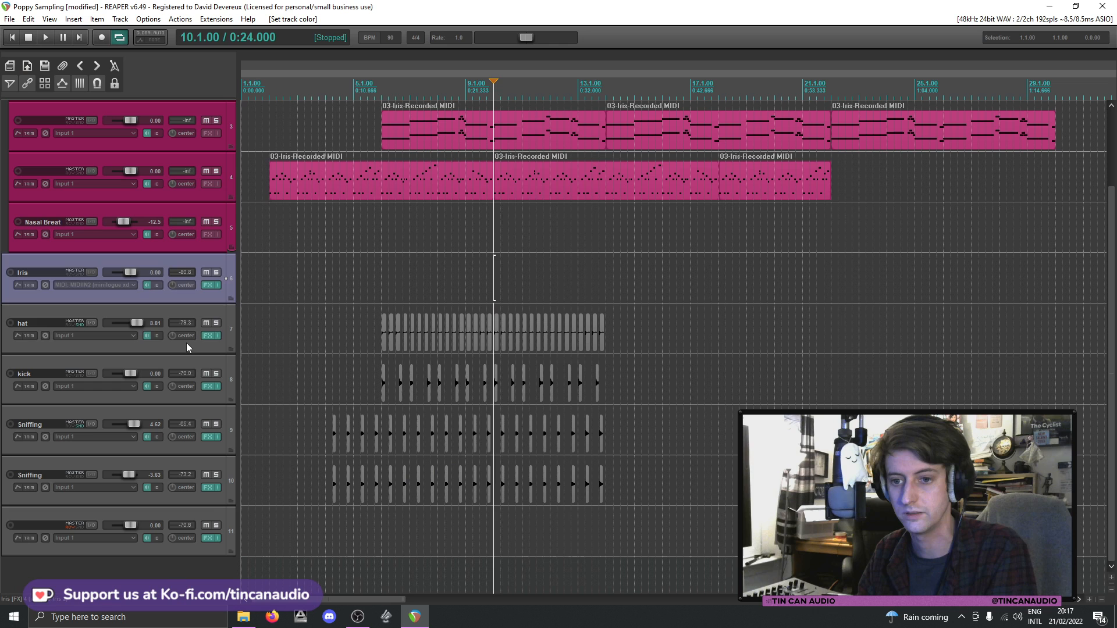
- Color the hat, kick, both Sniffing tracks and track 11 with the saved custom blue
{"action": "left_click", "coordinate": [204, 547], "text": "shift"}
{"action": "right_click", "coordinate": [204, 546]}
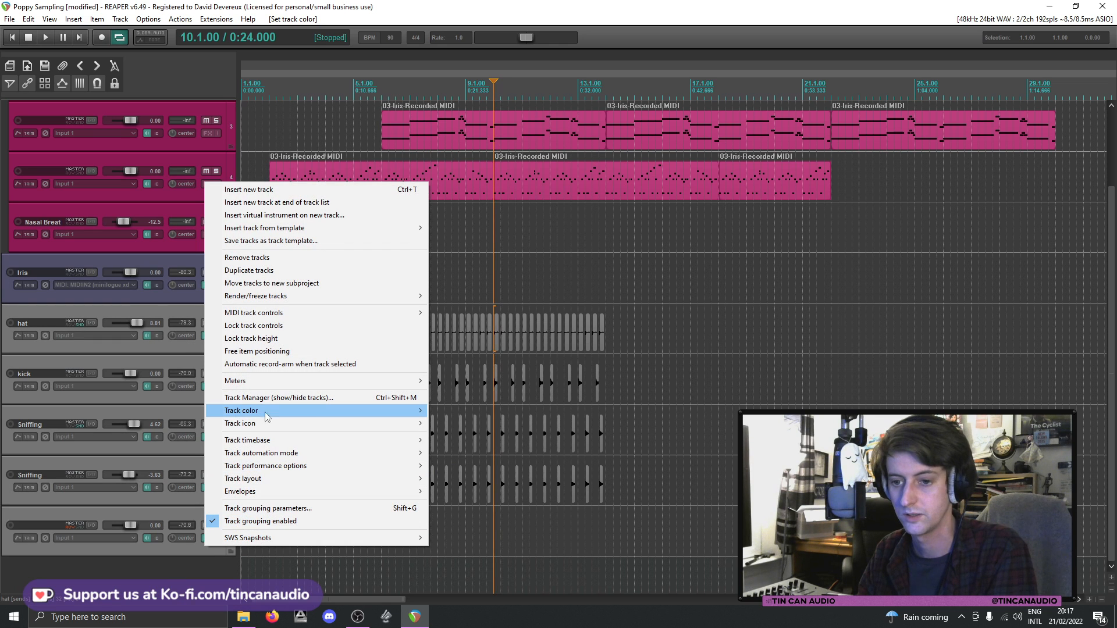
{"action": "mouse_move", "coordinate": [327, 415]}
{"action": "left_click", "coordinate": [465, 410]}
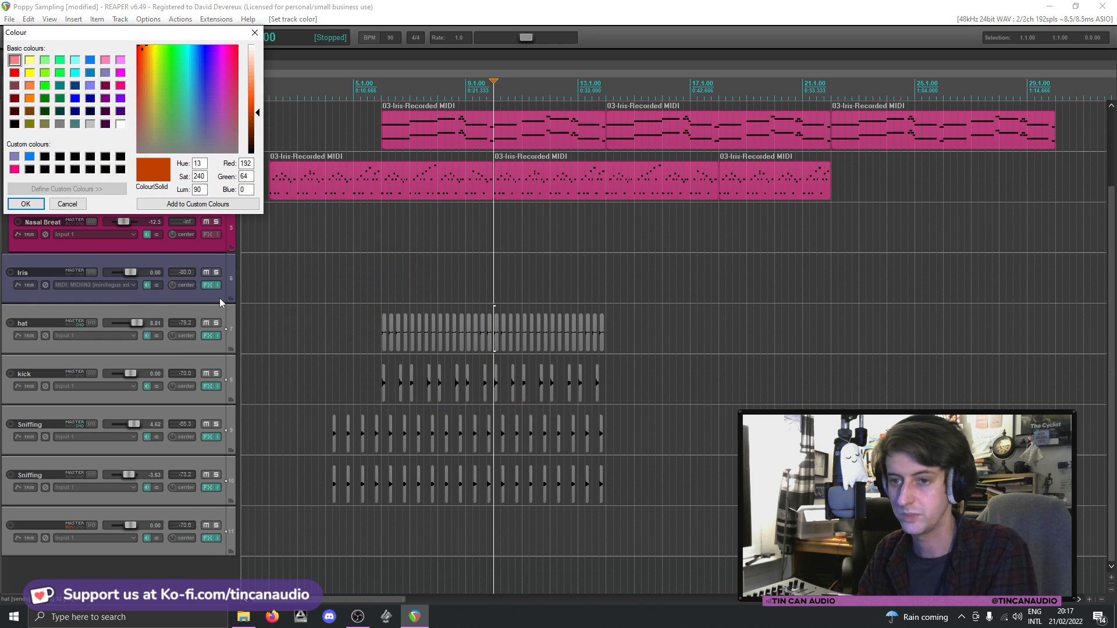
{"action": "left_click", "coordinate": [30, 156]}
{"action": "left_click", "coordinate": [25, 204]}
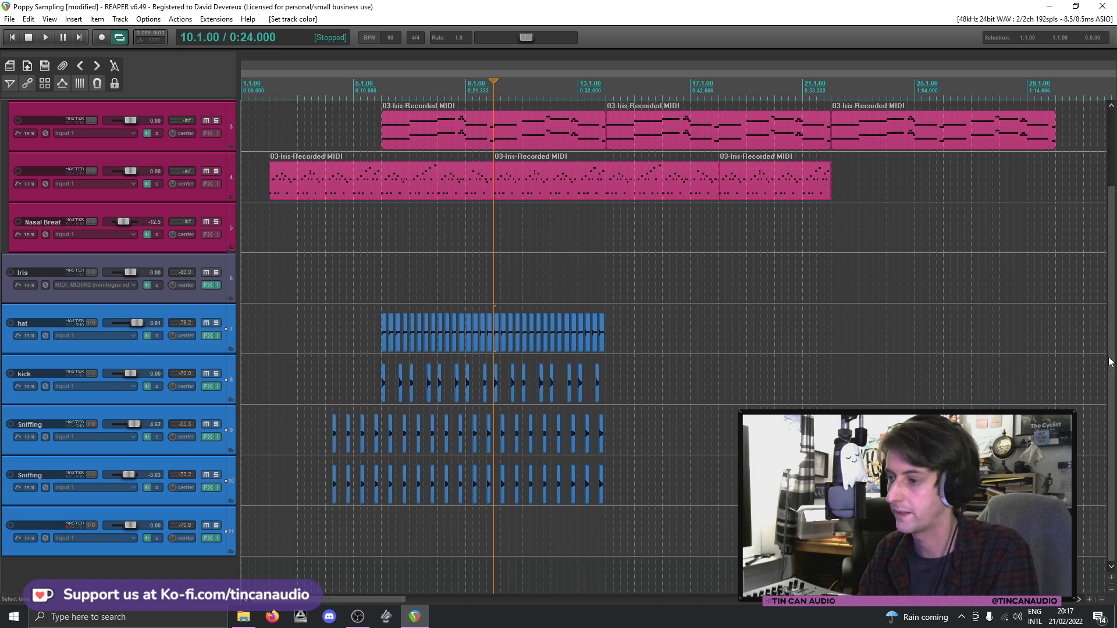
- Play back the arrangement from about 9.3.00 to check the Iris layers together with the drums
{"action": "left_click_drag", "start_coordinate": [1109, 362], "coordinate": [1114, 317]}
{"action": "left_click_drag", "start_coordinate": [1115, 321], "coordinate": [1116, 324]}
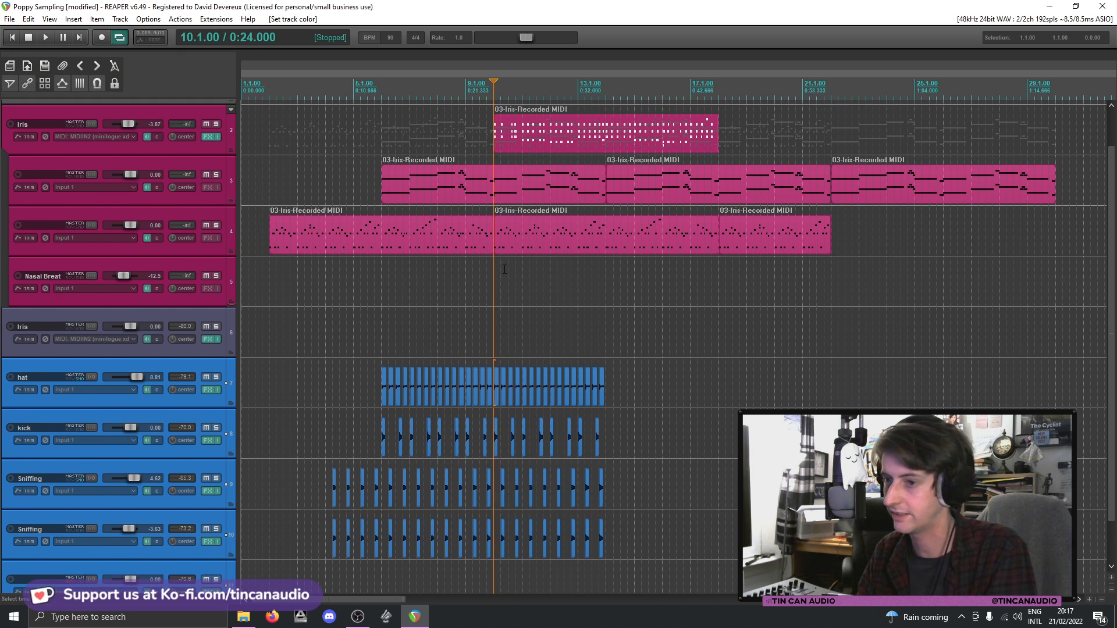
{"action": "left_click", "coordinate": [481, 176]}
{"action": "key", "text": "space"}
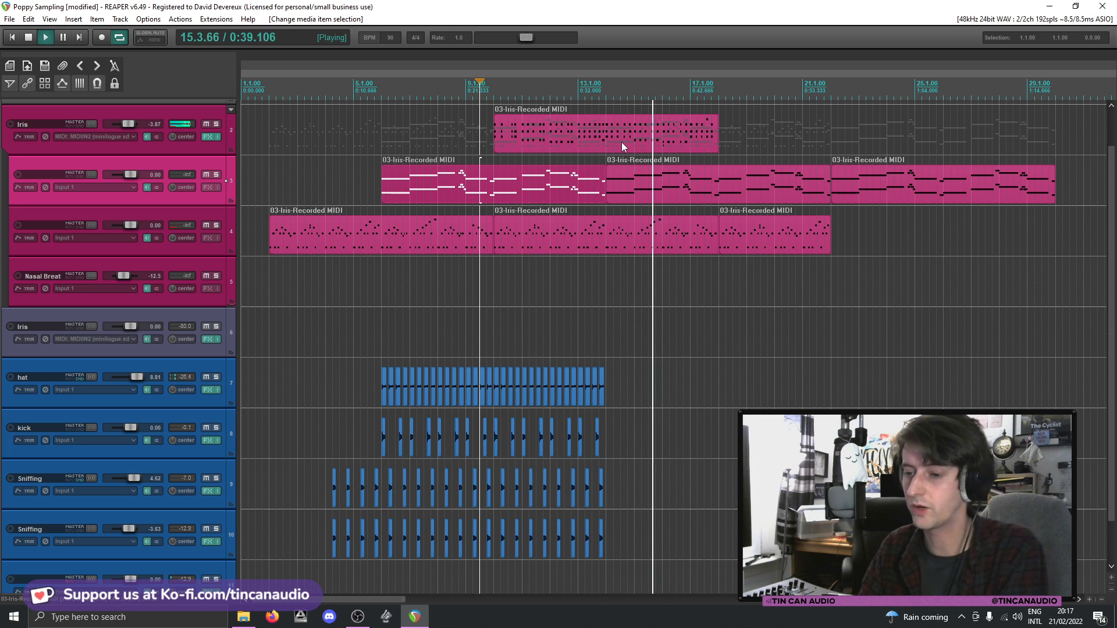
{"action": "key", "text": "space"}
- Copy the drum items between 9.1.00 and 14.1.00 and paste them at 14.1.00 to extend the beat
{"action": "left_click", "coordinate": [565, 192]}
{"action": "scroll", "coordinate": [585, 260], "scroll_direction": "up", "scroll_amount": 3}
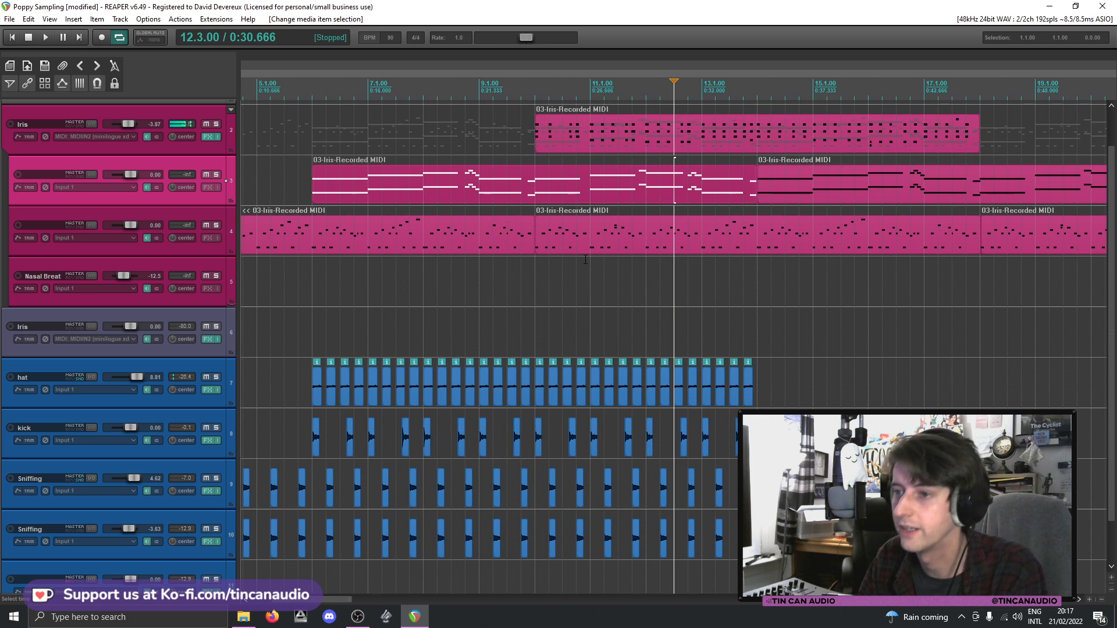
{"action": "left_click", "coordinate": [485, 394]}
{"action": "key", "text": "space"}
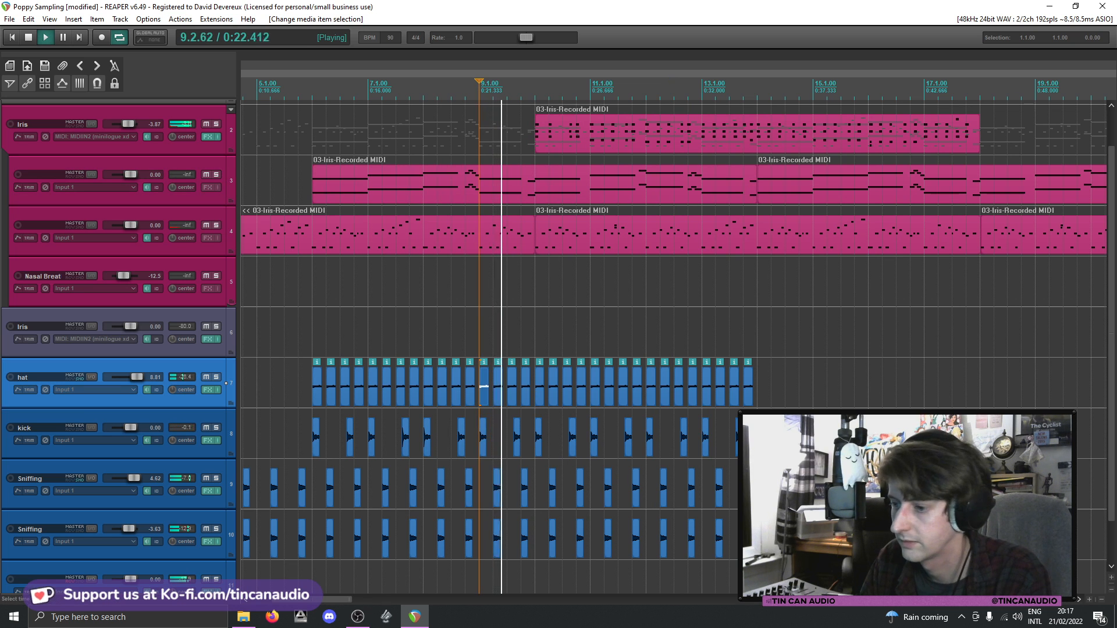
{"action": "left_click", "coordinate": [747, 538], "text": "shift"}
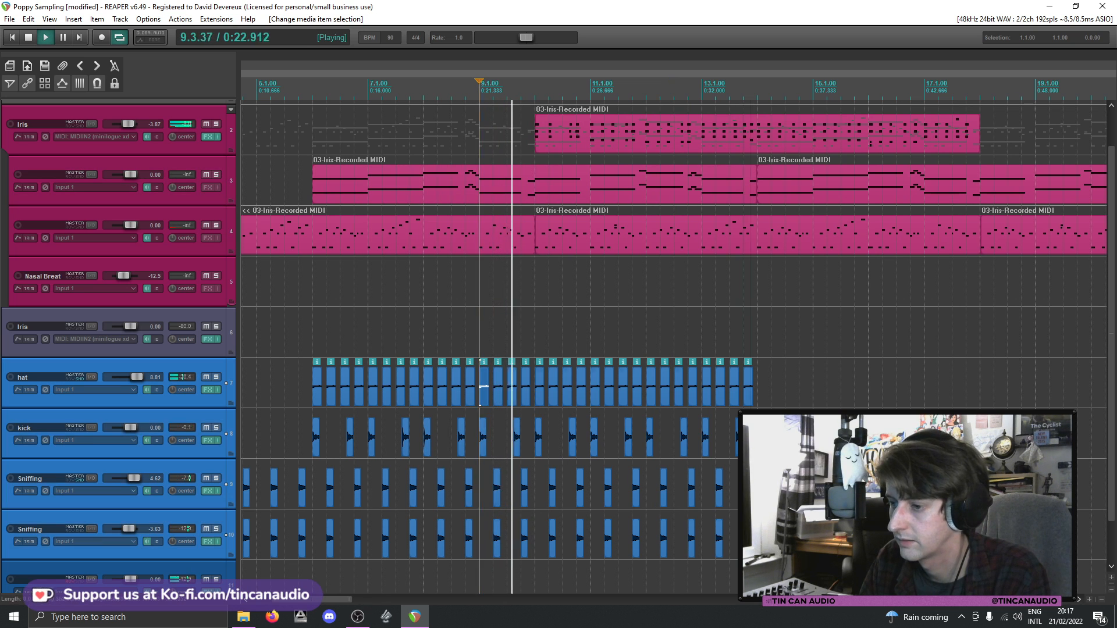
{"action": "key", "text": "space"}
{"action": "left_click", "coordinate": [757, 381]}
{"action": "key", "text": "ctrl+v"}
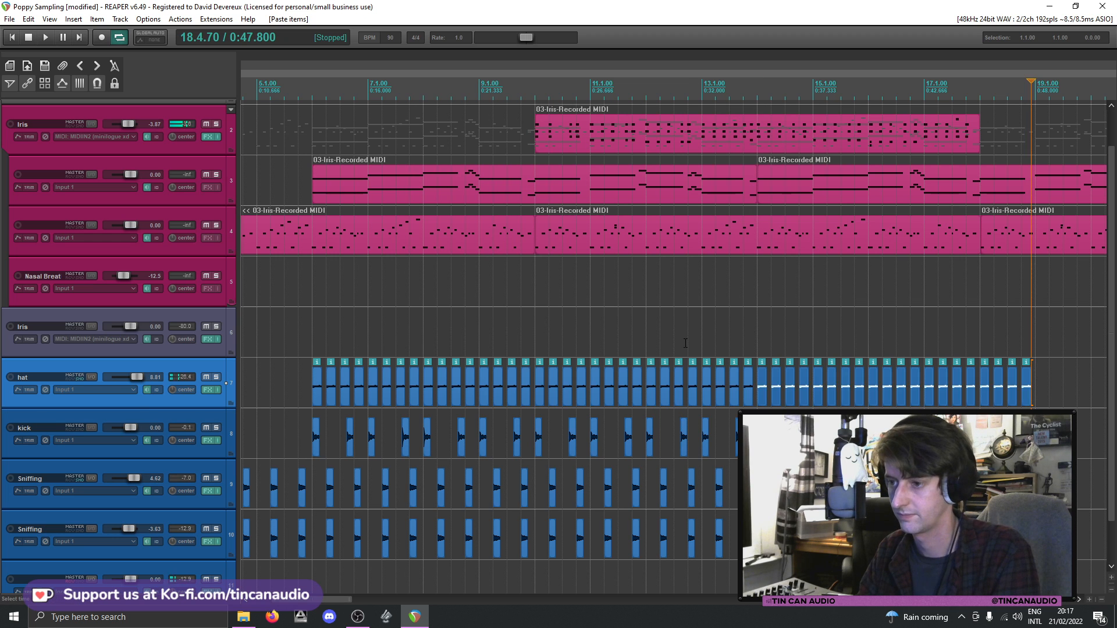
- Save the project and play back the extended drum section from bar 12
{"action": "left_click", "coordinate": [685, 343]}
{"action": "key", "text": "space"}
{"action": "key", "text": "ctrl+s"}
{"action": "scroll", "coordinate": [685, 343], "scroll_direction": "down", "scroll_amount": 2}
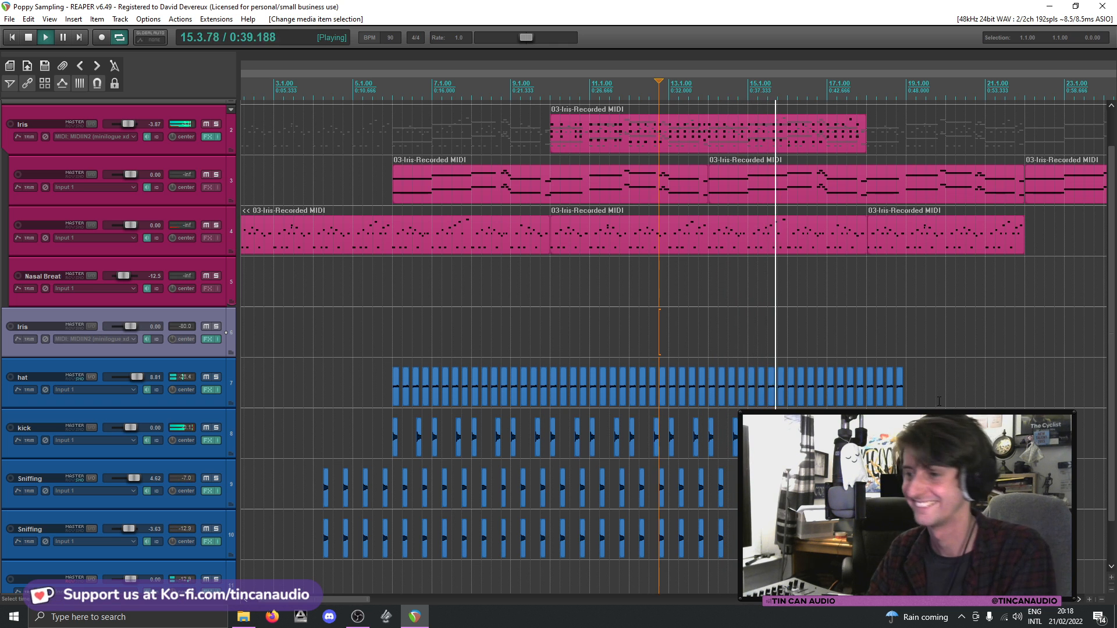
{"action": "scroll", "coordinate": [910, 407], "scroll_direction": "up", "scroll_amount": 1}
{"action": "scroll", "coordinate": [910, 407], "scroll_direction": "down", "scroll_amount": 1}
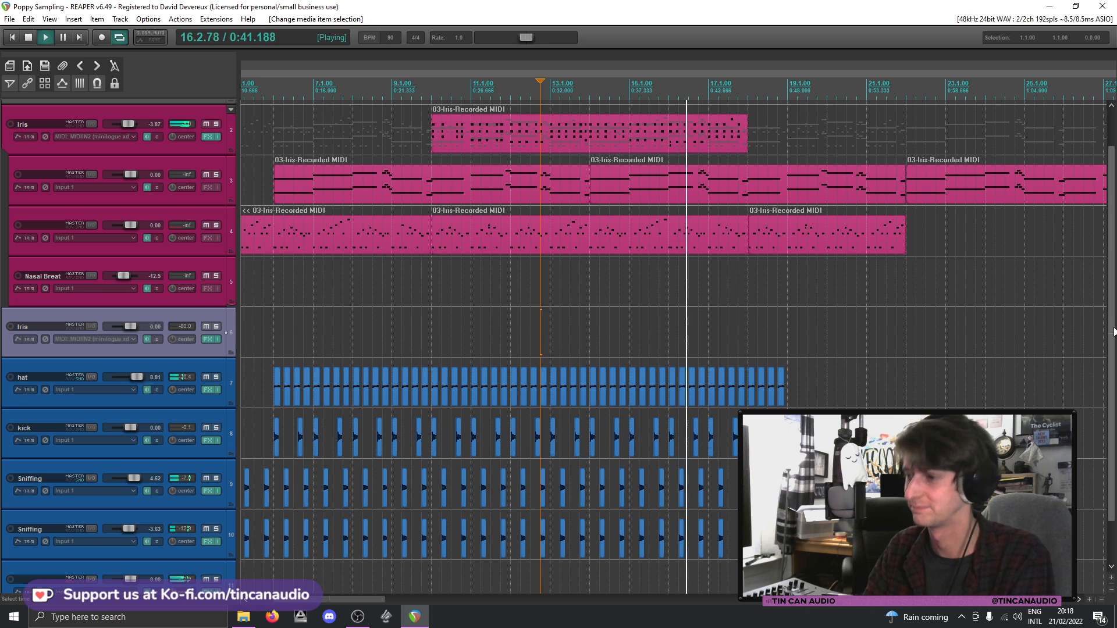
{"action": "left_click_drag", "start_coordinate": [1112, 331], "coordinate": [1112, 283]}
{"action": "scroll", "coordinate": [1112, 284], "scroll_direction": "down", "scroll_amount": 1}
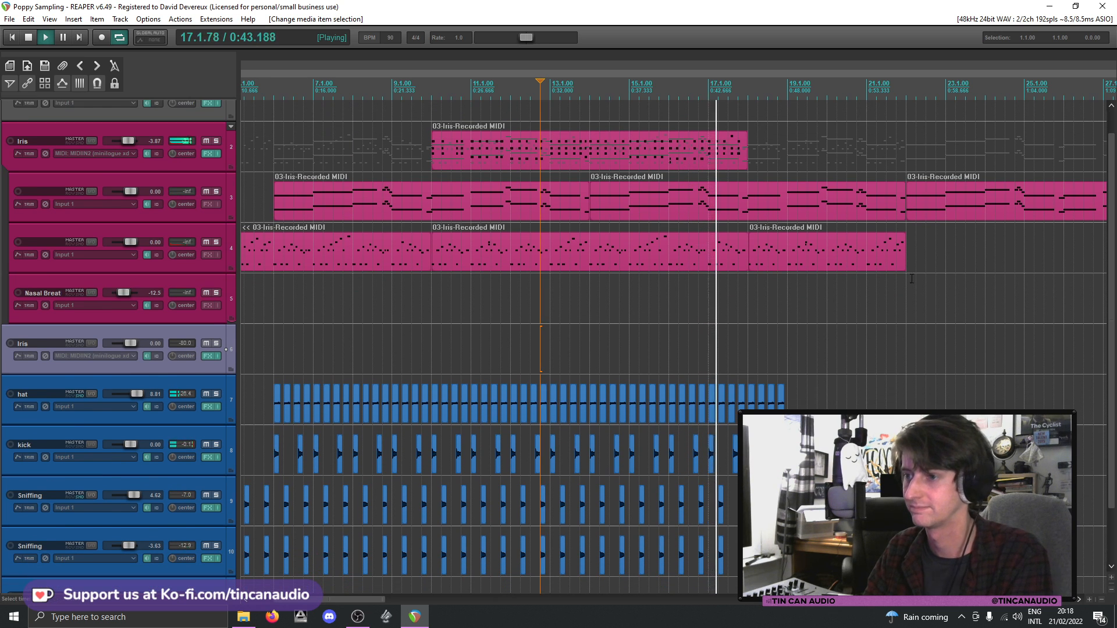
- Delete the third MIDI item on track 4, starting at 18.1.00, and replay the section from bar 9
{"action": "left_click", "coordinate": [776, 248]}
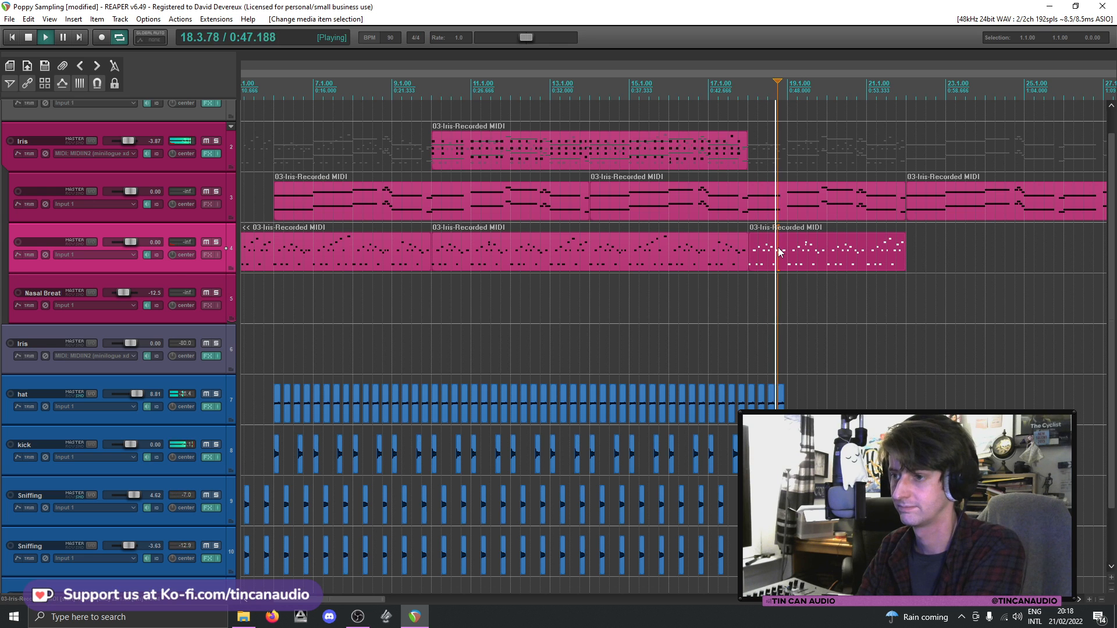
{"action": "key", "text": "Delete"}
{"action": "left_click", "coordinate": [719, 253]}
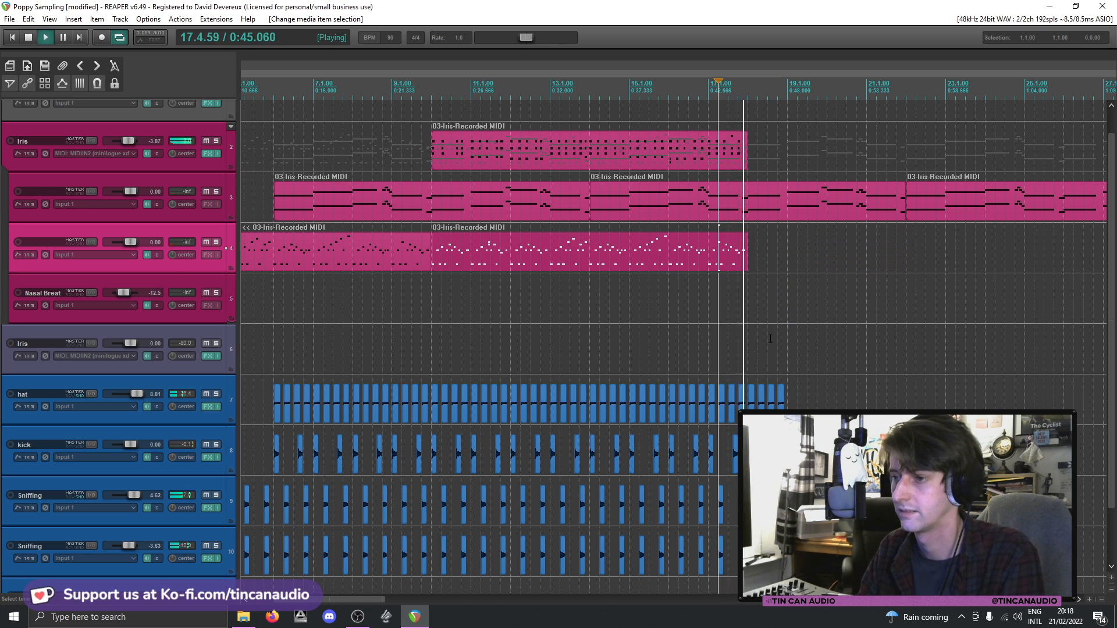
{"action": "left_click", "coordinate": [392, 173]}
{"action": "key", "text": "space"}
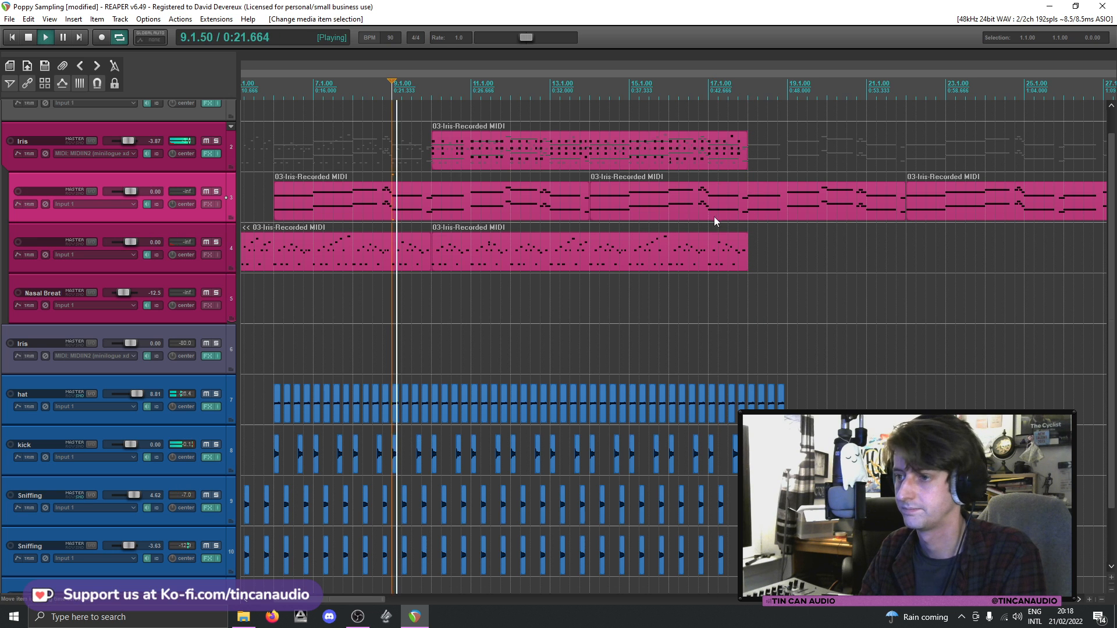
- Split the second MIDI item on track 3 at 18.1.00 and delete everything after the split on that track
{"action": "left_click", "coordinate": [748, 217]}
{"action": "key", "text": "s"}
{"action": "scroll", "coordinate": [783, 278], "scroll_direction": "down", "scroll_amount": 3}
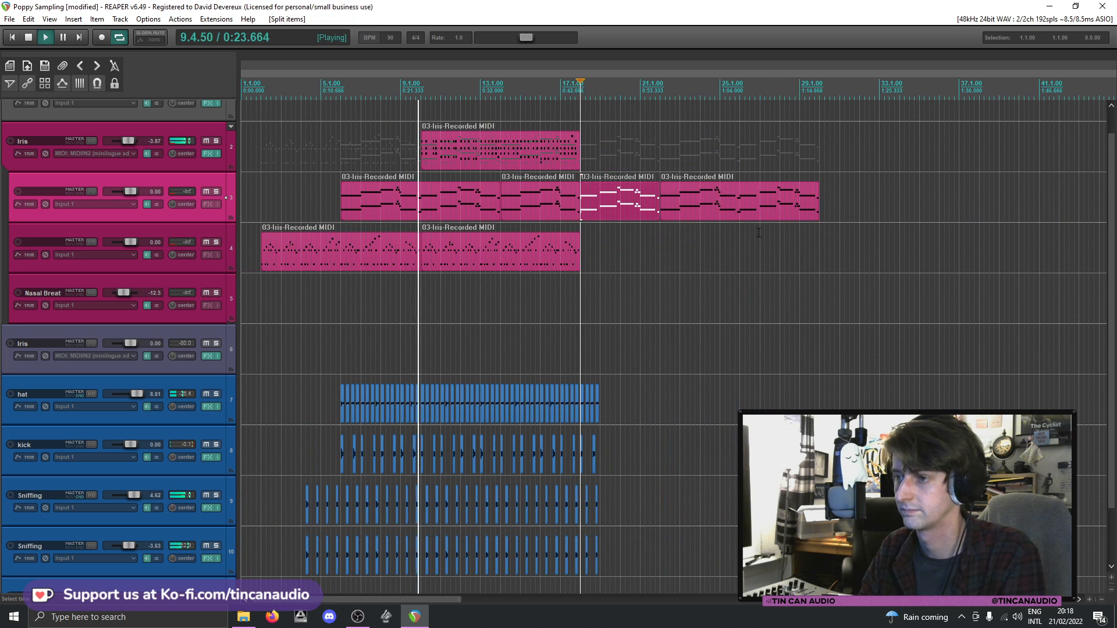
{"action": "left_click", "coordinate": [720, 207], "text": "ctrl"}
{"action": "key", "text": "Delete"}
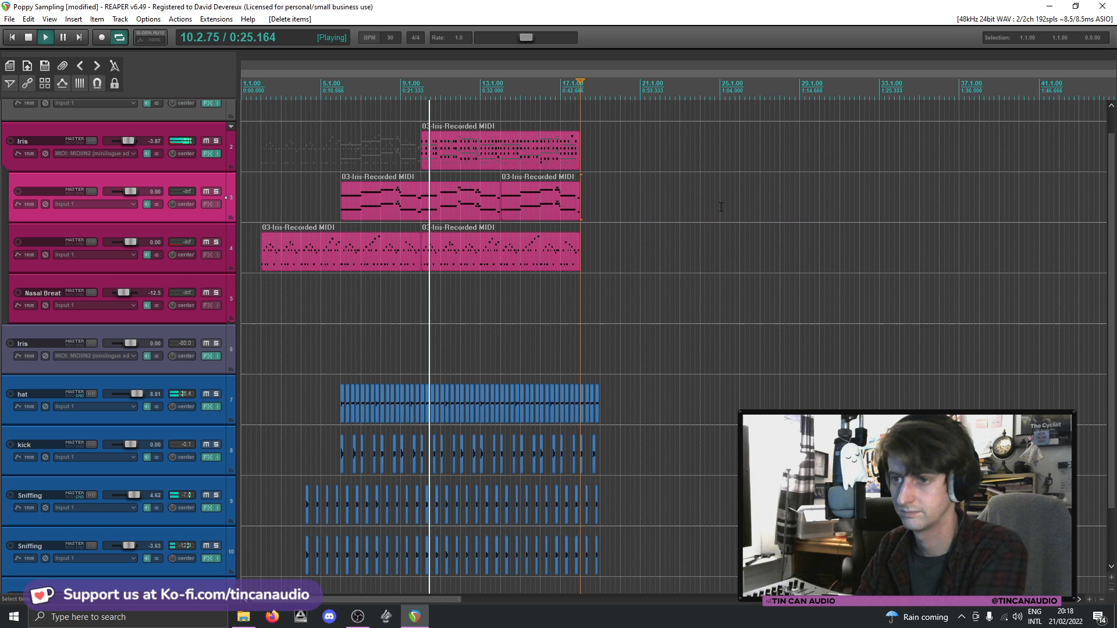
- Split the first MIDI item on track 3 at 10.1.00, where the Iris folder track's item starts
{"action": "left_click", "coordinate": [431, 167]}
{"action": "scroll", "coordinate": [460, 200], "scroll_direction": "up", "scroll_amount": 3}
{"action": "left_click", "coordinate": [617, 203], "text": "ctrl"}
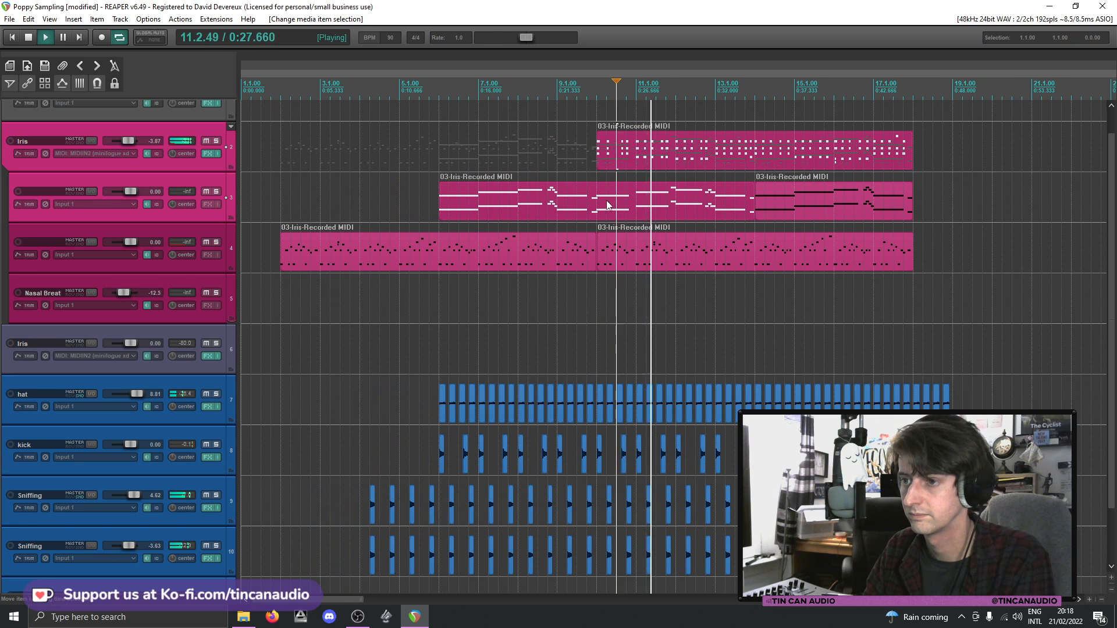
{"action": "left_click", "coordinate": [596, 208]}
{"action": "key", "text": "s"}
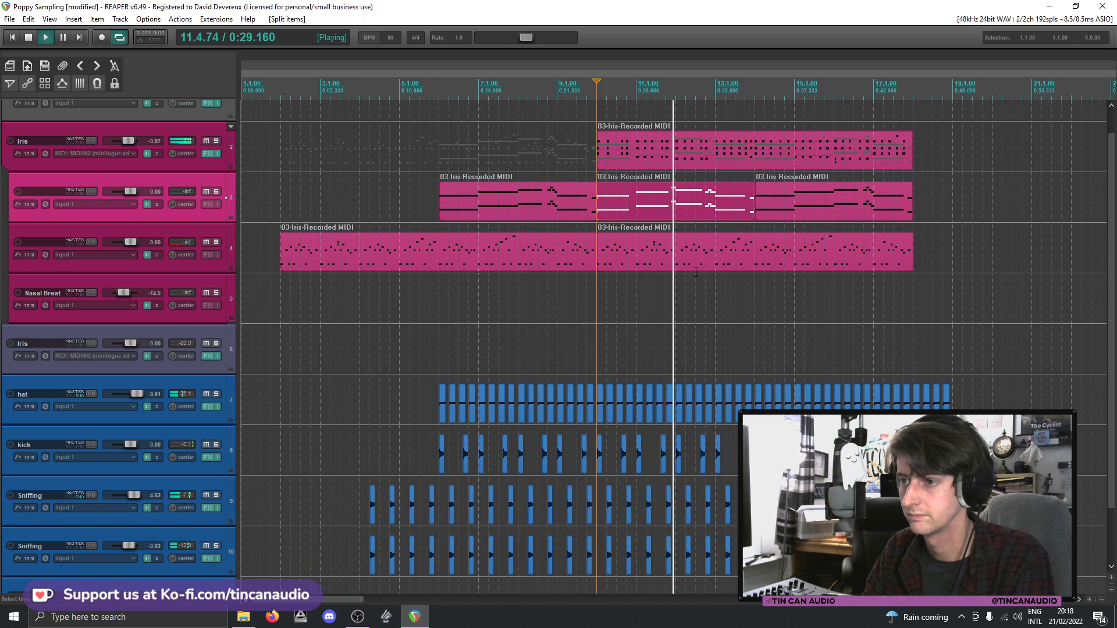
- Select the Iris MIDI items together with the drum items from 10.1.00 onward
{"action": "left_click", "coordinate": [864, 237]}
{"action": "left_click", "coordinate": [597, 262]}
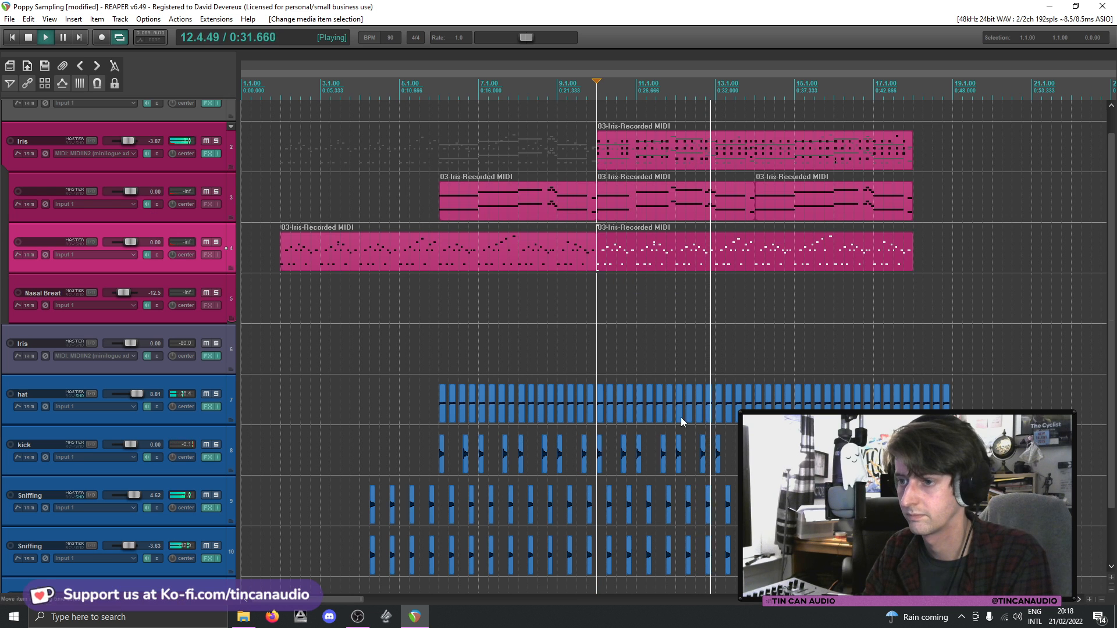
{"action": "left_click", "coordinate": [650, 167]}
{"action": "left_click", "coordinate": [869, 263], "text": "shift"}
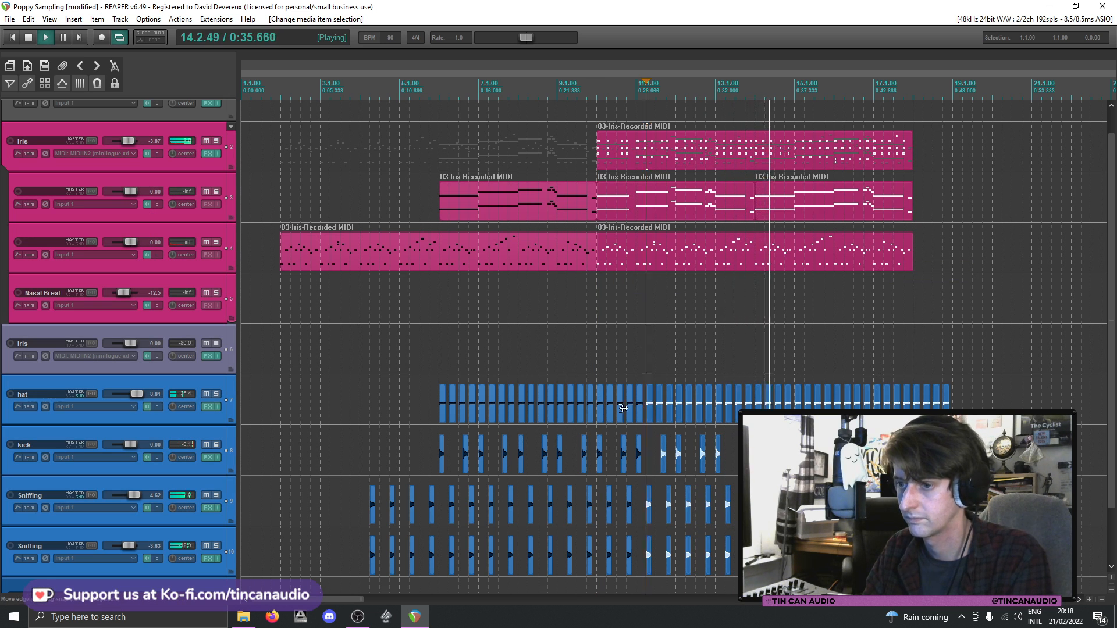
{"action": "left_click", "coordinate": [601, 407], "text": "shift"}
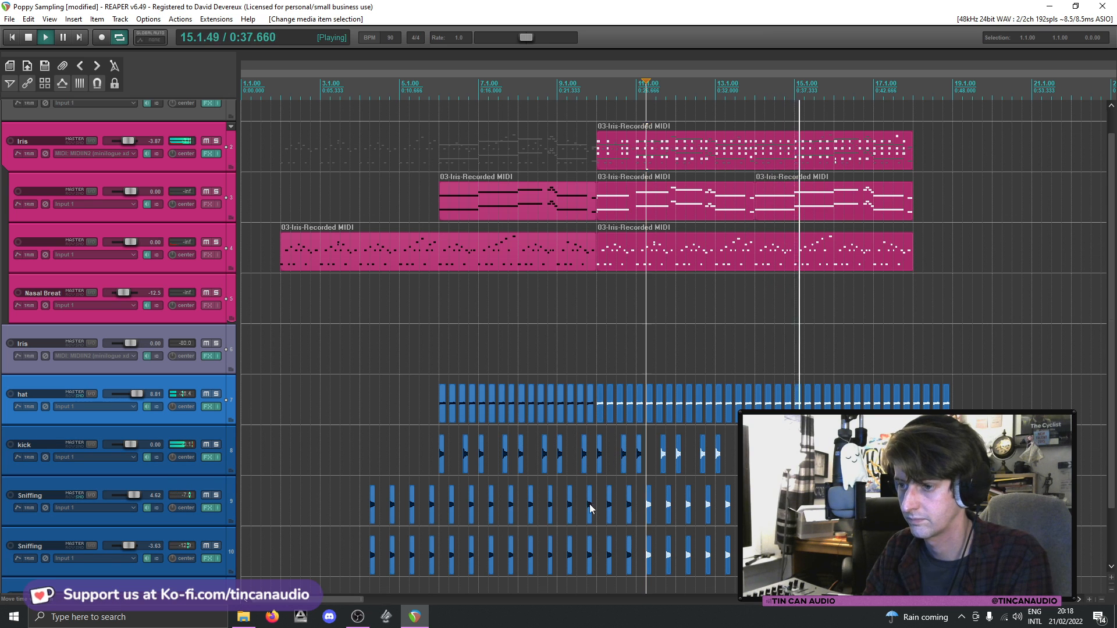
{"action": "left_click", "coordinate": [609, 551], "text": "shift"}
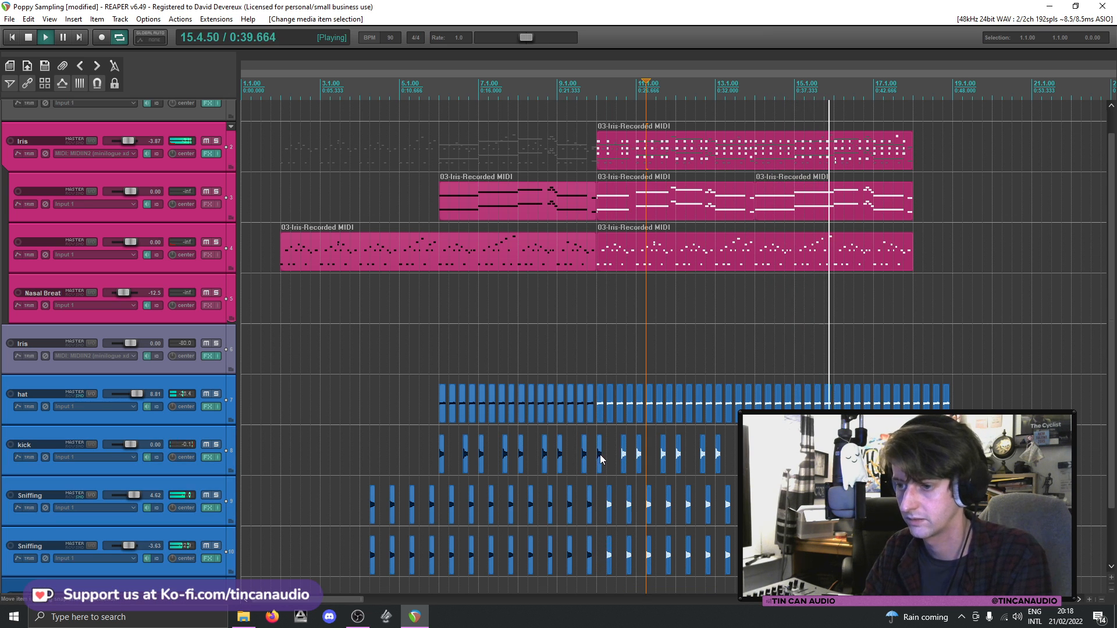
{"action": "left_click", "coordinate": [601, 456], "text": "shift"}
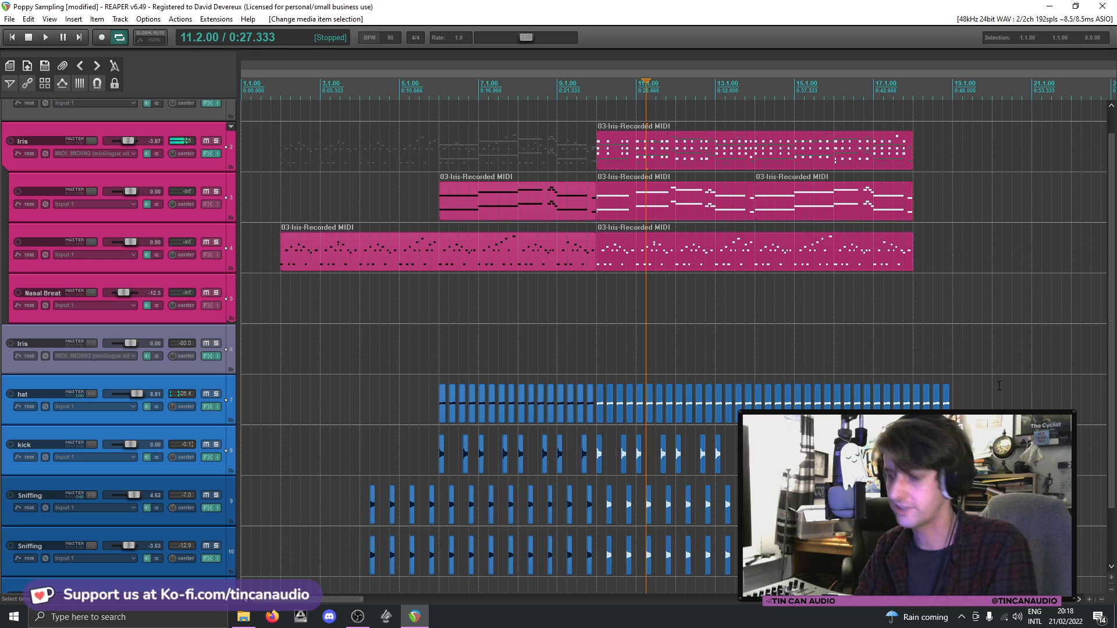
- Copy only the Iris MIDI items from 10.1.00 to 18.1.00 on tracks 2 to 4, paste them at 18.1.00 and play the transition
{"action": "left_click", "coordinate": [822, 257]}
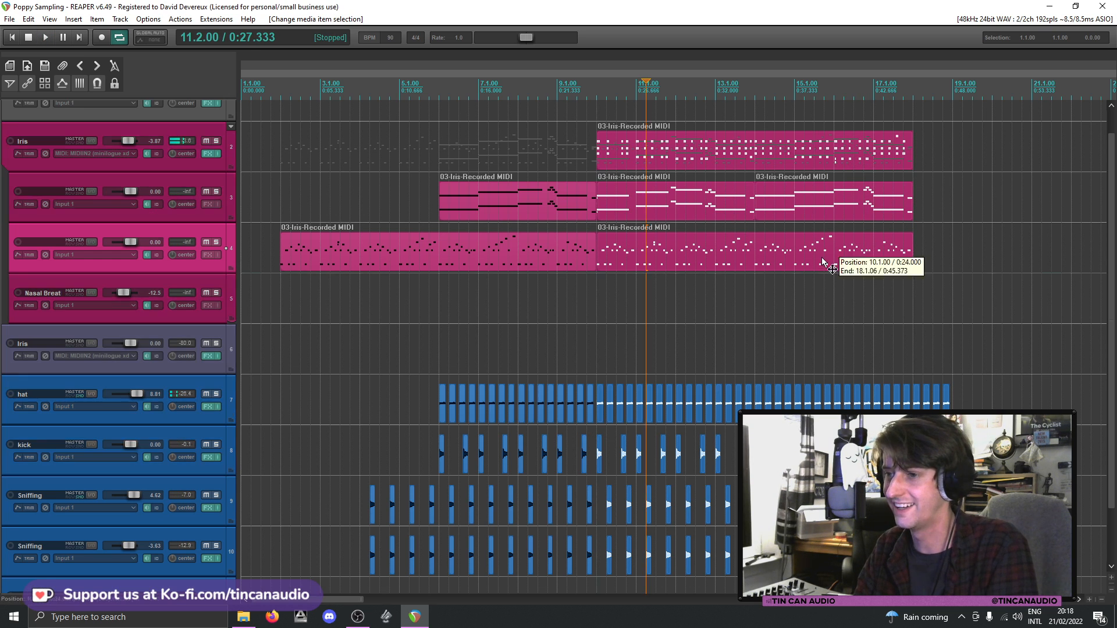
{"action": "left_click", "coordinate": [754, 150], "text": "shift"}
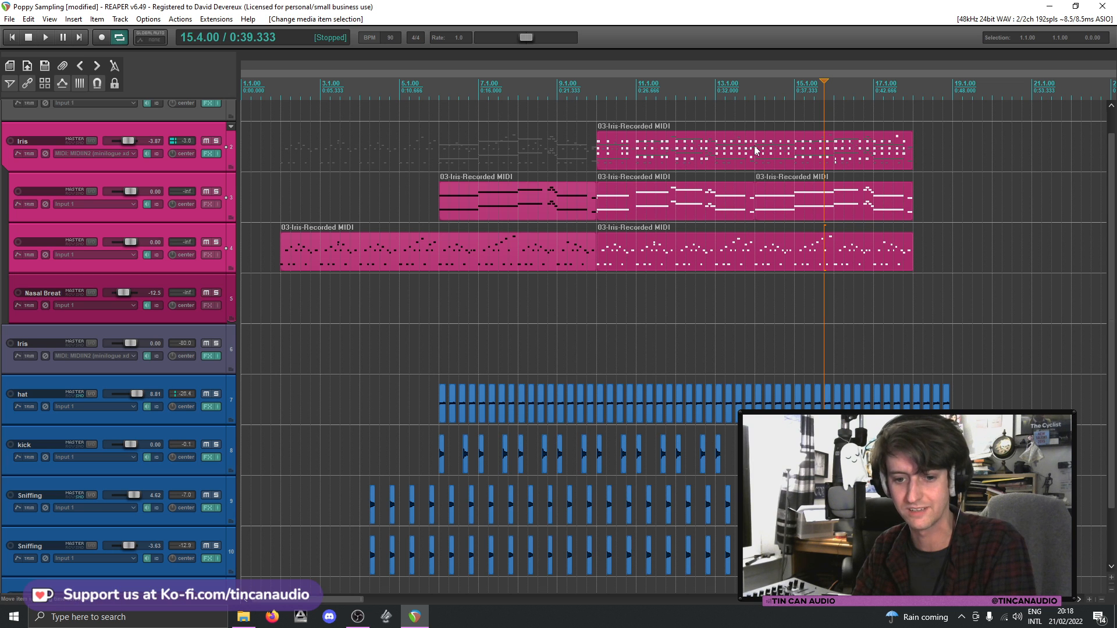
{"action": "left_click", "coordinate": [911, 150]}
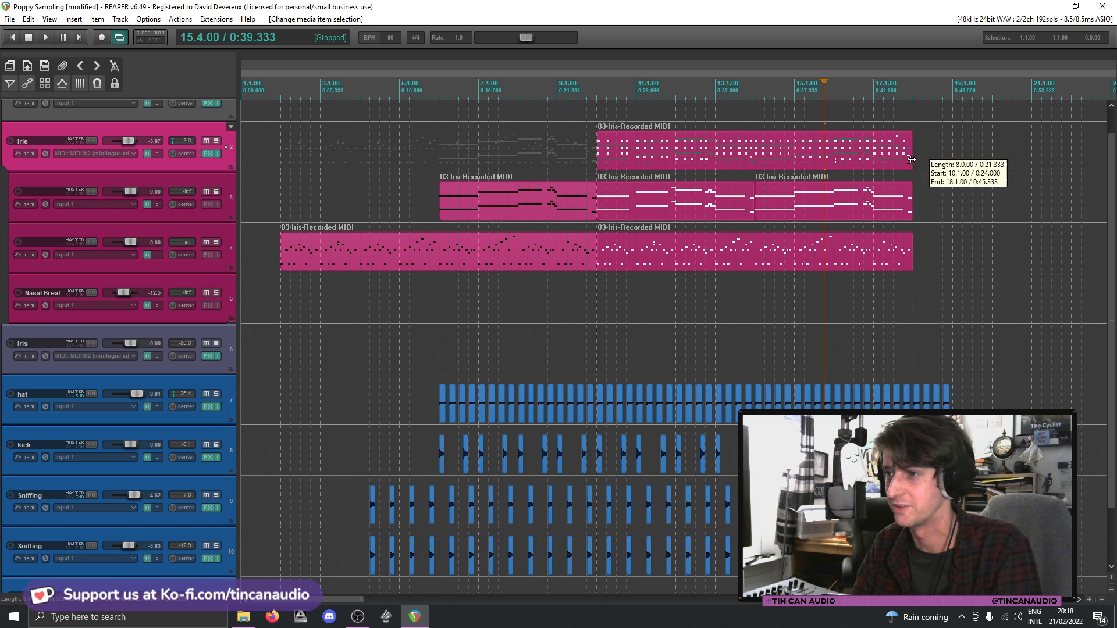
{"action": "key", "text": "ctrl+v"}
{"action": "key", "text": "ctrl+Page_Down"}
{"action": "left_click", "coordinate": [709, 157]}
{"action": "key", "text": "space"}
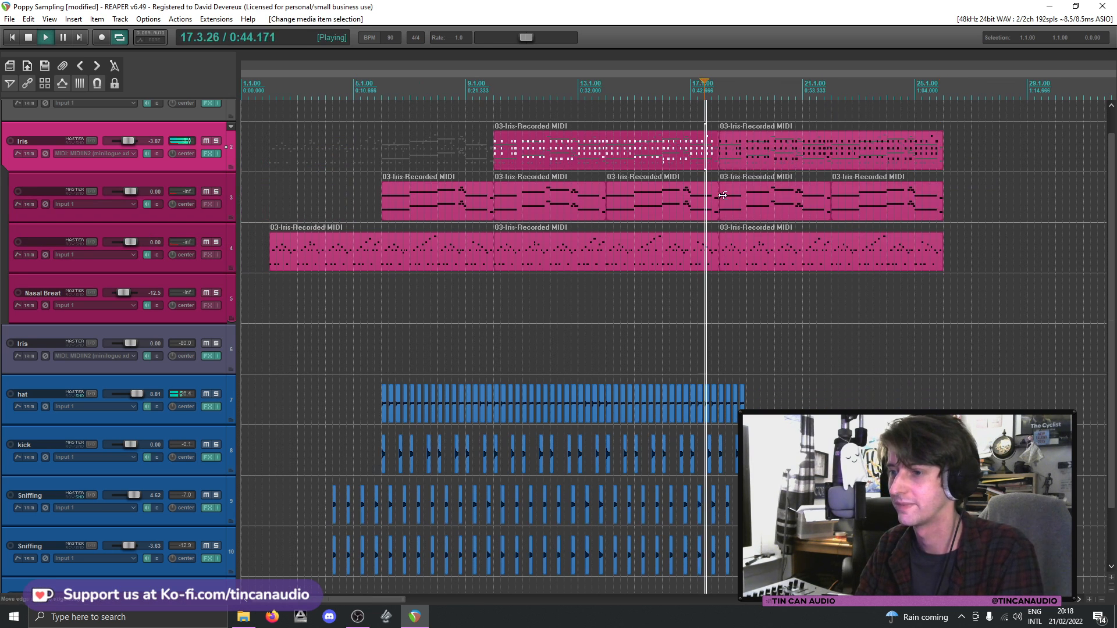
- Delete the hat, kick and Sniffing items from 18.1.00 onward
{"action": "scroll", "coordinate": [750, 302], "scroll_direction": "up", "scroll_amount": 3}
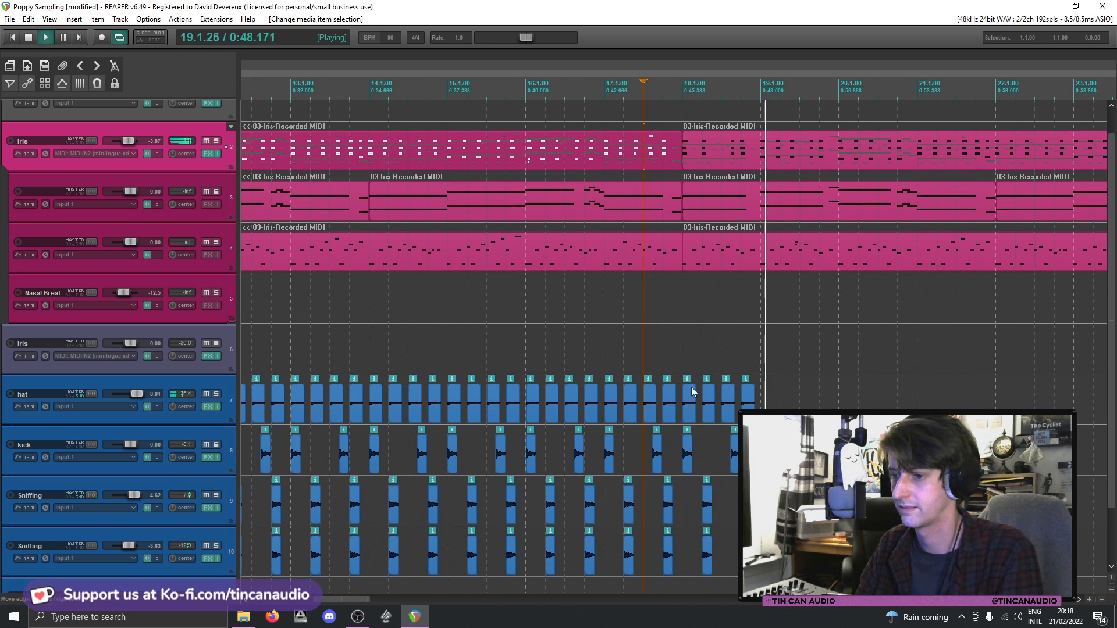
{"action": "left_click", "coordinate": [687, 404]}
{"action": "left_click", "coordinate": [747, 556], "text": "shift"}
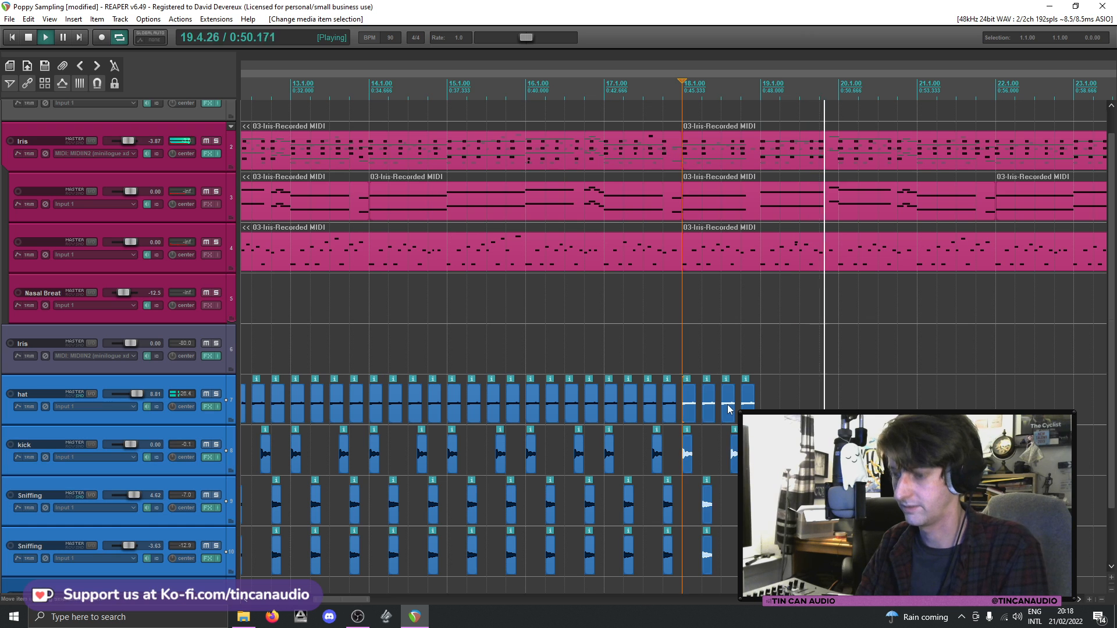
{"action": "key", "text": "Delete"}
- Play back from 17.3.00 to hear the Iris section without drums after 18.1.00
{"action": "left_click", "coordinate": [646, 210]}
{"action": "scroll", "coordinate": [646, 210], "scroll_direction": "down", "scroll_amount": 3}
{"action": "key", "text": "space"}
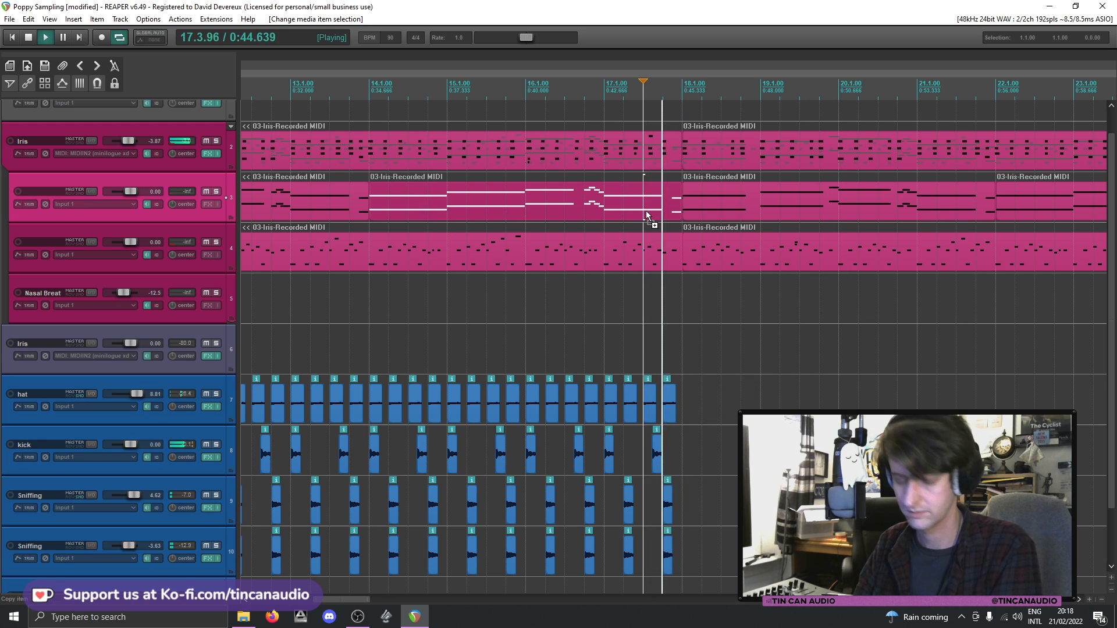
{"action": "scroll", "coordinate": [670, 260], "scroll_direction": "down", "scroll_amount": 2}
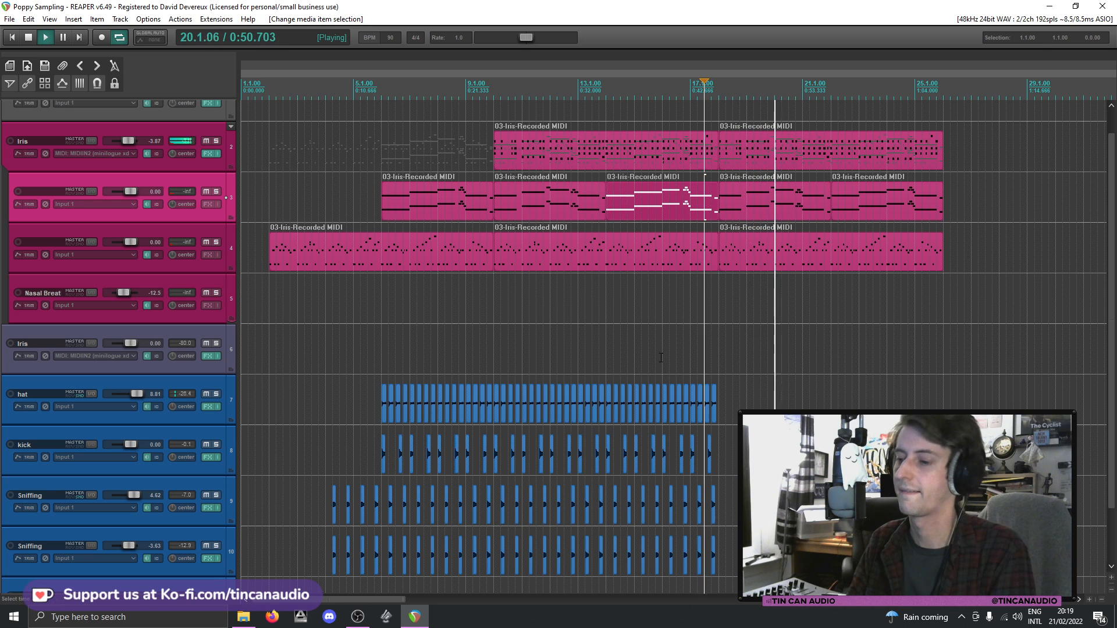
{"action": "scroll", "coordinate": [640, 401], "scroll_direction": "up", "scroll_amount": 3}
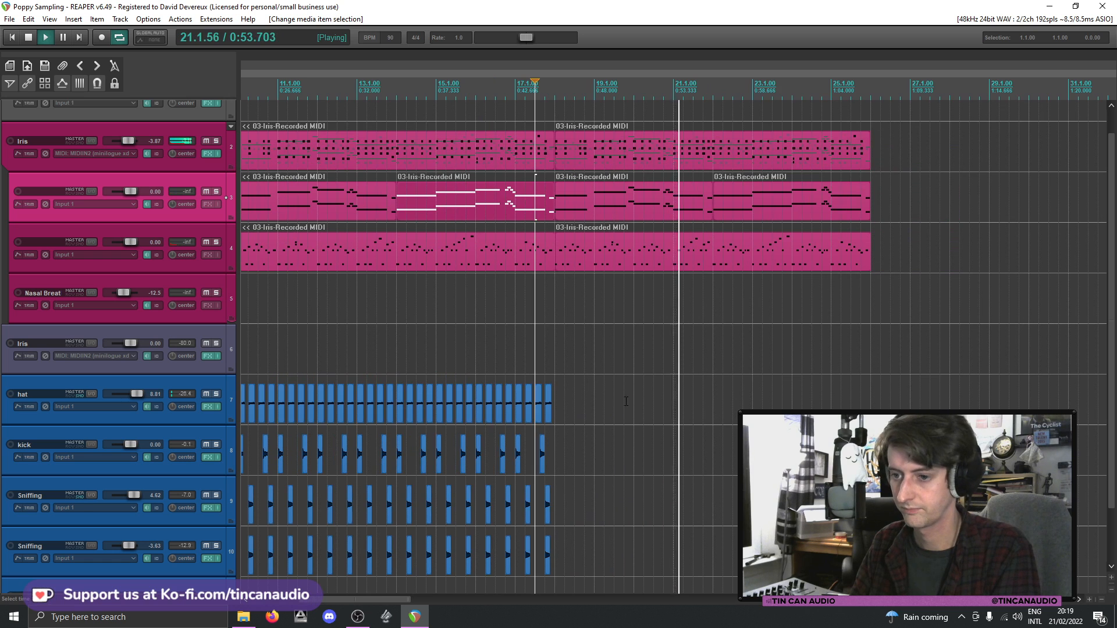
- Copy the Iris MIDI items spanning 18.1.00 to 26.1.00 on tracks 2 to 4 and paste them at 26.1.00
{"action": "left_click", "coordinate": [441, 415]}
{"action": "left_click", "coordinate": [548, 556], "text": "shift"}
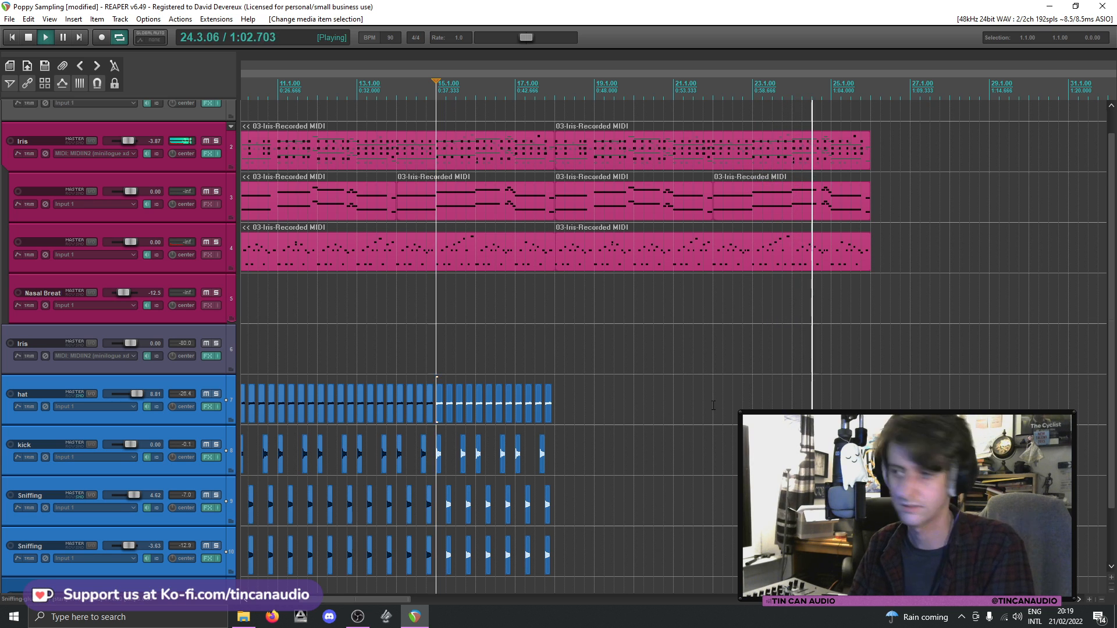
{"action": "left_click", "coordinate": [639, 153]}
{"action": "left_click", "coordinate": [668, 201], "text": "ctrl"}
{"action": "left_click", "coordinate": [707, 248], "text": "ctrl"}
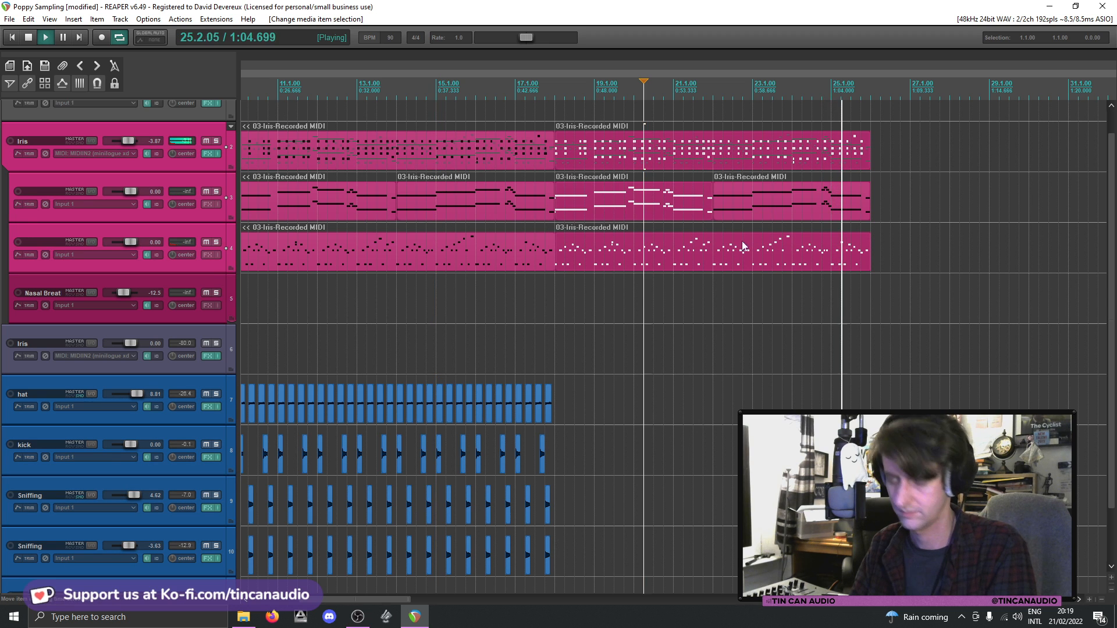
{"action": "left_click", "coordinate": [805, 206], "text": "ctrl"}
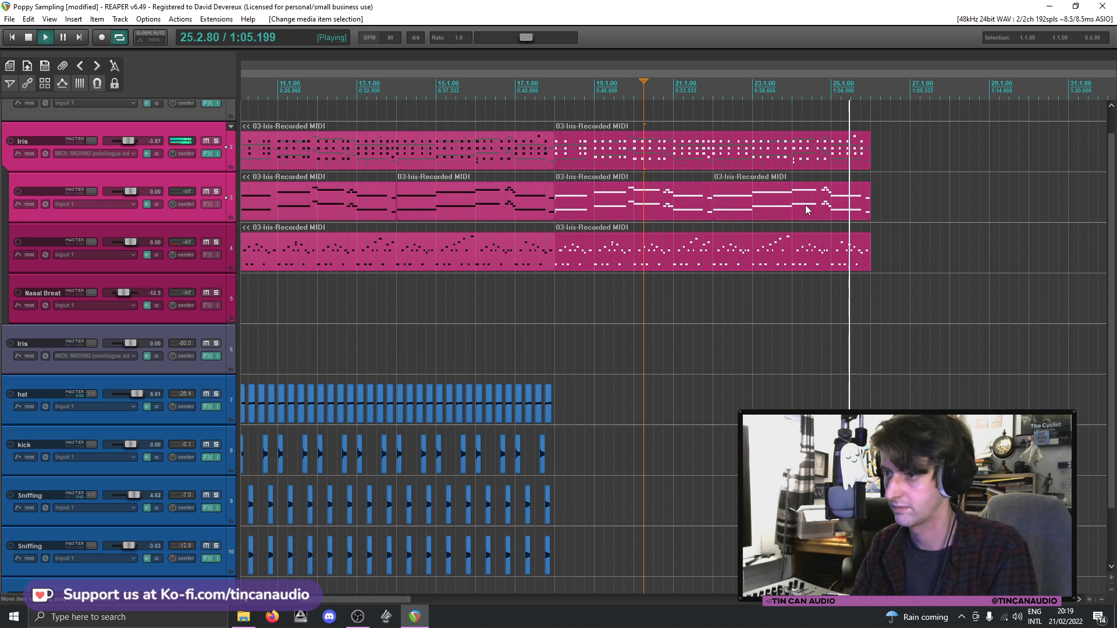
{"action": "left_click", "coordinate": [867, 162]}
{"action": "key", "text": "ctrl+v"}
{"action": "scroll", "coordinate": [699, 199], "scroll_direction": "down", "scroll_amount": 3}
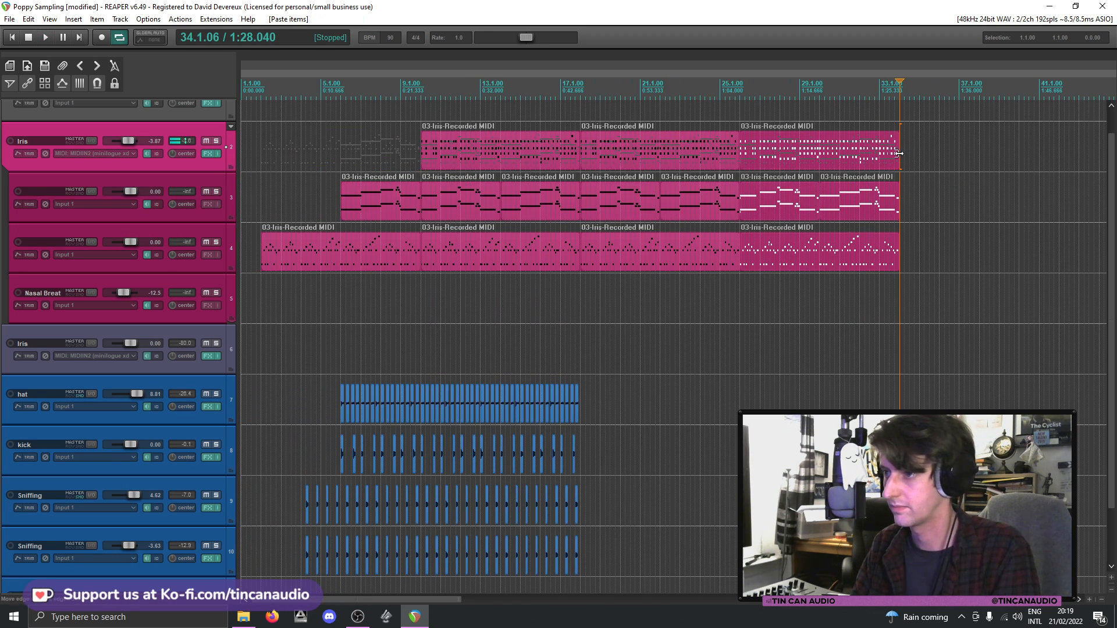
{"action": "left_click_drag", "start_coordinate": [898, 153], "coordinate": [916, 211]}
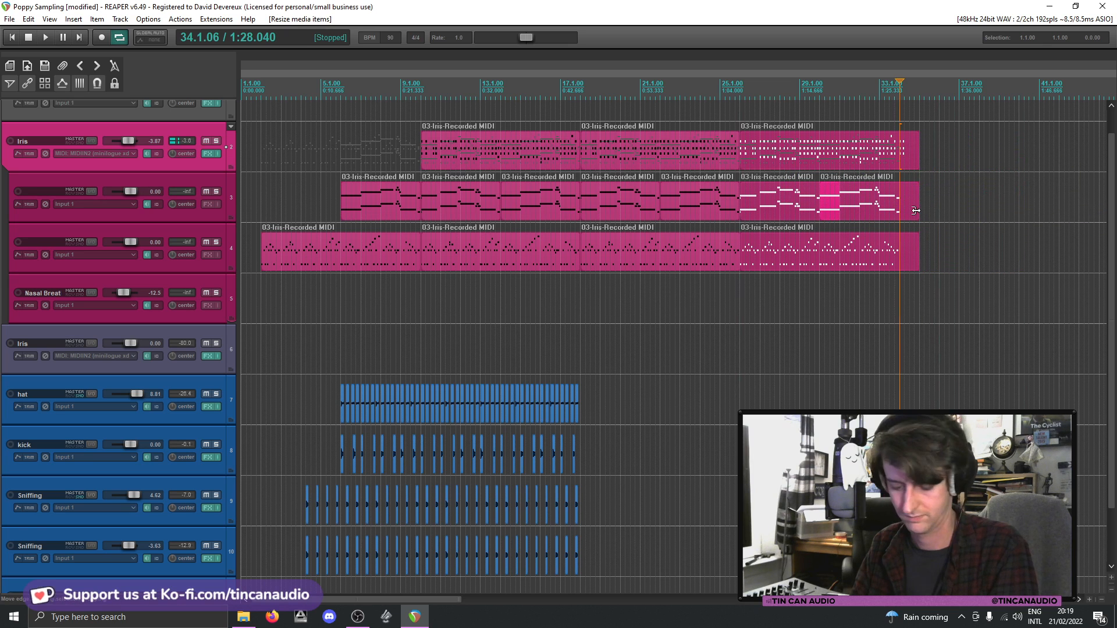
{"action": "key", "text": "ctrl+z"}
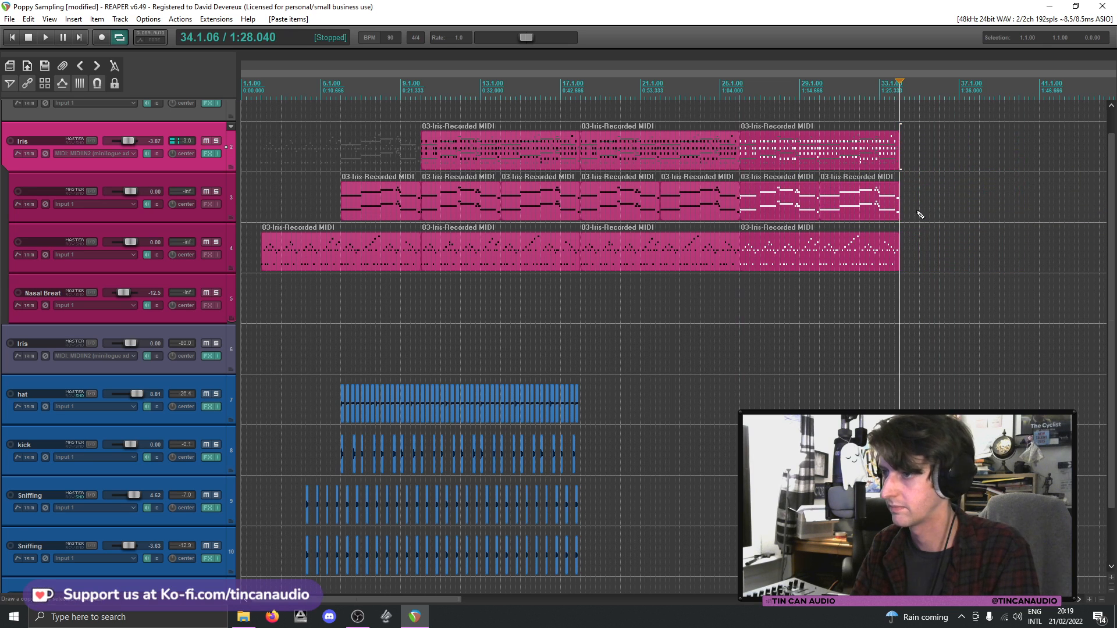
- Copy the hat, kick and Sniffing items from 13.1.00 to 18.1.00 and place the copies at 26.1.00
{"action": "left_click", "coordinate": [483, 410]}
{"action": "left_click", "coordinate": [578, 558], "text": "shift"}
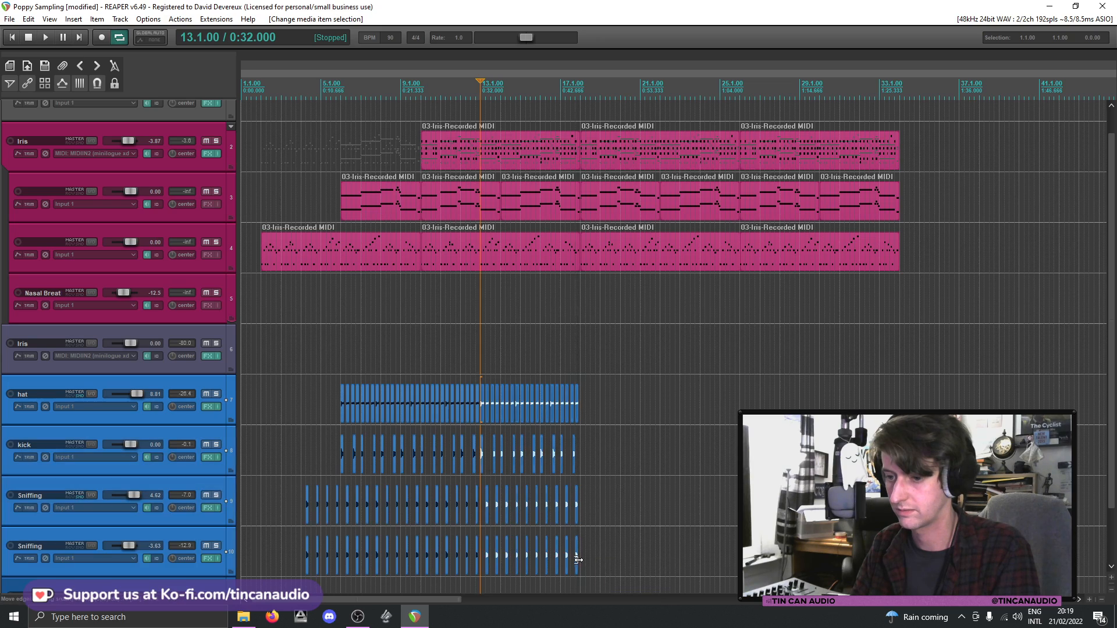
{"action": "scroll", "coordinate": [570, 546], "scroll_direction": "up", "scroll_amount": 5}
{"action": "scroll", "coordinate": [702, 479], "scroll_direction": "down", "scroll_amount": 5}
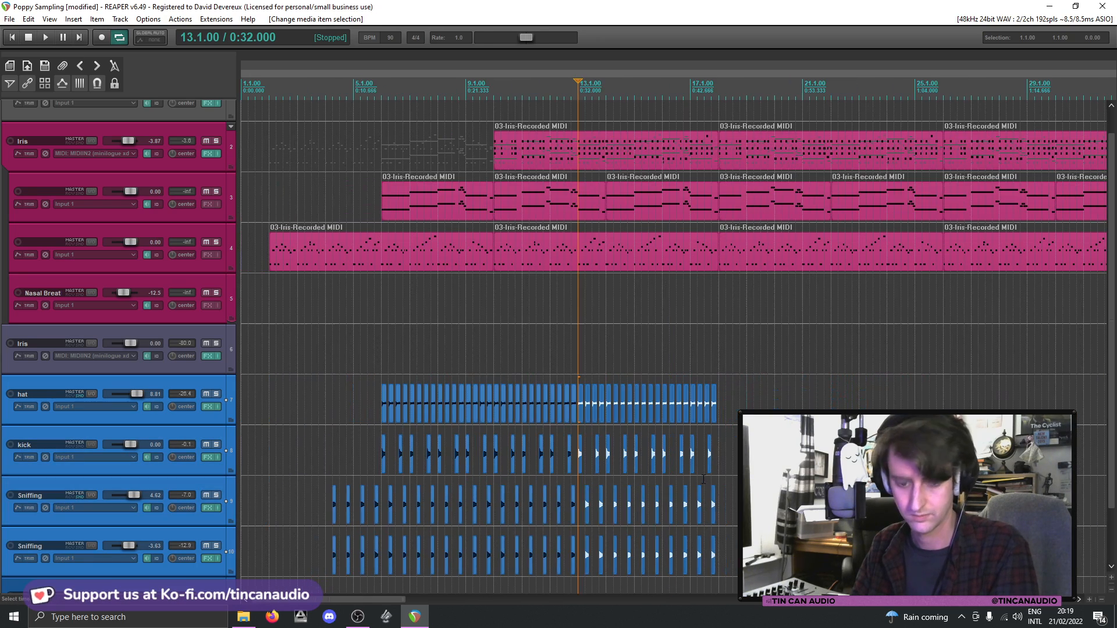
{"action": "left_click", "coordinate": [717, 413]}
{"action": "scroll", "coordinate": [683, 415], "scroll_direction": "up", "scroll_amount": 5}
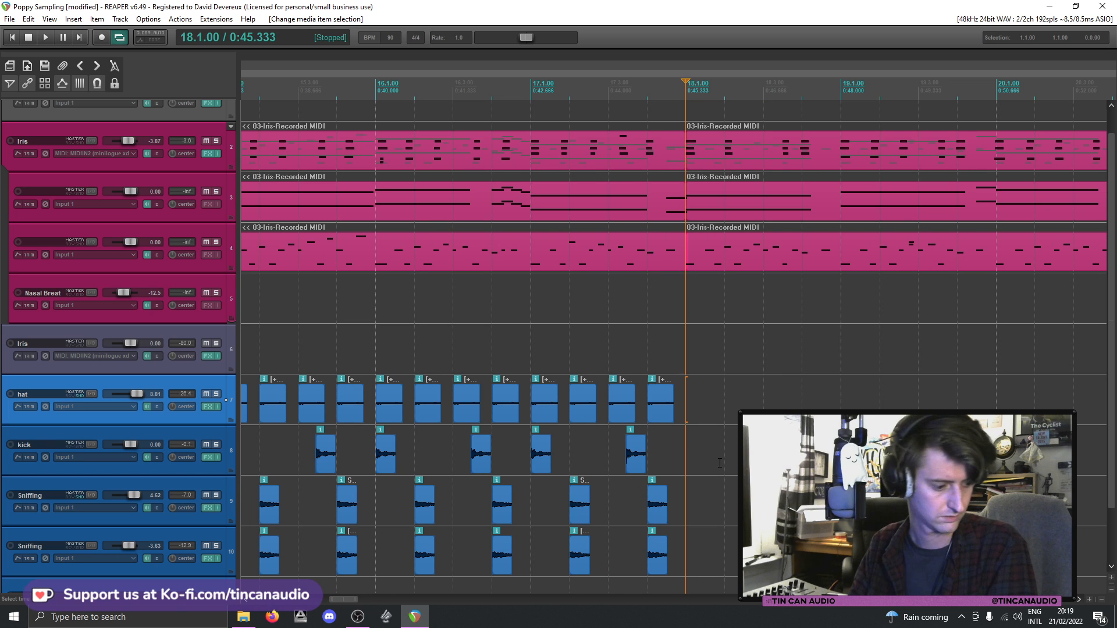
{"action": "scroll", "coordinate": [720, 462], "scroll_direction": "down", "scroll_amount": 3}
{"action": "key", "text": "ctrl+v"}
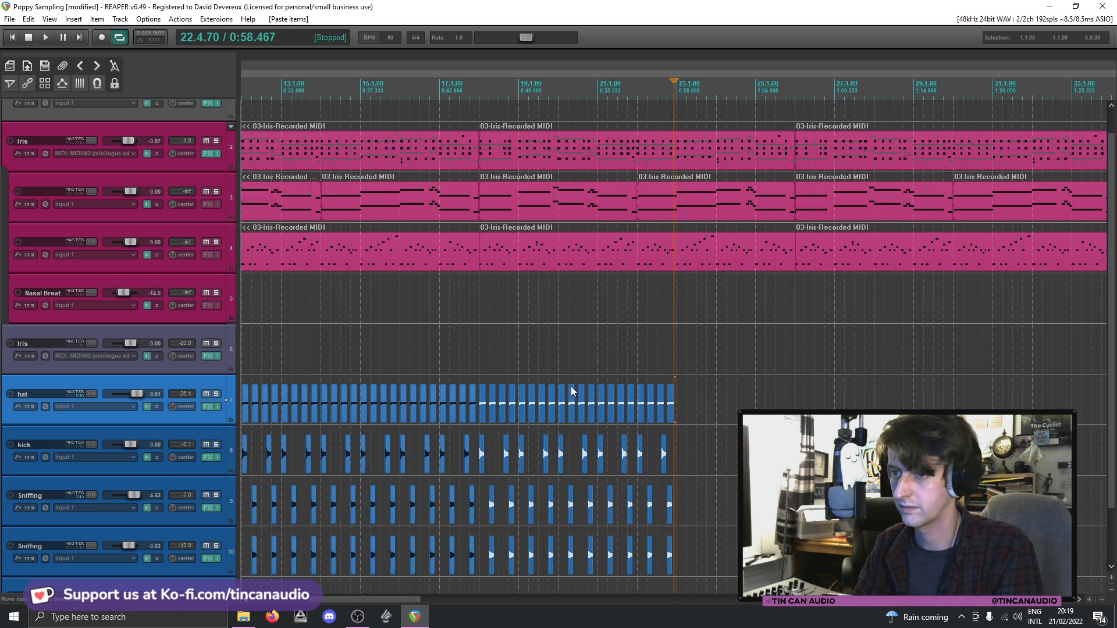
{"action": "left_click_drag", "start_coordinate": [486, 412], "coordinate": [768, 399]}
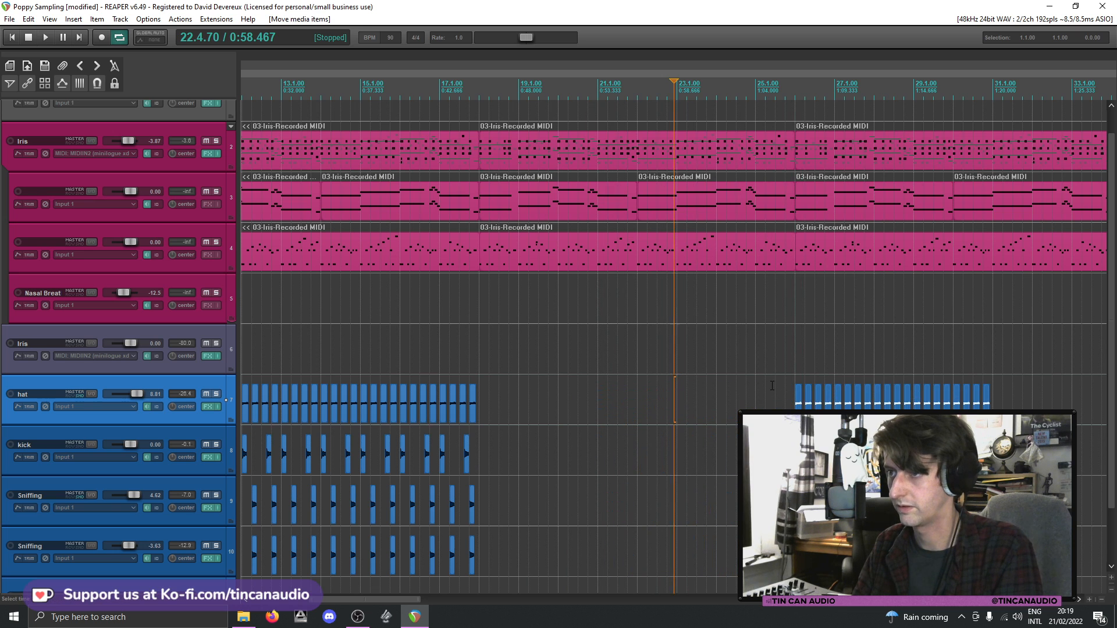
- Play back from 25.3.00 to hear the drums re-enter, and close the Iris effects window
{"action": "left_click", "coordinate": [774, 387]}
{"action": "key", "text": "space"}
{"action": "scroll", "coordinate": [793, 406], "scroll_direction": "down", "scroll_amount": 2}
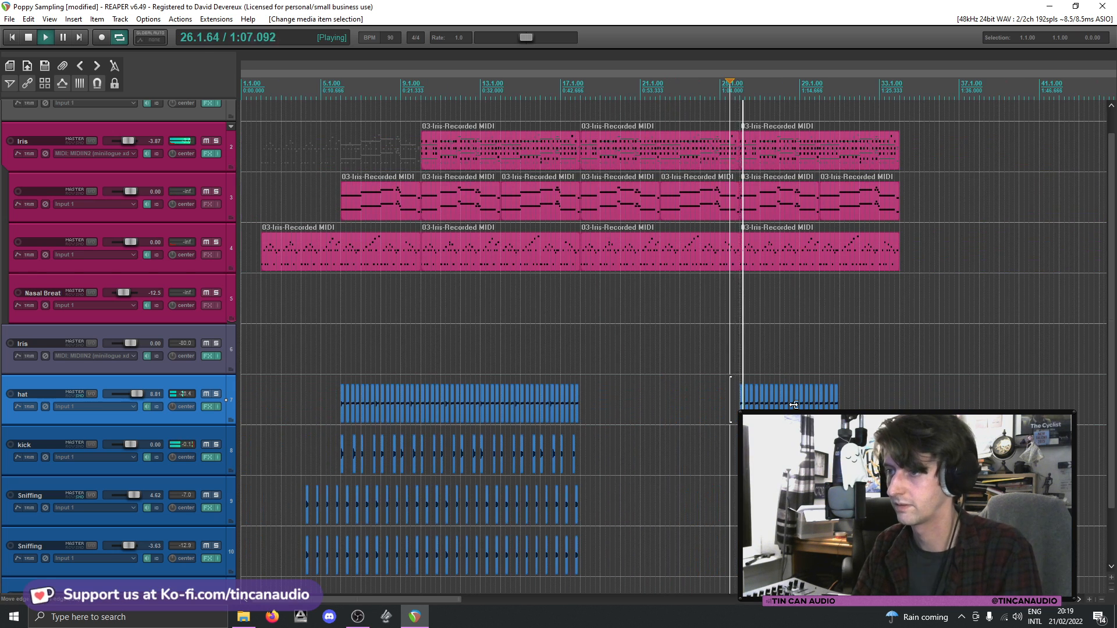
{"action": "scroll", "coordinate": [809, 406], "scroll_direction": "up", "scroll_amount": 2}
{"action": "scroll", "coordinate": [602, 408], "scroll_direction": "up", "scroll_amount": 3}
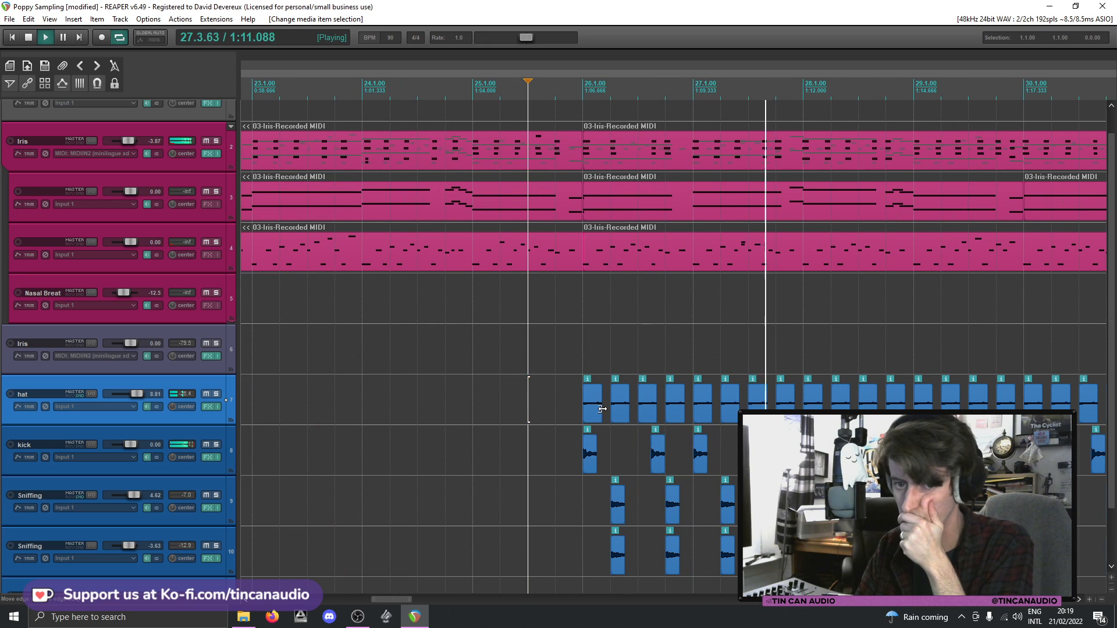
{"action": "scroll", "coordinate": [634, 407], "scroll_direction": "down", "scroll_amount": 4}
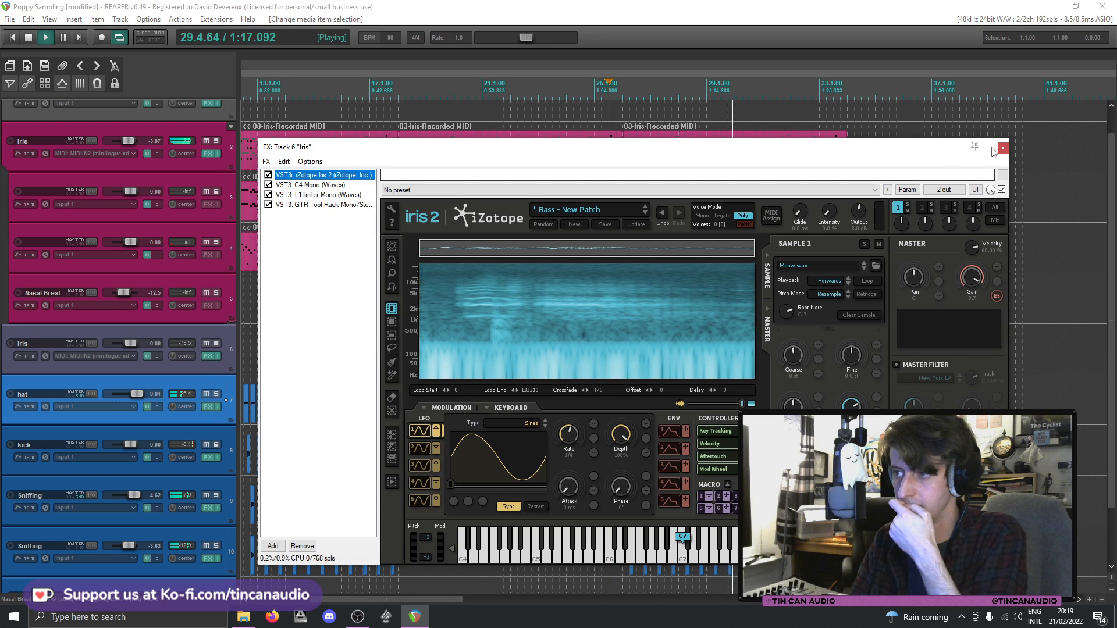
{"action": "left_click", "coordinate": [1002, 148]}
{"action": "left_click", "coordinate": [628, 266]}
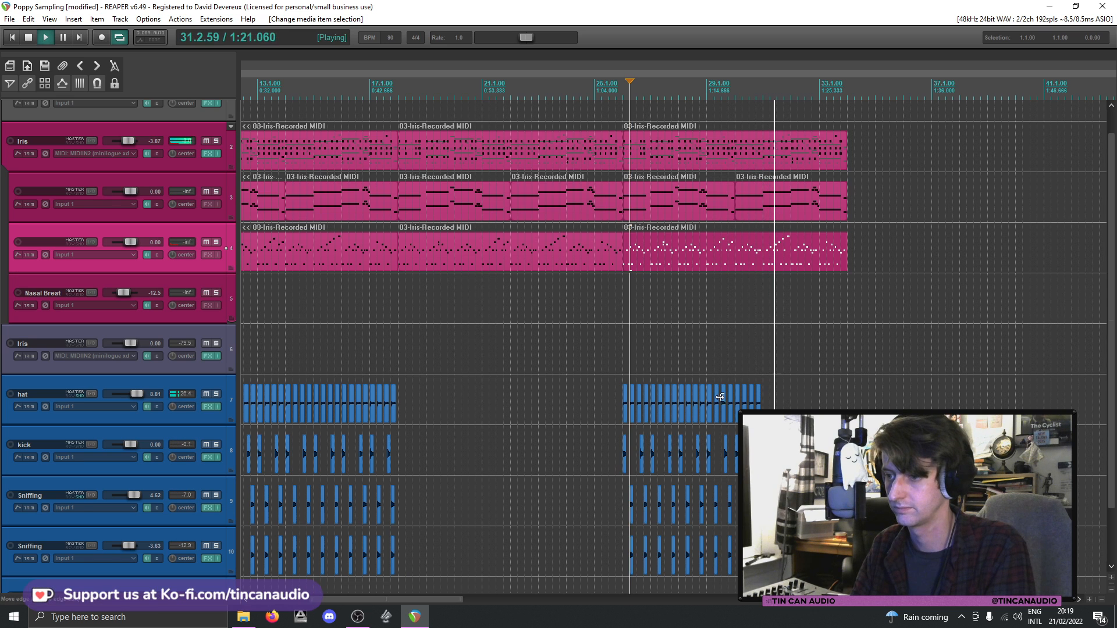
- Copy the hat, kick and Sniffing items from 29.1.00 to 31.1.00 and paste them twice in succession starting at 31.1.00
{"action": "left_click", "coordinate": [732, 416]}
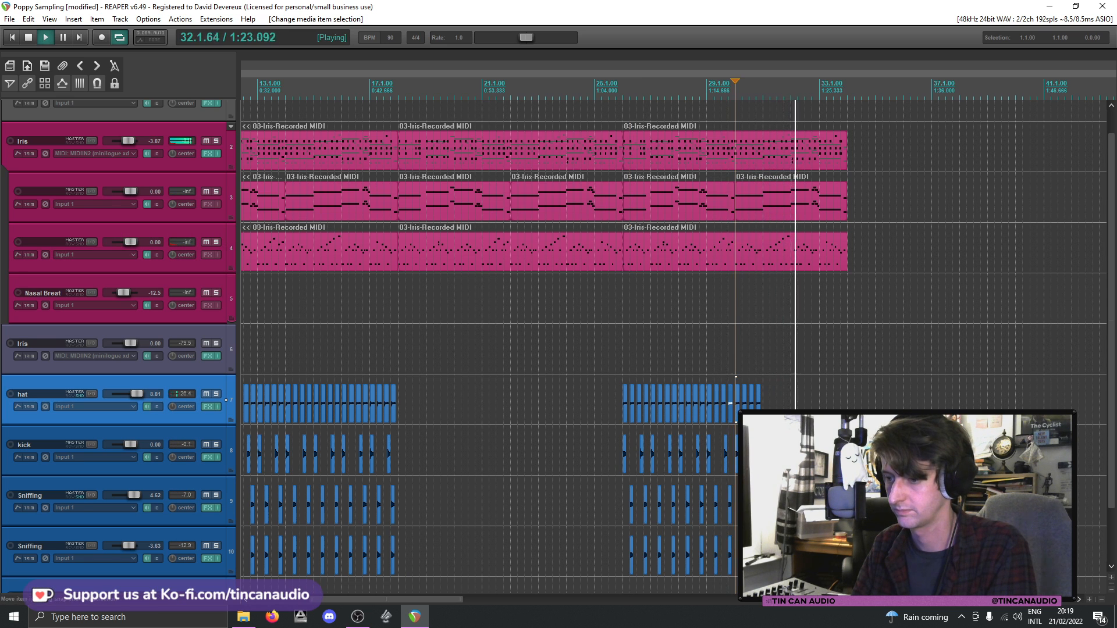
{"action": "left_click", "coordinate": [757, 553], "text": "shift"}
{"action": "scroll", "coordinate": [725, 498], "scroll_direction": "up", "scroll_amount": 5}
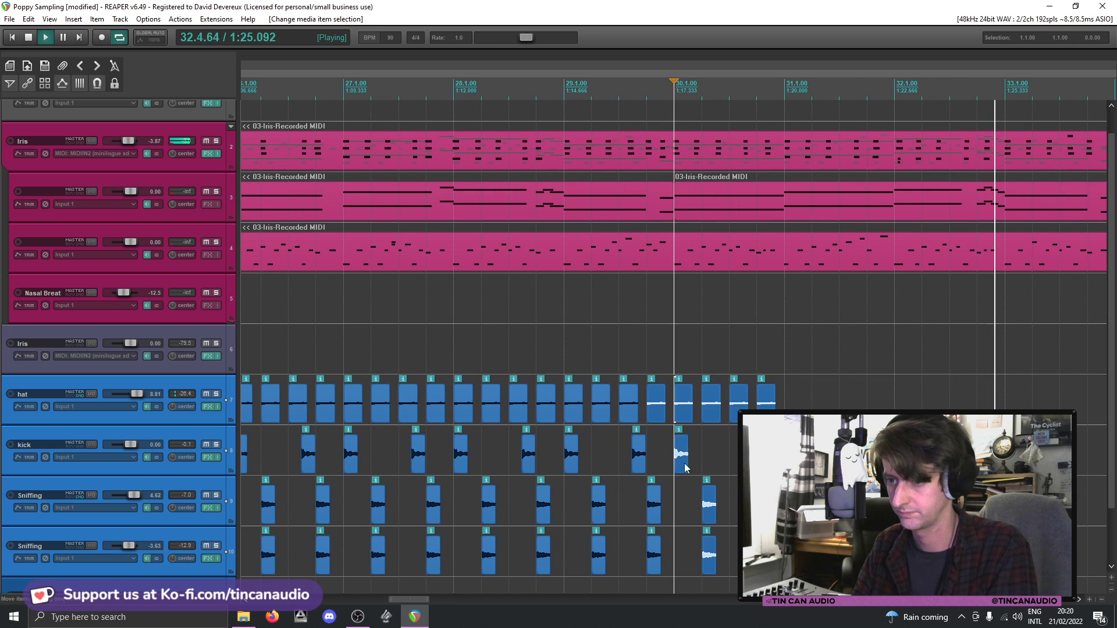
{"action": "left_click", "coordinate": [566, 411], "text": "shift"}
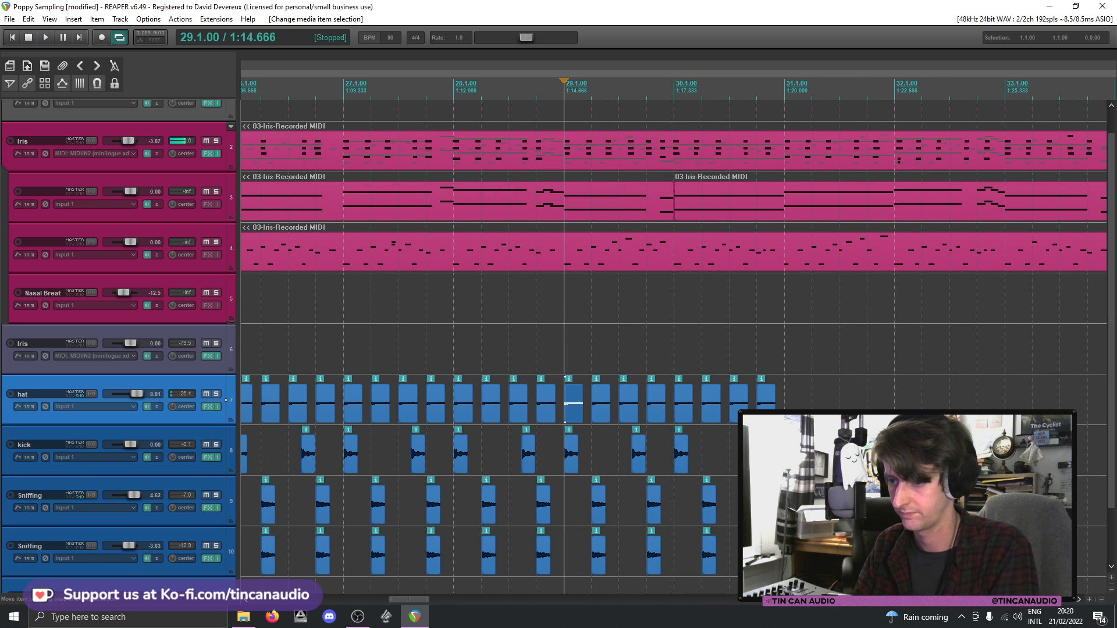
{"action": "left_click", "coordinate": [786, 407]}
{"action": "key", "text": "ctrl+v"}
{"action": "scroll", "coordinate": [710, 415], "scroll_direction": "down", "scroll_amount": 2}
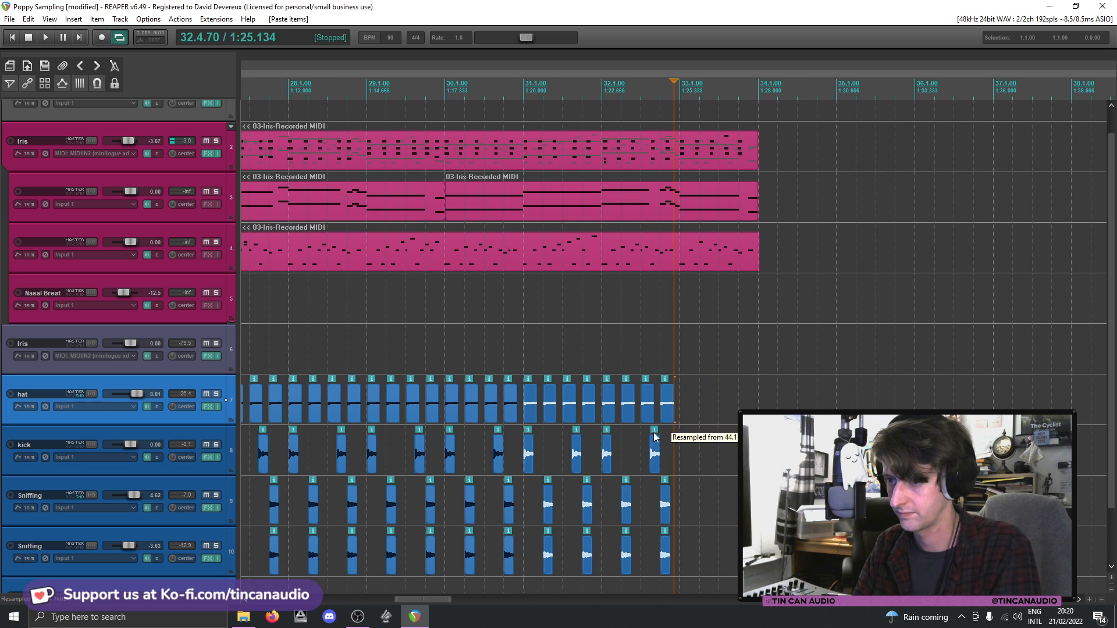
{"action": "key", "text": "ctrl+v"}
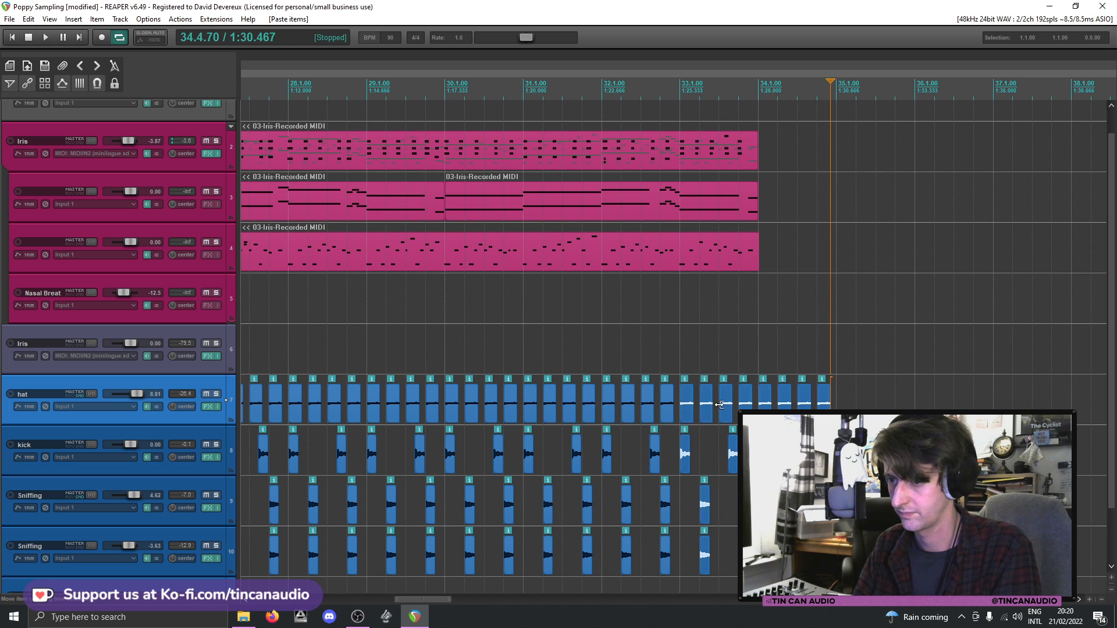
- Delete the hat, kick and Sniffing items from 34.1.00 onward, where the Iris MIDI items end
{"action": "left_click", "coordinate": [762, 407]}
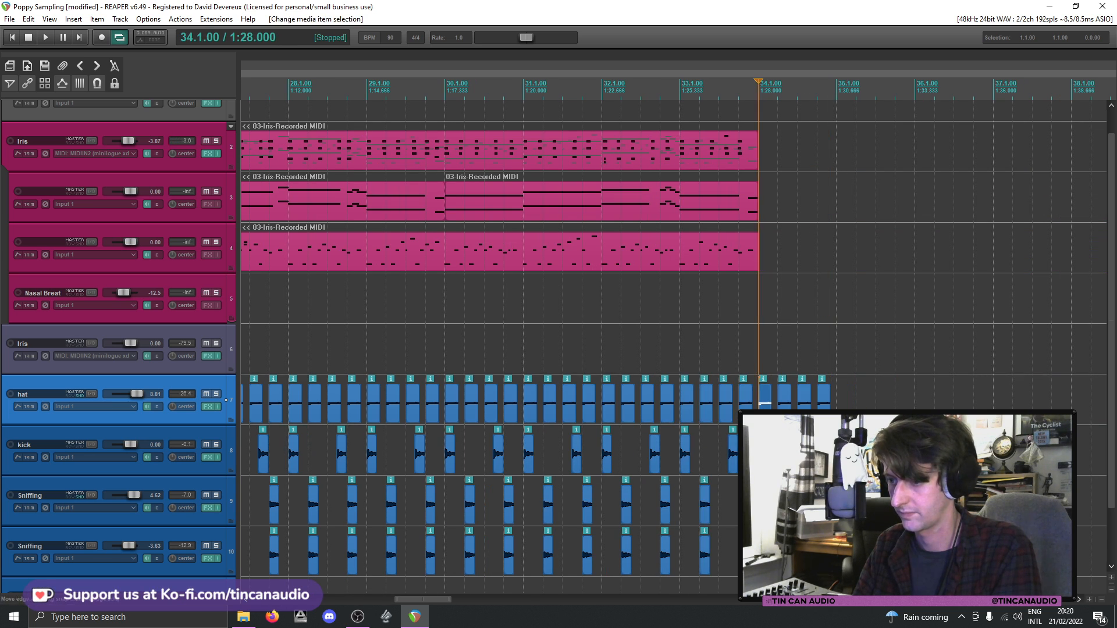
{"action": "left_click", "coordinate": [821, 554], "text": "shift"}
{"action": "key", "text": "Delete"}
{"action": "scroll", "coordinate": [625, 337], "scroll_direction": "down", "scroll_amount": 3}
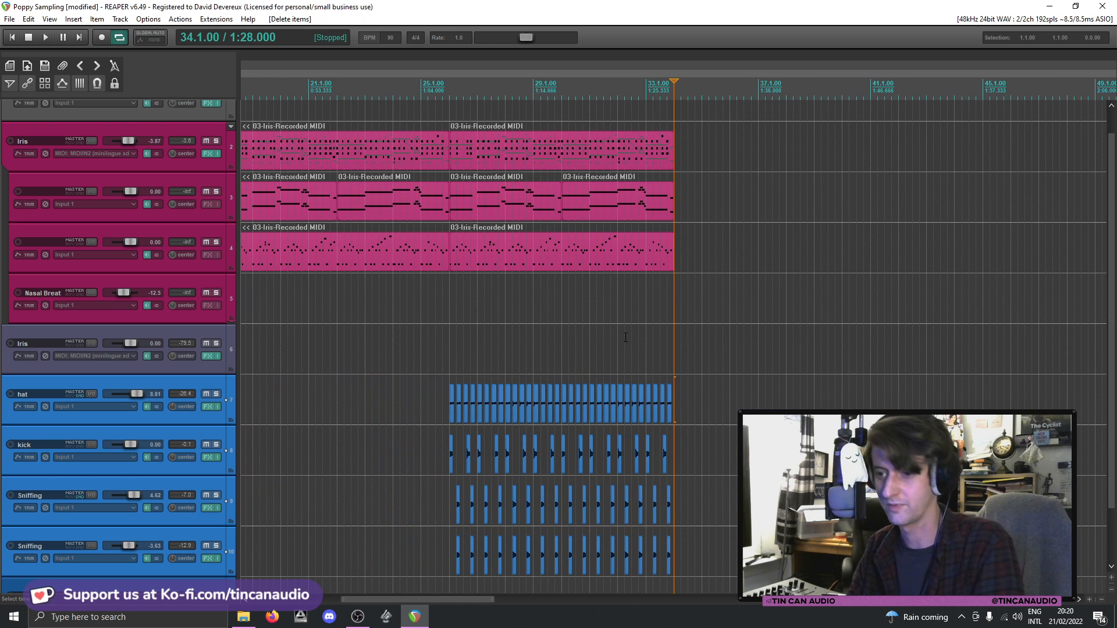
- Play back the end of the arrangement from about 31.4.00 and save the project
{"action": "left_click", "coordinate": [611, 335]}
{"action": "key", "text": "space"}
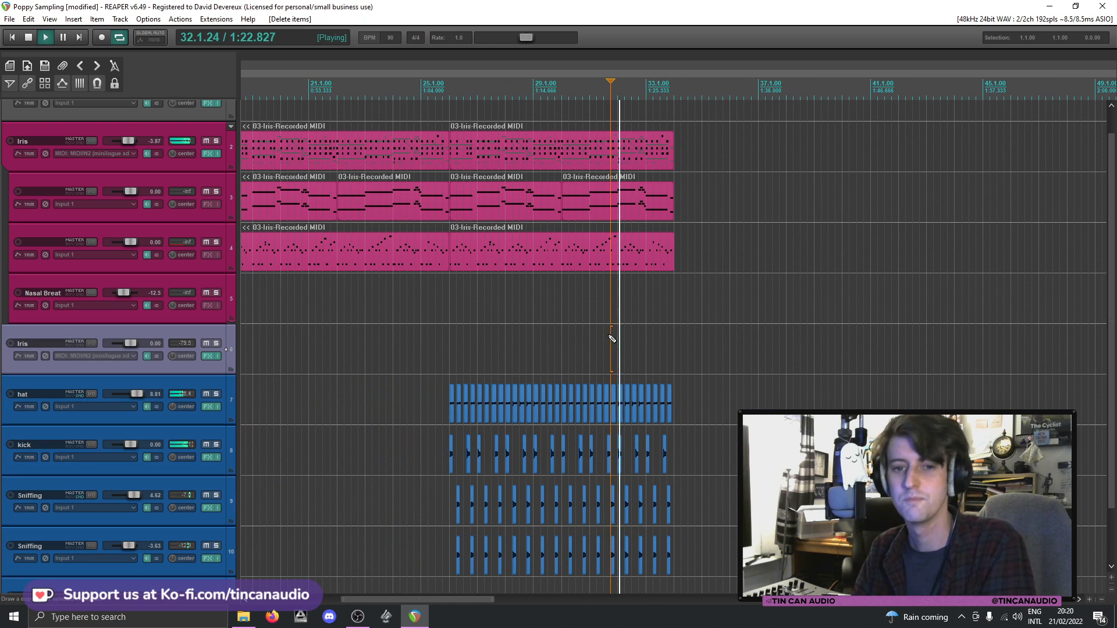
{"action": "key", "text": "ctrl+s"}
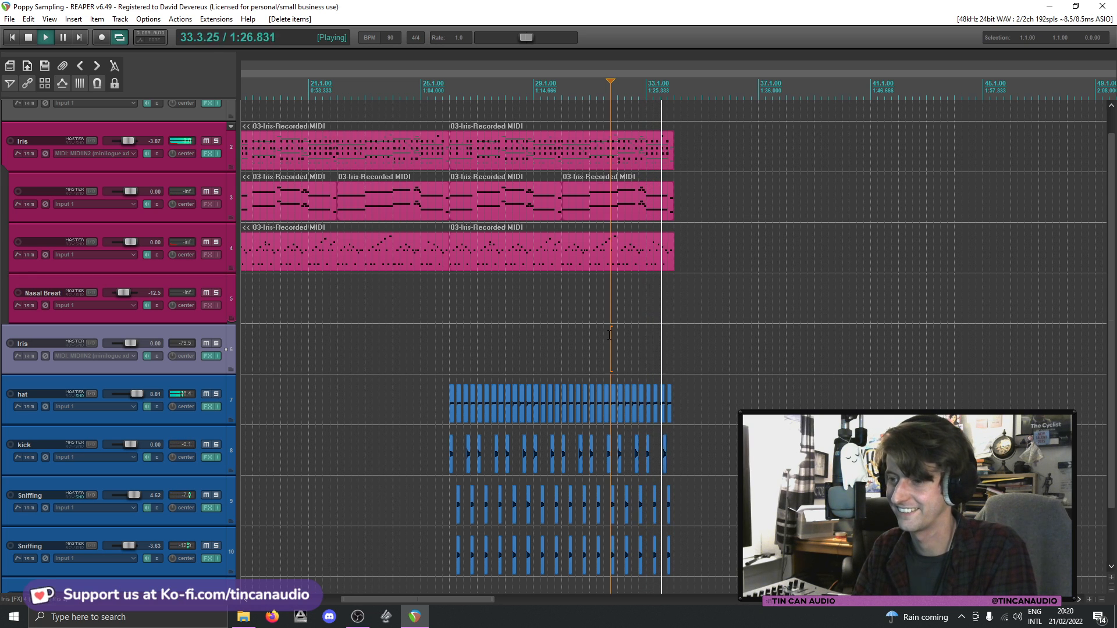
{"action": "scroll", "coordinate": [610, 335], "scroll_direction": "up", "scroll_amount": 3}
{"action": "scroll", "coordinate": [609, 335], "scroll_direction": "down", "scroll_amount": 6}
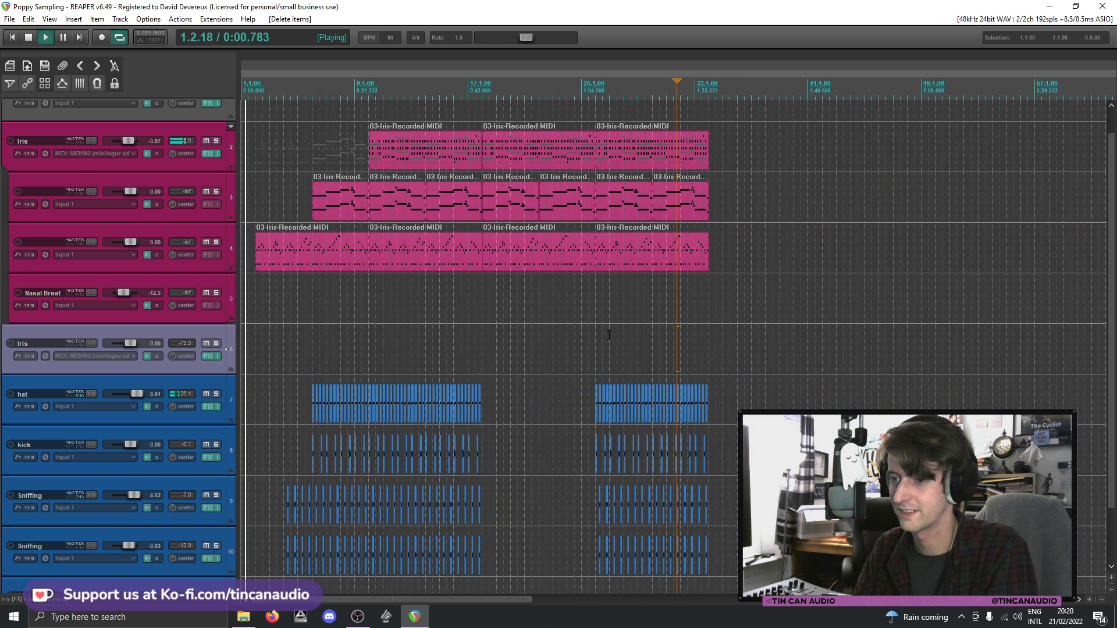
{"action": "left_click", "coordinate": [479, 244]}
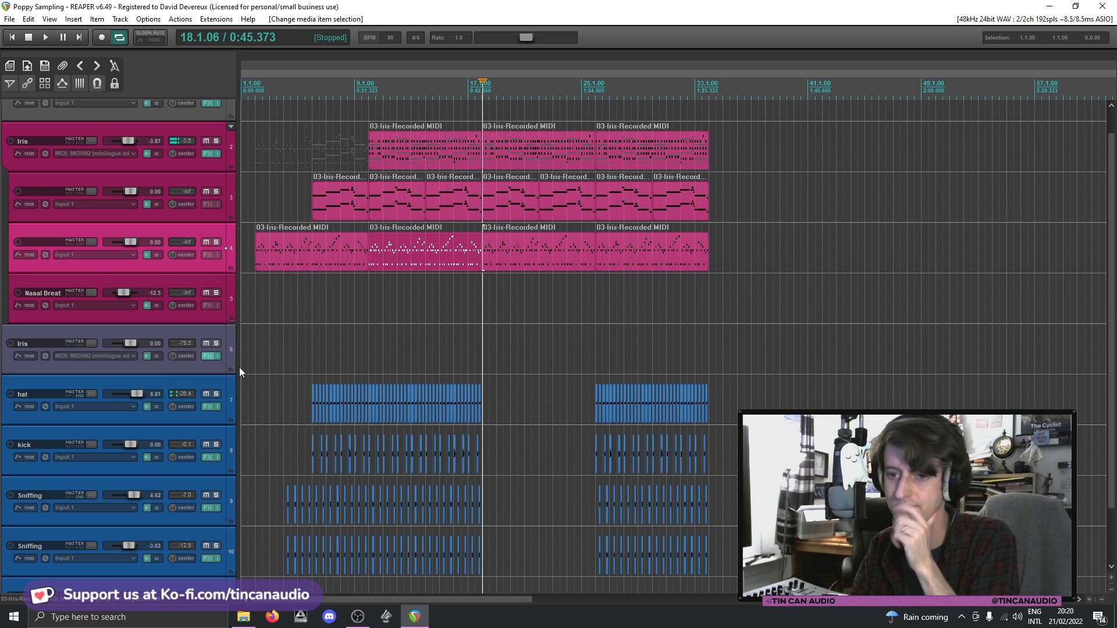
- Insert Purring In Bath.WAV from the Poppy folder in File Explorer onto the Samples track at about 58.1.00, closing the Iris effects window
{"action": "left_click", "coordinate": [243, 617]}
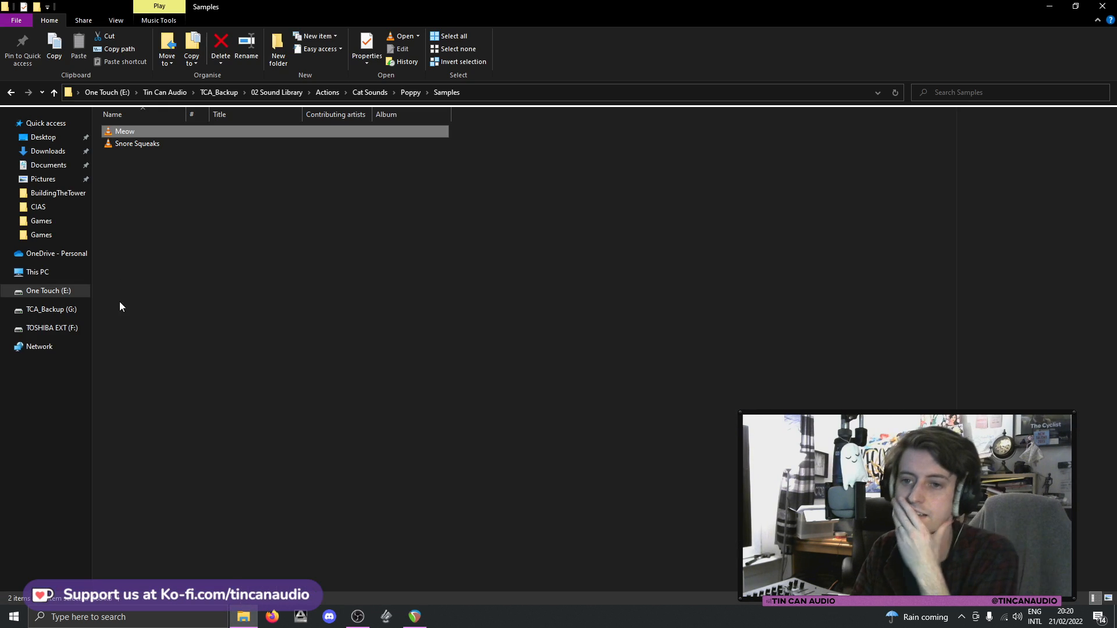
{"action": "left_click", "coordinate": [407, 93]}
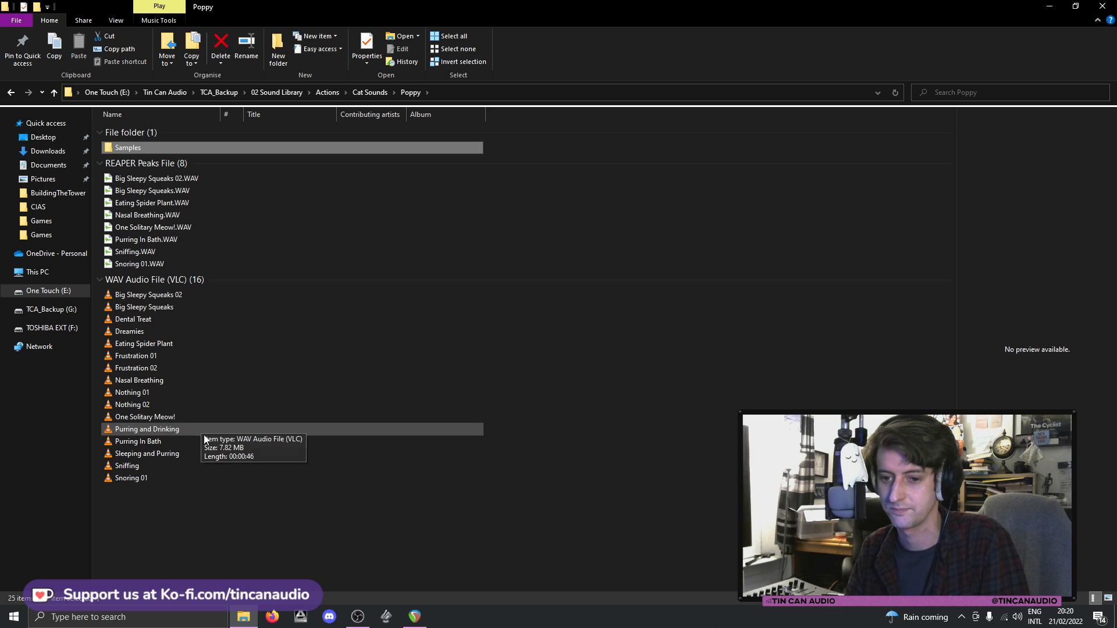
{"action": "left_click_drag", "start_coordinate": [199, 446], "coordinate": [671, 357]}
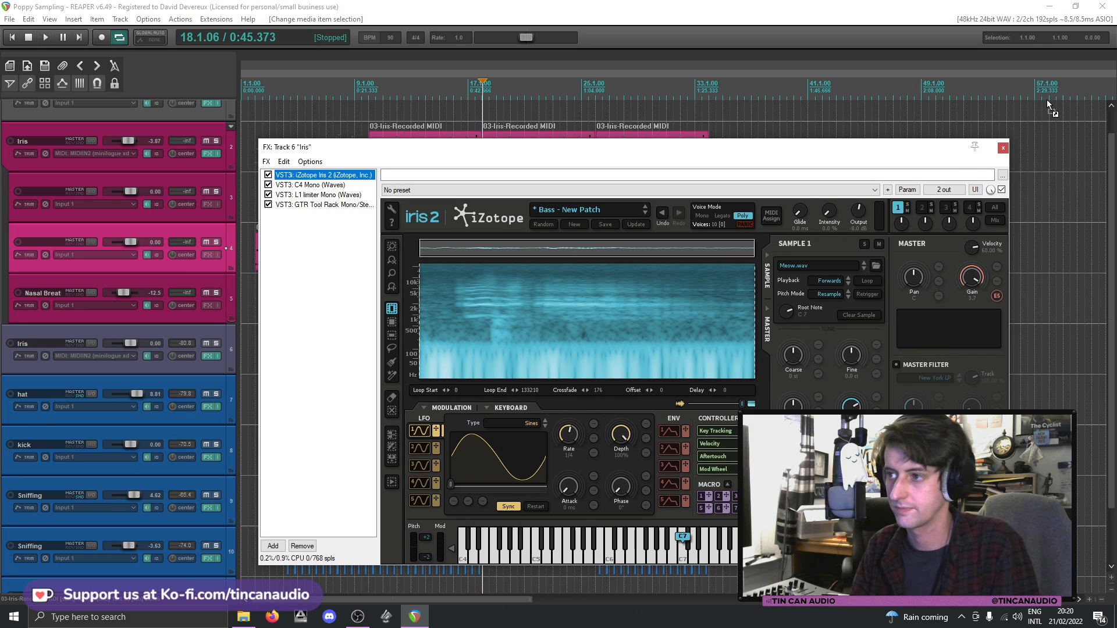
{"action": "left_click_drag", "start_coordinate": [1046, 100], "coordinate": [1051, 112]}
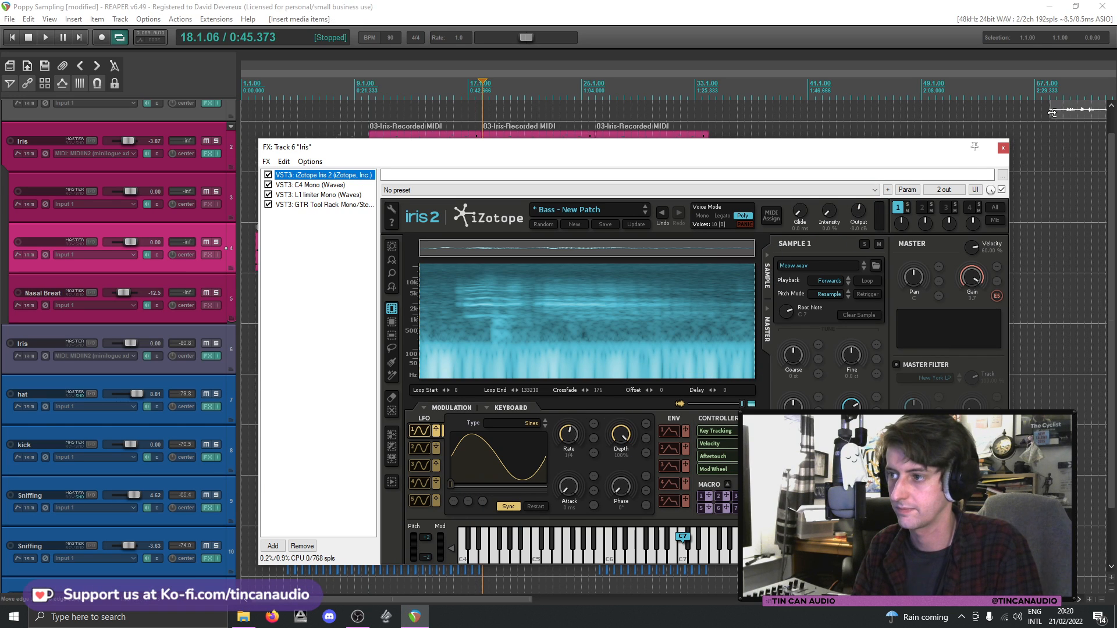
{"action": "left_click", "coordinate": [1003, 148]}
{"action": "scroll", "coordinate": [918, 149], "scroll_direction": "up", "scroll_amount": 1}
{"action": "scroll", "coordinate": [917, 149], "scroll_direction": "down", "scroll_amount": 2}
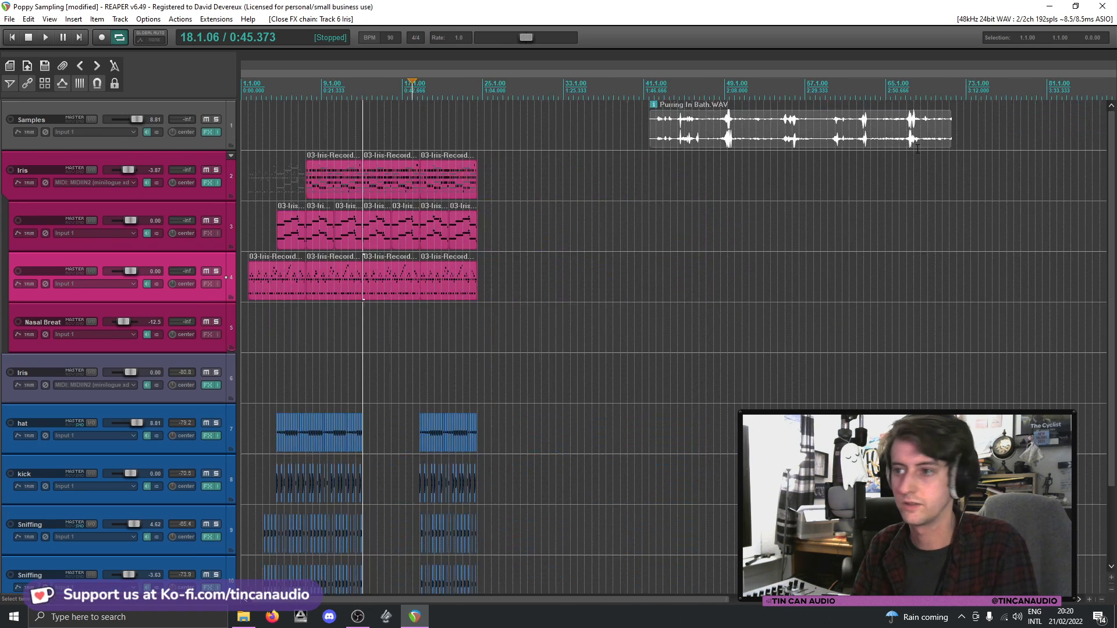
- Audition the Purring In Bath recording on the Samples track from 68.1.00
{"action": "left_click", "coordinate": [662, 130]}
{"action": "left_click", "coordinate": [719, 126]}
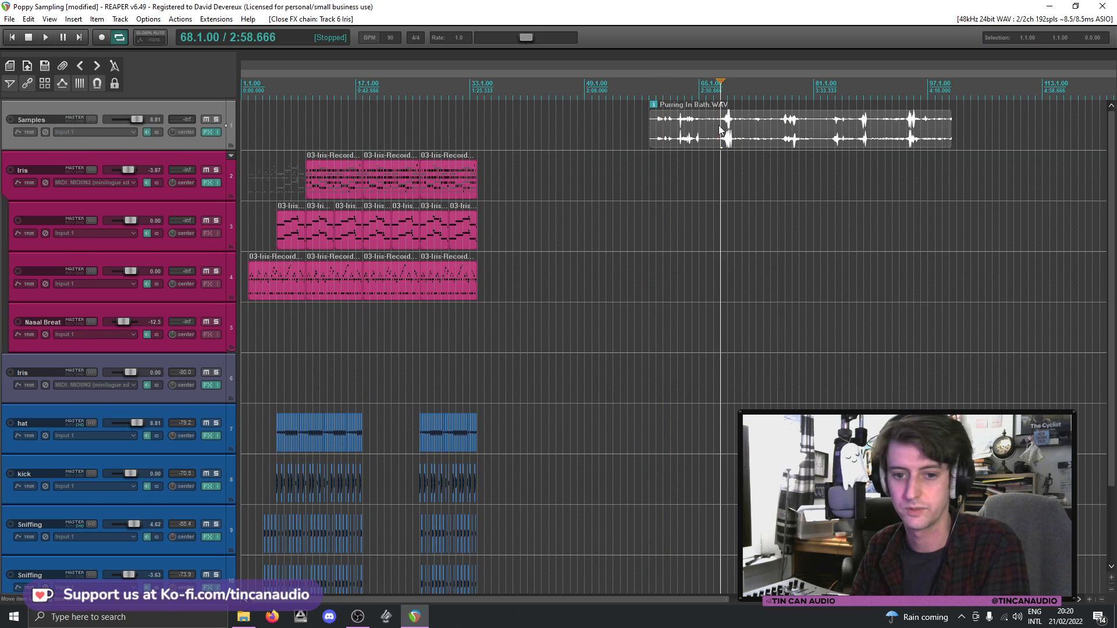
{"action": "key", "text": "space"}
{"action": "scroll", "coordinate": [737, 142], "scroll_direction": "up", "scroll_amount": 5}
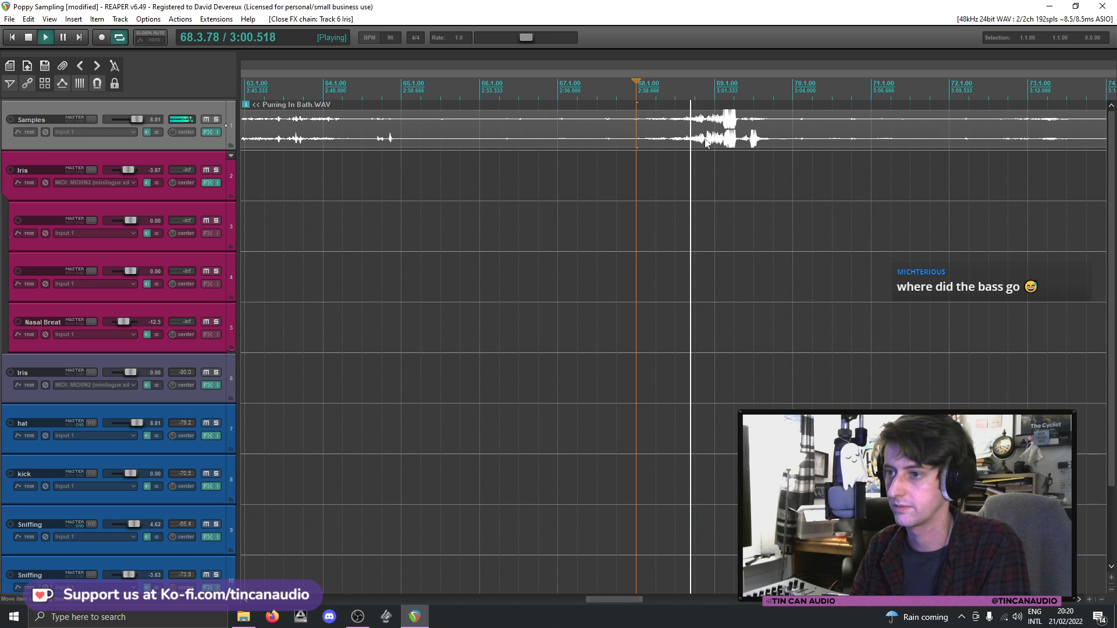
{"action": "key", "text": "space"}
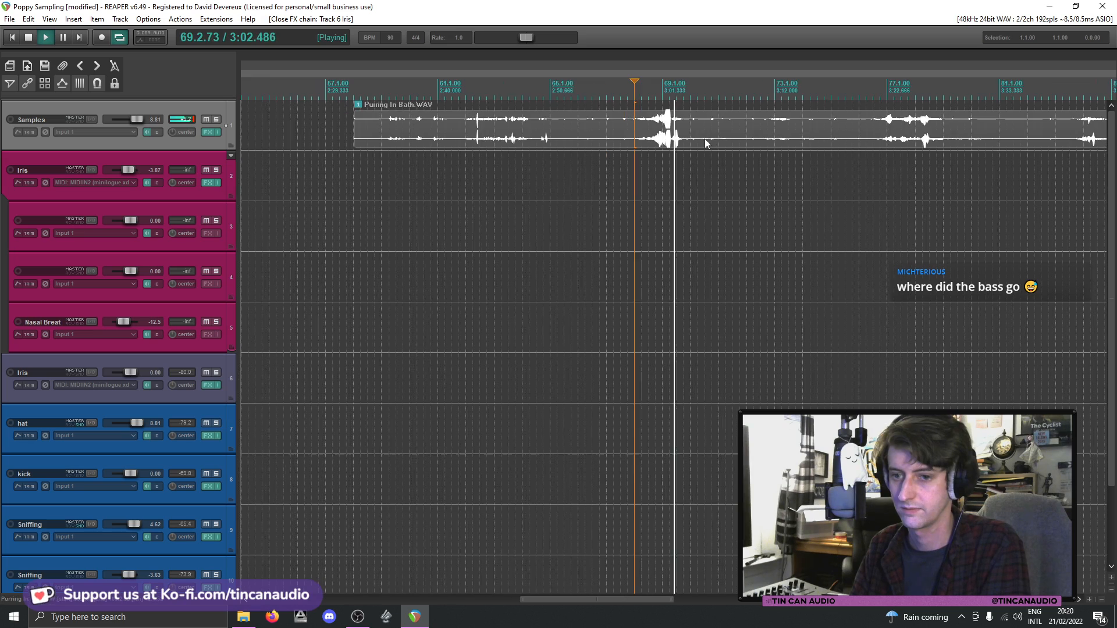
- Play back the arrangement from about 16.1.00 to hear the lead-in to the drumless section
{"action": "scroll", "coordinate": [703, 139], "scroll_direction": "down", "scroll_amount": 10}
{"action": "left_click", "coordinate": [318, 283]}
{"action": "key", "text": "space"}
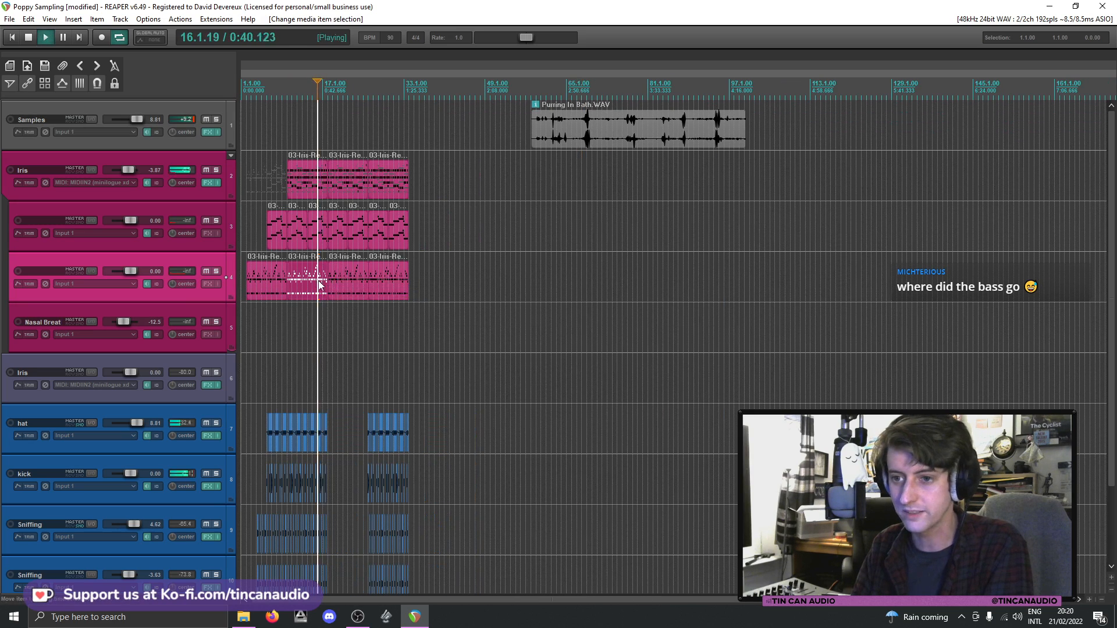
- Play back the arrangement from about 15.4.00 to hear the transition into the drumless section
{"action": "scroll", "coordinate": [350, 284], "scroll_direction": "up", "scroll_amount": 8}
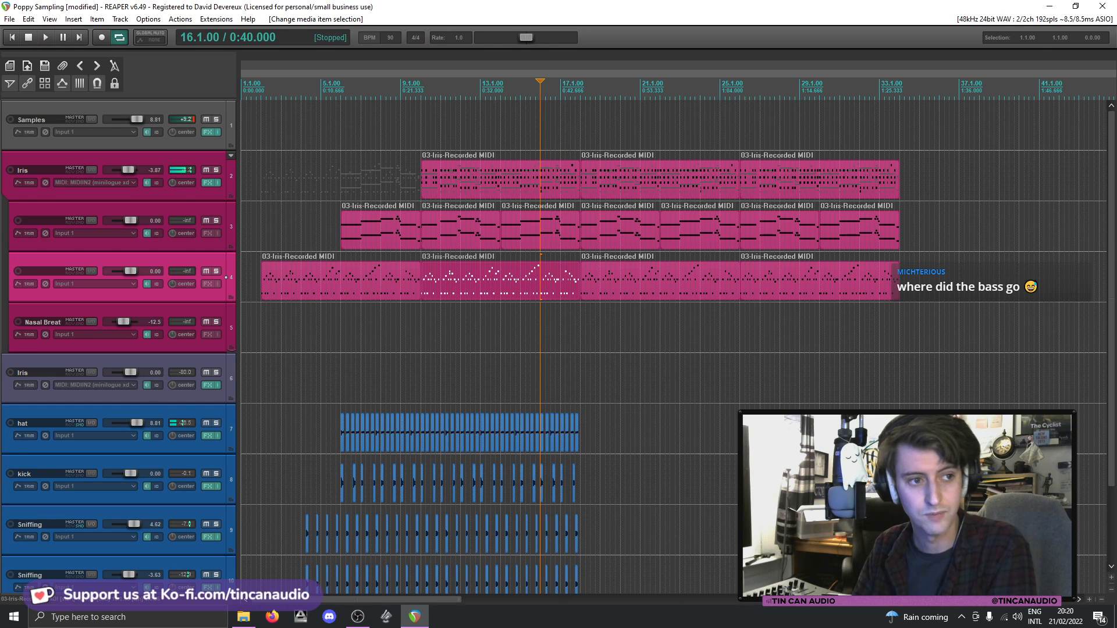
{"action": "key", "text": "alt+Tab"}
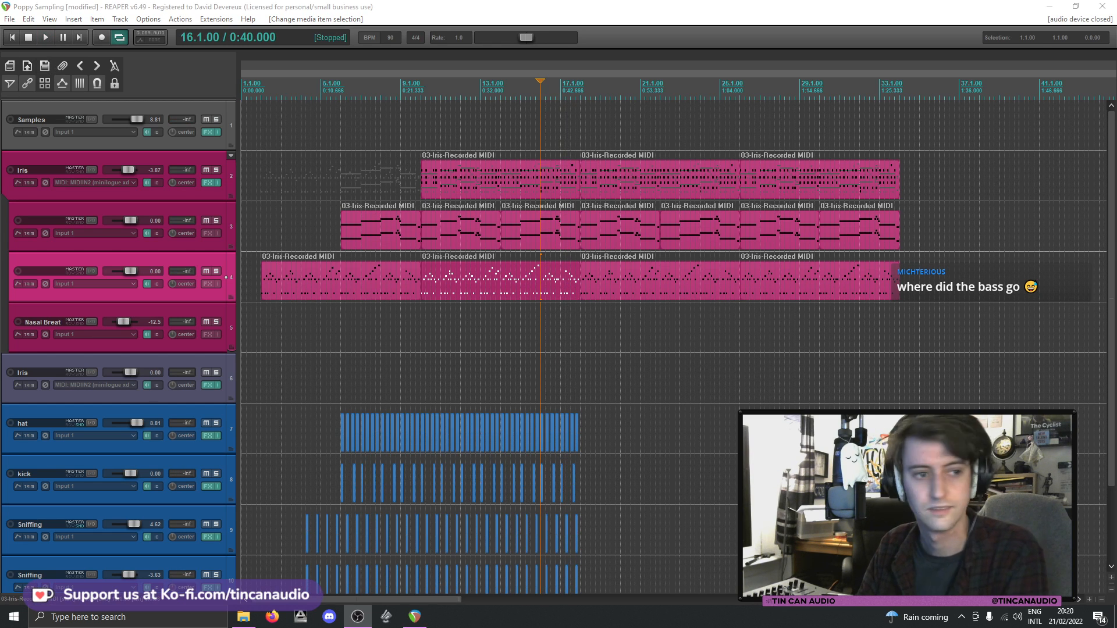
{"action": "left_click", "coordinate": [533, 249]}
{"action": "key", "text": "space"}
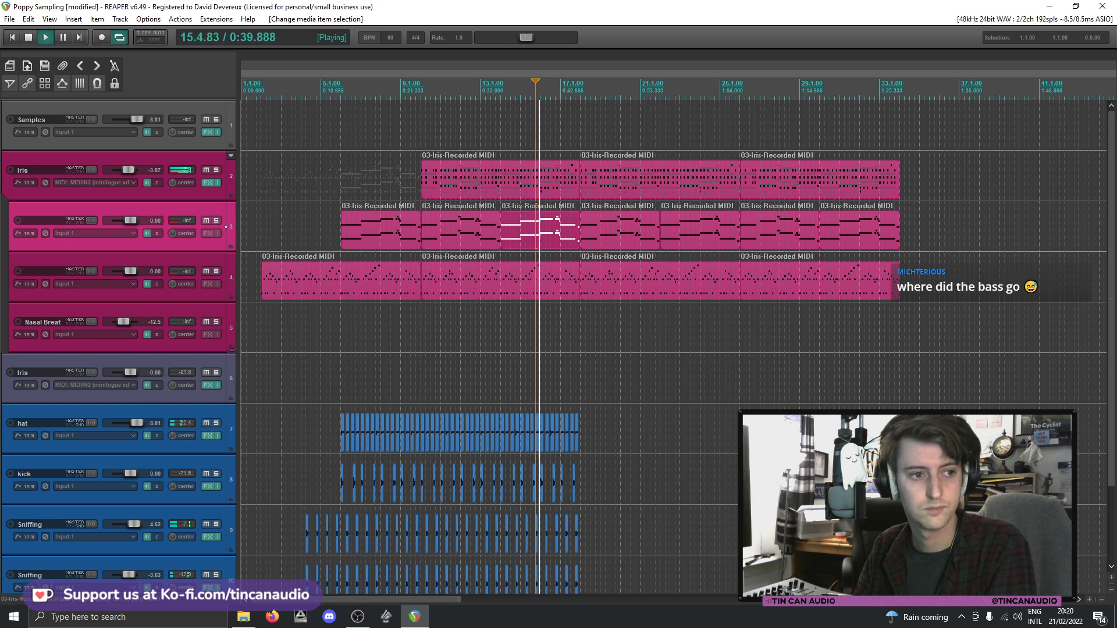
{"action": "key", "text": "alt+Tab"}
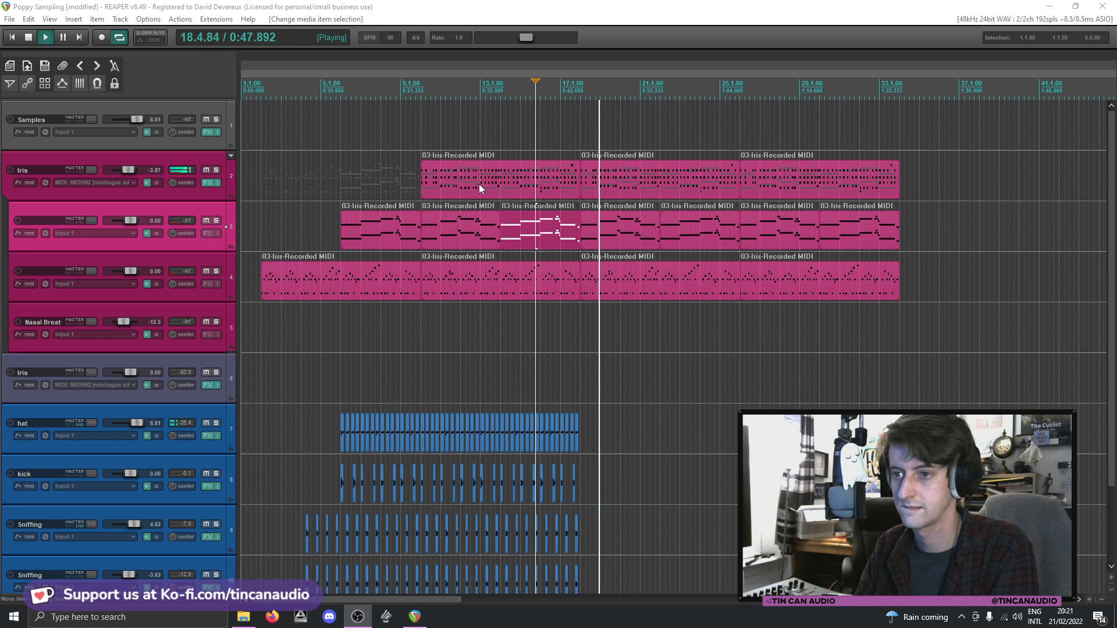
{"action": "left_click", "coordinate": [598, 225]}
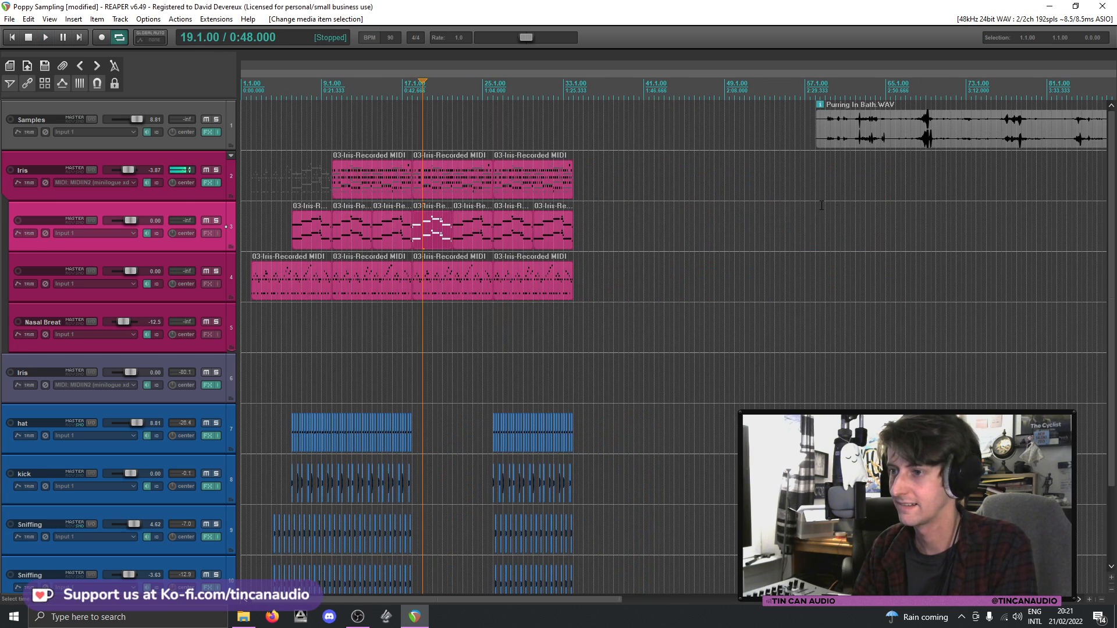
- Audition the Purring In Bath recording on the Samples track from 66.1.00
{"action": "left_click_drag", "start_coordinate": [849, 136], "coordinate": [847, 136]}
{"action": "scroll", "coordinate": [803, 147], "scroll_direction": "down", "scroll_amount": 1}
{"action": "scroll", "coordinate": [785, 139], "scroll_direction": "up", "scroll_amount": 2}
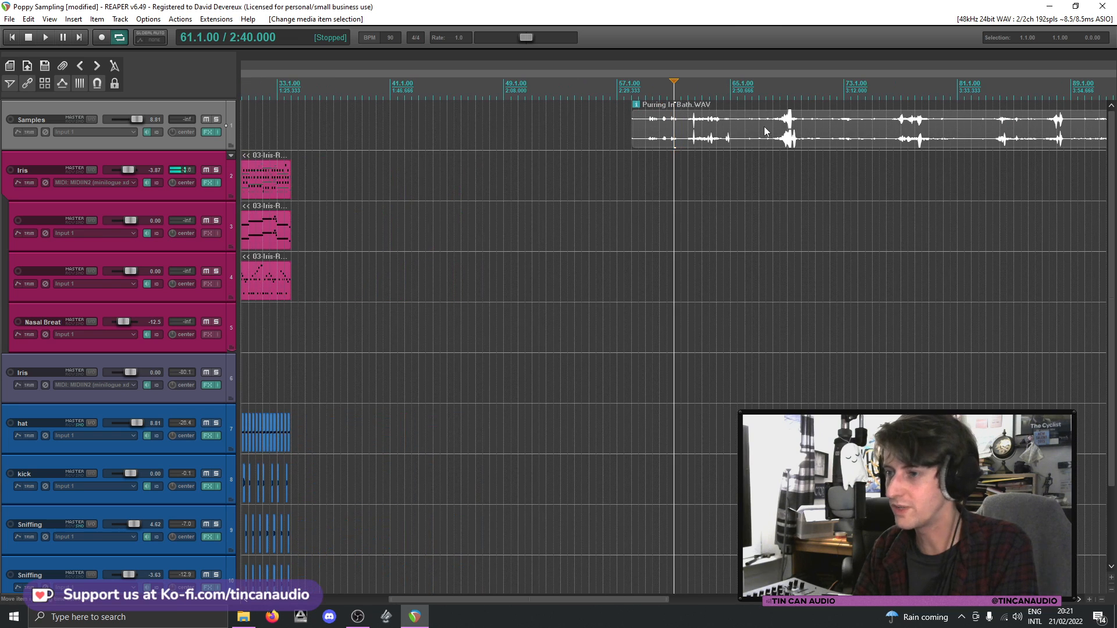
{"action": "left_click", "coordinate": [746, 131]}
{"action": "scroll", "coordinate": [746, 130], "scroll_direction": "up", "scroll_amount": 2}
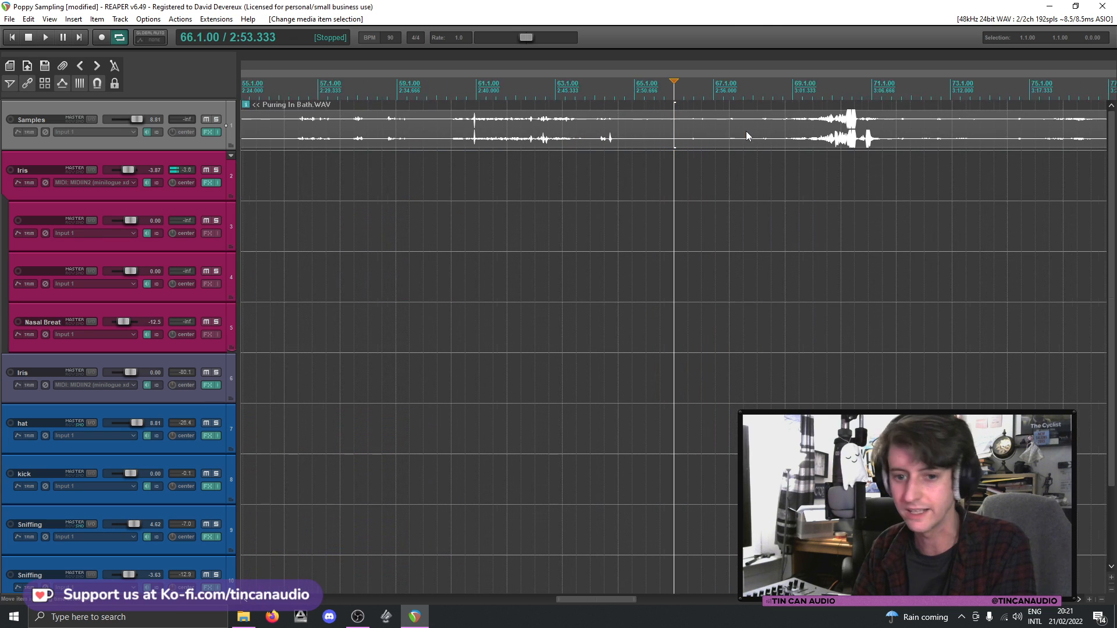
{"action": "key", "text": "space"}
{"action": "scroll", "coordinate": [725, 134], "scroll_direction": "down", "scroll_amount": 1}
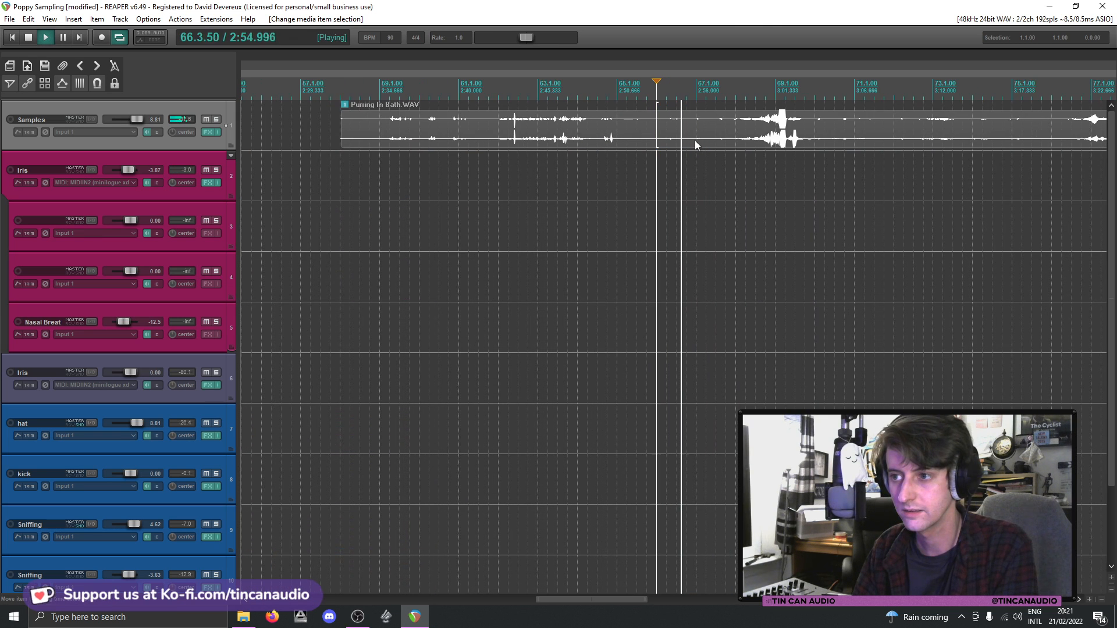
- Split the Purring In Bath item at about 67.1.00, 70.3.00 and 71.1.00 while it plays
{"action": "left_click", "coordinate": [695, 142]}
{"action": "key", "text": "s"}
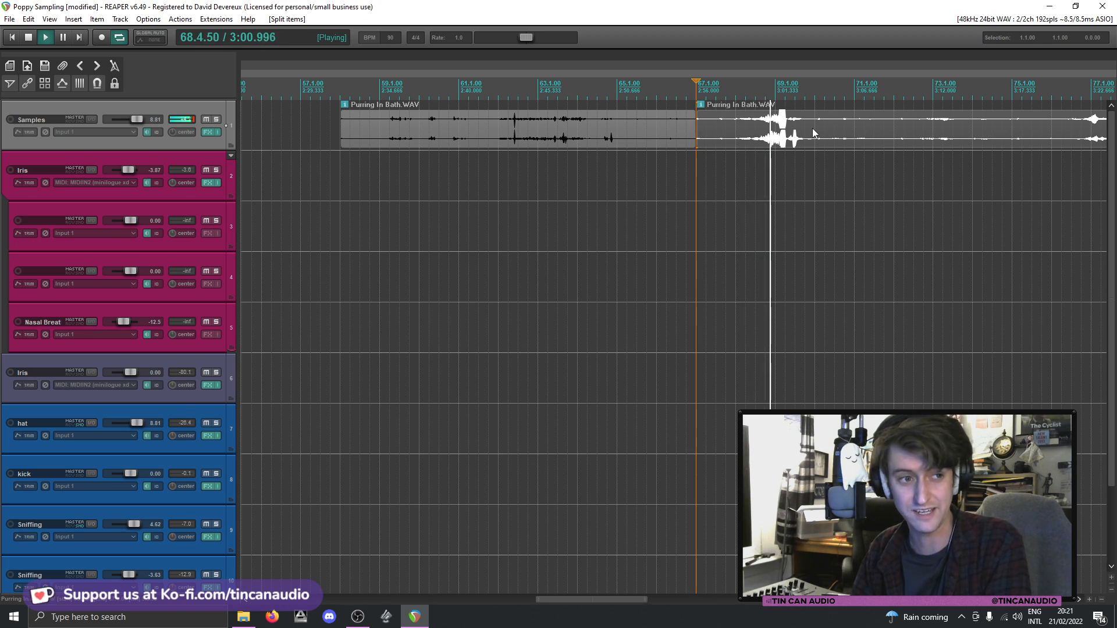
{"action": "left_click", "coordinate": [838, 144]}
{"action": "key", "text": "s"}
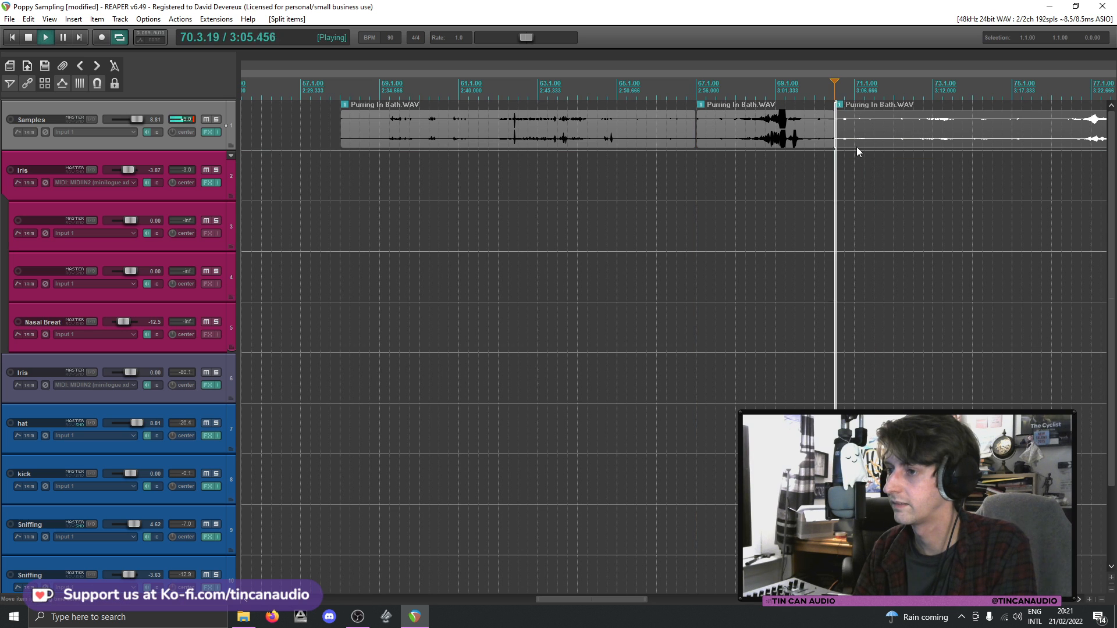
{"action": "left_click", "coordinate": [856, 146]}
{"action": "key", "text": "s"}
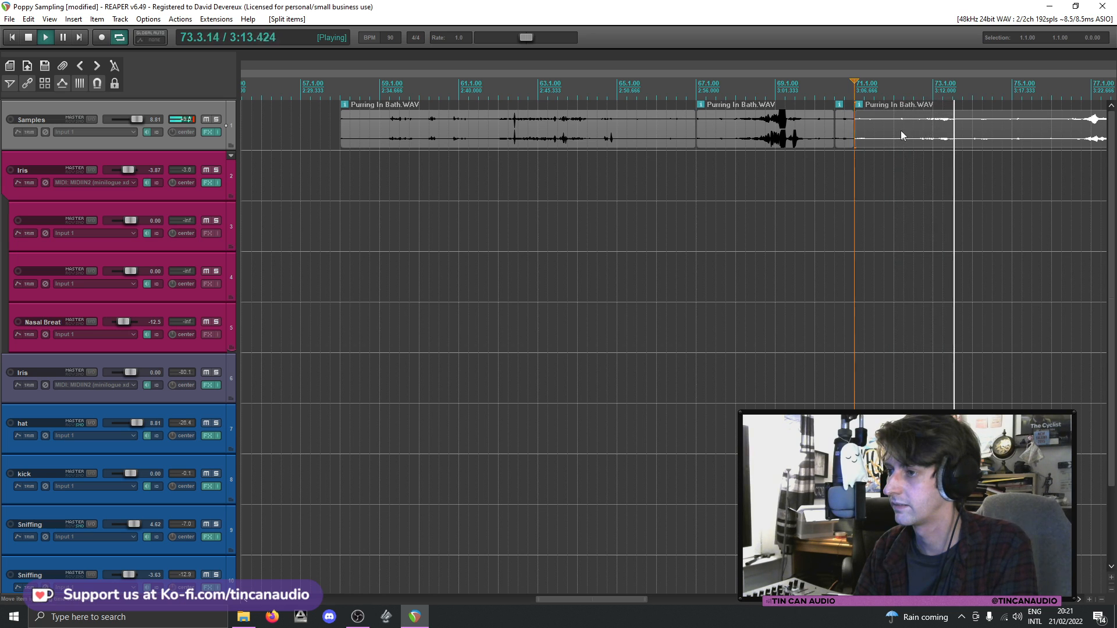
- Replay the purr from 71.1.00 and split the item at about 71.4.00
{"action": "key", "text": "space"}
{"action": "key", "text": "space"}
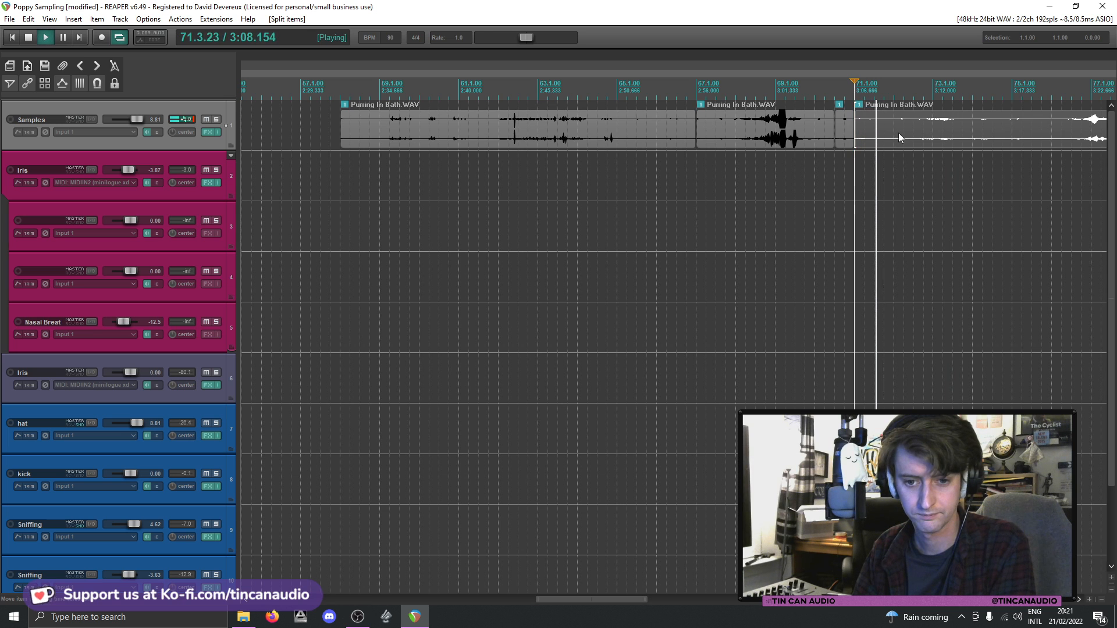
{"action": "scroll", "coordinate": [898, 132], "scroll_direction": "up", "scroll_amount": 2}
{"action": "key", "text": "space"}
{"action": "key", "text": "space"}
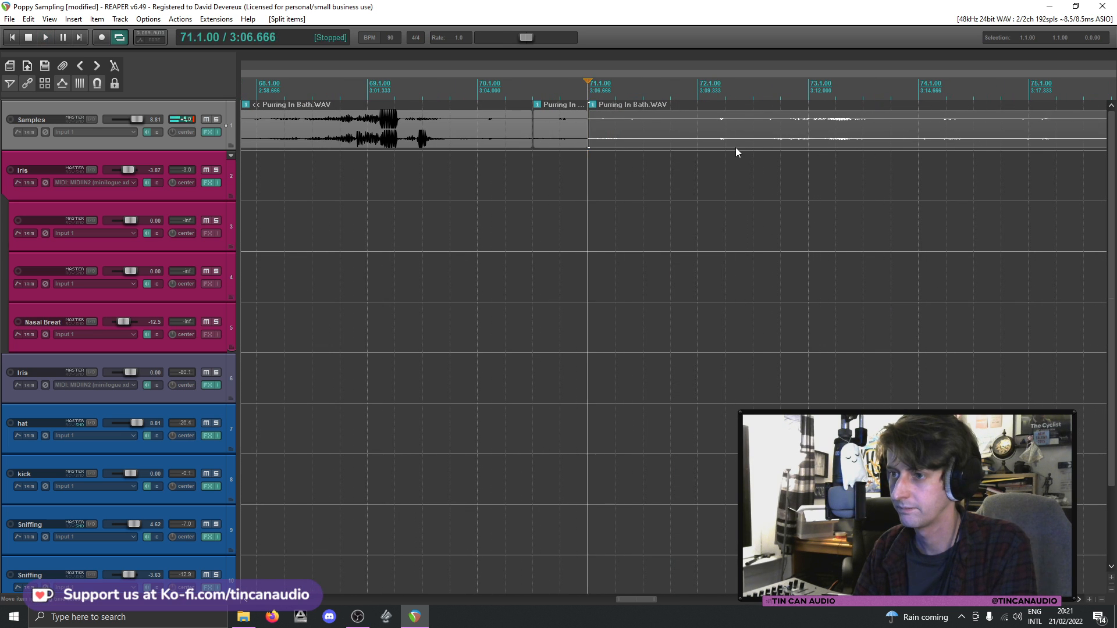
{"action": "left_click", "coordinate": [672, 145]}
{"action": "key", "text": "s"}
{"action": "key", "text": "space"}
- Delete all the Purring In Bath pieces except the short slice from 71.1.00 to 71.4.00
{"action": "left_click", "coordinate": [703, 129]}
{"action": "scroll", "coordinate": [703, 129], "scroll_direction": "down", "scroll_amount": 2}
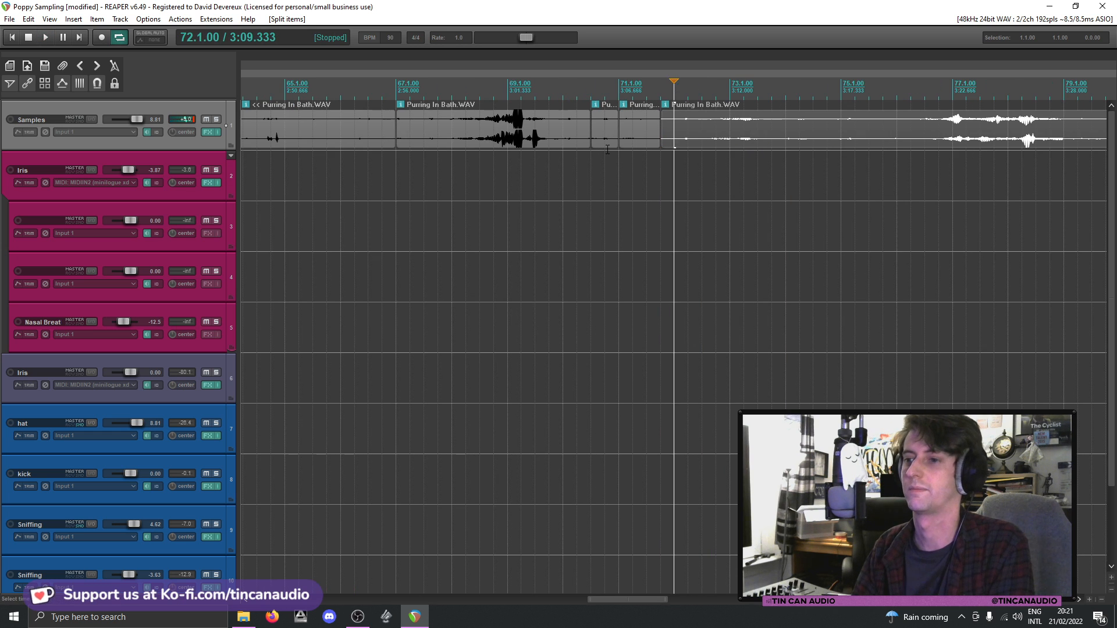
{"action": "key", "text": "Delete"}
{"action": "left_click", "coordinate": [606, 139]}
{"action": "scroll", "coordinate": [606, 138], "scroll_direction": "down", "scroll_amount": 3}
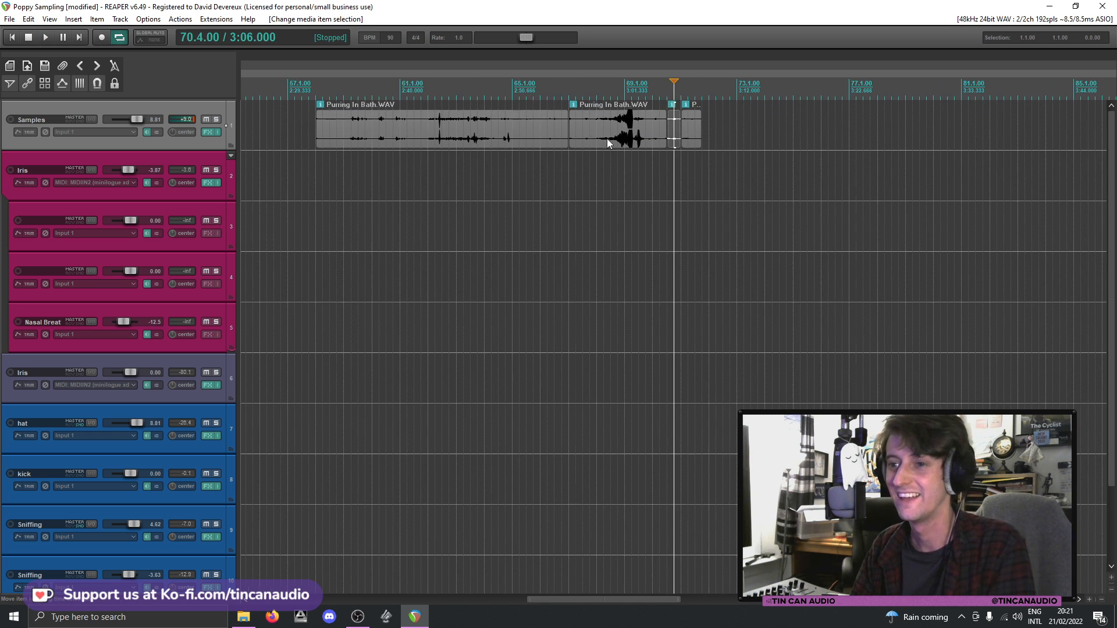
{"action": "left_click", "coordinate": [550, 129], "text": "shift"}
{"action": "key", "text": "Delete"}
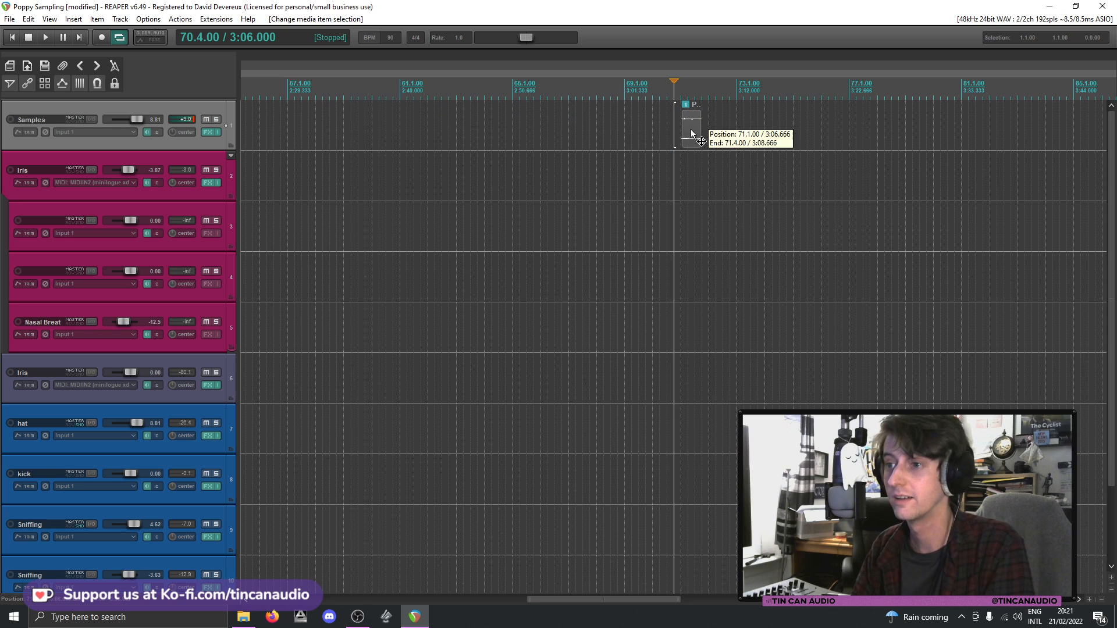
- Raise the remaining purr slice's volume to +12 dB, switch its channel mode to mono and play it
{"action": "double_click", "coordinate": [689, 130]}
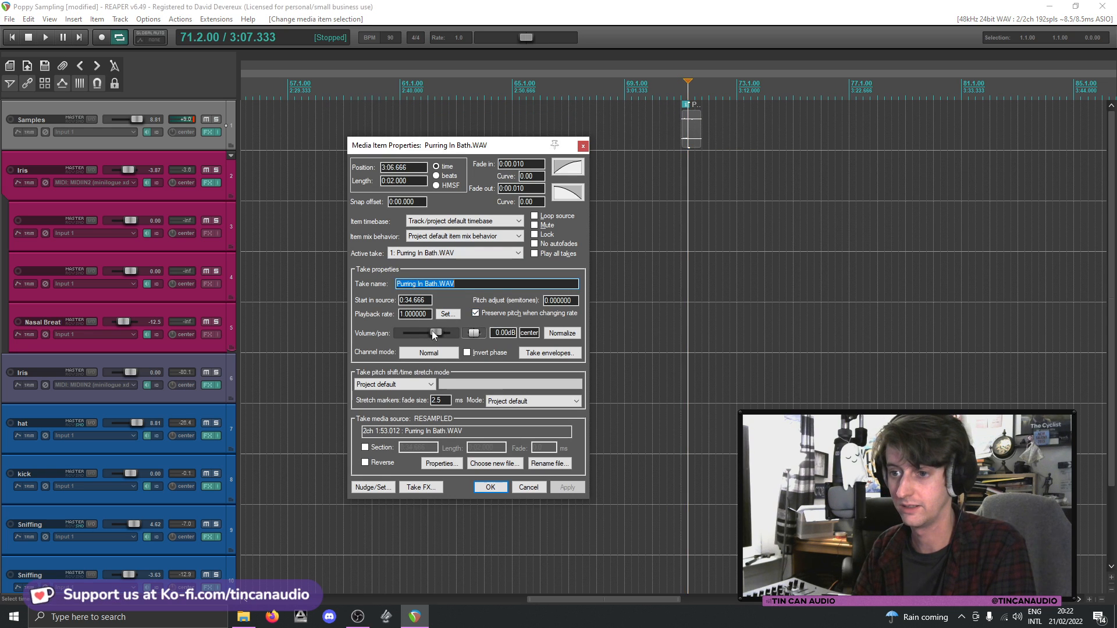
{"action": "left_click_drag", "start_coordinate": [433, 333], "coordinate": [463, 336]}
{"action": "left_click", "coordinate": [498, 488]}
{"action": "left_click", "coordinate": [684, 133]}
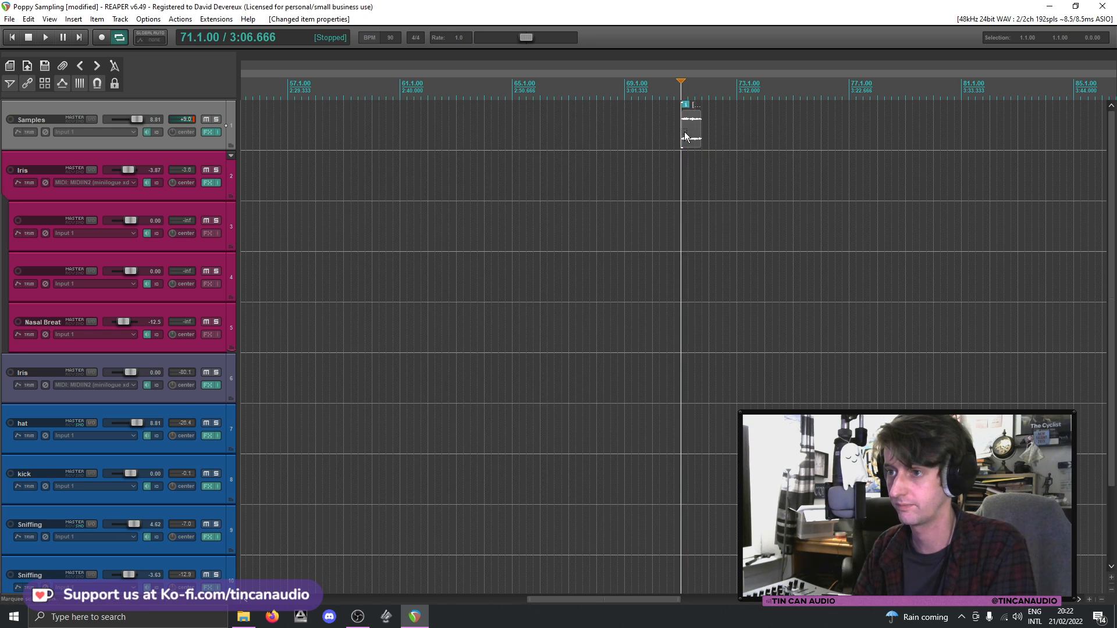
{"action": "right_click", "coordinate": [684, 137]}
{"action": "mouse_move", "coordinate": [692, 138]}
{"action": "left_click", "coordinate": [608, 303]}
{"action": "key", "text": "space"}
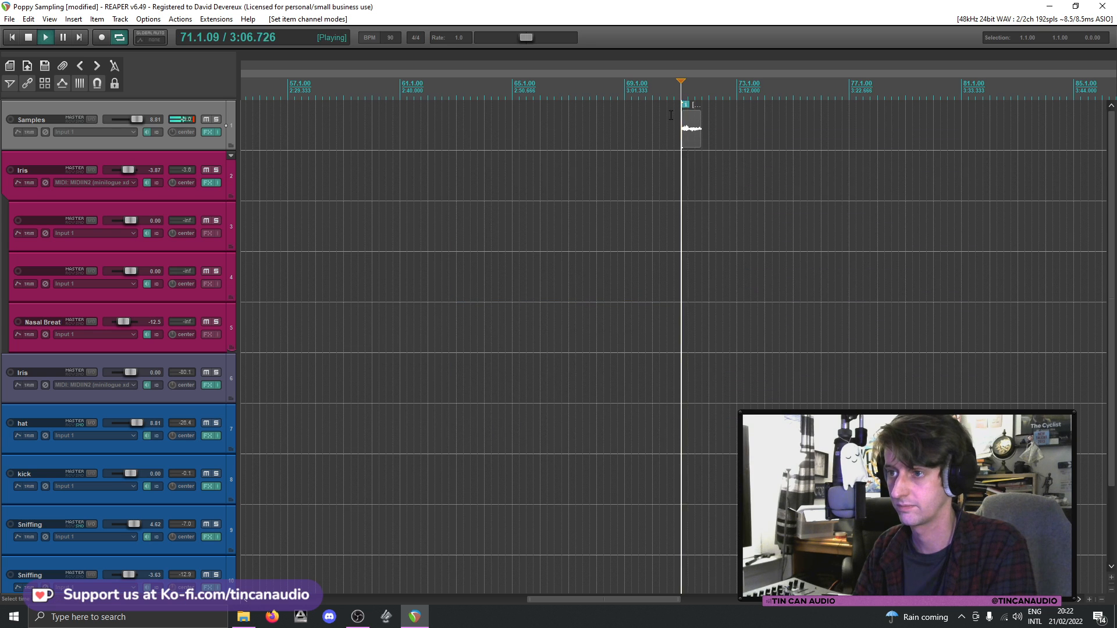
{"action": "key", "text": "Home"}
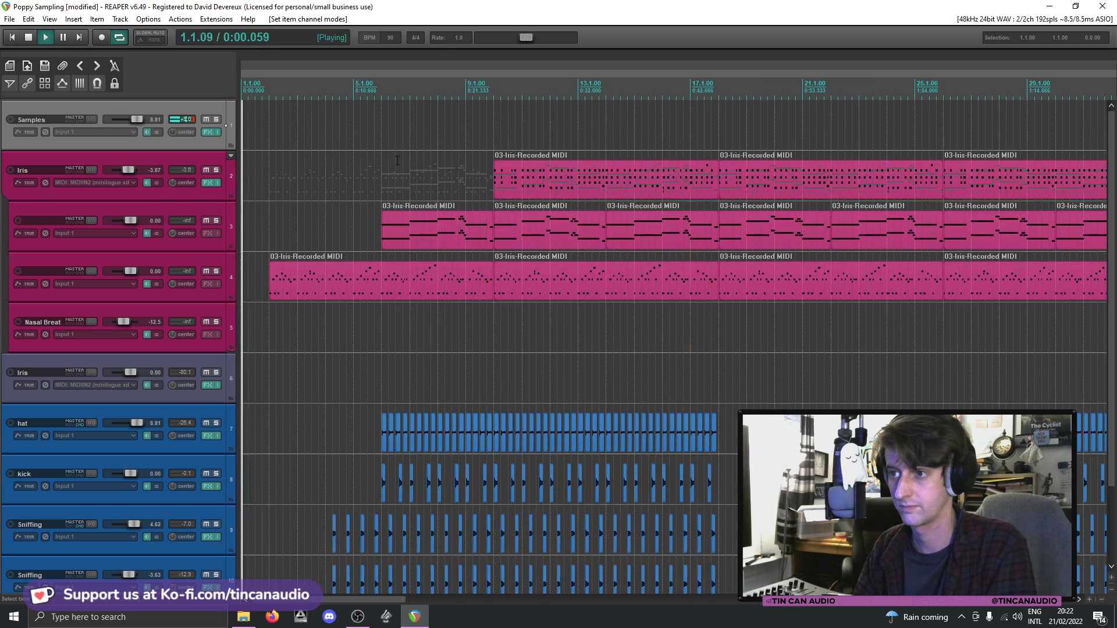
{"action": "key", "text": "space"}
{"action": "scroll", "coordinate": [390, 146], "scroll_direction": "down", "scroll_amount": 3}
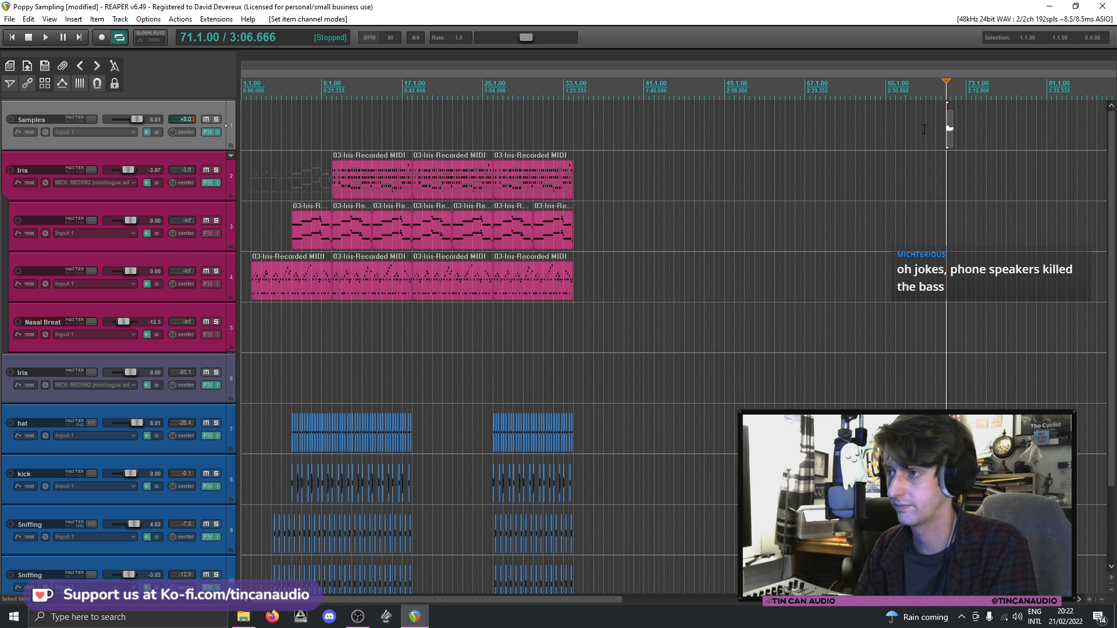
{"action": "scroll", "coordinate": [947, 140], "scroll_direction": "up", "scroll_amount": 2}
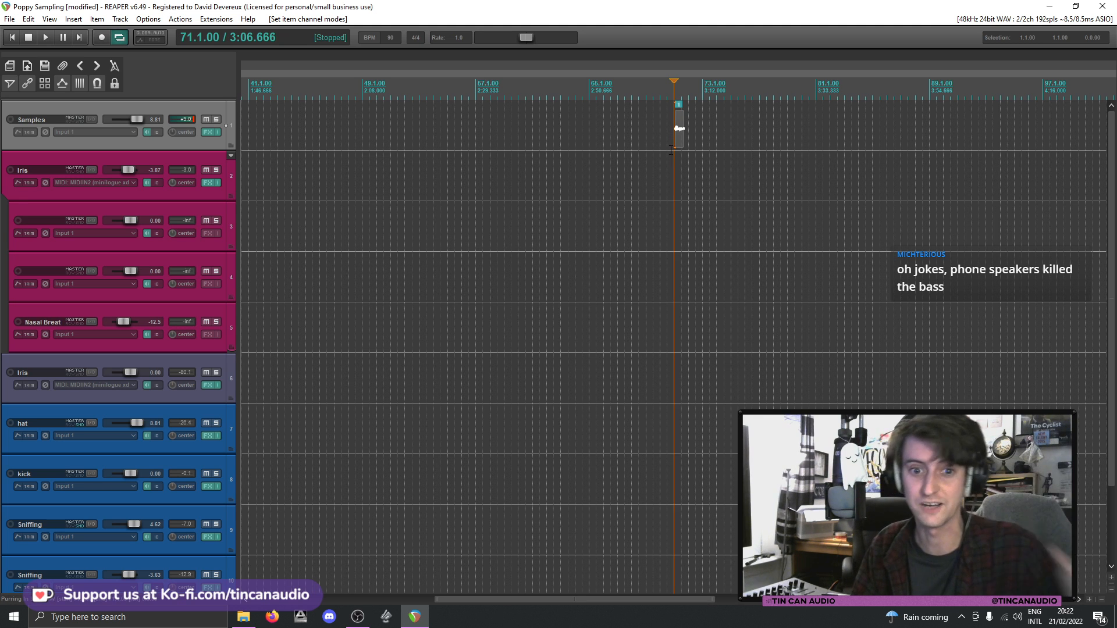
{"action": "scroll", "coordinate": [663, 134], "scroll_direction": "up", "scroll_amount": 5}
{"action": "left_click", "coordinate": [718, 134]}
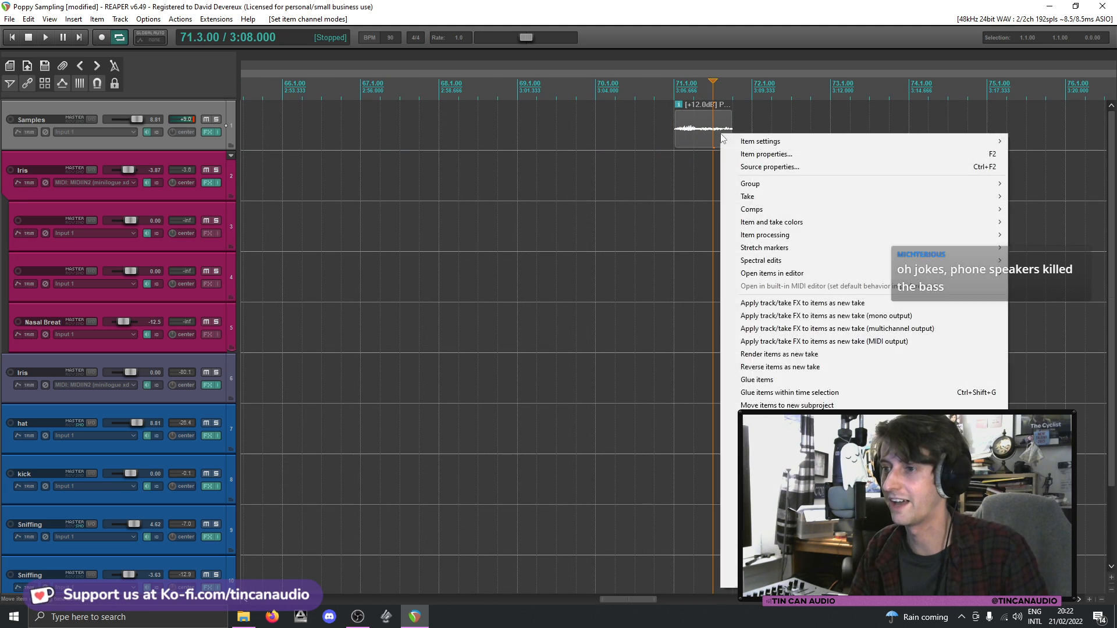
{"action": "right_click", "coordinate": [719, 134]}
{"action": "mouse_move", "coordinate": [737, 144]}
{"action": "left_click", "coordinate": [702, 124]}
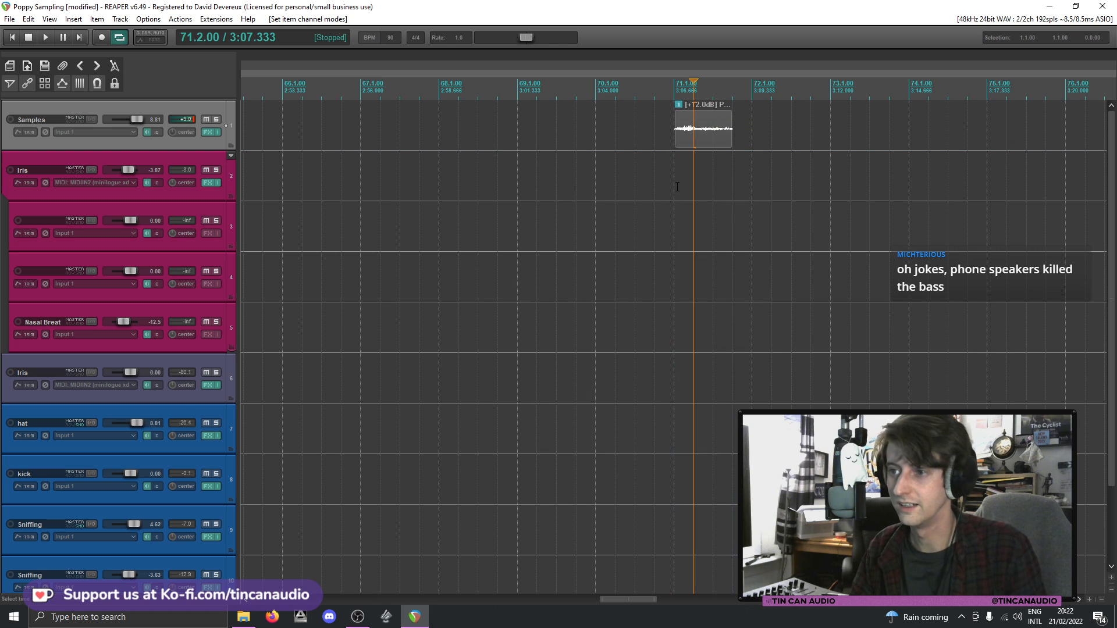
- Make a time selection over the purr slice and render it to the Poppy Samples folder as Purr.wav, 24-bit stereo at 48000 Hz
{"action": "left_click_drag", "start_coordinate": [675, 187], "coordinate": [734, 189]}
{"action": "key", "text": "ctrl+alt+r"}
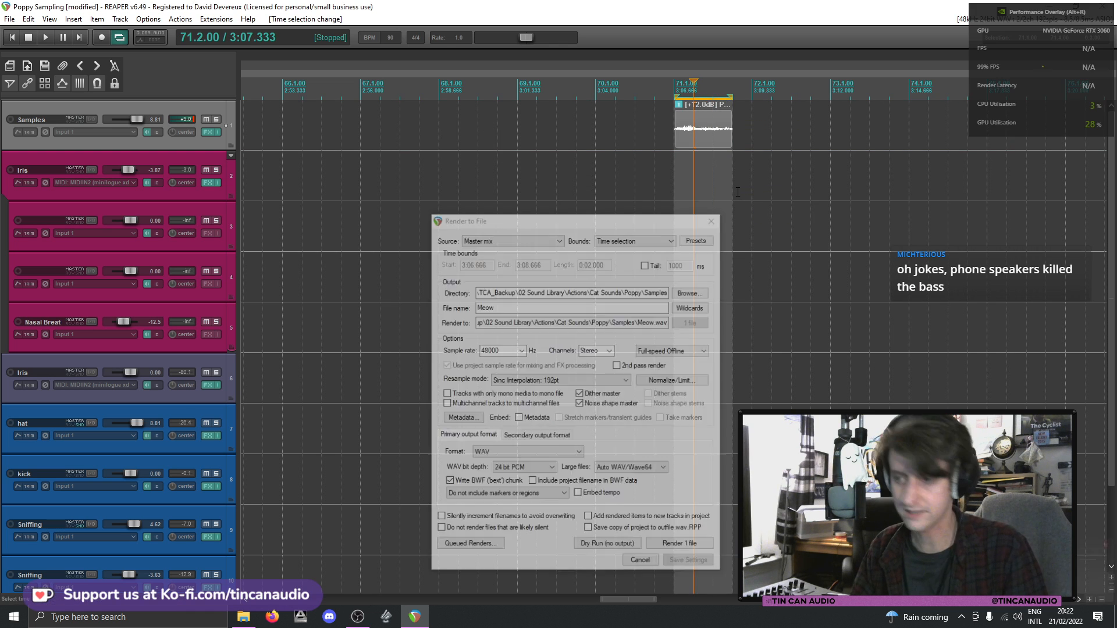
{"action": "left_click_drag", "start_coordinate": [494, 306], "coordinate": [484, 285]}
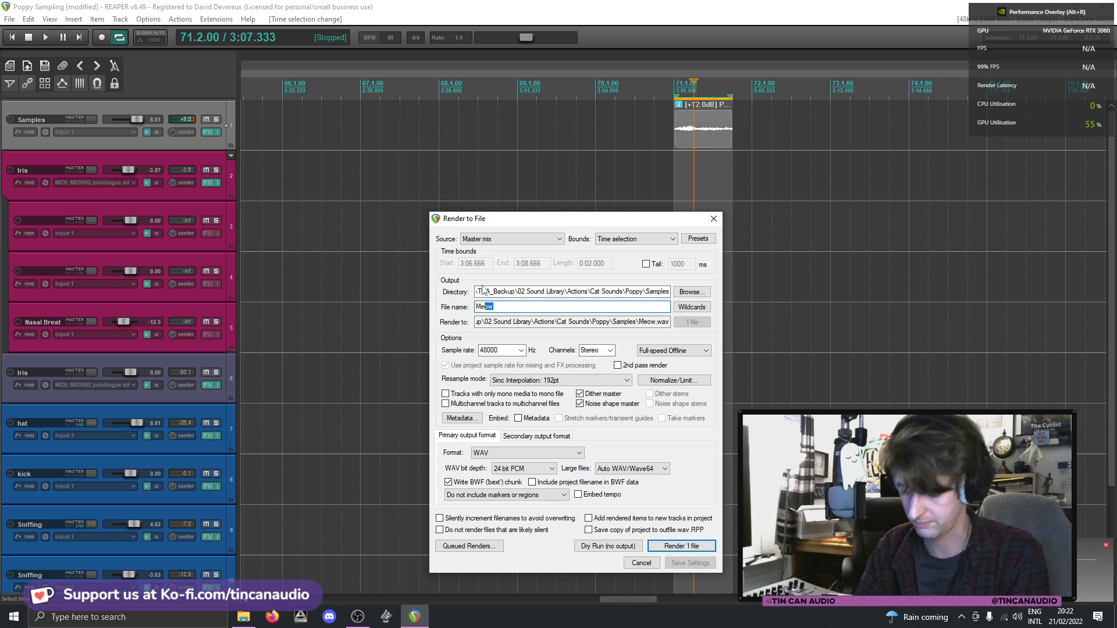
{"action": "key", "text": "BackSpace"}
{"action": "key", "text": "BackSpace"}
{"action": "key", "text": "BackSpace"}
{"action": "key", "text": "Return"}
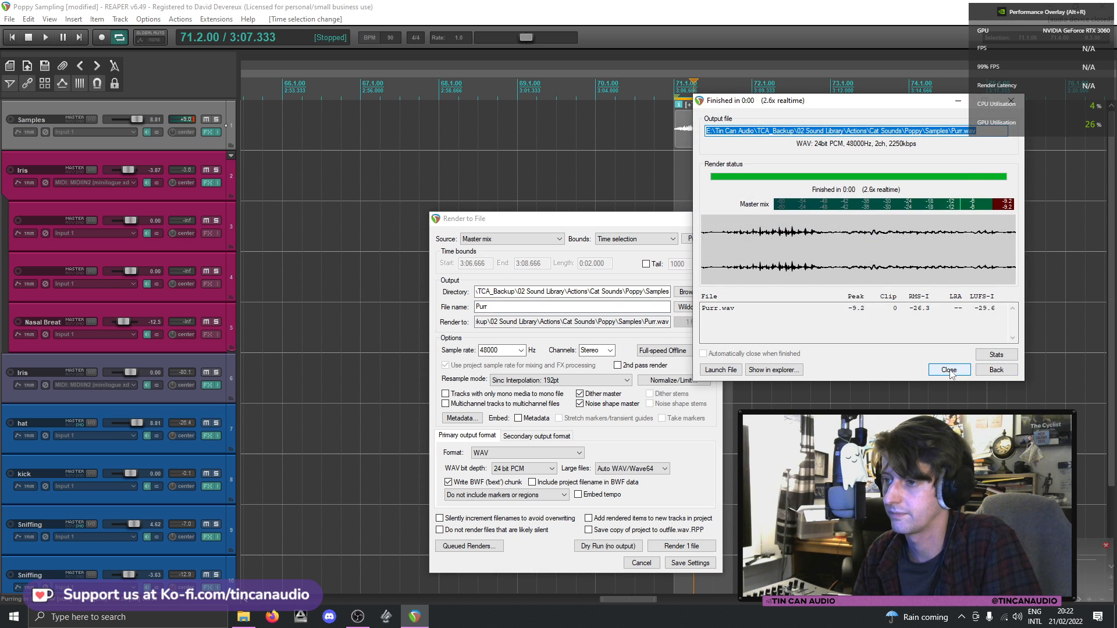
{"action": "left_click", "coordinate": [949, 373]}
- Select the standalone Iris track above the hat track and open Poppy's Samples subfolder in File Explorer
{"action": "scroll", "coordinate": [683, 155], "scroll_direction": "down", "scroll_amount": 6}
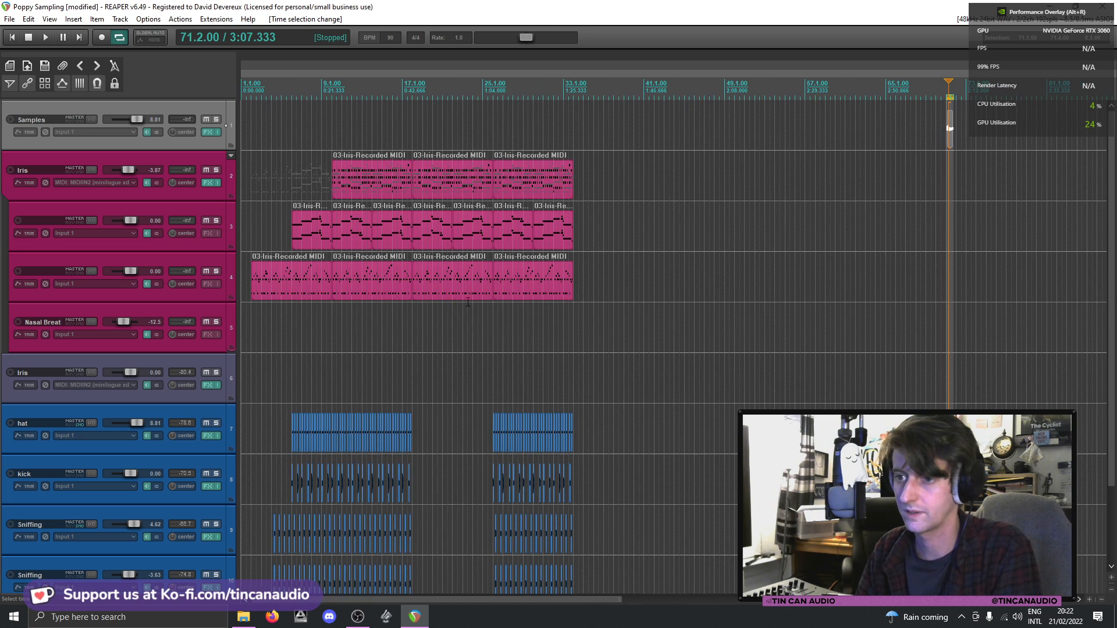
{"action": "left_click", "coordinate": [265, 367]}
{"action": "scroll", "coordinate": [349, 384], "scroll_direction": "up", "scroll_amount": 5}
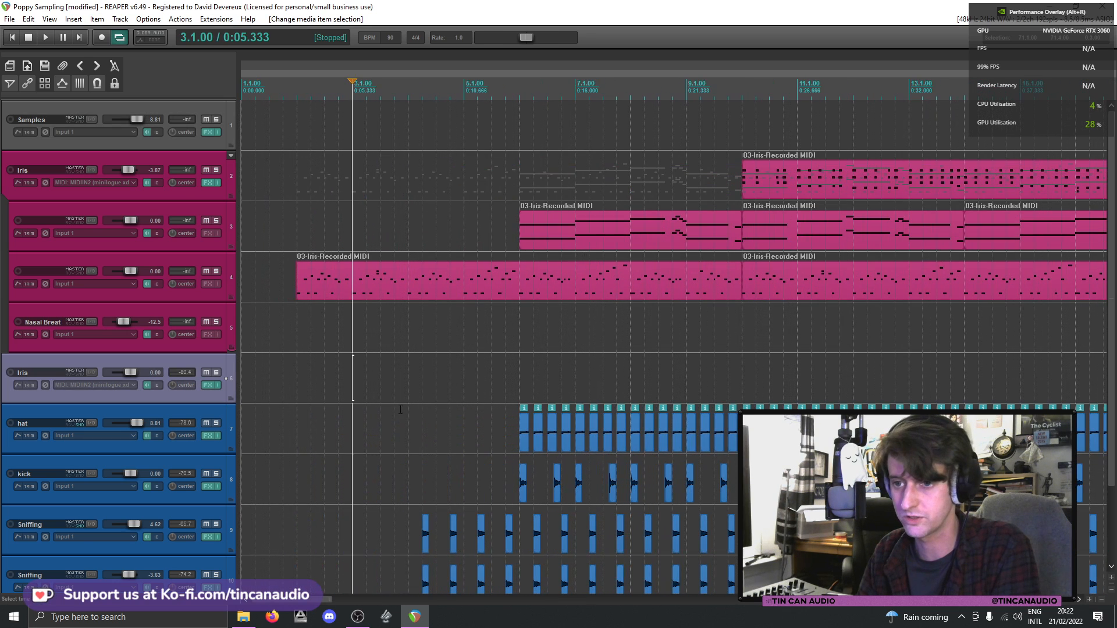
{"action": "left_click", "coordinate": [243, 616]}
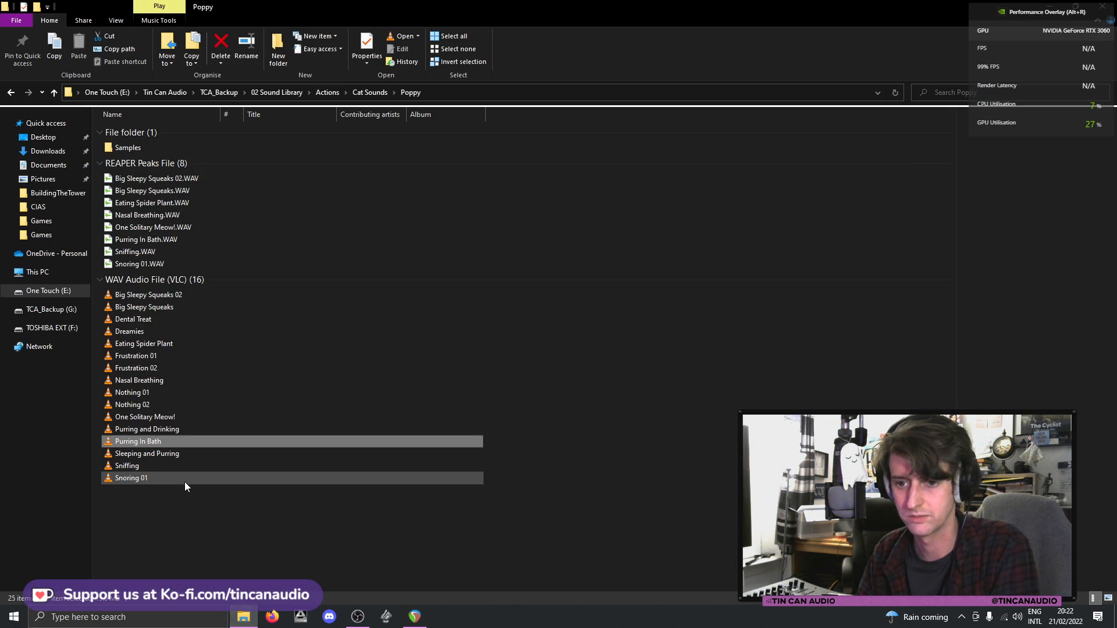
{"action": "double_click", "coordinate": [140, 146]}
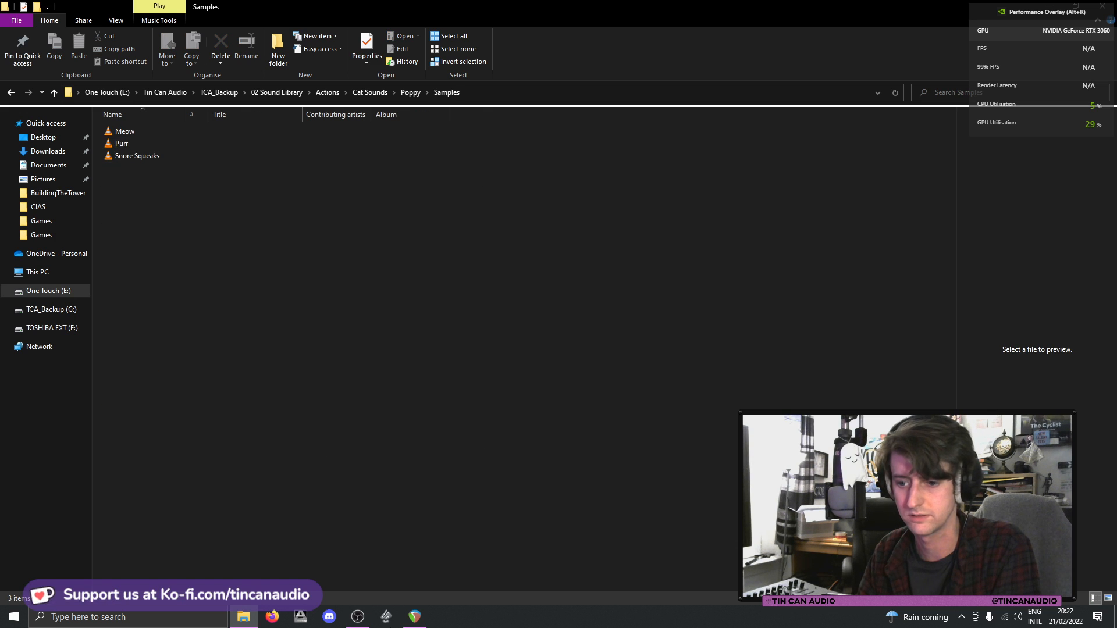
- Switch back to REAPER, open the Iris track 6 effects and clear the Meow.wav sample from Iris 2
{"action": "left_click", "coordinate": [413, 618]}
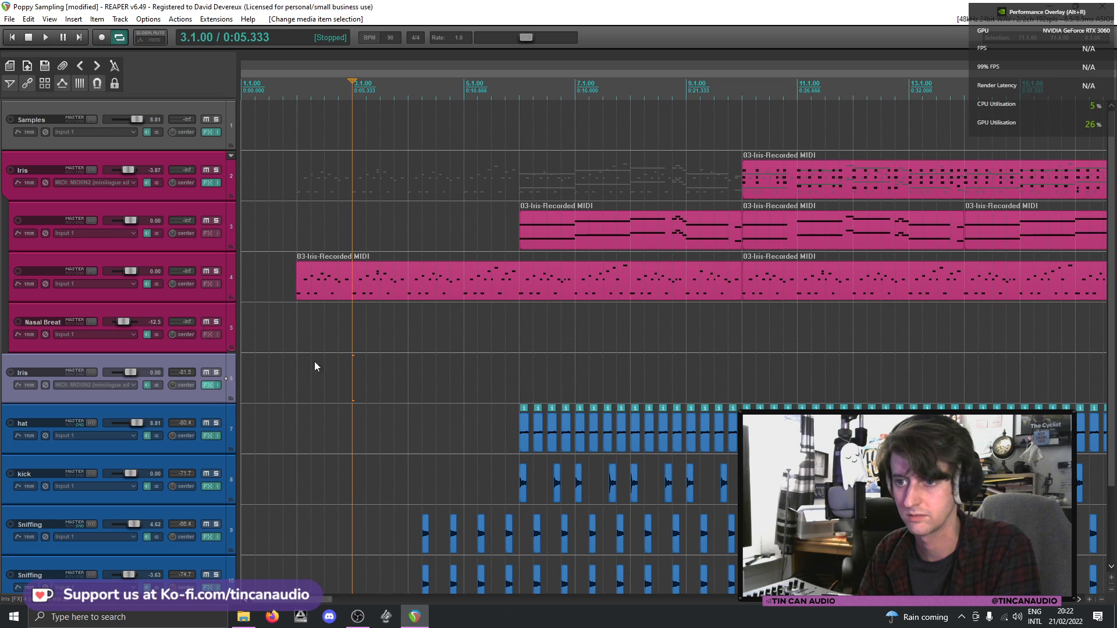
{"action": "key", "text": "f"}
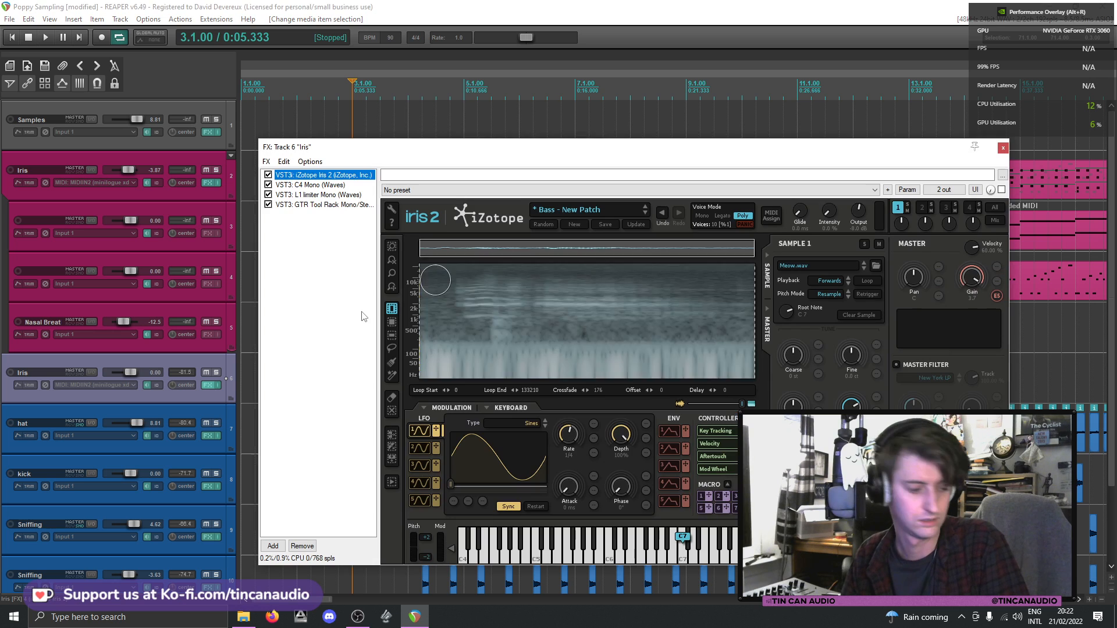
{"action": "right_click", "coordinate": [505, 318]}
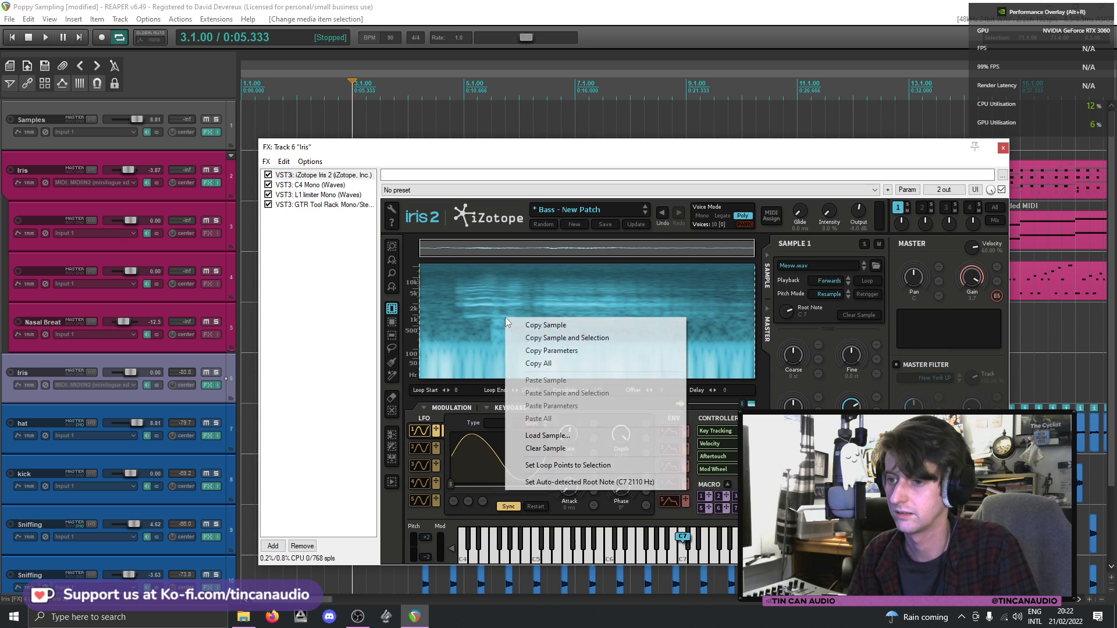
{"action": "left_click", "coordinate": [546, 448]}
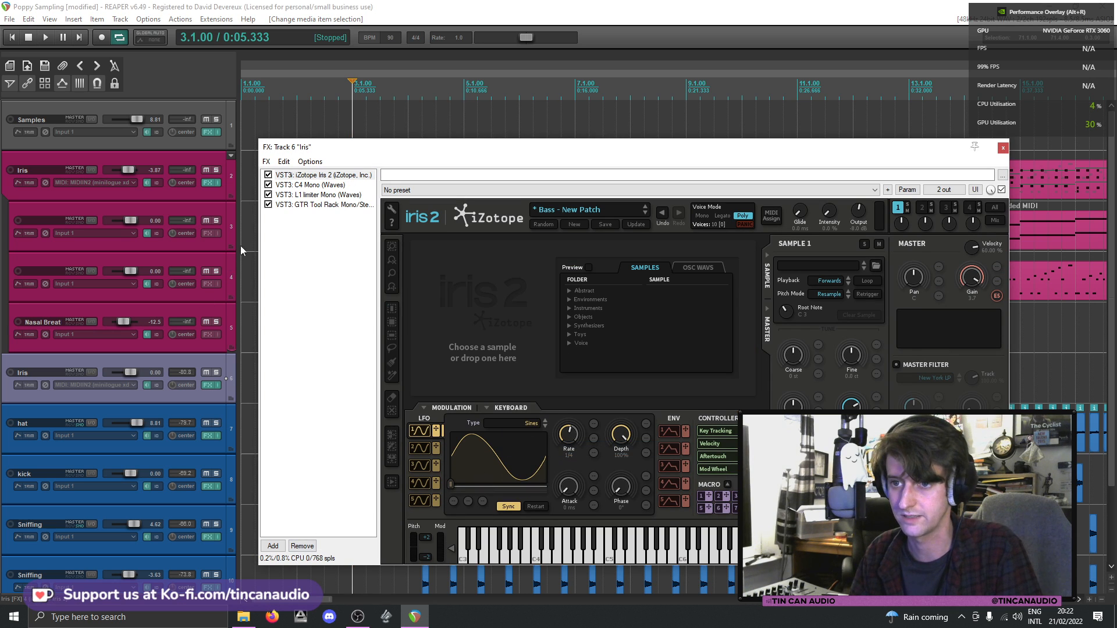
- Bypass GTR Tool Rack on the standalone Iris track and load Purr.wav from Poppy's Samples folder into Iris 2
{"action": "left_click", "coordinate": [268, 204]}
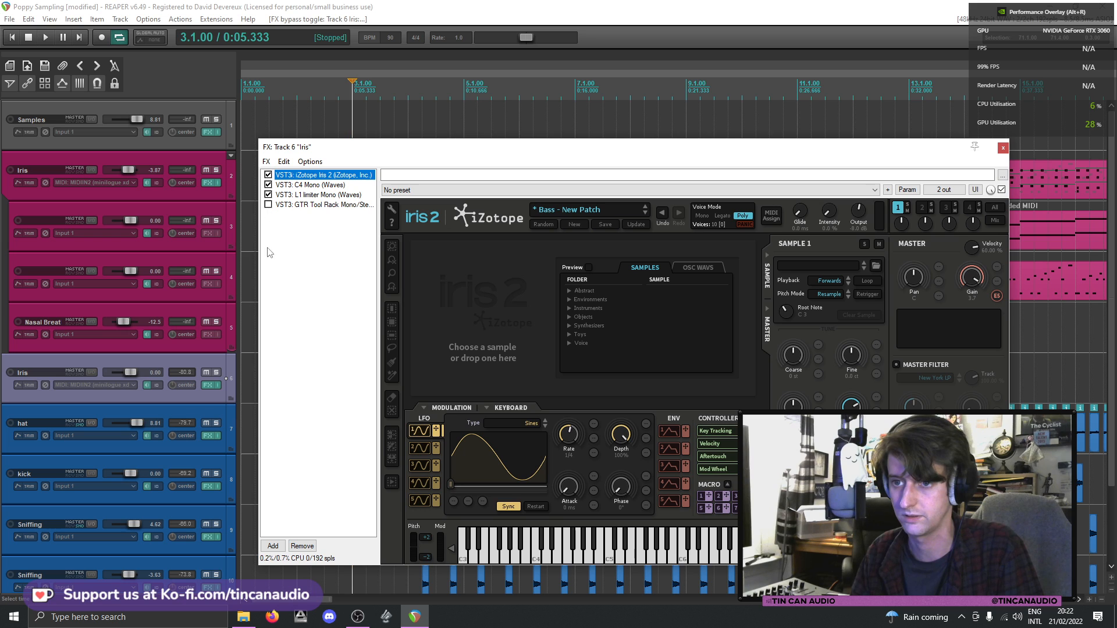
{"action": "left_click", "coordinate": [243, 617]}
{"action": "left_click_drag", "start_coordinate": [135, 148], "coordinate": [496, 290]}
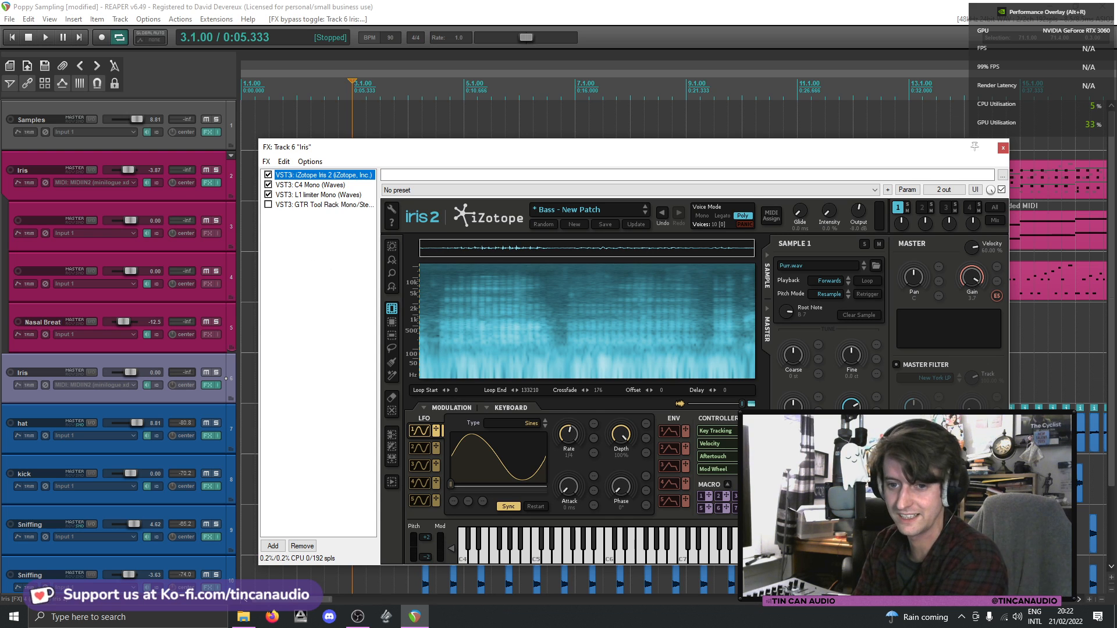
- Arm the standalone Iris track, set the Purr sample's root note to D#4 and Iris 2's voice mode to Mono
{"action": "left_click", "coordinate": [11, 372]}
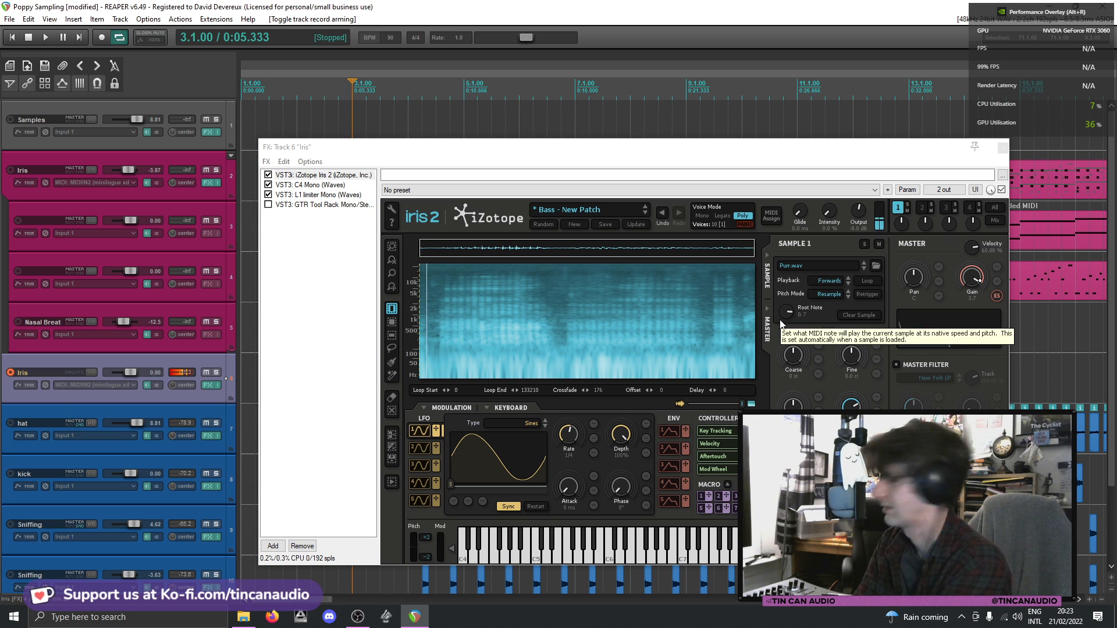
{"action": "mouse_move", "coordinate": [781, 321]}
{"action": "left_mouse_down"}
{"action": "mouse_move", "coordinate": [784, 350]}
{"action": "mouse_move", "coordinate": [784, 335]}
{"action": "left_mouse_up"}
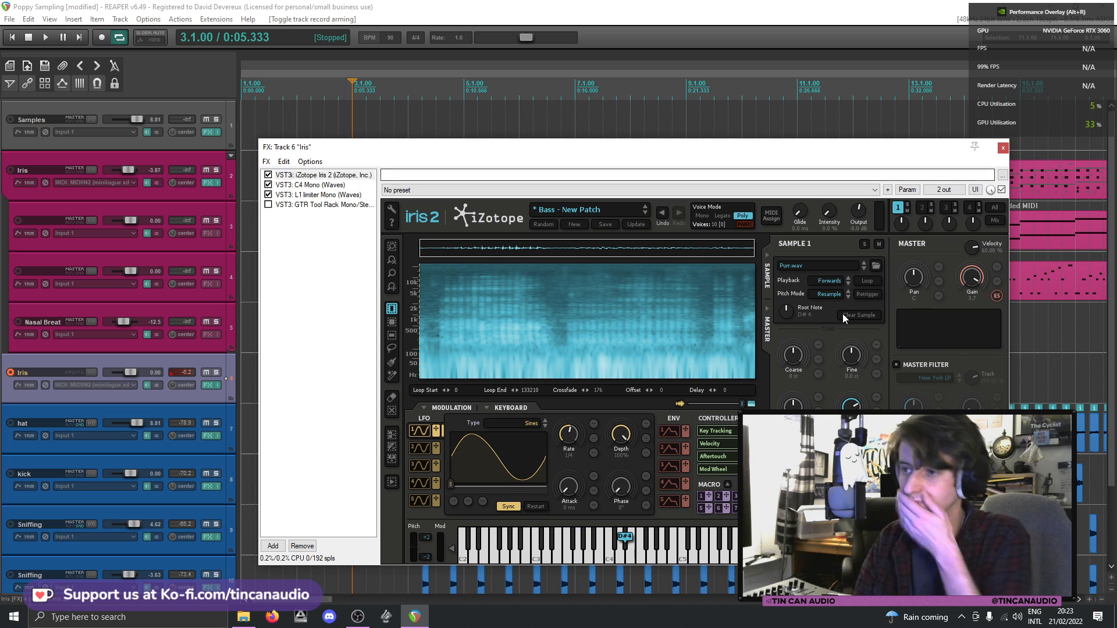
{"action": "left_click", "coordinate": [703, 216]}
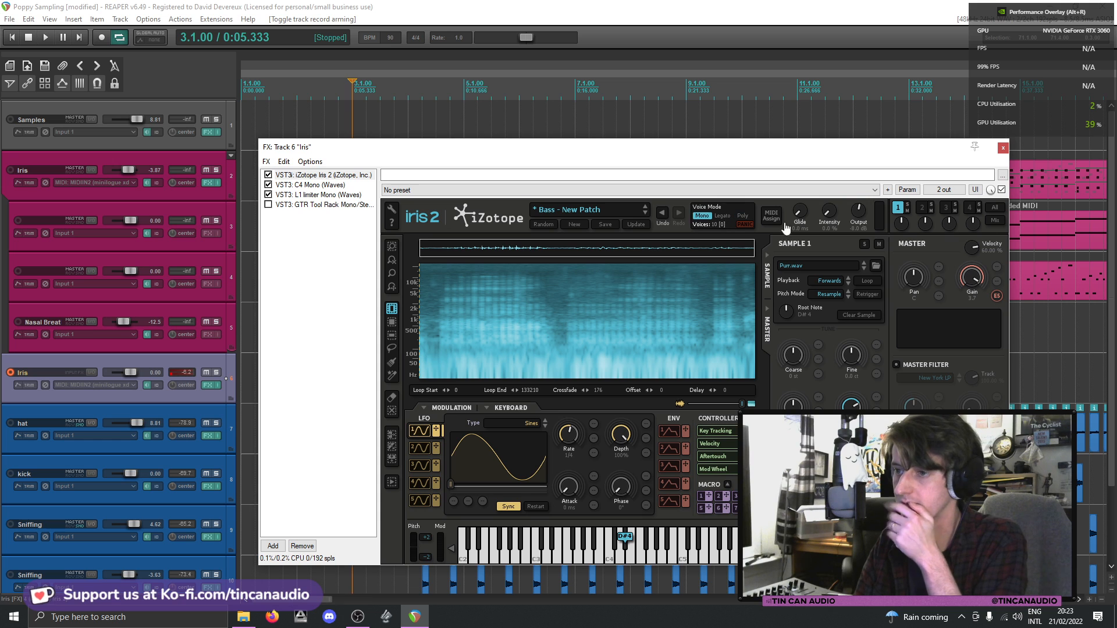
{"action": "left_click", "coordinate": [1003, 149]}
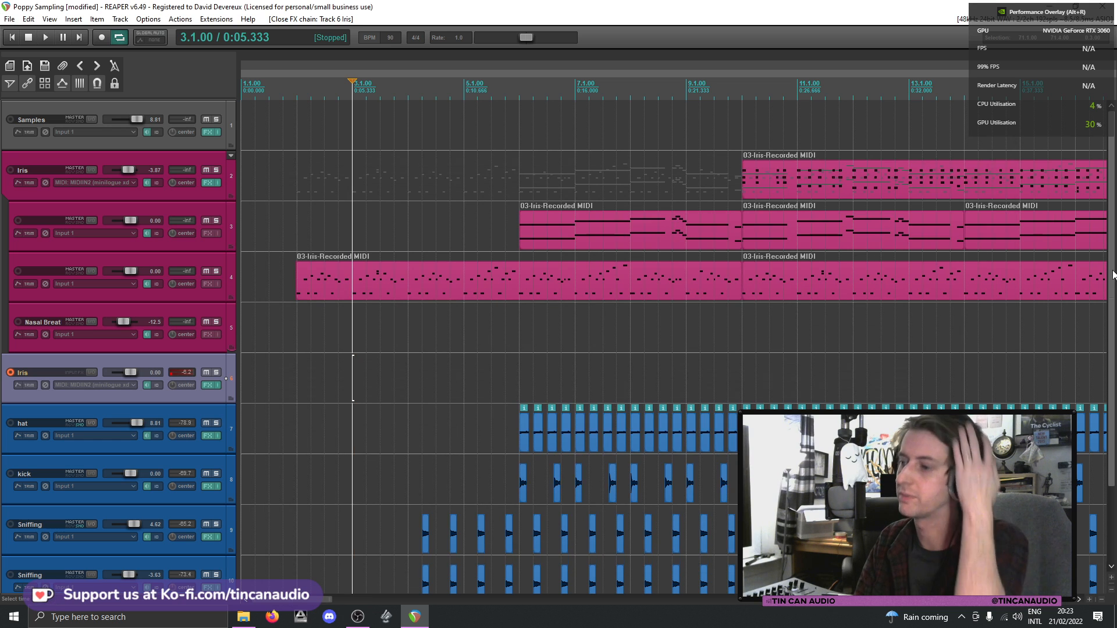
- Add a new track below Samples and load the Electric200 Stereo (Waves) instrument on it
{"action": "left_click", "coordinate": [75, 145]}
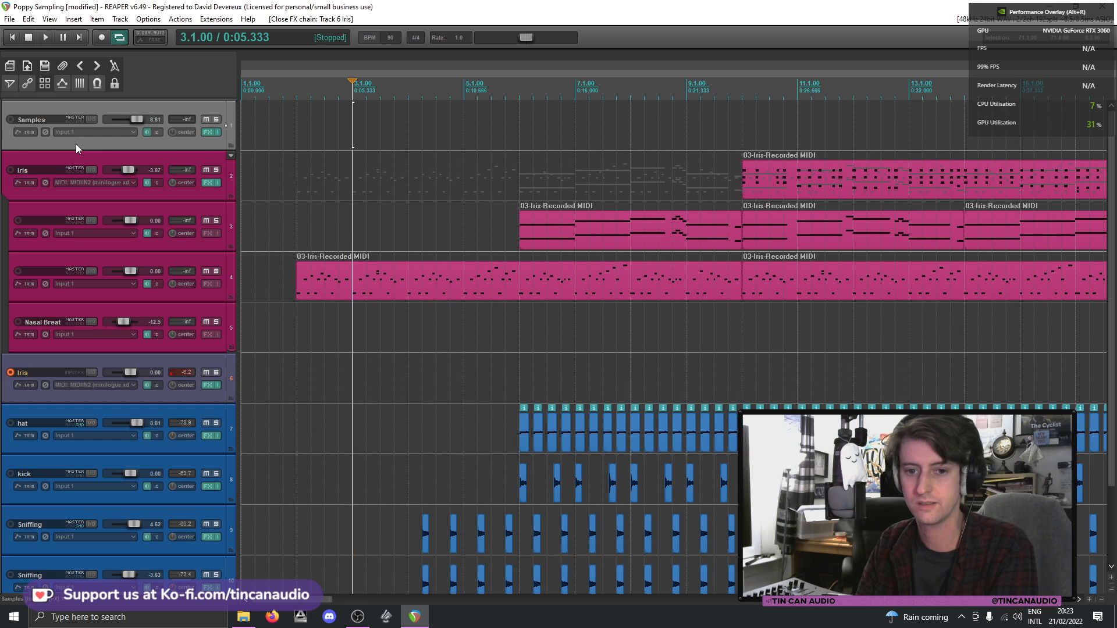
{"action": "key", "text": "ctrl+t"}
{"action": "left_click", "coordinate": [206, 182]}
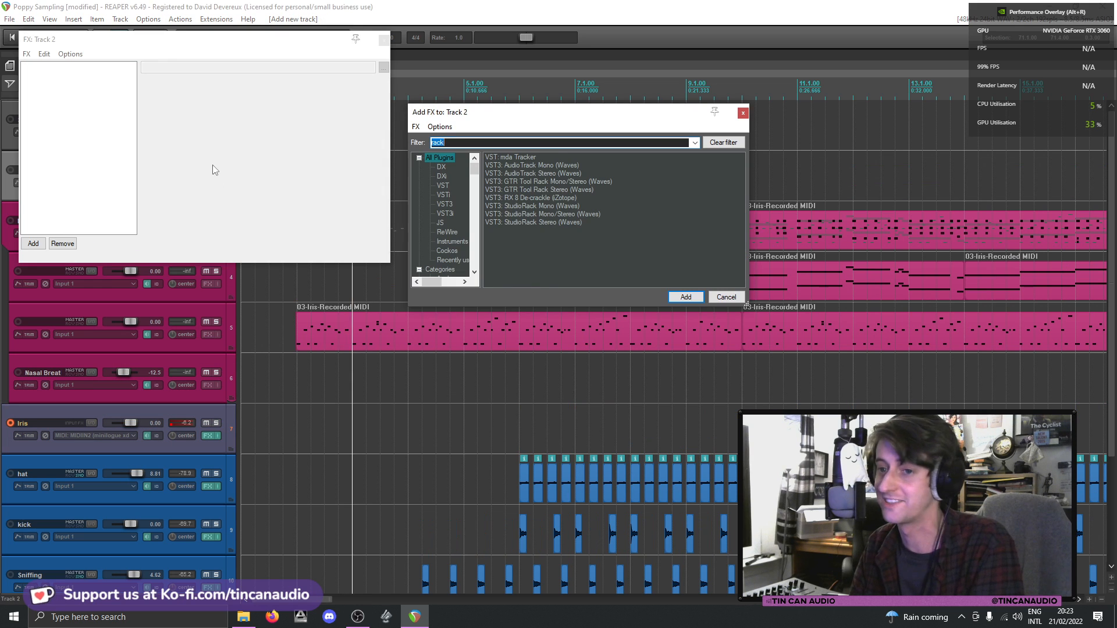
{"action": "type", "text": "elec"}
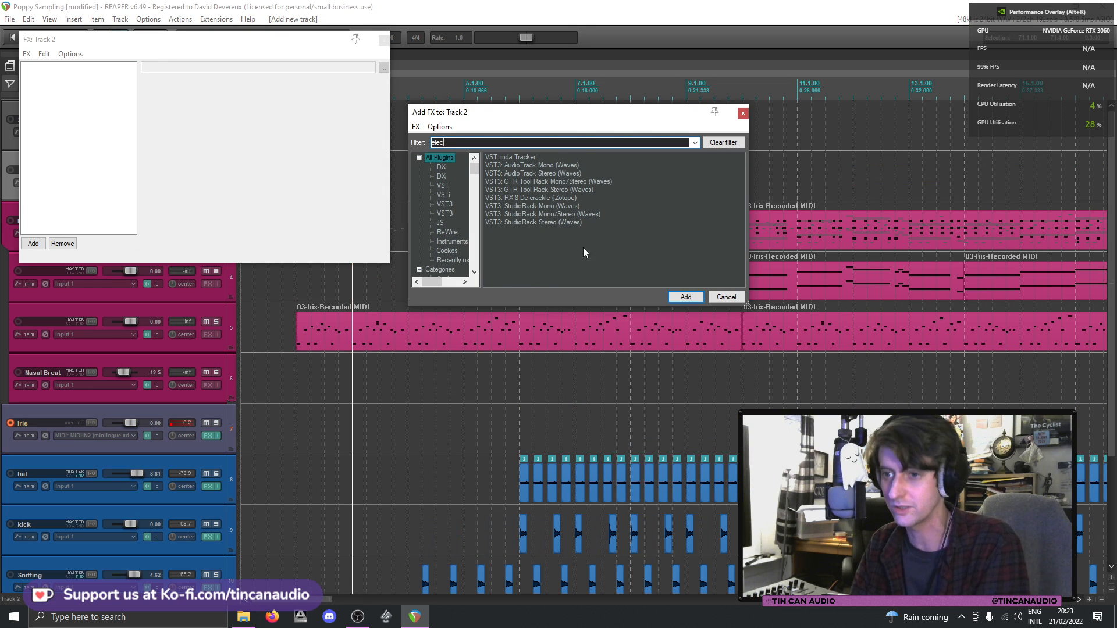
{"action": "left_click", "coordinate": [525, 173]}
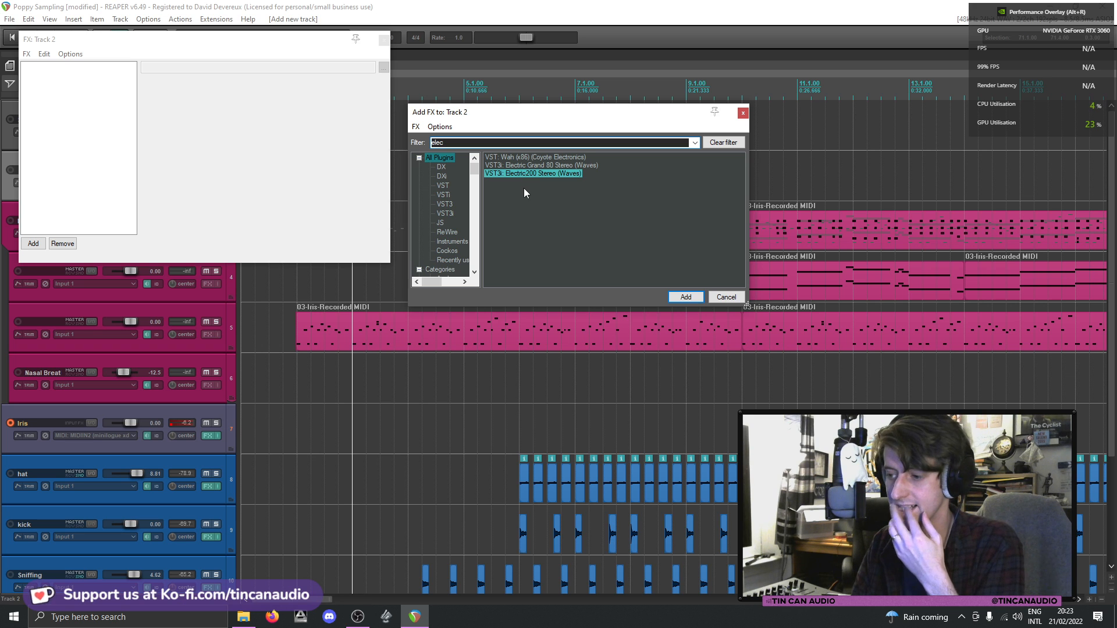
{"action": "key", "text": "Return"}
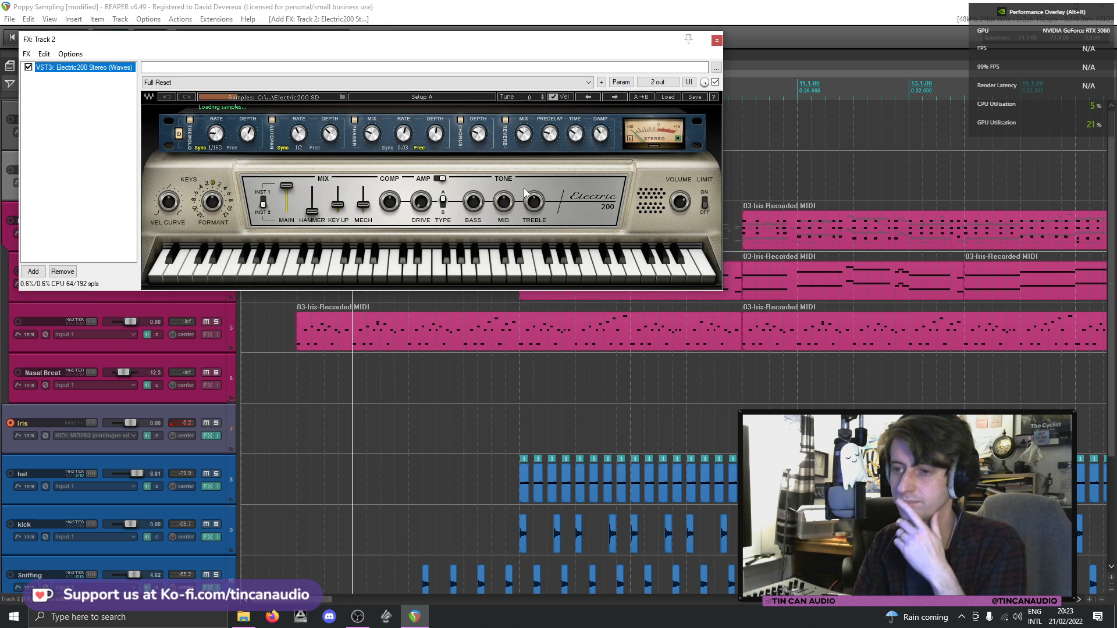
{"action": "left_click", "coordinate": [717, 40]}
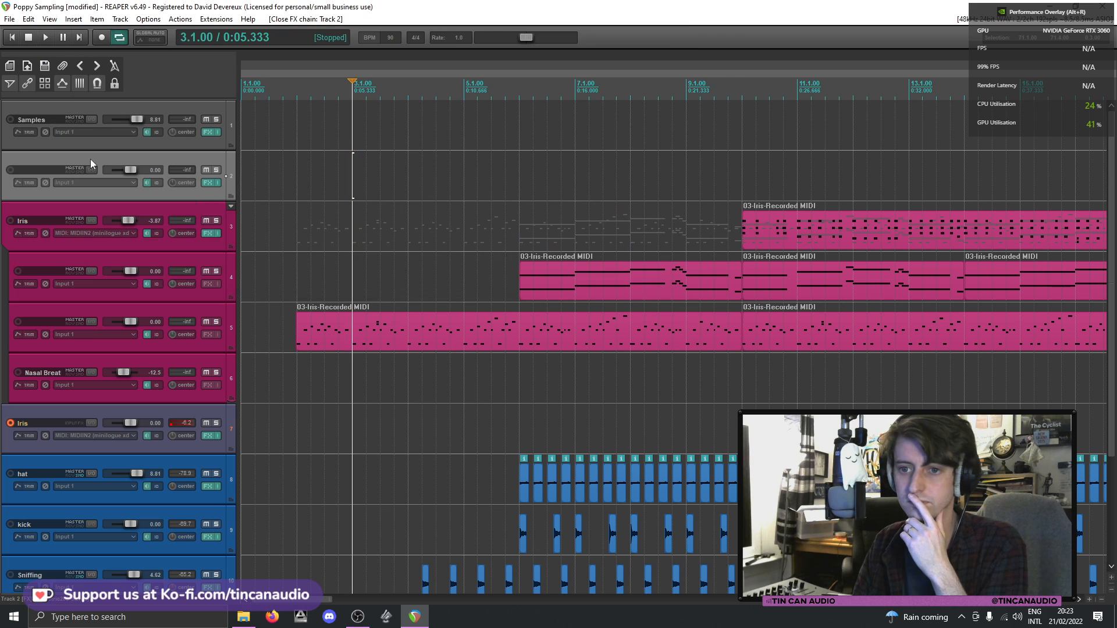
- Set the Electric200 track's input to all channels of MIDIIN2 (minilogue xd) and arm it for recording
{"action": "left_click", "coordinate": [102, 184]}
{"action": "mouse_move", "coordinate": [140, 214]}
{"action": "mouse_move", "coordinate": [245, 215]}
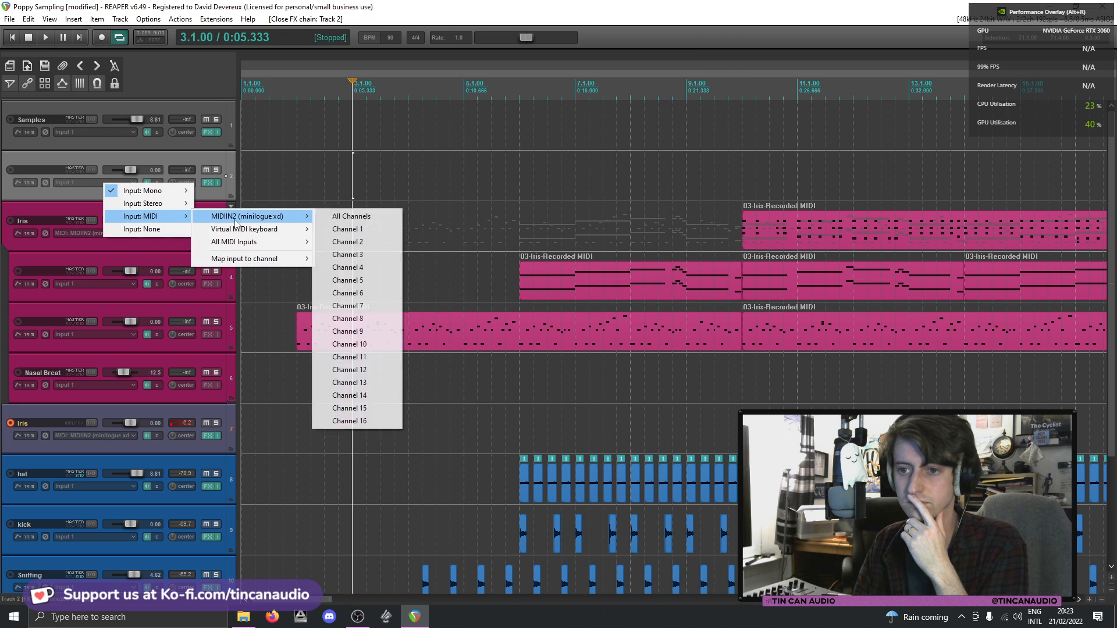
{"action": "left_click", "coordinate": [349, 215]}
{"action": "left_click", "coordinate": [11, 170]}
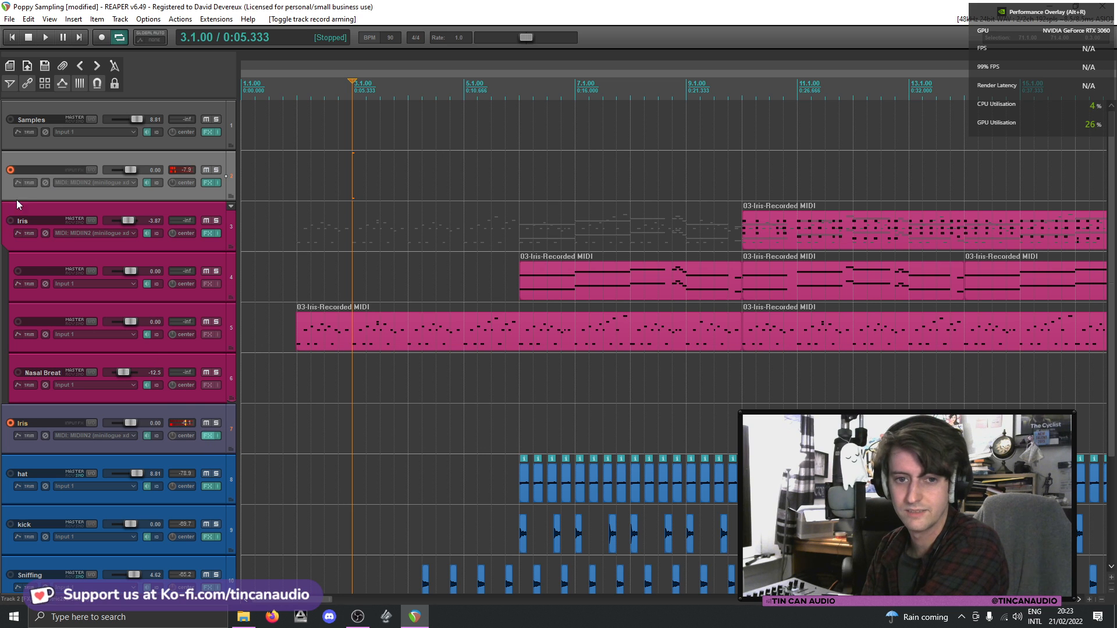
- Set the Purr sample's root note to F4 in the standalone Iris track's Iris 2 and disarm the Electric200 track
{"action": "left_click", "coordinate": [208, 436]}
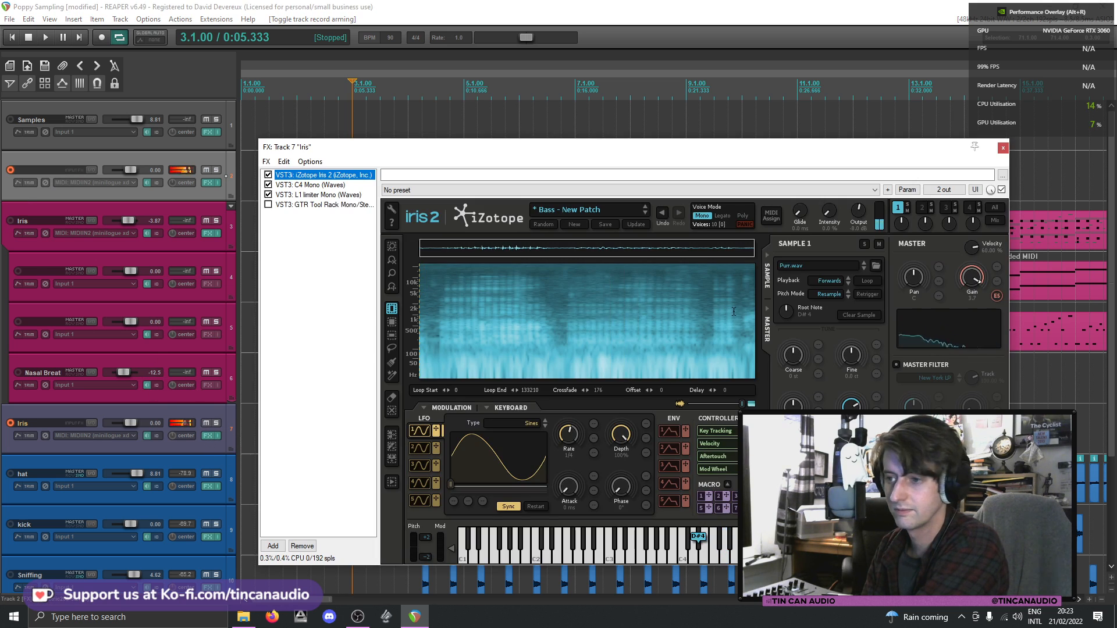
{"action": "left_click_drag", "start_coordinate": [783, 314], "coordinate": [788, 311]}
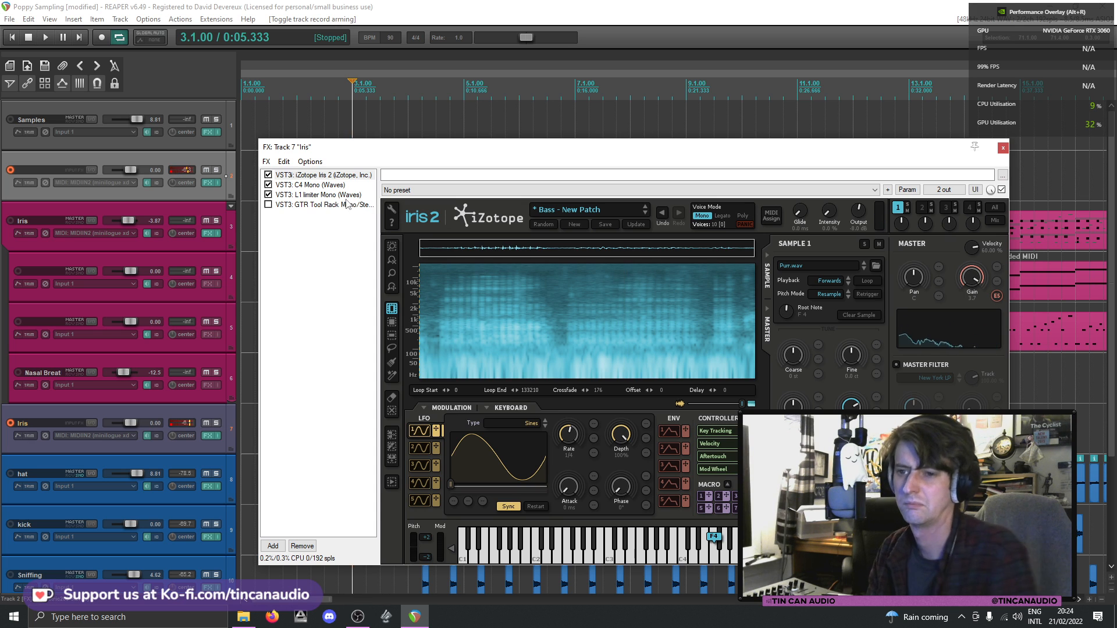
{"action": "left_click", "coordinate": [269, 205]}
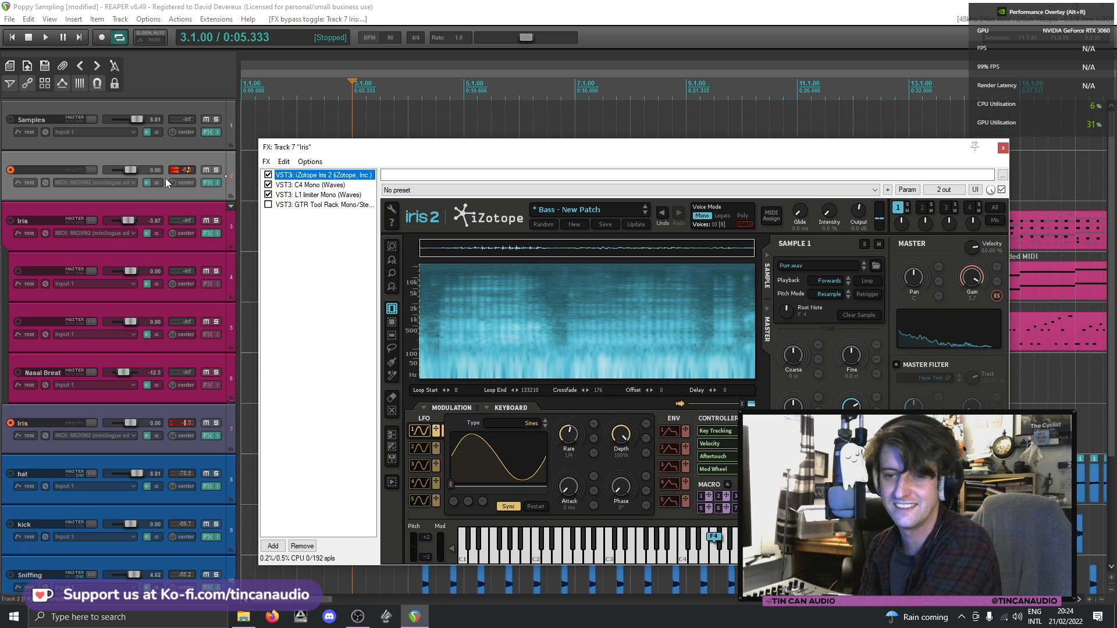
{"action": "left_click", "coordinate": [10, 169]}
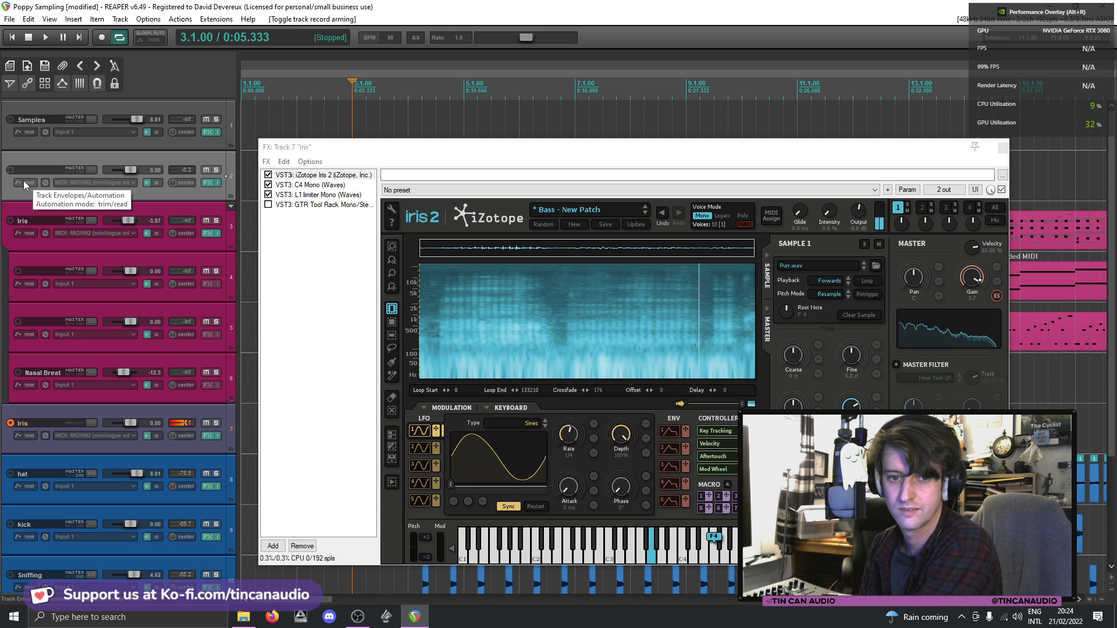
{"action": "left_click", "coordinate": [336, 205]}
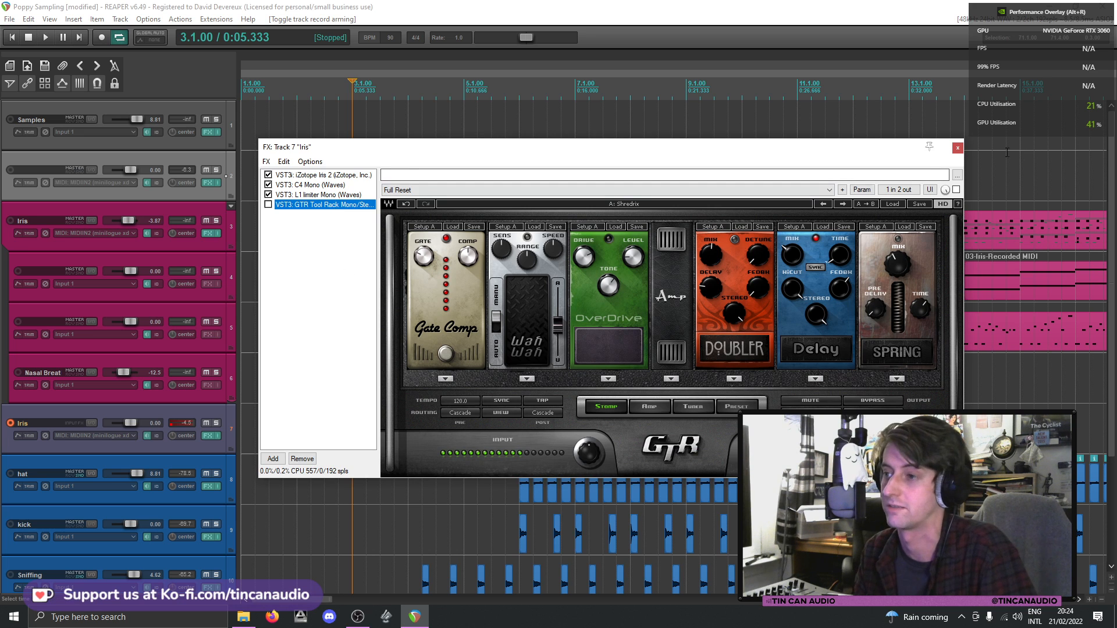
{"action": "left_click", "coordinate": [957, 148]}
- Insert the Nasal Breathing recording from the Poppy folder onto the Samples track past the arrangement, at about 1:52
{"action": "scroll", "coordinate": [326, 372], "scroll_direction": "down", "scroll_amount": 3}
{"action": "scroll", "coordinate": [326, 373], "scroll_direction": "down", "scroll_amount": 3}
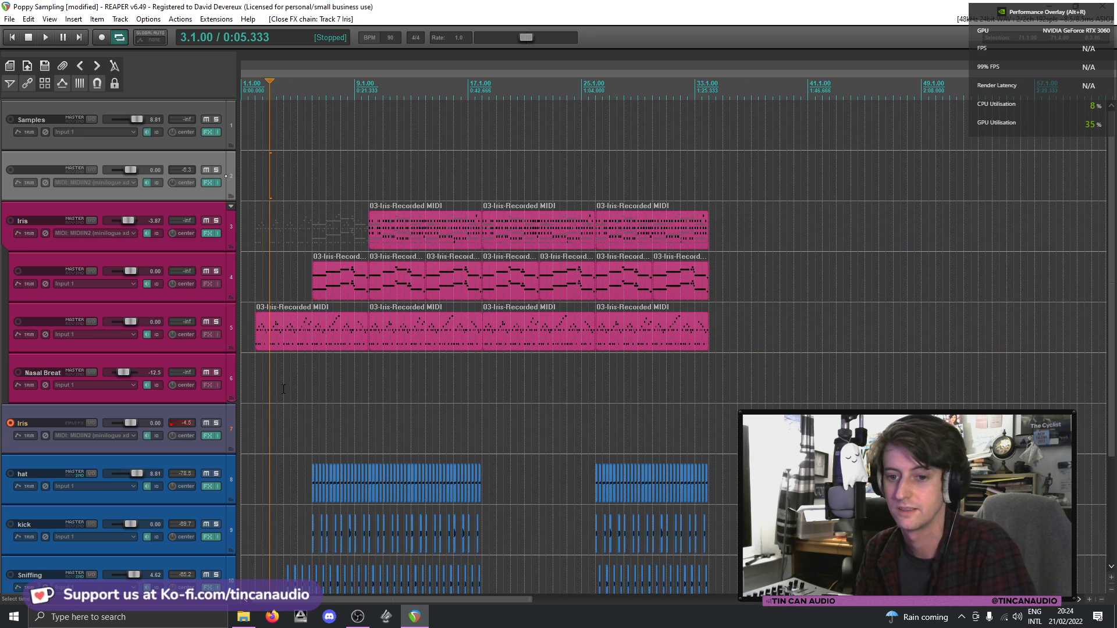
{"action": "left_click", "coordinate": [244, 617]}
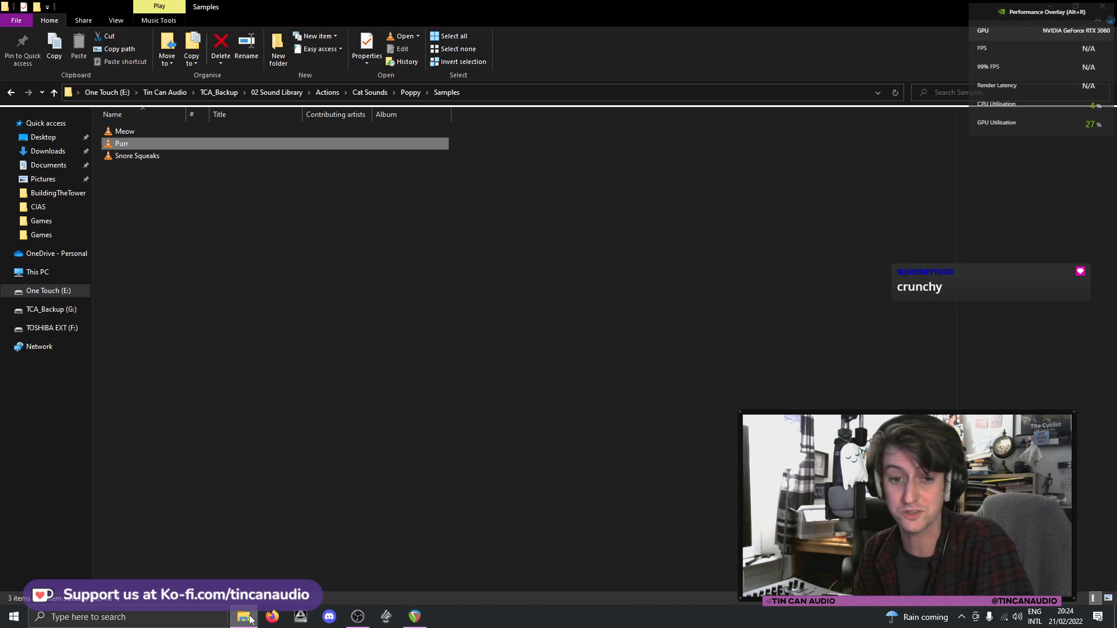
{"action": "left_click", "coordinate": [410, 93]}
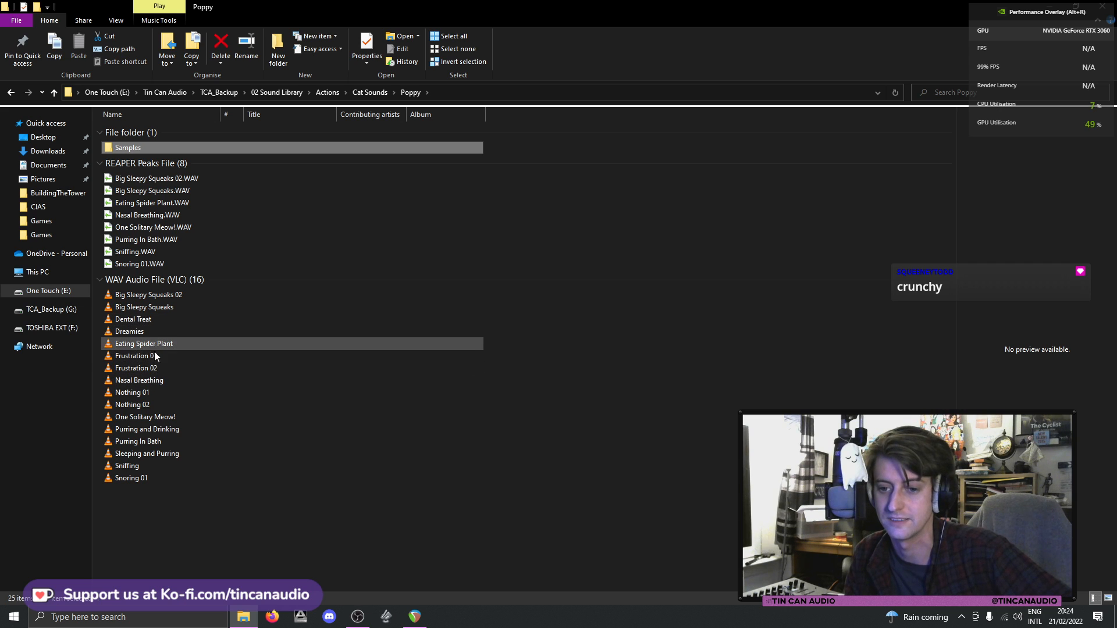
{"action": "left_click", "coordinate": [162, 384]}
{"action": "left_click_drag", "start_coordinate": [159, 379], "coordinate": [879, 122]}
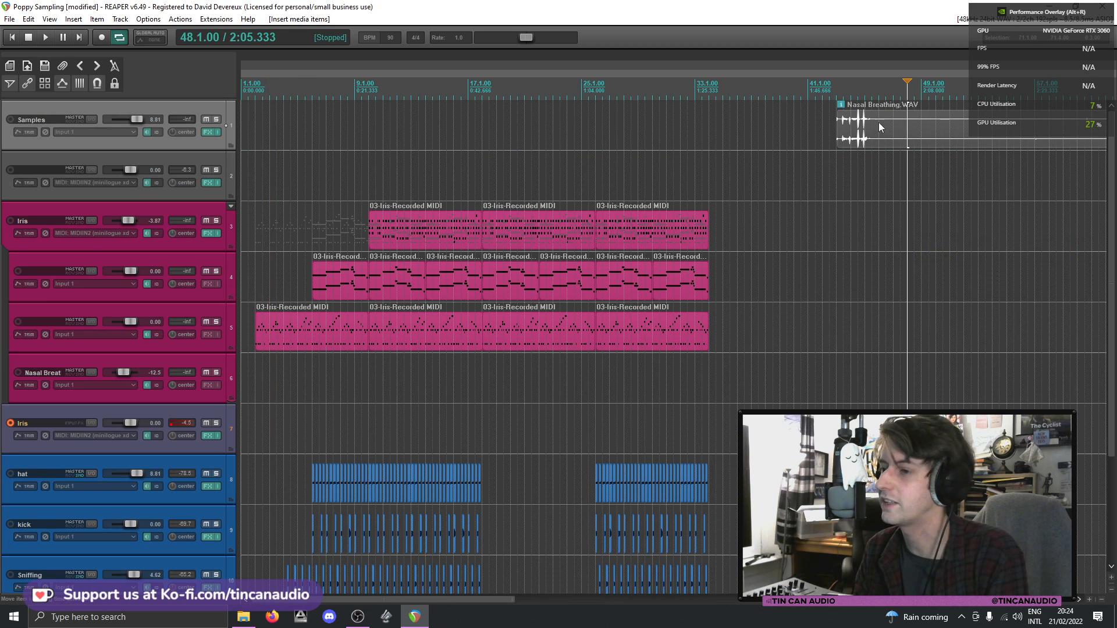
- Audition the Nasal Breathing recording from several points along its quiet stretches
{"action": "scroll", "coordinate": [808, 141], "scroll_direction": "down", "scroll_amount": 3}
{"action": "left_click", "coordinate": [743, 141]}
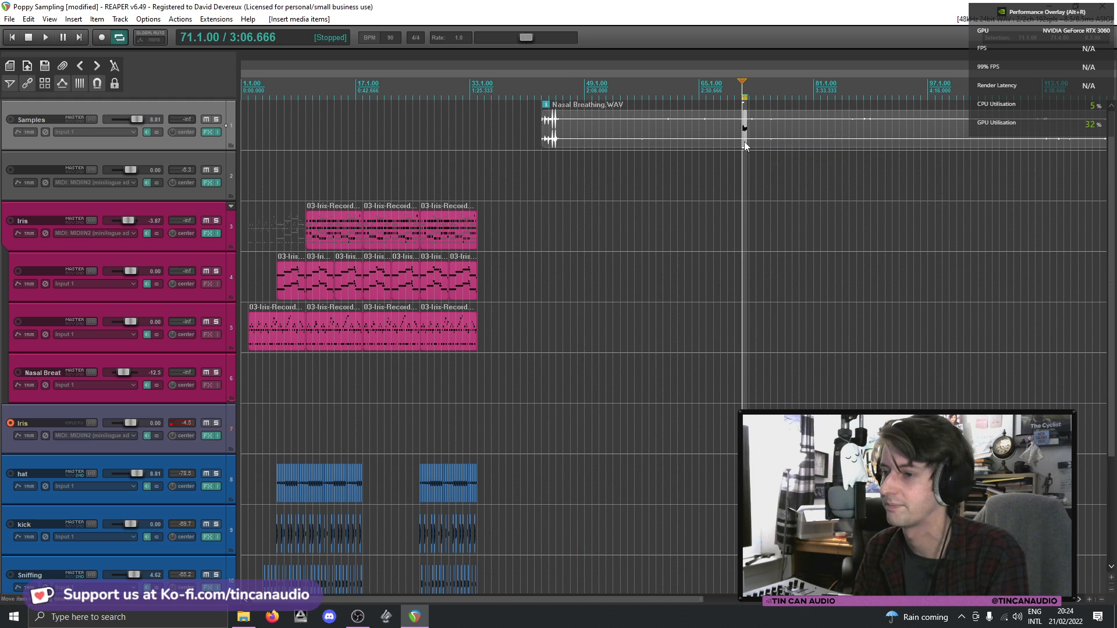
{"action": "scroll", "coordinate": [791, 132], "scroll_direction": "up", "scroll_amount": 4}
{"action": "left_click", "coordinate": [783, 129]}
{"action": "scroll", "coordinate": [783, 129], "scroll_direction": "down", "scroll_amount": 3}
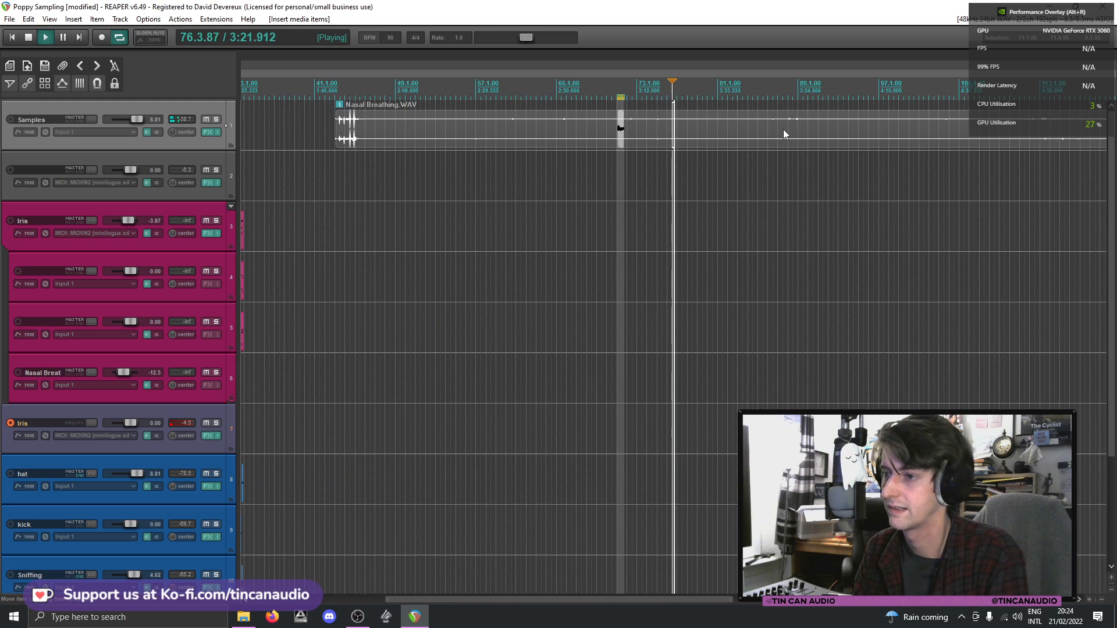
{"action": "left_click", "coordinate": [786, 127]}
{"action": "key", "text": "space"}
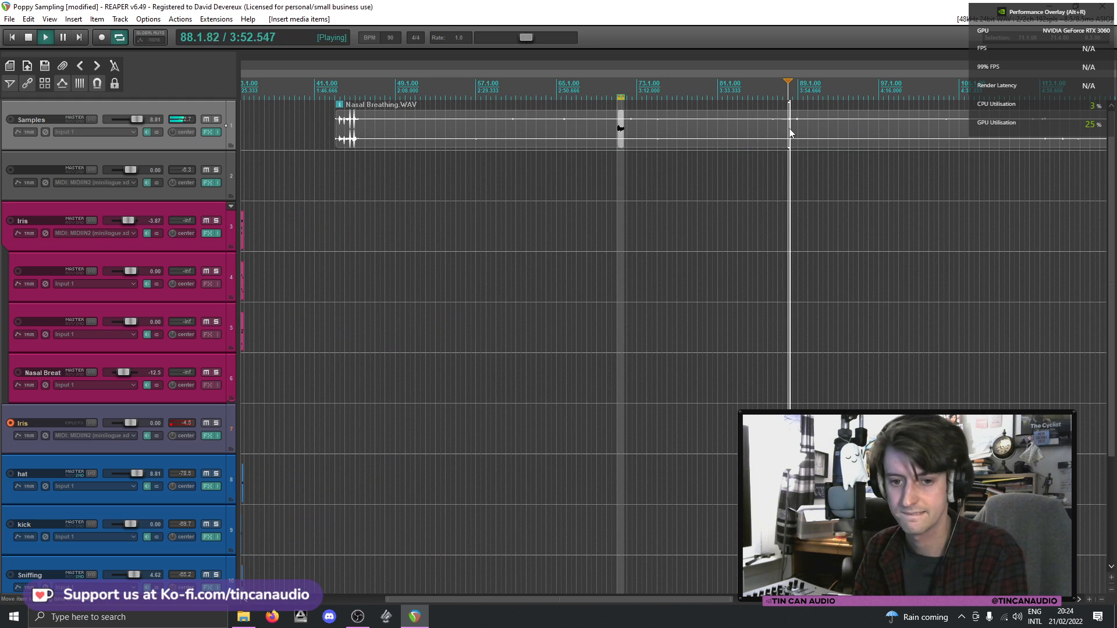
{"action": "scroll", "coordinate": [789, 130], "scroll_direction": "up", "scroll_amount": 4}
{"action": "scroll", "coordinate": [783, 131], "scroll_direction": "down", "scroll_amount": 8}
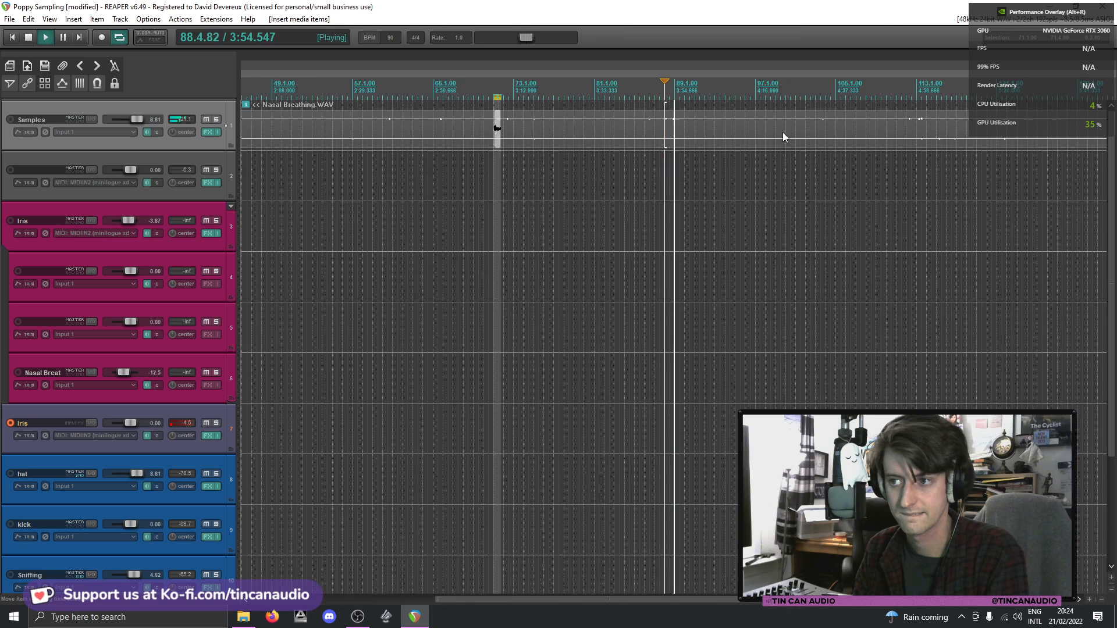
{"action": "key", "text": "space"}
{"action": "left_click", "coordinate": [732, 126]}
{"action": "key", "text": "space"}
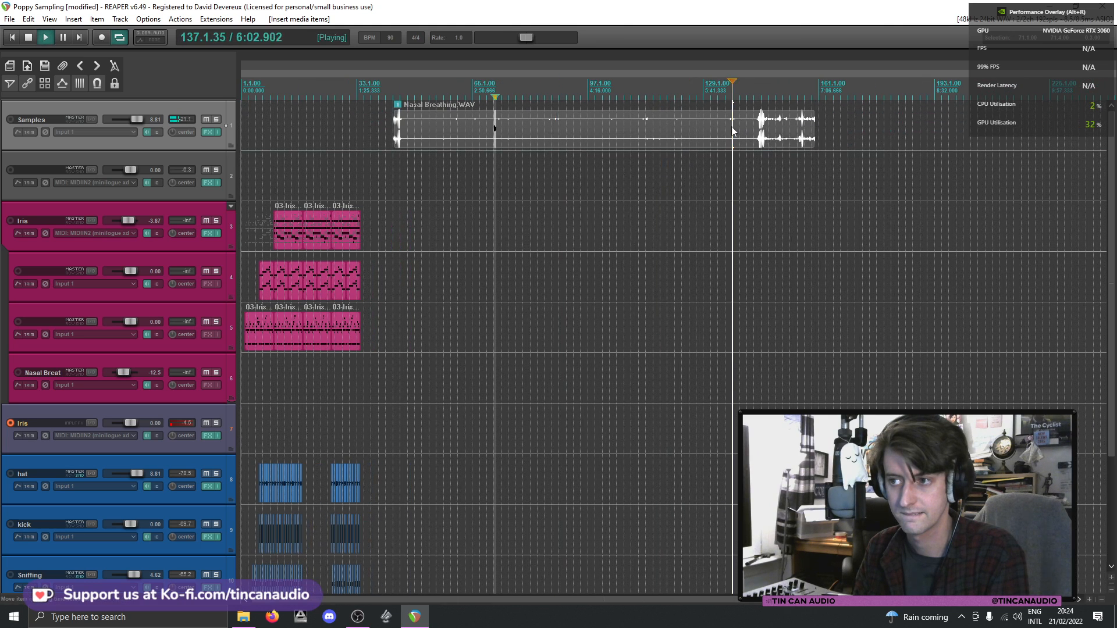
- Check the Nasal Breathing item's properties, raise the Samples track volume to 12 dB and resume playback
{"action": "scroll", "coordinate": [732, 127], "scroll_direction": "up", "scroll_amount": 4}
{"action": "double_click", "coordinate": [679, 135]}
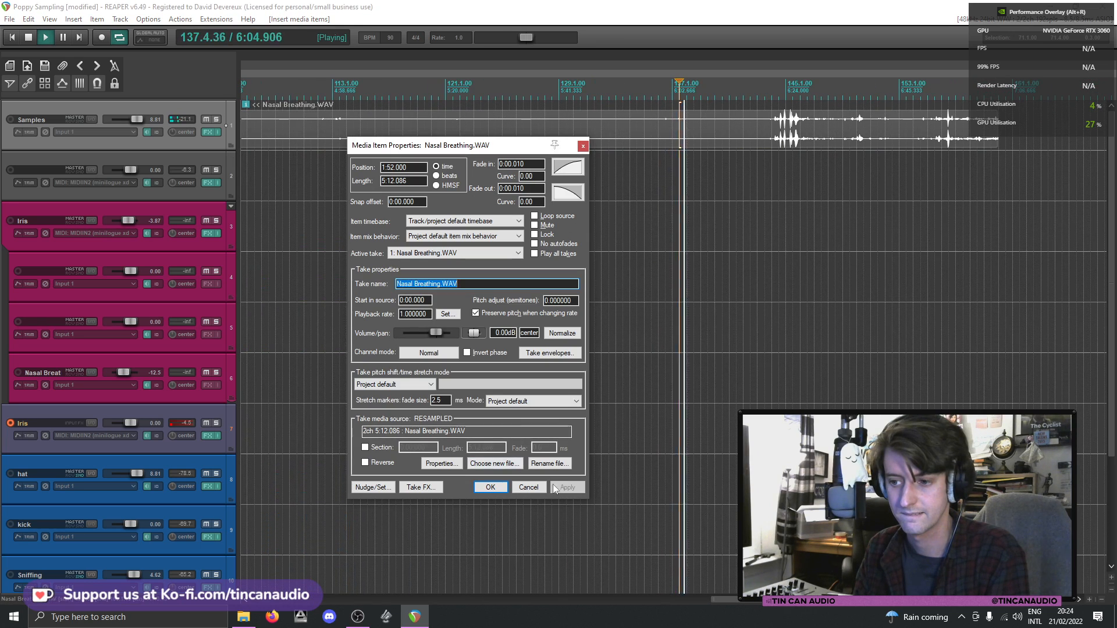
{"action": "left_click", "coordinate": [491, 487]}
{"action": "key", "text": "space"}
{"action": "key", "text": "space"}
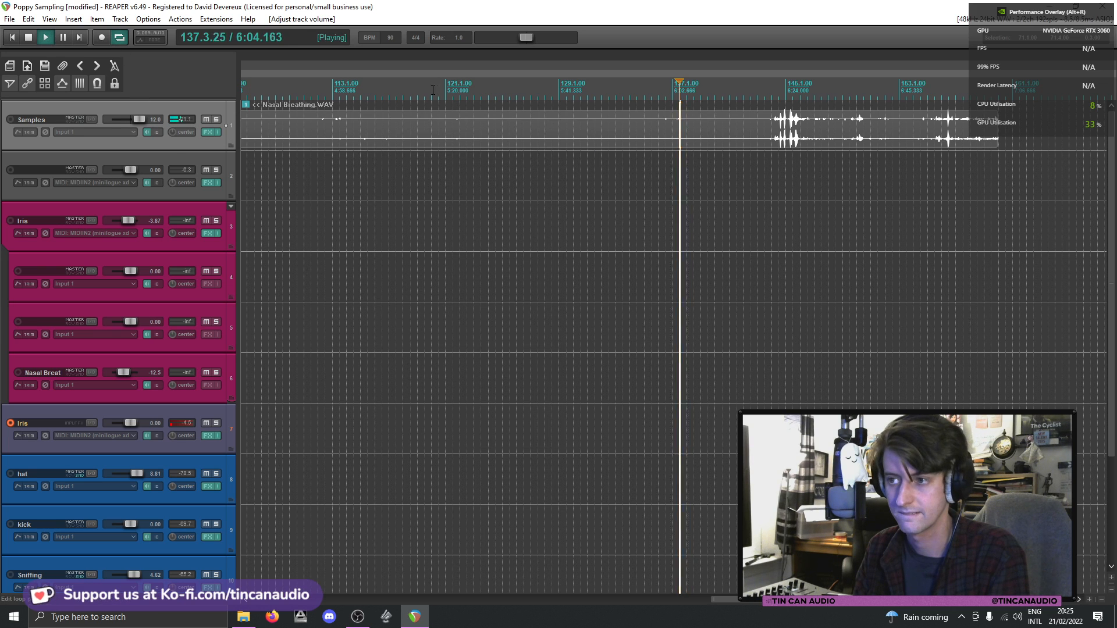
- Listen to the closing part of the Nasal Breathing recording from several points around its loud peaks
{"action": "left_click", "coordinate": [666, 130]}
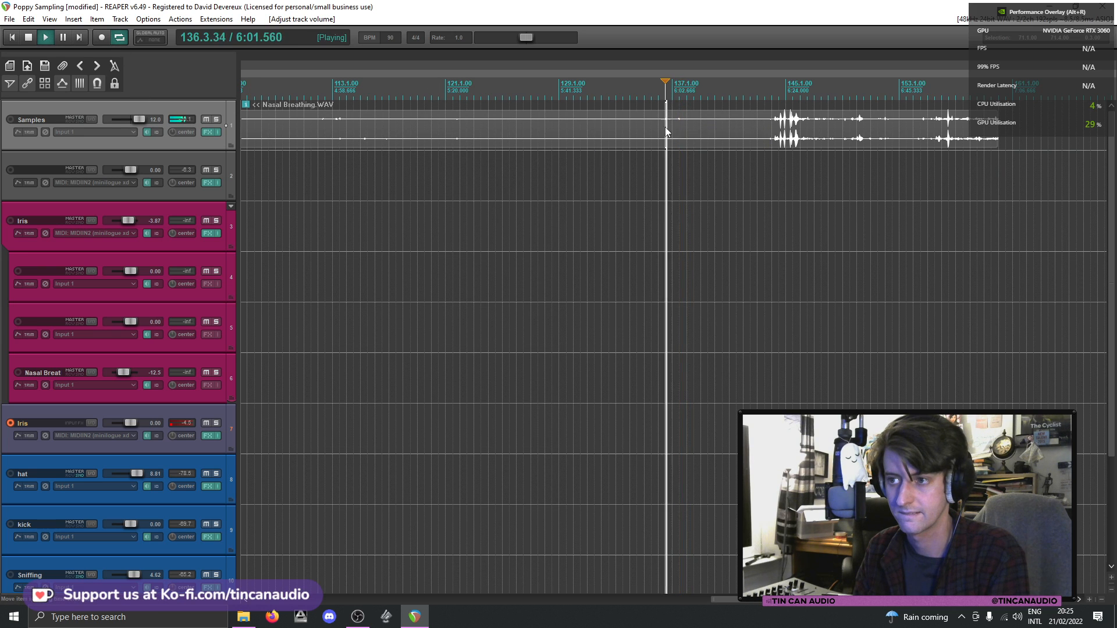
{"action": "key", "text": "space"}
{"action": "left_click", "coordinate": [773, 135]}
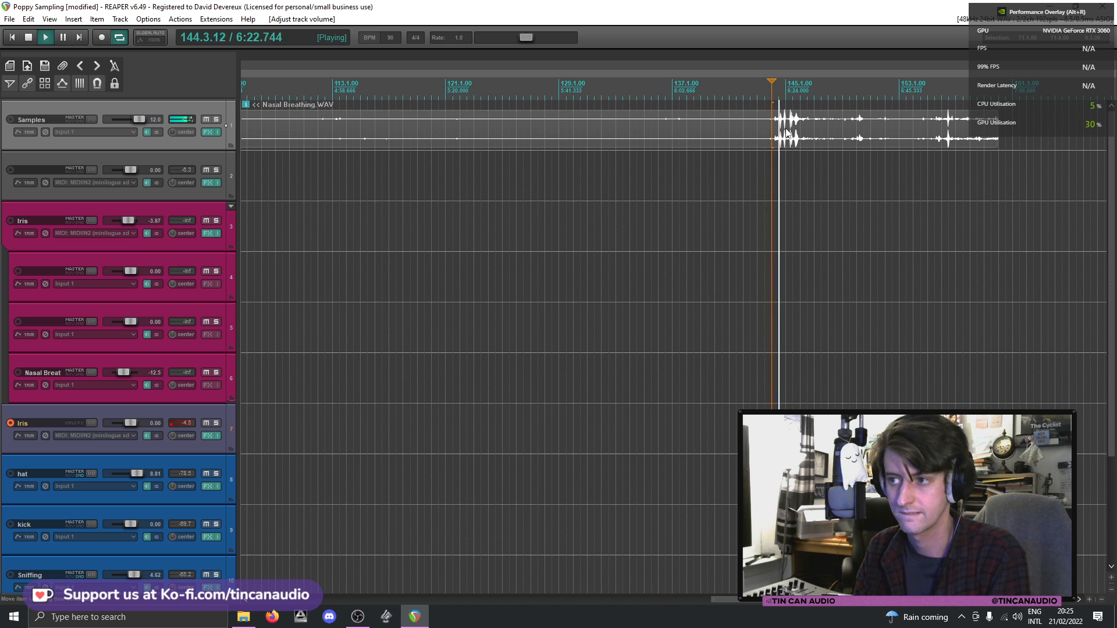
{"action": "key", "text": "space"}
{"action": "left_click", "coordinate": [814, 129]}
{"action": "key", "text": "space"}
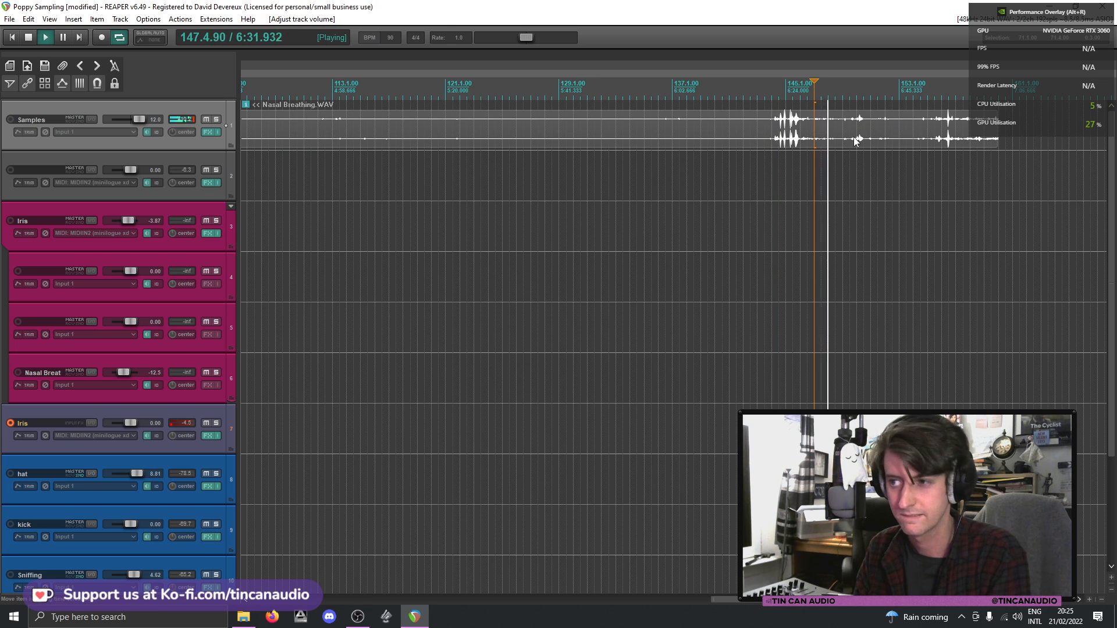
{"action": "left_click", "coordinate": [879, 131]}
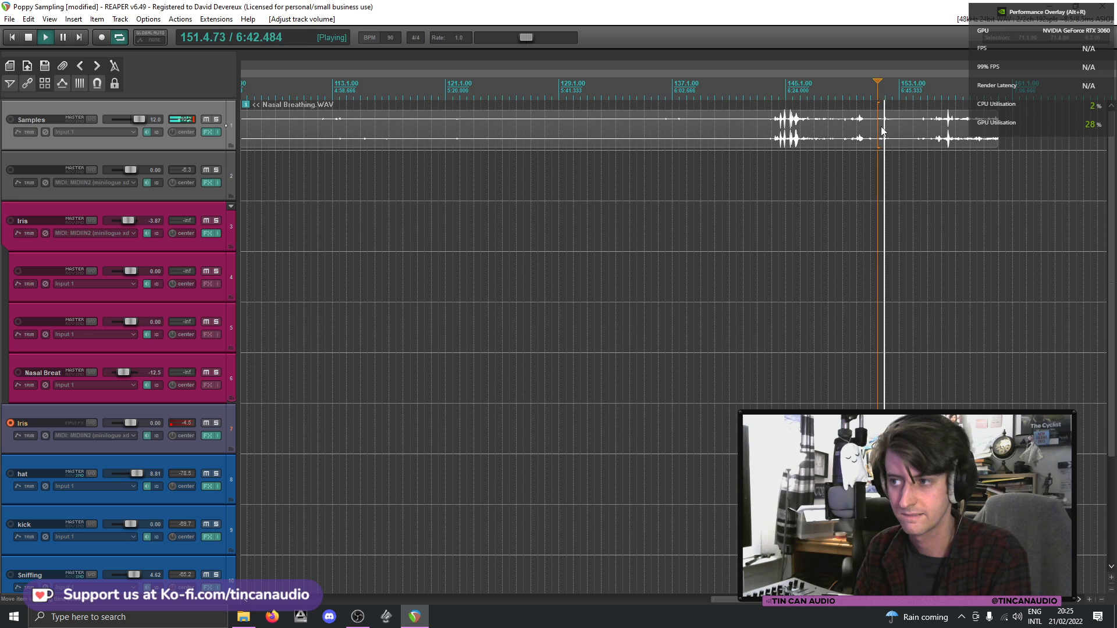
{"action": "left_click", "coordinate": [920, 127]}
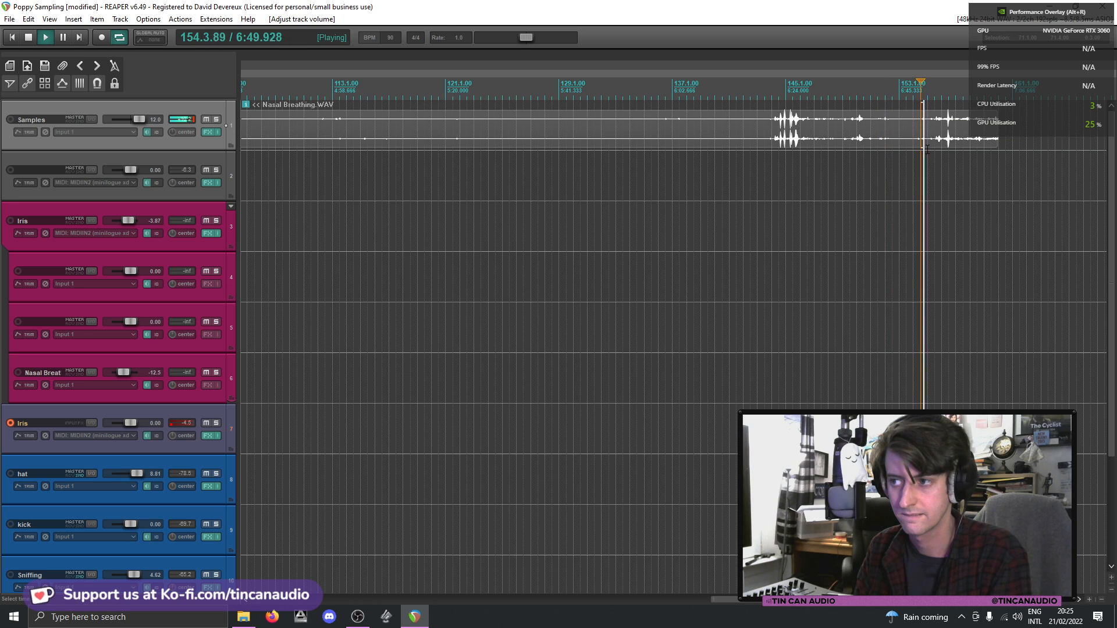
- Audition the Nasal Breathing recording from several points in its quiet stretch around 6:00 on the timeline
{"action": "left_click", "coordinate": [659, 126]}
{"action": "key", "text": "space"}
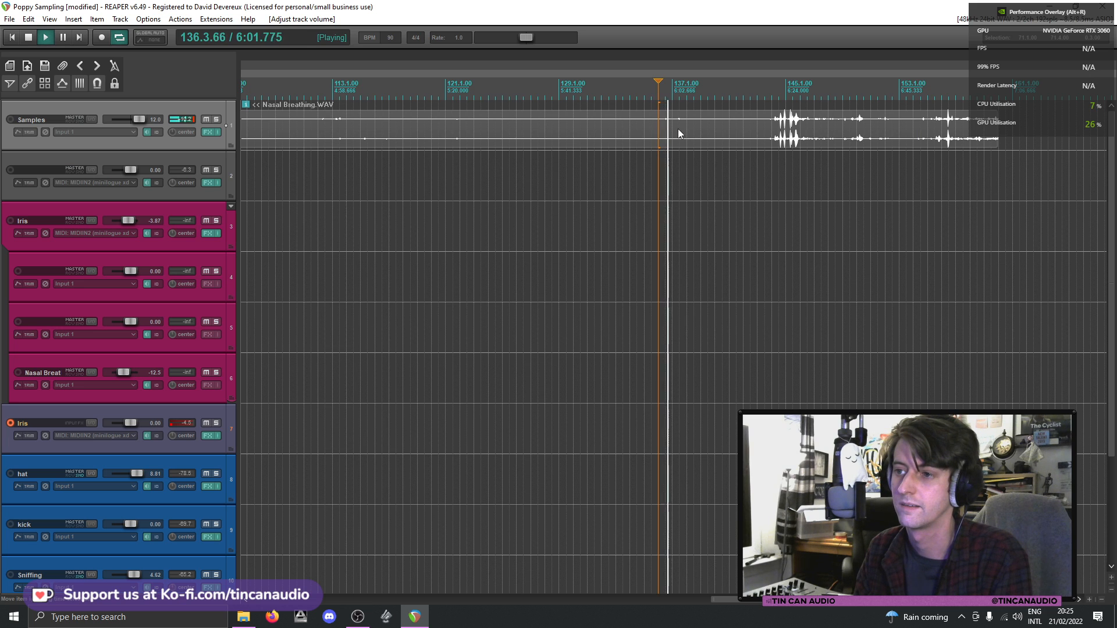
{"action": "left_click", "coordinate": [678, 133]}
{"action": "left_click", "coordinate": [668, 123]}
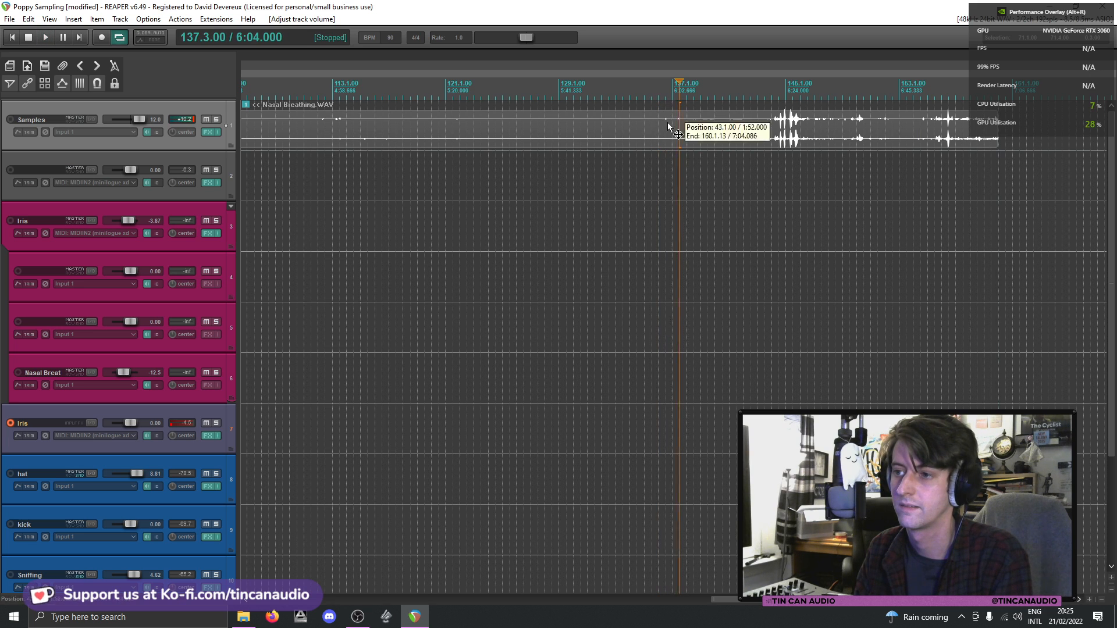
{"action": "left_click", "coordinate": [673, 126]}
{"action": "key", "text": "space"}
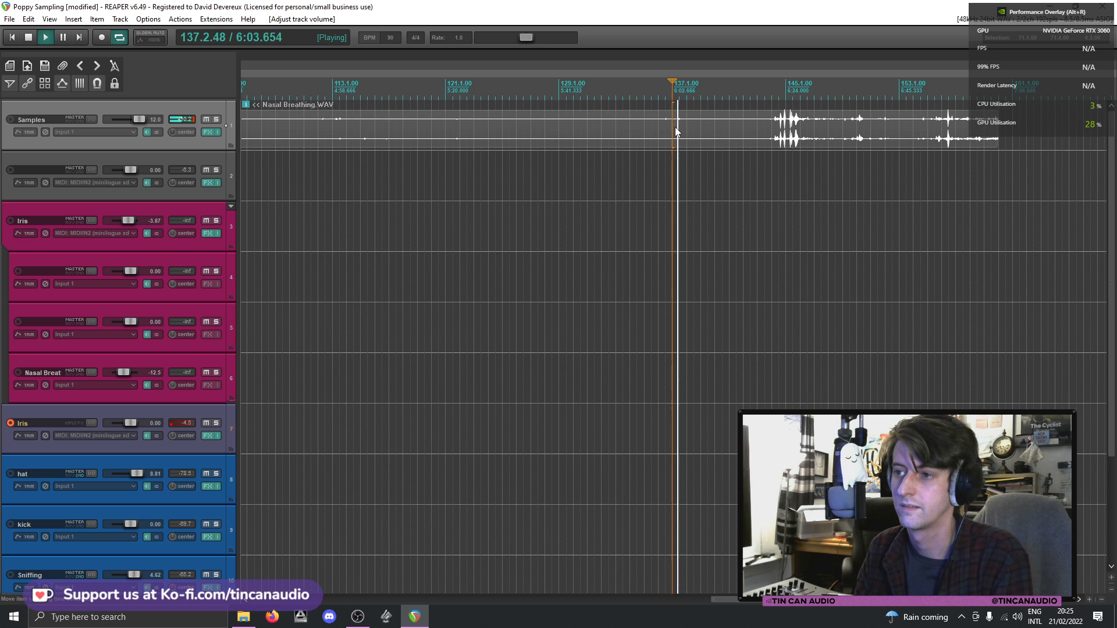
{"action": "left_click", "coordinate": [665, 127]}
{"action": "left_click", "coordinate": [666, 126]}
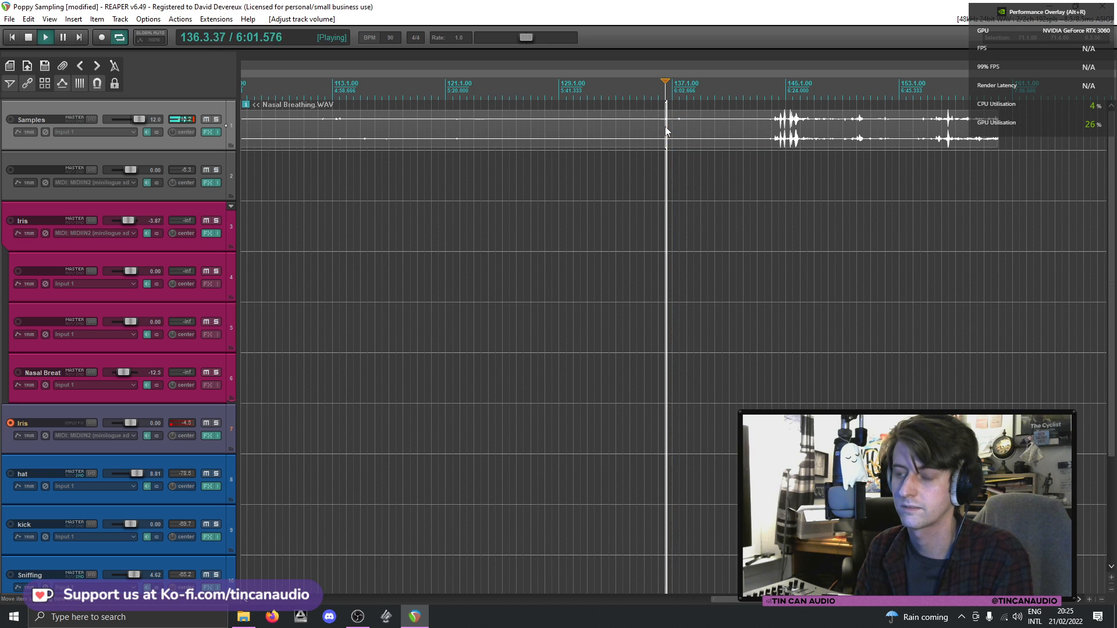
{"action": "left_click", "coordinate": [637, 135]}
{"action": "key", "text": "space"}
- Delete the Nasal Breathing item from the Samples track
{"action": "scroll", "coordinate": [627, 134], "scroll_direction": "down", "scroll_amount": 6}
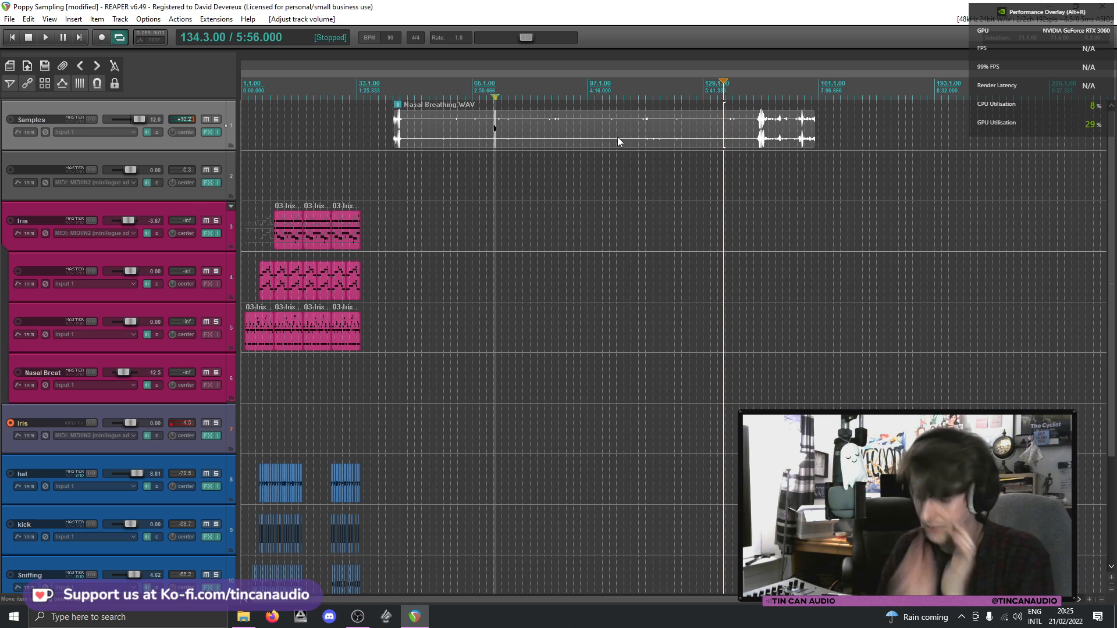
{"action": "key", "text": "Delete"}
{"action": "scroll", "coordinate": [617, 137], "scroll_direction": "up", "scroll_amount": 3}
{"action": "scroll", "coordinate": [613, 139], "scroll_direction": "down", "scroll_amount": 3}
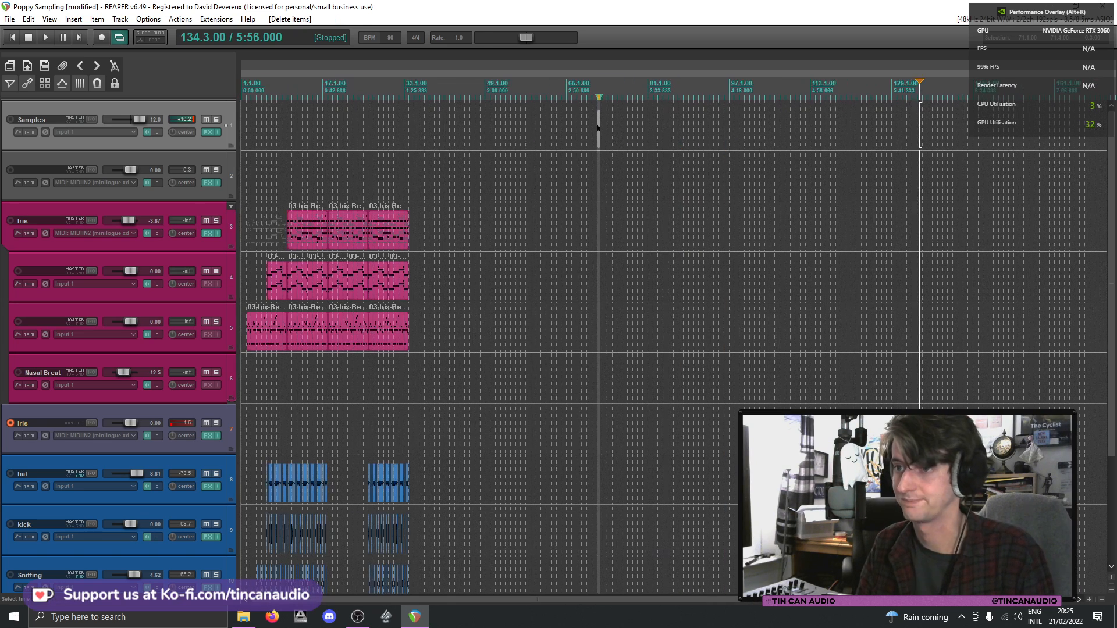
{"action": "left_click", "coordinate": [597, 137]}
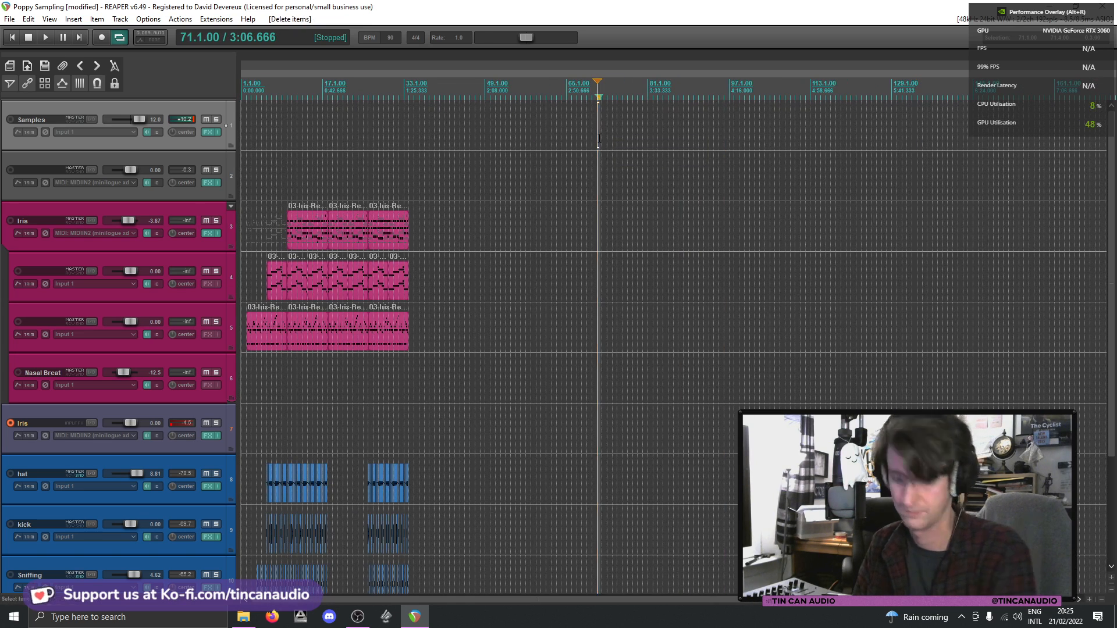
- Insert the Dreamies recording from the Poppy folder onto the Samples track past the arrangement, at about 1:36
{"action": "left_click", "coordinate": [319, 296]}
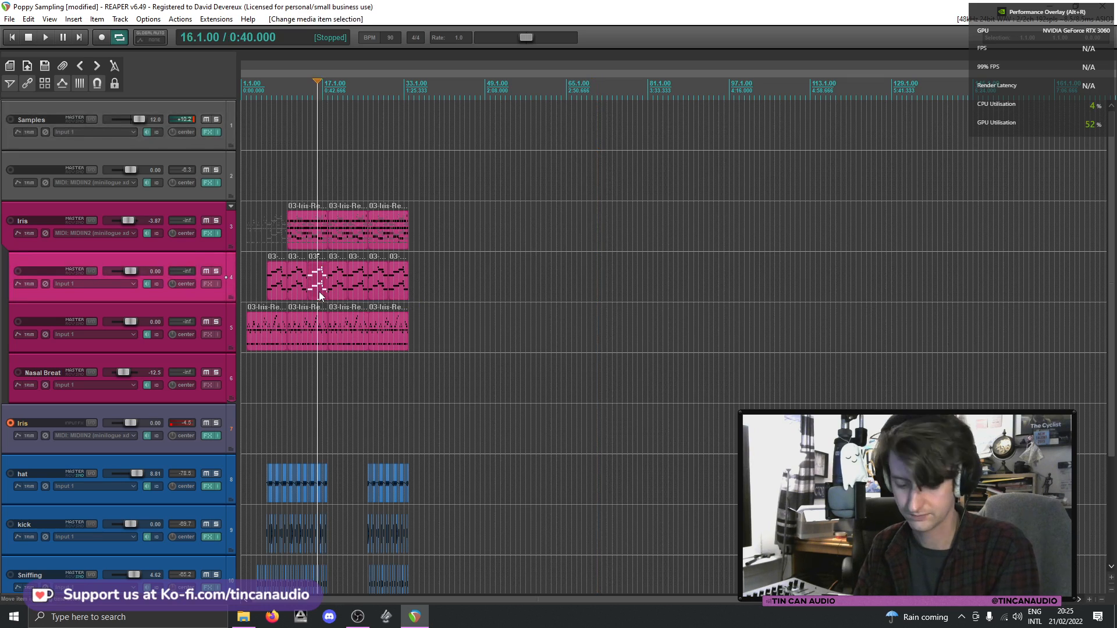
{"action": "scroll", "coordinate": [390, 329], "scroll_direction": "up", "scroll_amount": 5}
{"action": "scroll", "coordinate": [389, 329], "scroll_direction": "down", "scroll_amount": 1}
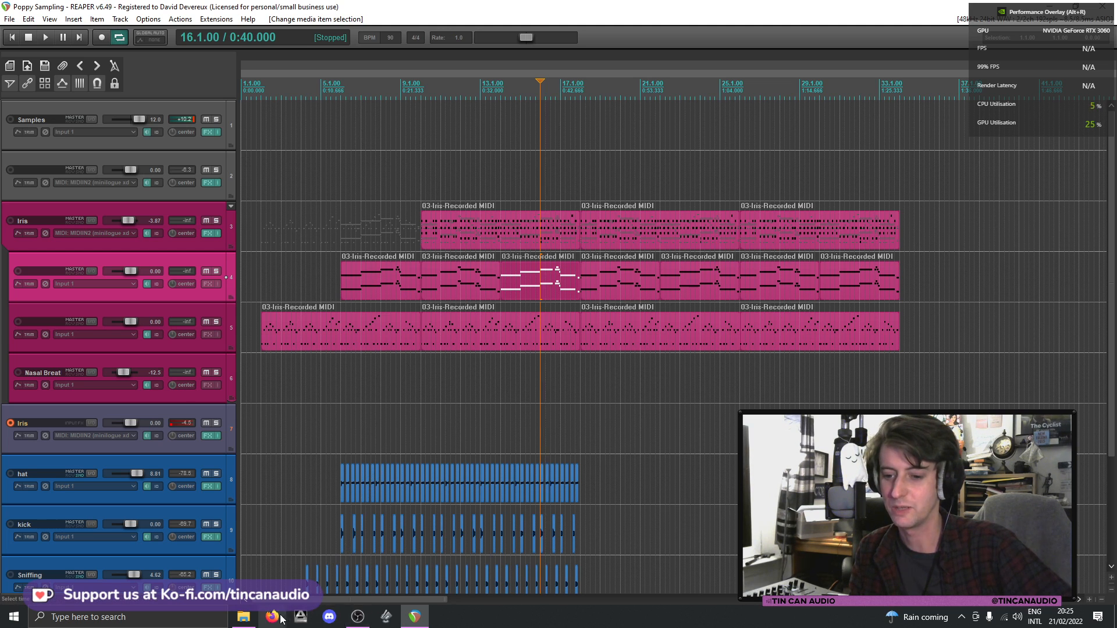
{"action": "left_click", "coordinate": [254, 621]}
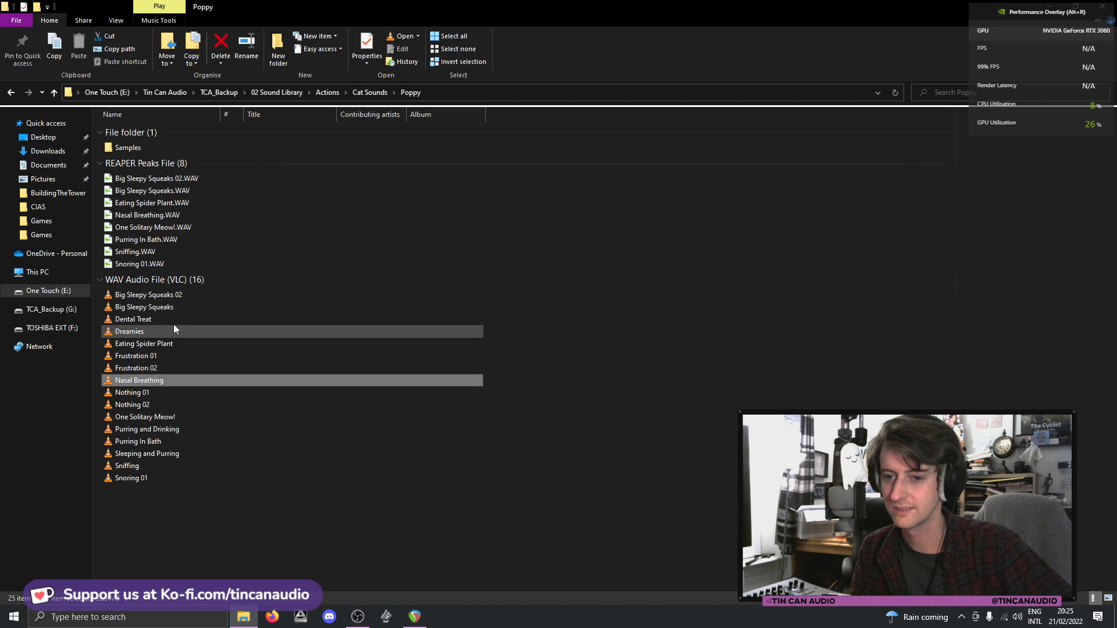
{"action": "left_click", "coordinate": [165, 307]}
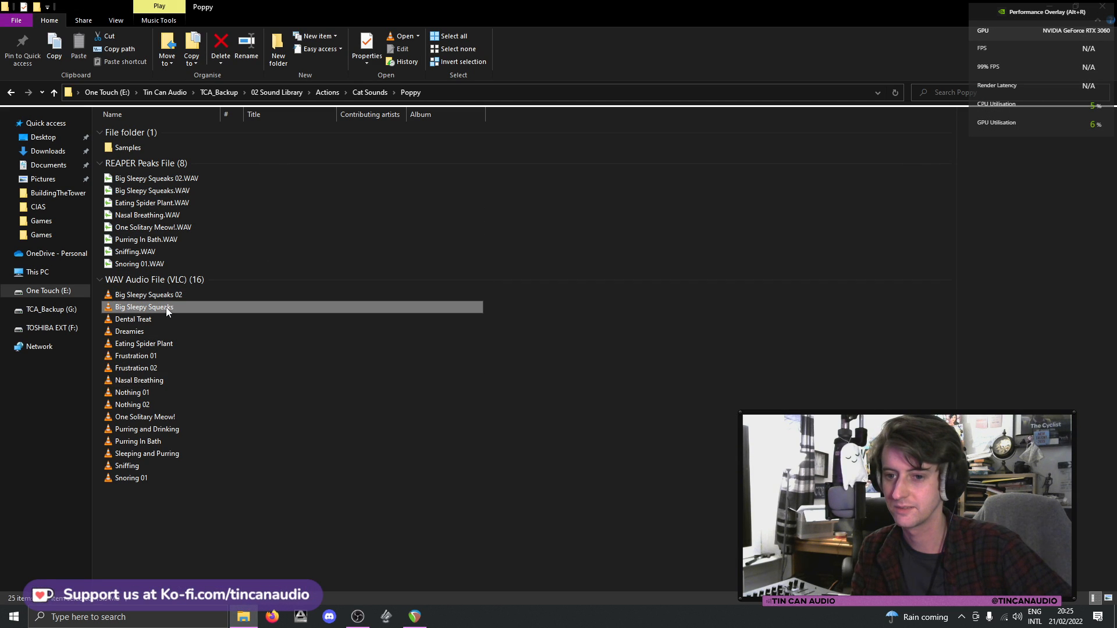
{"action": "left_click", "coordinate": [153, 319]}
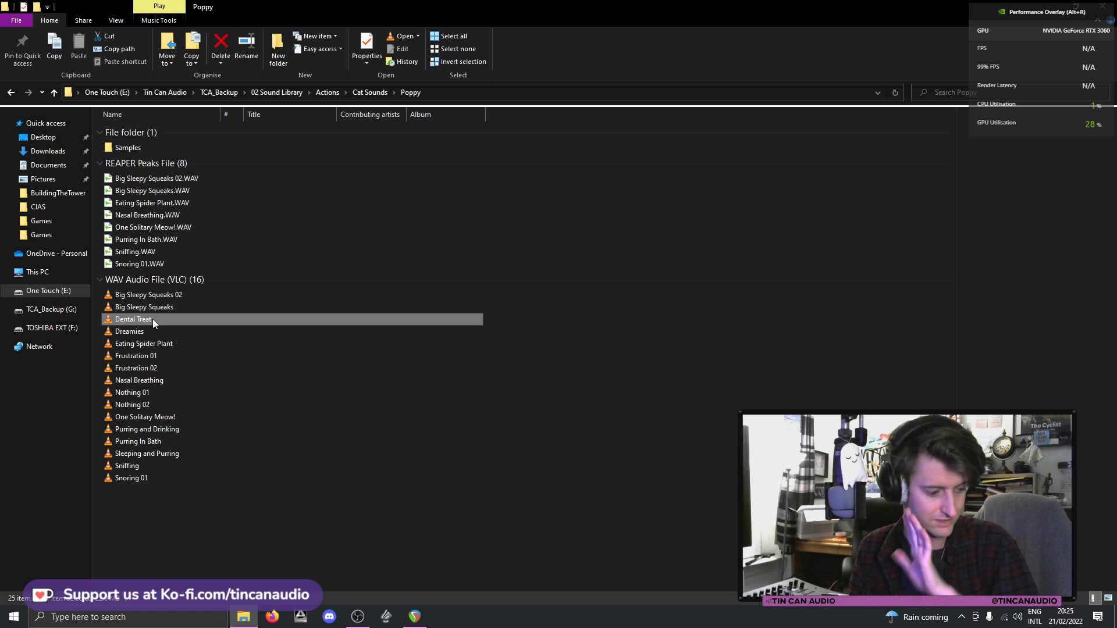
{"action": "left_click", "coordinate": [148, 331]}
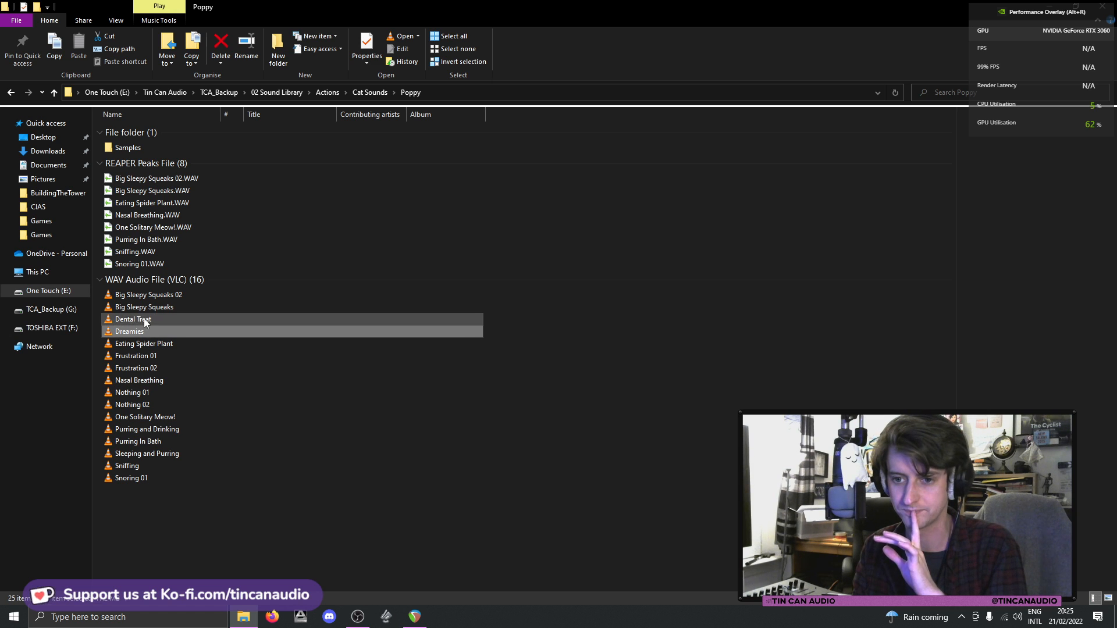
{"action": "left_click_drag", "start_coordinate": [146, 329], "coordinate": [965, 149]}
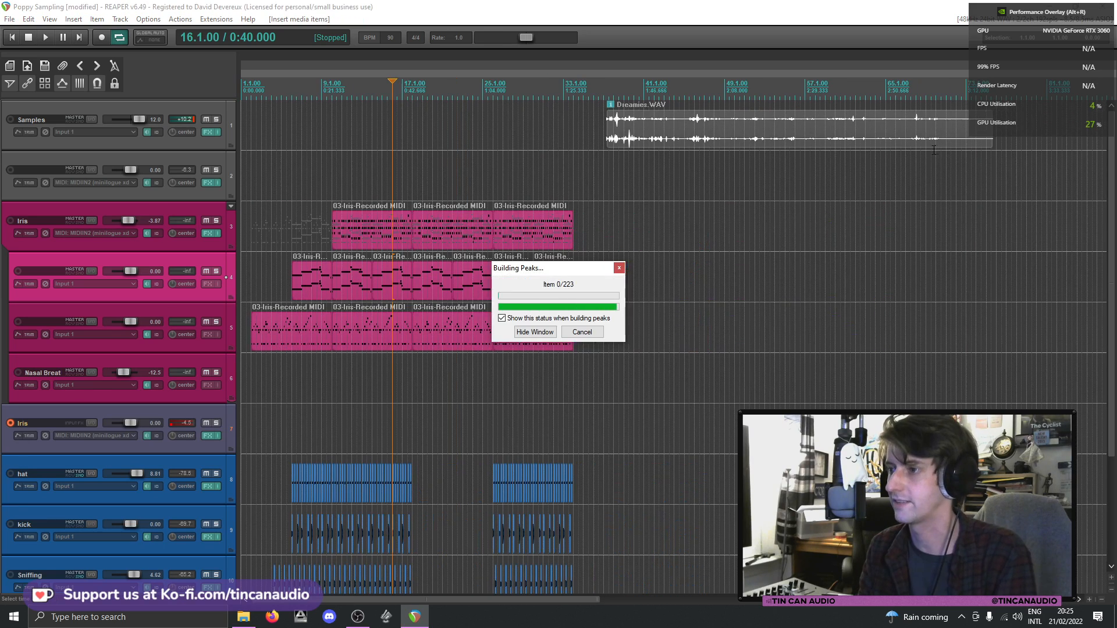
- Audition the first part of the Dreamies recording from about 1:59 and again from about 2:03
{"action": "left_click", "coordinate": [692, 137]}
{"action": "key", "text": "space"}
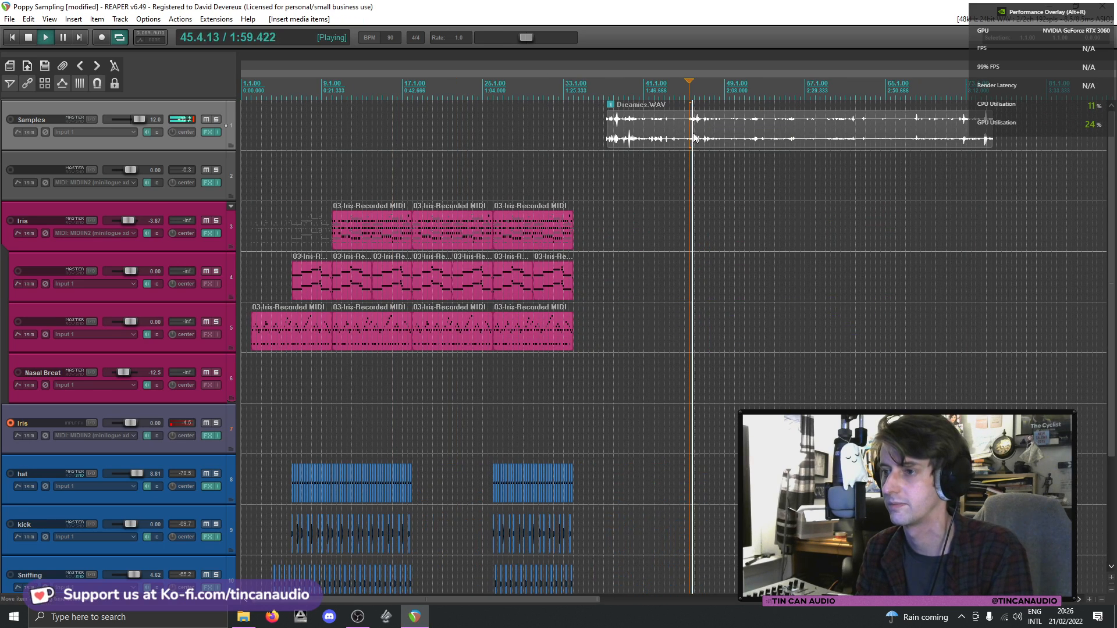
{"action": "scroll", "coordinate": [694, 137], "scroll_direction": "up", "scroll_amount": 2}
{"action": "key", "text": "space"}
{"action": "left_click", "coordinate": [695, 126]}
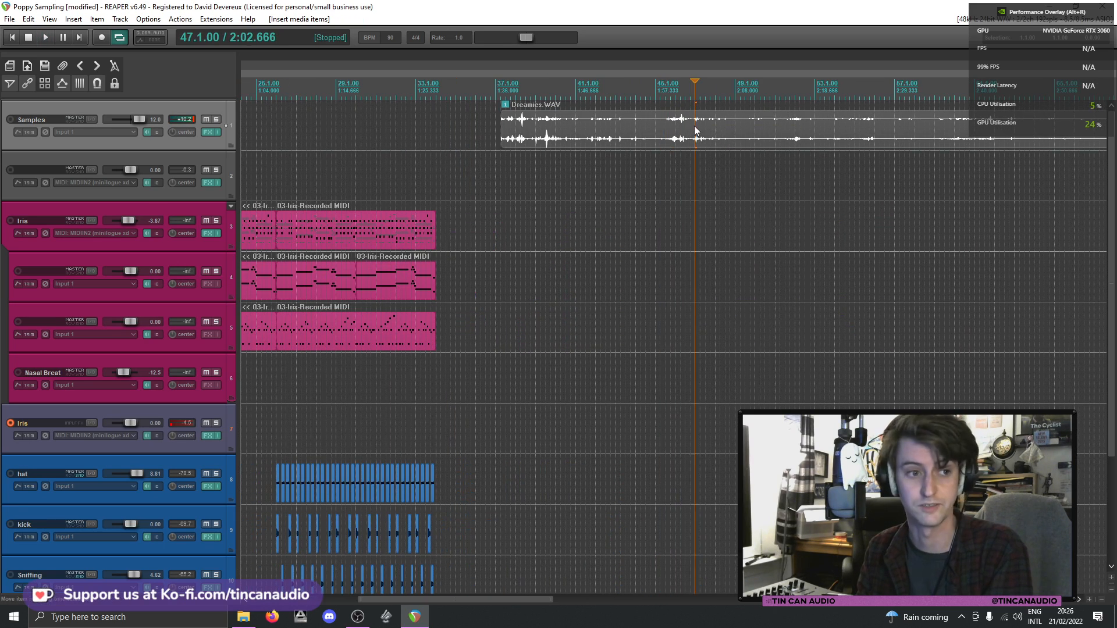
{"action": "key", "text": "space"}
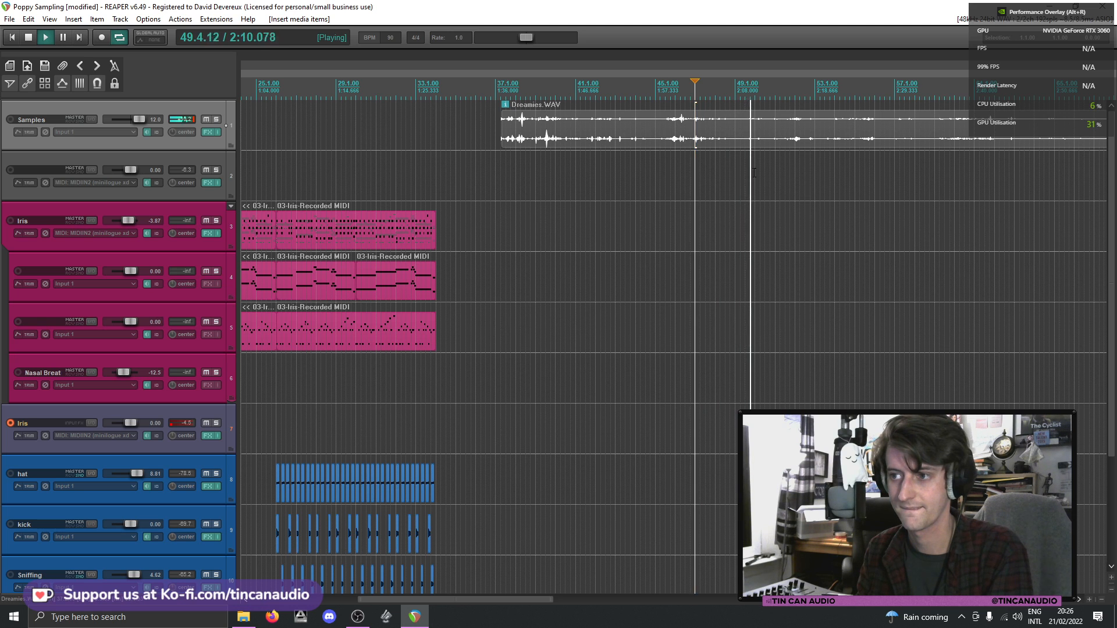
{"action": "scroll", "coordinate": [753, 172], "scroll_direction": "down", "scroll_amount": 2}
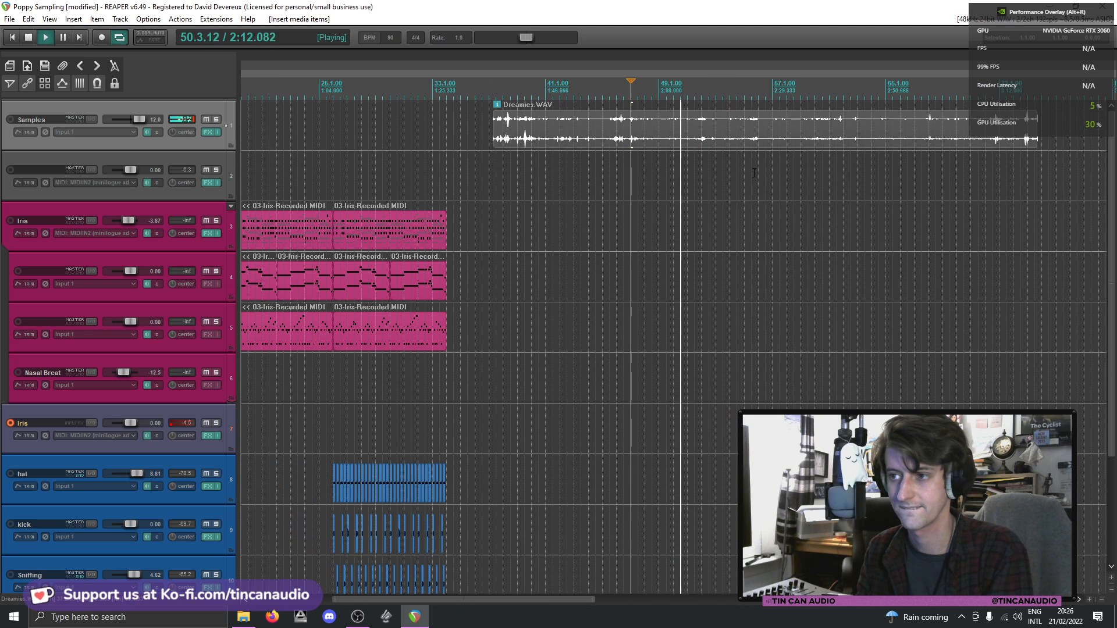
- Listen to the middle of the Dreamies recording from points after 2:15 and save the project
{"action": "left_click", "coordinate": [696, 127]}
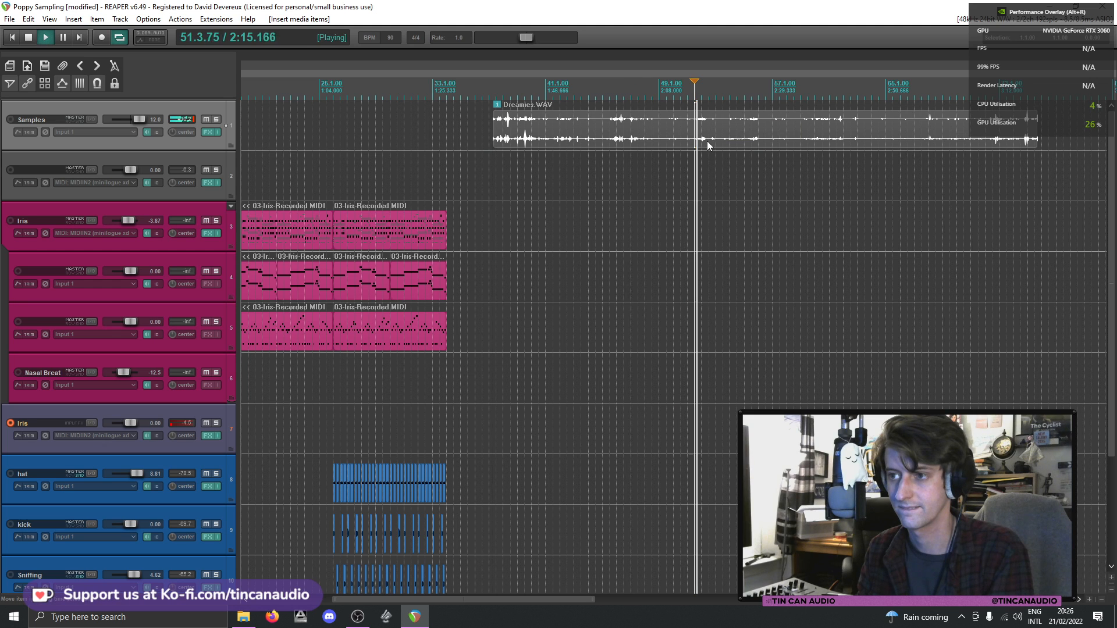
{"action": "scroll", "coordinate": [706, 140], "scroll_direction": "up", "scroll_amount": 2}
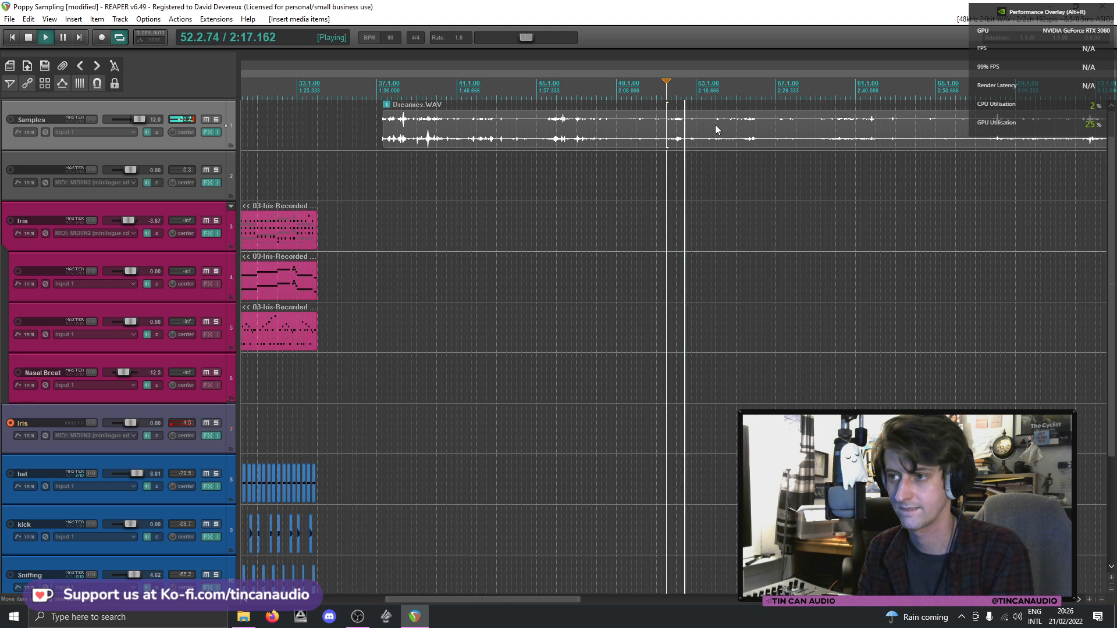
{"action": "left_click", "coordinate": [715, 126]}
{"action": "key", "text": "ctrl+s"}
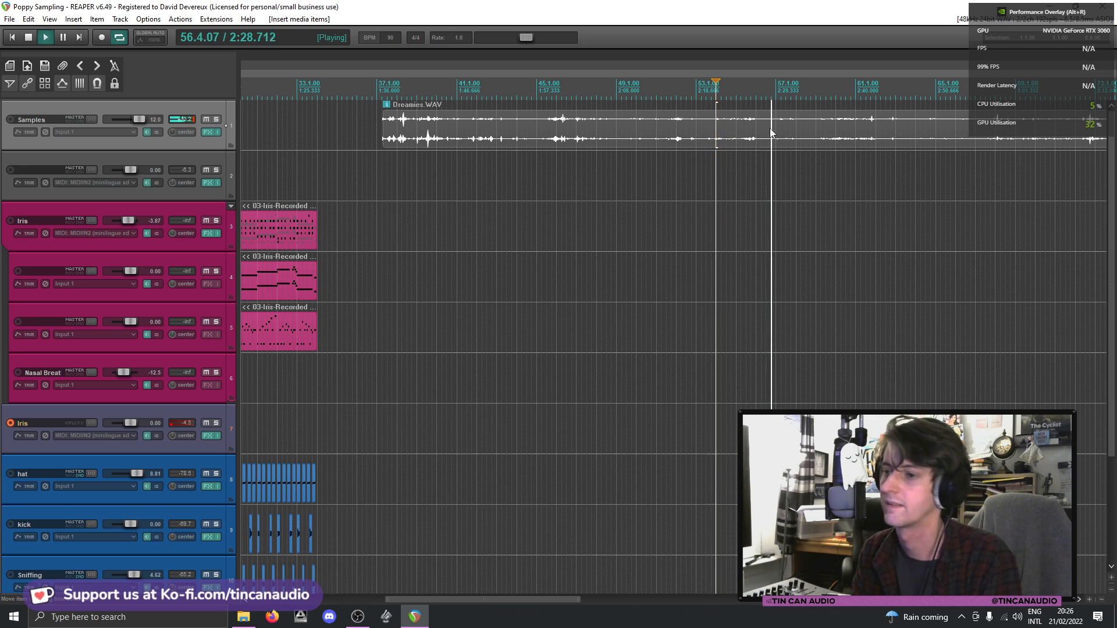
{"action": "left_click", "coordinate": [815, 131]}
{"action": "scroll", "coordinate": [842, 159], "scroll_direction": "up", "scroll_amount": 2}
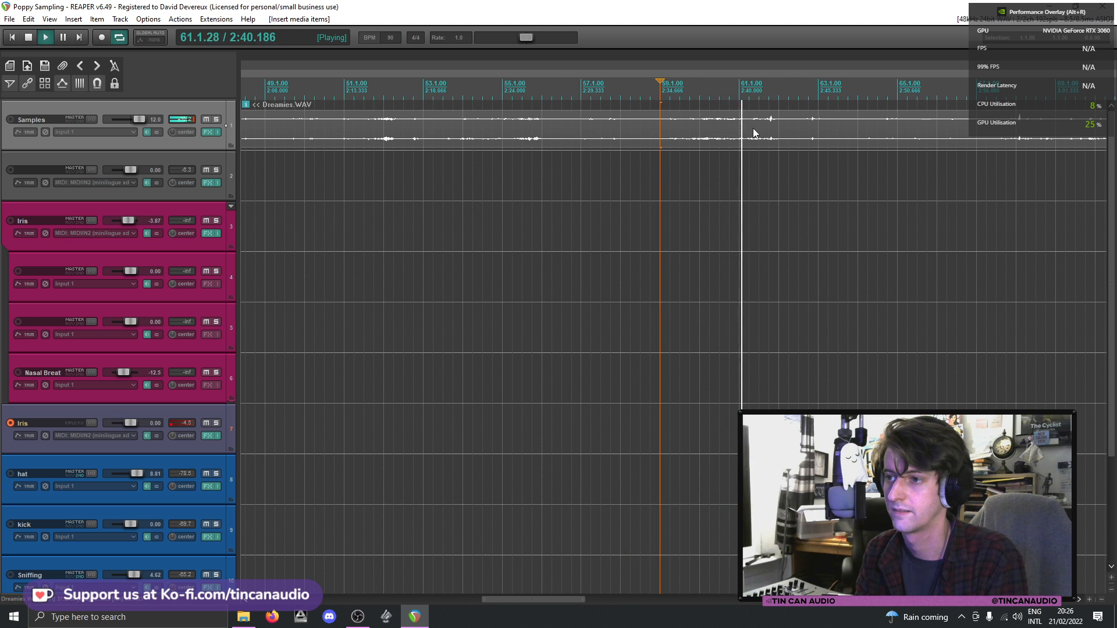
{"action": "scroll", "coordinate": [752, 128], "scroll_direction": "down", "scroll_amount": 1}
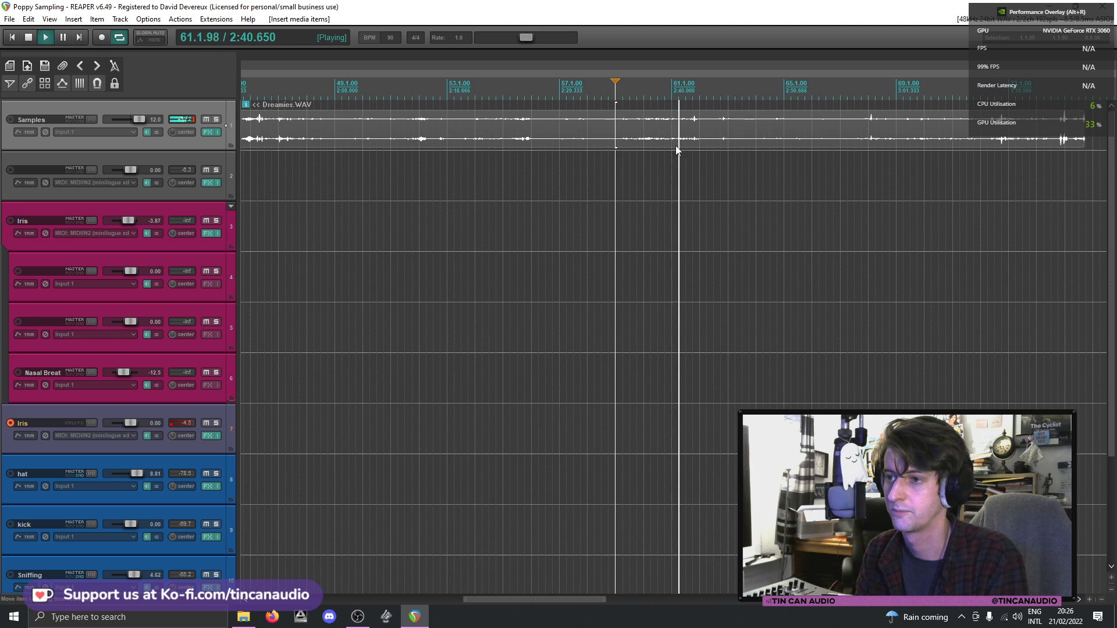
- Split the Dreamies item at about 2:37.3 and delete the part before the split
{"action": "left_click", "coordinate": [644, 127]}
{"action": "key", "text": "s"}
{"action": "key", "text": "space"}
{"action": "left_click", "coordinate": [630, 137]}
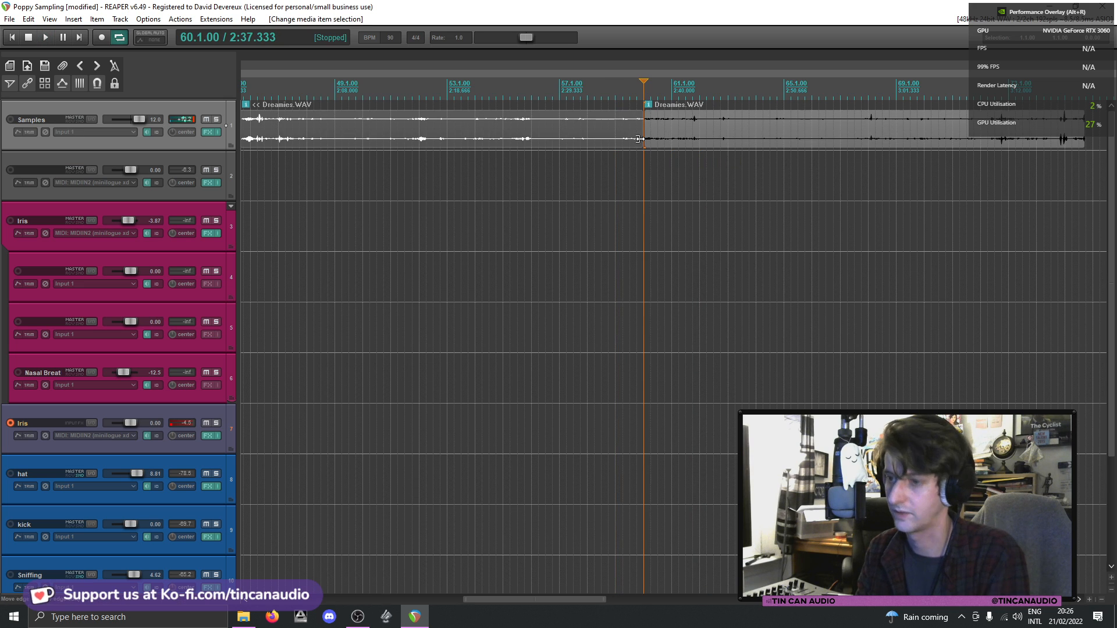
{"action": "key", "text": "Delete"}
- Audition the remaining Dreamies item, split it at about 2:42.7 and delete everything after the split
{"action": "left_click", "coordinate": [655, 132]}
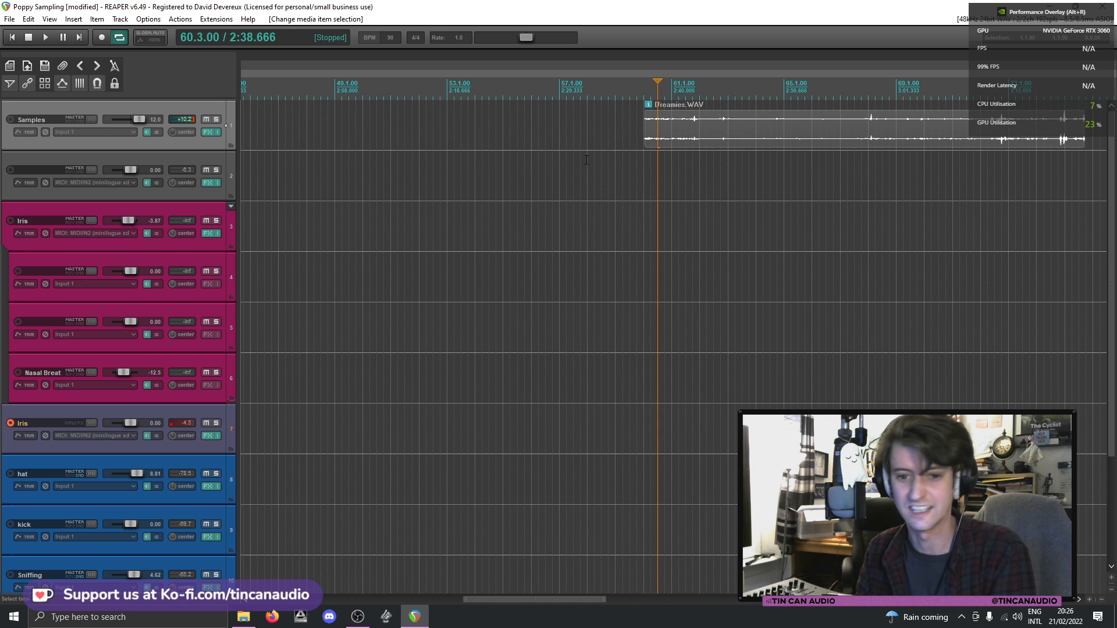
{"action": "key", "text": "space"}
{"action": "scroll", "coordinate": [672, 159], "scroll_direction": "down", "scroll_amount": 2}
{"action": "scroll", "coordinate": [698, 148], "scroll_direction": "up", "scroll_amount": 3}
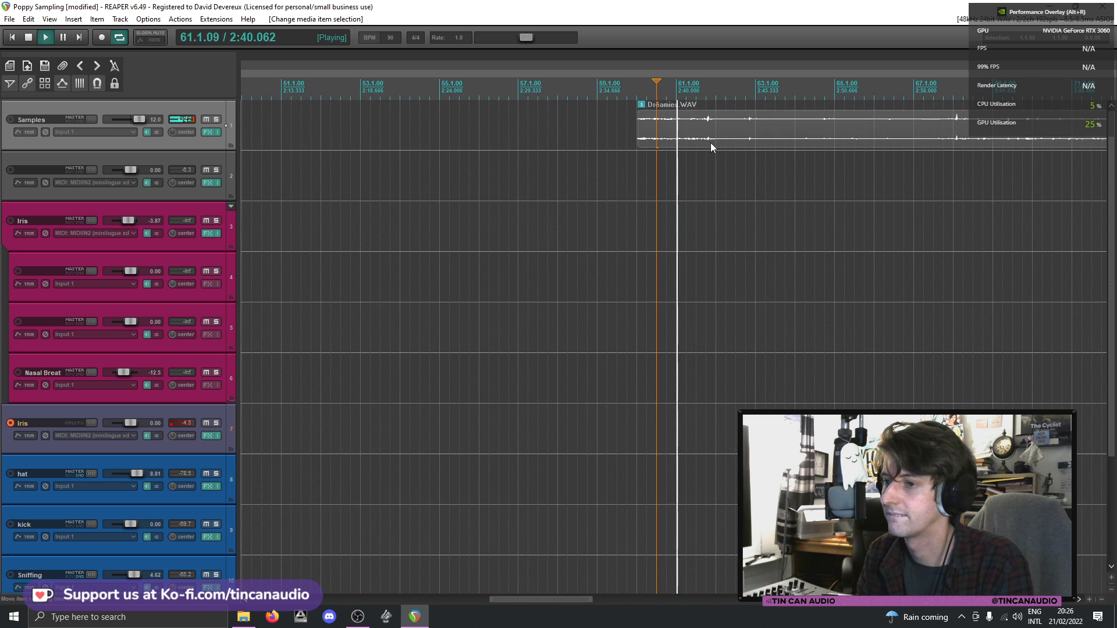
{"action": "key", "text": "space"}
{"action": "left_click", "coordinate": [708, 140]}
{"action": "left_click", "coordinate": [716, 140]}
{"action": "key", "text": "s"}
{"action": "left_click", "coordinate": [727, 132]}
{"action": "key", "text": "Delete"}
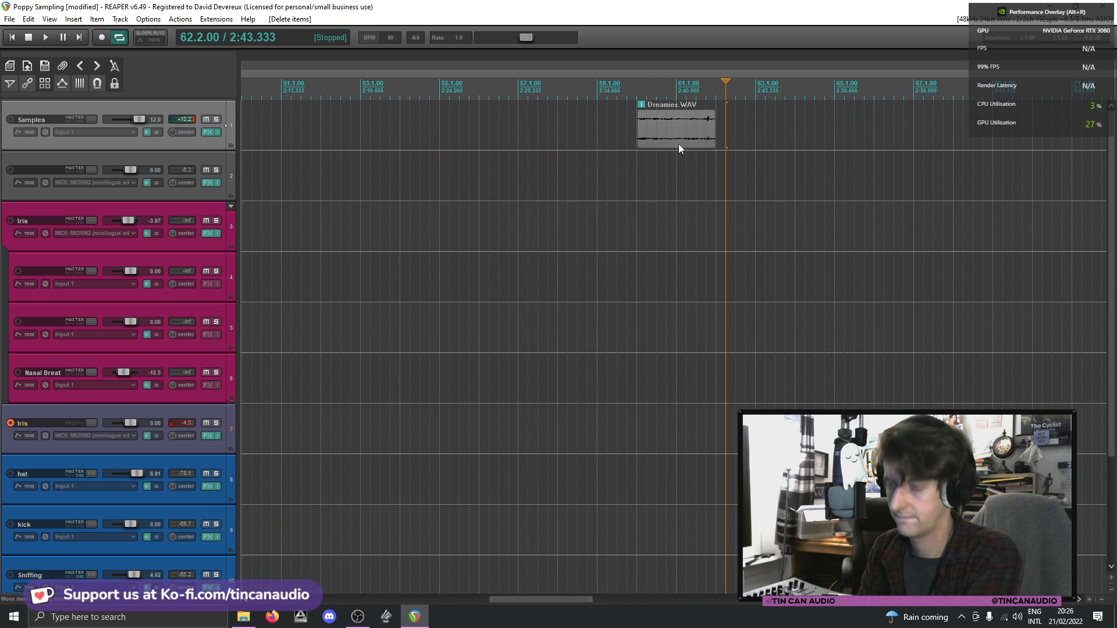
- Pitch the Dreamies clip up 12 semitones and set its channel mode to Mono (Mix L+R)
{"action": "double_click", "coordinate": [647, 139]}
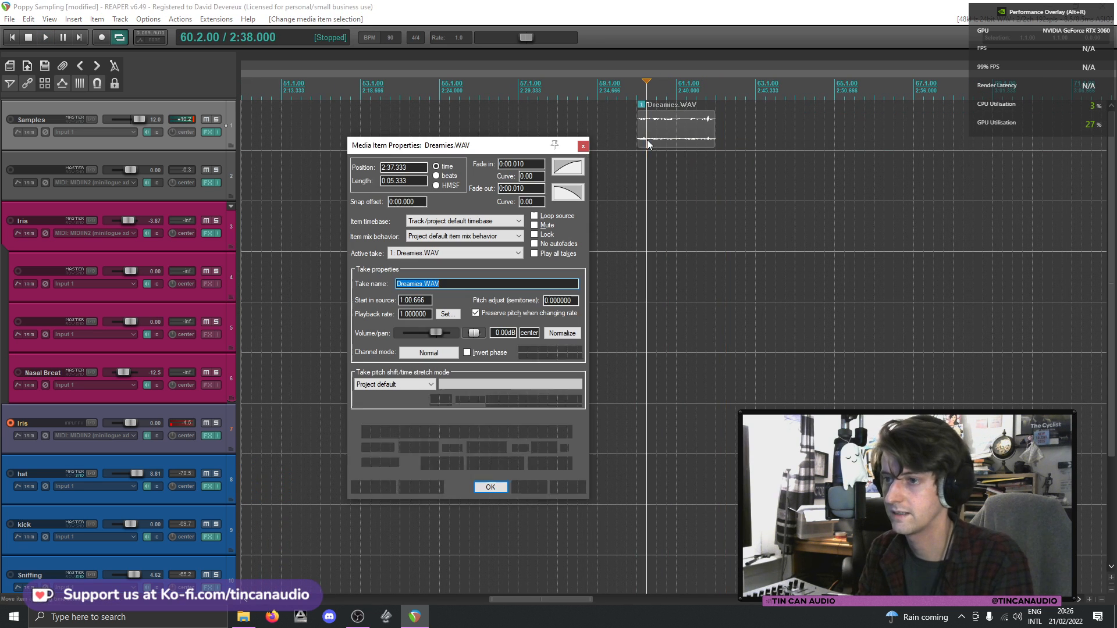
{"action": "double_click", "coordinate": [448, 332]}
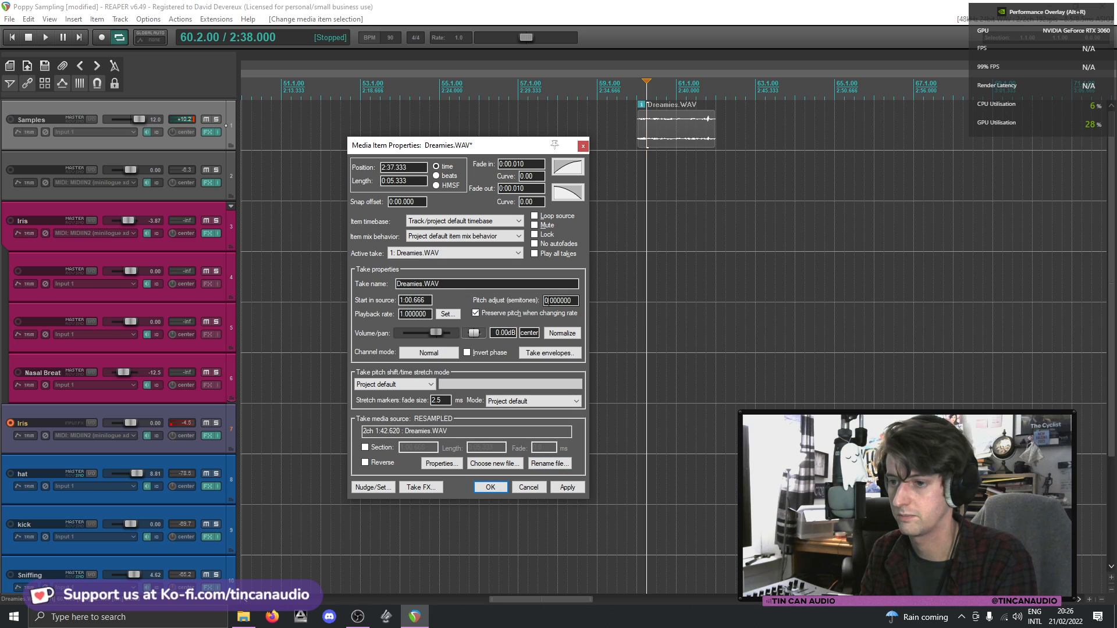
{"action": "left_click", "coordinate": [490, 487]}
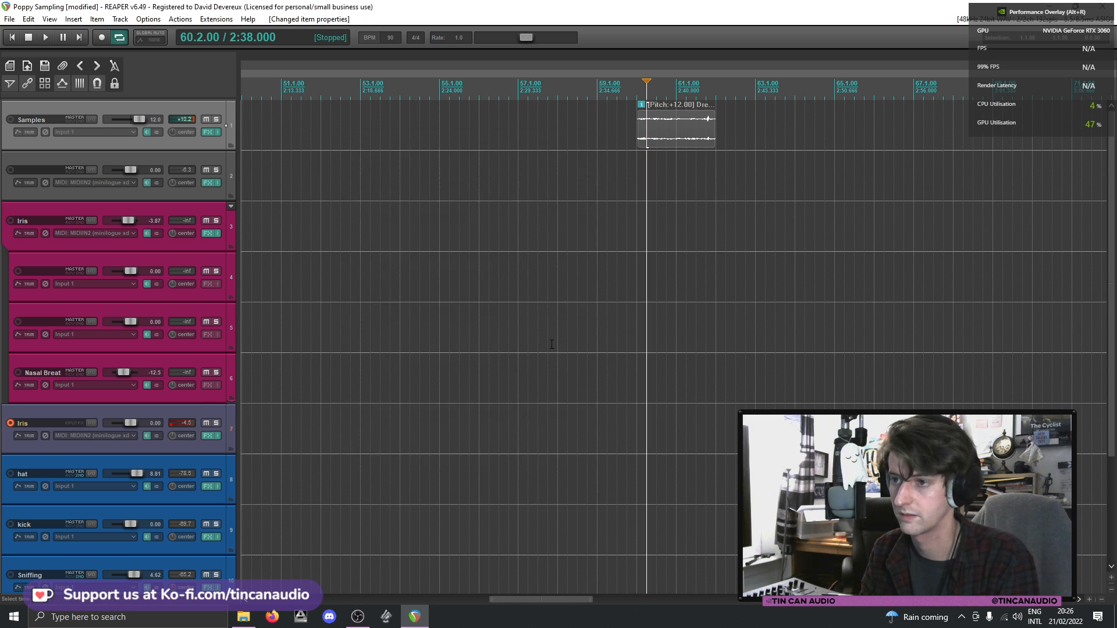
{"action": "right_click", "coordinate": [656, 135]}
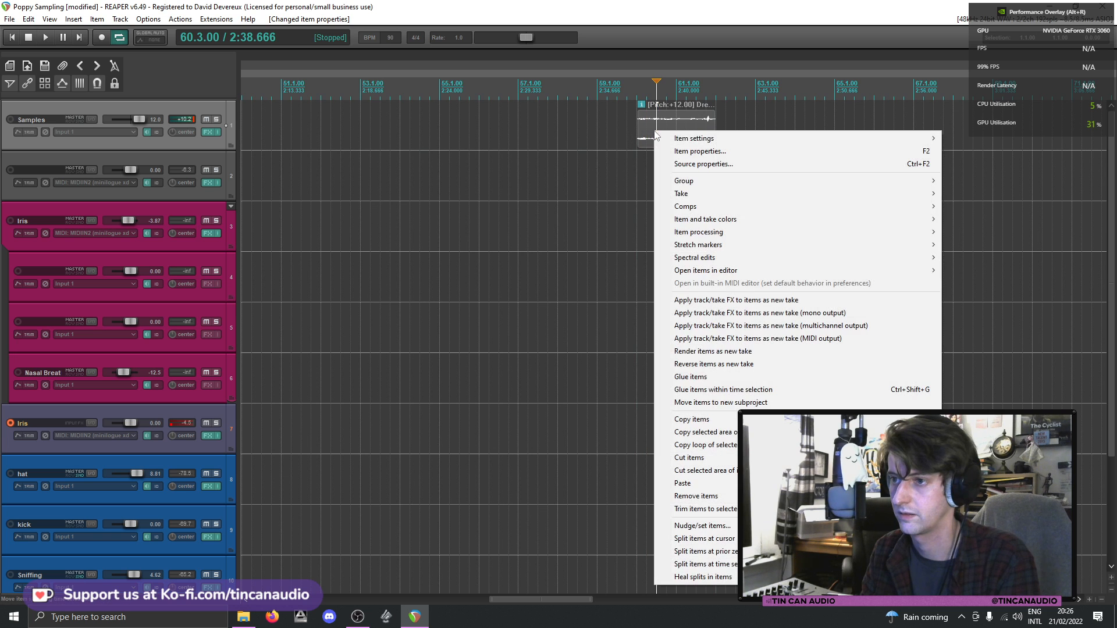
{"action": "mouse_move", "coordinate": [692, 139]}
{"action": "left_click", "coordinate": [481, 300]}
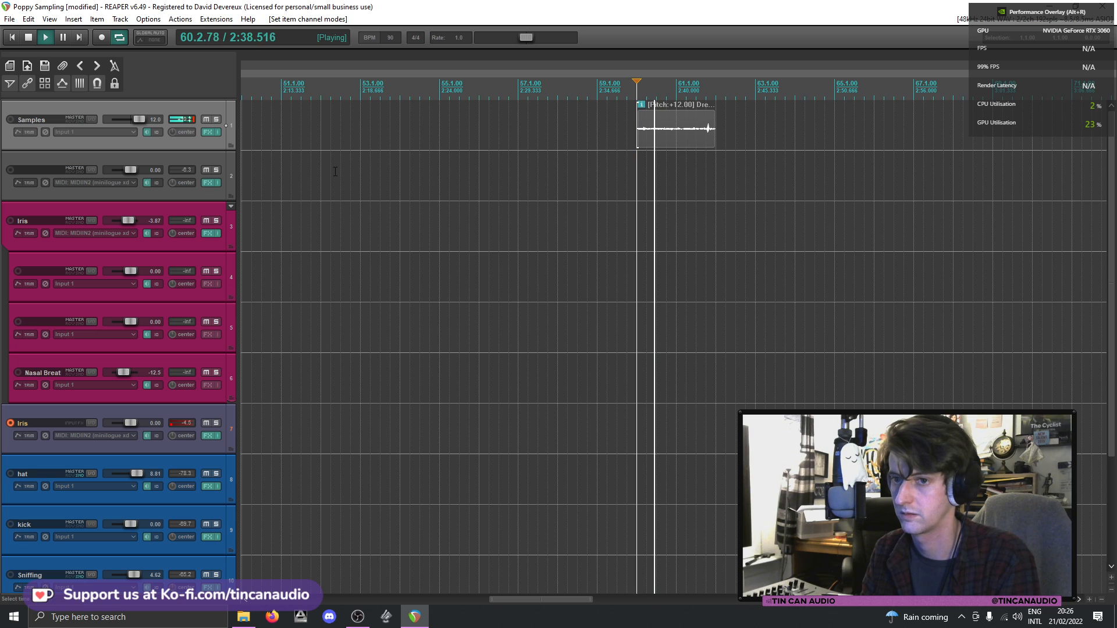
- Turn off Preserve pitch when changing rate for the Dreamies clip and play it from its start
{"action": "double_click", "coordinate": [650, 143]}
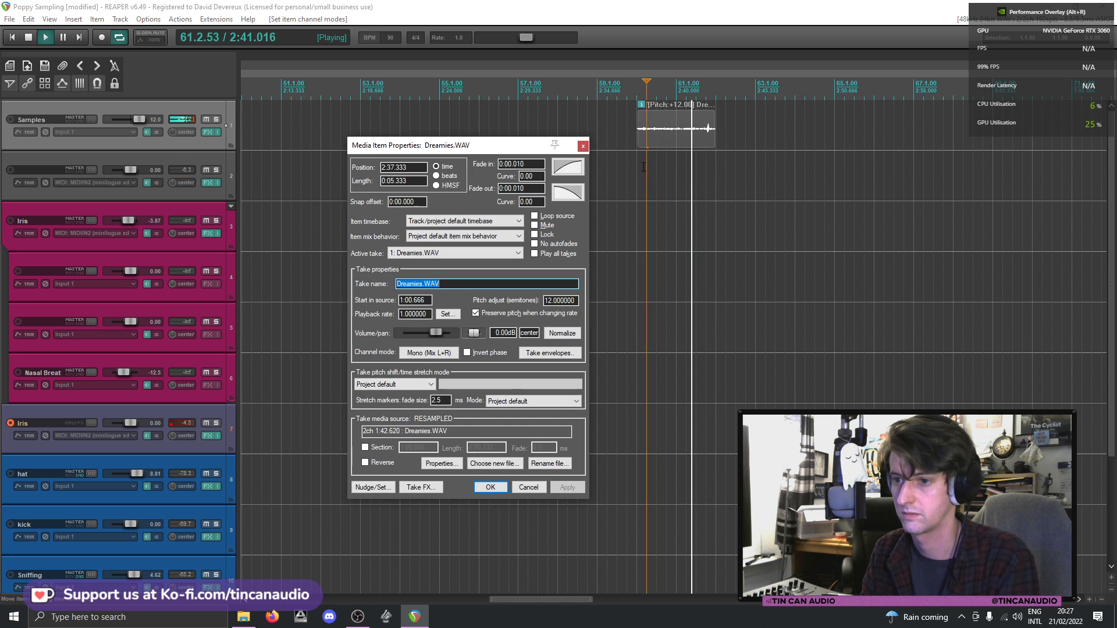
{"action": "left_click", "coordinate": [474, 315]}
{"action": "key", "text": "space"}
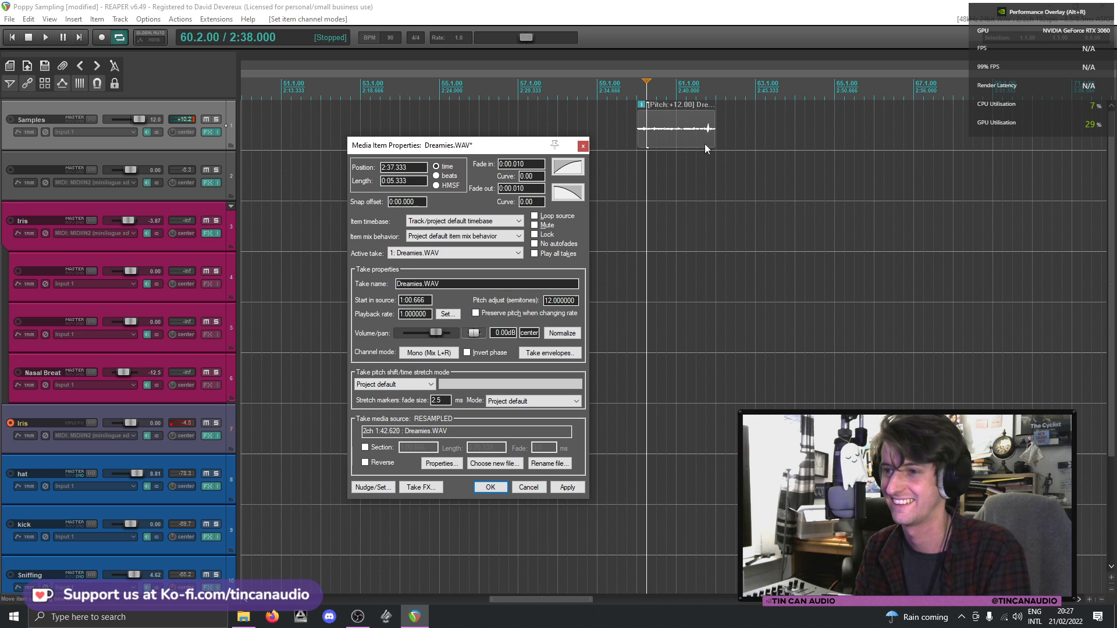
{"action": "left_click", "coordinate": [640, 125]}
{"action": "key", "text": "space"}
- Trim the end of the Dreamies clip to a length of about 4.67 s and audition it with Preserve pitch on
{"action": "left_click_drag", "start_coordinate": [714, 134], "coordinate": [705, 142]}
{"action": "left_click", "coordinate": [474, 314]}
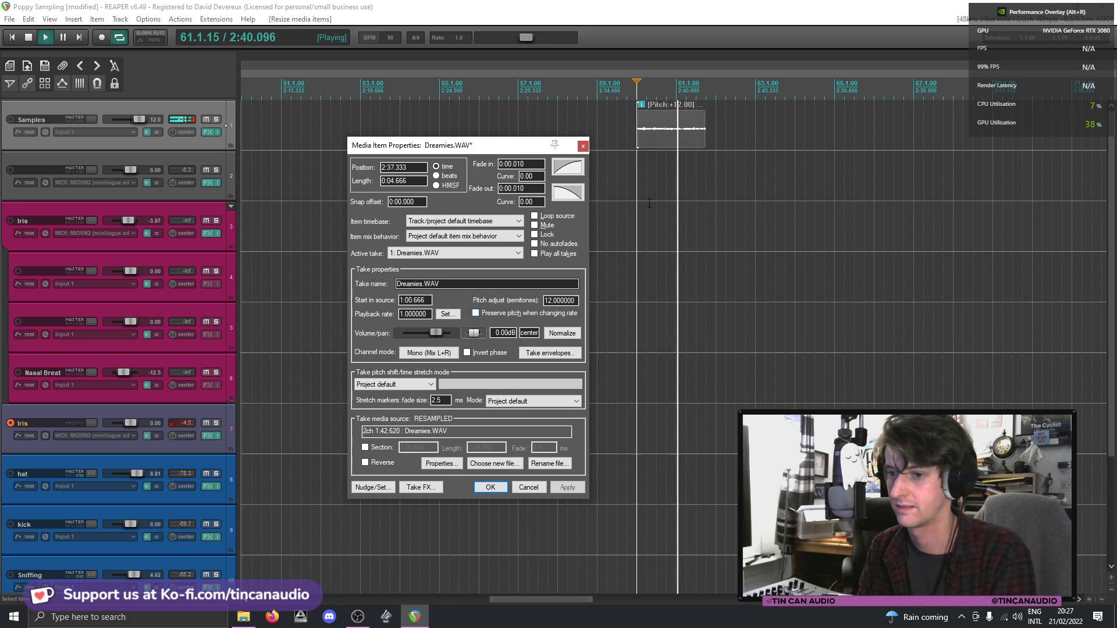
{"action": "left_click", "coordinate": [645, 142]}
{"action": "key", "text": "space"}
{"action": "key", "text": "space"}
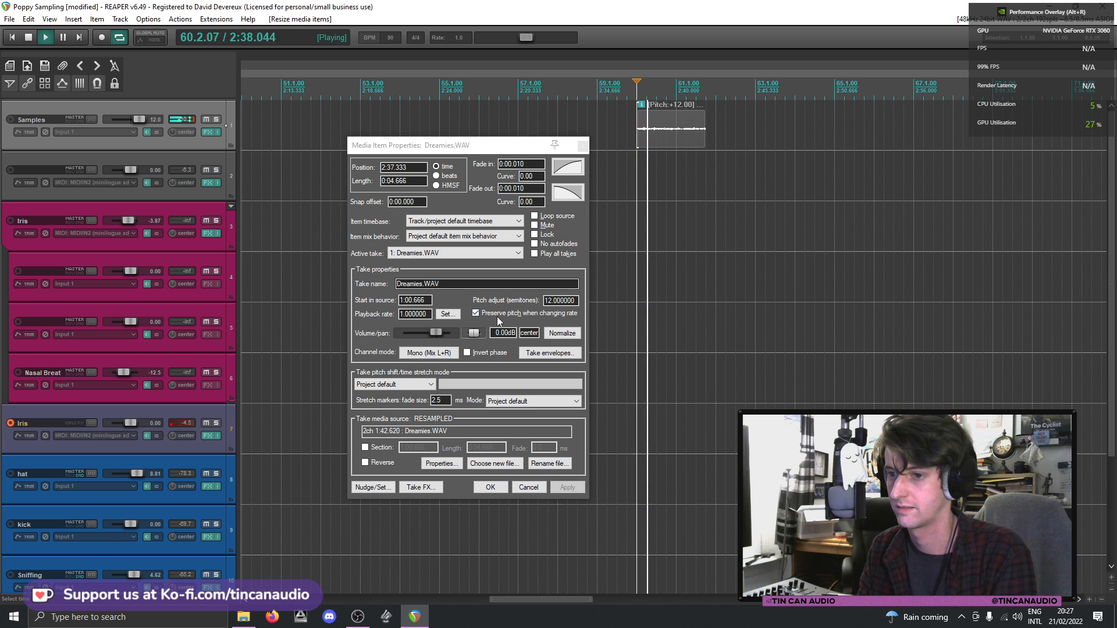
{"action": "key", "text": "space"}
- Apply the Dreamies clip's properties with Preserve pitch switched off and play the clip back
{"action": "left_click", "coordinate": [478, 314]}
{"action": "left_click", "coordinate": [490, 488]}
{"action": "key", "text": "space"}
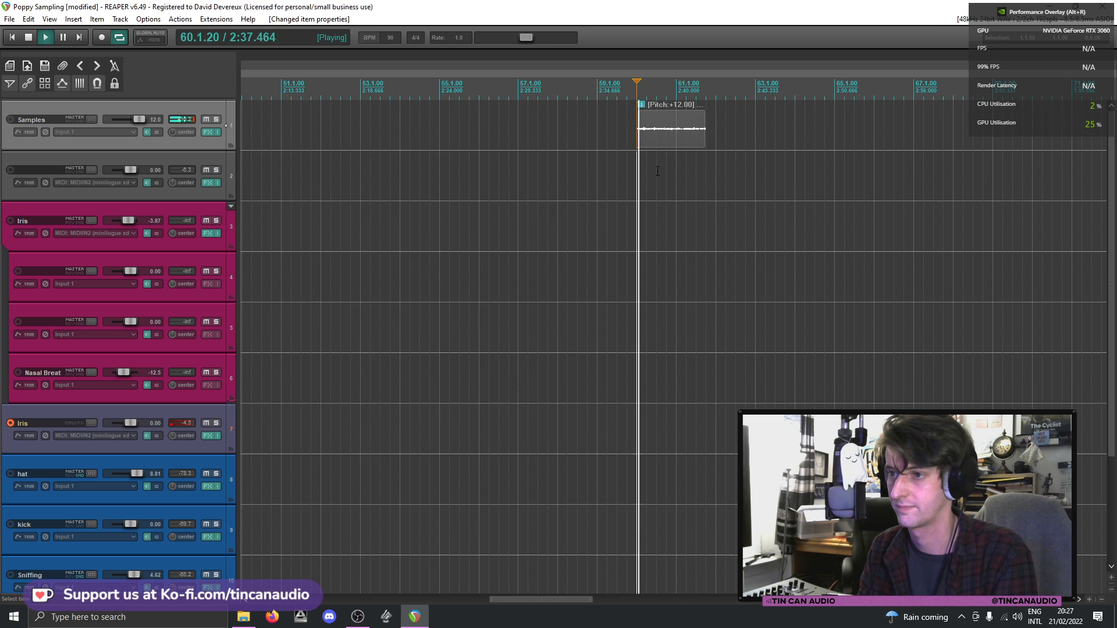
{"action": "scroll", "coordinate": [653, 163], "scroll_direction": "down", "scroll_amount": 4}
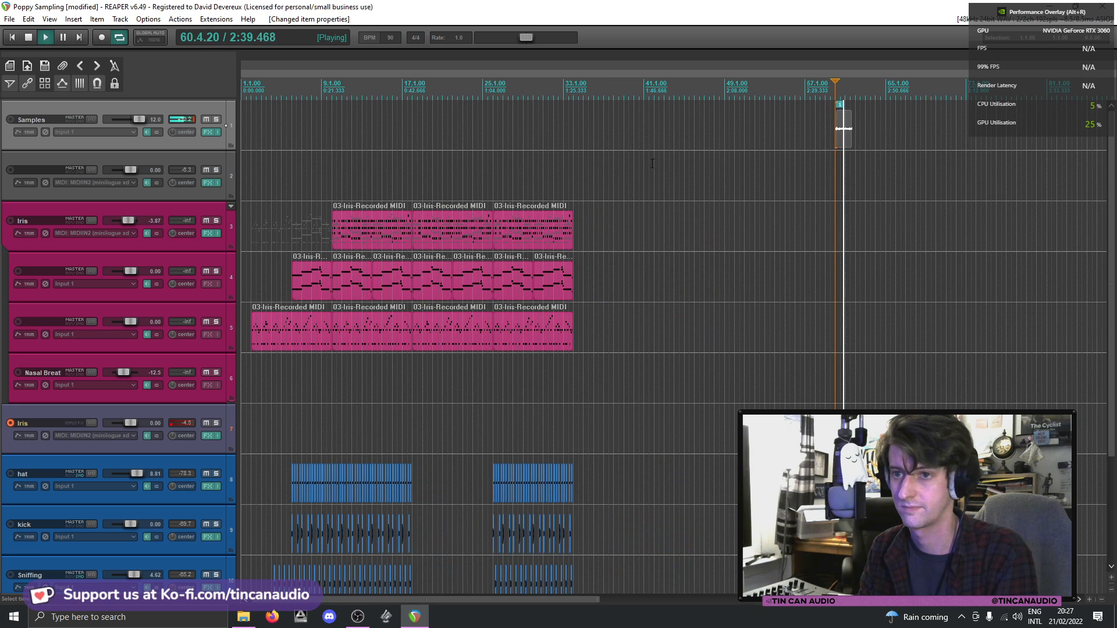
{"action": "key", "text": "space"}
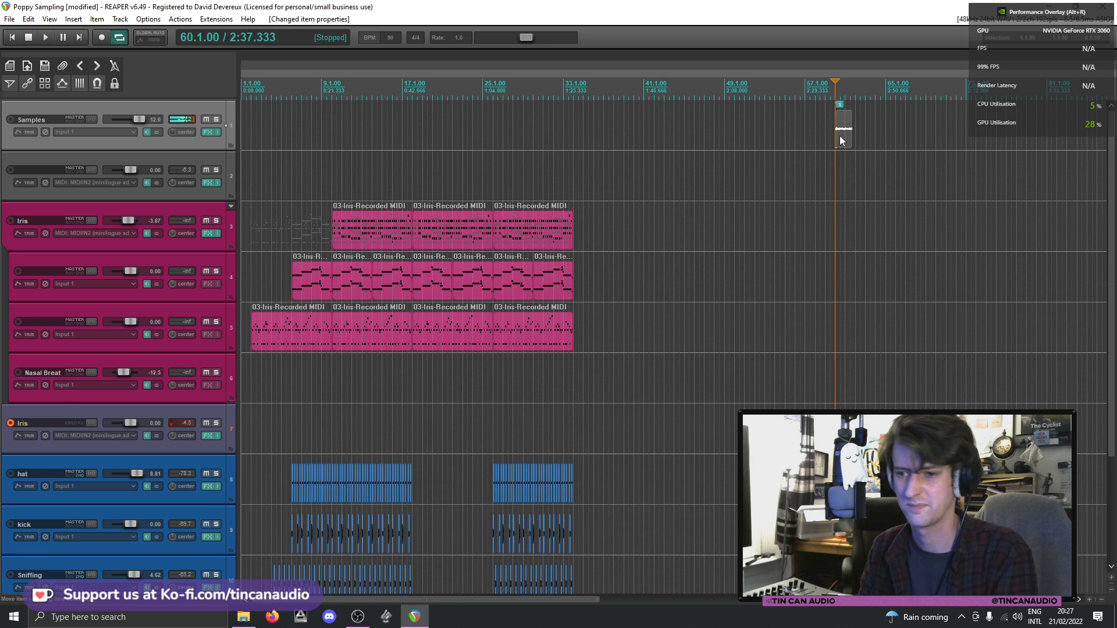
- Move the short sample item on the Samples track back to about bar 18 and play it with the song
{"action": "left_click_drag", "start_coordinate": [839, 135], "coordinate": [413, 136]}
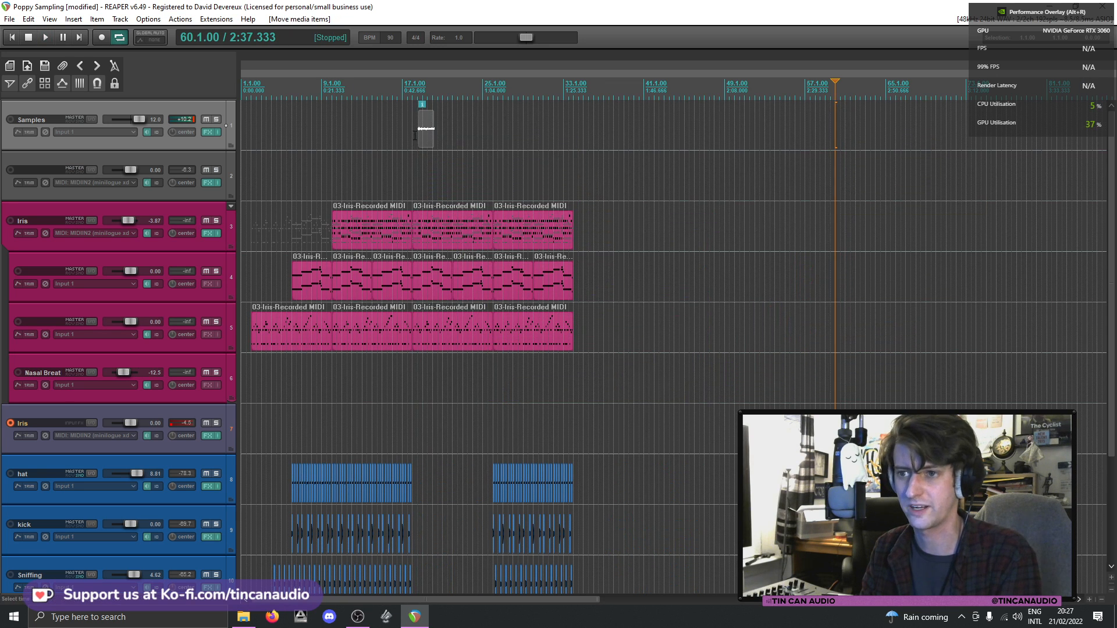
{"action": "key", "text": "space"}
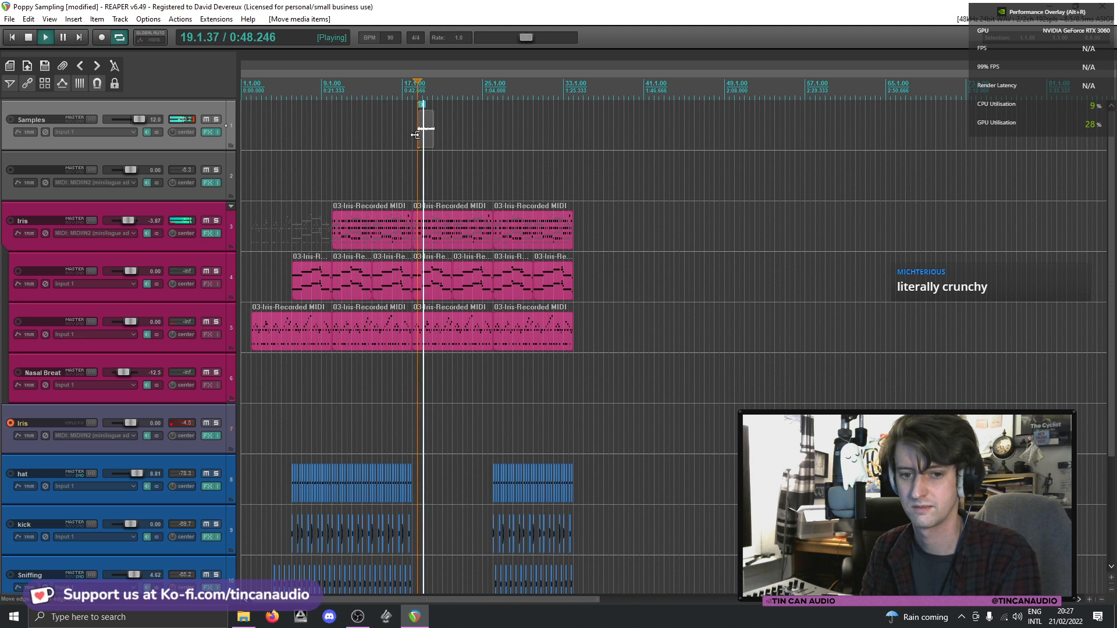
{"action": "scroll", "coordinate": [414, 137], "scroll_direction": "up", "scroll_amount": 2}
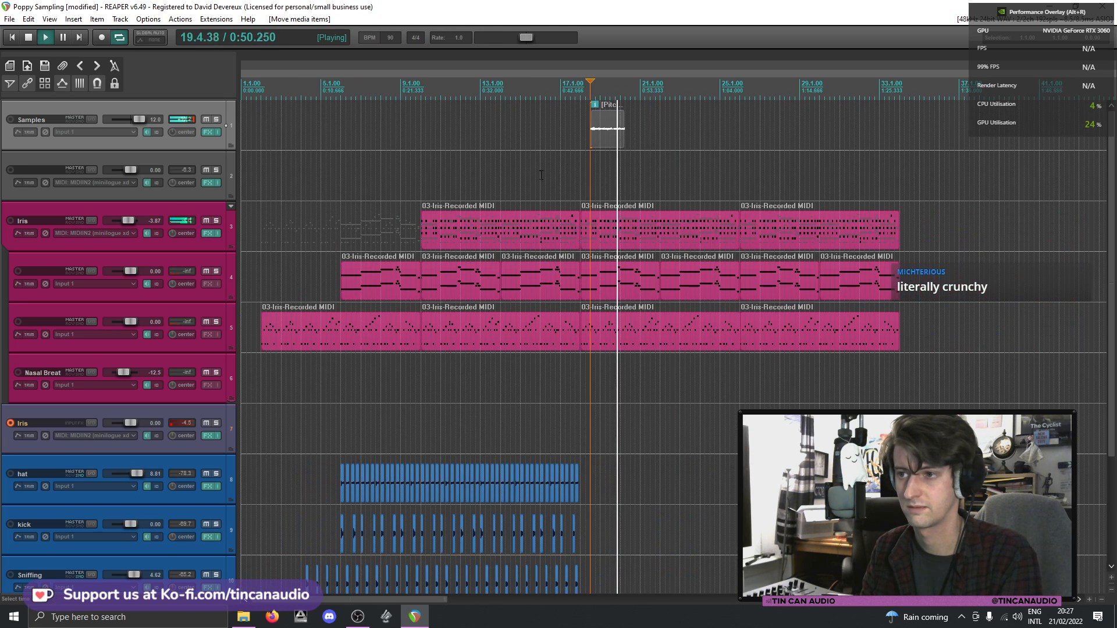
- Stop playback and delete the short sample item from the Samples track
{"action": "left_click", "coordinate": [600, 141]}
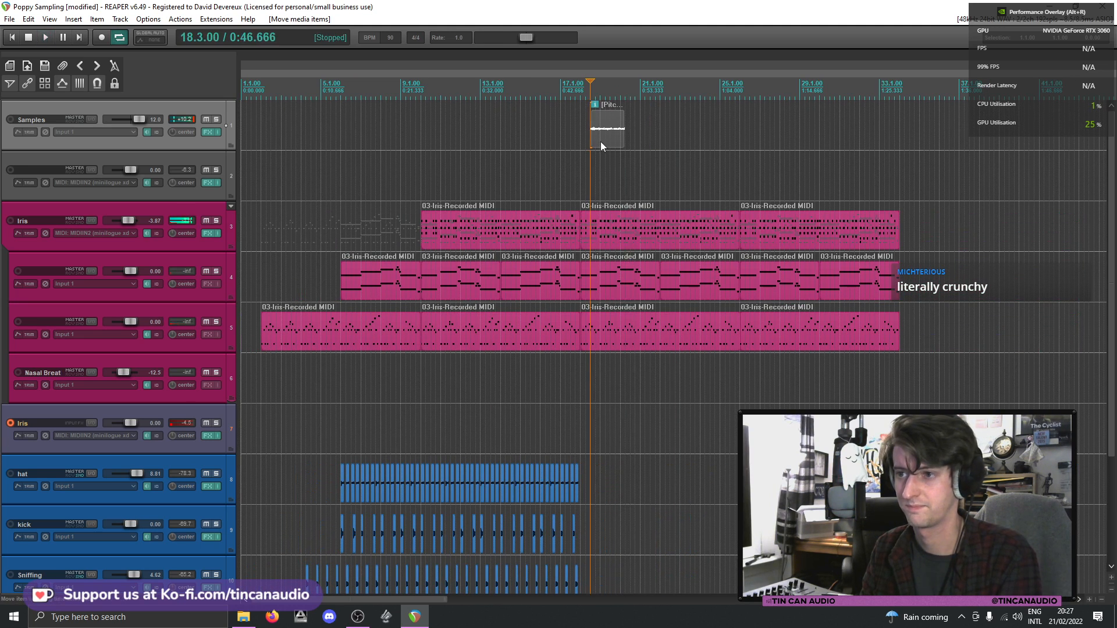
{"action": "key", "text": "space"}
{"action": "key", "text": "Delete"}
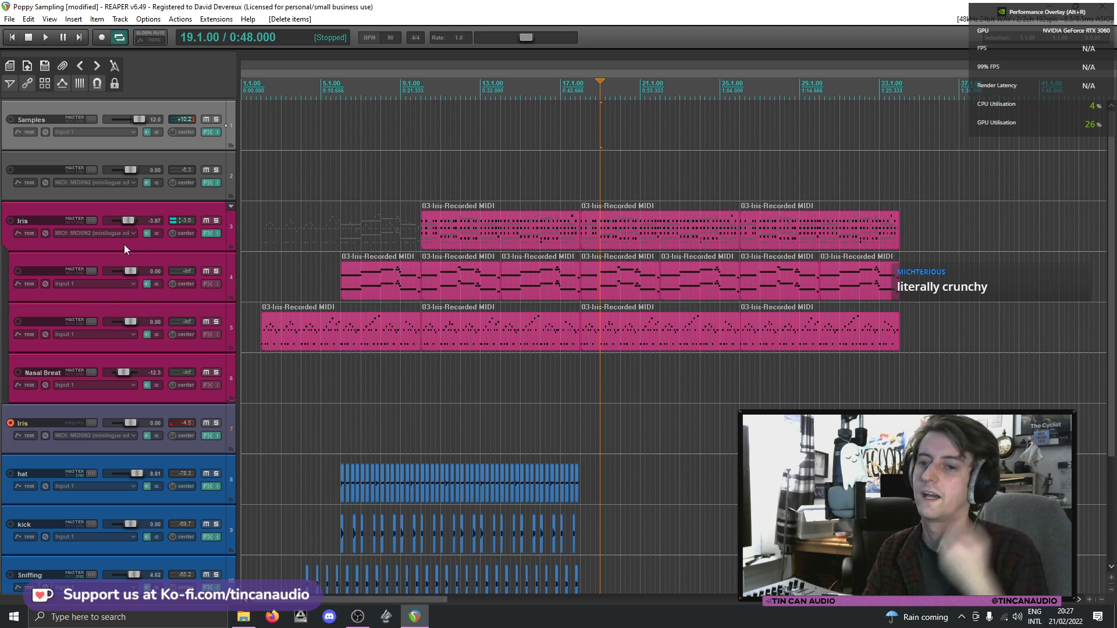
- Rename the unnamed second track to "wurli"
{"action": "double_click", "coordinate": [37, 170]}
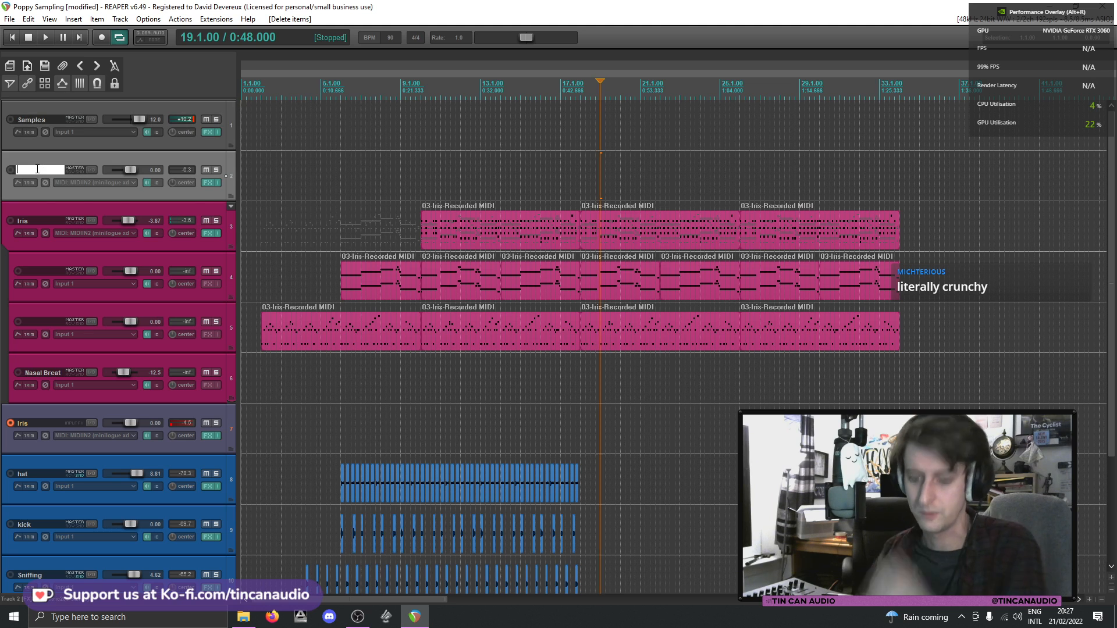
{"action": "type", "text": "wurli"}
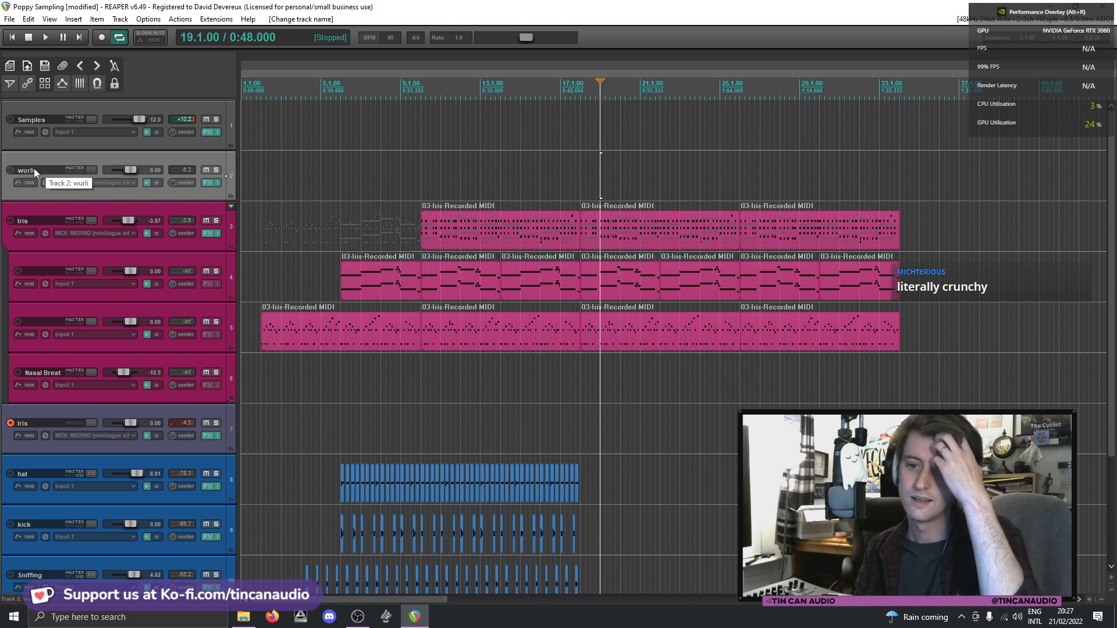
{"action": "key", "text": "Return"}
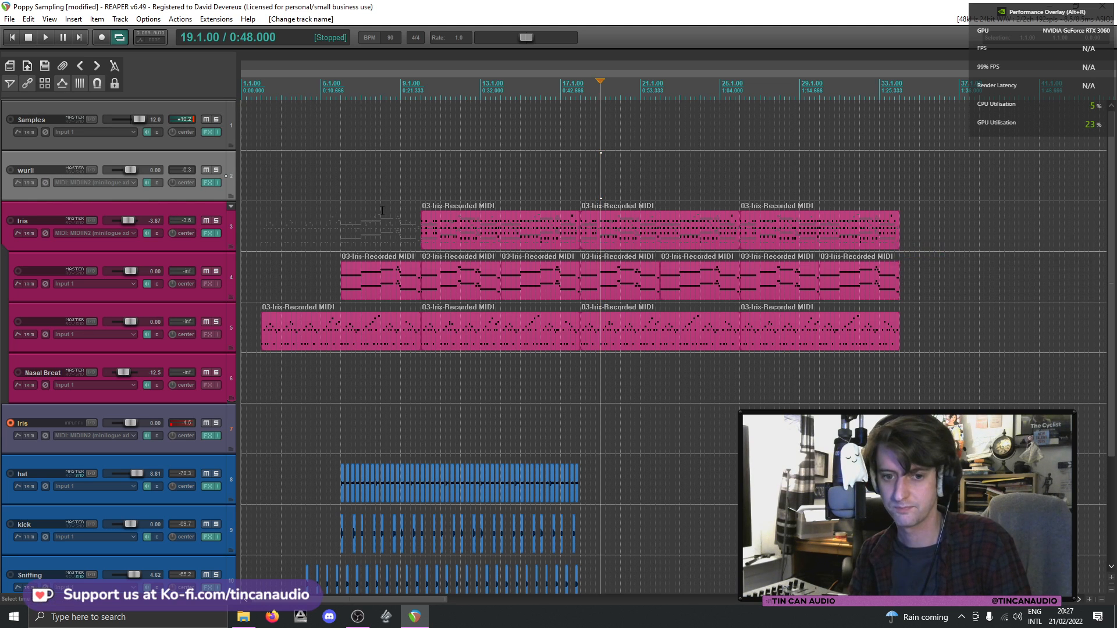
- Record-arm the wurli track, disarm Iris track 7, and play the song from 8.4.00 to try the instrument
{"action": "left_click", "coordinate": [11, 170]}
{"action": "left_click", "coordinate": [10, 423]}
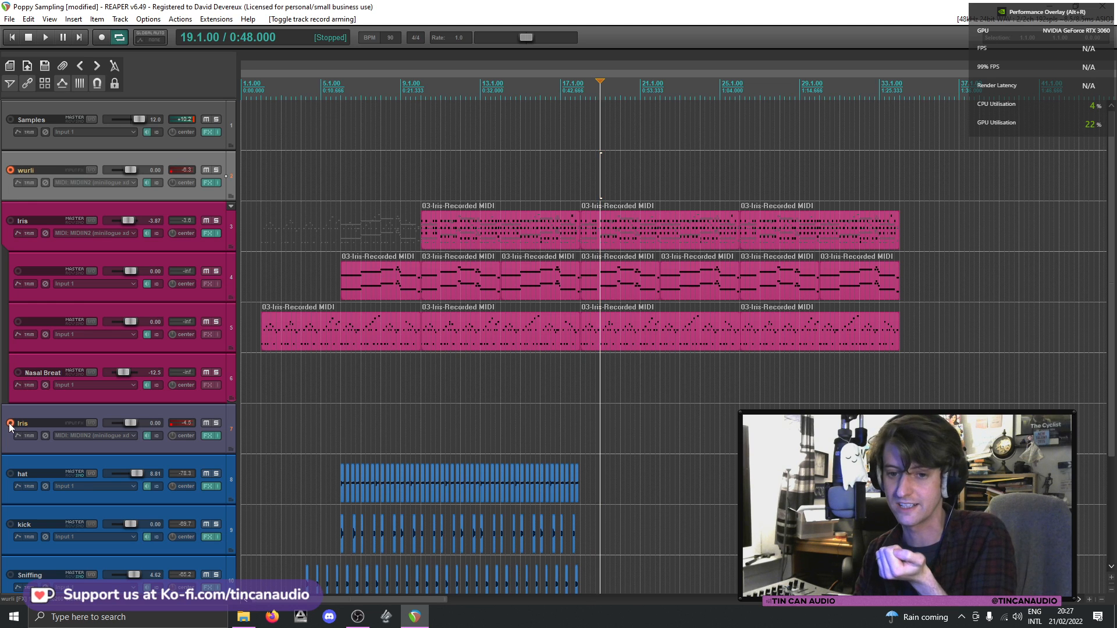
{"action": "left_click", "coordinate": [396, 178]}
{"action": "key", "text": "space"}
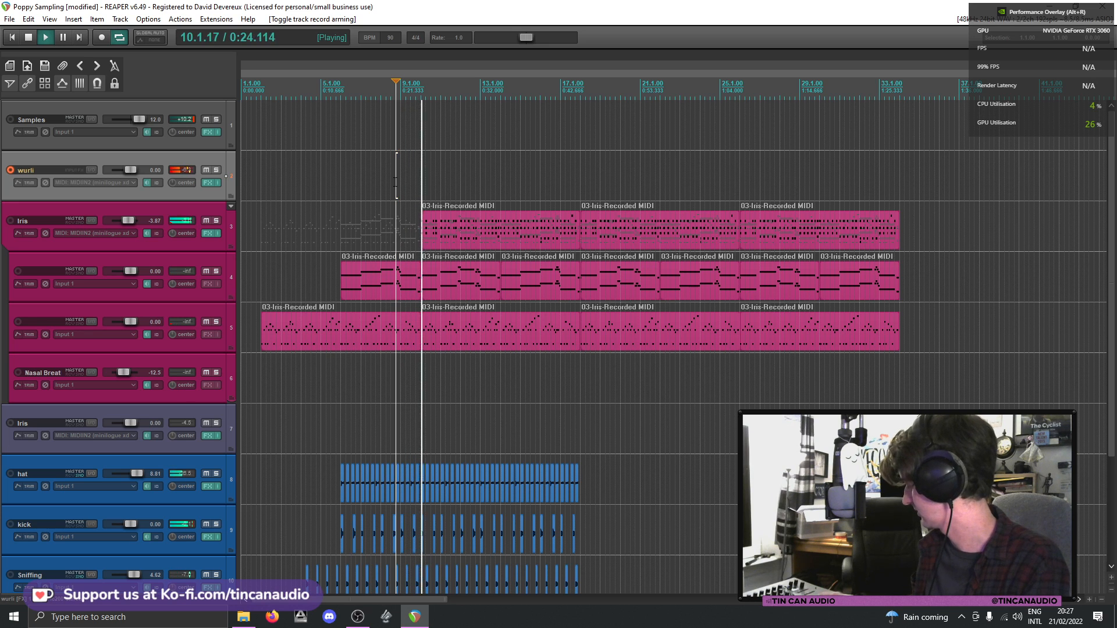
{"action": "key", "text": "space"}
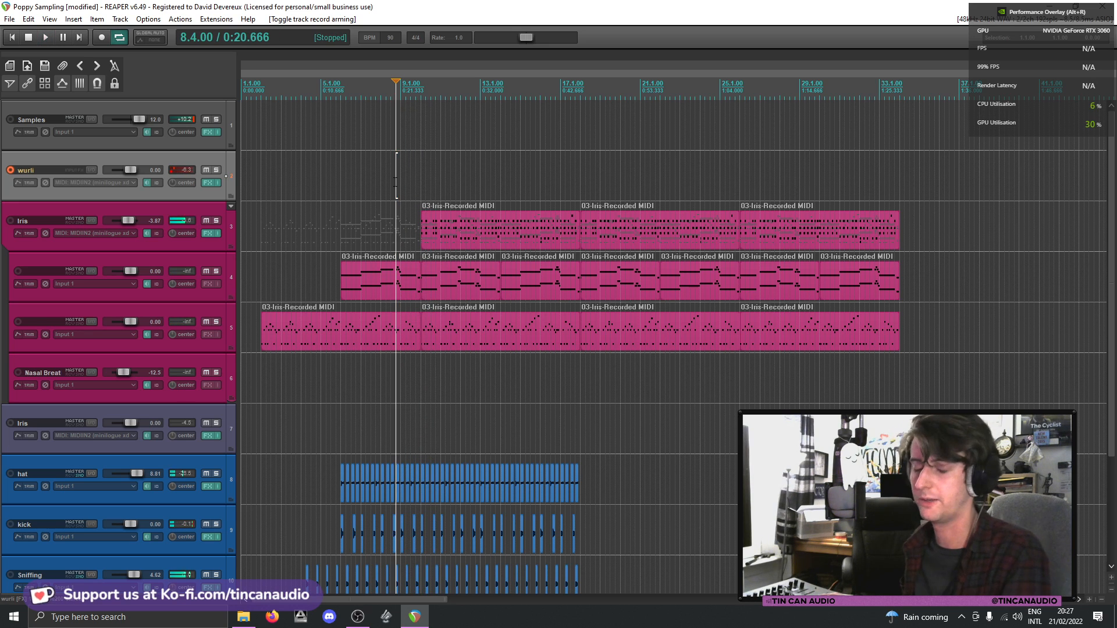
{"action": "key", "text": "space"}
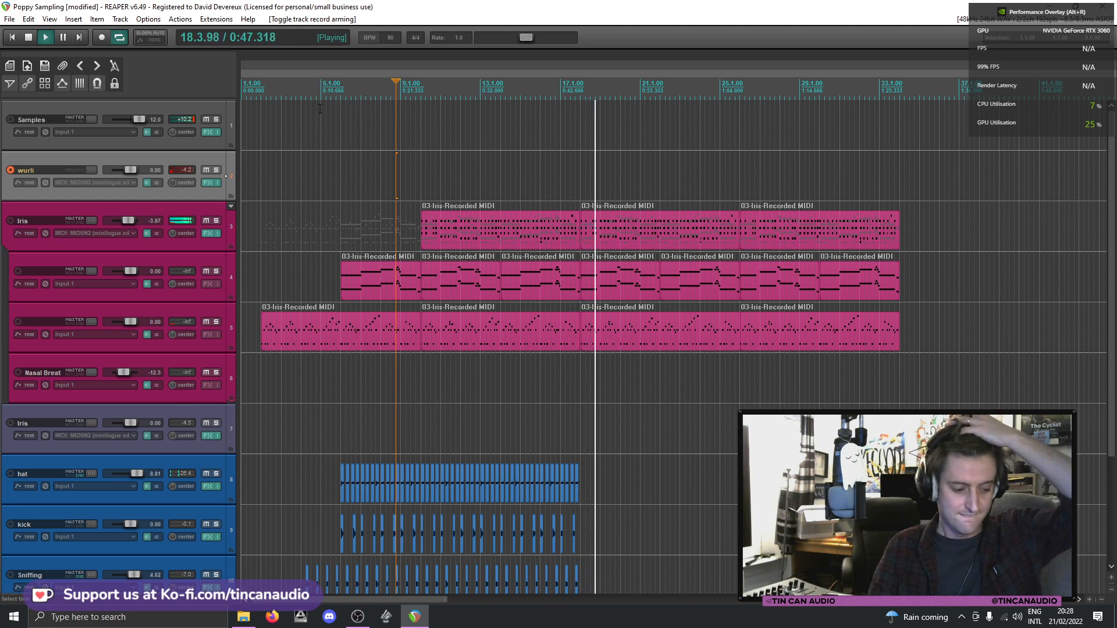
{"action": "key", "text": "space"}
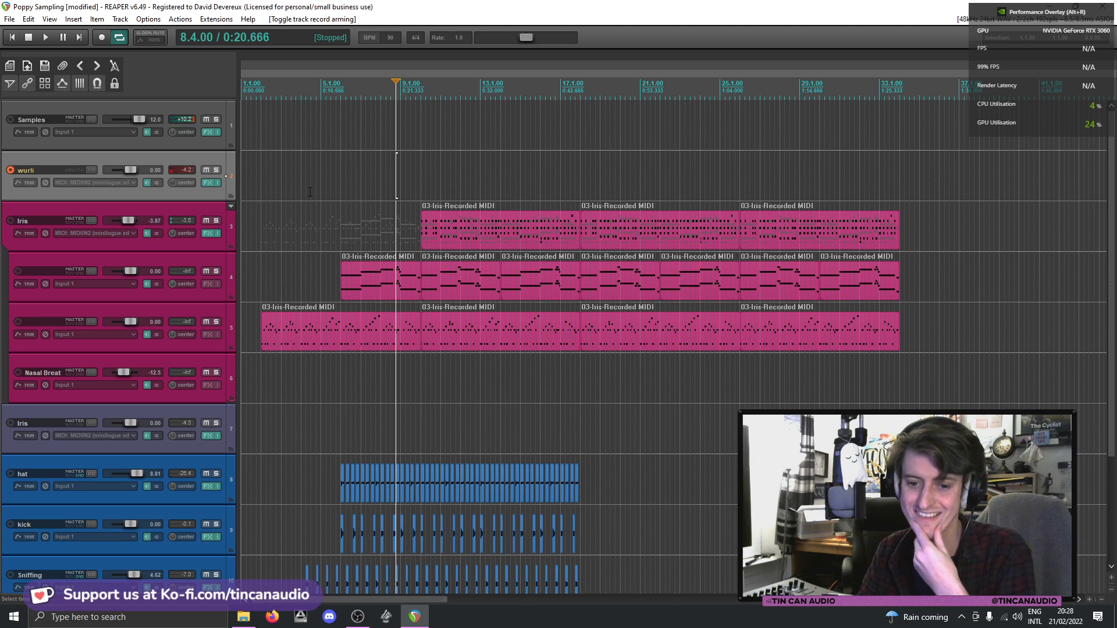
- Hide the performance overlay and save the project
{"action": "key", "text": "alt+r"}
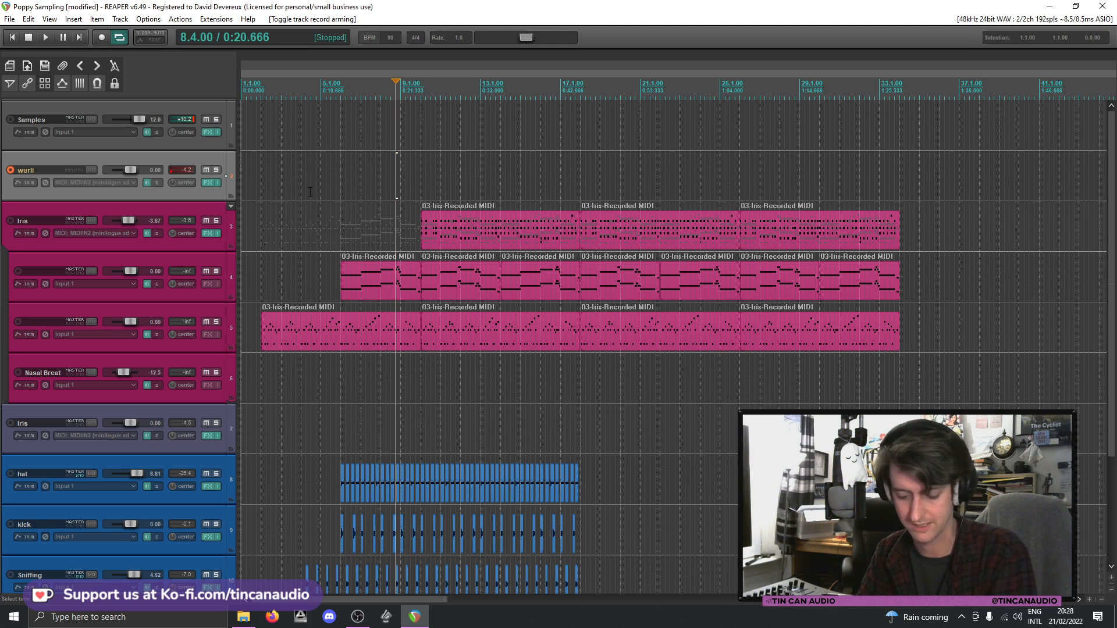
{"action": "key", "text": "ctrl+s"}
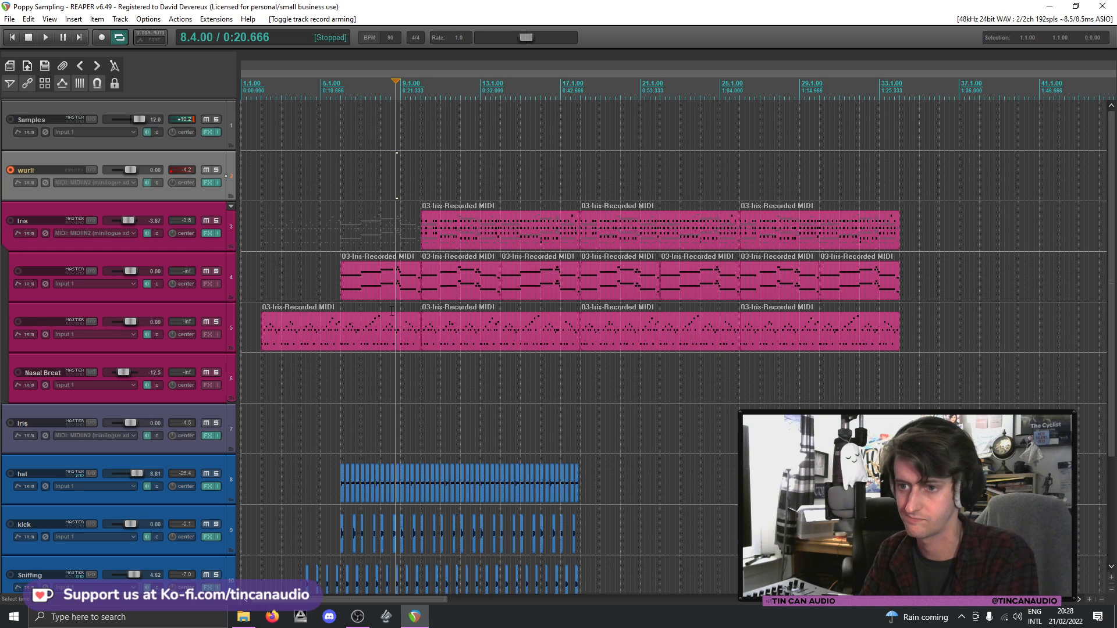
- Insert a new track directly below the Iris folder track, and record-arm Iris instead of wurli
{"action": "left_click", "coordinate": [201, 243]}
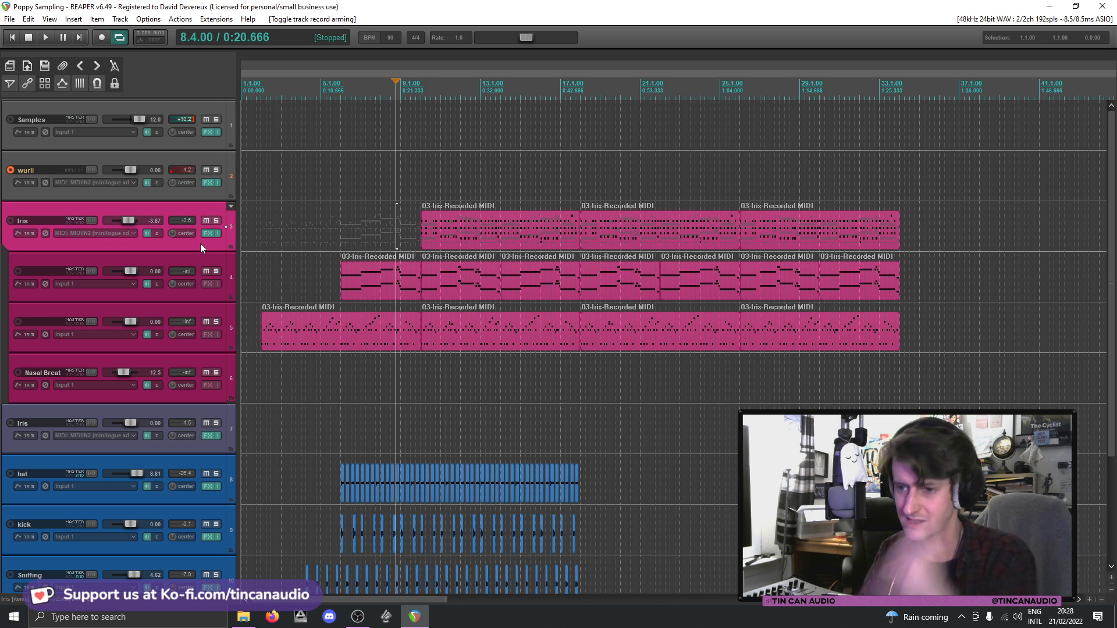
{"action": "key", "text": "ctrl+t"}
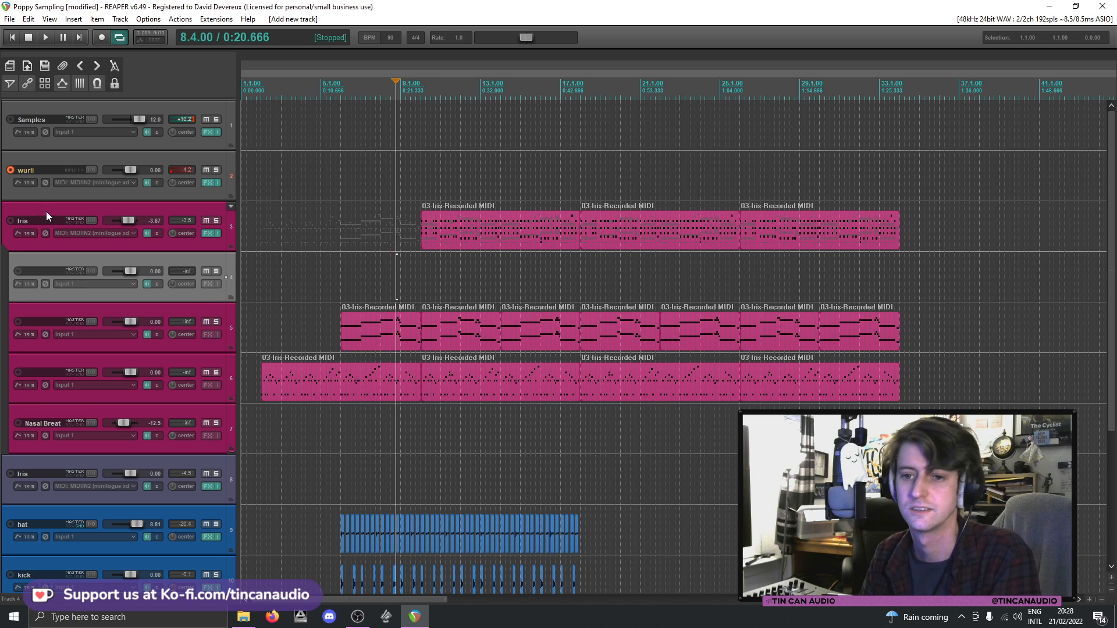
{"action": "left_click", "coordinate": [10, 221]}
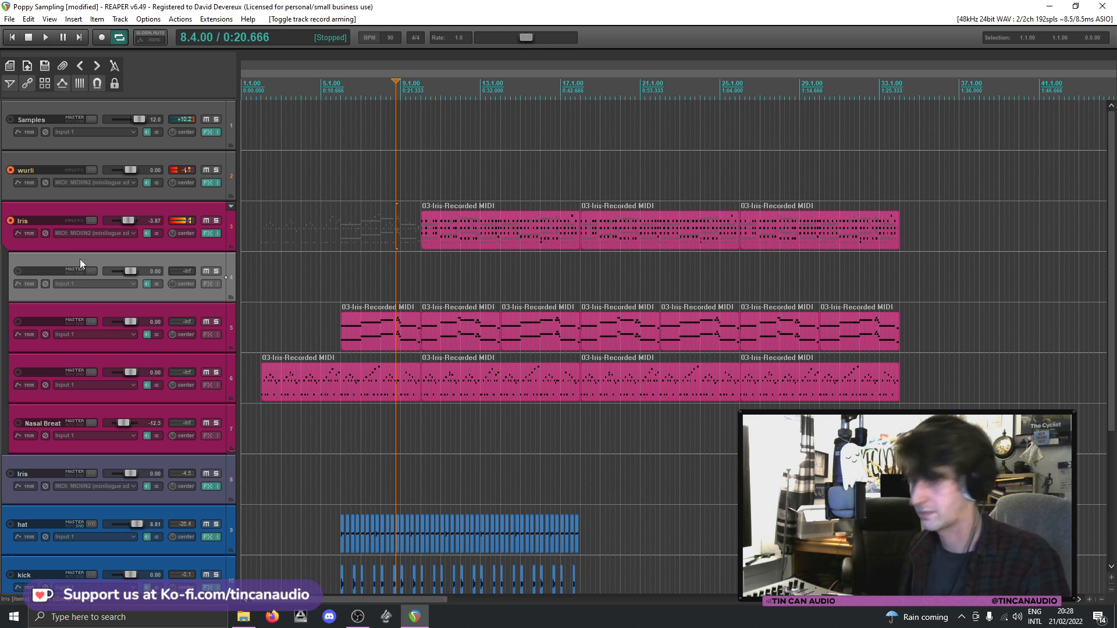
{"action": "left_click", "coordinate": [11, 171]}
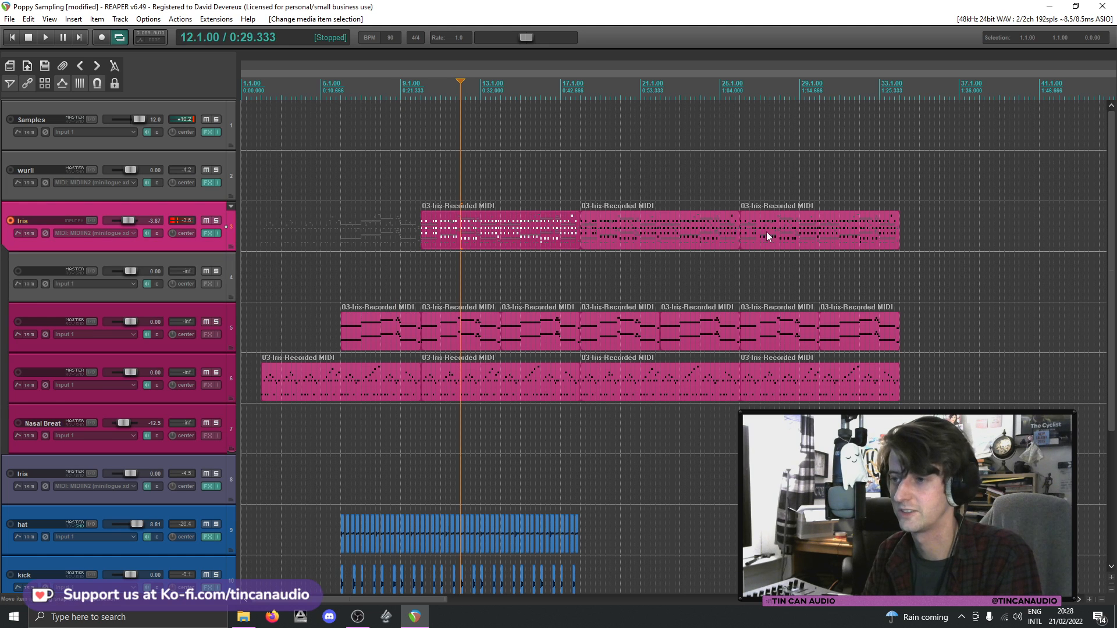
- Move the three MIDI items from the Iris folder track onto the new track 4, and play from 9.3.00 before disarming Iris
{"action": "left_click_drag", "start_coordinate": [458, 228], "coordinate": [456, 279]}
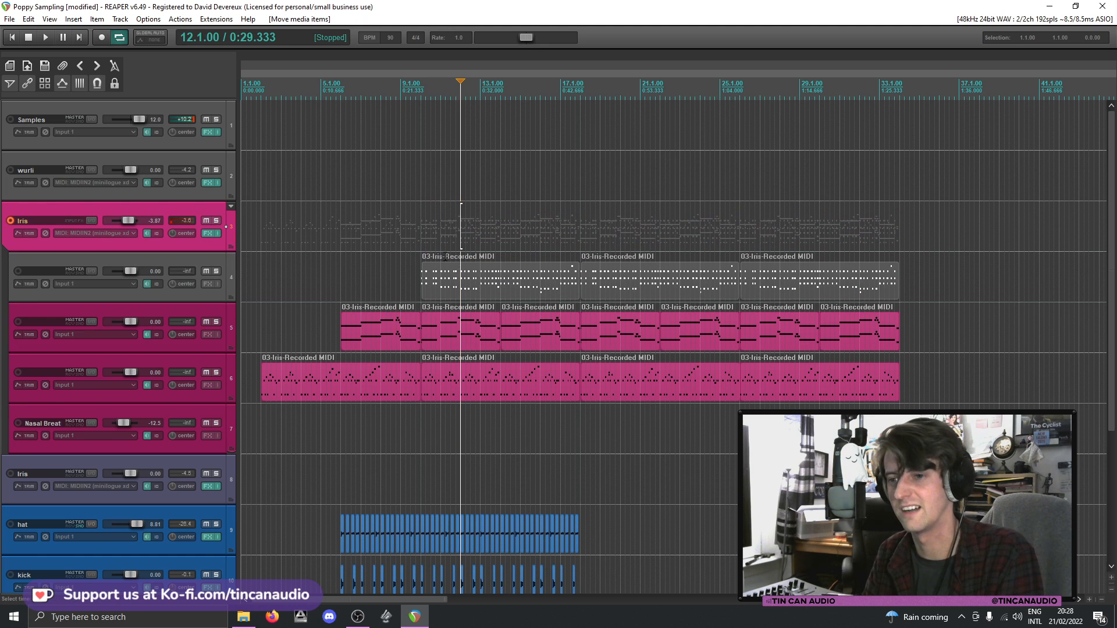
{"action": "left_click", "coordinate": [411, 239]}
{"action": "key", "text": "space"}
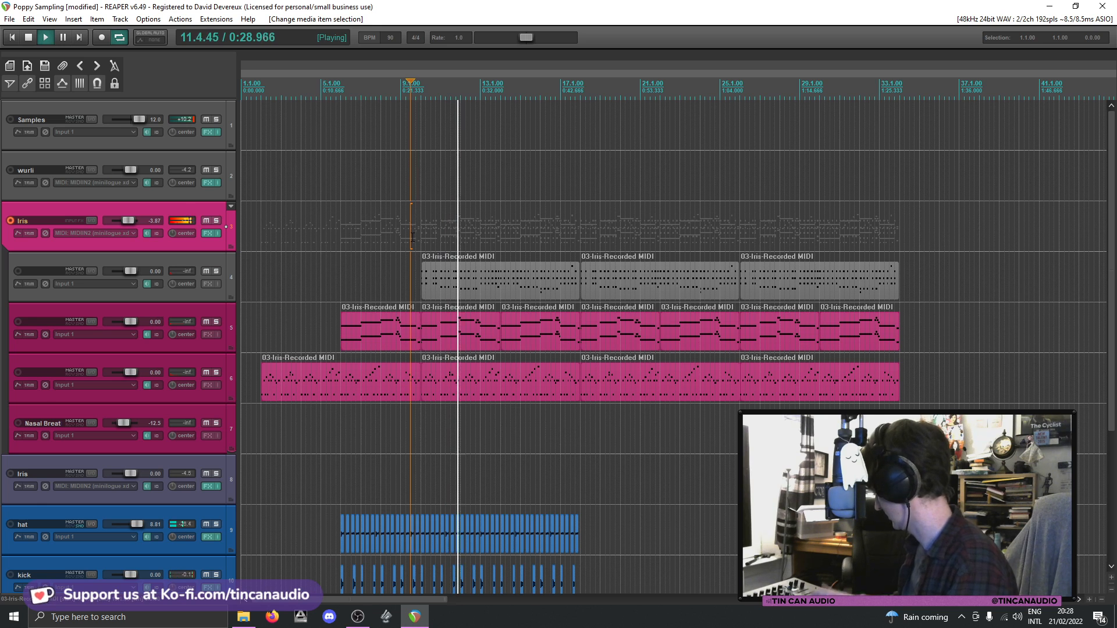
{"action": "key", "text": "space"}
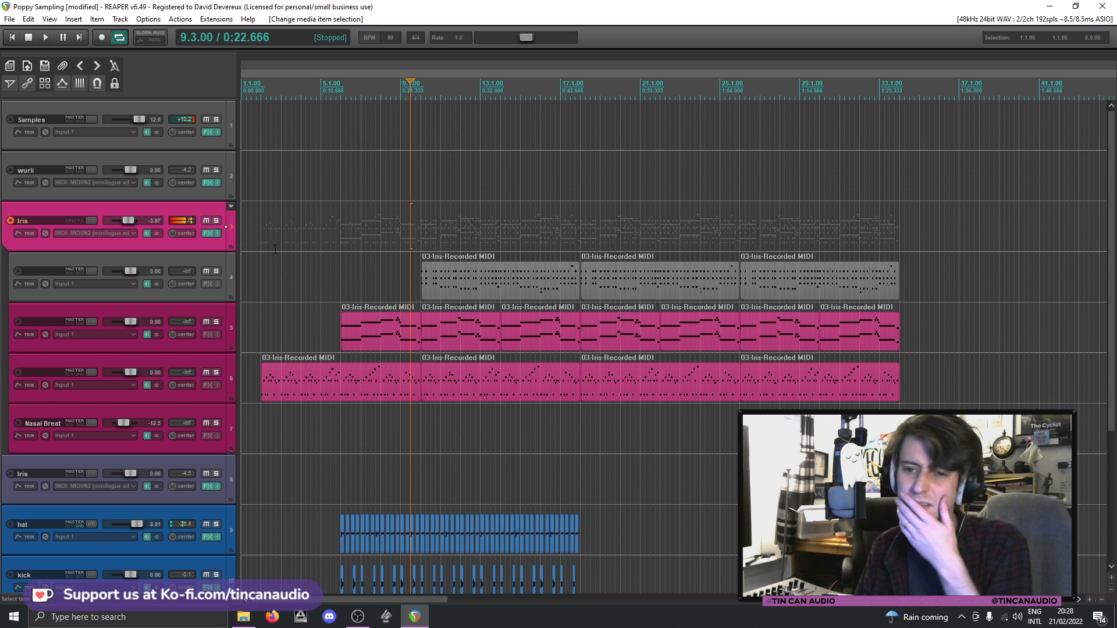
{"action": "left_click", "coordinate": [11, 220]}
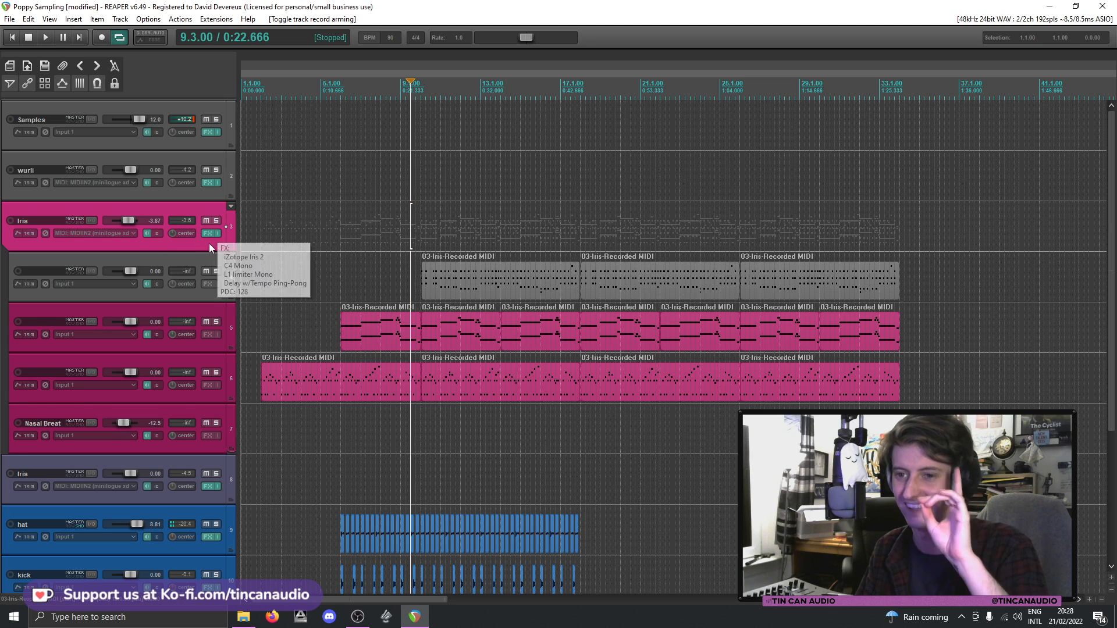
- Paste a copy of the Iris folder with its child tracks directly below Iris track 8
{"action": "left_click", "coordinate": [194, 497]}
{"action": "key", "text": "ctrl+v"}
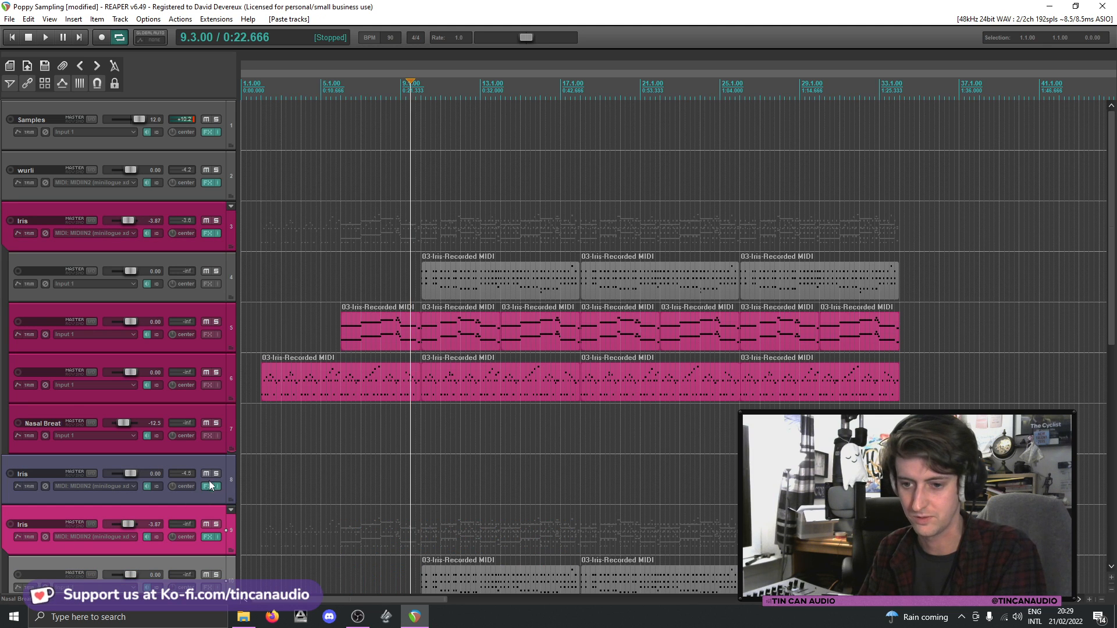
{"action": "scroll", "coordinate": [203, 541], "scroll_direction": "down", "scroll_amount": 2}
{"action": "scroll", "coordinate": [204, 512], "scroll_direction": "down", "scroll_amount": 2}
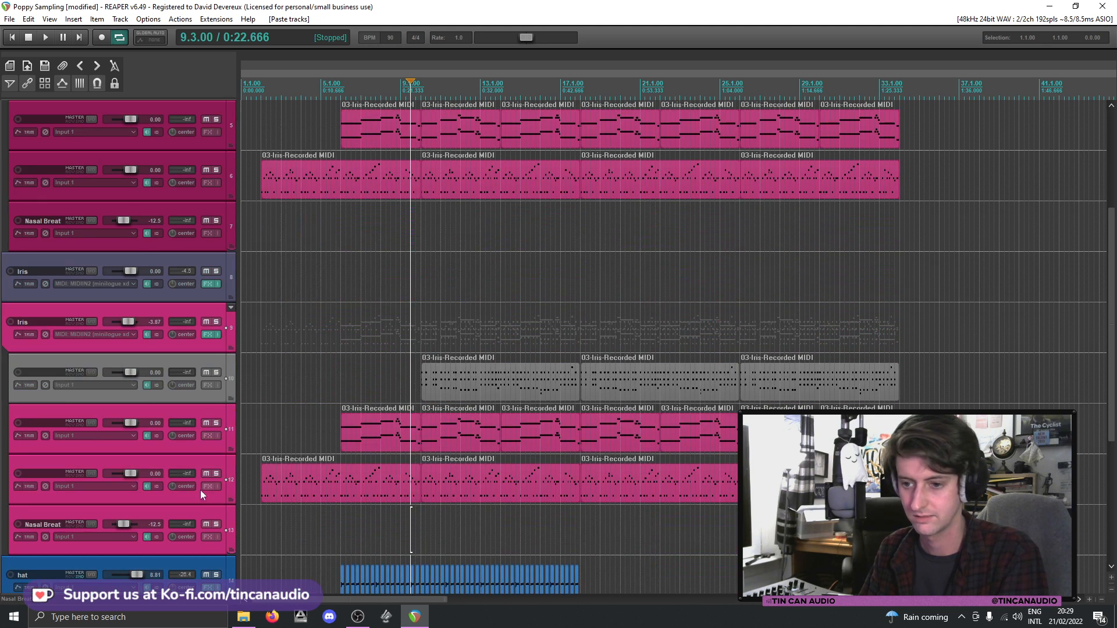
- Delete all the MIDI items from the child tracks of the pasted Iris folder
{"action": "left_click", "coordinate": [485, 381]}
{"action": "left_click", "coordinate": [717, 481], "text": "shift"}
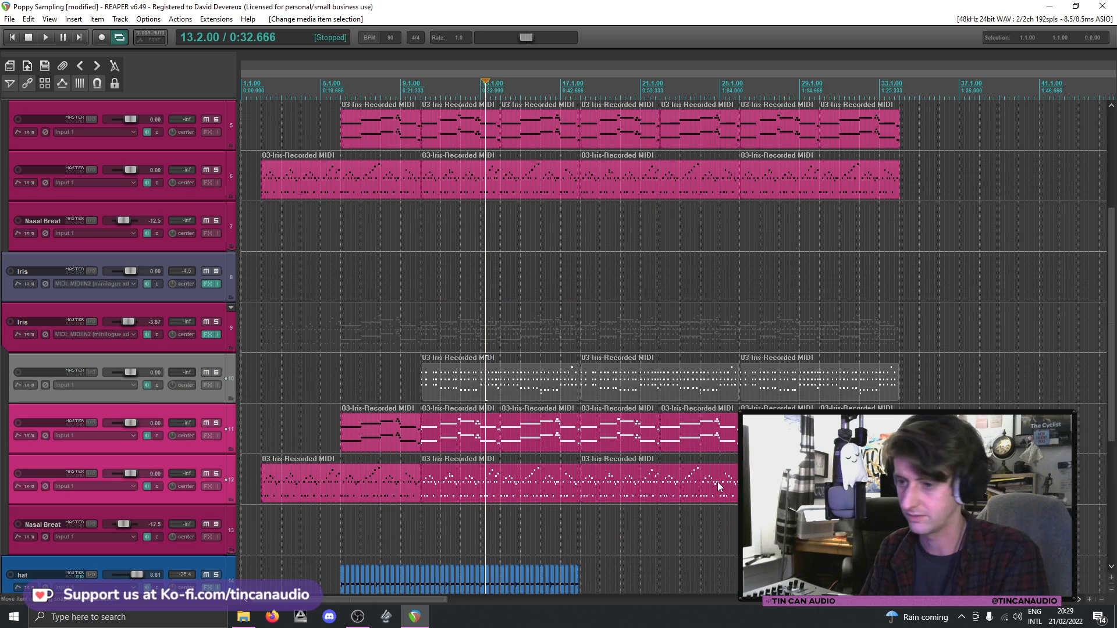
{"action": "key", "text": "Delete"}
{"action": "left_click", "coordinate": [362, 480]}
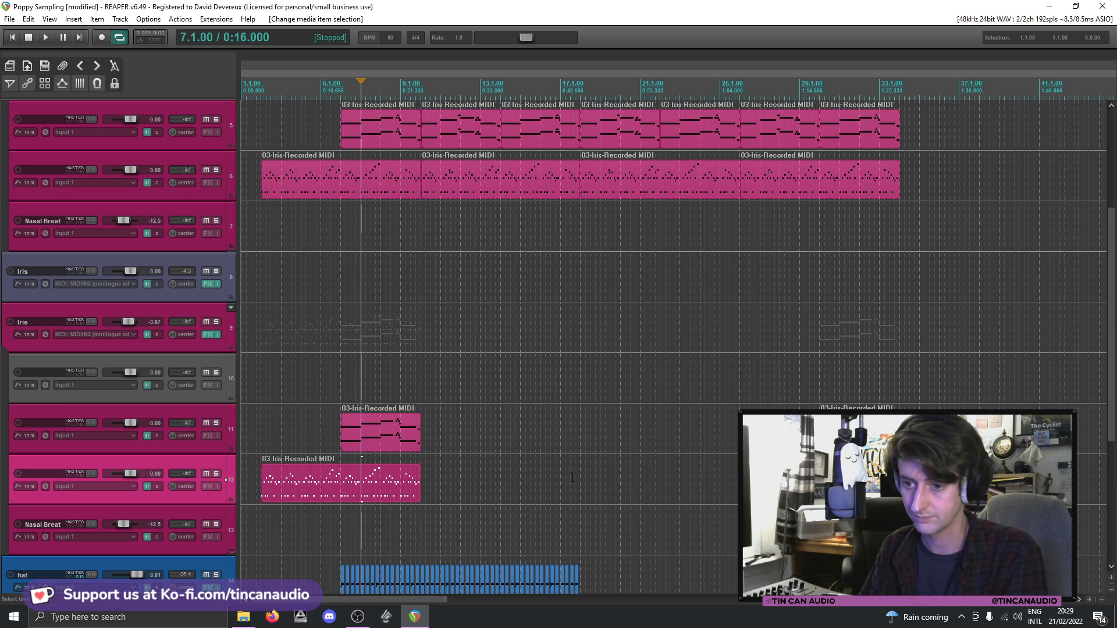
{"action": "left_click", "coordinate": [368, 440], "text": "shift"}
{"action": "key", "text": "Delete"}
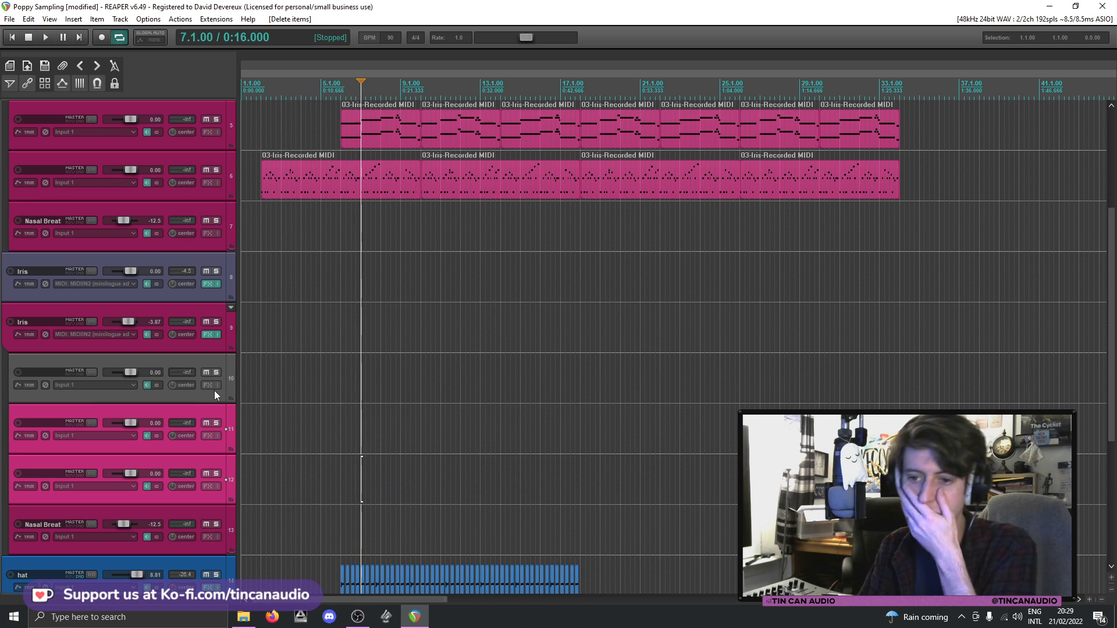
- Remove the four child tracks of the pasted Iris folder, including Nasal Breat
{"action": "left_click", "coordinate": [200, 399]}
{"action": "key", "text": "Delete"}
{"action": "left_click", "coordinate": [197, 404]}
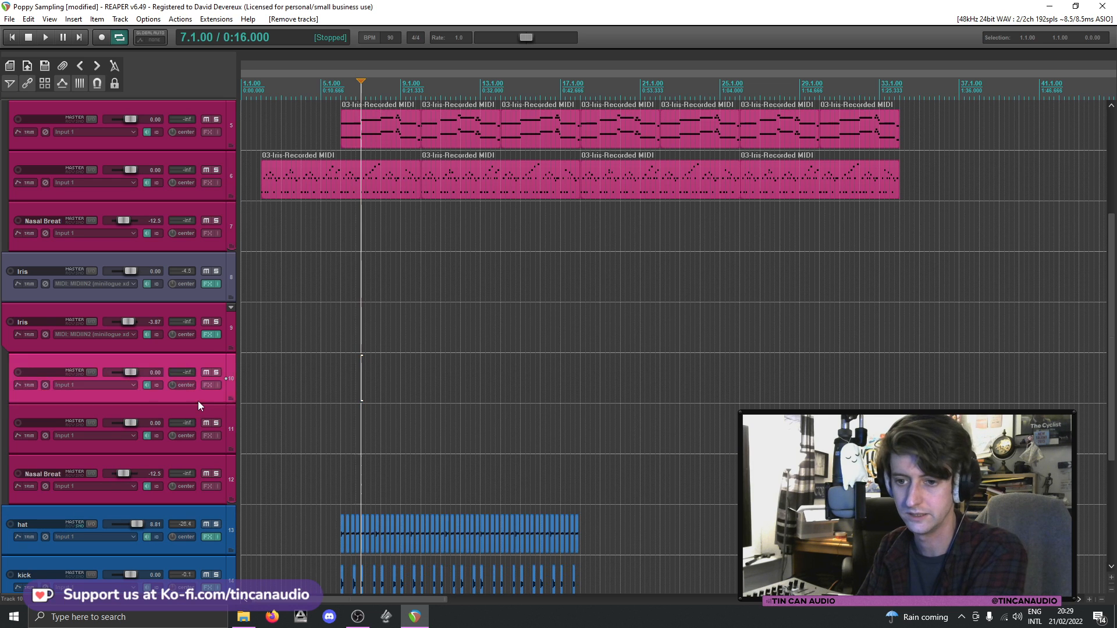
{"action": "key", "text": "Delete"}
{"action": "left_click", "coordinate": [197, 399]}
{"action": "key", "text": "Delete"}
{"action": "left_click", "coordinate": [187, 399]}
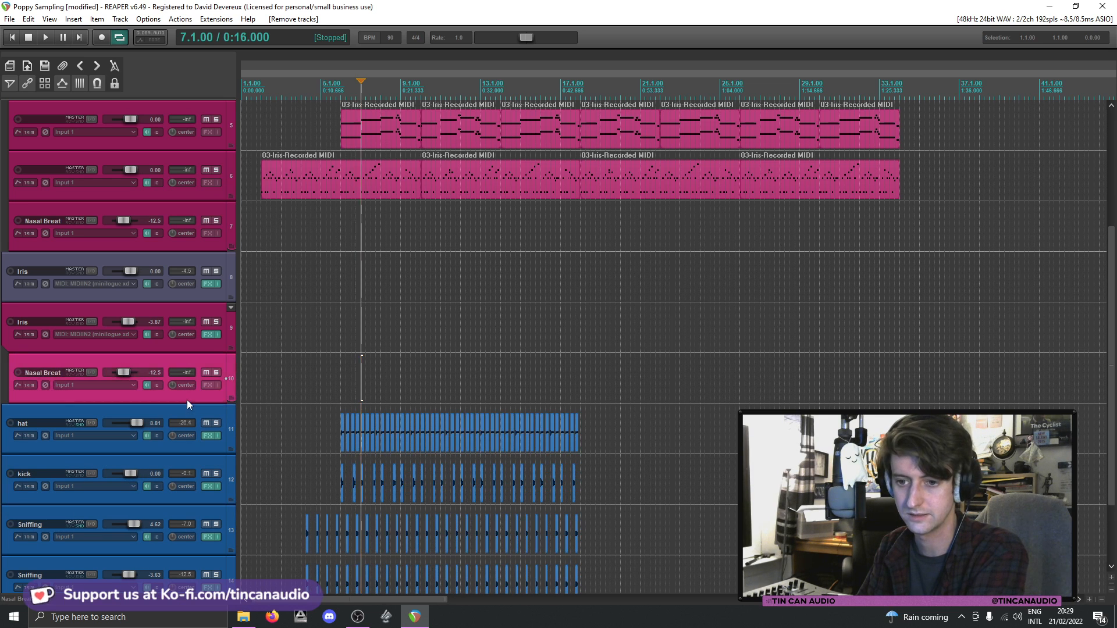
{"action": "key", "text": "Delete"}
- Record-arm the pasted Iris track 9 and open its FX chain, checking the FX chain of Iris track 8 first
{"action": "left_click", "coordinate": [10, 322]}
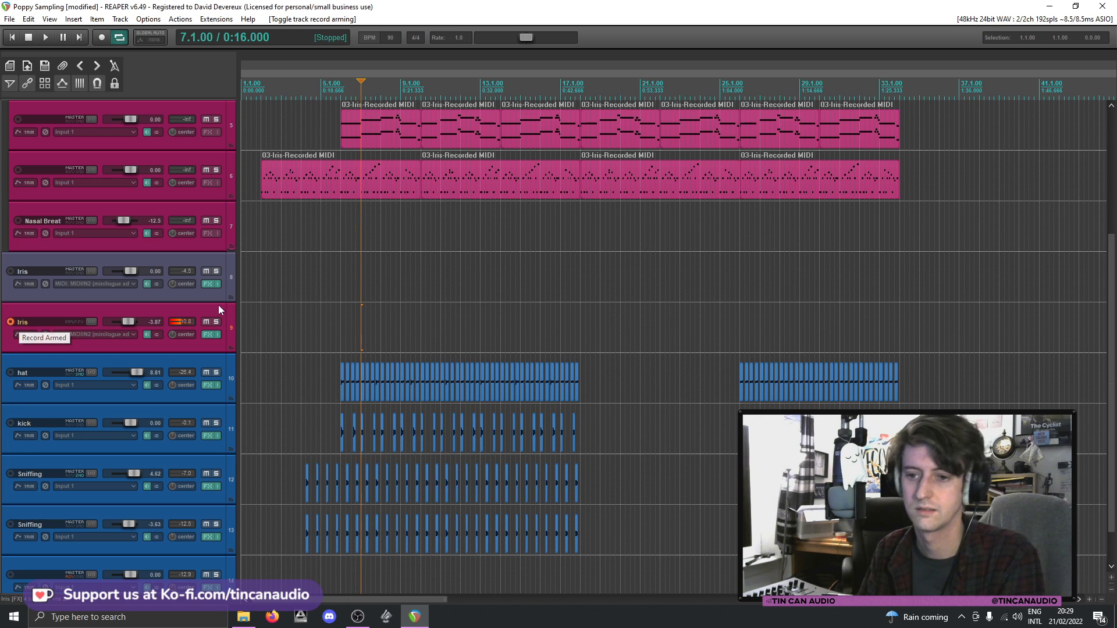
{"action": "left_click", "coordinate": [208, 283]}
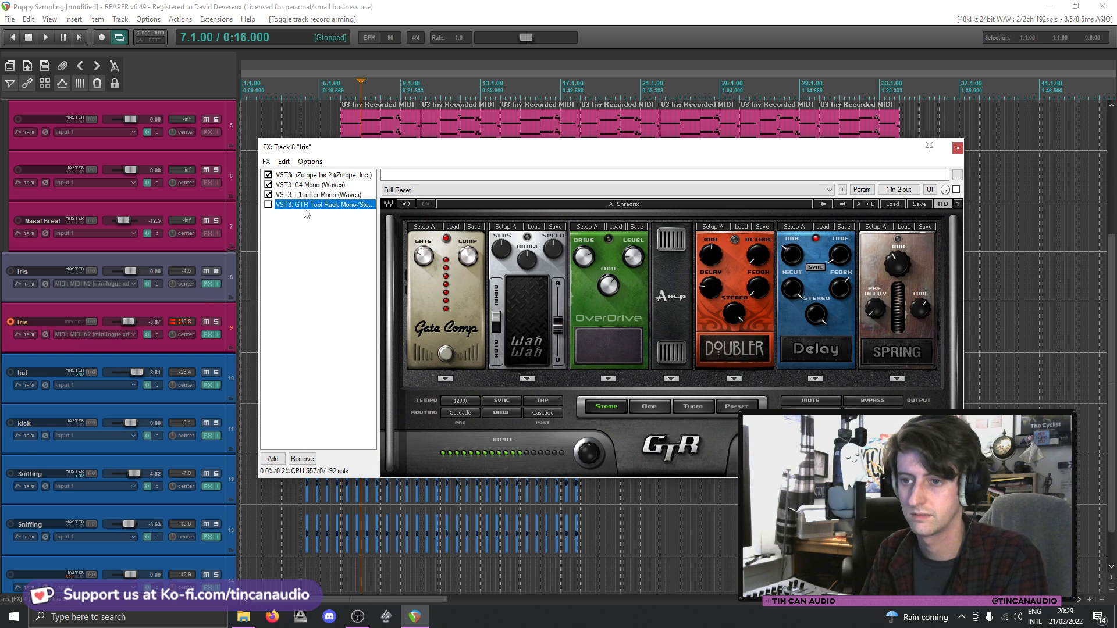
{"action": "left_click", "coordinate": [956, 149]}
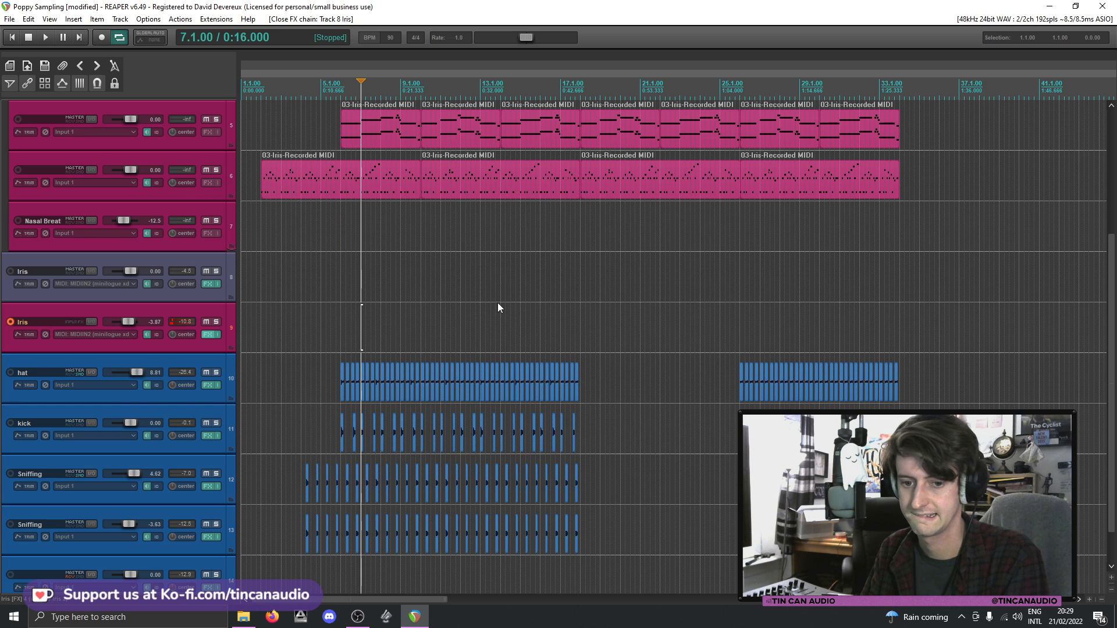
{"action": "key", "text": "f"}
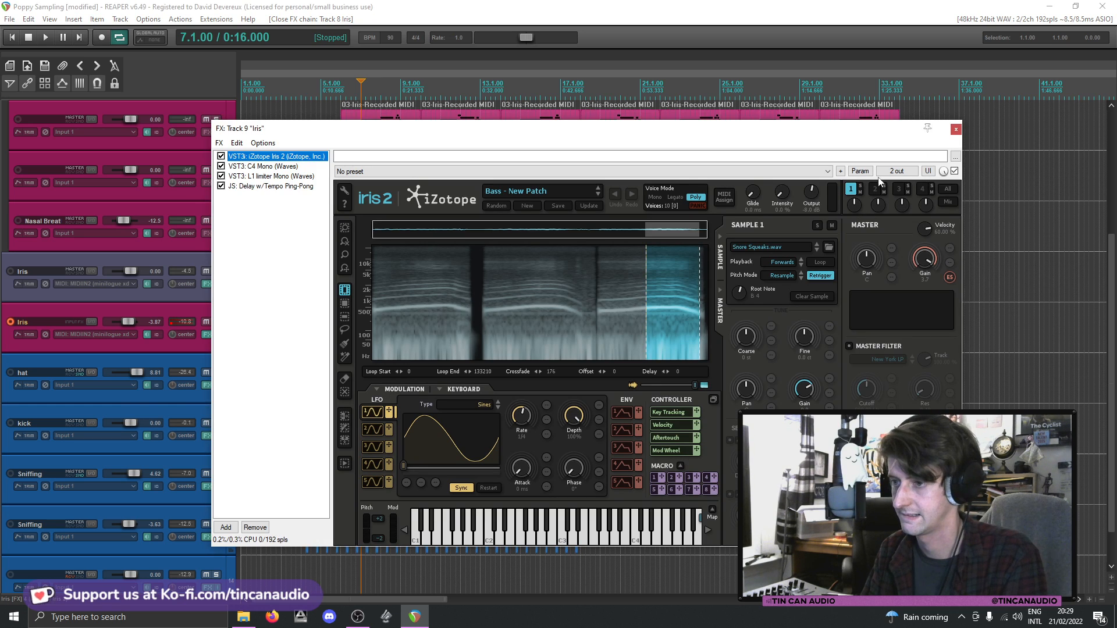
{"action": "left_click", "coordinate": [247, 230]}
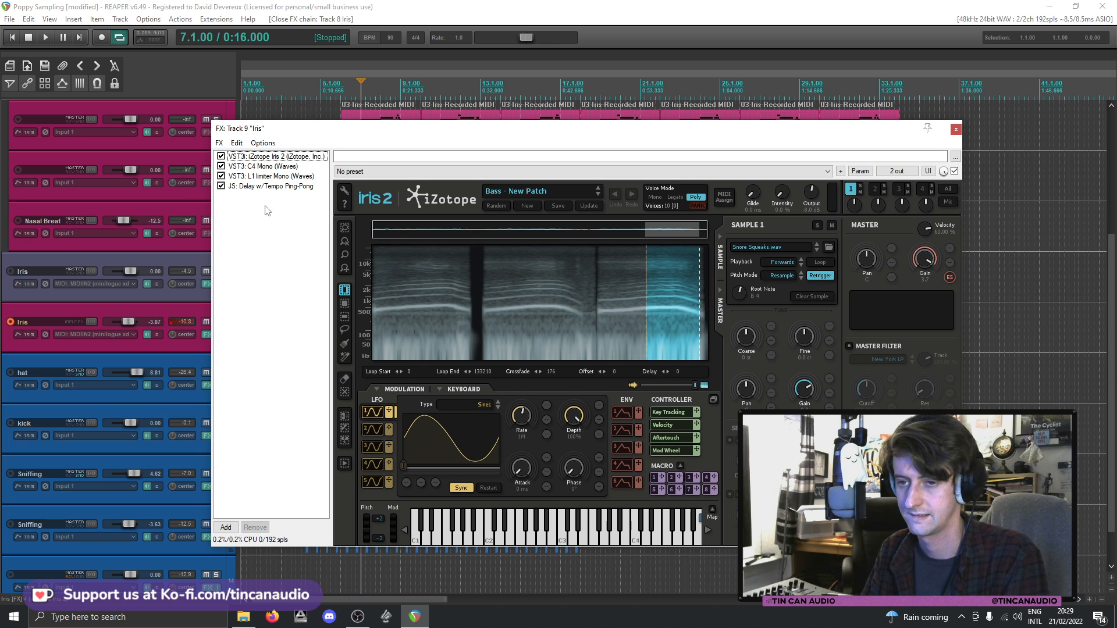
- Paste GTR Tool Rack into Iris track 9's FX chain, place it directly below the L1 limiter and enable it
{"action": "key", "text": "ctrl+v"}
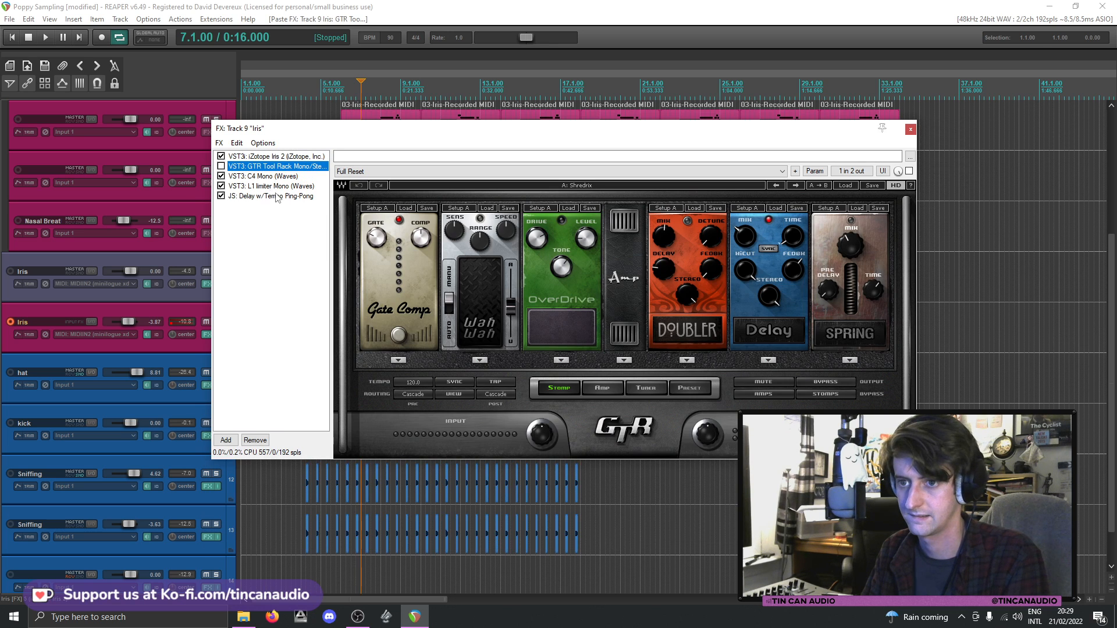
{"action": "left_click_drag", "start_coordinate": [277, 189], "coordinate": [275, 196]}
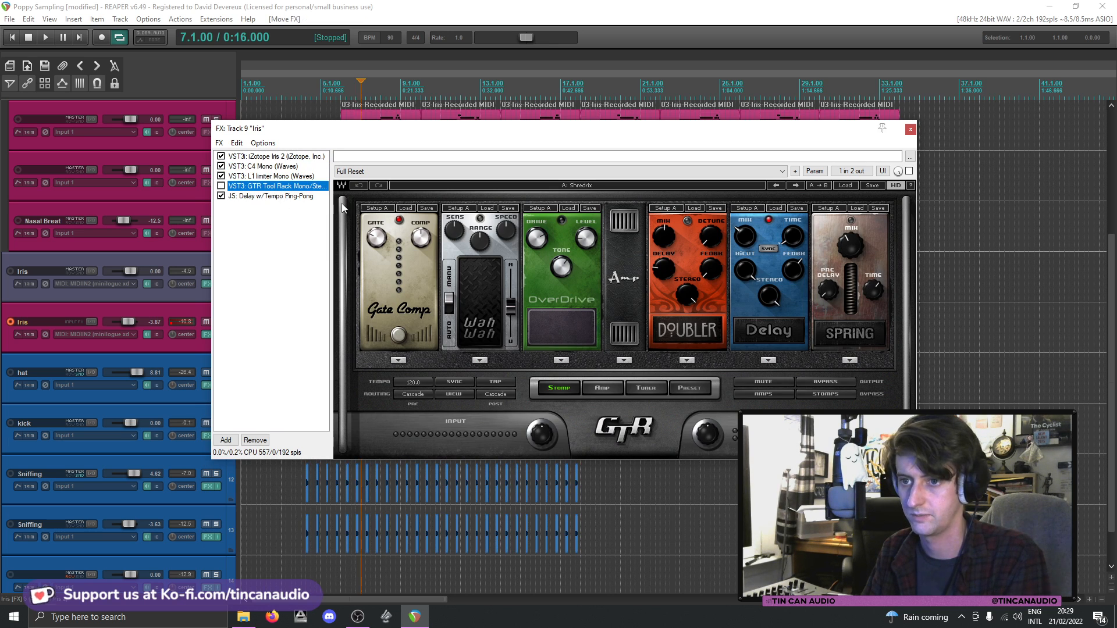
{"action": "left_click", "coordinate": [221, 186]}
{"action": "left_click", "coordinate": [910, 128]}
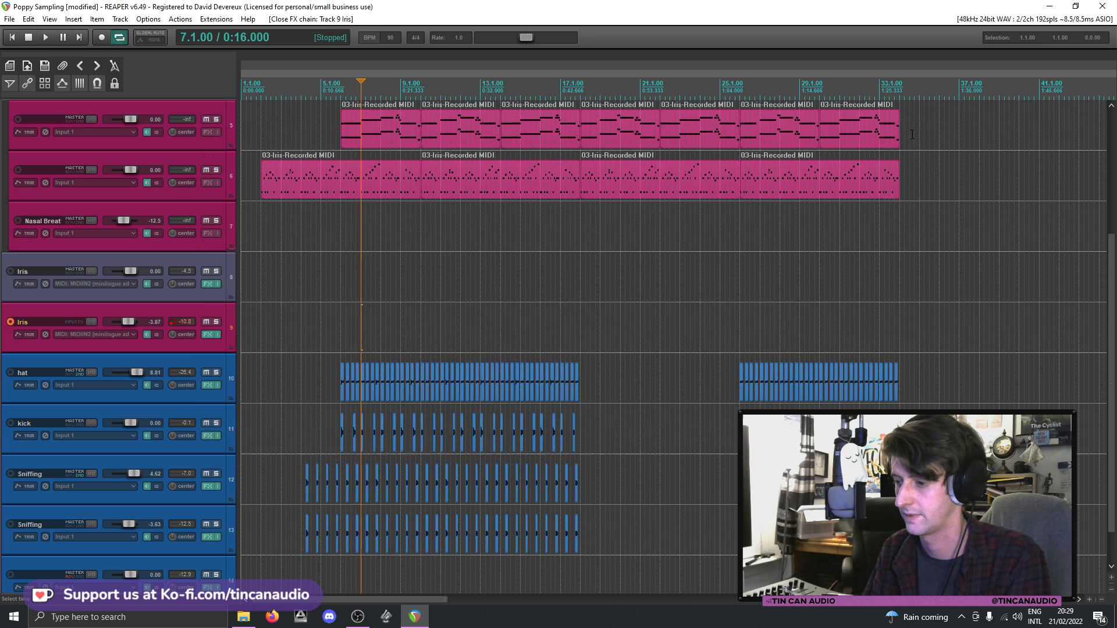
- Play the song from measure 6.3 and again from measure 5 to hear the armed Iris sound with the arrangement
{"action": "left_click", "coordinate": [351, 282]}
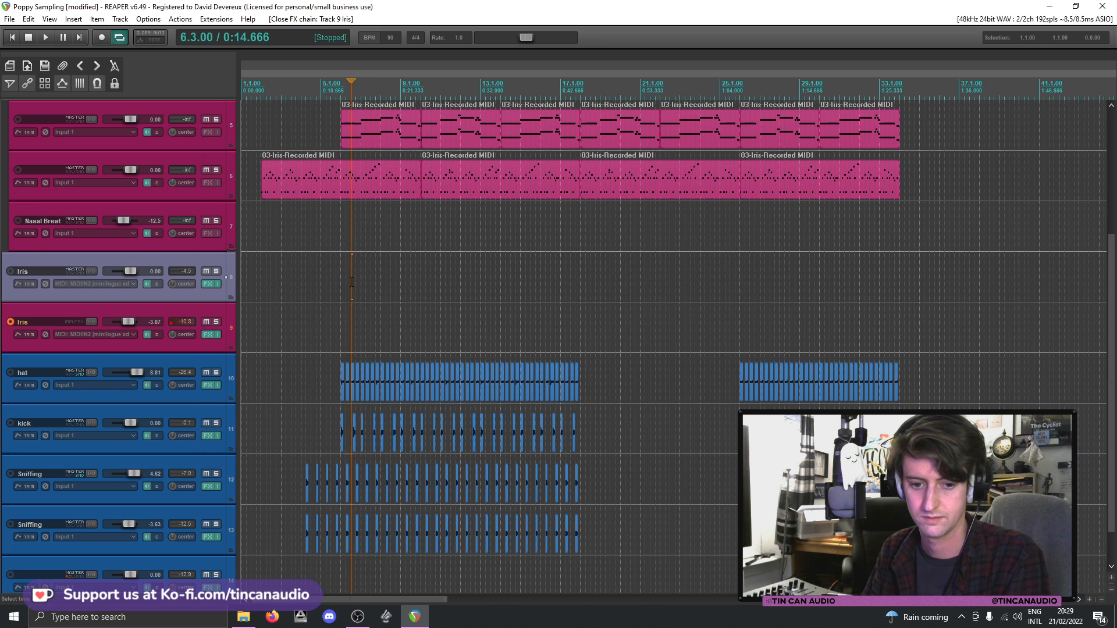
{"action": "key", "text": "space"}
{"action": "key", "text": "space"}
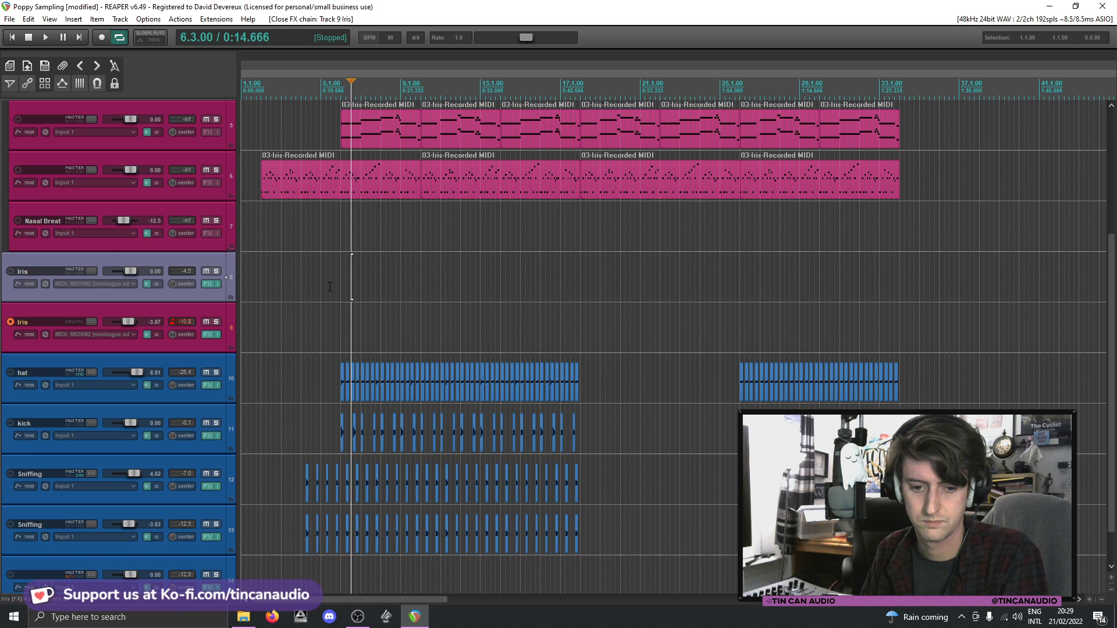
{"action": "left_click", "coordinate": [330, 286]}
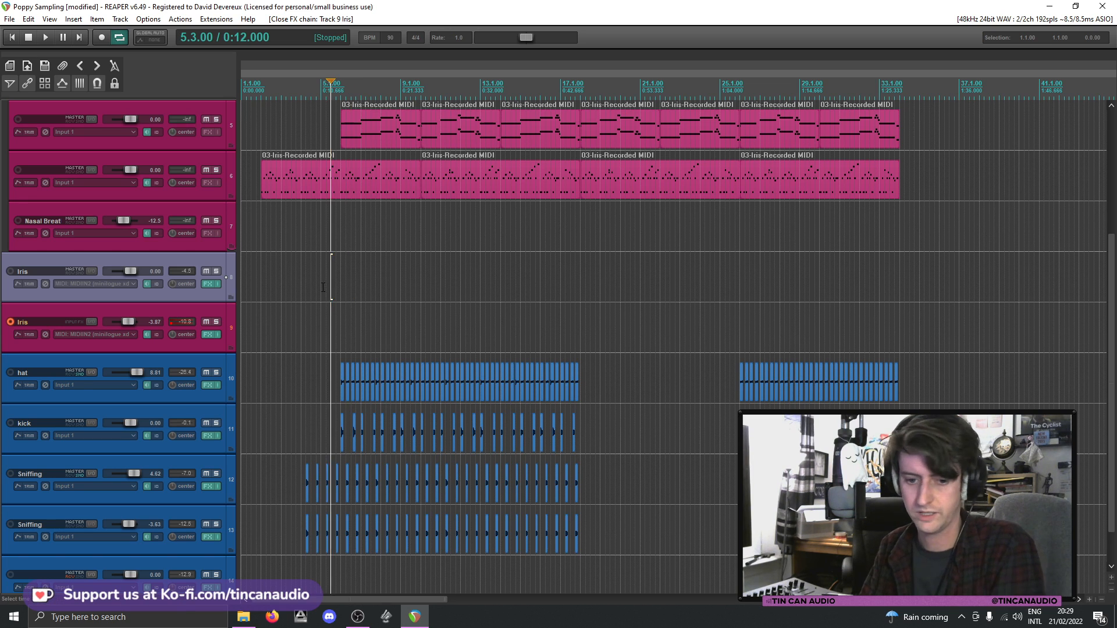
{"action": "left_click", "coordinate": [323, 288]}
{"action": "key", "text": "space"}
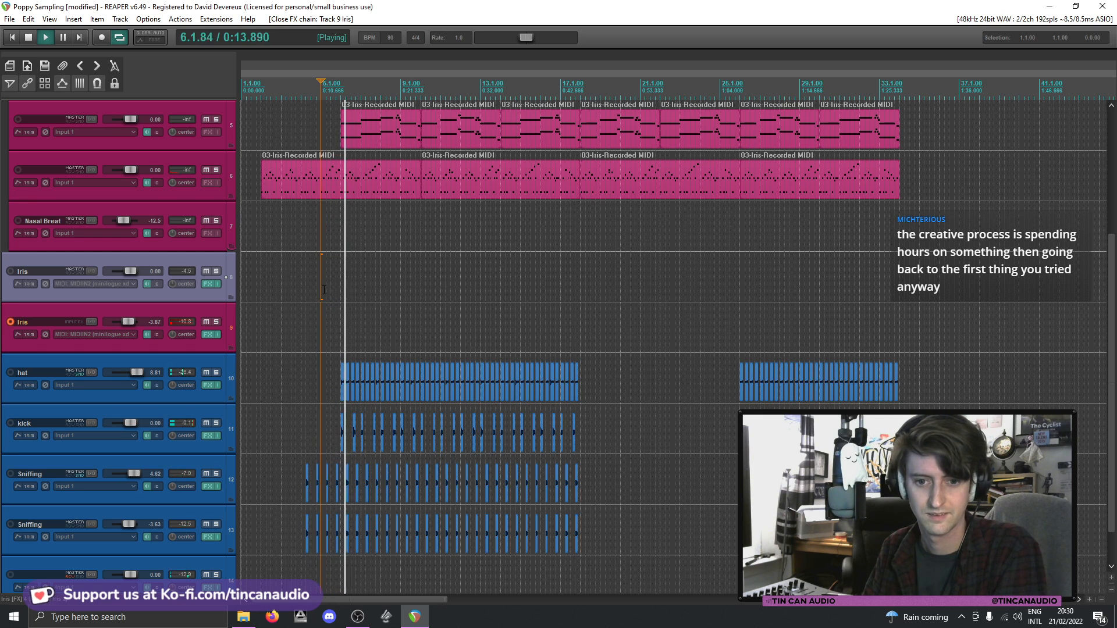
{"action": "key", "text": "space"}
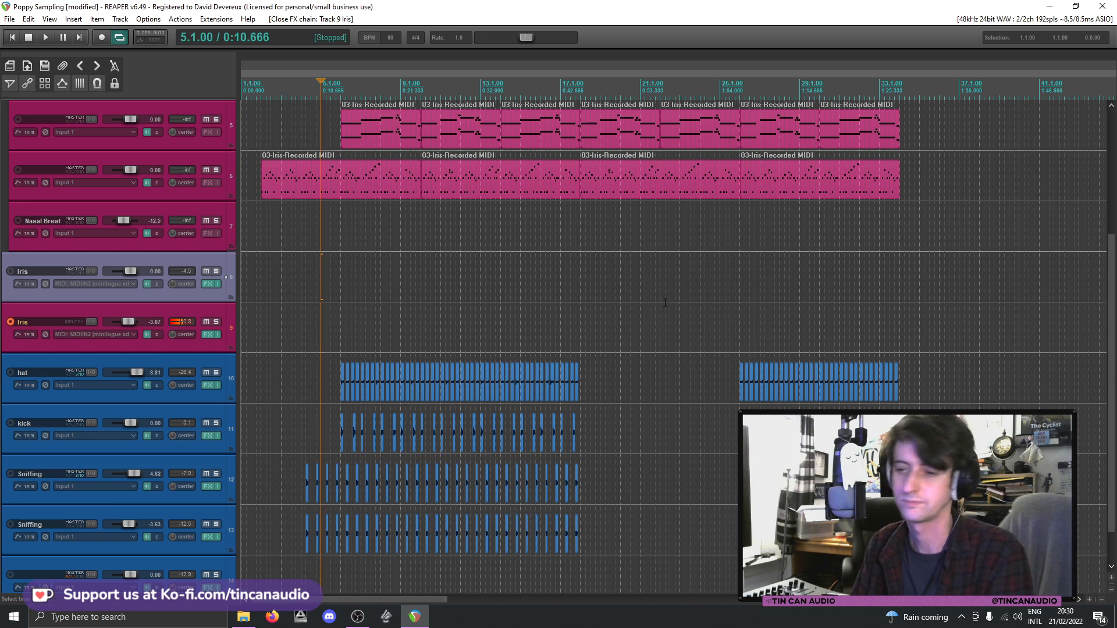
- Name the untitled track 14 "drum verb" and add a new track below it named "verb"
{"action": "scroll", "coordinate": [184, 494], "scroll_direction": "down", "scroll_amount": 1}
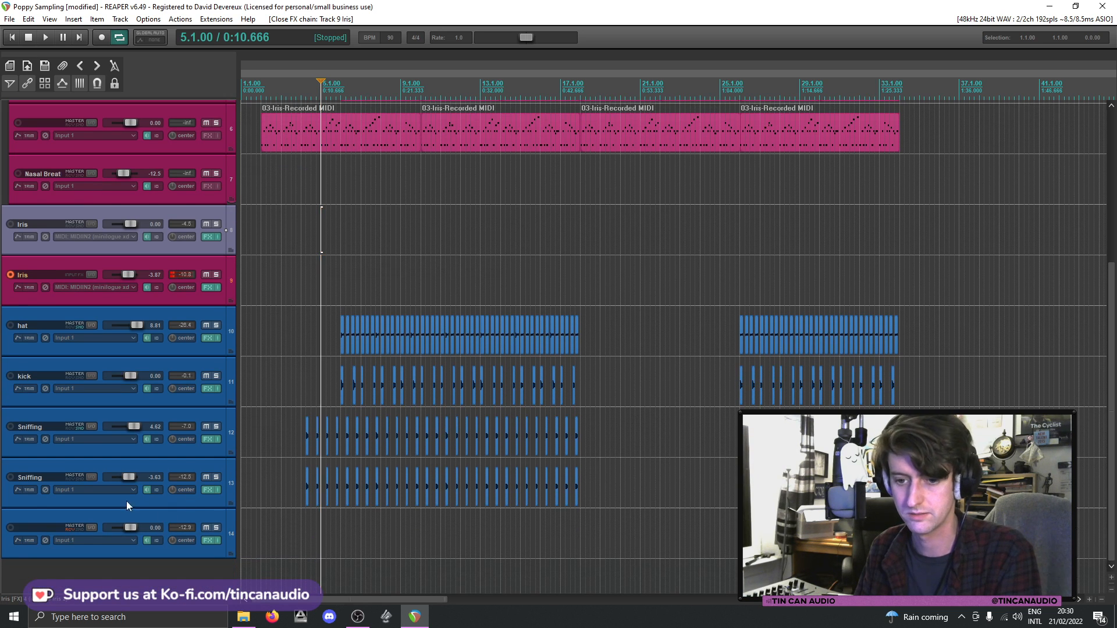
{"action": "double_click", "coordinate": [41, 522]}
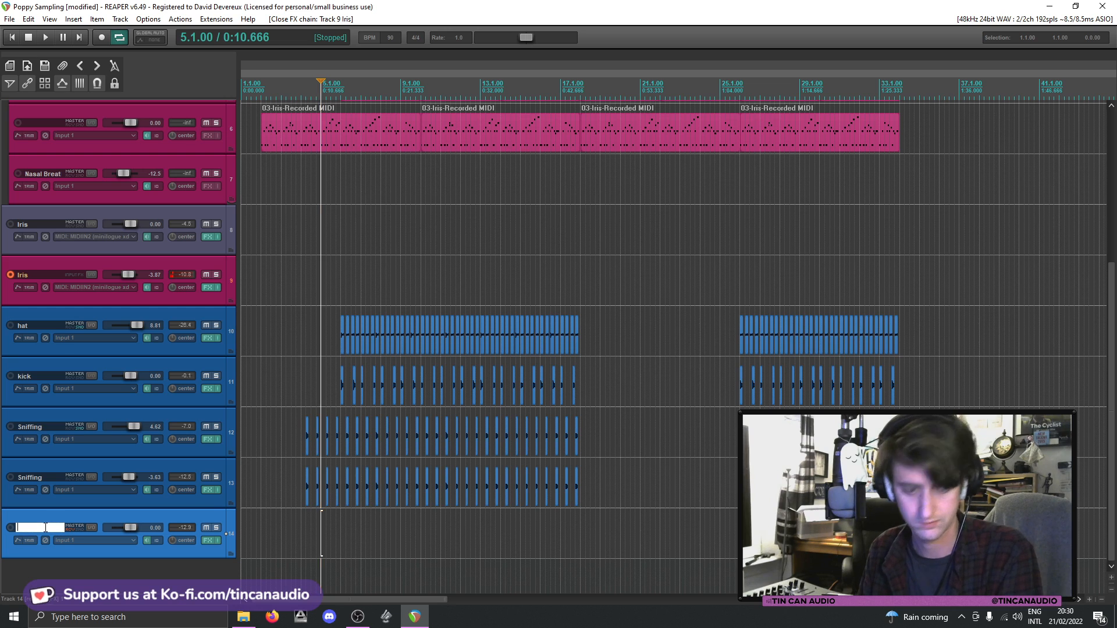
{"action": "type", "text": "drum verb"}
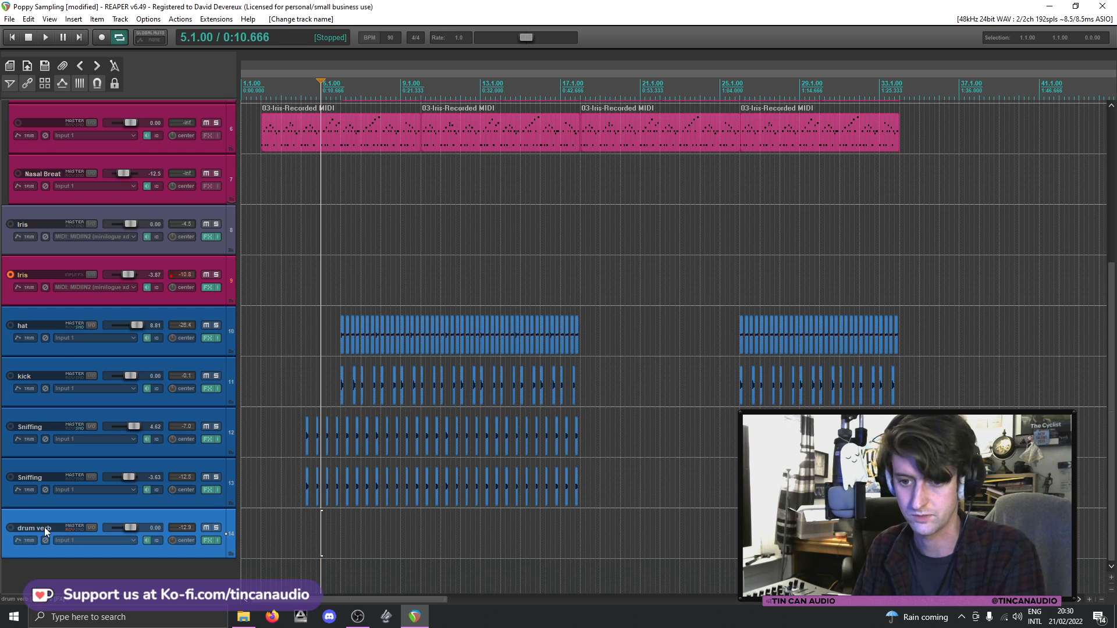
{"action": "double_click", "coordinate": [138, 578]}
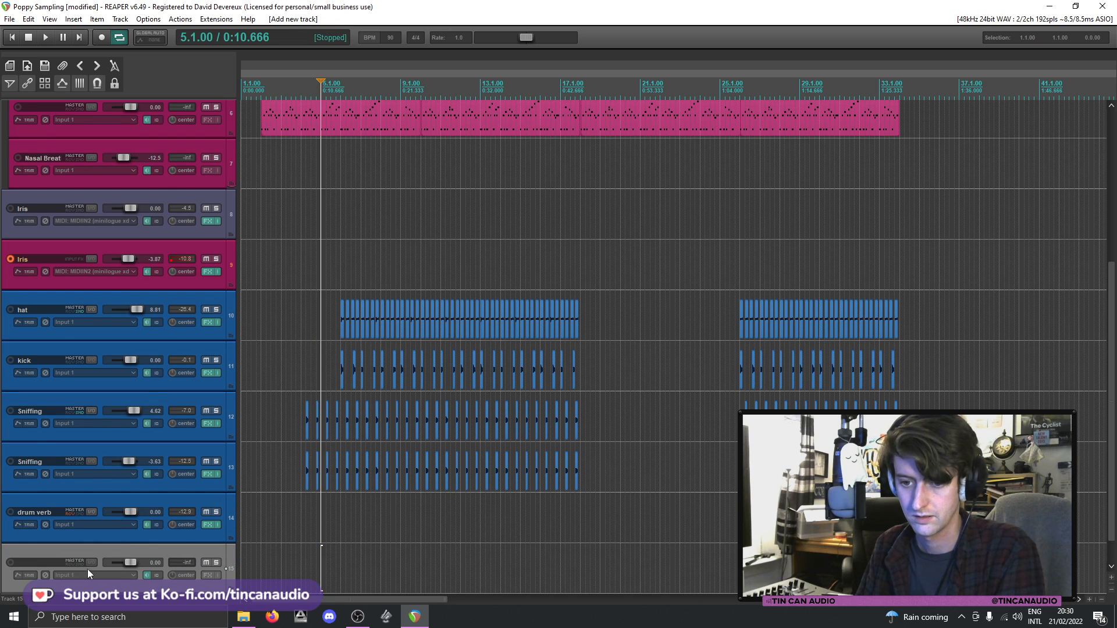
{"action": "type", "text": "verb"}
{"action": "key", "text": "Return"}
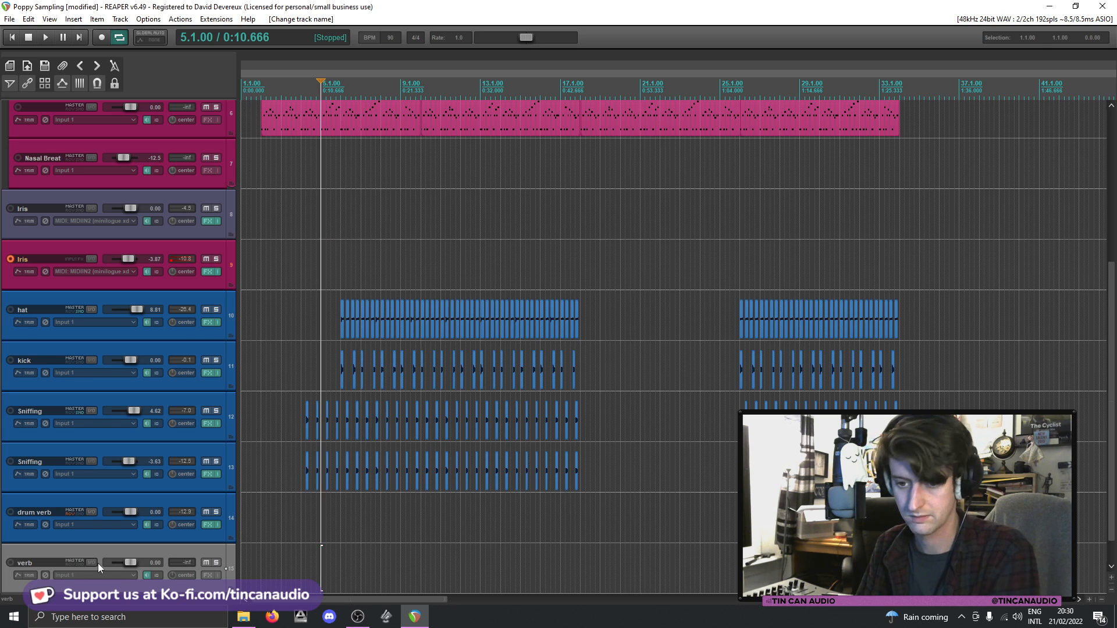
- Add a receive from track 3, the Iris folder, to the verb track's routing
{"action": "left_click", "coordinate": [75, 560]}
{"action": "left_click", "coordinate": [457, 525]}
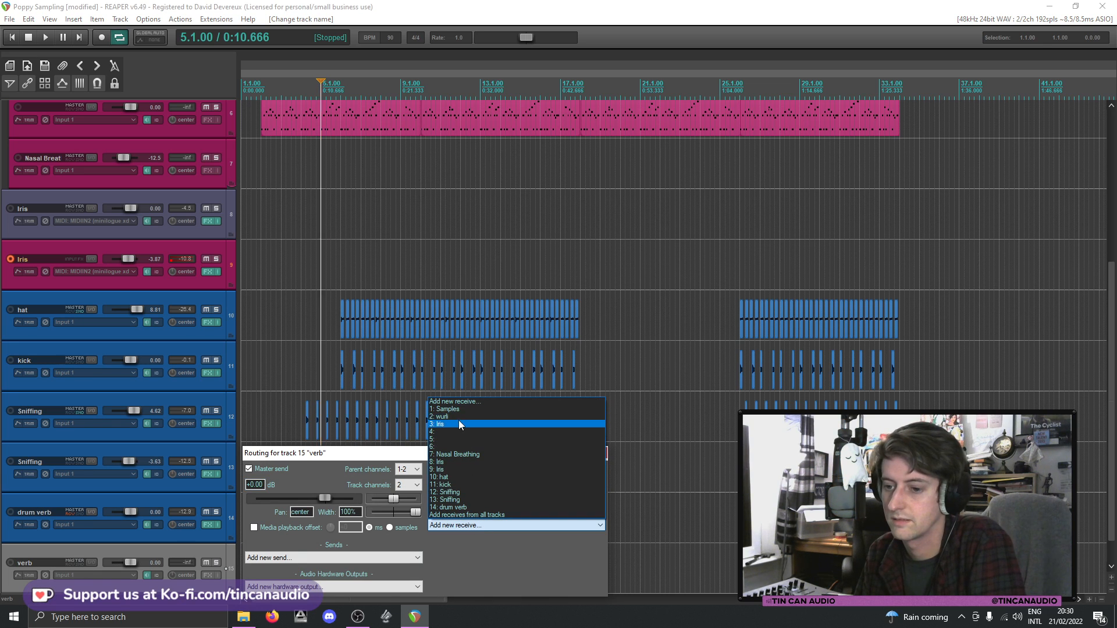
{"action": "left_click", "coordinate": [459, 424]}
{"action": "left_click", "coordinate": [460, 526]}
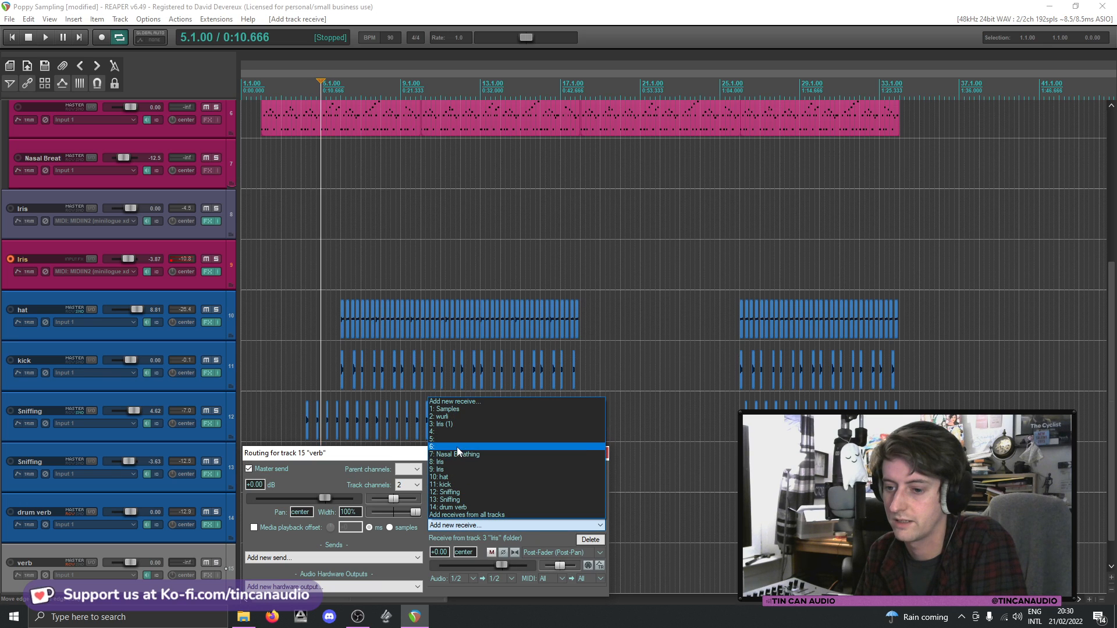
{"action": "left_click", "coordinate": [393, 548]}
{"action": "left_click", "coordinate": [602, 453]}
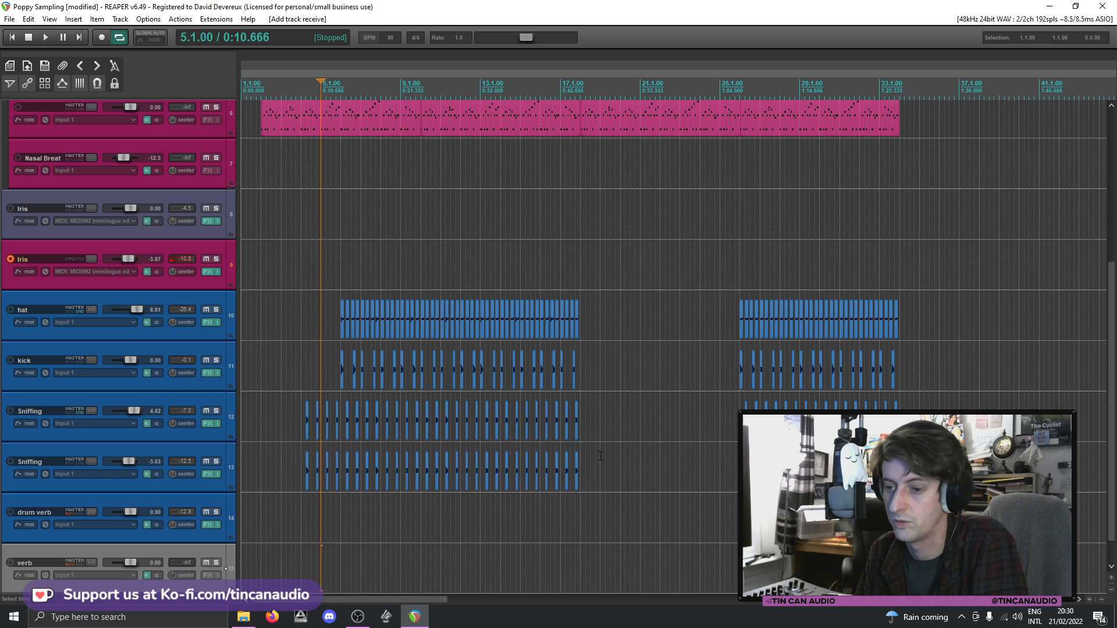
- Insert the Waves RVerb Mono/Stereo reverb on the verb track
{"action": "left_click", "coordinate": [208, 575]}
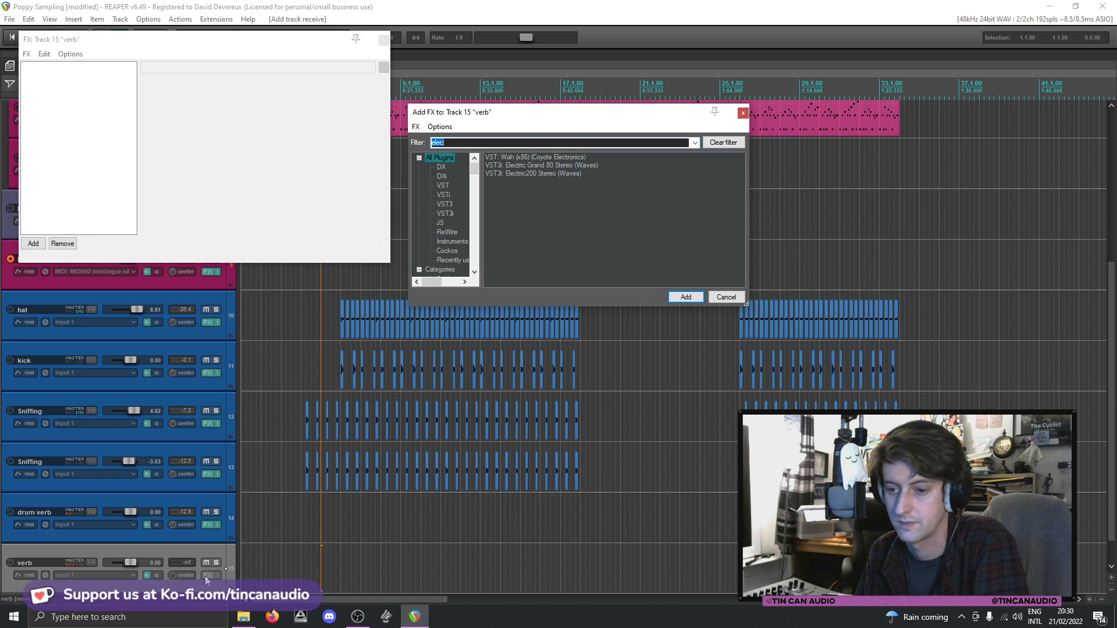
{"action": "type", "text": "verb"}
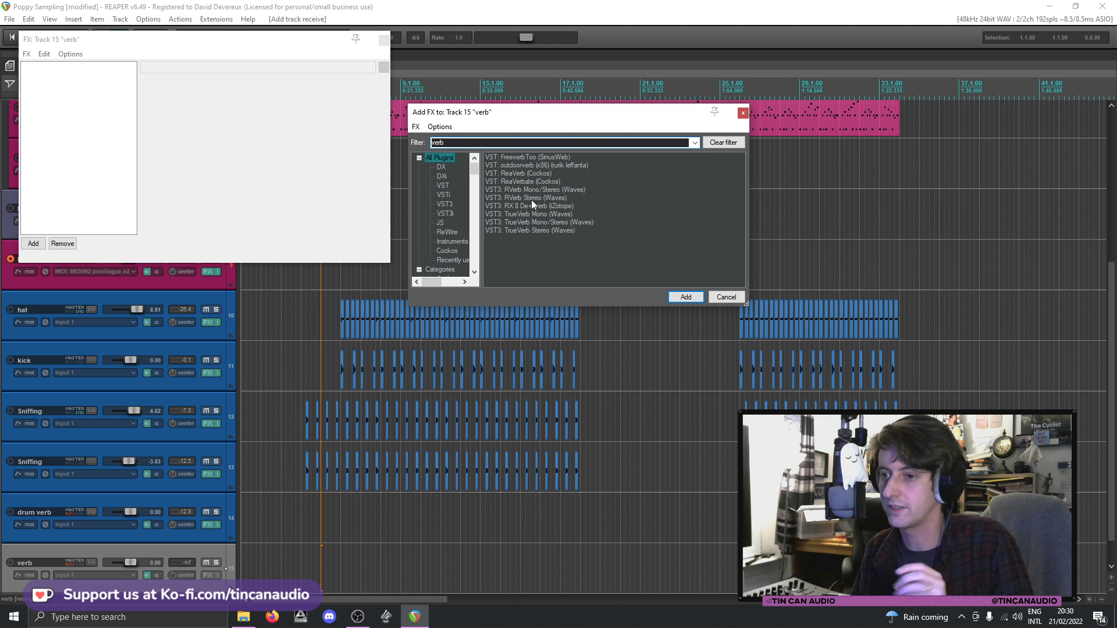
{"action": "left_click", "coordinate": [529, 192]}
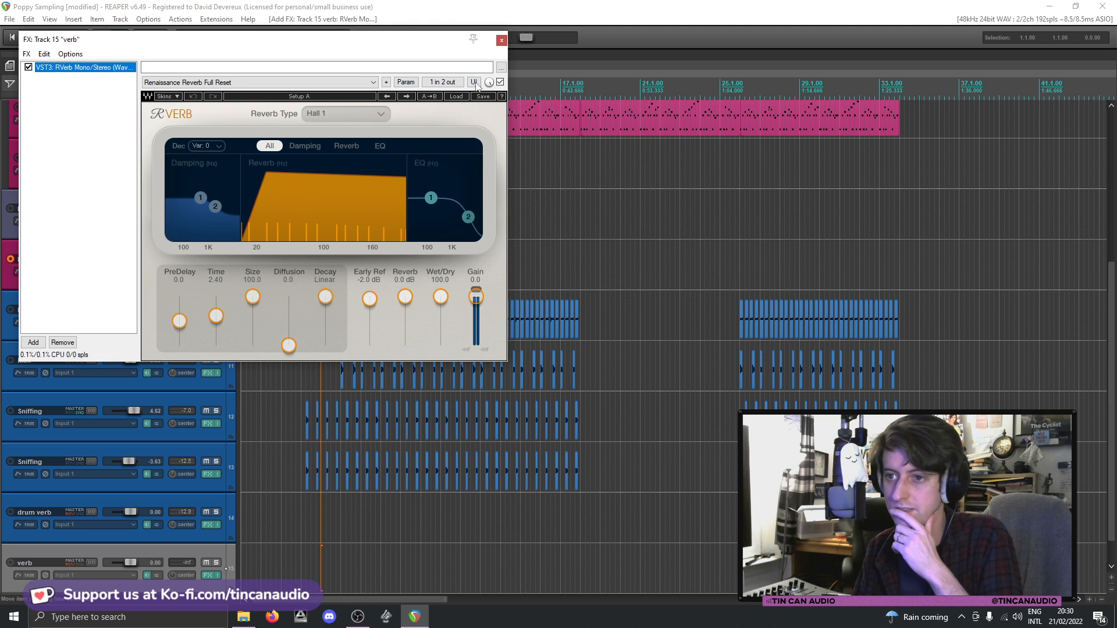
- Load the factory room preset Studio 'A' in RVerb and set the verb track's volume to -1.89 dB during playback
{"action": "left_click", "coordinate": [457, 97]}
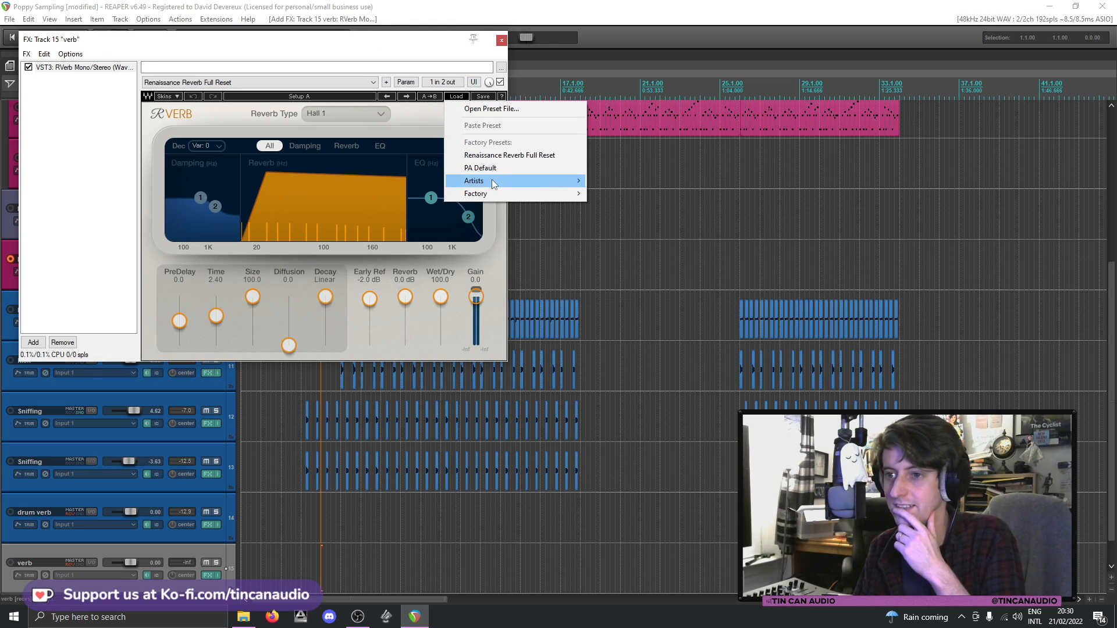
{"action": "mouse_move", "coordinate": [524, 193]}
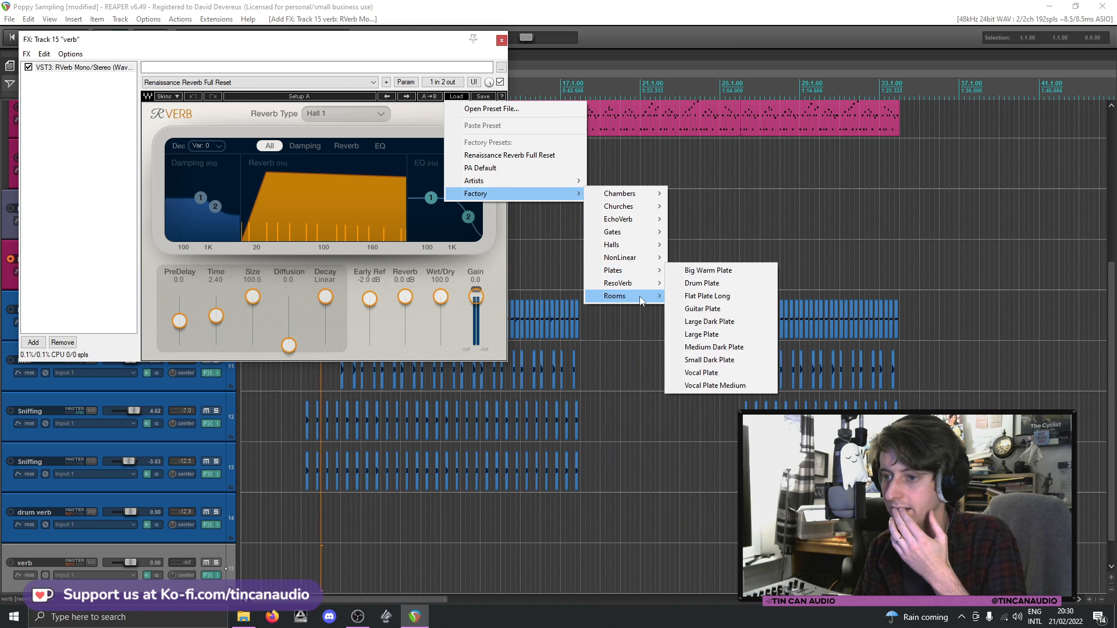
{"action": "mouse_move", "coordinate": [634, 296]}
{"action": "left_click", "coordinate": [714, 437]}
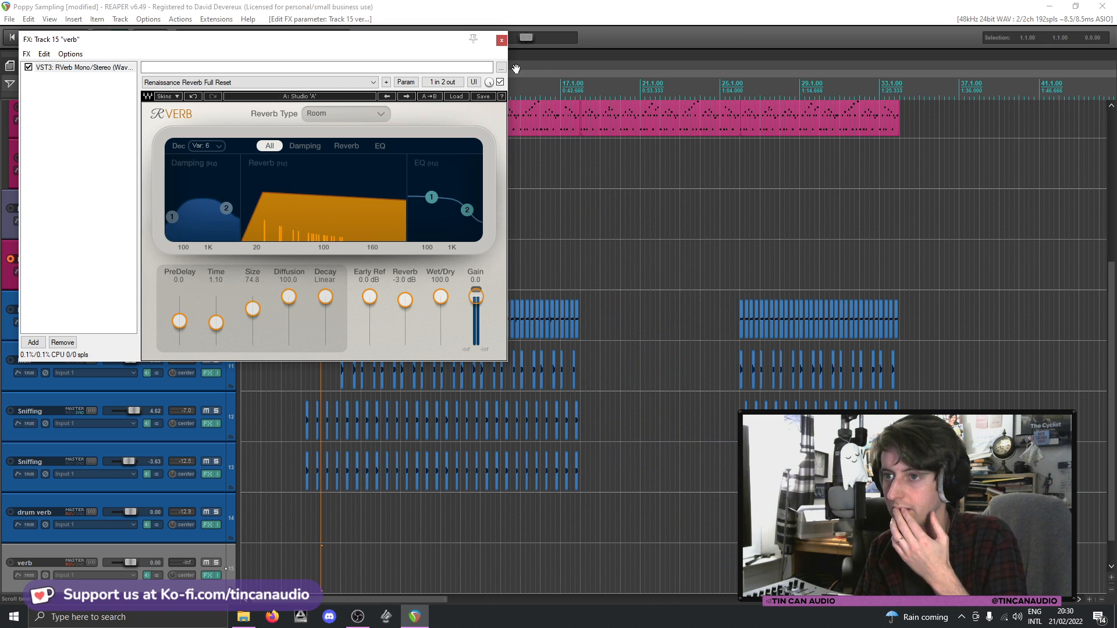
{"action": "left_click", "coordinate": [502, 41]}
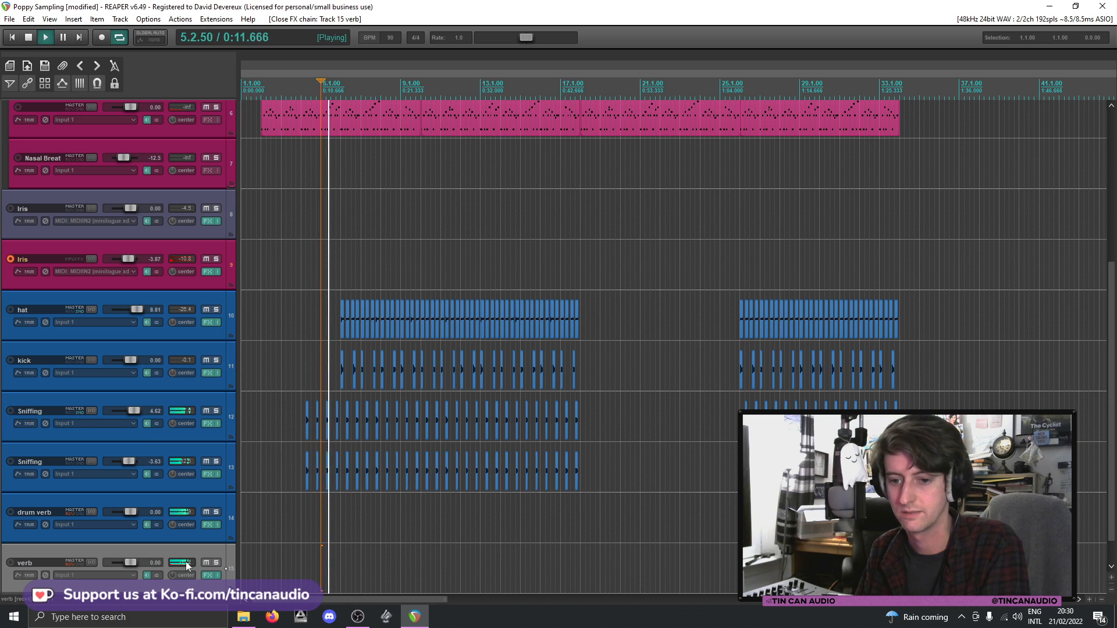
{"action": "scroll", "coordinate": [130, 560], "scroll_direction": "up", "scroll_amount": 3}
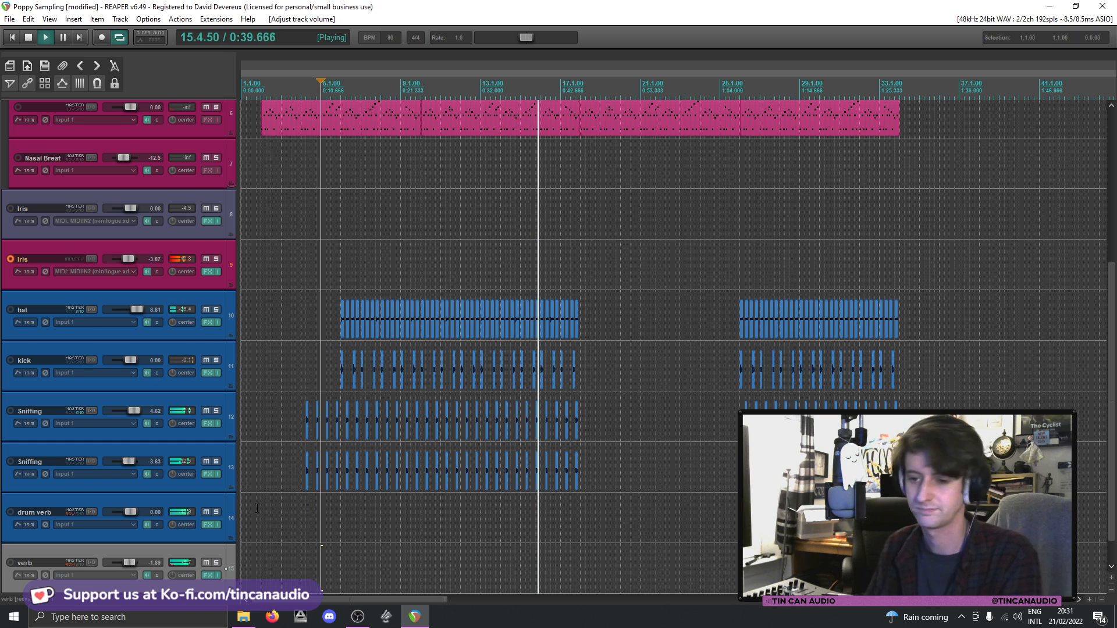
- Open the FX chain of the armed Iris track 9 and delete the unused grey Iris track 8 above it
{"action": "left_click", "coordinate": [210, 272]}
{"action": "left_click", "coordinate": [139, 233]}
{"action": "key", "text": "Delete"}
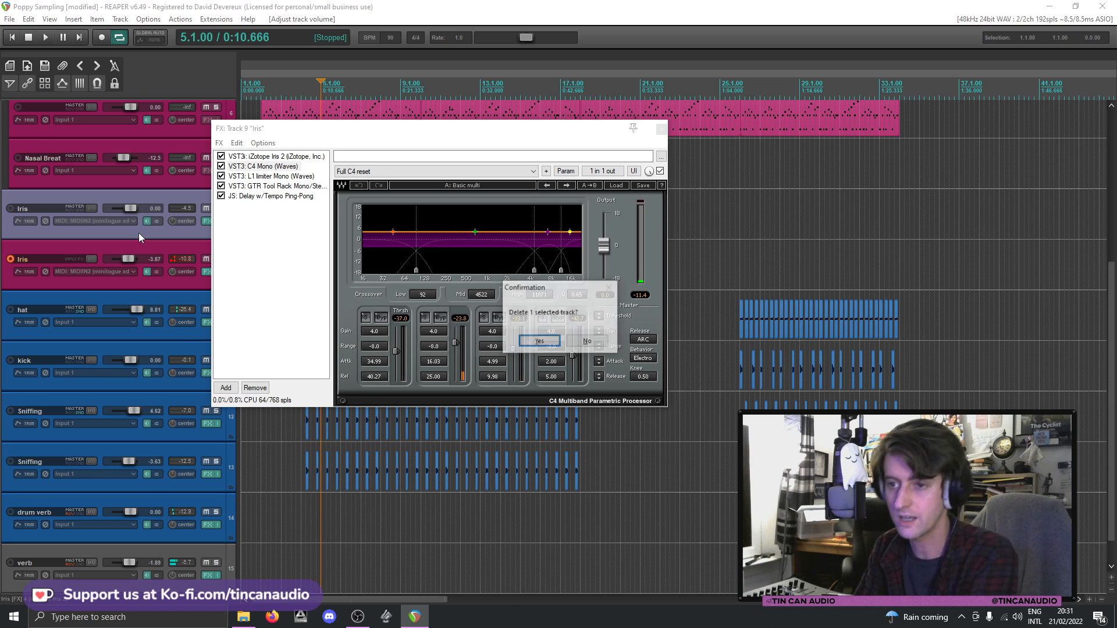
{"action": "left_click", "coordinate": [539, 341]}
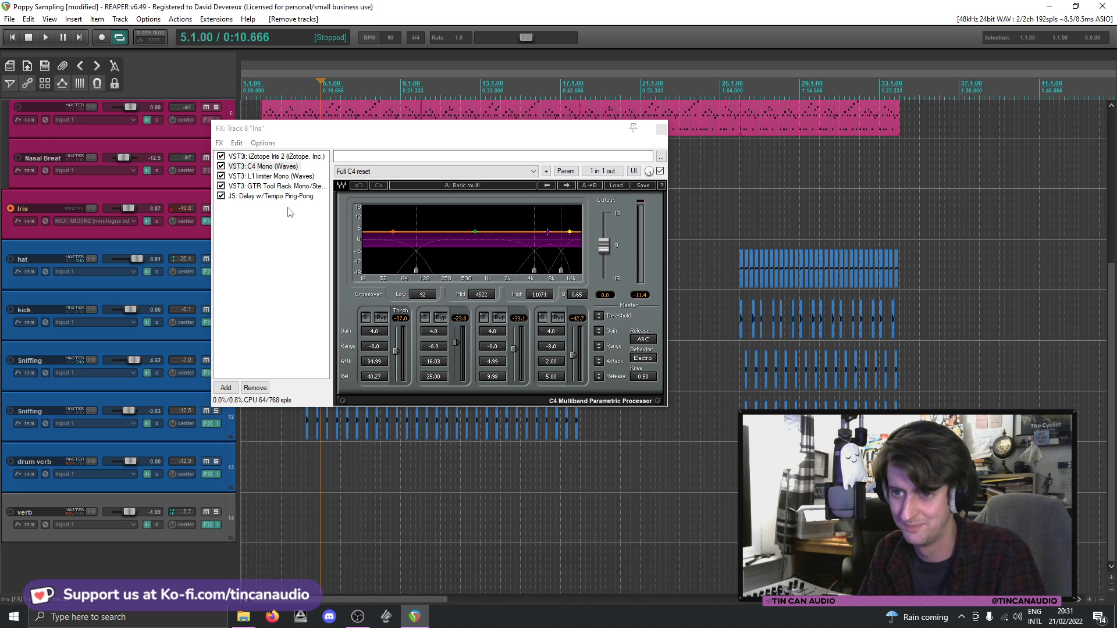
- Try the Tremalot preset in the armed Iris track's GTR Tool Rack, replace it with the Shadows preset and close the FX chain
{"action": "left_click", "coordinate": [276, 185]}
{"action": "left_click", "coordinate": [844, 185]}
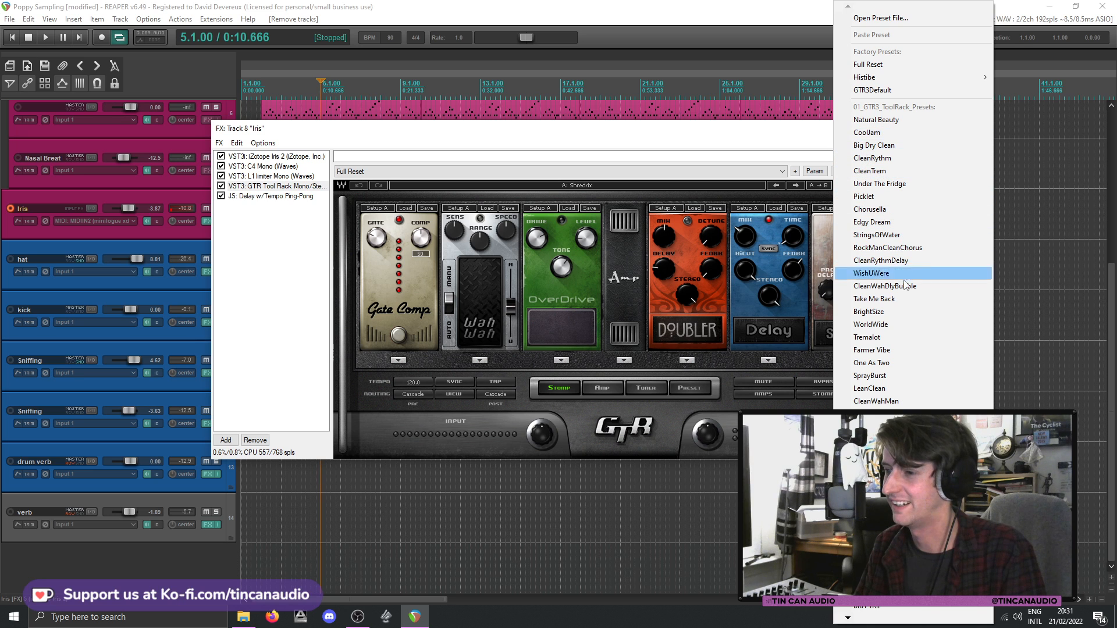
{"action": "left_click", "coordinate": [894, 336]}
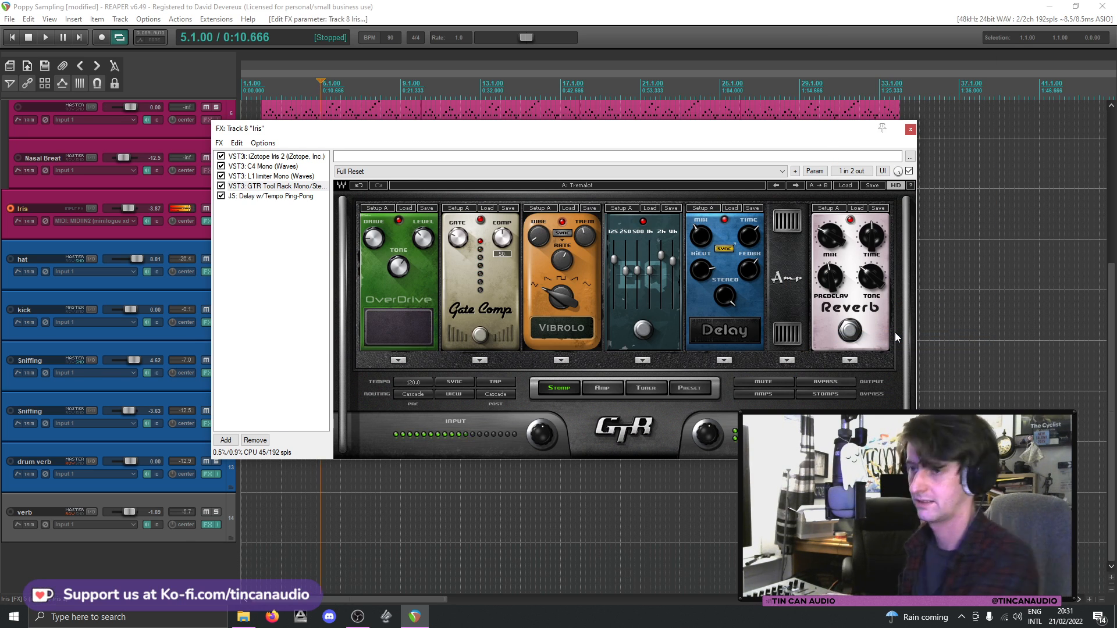
{"action": "left_click", "coordinate": [855, 185]}
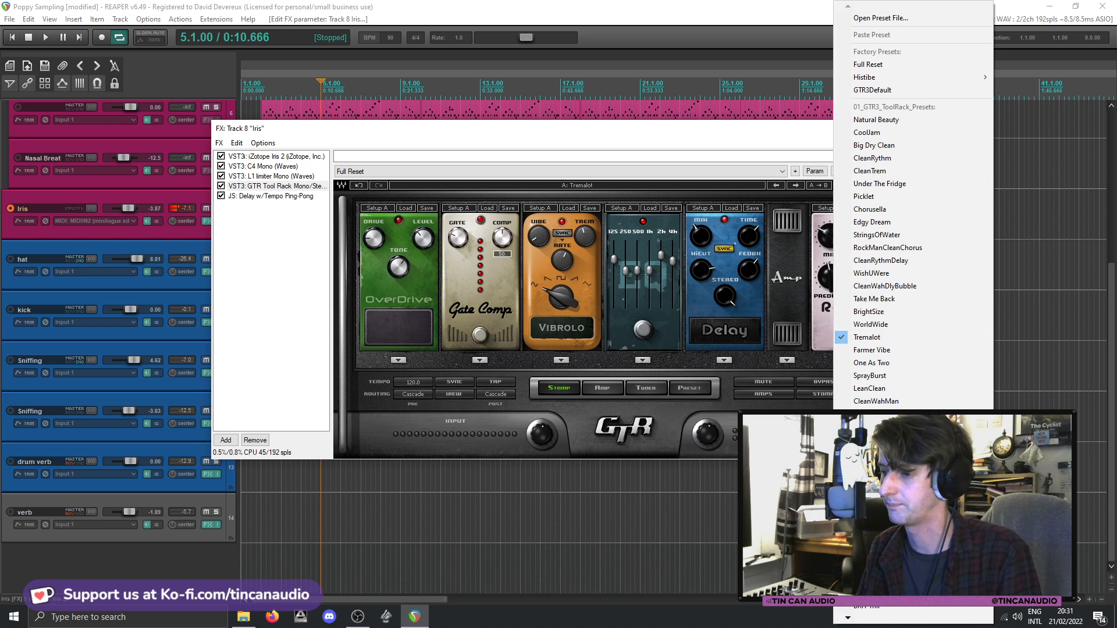
{"action": "left_click", "coordinate": [872, 427]}
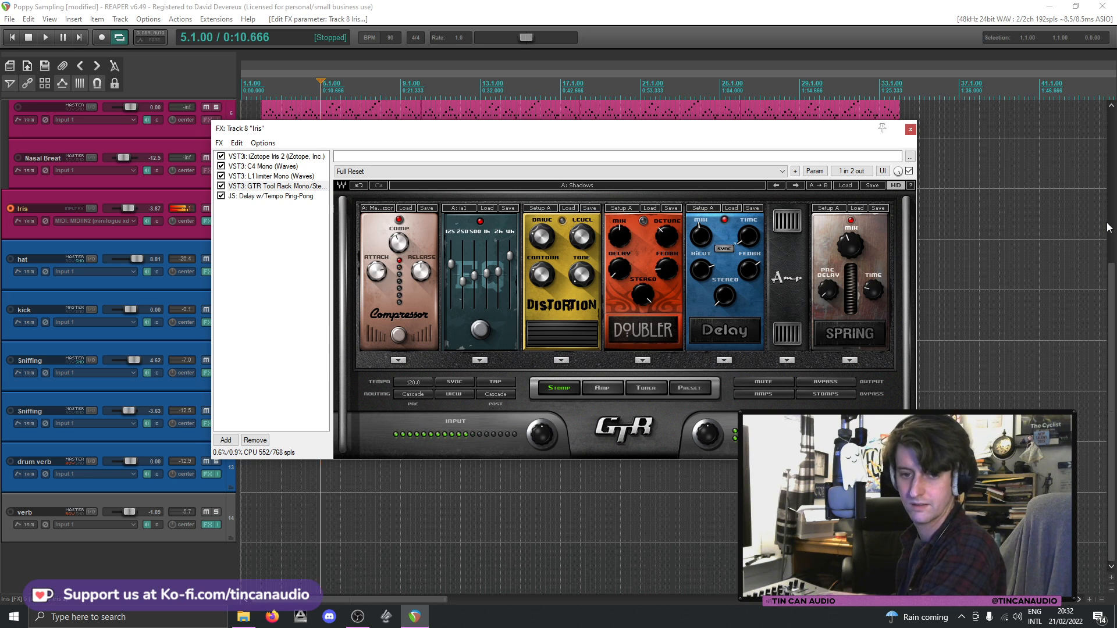
{"action": "left_click", "coordinate": [910, 129]}
- Record and save a MIDI part on the armed Iris track starting from measure 8.4, and open the take in the MIDI editor
{"action": "left_click", "coordinate": [532, 196]}
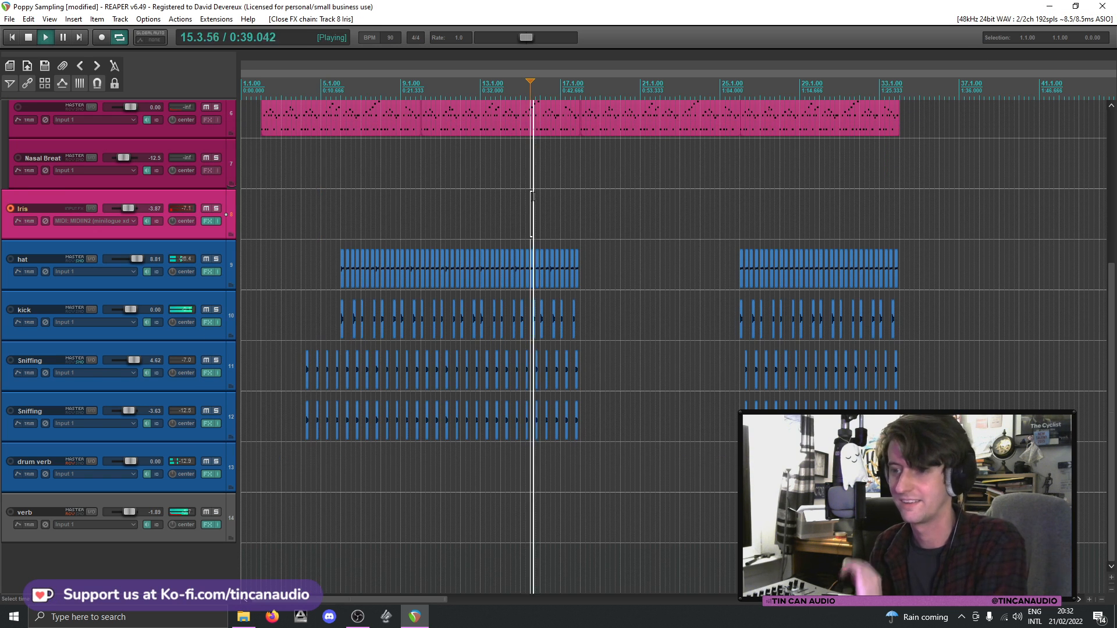
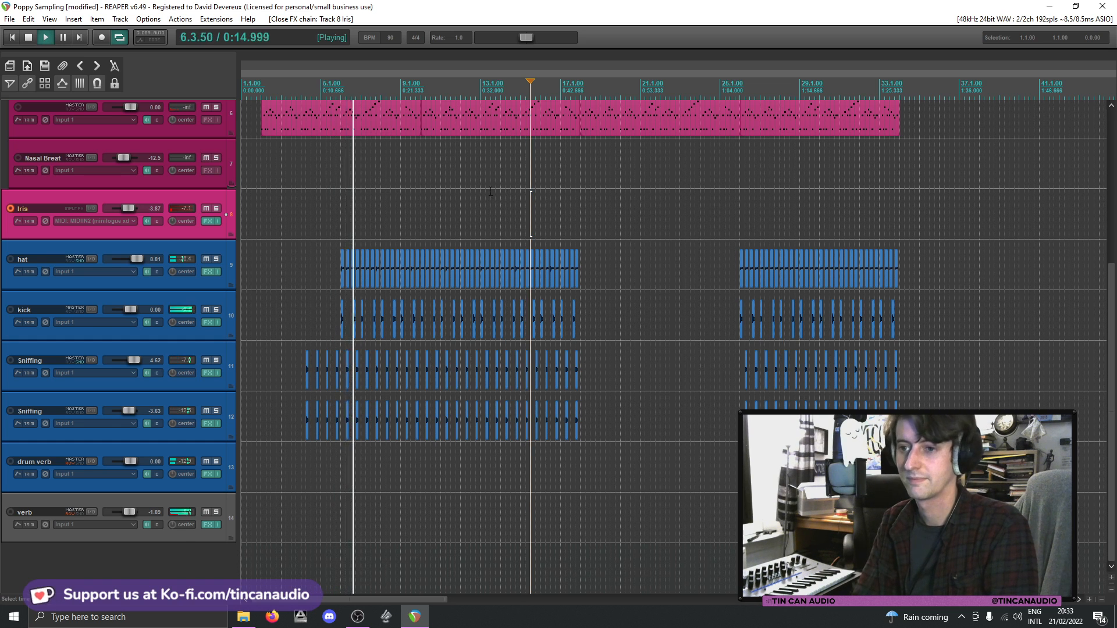
{"action": "left_click", "coordinate": [398, 218]}
{"action": "key", "text": "ctrl+r"}
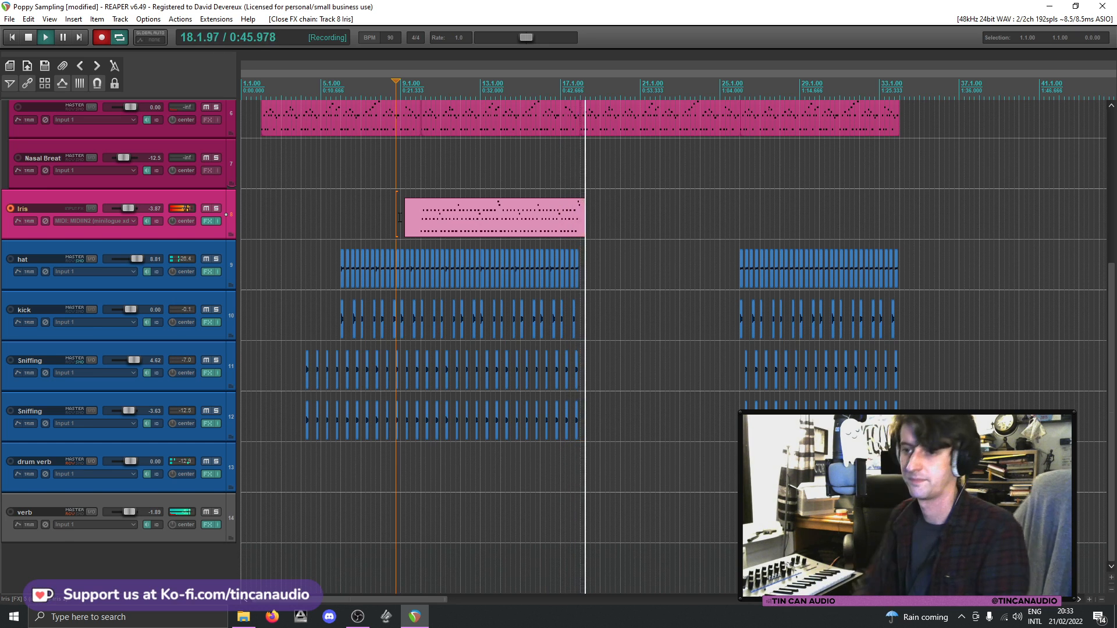
{"action": "key", "text": "space"}
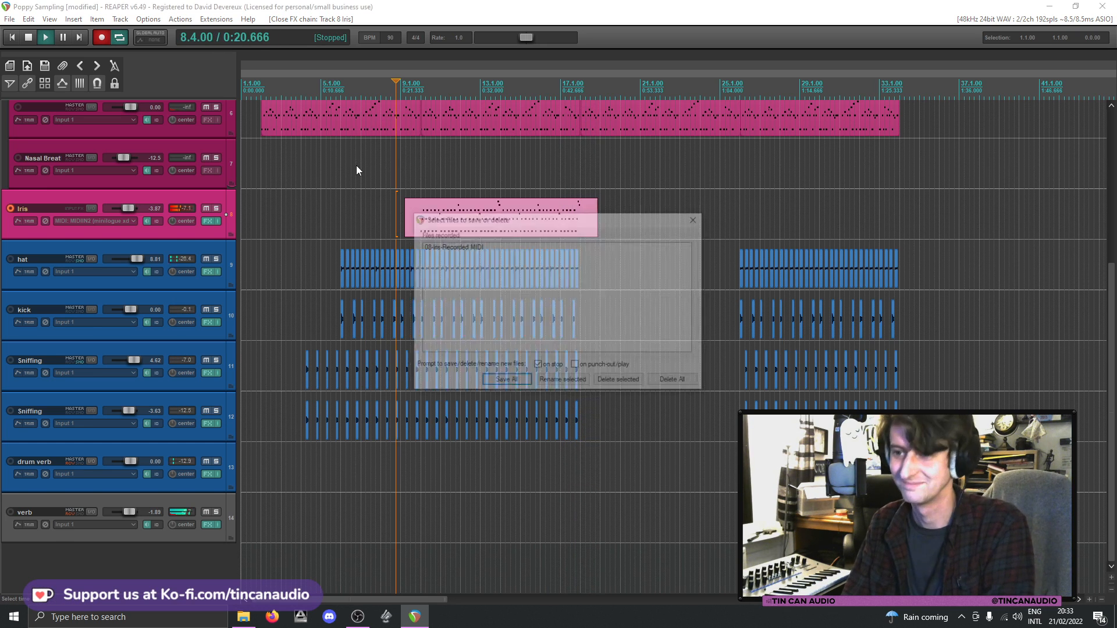
{"action": "left_click", "coordinate": [504, 382]}
{"action": "double_click", "coordinate": [424, 222]}
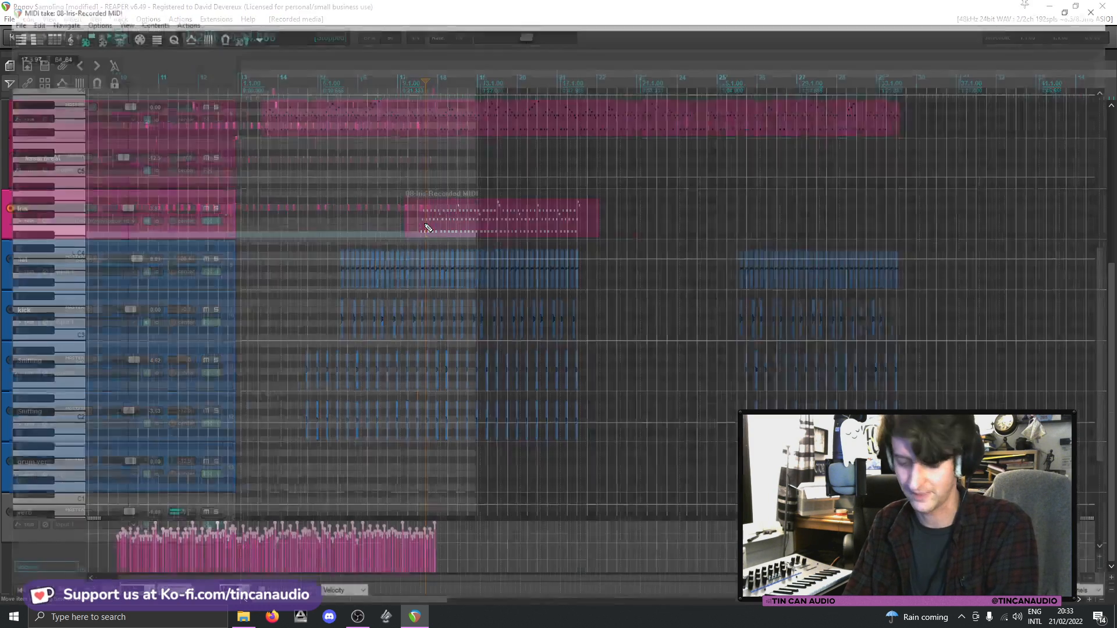
- Try quantizing all notes of the recorded Iris take to a straight 1/16 grid during playback, and close the MIDI editor
{"action": "key", "text": "q"}
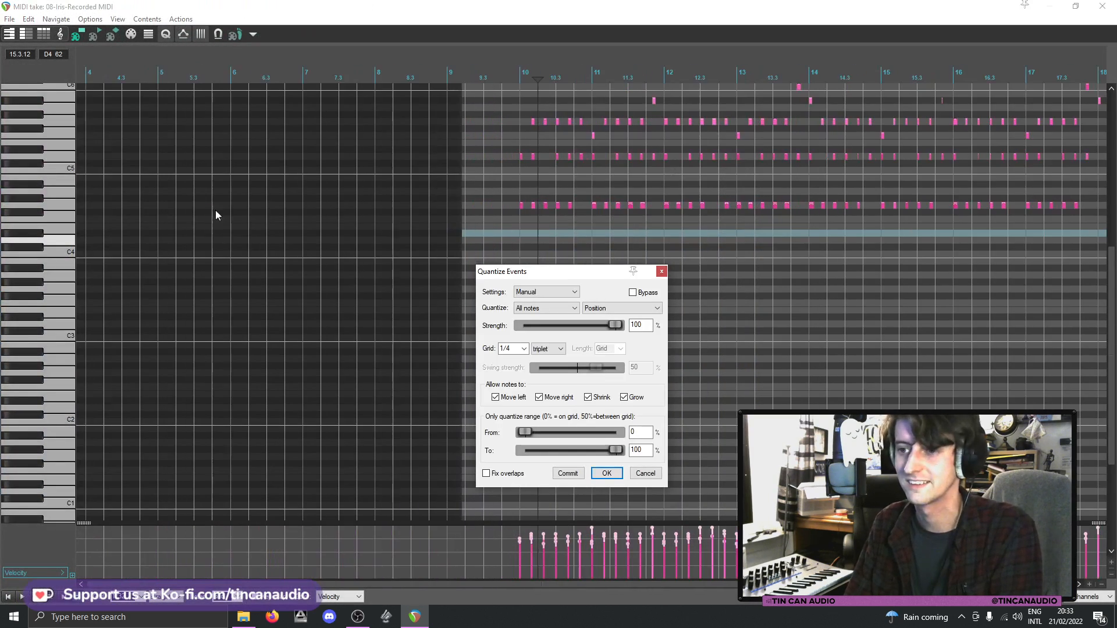
{"action": "left_click", "coordinate": [524, 349]}
{"action": "left_click", "coordinate": [530, 387]}
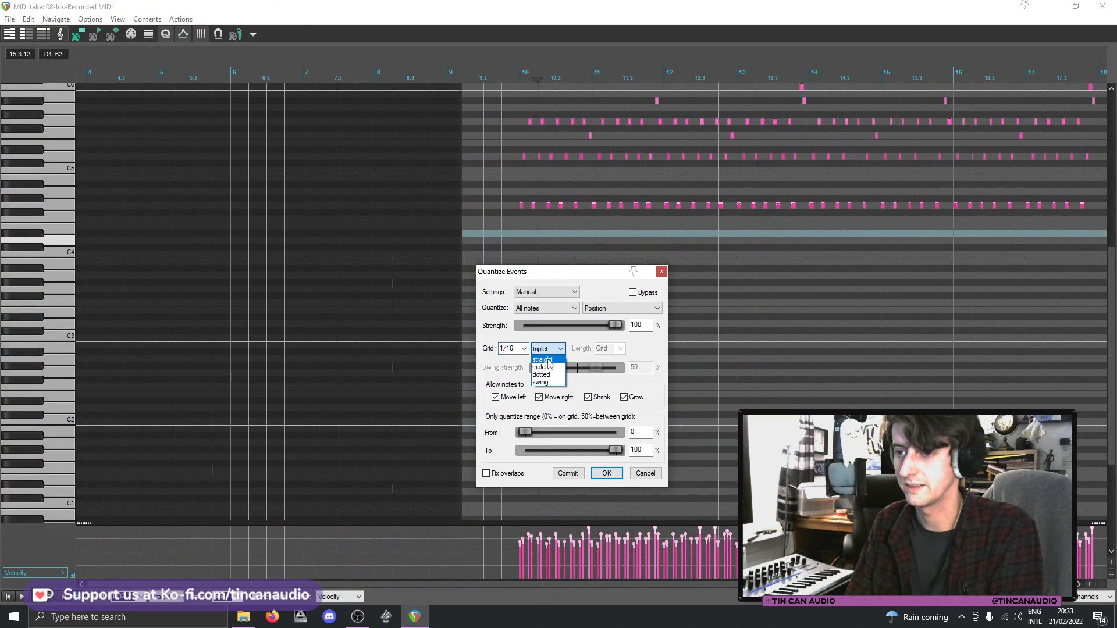
{"action": "left_click", "coordinate": [542, 359]}
{"action": "left_click", "coordinate": [506, 173]}
{"action": "key", "text": "space"}
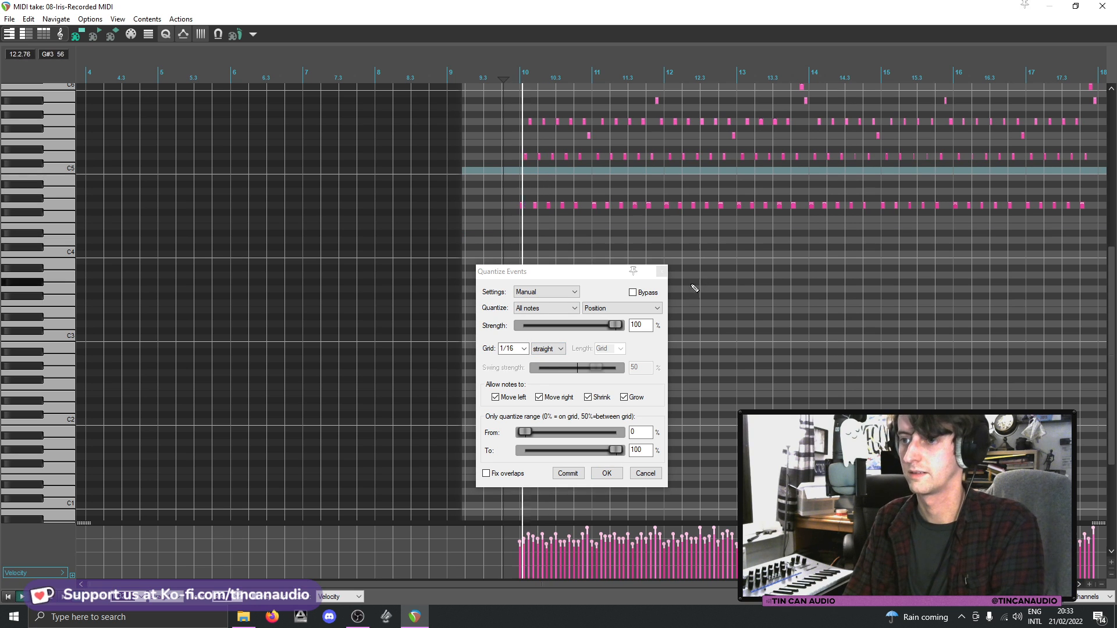
{"action": "left_click", "coordinate": [664, 271]}
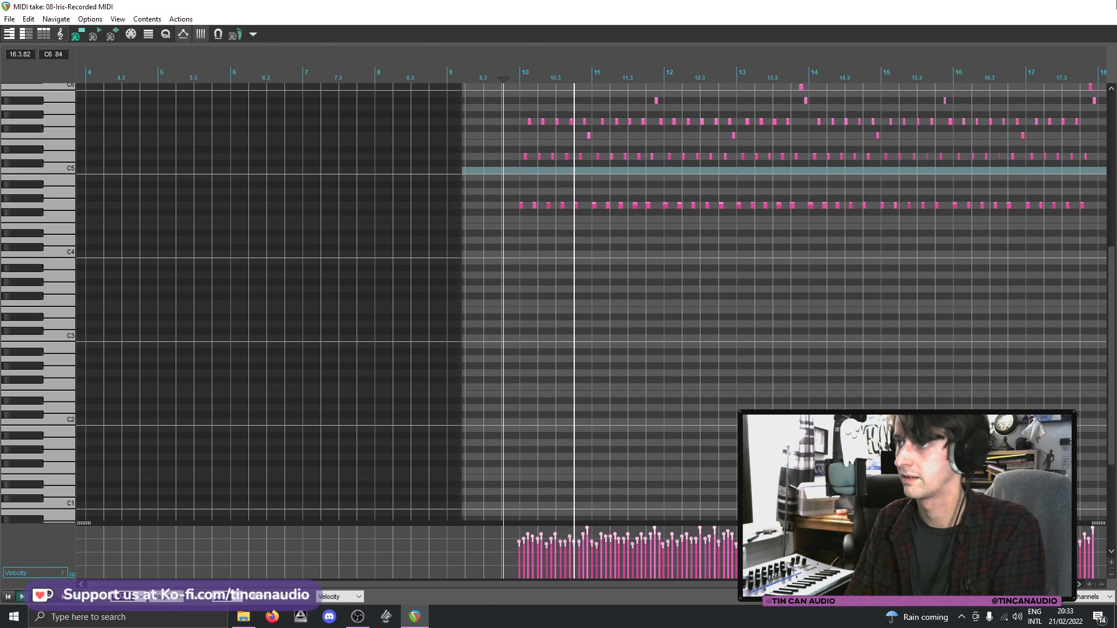
{"action": "left_click", "coordinate": [1102, 5]}
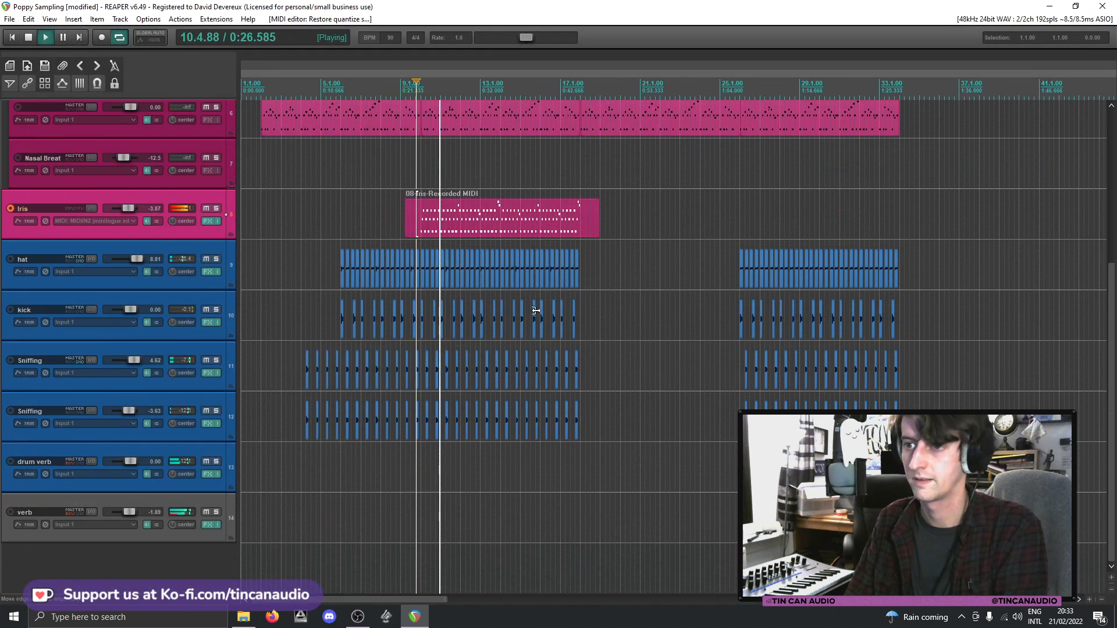
- Disarm the Iris track and lower its volume to -7.99 dB
{"action": "left_click", "coordinate": [11, 209]}
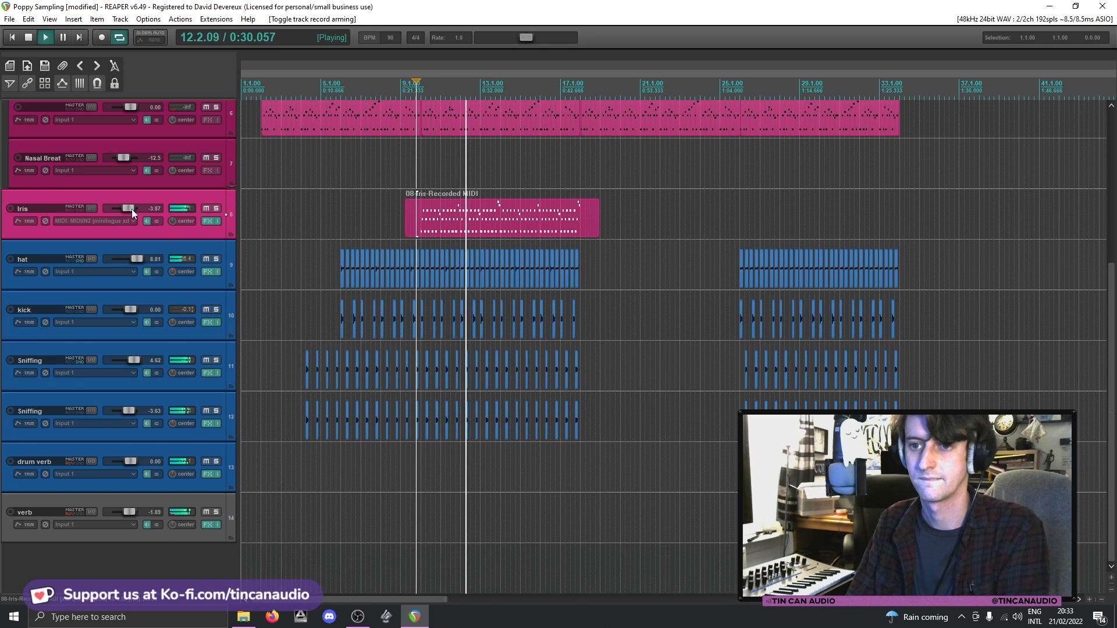
{"action": "left_click_drag", "start_coordinate": [131, 208], "coordinate": [128, 209]}
- Reopen the recorded Iris take, quantize all notes to the straight 1/16 grid and lower the track's volume to -11.3 dB
{"action": "left_click", "coordinate": [480, 216]}
{"action": "double_click", "coordinate": [479, 217]}
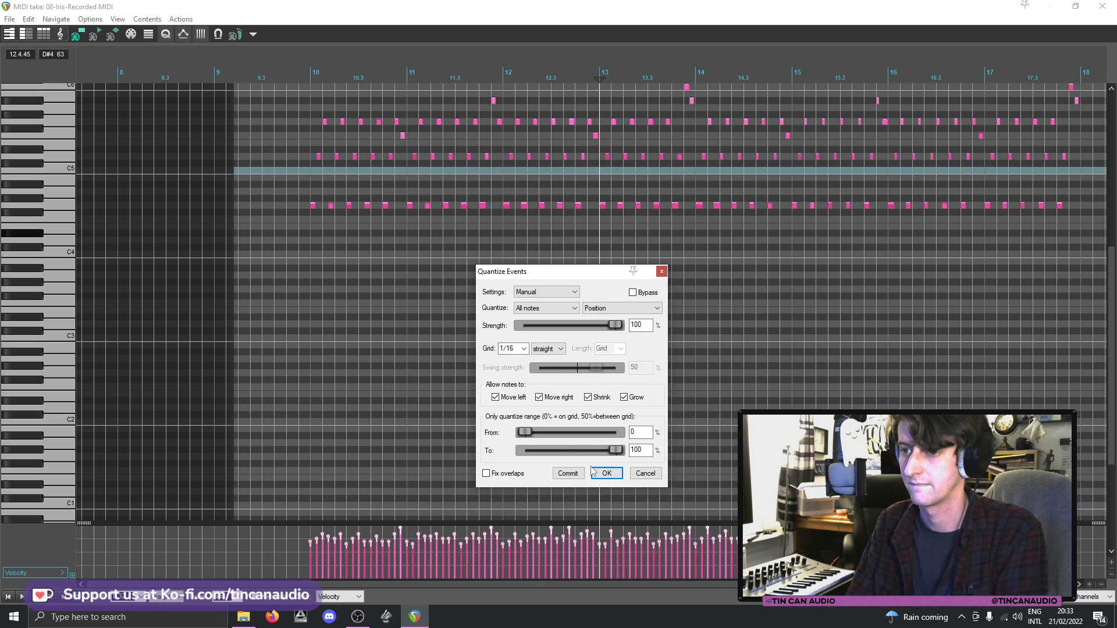
{"action": "left_click", "coordinate": [593, 472]}
{"action": "key", "text": "Escape"}
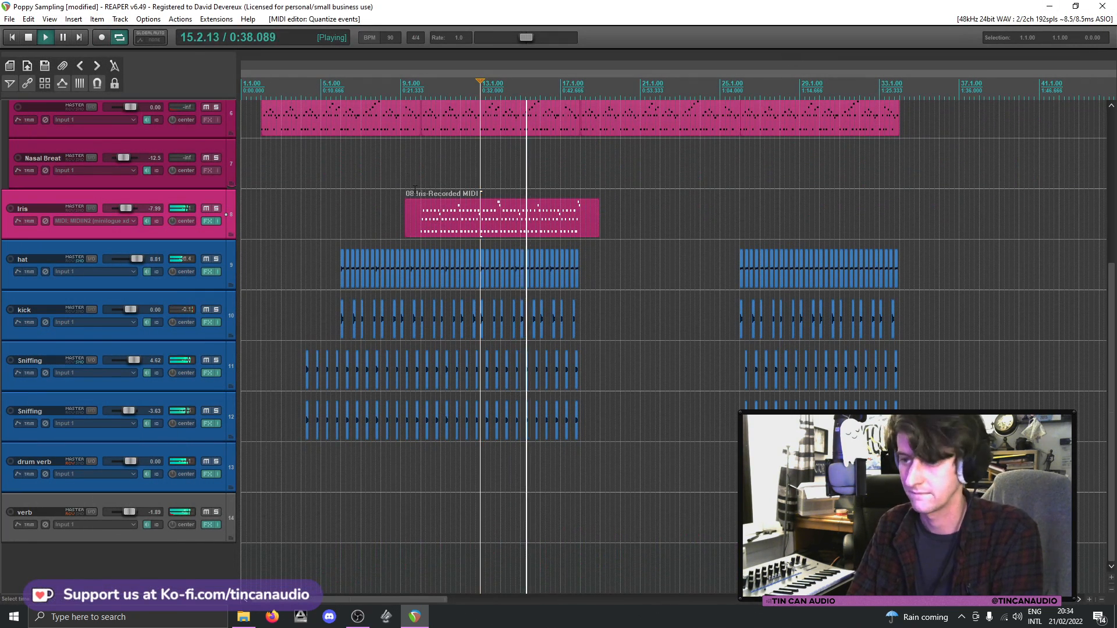
{"action": "scroll", "coordinate": [123, 208], "scroll_direction": "down", "scroll_amount": 4}
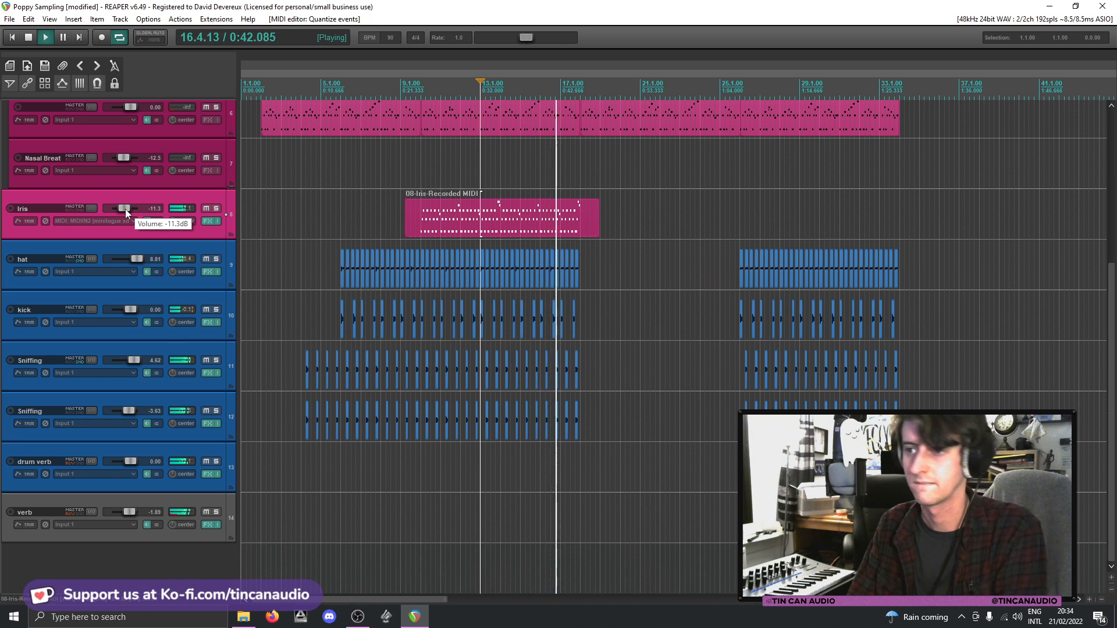
- Trim the recorded Iris item to about eight measures starting at 10.1.00 and paste two copies directly after it
{"action": "left_click", "coordinate": [511, 227]}
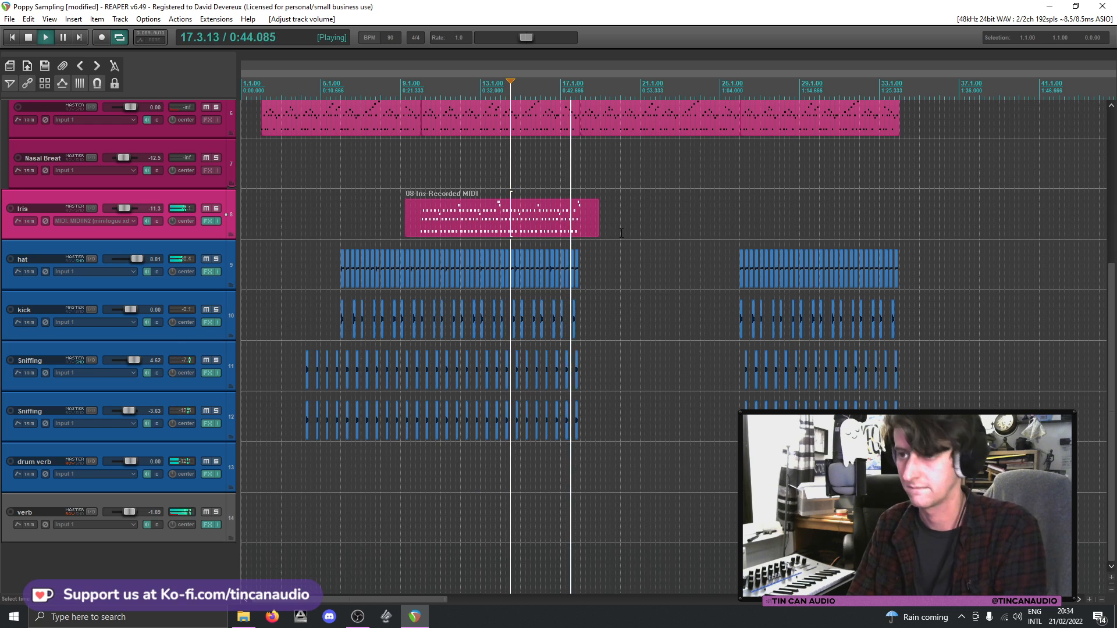
{"action": "left_click_drag", "start_coordinate": [598, 230], "coordinate": [580, 230]}
{"action": "left_click_drag", "start_coordinate": [405, 224], "coordinate": [421, 229]}
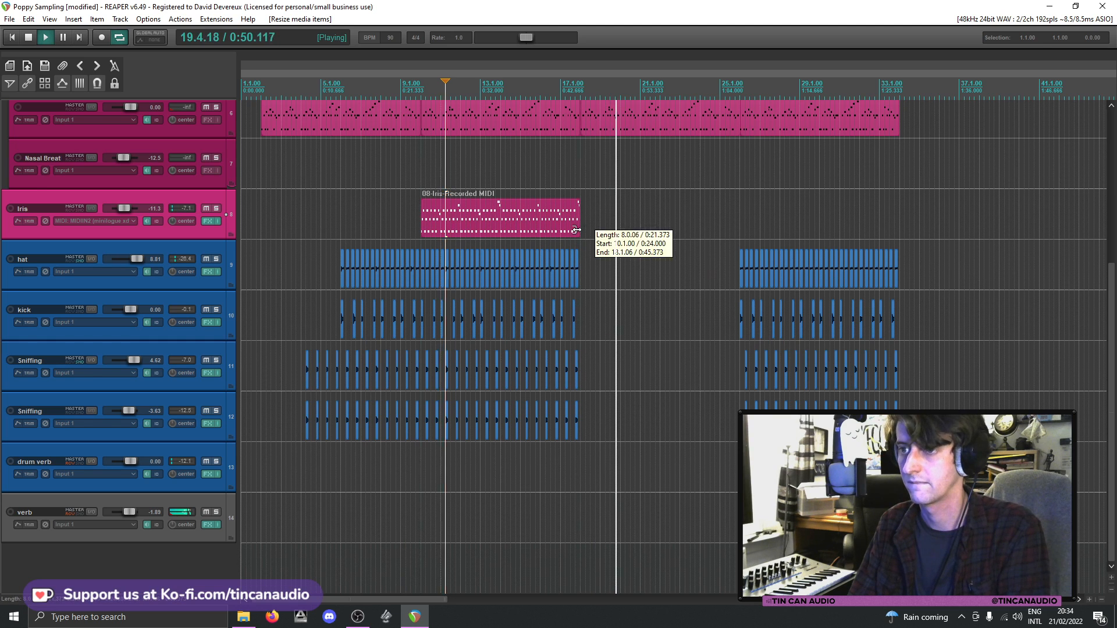
{"action": "key", "text": "ctrl+v"}
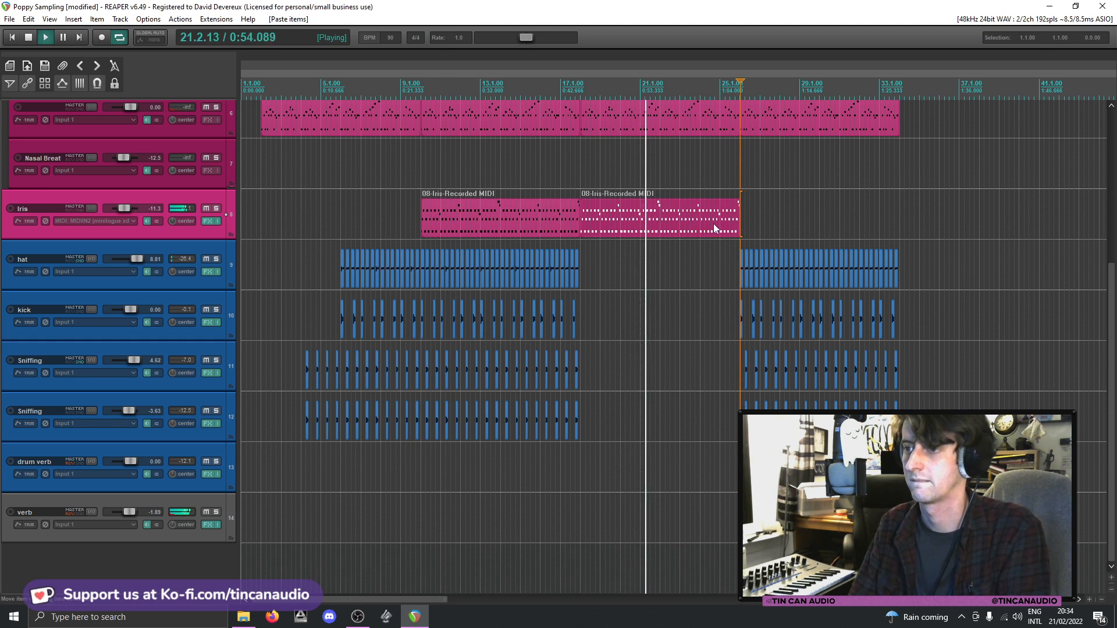
{"action": "key", "text": "ctrl+v"}
- Try layering an octave-up copy, transposed 12 semitones, over the original notes in the third Iris item and listen to it
{"action": "double_click", "coordinate": [751, 220]}
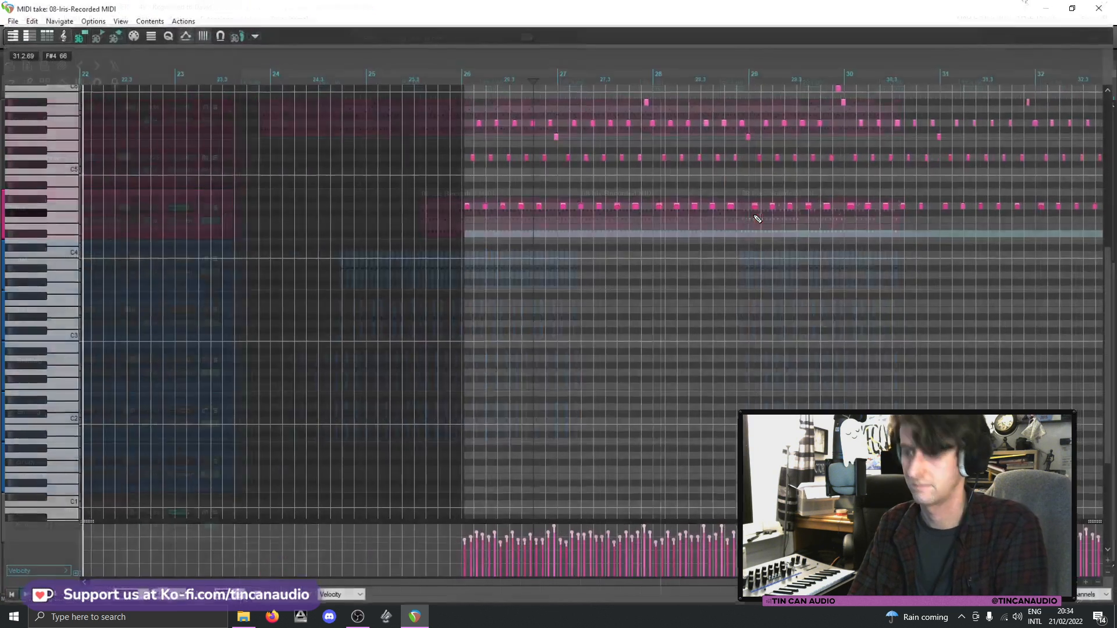
{"action": "key", "text": "n"}
{"action": "left_click", "coordinate": [606, 362]}
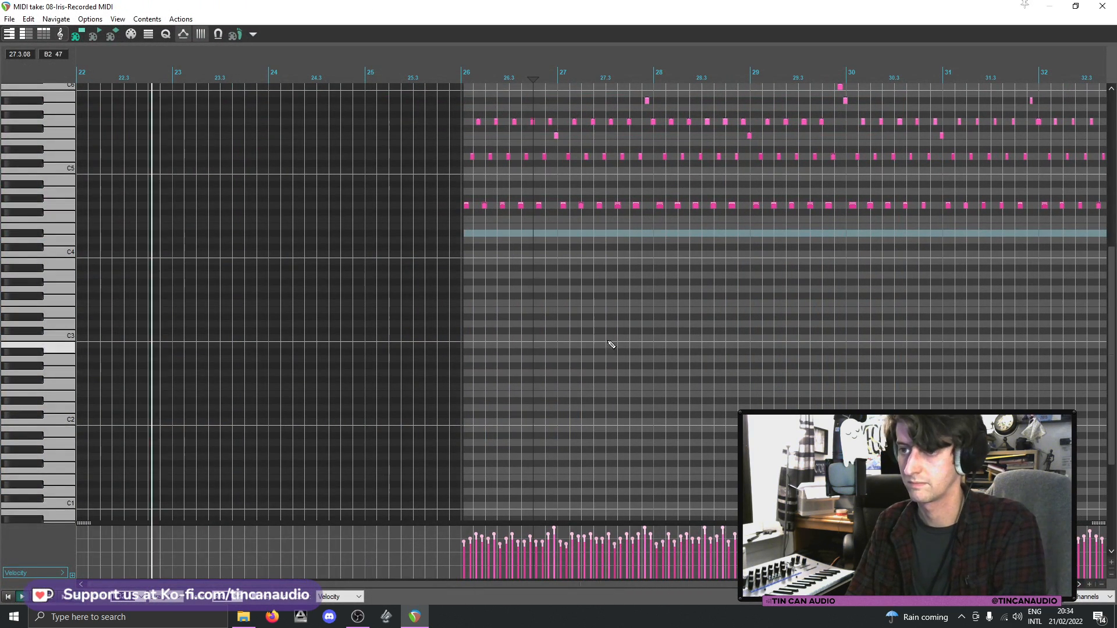
{"action": "key", "text": "ctrl+a"}
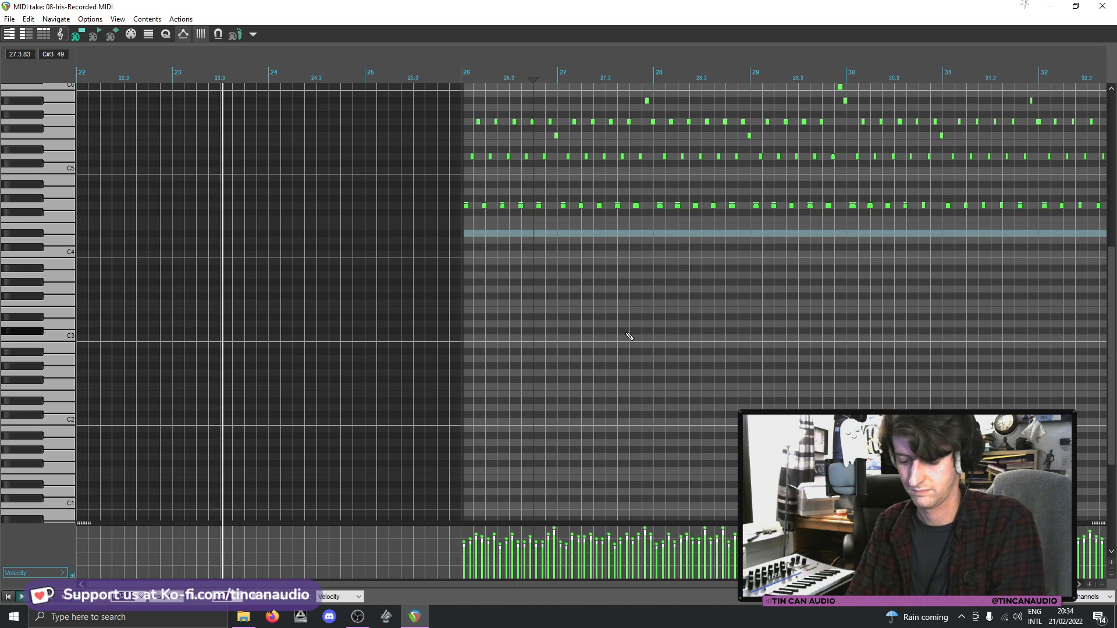
{"action": "type", "text": "n"}
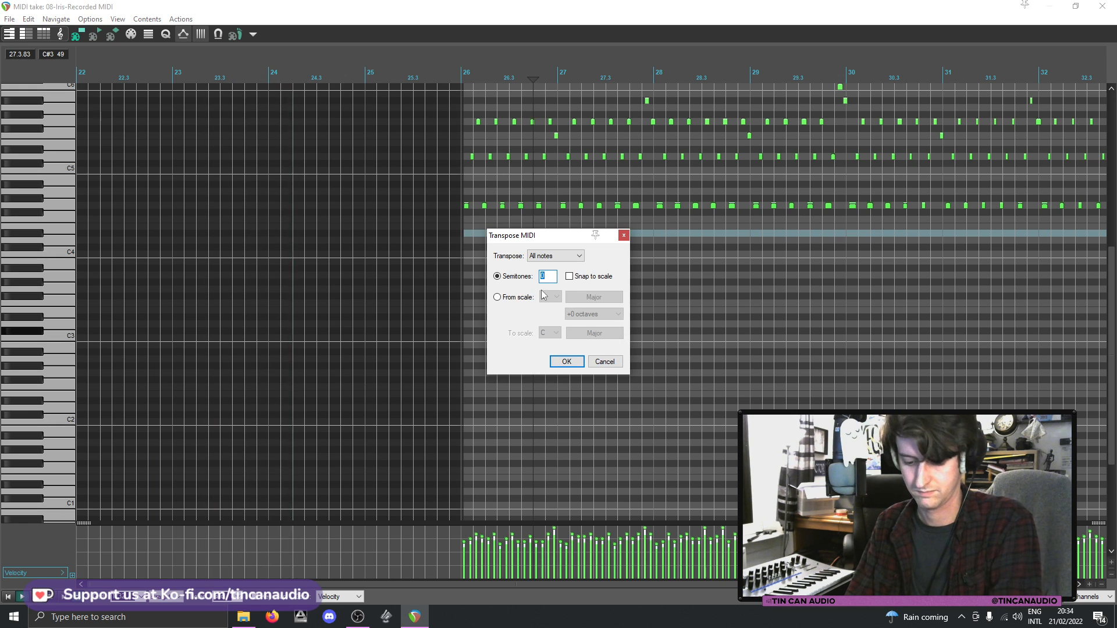
{"action": "type", "text": "12"}
{"action": "left_click", "coordinate": [567, 362]}
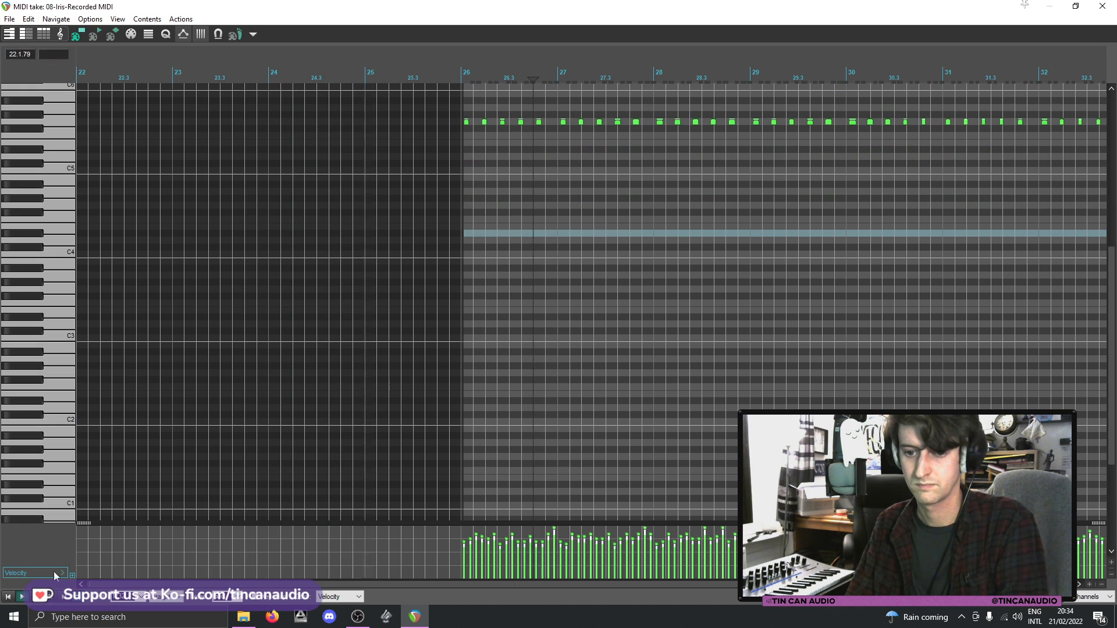
{"action": "key", "text": "ctrl+z"}
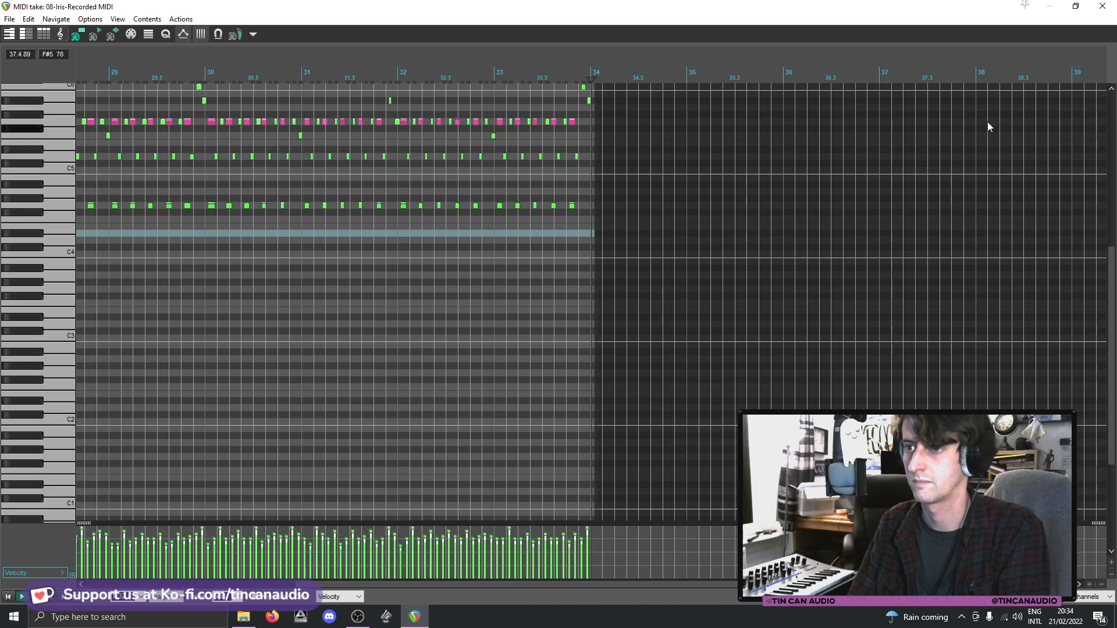
{"action": "left_click", "coordinate": [1106, 7]}
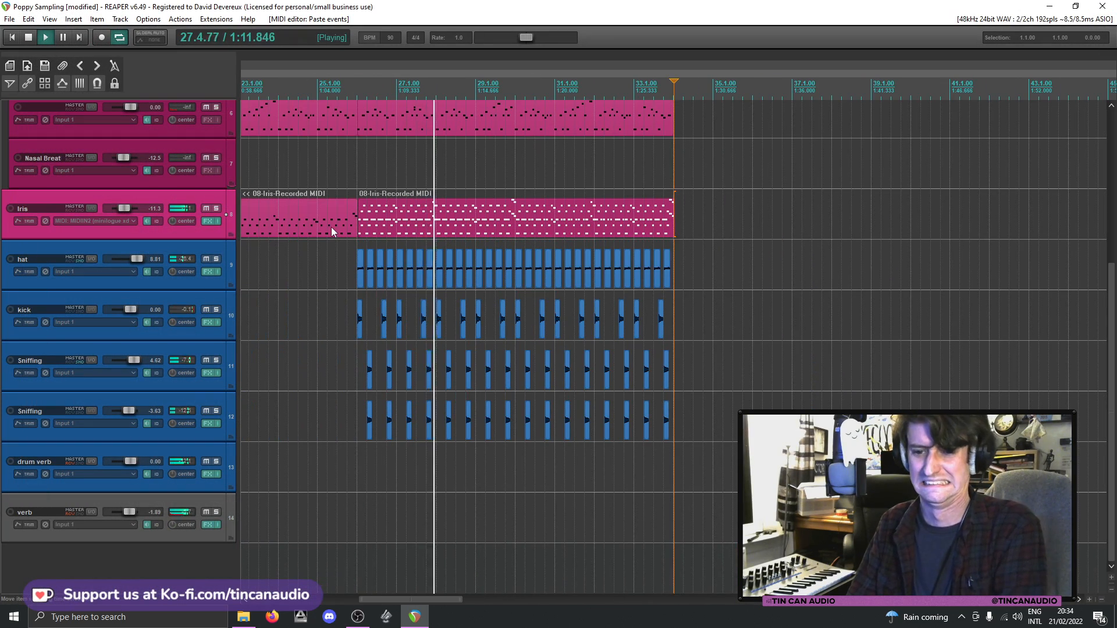
{"action": "key", "text": "space"}
{"action": "scroll", "coordinate": [331, 227], "scroll_direction": "up", "scroll_amount": 2}
{"action": "scroll", "coordinate": [331, 227], "scroll_direction": "down", "scroll_amount": 2}
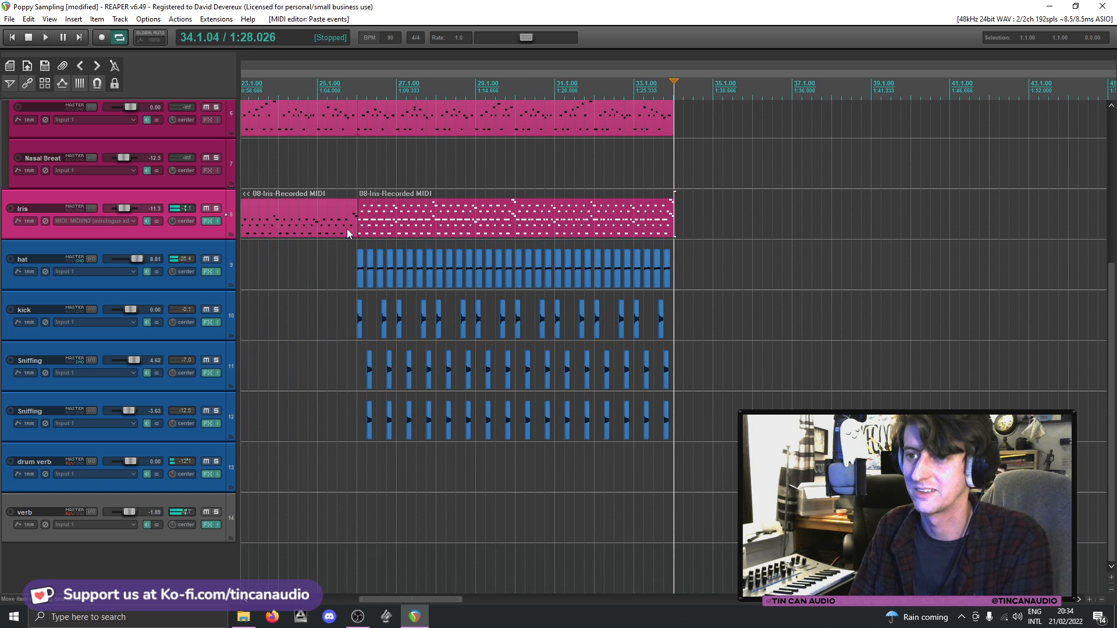
- Align the start of the layered third Iris item with measure 26.1.00 and play from there
{"action": "left_click", "coordinate": [375, 231]}
{"action": "scroll", "coordinate": [375, 230], "scroll_direction": "up", "scroll_amount": 3}
{"action": "scroll", "coordinate": [399, 222], "scroll_direction": "up", "scroll_amount": 5}
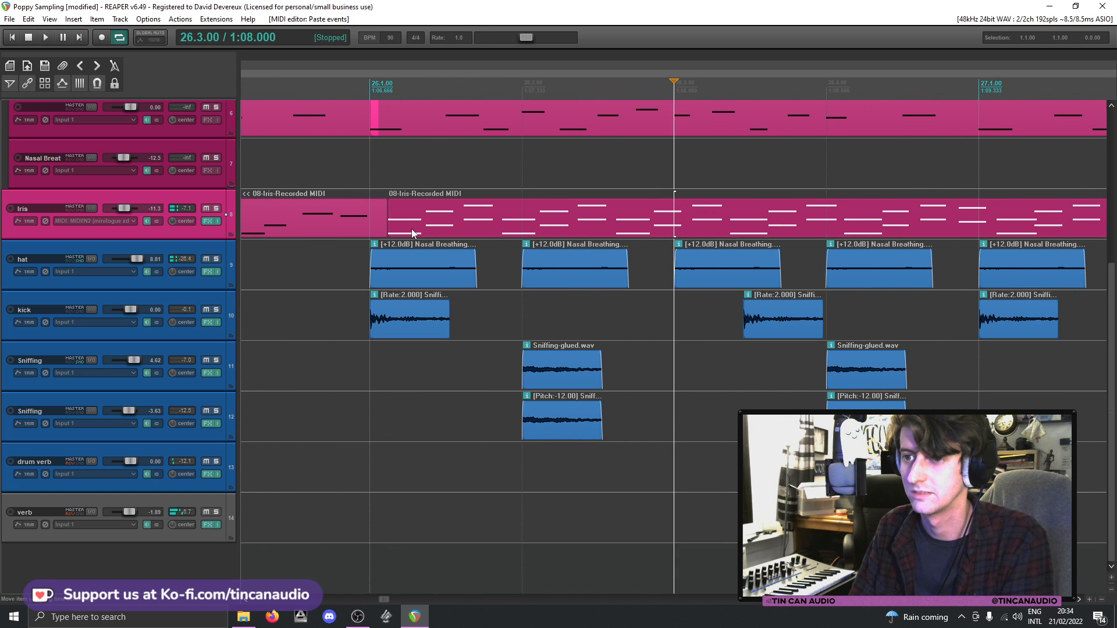
{"action": "left_click_drag", "start_coordinate": [408, 230], "coordinate": [365, 222]}
{"action": "left_click", "coordinate": [388, 223]}
{"action": "left_click_drag", "start_coordinate": [482, 213], "coordinate": [440, 219]}
{"action": "left_click", "coordinate": [339, 212]}
{"action": "key", "text": "space"}
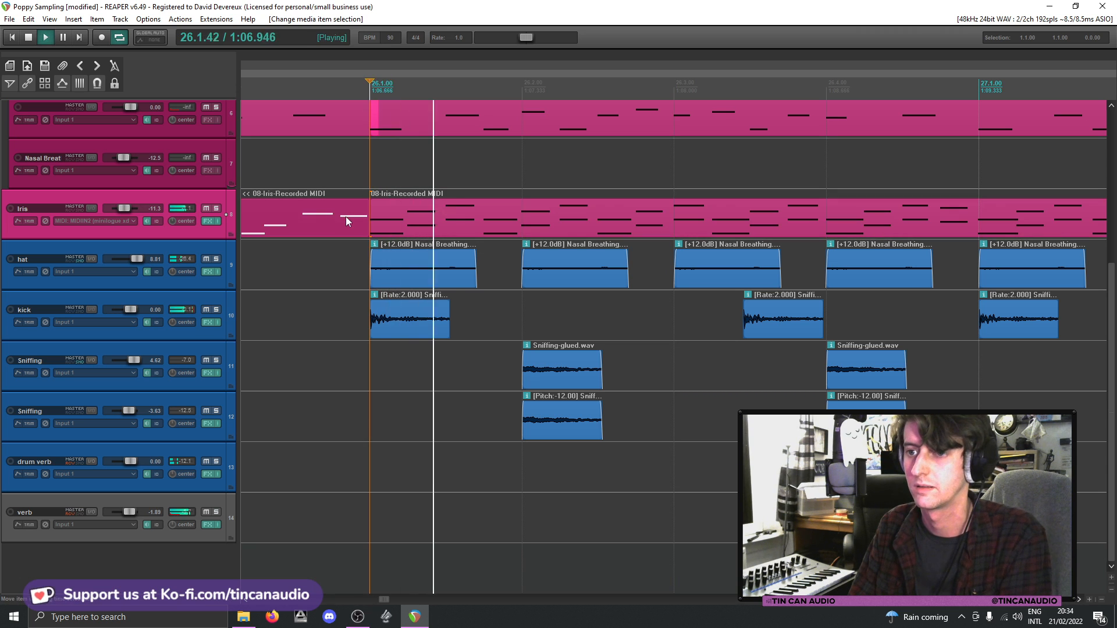
- Delete the layered third Iris item and replace it with a copy of the second item at measure 26
{"action": "scroll", "coordinate": [346, 217], "scroll_direction": "down", "scroll_amount": 6}
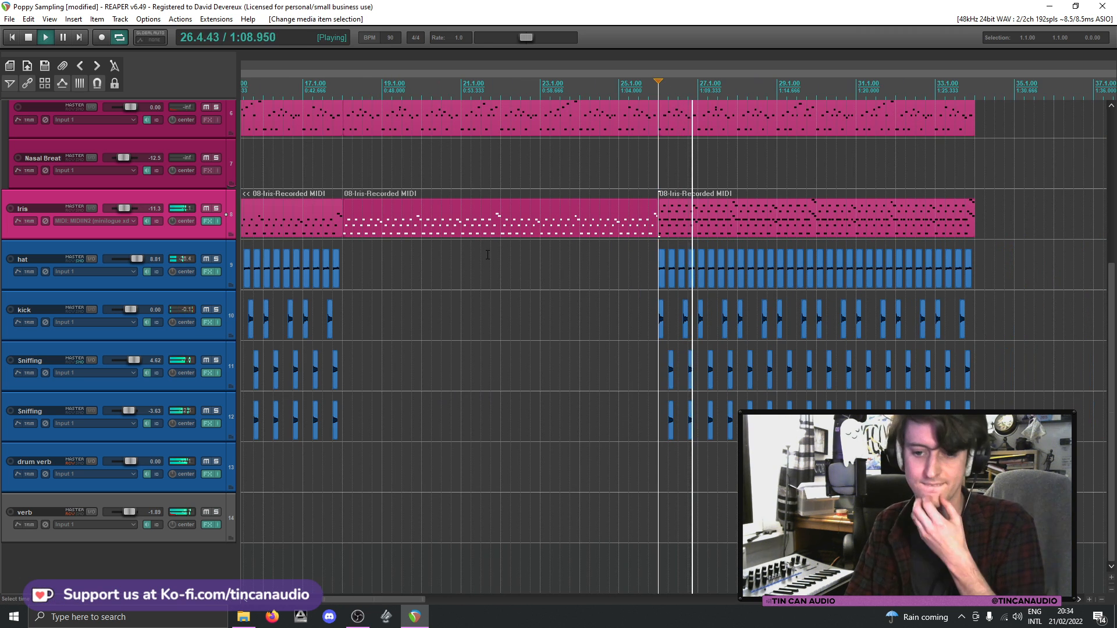
{"action": "left_click", "coordinate": [746, 223]}
{"action": "key", "text": "space"}
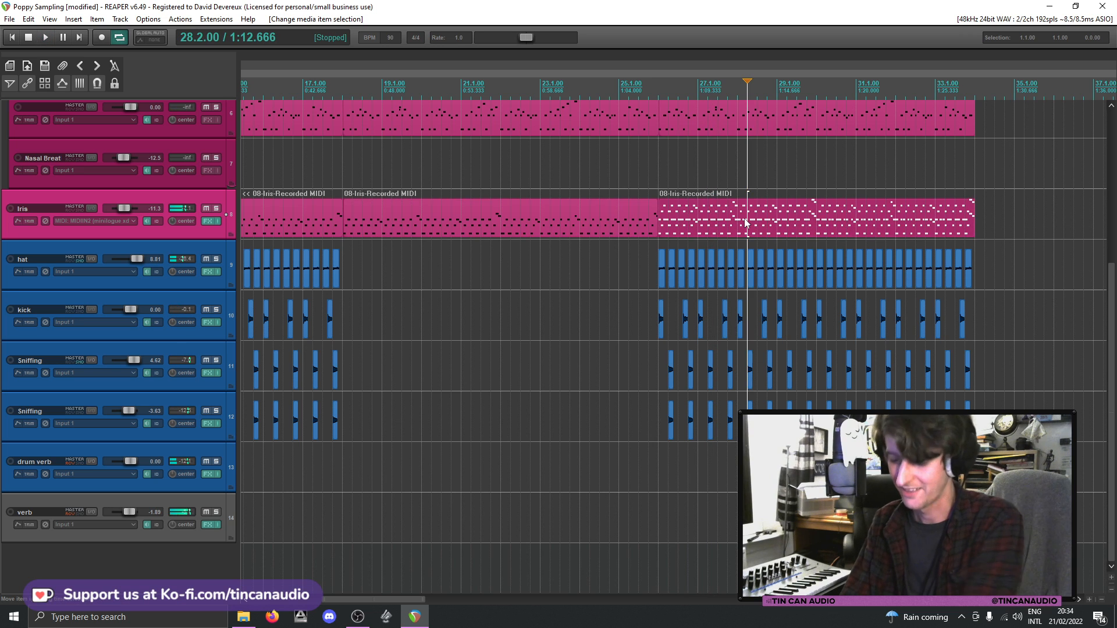
{"action": "key", "text": "Delete"}
{"action": "left_click", "coordinate": [362, 230]}
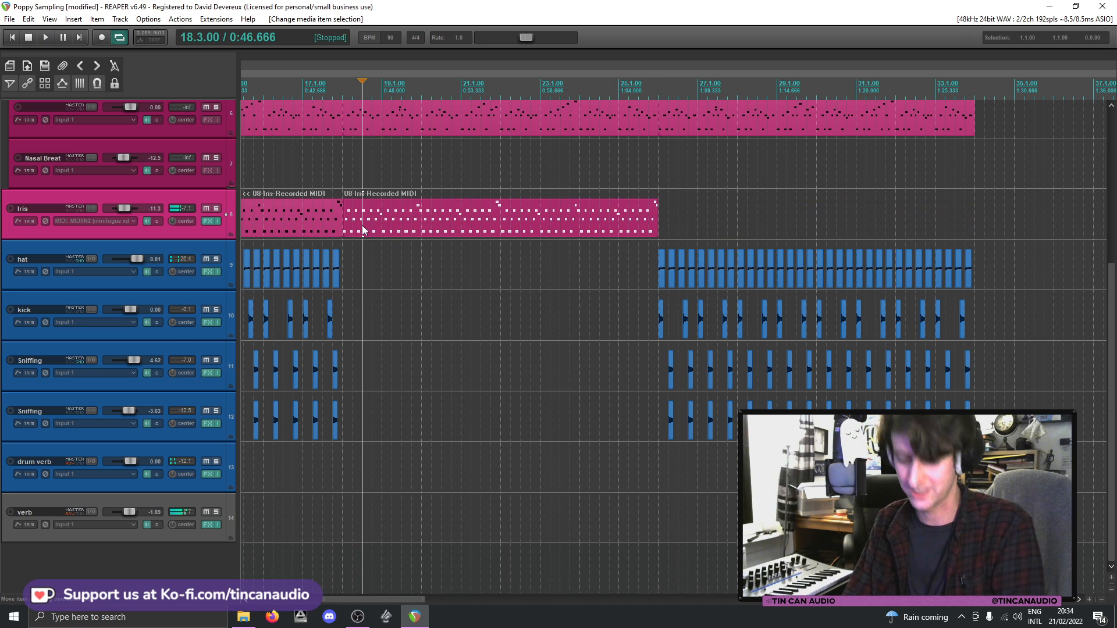
{"action": "left_click", "coordinate": [660, 217]}
{"action": "key", "text": "ctrl+v"}
- Trim the start of the first Iris item to measure 14.1.00, listen to the entry and save the project
{"action": "scroll", "coordinate": [638, 231], "scroll_direction": "down", "scroll_amount": 5}
{"action": "left_click", "coordinate": [417, 221]}
{"action": "key", "text": "space"}
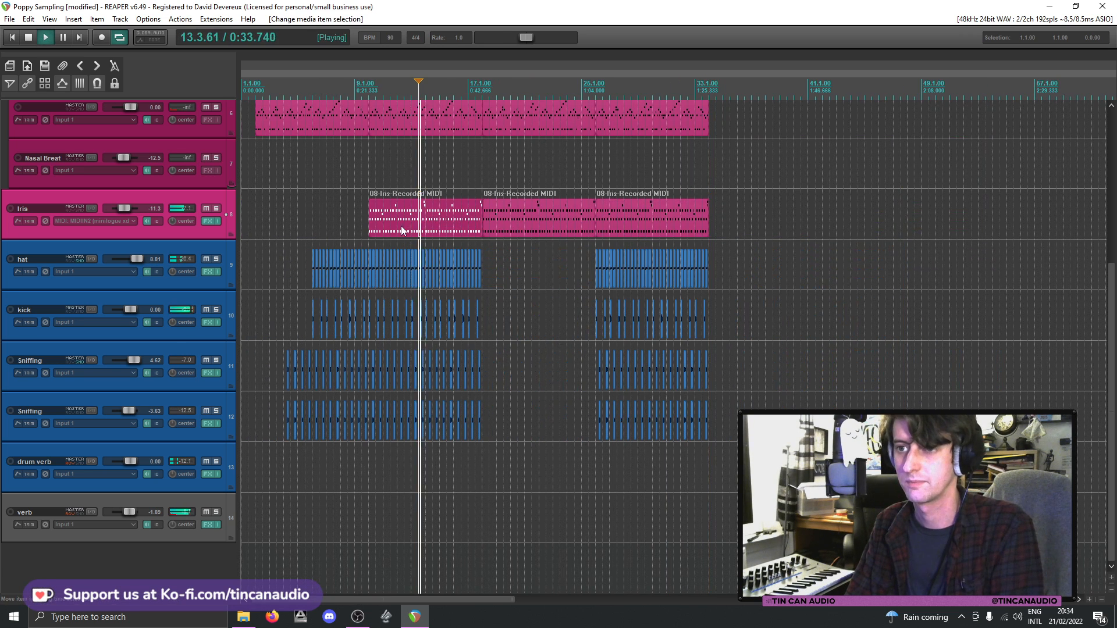
{"action": "left_click_drag", "start_coordinate": [370, 230], "coordinate": [416, 231]}
{"action": "left_click", "coordinate": [376, 221]}
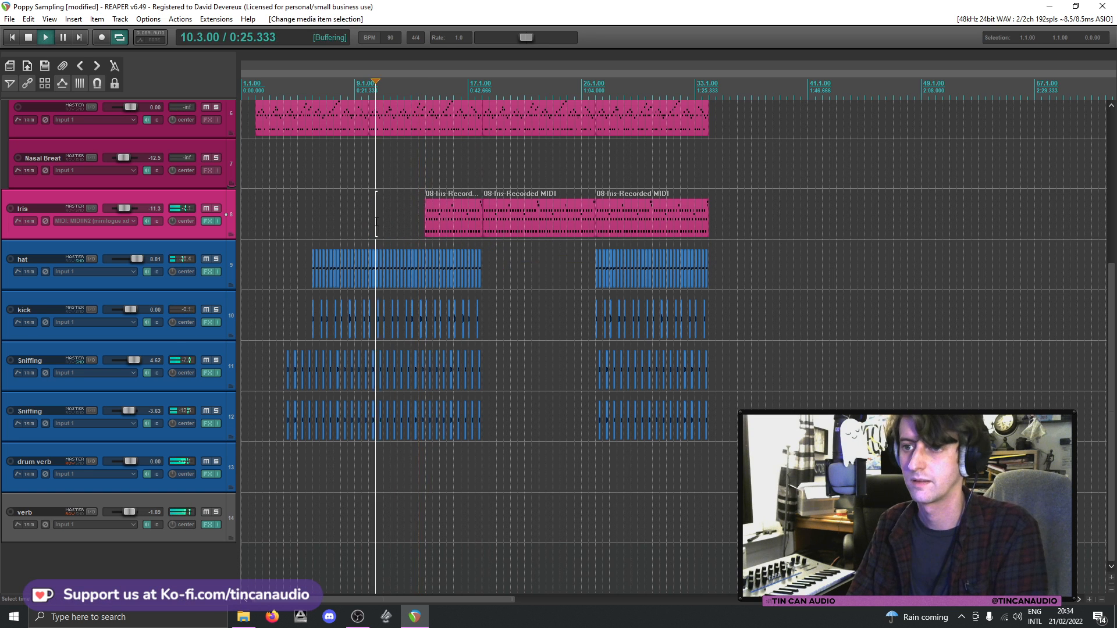
{"action": "scroll", "coordinate": [582, 224], "scroll_direction": "up", "scroll_amount": 2}
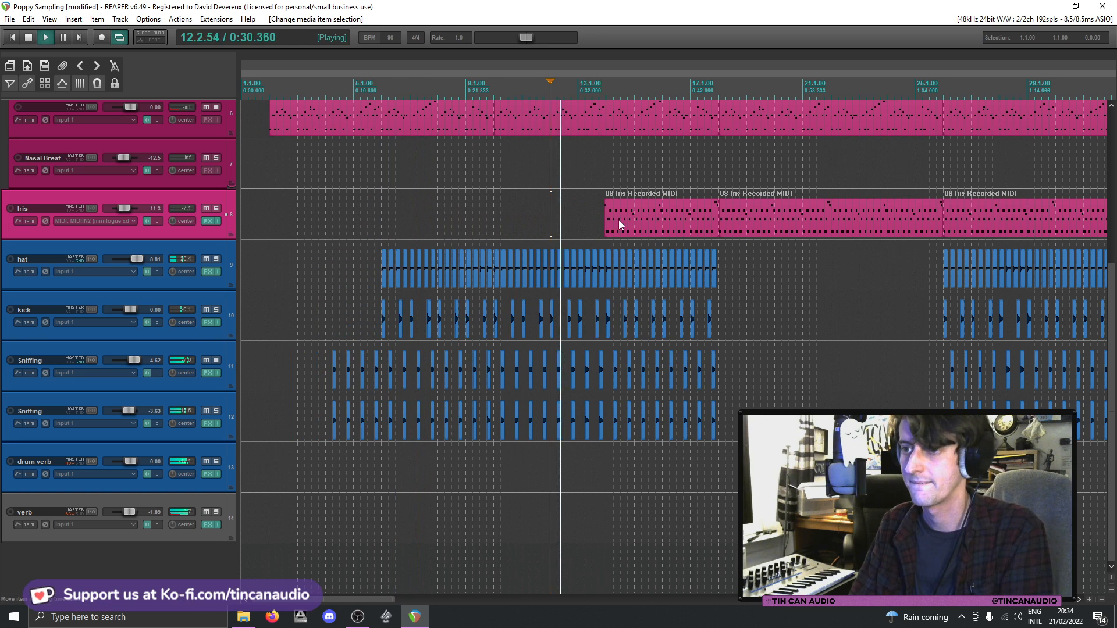
{"action": "left_click_drag", "start_coordinate": [606, 220], "coordinate": [608, 220]}
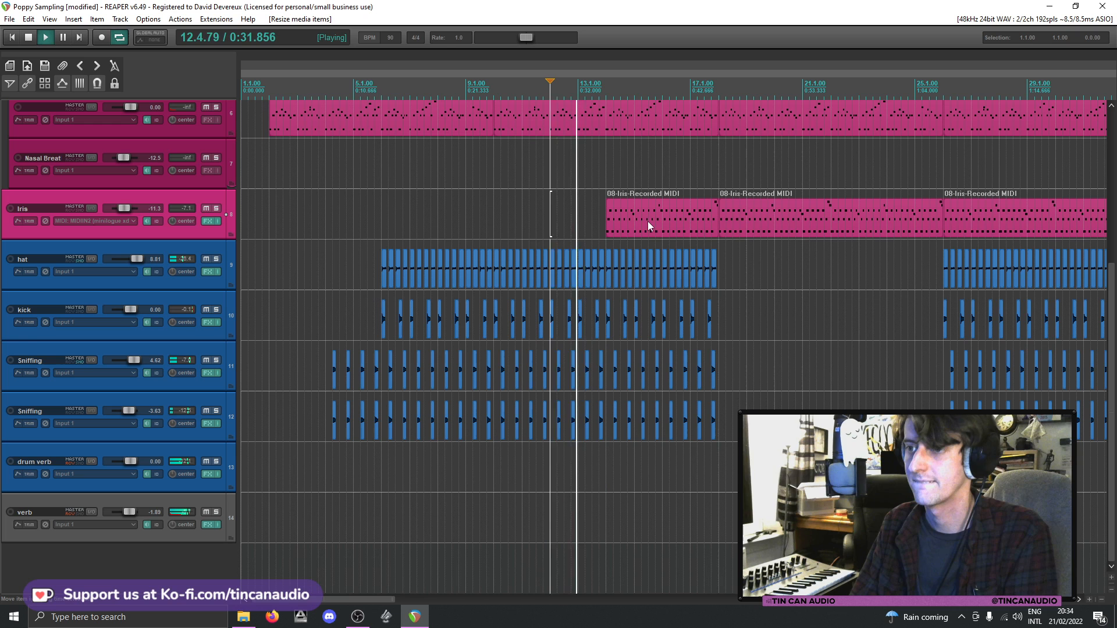
{"action": "left_click", "coordinate": [614, 225]}
{"action": "key", "text": "ctrl+s"}
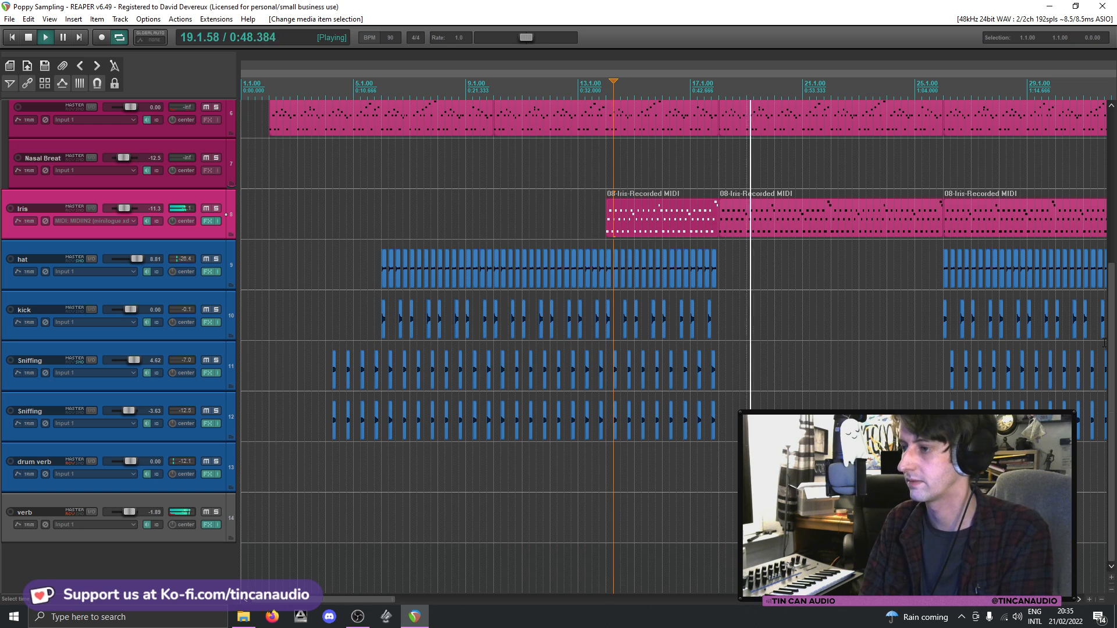
- Trim the start of the second Iris item to measure 22.1.00, save the project and stop playback
{"action": "scroll", "coordinate": [673, 349], "scroll_direction": "up", "scroll_amount": 1}
{"action": "scroll", "coordinate": [859, 299], "scroll_direction": "up", "scroll_amount": 2}
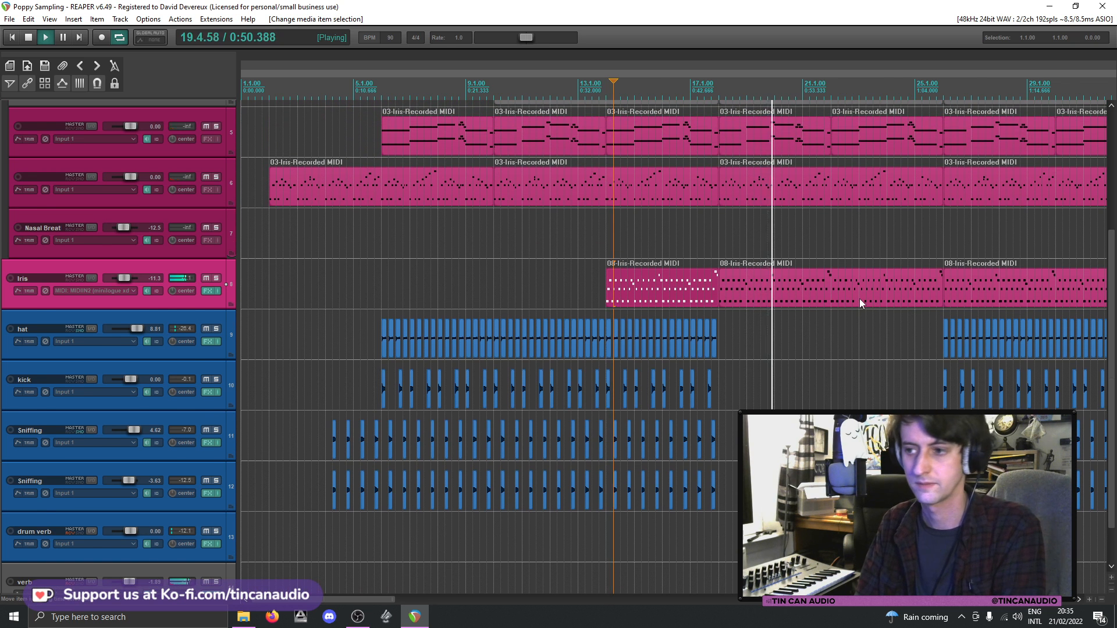
{"action": "scroll", "coordinate": [860, 298], "scroll_direction": "down", "scroll_amount": 2}
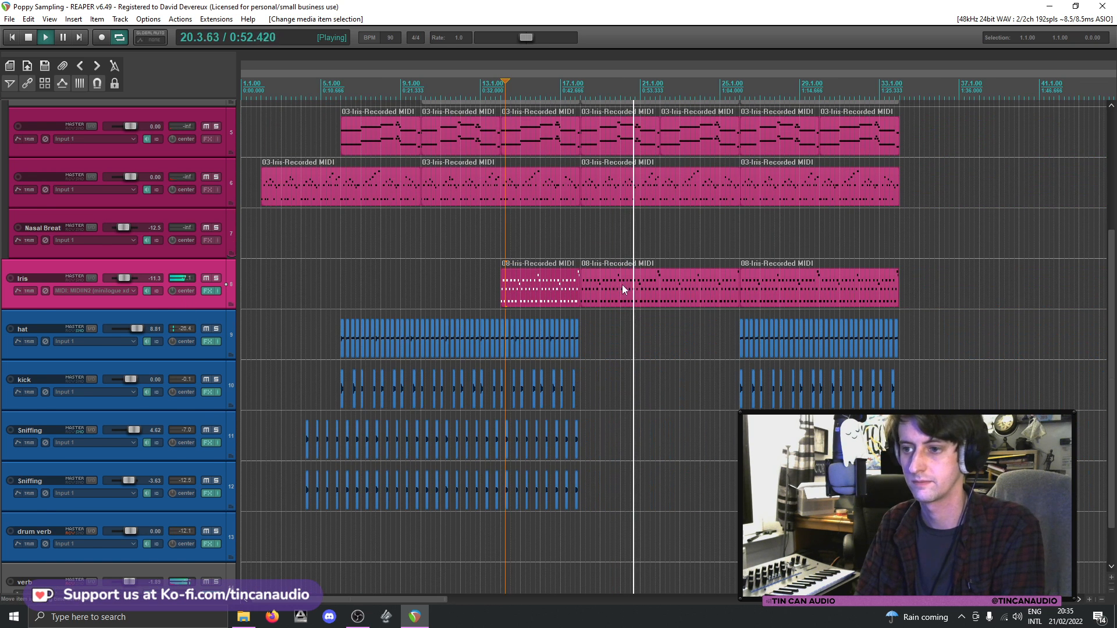
{"action": "left_click_drag", "start_coordinate": [581, 294], "coordinate": [660, 297]}
{"action": "left_click", "coordinate": [693, 286]}
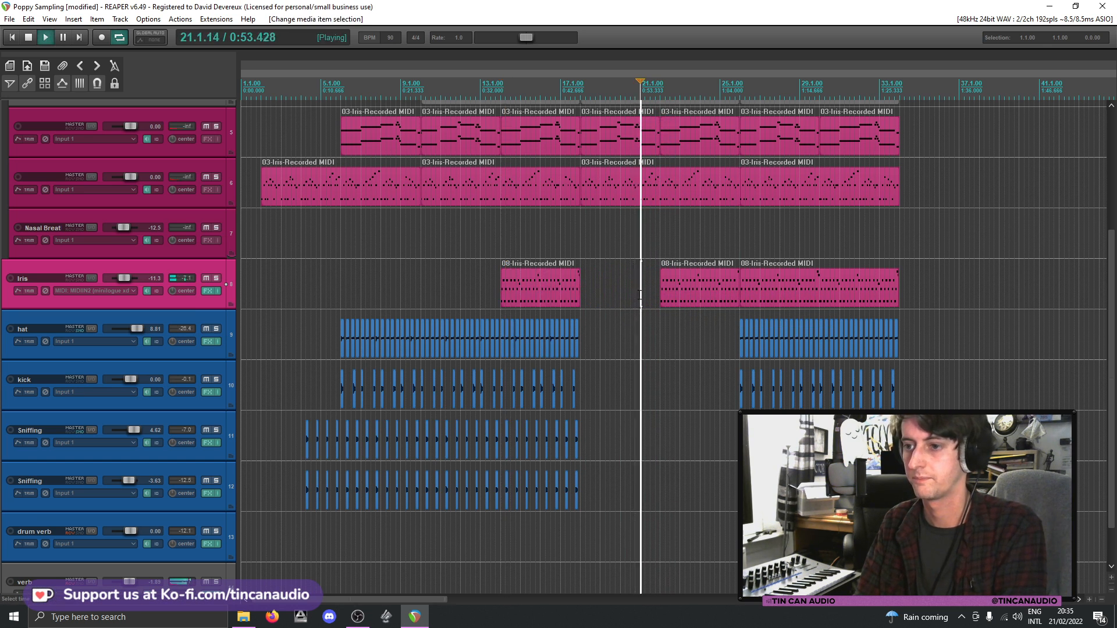
{"action": "left_click", "coordinate": [693, 289]}
{"action": "key", "text": "ctrl+s"}
{"action": "key", "text": "space"}
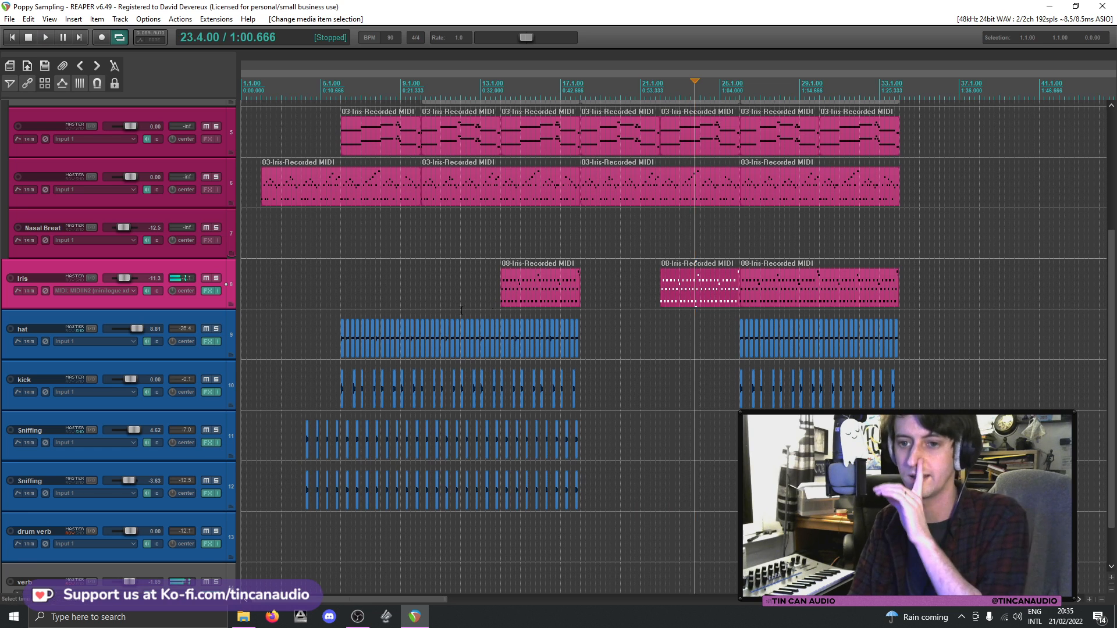
- Arm the Iris track for recording, record a short MIDI take from measure 35.1.00 and discard the recorded file
{"action": "left_click", "coordinate": [10, 278]}
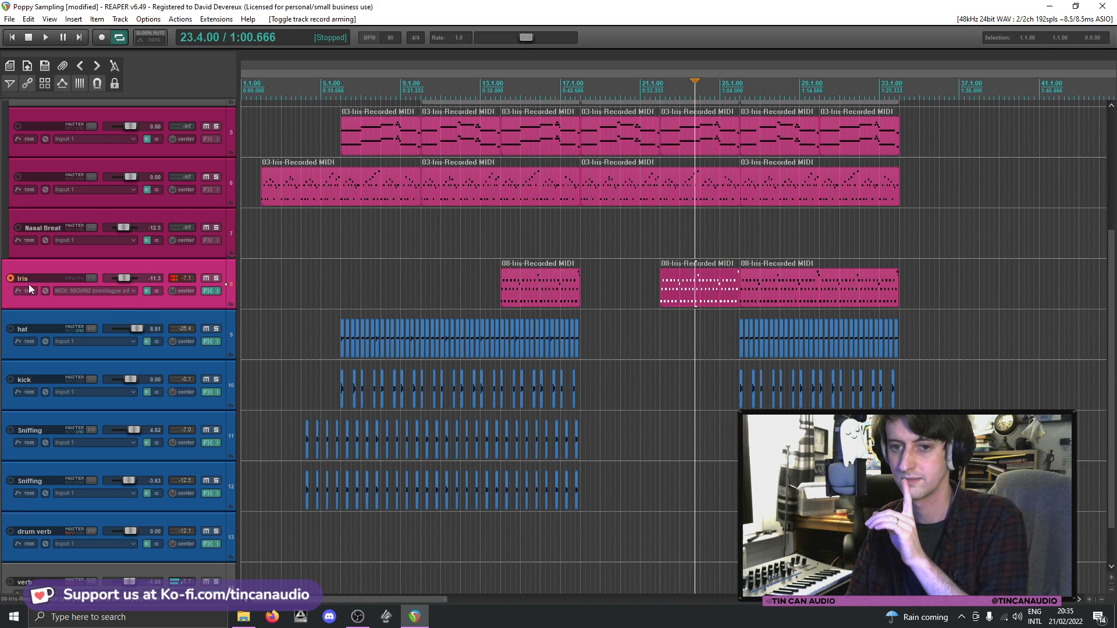
{"action": "left_click", "coordinate": [920, 297]}
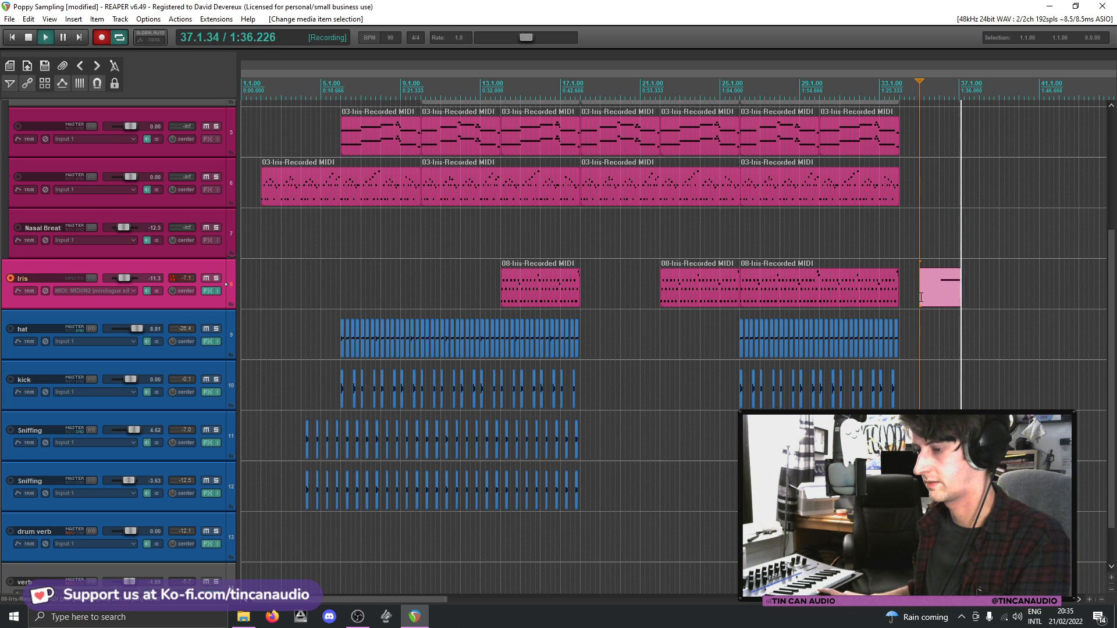
{"action": "key", "text": "space"}
{"action": "left_click", "coordinate": [674, 381]}
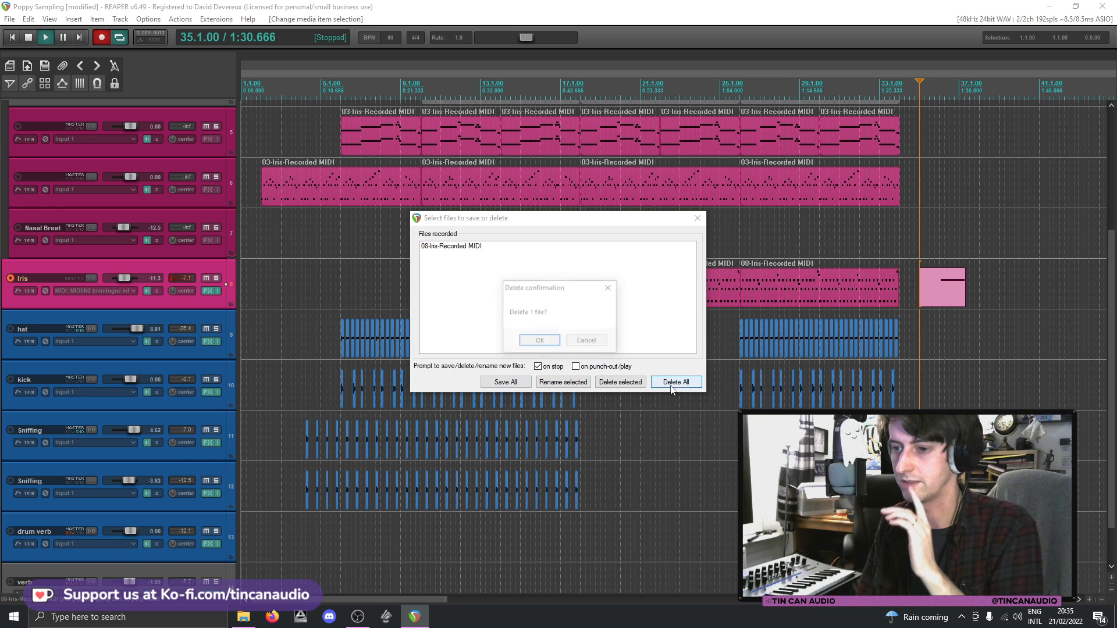
{"action": "left_click", "coordinate": [540, 343]}
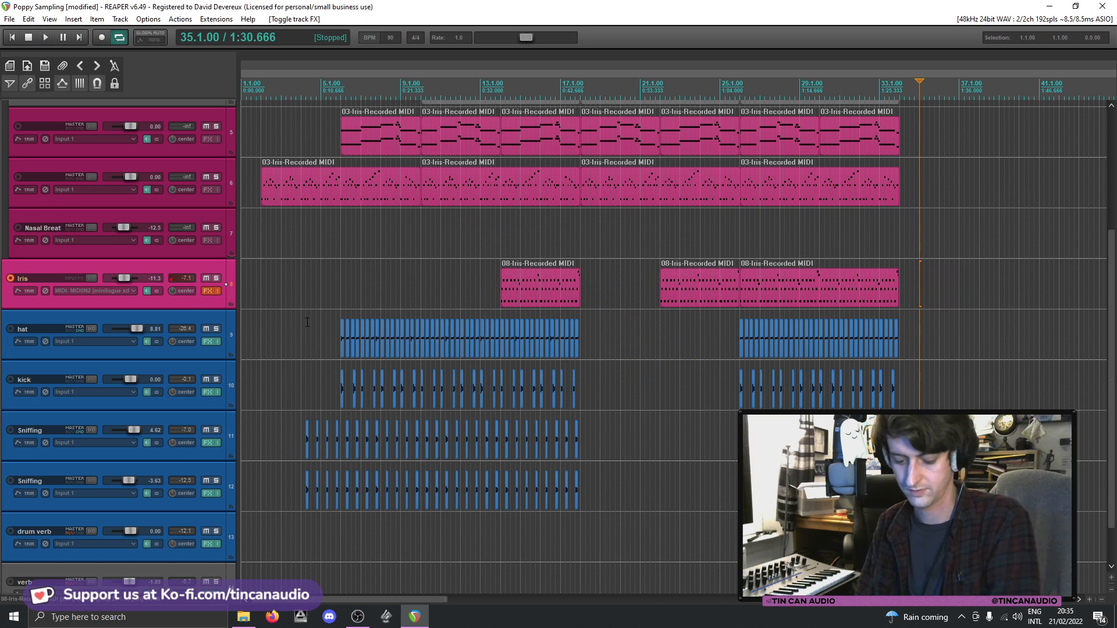
- Try recording an Iris take from measure 35.1.00 with the track's effects bypassed, then delete the recorded item
{"action": "key", "text": "ctrl+r"}
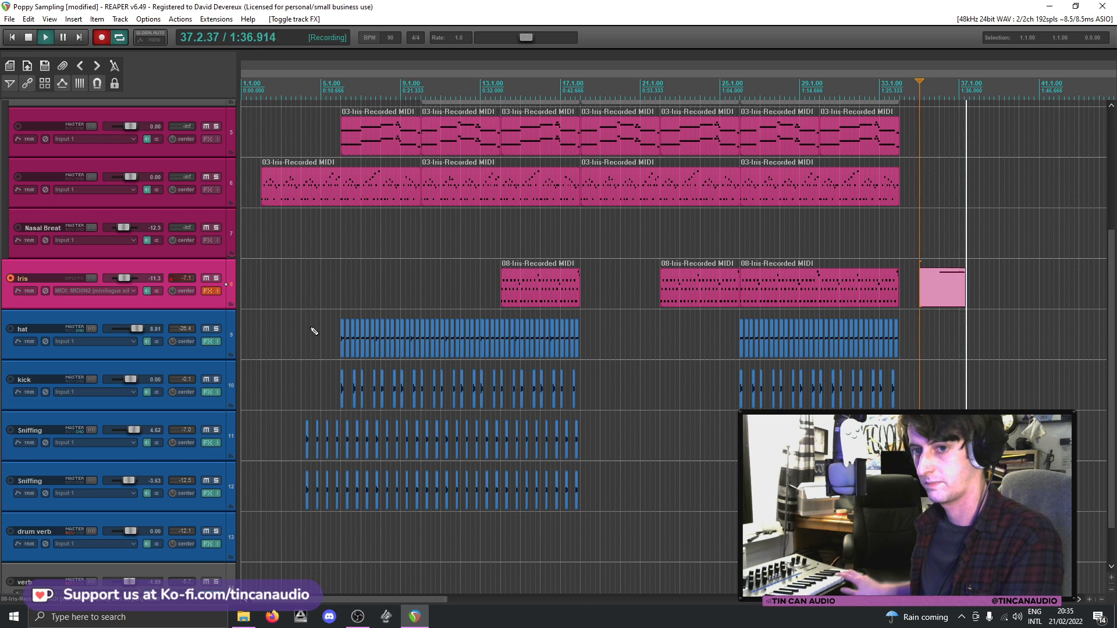
{"action": "key", "text": "space"}
{"action": "left_click", "coordinate": [520, 385]}
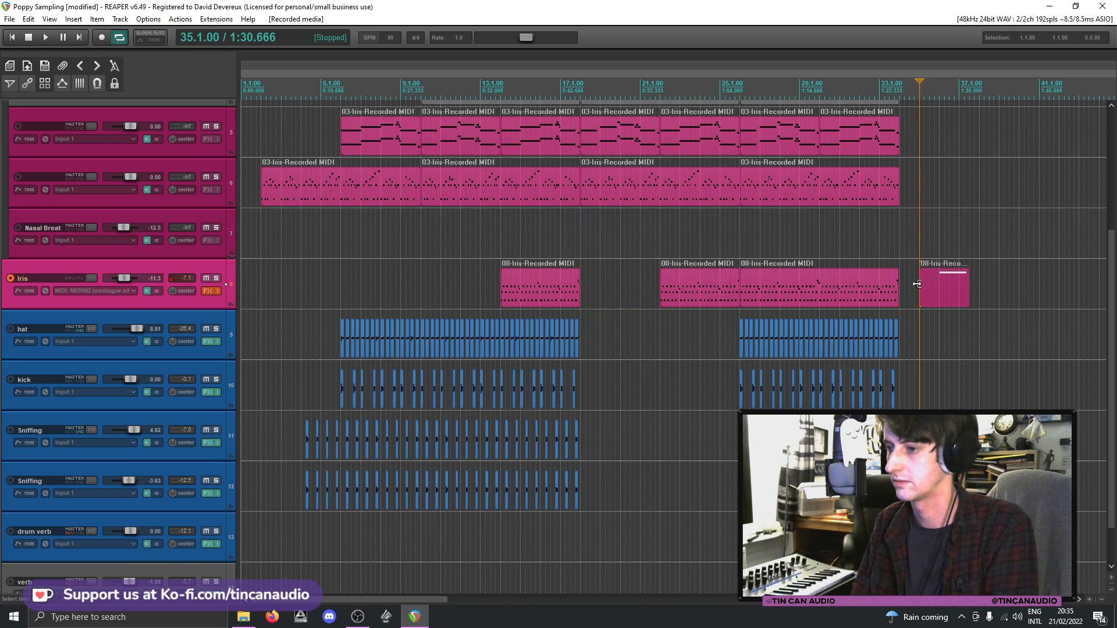
{"action": "left_click", "coordinate": [941, 287]}
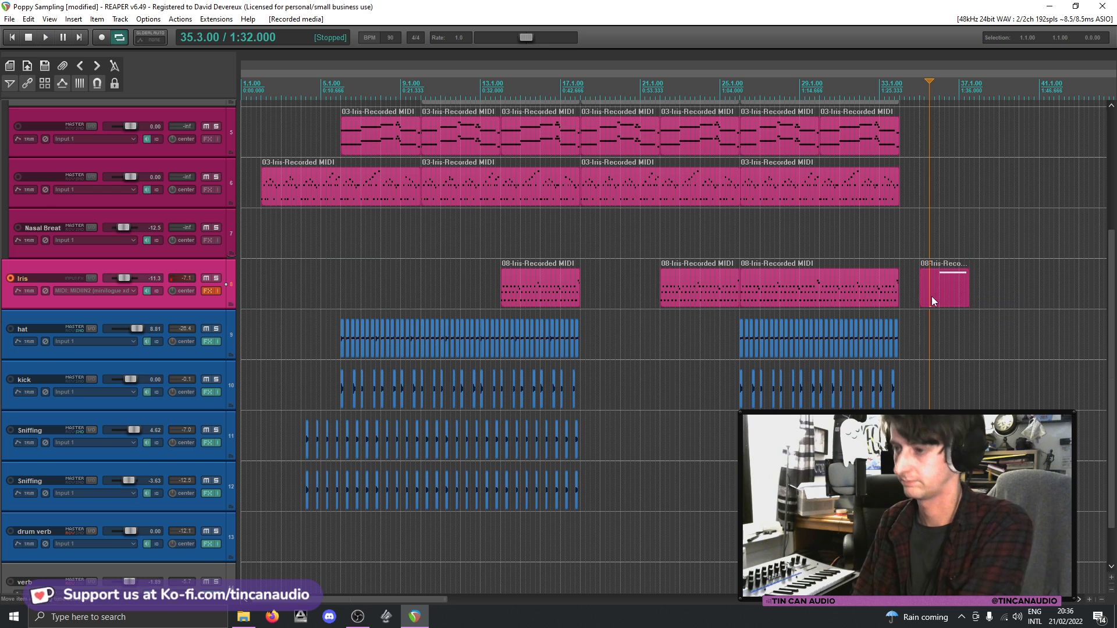
{"action": "left_click", "coordinate": [930, 295]}
{"action": "key", "text": "Delete"}
- Re-enable the Iris track's effects chain, but bypass its GTR Tool Rack and Delay w/Tempo Ping-Pong effects
{"action": "left_click", "coordinate": [207, 291]}
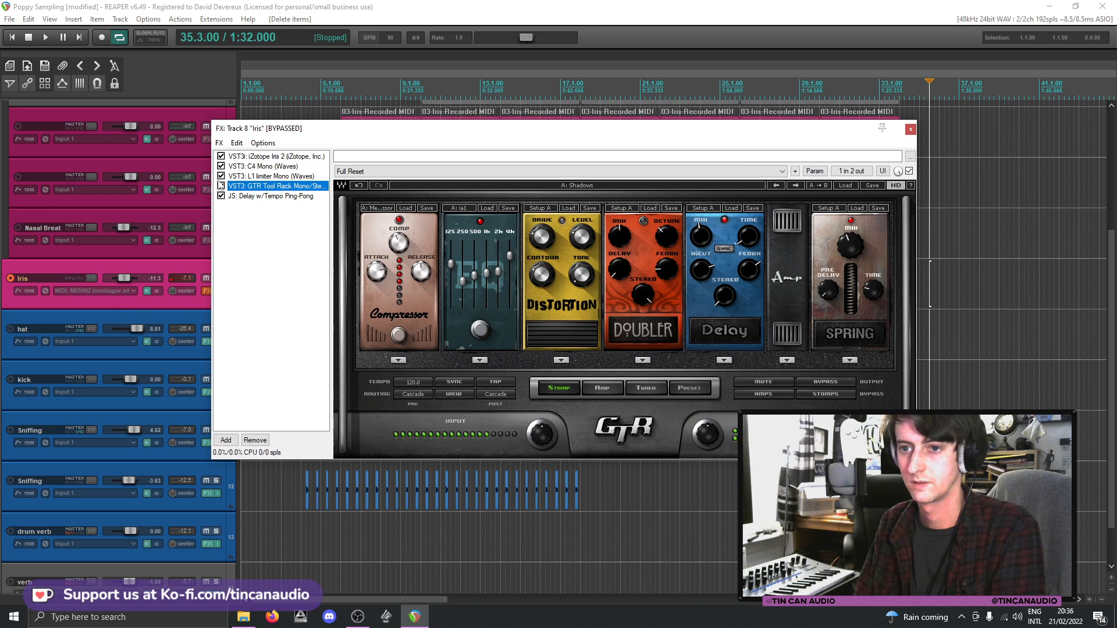
{"action": "key", "text": "Escape"}
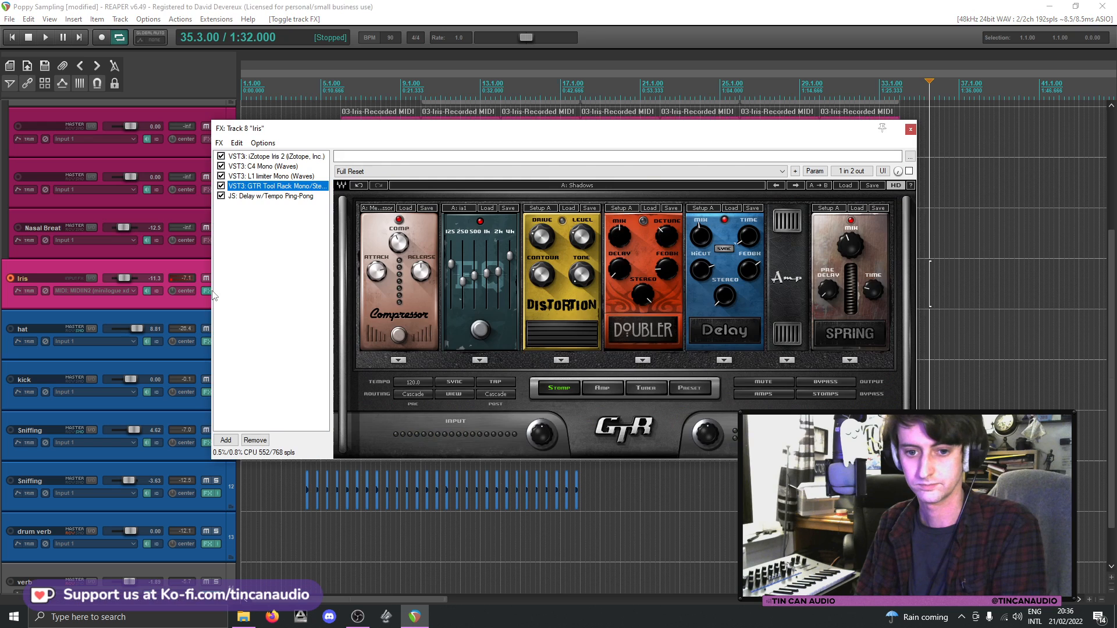
{"action": "left_click", "coordinate": [211, 291]}
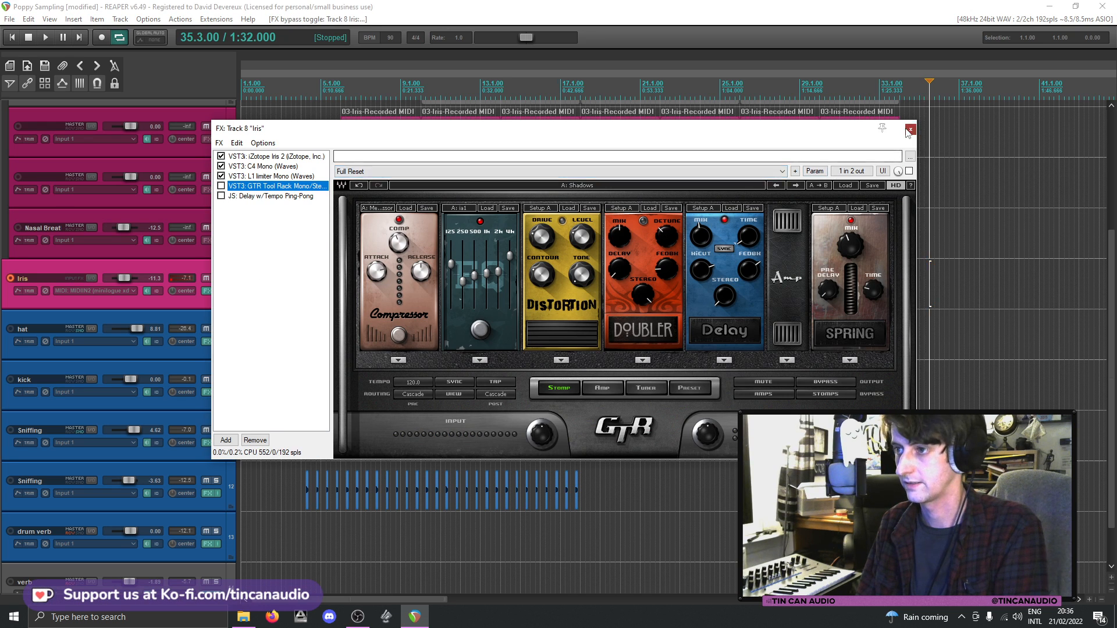
{"action": "key", "text": "Escape"}
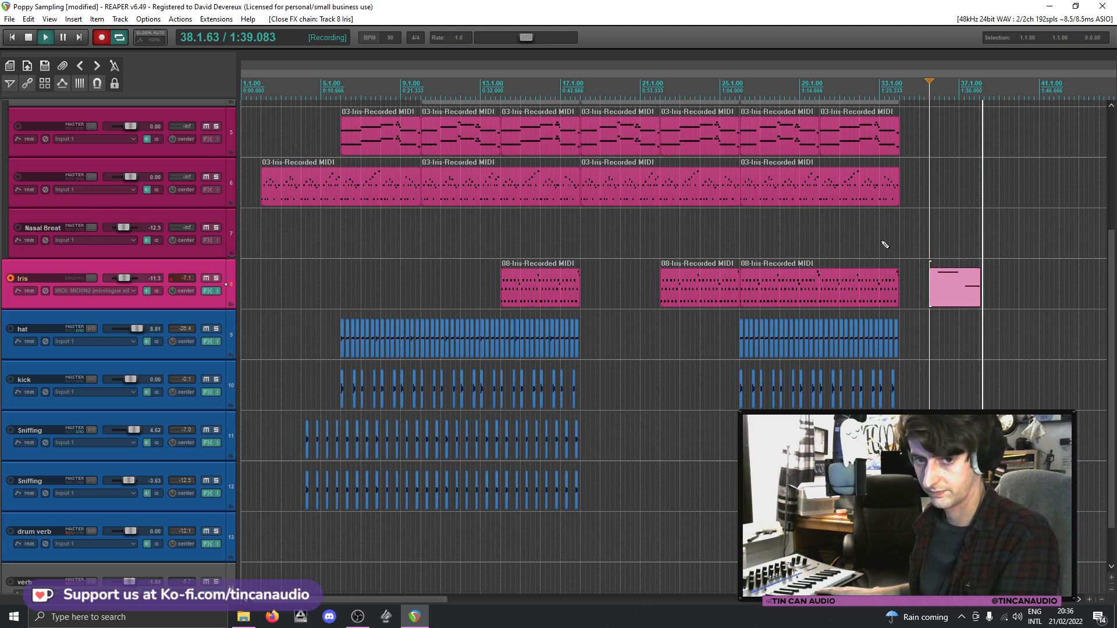
- Save the new Iris recording made from measure 35.3.00 and apply the track FX to it as a new mono-output take
{"action": "key", "text": "space"}
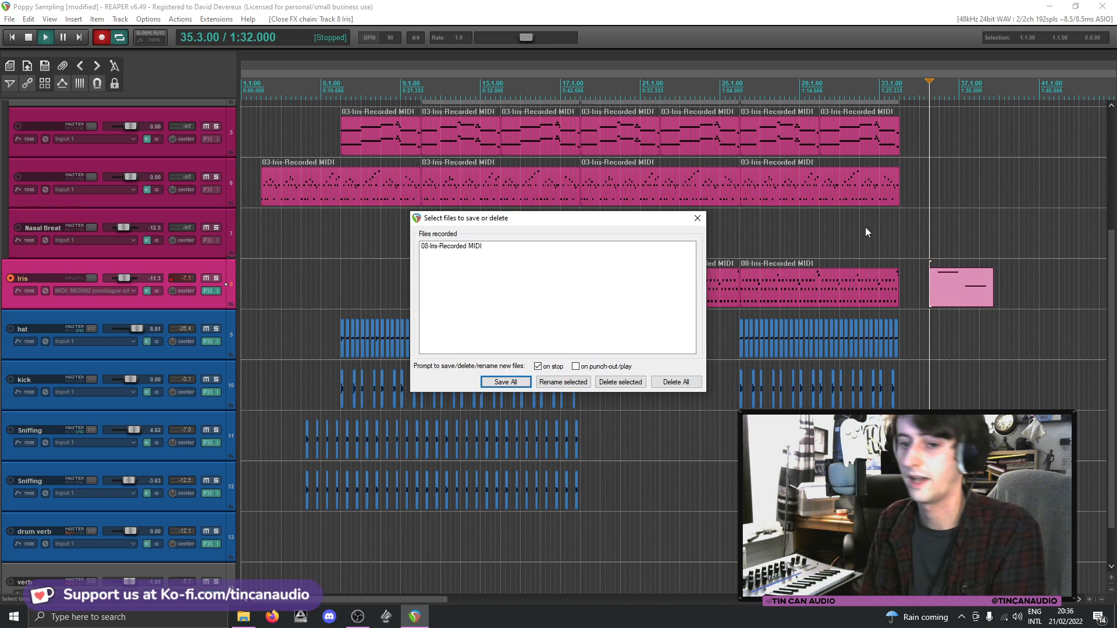
{"action": "left_click", "coordinate": [527, 380]}
{"action": "scroll", "coordinate": [938, 289], "scroll_direction": "up", "scroll_amount": 5}
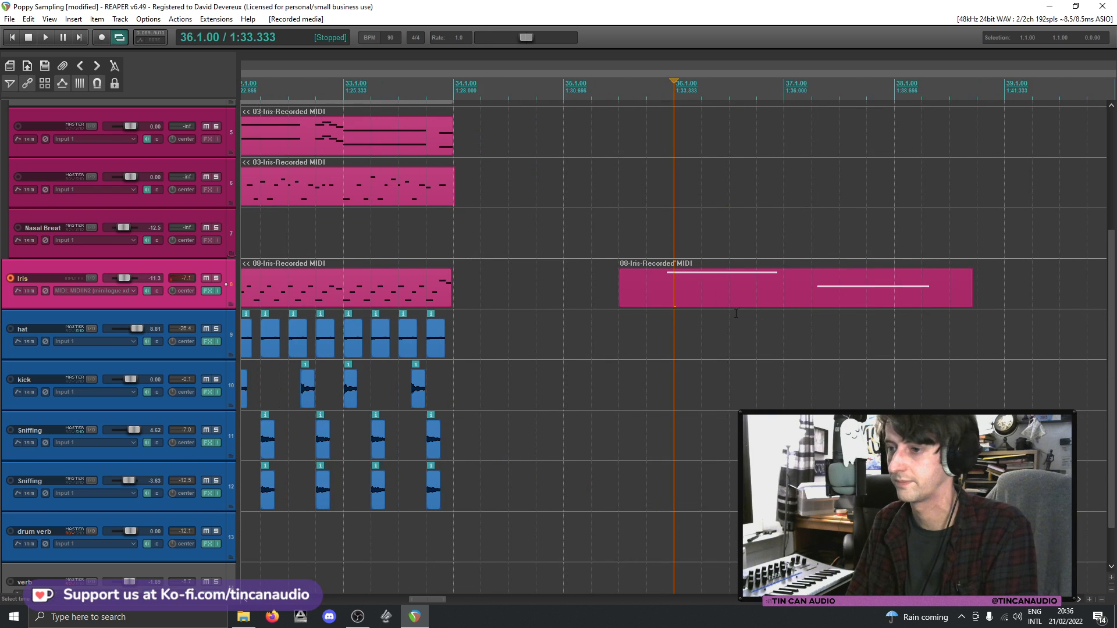
{"action": "scroll", "coordinate": [681, 286], "scroll_direction": "down", "scroll_amount": 1}
{"action": "left_click", "coordinate": [646, 292]}
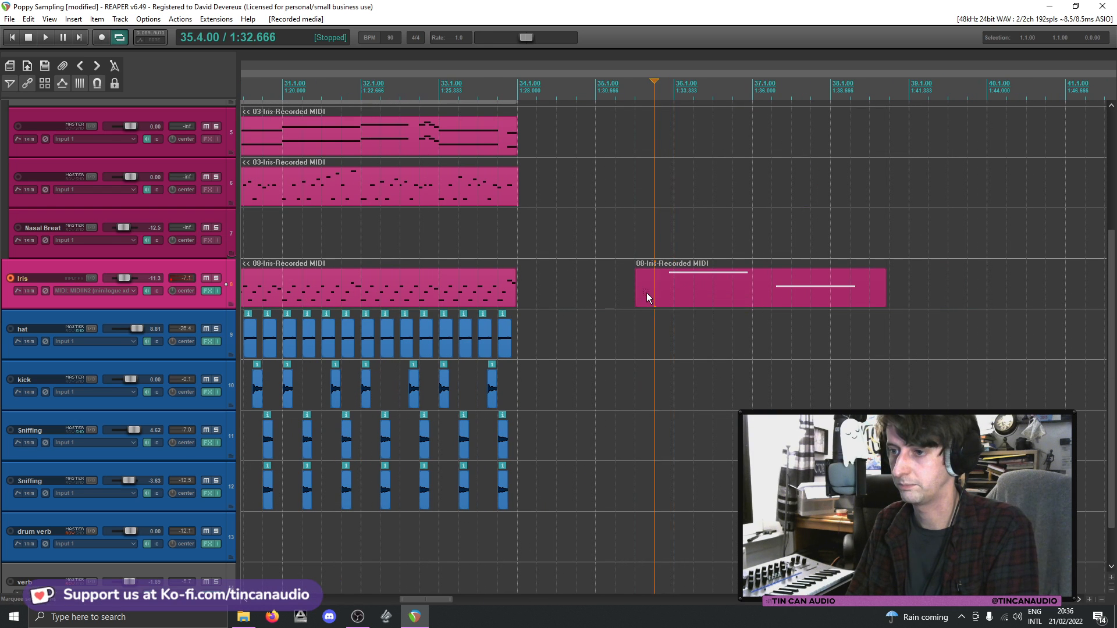
{"action": "right_click", "coordinate": [647, 292]}
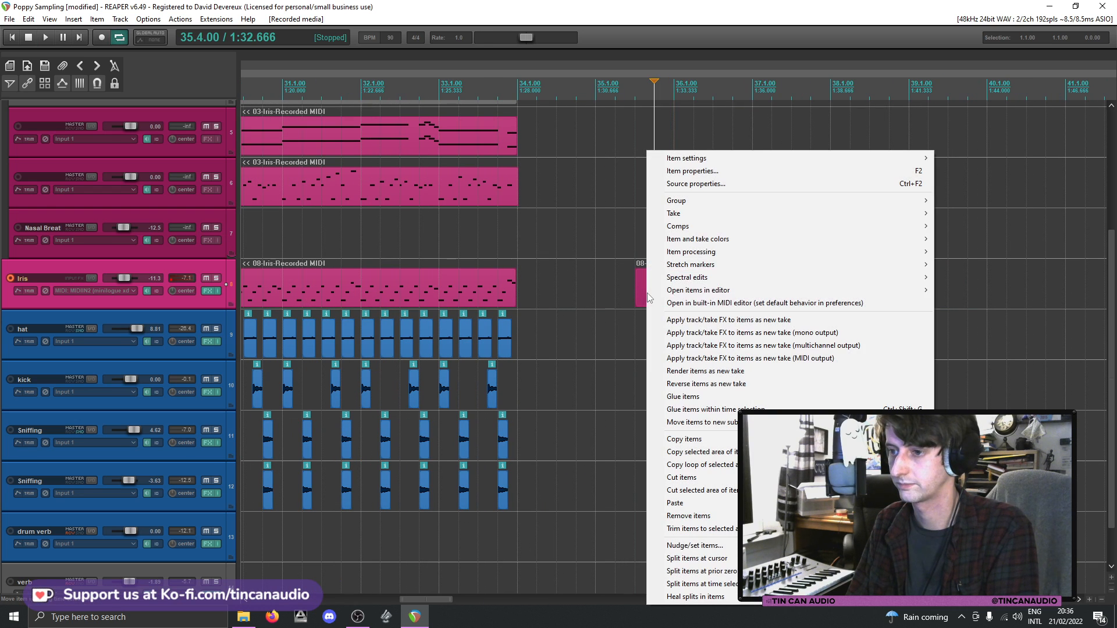
{"action": "left_click", "coordinate": [708, 334]}
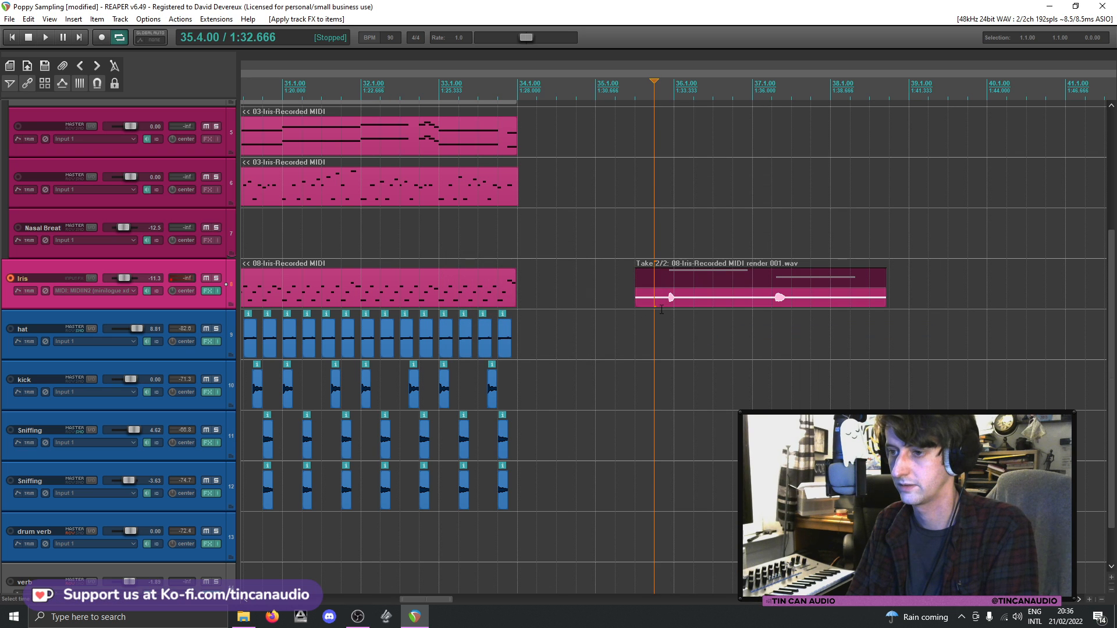
- Listen to the rendered take, disable snapping and trim the item's start to the onset of its first sound
{"action": "key", "text": "space"}
{"action": "key", "text": "space"}
{"action": "key", "text": "space"}
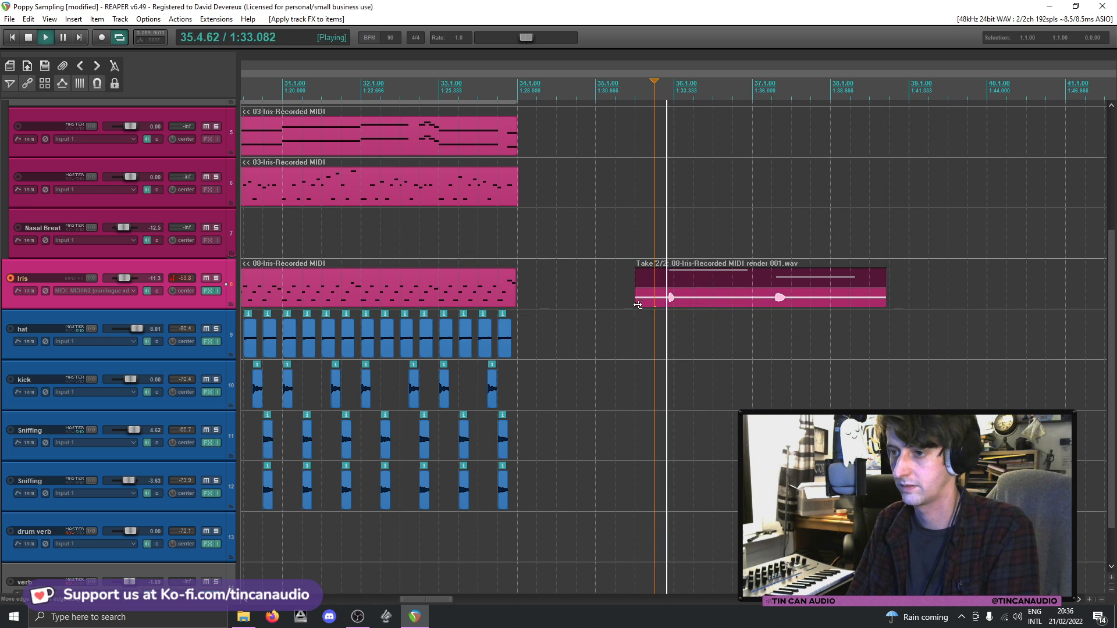
{"action": "left_click_drag", "start_coordinate": [649, 305], "coordinate": [654, 304]}
{"action": "key", "text": "space"}
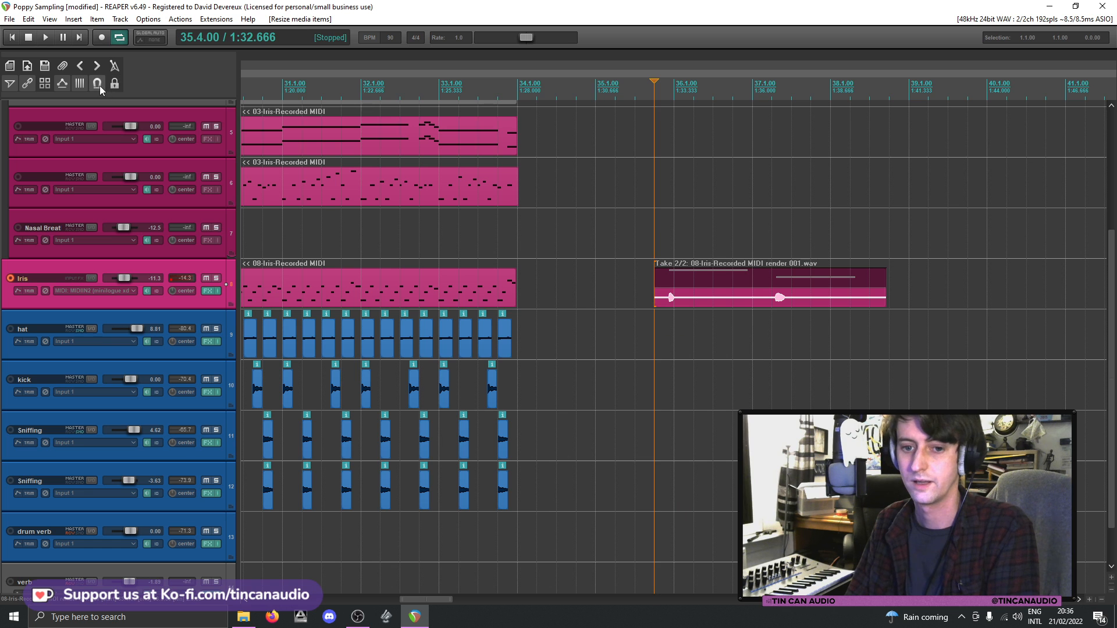
{"action": "scroll", "coordinate": [685, 304], "scroll_direction": "up", "scroll_amount": 4}
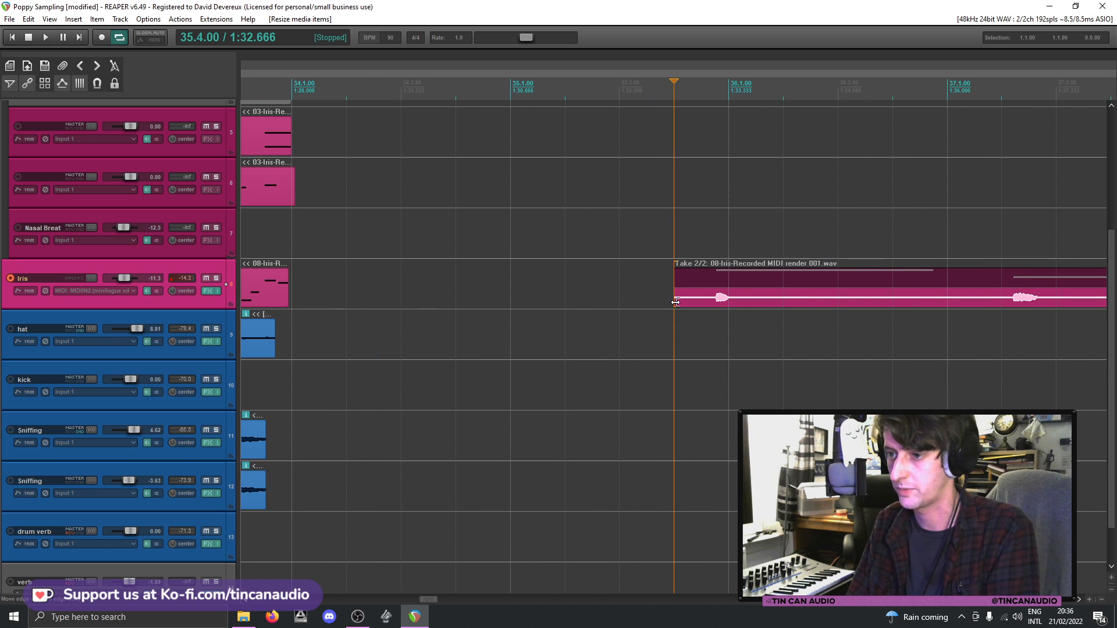
{"action": "left_click_drag", "start_coordinate": [675, 302], "coordinate": [716, 302]}
- Try splitting the rendered take at 36.1.01, deleting everything after the first sound and playing the remaining piece
{"action": "left_click", "coordinate": [728, 302]}
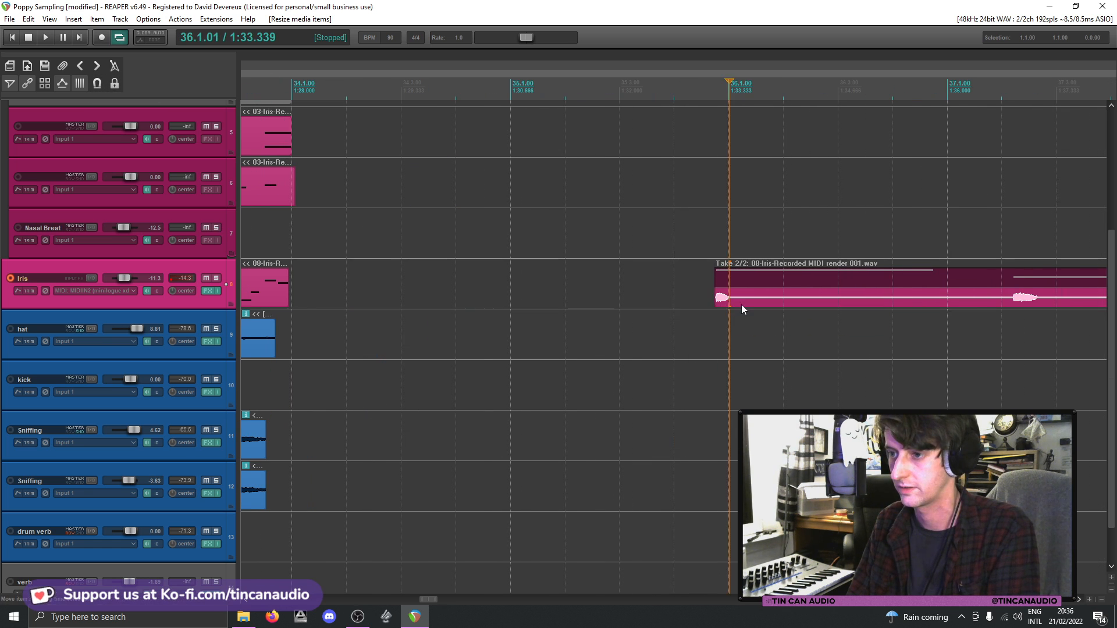
{"action": "scroll", "coordinate": [735, 307], "scroll_direction": "down", "scroll_amount": 3}
{"action": "key", "text": "d"}
{"action": "key", "text": "Escape"}
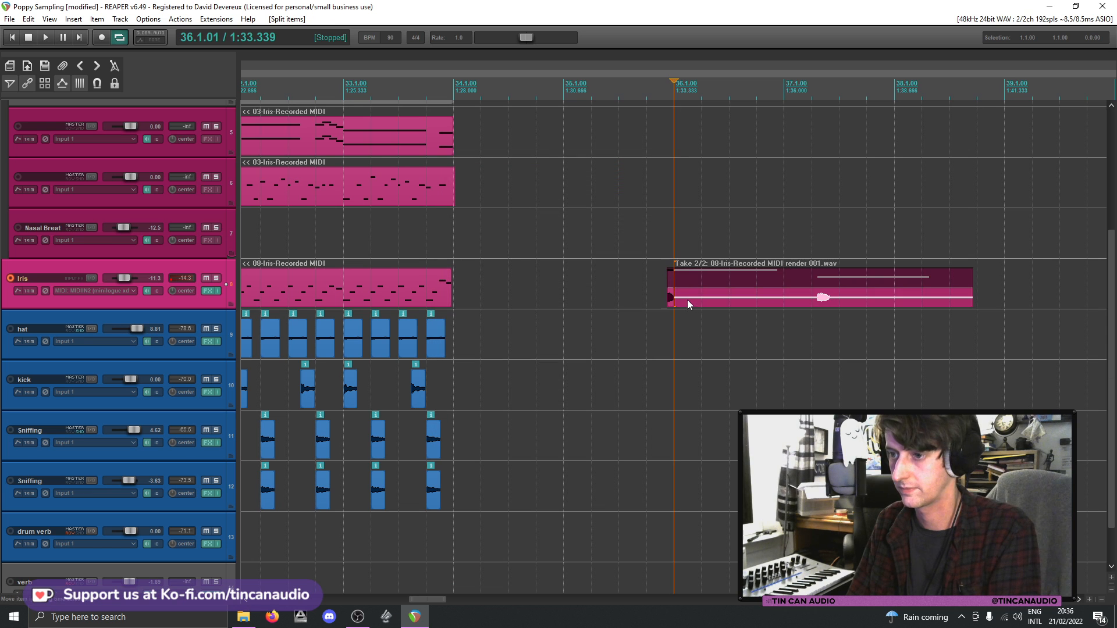
{"action": "left_click", "coordinate": [688, 300]}
{"action": "key", "text": "Delete"}
{"action": "left_click", "coordinate": [670, 298]}
{"action": "key", "text": "space"}
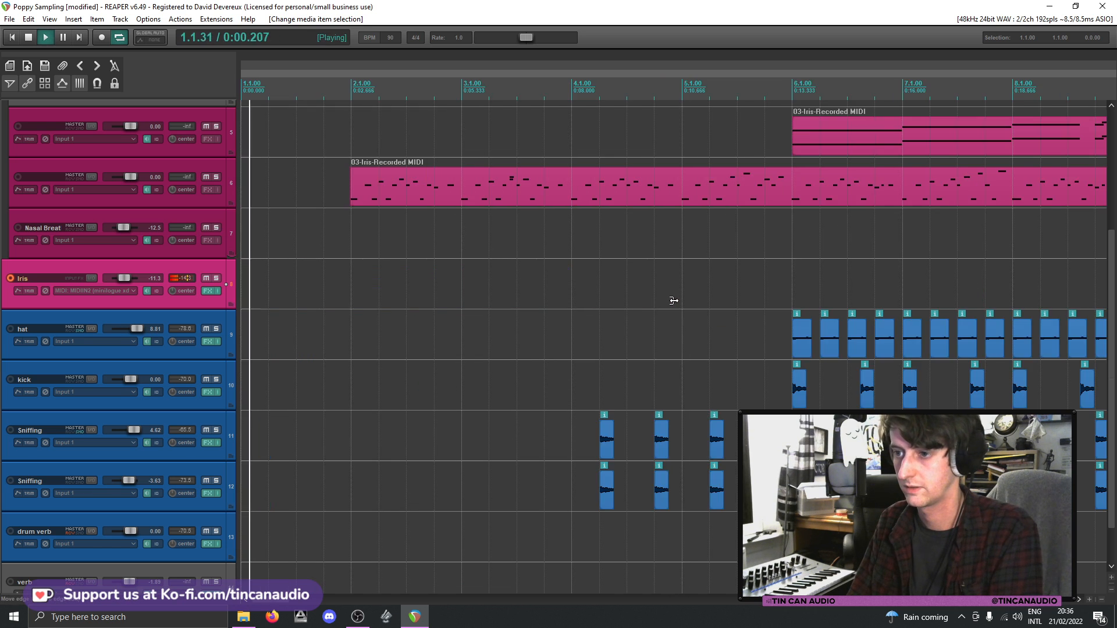
{"action": "key", "text": "space"}
- Split the rendered take at the onset of its second sound, 37.2.19, and delete the part before it
{"action": "left_click_drag", "start_coordinate": [675, 298], "coordinate": [742, 307]}
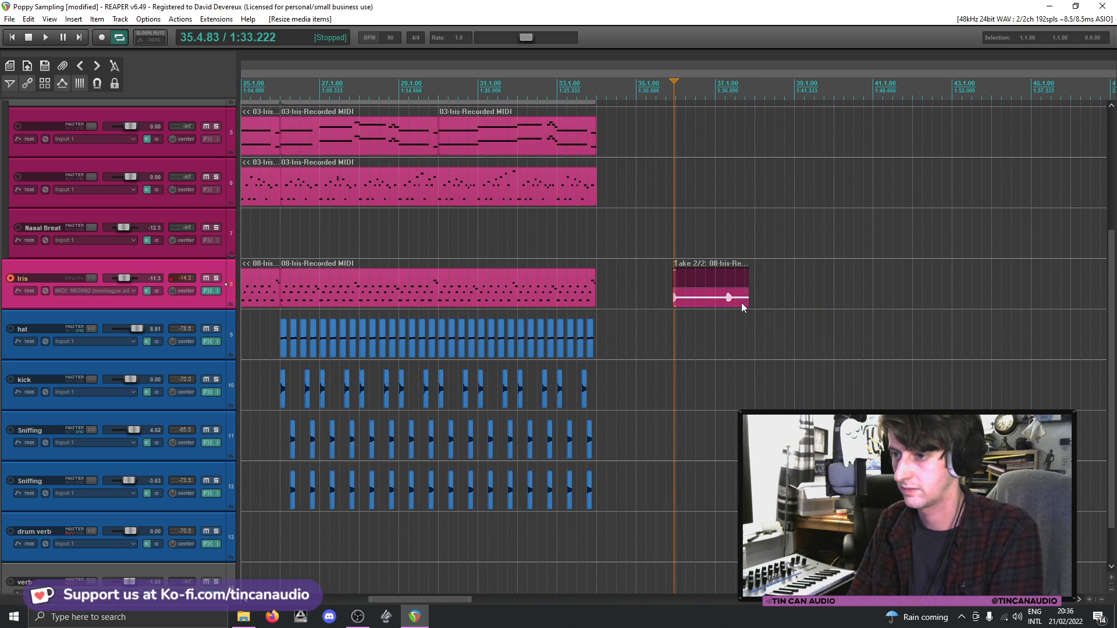
{"action": "key", "text": "d"}
{"action": "scroll", "coordinate": [740, 311], "scroll_direction": "up", "scroll_amount": 4}
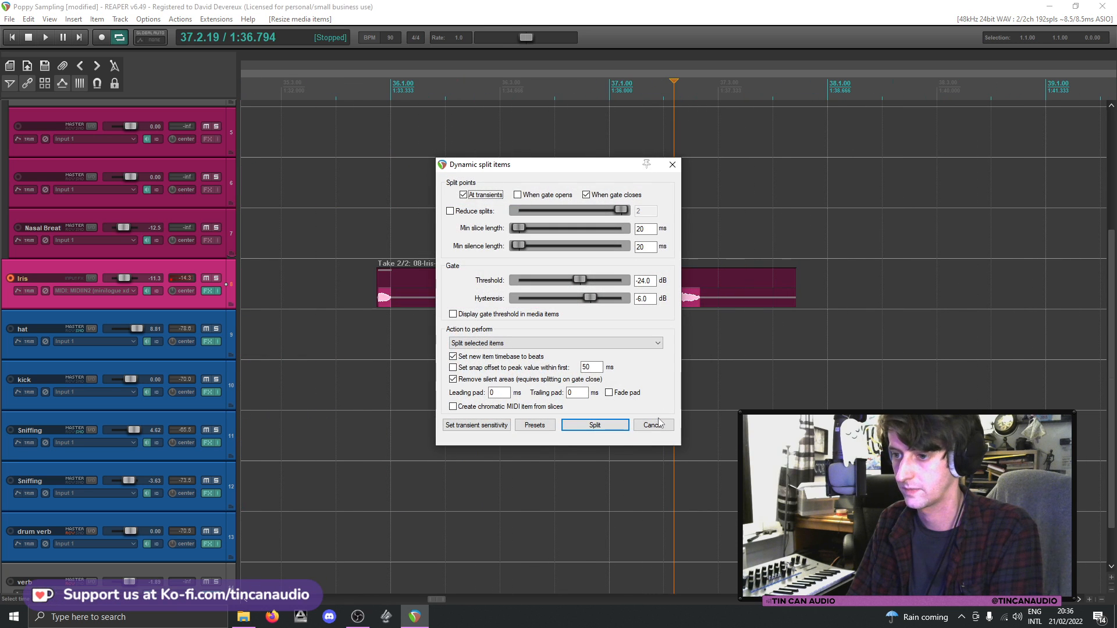
{"action": "key", "text": "Return"}
{"action": "left_click", "coordinate": [640, 296]}
{"action": "key", "text": "Delete"}
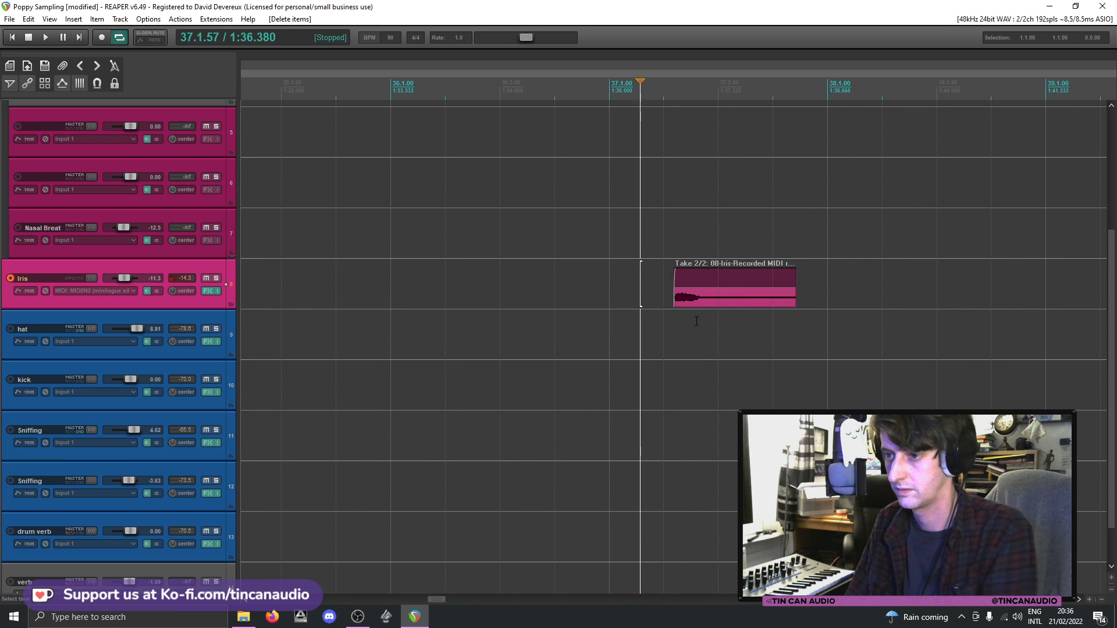
- Trim the end of the remaining clip to a length of about 1.254 s and listen to it
{"action": "key", "text": "space"}
{"action": "mouse_move", "coordinate": [789, 301]}
{"action": "left_mouse_down"}
{"action": "mouse_move", "coordinate": [703, 300]}
{"action": "mouse_move", "coordinate": [780, 299]}
{"action": "left_mouse_up"}
{"action": "left_click", "coordinate": [707, 295]}
{"action": "key", "text": "space"}
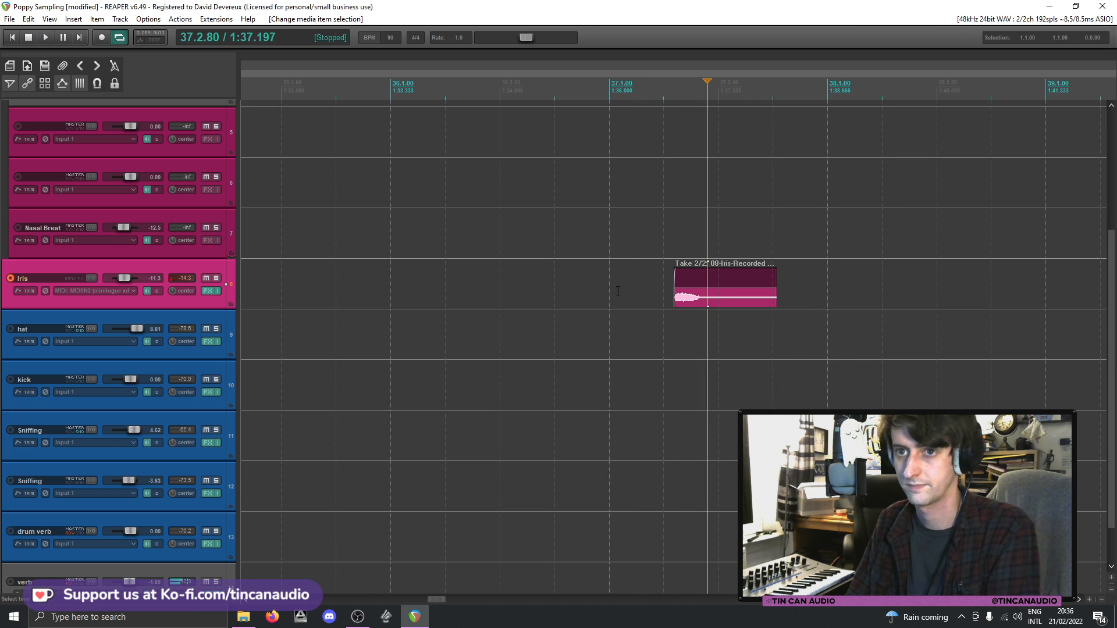
- Glue the trimmed clip into a single-take audio item
{"action": "double_click", "coordinate": [693, 300]}
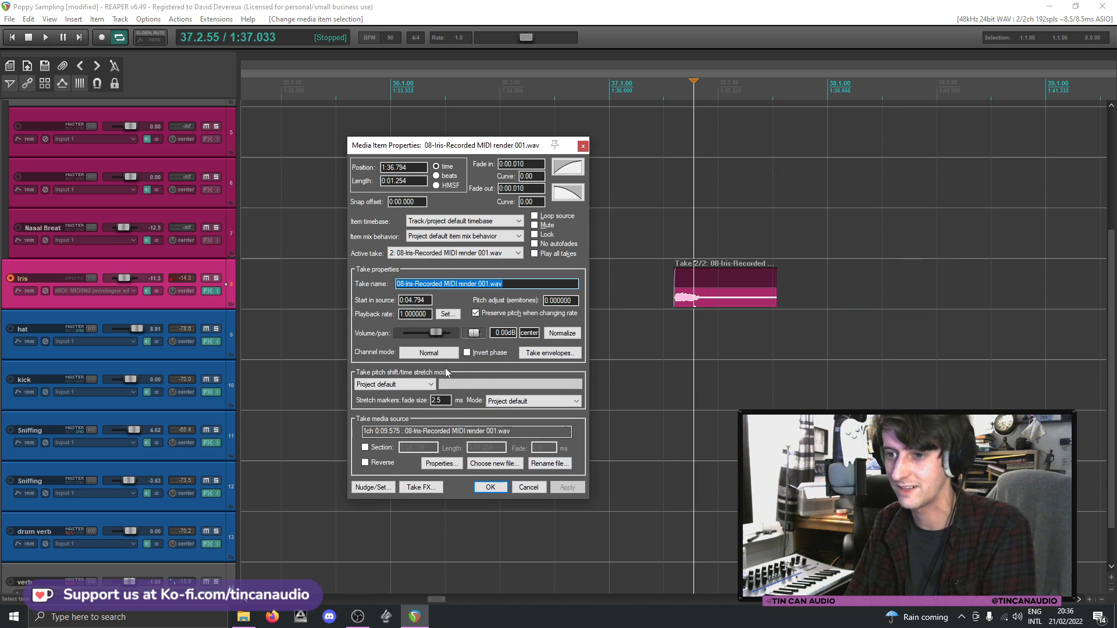
{"action": "left_click", "coordinate": [534, 489]}
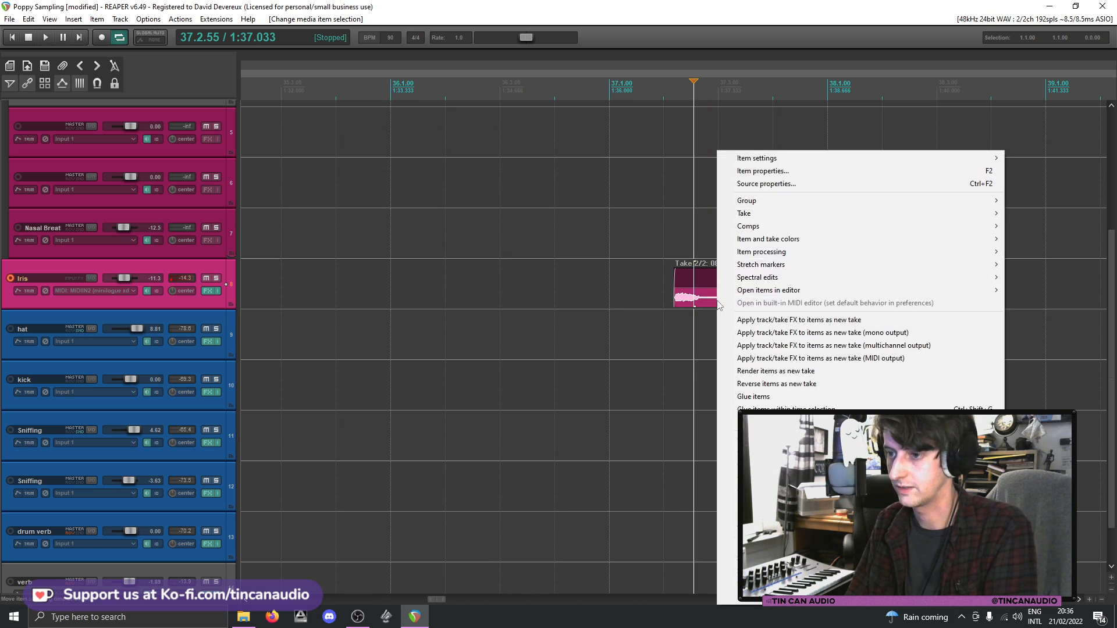
{"action": "right_click", "coordinate": [717, 293]}
{"action": "left_click", "coordinate": [753, 396]}
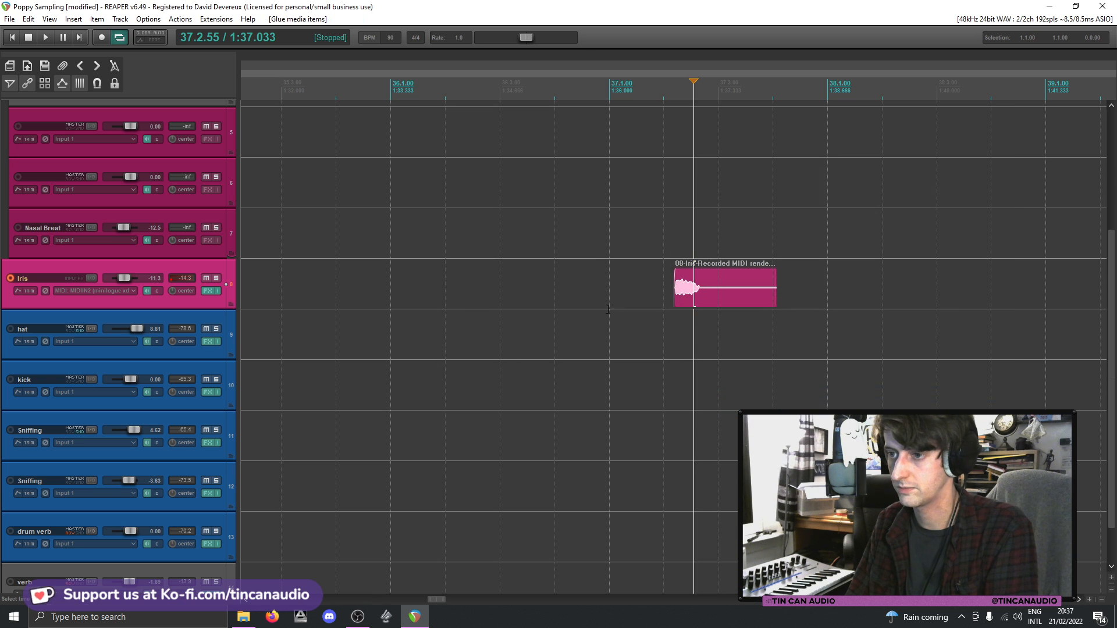
- Set the glued clip's playback rate to 0.5
{"action": "double_click", "coordinate": [681, 286]}
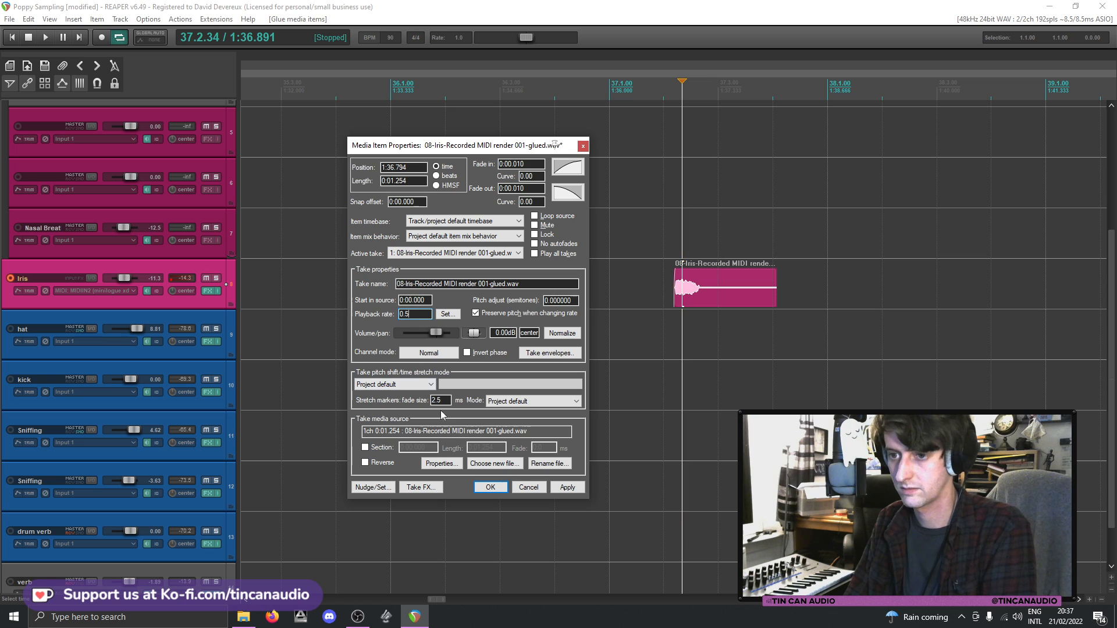
{"action": "left_click", "coordinate": [506, 490]}
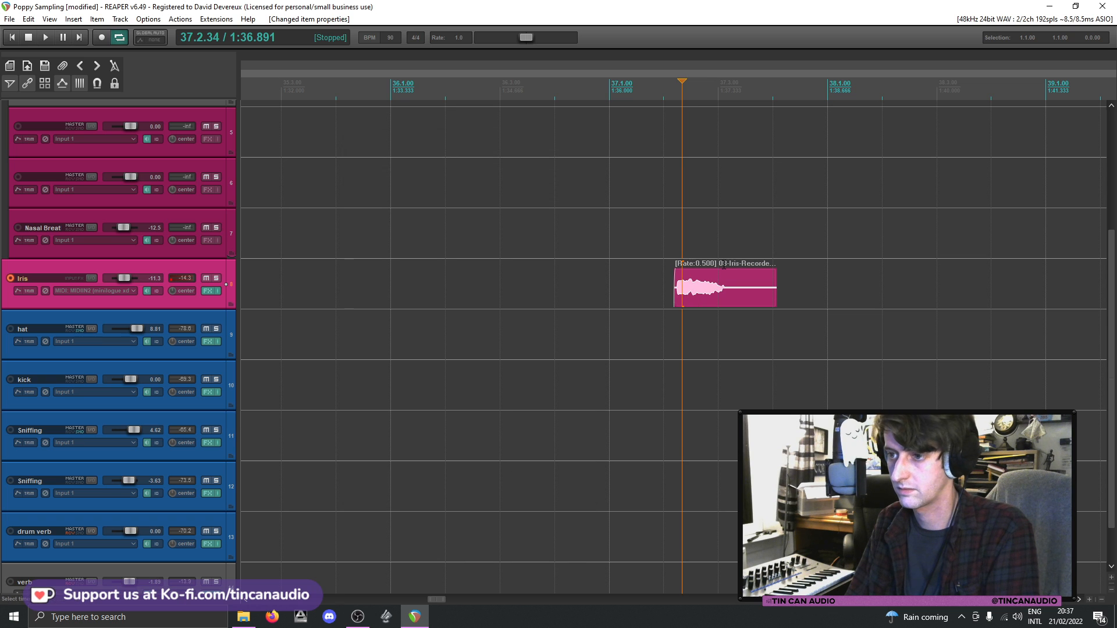
{"action": "left_click", "coordinate": [672, 292]}
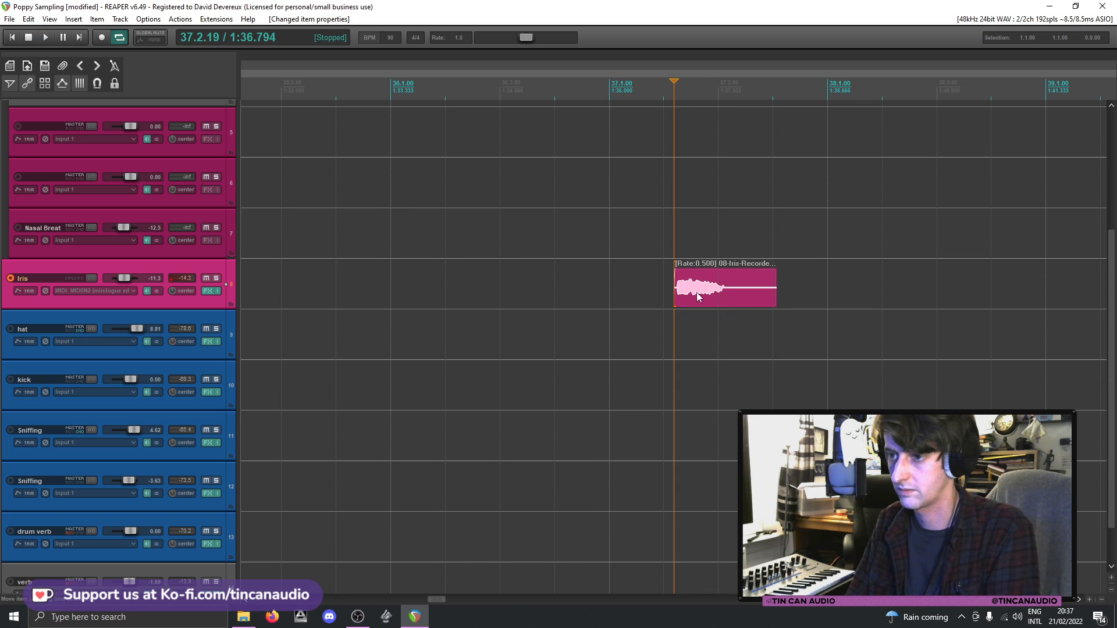
- Set the glued clip's playback rate to 0.25
{"action": "double_click", "coordinate": [697, 292]}
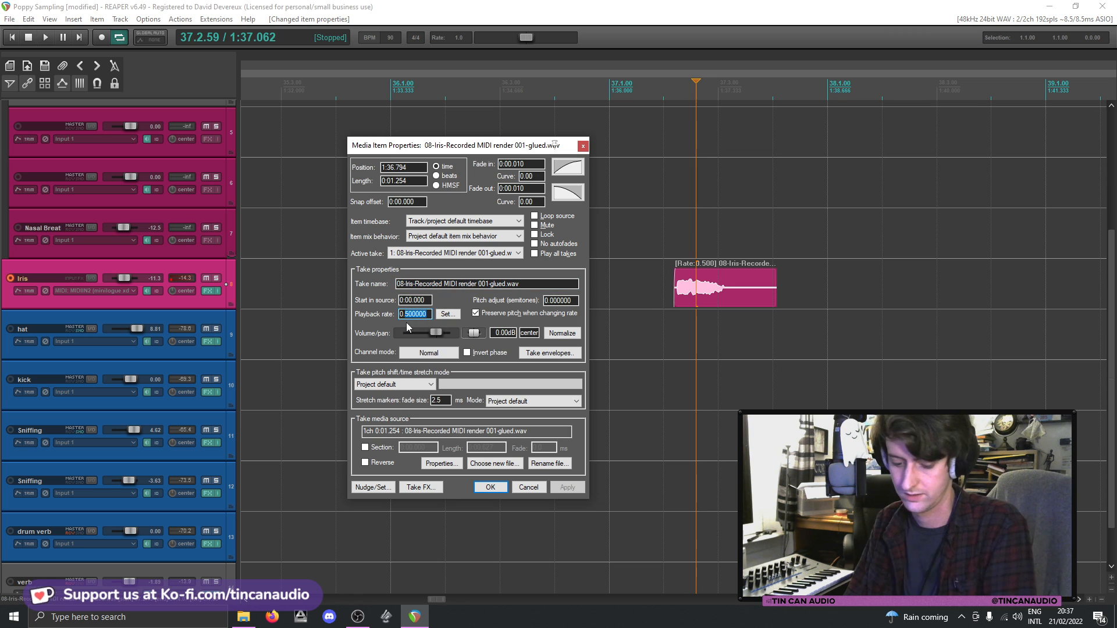
{"action": "type", "text": "25"}
{"action": "key", "text": "Return"}
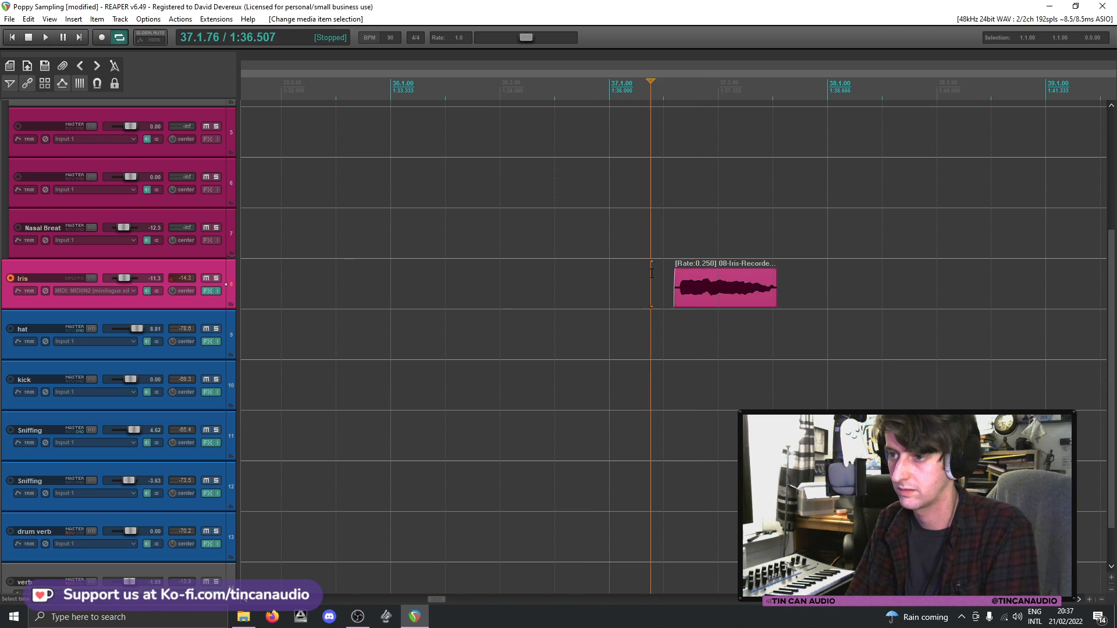
- Play the slowed clip from just before its start and extend its end slightly
{"action": "left_click", "coordinate": [650, 284]}
{"action": "key", "text": "space"}
{"action": "key", "text": "space"}
{"action": "mouse_move", "coordinate": [773, 291]}
{"action": "left_mouse_down"}
{"action": "mouse_move", "coordinate": [817, 292]}
{"action": "mouse_move", "coordinate": [778, 291]}
{"action": "left_mouse_up"}
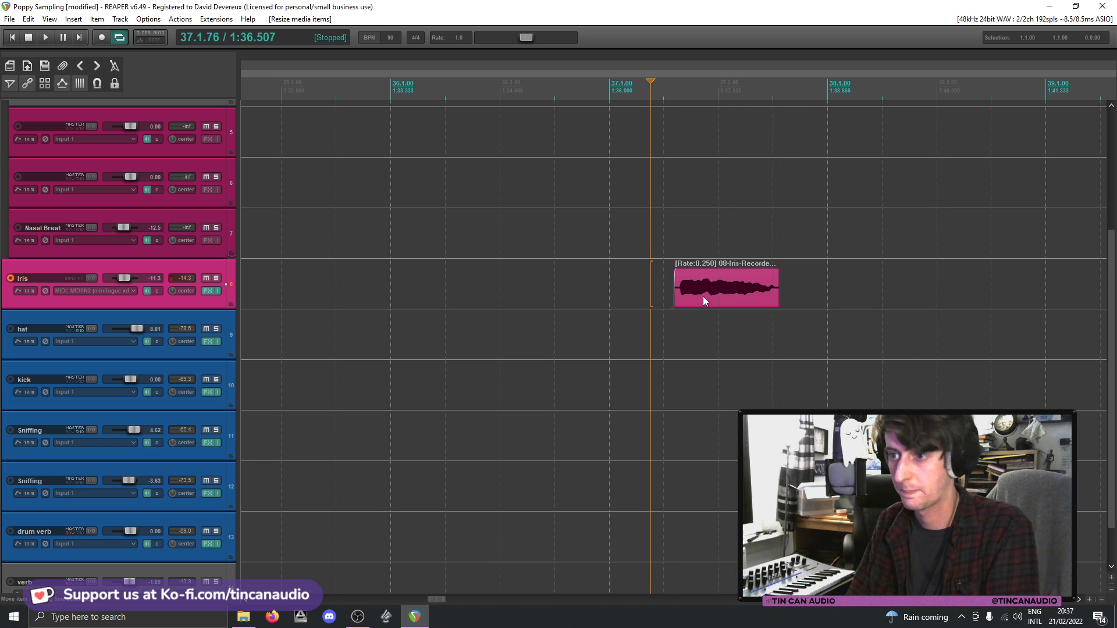
- Set the slowed clip's pitch adjustment to -12 semitones and play it back from just before its start
{"action": "left_click", "coordinate": [679, 290]}
{"action": "key", "text": "space"}
{"action": "key", "text": "space"}
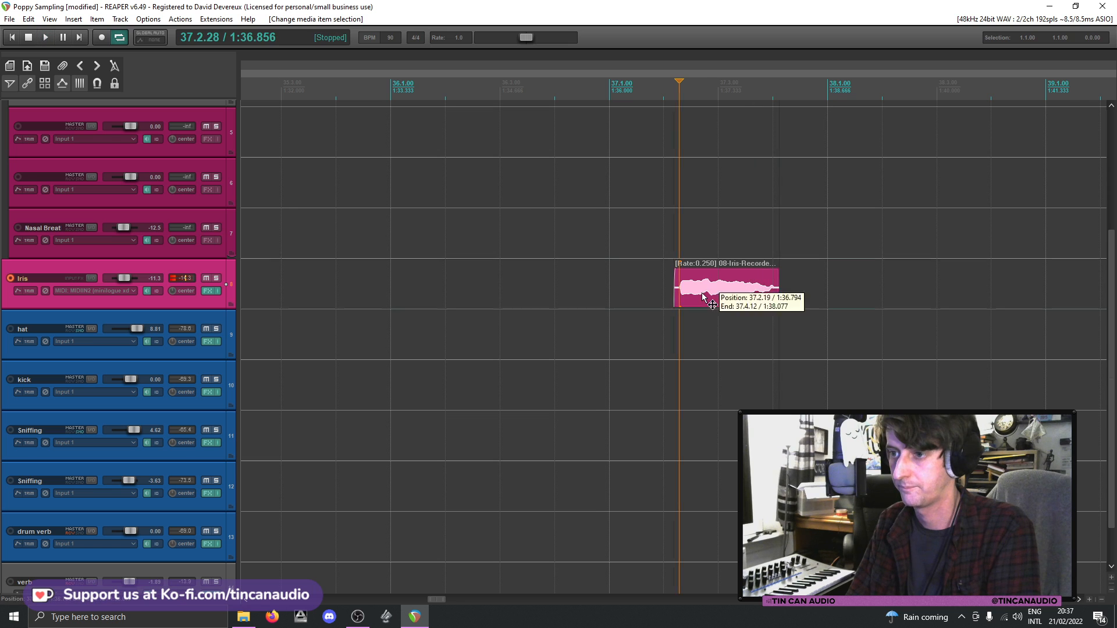
{"action": "double_click", "coordinate": [702, 291]}
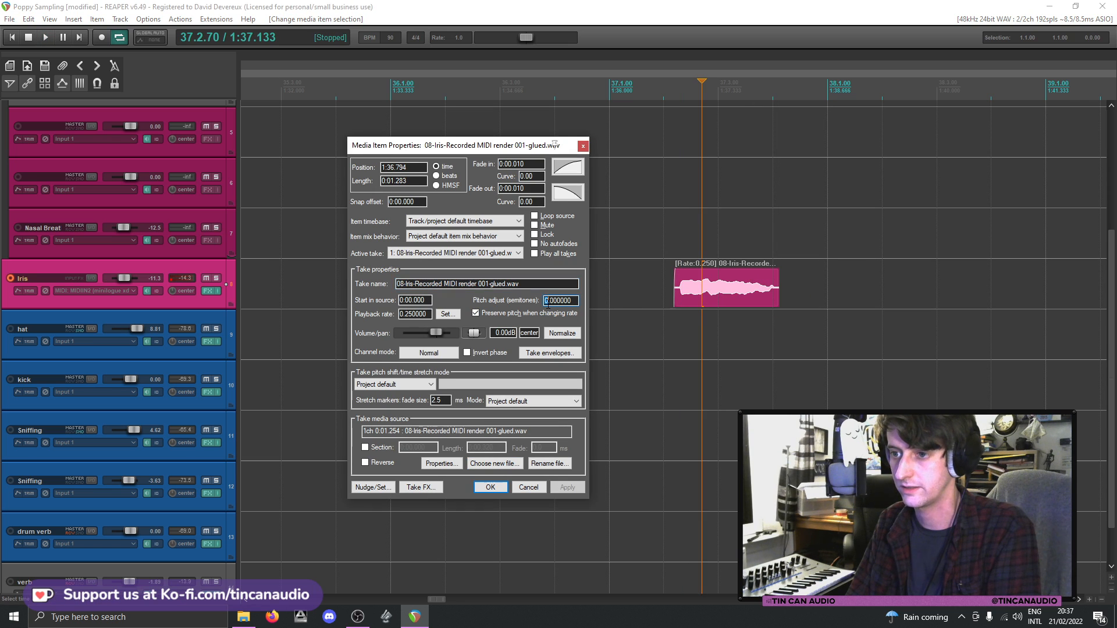
{"action": "type", "text": "12"}
{"action": "key", "text": "Return"}
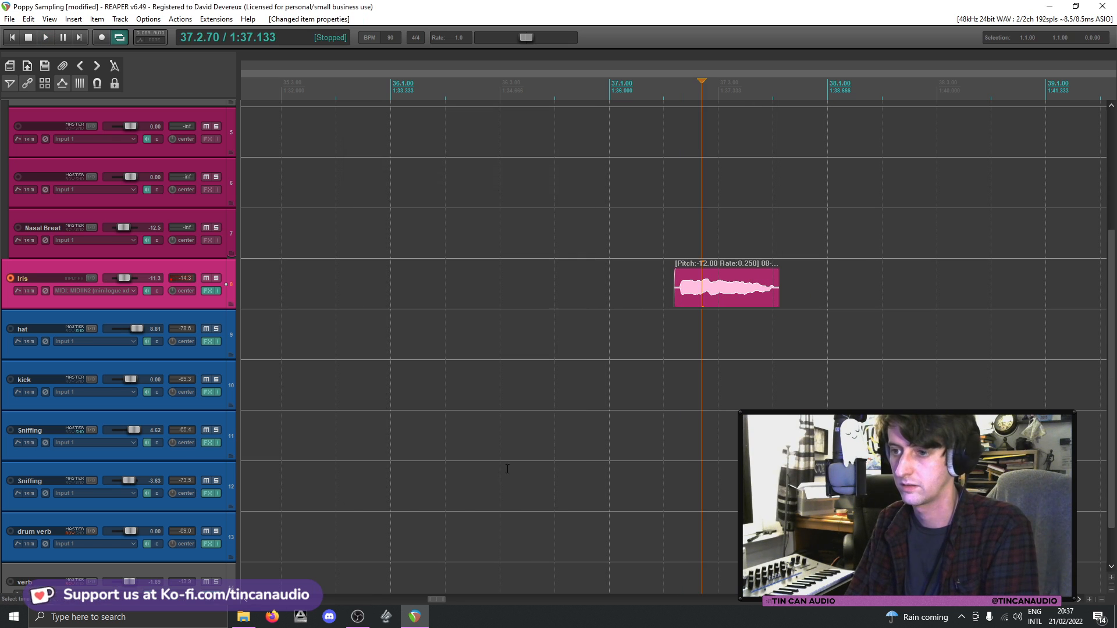
{"action": "left_click", "coordinate": [655, 285]}
{"action": "key", "text": "space"}
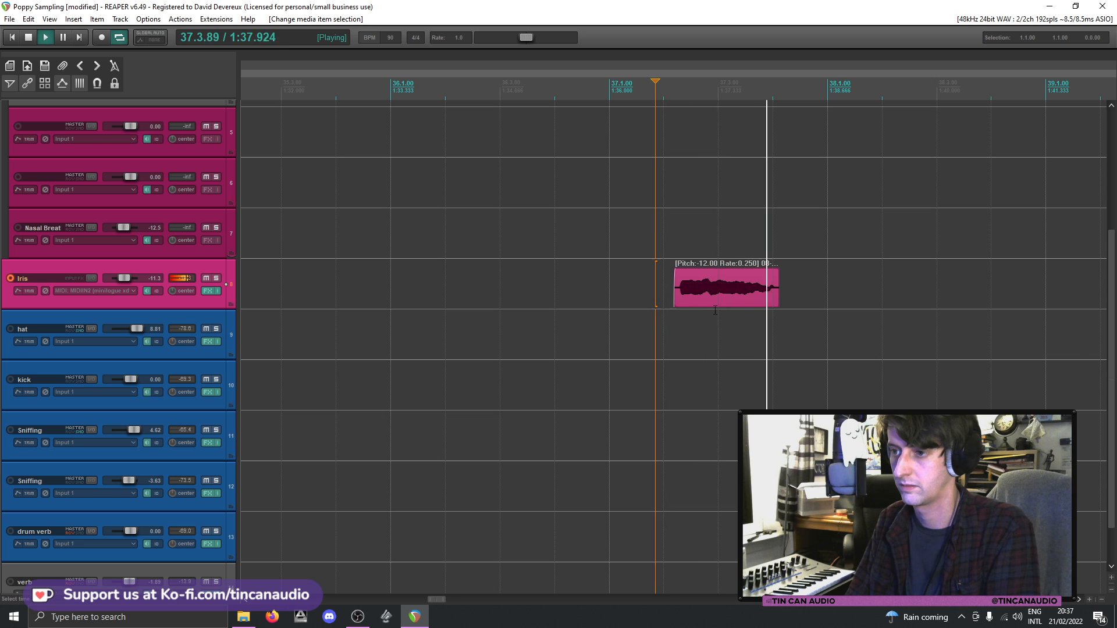
{"action": "scroll", "coordinate": [686, 302], "scroll_direction": "down", "scroll_amount": 5}
{"action": "key", "text": "space"}
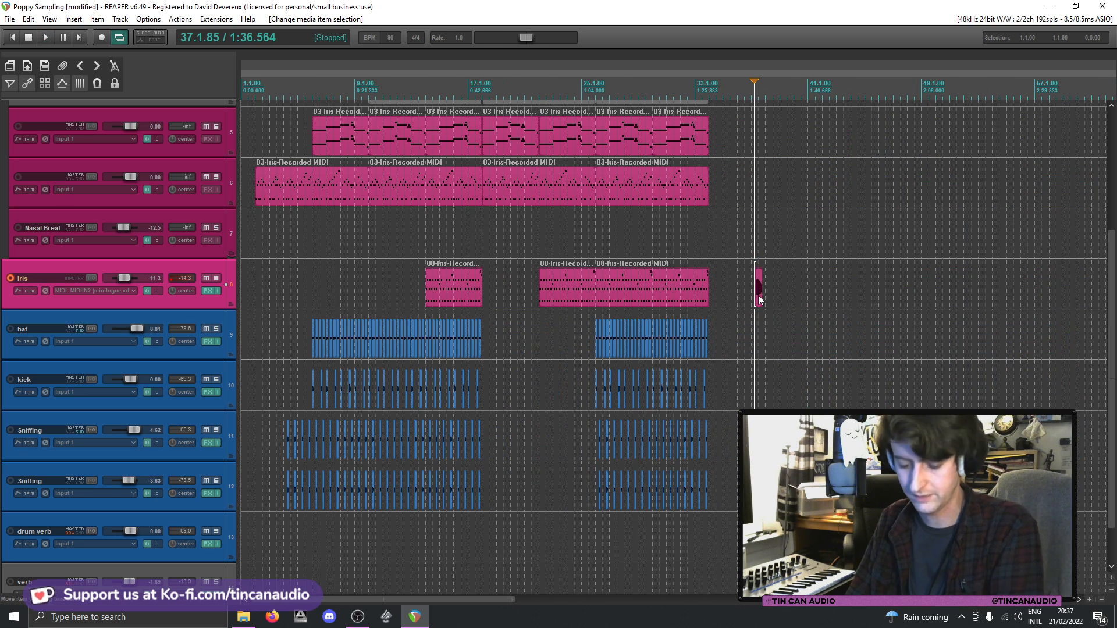
- Insert a new track below the lower Iris track, move the pitched clip onto it near bar 14, and audition it
{"action": "key", "text": "ctrl+t"}
{"action": "left_click_drag", "start_coordinate": [759, 299], "coordinate": [424, 335]}
{"action": "left_click", "coordinate": [425, 335]}
{"action": "key", "text": "space"}
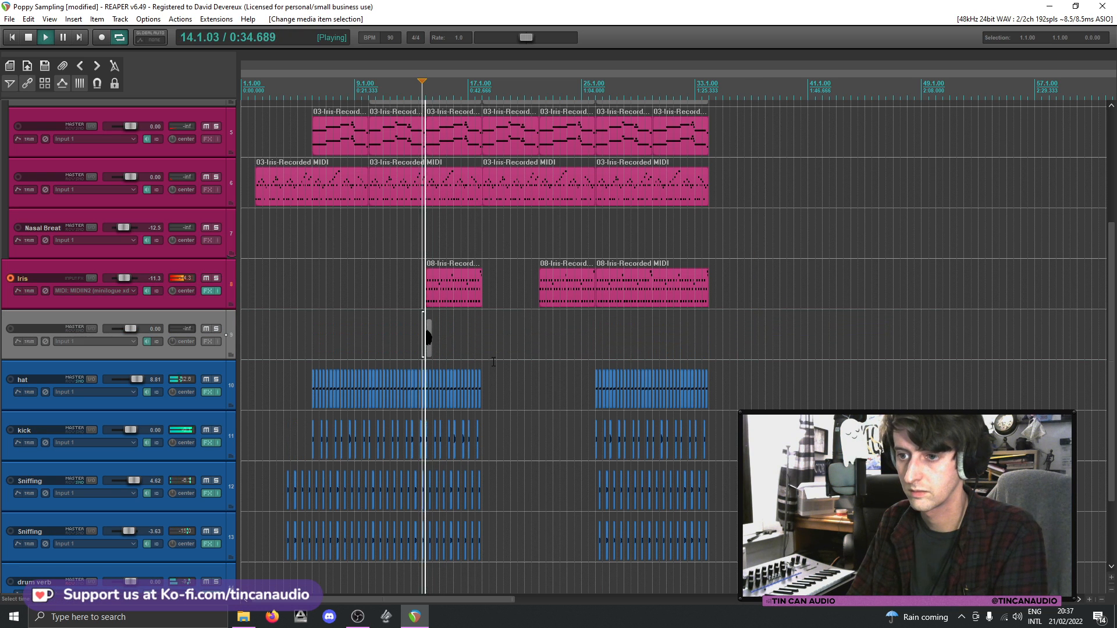
{"action": "scroll", "coordinate": [493, 362], "scroll_direction": "up", "scroll_amount": 7}
{"action": "key", "text": "space"}
- Nudge the clip slightly earlier so it starts just before bar 14 and audition it with the arrangement
{"action": "left_click_drag", "start_coordinate": [594, 348], "coordinate": [588, 347]}
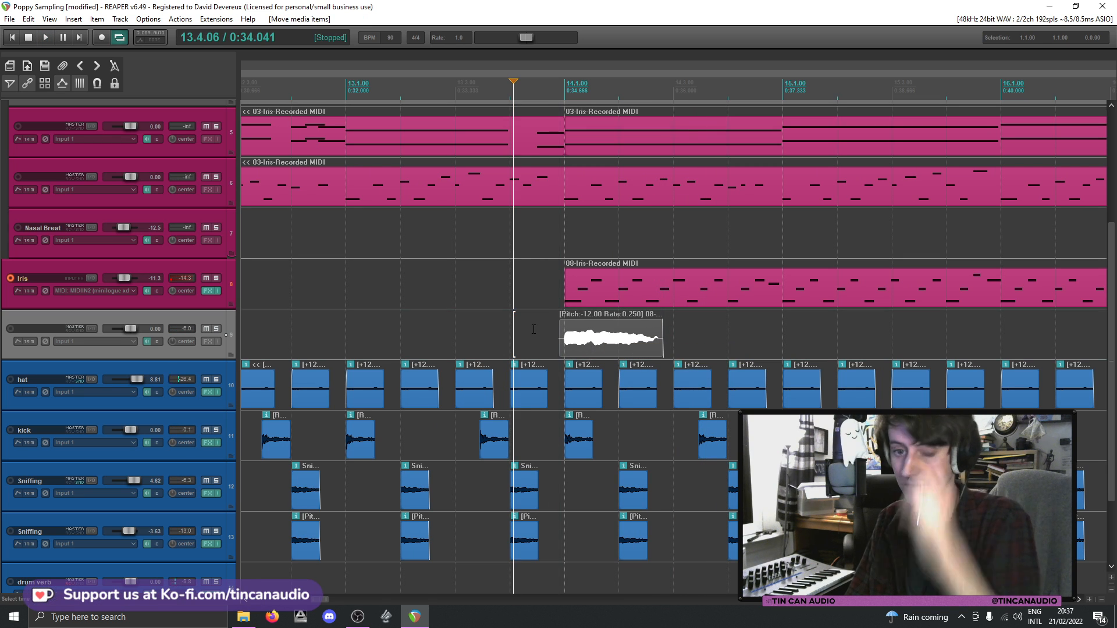
{"action": "left_click", "coordinate": [533, 330]}
{"action": "key", "text": "space"}
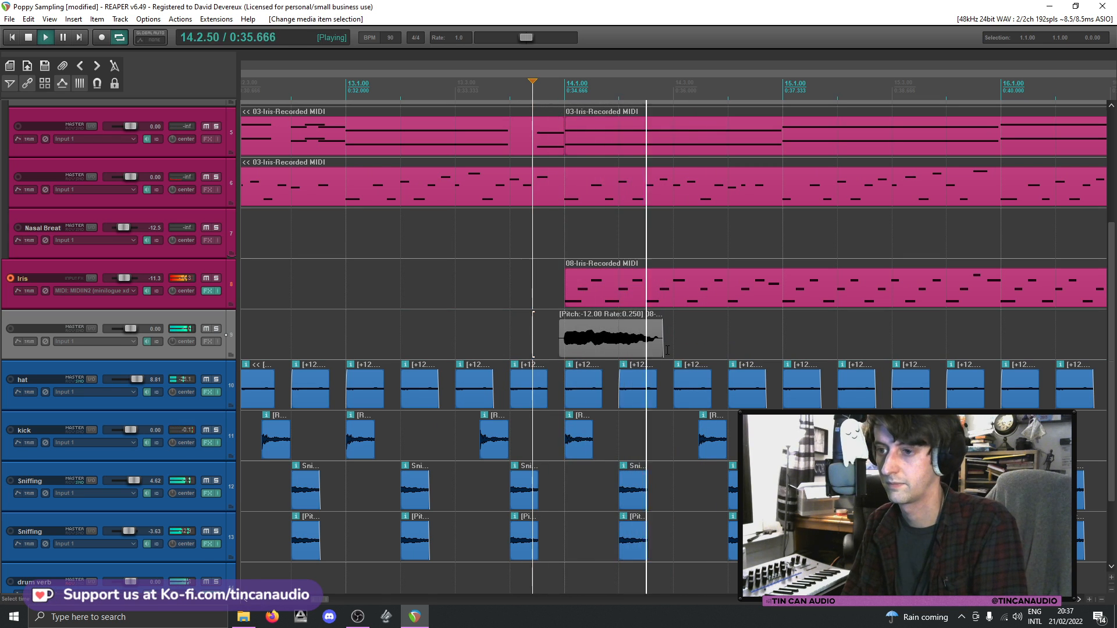
{"action": "scroll", "coordinate": [668, 350], "scroll_direction": "down", "scroll_amount": 6}
{"action": "left_click", "coordinate": [642, 344]}
{"action": "key", "text": "space"}
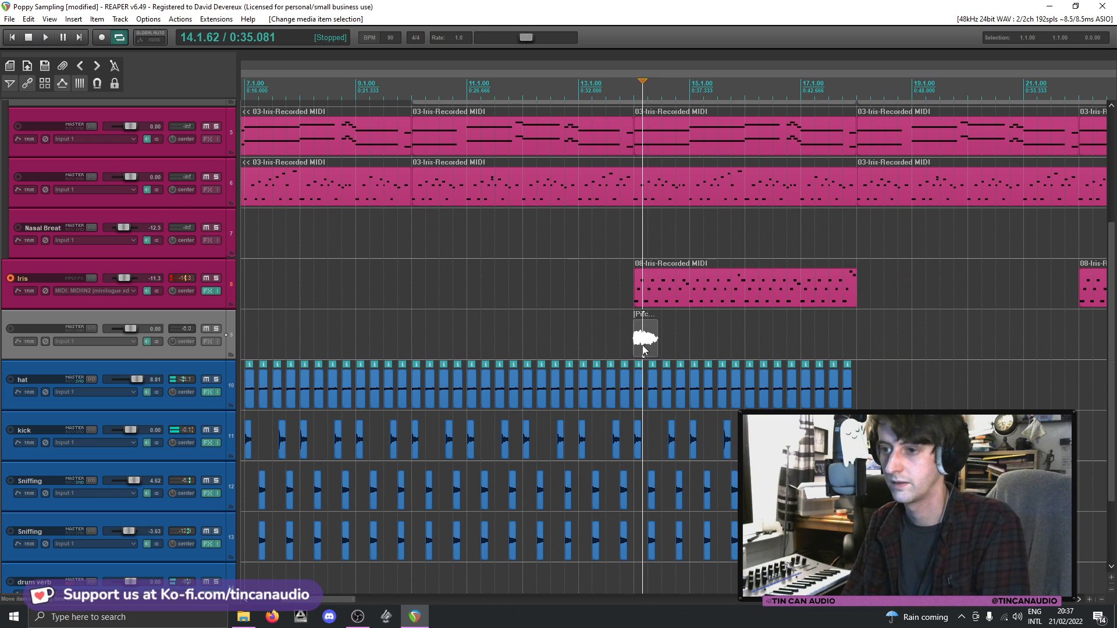
- Move the clip to the Samples track at bar 37 and make a time selection of about 1.22 s over it
{"action": "left_click_drag", "start_coordinate": [647, 342], "coordinate": [1028, 145]}
{"action": "scroll", "coordinate": [1032, 151], "scroll_direction": "up", "scroll_amount": 3}
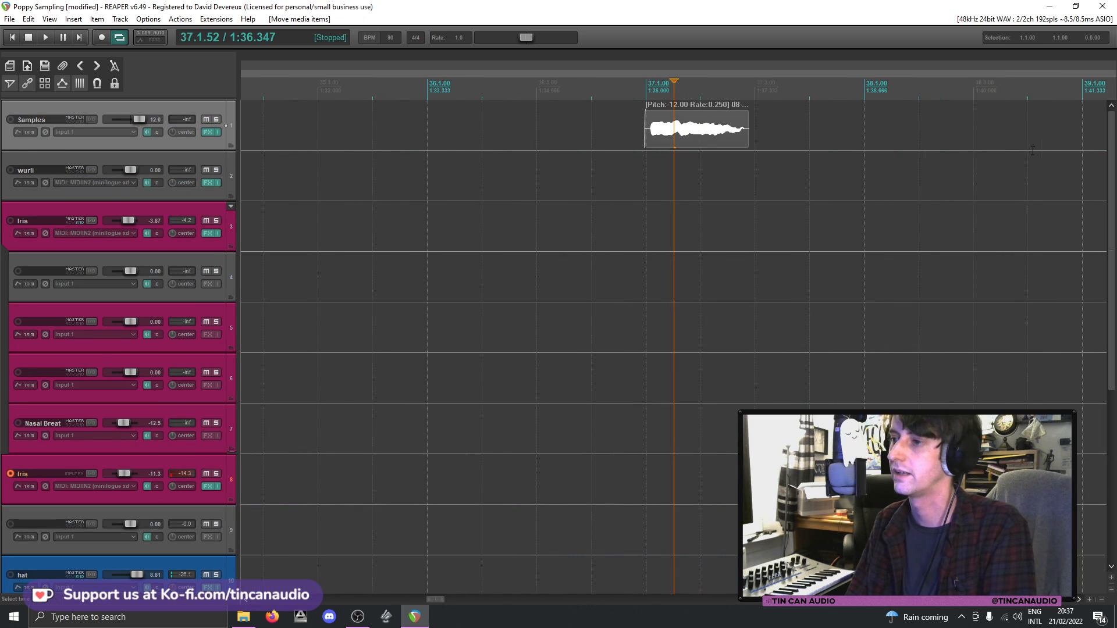
{"action": "left_click_drag", "start_coordinate": [656, 138], "coordinate": [651, 138]}
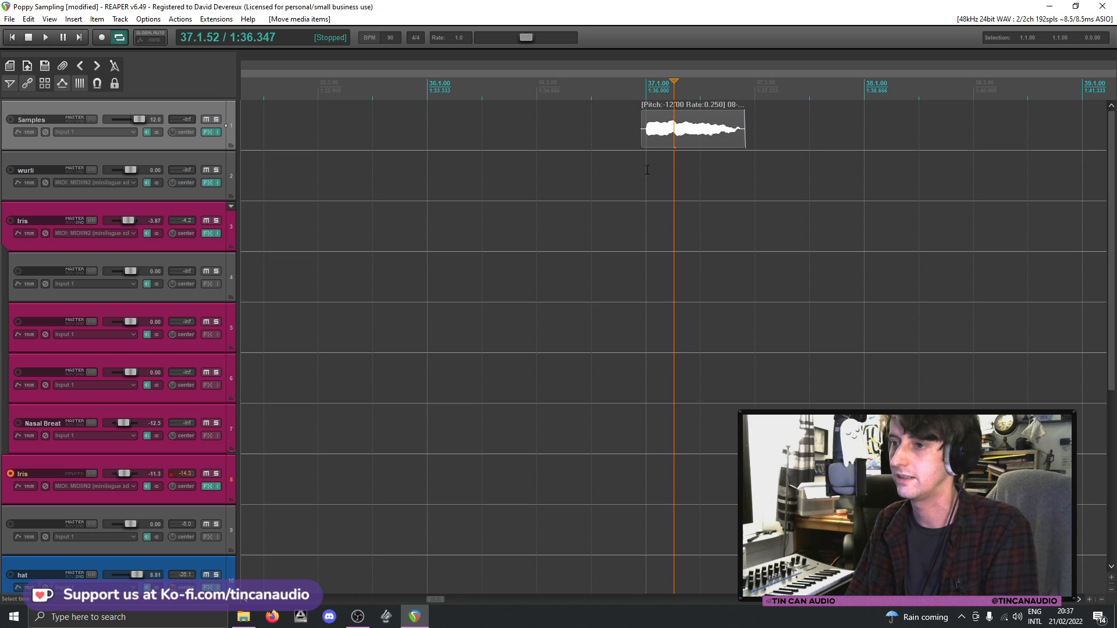
{"action": "left_click_drag", "start_coordinate": [646, 181], "coordinate": [743, 186]}
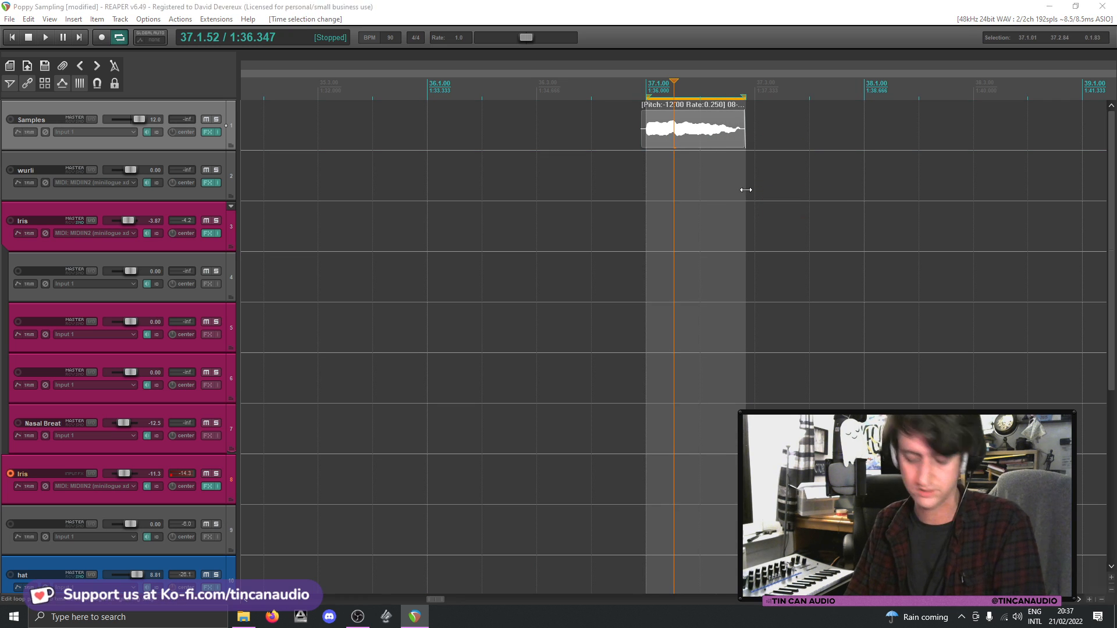
- Render the time selection as a mono WAV file named PadSqueak, and return to the render settings
{"action": "key", "text": "ctrl+alt+r"}
{"action": "left_click", "coordinate": [609, 350]}
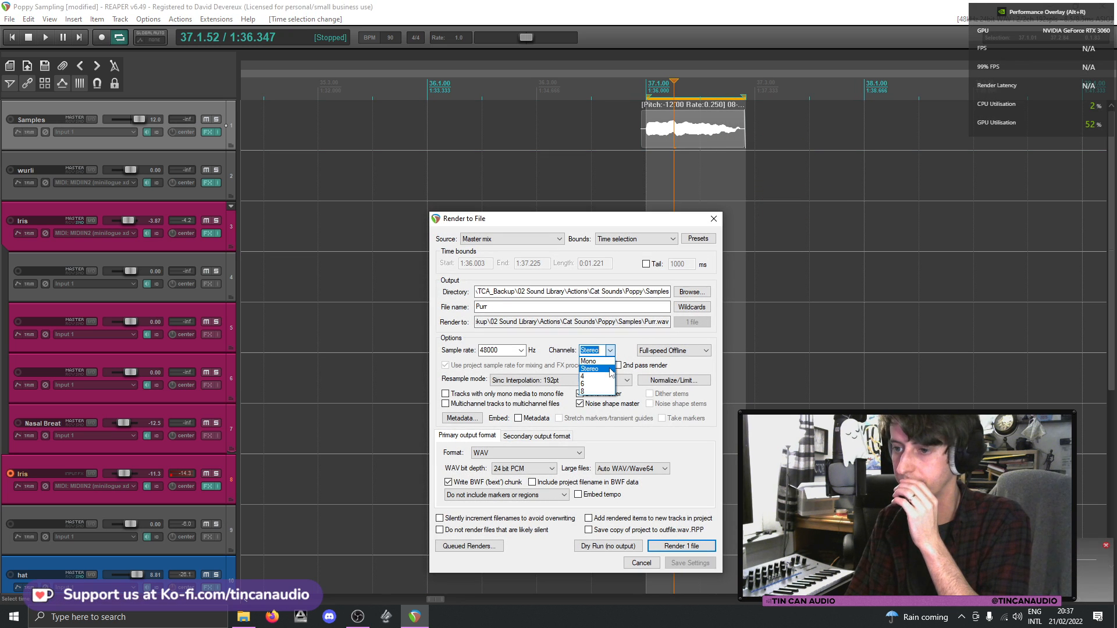
{"action": "left_click_drag", "start_coordinate": [493, 307], "coordinate": [471, 300]}
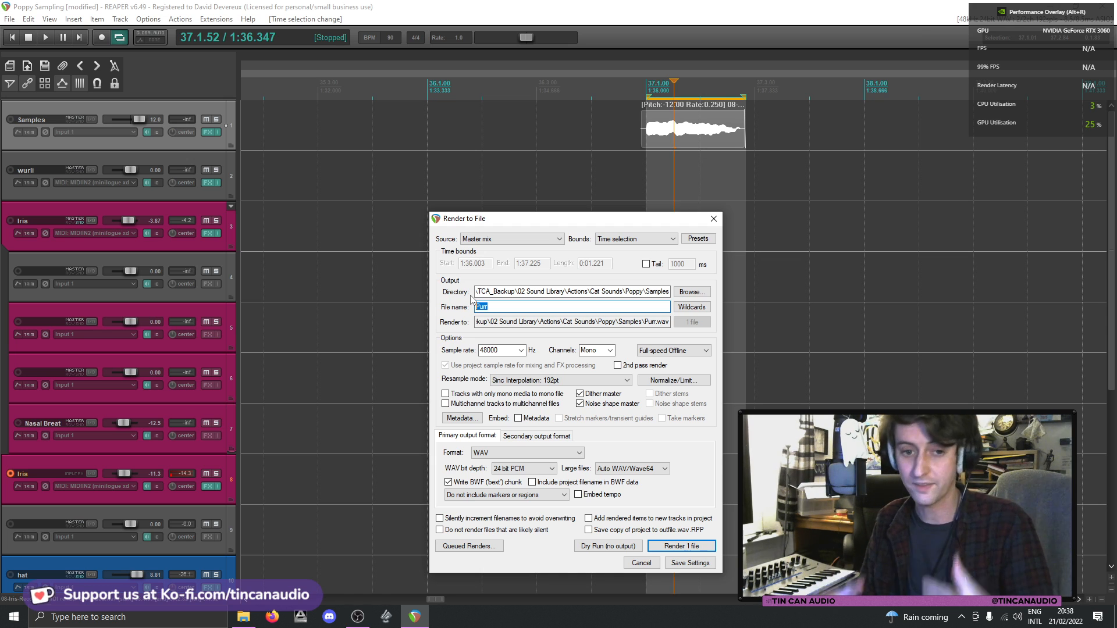
{"action": "type", "text": "P"}
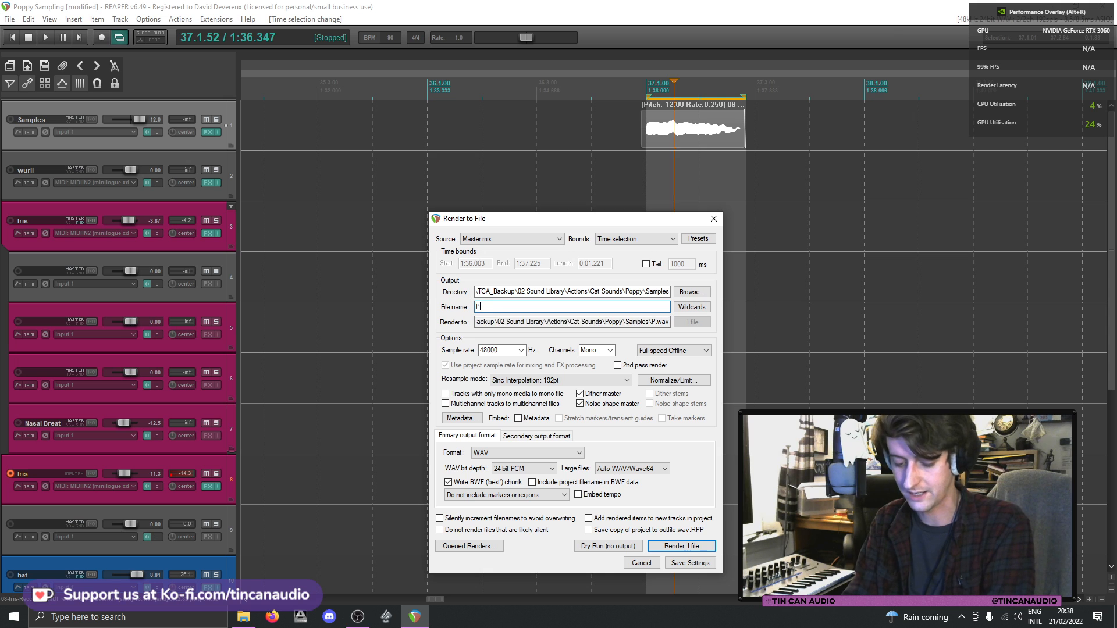
{"action": "type", "text": "adSqueak"}
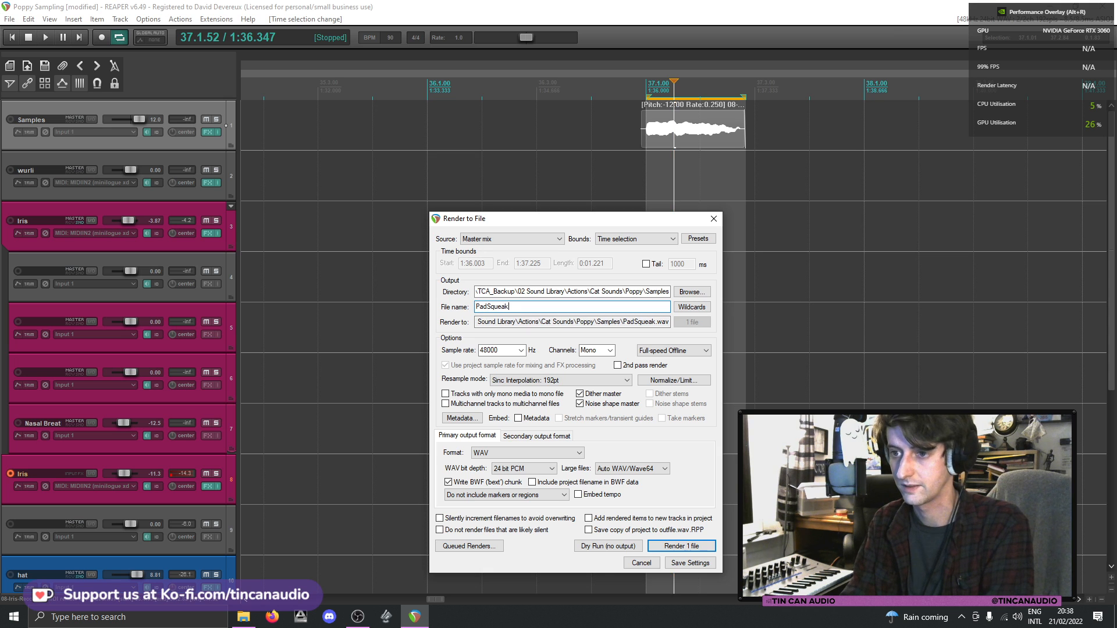
{"action": "key", "text": "Return"}
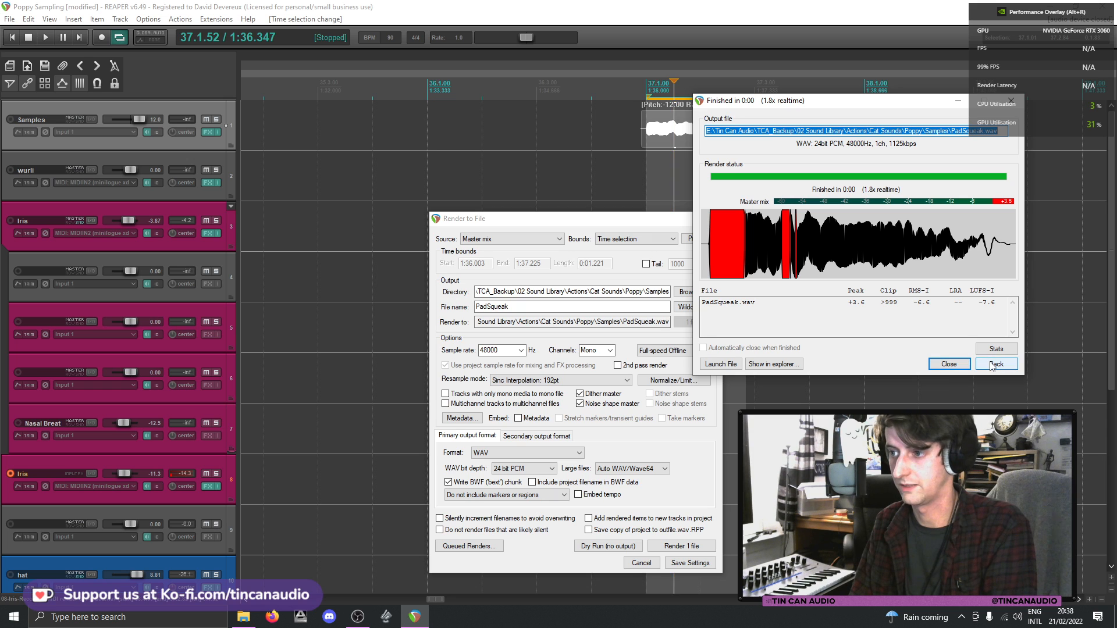
{"action": "left_click", "coordinate": [982, 367]}
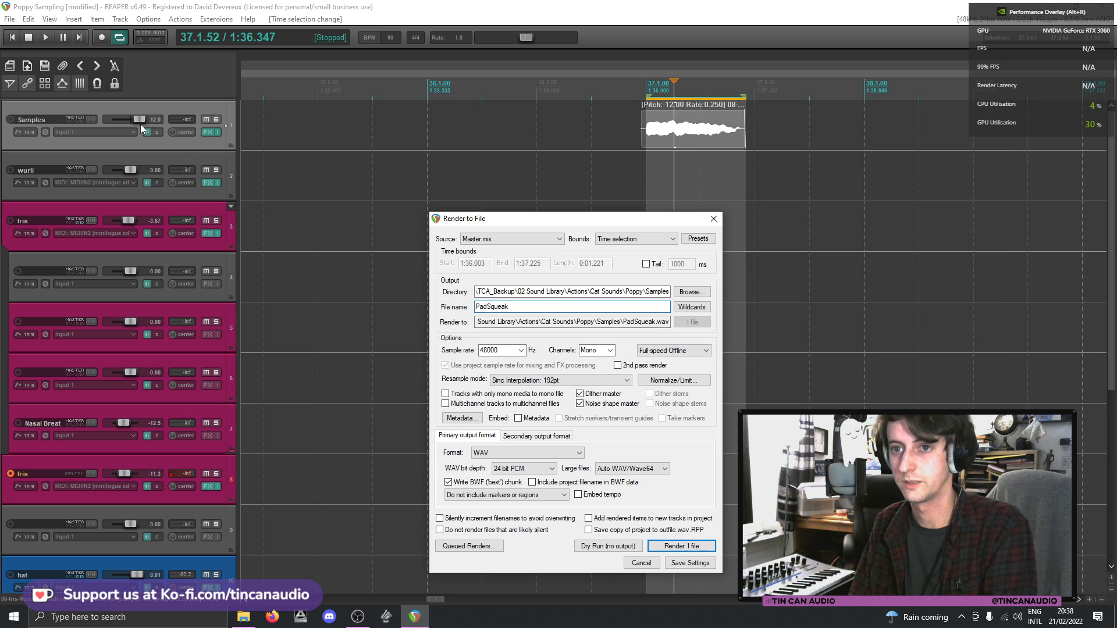
- Lower the Samples track volume to 0.00 dB and audition the clip
{"action": "left_click_drag", "start_coordinate": [141, 124], "coordinate": [129, 120]}
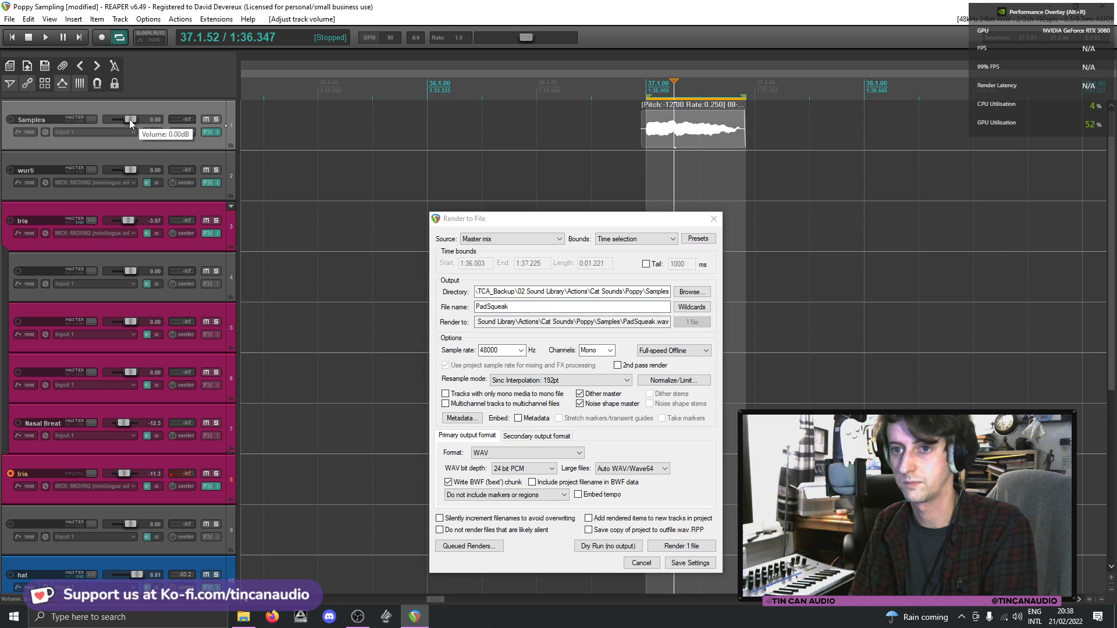
{"action": "left_click", "coordinate": [640, 138]}
{"action": "key", "text": "space"}
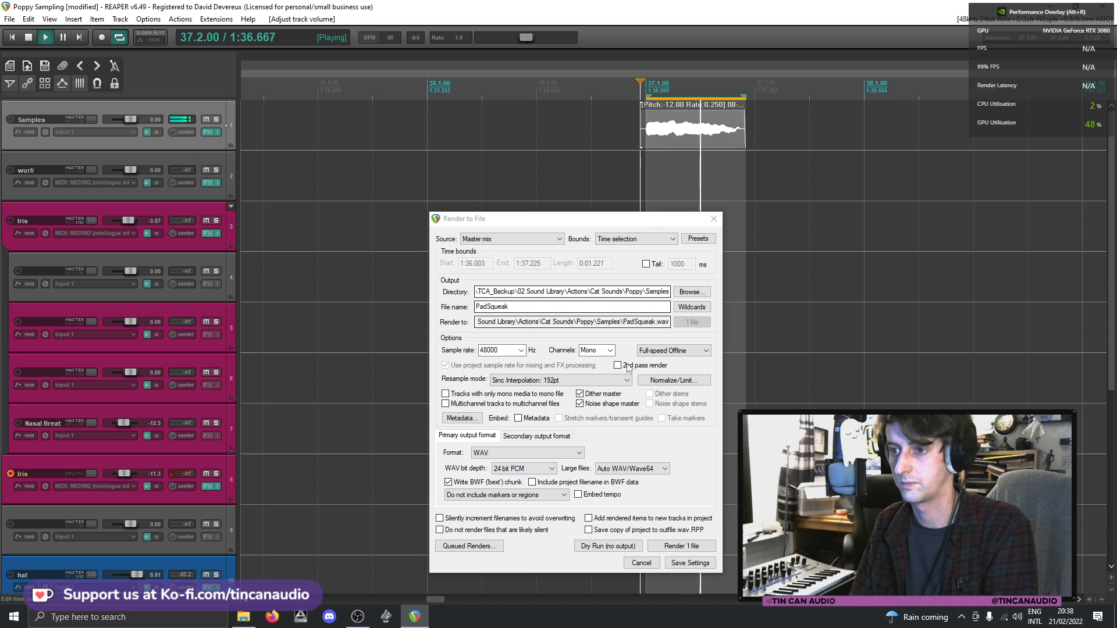
{"action": "key", "text": "space"}
- Render the selection again, overwriting the existing PadSqueak file, and close the finished render
{"action": "left_click", "coordinate": [675, 549]}
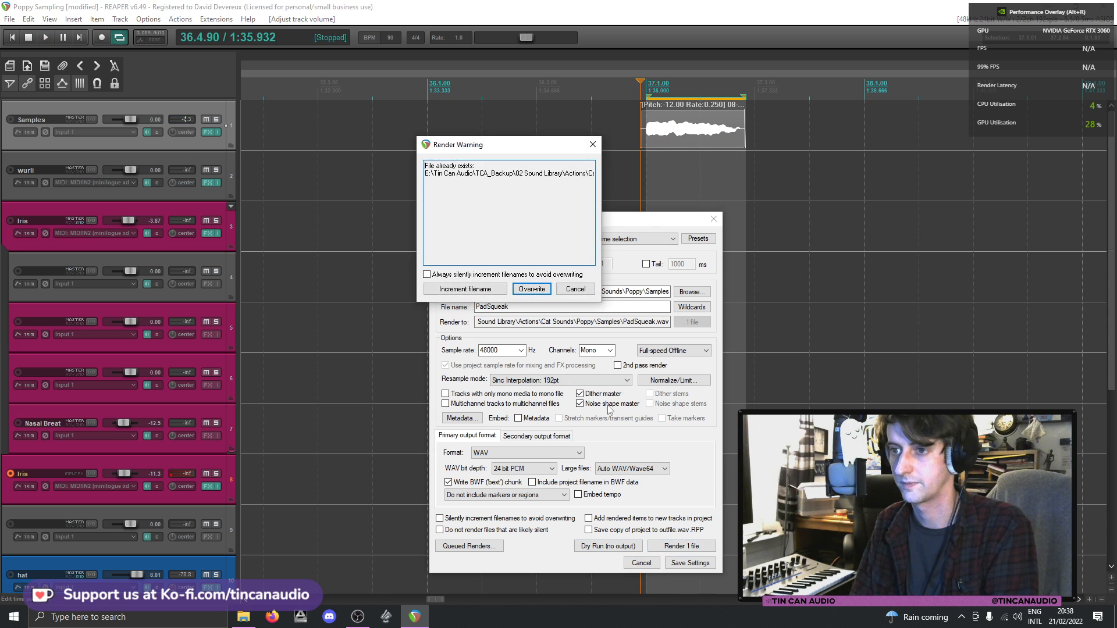
{"action": "left_click", "coordinate": [531, 290]}
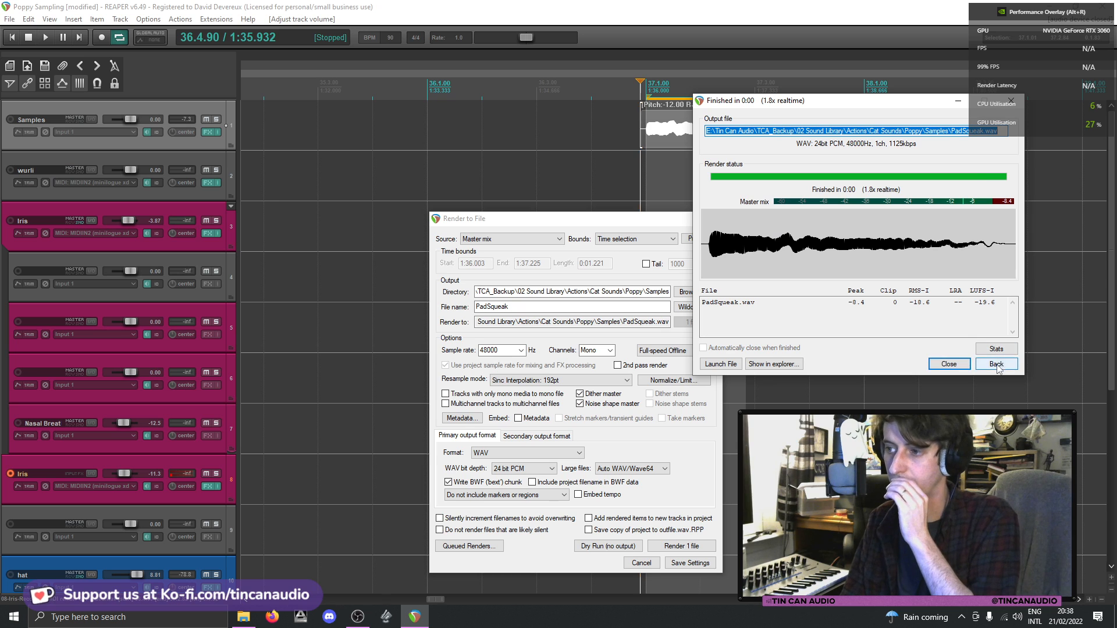
{"action": "left_click", "coordinate": [948, 363]}
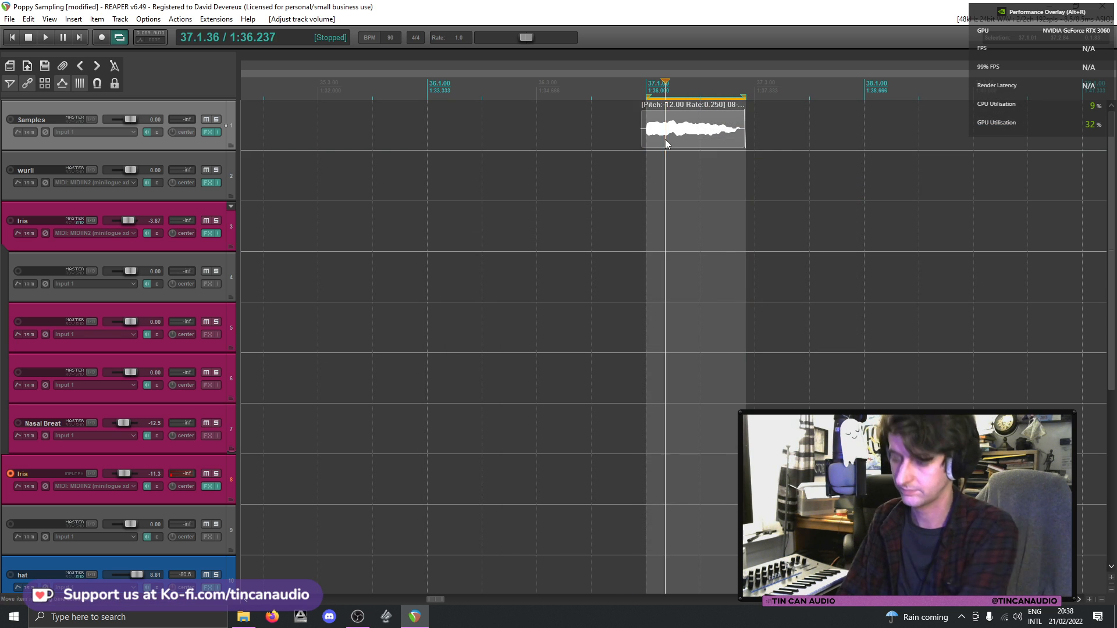
- Delete the rendered clip from the Samples track and disarm recording on the lower Iris track
{"action": "key", "text": "Delete"}
{"action": "scroll", "coordinate": [665, 138], "scroll_direction": "down", "scroll_amount": 6}
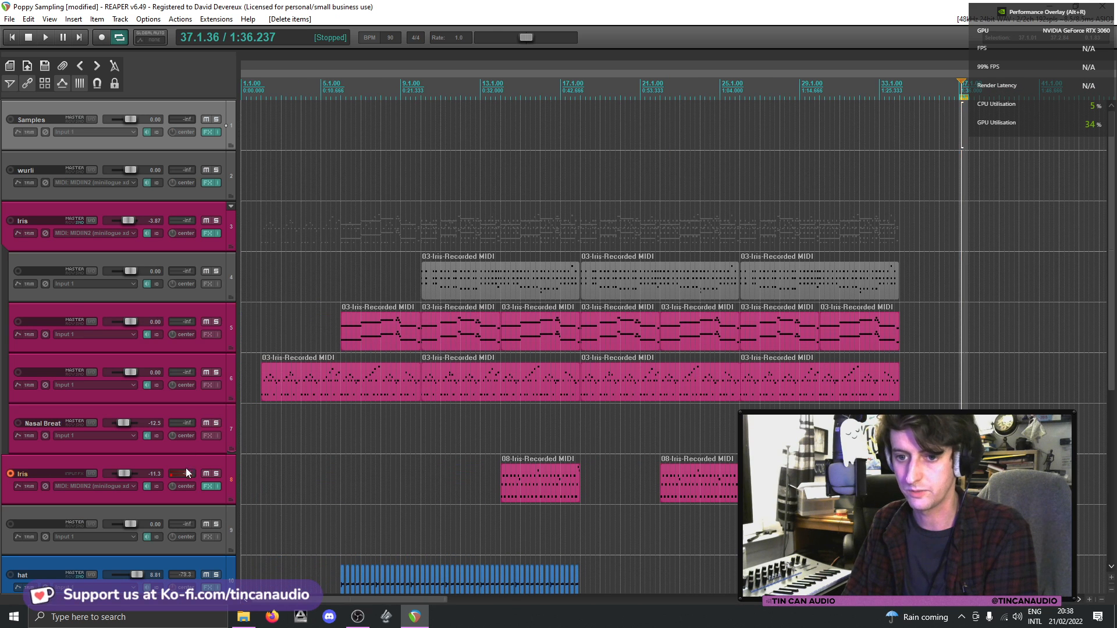
{"action": "left_click", "coordinate": [163, 497]}
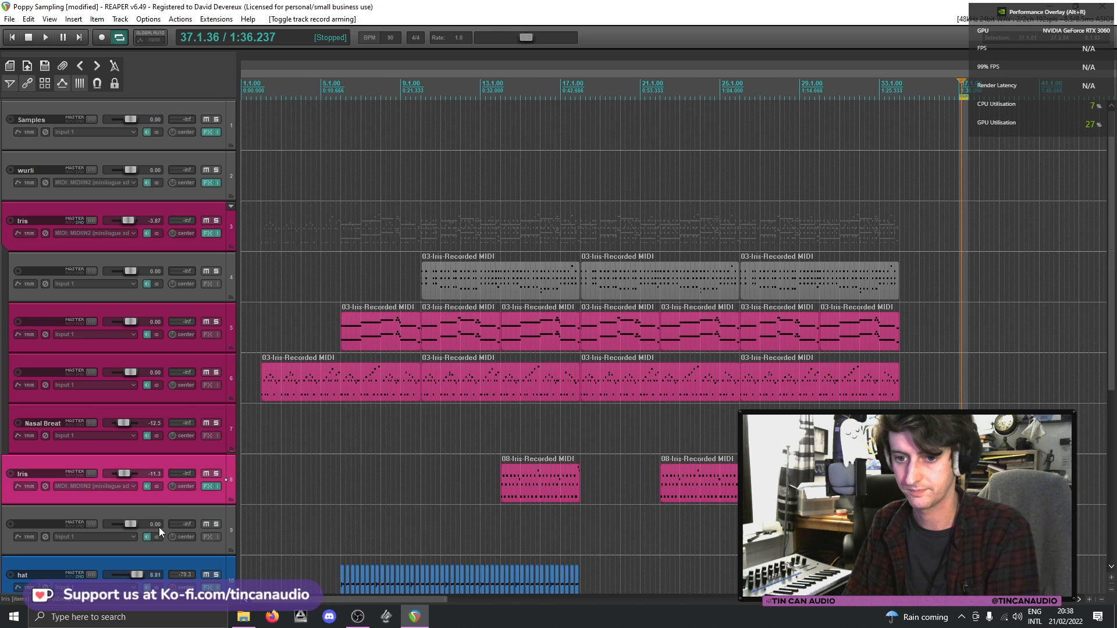
- Add the iZotope Iris 2 instrument to the empty track 9
{"action": "left_click", "coordinate": [186, 549]}
{"action": "left_click", "coordinate": [204, 540]}
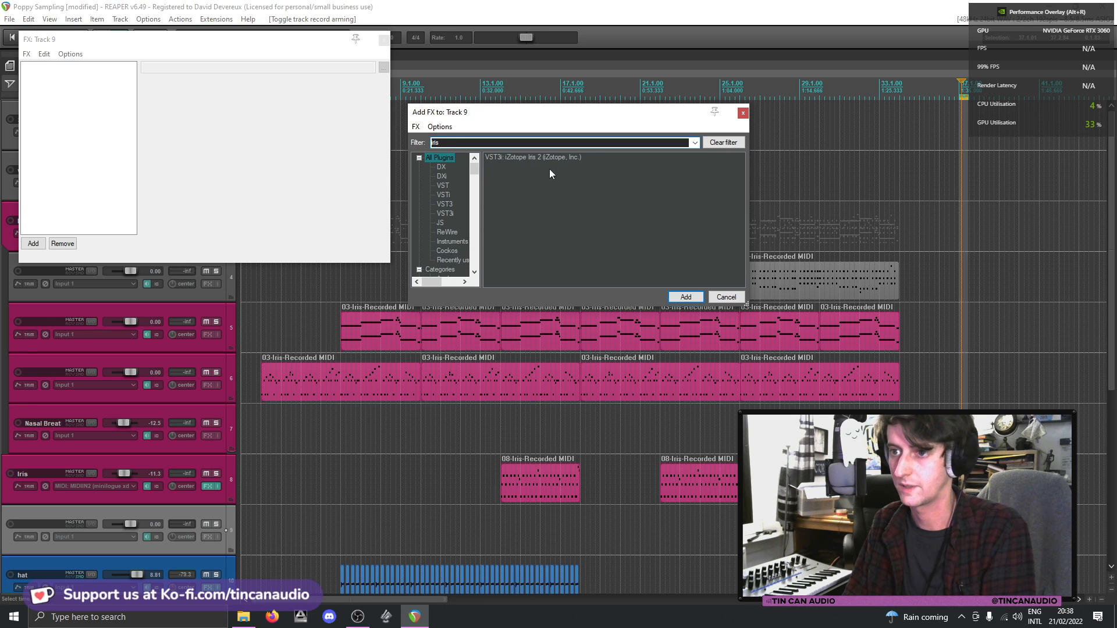
{"action": "double_click", "coordinate": [535, 154]}
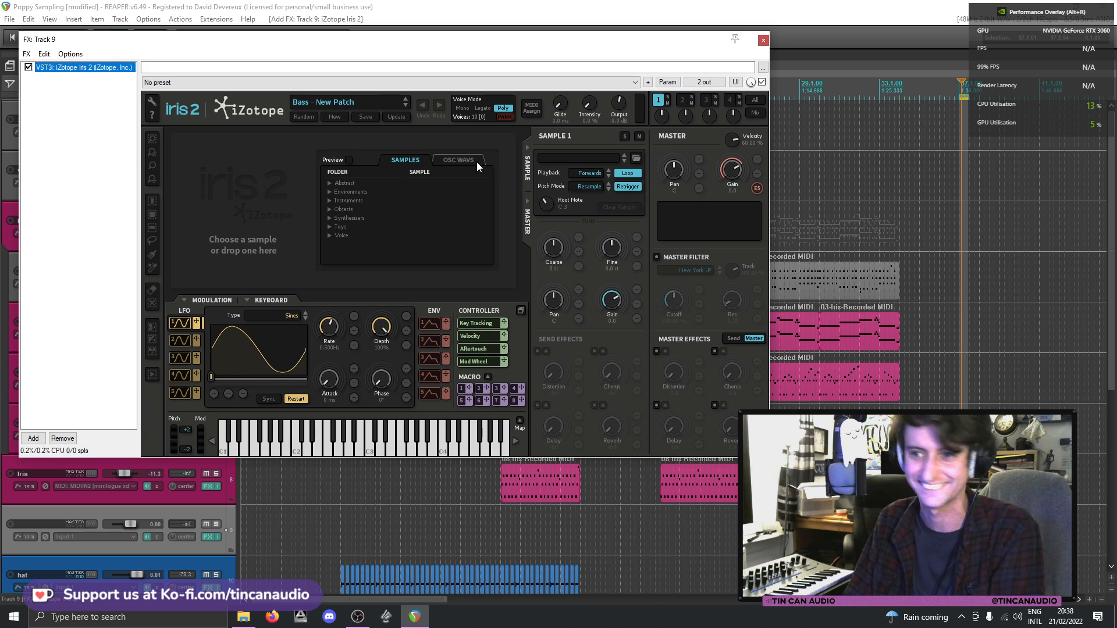
- Load the PadSqueak file from Poppy's Samples folder in File Explorer into Iris 2 on track 9
{"action": "left_click", "coordinate": [243, 616]}
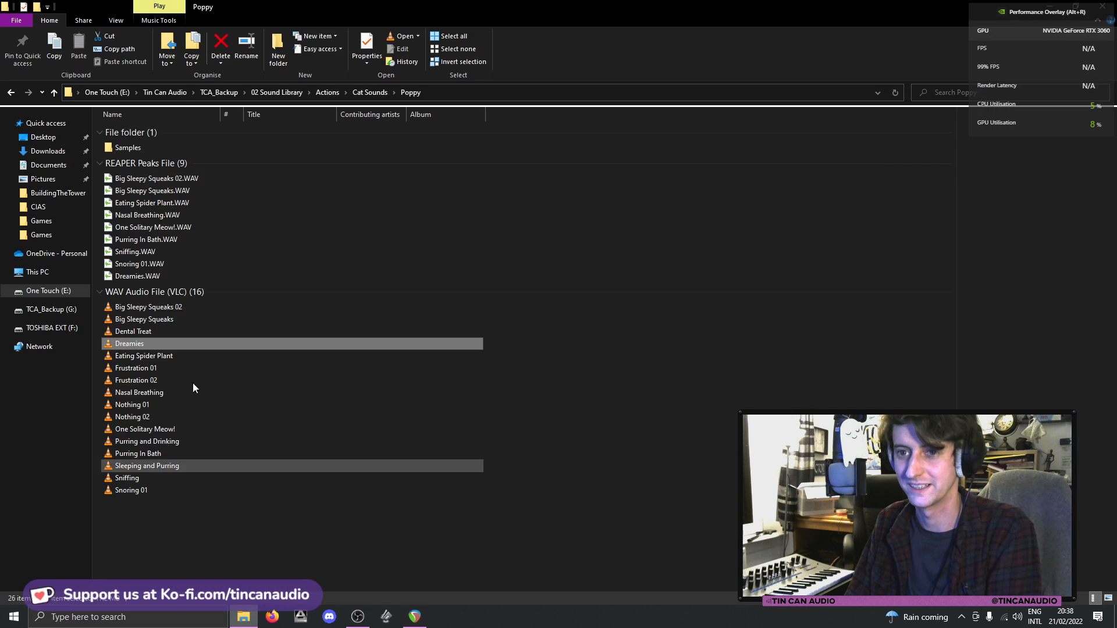
{"action": "double_click", "coordinate": [146, 148]}
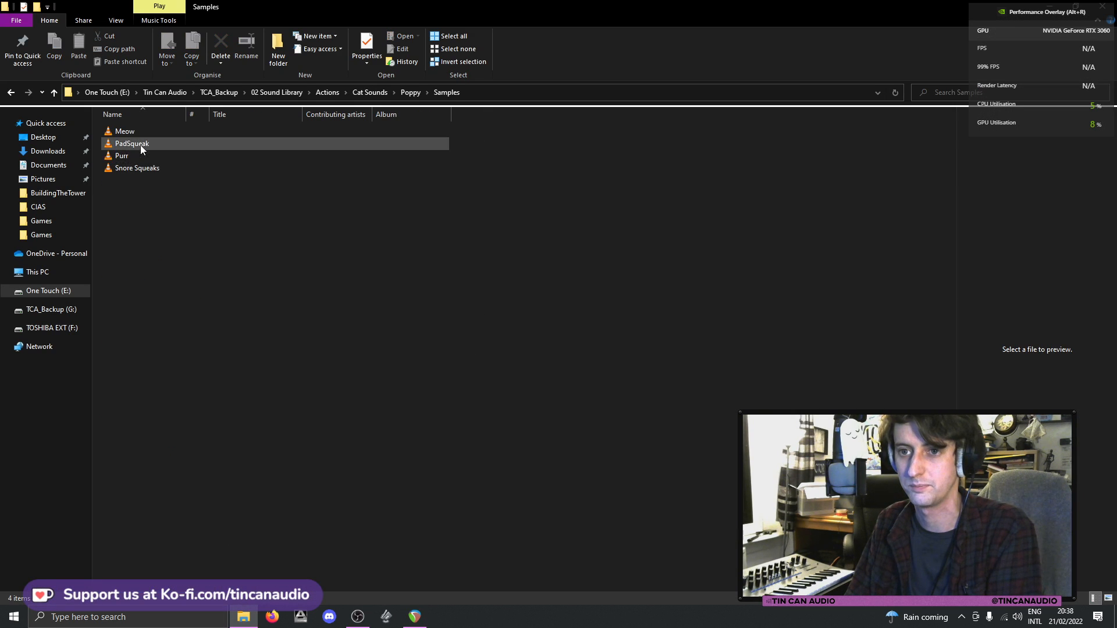
{"action": "left_click_drag", "start_coordinate": [142, 146], "coordinate": [253, 227]}
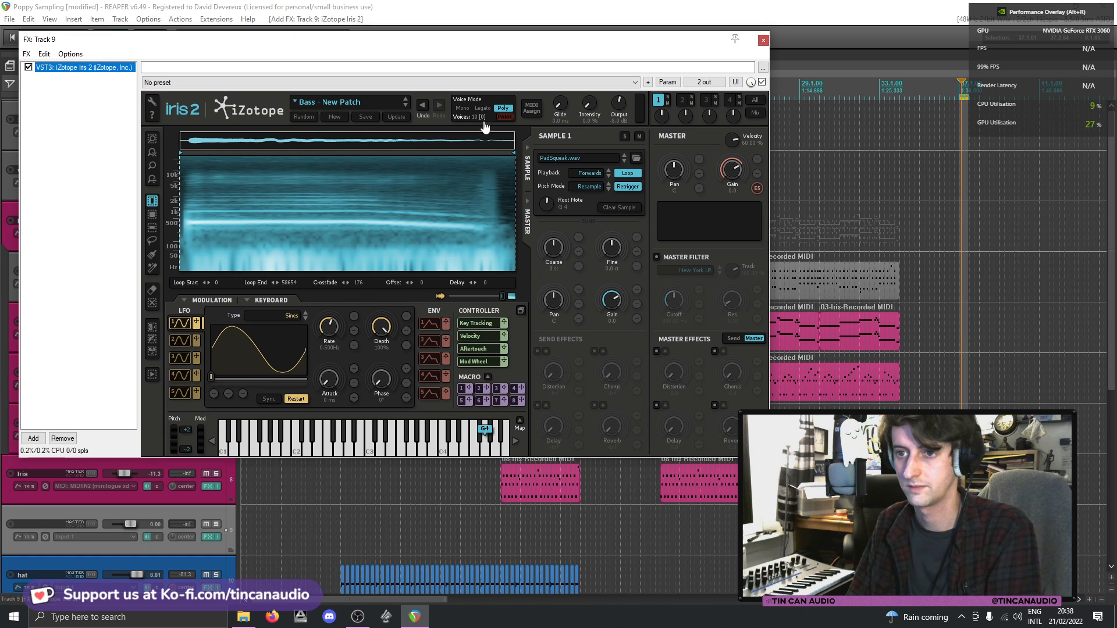
- Arm track 9 for recording and set its input to MIDIIN2 (minilogue xd) on all channels
{"action": "left_click", "coordinate": [763, 40]}
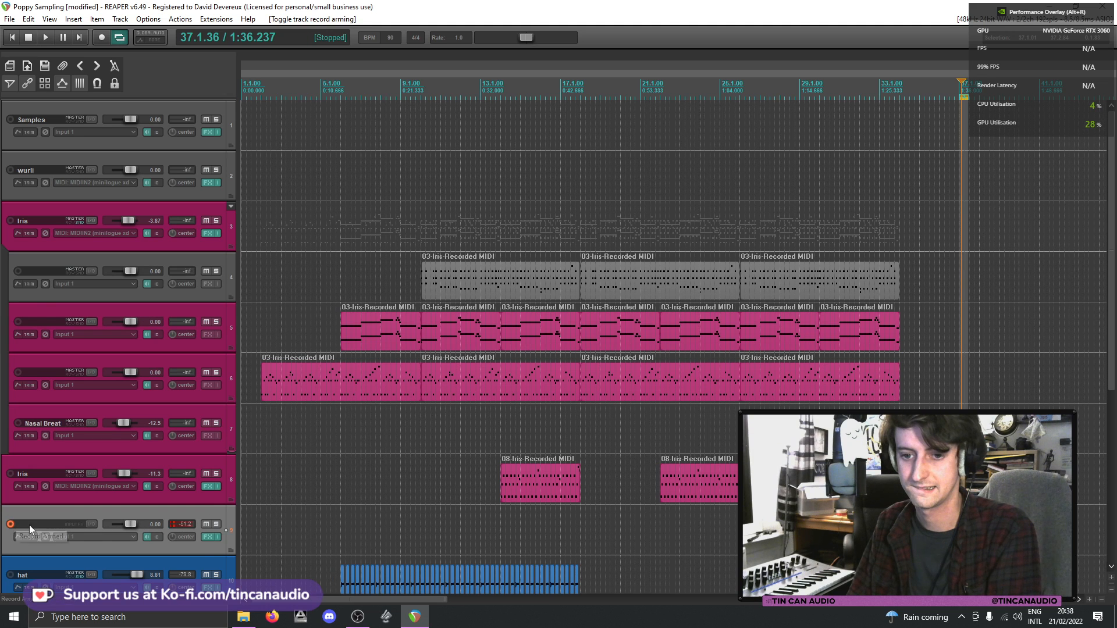
{"action": "left_click", "coordinate": [97, 536]}
{"action": "mouse_move", "coordinate": [139, 568]}
{"action": "mouse_move", "coordinate": [245, 568]}
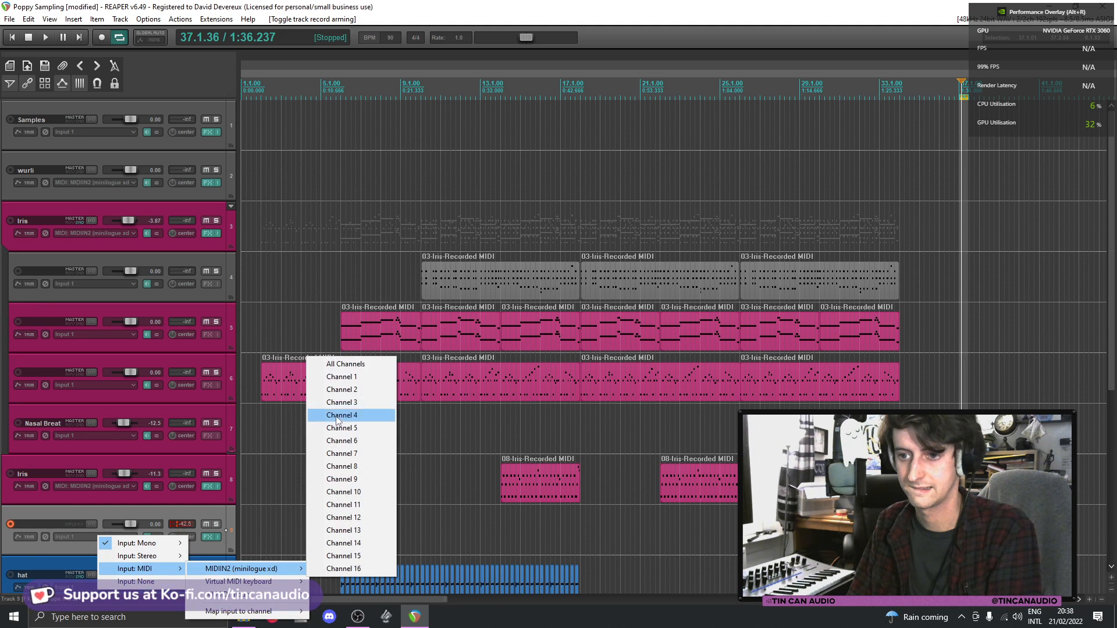
{"action": "left_click", "coordinate": [341, 364]}
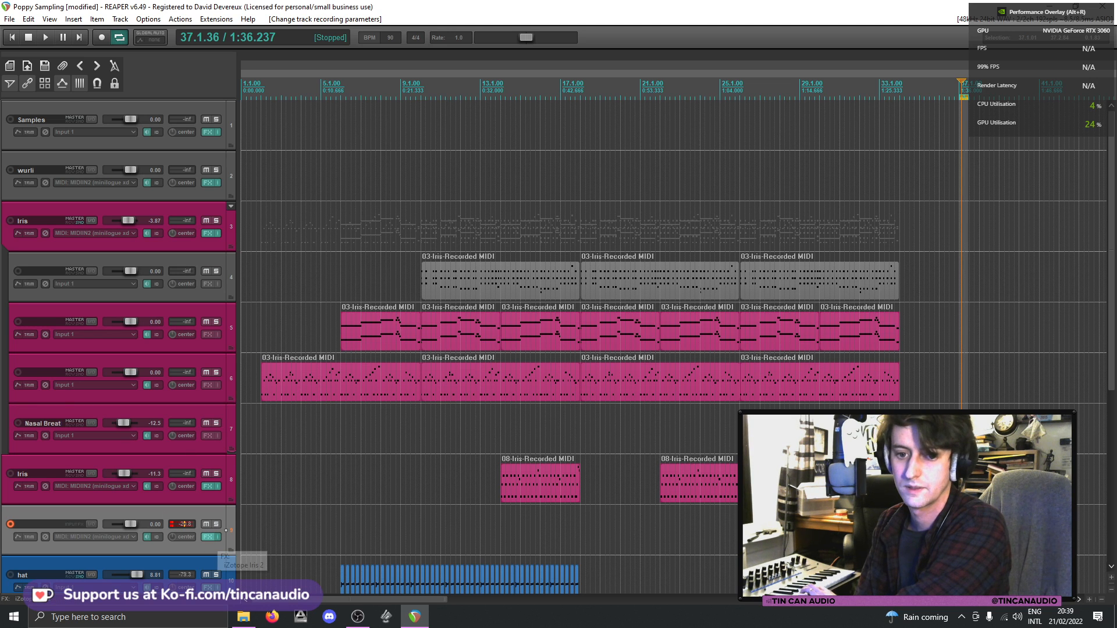
- Turn off Loop and Retrigger for the PadSqueak sample in track 9's Iris 2
{"action": "left_click", "coordinate": [208, 537]}
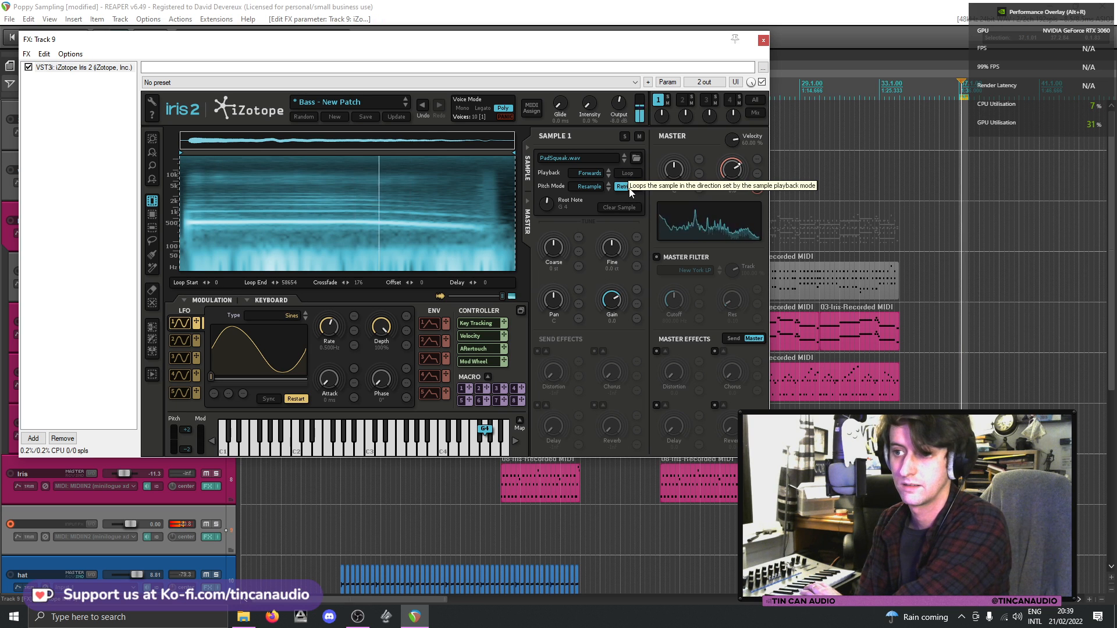
{"action": "left_click", "coordinate": [628, 187]}
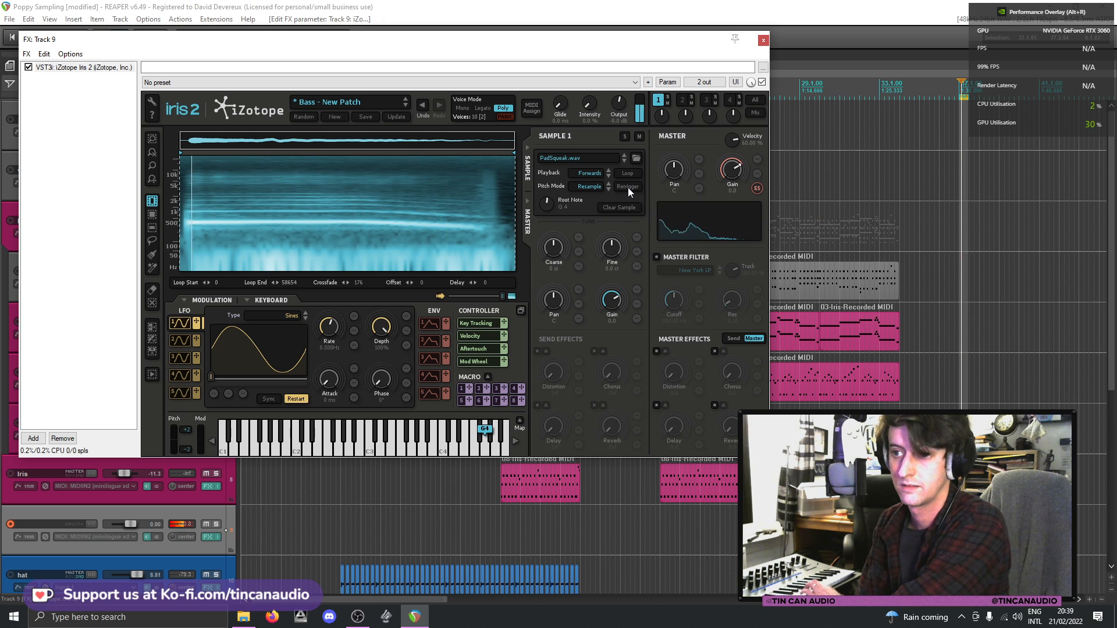
- Turn Retrigger back on for the PadSqueak sample in track 9's Iris 2 and close its effects window
{"action": "left_click", "coordinate": [627, 186]}
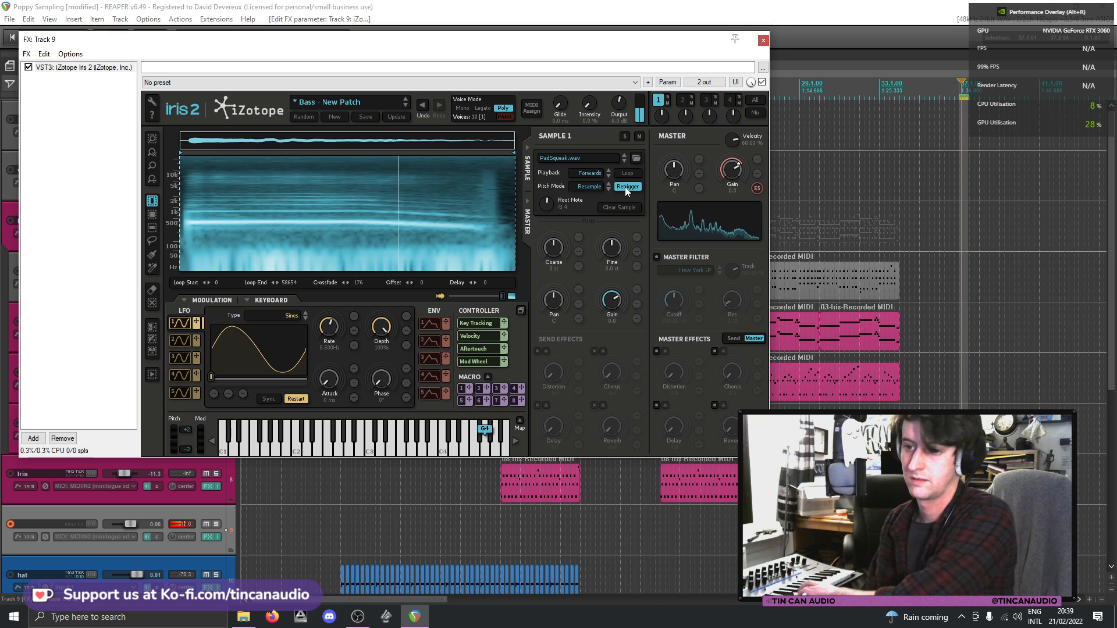
{"action": "left_click", "coordinate": [763, 41]}
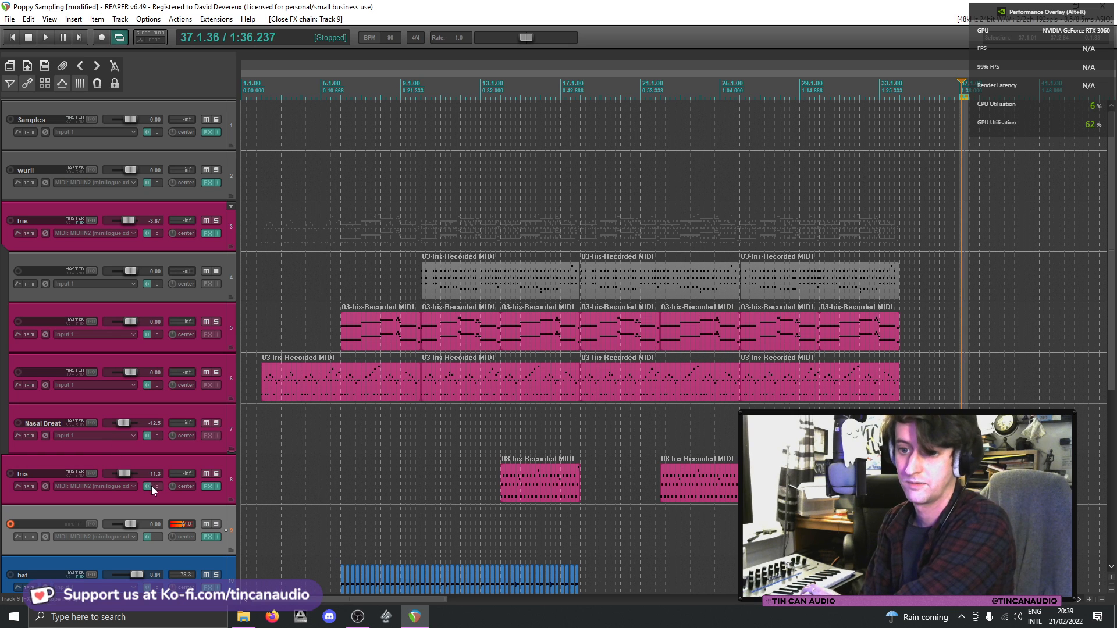
- Copy the C4 Mono and L1 limiter Mono effects from track 8 onto track 9
{"action": "left_click", "coordinate": [207, 488]}
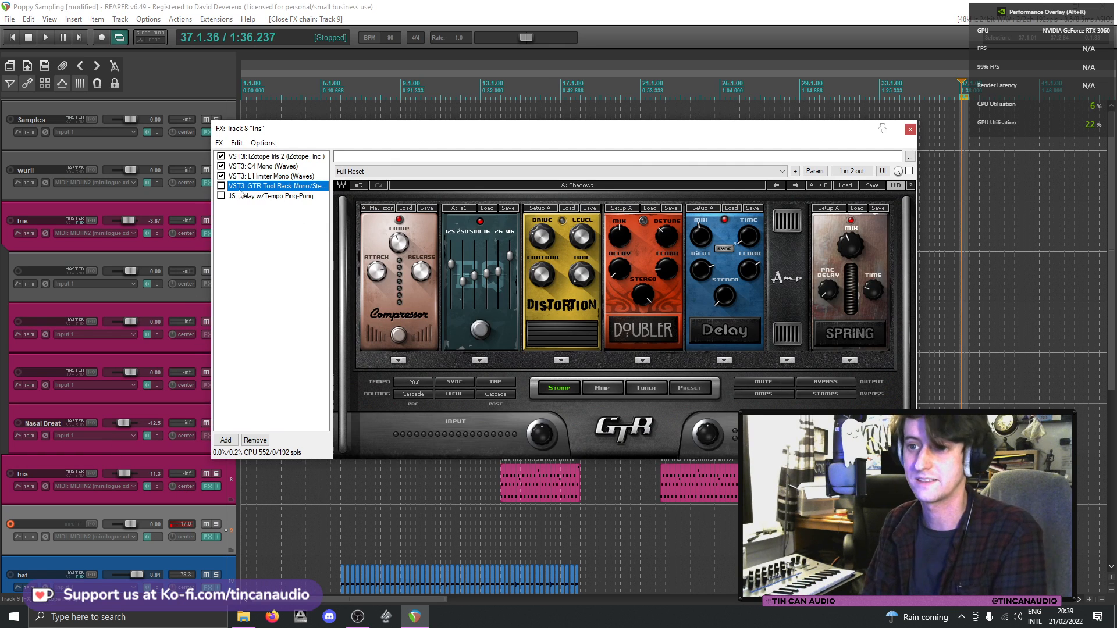
{"action": "left_click", "coordinate": [262, 176]}
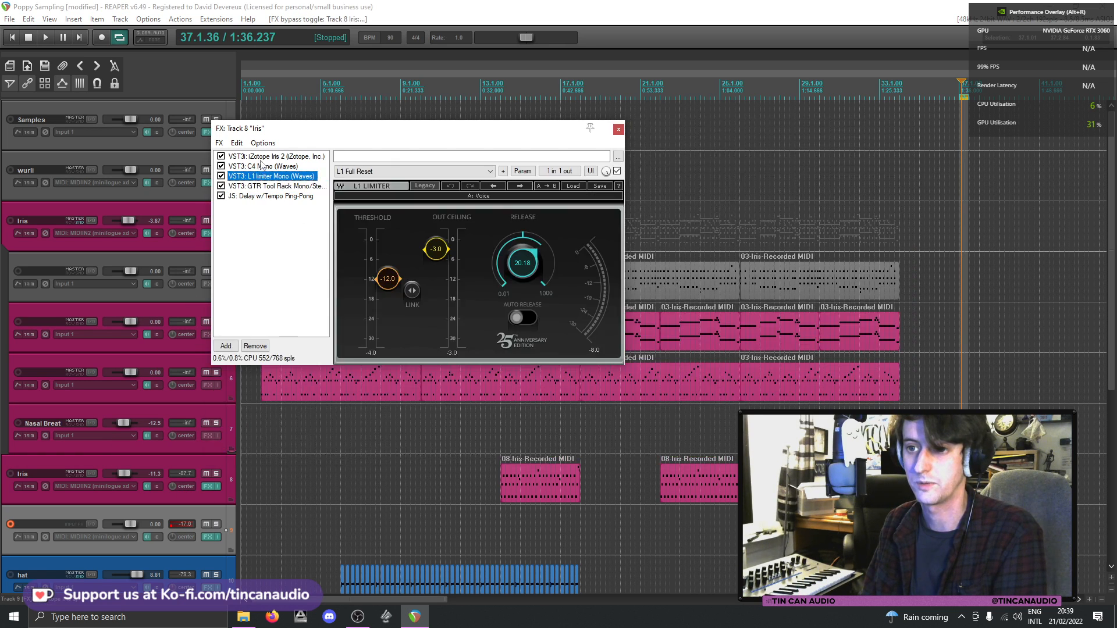
{"action": "left_click", "coordinate": [294, 157], "text": "shift"}
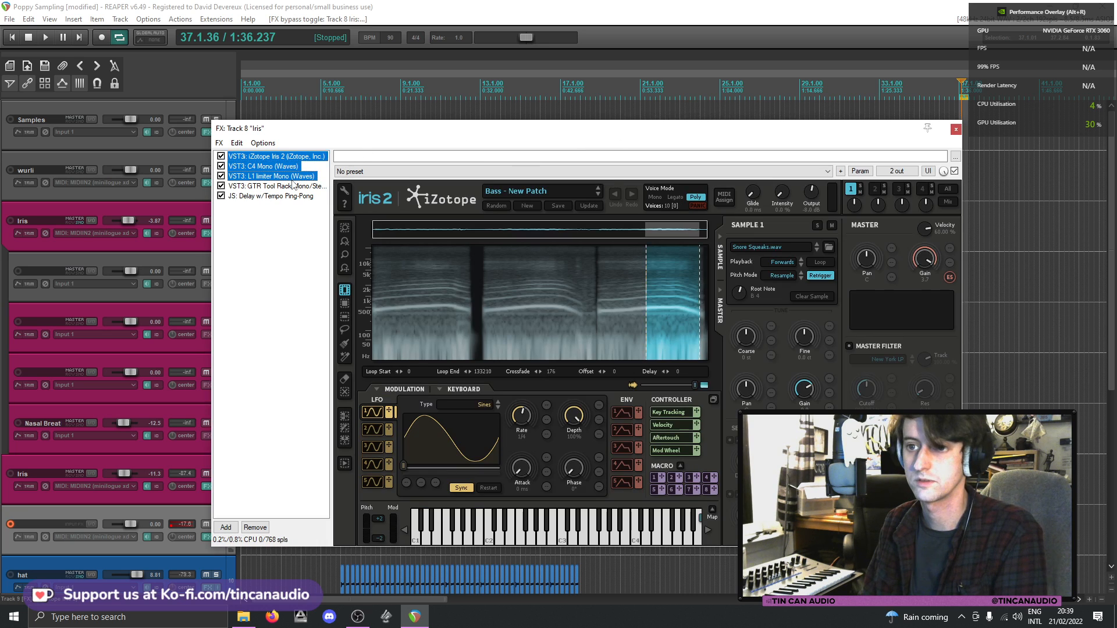
{"action": "left_click", "coordinate": [283, 175]}
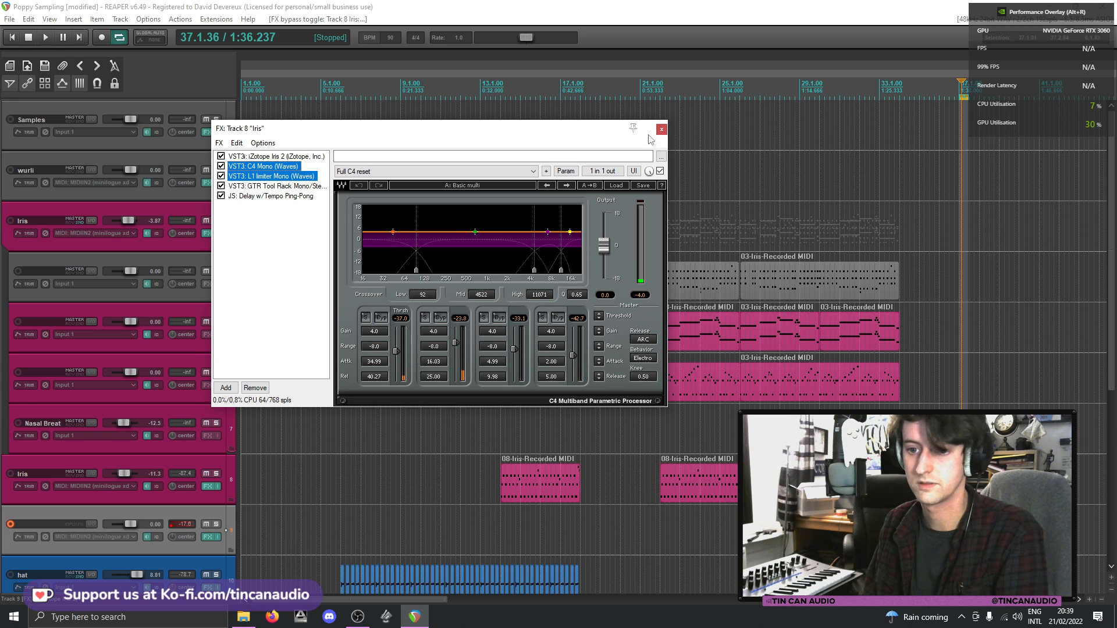
{"action": "left_click", "coordinate": [661, 130]}
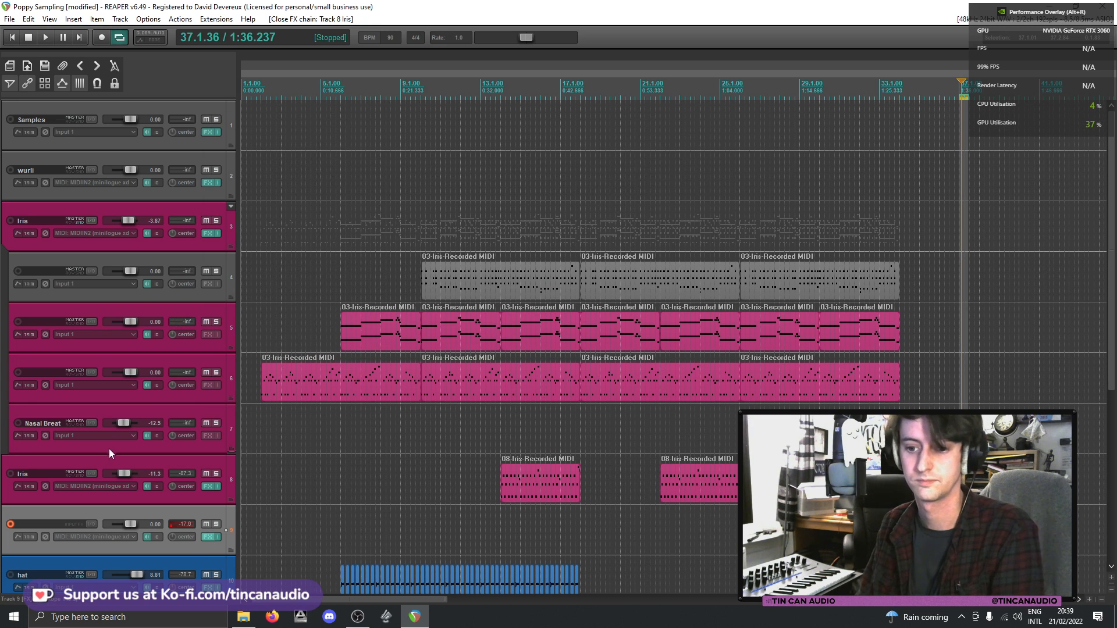
{"action": "left_click", "coordinate": [208, 536]}
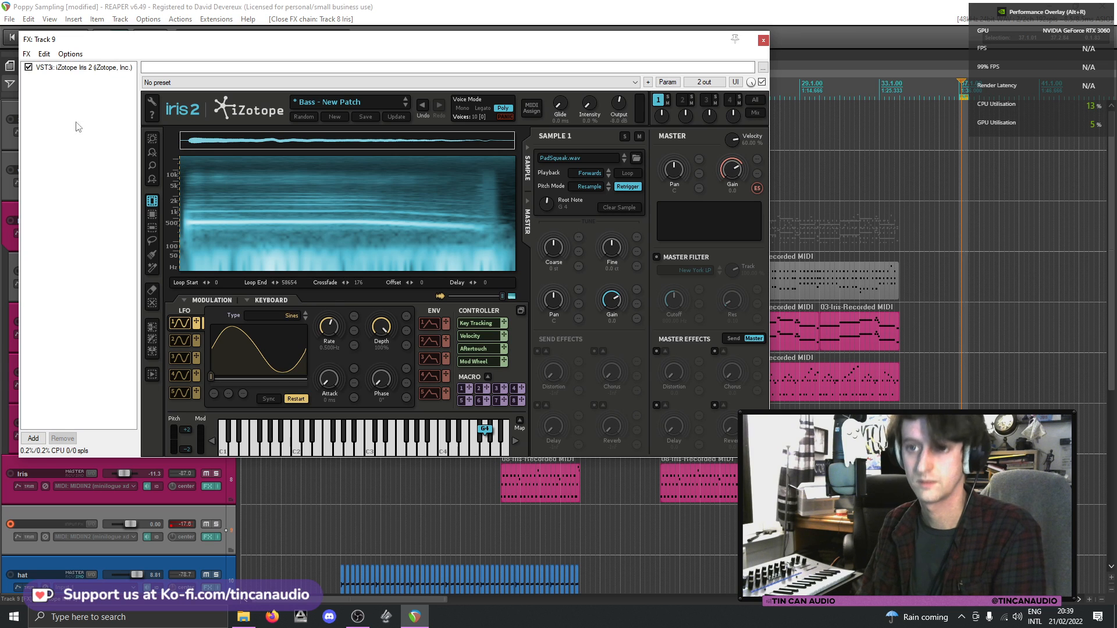
{"action": "key", "text": "ctrl+v"}
{"action": "left_click", "coordinate": [469, 41]}
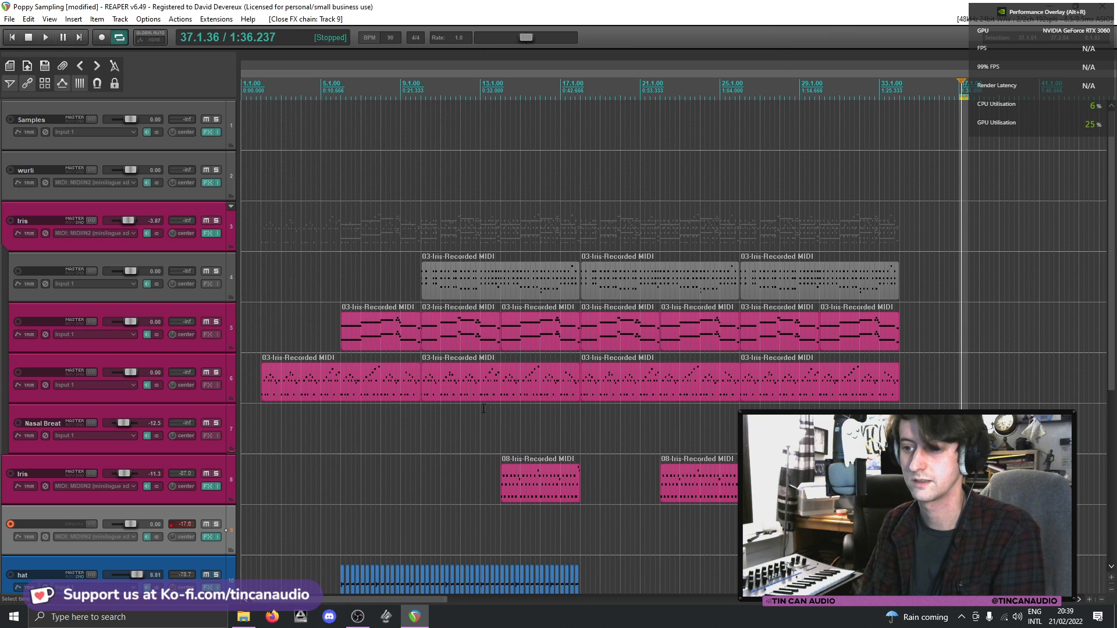
- Play the song from just before track 4's first clip and rename track 8 as Brass
{"action": "left_click", "coordinate": [419, 418]}
{"action": "key", "text": "space"}
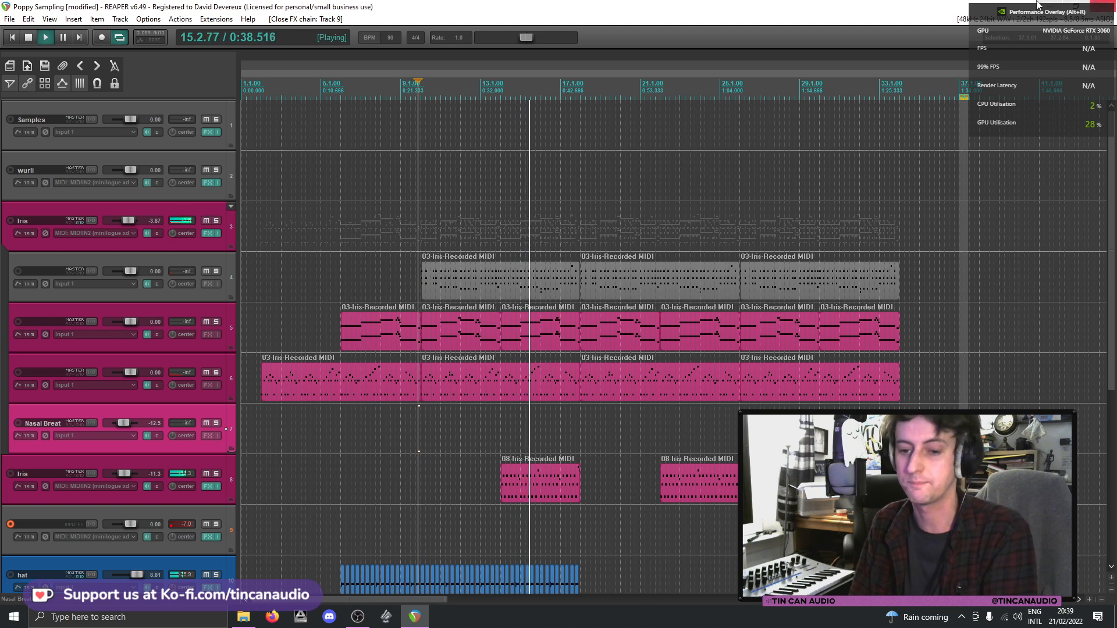
{"action": "double_click", "coordinate": [44, 473]}
{"action": "type", "text": "Brass"}
{"action": "key", "text": "Return"}
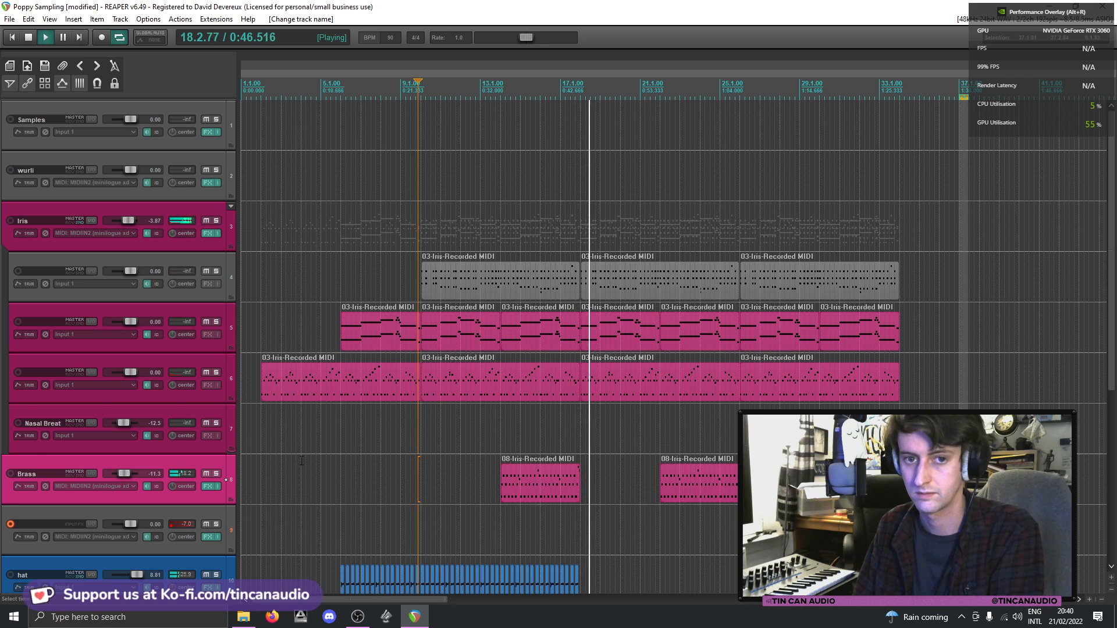
{"action": "key", "text": "Escape"}
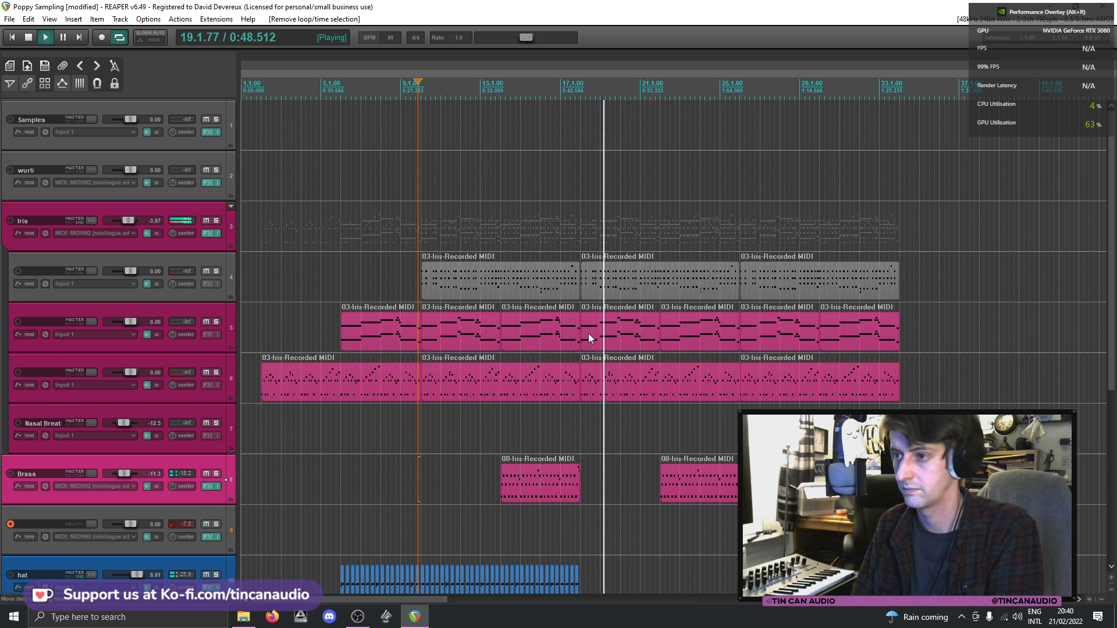
- Play around the first Brass clip and lower the Brass track volume to -17.7 dB
{"action": "left_click", "coordinate": [529, 493]}
{"action": "left_click", "coordinate": [504, 528]}
{"action": "key", "text": "space"}
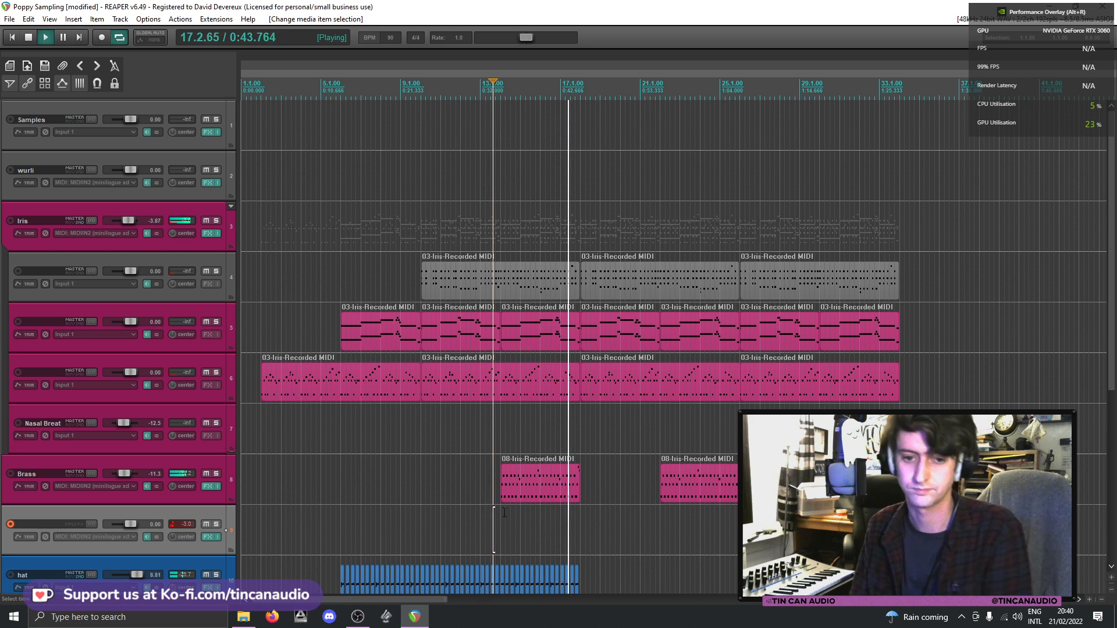
{"action": "left_click", "coordinate": [549, 496]}
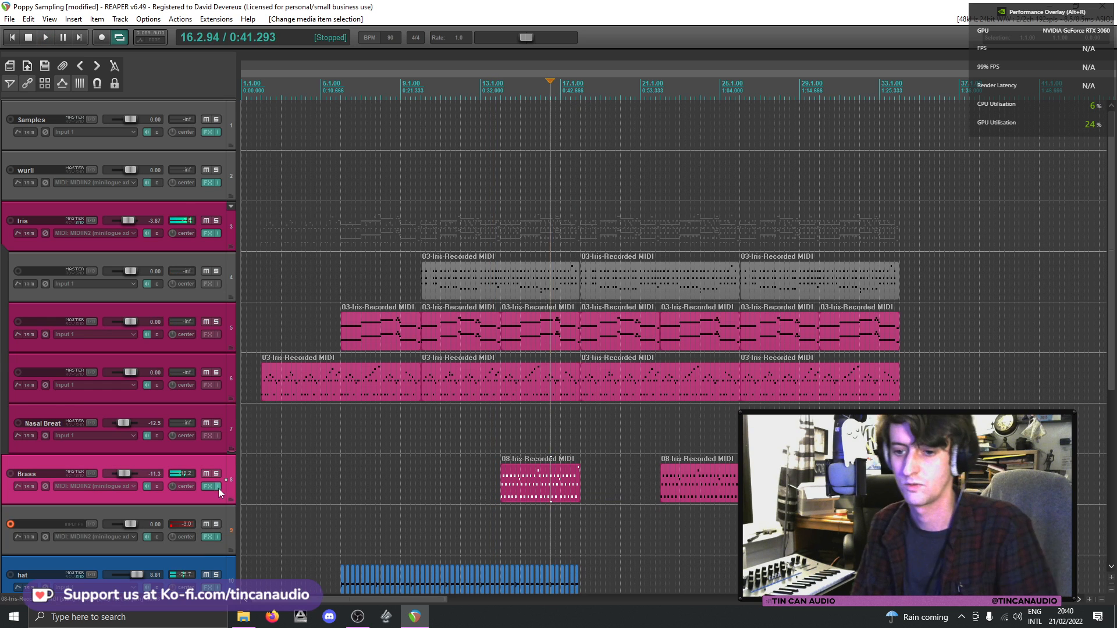
{"action": "left_click_drag", "start_coordinate": [128, 477], "coordinate": [173, 487]}
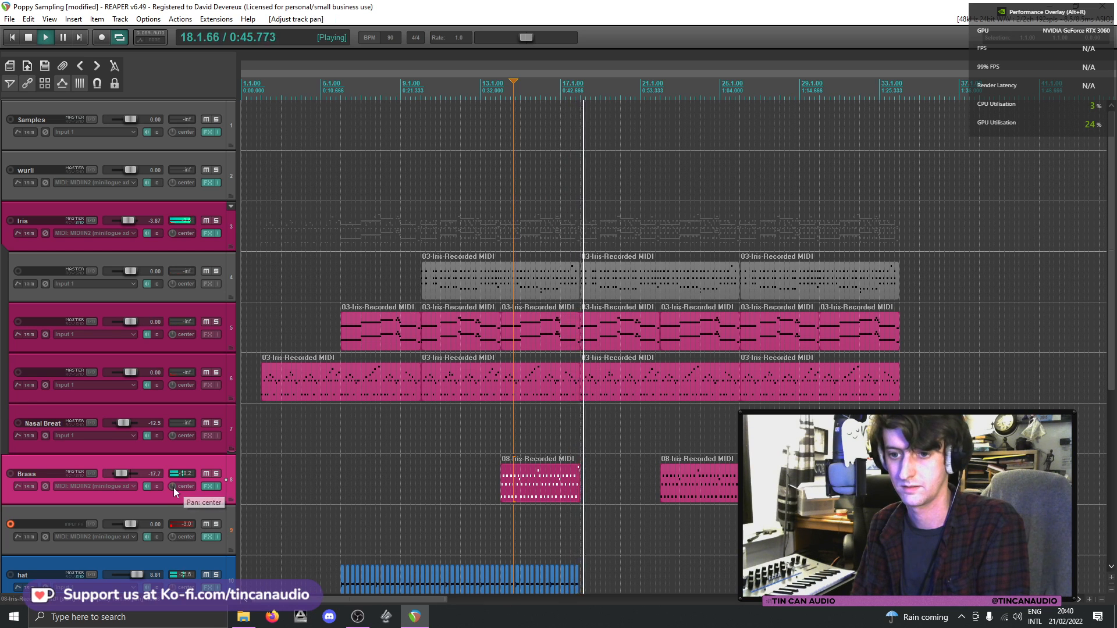
{"action": "left_click", "coordinate": [563, 491]}
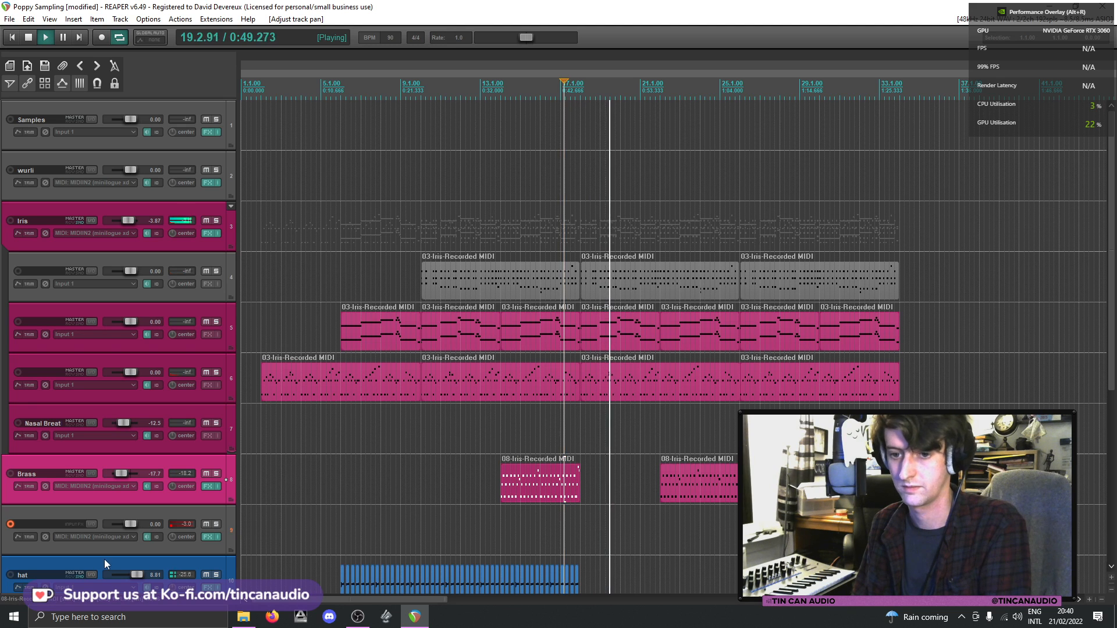
- Add the GTR Tool Rack Mono/Stereo effect to track 9 after the L1 limiter
{"action": "left_click", "coordinate": [208, 536]}
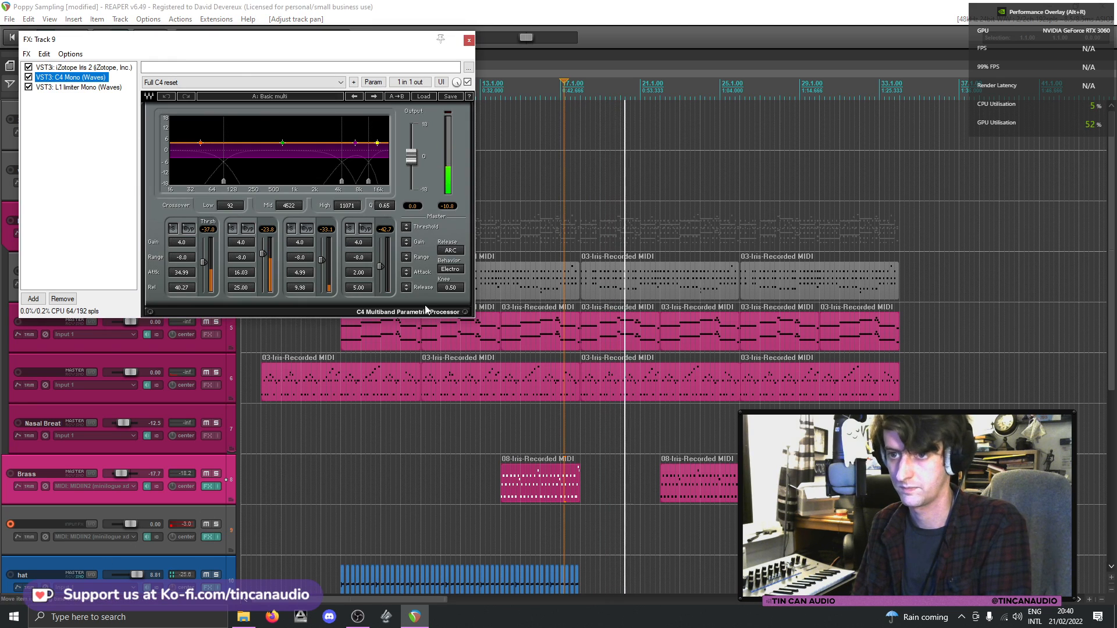
{"action": "left_click", "coordinate": [87, 88]}
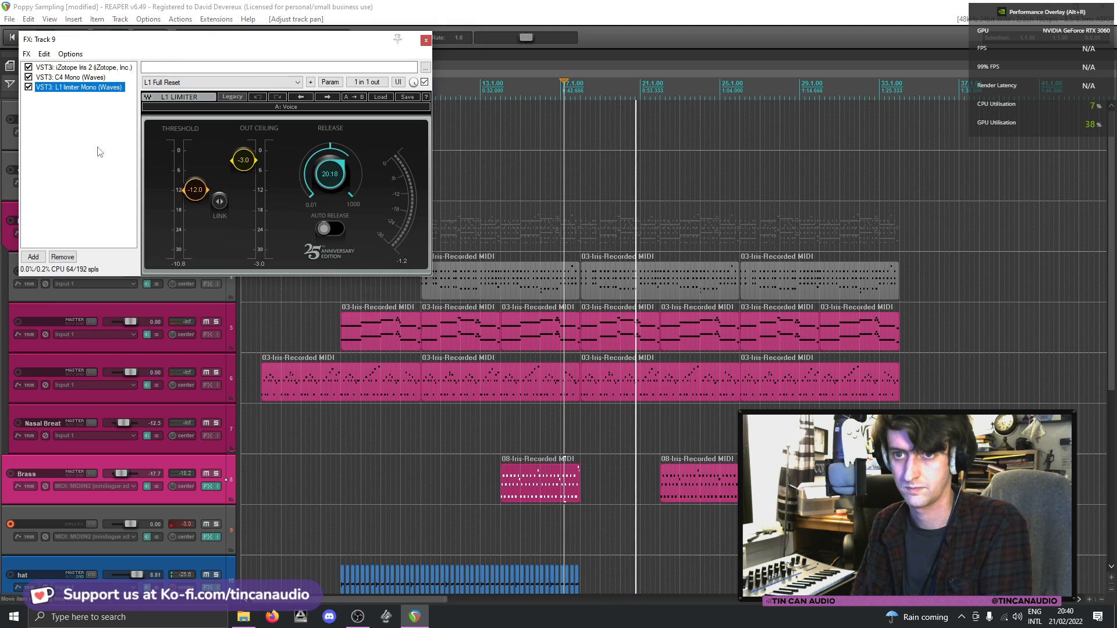
{"action": "left_click", "coordinate": [34, 257]}
{"action": "type", "text": "gtr"}
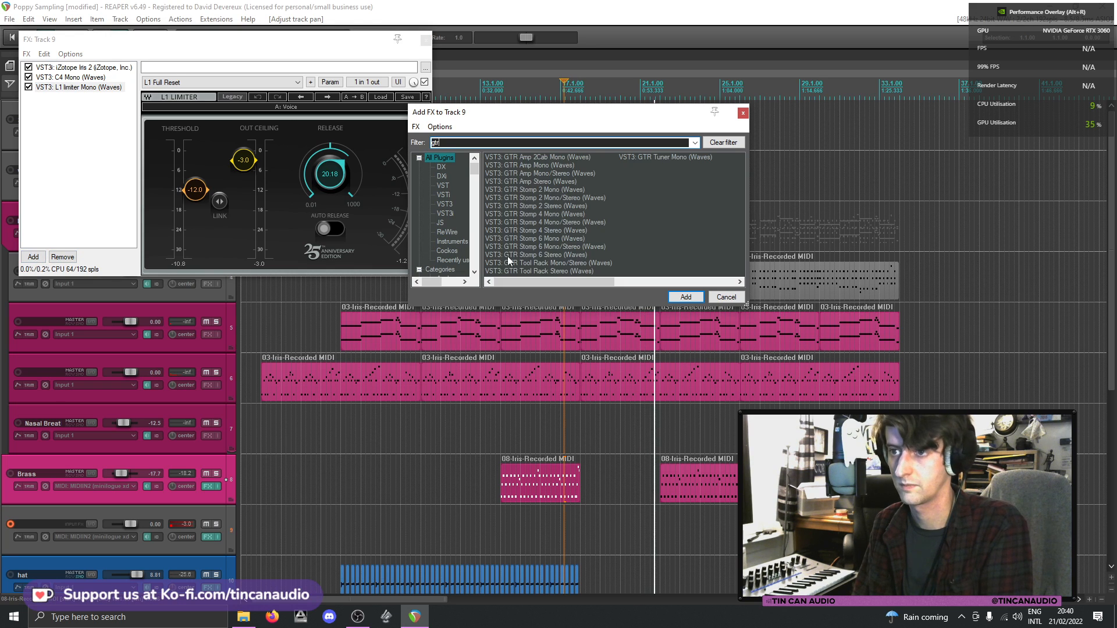
{"action": "left_click", "coordinate": [550, 264]}
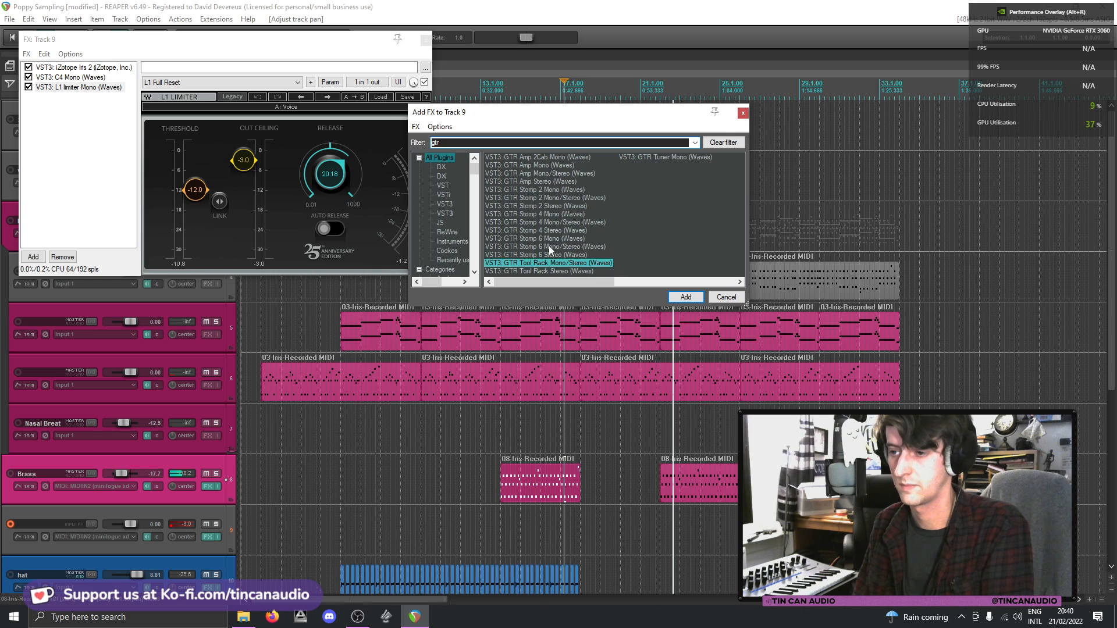
{"action": "key", "text": "Return"}
- Audition the Basic OverDrive preset in track 9's GTR Tool Rack and replace it with the DovesTry preset
{"action": "left_click", "coordinate": [671, 93]}
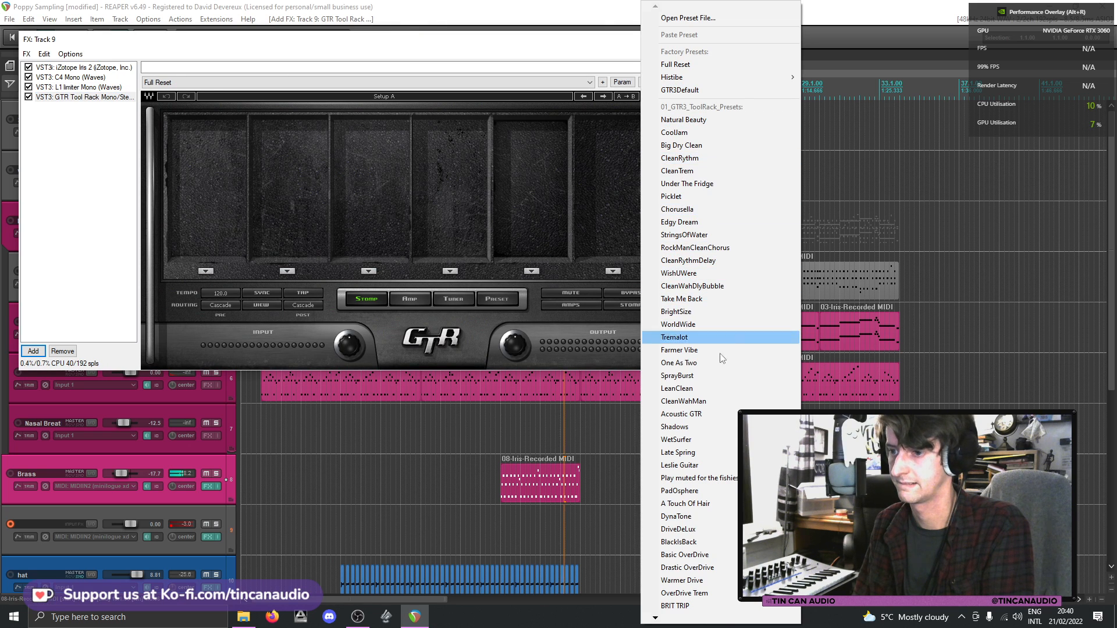
{"action": "left_click", "coordinate": [684, 555]}
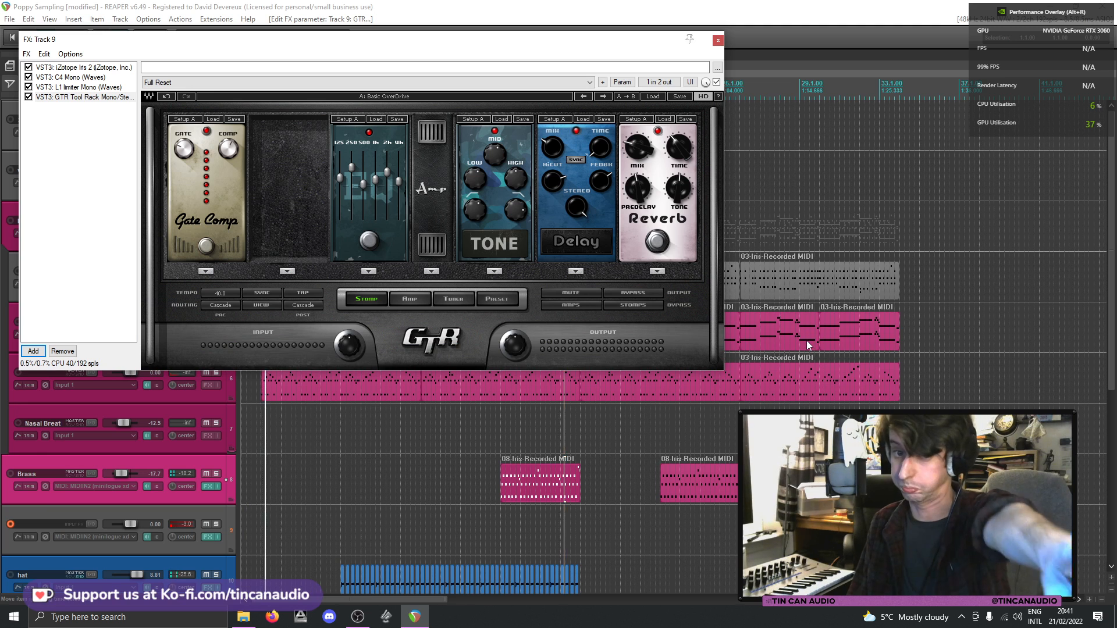
{"action": "left_click", "coordinate": [651, 96]}
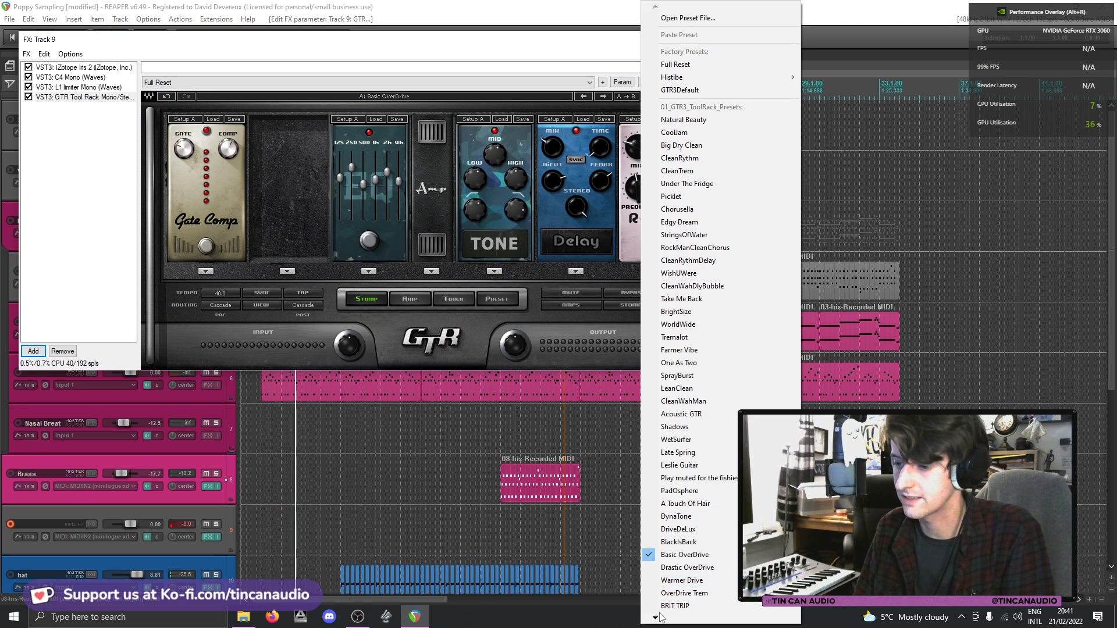
{"action": "mouse_move", "coordinate": [660, 618]}
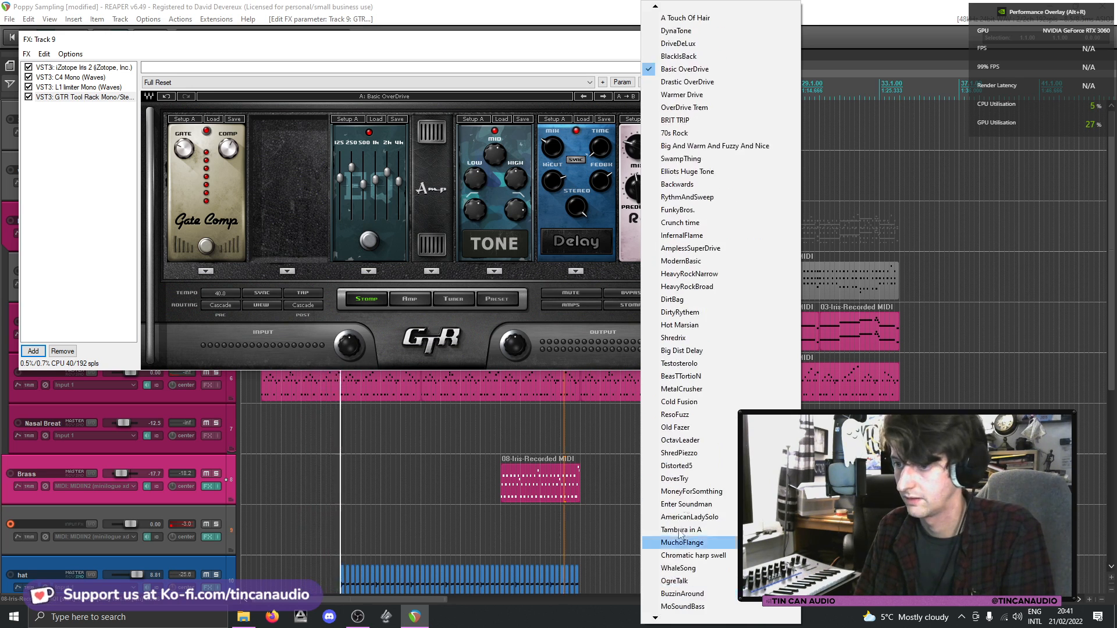
{"action": "left_click", "coordinate": [685, 478]}
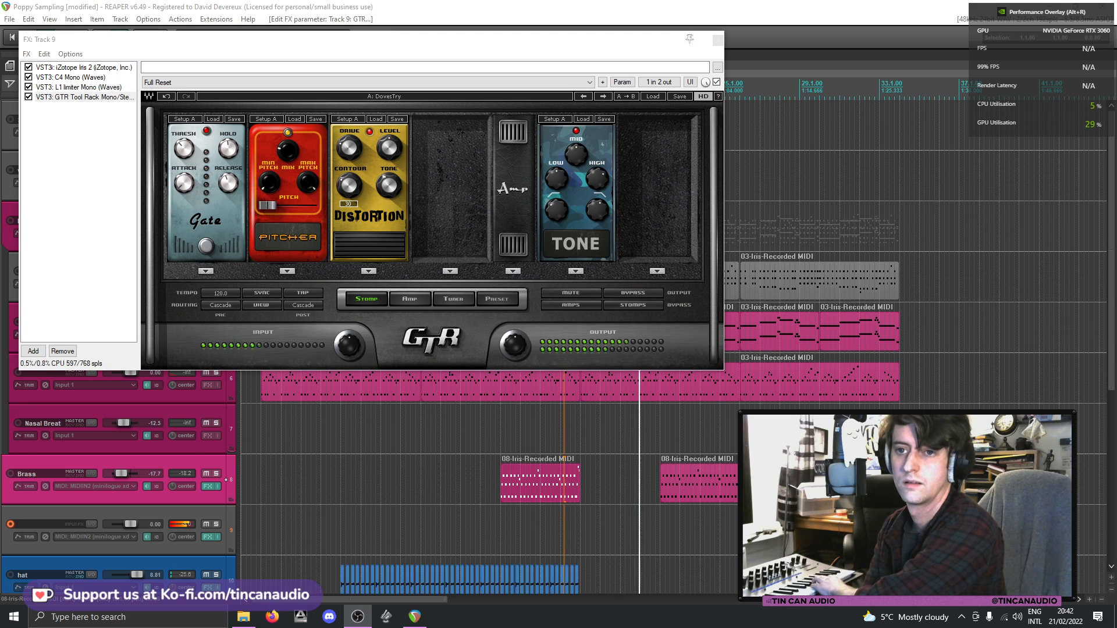
- Try different Fine tuning offsets for the PadSqueak sample in track 9's Iris 2 and reset Fine to its default
{"action": "left_click", "coordinate": [86, 53]}
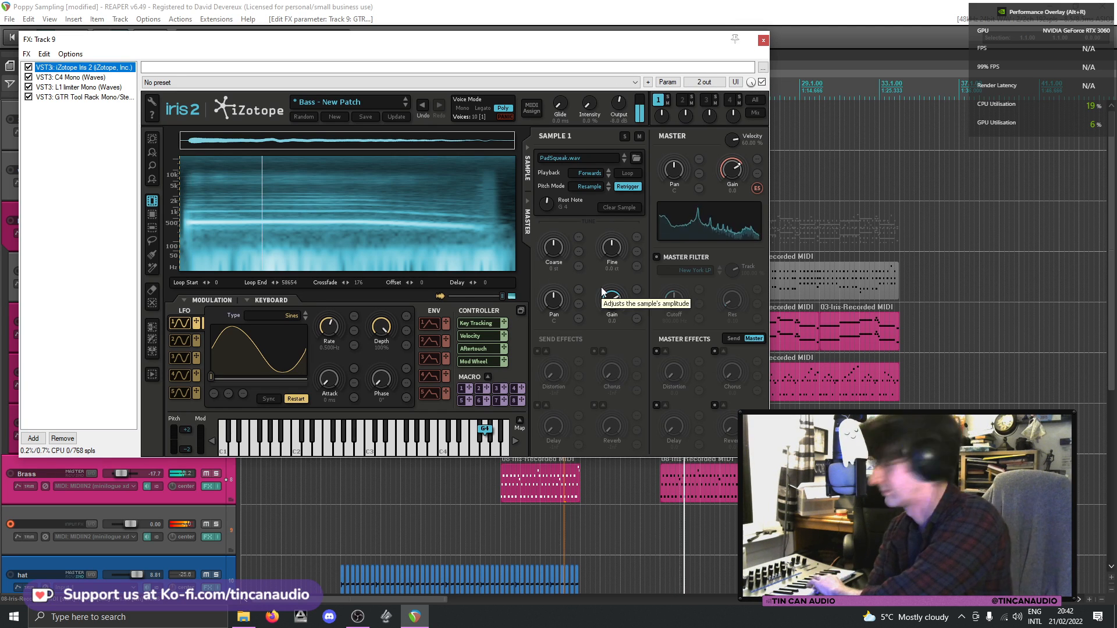
{"action": "left_click_drag", "start_coordinate": [570, 244], "coordinate": [607, 249]}
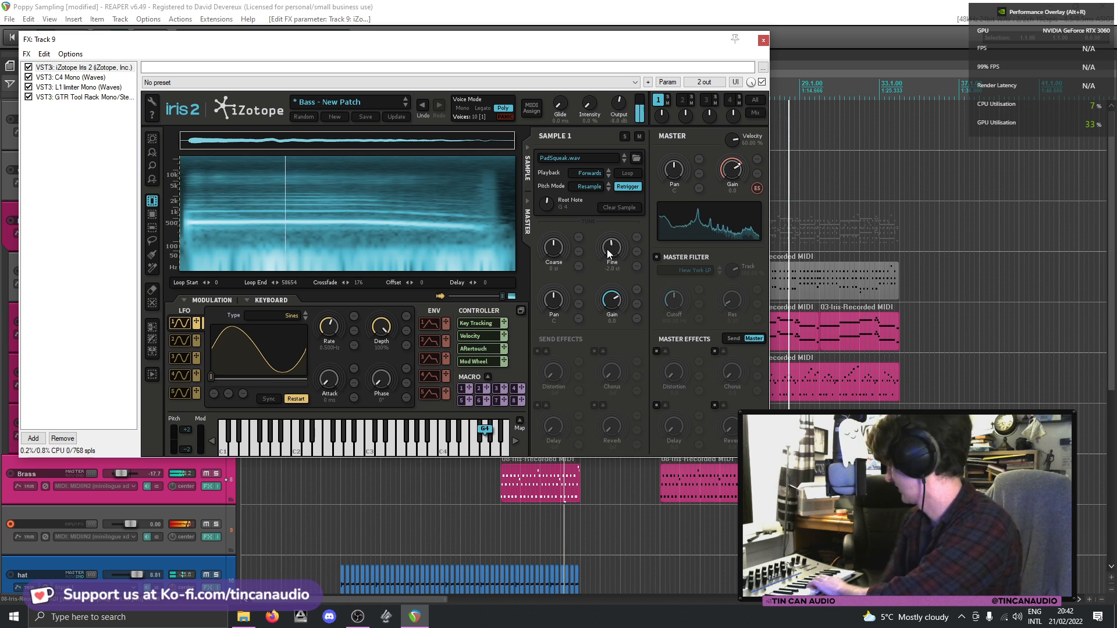
{"action": "left_click_drag", "start_coordinate": [606, 249], "coordinate": [615, 250]}
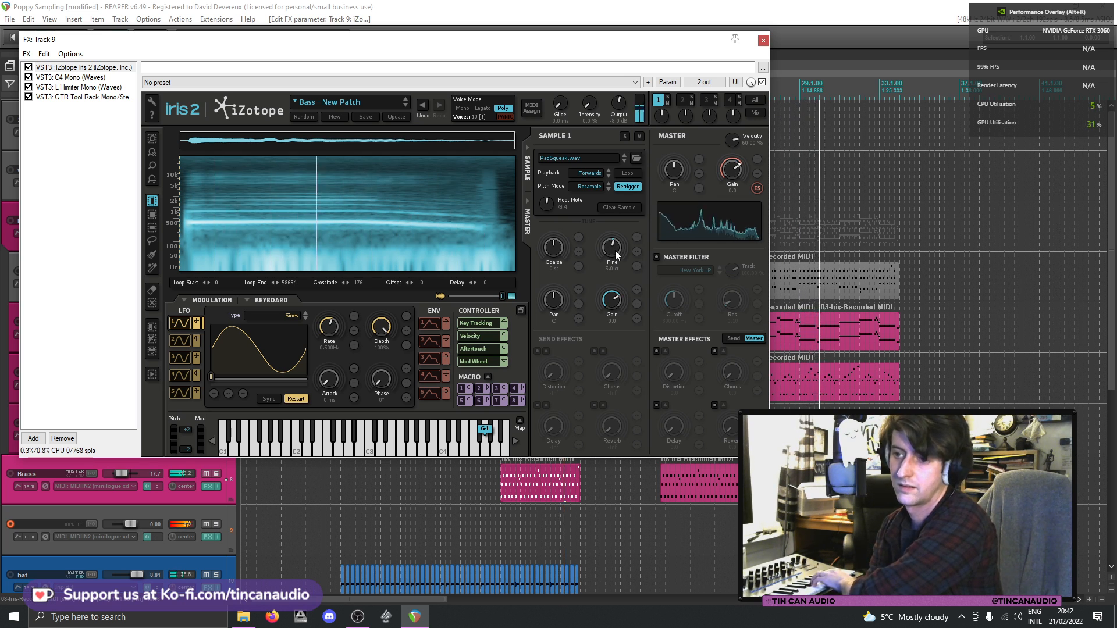
{"action": "scroll", "coordinate": [613, 249], "scroll_direction": "up", "scroll_amount": 4}
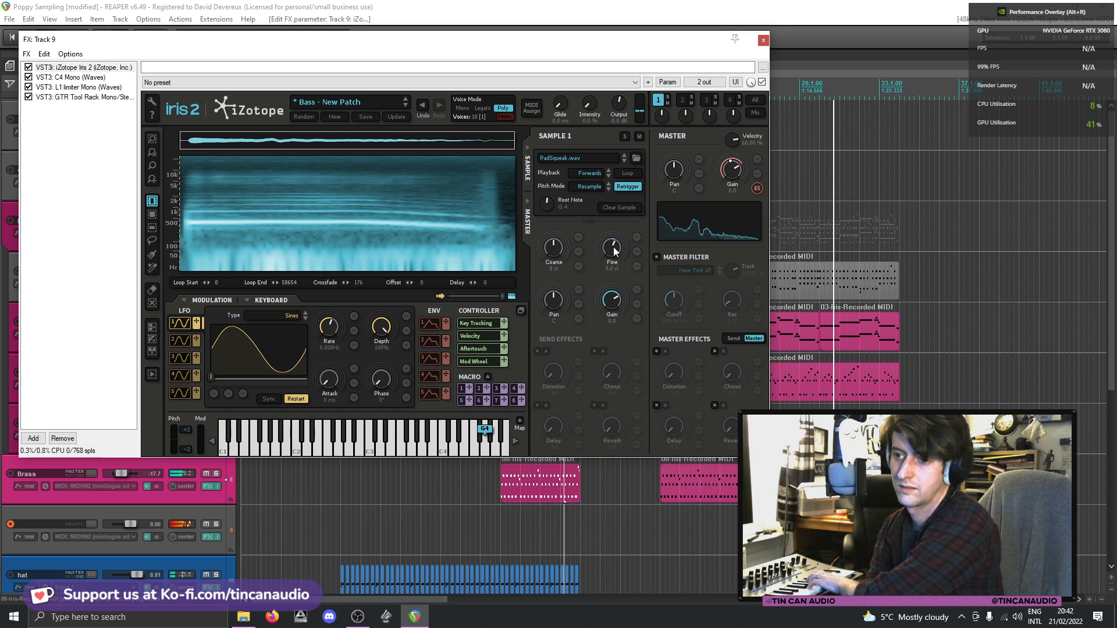
{"action": "scroll", "coordinate": [615, 250], "scroll_direction": "up", "scroll_amount": 12}
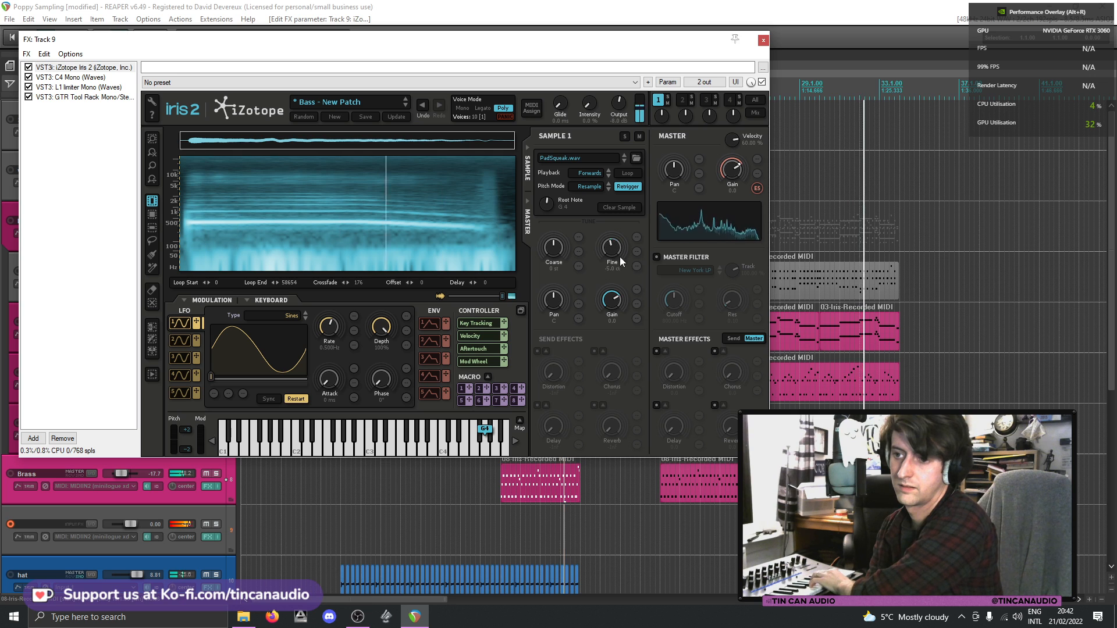
{"action": "double_click", "coordinate": [611, 249]}
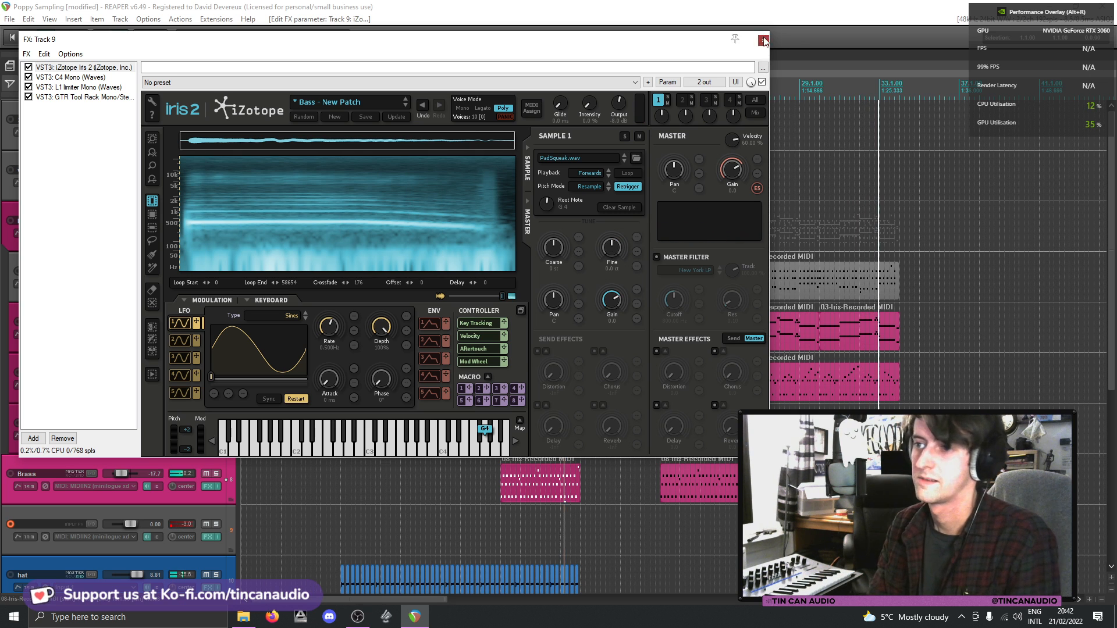
- Close track 9's effects window, stop playback and save the project
{"action": "left_click", "coordinate": [763, 40]}
{"action": "left_click", "coordinate": [637, 386]}
{"action": "key", "text": "space"}
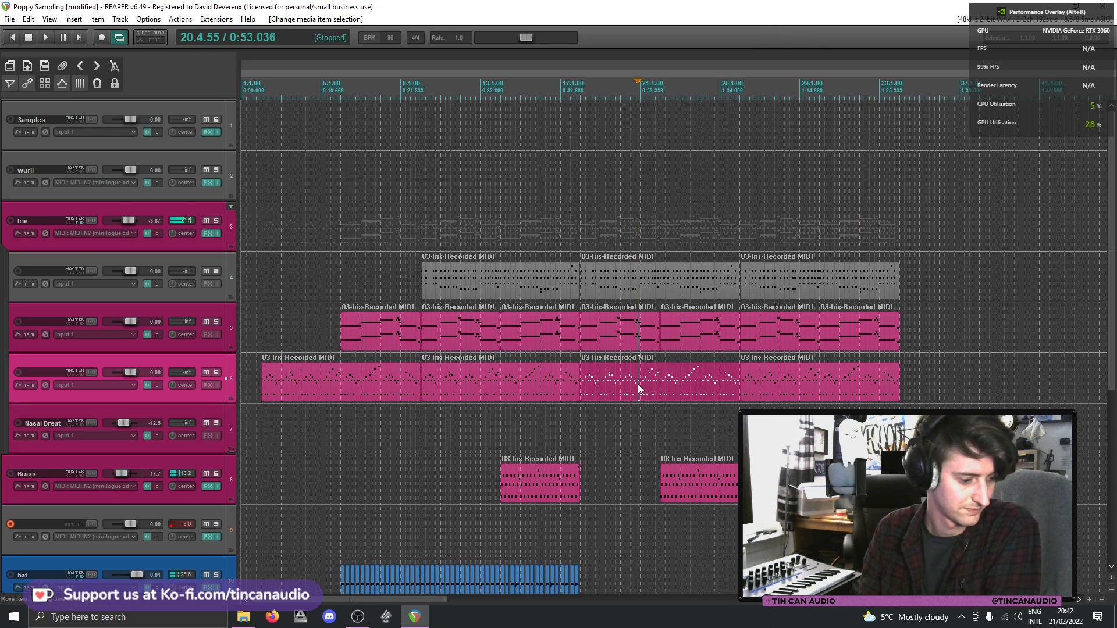
{"action": "key", "text": "ctrl+s"}
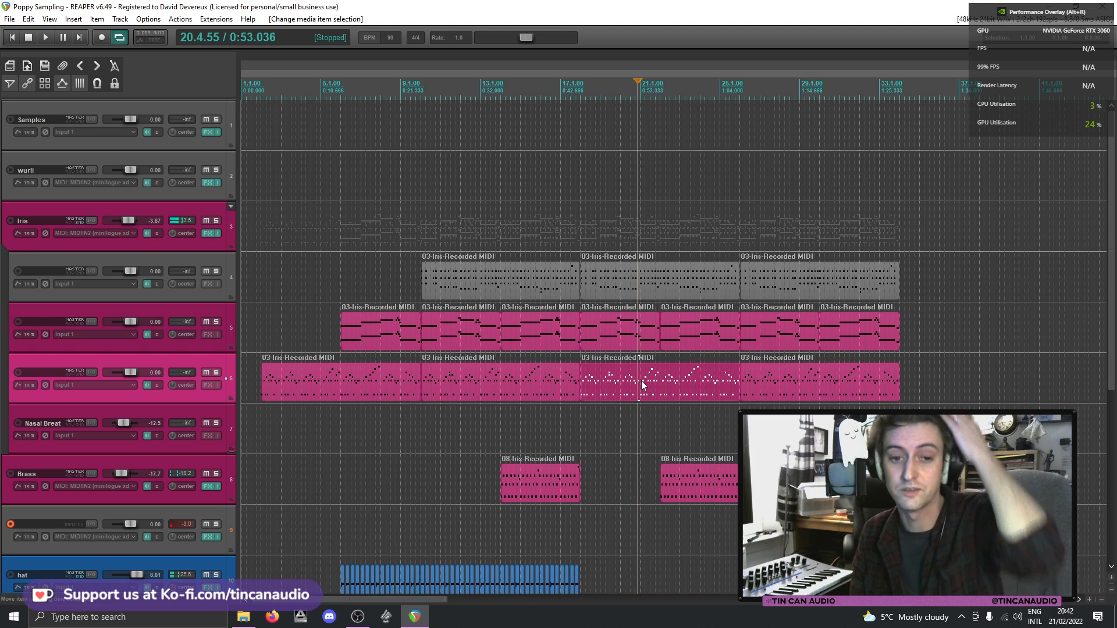
- Play the arrangement from just before the first MIDI clip on track 4
{"action": "scroll", "coordinate": [659, 391], "scroll_direction": "down", "scroll_amount": 1}
{"action": "scroll", "coordinate": [660, 391], "scroll_direction": "up", "scroll_amount": 1}
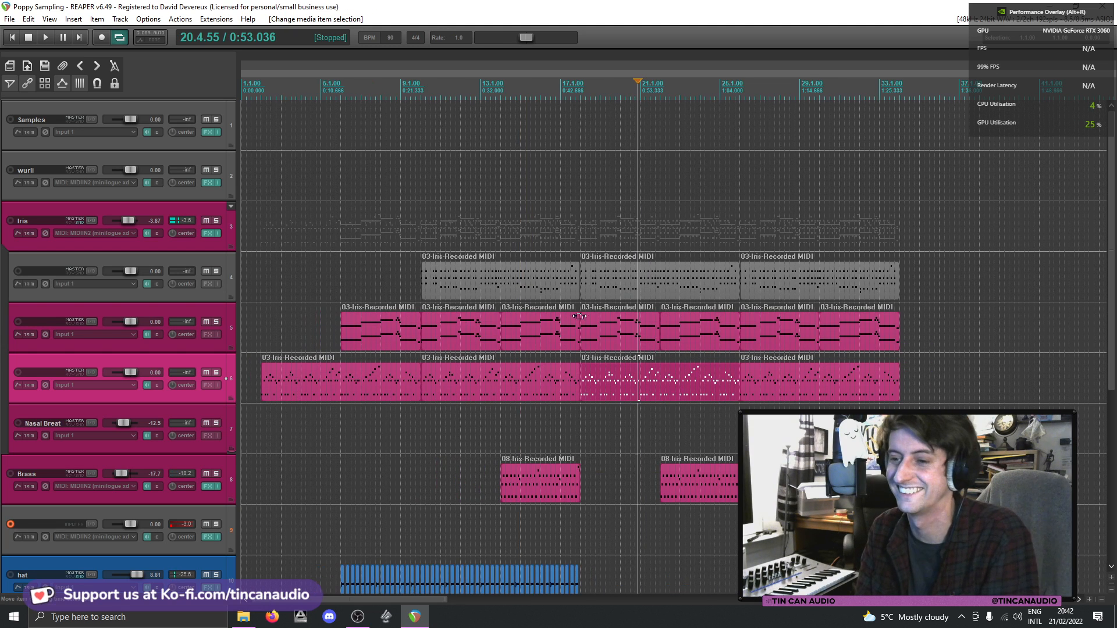
{"action": "left_click", "coordinate": [420, 284]}
{"action": "key", "text": "space"}
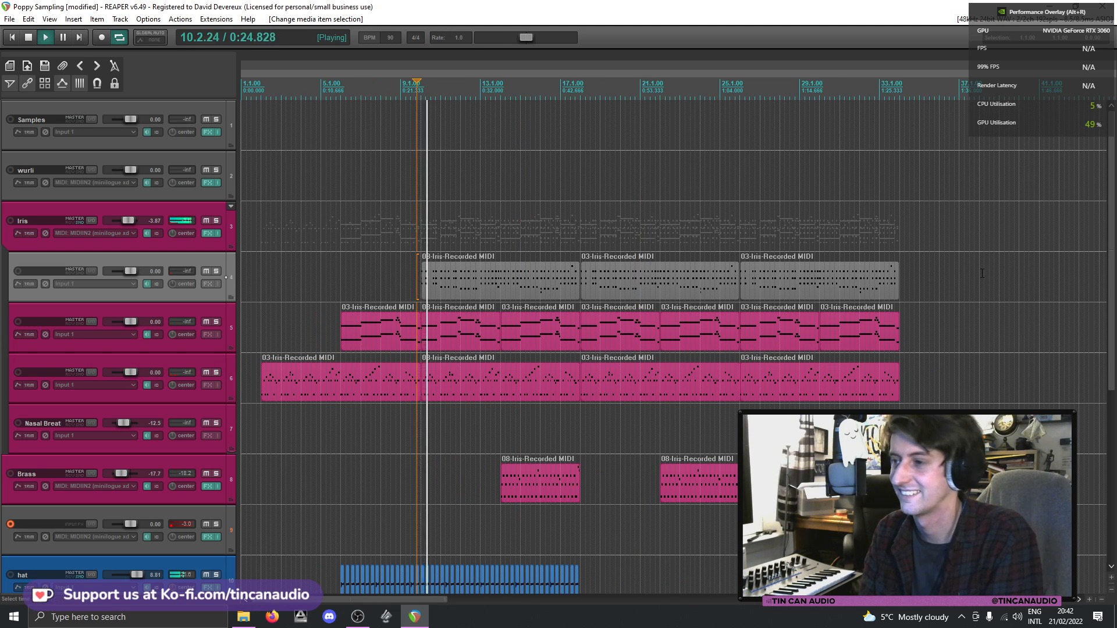
- Load the WishUWere preset in track 9's GTR Tool Rack and lower its output level to -1.5
{"action": "left_click_drag", "start_coordinate": [1112, 269], "coordinate": [1115, 343]}
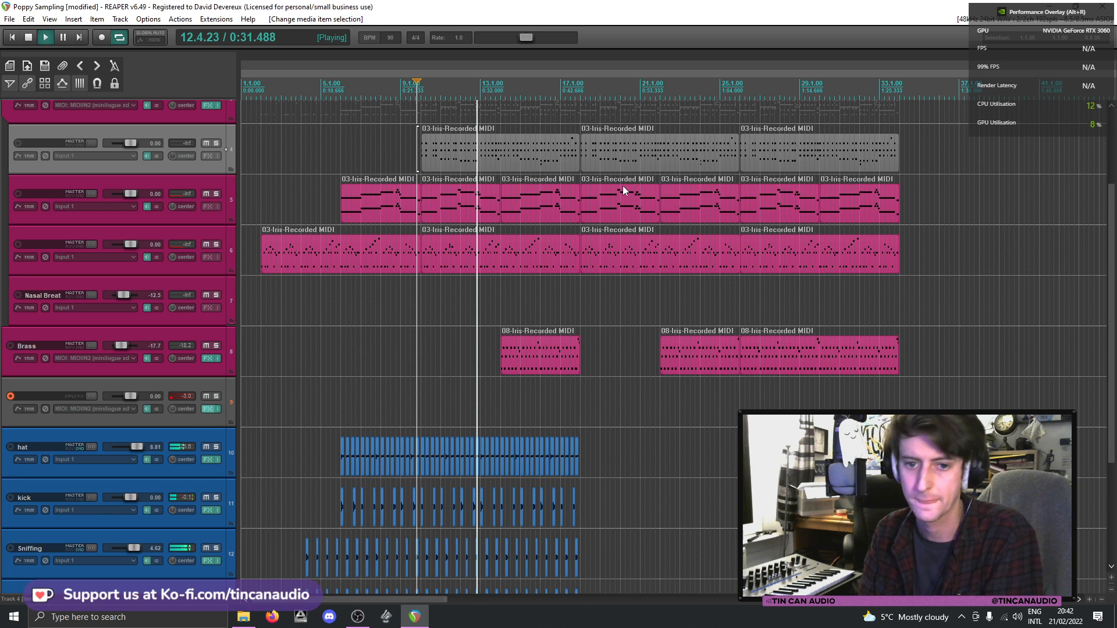
{"action": "key", "text": "f"}
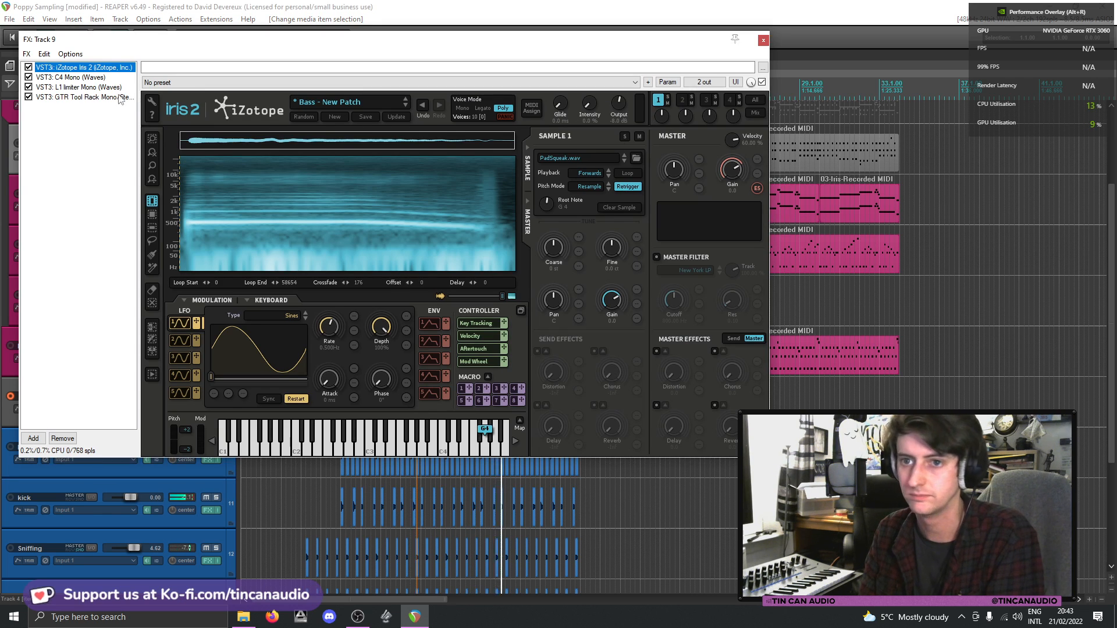
{"action": "left_click", "coordinate": [120, 99]}
{"action": "left_click", "coordinate": [663, 96]}
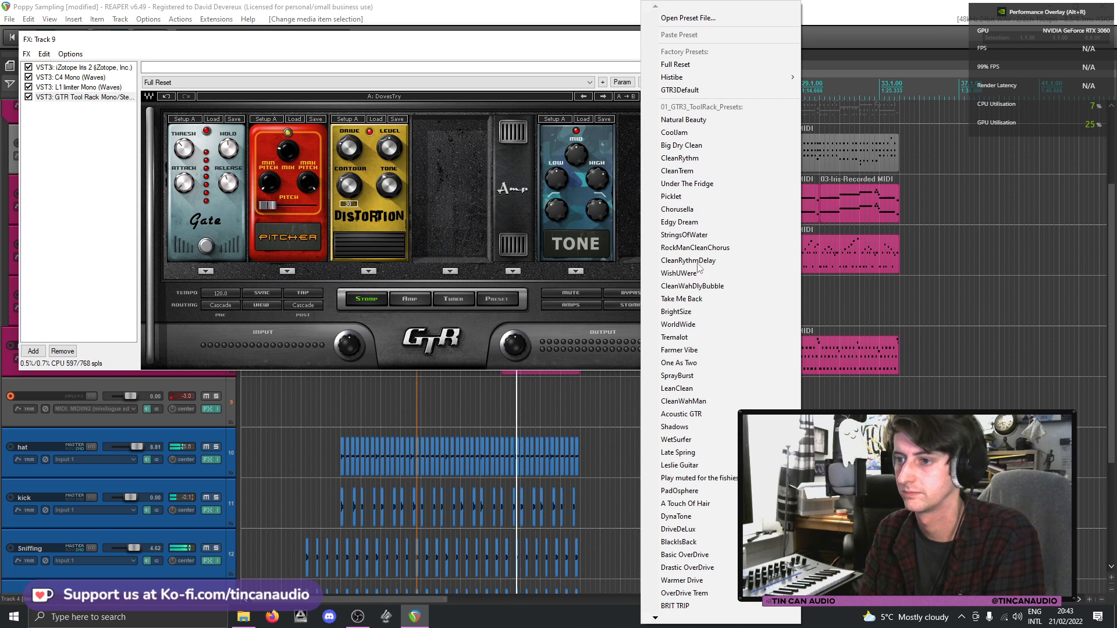
{"action": "left_click", "coordinate": [692, 273]}
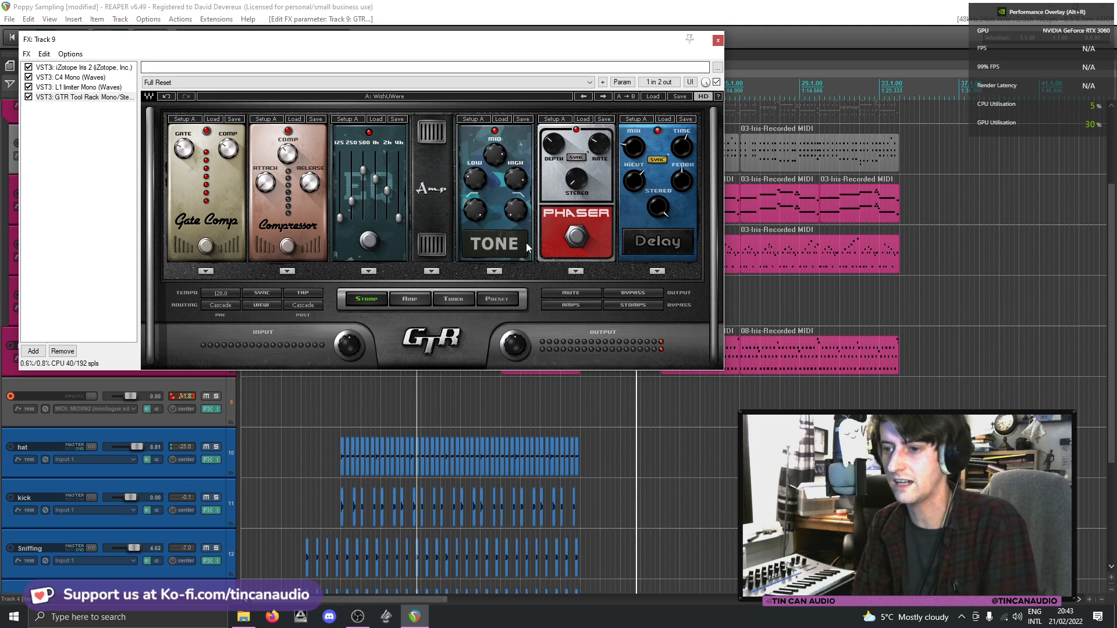
{"action": "left_click_drag", "start_coordinate": [516, 344], "coordinate": [518, 352]}
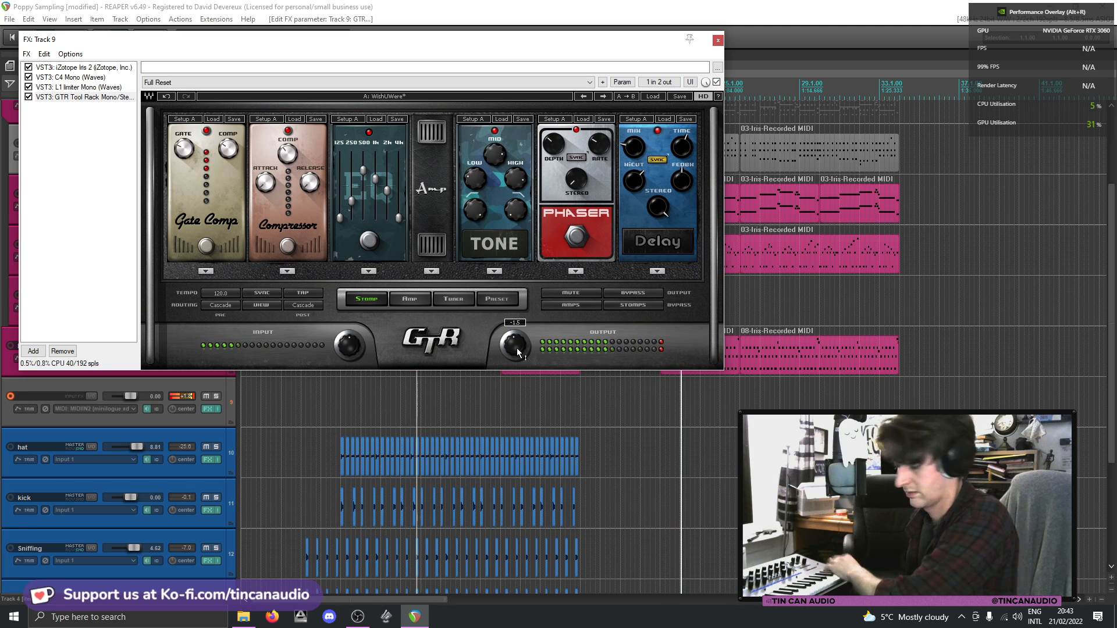
{"action": "left_click", "coordinate": [737, 358]}
- Load the Full Reset preset in track 9's GTR Tool Rack and put a Distortion stomp in the first slot
{"action": "left_click", "coordinate": [651, 97]}
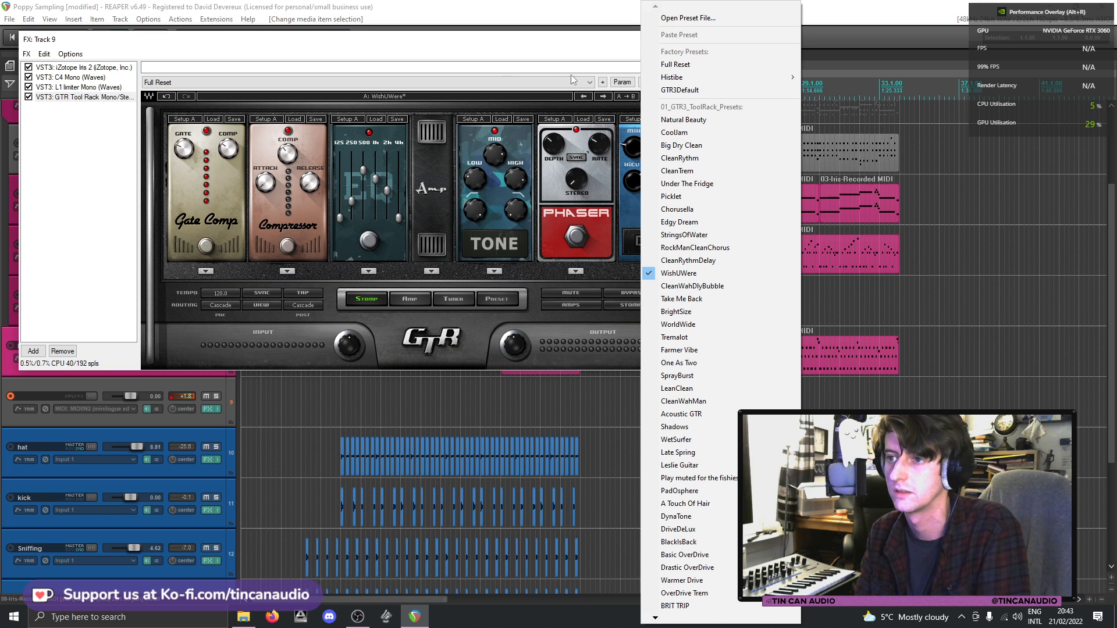
{"action": "left_click", "coordinate": [420, 100]}
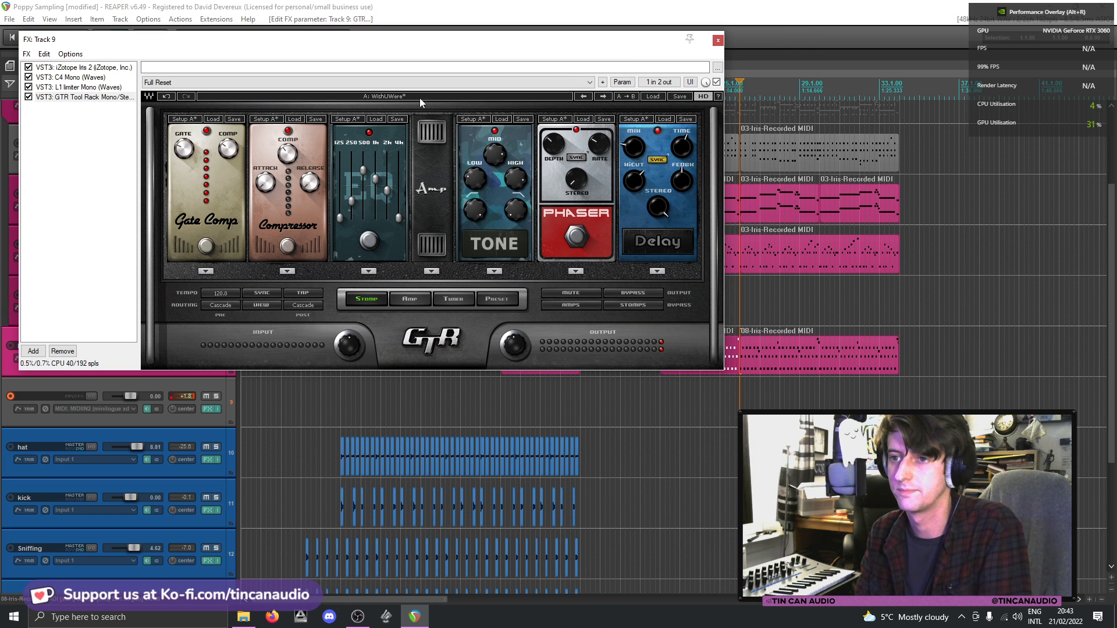
{"action": "left_click", "coordinate": [655, 98]}
{"action": "left_click", "coordinate": [675, 64]}
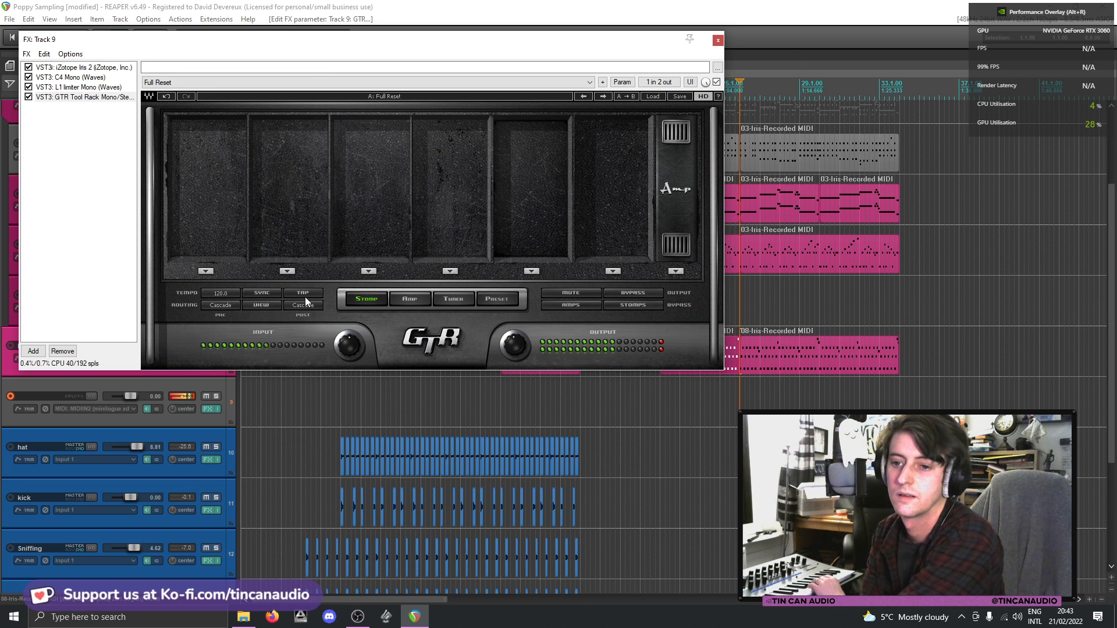
{"action": "left_click", "coordinate": [409, 300]}
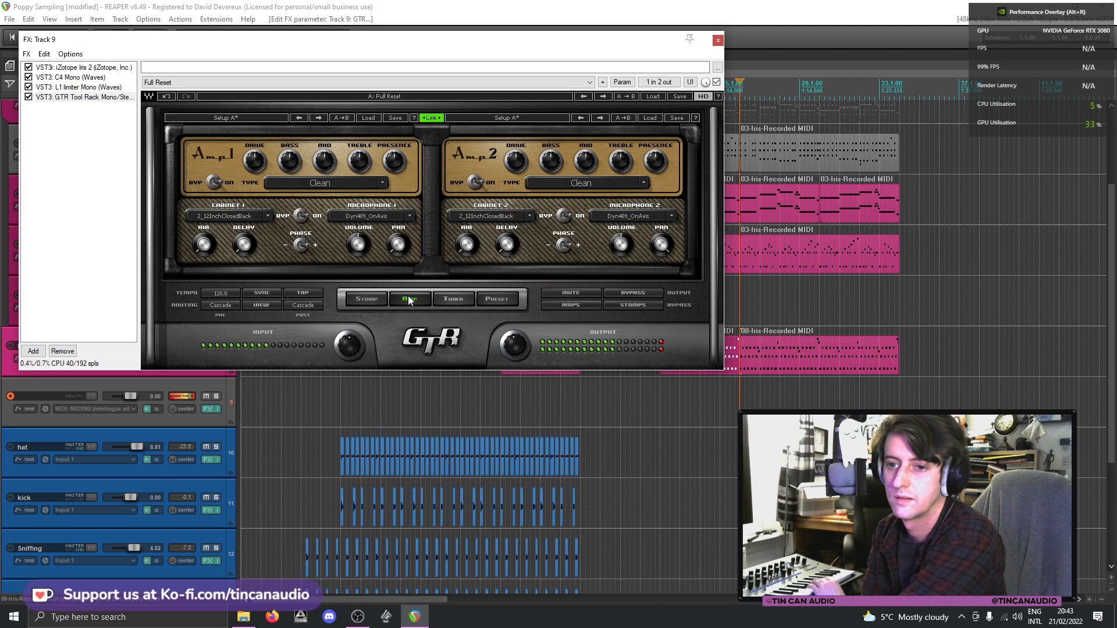
{"action": "left_click", "coordinate": [352, 305]}
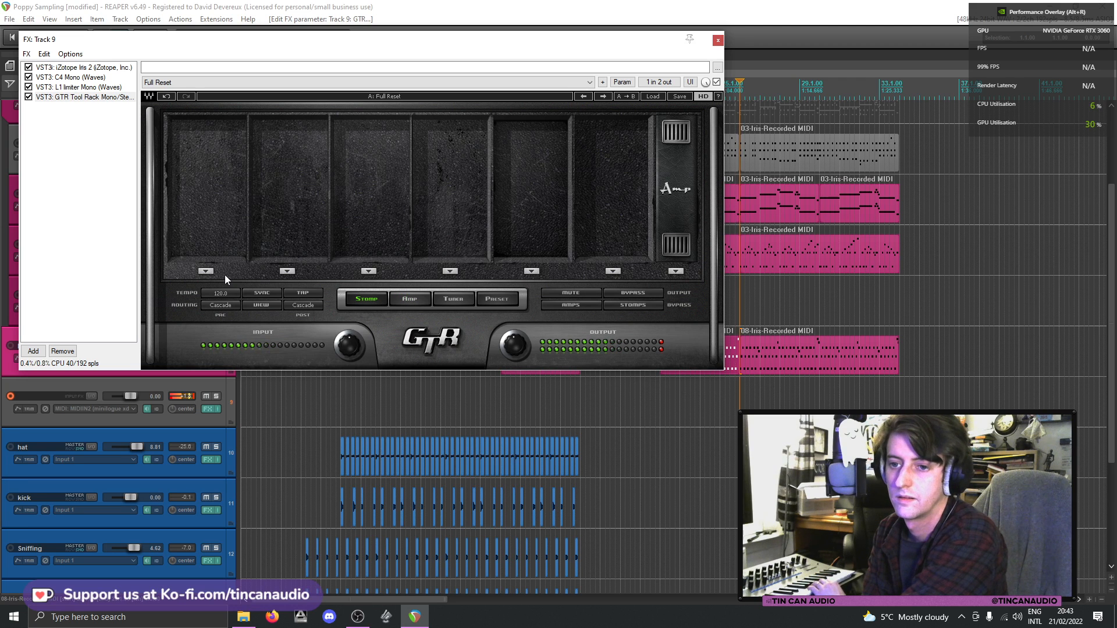
{"action": "left_click", "coordinate": [205, 271]}
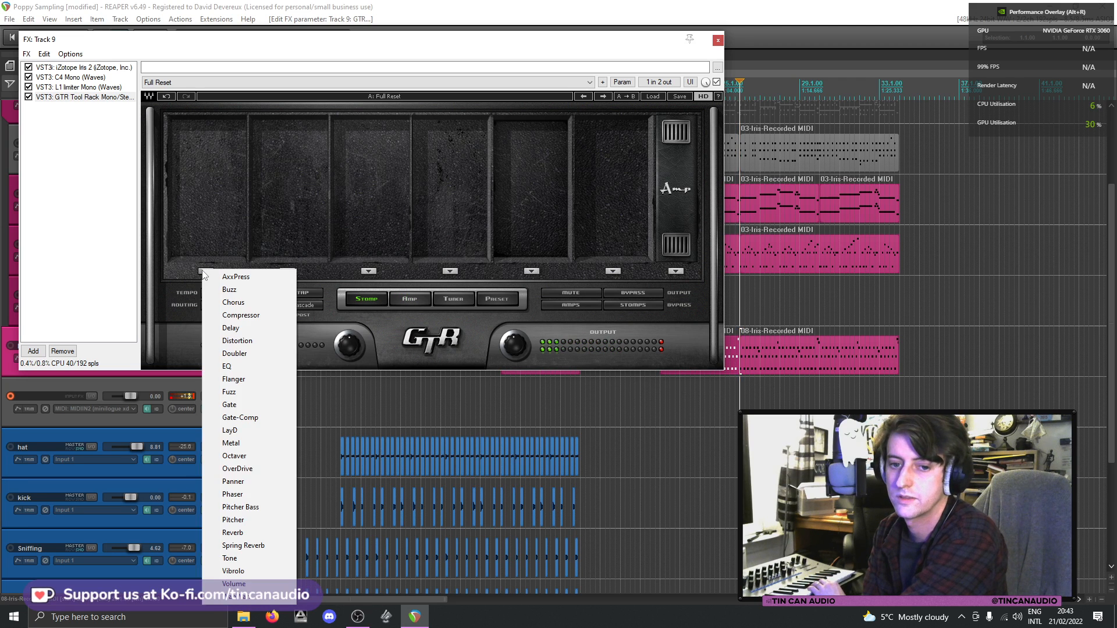
{"action": "left_click", "coordinate": [243, 339]}
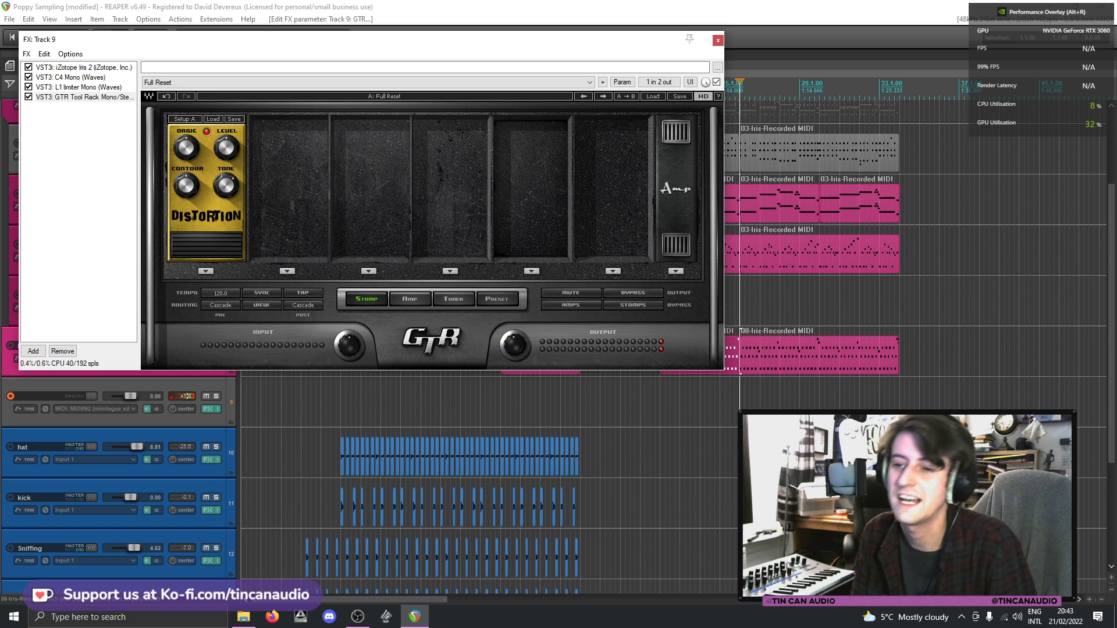
- Replace the GTR Tool Rack in track 9's effects chain with the GTR Amp Mono plug-in
{"action": "left_click", "coordinate": [77, 351]}
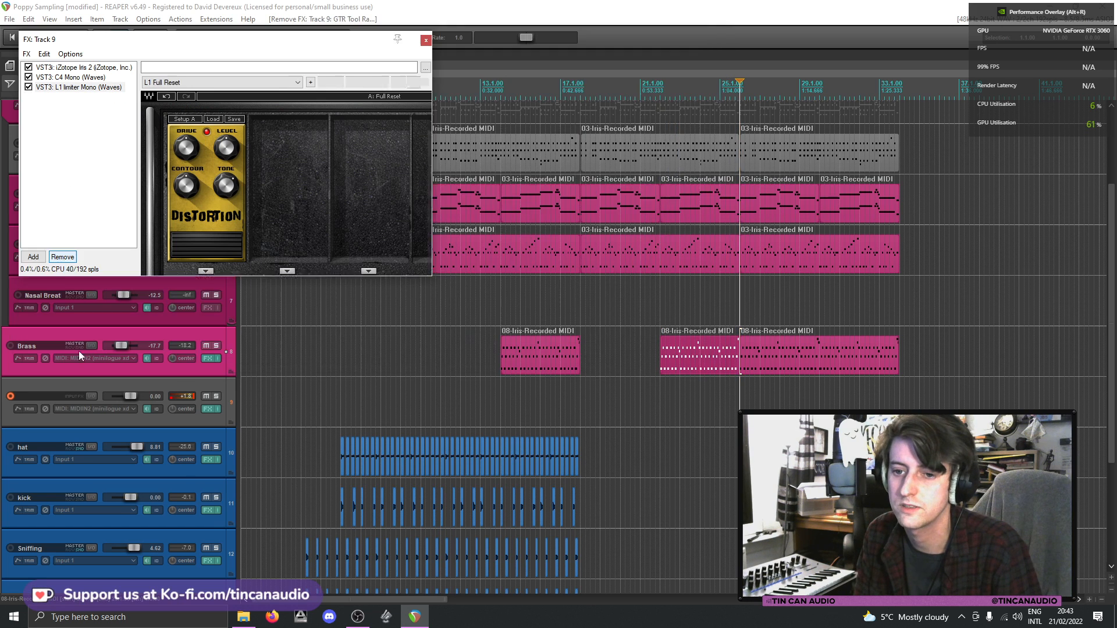
{"action": "left_click", "coordinate": [33, 257]}
{"action": "type", "text": "amp"}
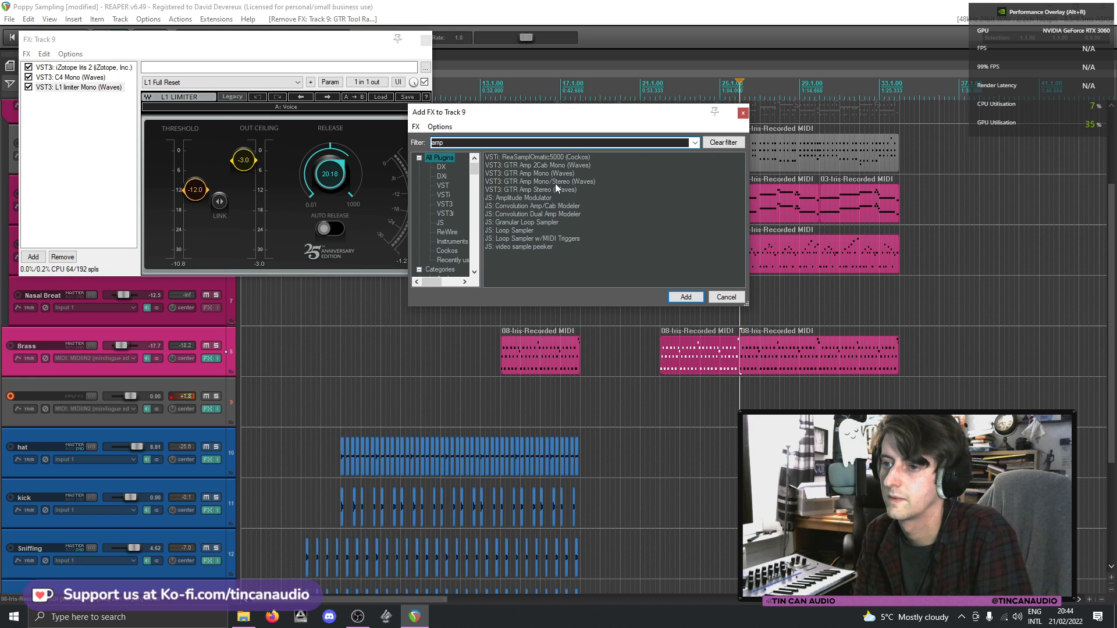
{"action": "double_click", "coordinate": [550, 173]}
- Audition the OverDrive Default, Drive Default and CreamyTone presets in track 9's GTR Amp Mono
{"action": "left_click", "coordinate": [529, 97]}
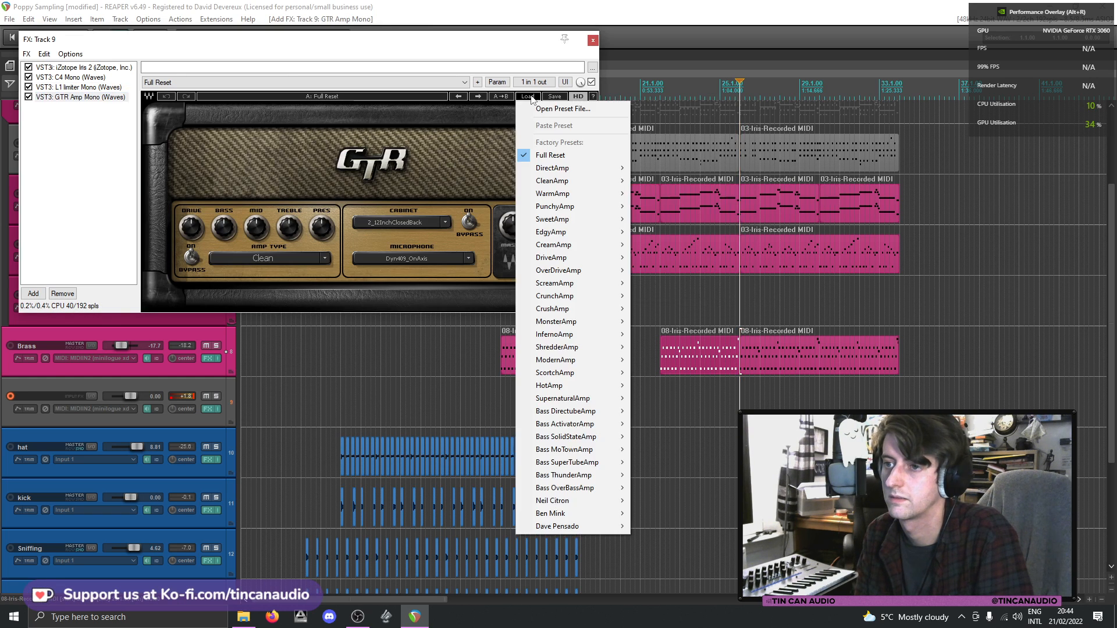
{"action": "mouse_move", "coordinate": [610, 168]}
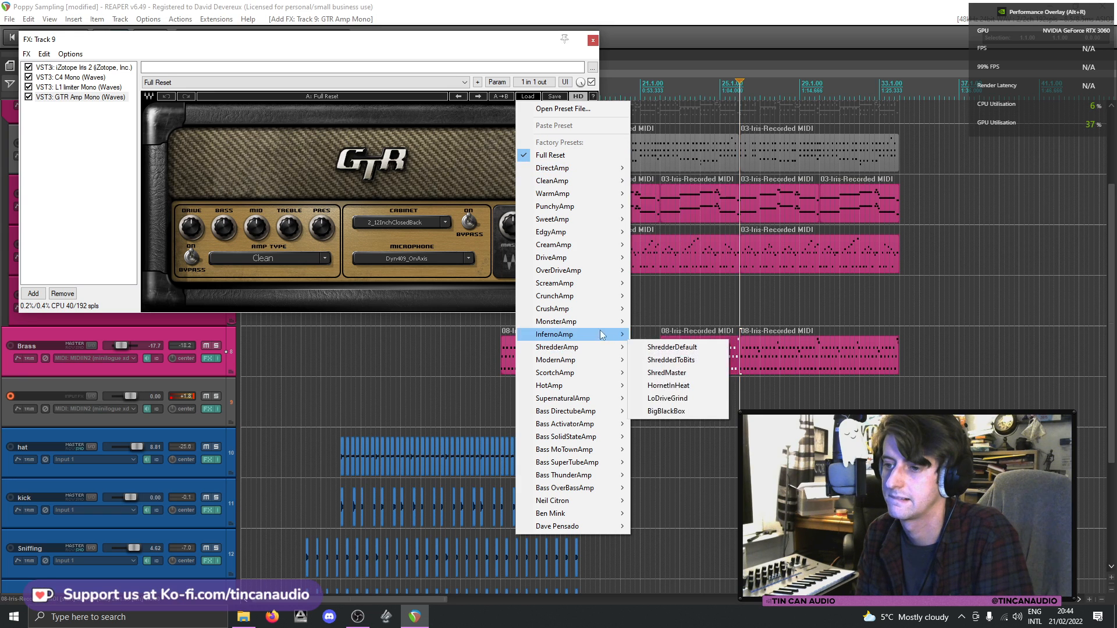
{"action": "mouse_move", "coordinate": [581, 273]}
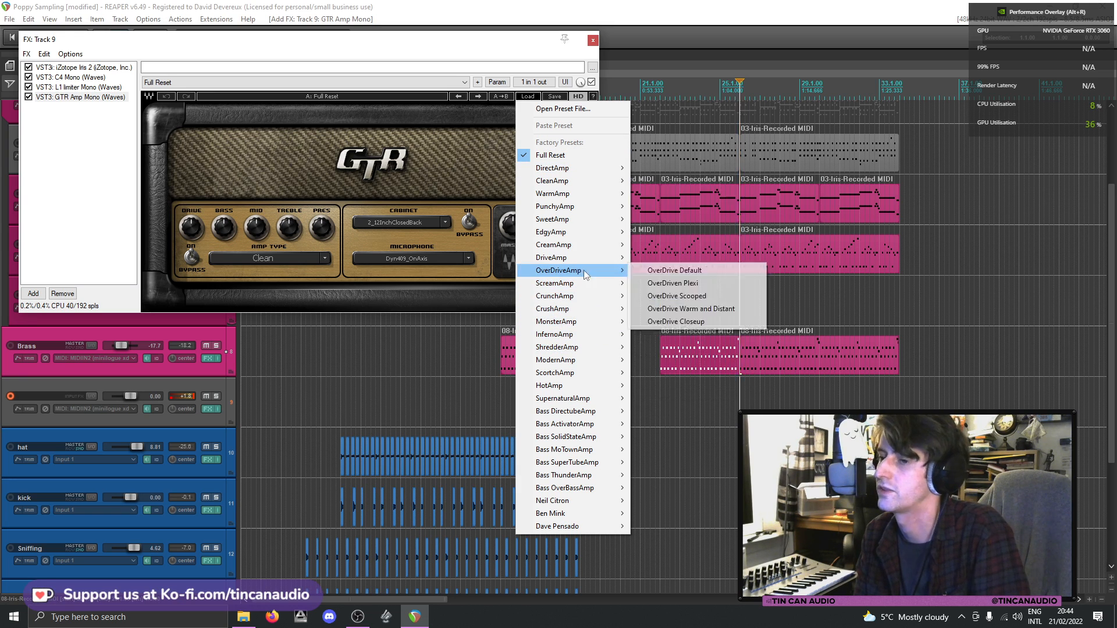
{"action": "left_click", "coordinate": [645, 273]}
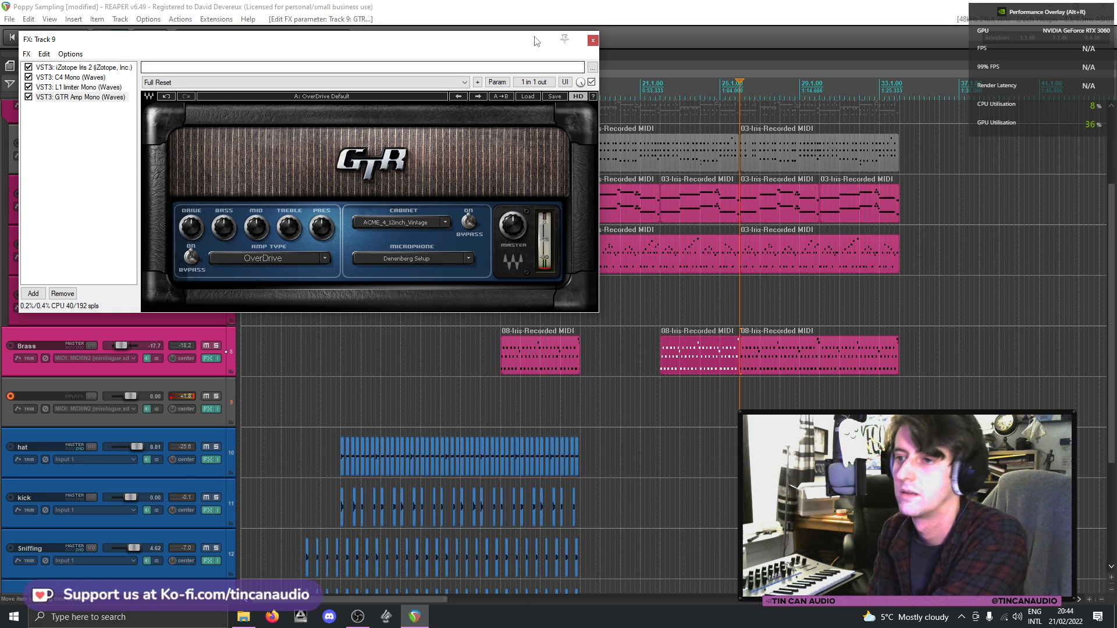
{"action": "left_click", "coordinate": [527, 97]}
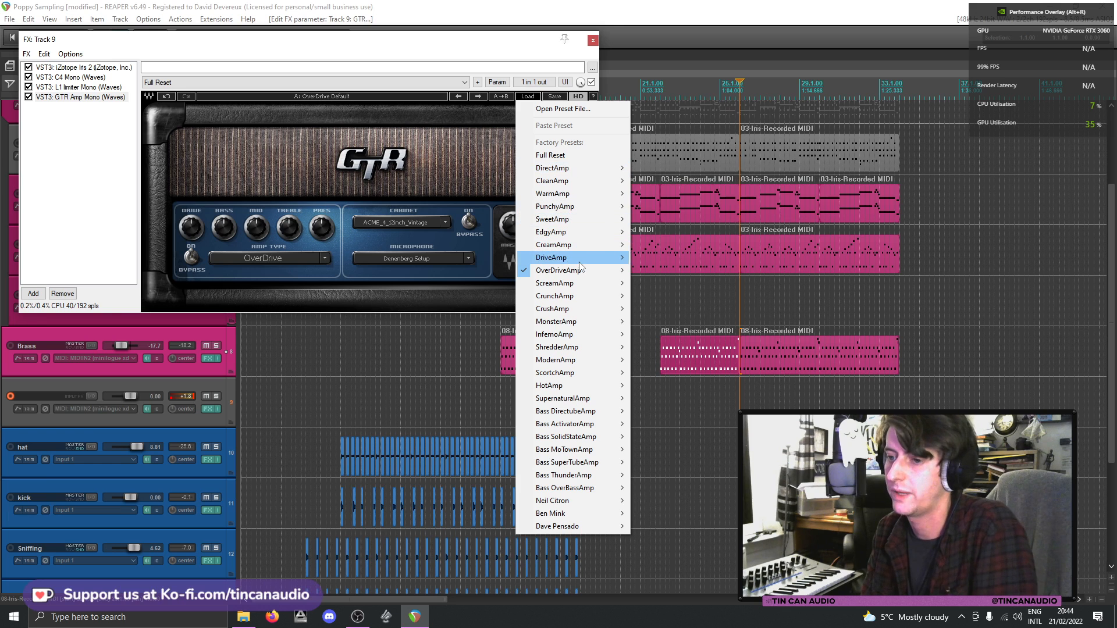
{"action": "mouse_move", "coordinate": [585, 260]}
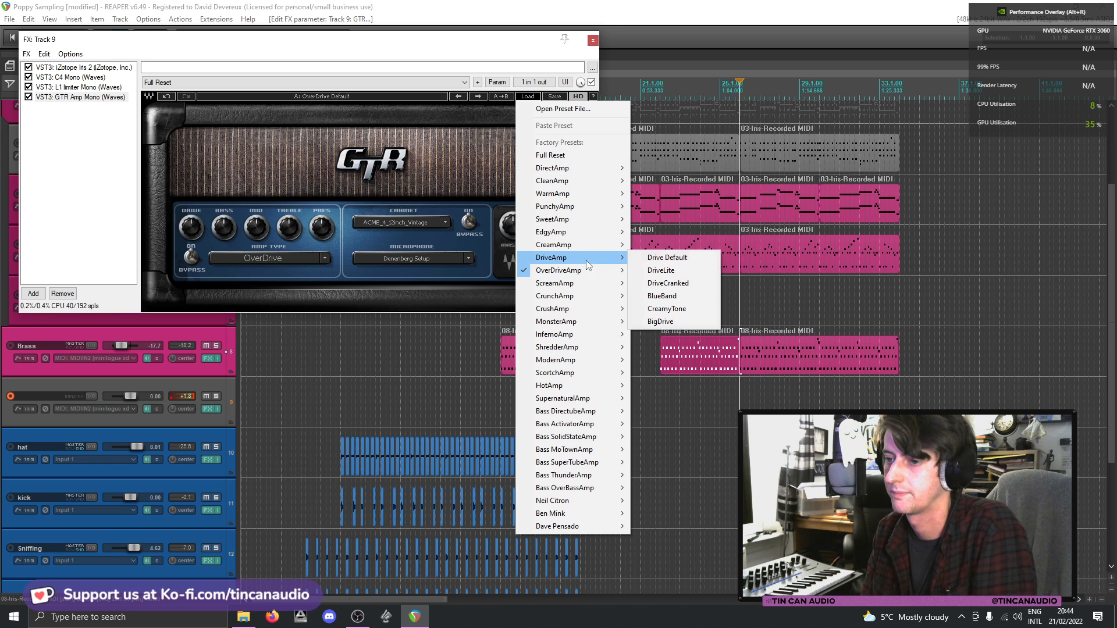
{"action": "left_click", "coordinate": [663, 260]}
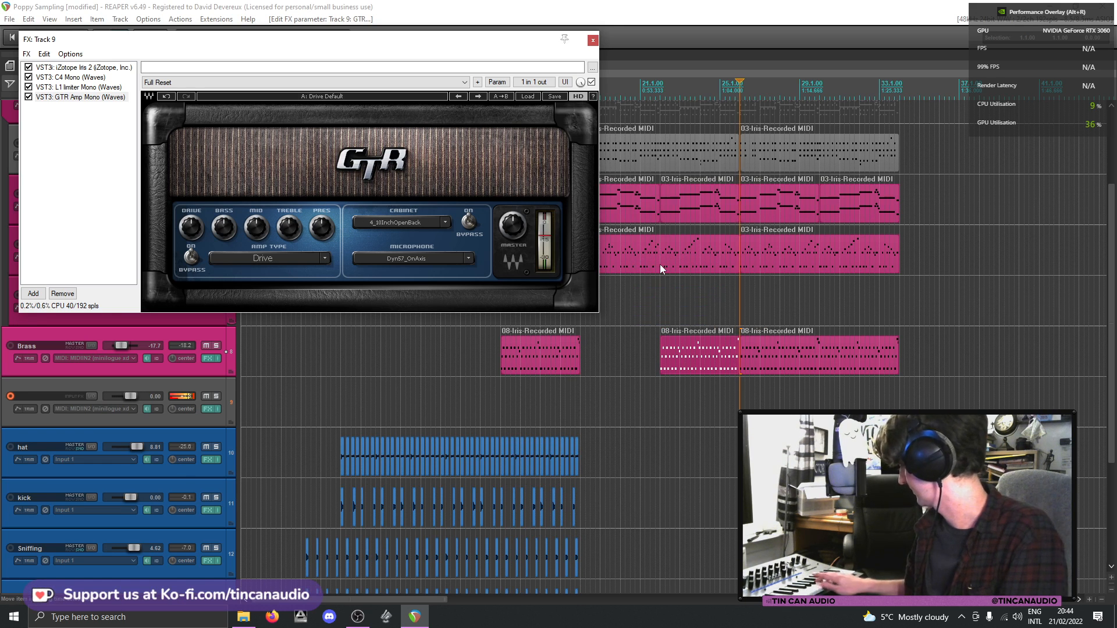
{"action": "left_click", "coordinate": [528, 96]}
{"action": "mouse_move", "coordinate": [609, 263]}
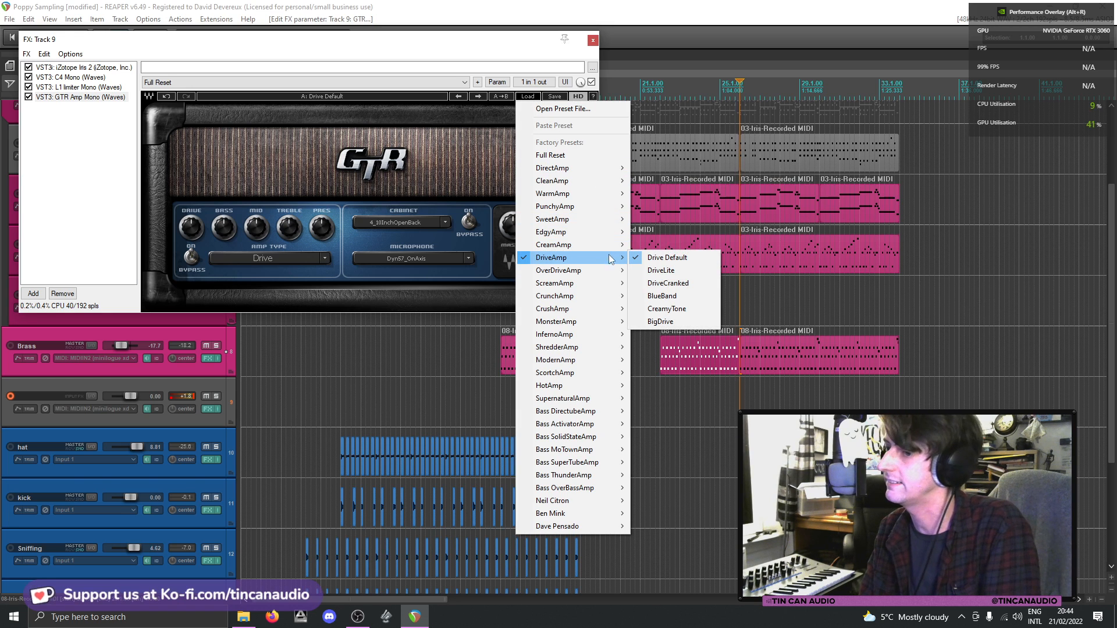
{"action": "left_click", "coordinate": [663, 309]}
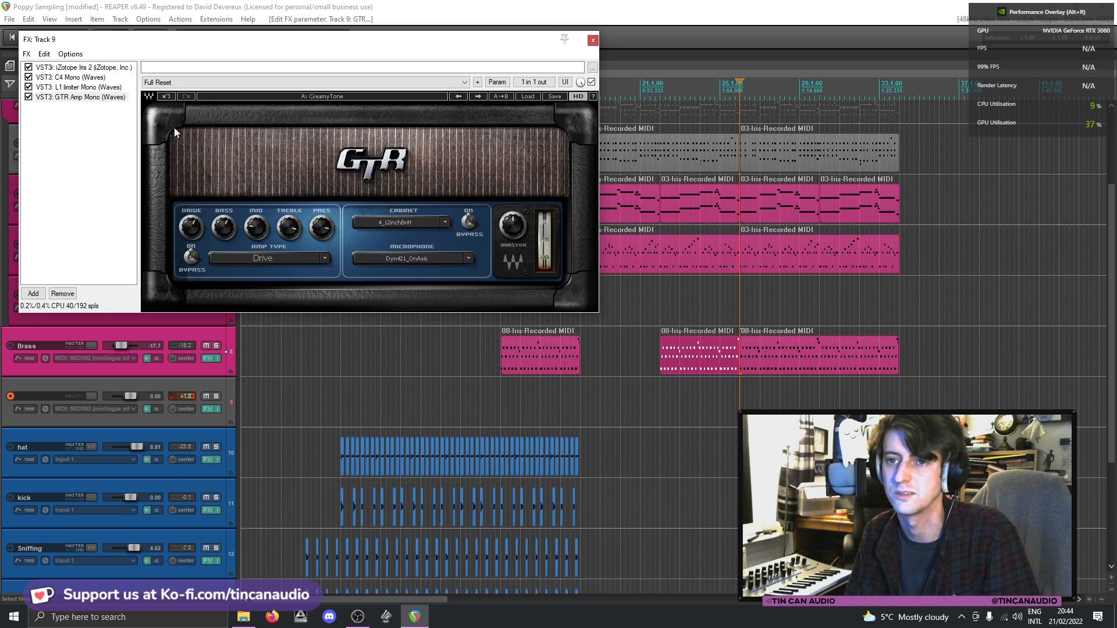
- Remove GTR Amp Mono from track 9's effects chain, along with a freshly added second instance of it
{"action": "left_click", "coordinate": [61, 293]}
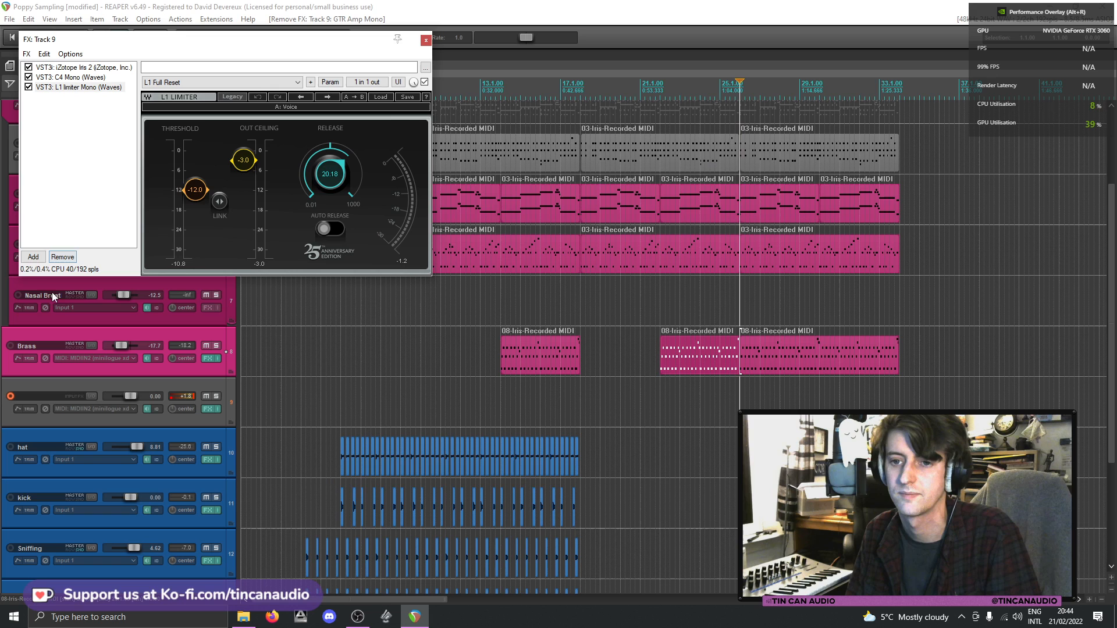
{"action": "left_click", "coordinate": [33, 256]}
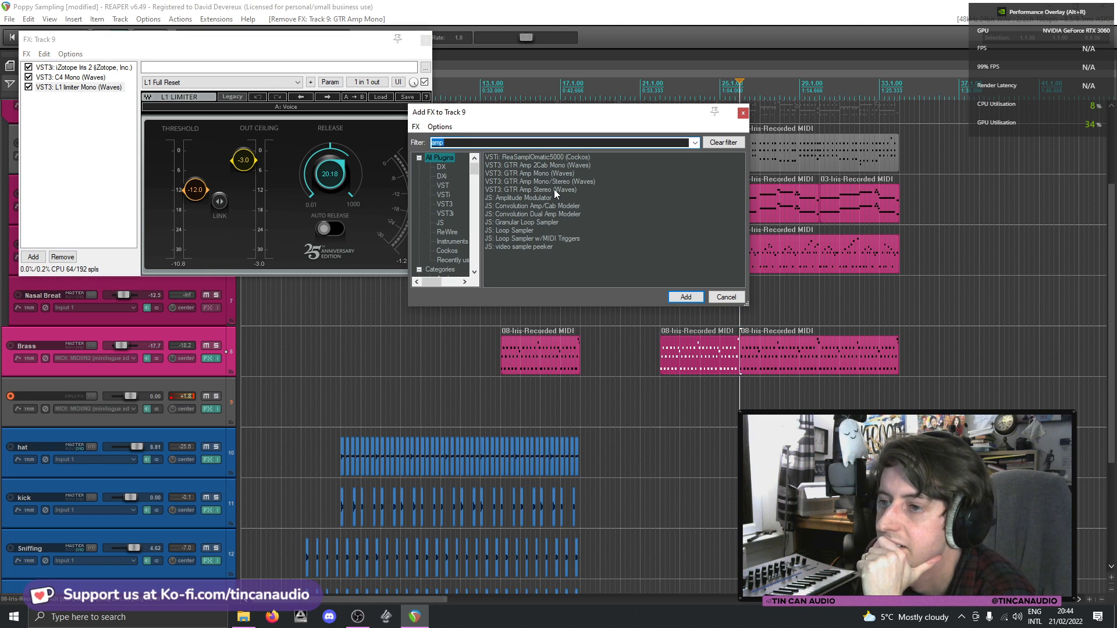
{"action": "double_click", "coordinate": [543, 171]}
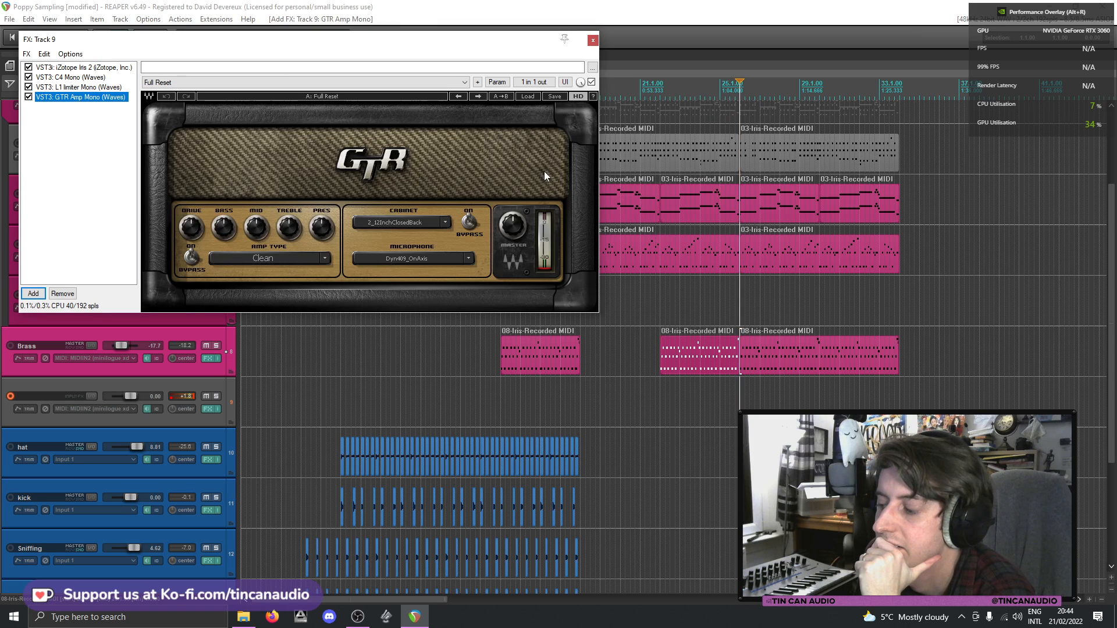
{"action": "left_click", "coordinate": [528, 96]}
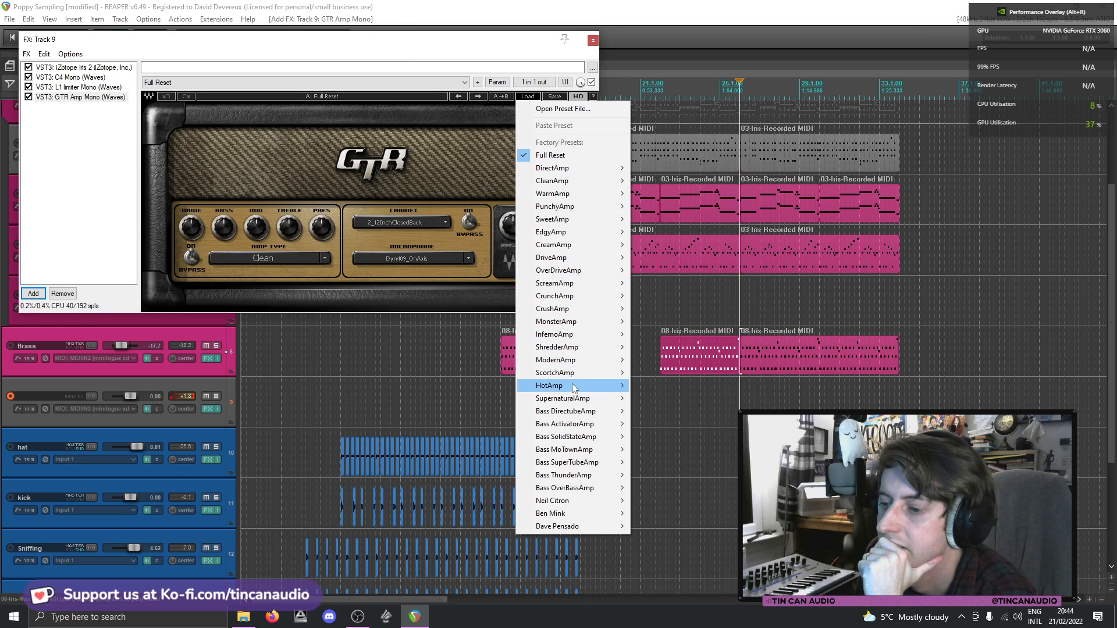
{"action": "mouse_move", "coordinate": [555, 372]}
{"action": "left_click", "coordinate": [70, 293]}
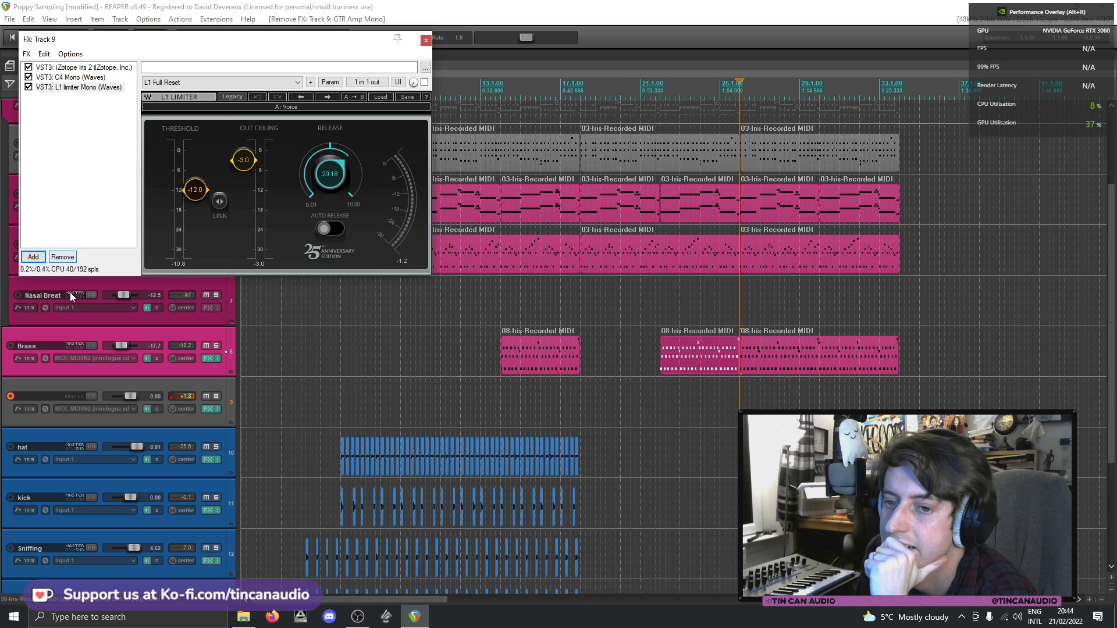
{"action": "left_click", "coordinate": [36, 259]}
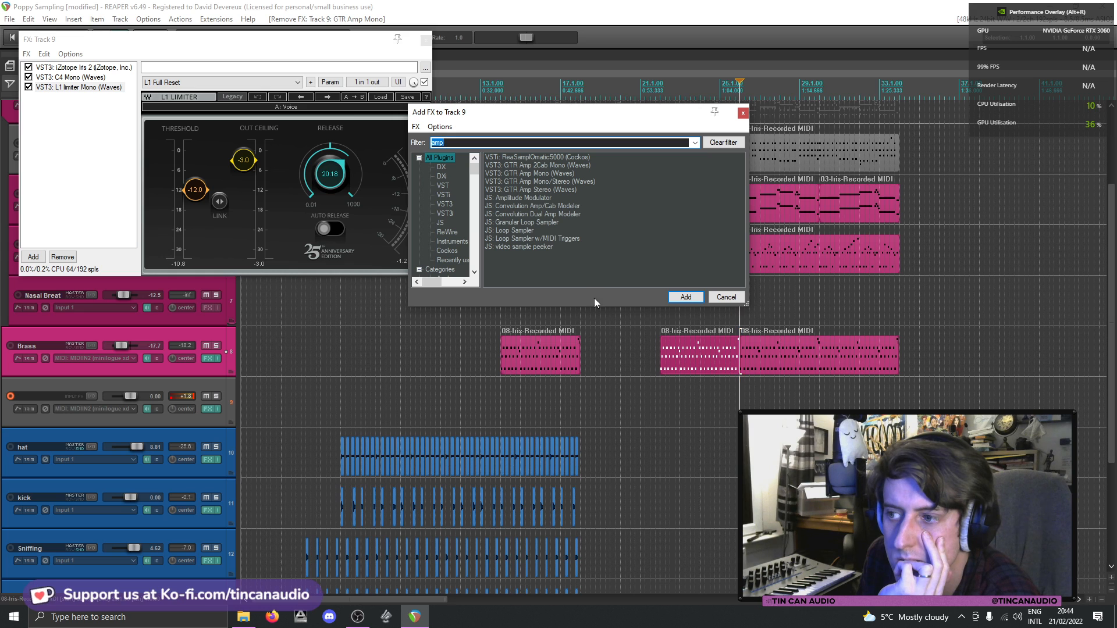
{"action": "left_click", "coordinate": [725, 298]}
- Switch the effects in track 9's Iris 2 to Send mode and try the Distortion effect before turning it off again
{"action": "left_click", "coordinate": [67, 69]}
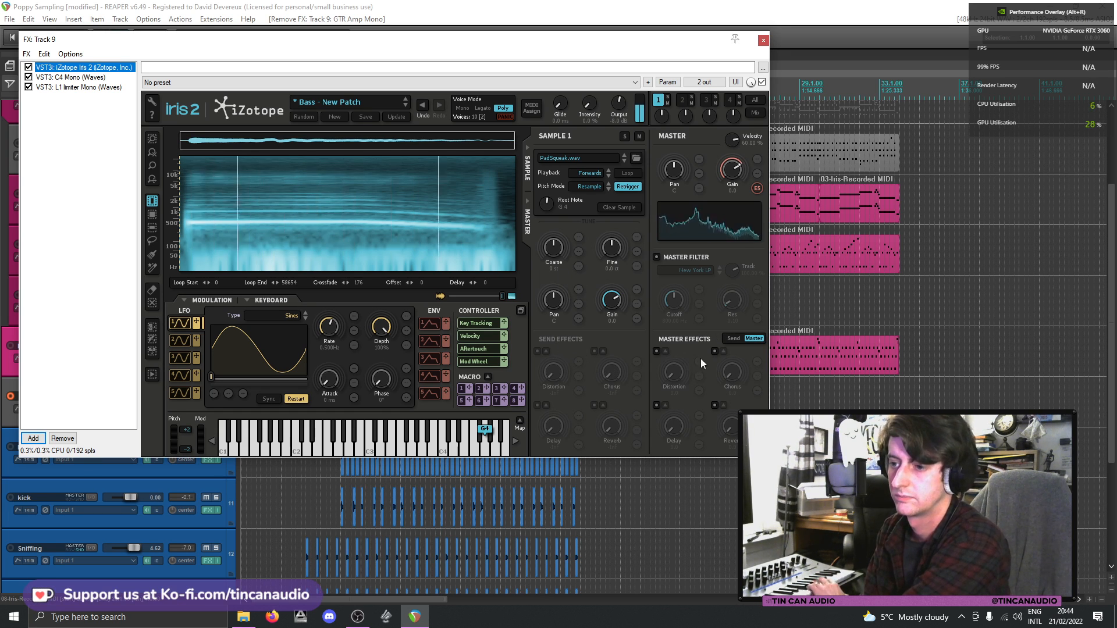
{"action": "left_click", "coordinate": [734, 338]}
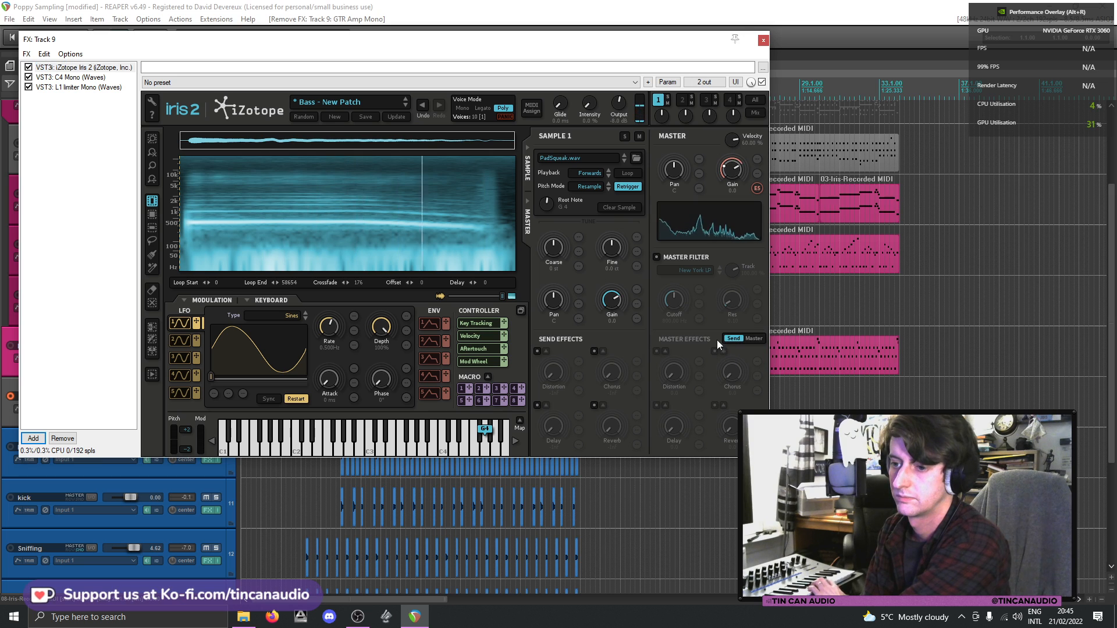
{"action": "left_click", "coordinate": [538, 352]}
{"action": "left_click_drag", "start_coordinate": [551, 377], "coordinate": [553, 372]}
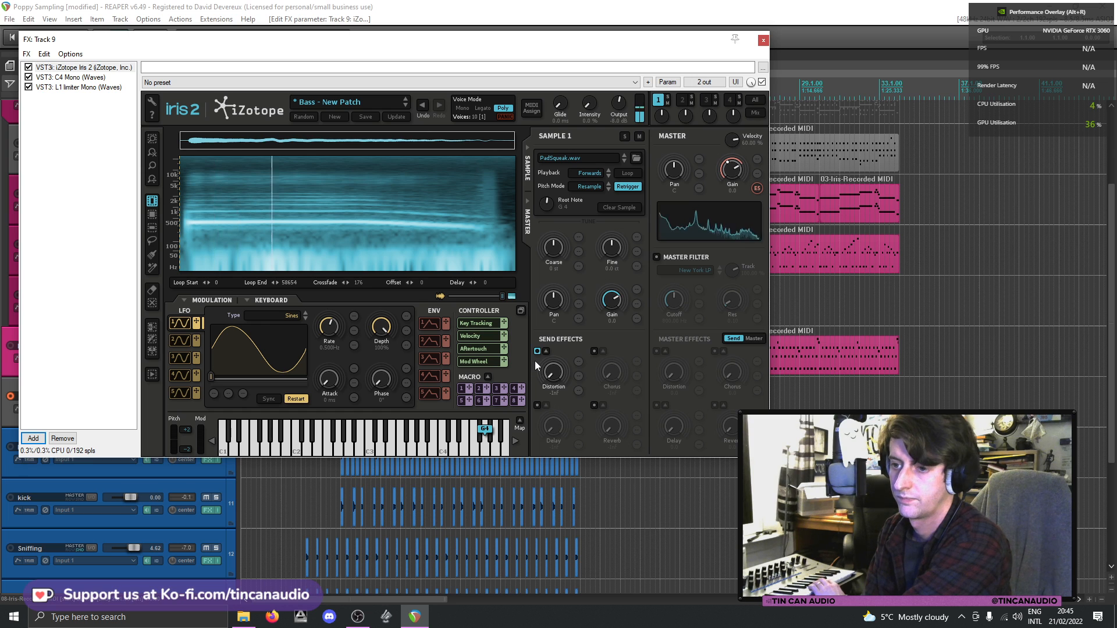
{"action": "left_click", "coordinate": [536, 352]}
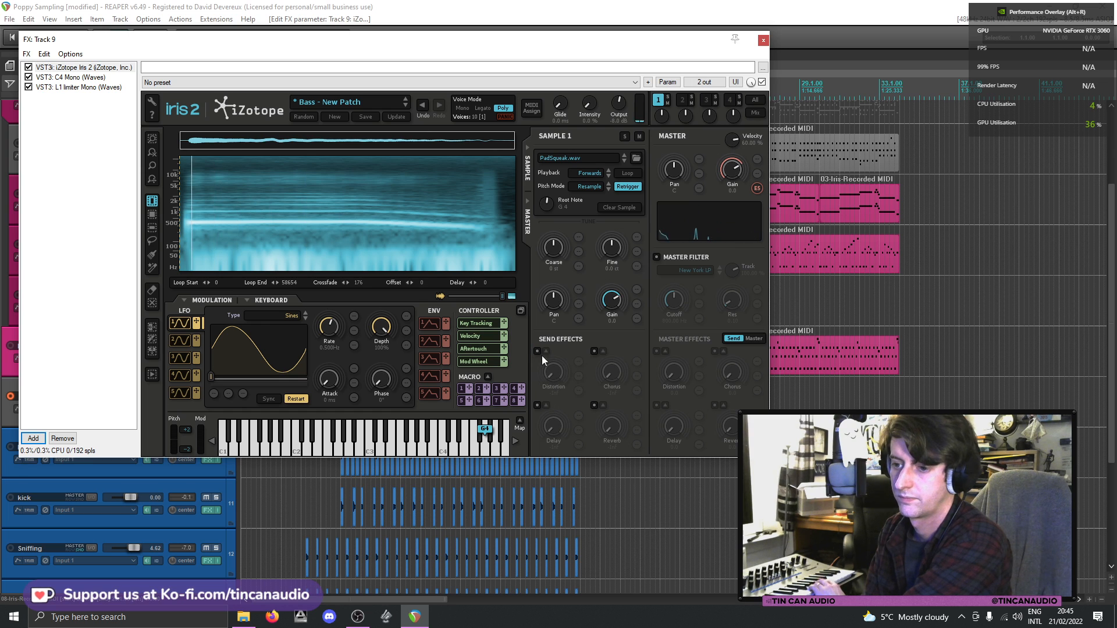
- Enable the Chorus send effect in track 9's Iris 2, raise its amount, and set the voice mode to Mono
{"action": "left_click", "coordinate": [594, 352]}
{"action": "left_click_drag", "start_coordinate": [609, 371], "coordinate": [616, 320]}
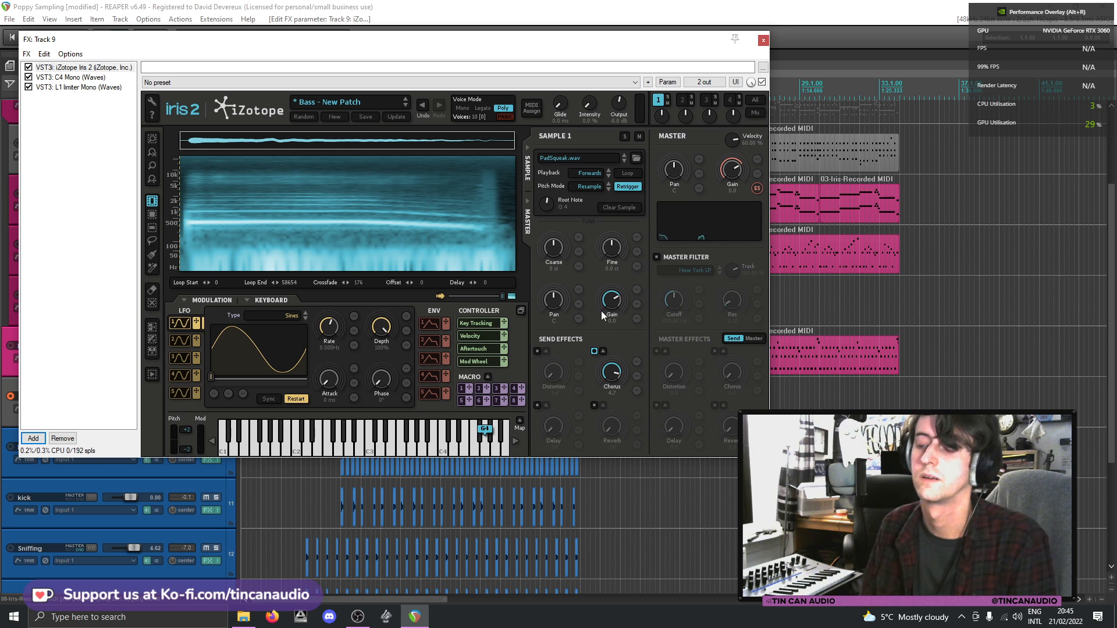
{"action": "left_click", "coordinate": [462, 109]}
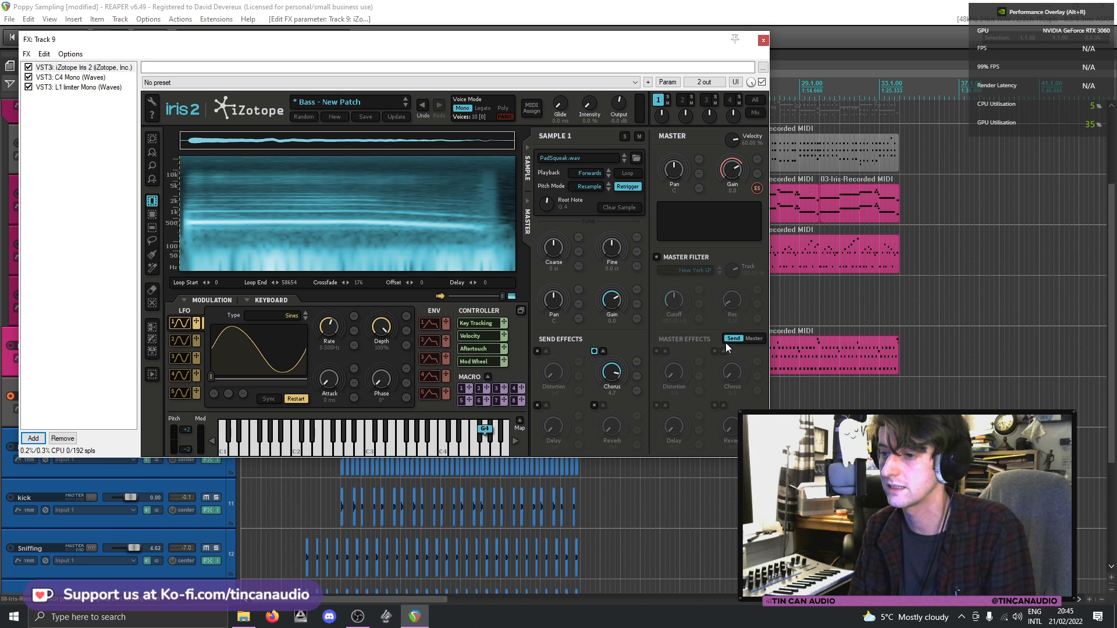
- Enable the New York LP master filter in track 9's Iris 2 and close the track's effects window
{"action": "left_click", "coordinate": [657, 258]}
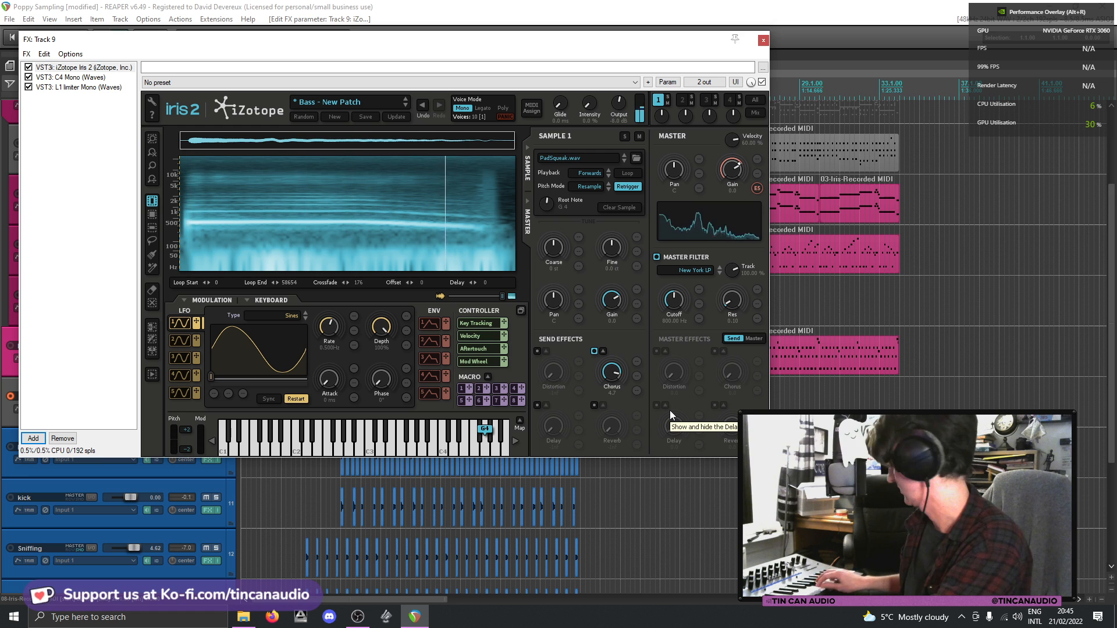
{"action": "left_click", "coordinate": [763, 40]}
- Play the song from bar 13 and lower the Iris track's volume to about -3.9 dB against the new part
{"action": "left_click", "coordinate": [494, 395]}
{"action": "key", "text": "space"}
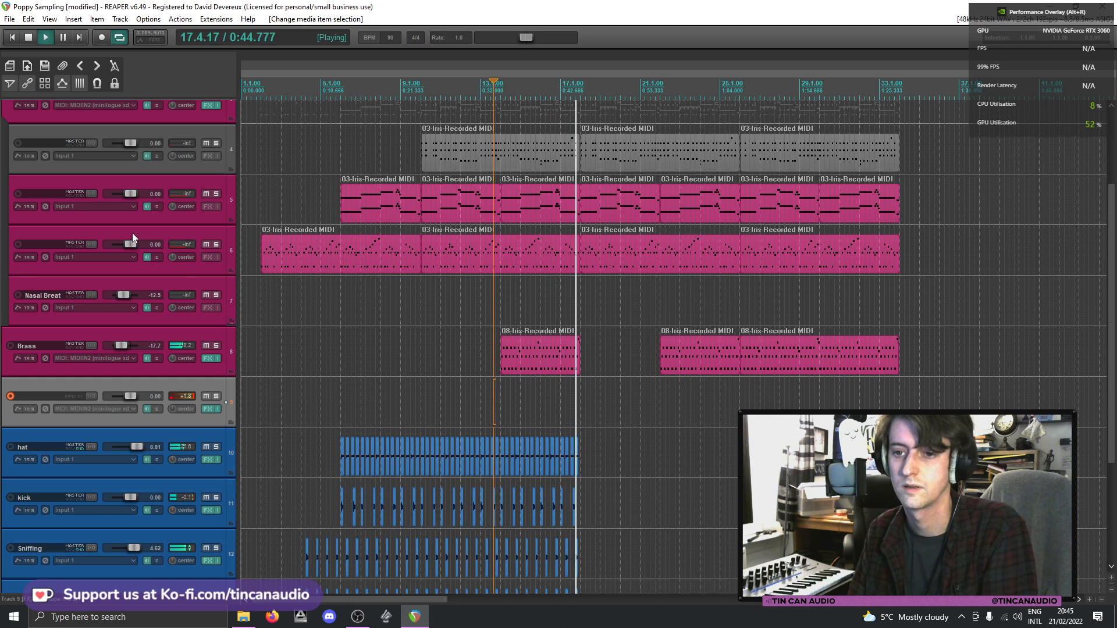
{"action": "scroll", "coordinate": [177, 138], "scroll_direction": "up", "scroll_amount": 2}
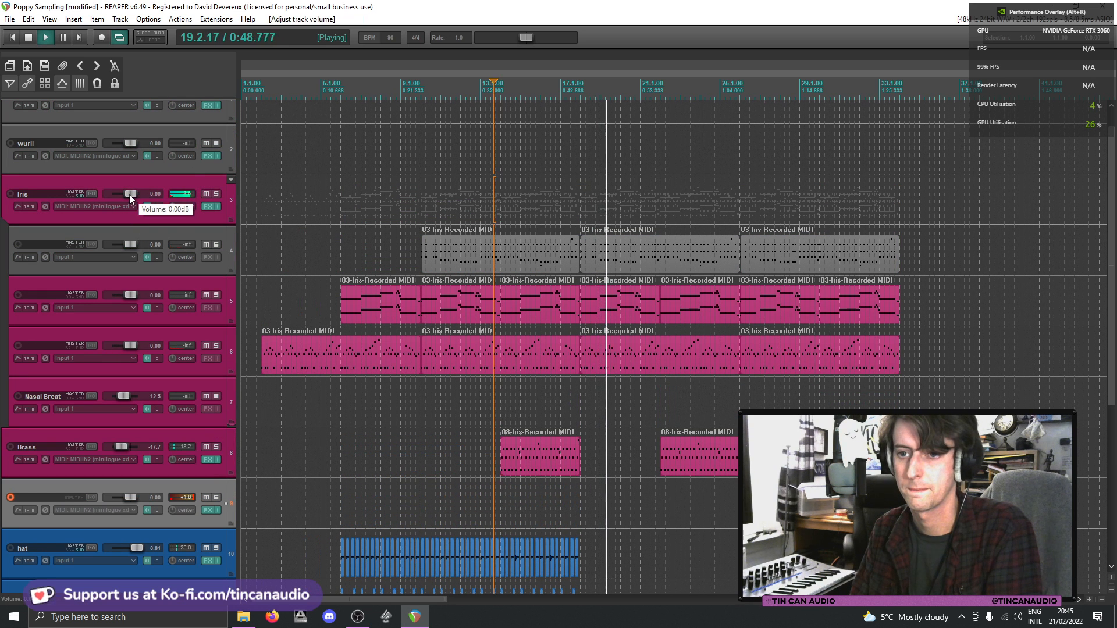
{"action": "scroll", "coordinate": [129, 195], "scroll_direction": "up", "scroll_amount": 3}
{"action": "scroll", "coordinate": [128, 195], "scroll_direction": "down", "scroll_amount": 3}
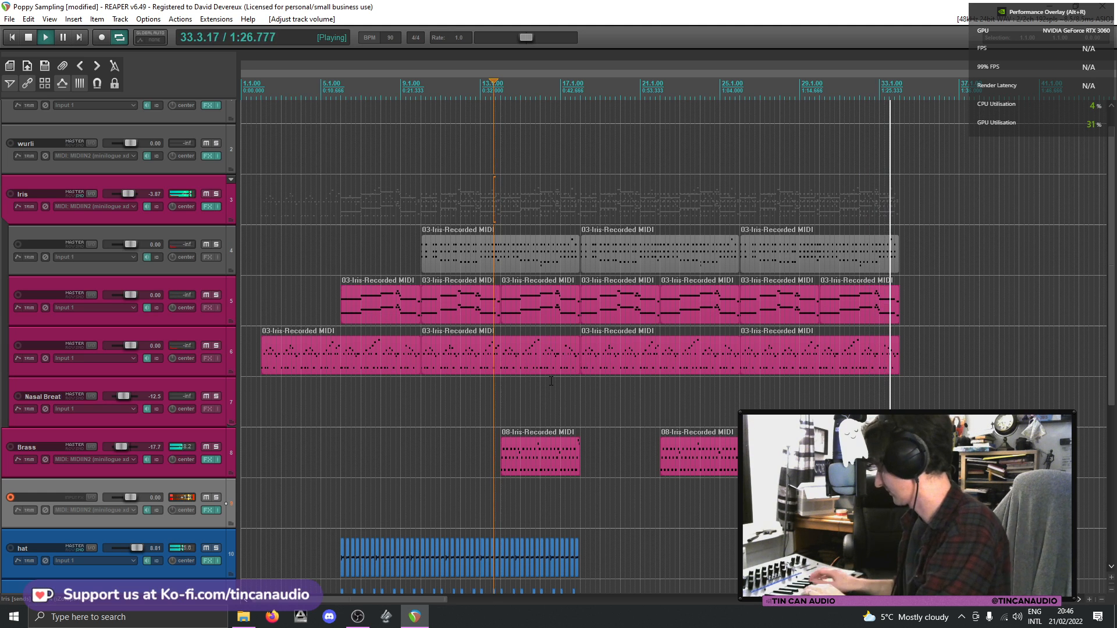
{"action": "key", "text": "space"}
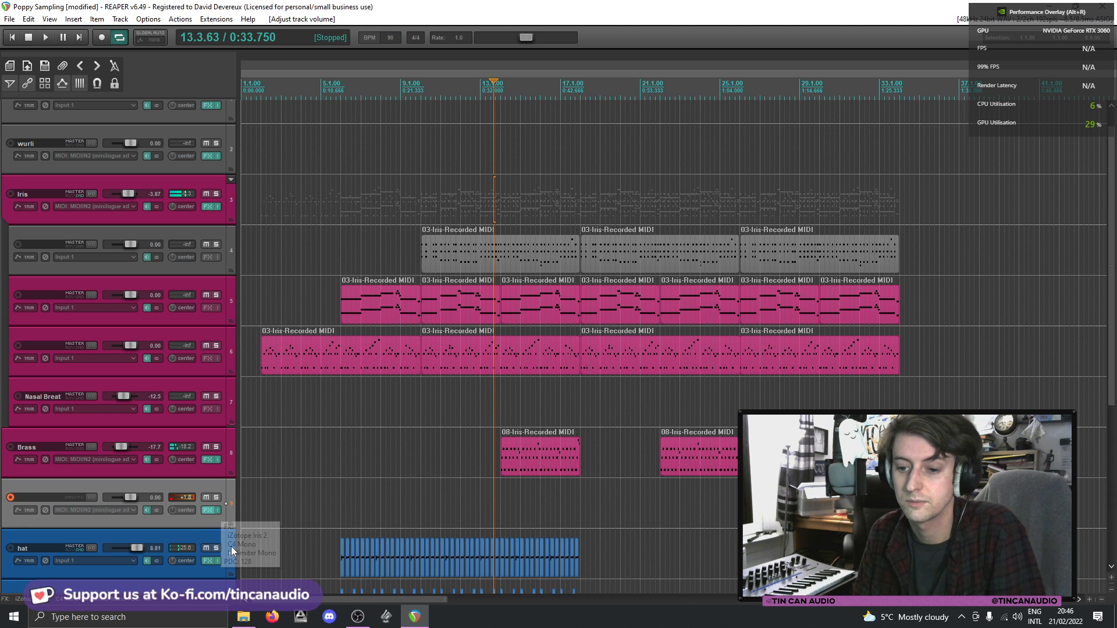
- Try the Distortion send effect again in track 9's Iris 2 and turn it back off
{"action": "left_click", "coordinate": [212, 515]}
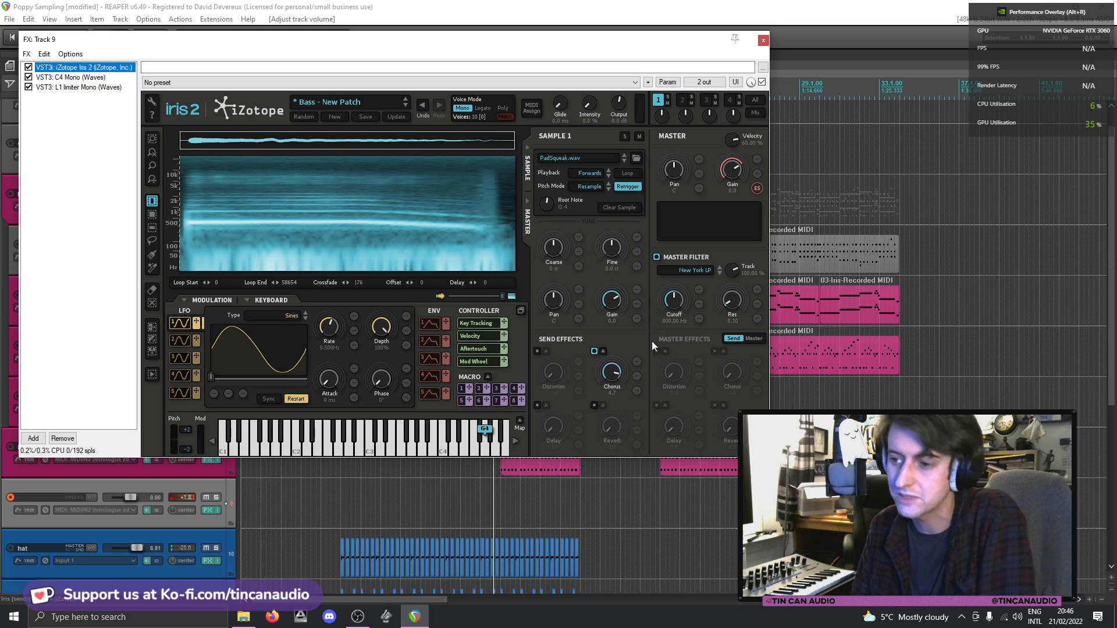
{"action": "left_click", "coordinate": [538, 352]}
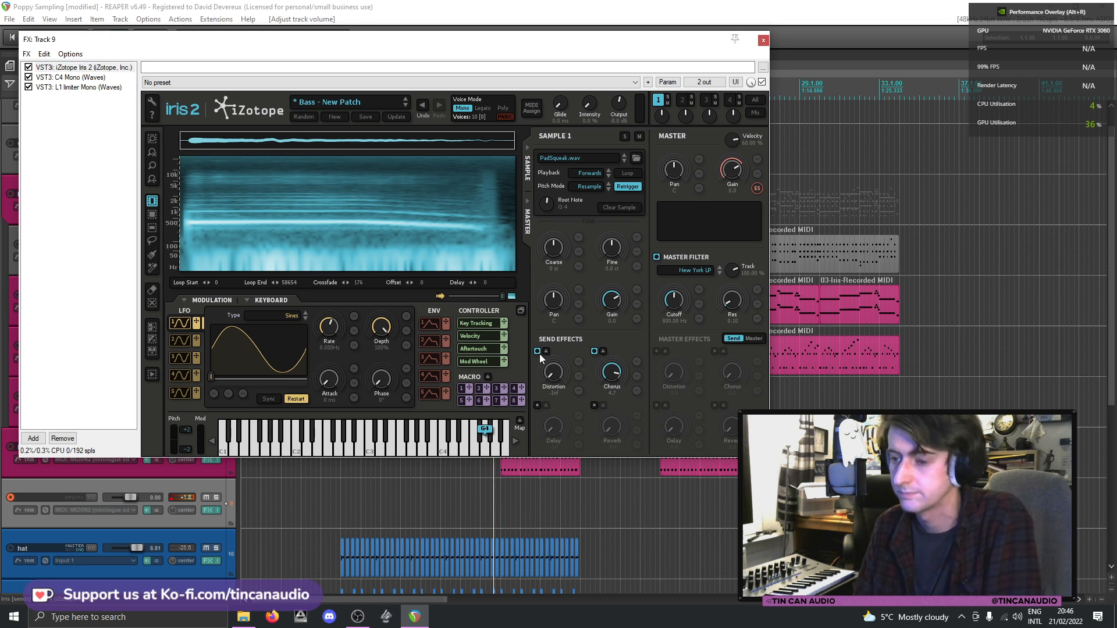
{"action": "mouse_move", "coordinate": [556, 372]}
{"action": "left_mouse_down"}
{"action": "mouse_move", "coordinate": [569, 341]}
{"action": "mouse_move", "coordinate": [558, 393]}
{"action": "left_mouse_up"}
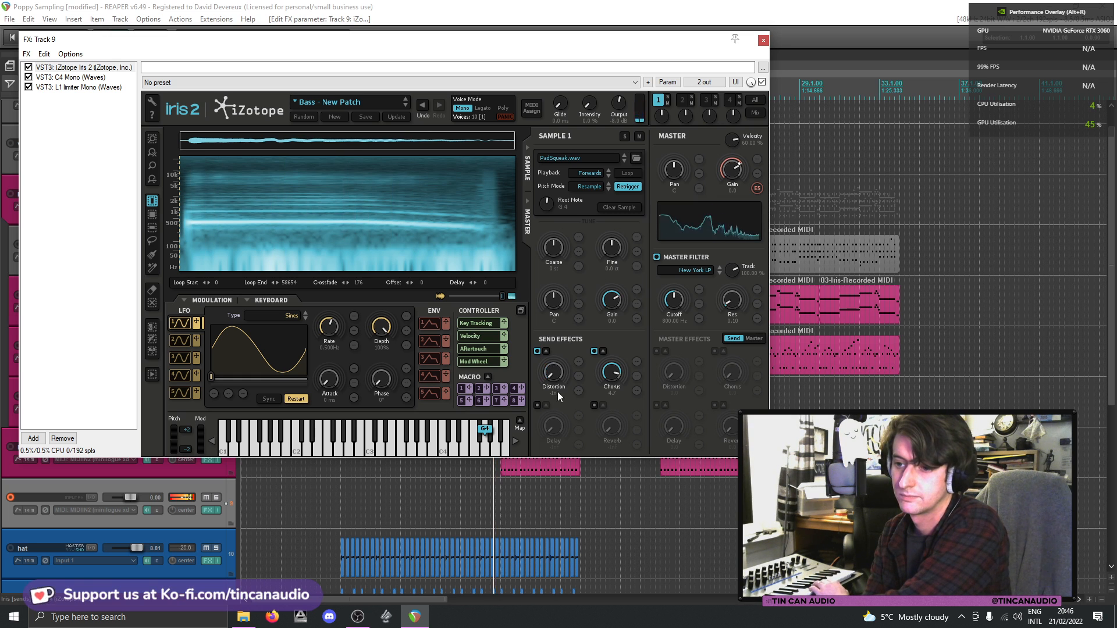
{"action": "left_click", "coordinate": [537, 351]}
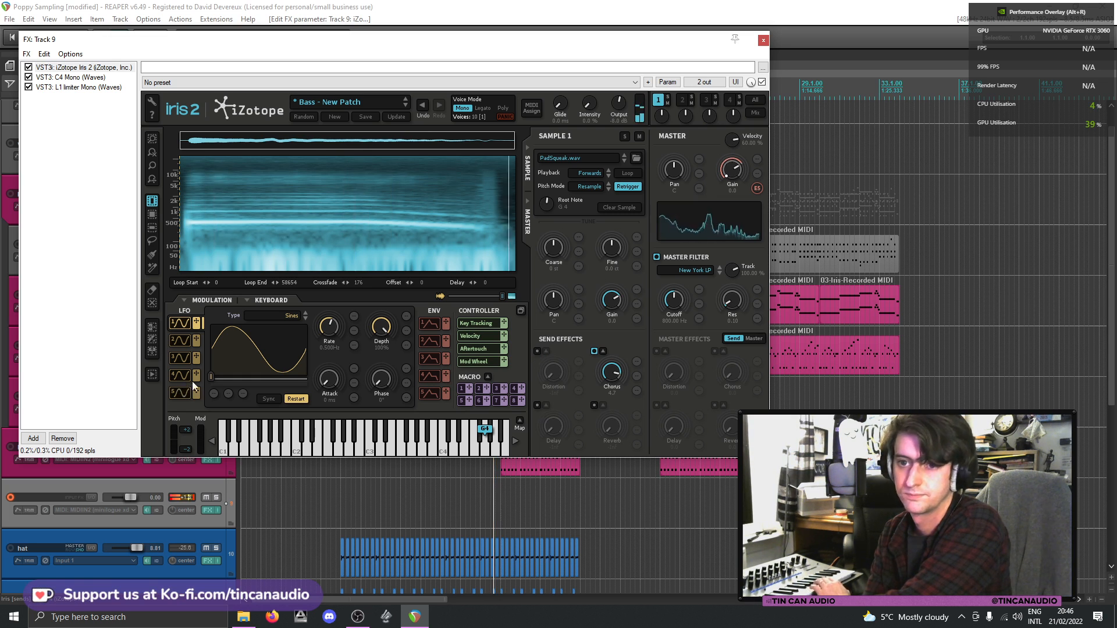
- Search the plugins for "bit" and add TAL BitCrusher to the end of track 9's effects chain
{"action": "left_click", "coordinate": [33, 438]}
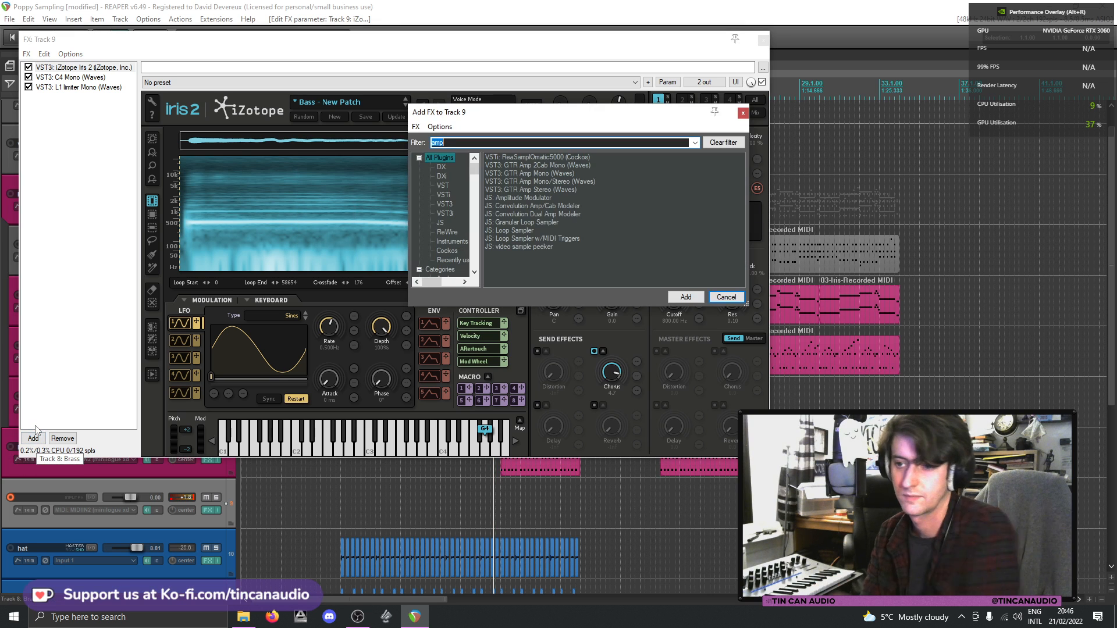
{"action": "type", "text": "bi"}
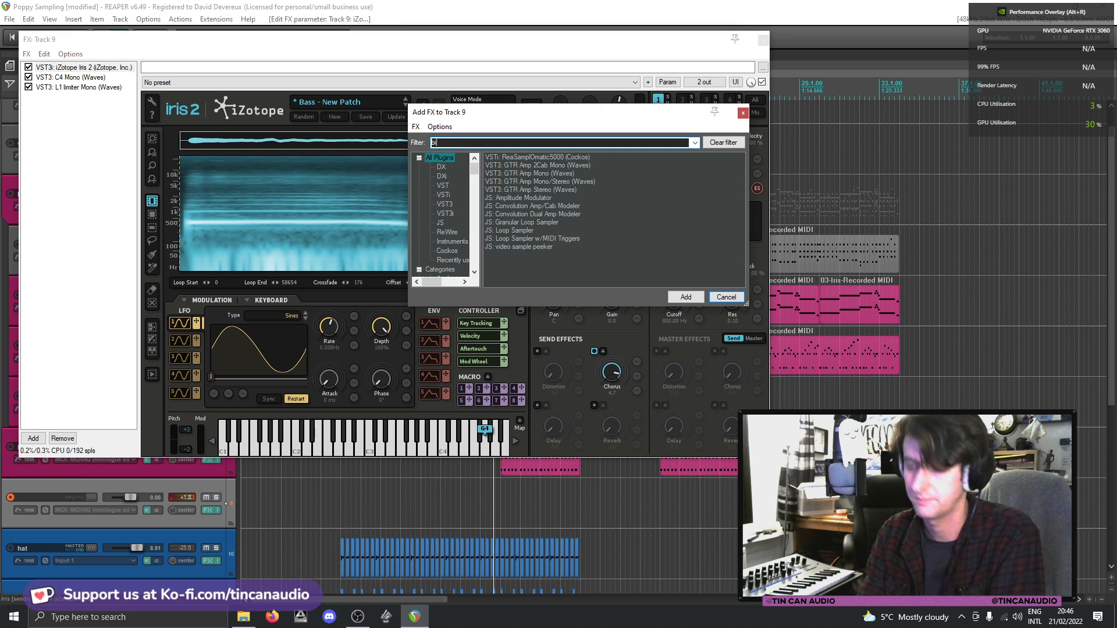
{"action": "type", "text": "t"}
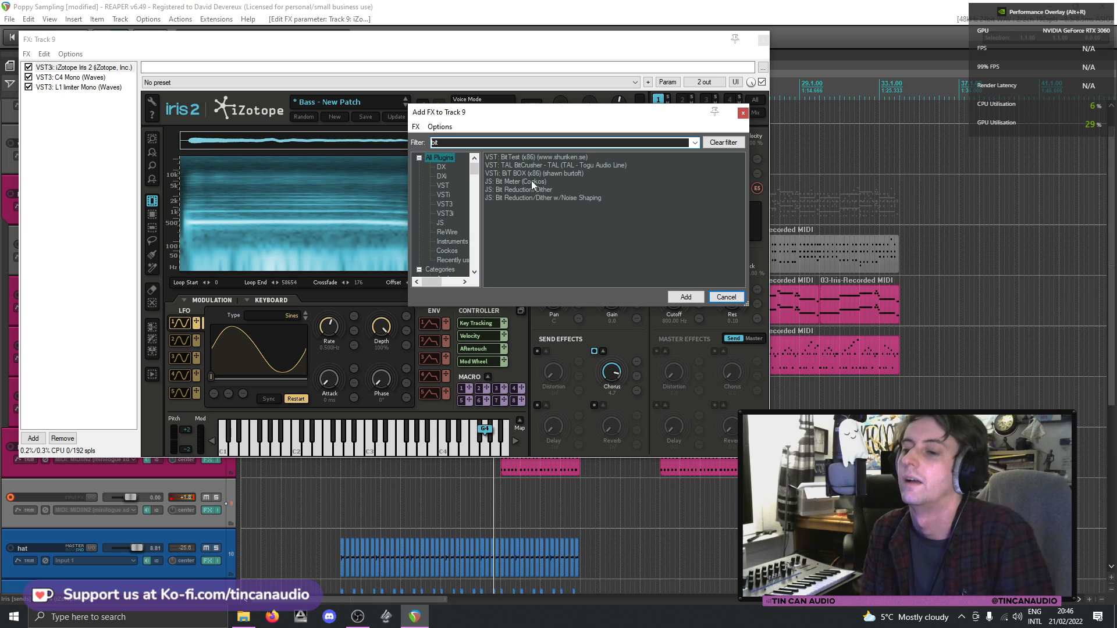
{"action": "left_click", "coordinate": [525, 166]}
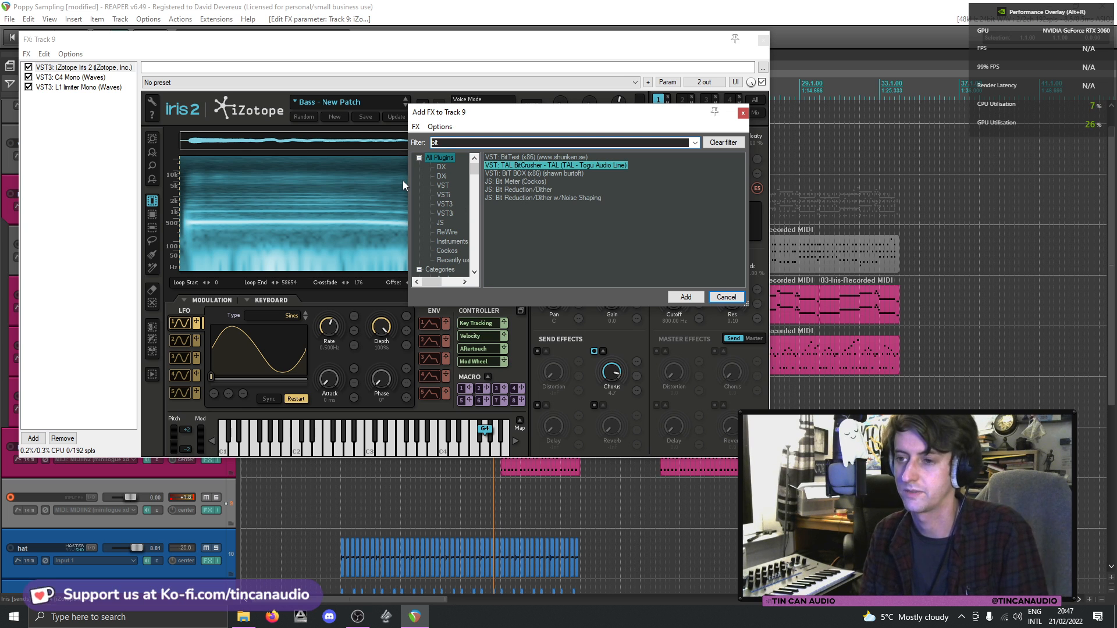
{"action": "key", "text": "Return"}
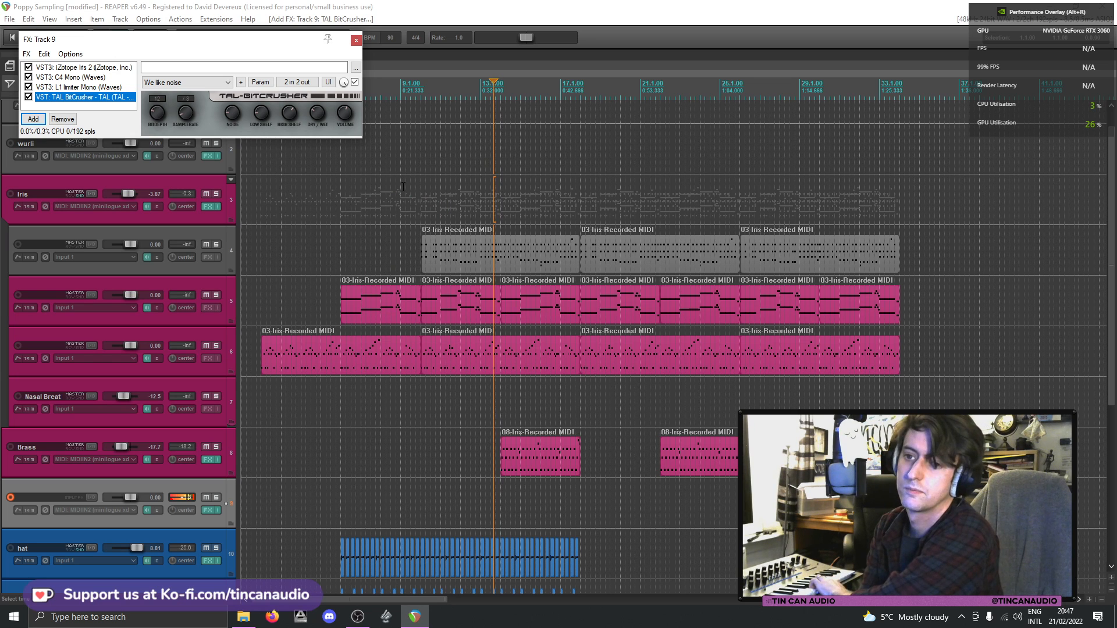
- Audition the Lead Crusher, Aliasing Heaven and Noise for nothing presets in track 9's TAL BitCrusher
{"action": "left_click", "coordinate": [224, 85]}
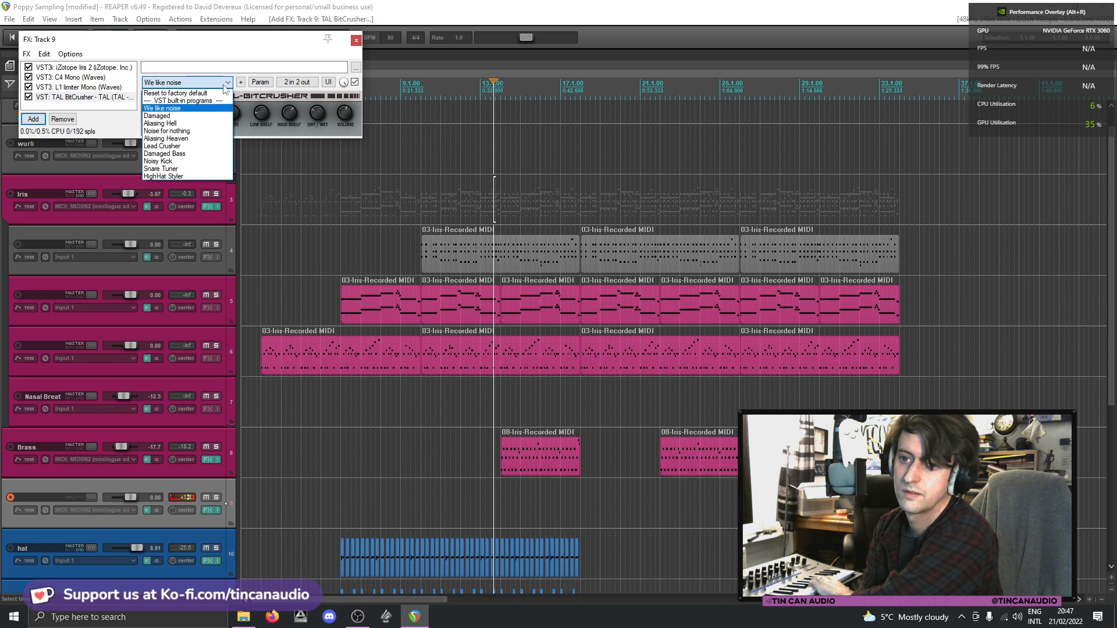
{"action": "left_click", "coordinate": [206, 146]}
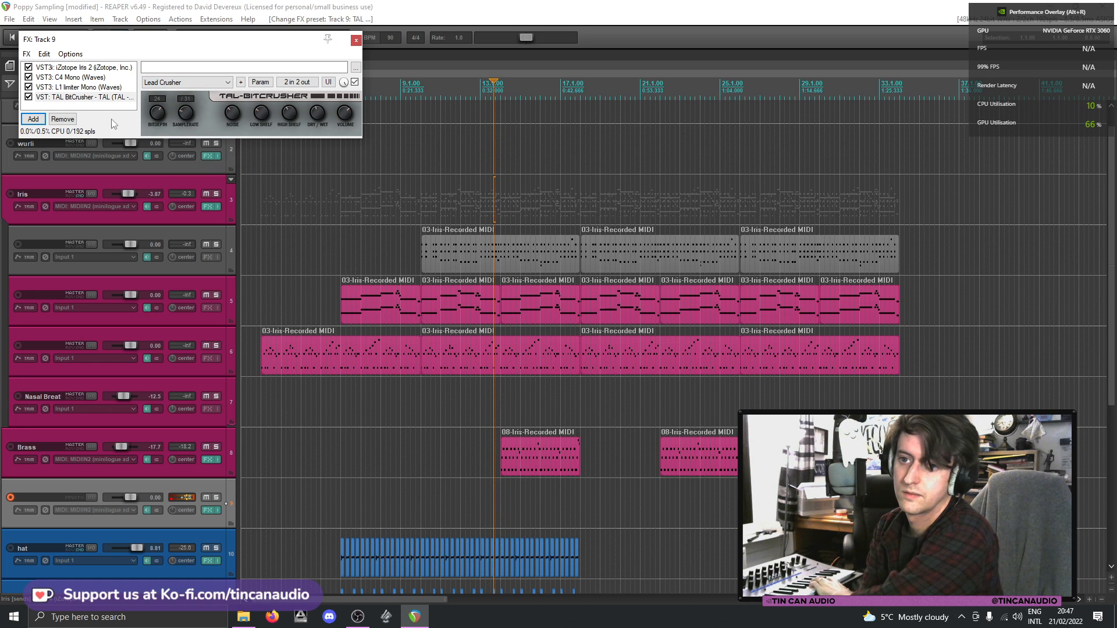
{"action": "left_click", "coordinate": [195, 84]}
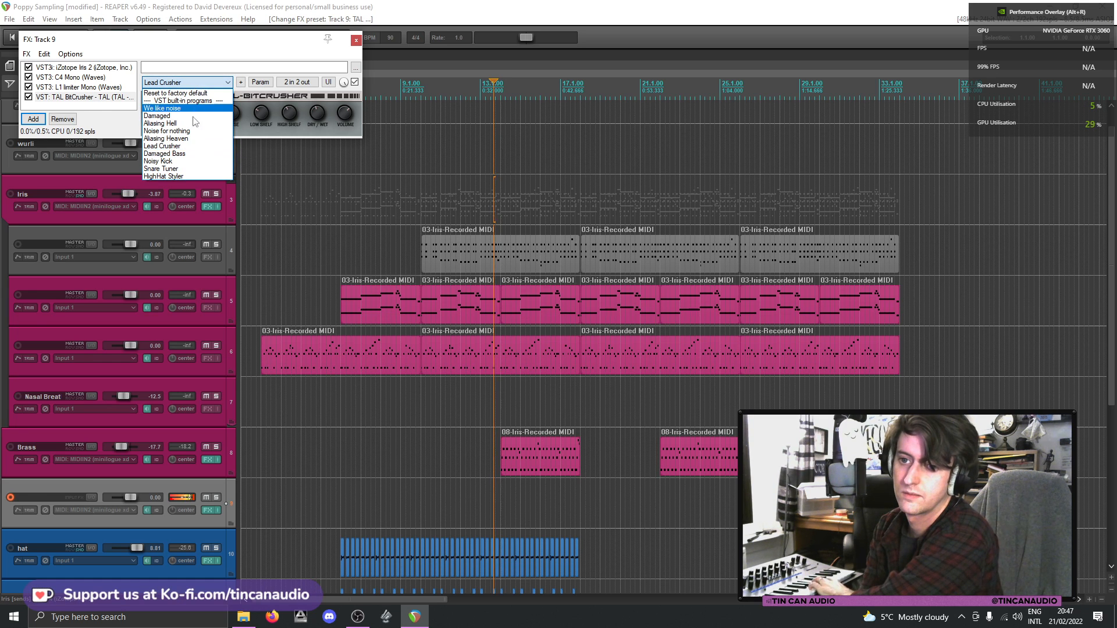
{"action": "left_click", "coordinate": [188, 85]}
{"action": "left_click", "coordinate": [188, 85]}
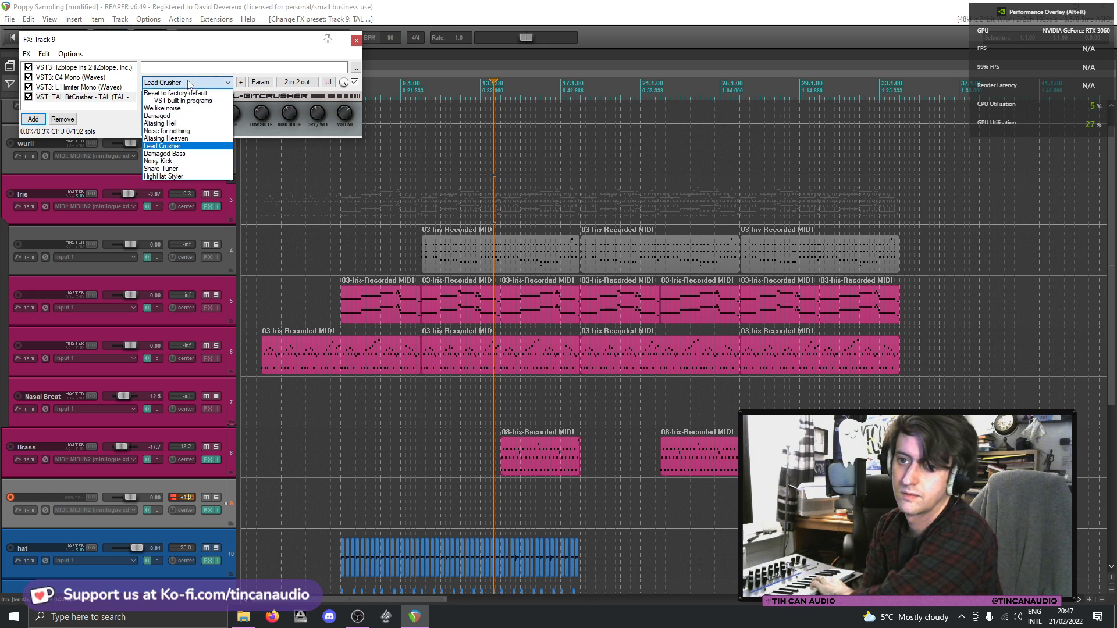
{"action": "left_click", "coordinate": [187, 137]}
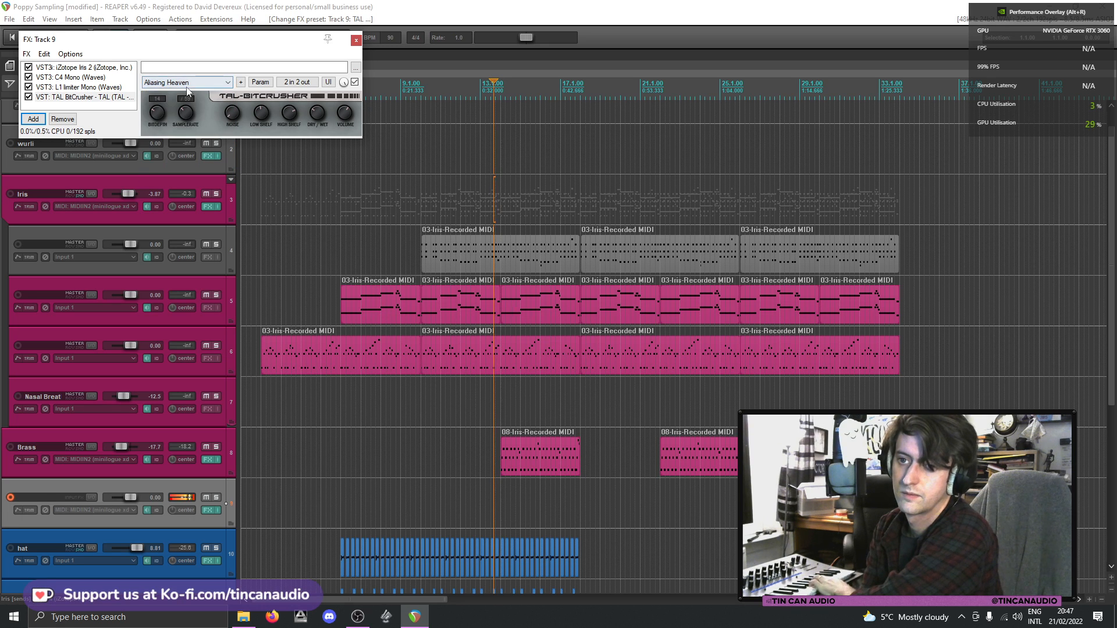
{"action": "left_click", "coordinate": [188, 82]}
{"action": "left_click", "coordinate": [186, 139]}
{"action": "left_click", "coordinate": [187, 82]}
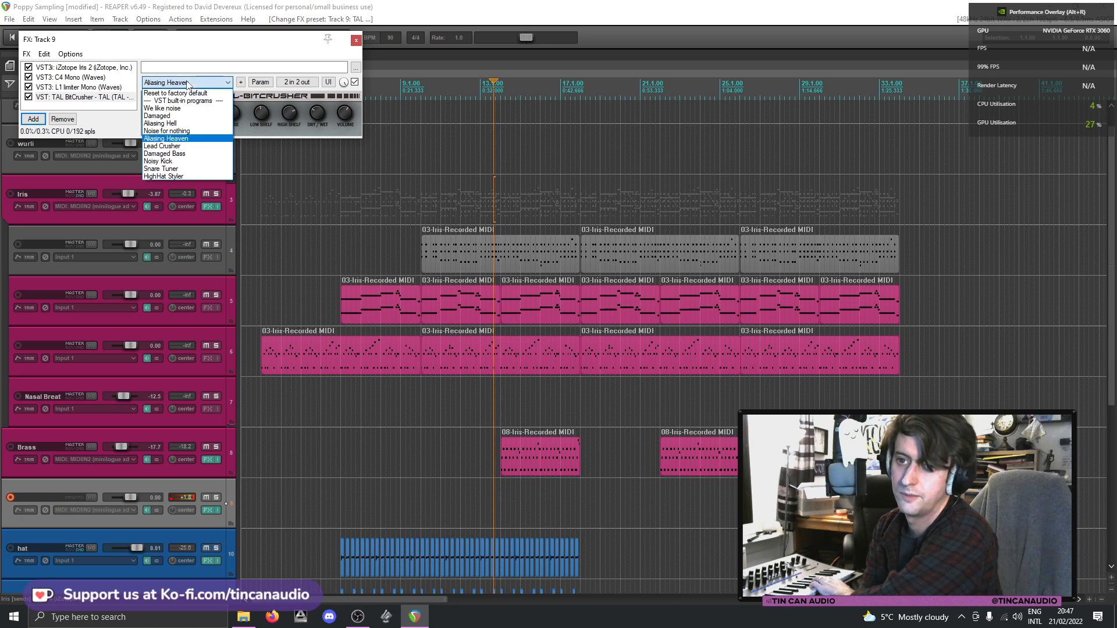
{"action": "left_click", "coordinate": [186, 130]}
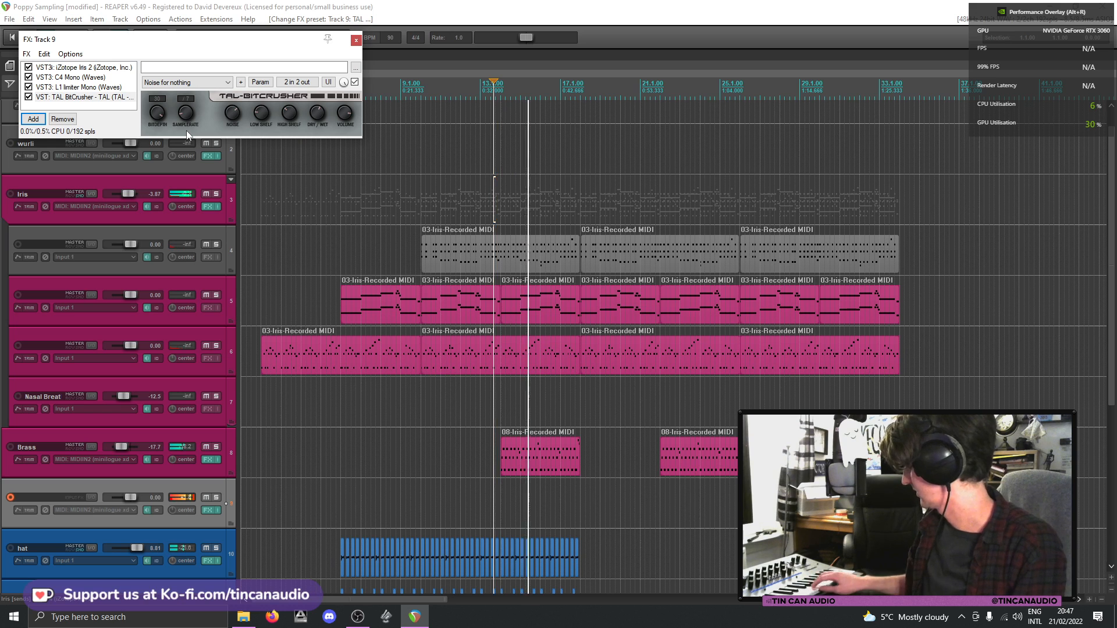
- Search the plugins for "delay" and add JS: Delay w/Tempo Ping-Pong to track 9's effects chain
{"action": "left_click", "coordinate": [33, 119]}
{"action": "type", "text": "del"}
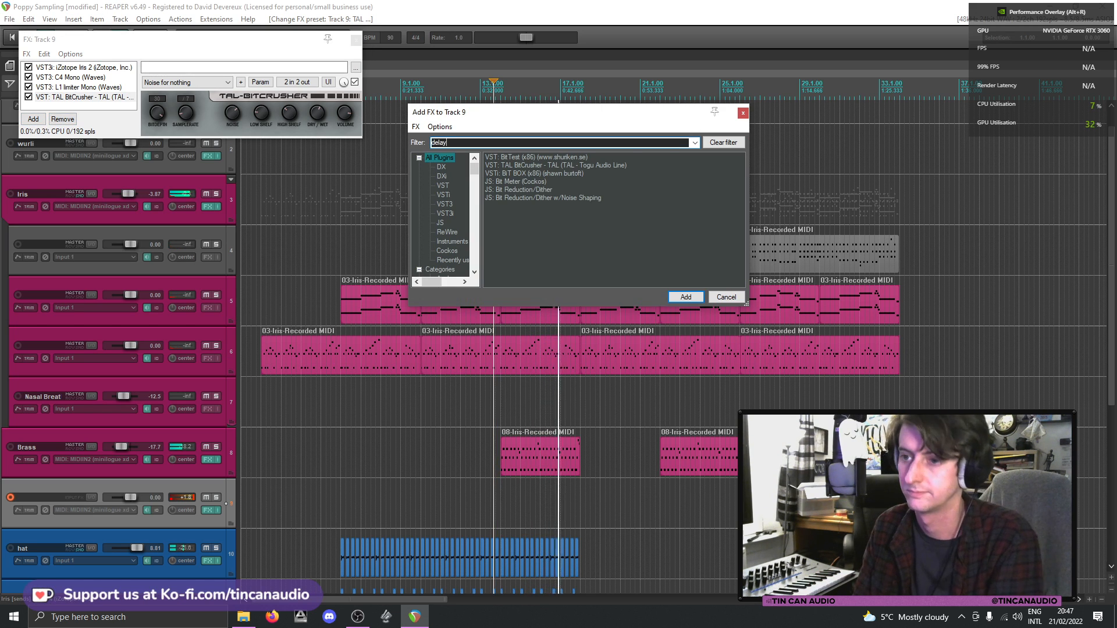
{"action": "type", "text": "ay"}
{"action": "double_click", "coordinate": [622, 167]}
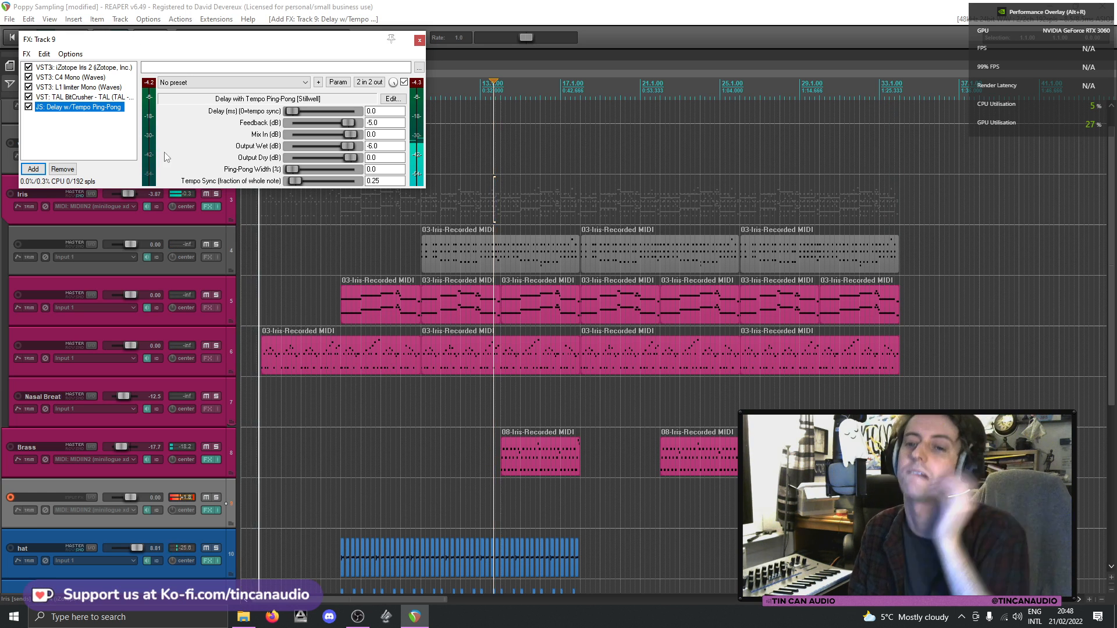
- Remove the ping-pong delay and TAL BitCrusher from track 9's effects chain
{"action": "left_click", "coordinate": [61, 169]}
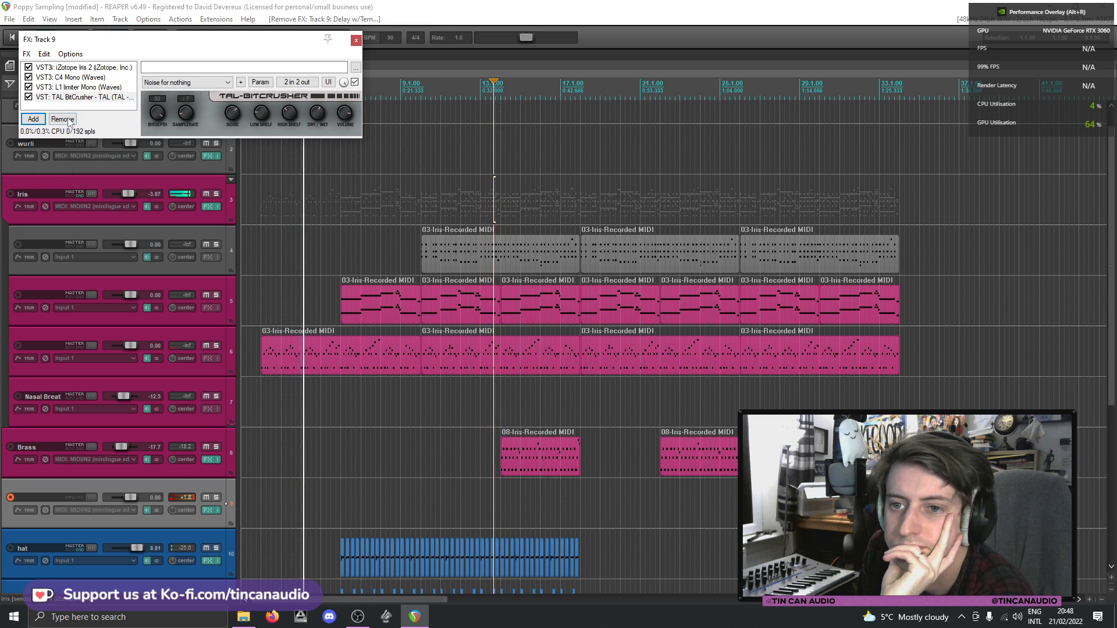
{"action": "key", "text": "Delete"}
- Add Doubler4 Mono to track 9 and move it directly after Iris 2, ahead of C4 Mono
{"action": "left_click", "coordinate": [33, 257]}
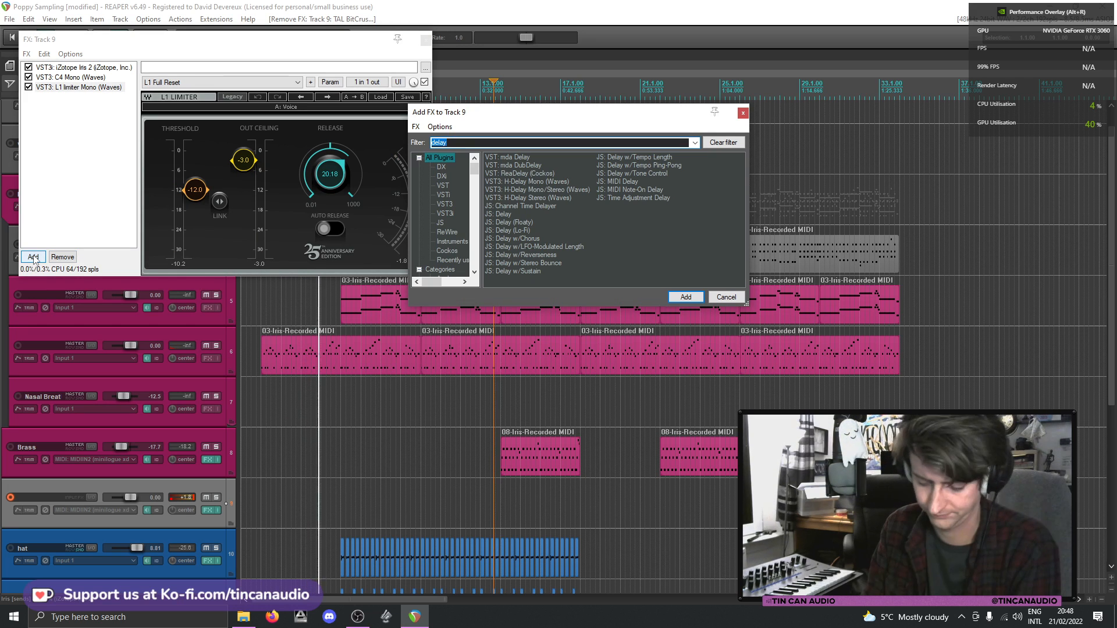
{"action": "type", "text": "doubler"}
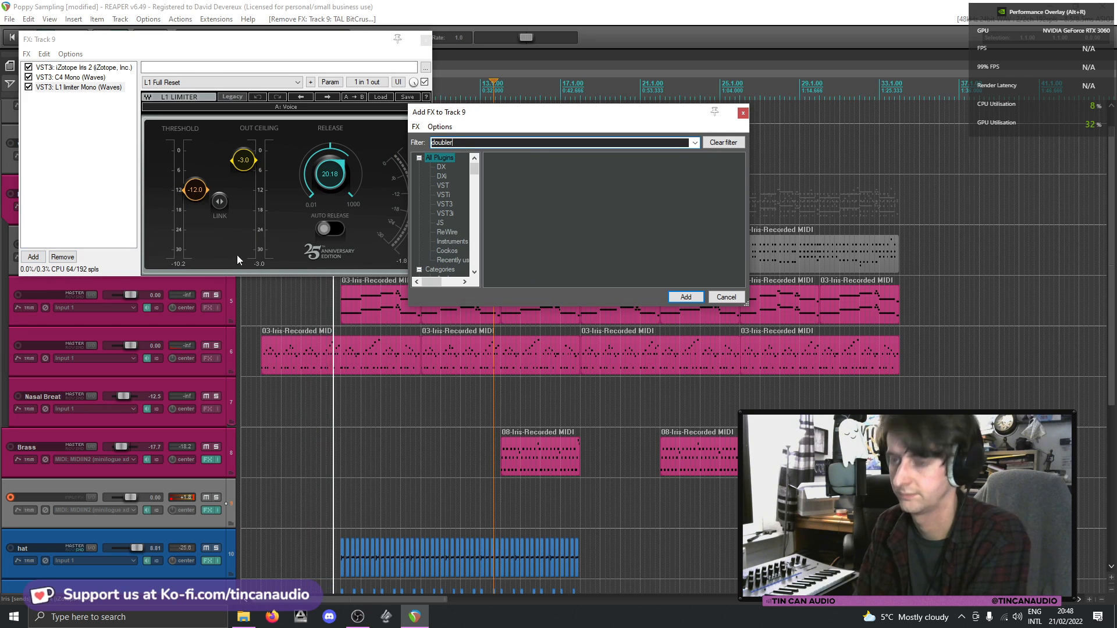
{"action": "double_click", "coordinate": [529, 181]}
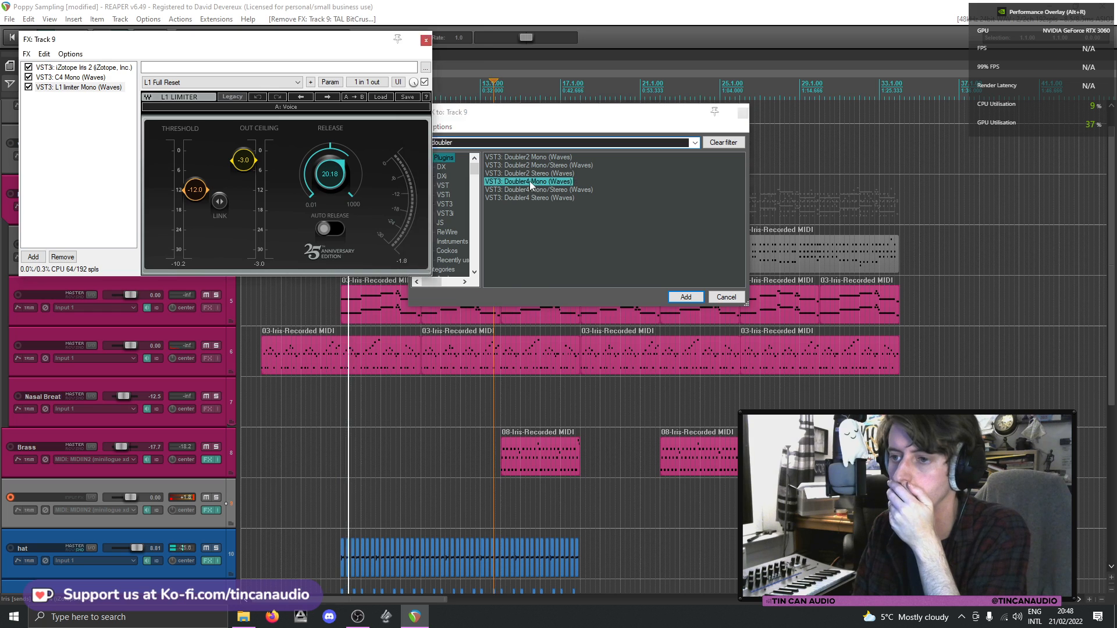
{"action": "left_click_drag", "start_coordinate": [111, 90], "coordinate": [111, 80]}
- Audition the Doubler4Voices and BasicDoubledTake presets in track 9's Doubler4 Mono, with the play position placed near bar 9
{"action": "left_click", "coordinate": [186, 83]}
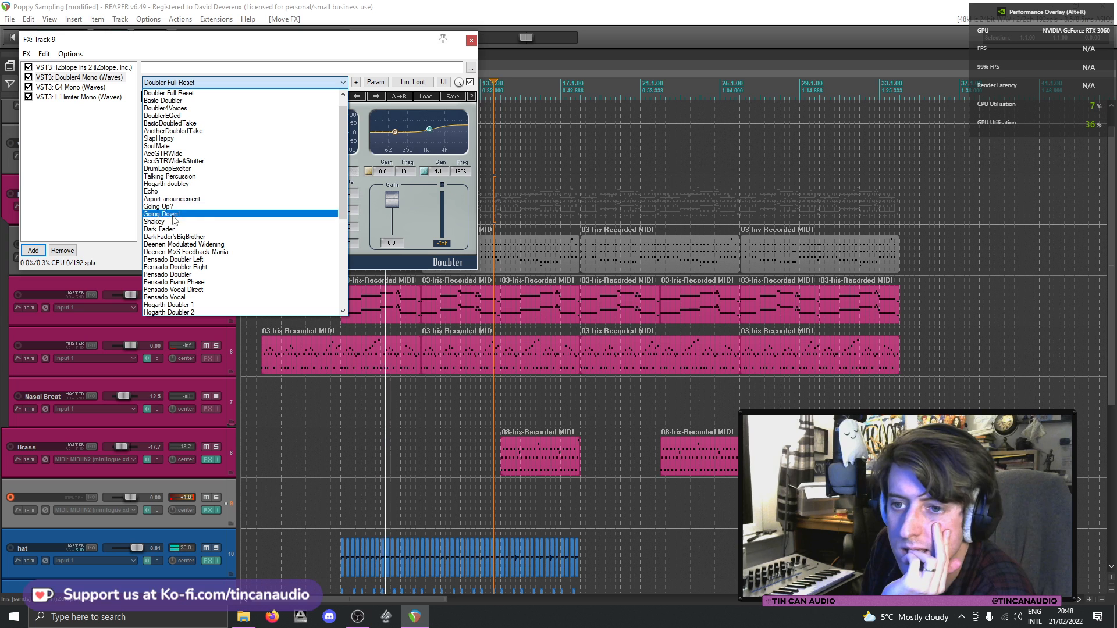
{"action": "left_click", "coordinate": [179, 109]}
{"action": "left_click", "coordinate": [409, 317]}
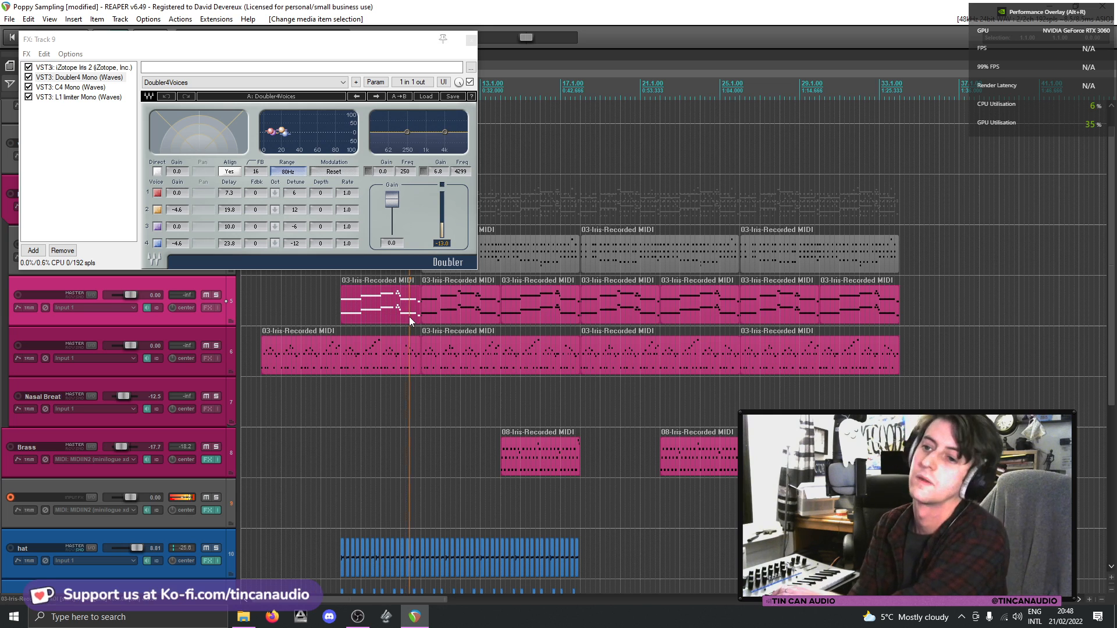
{"action": "left_click", "coordinate": [425, 97]}
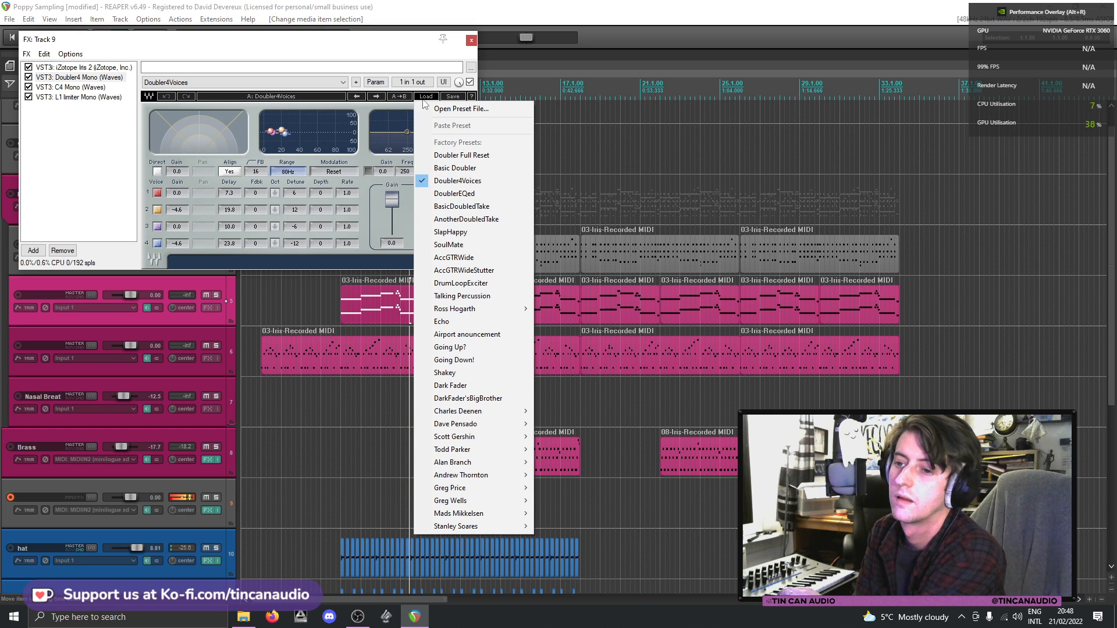
{"action": "left_click", "coordinate": [461, 206]}
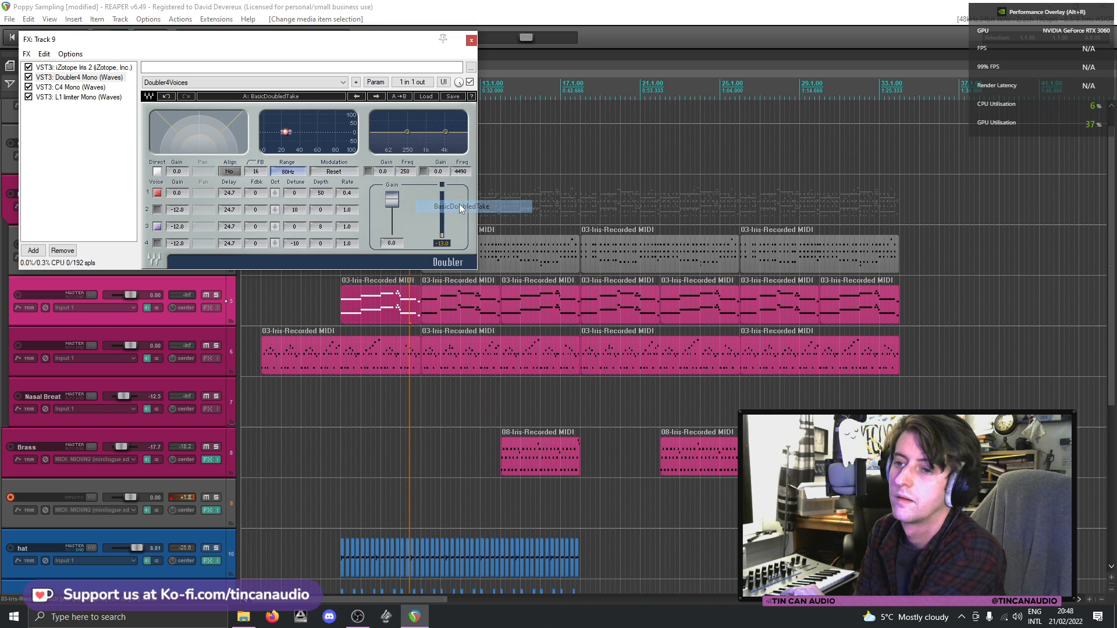
- Load the AccGTRWide preset in track 9's Doubler4 Mono, audition it with the song, and close the effects window
{"action": "left_click", "coordinate": [425, 97]}
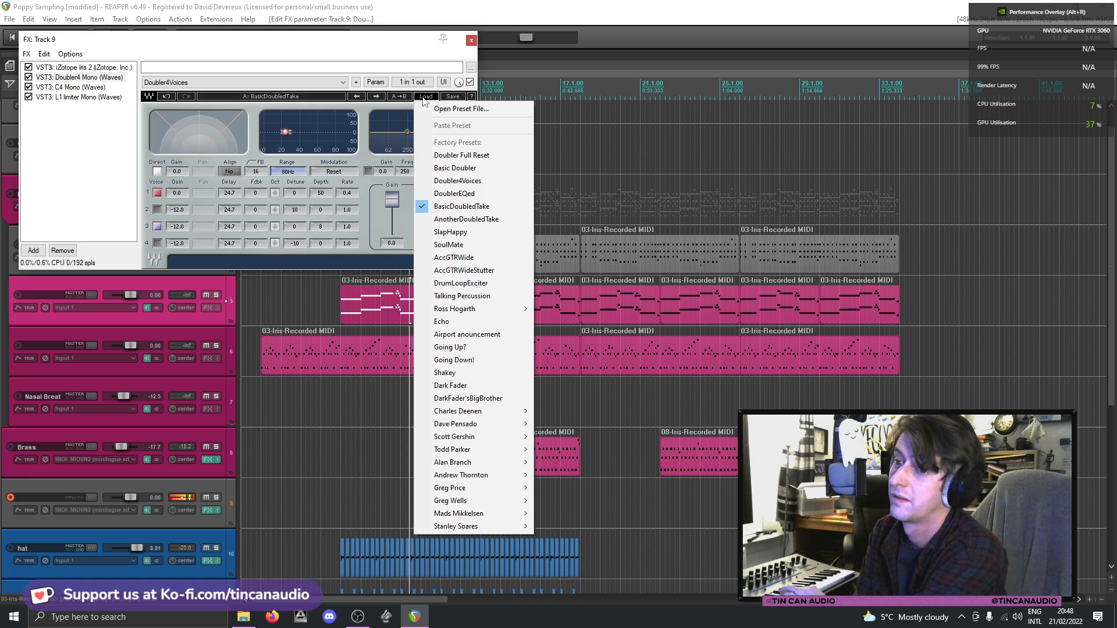
{"action": "left_click", "coordinate": [471, 257]}
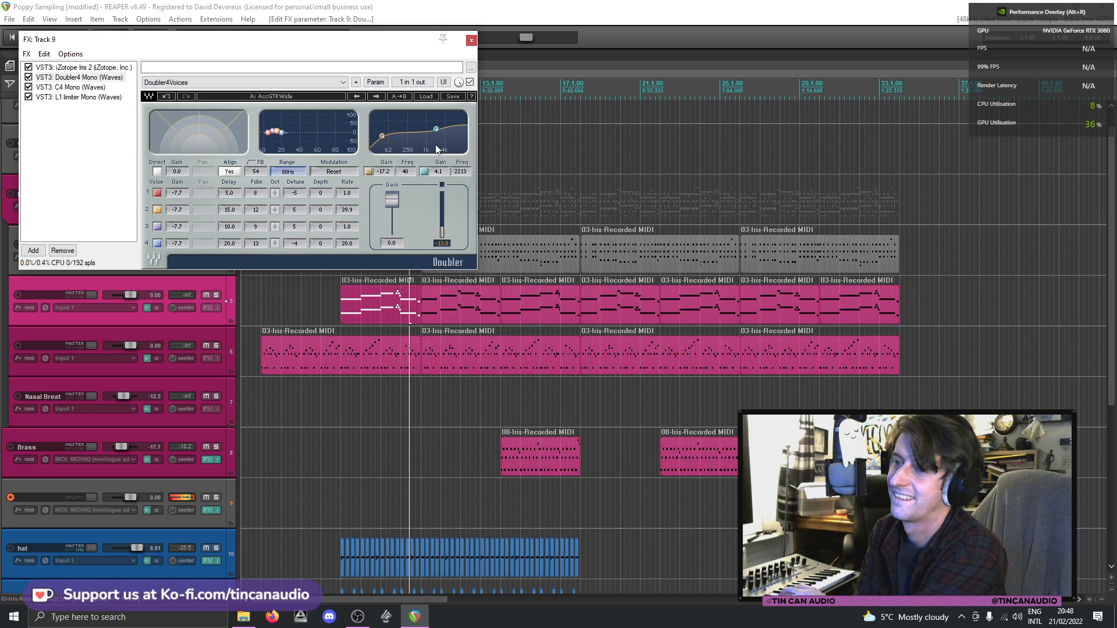
{"action": "key", "text": "space"}
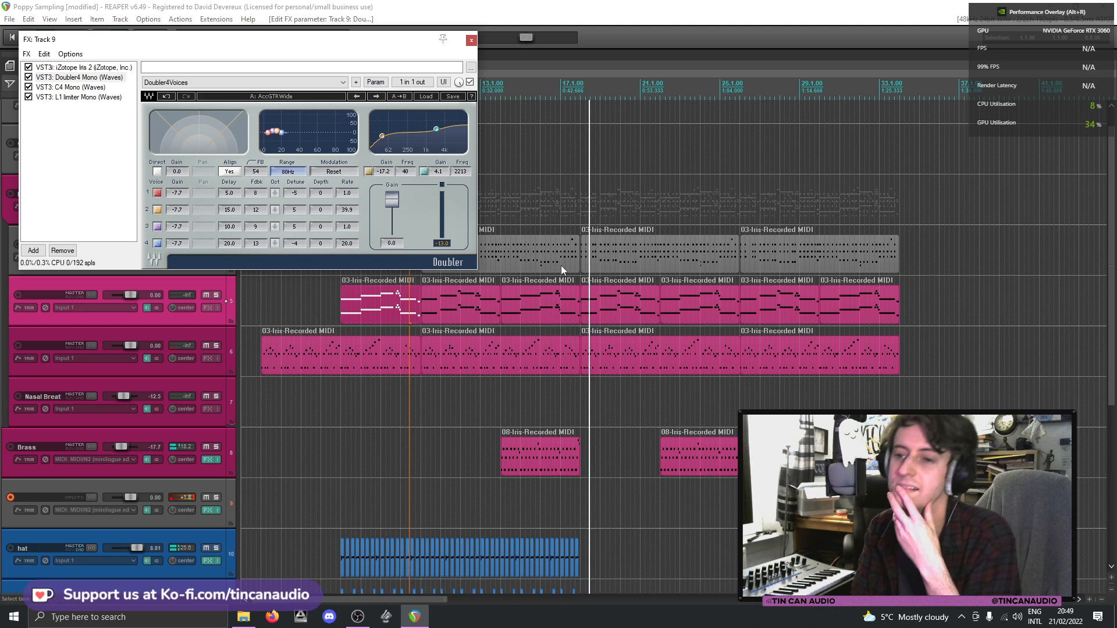
{"action": "left_click", "coordinate": [421, 97]}
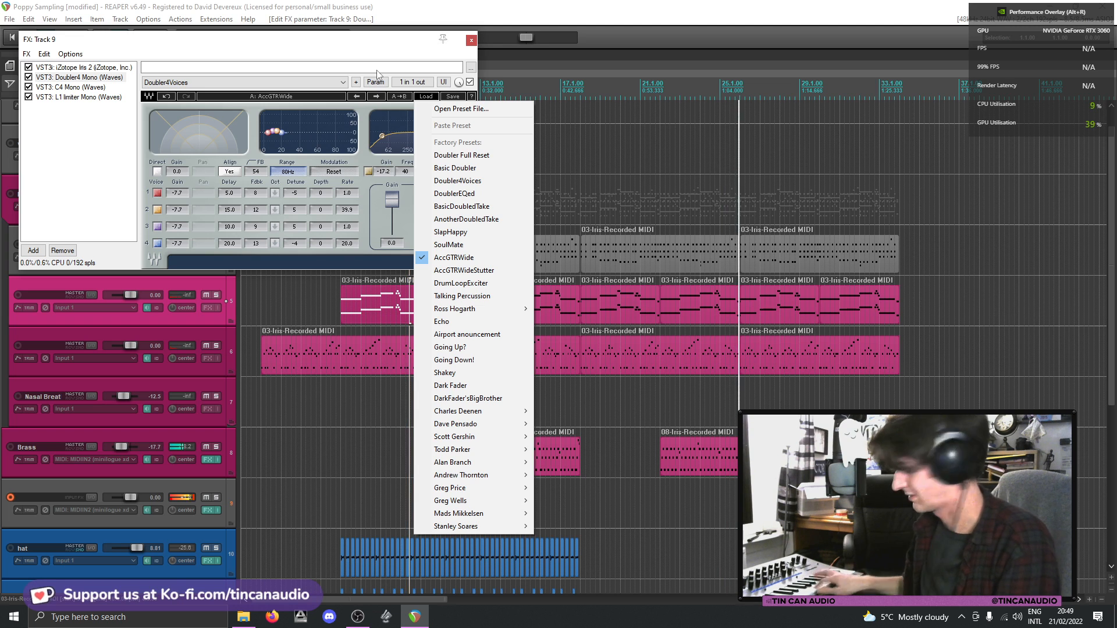
{"action": "left_click", "coordinate": [312, 68]}
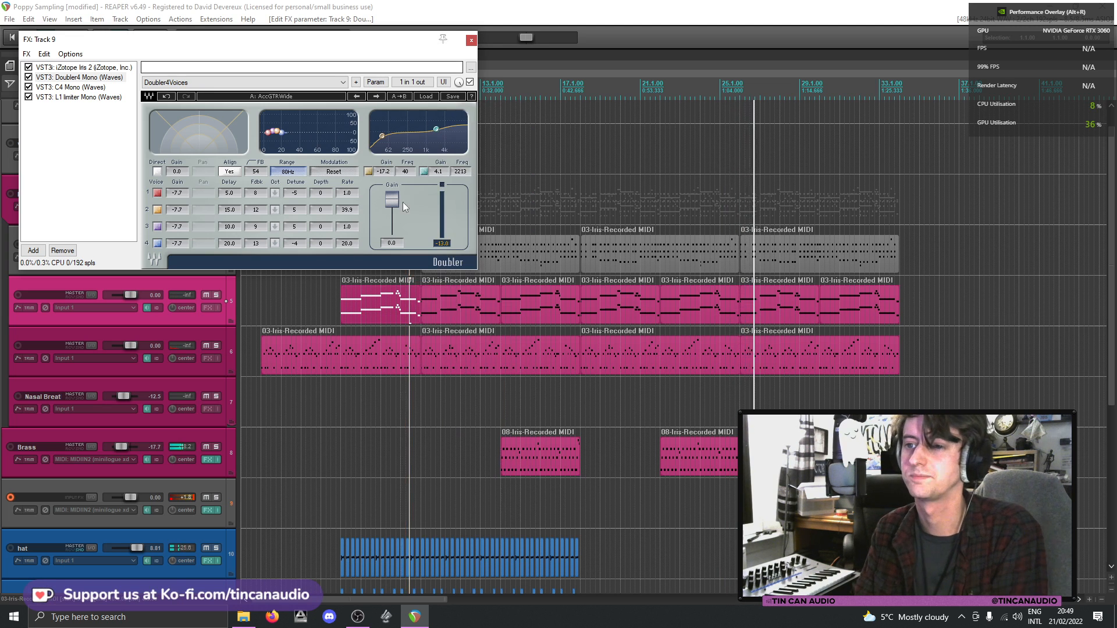
{"action": "left_click", "coordinate": [535, 473]}
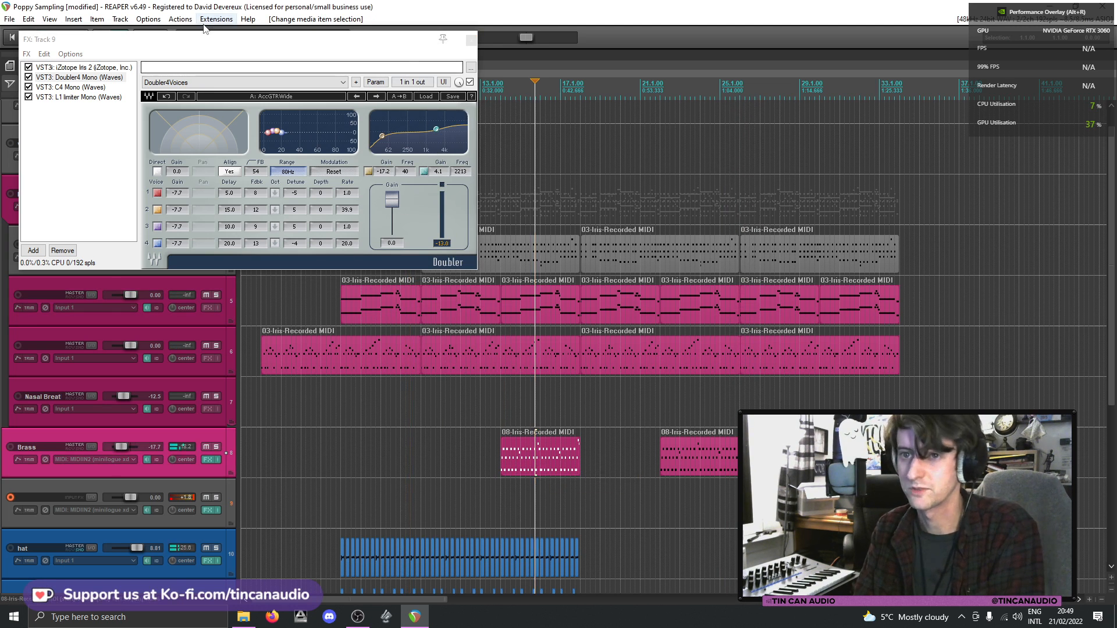
{"action": "left_click", "coordinate": [470, 41]}
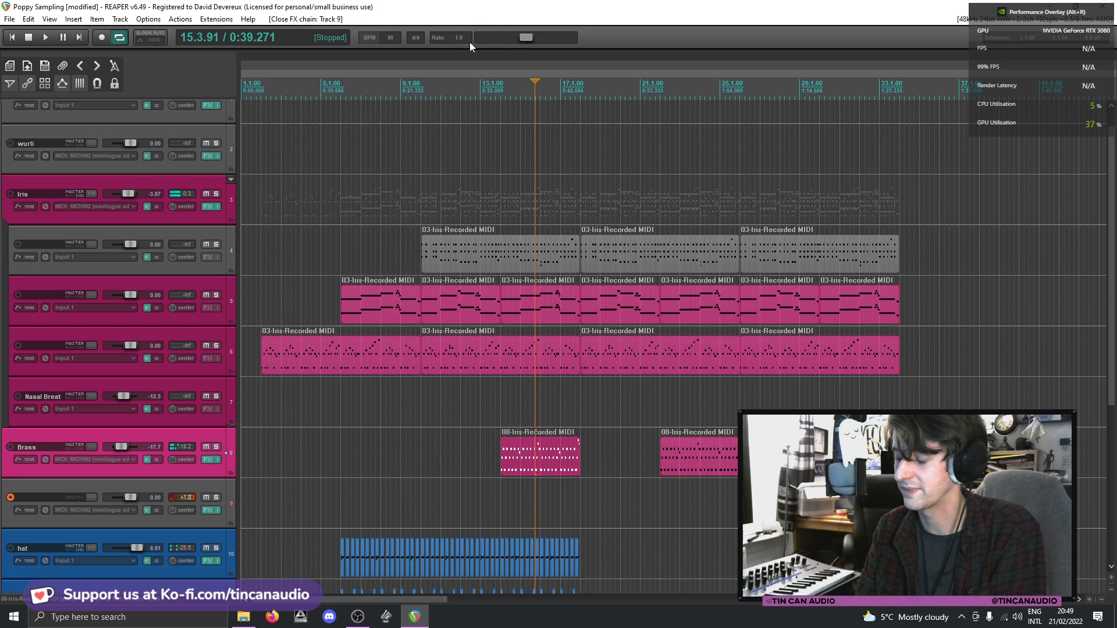
- Play the arrangement from the start of track 6's first MIDI item
{"action": "left_click", "coordinate": [555, 349]}
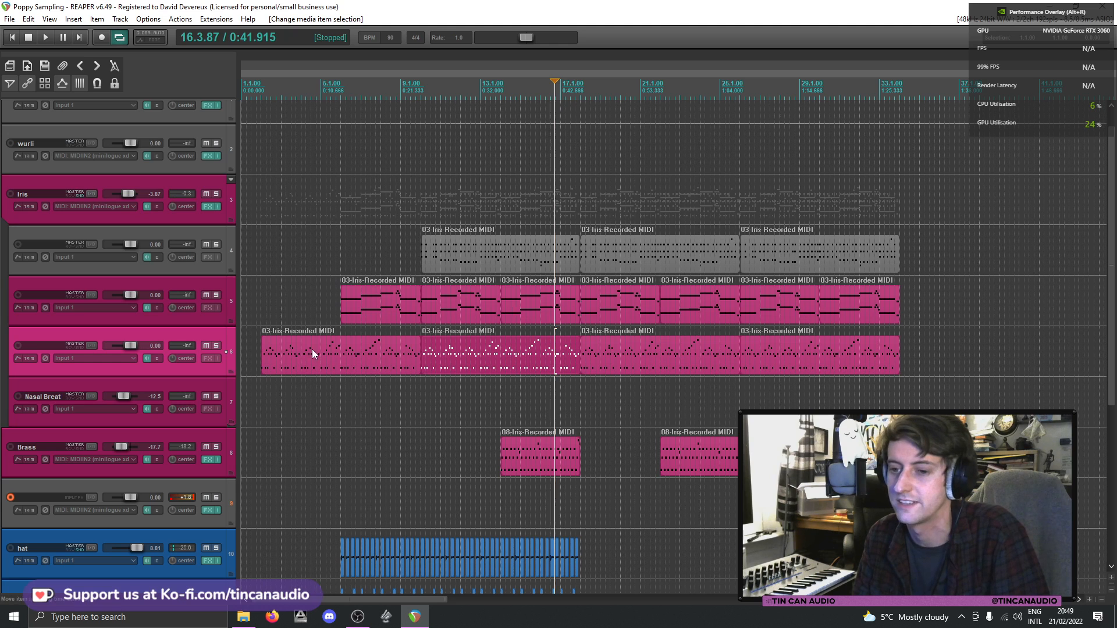
{"action": "left_click", "coordinate": [264, 364]}
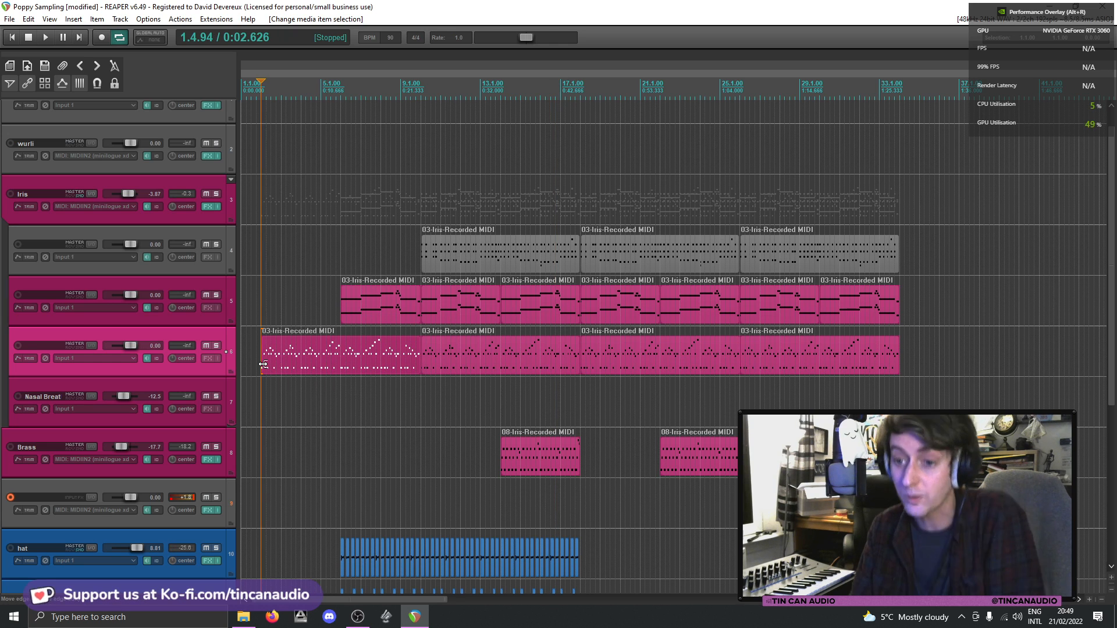
{"action": "scroll", "coordinate": [263, 364], "scroll_direction": "down", "scroll_amount": 1}
{"action": "scroll", "coordinate": [482, 397], "scroll_direction": "up", "scroll_amount": 2}
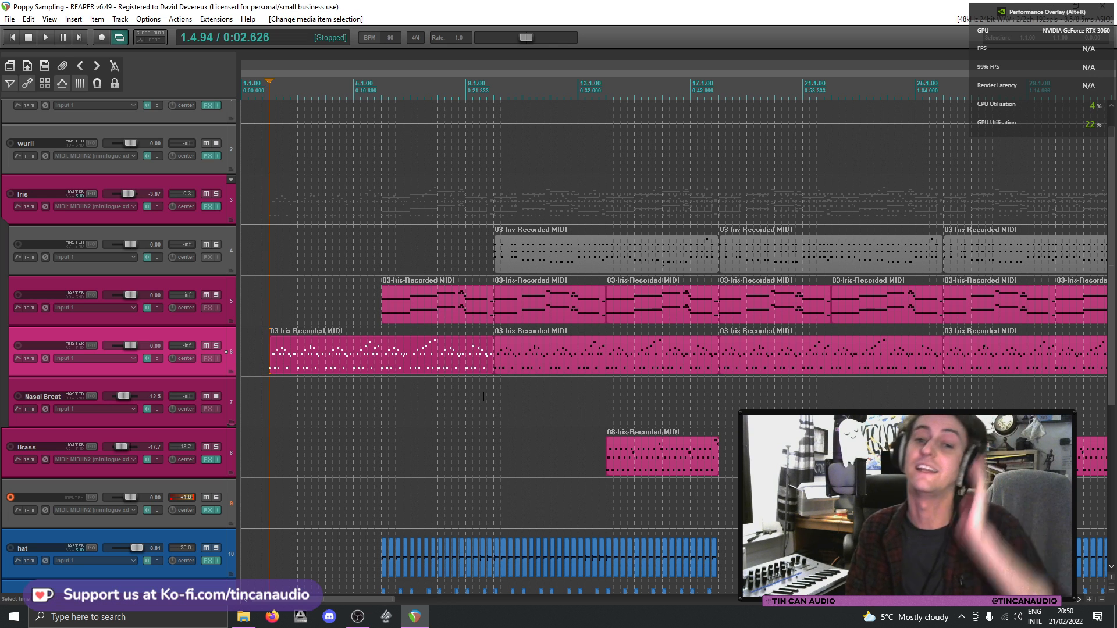
{"action": "scroll", "coordinate": [483, 397], "scroll_direction": "down", "scroll_amount": 2}
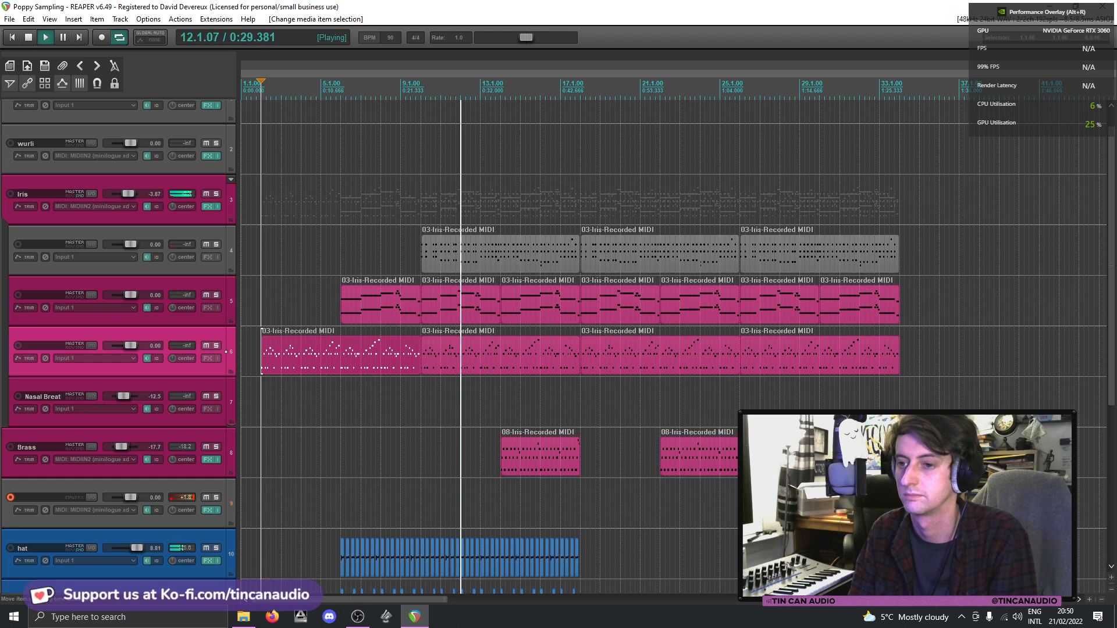
- Raise the Brass track's volume to -13.7 dB during playback
{"action": "scroll", "coordinate": [502, 469], "scroll_direction": "down", "scroll_amount": 2}
{"action": "scroll", "coordinate": [251, 395], "scroll_direction": "up", "scroll_amount": 2}
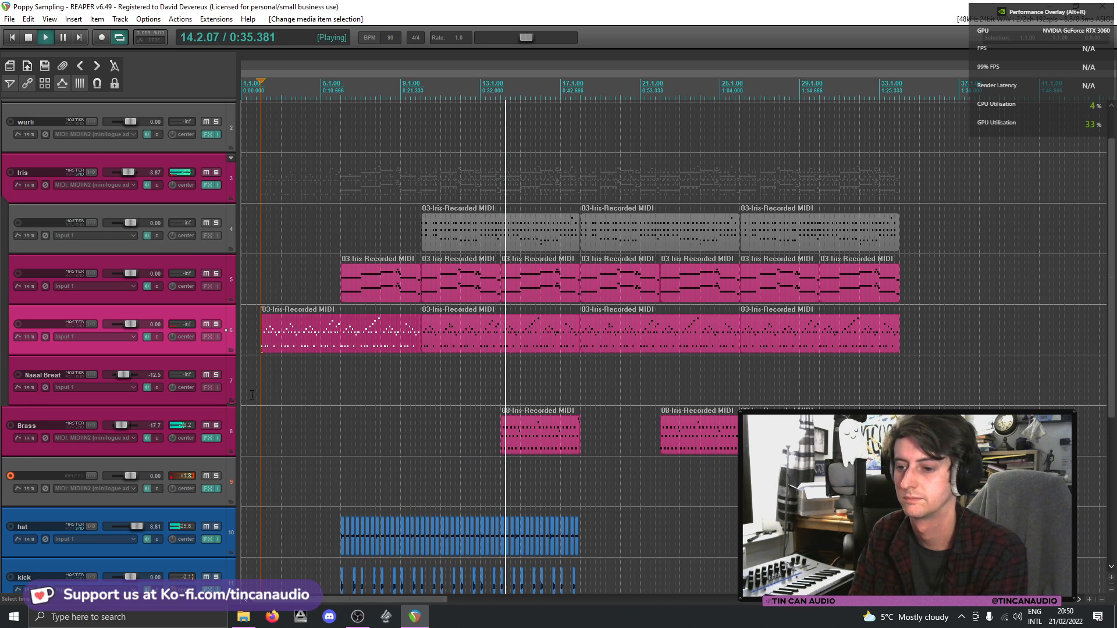
{"action": "scroll", "coordinate": [121, 424], "scroll_direction": "up", "scroll_amount": 5}
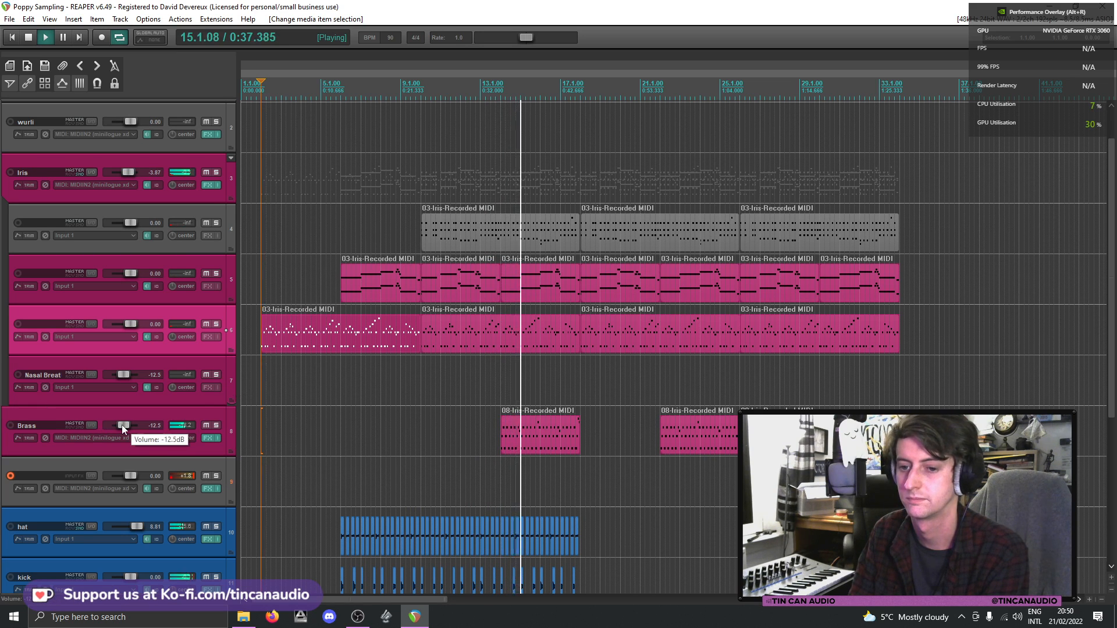
{"action": "scroll", "coordinate": [121, 424], "scroll_direction": "down", "scroll_amount": 1}
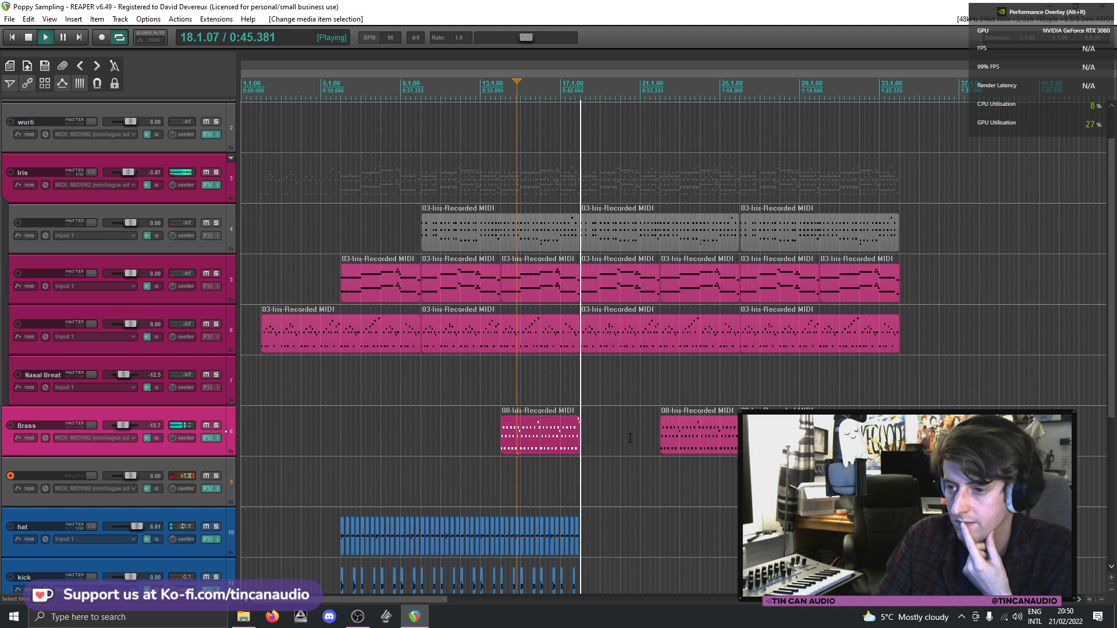
- Extend the second Brass item's start back to the end of the first, and trim the start of track 6's third item to bar 22
{"action": "mouse_move", "coordinate": [579, 436]}
{"action": "left_mouse_down"}
{"action": "mouse_move", "coordinate": [624, 441]}
{"action": "mouse_move", "coordinate": [587, 441]}
{"action": "left_mouse_up"}
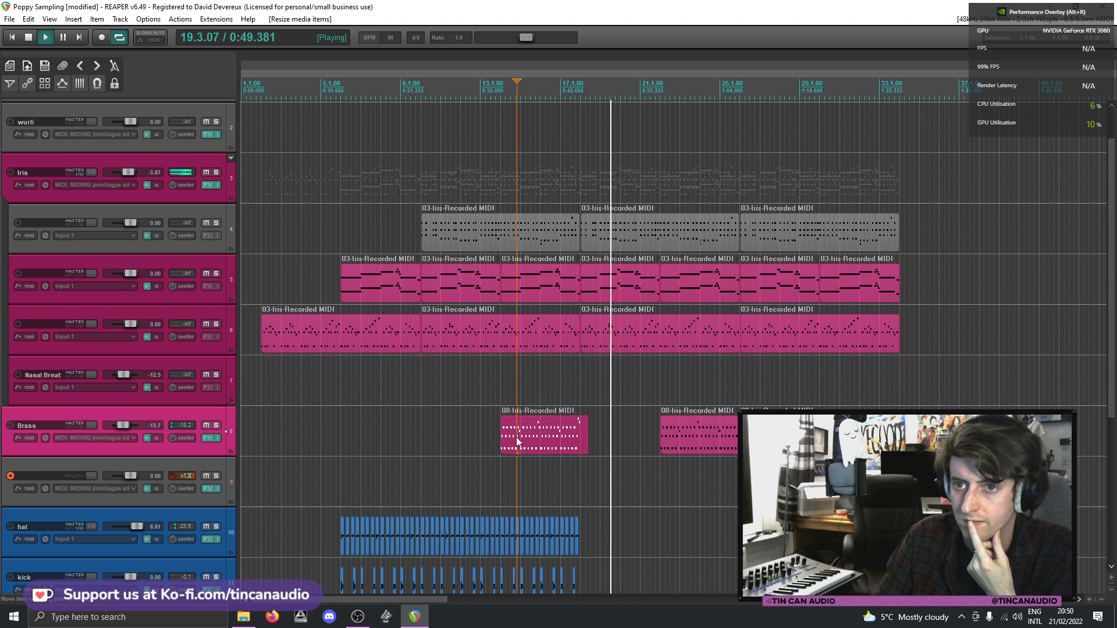
{"action": "left_click_drag", "start_coordinate": [587, 441], "coordinate": [578, 441]}
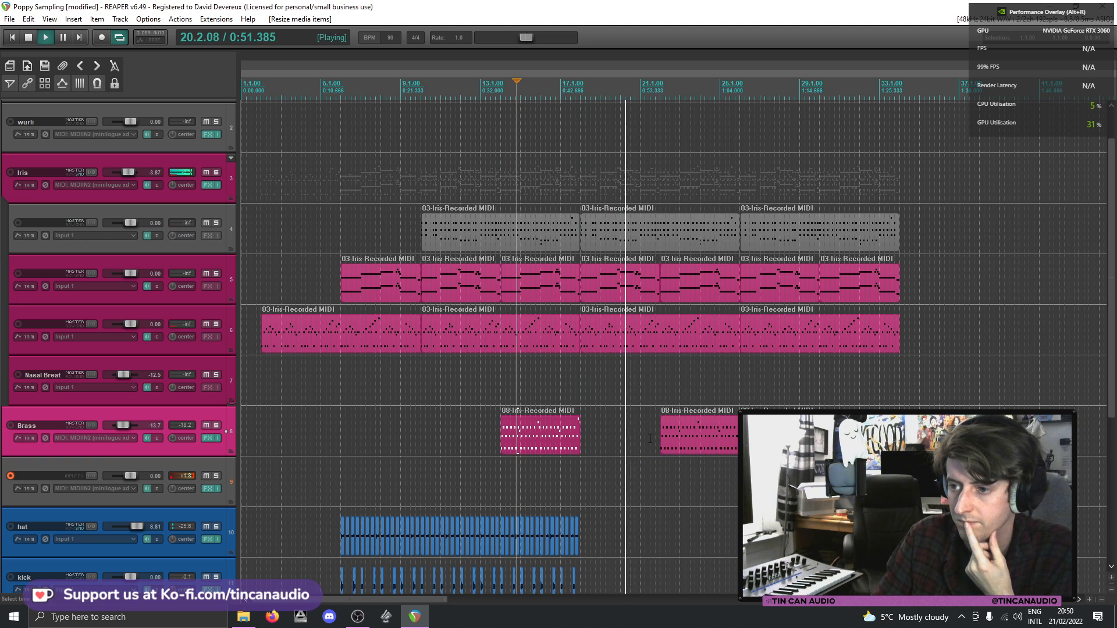
{"action": "left_click", "coordinate": [656, 441]}
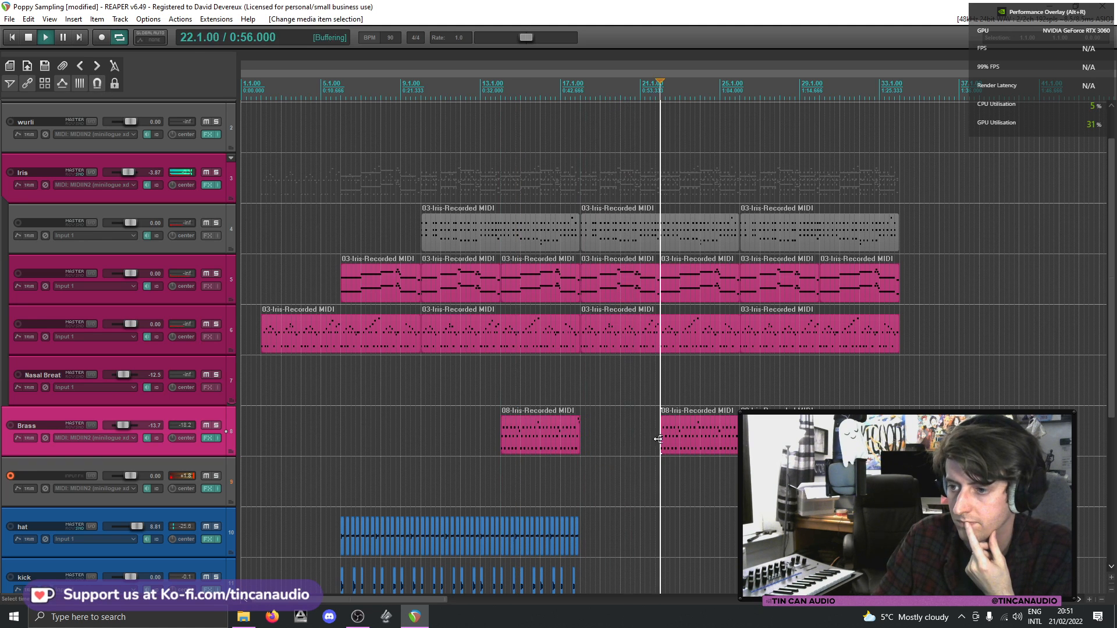
{"action": "left_click", "coordinate": [580, 434]}
{"action": "left_click_drag", "start_coordinate": [656, 445], "coordinate": [578, 446]}
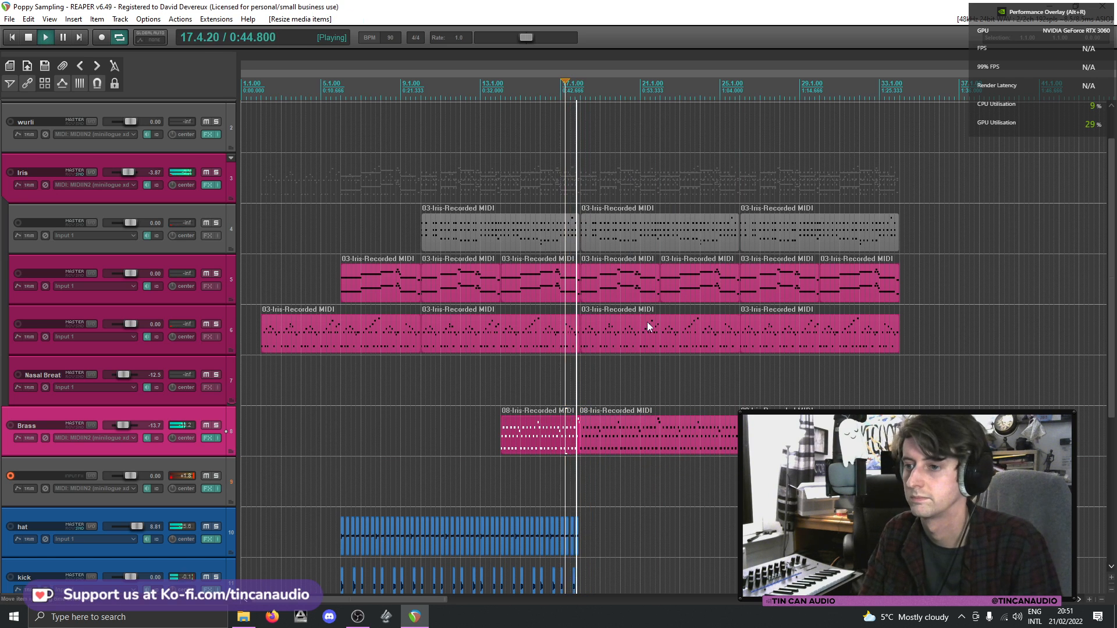
{"action": "left_click_drag", "start_coordinate": [583, 337], "coordinate": [664, 345]}
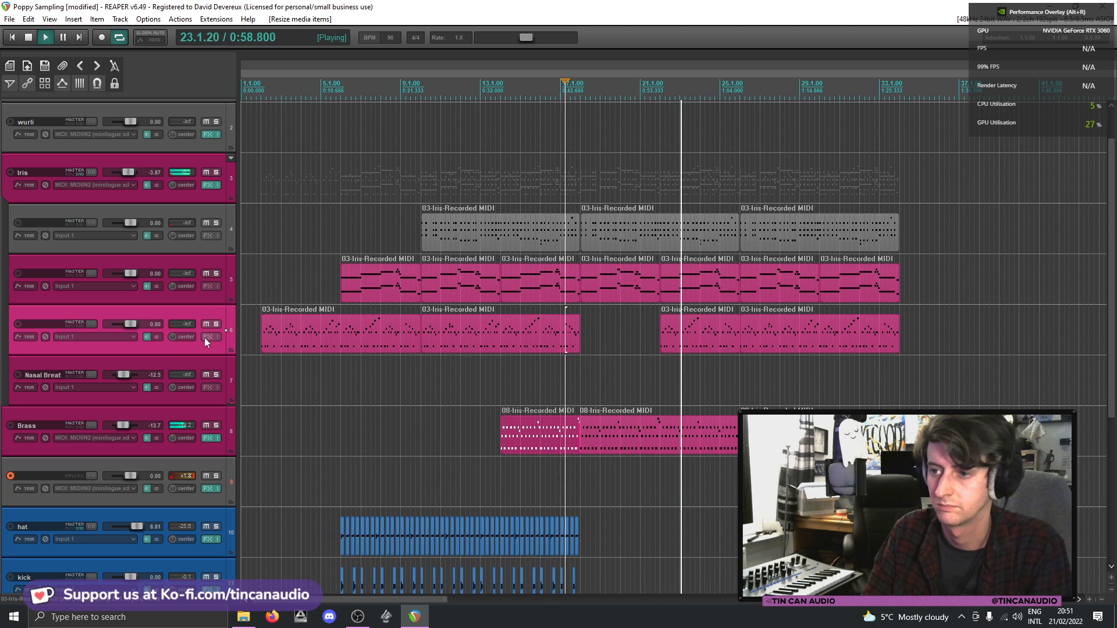
- Disarm track 9 for recording and name it "lead"
{"action": "left_click", "coordinate": [11, 476]}
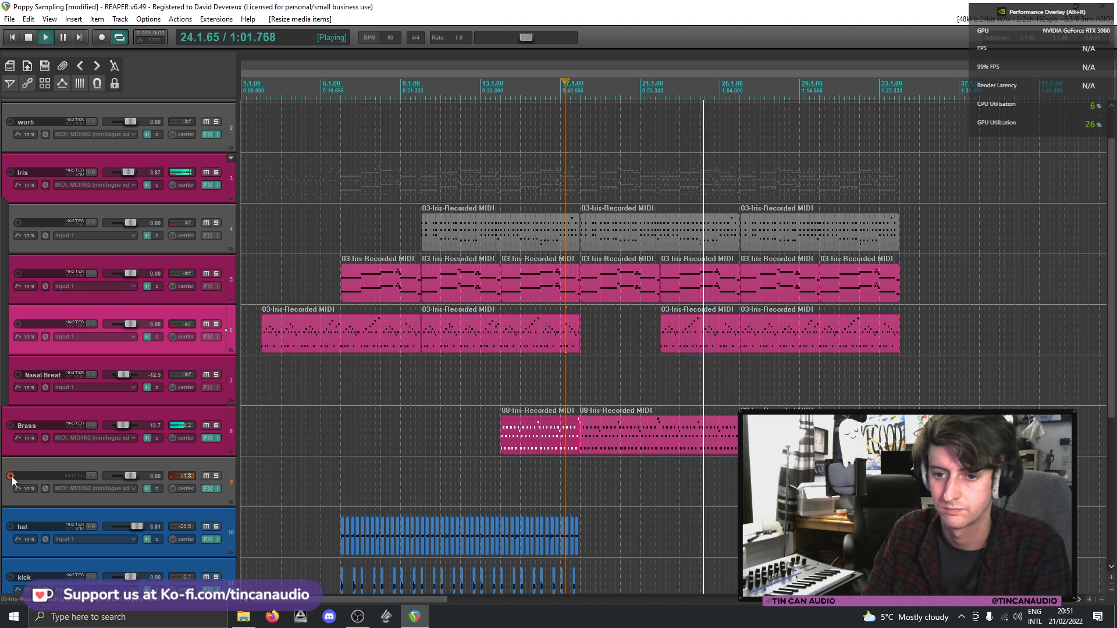
{"action": "double_click", "coordinate": [54, 472]}
{"action": "type", "text": "lead"}
{"action": "key", "text": "Return"}
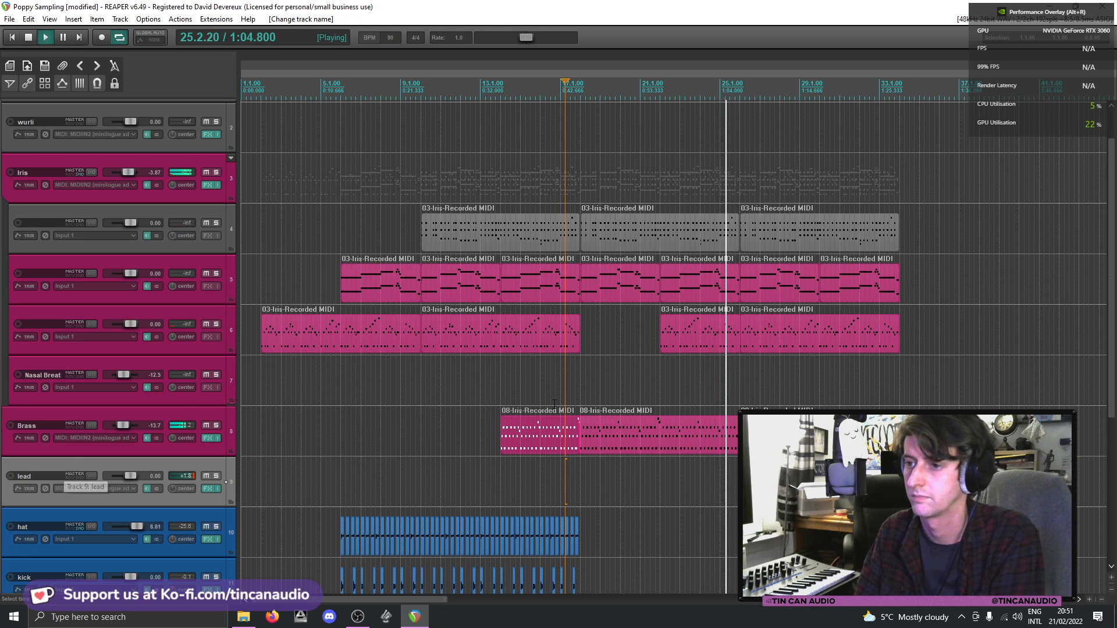
- Listen through the second half of the arrangement, then stop playback with the edit cursor near bar 29 on track 6
{"action": "left_click", "coordinate": [689, 343]}
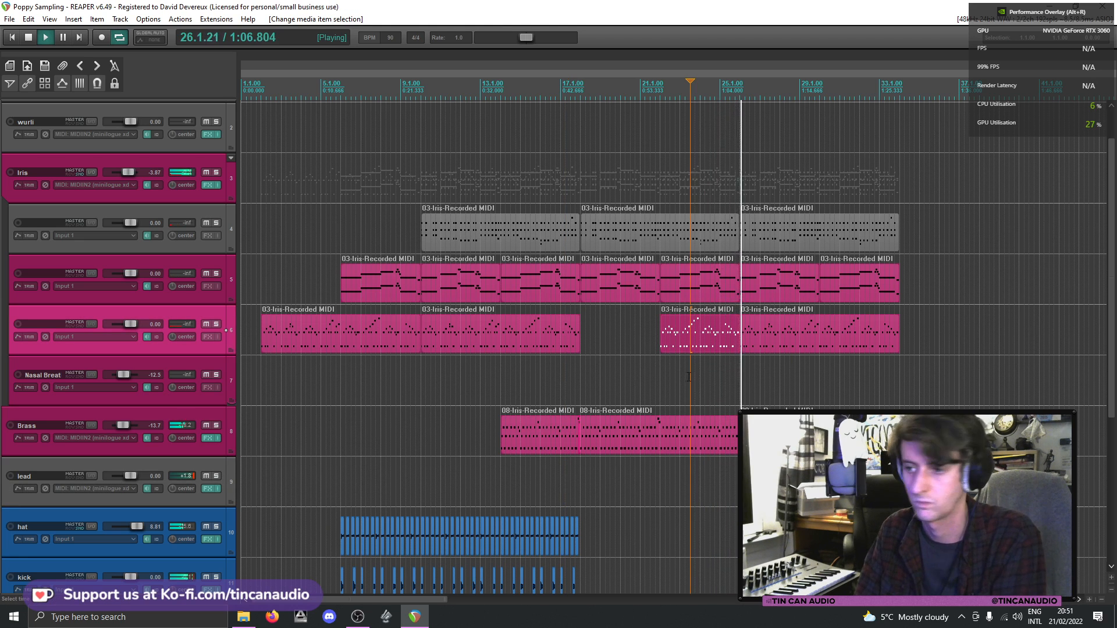
{"action": "mouse_move", "coordinate": [1113, 268]}
{"action": "left_mouse_down"}
{"action": "mouse_move", "coordinate": [1112, 403]}
{"action": "mouse_move", "coordinate": [1111, 270]}
{"action": "left_mouse_up"}
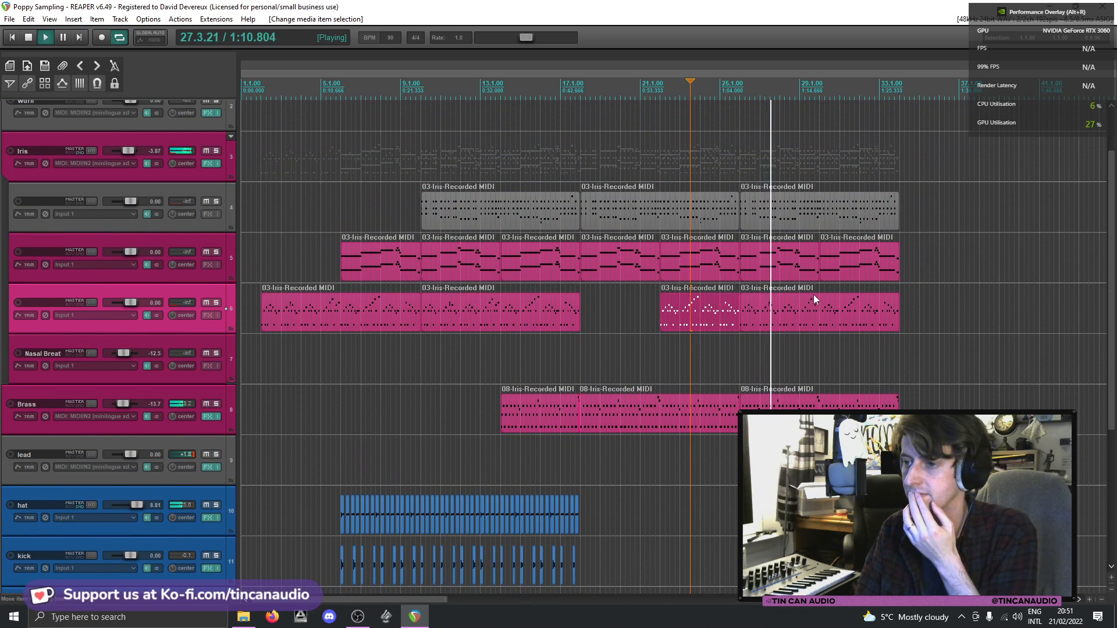
{"action": "left_click", "coordinate": [809, 312]}
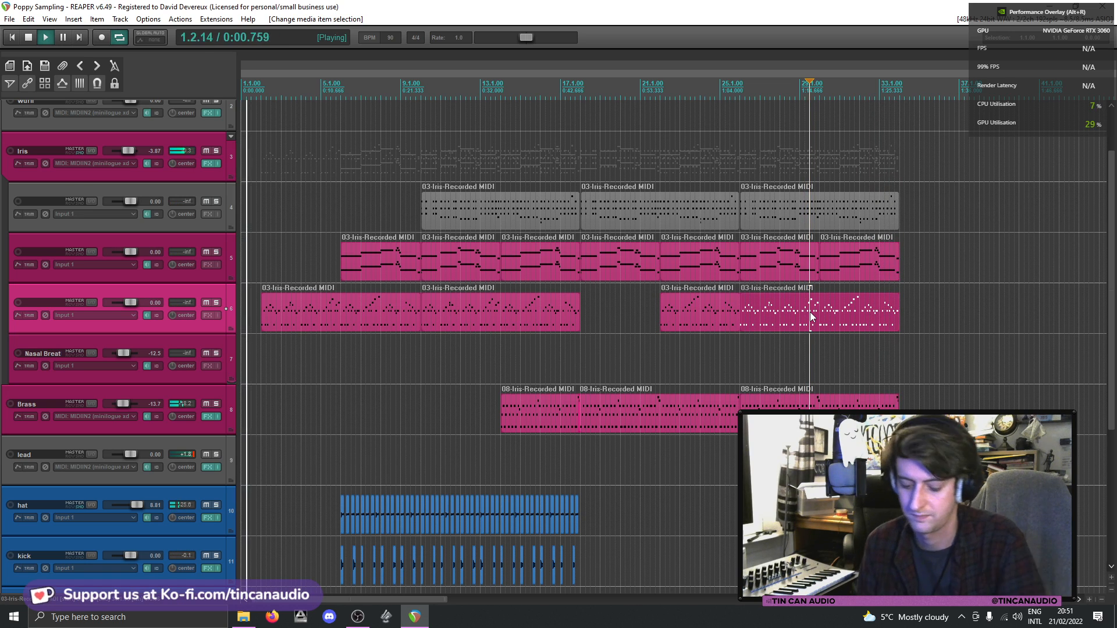
{"action": "key", "text": "space"}
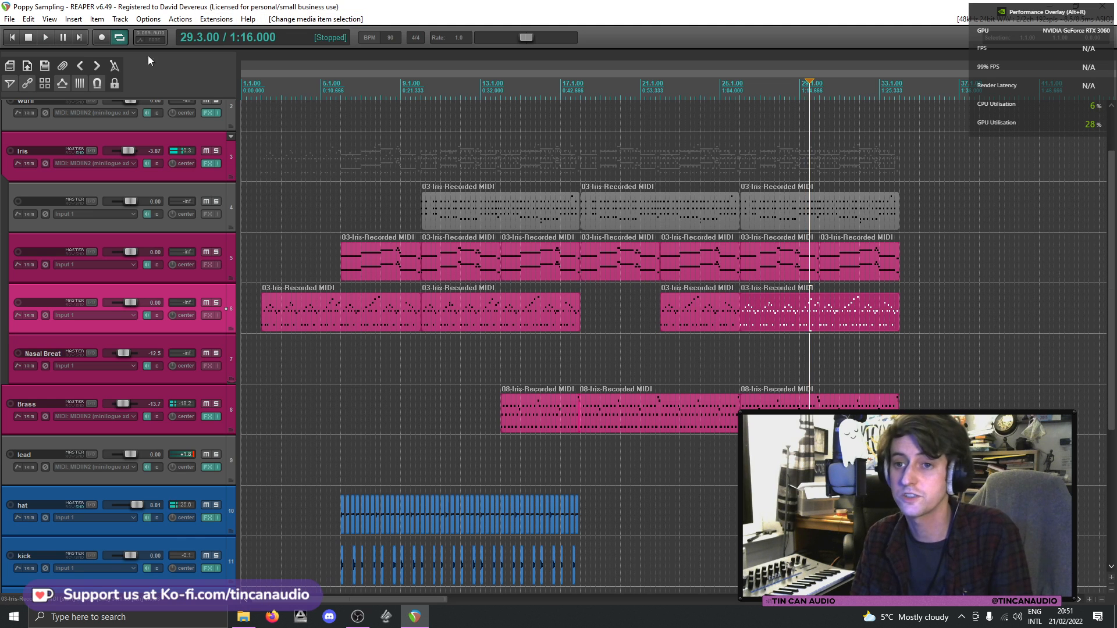
- Examine how the MIDI items on tracks 4, 5 and 6 layer across the arrangement
{"action": "left_click", "coordinate": [832, 275]}
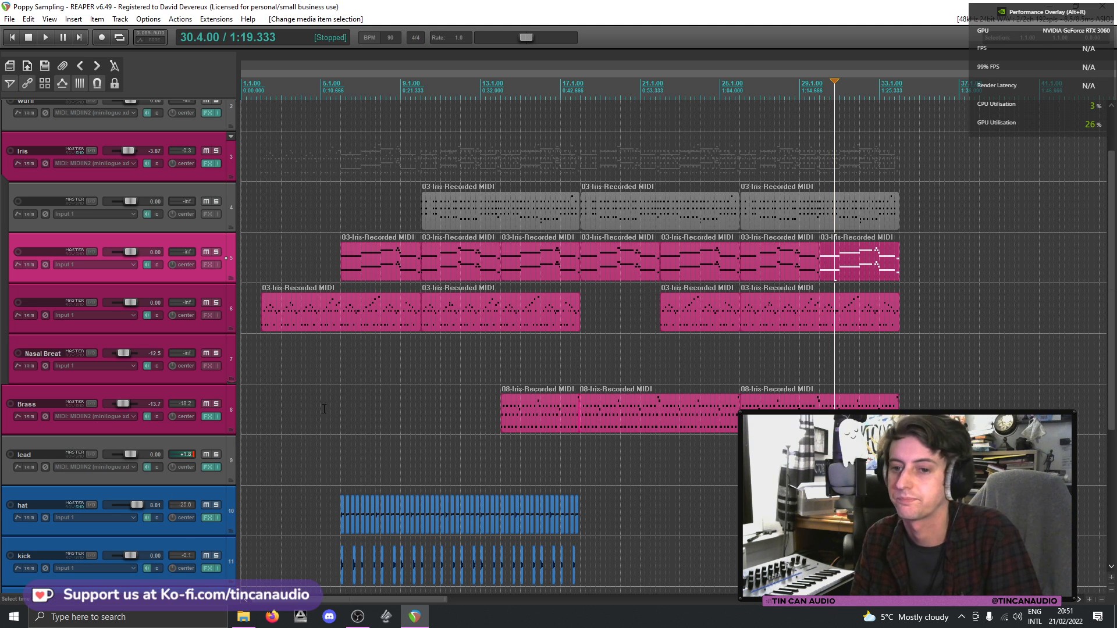
{"action": "left_click", "coordinate": [334, 324]}
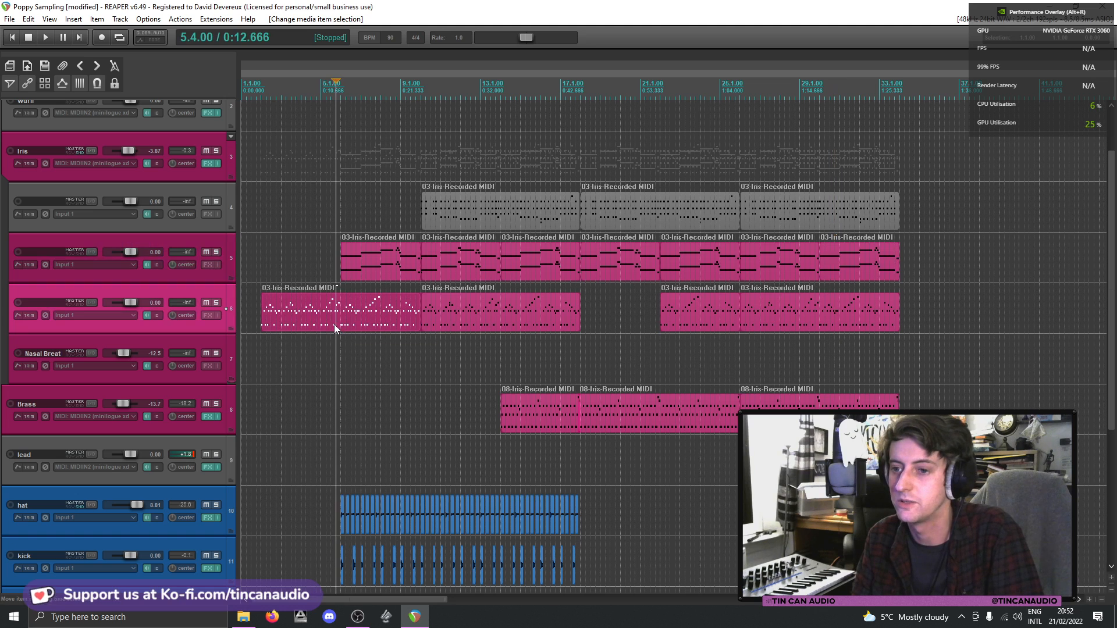
{"action": "left_click", "coordinate": [375, 267]}
{"action": "left_click", "coordinate": [464, 207]}
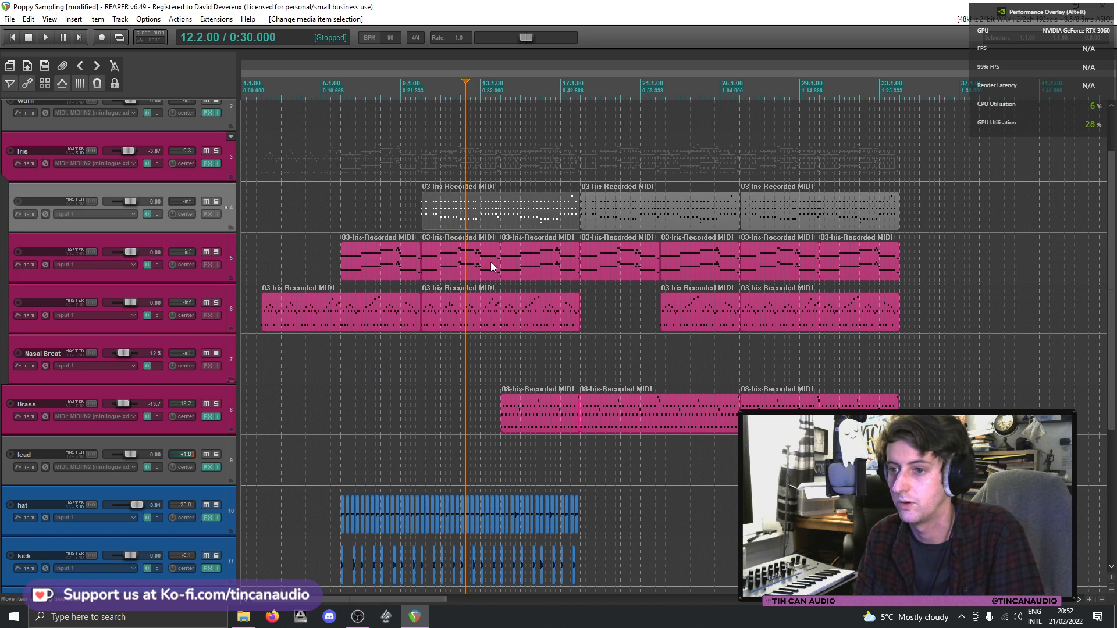
{"action": "left_click", "coordinate": [490, 261]}
{"action": "left_click", "coordinate": [496, 297]}
{"action": "left_click", "coordinate": [361, 262]}
{"action": "left_click", "coordinate": [375, 312]}
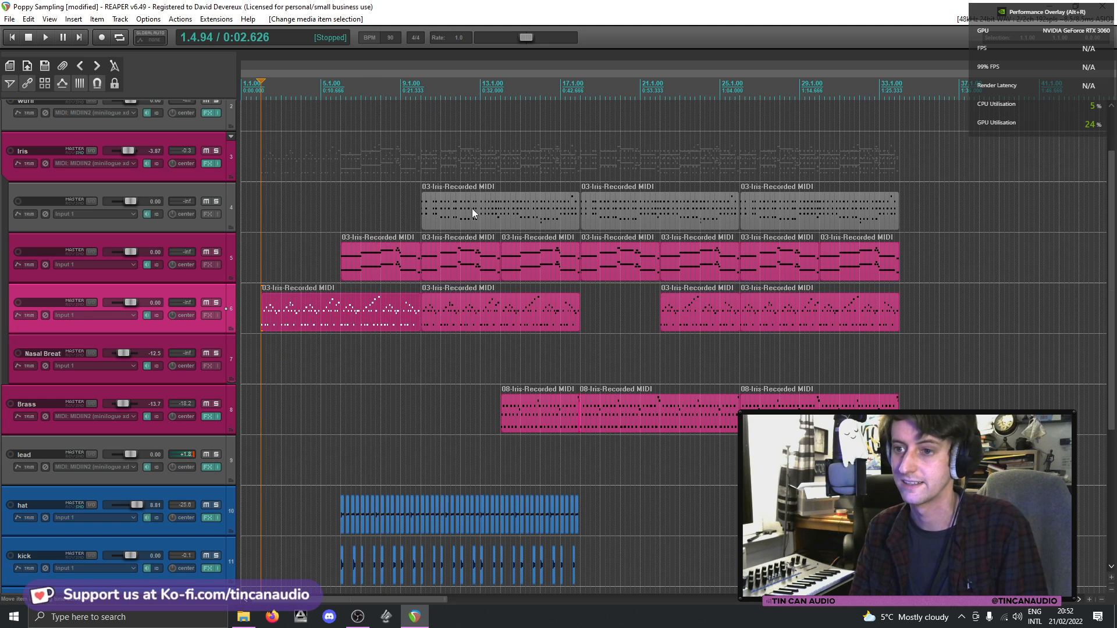
- Audition the arrangement from the start of track 4's first MIDI item at bar 10
{"action": "left_click", "coordinate": [423, 209]}
{"action": "key", "text": "space"}
{"action": "key", "text": "space"}
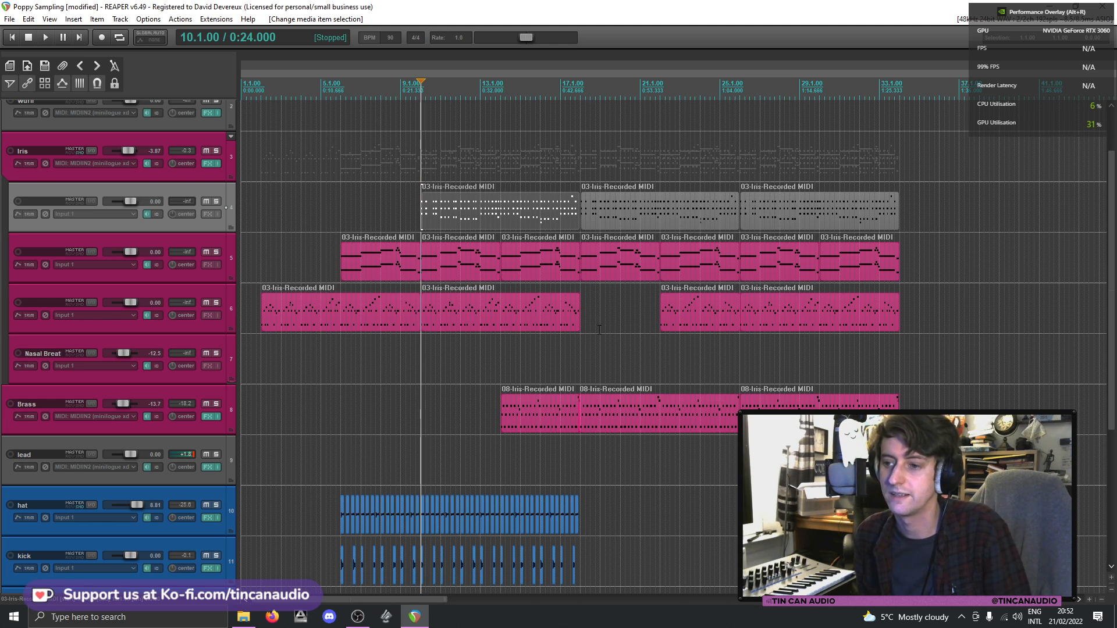
- Audition the final section from bar 26 and save the project
{"action": "left_click", "coordinate": [739, 357]}
{"action": "key", "text": "space"}
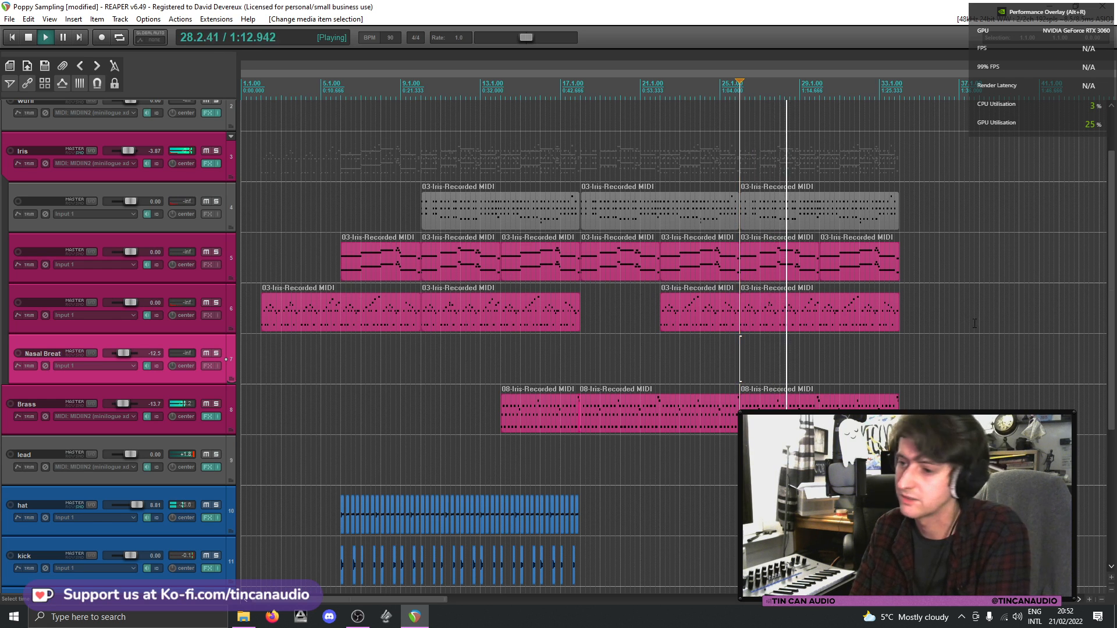
{"action": "left_click", "coordinate": [817, 316]}
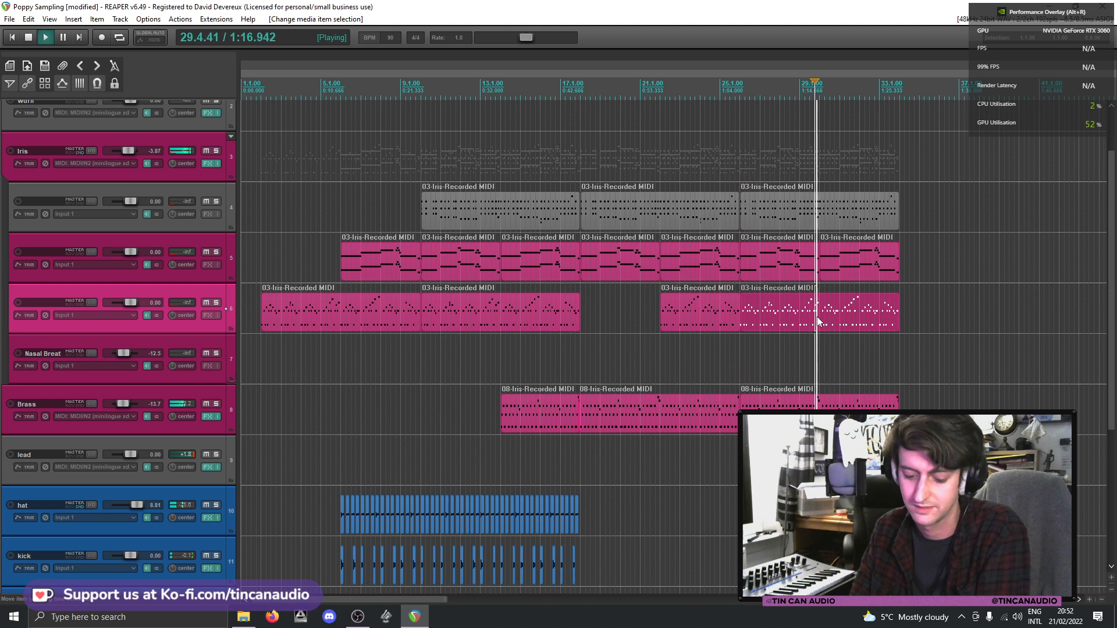
{"action": "key", "text": "space"}
{"action": "key", "text": "ctrl+s"}
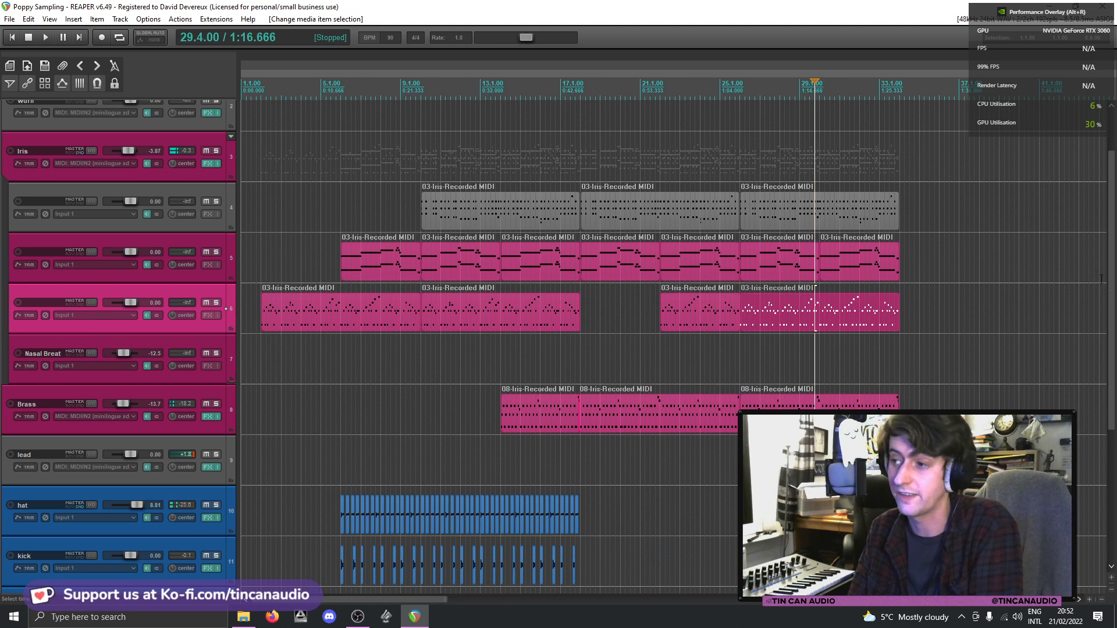
{"action": "scroll", "coordinate": [1100, 279], "scroll_direction": "down", "scroll_amount": 5}
{"action": "scroll", "coordinate": [1090, 311], "scroll_direction": "up", "scroll_amount": 7}
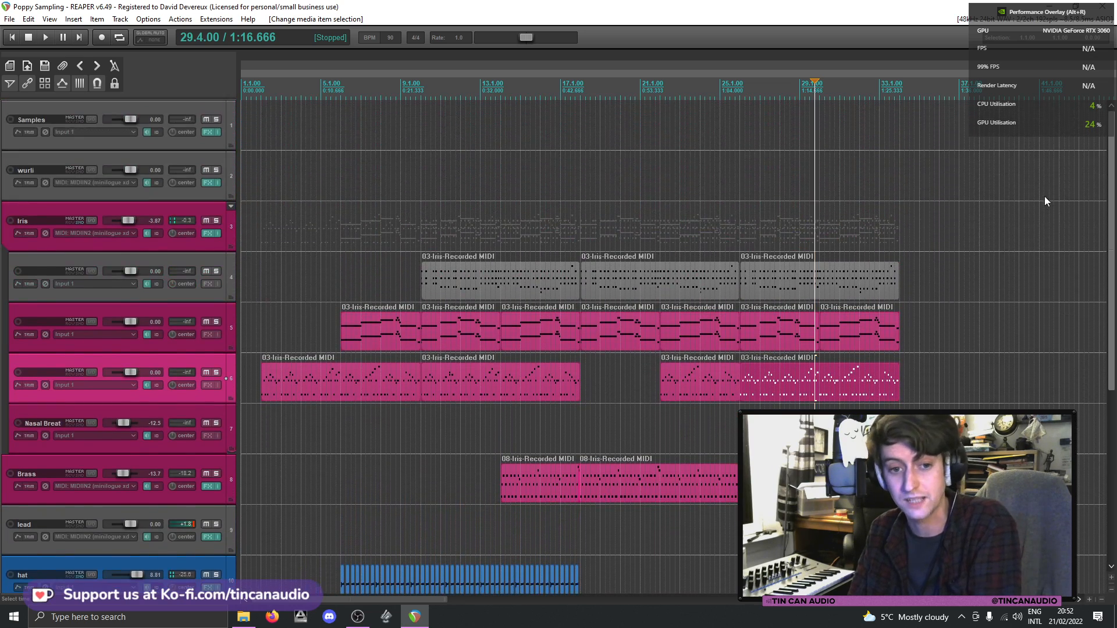
{"action": "scroll", "coordinate": [1063, 264], "scroll_direction": "down", "scroll_amount": 2}
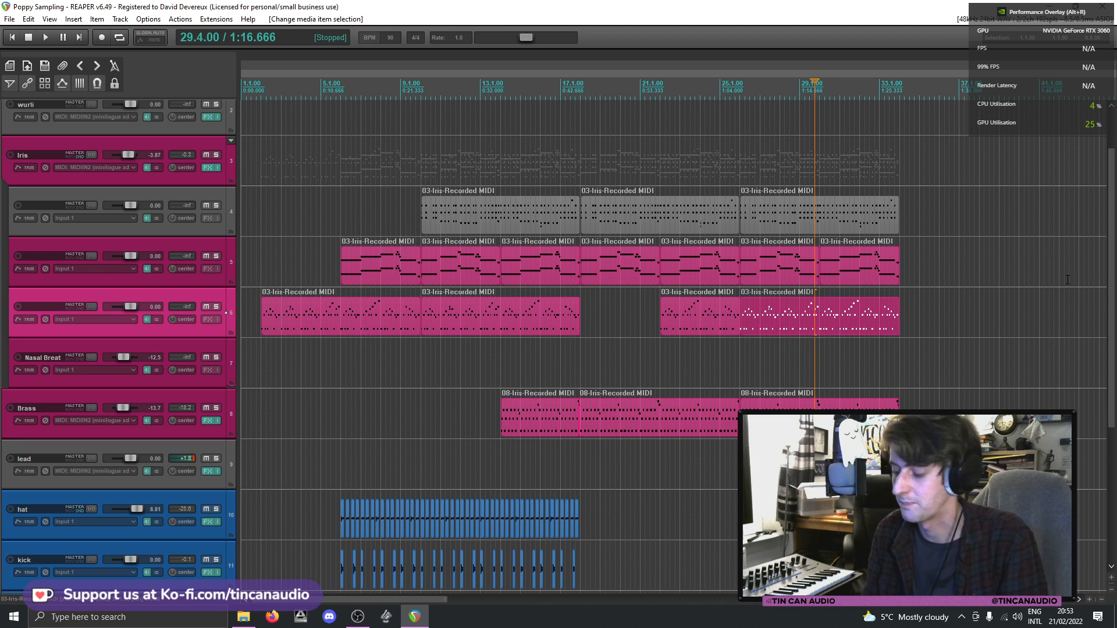
{"action": "scroll", "coordinate": [885, 336], "scroll_direction": "down", "scroll_amount": 1}
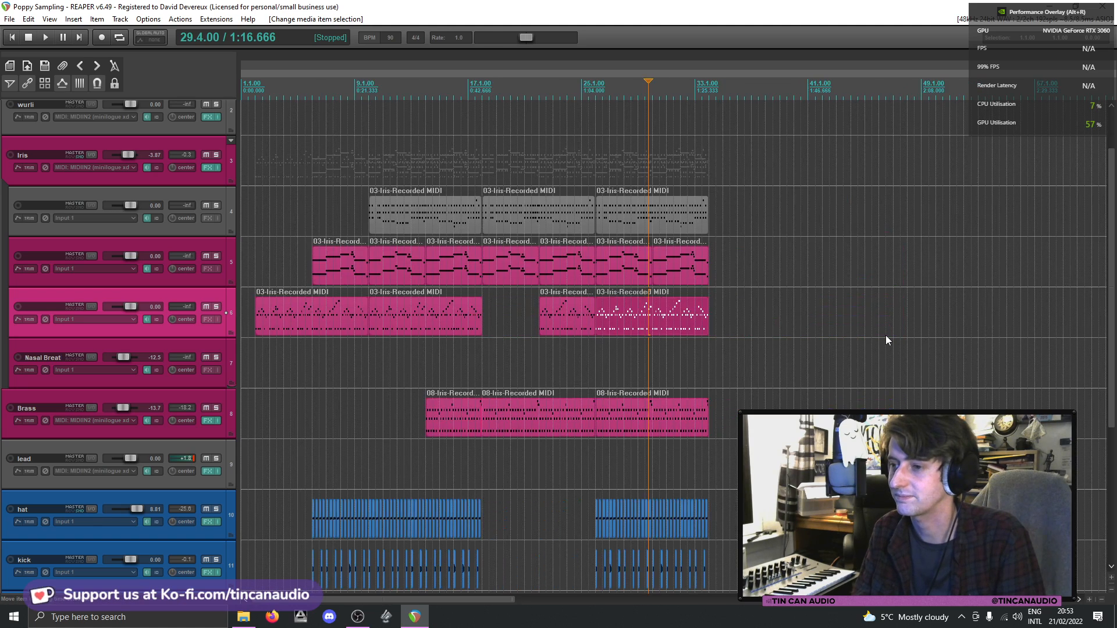
{"action": "scroll", "coordinate": [885, 336], "scroll_direction": "up", "scroll_amount": 1}
{"action": "scroll", "coordinate": [885, 335], "scroll_direction": "up", "scroll_amount": 1}
{"action": "scroll", "coordinate": [886, 336], "scroll_direction": "down", "scroll_amount": 1}
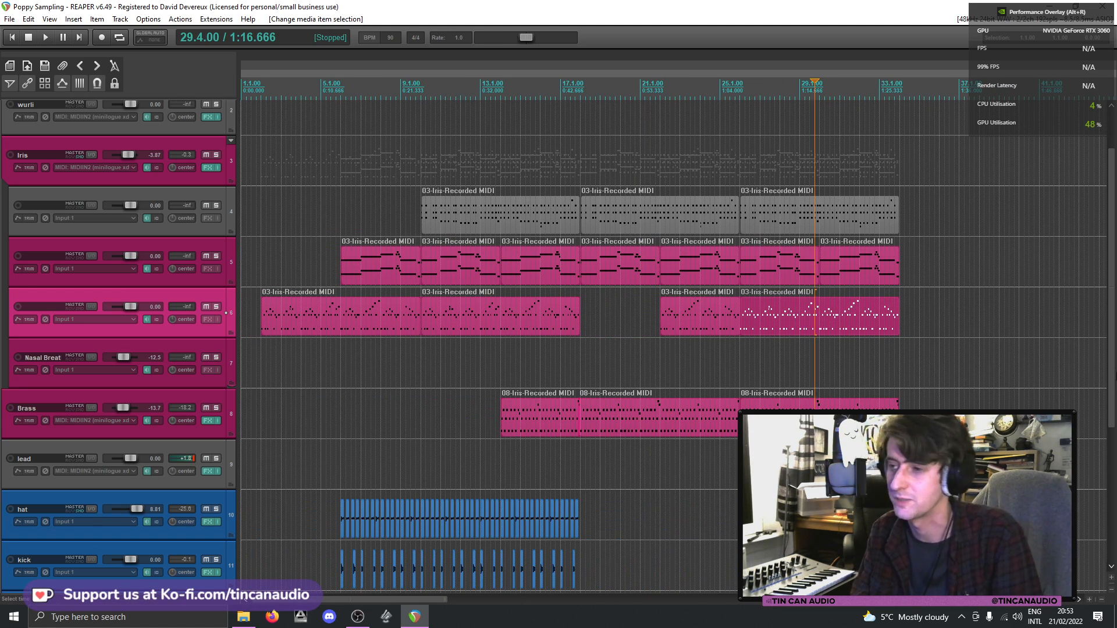
{"action": "left_click_drag", "start_coordinate": [1113, 347], "coordinate": [1106, 296]}
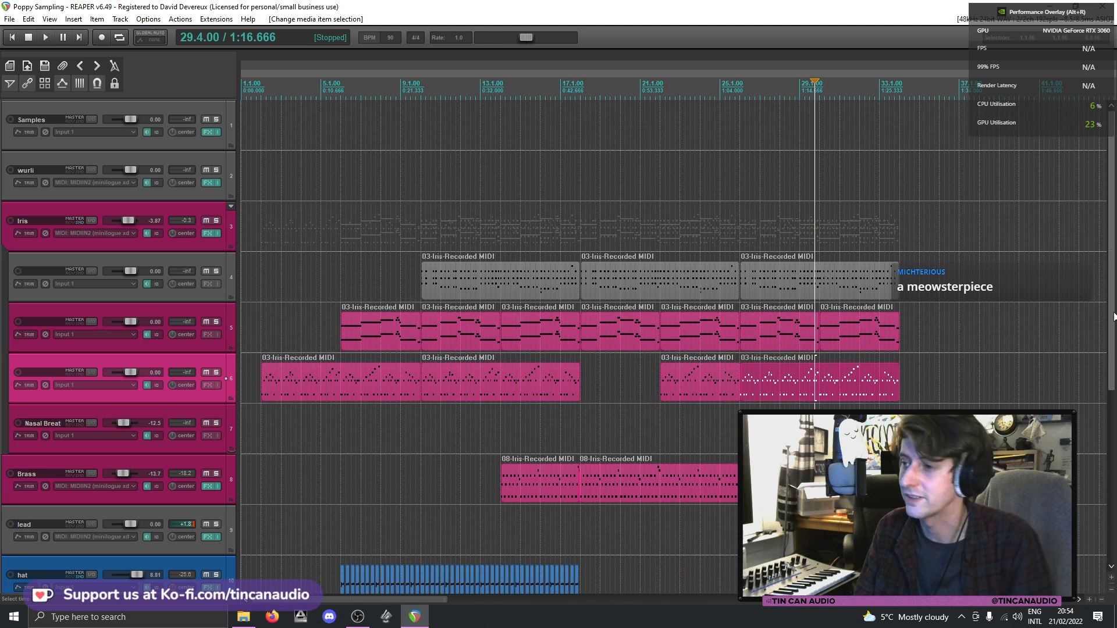
{"action": "scroll", "coordinate": [1050, 349], "scroll_direction": "down", "scroll_amount": 5}
{"action": "scroll", "coordinate": [788, 343], "scroll_direction": "up", "scroll_amount": 1}
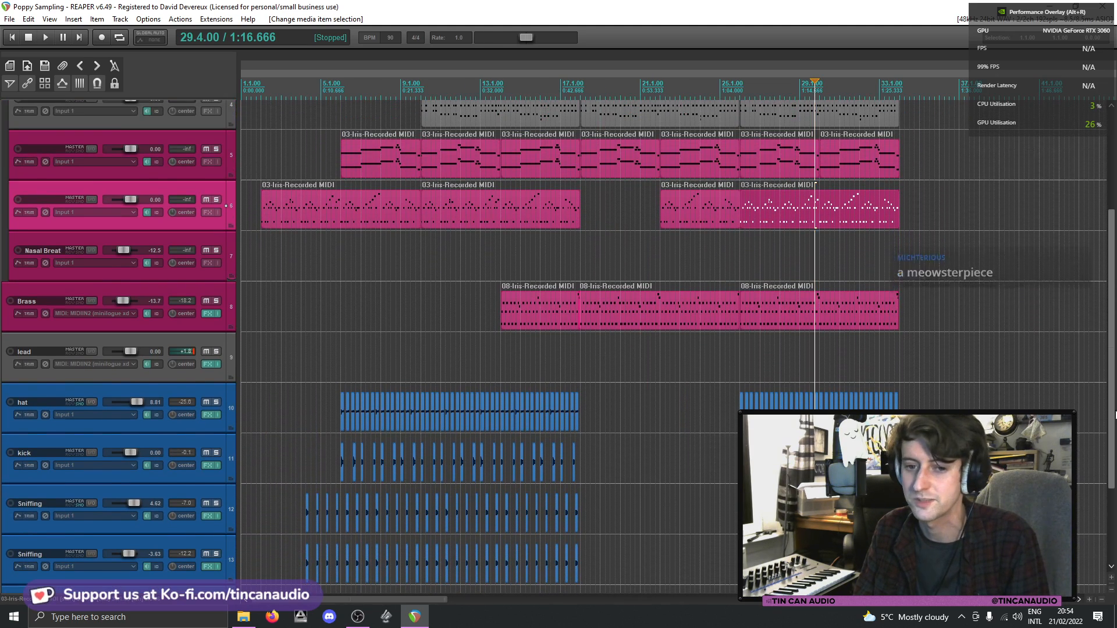